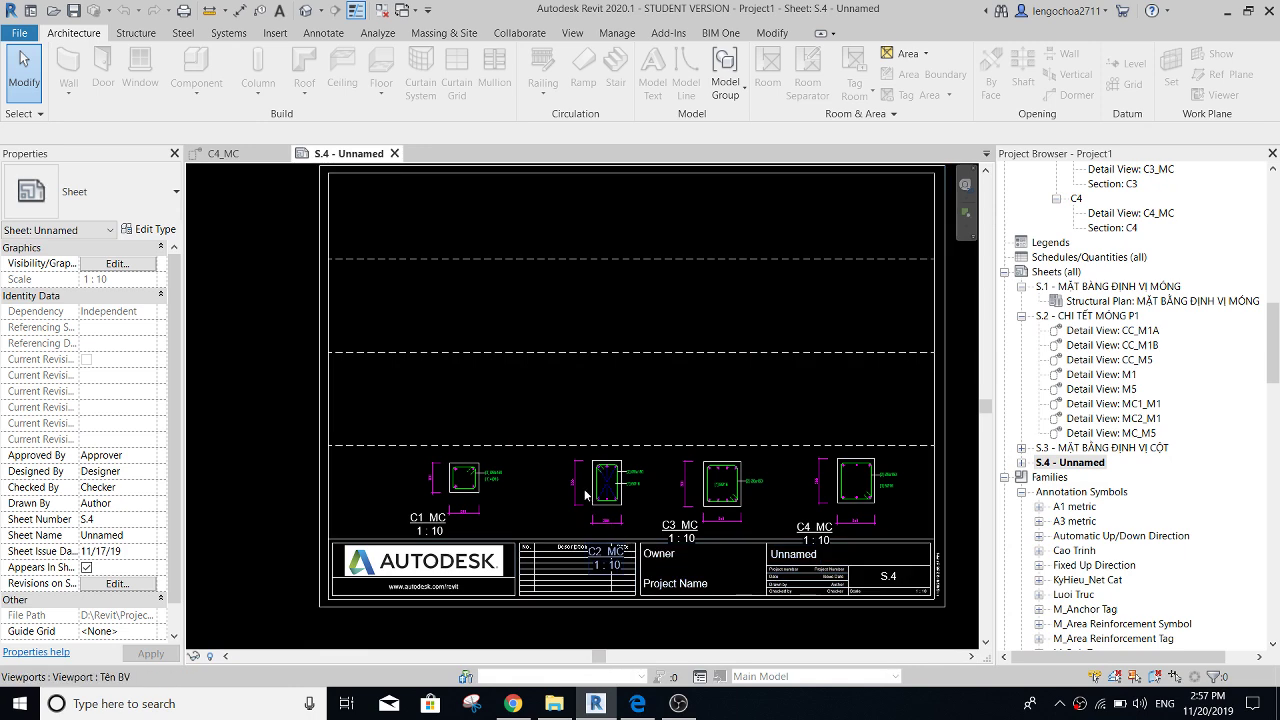
- Select the C1_MC viewport on sheet S.4 and keep its Tên BV viewport type
middle_click_drag(599, 418, 557, 423)
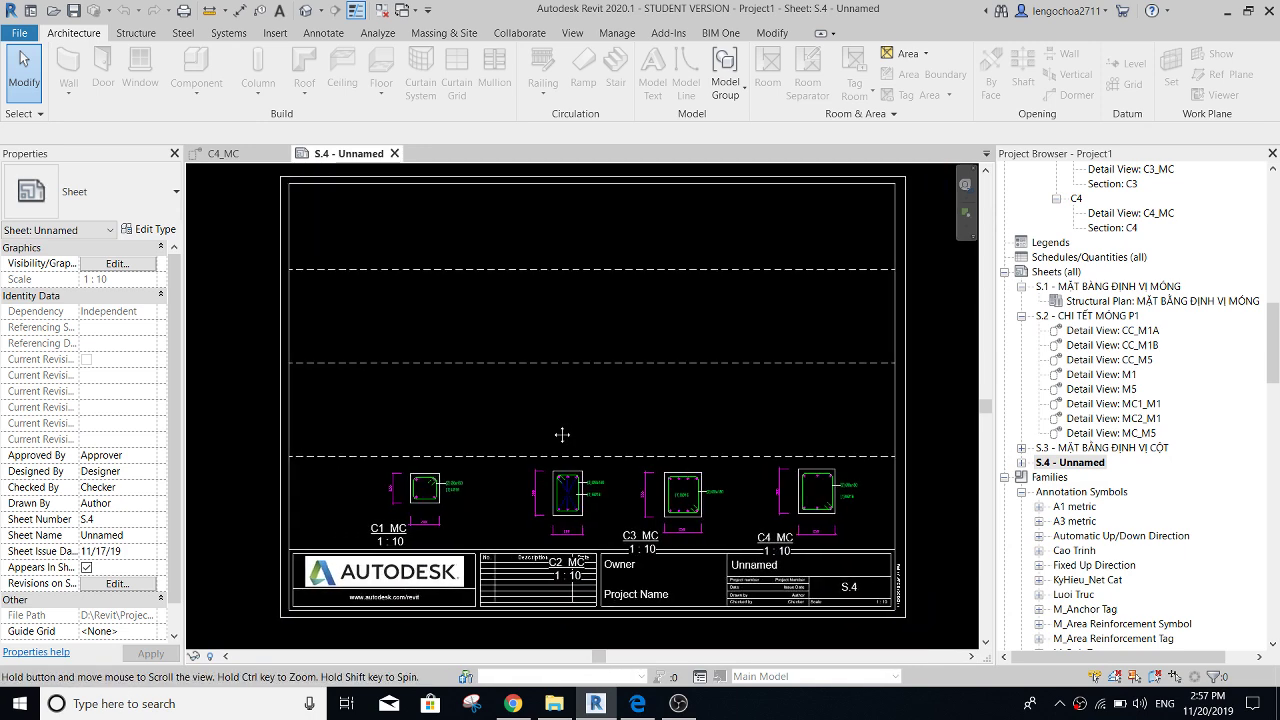
scroll(390, 540, "up", 2)
left_click(403, 521)
scroll(405, 512, "down", 3)
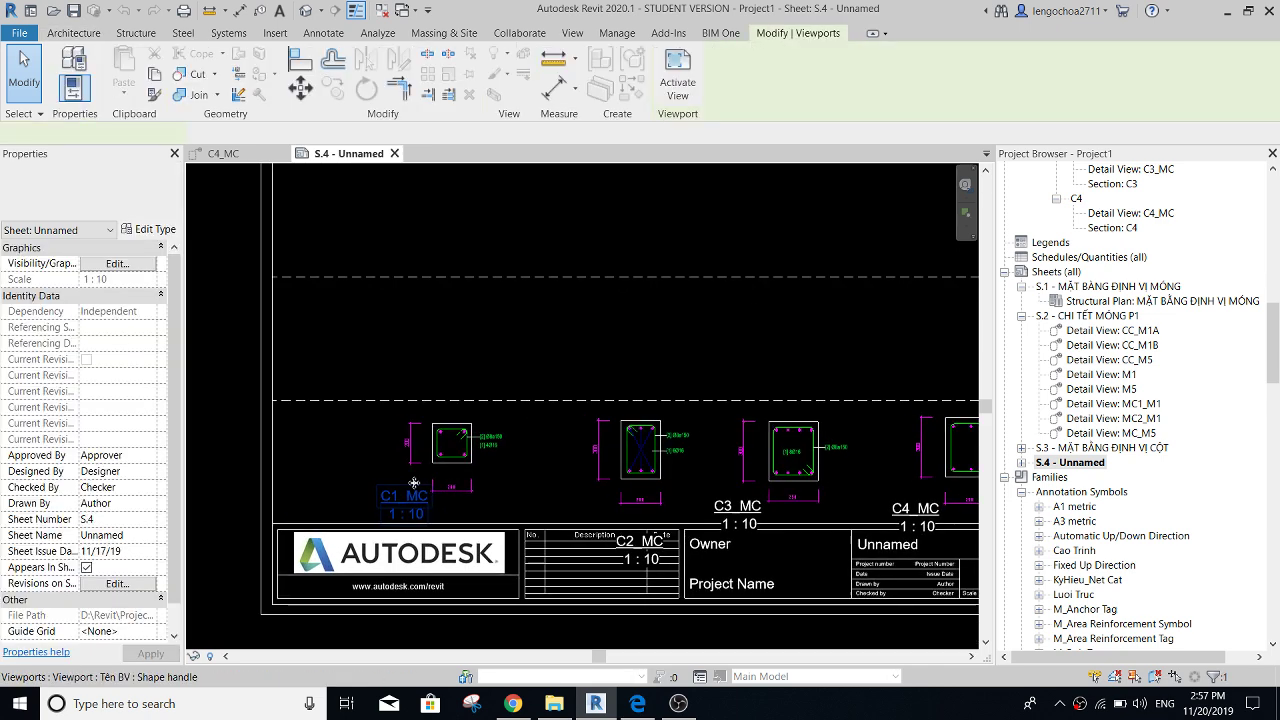
key("Escape")
scroll(407, 502, "up", 1)
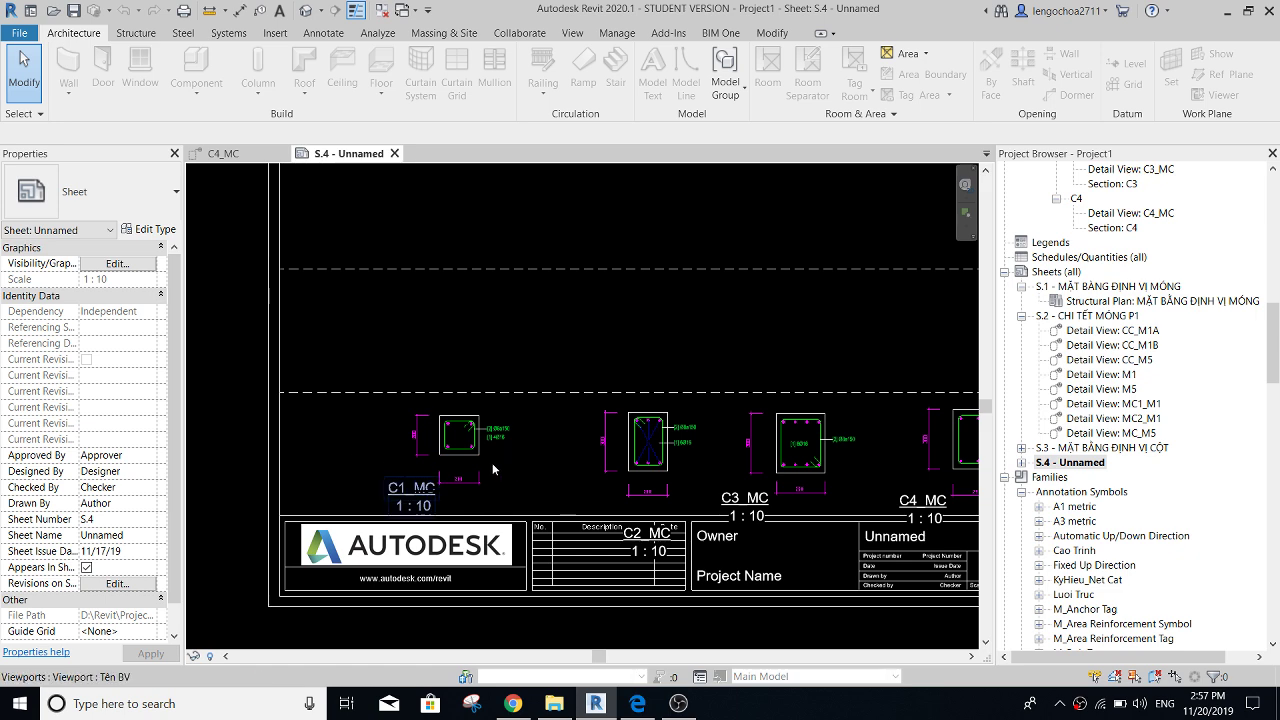
scroll(492, 463, "down", 1)
scroll(489, 473, "up", 1)
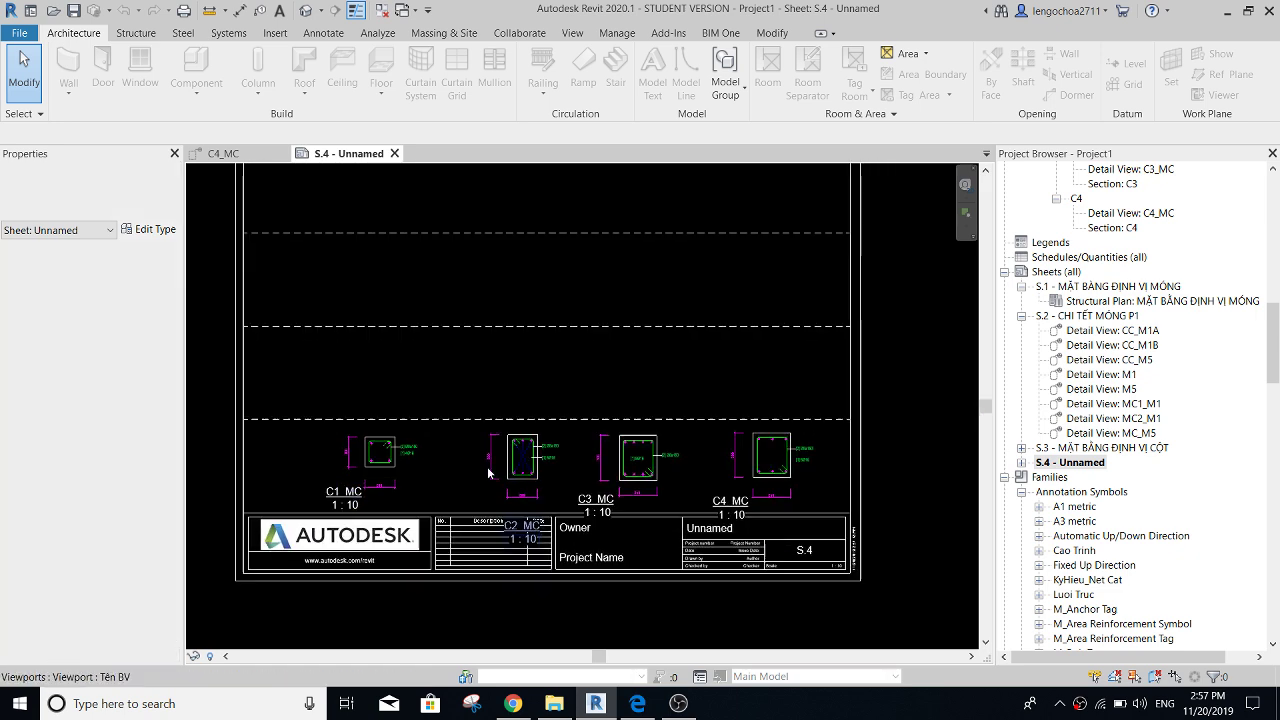
left_click(385, 465)
left_click(120, 197)
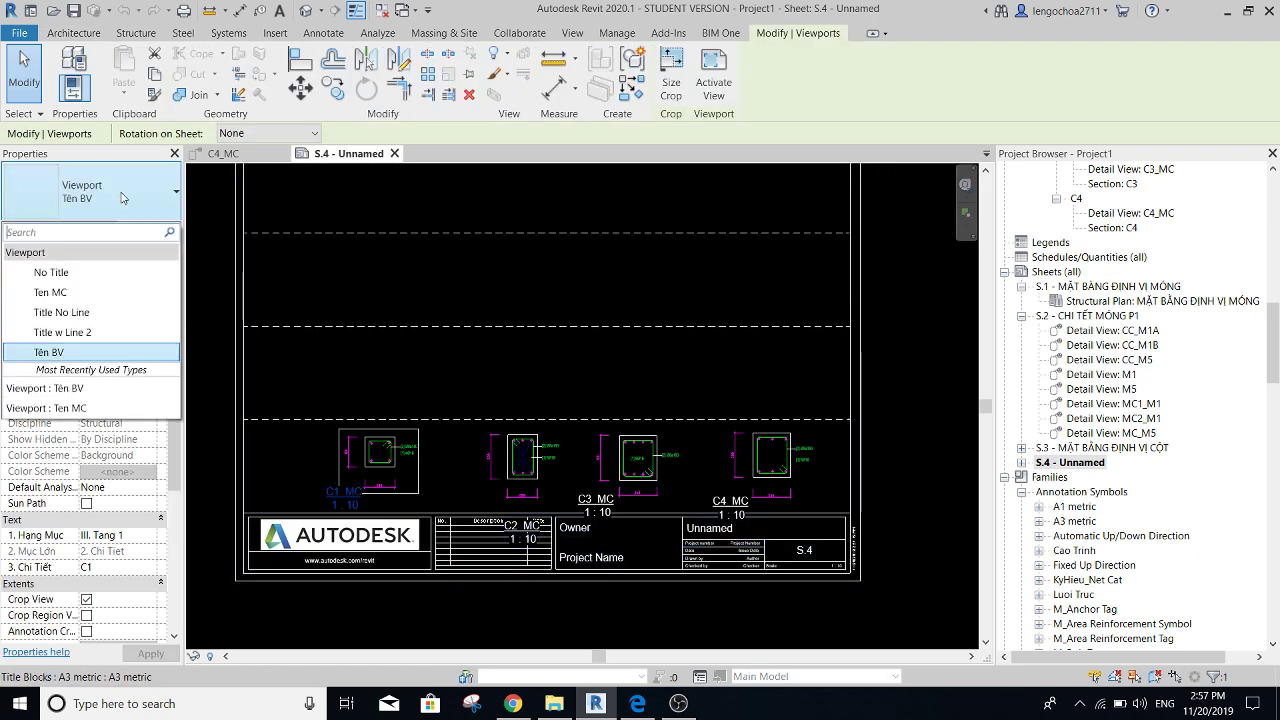
left_click(80, 355)
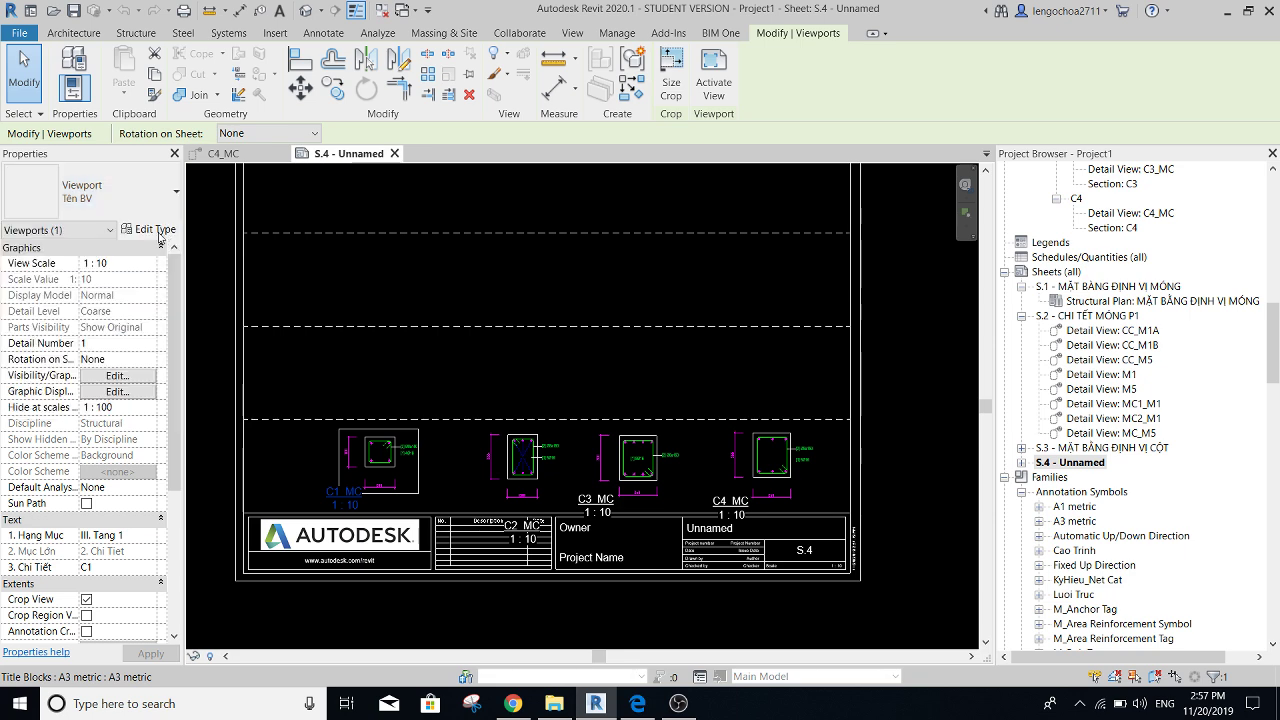
- Duplicate the Tên BV viewport type as 'Tên BV va TyLe' and apply it
left_click(150, 229)
left_click(1140, 146)
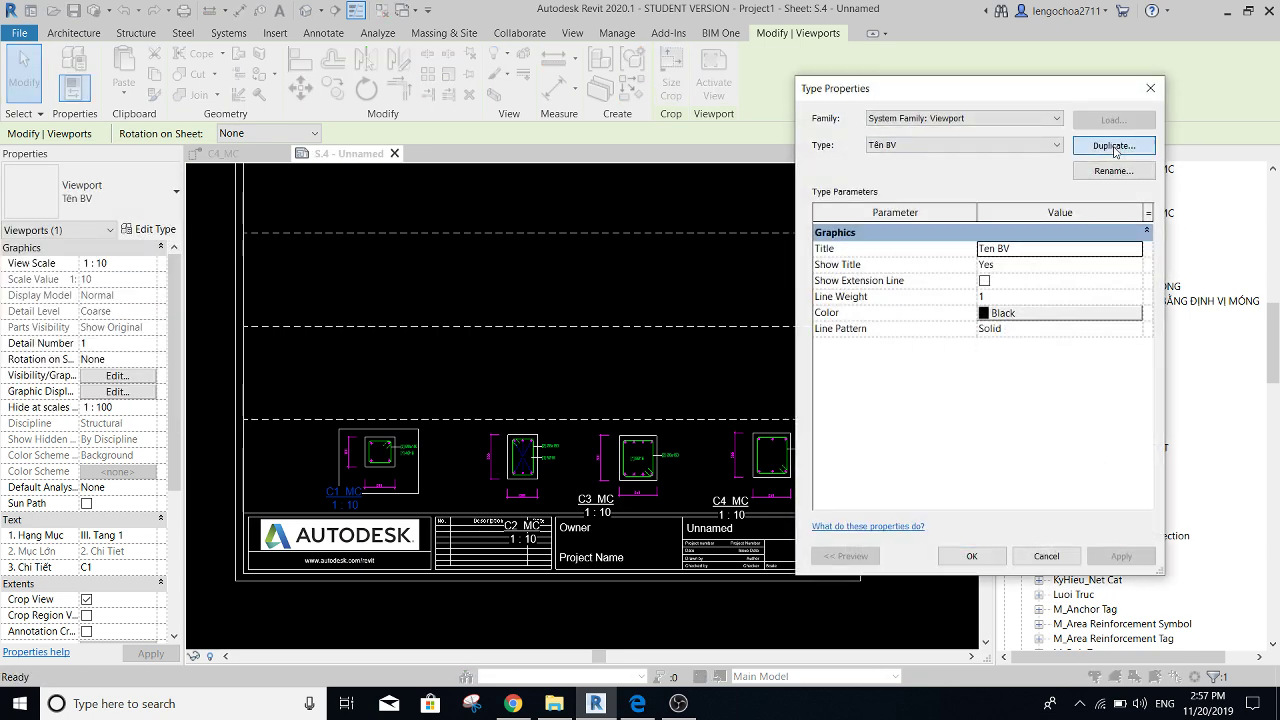
left_click(448, 396)
type("Tên BV va TyLe")
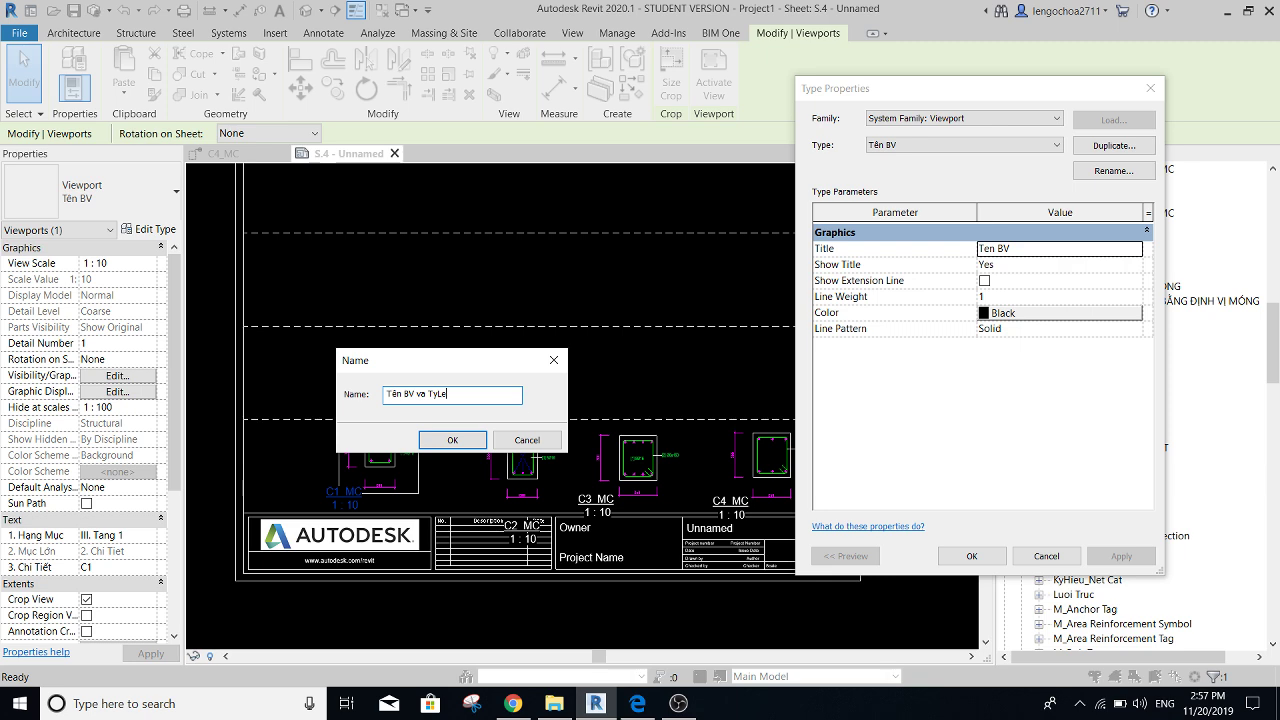
left_click(452, 440)
left_click(966, 556)
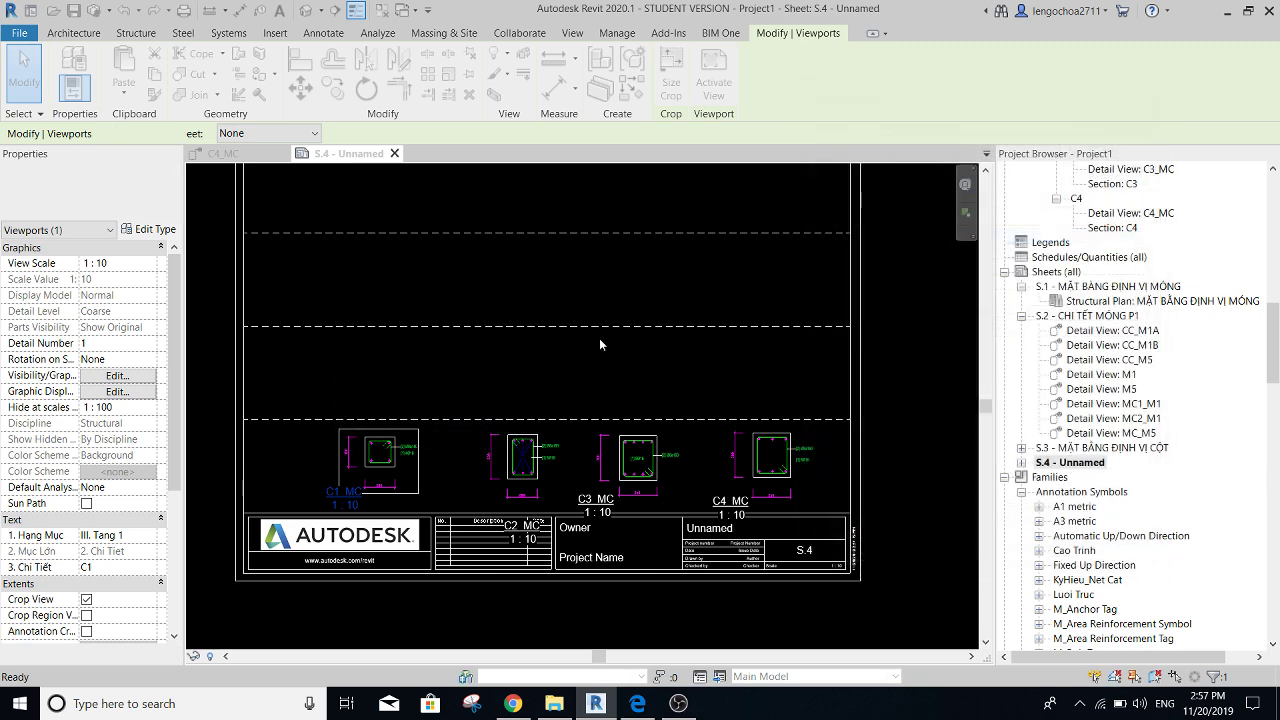
left_click(570, 358)
- Confirm the C1_MC viewport uses the Tên BV va TyLe type at 1 : 10
scroll(560, 376, "up", 3)
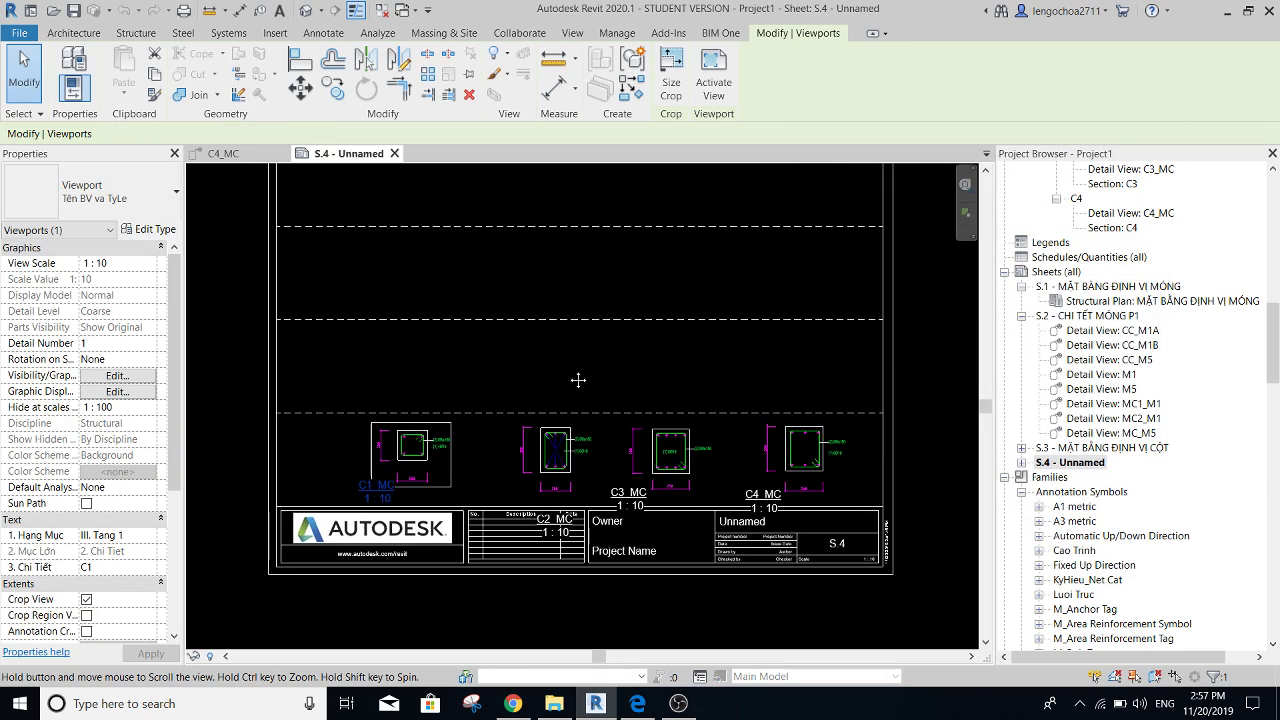
left_click(407, 441)
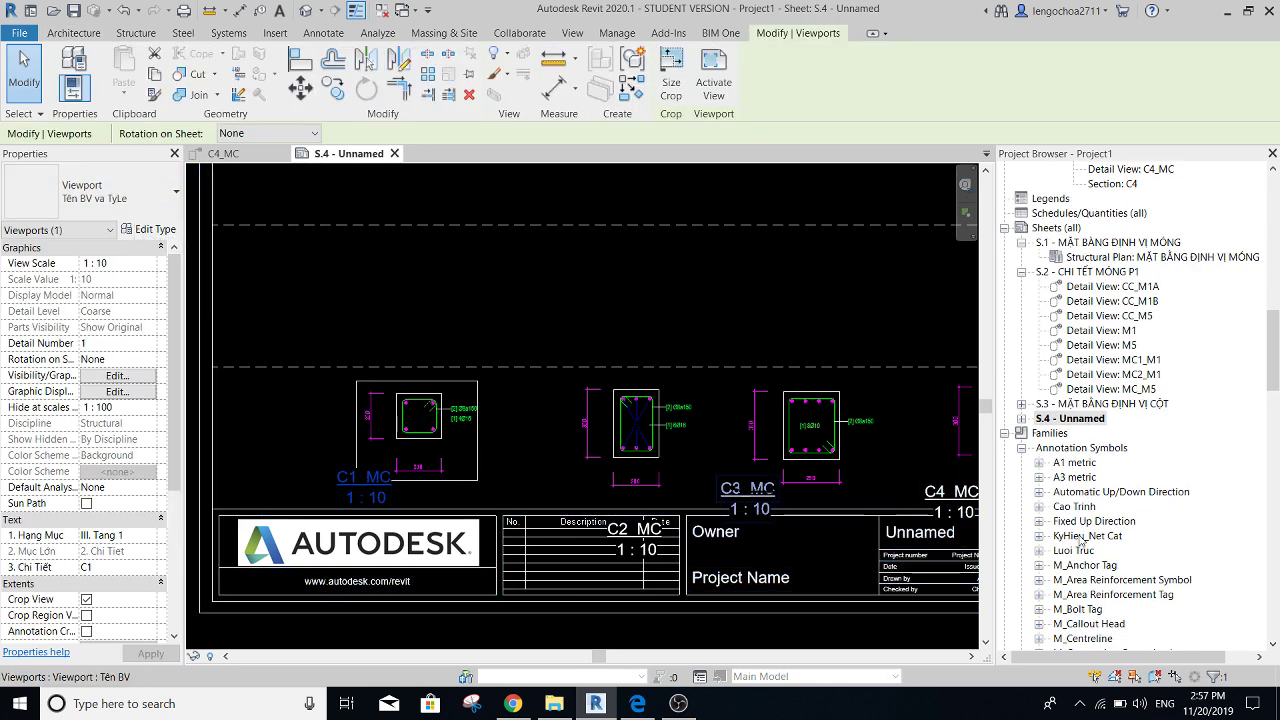
scroll(1080, 540, "down", 1)
scroll(1075, 538, "down", 1)
scroll(1068, 533, "down", 2)
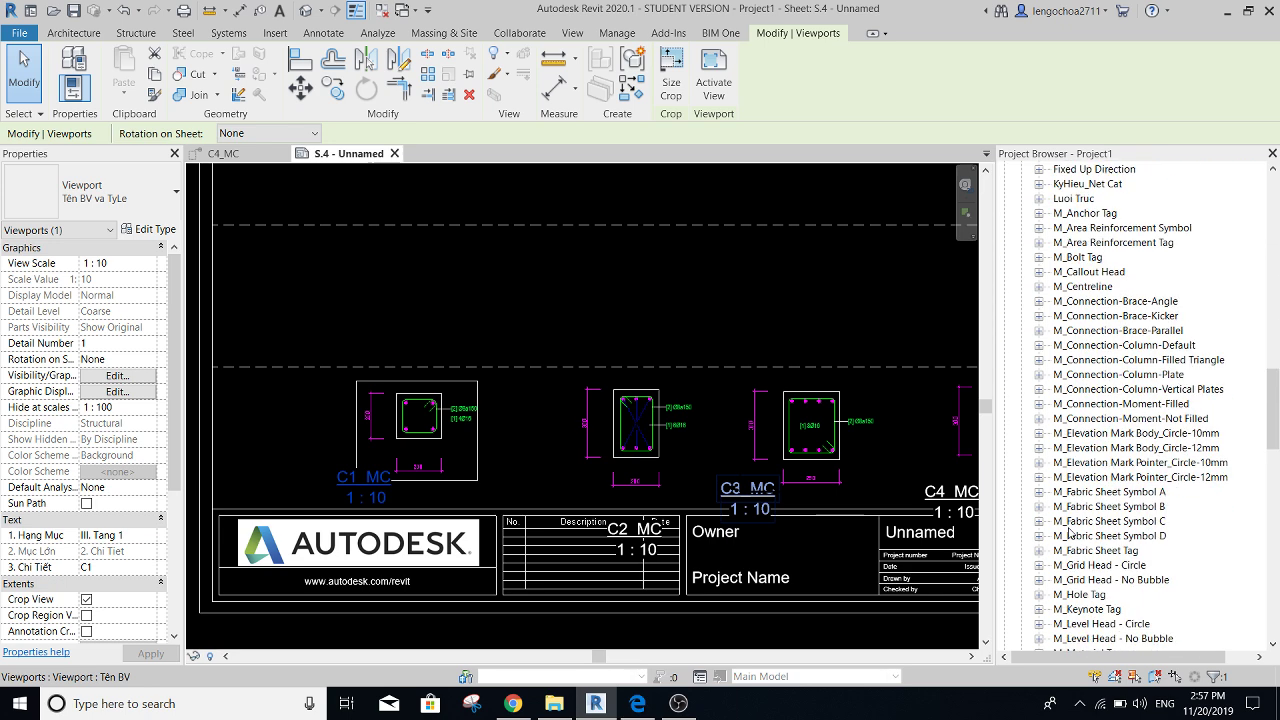
scroll(1085, 383, "up", 3)
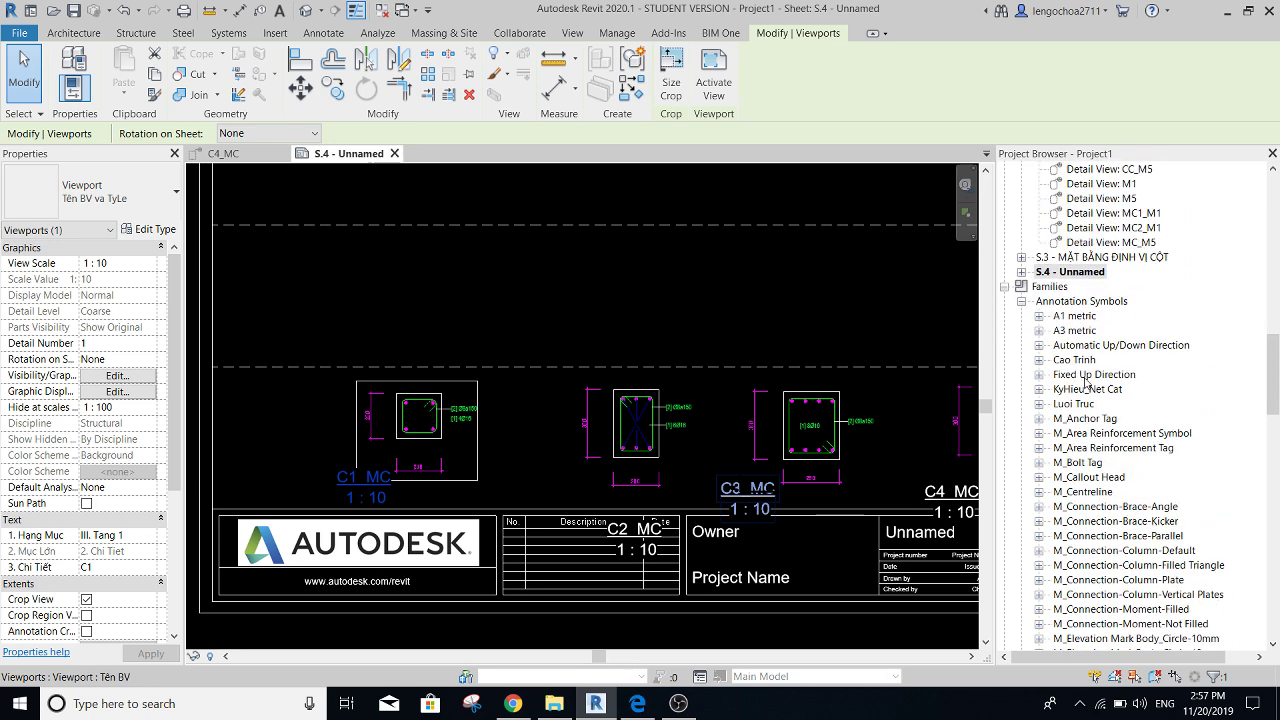
left_click(1083, 463)
- Find the Ten BV family under Annotation Symbols and bring up its context menu
left_click(1080, 404)
left_click(1085, 345)
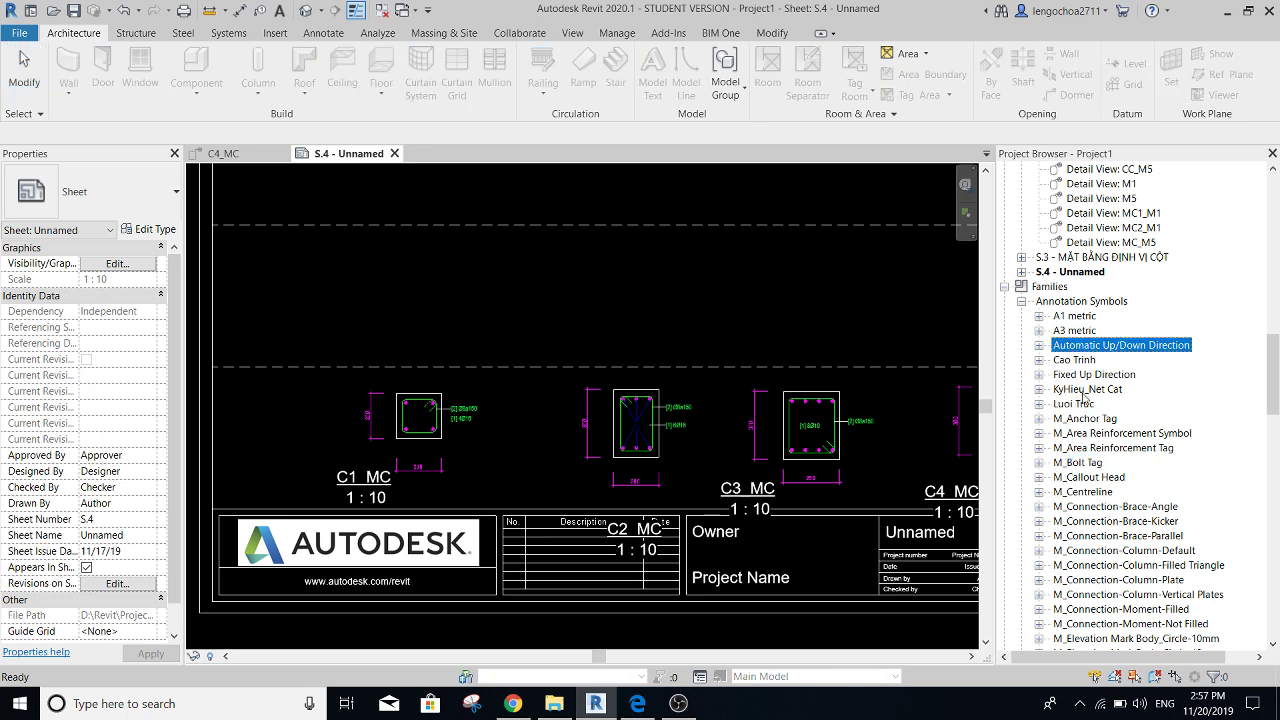
scroll(1074, 380, "down", 2)
scroll(1070, 410, "down", 3)
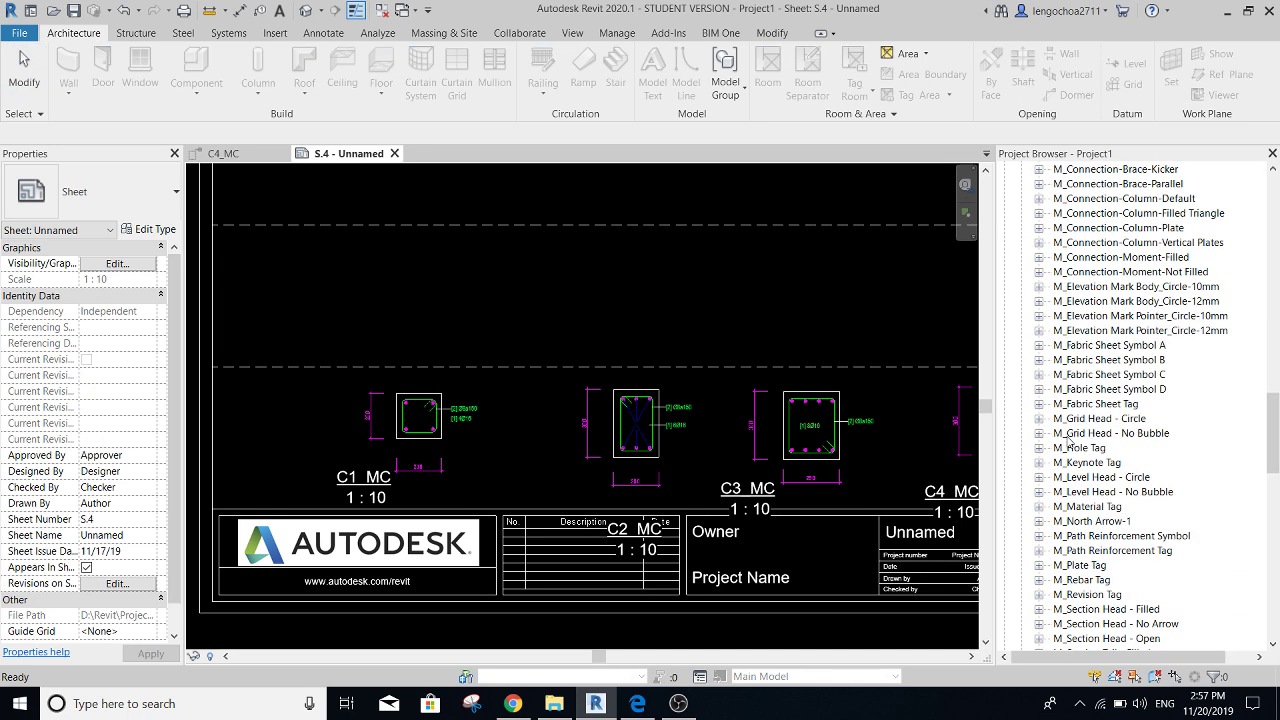
scroll(1067, 445, "down", 3)
scroll(1063, 480, "down", 3)
scroll(1064, 500, "down", 1)
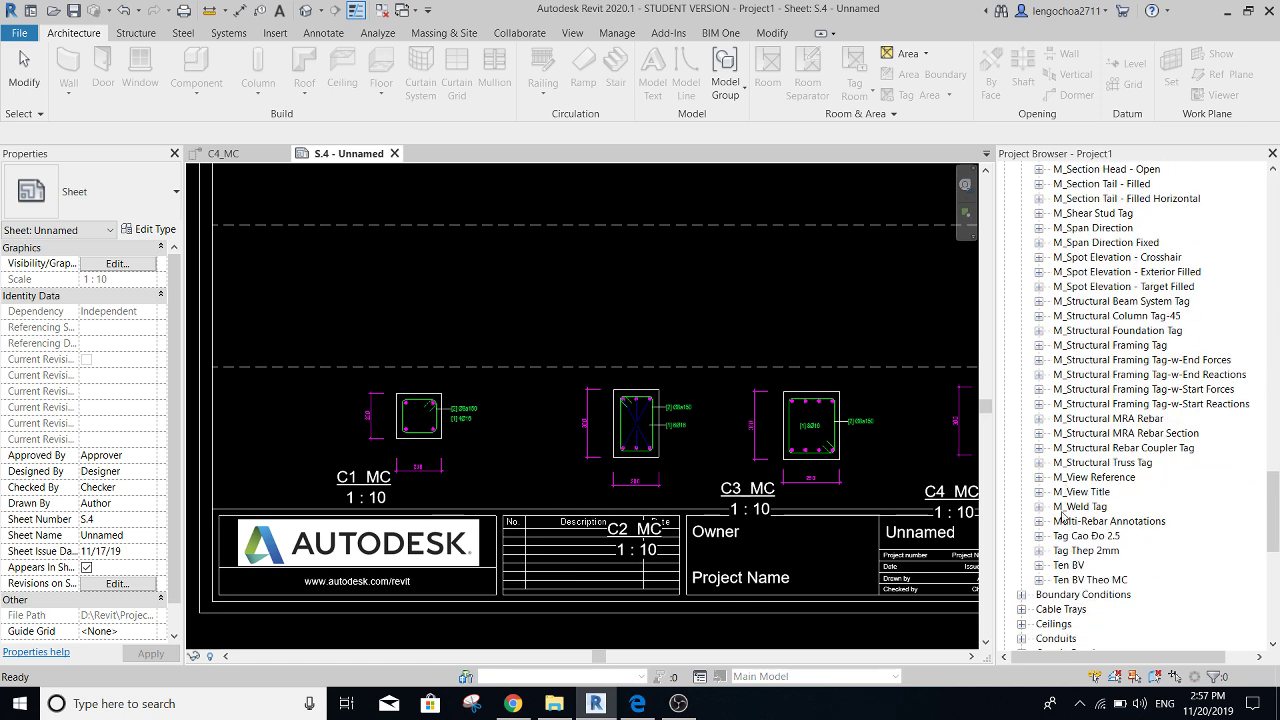
left_click(1069, 566)
left_click(1058, 569)
right_click(1069, 570)
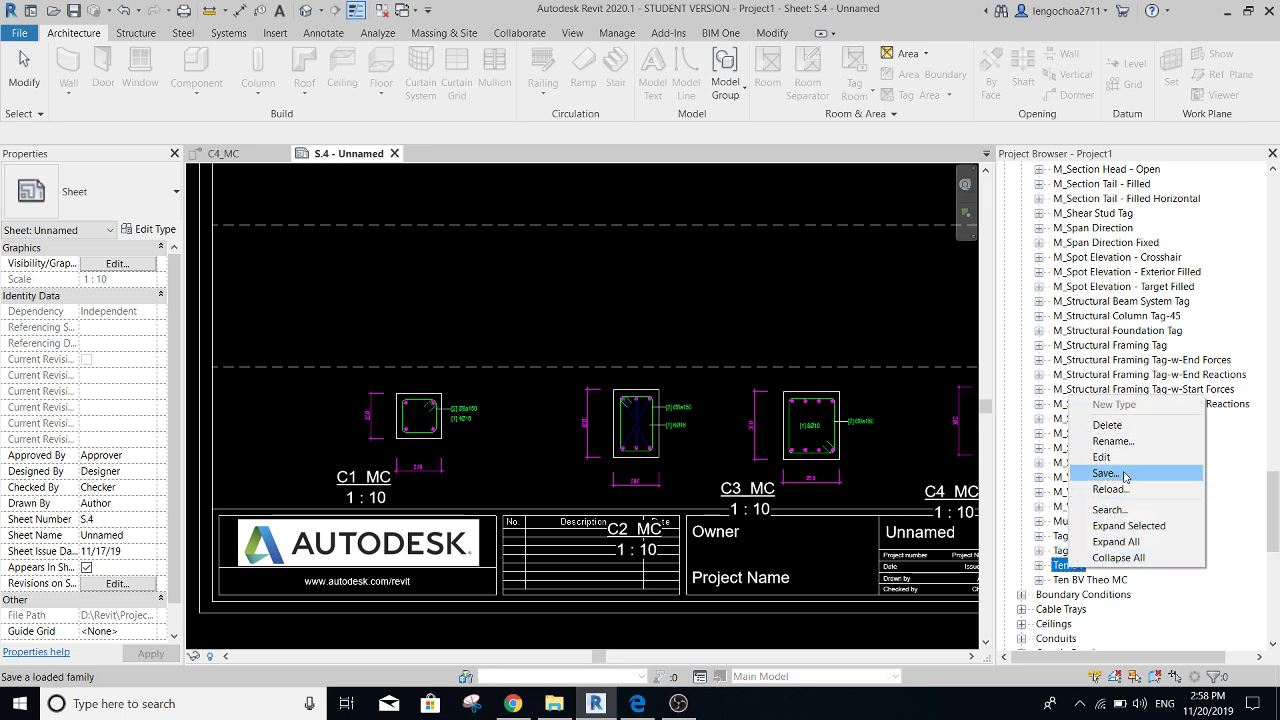
- Edit the Ten BV family and switch the CS label to underlined label type 5
left_click(967, 444)
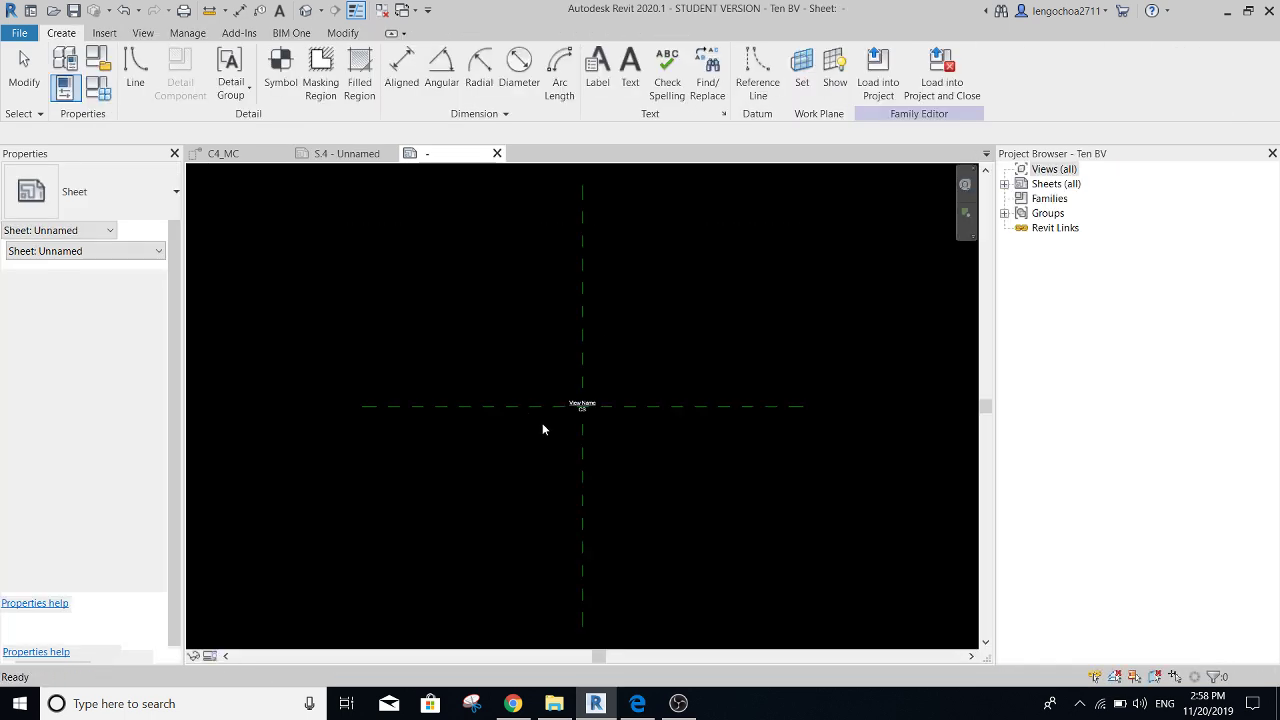
scroll(595, 445, "up", 2)
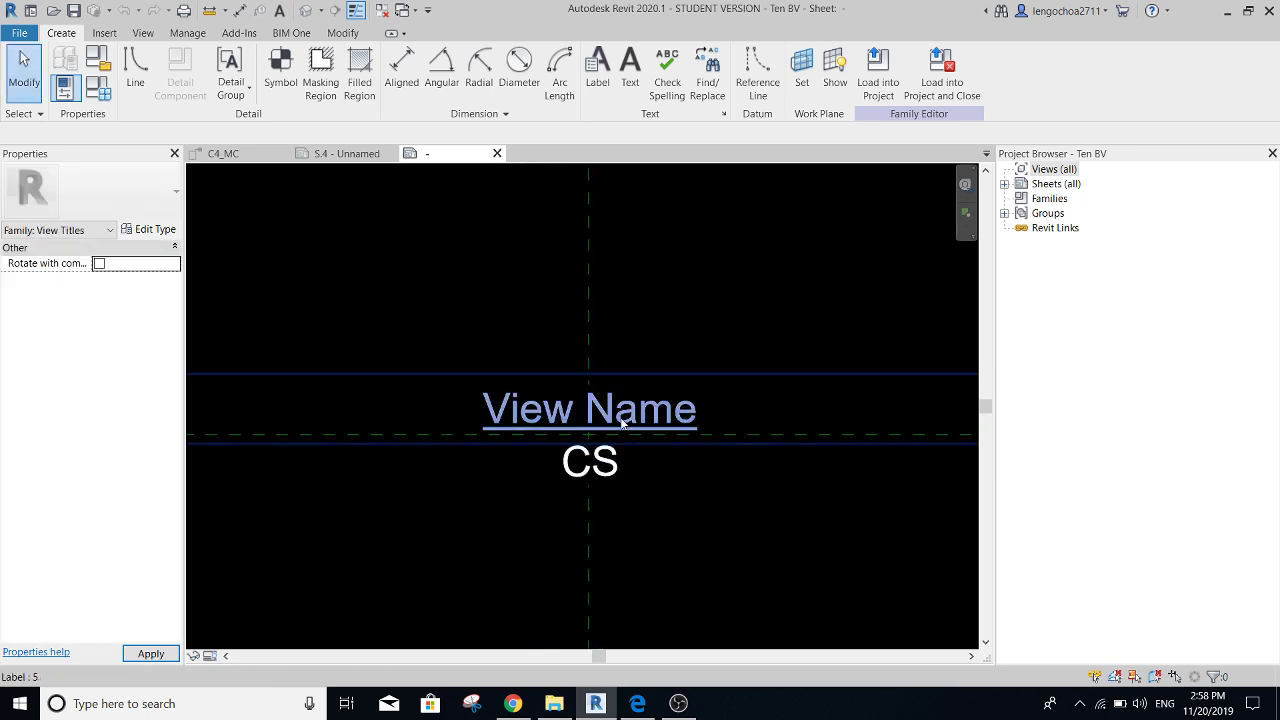
left_click(598, 468)
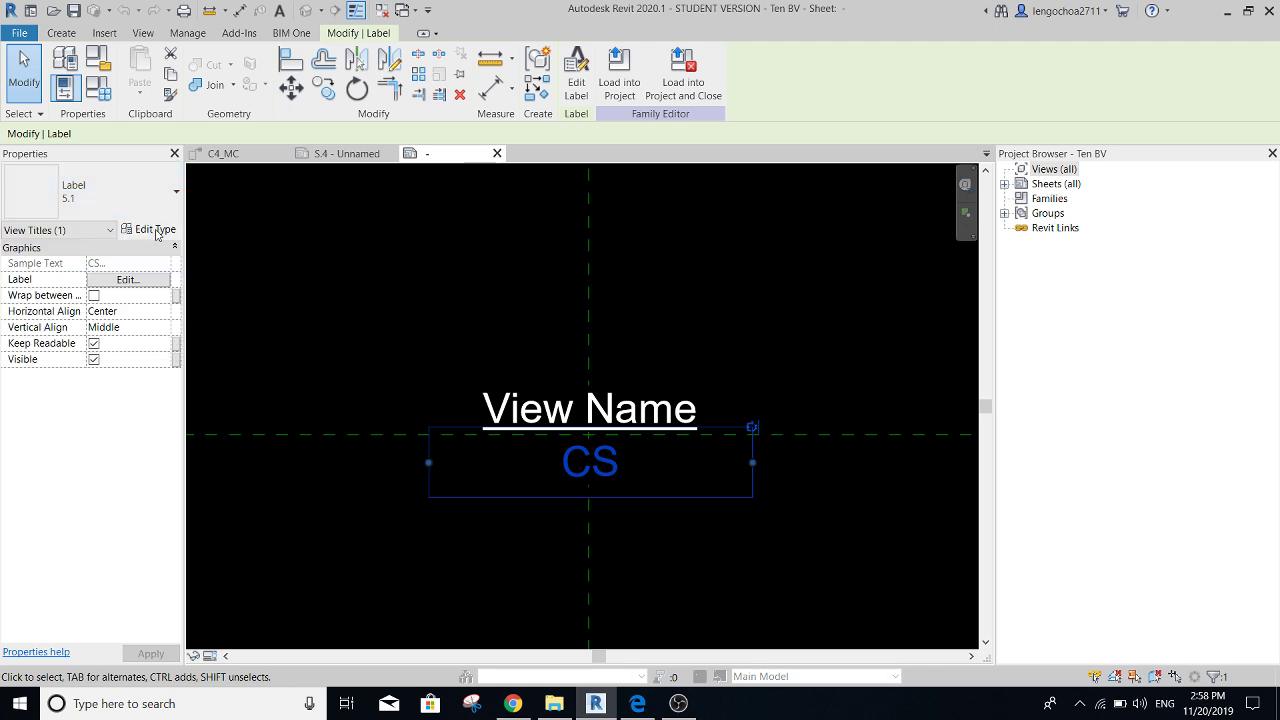
left_click(150, 229)
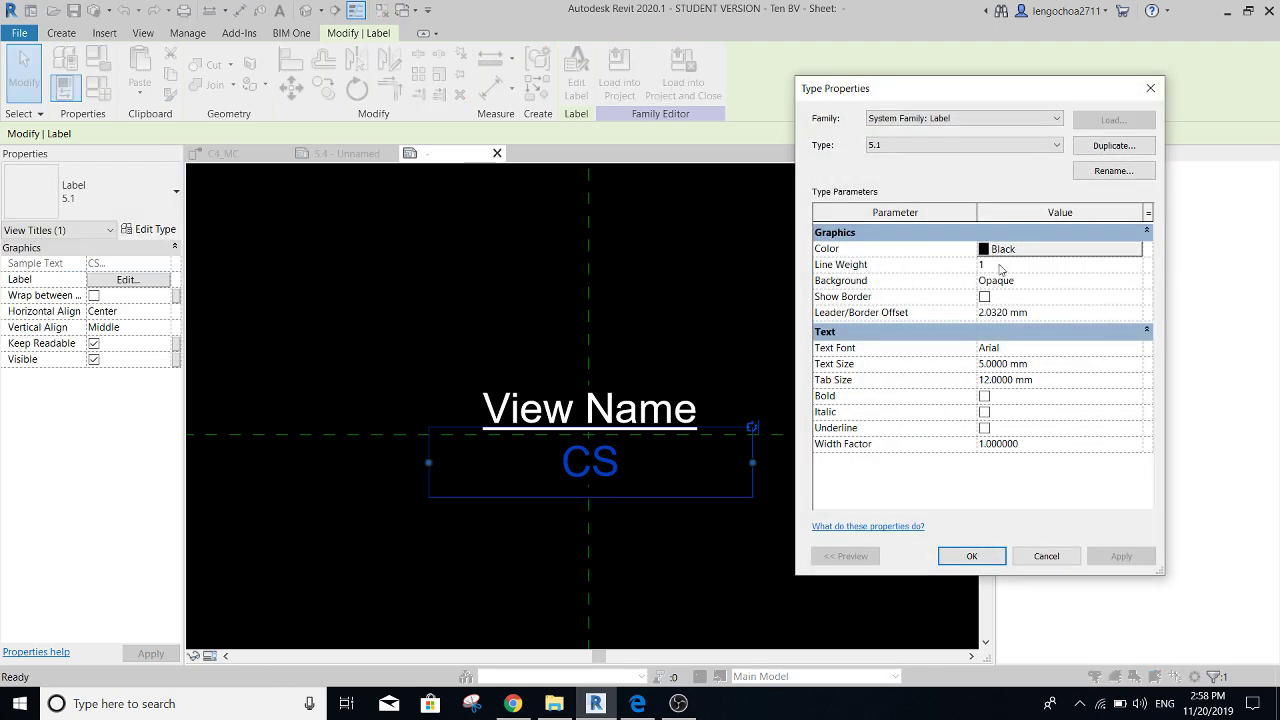
left_click(1055, 145)
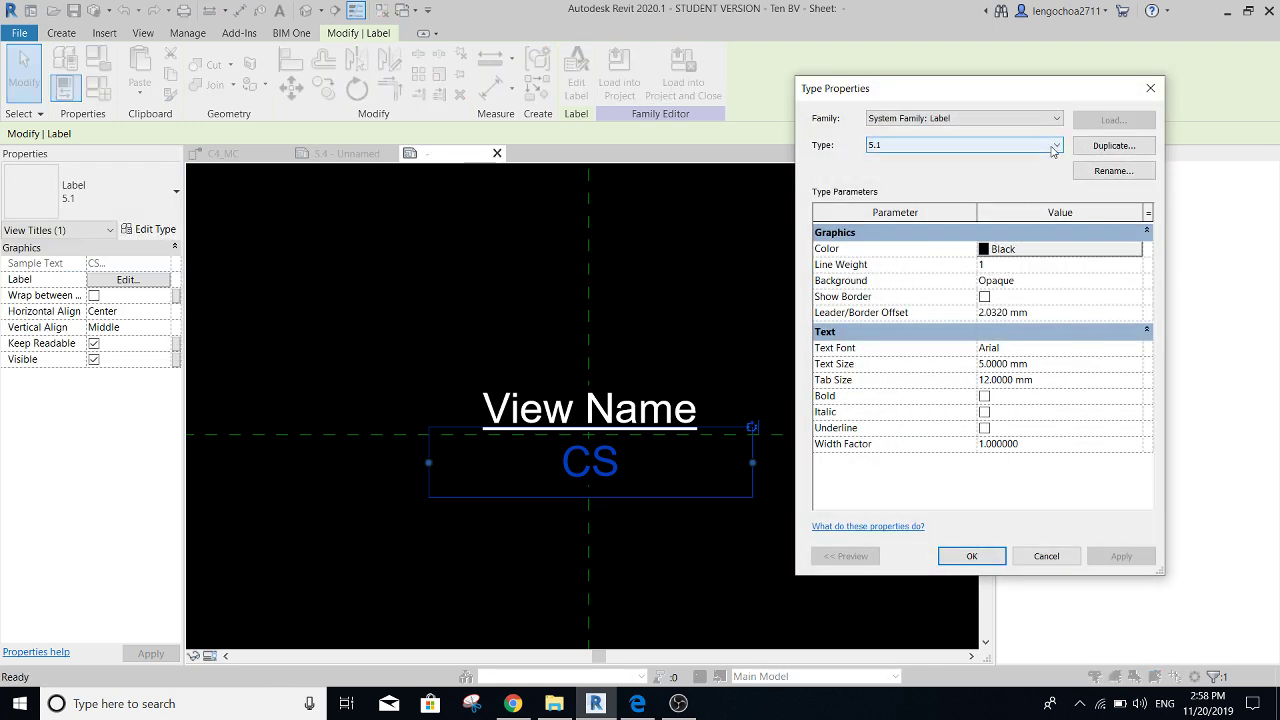
left_click(1029, 160)
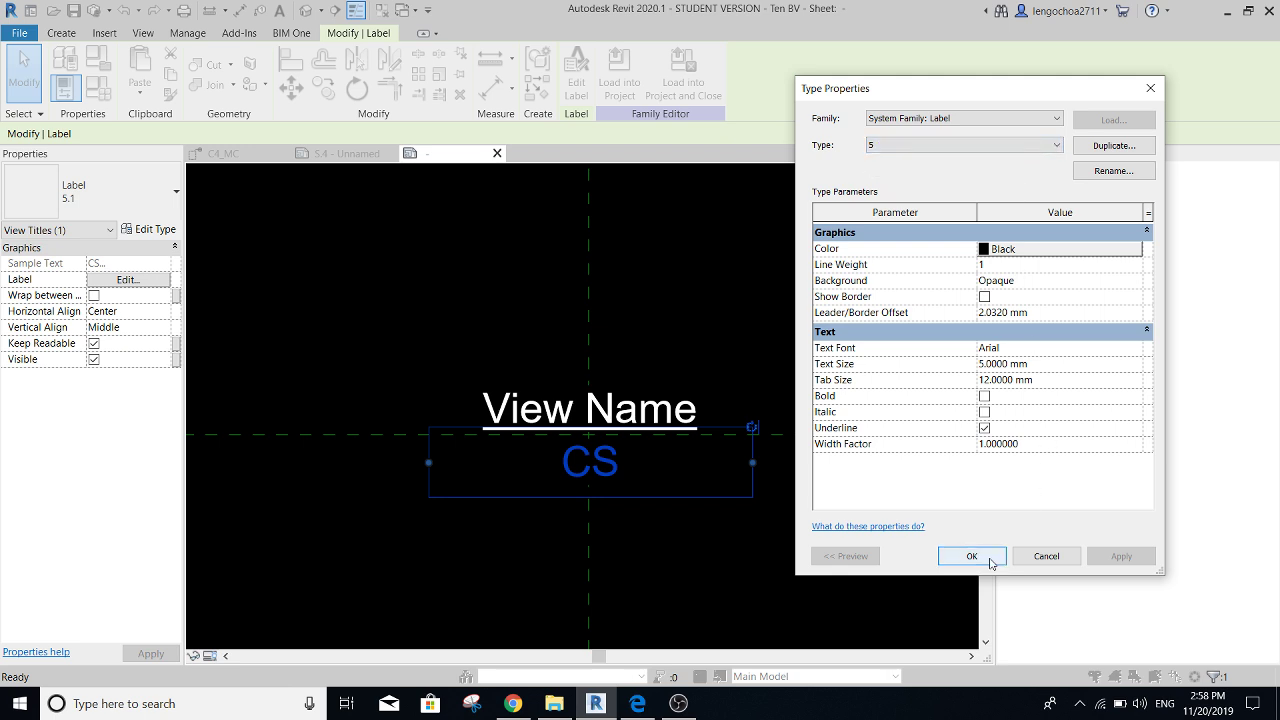
left_click(971, 556)
left_click(466, 319)
- Tie the CS label's visibility to a new Yes/No parameter TyLe and review the parameters
left_click(565, 454)
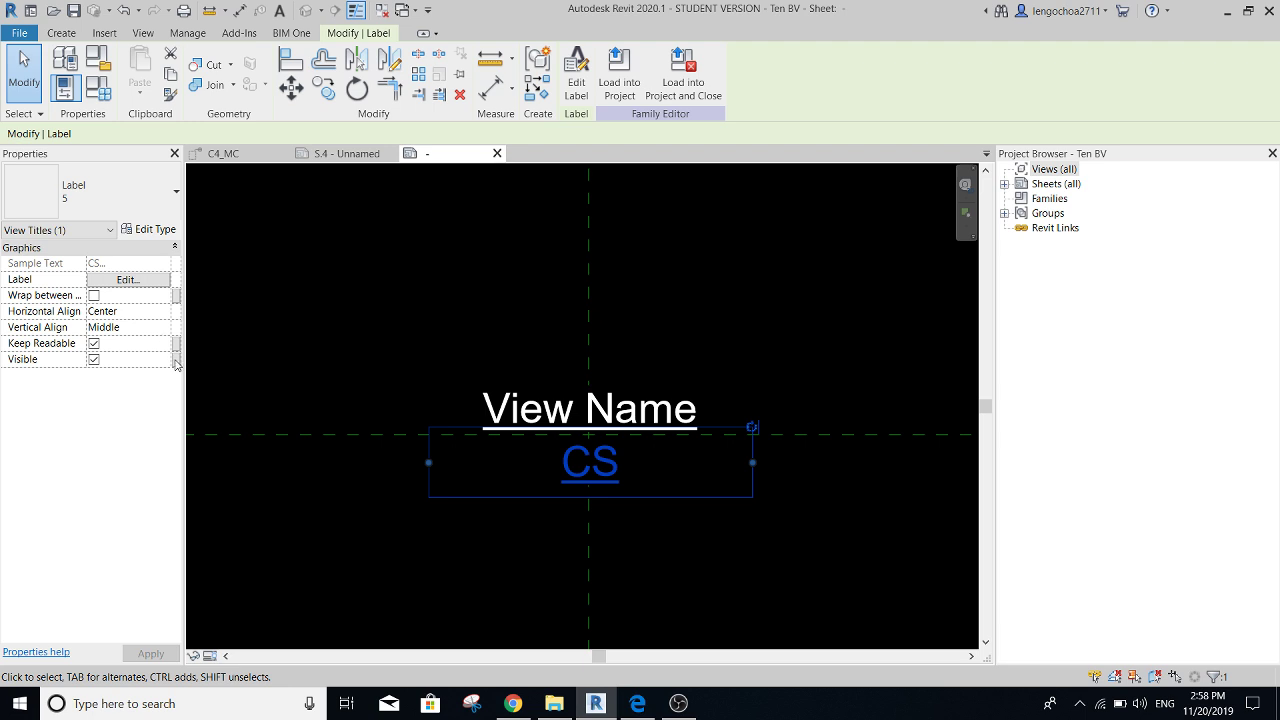
left_click(176, 361)
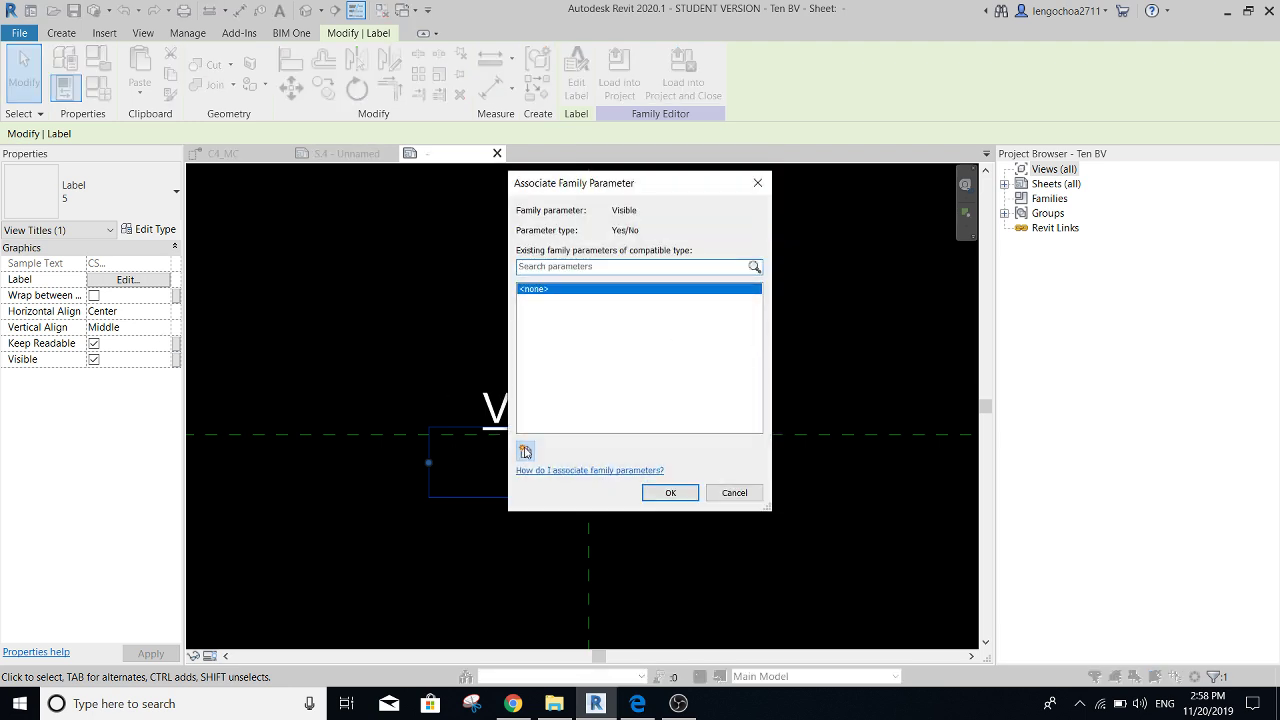
left_click(523, 452)
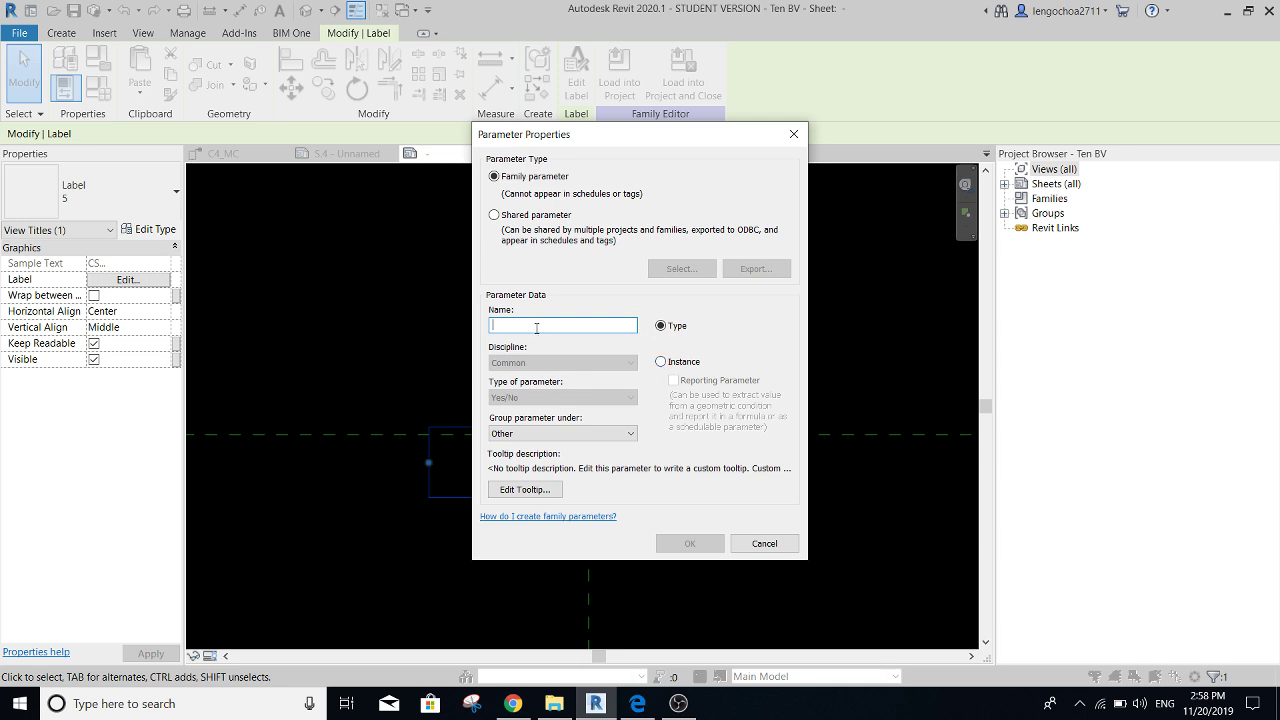
type("TyLe")
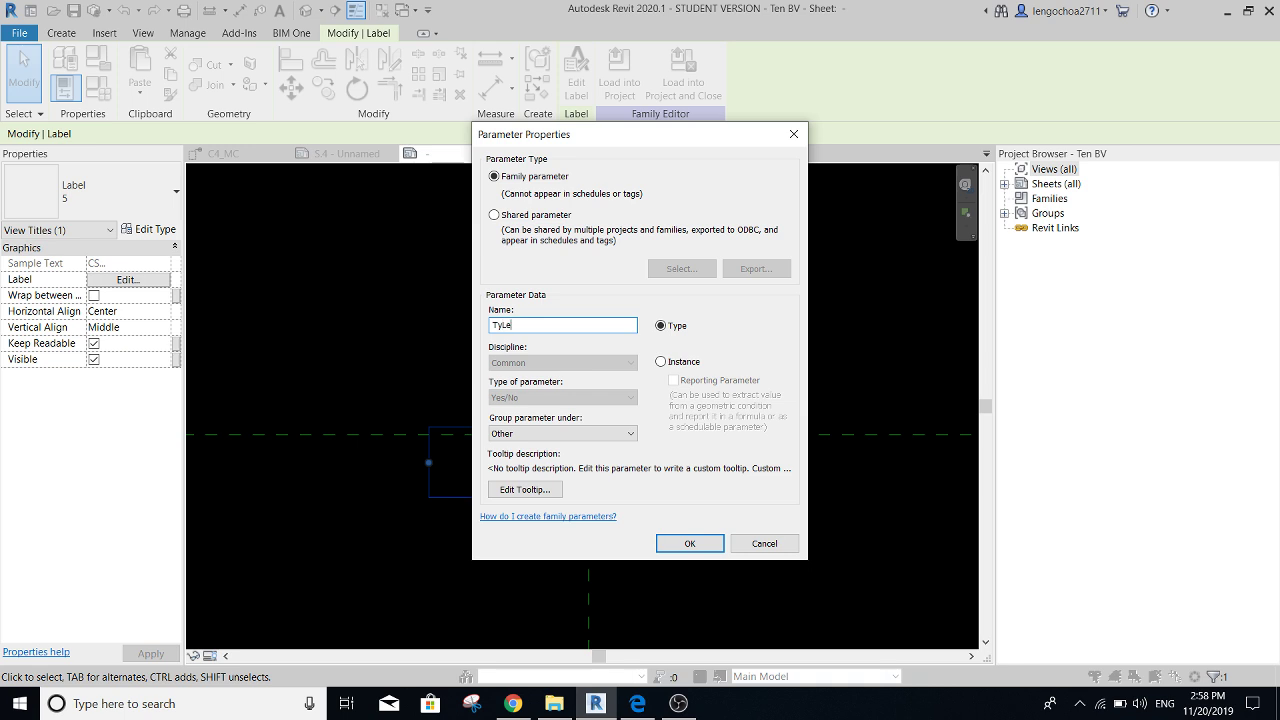
left_click(669, 544)
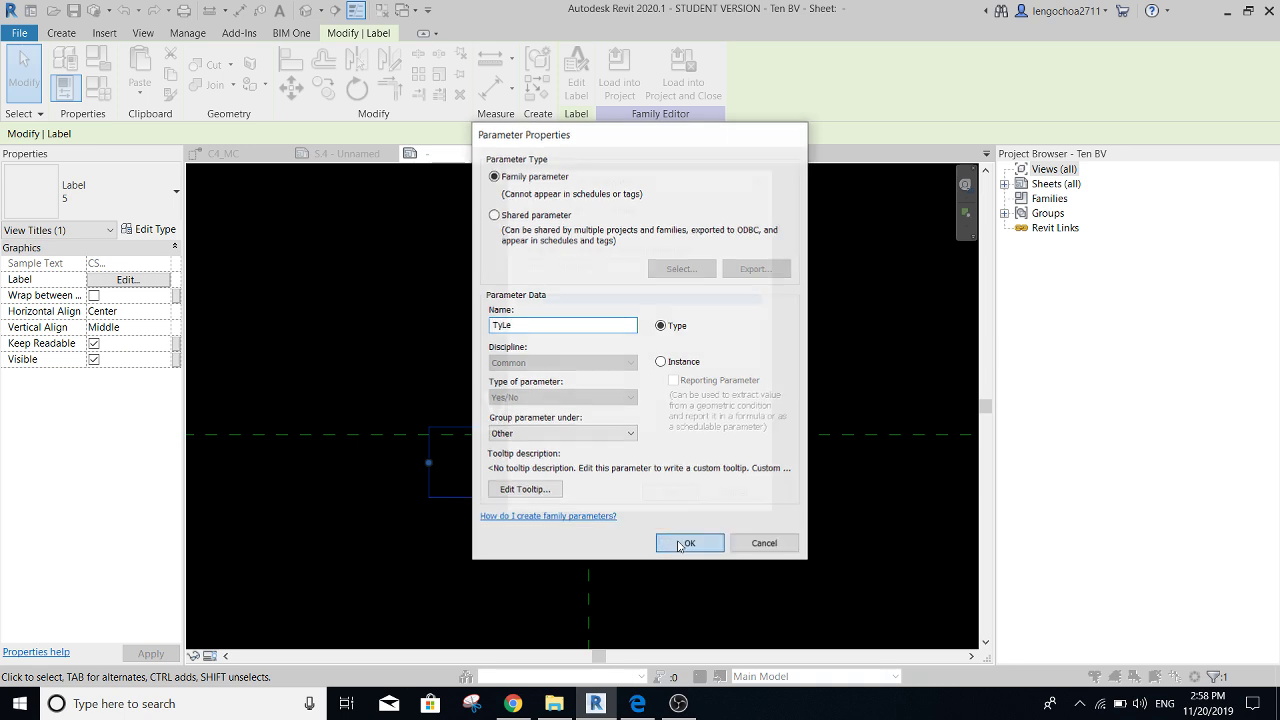
left_click(670, 494)
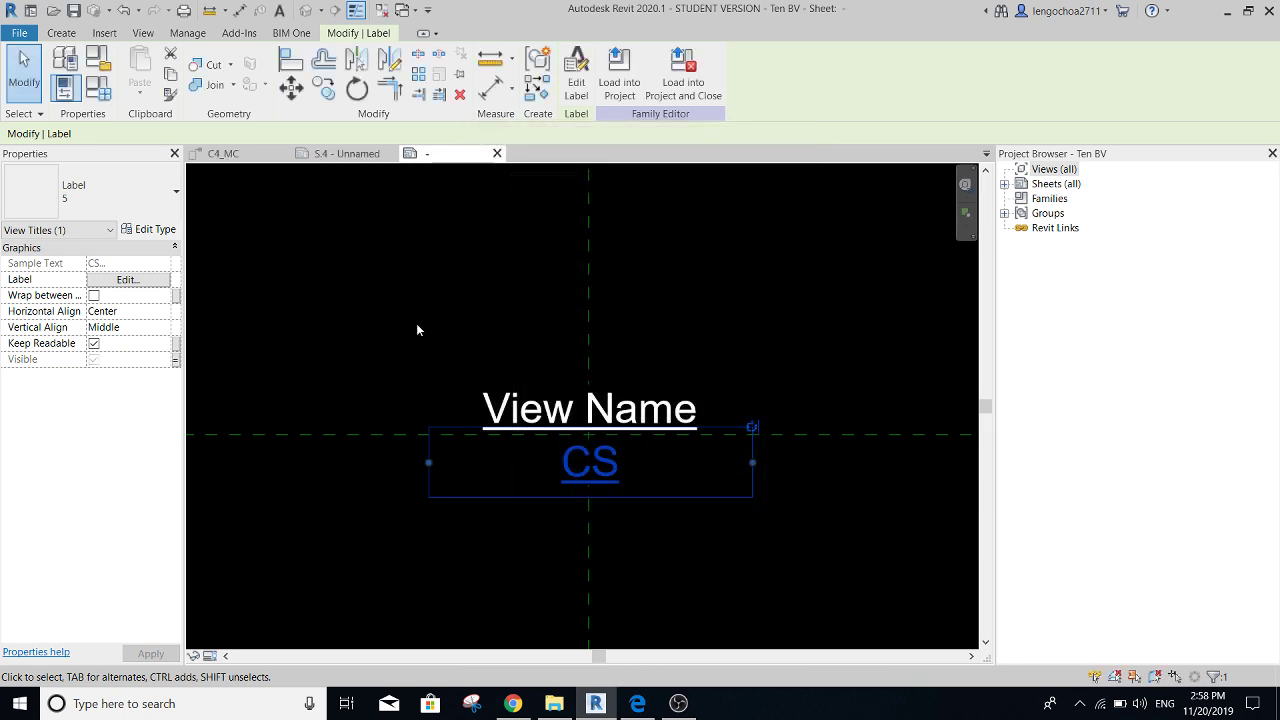
mouse_move(416, 323)
middle_mouse_down()
mouse_move(460, 324)
mouse_move(403, 303)
middle_mouse_up()
left_click(403, 303)
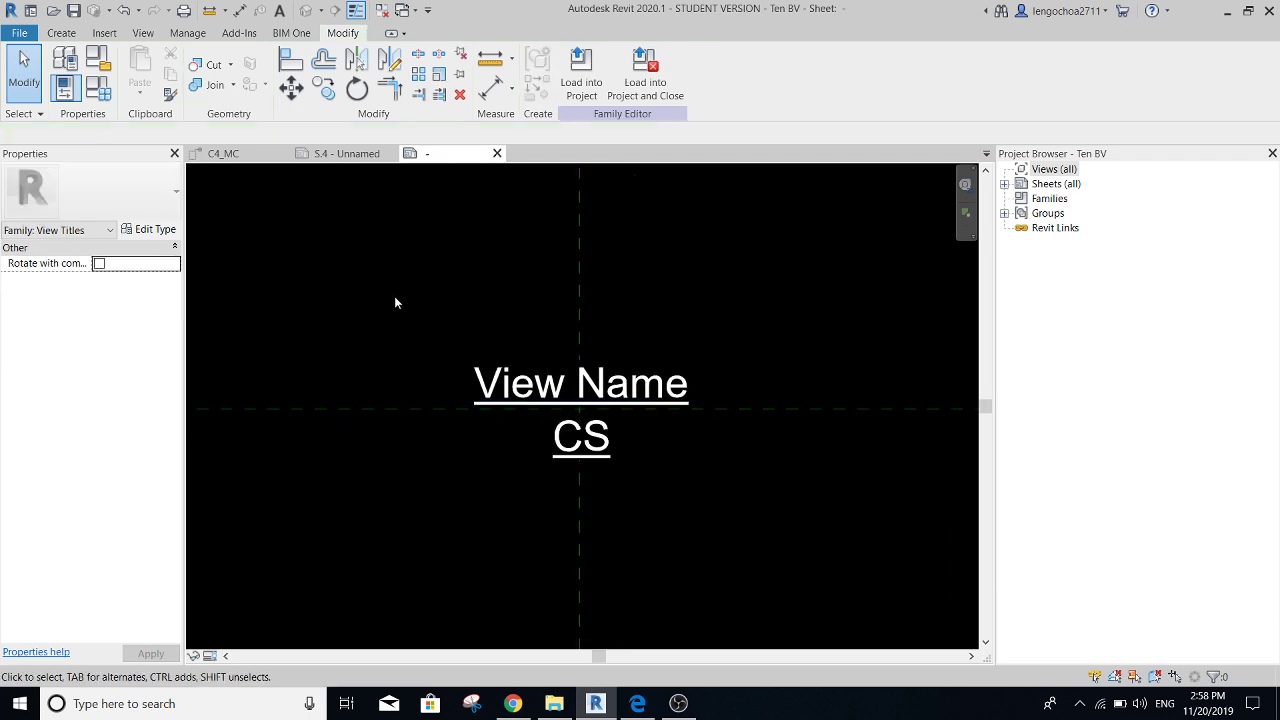
left_click(99, 91)
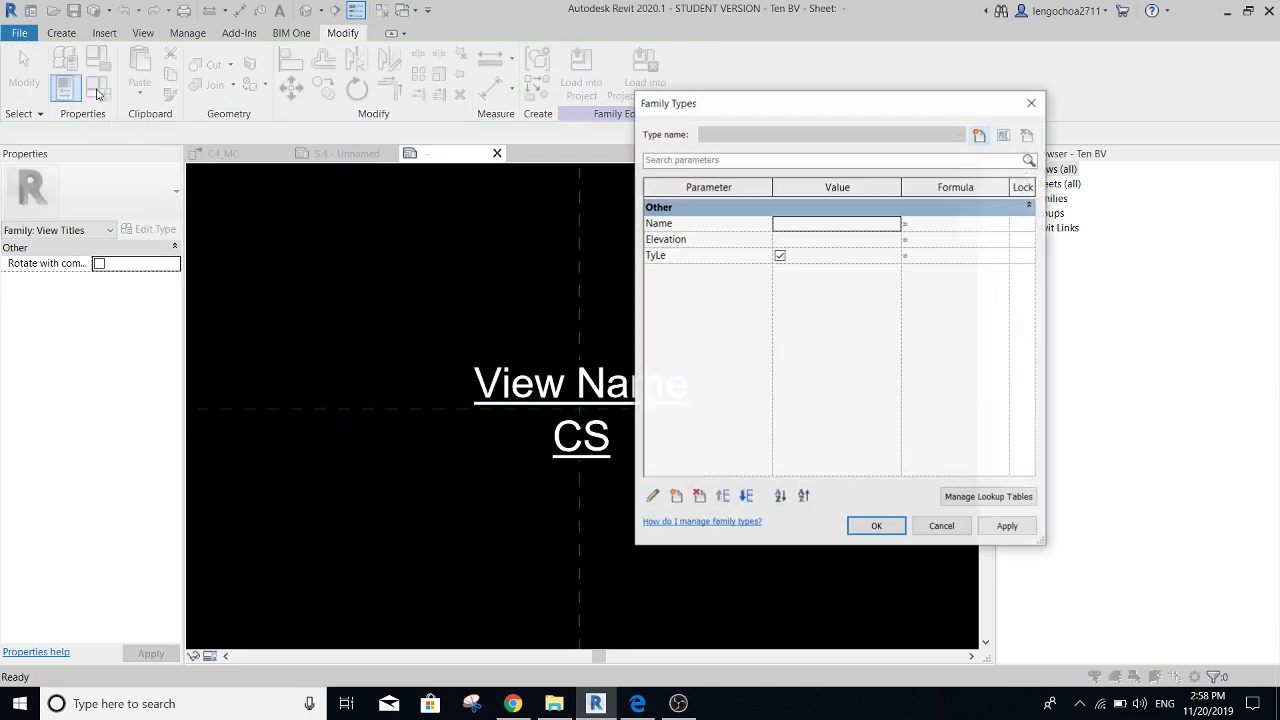
left_click(876, 526)
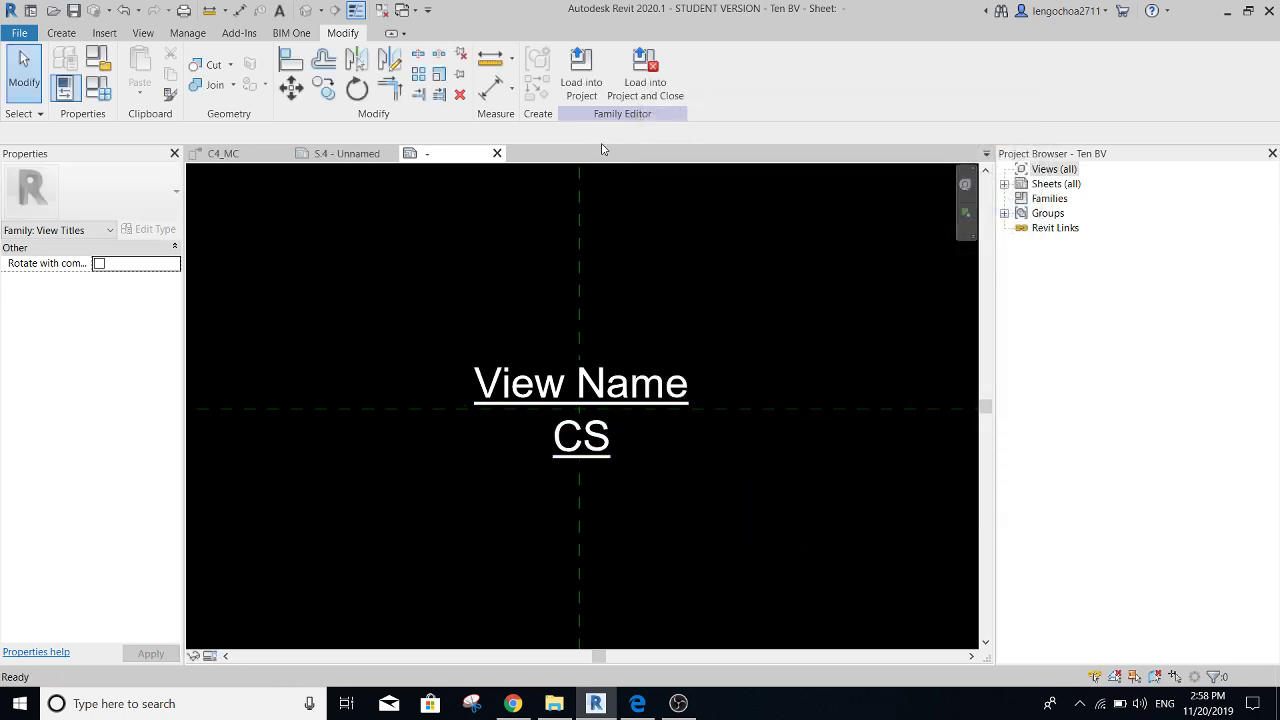
- Load the edited title family into the project, overwriting the existing version
left_click(590, 92)
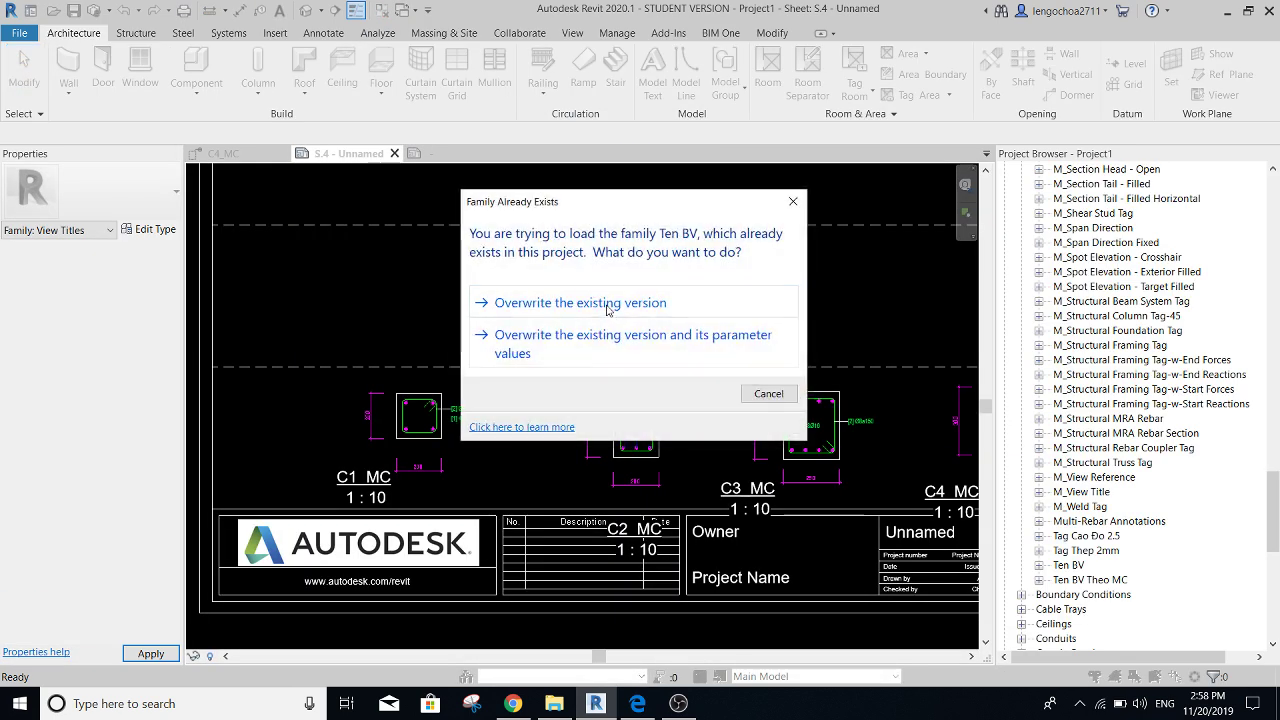
left_click(607, 305)
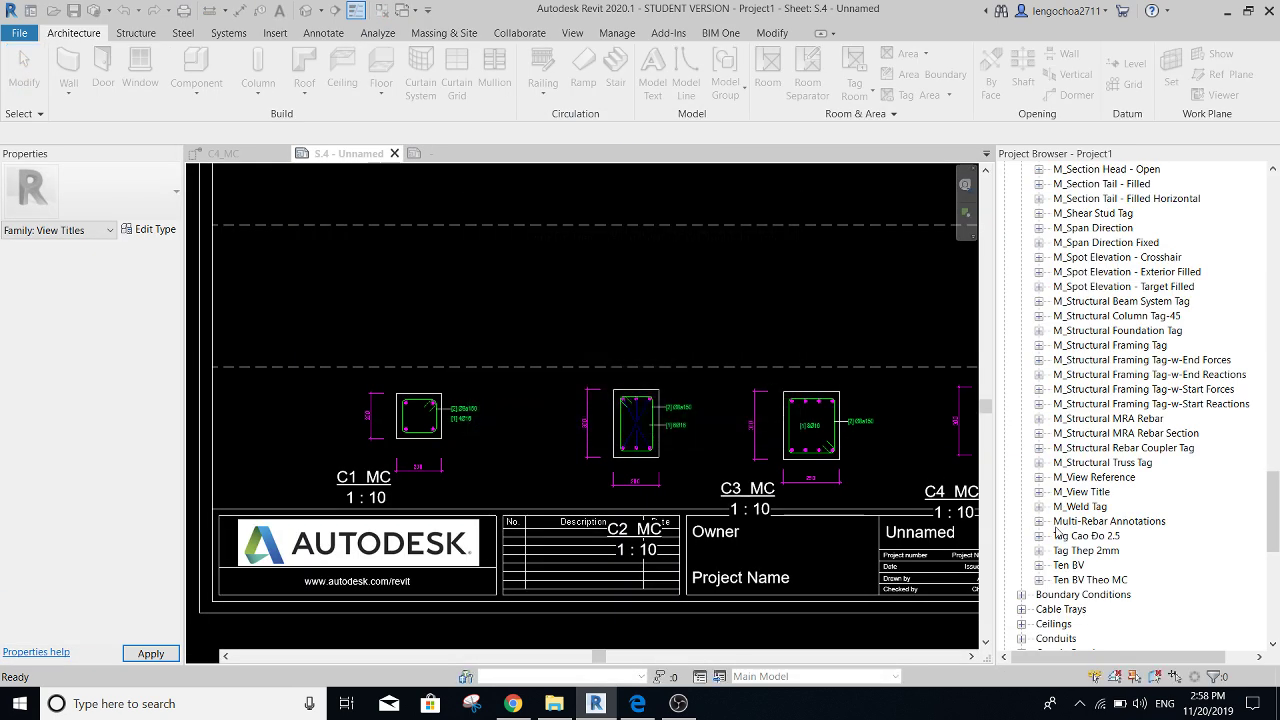
left_click(1038, 566)
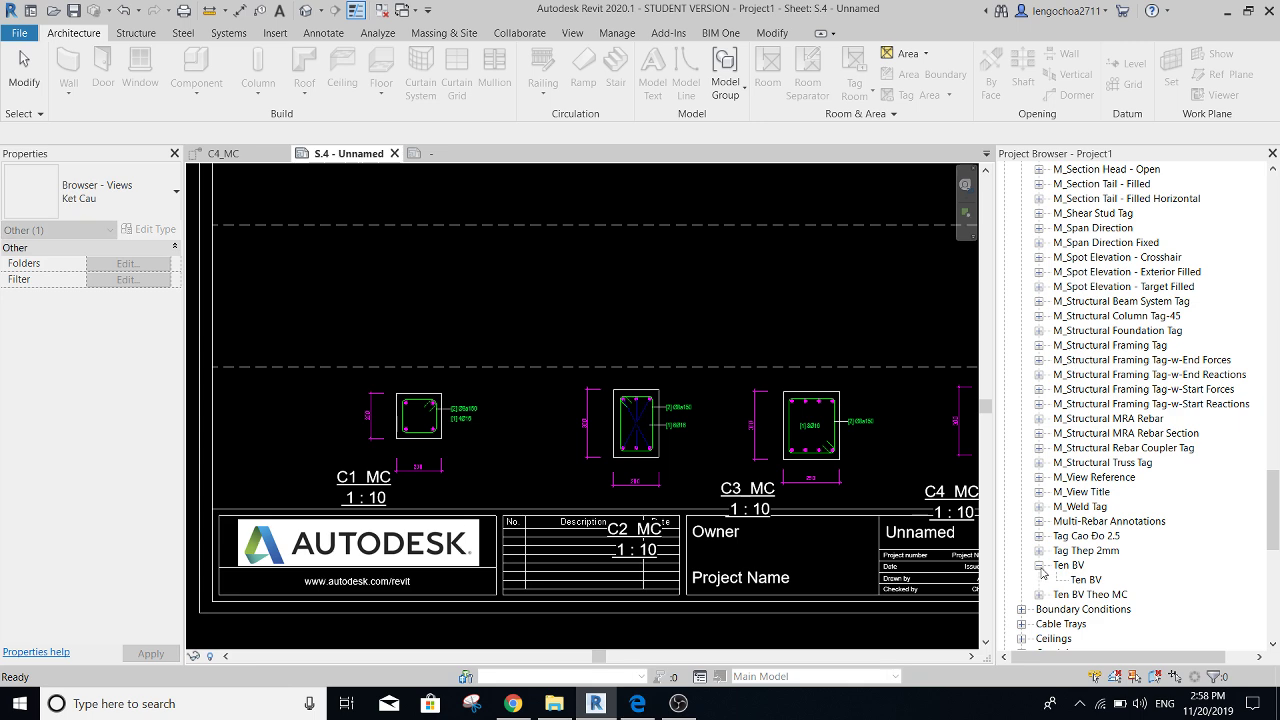
- Rename the Ten BV family to Tile BV in the Project Browser
left_click(1068, 566)
right_click(1068, 566)
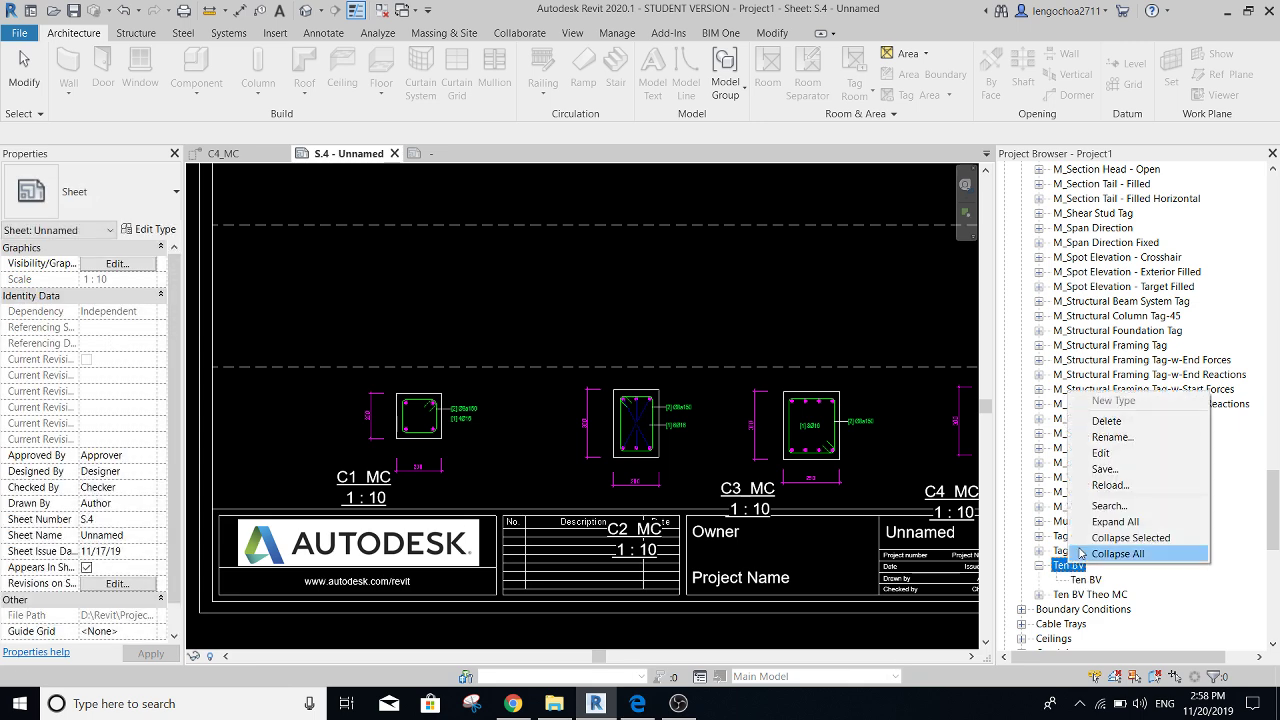
left_click(1124, 439)
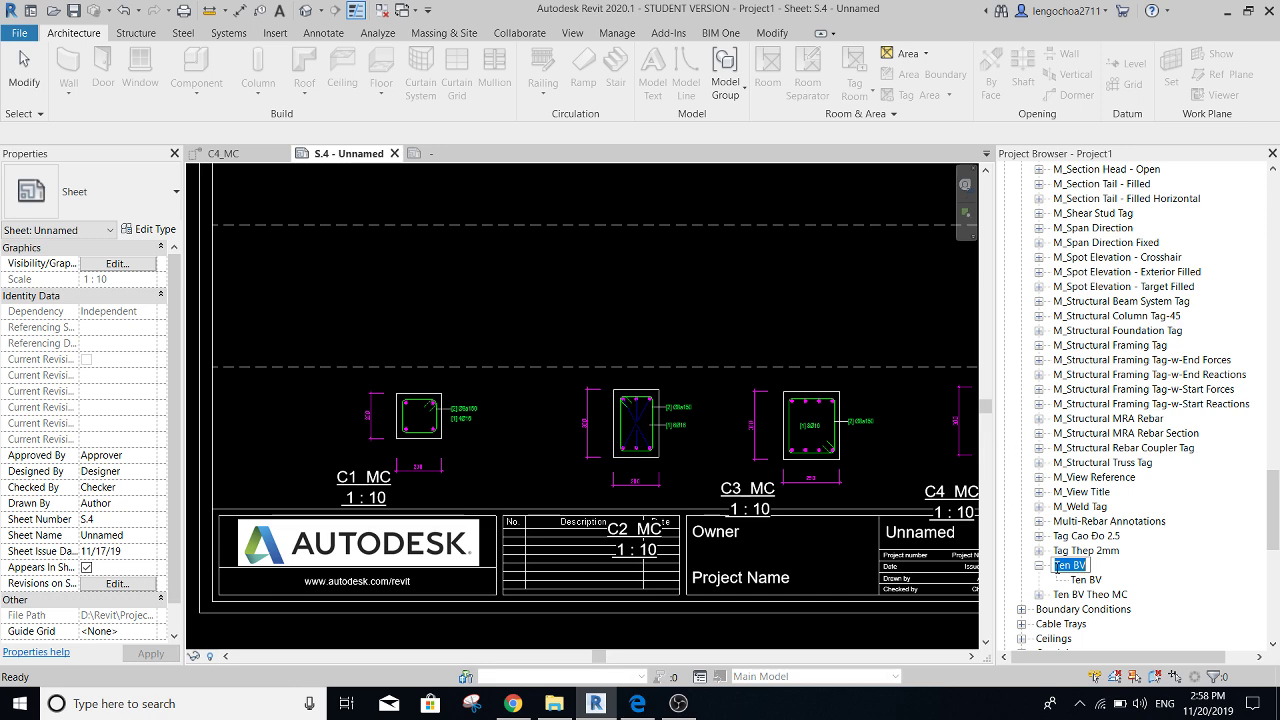
type("T")
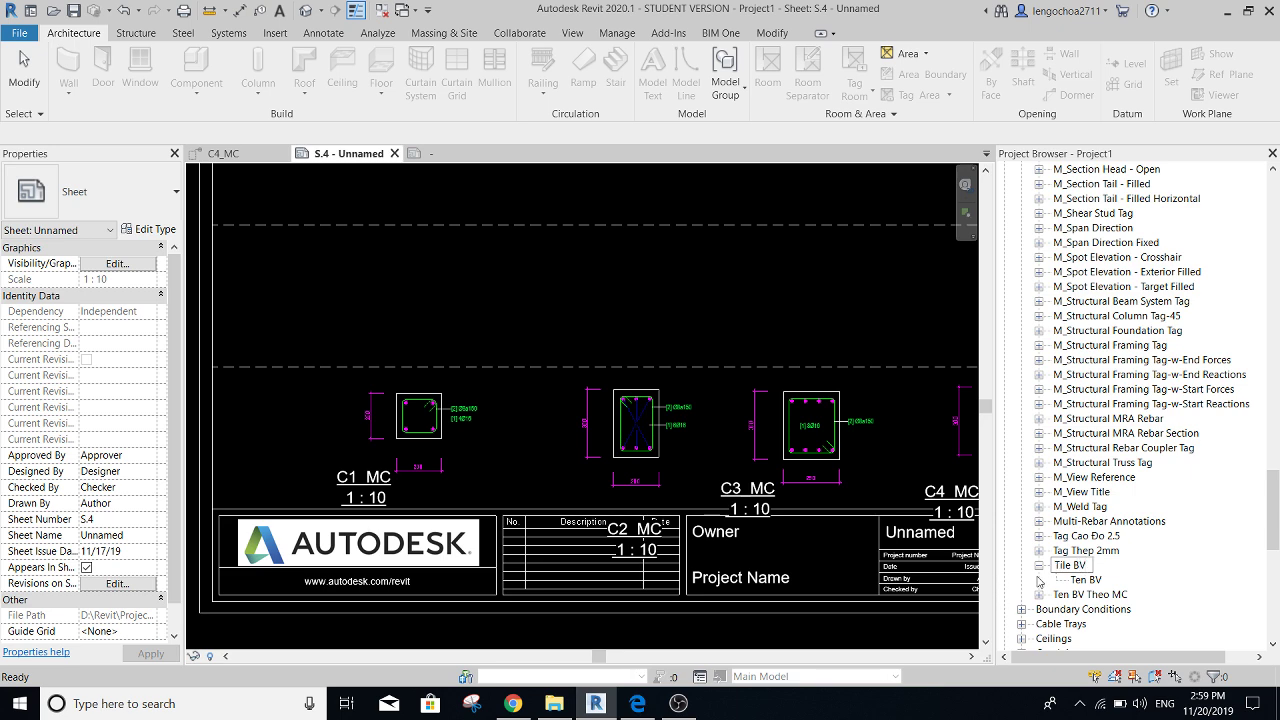
key("Return")
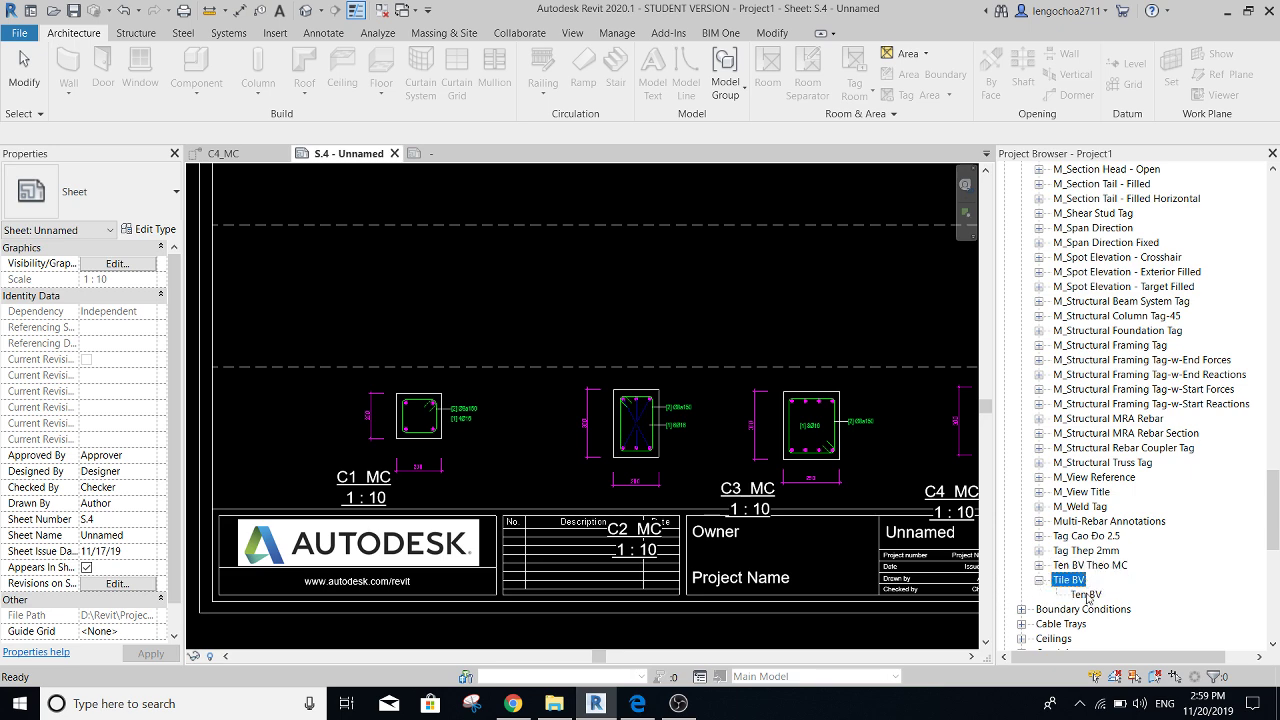
double_click(1086, 595)
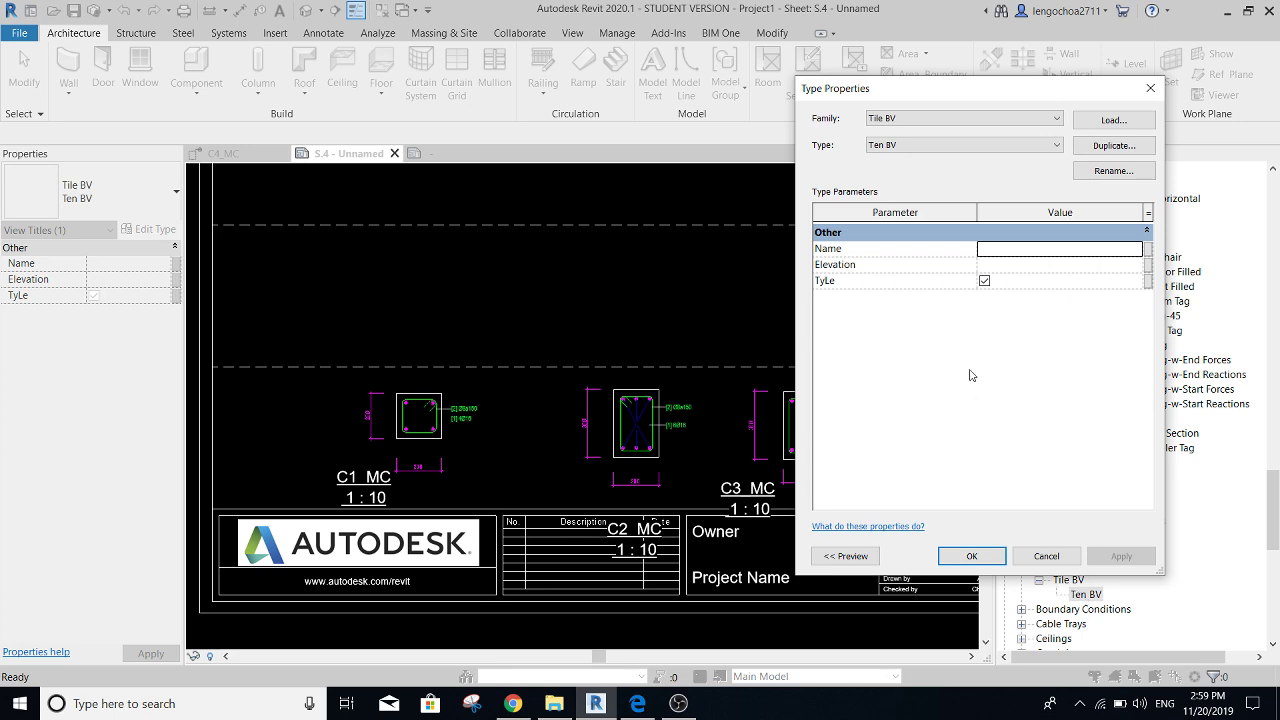
- Turn off TyLe in the Ten BV title type's properties
left_click(984, 281)
left_click(972, 556)
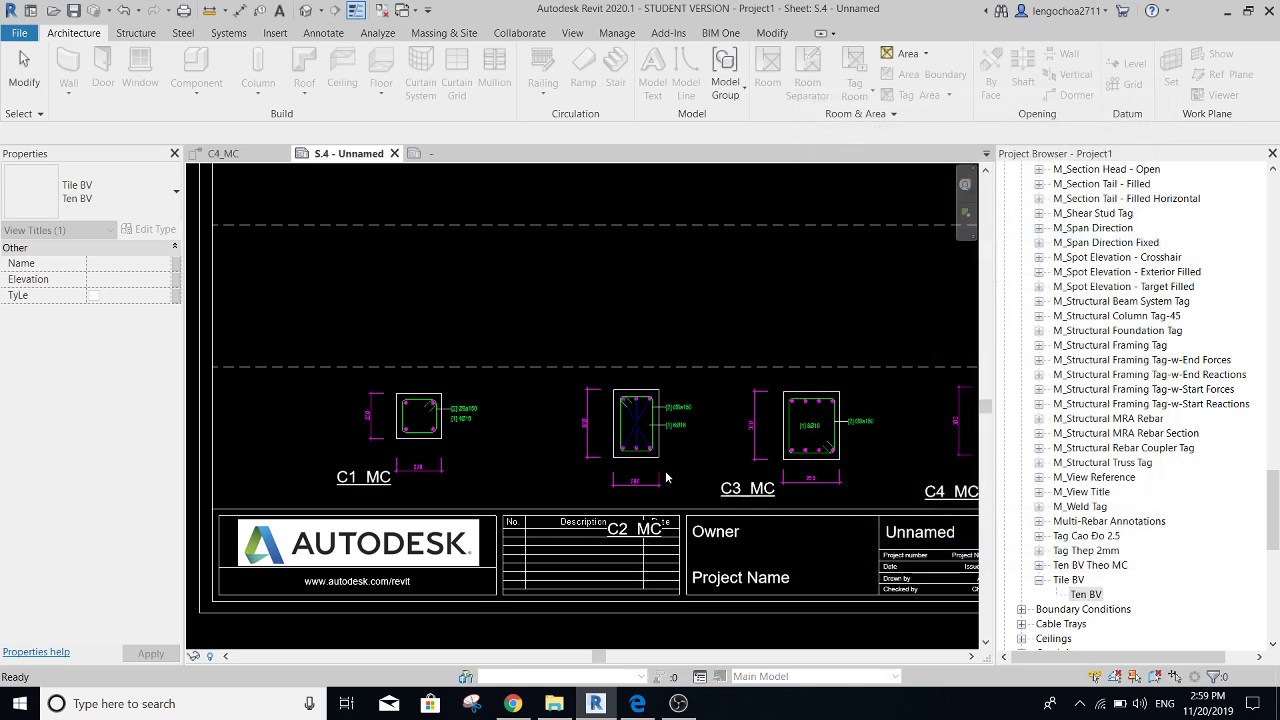
scroll(400, 478, "up", 1)
scroll(396, 480, "up", 1)
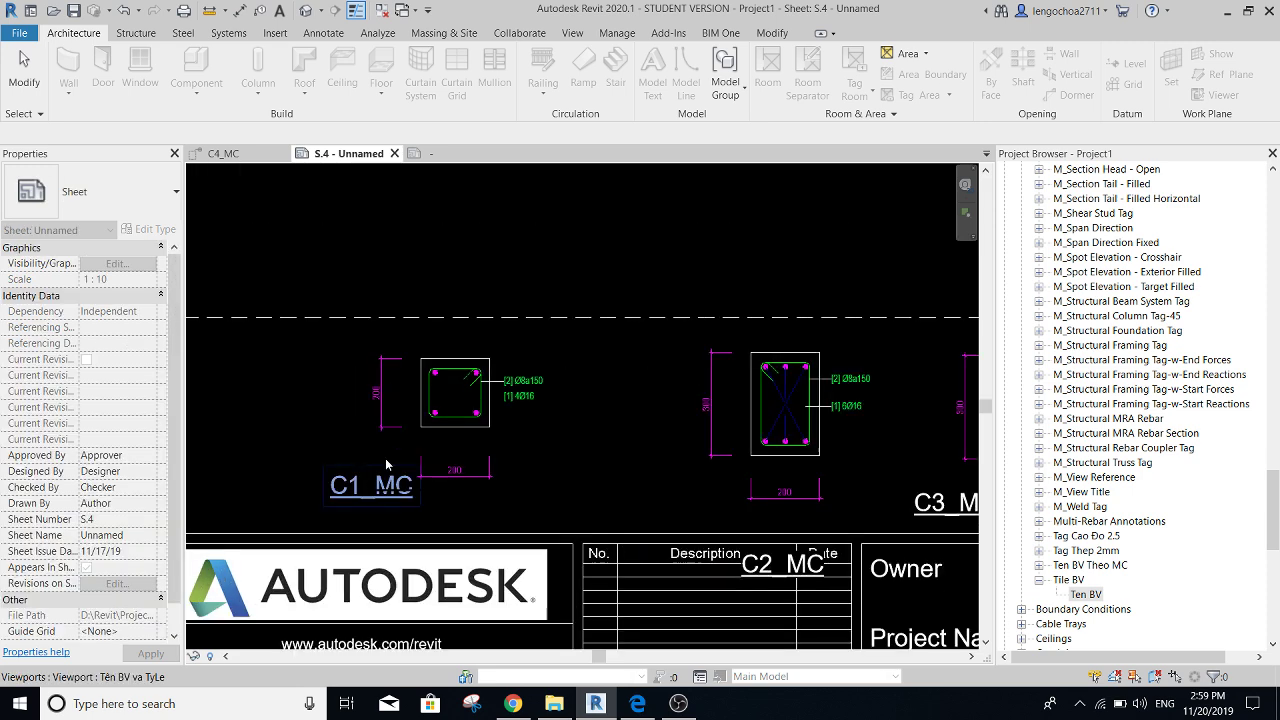
scroll(538, 412, "up", 1)
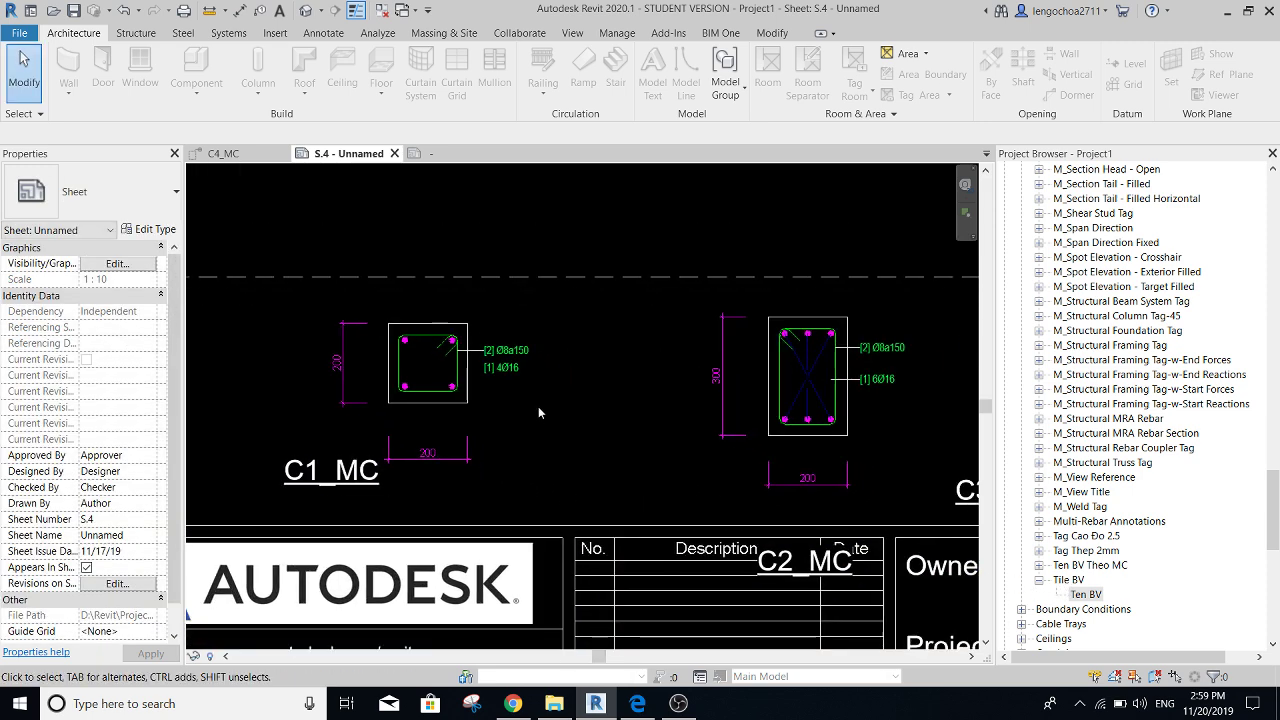
- Switch the C1_MC viewport to the Tên BV viewport type and check its title
left_click(330, 471)
left_click(79, 212)
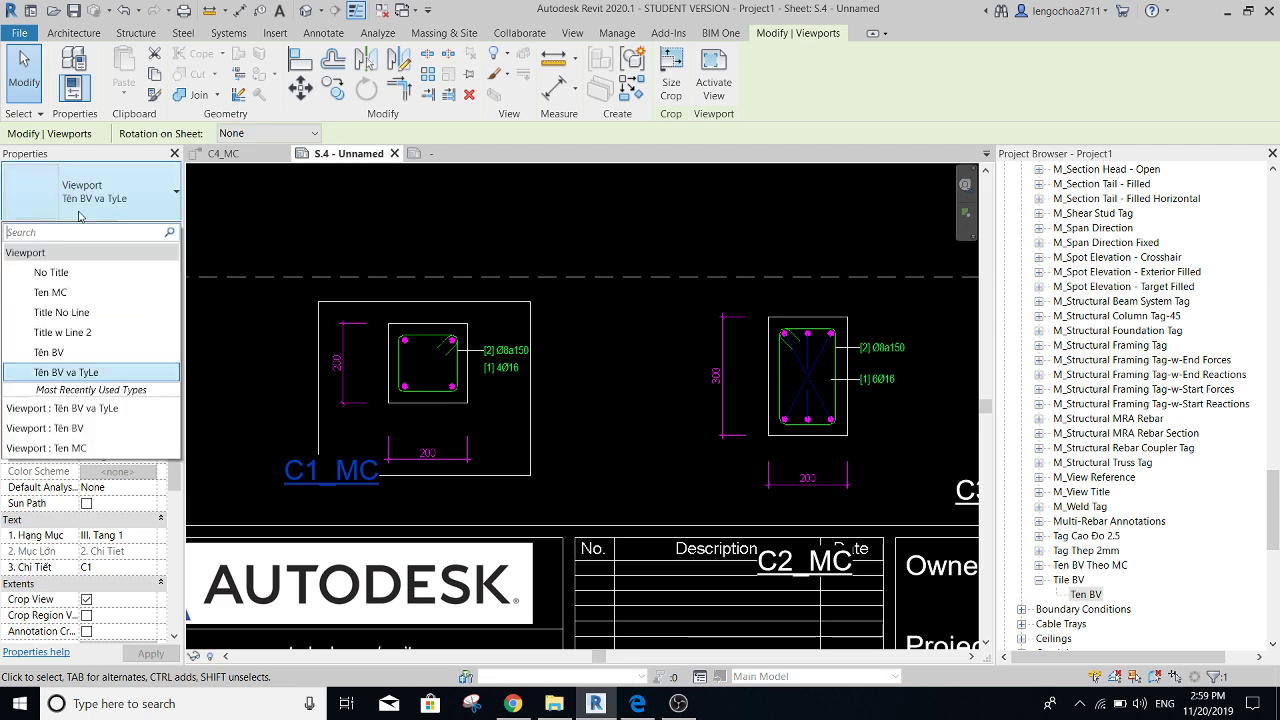
left_click(79, 354)
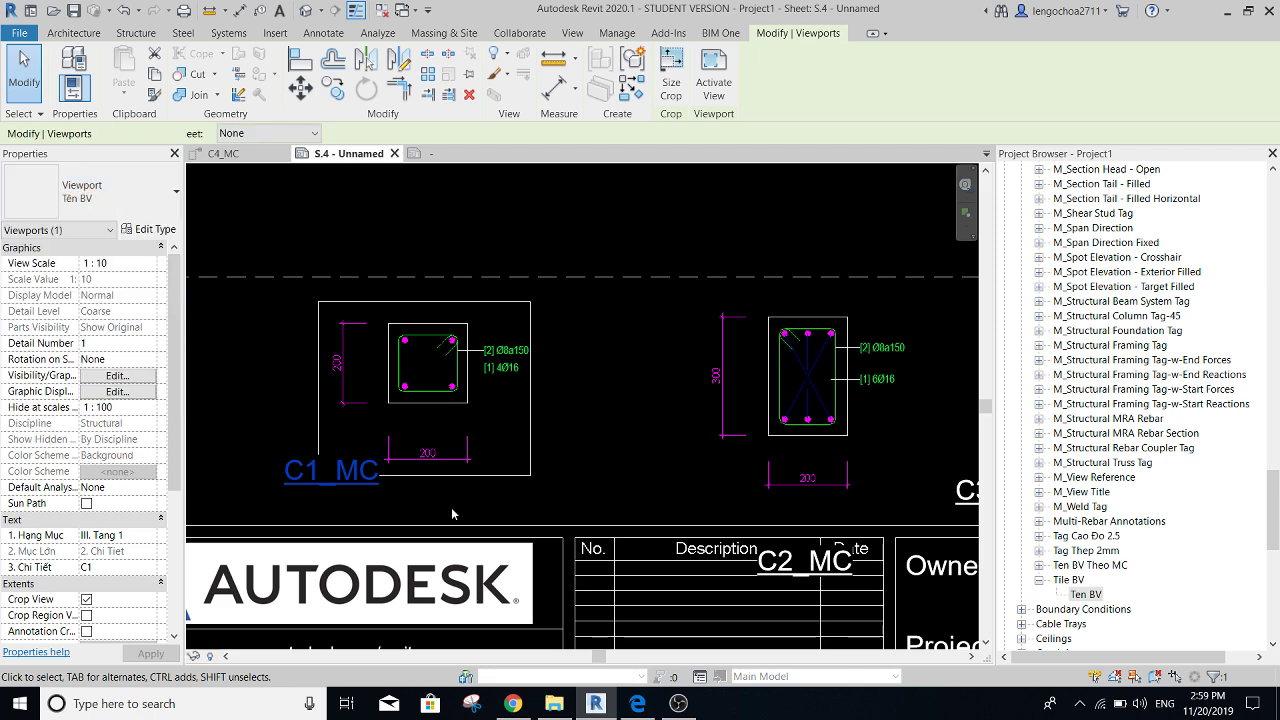
left_click(598, 444)
middle_click_drag(598, 444, 575, 409)
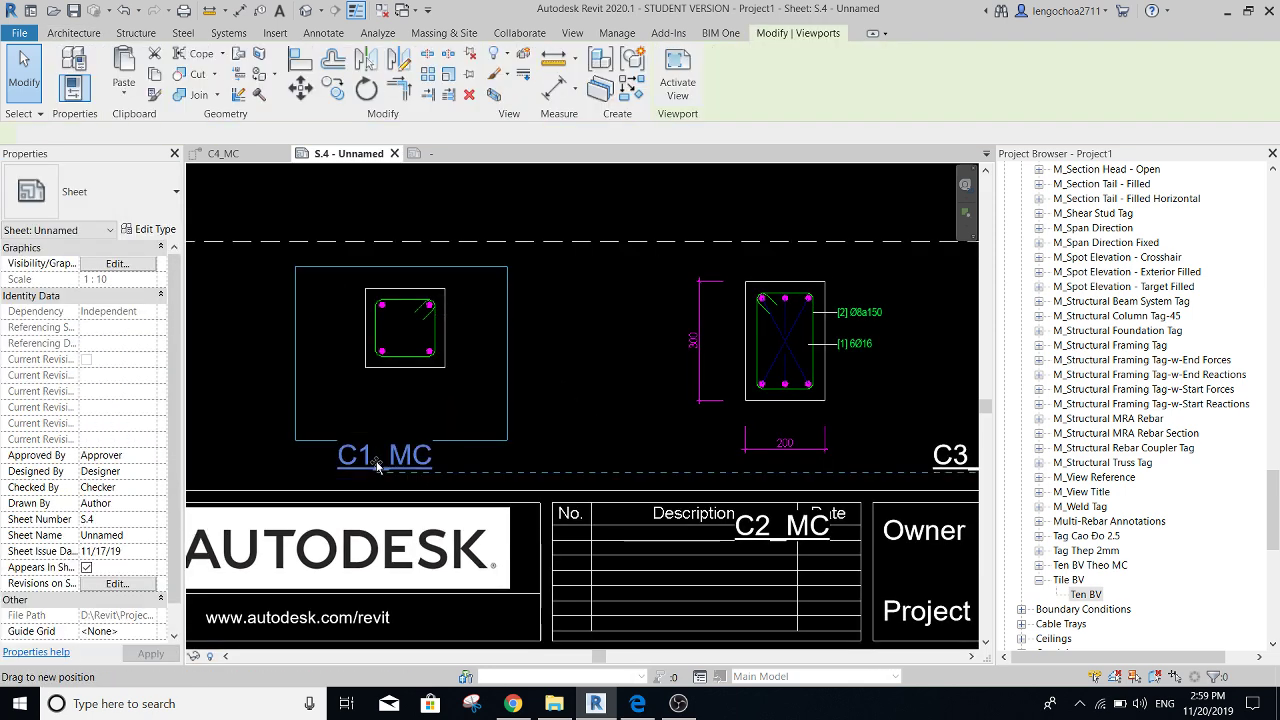
left_click(377, 466)
left_click(1086, 595)
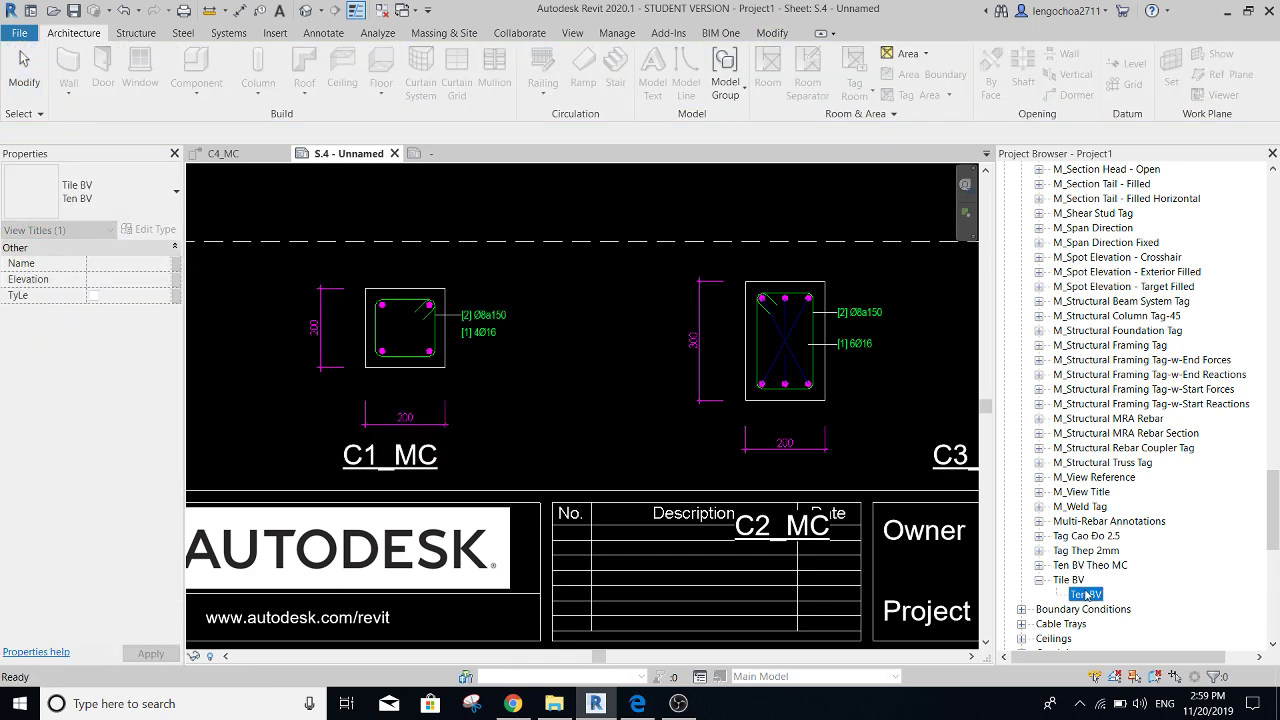
right_click(1086, 595)
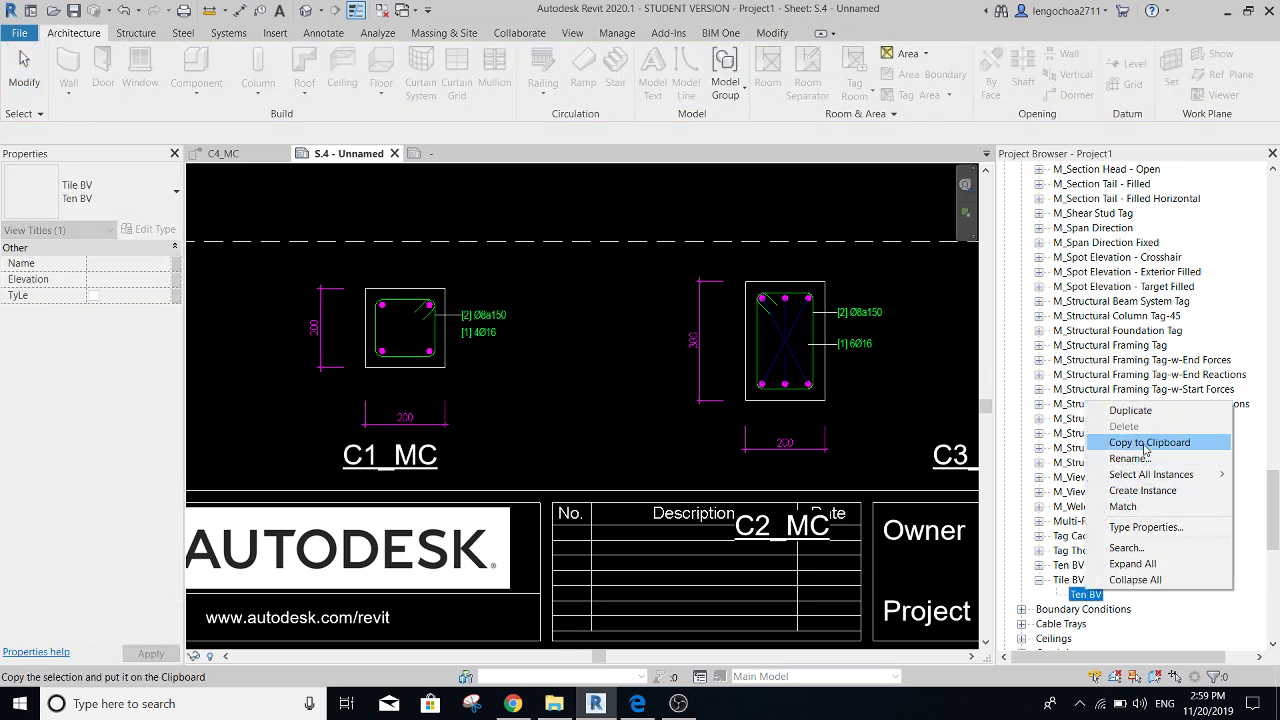
- Duplicate the Ten BV title type as 'Ten BV và Tyle' with TyLe checked
left_click(1130, 410)
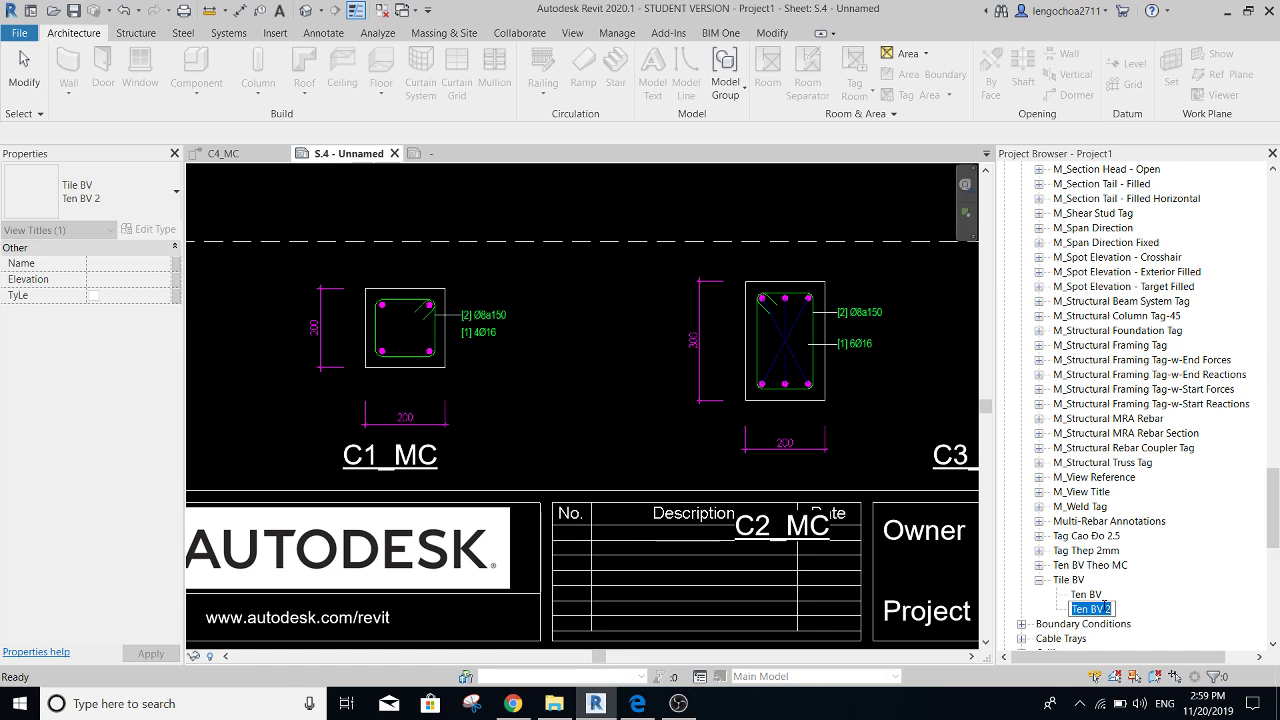
key("End")
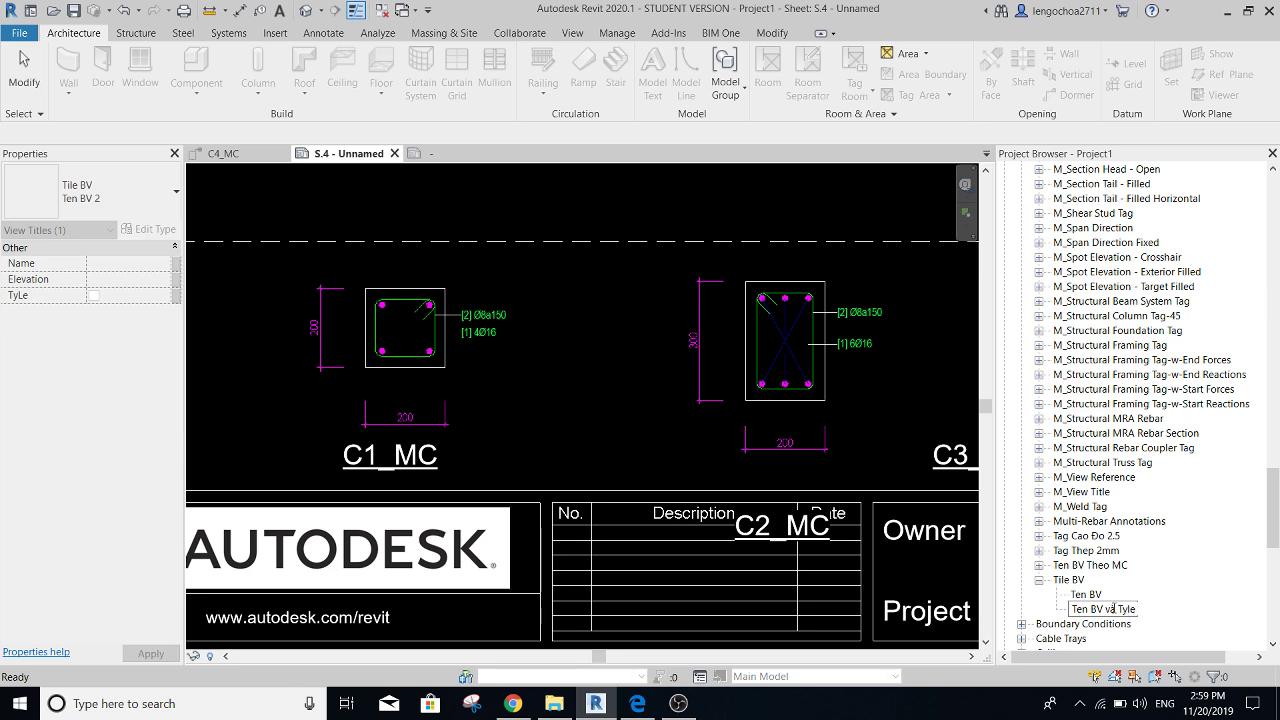
key("Return")
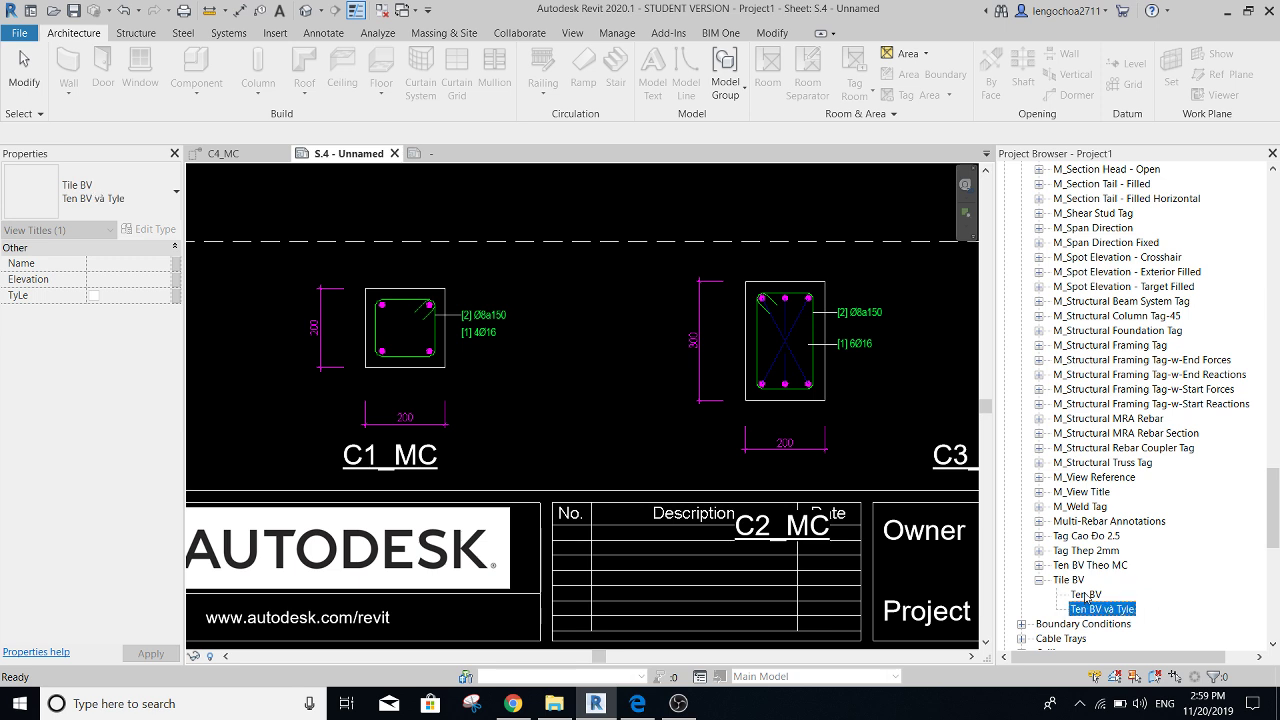
double_click(1097, 611)
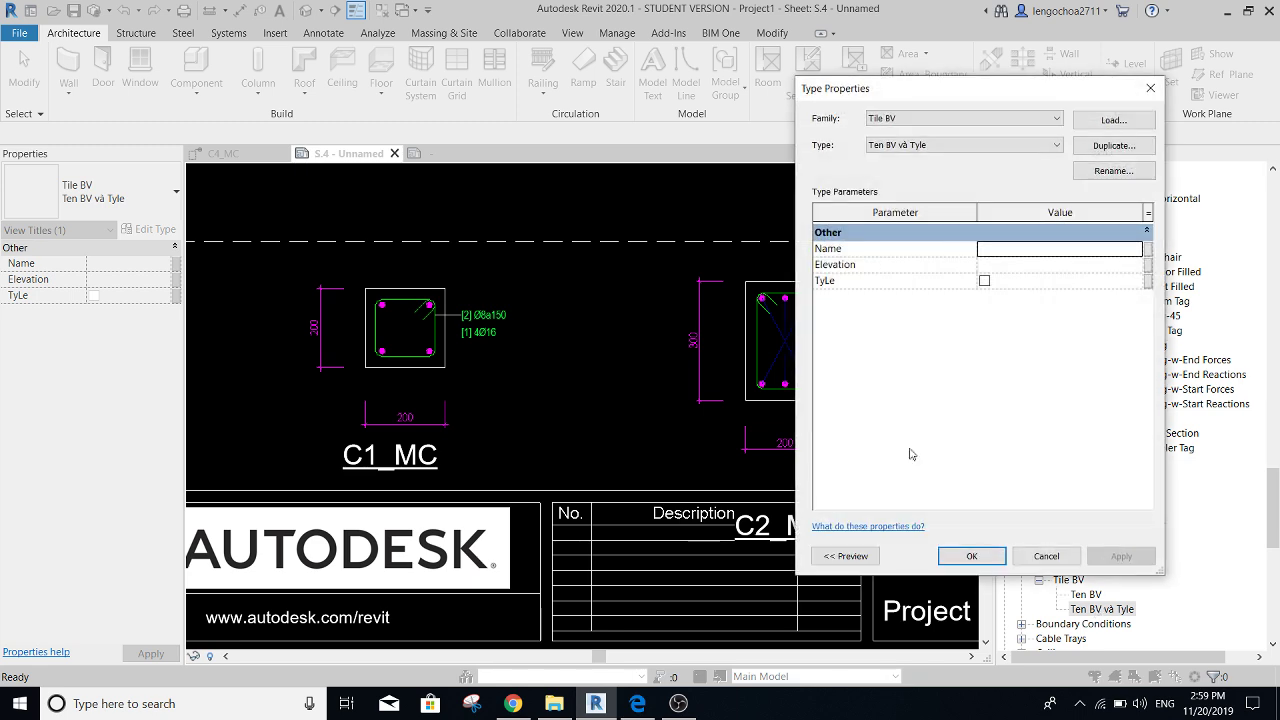
left_click(985, 281)
left_click(968, 553)
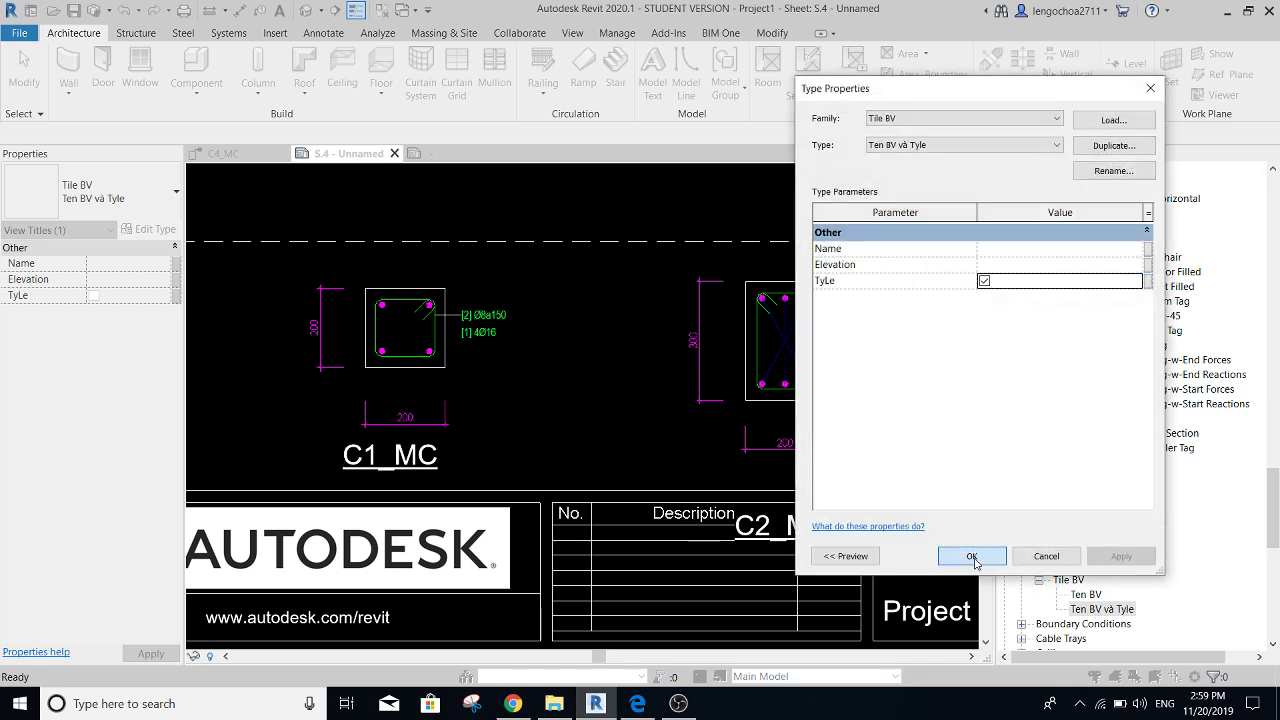
scroll(614, 357, "down", 3)
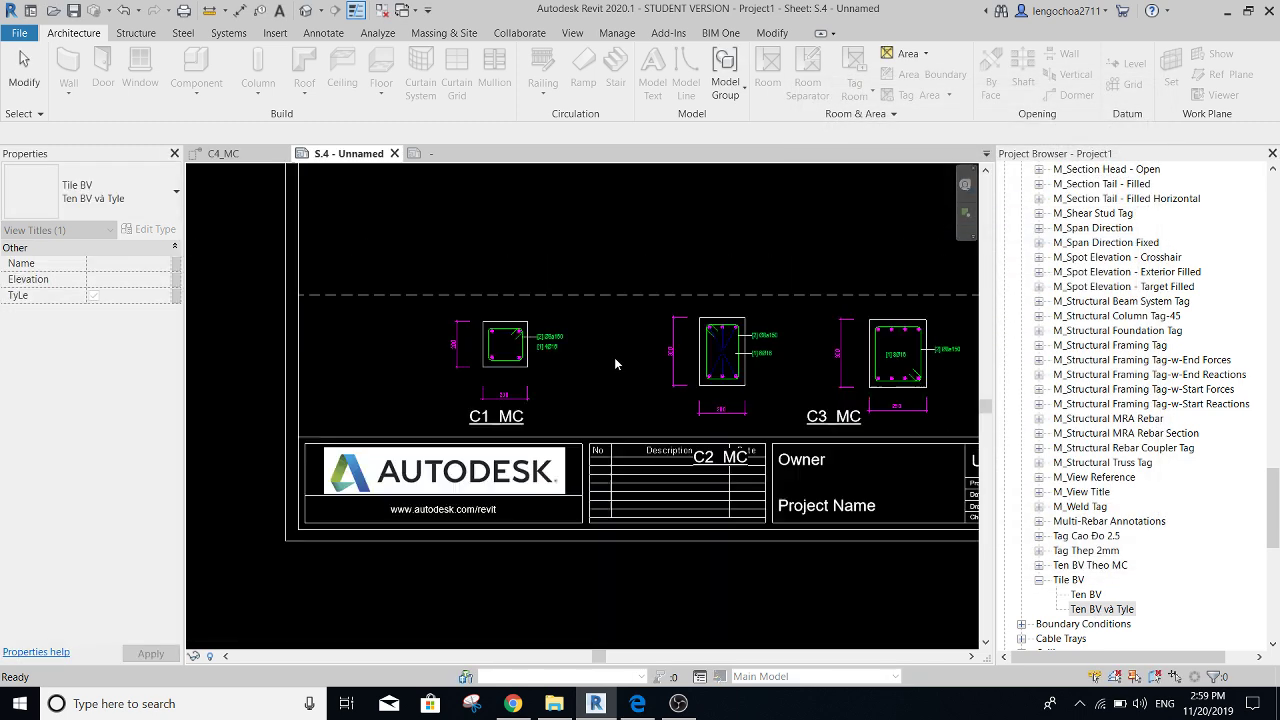
- Set C1_MC to the Tên BV va TyLe viewport type, using the Ten BV và Tyle title
left_click(494, 362)
left_click(90, 191)
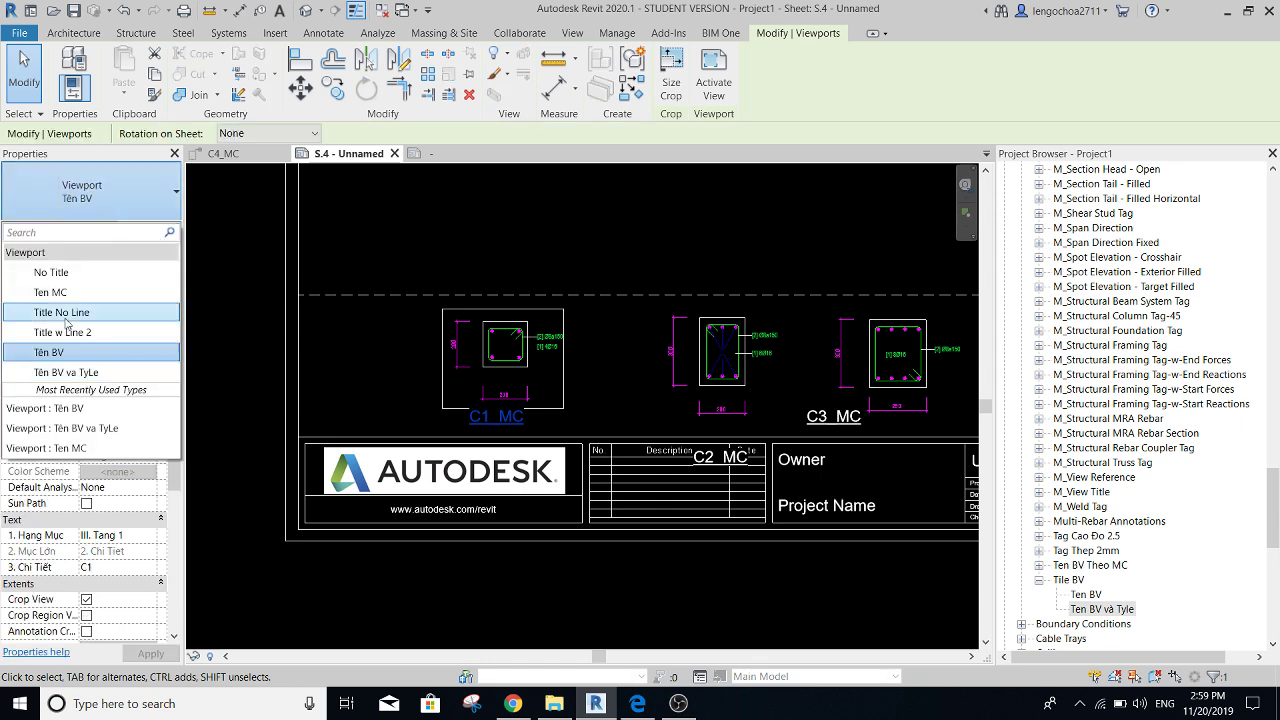
left_click(66, 372)
left_click(152, 232)
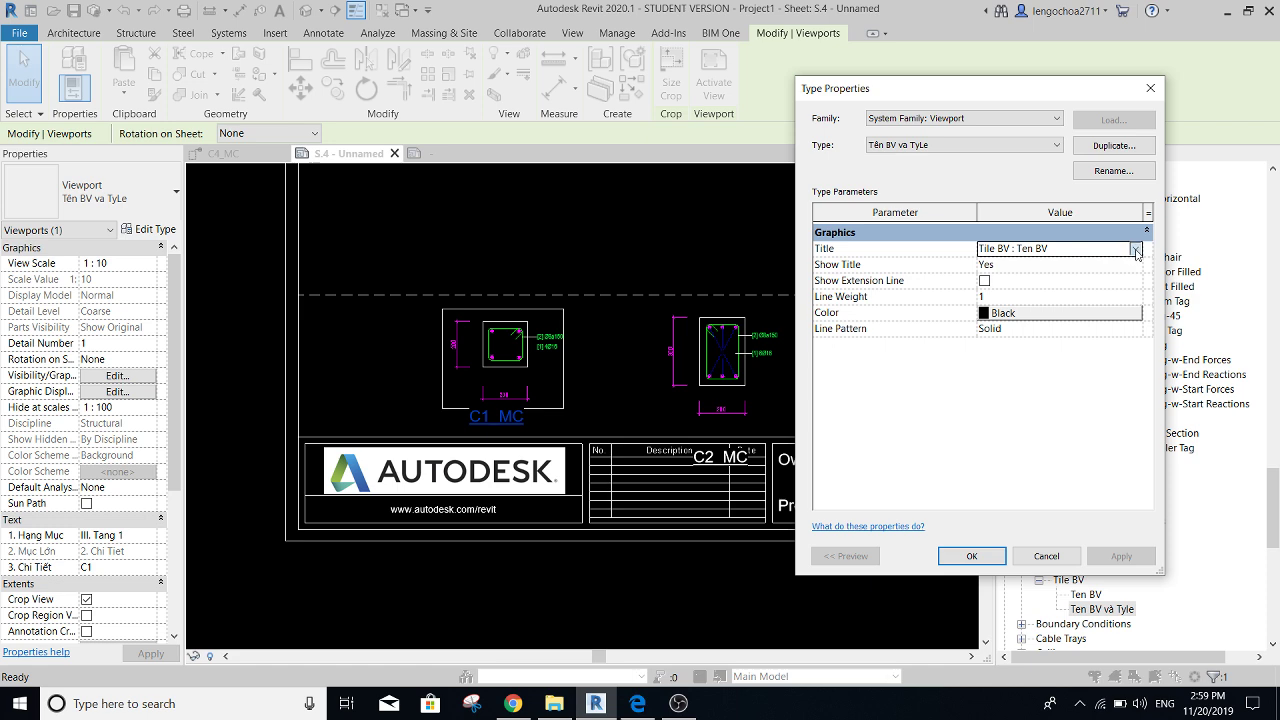
left_click(1136, 250)
left_click(1050, 318)
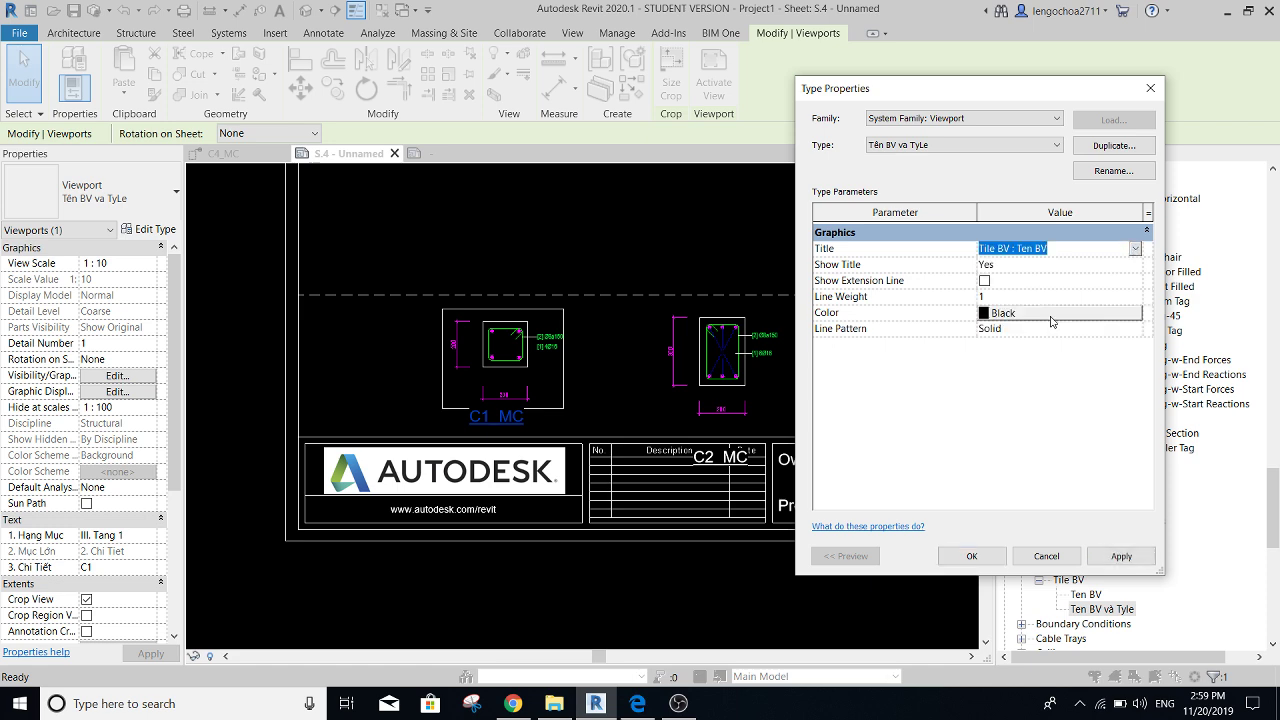
left_click(971, 556)
left_click(392, 356)
- Select the column-section viewports to inspect their properties down to Identity Data
scroll(504, 388, "up", 2)
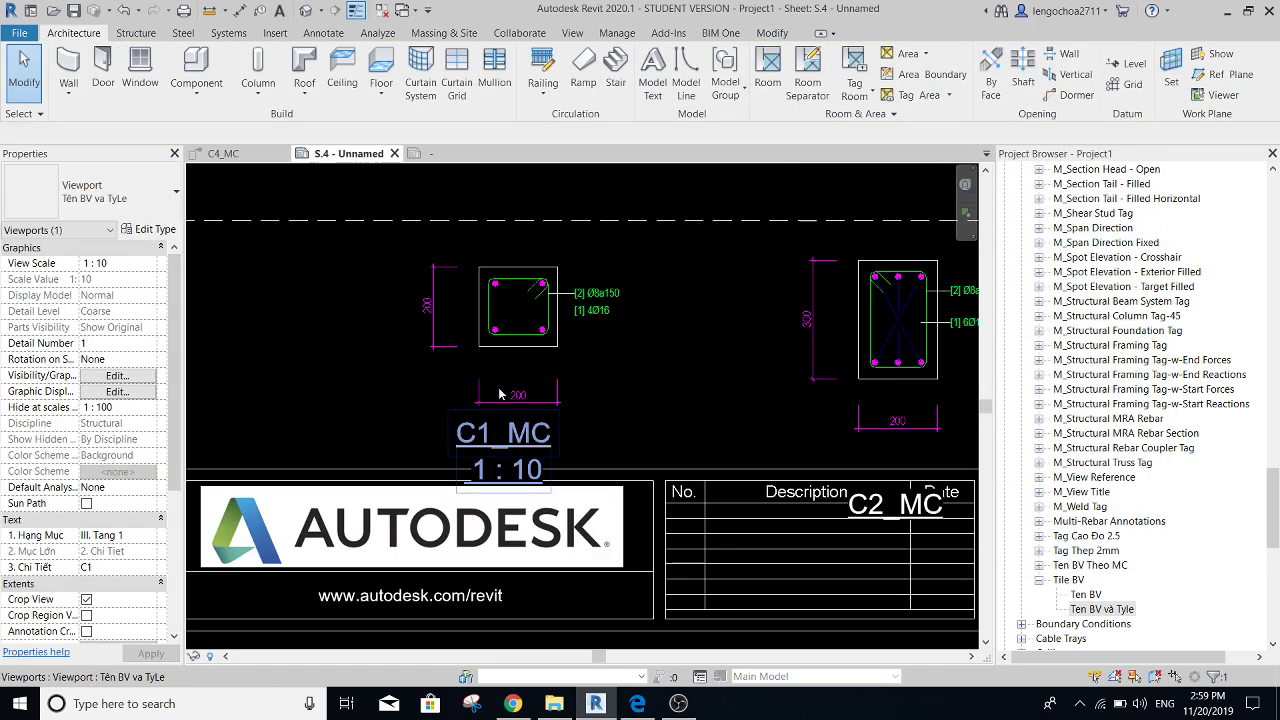
scroll(542, 365, "down", 2)
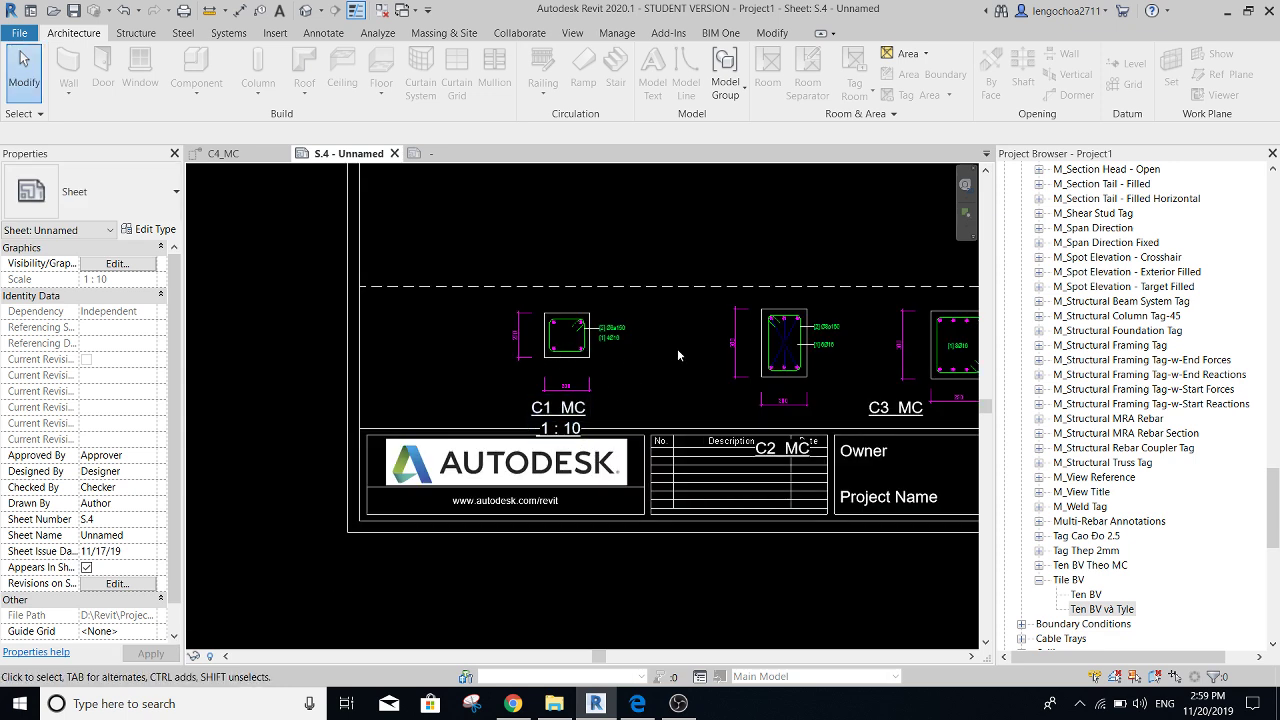
scroll(498, 357, "down", 1)
scroll(498, 357, "down", 1)
left_click_drag(274, 300, 823, 418)
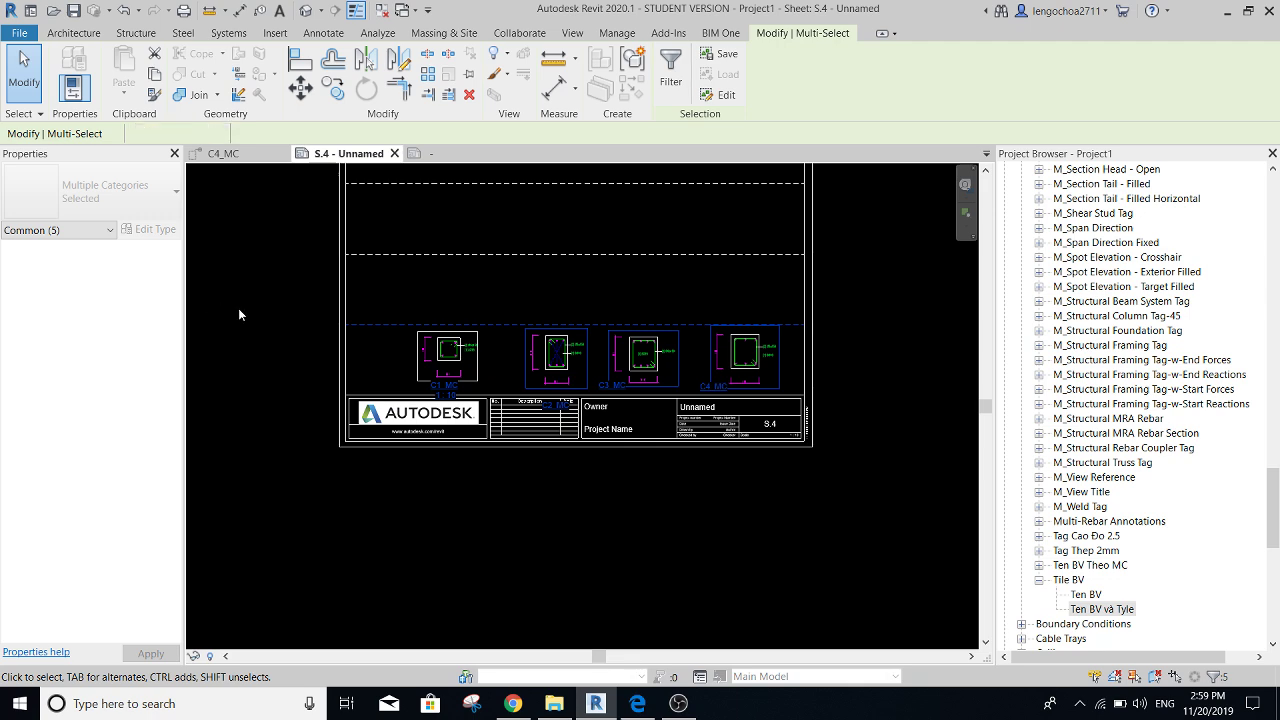
left_click(480, 357)
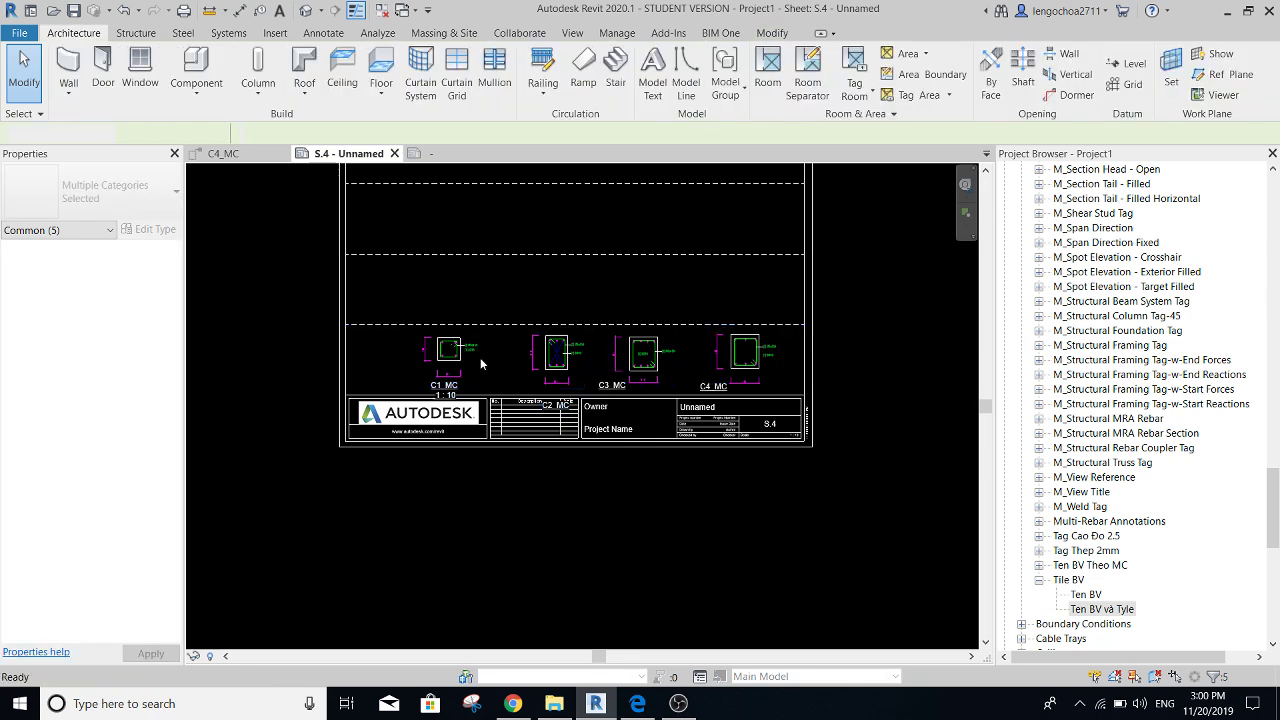
left_click(680, 372)
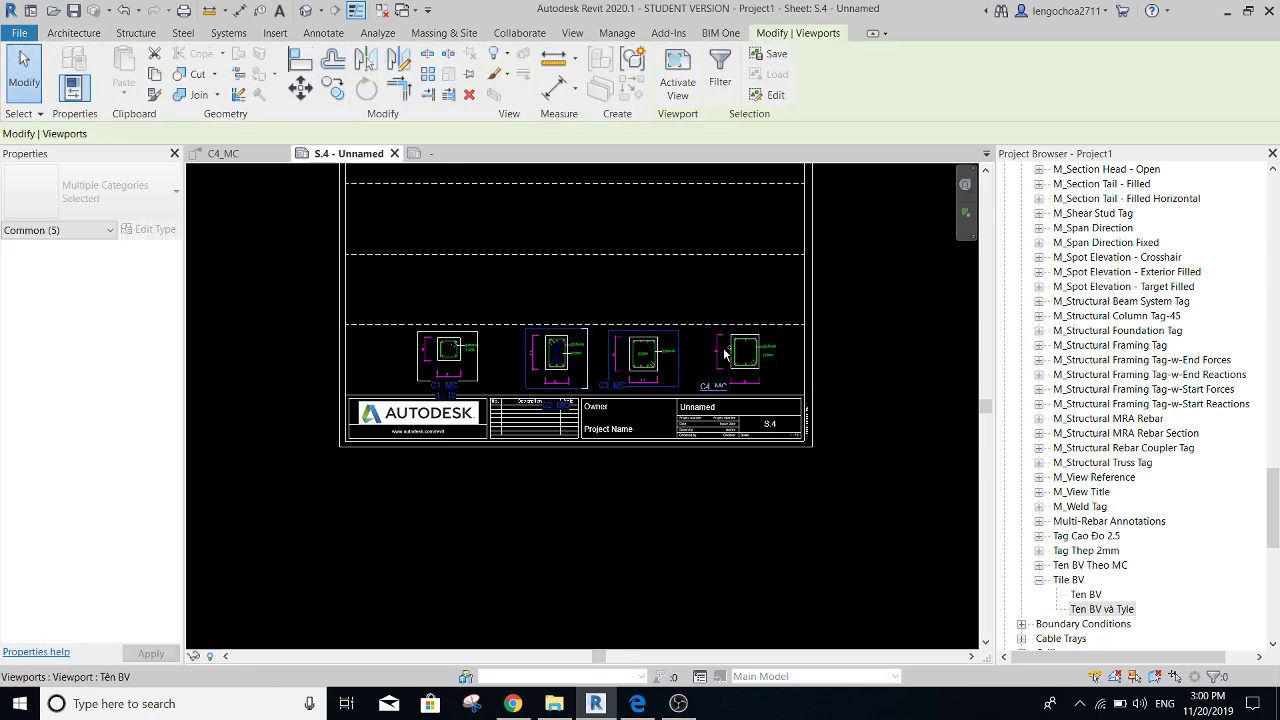
left_click(742, 358, "ctrl")
left_click(100, 192)
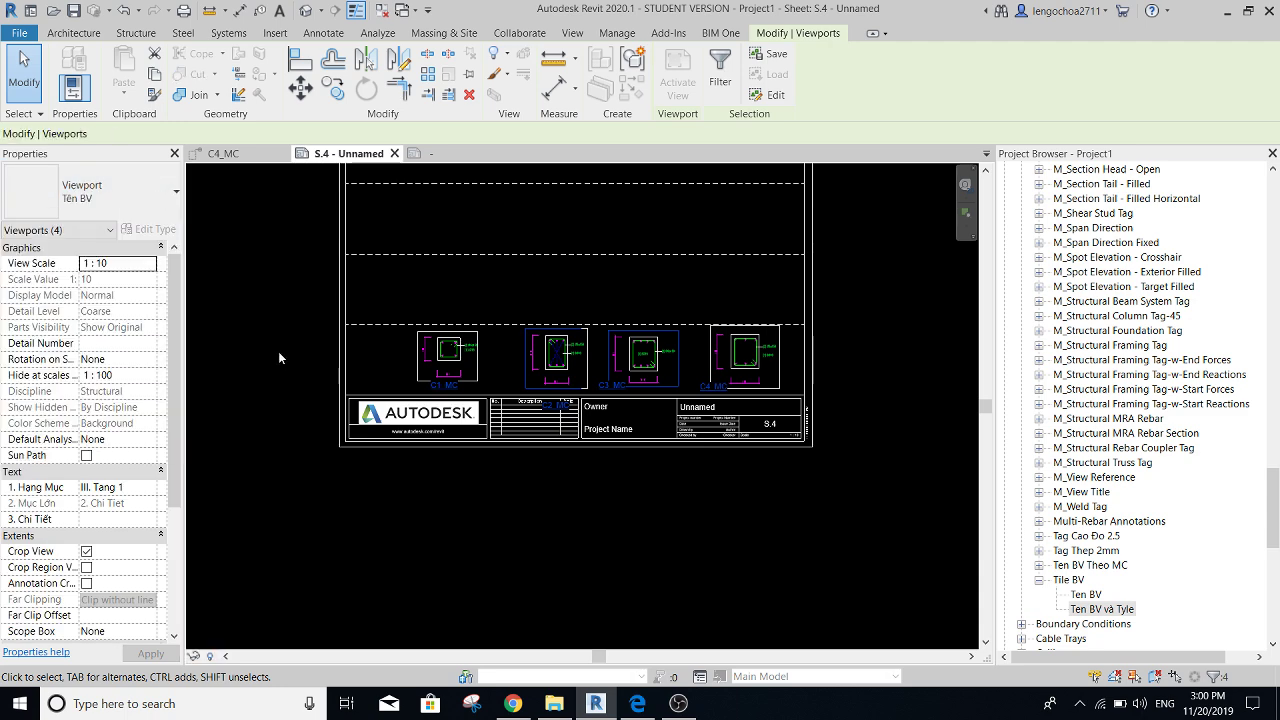
scroll(282, 354, "up", 3)
- Set the C1 and C2 viewports' Title on Sheet to CHI TIẾT CỘT C1 and CHI TIẾT CỘT C2
scroll(42, 548, "down", 4)
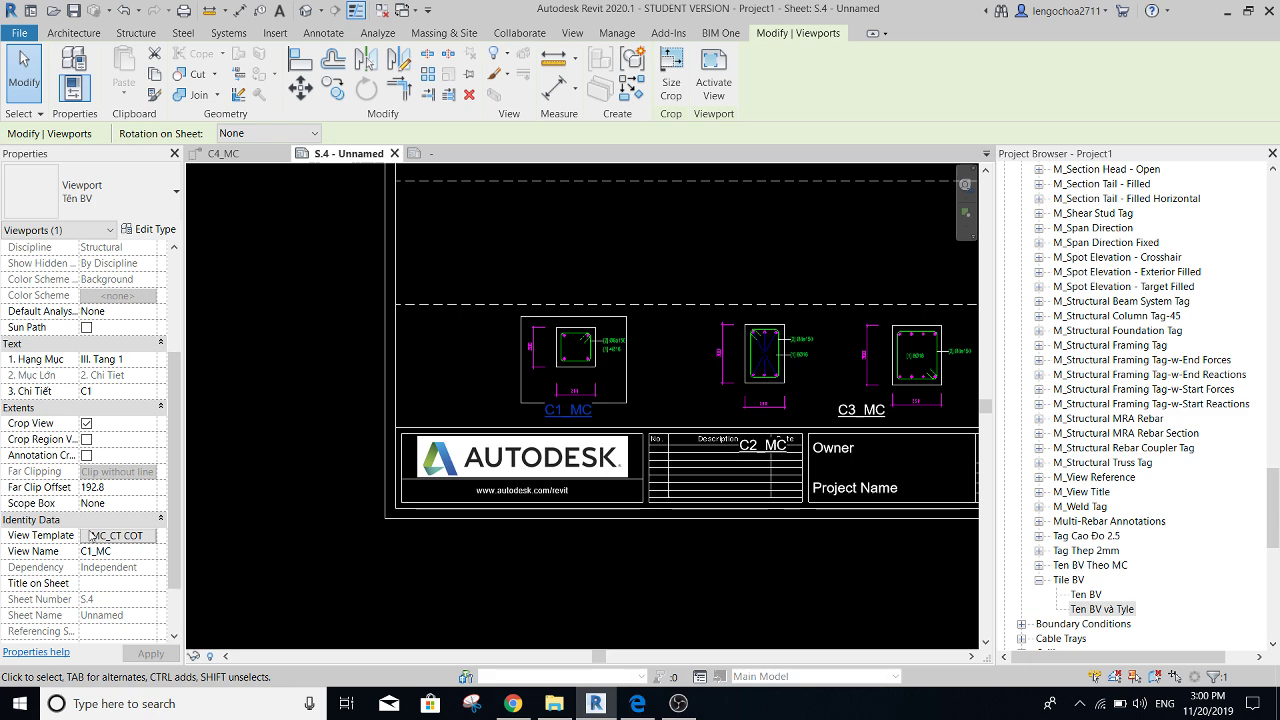
left_click(113, 504)
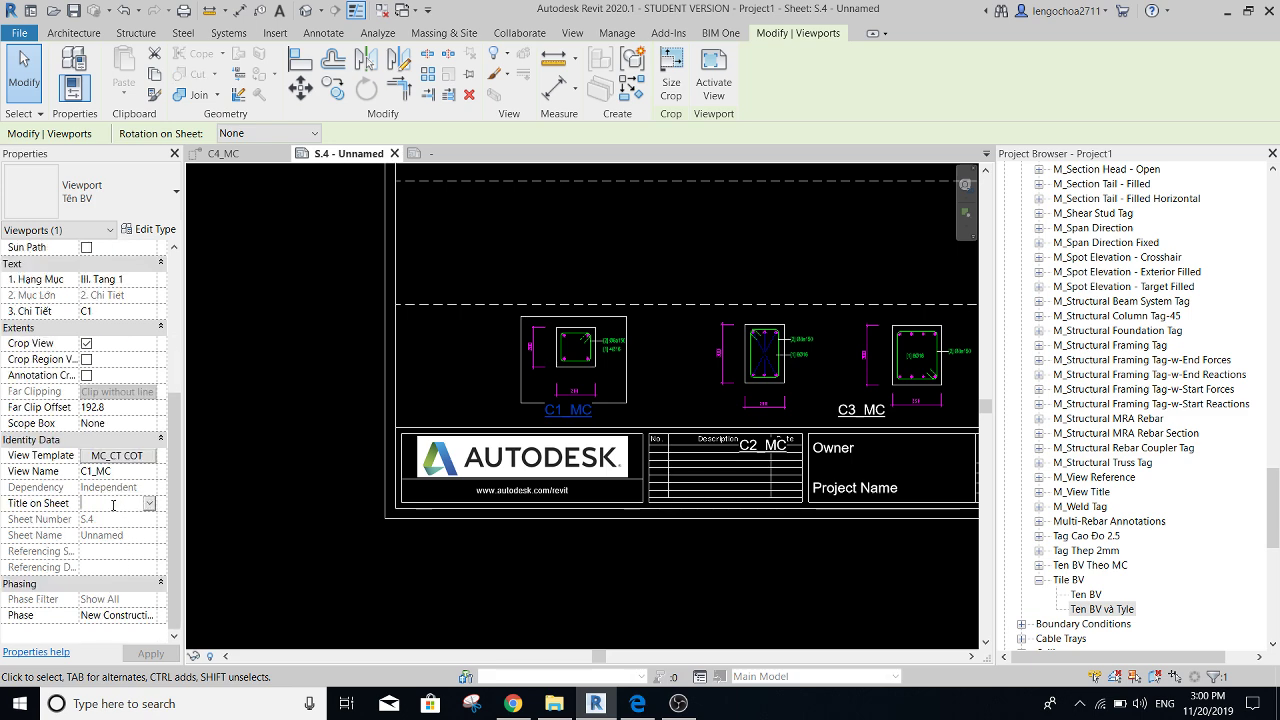
type("CHI TI")
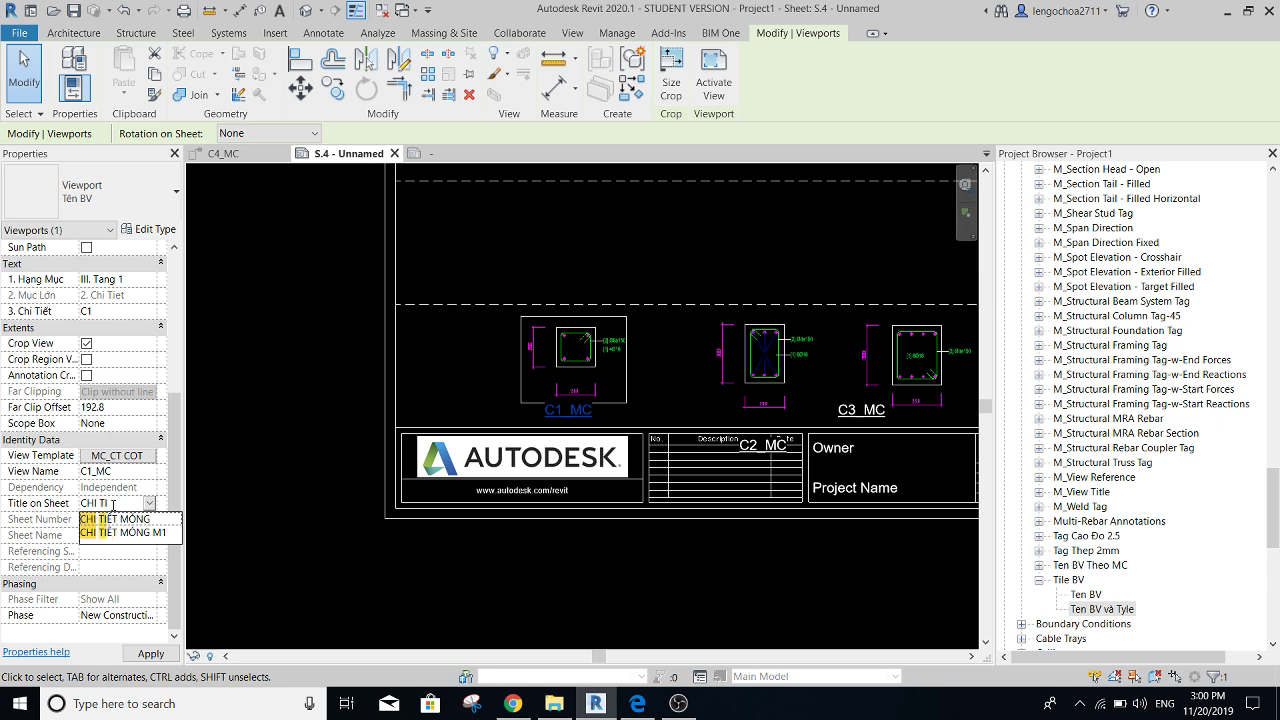
type("ẾT CỘT C1")
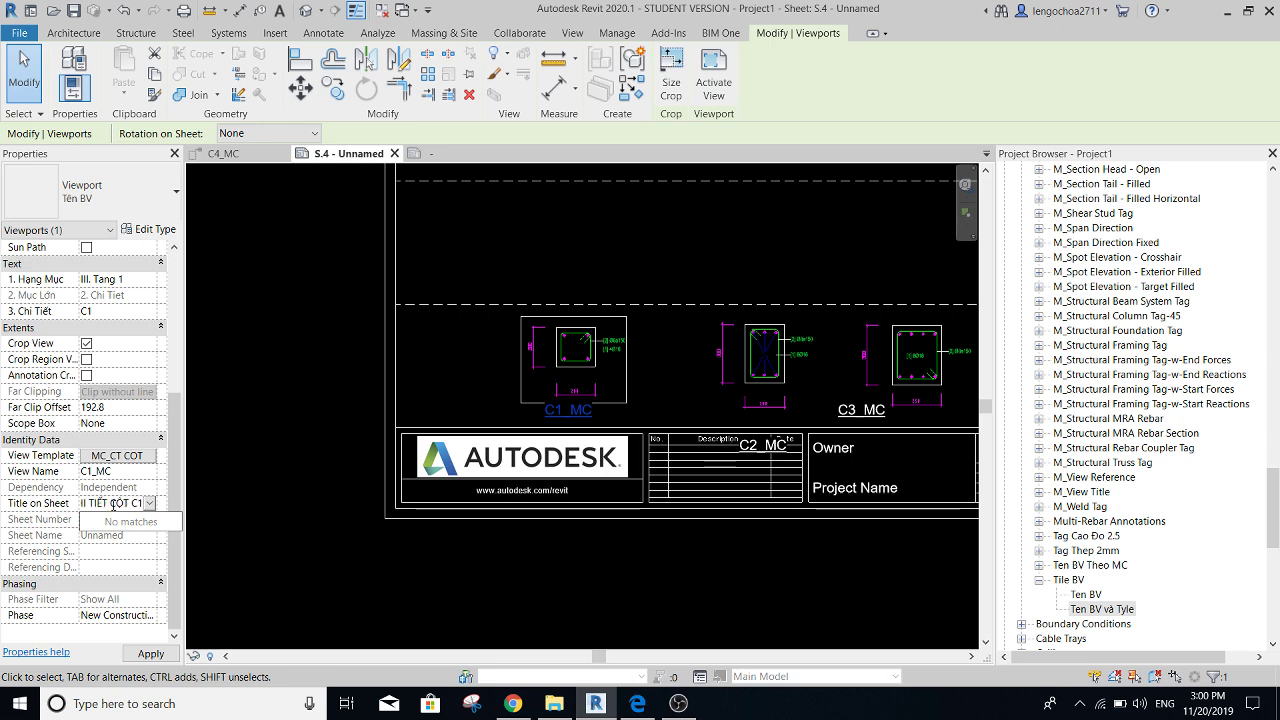
key("Return")
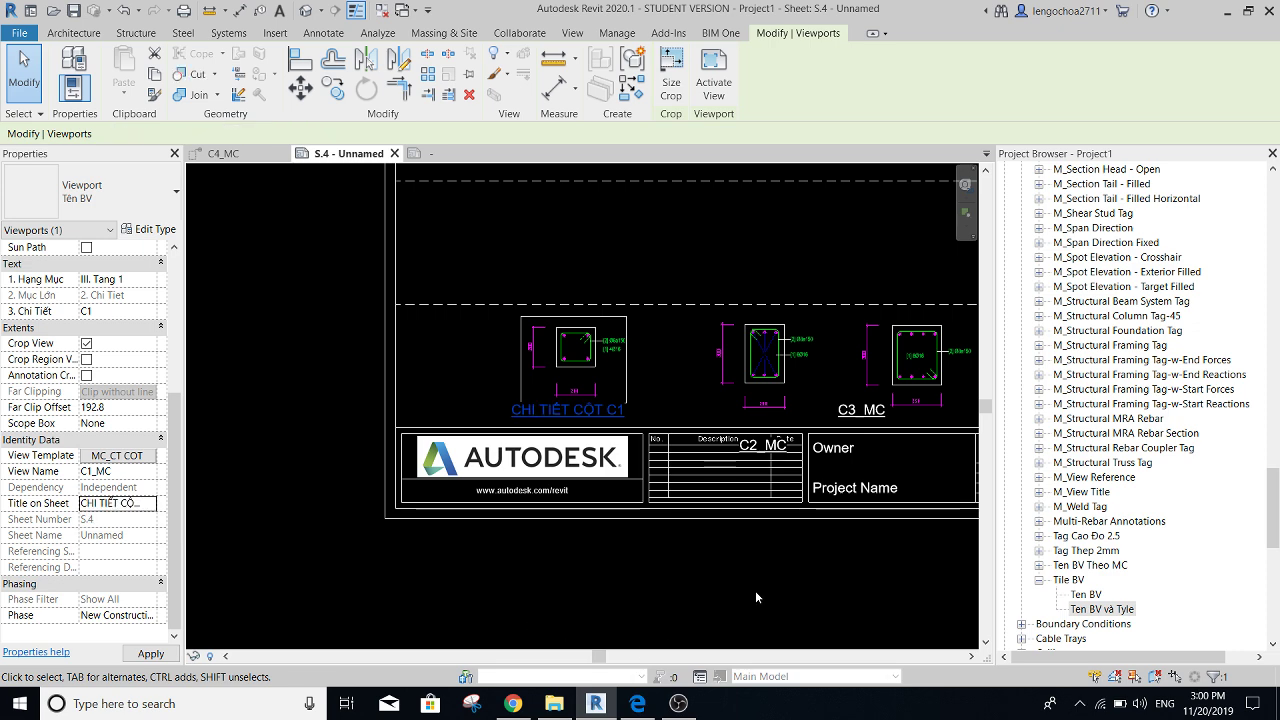
left_click(755, 590)
left_click(760, 390)
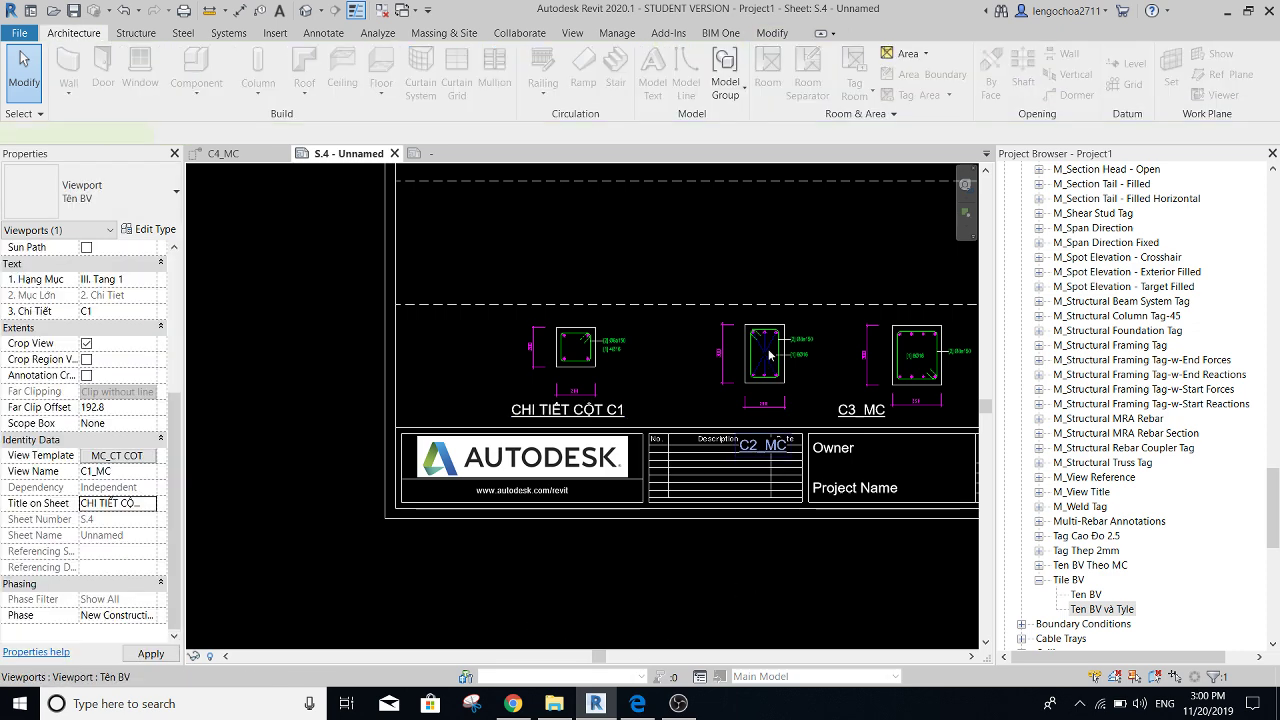
left_click(124, 505)
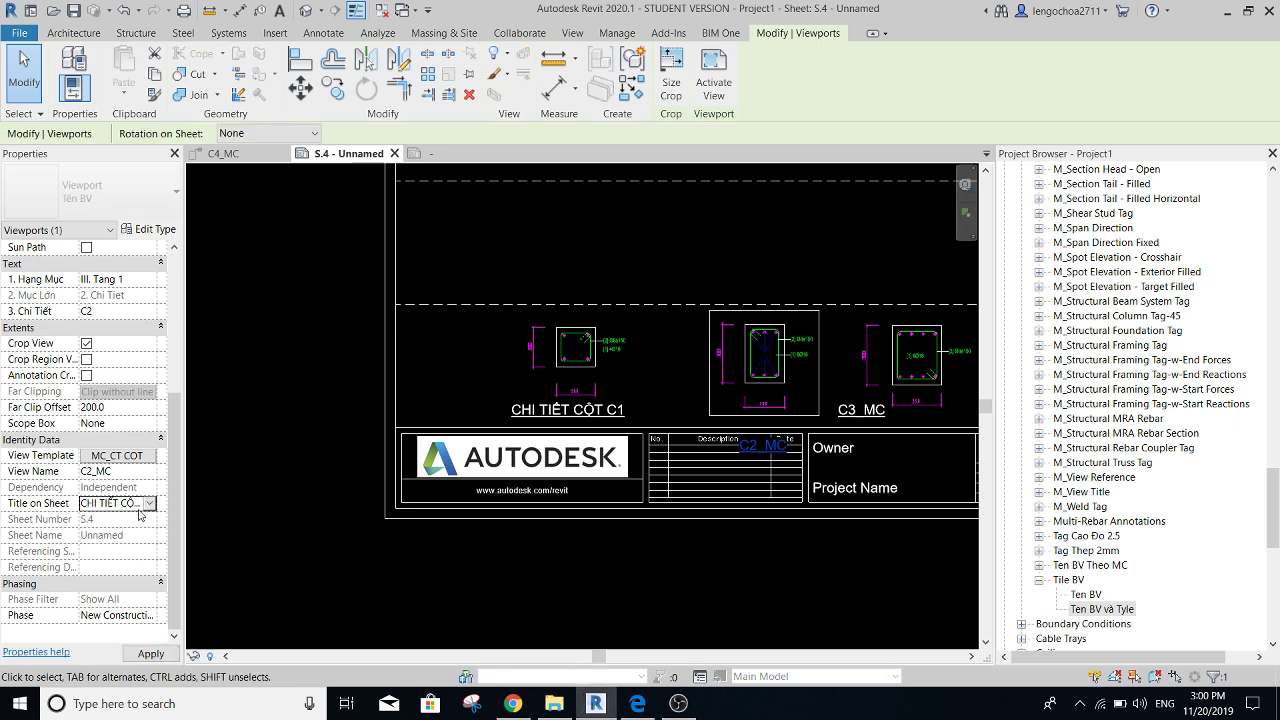
left_click(148, 503)
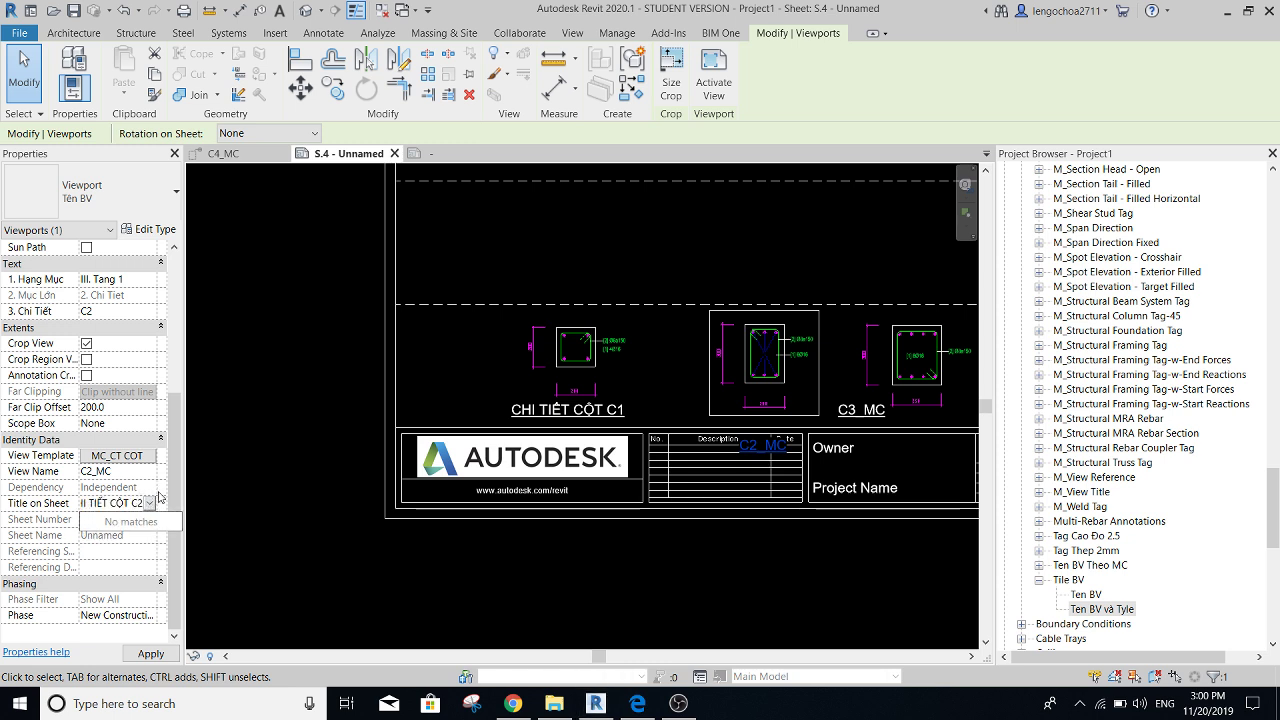
key("Return")
left_click(748, 563)
- Set the C3 and C4 viewports' Title on Sheet to CHI TIẾT CỘT C3 and CHI TIẾT CỘT C4
middle_click_drag(919, 358, 603, 315)
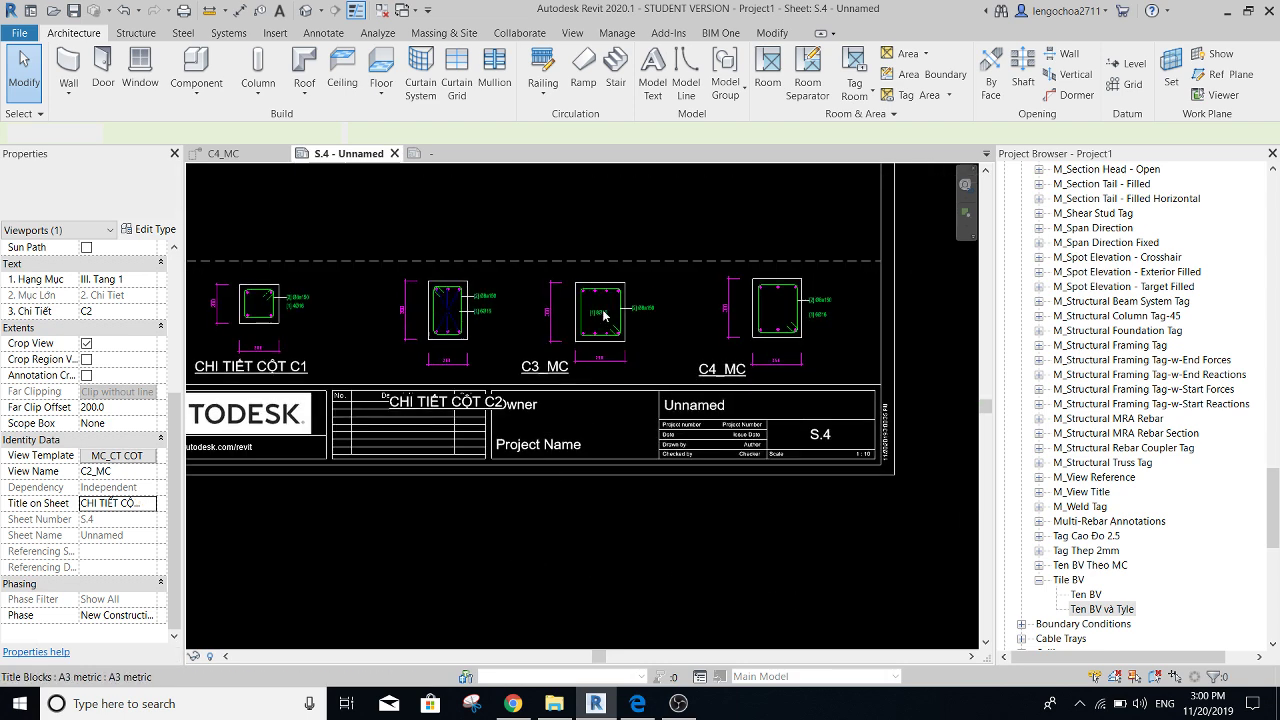
double_click(603, 315)
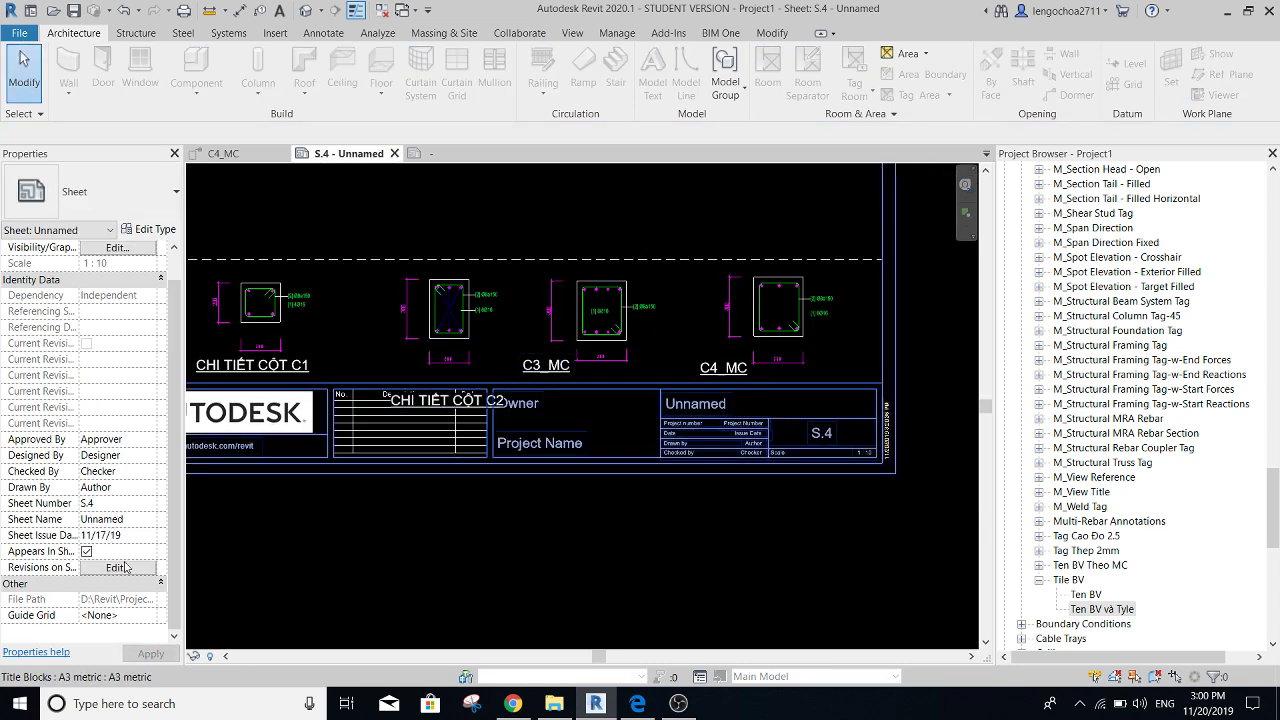
left_click(589, 315)
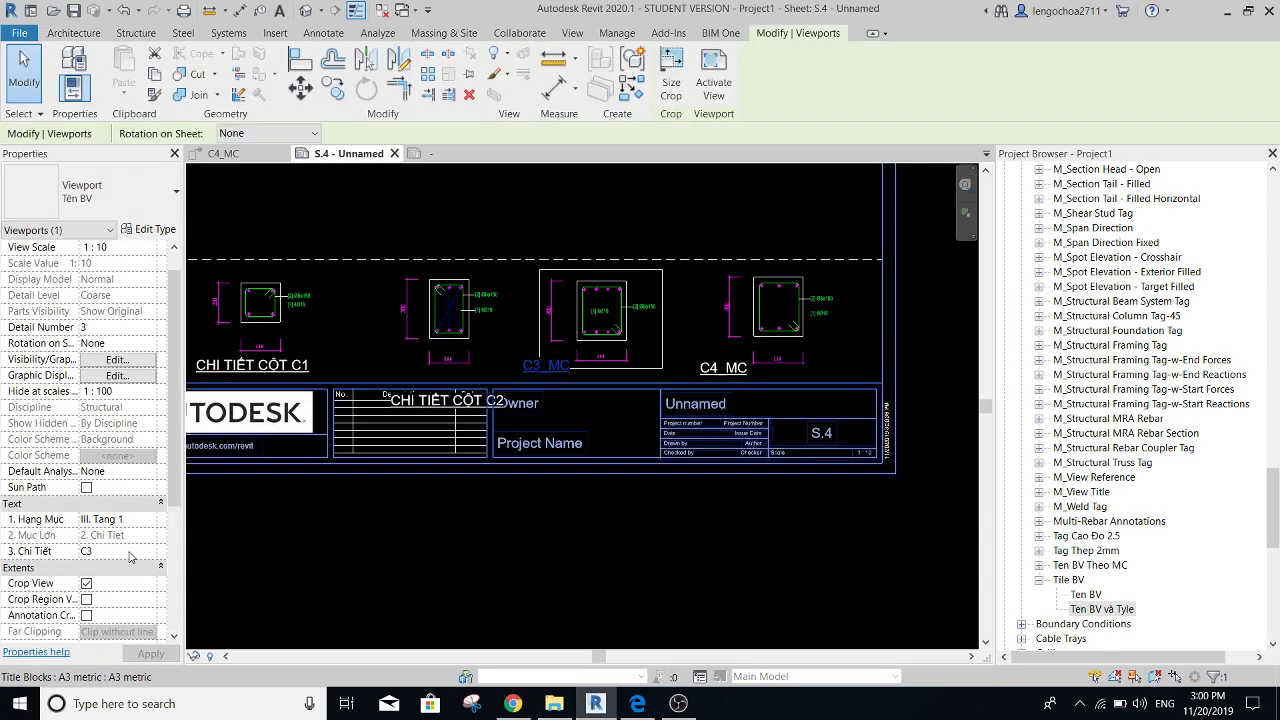
scroll(129, 557, "down", 2)
left_click(131, 614)
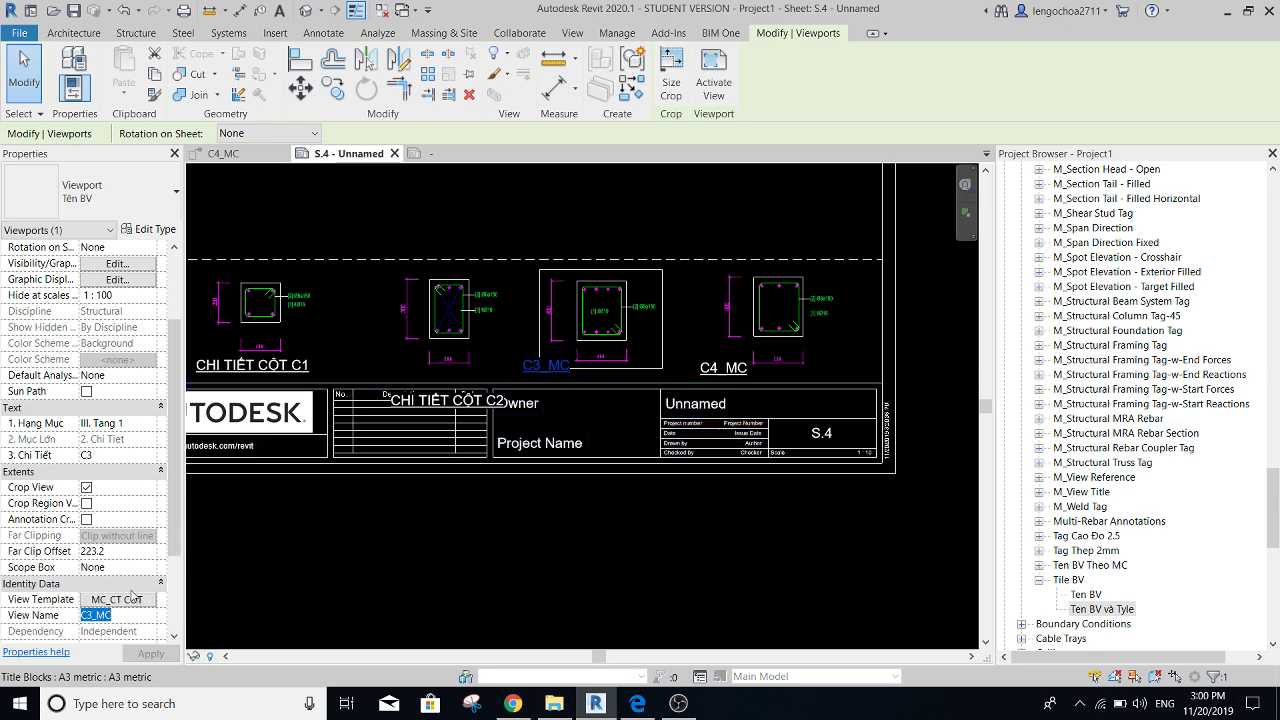
scroll(121, 562, "down", 2)
type("C")
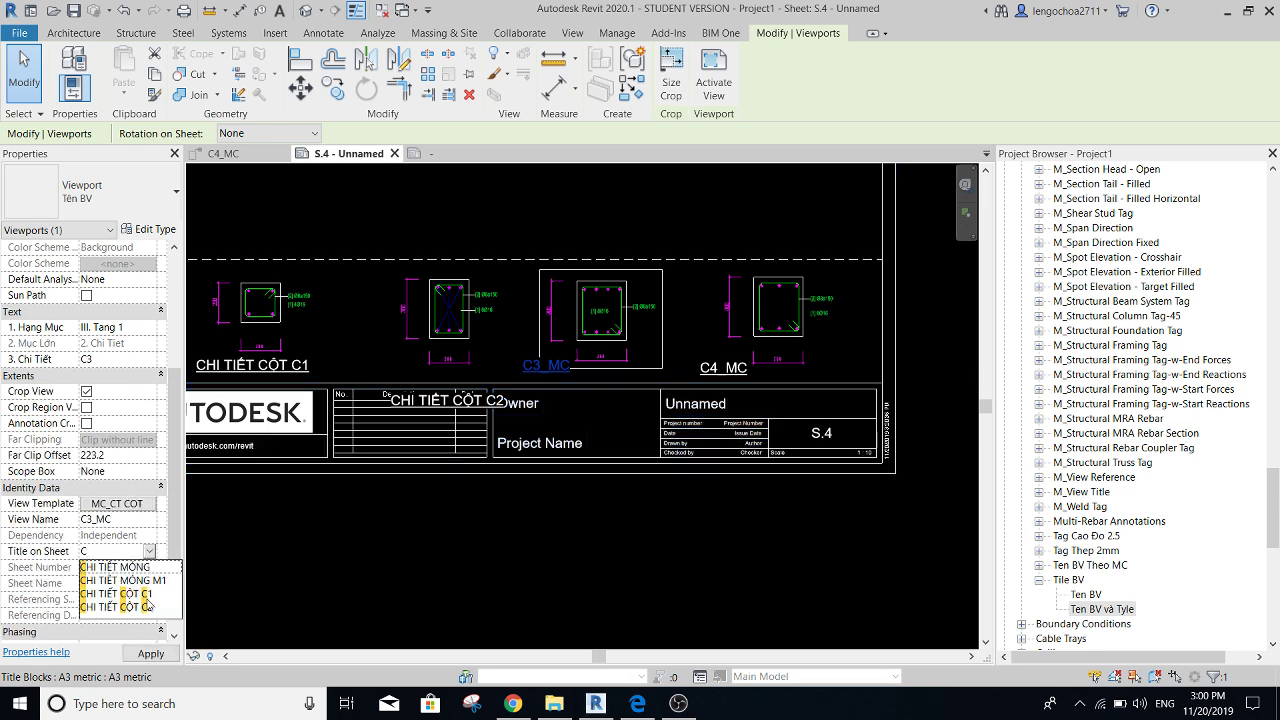
left_click(147, 604)
key("End")
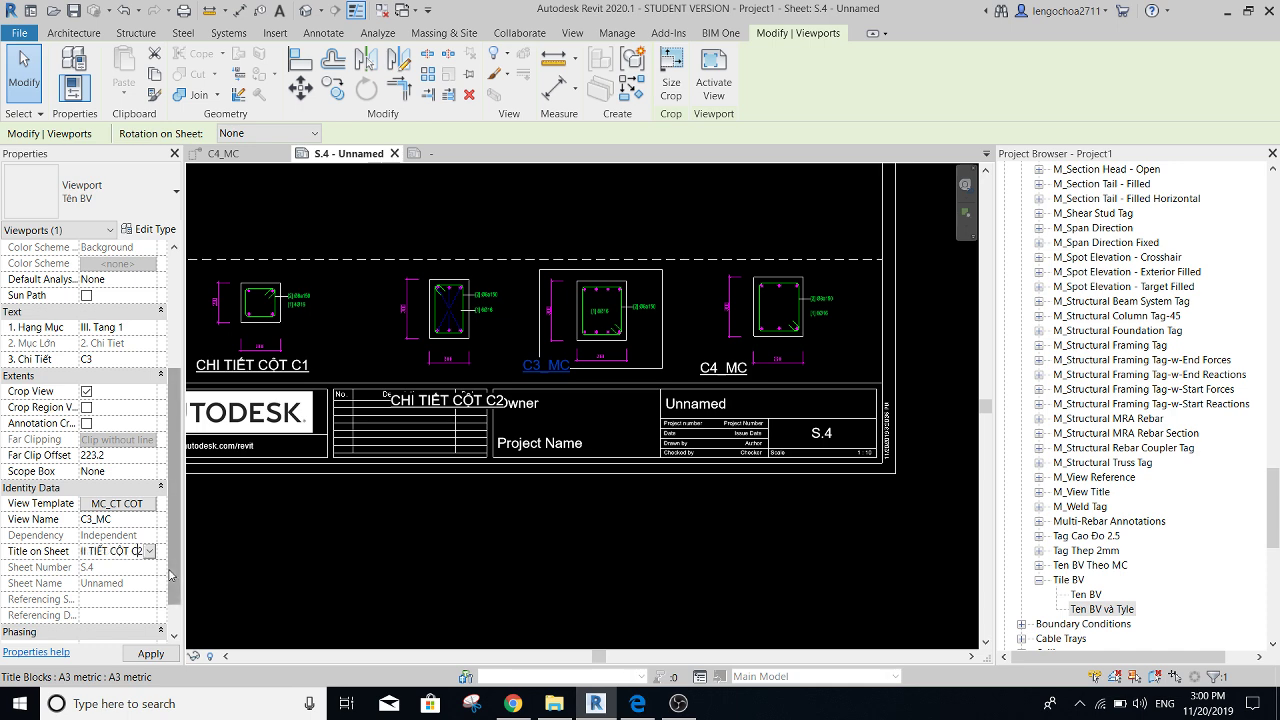
key("Return")
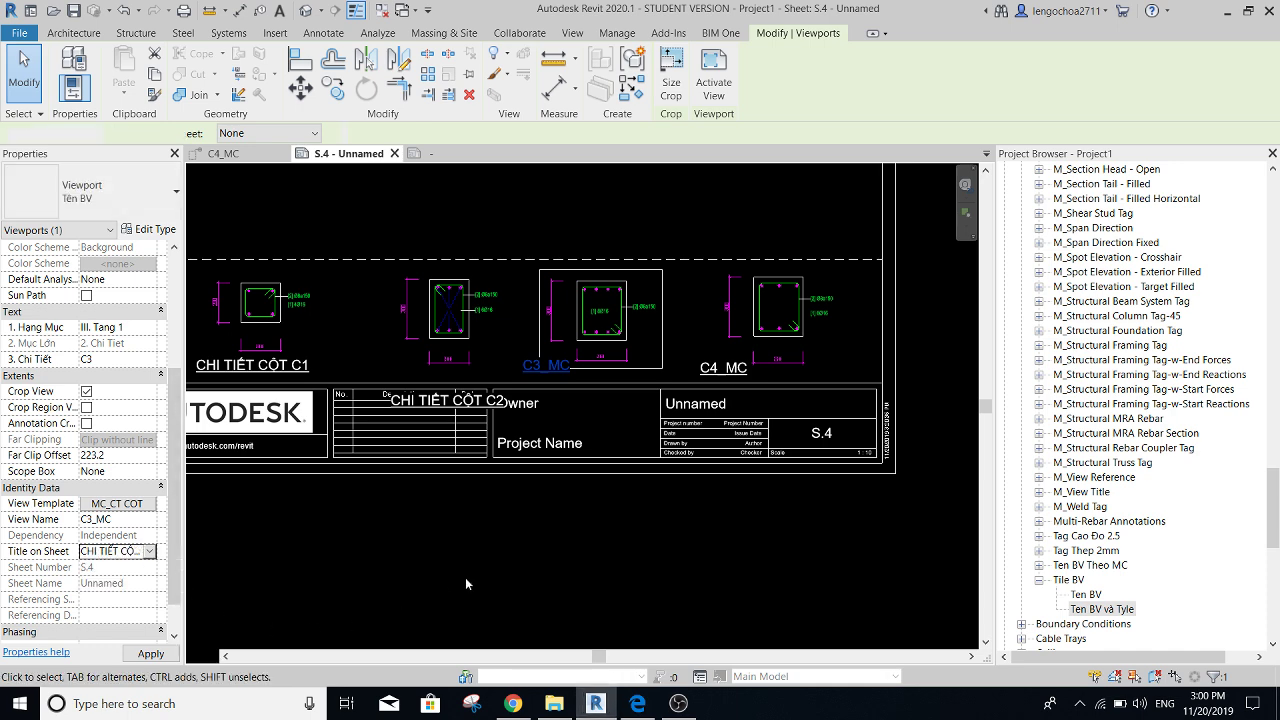
left_click(134, 551)
left_click(149, 551)
left_click(147, 606)
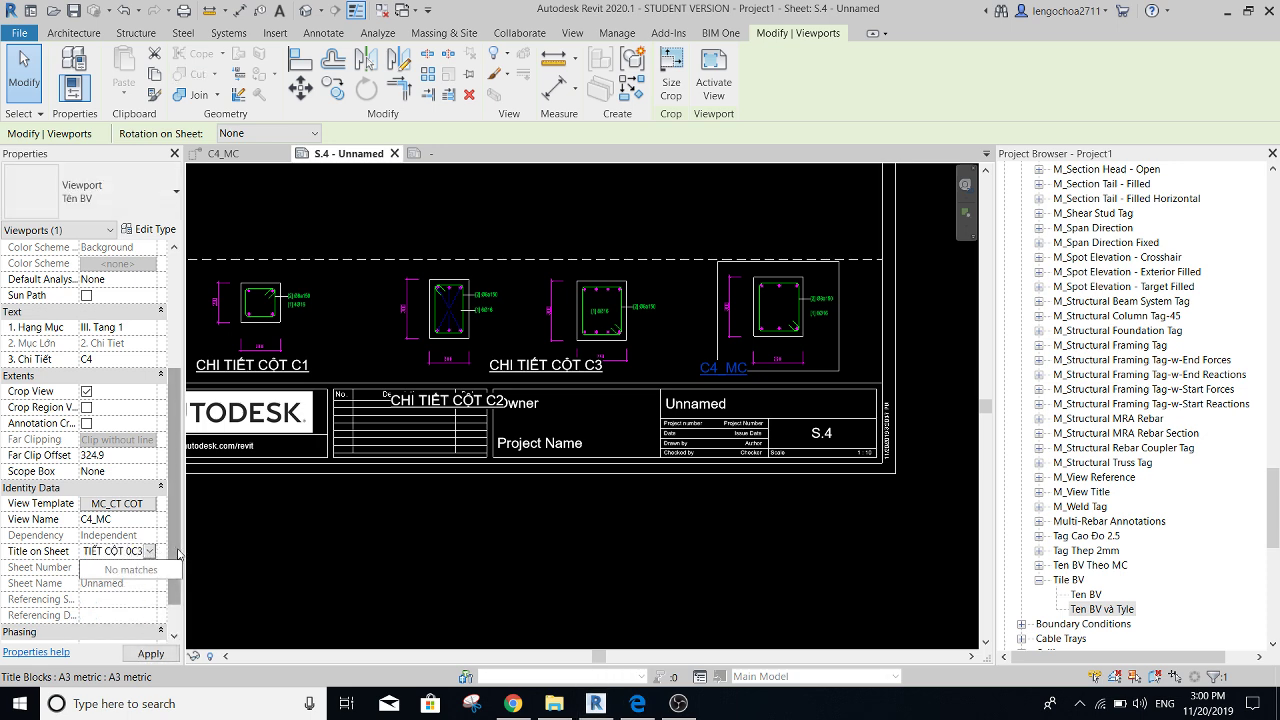
key("BackSpace")
key("BackSpace")
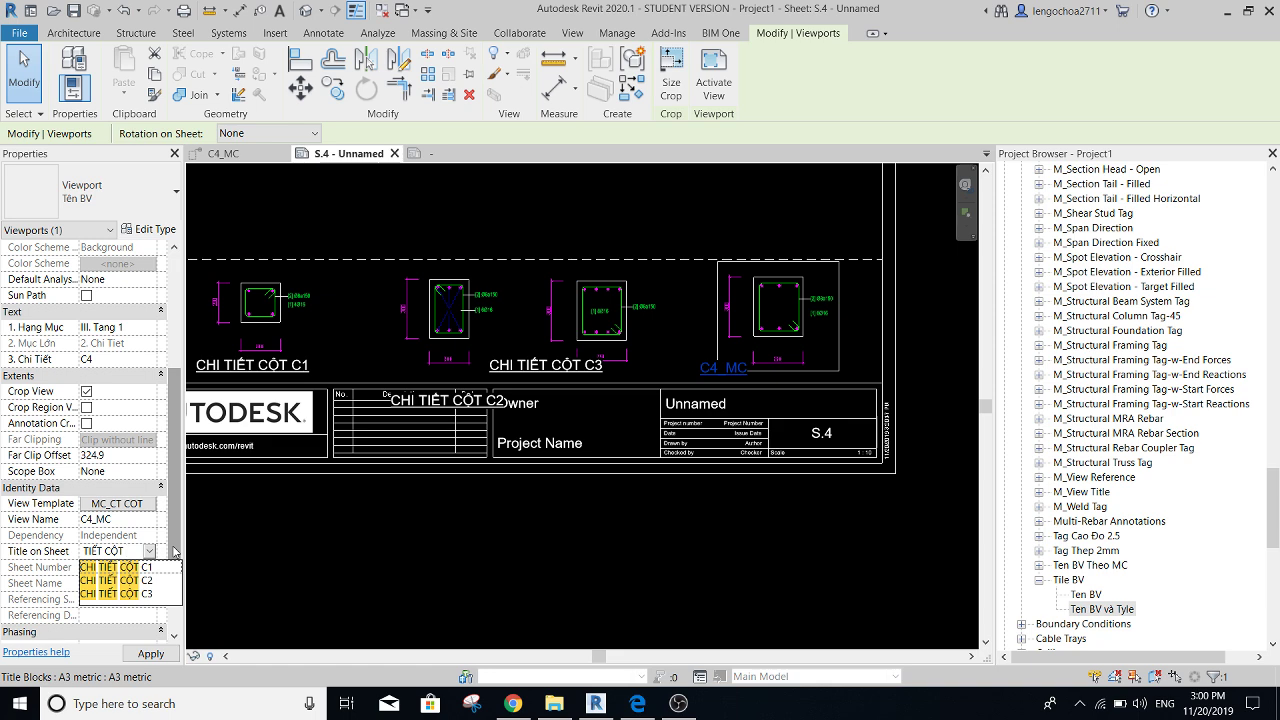
type("C")
key("Return")
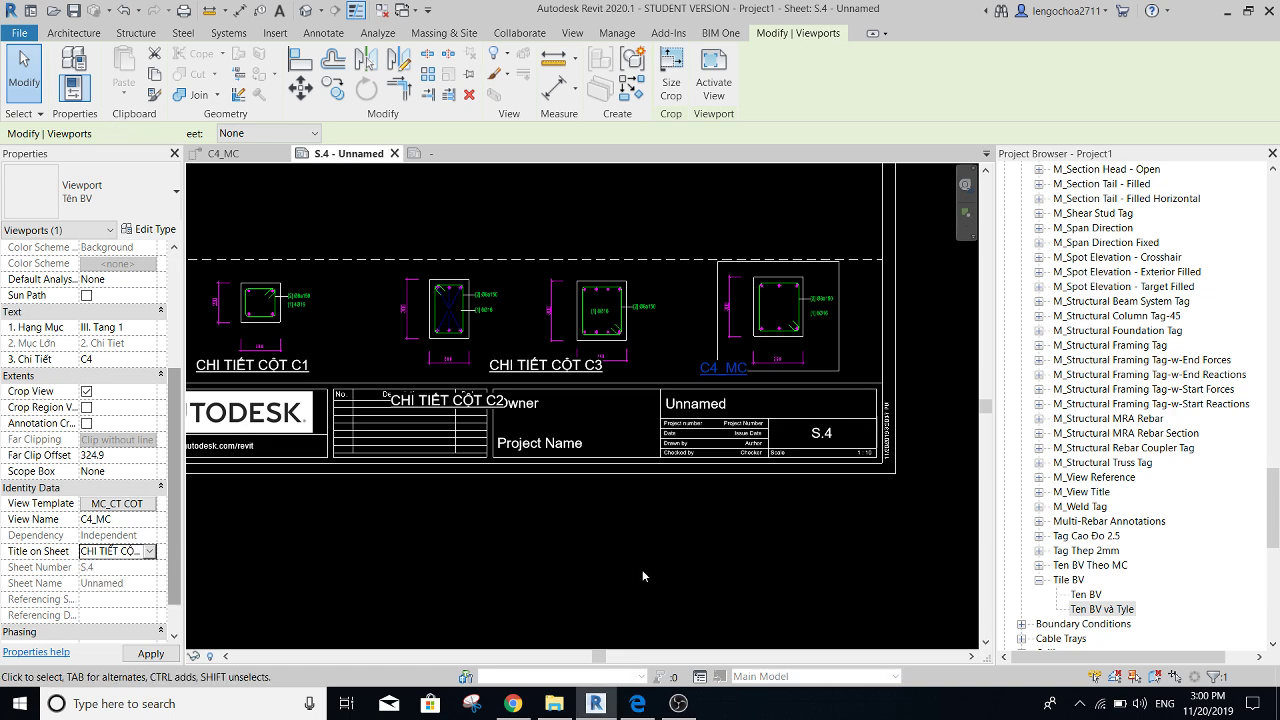
left_click(540, 550)
scroll(514, 374, "down", 3)
scroll(501, 377, "down", 2)
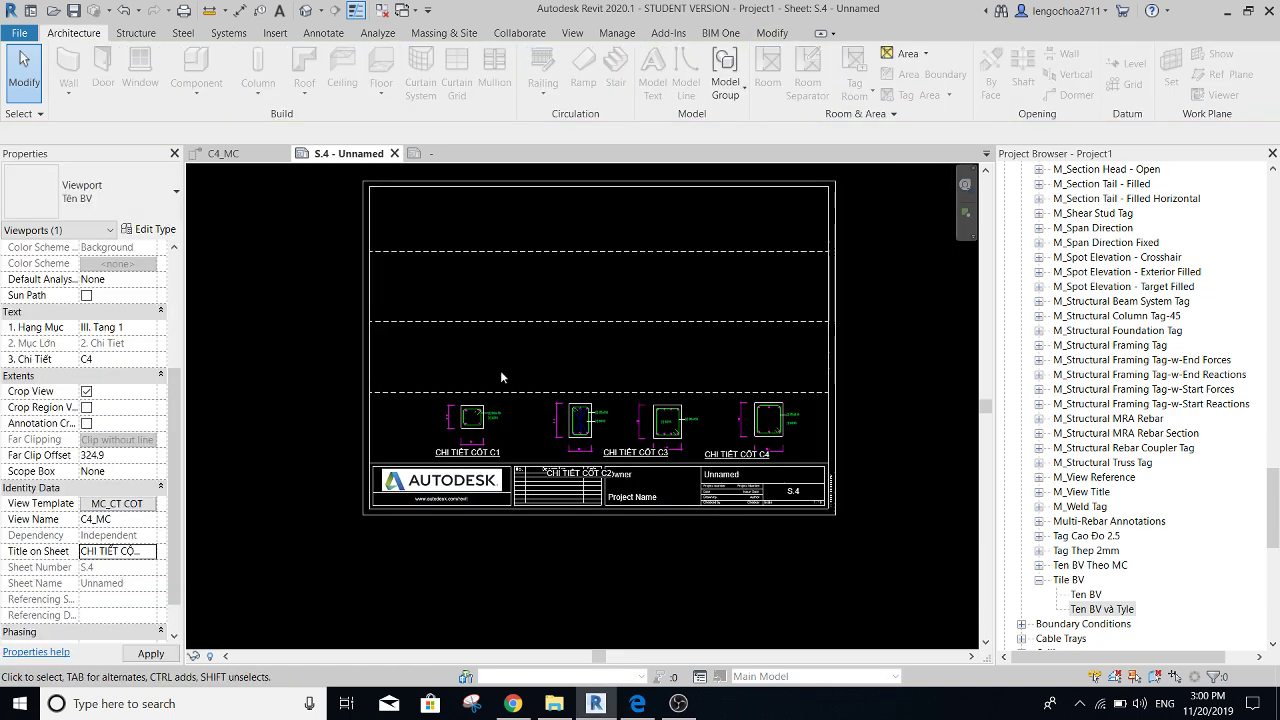
scroll(512, 407, "up", 2)
- Copy the dashed grid line above the viewports down to below the viewport titles
scroll(530, 476, "down", 1)
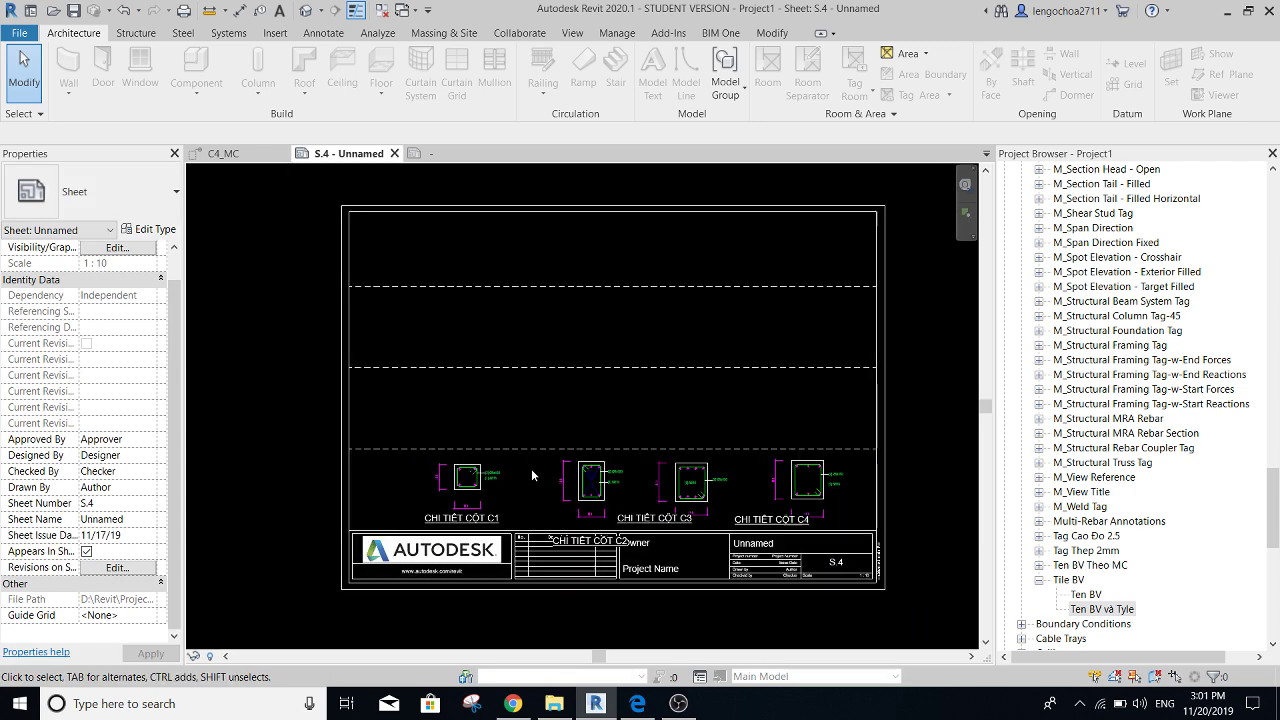
middle_click_drag(531, 468, 507, 446)
scroll(334, 442, "up", 2)
left_click(333, 406)
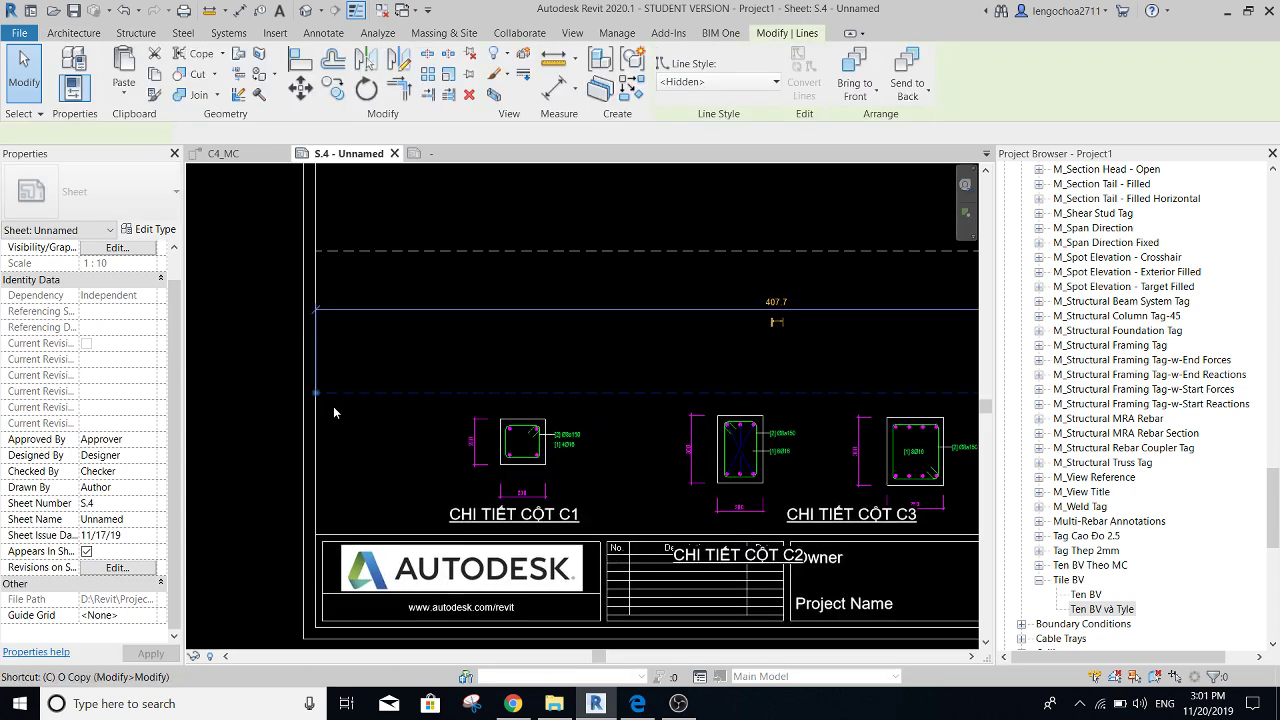
left_click_drag(323, 395, 310, 490)
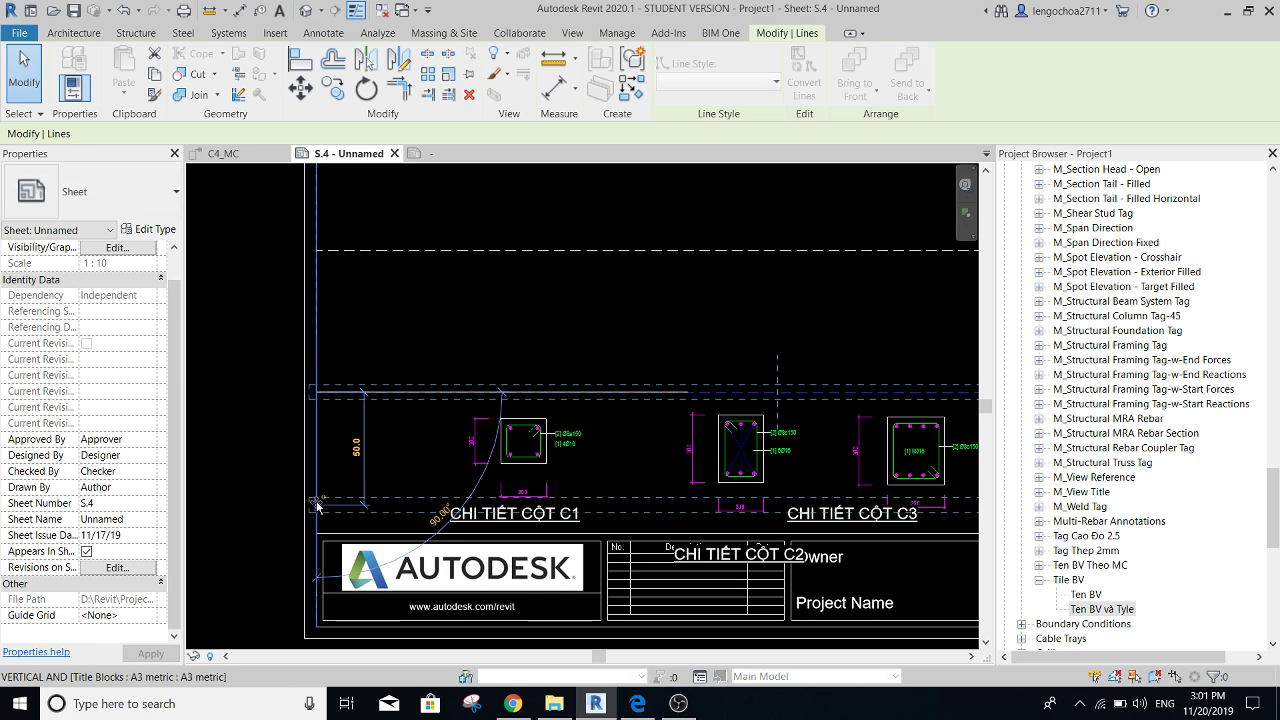
key("Escape")
key("Escape")
- Pan across the sheet, then start and cancel an aligned dimension
scroll(727, 456, "down", 3)
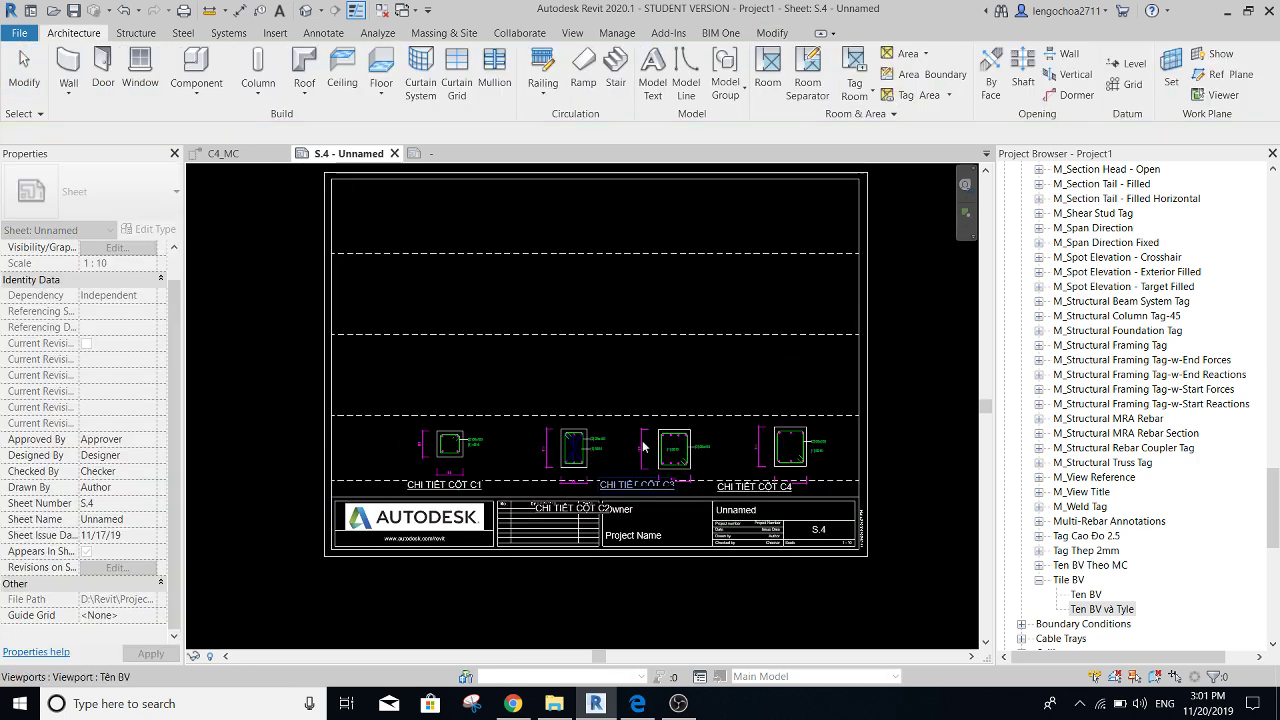
scroll(727, 456, "up", 2)
mouse_move(868, 462)
middle_mouse_down()
mouse_move(836, 446)
mouse_move(916, 429)
middle_mouse_up()
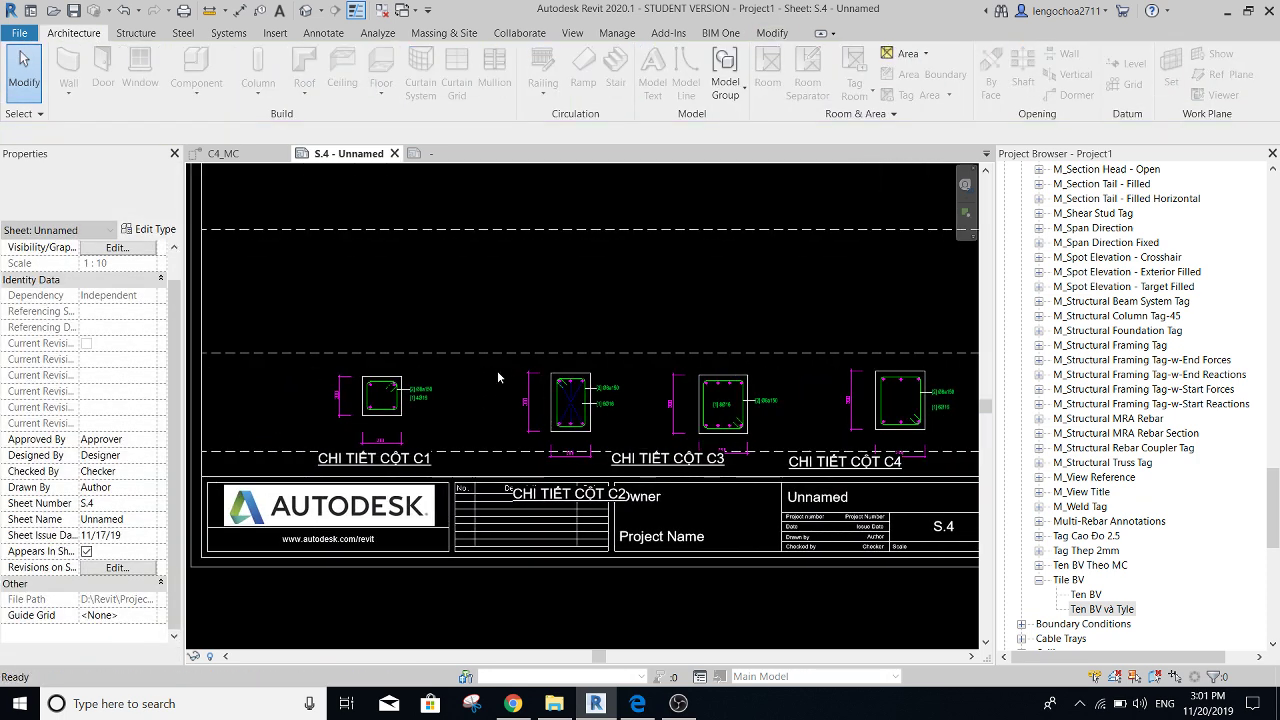
scroll(561, 369, "up", 3)
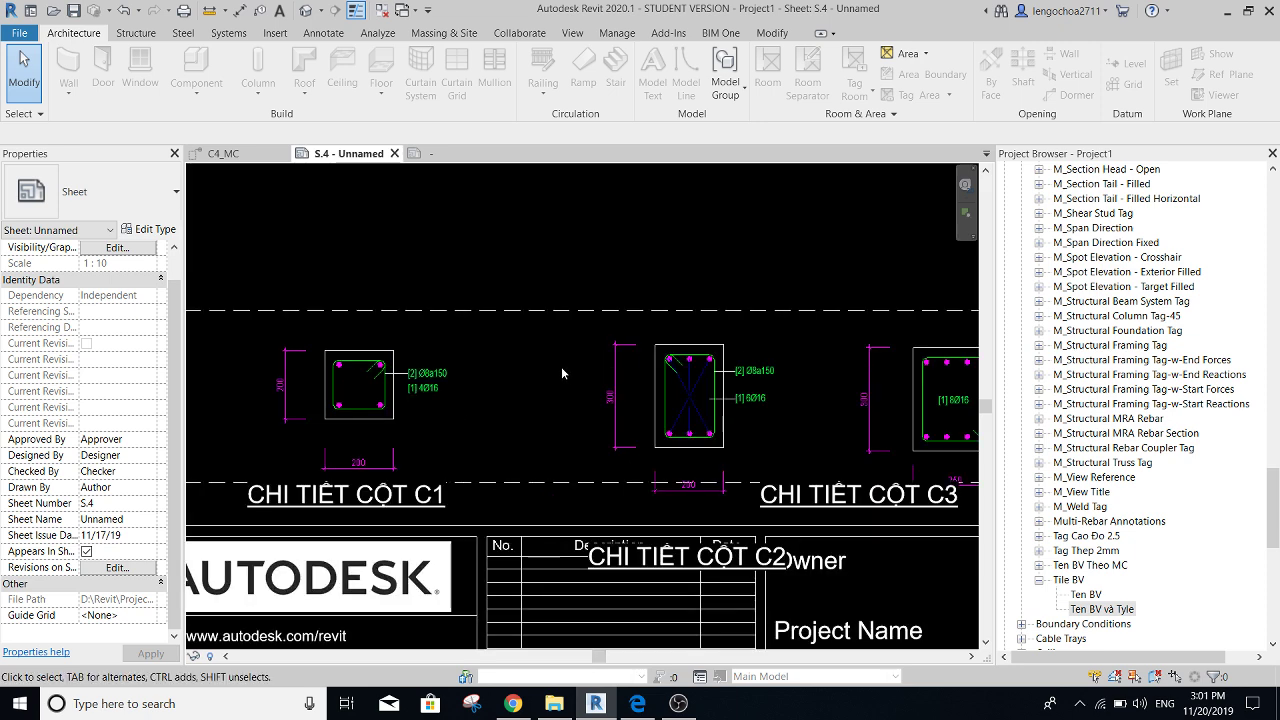
scroll(561, 366, "down", 3)
middle_click_drag(561, 366, 436, 375)
scroll(436, 375, "down", 3)
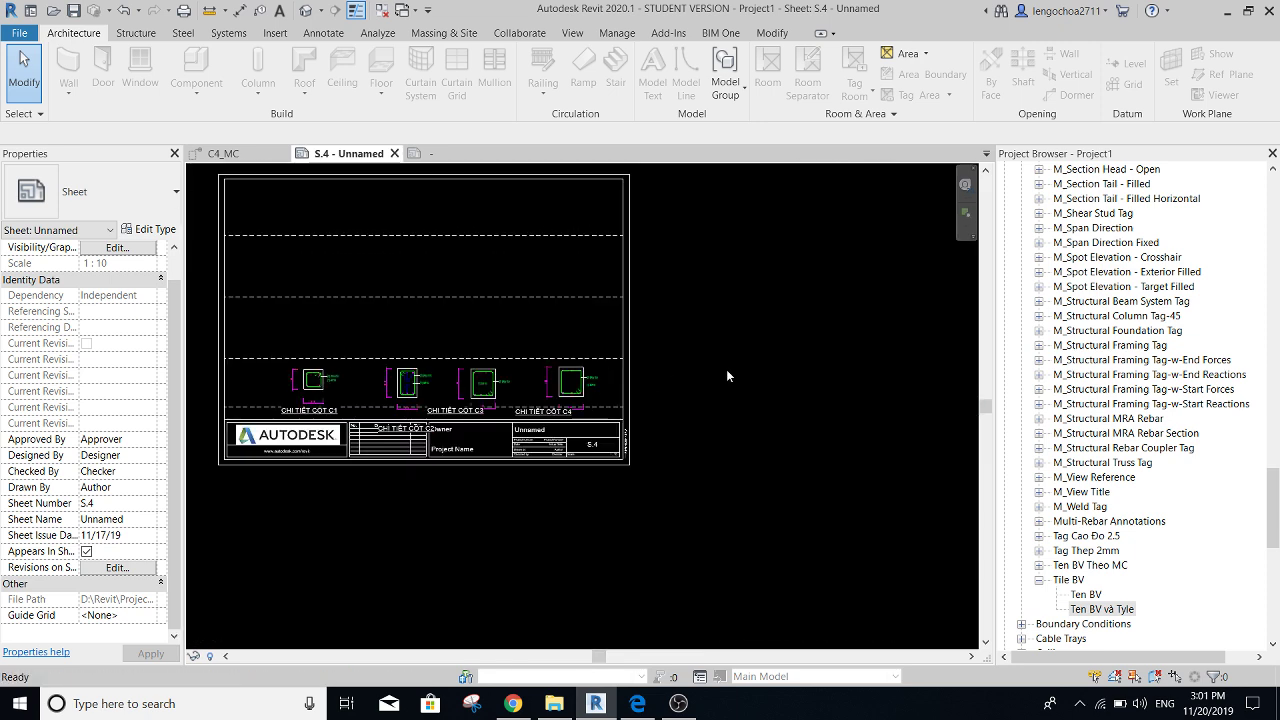
key("d")
key("i")
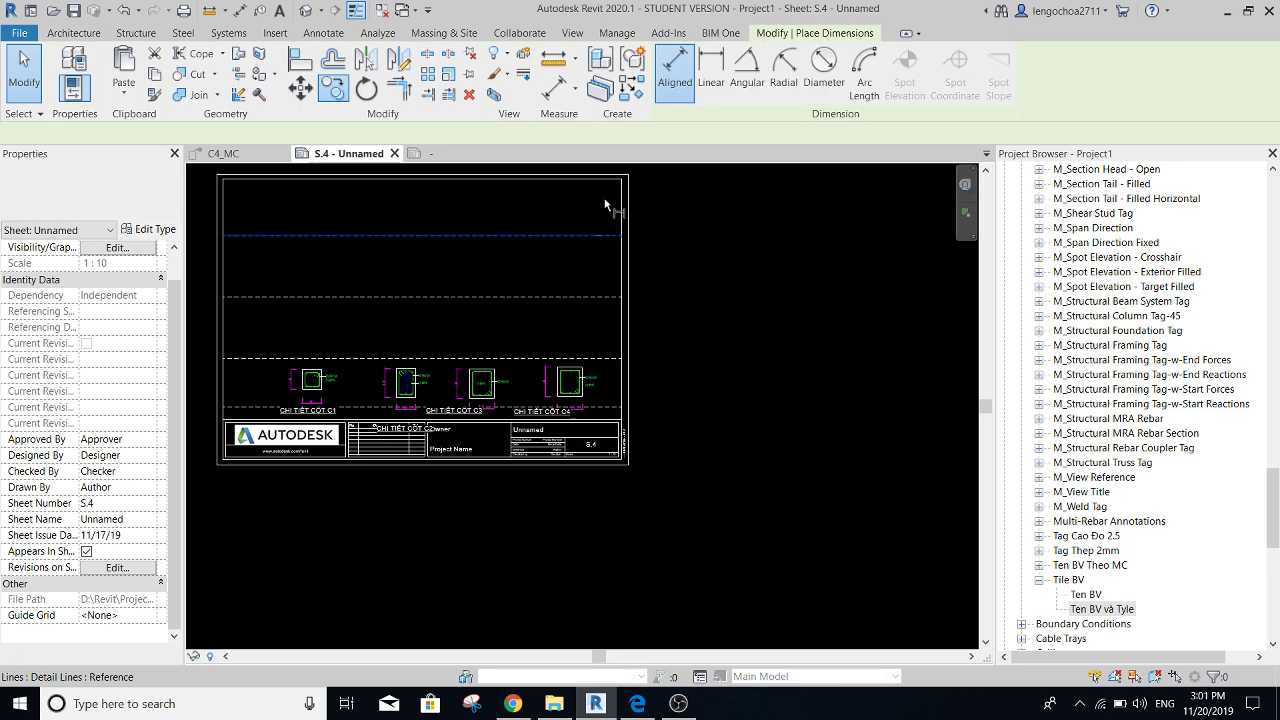
key("Escape")
key("Escape")
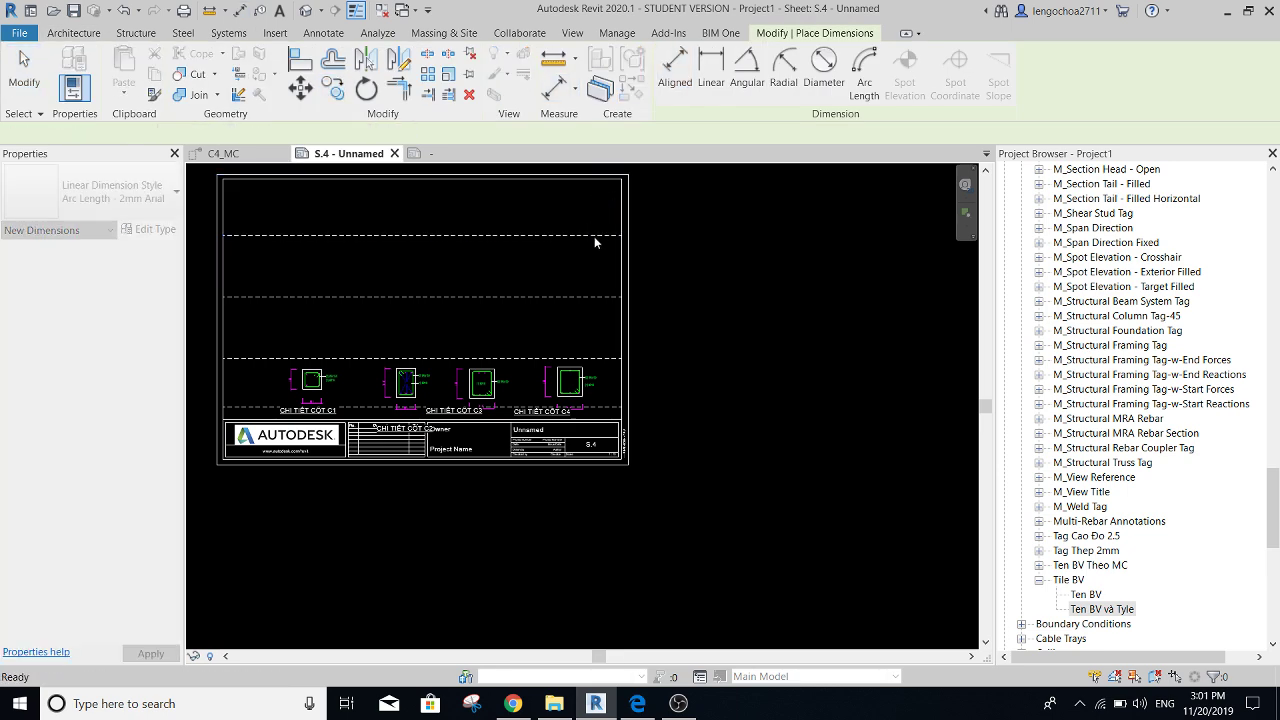
key("Escape")
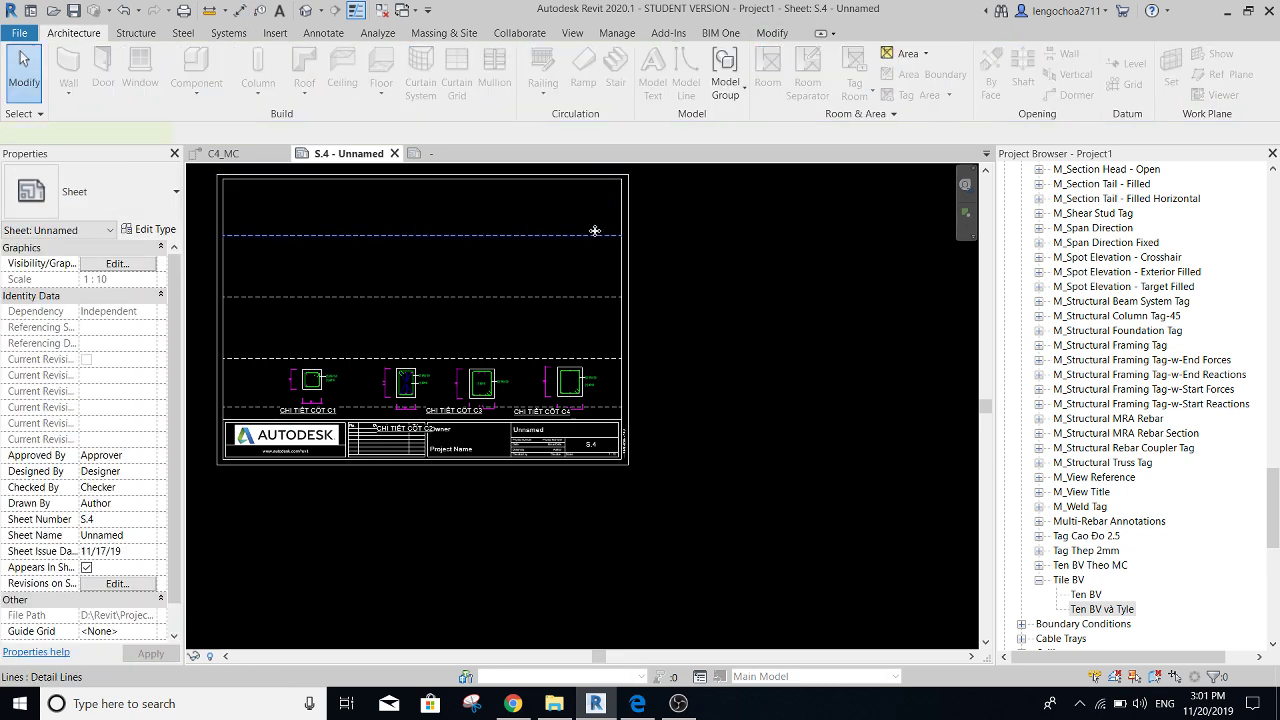
- Select the top dashed grid line and begin copying it, then cancel the copy
left_click(595, 231)
middle_click_drag(540, 237, 623, 277)
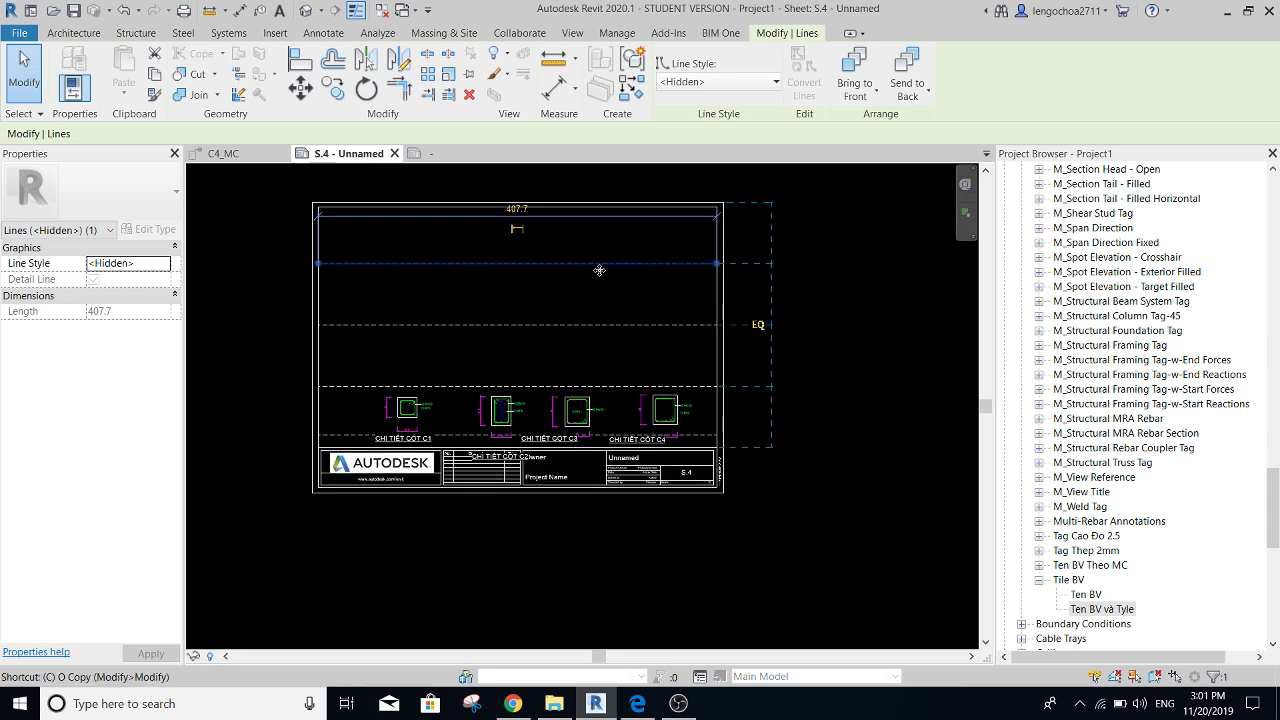
key("c")
key("o")
left_click(595, 244)
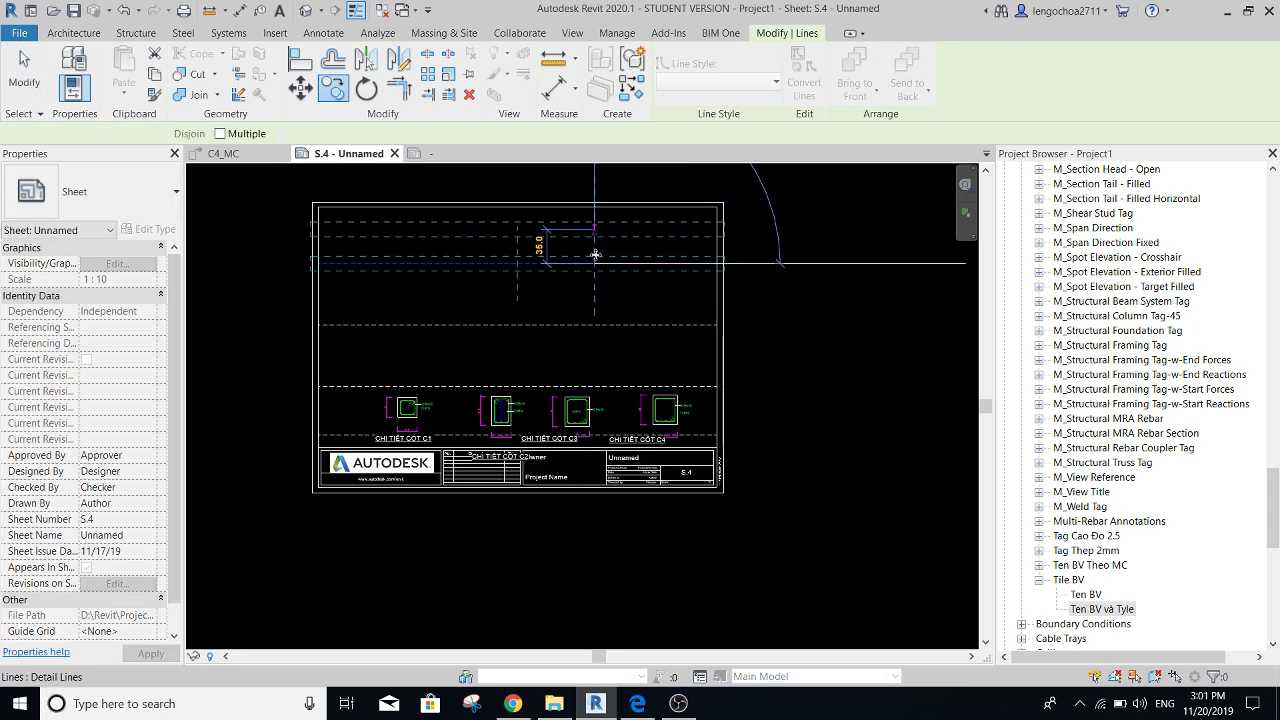
key("Escape")
- Dimension the dashed grid lines, set them equal (EQ), then remove the conflicting constraints
key("d")
key("i")
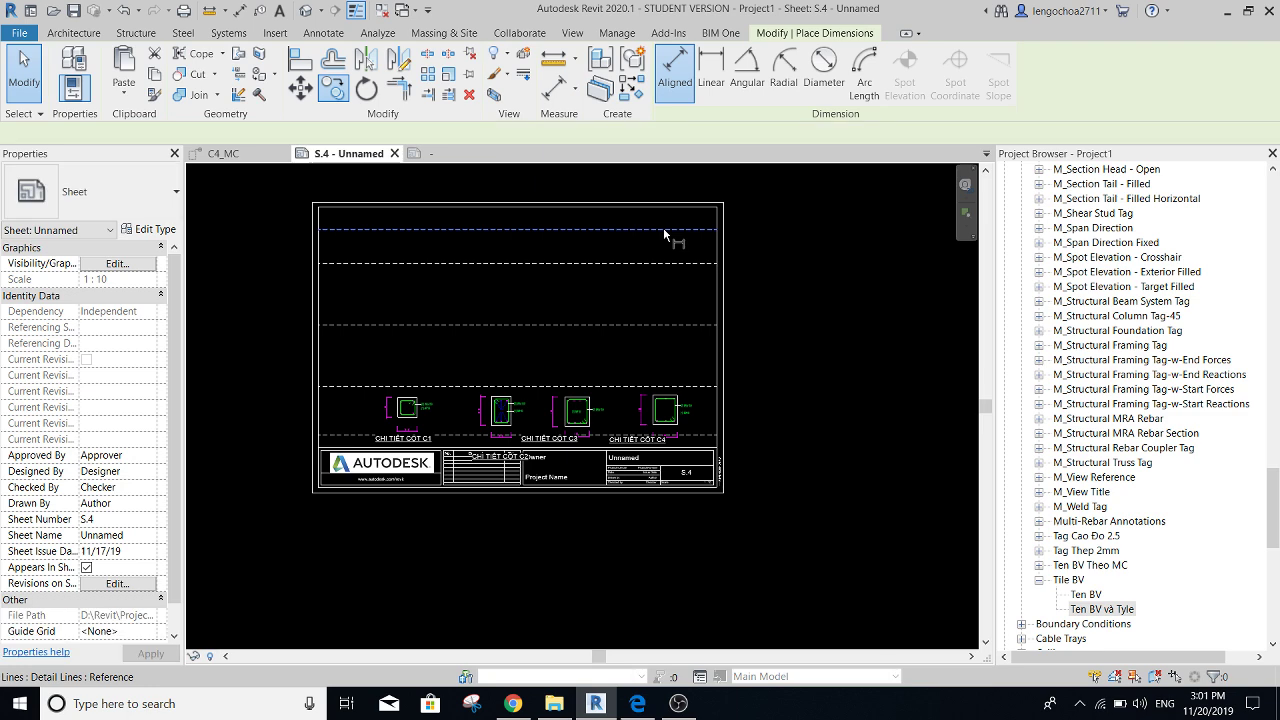
left_click(672, 229)
left_click(685, 263)
left_click(691, 325)
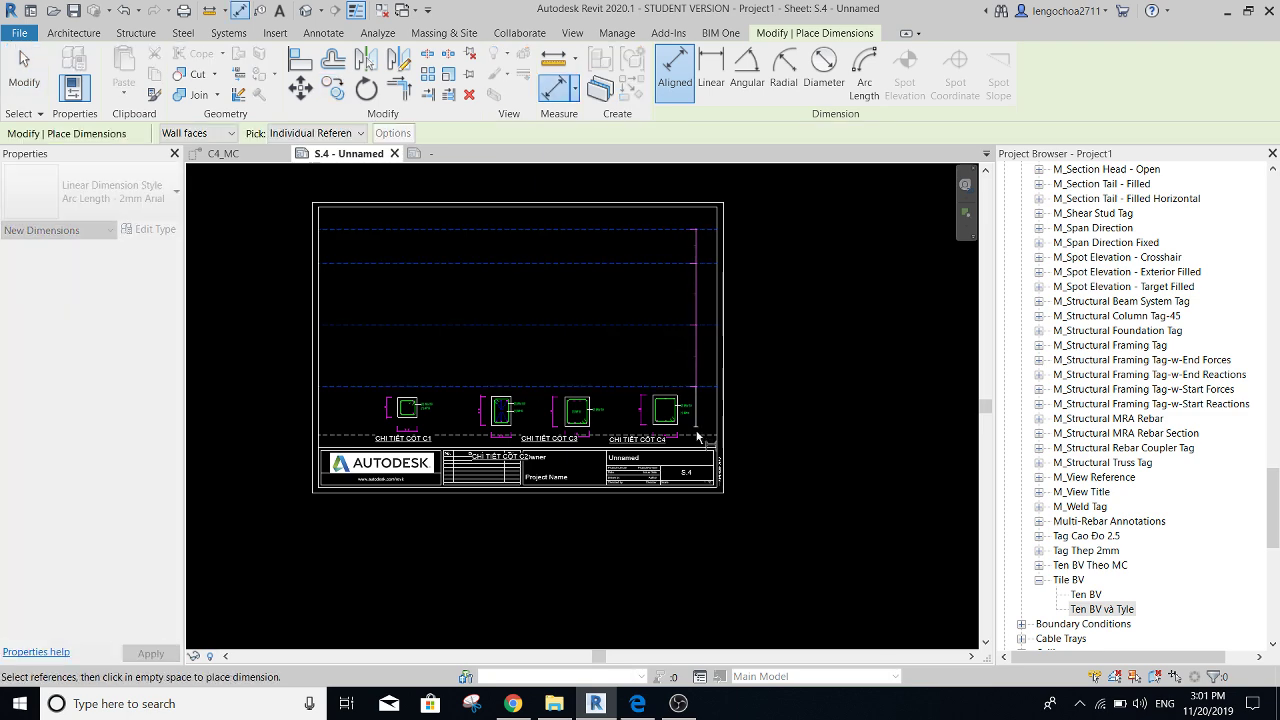
left_click(789, 409)
key("Escape")
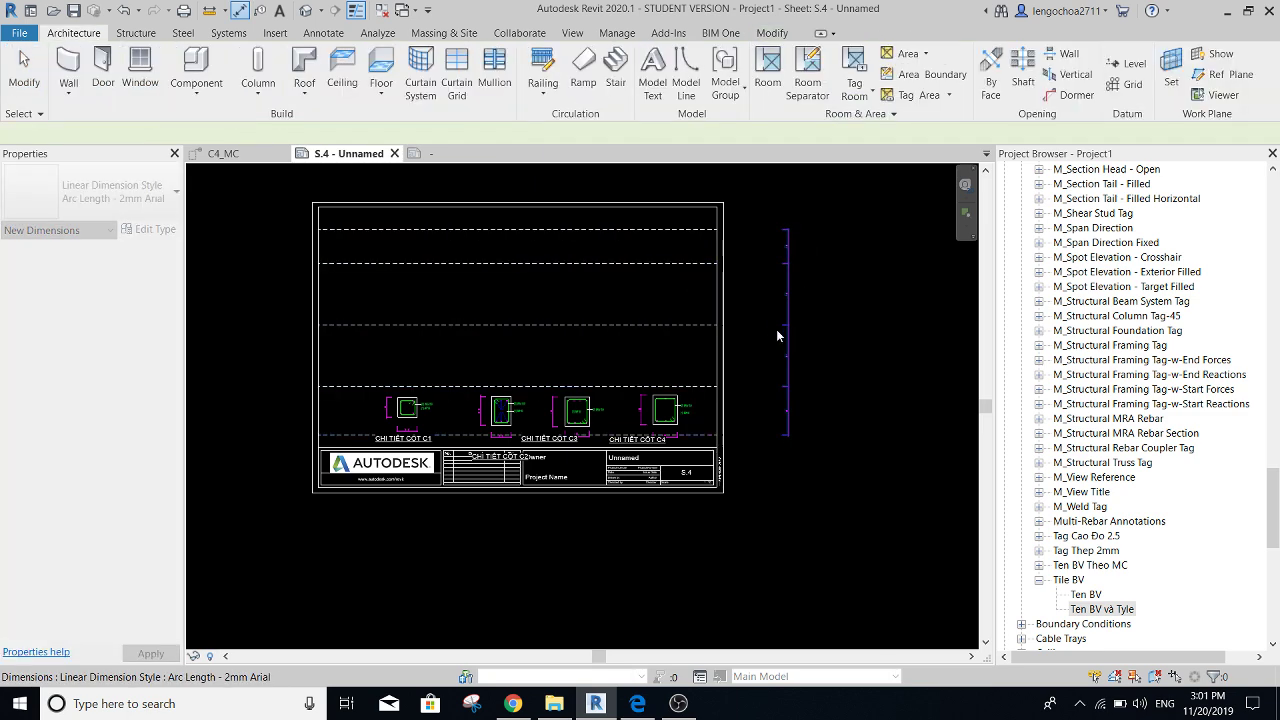
left_click(786, 338)
left_click(774, 331)
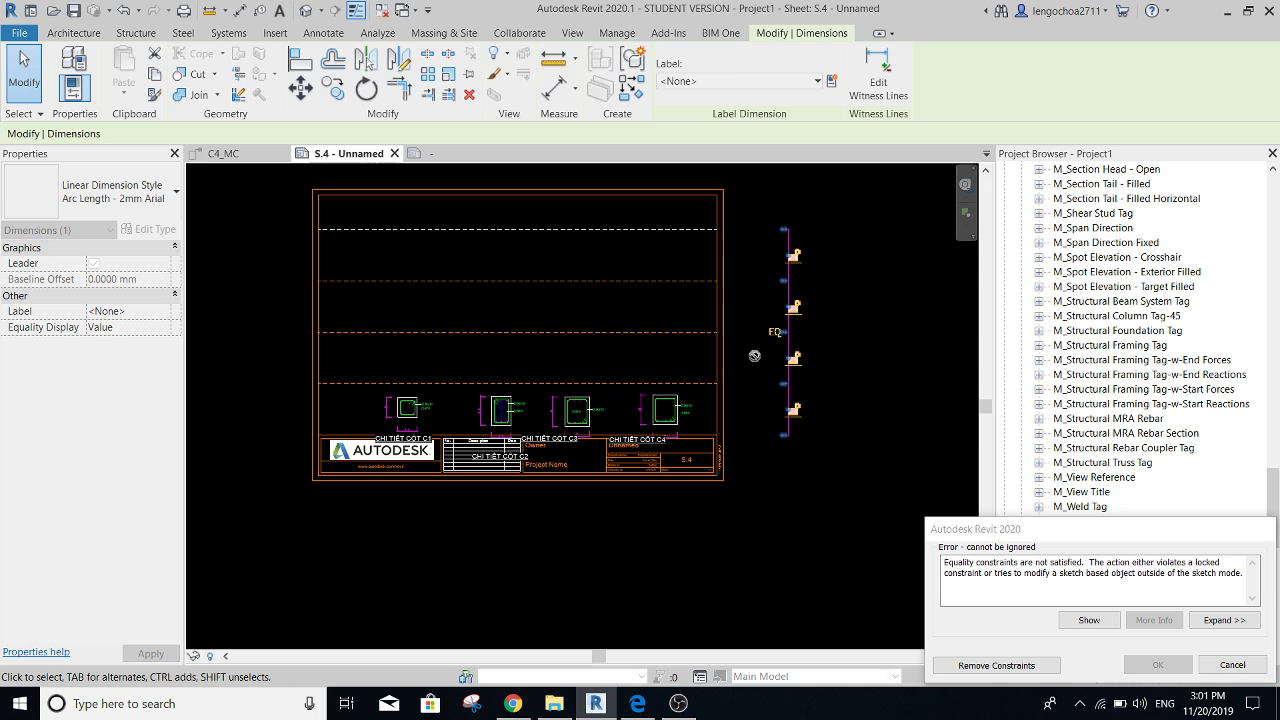
left_click(966, 665)
left_click(888, 587)
- Draw a vertical detail line down the sheet's right side across the dashed grid
scroll(708, 469, "up", 3)
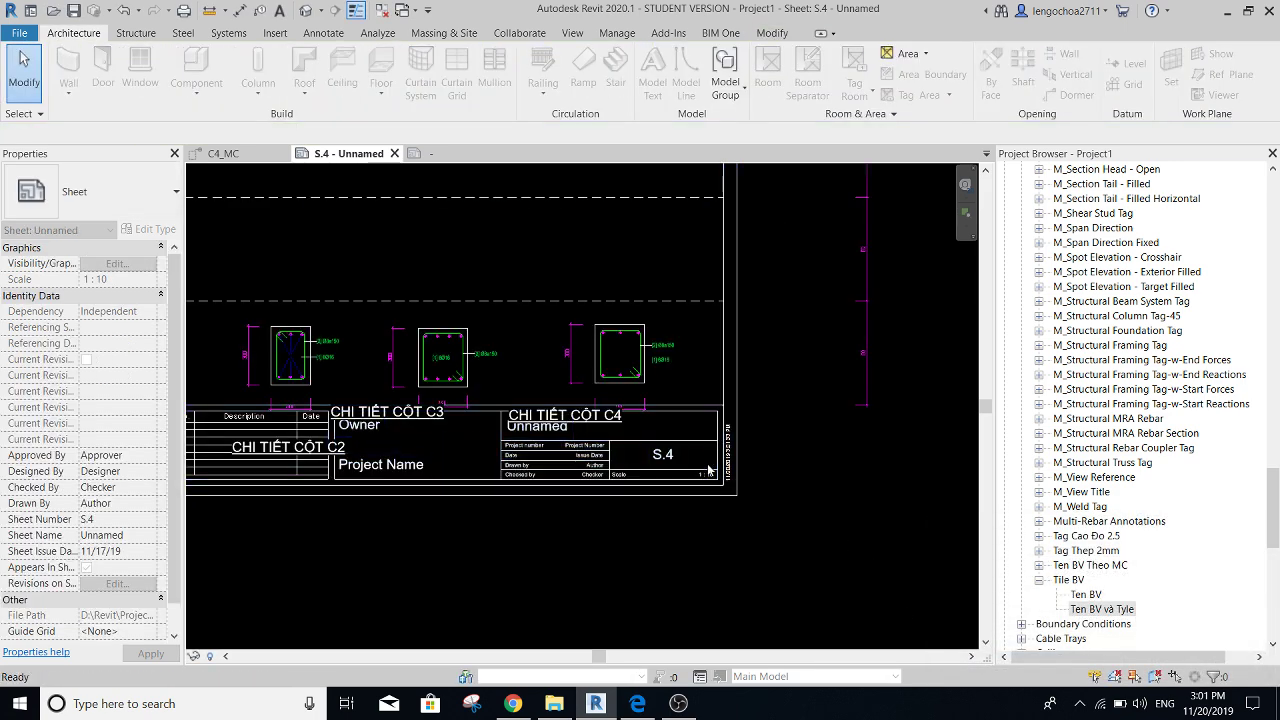
scroll(708, 469, "down", 3)
scroll(757, 443, "up", 2)
scroll(770, 513, "up", 1)
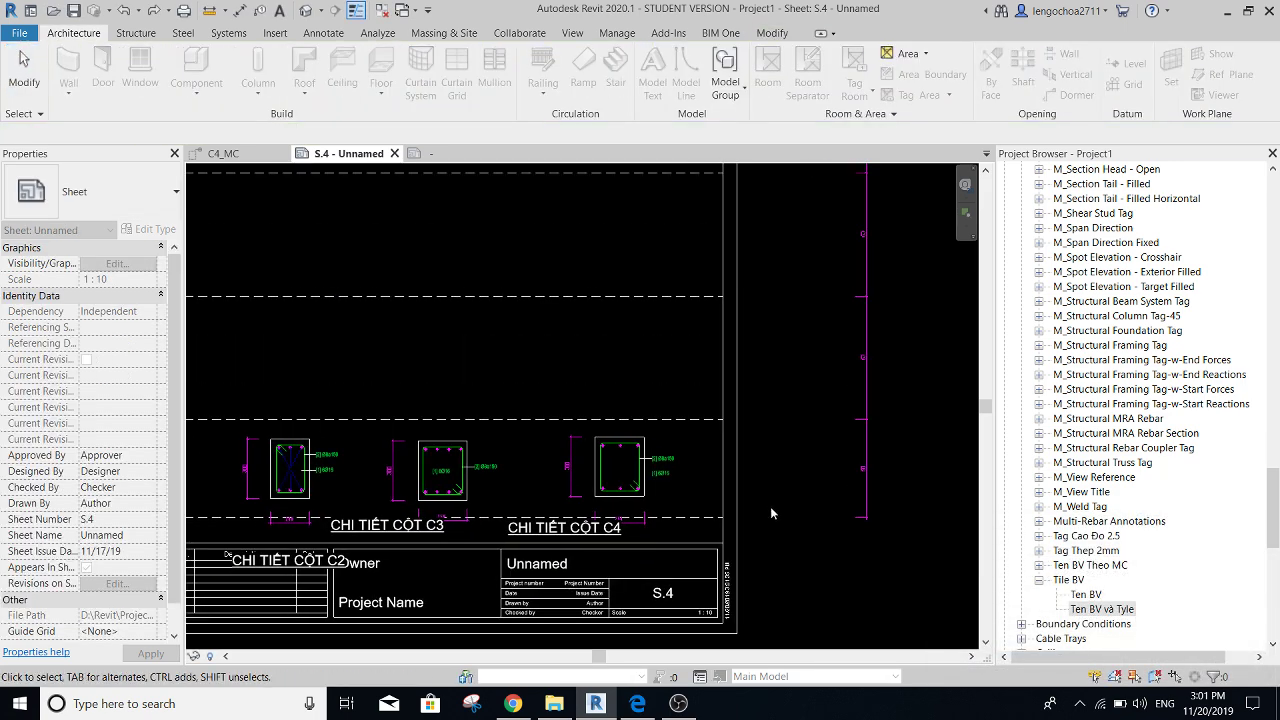
scroll(770, 506, "down", 2)
scroll(747, 473, "down", 1)
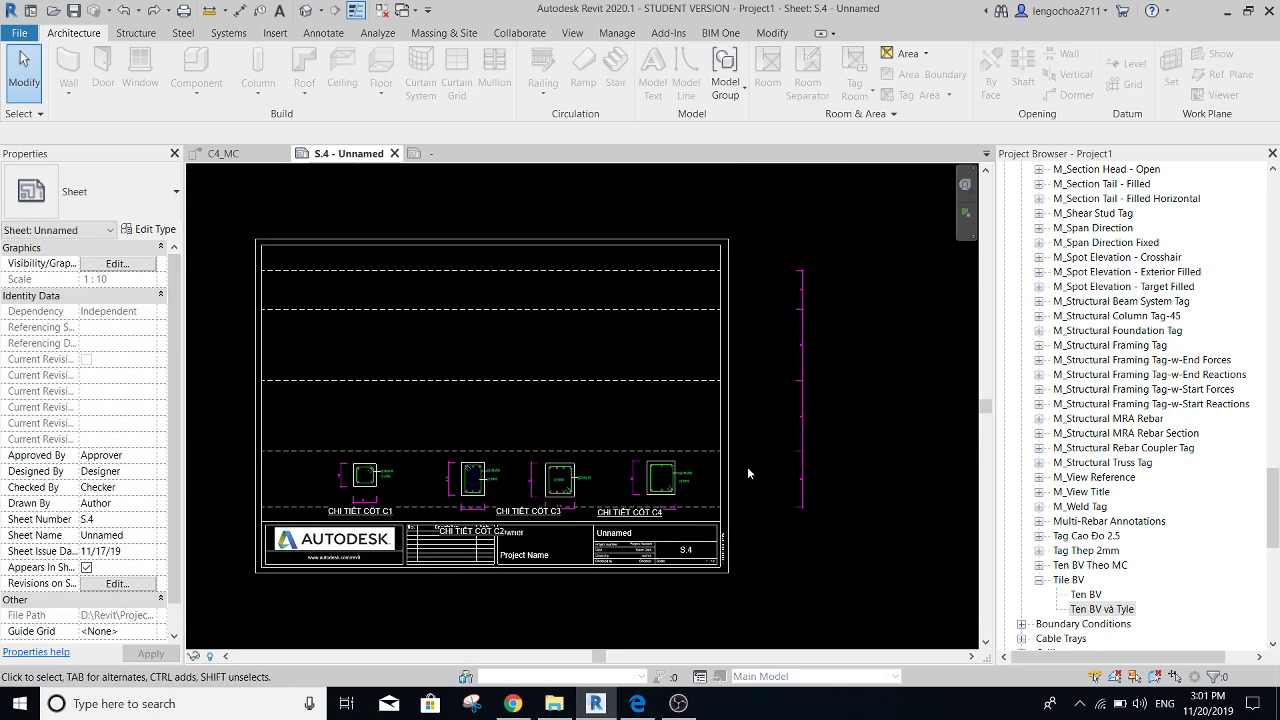
middle_click_drag(629, 449, 660, 443)
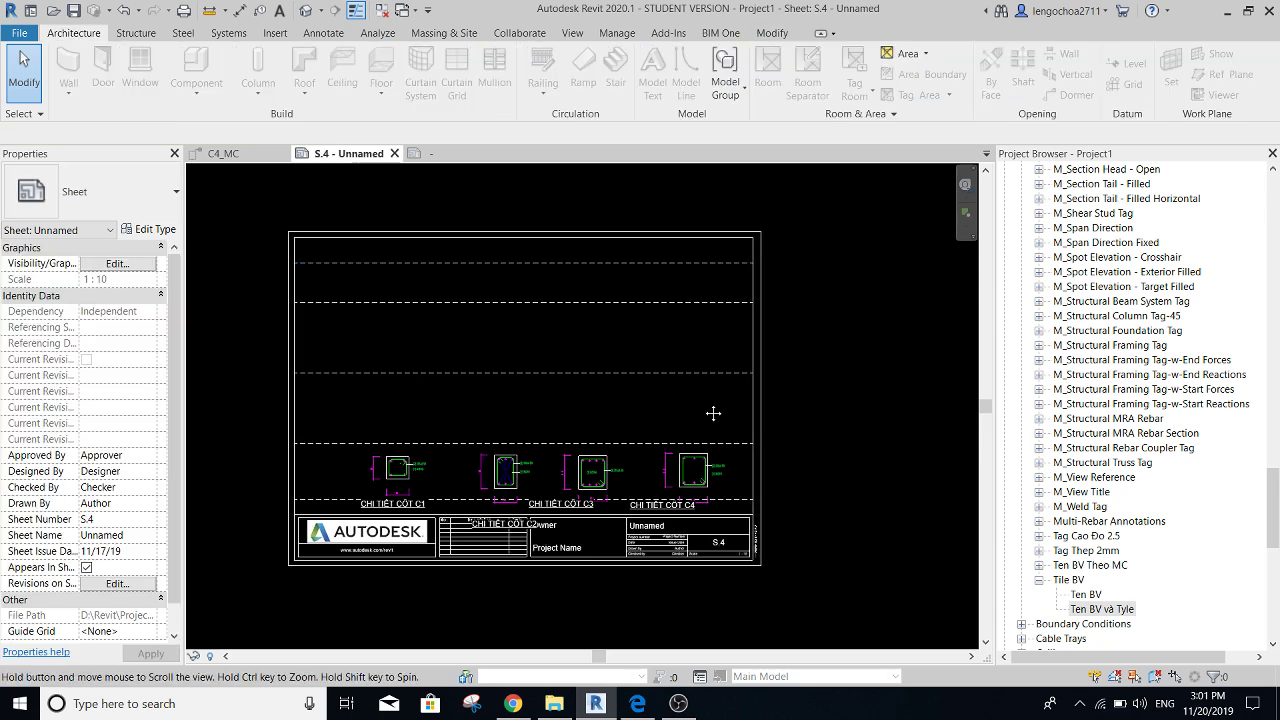
middle_click_drag(708, 411, 716, 393)
key("l")
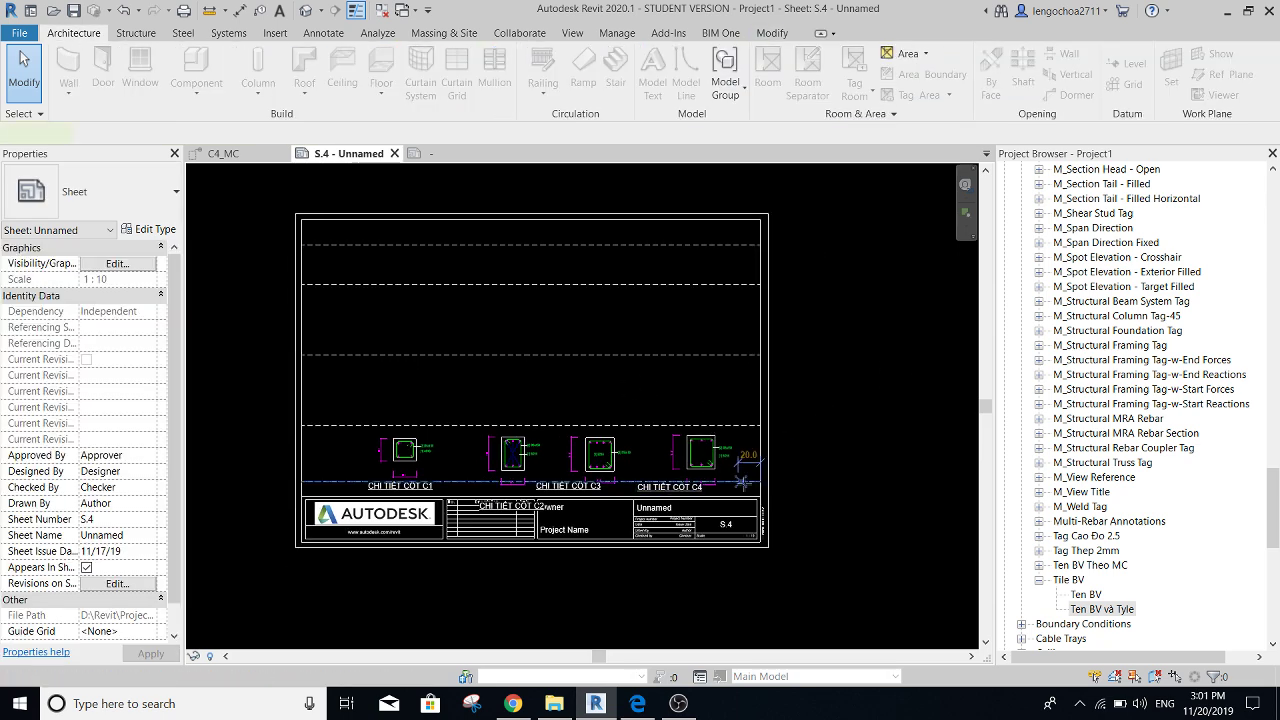
left_click(745, 247)
- Move the vertical line (MV) onto the grid intersection at the right end of the dashed lines
key("Escape")
key("Escape")
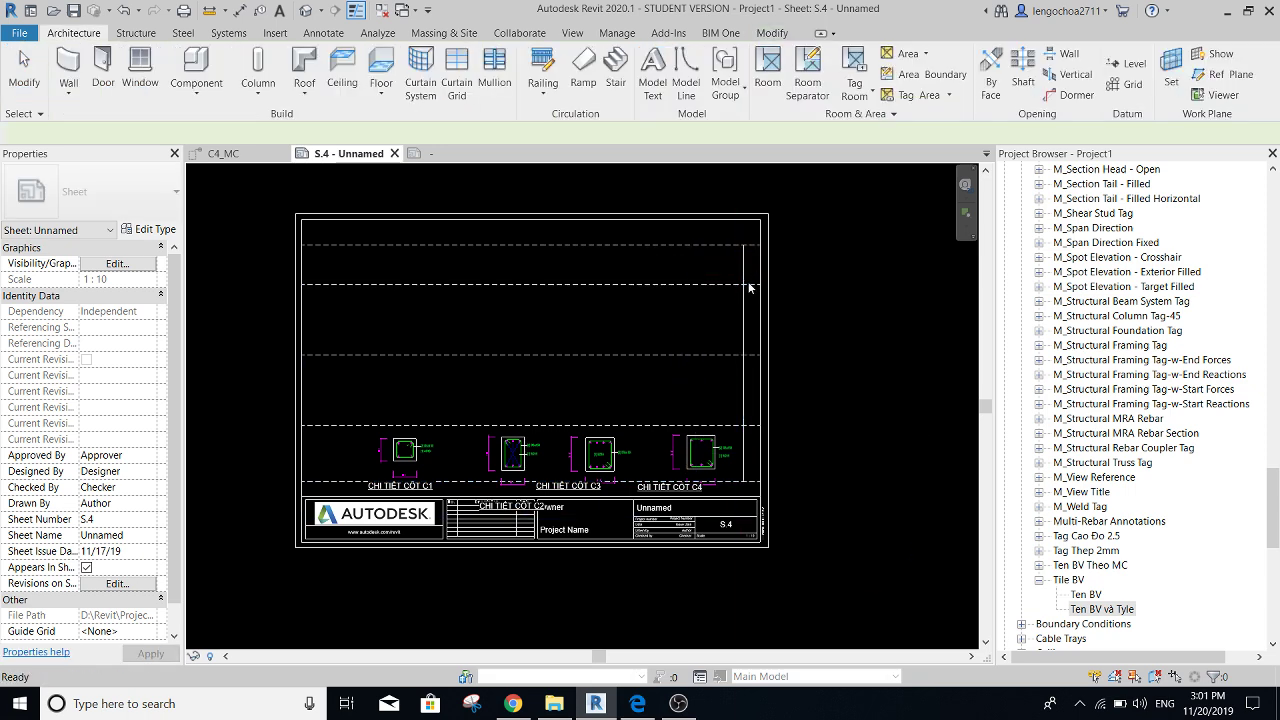
scroll(745, 292, "up", 1)
scroll(745, 294, "up", 1)
key("c")
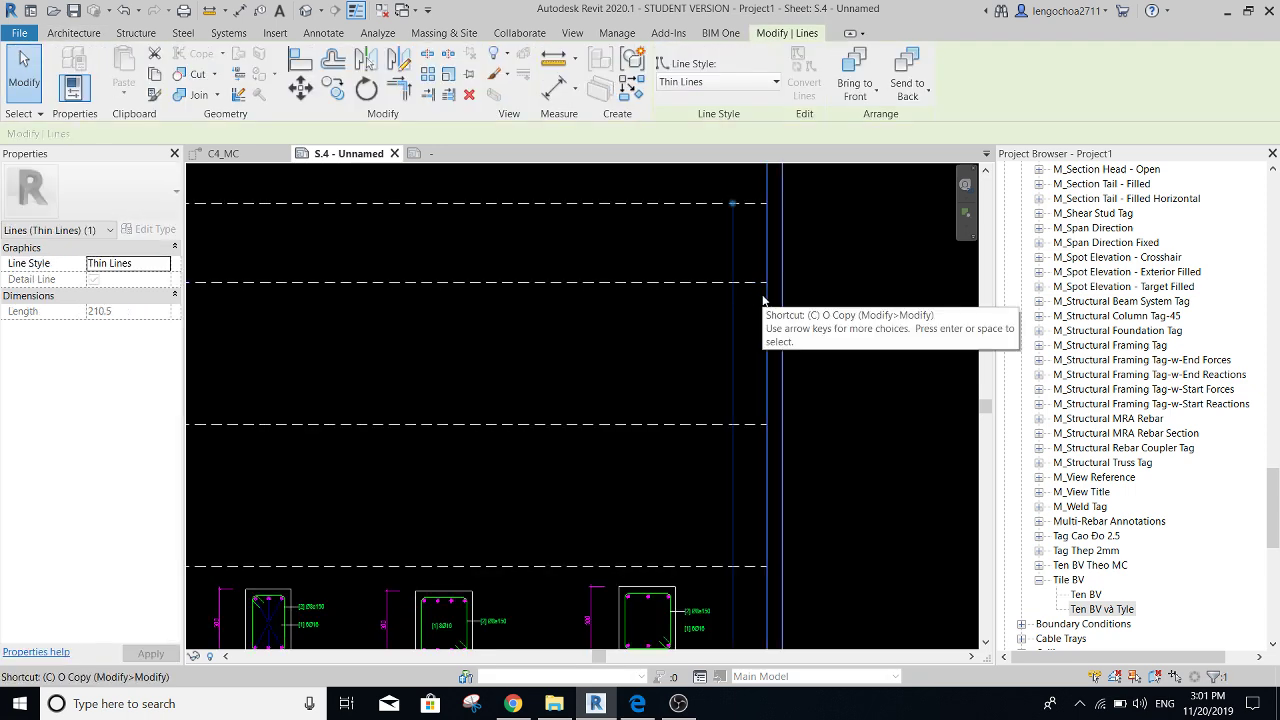
scroll(740, 401, "down", 1)
scroll(775, 390, "down", 1)
scroll(798, 362, "down", 1)
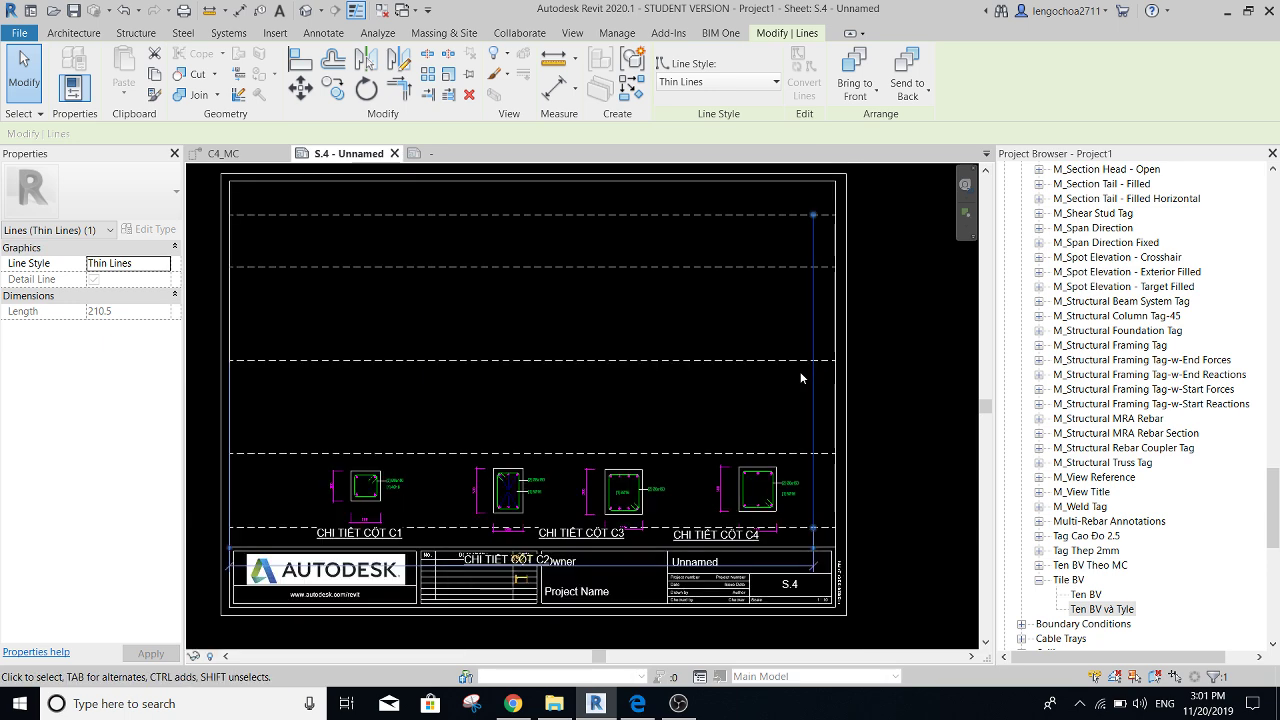
key("m")
key("v")
left_click(813, 360)
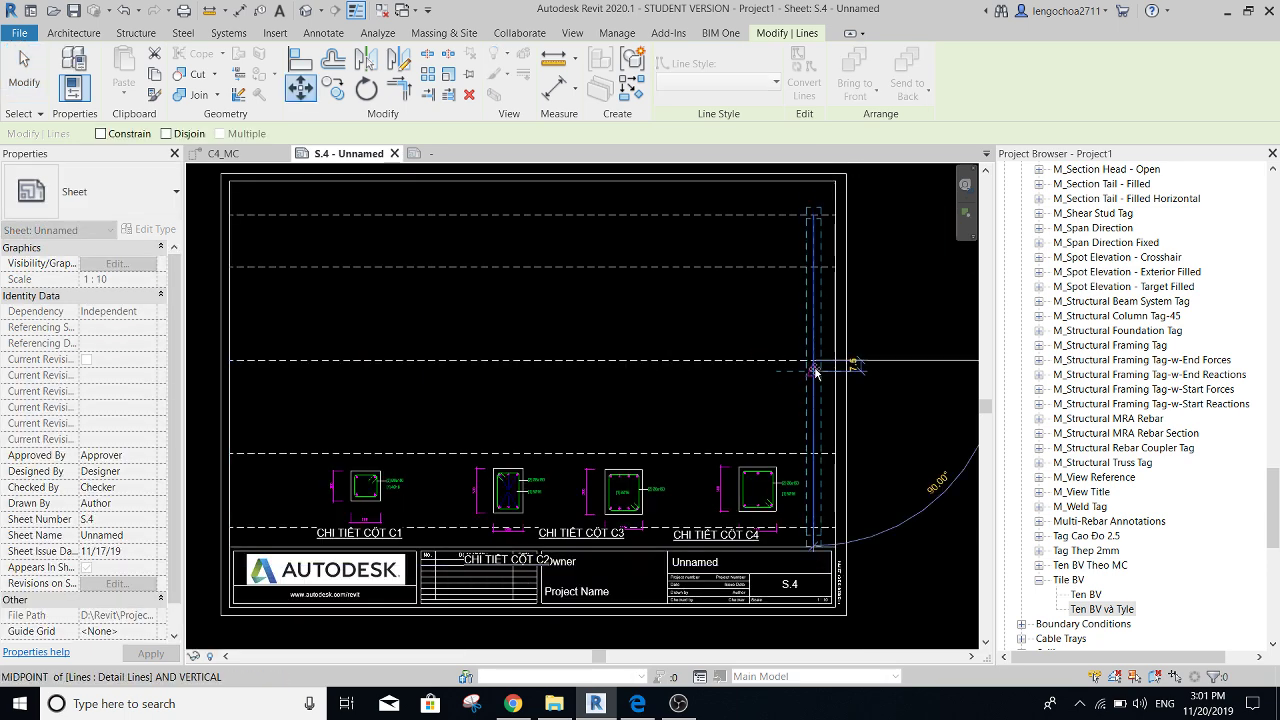
left_click(815, 372)
middle_click_drag(865, 394, 841, 388)
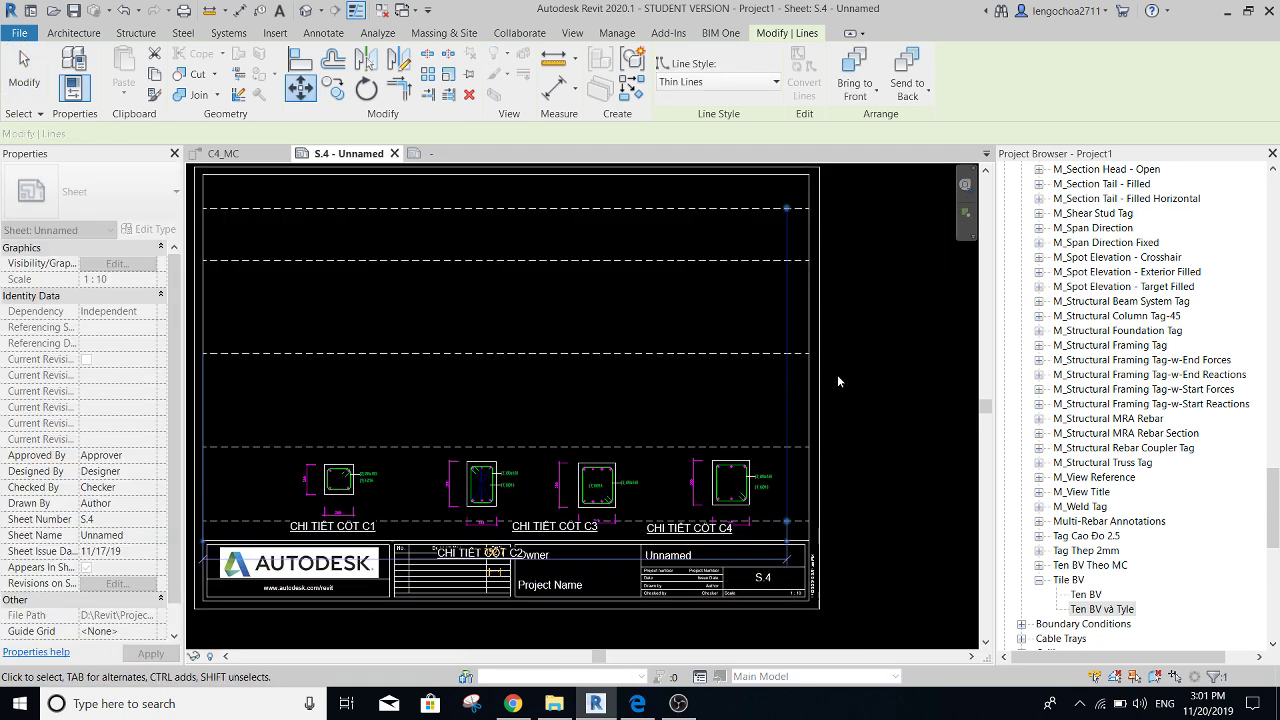
- Delete the dashed line just above the column details
key("Escape")
key("d")
key("i")
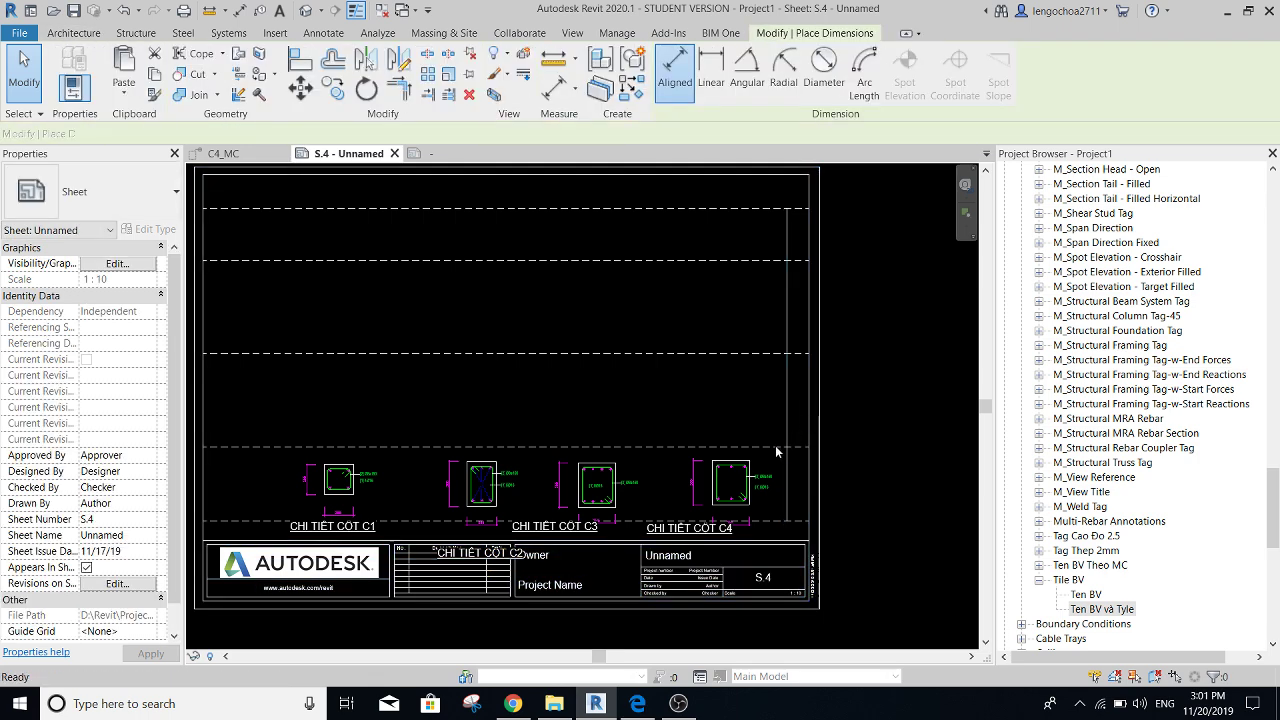
key("Escape")
key("Escape")
left_click(776, 452)
key("Escape")
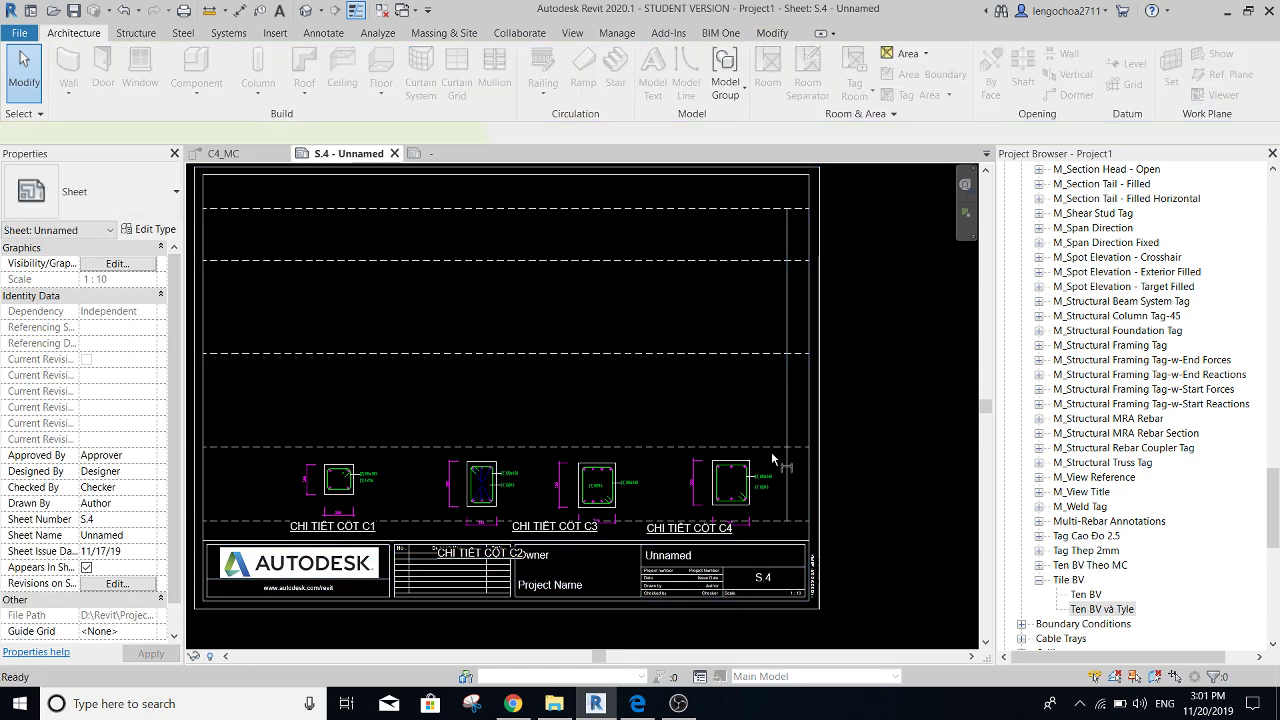
key("d")
key("i")
key("Escape")
key("Escape")
left_click(765, 446)
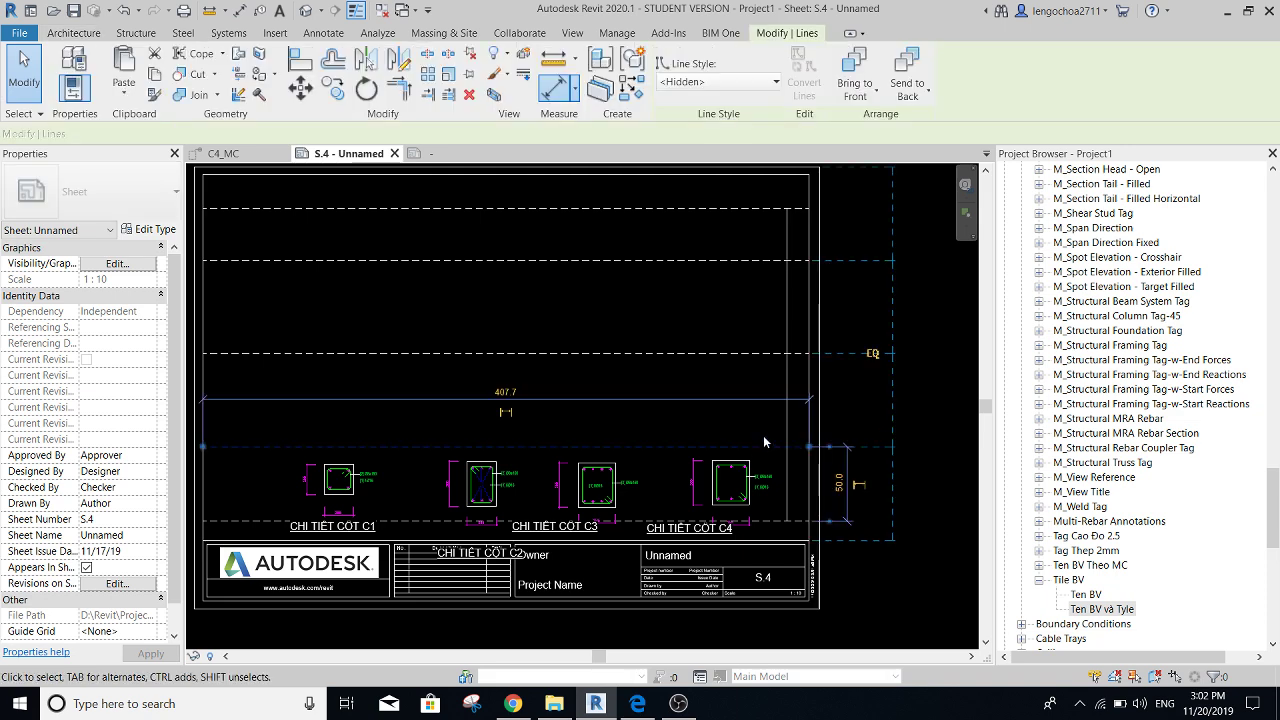
key("Delete")
middle_click_drag(797, 263, 866, 265)
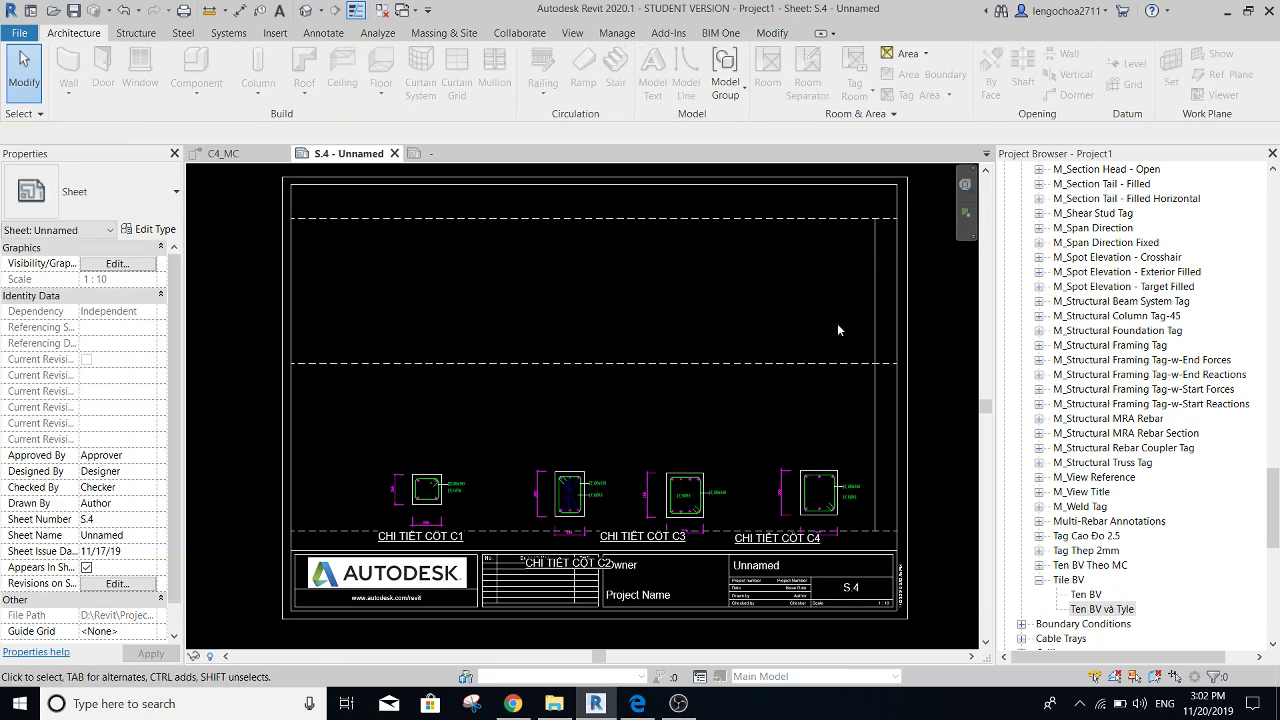
- Trim the vertical line back to the dashed grid line with Trim single
scroll(850, 340, "up", 2)
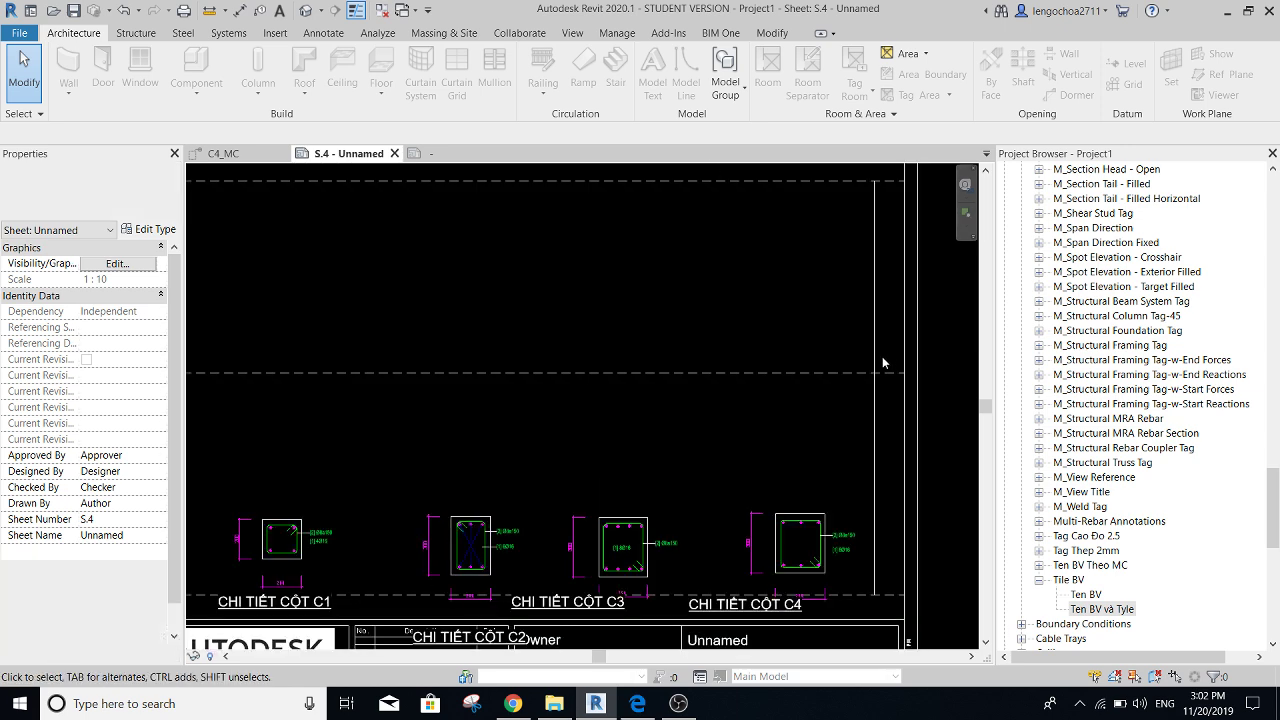
middle_click_drag(872, 365, 829, 381)
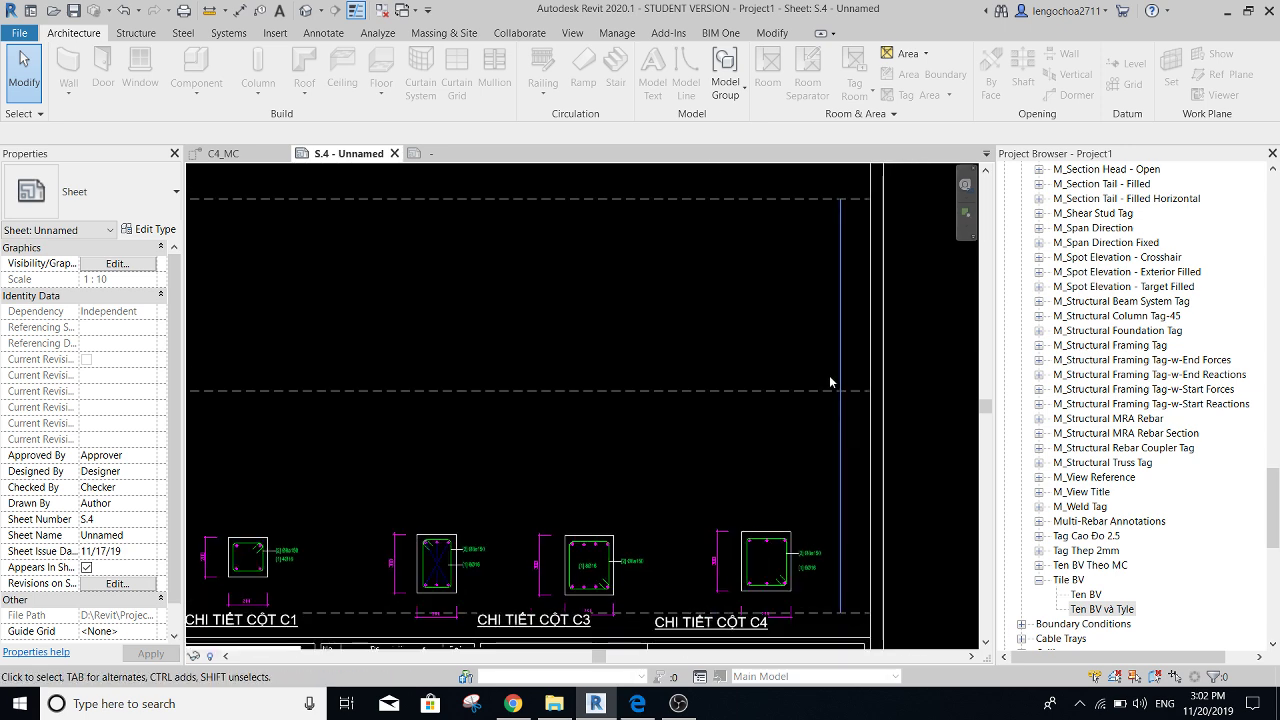
left_click(771, 32)
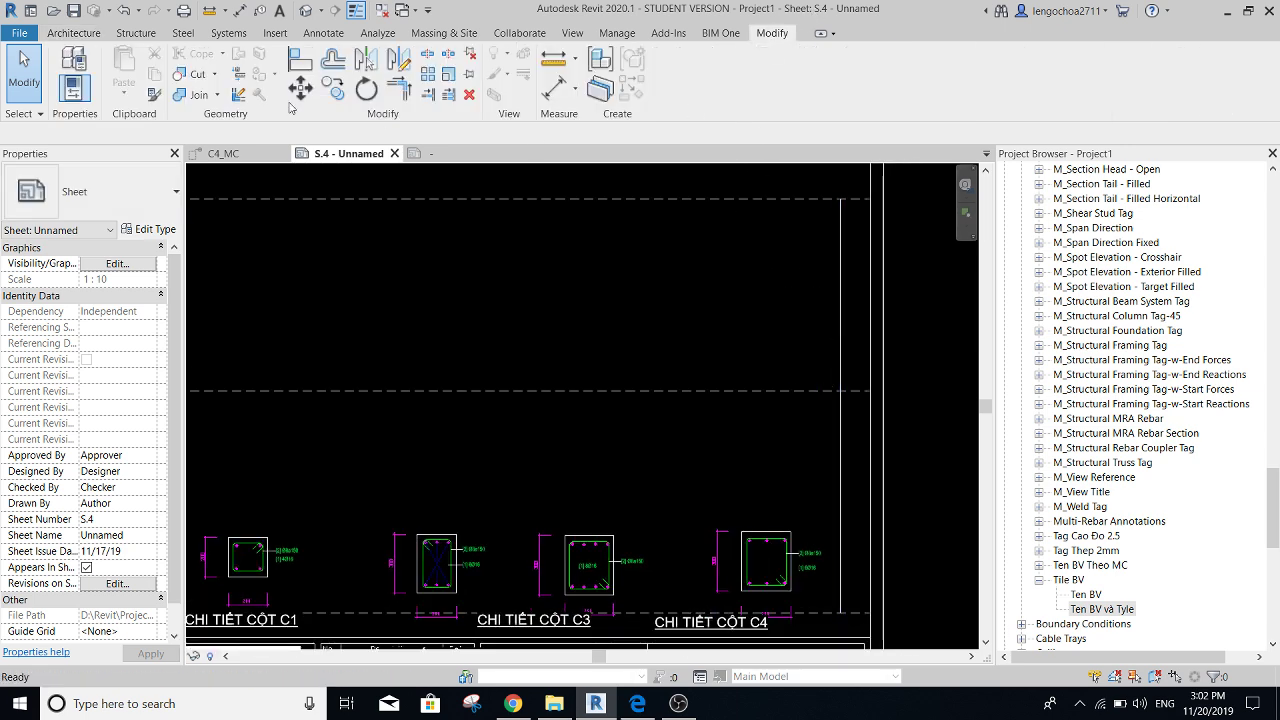
left_click(433, 98)
left_click(840, 335)
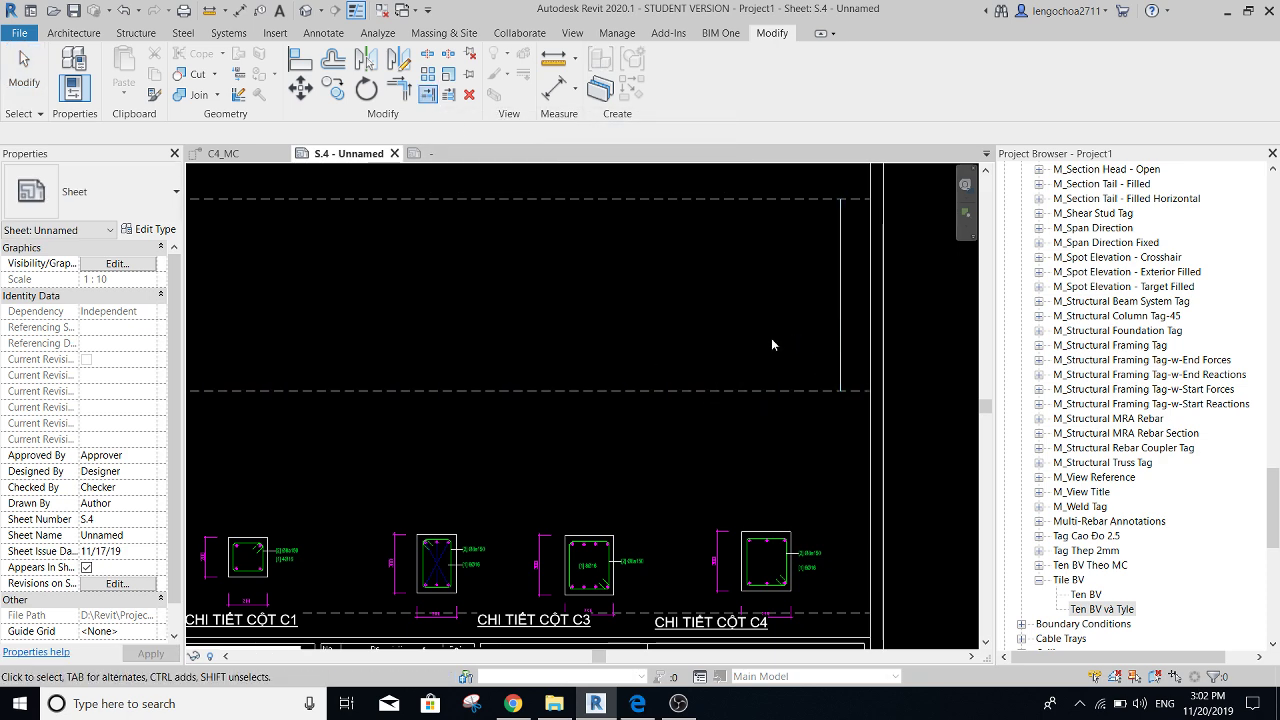
- Draw a new horizontal detail line (DL) between the dashed grid lines
key("d")
key("l")
left_click(703, 318)
middle_click_drag(354, 269, 568, 271)
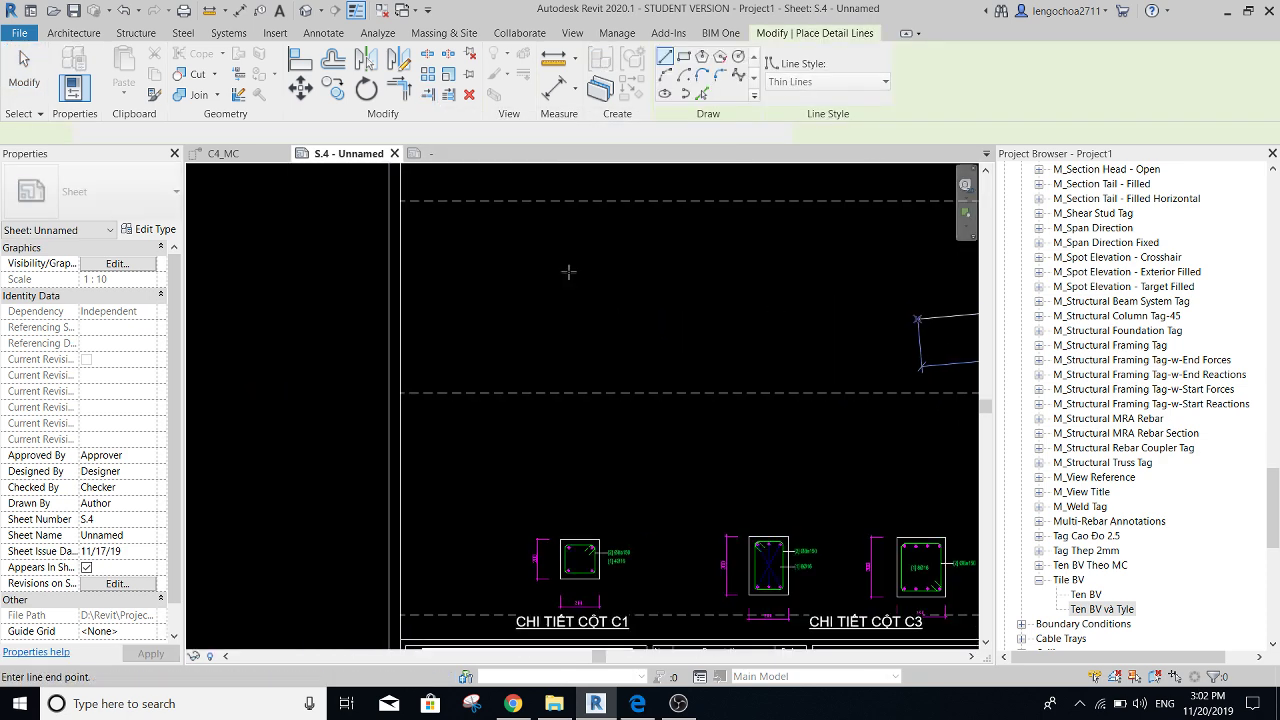
scroll(620, 283, "down", 2)
left_click(474, 293)
key("Escape")
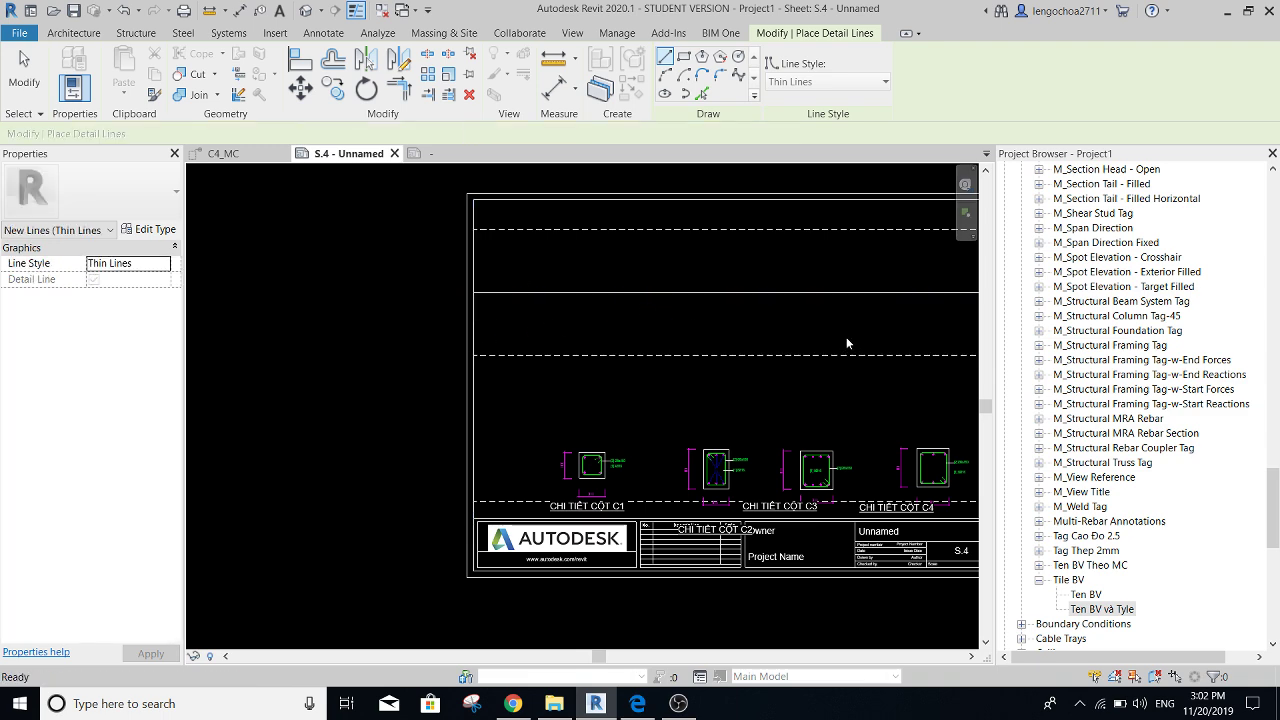
scroll(846, 343, "up", 1)
middle_click_drag(585, 332, 355, 332)
scroll(494, 330, "down", 4)
key("Escape")
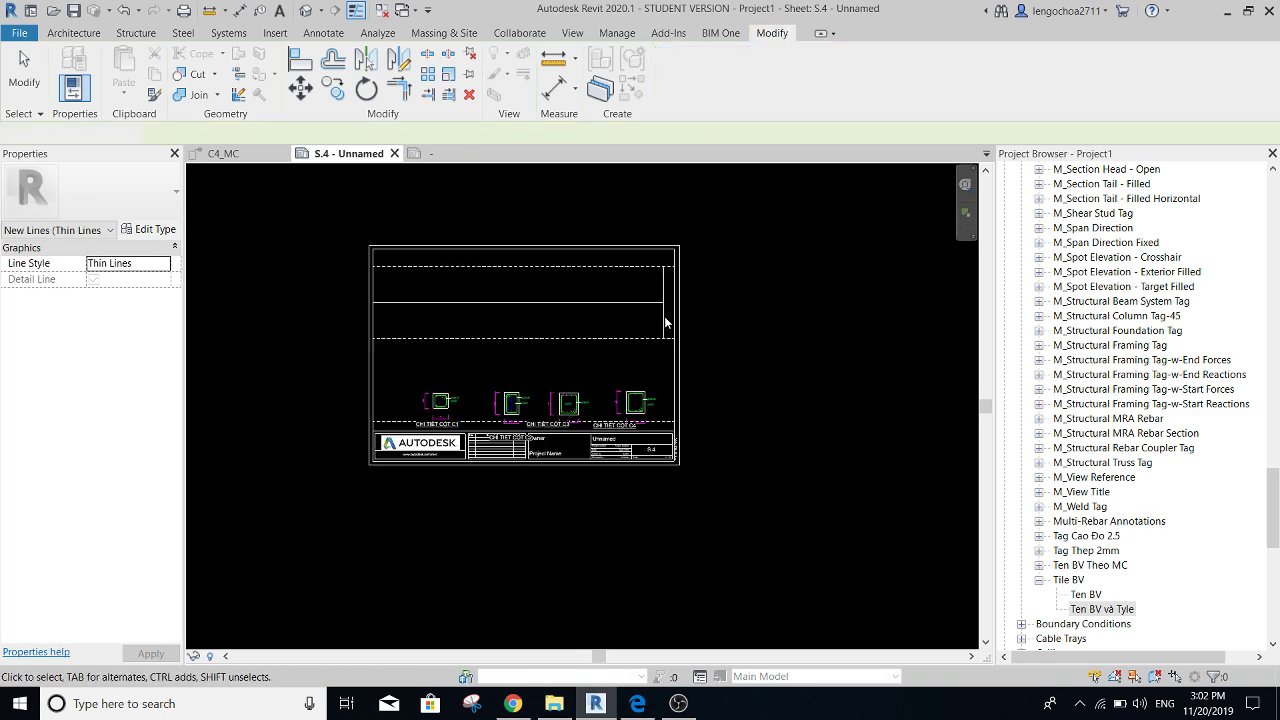
- Match the upper horizontal line to an existing dashed grid line's style
scroll(690, 325, "up", 3)
scroll(631, 322, "up", 3)
middle_click_drag(631, 322, 581, 369)
scroll(581, 369, "up", 1)
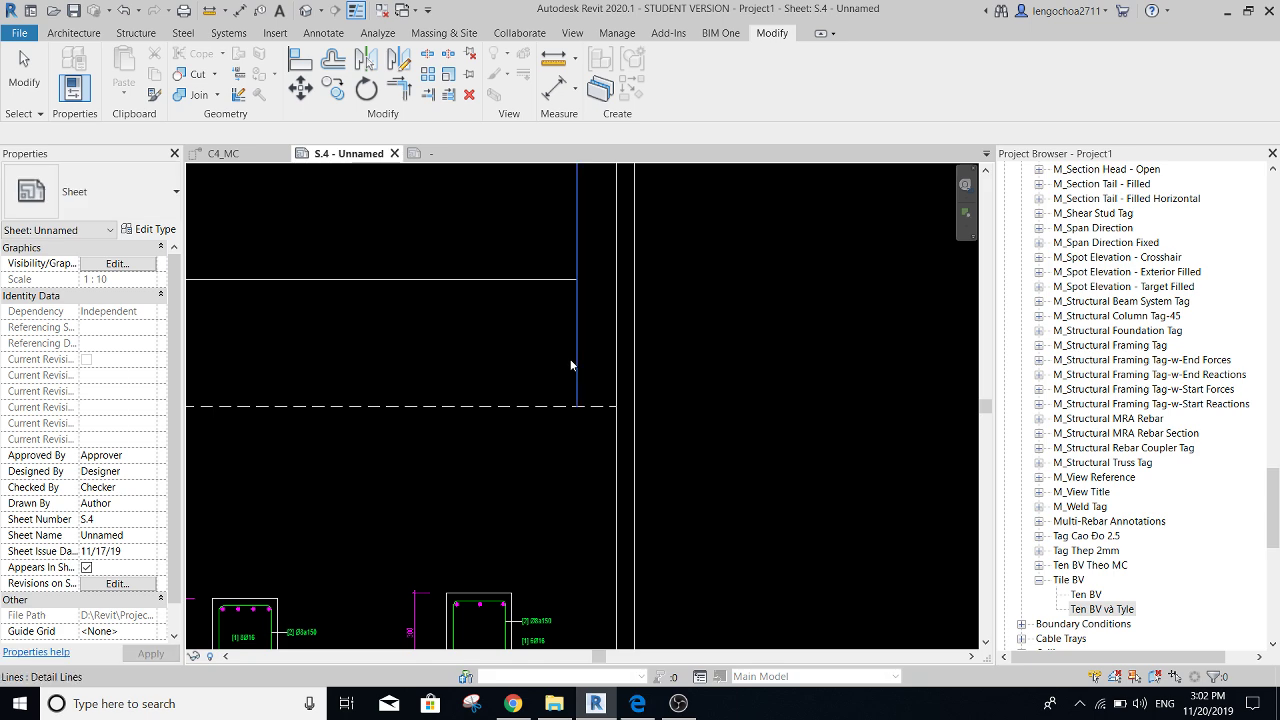
left_click(561, 410)
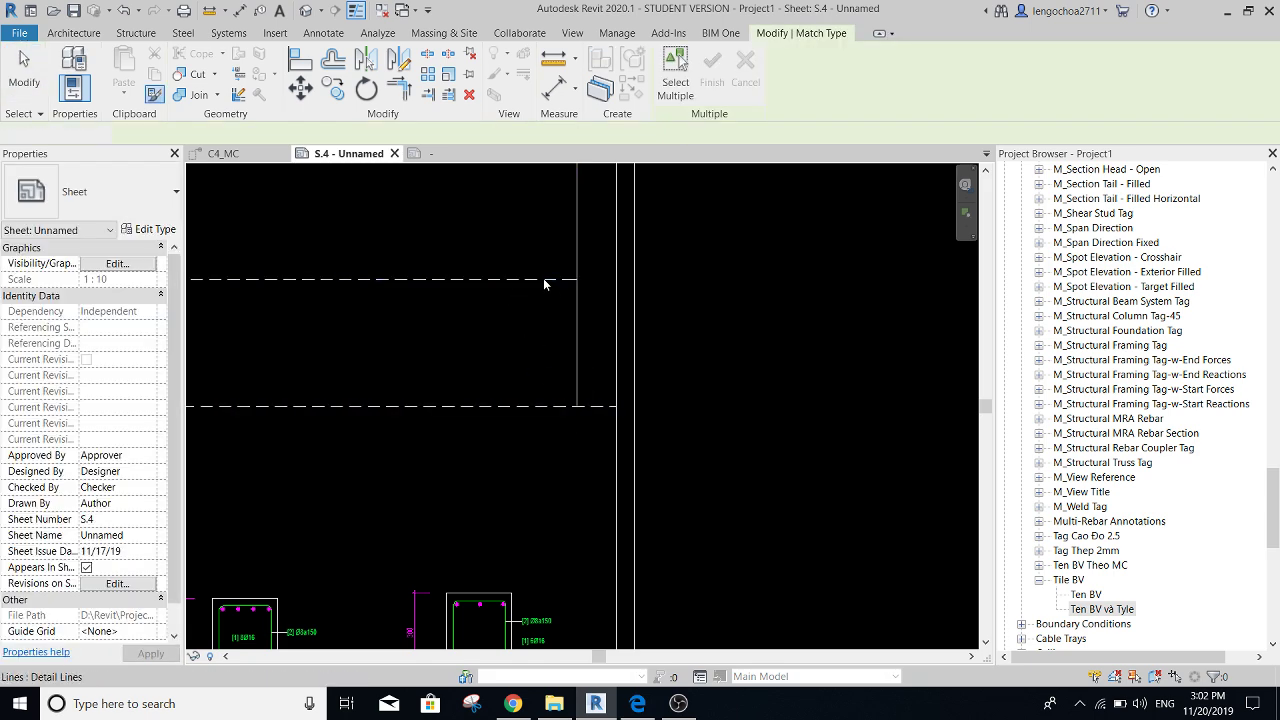
left_click(575, 284)
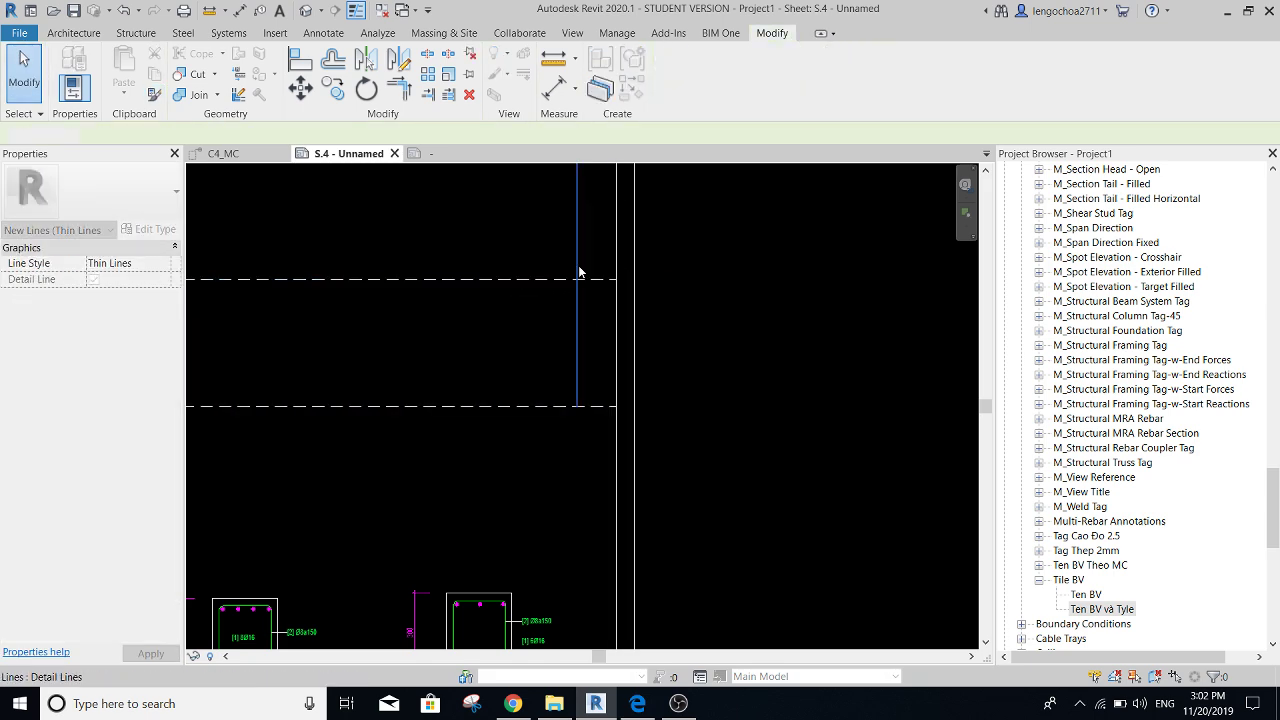
scroll(581, 265, "down", 3)
scroll(683, 338, "down", 2)
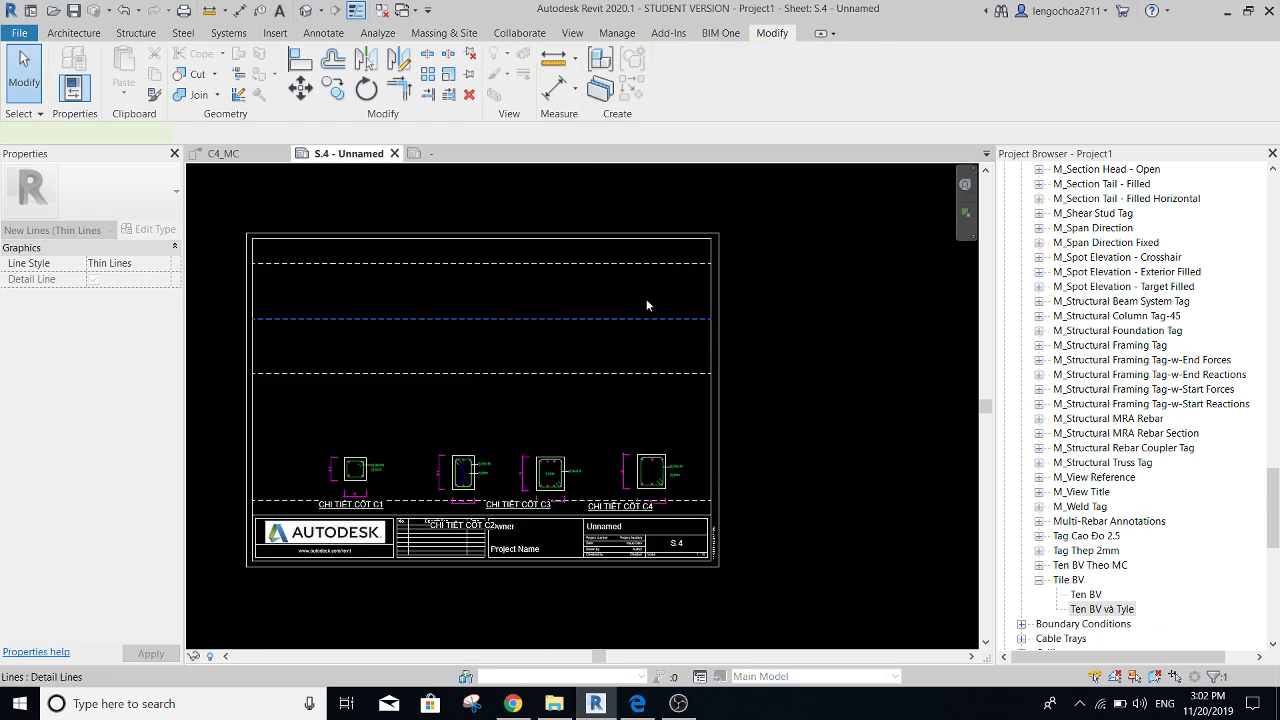
left_click(646, 300)
- Clear the line selection and bring the left part of the sheet into view
left_click(554, 376)
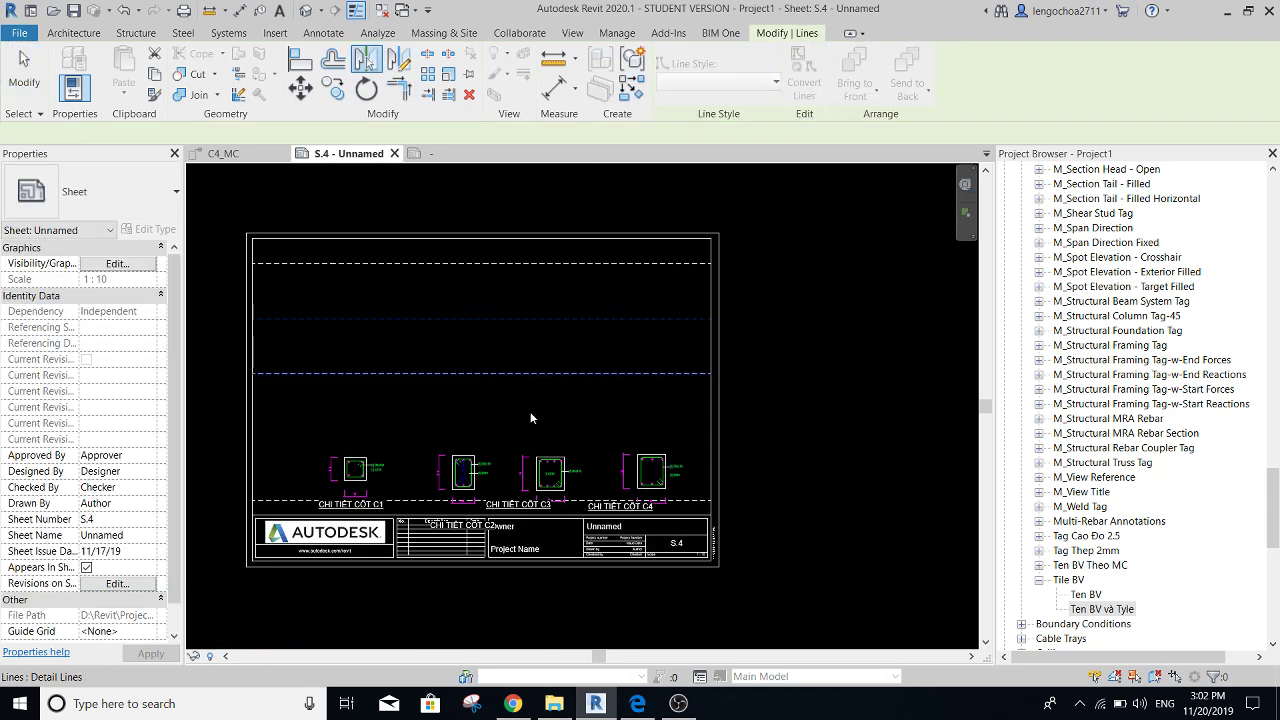
middle_click_drag(549, 441, 618, 424)
key("Escape")
scroll(657, 412, "up", 1)
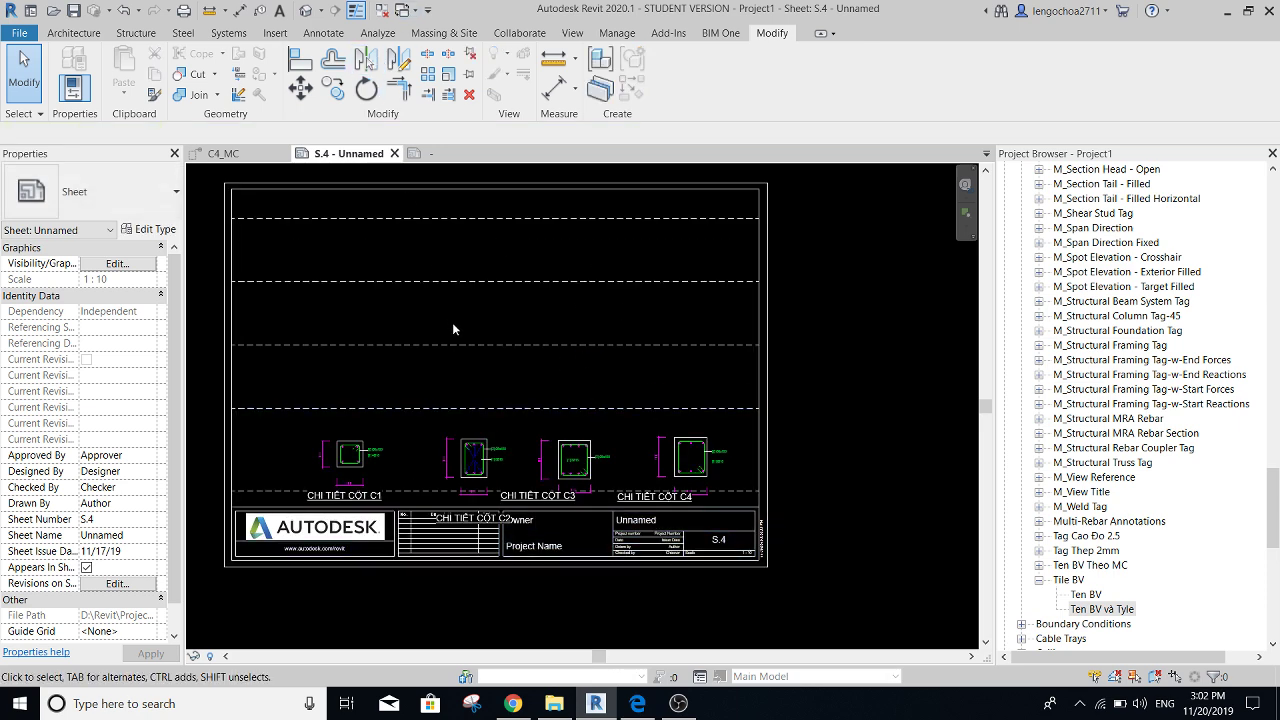
key("ctrl+Left")
key("Escape")
key("Escape")
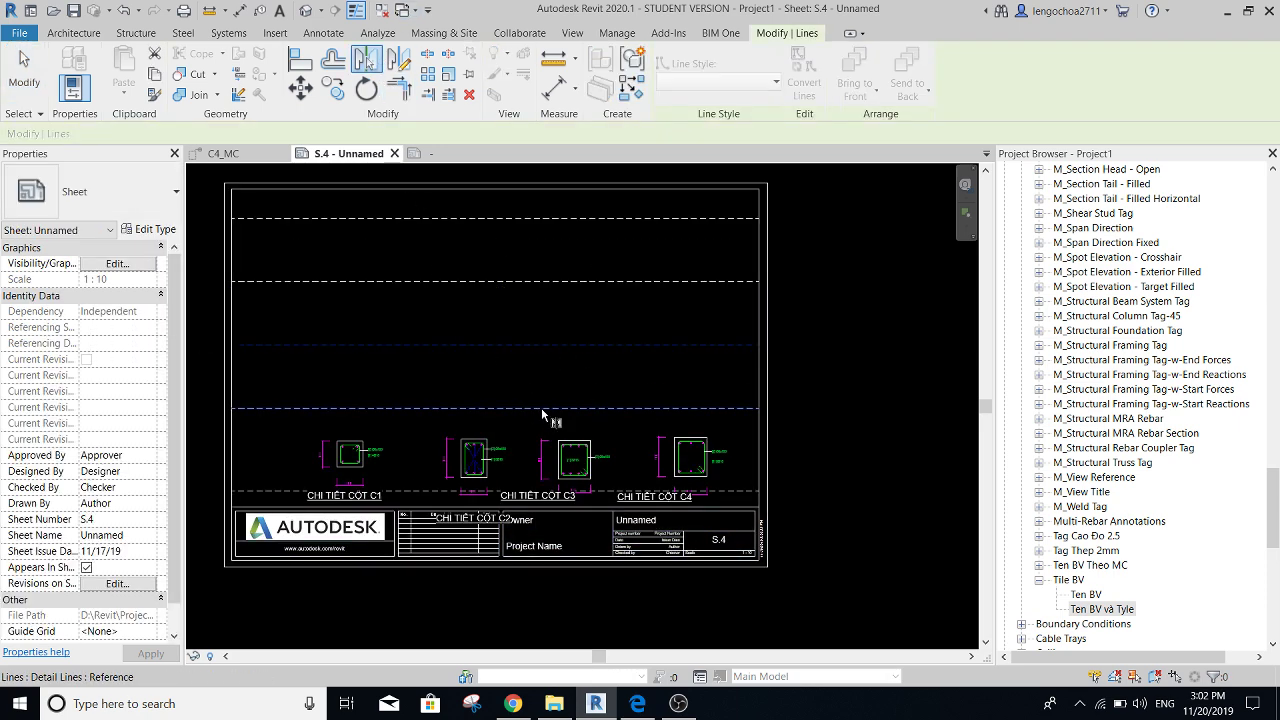
key("ctrl+Left")
middle_click_drag(523, 423, 587, 411)
key("Escape")
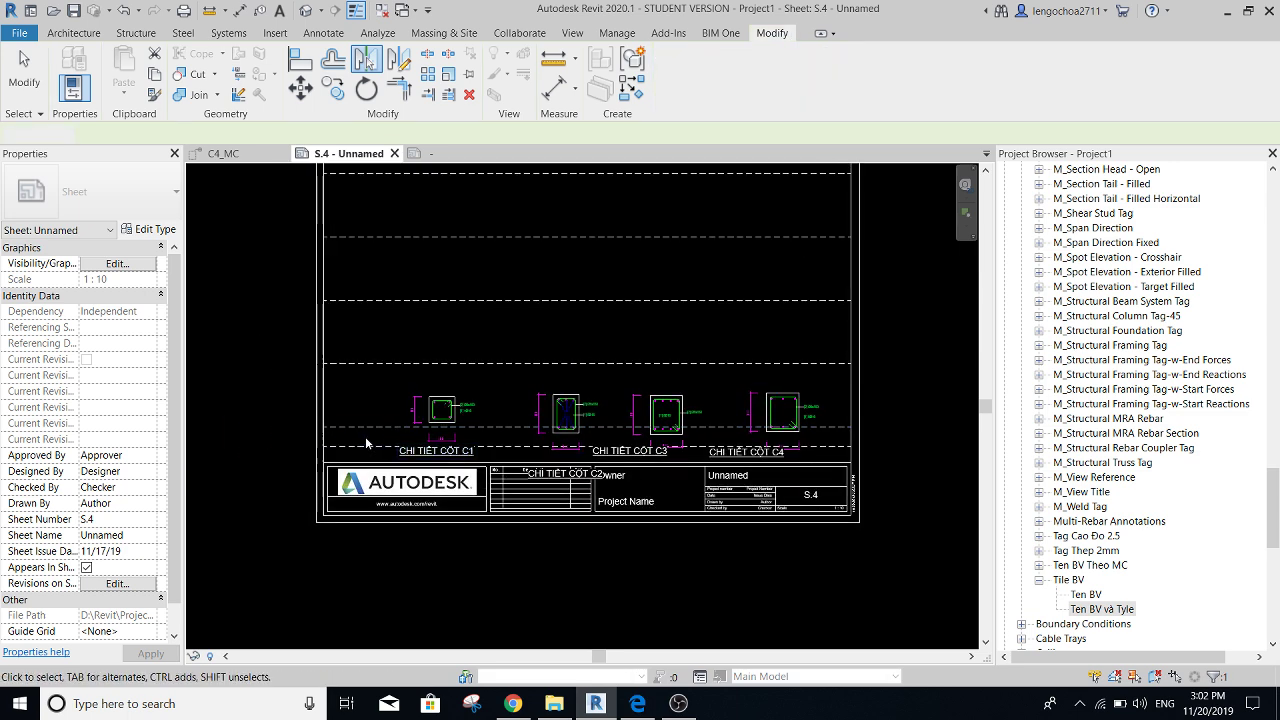
middle_click_drag(459, 400, 366, 442)
scroll(497, 424, "down", 1)
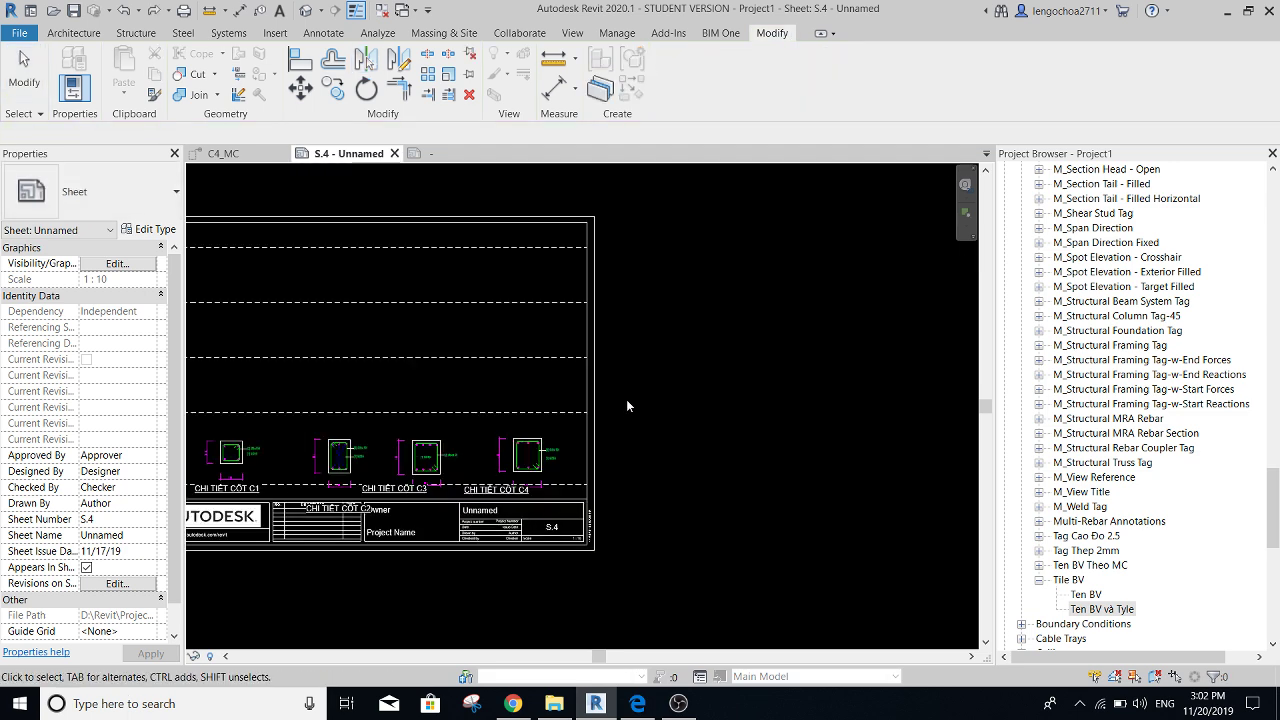
middle_click_drag(558, 430, 708, 405)
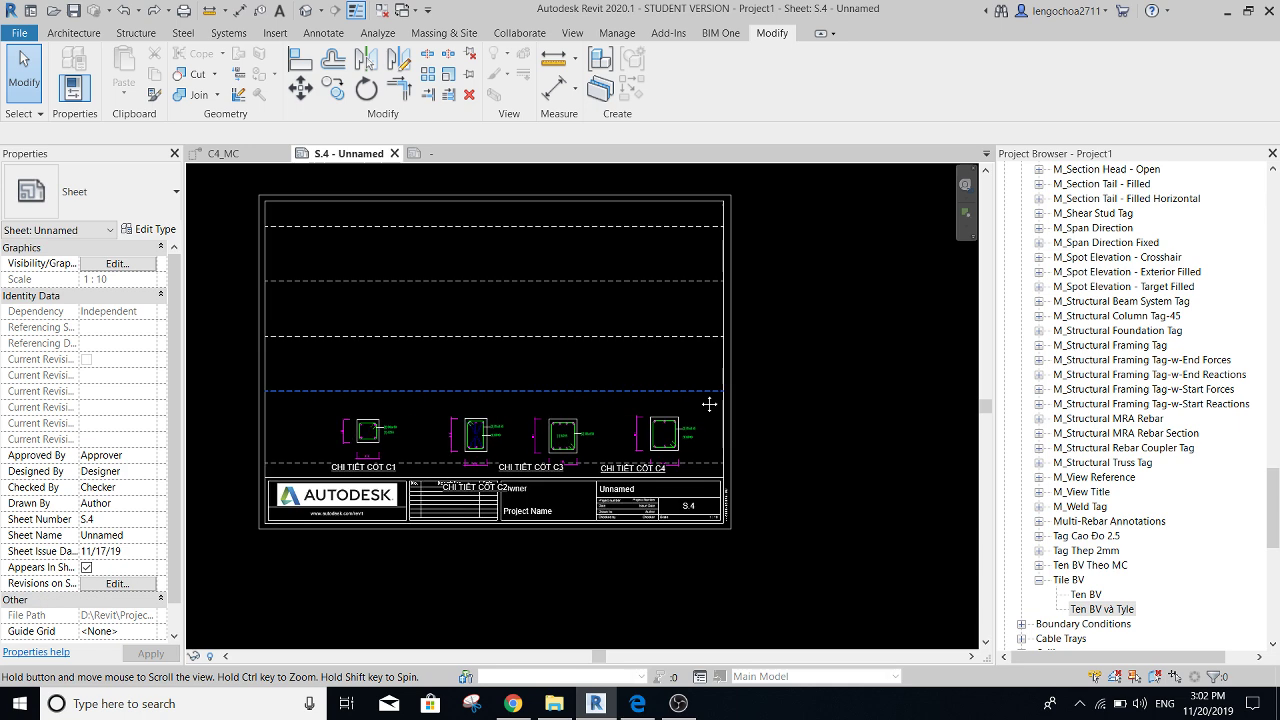
scroll(415, 425, "up", 2)
- Select the C1 and C3 viewports and nudge them upward
left_click(377, 456)
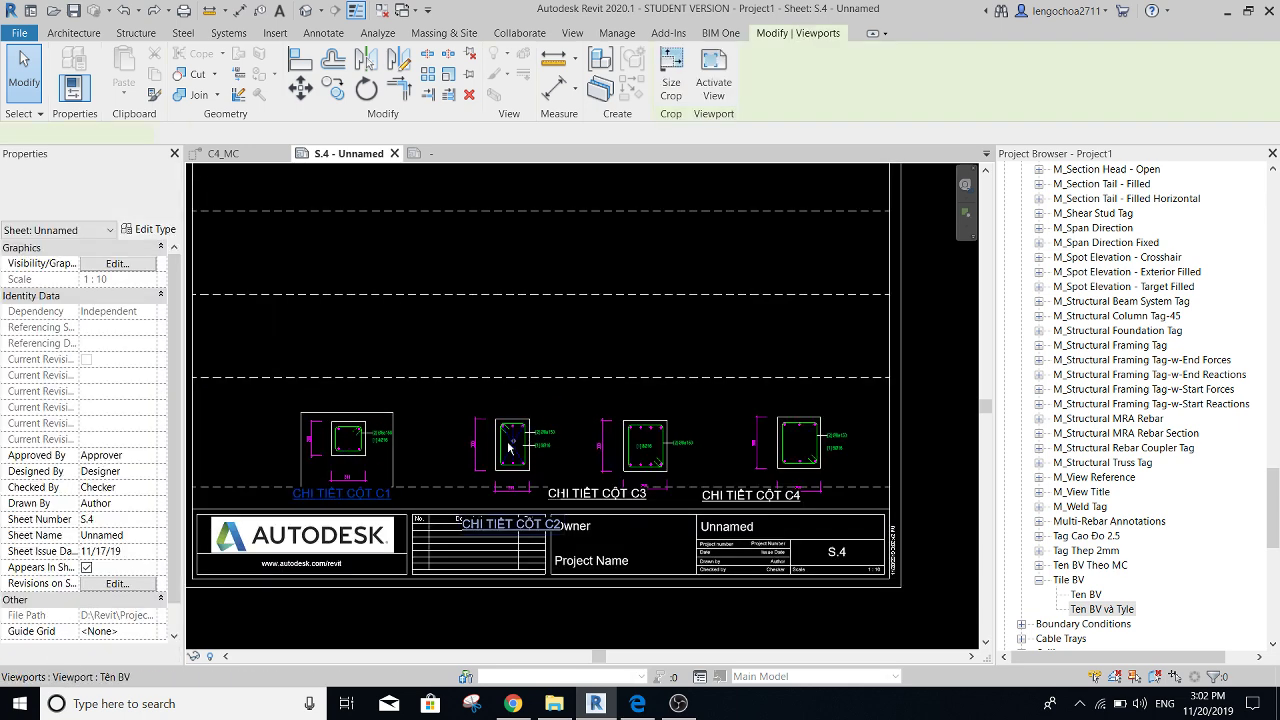
left_click(630, 460, "ctrl")
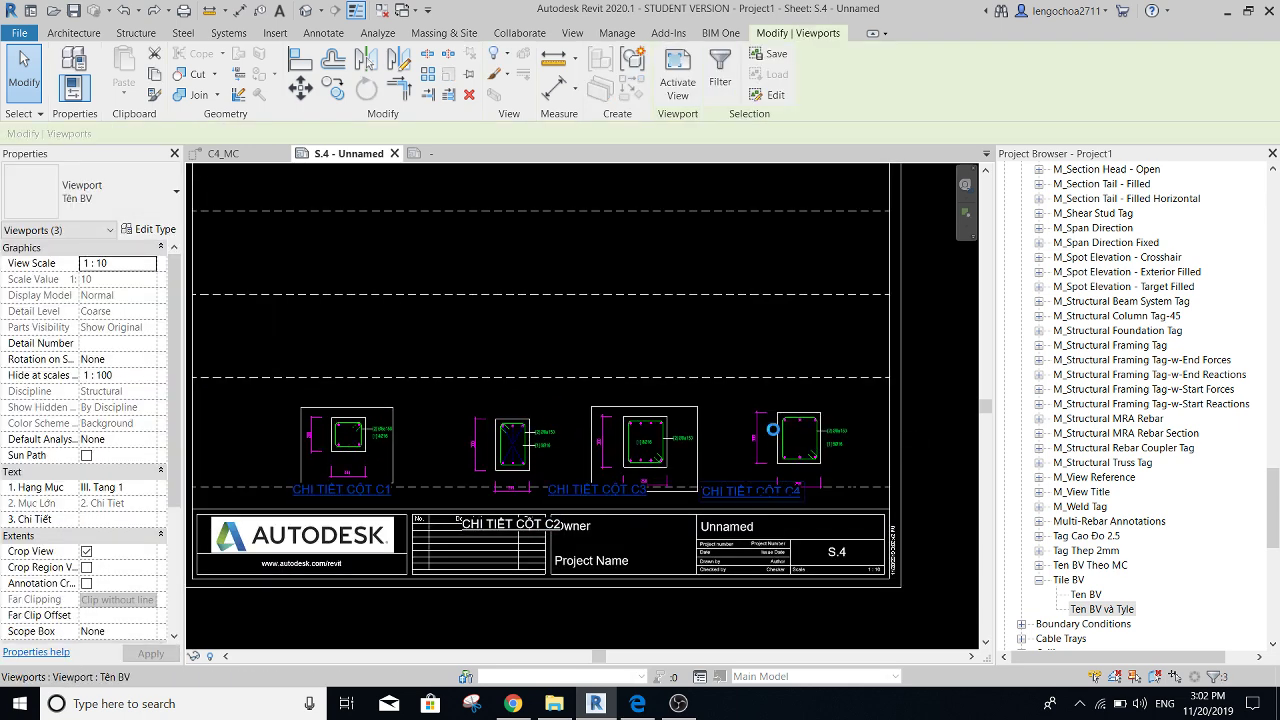
key("Up")
key("Up")
key("Up")
left_click(474, 334)
- Nudge the C2 viewport up and left into line with the others
left_click(511, 457)
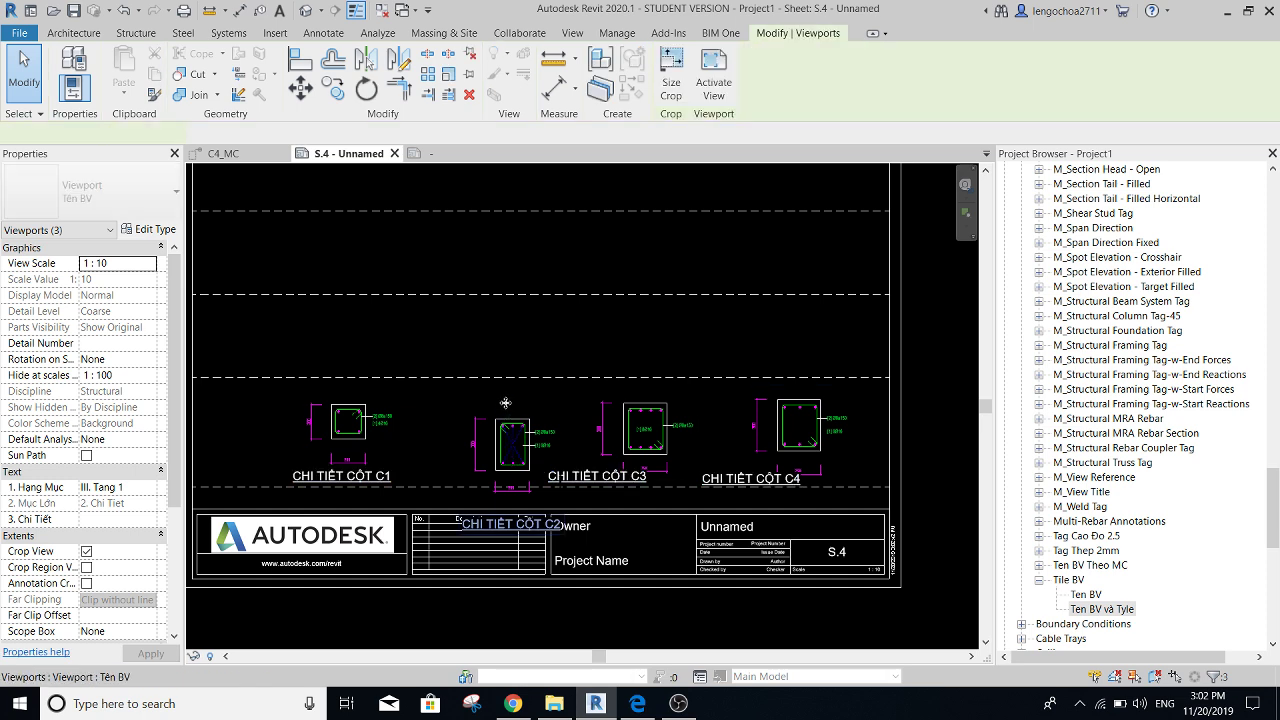
key("Left")
key("Left")
key("Left")
key("Up")
key("Up")
key("Up")
key("Left")
key("Left")
key("Left")
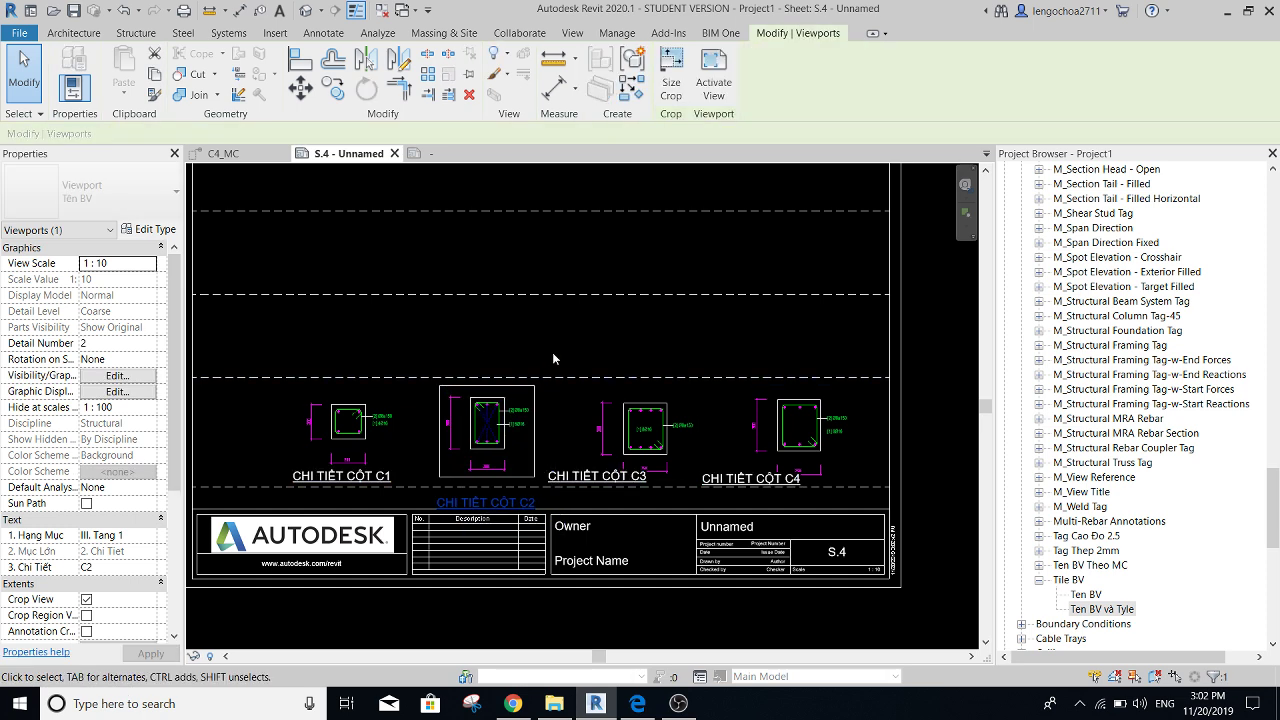
key("Escape")
- Pan the sheet up and start the Detail Line tool (DL)
middle_click_drag(400, 392, 643, 315)
scroll(655, 401, "up", 3)
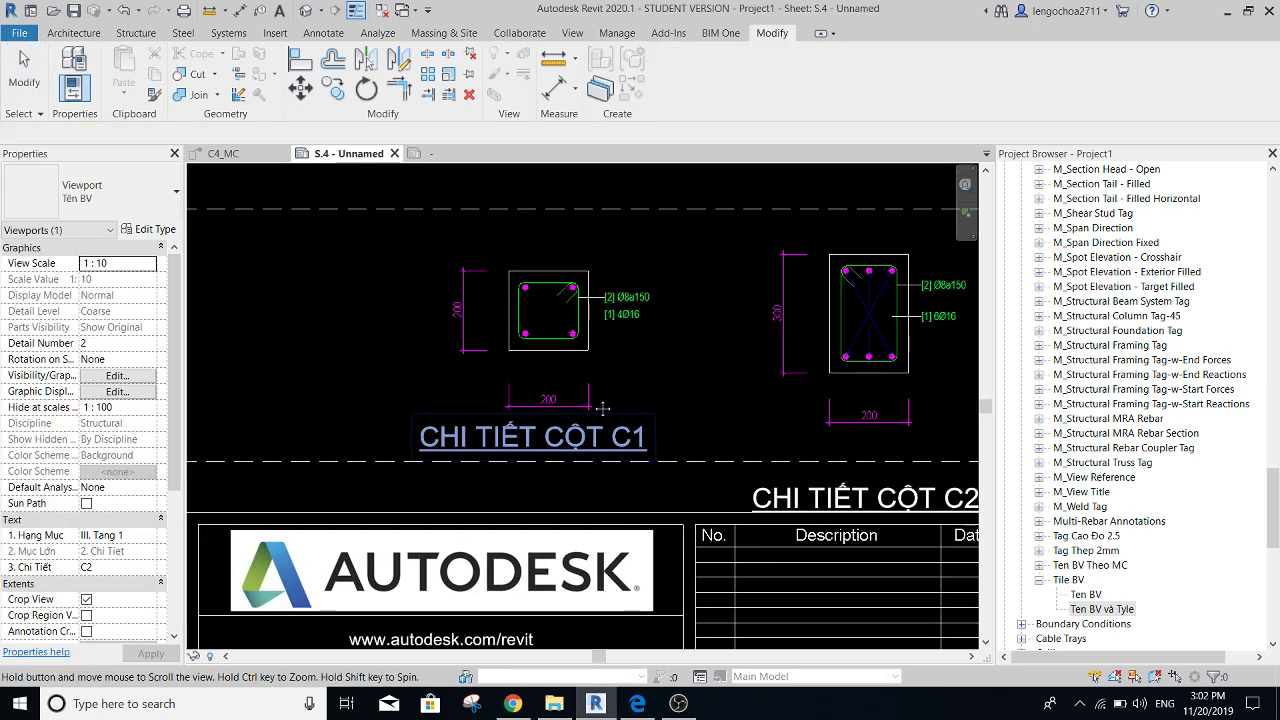
scroll(655, 401, "down", 1)
key("d")
key("l")
scroll(502, 411, "down", 2)
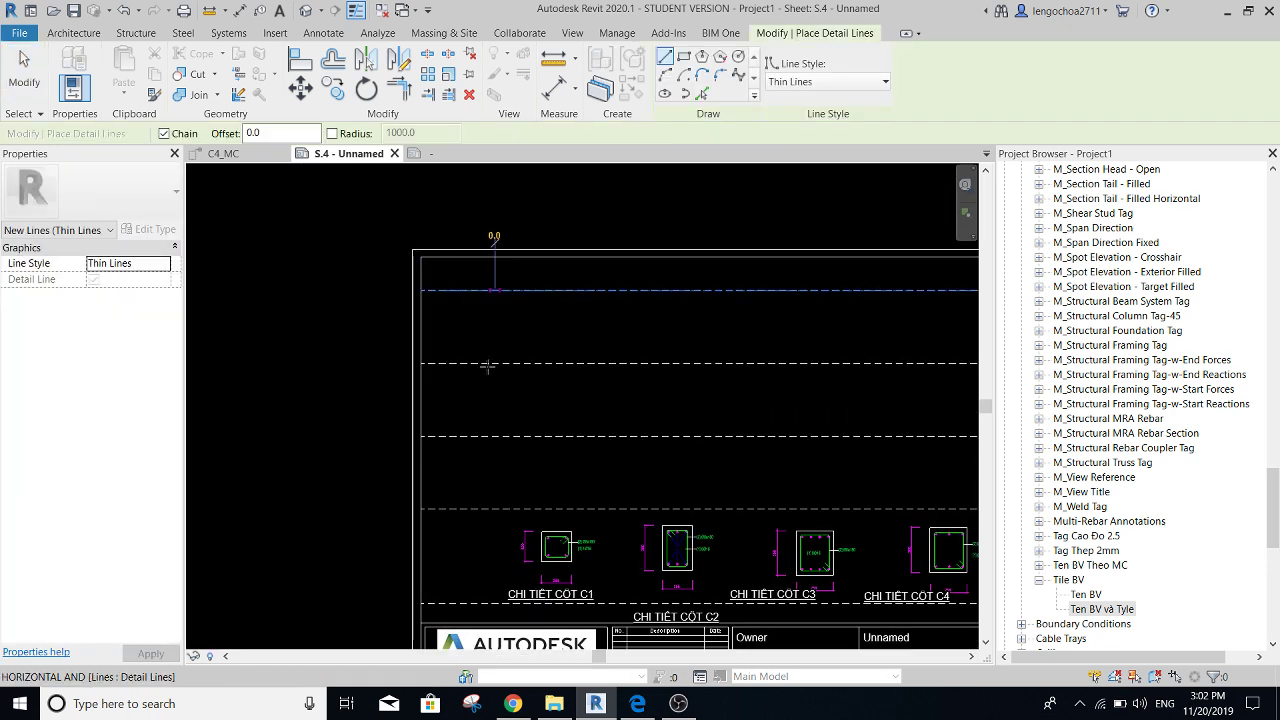
- Draw a vertical detail line down the grid and set its Line Style to <Hidden>
left_click(494, 290)
left_click(489, 602)
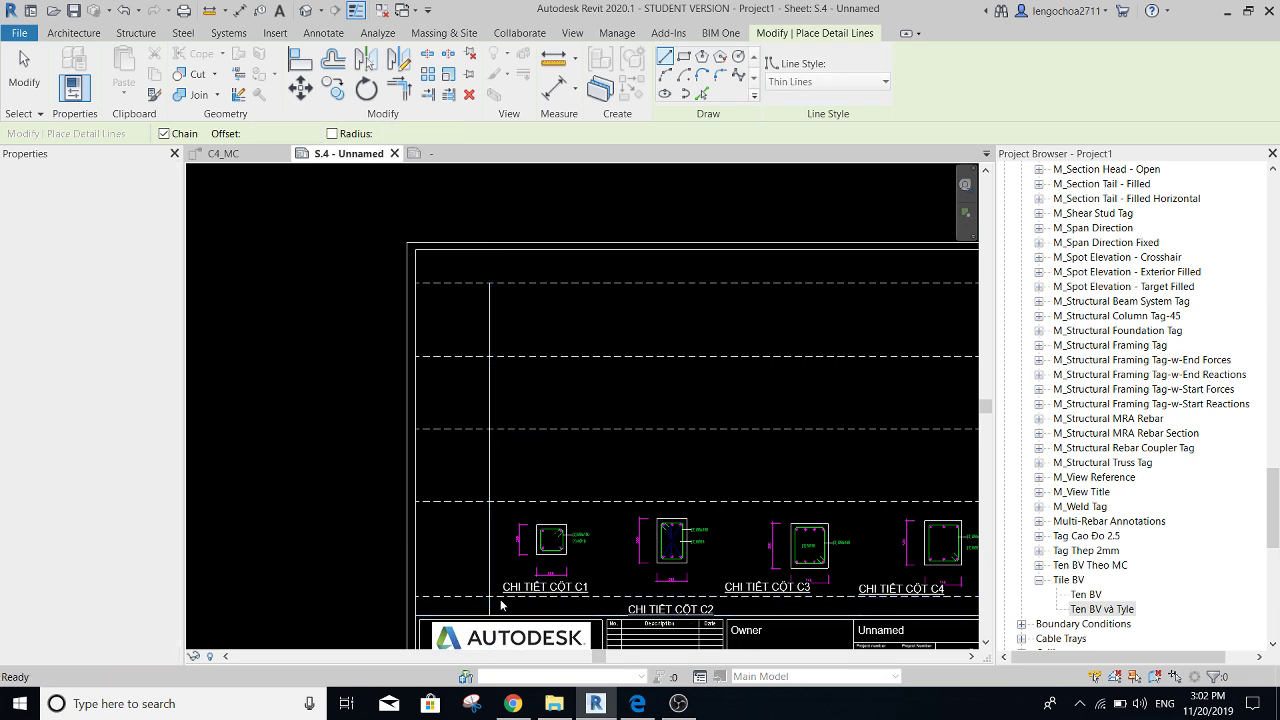
key("Escape")
key("Escape")
left_click(489, 322)
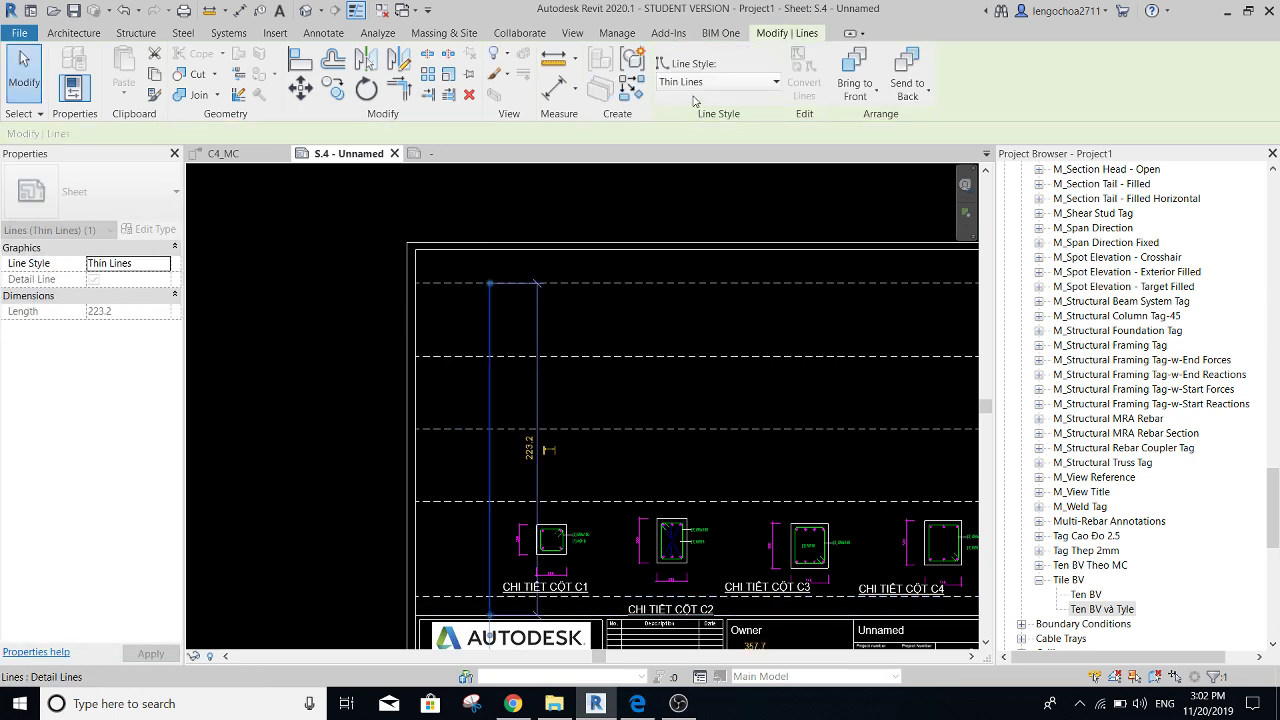
left_click(715, 82)
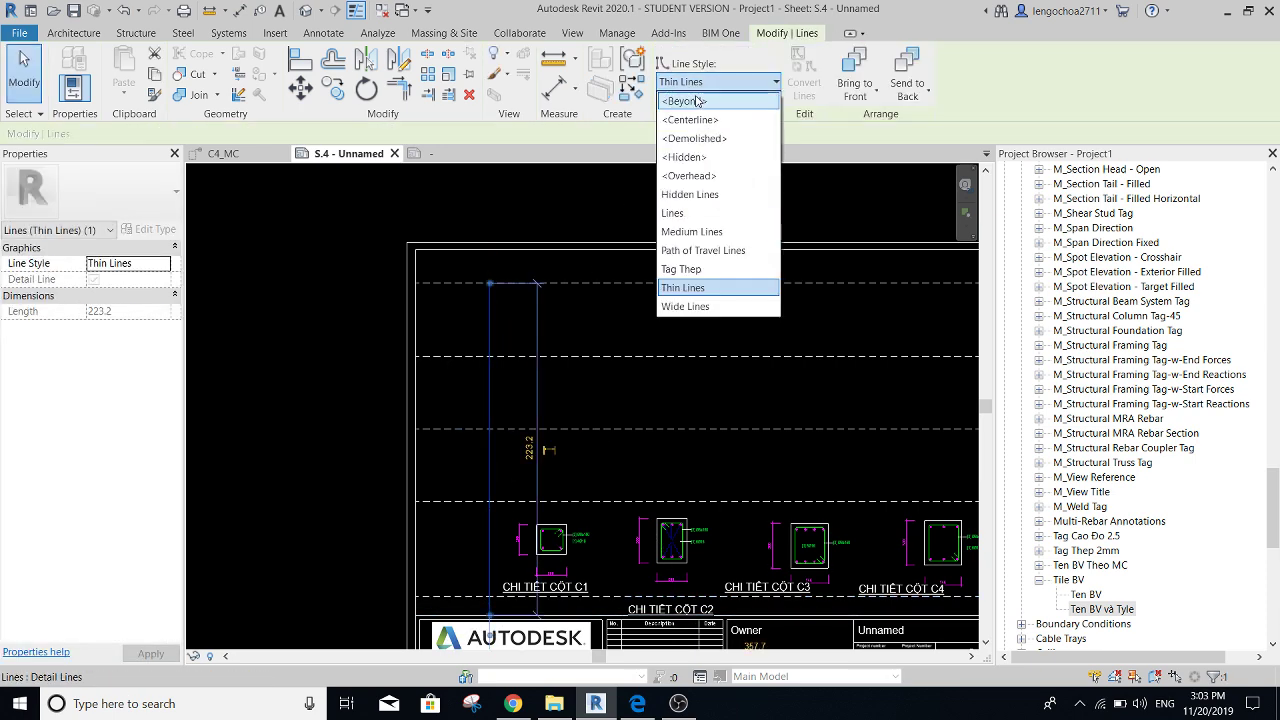
left_click(698, 162)
scroll(490, 312, "up", 1)
scroll(496, 308, "down", 1)
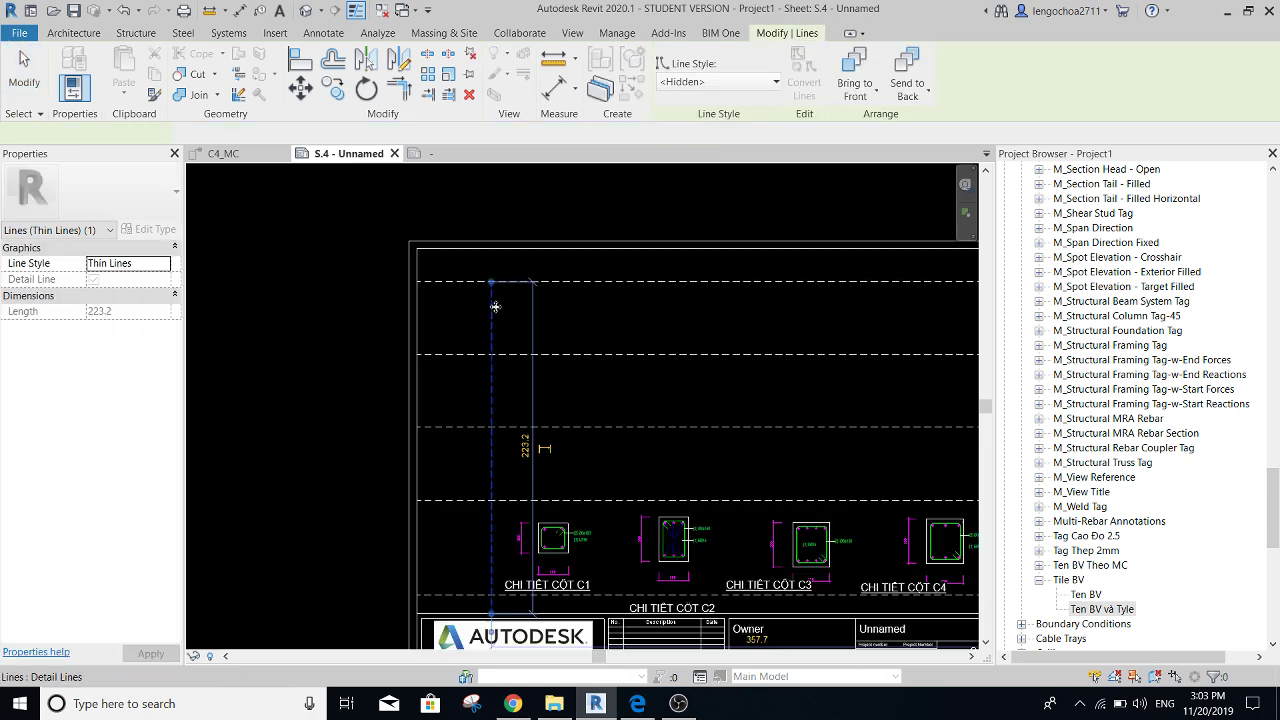
scroll(494, 307, "down", 1)
- Copy the dashed line twice with CO: one further right, one between the columns
key("o")
left_click(494, 288)
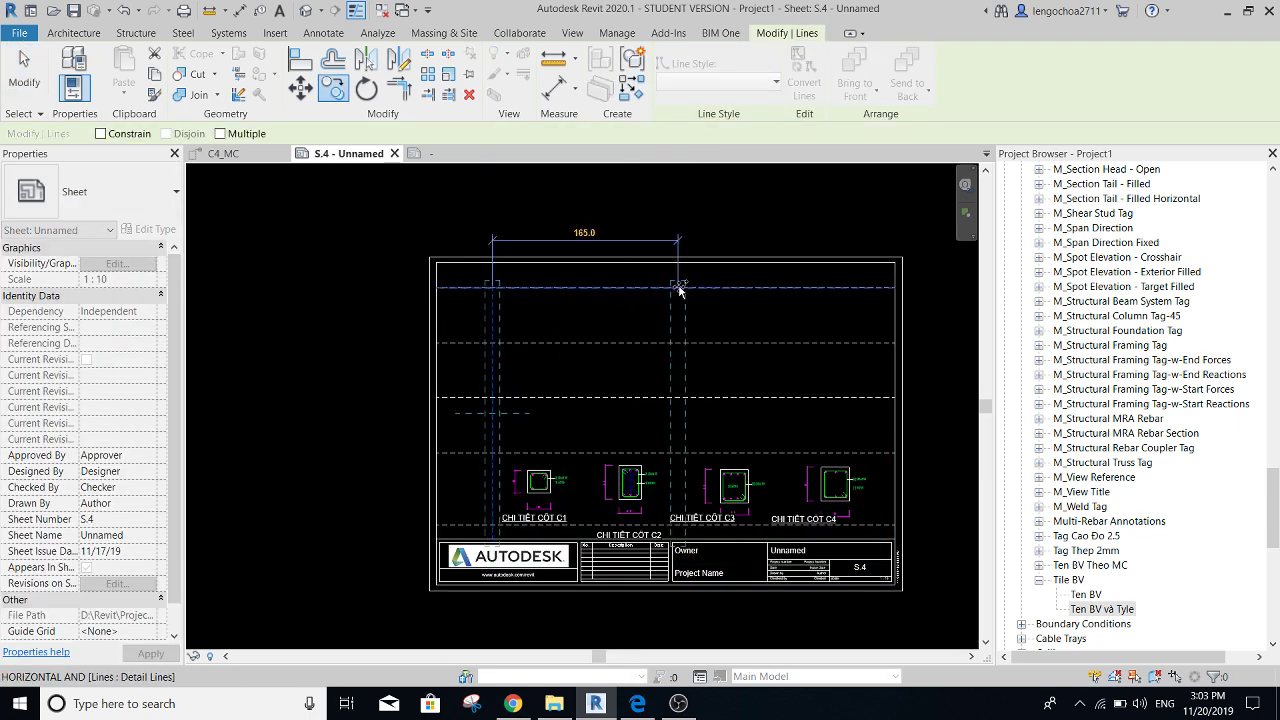
left_click(690, 290)
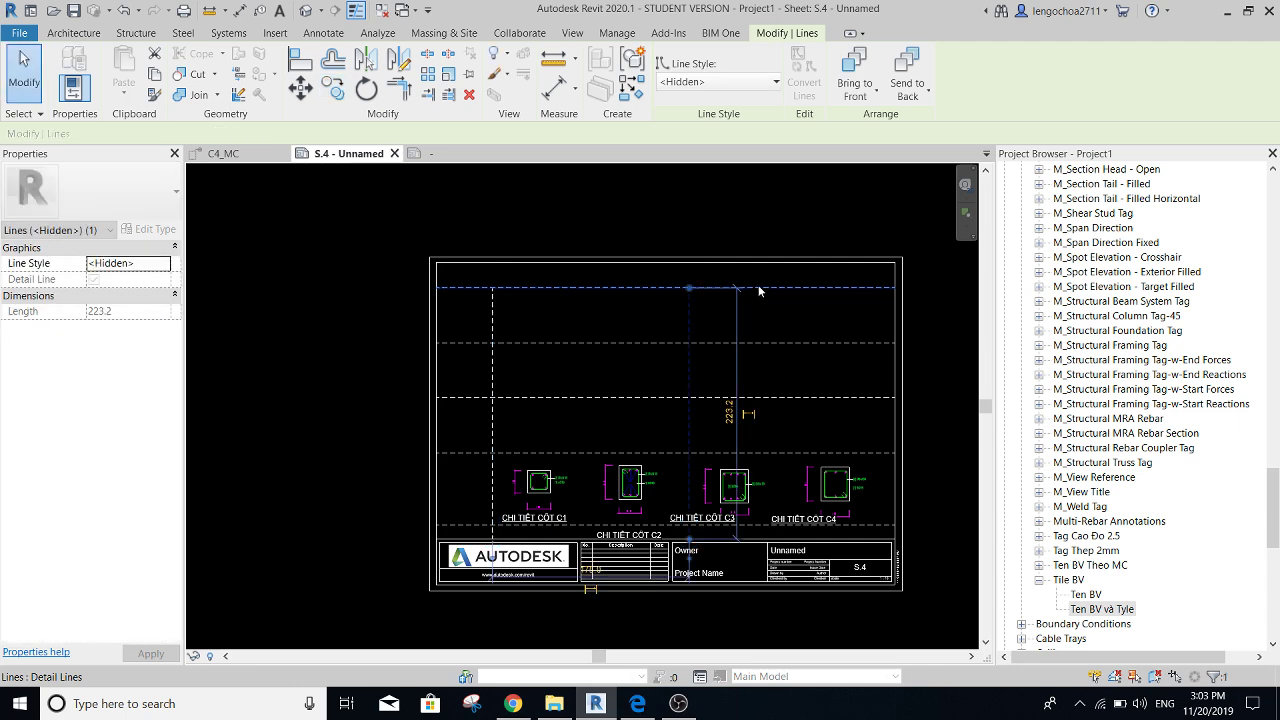
key("c")
key("o")
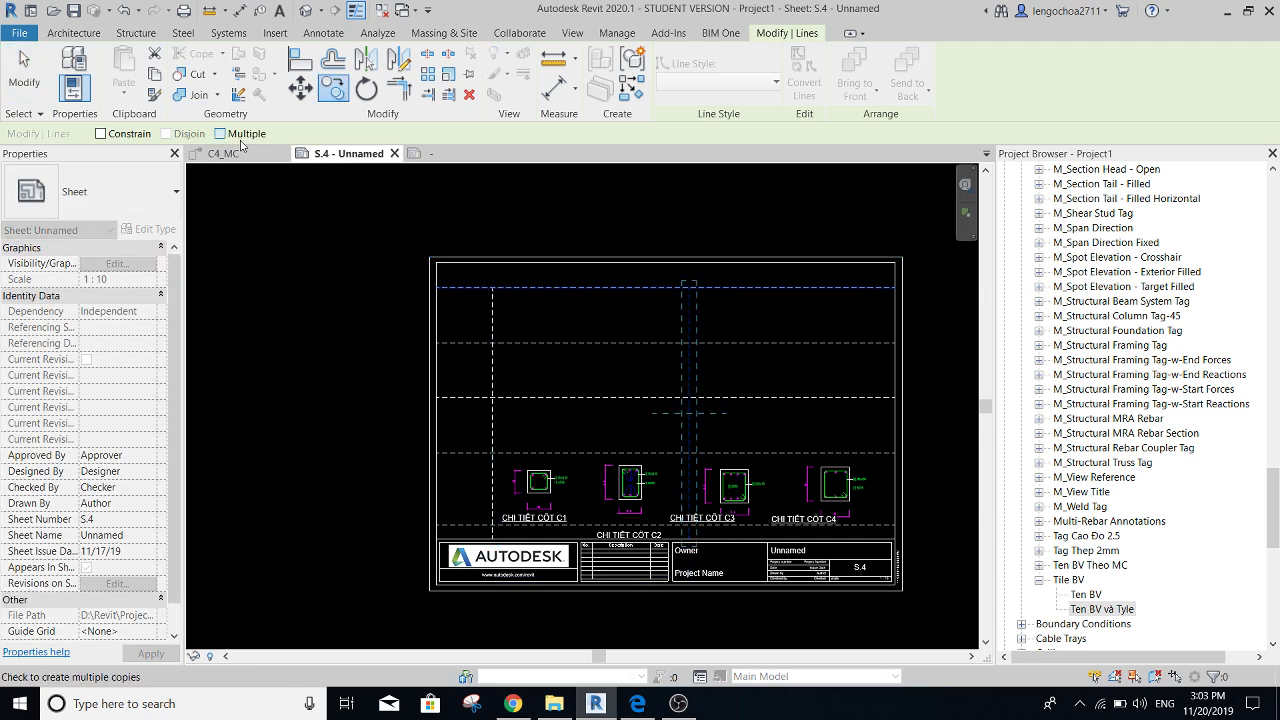
left_click(690, 287)
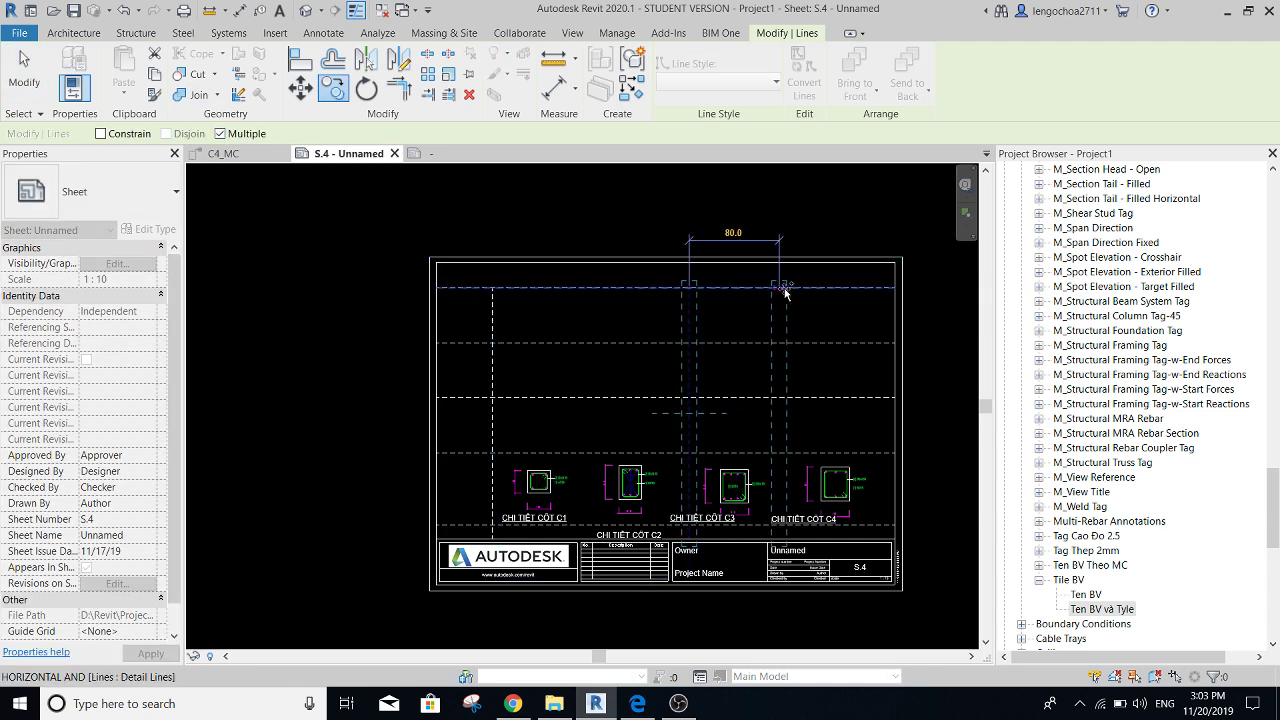
left_click(585, 292)
key("Escape")
key("Escape")
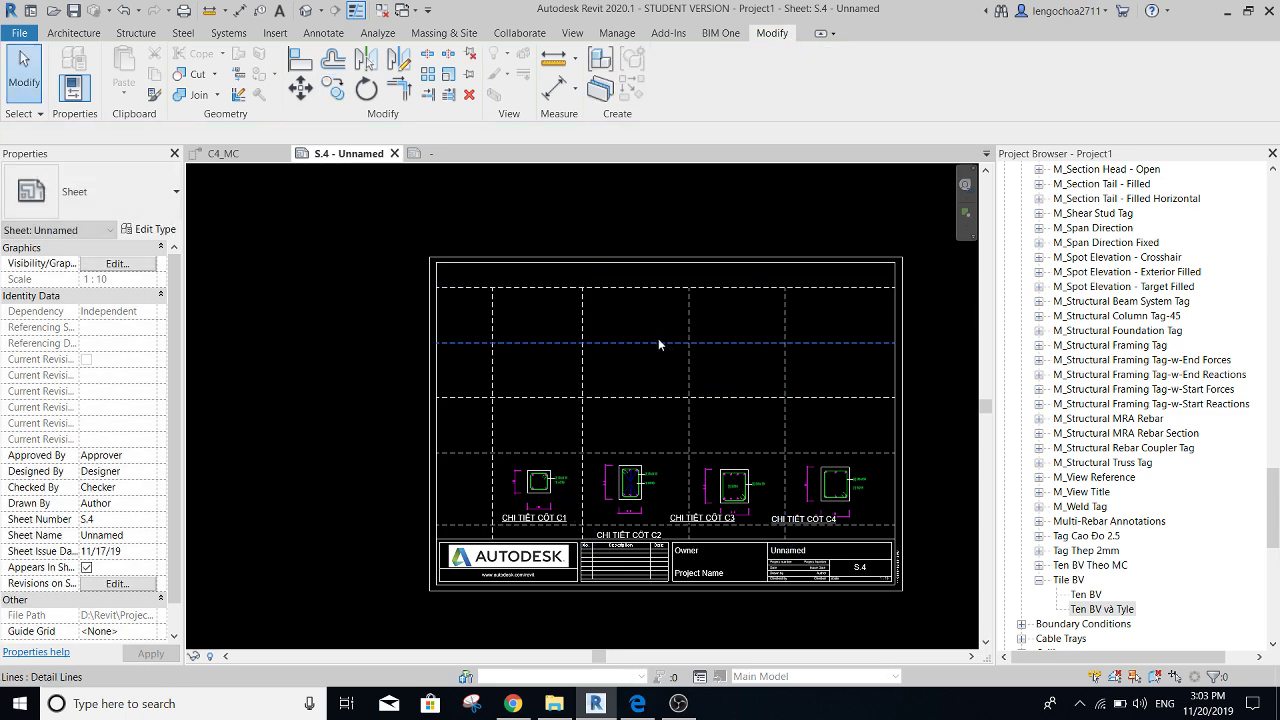
left_click(650, 343)
key("Escape")
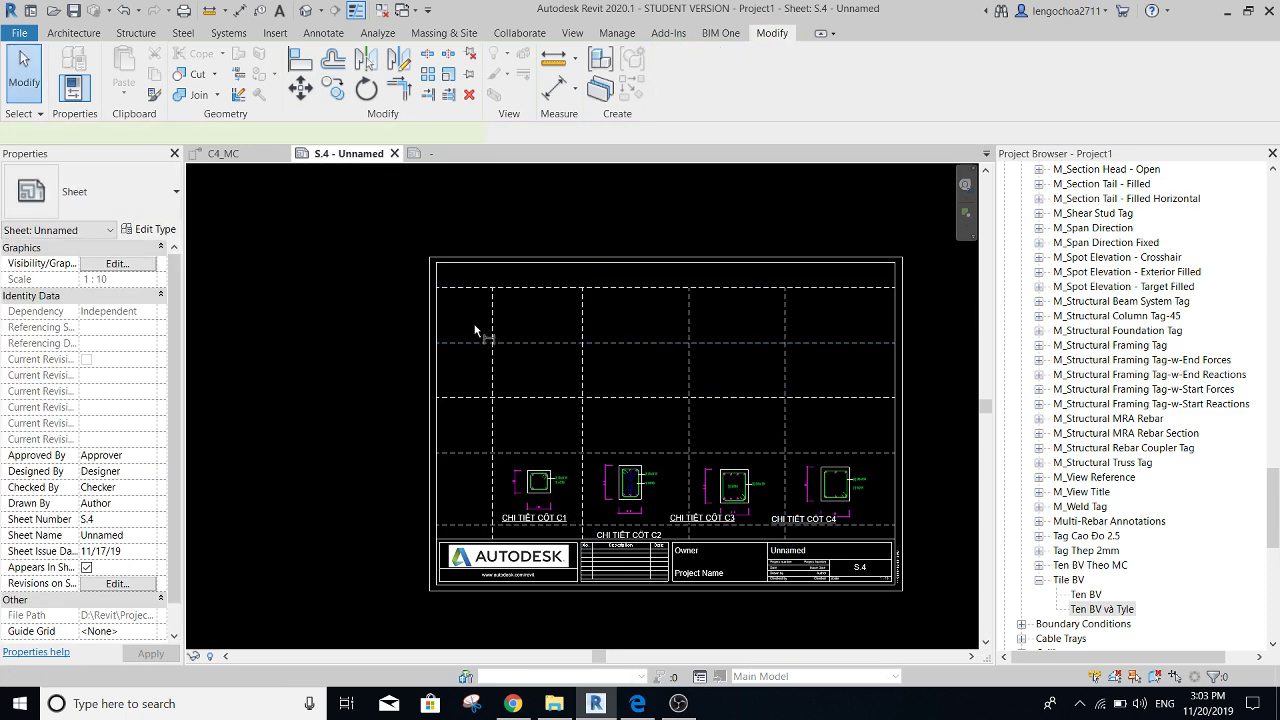
- Place an aligned dimension across the vertical grid lines above the sheet and set it to EQ
key("d")
key("i")
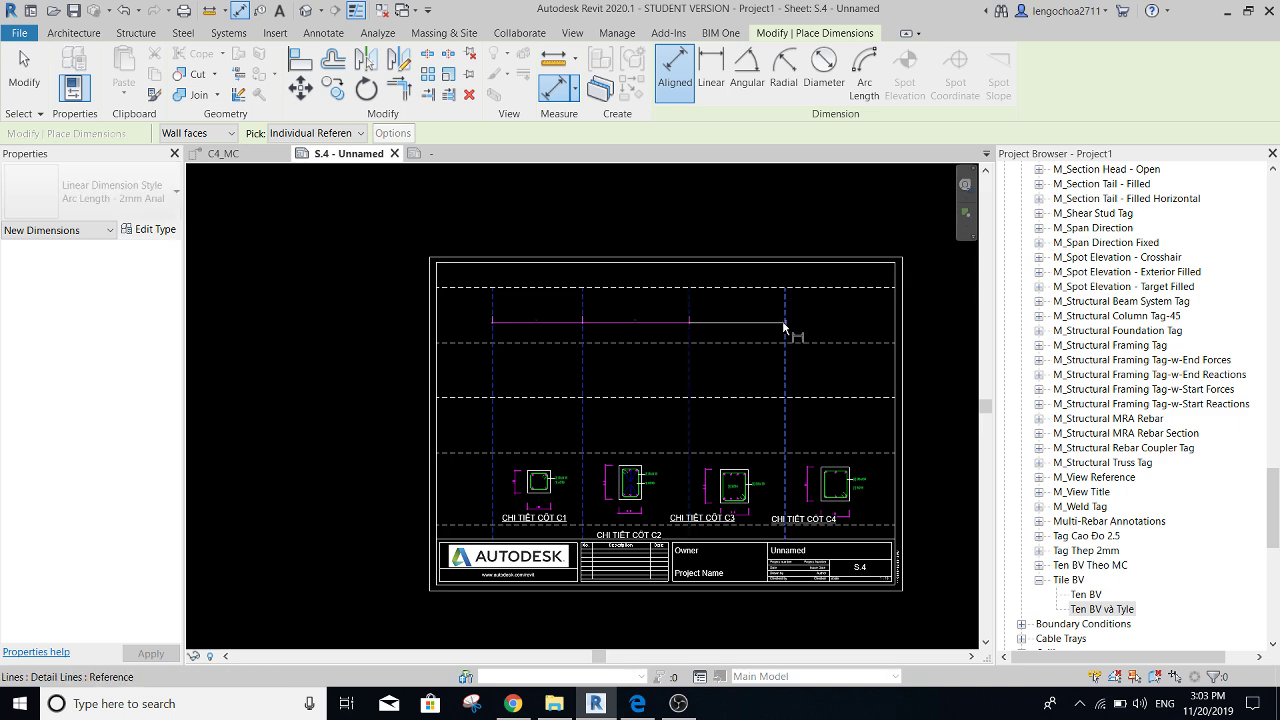
left_click(785, 326)
left_click(895, 315)
left_click(758, 232)
key("Escape")
key("Escape")
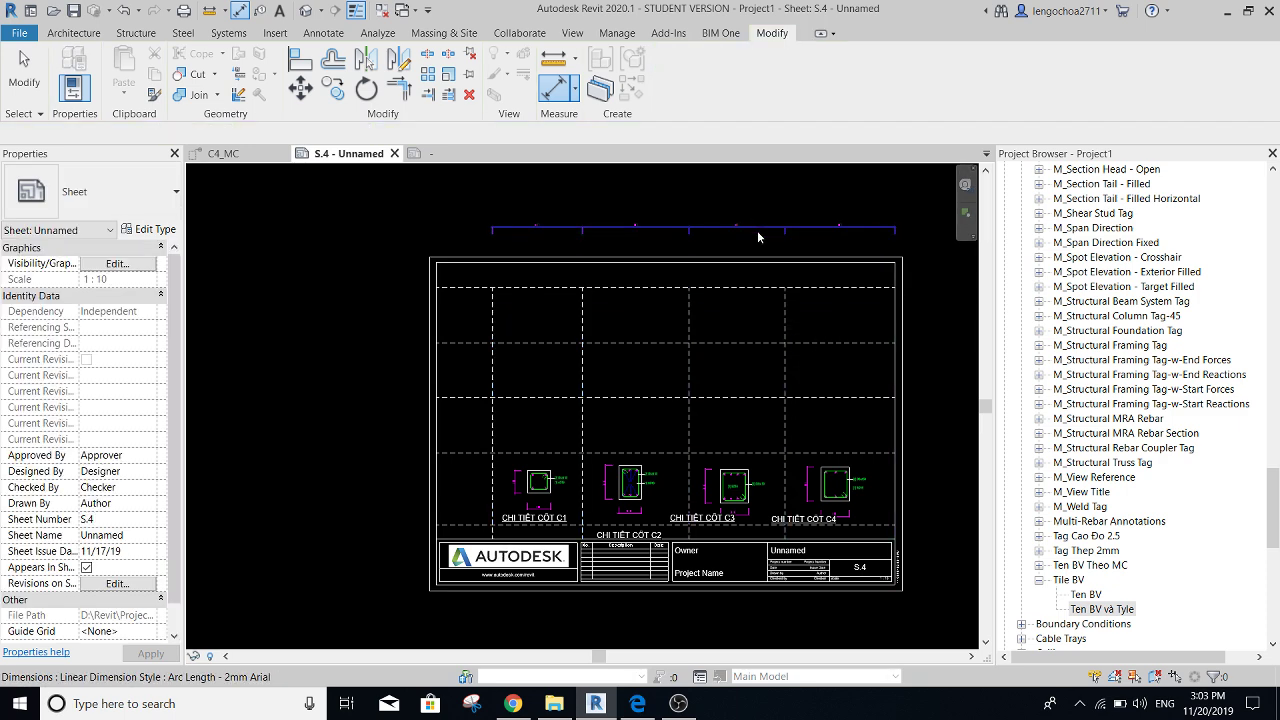
left_click(758, 236)
left_click(656, 364)
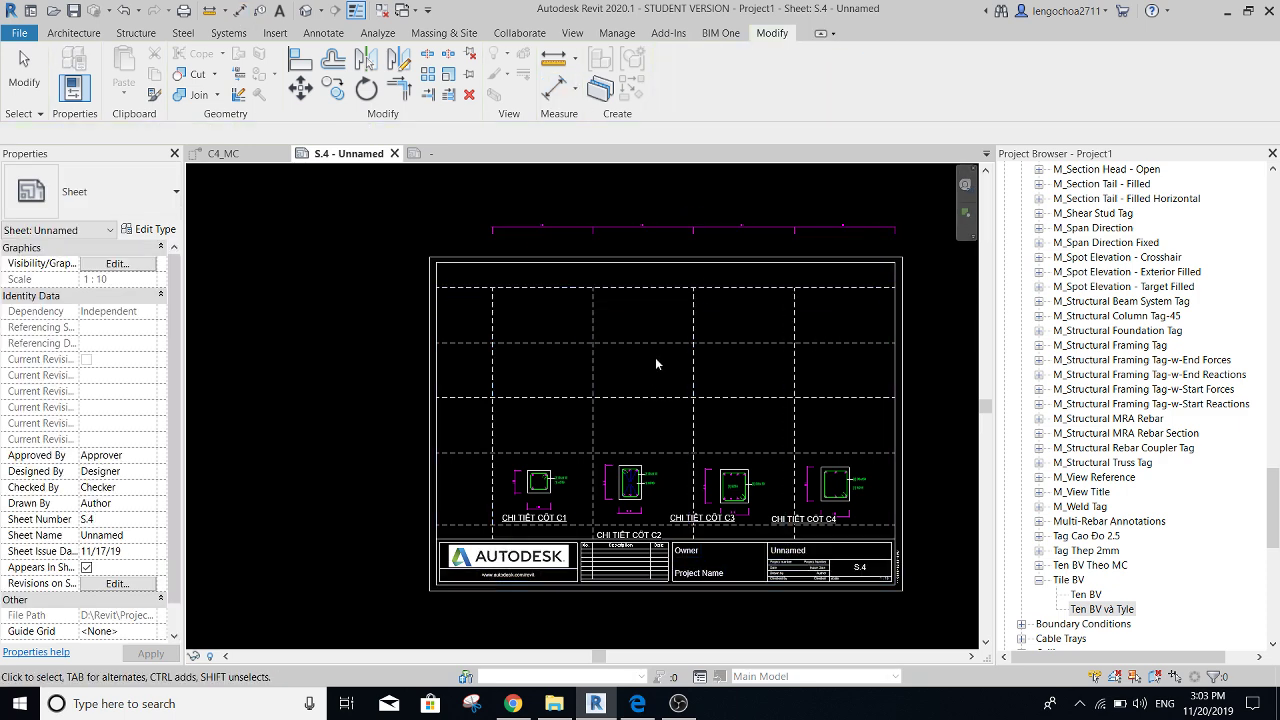
scroll(537, 471, "up", 2)
scroll(500, 437, "down", 3)
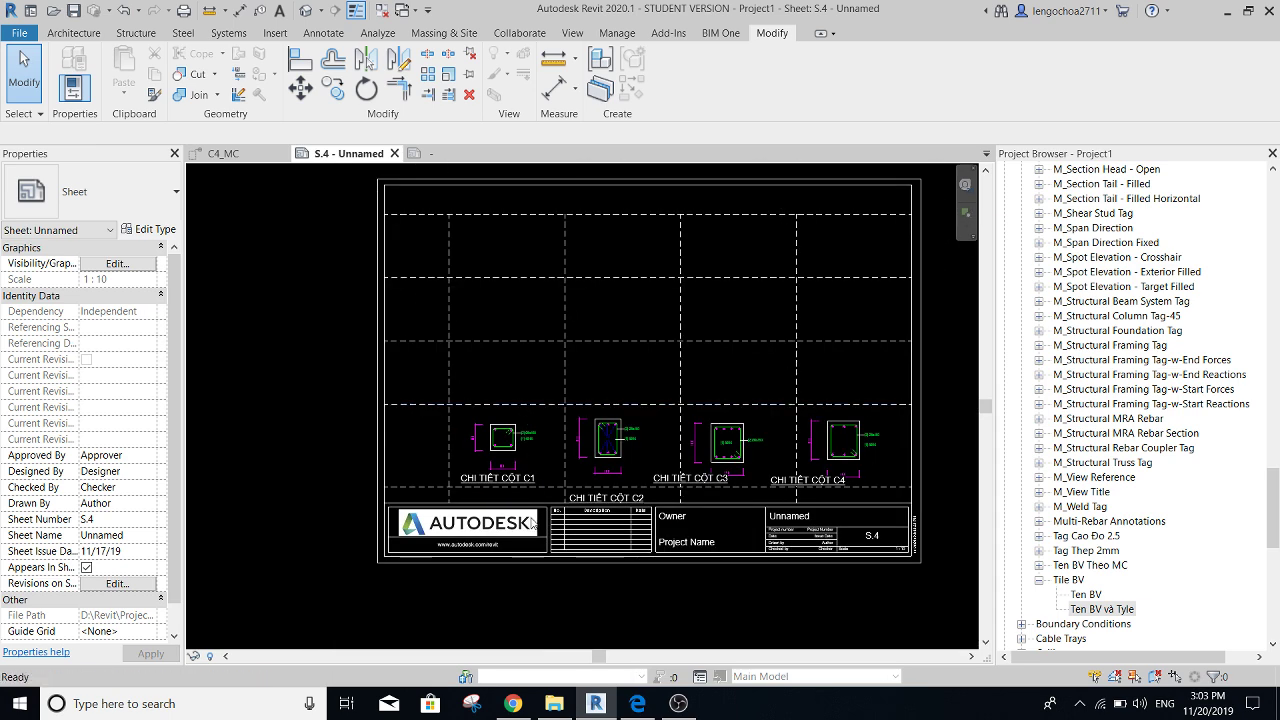
scroll(514, 403, "up", 5)
scroll(494, 471, "up", 1)
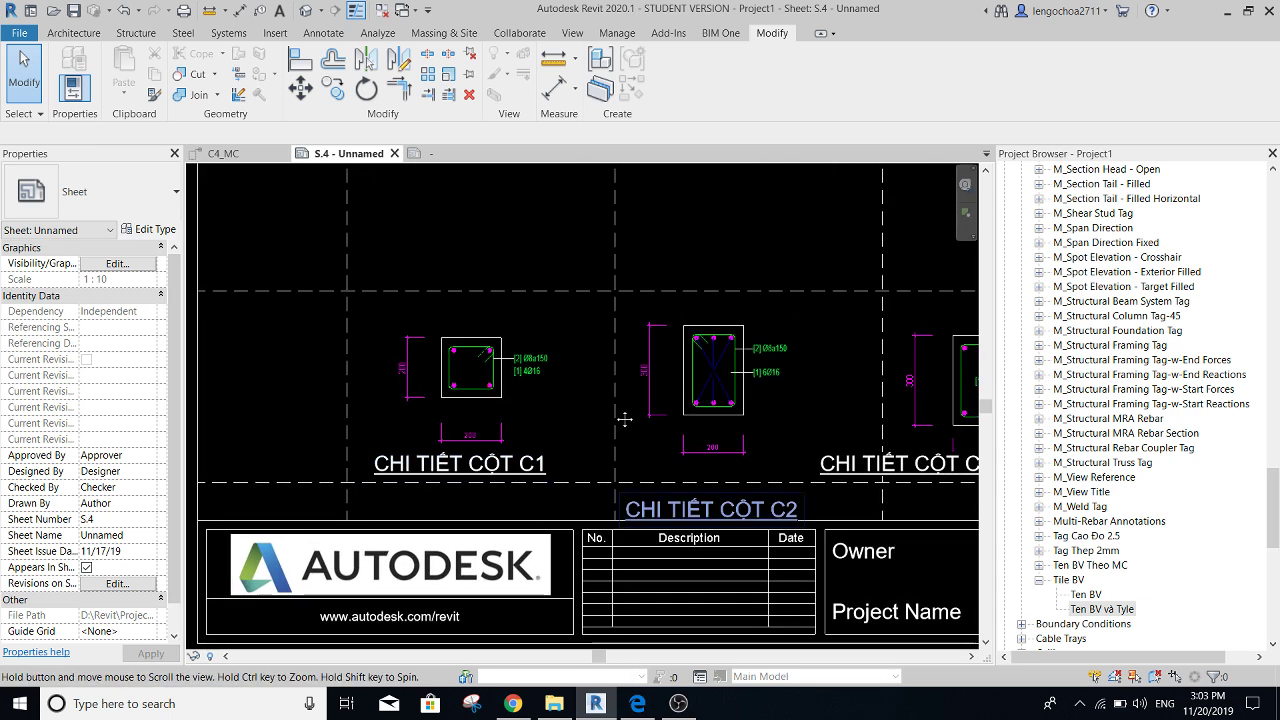
- Shift the C2 viewport right, nudge C1 left, and lower the C1 title
scroll(690, 508, "up", 1)
left_click(685, 339)
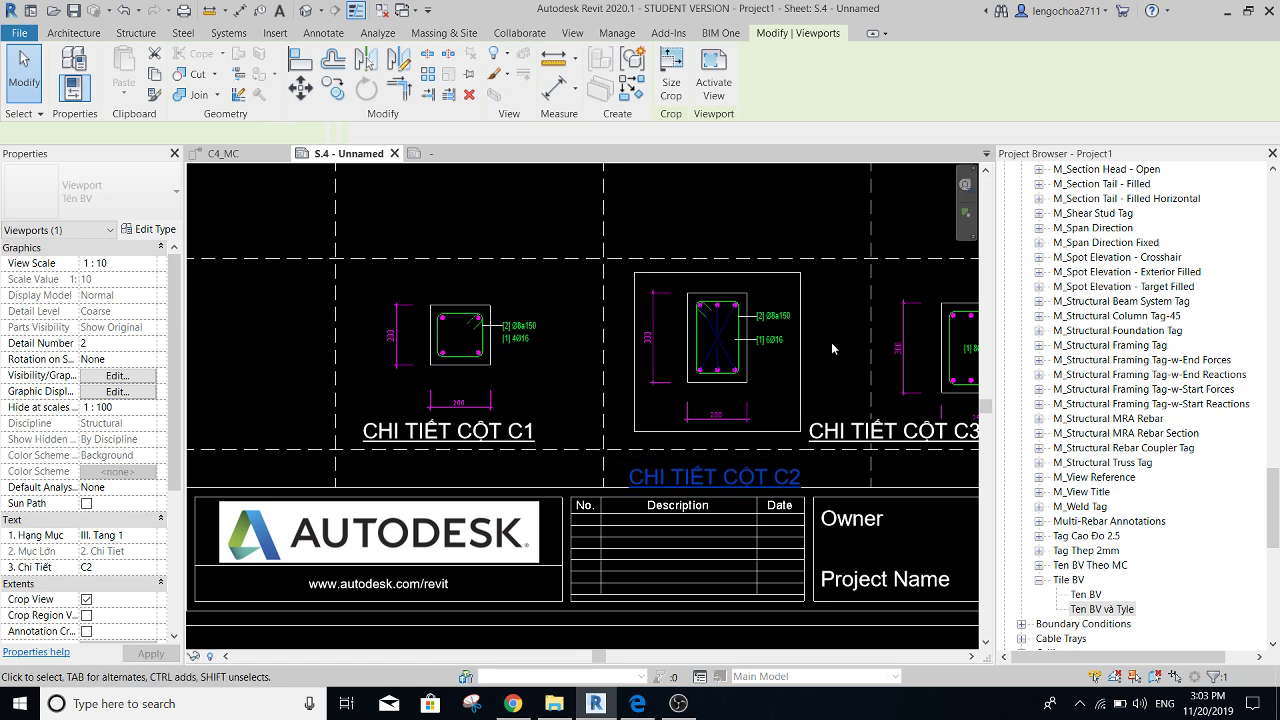
left_click_drag(685, 339, 722, 339)
left_click(469, 233)
middle_click_drag(469, 233, 517, 207)
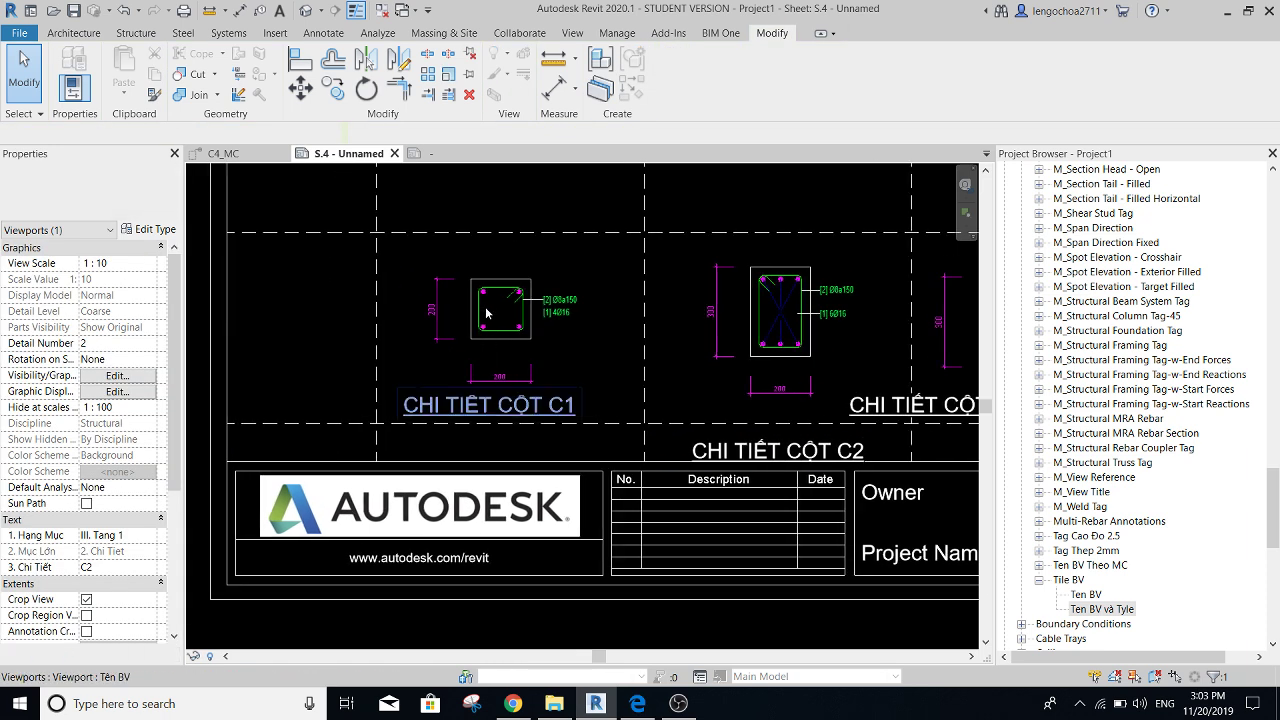
left_click_drag(586, 365, 582, 365)
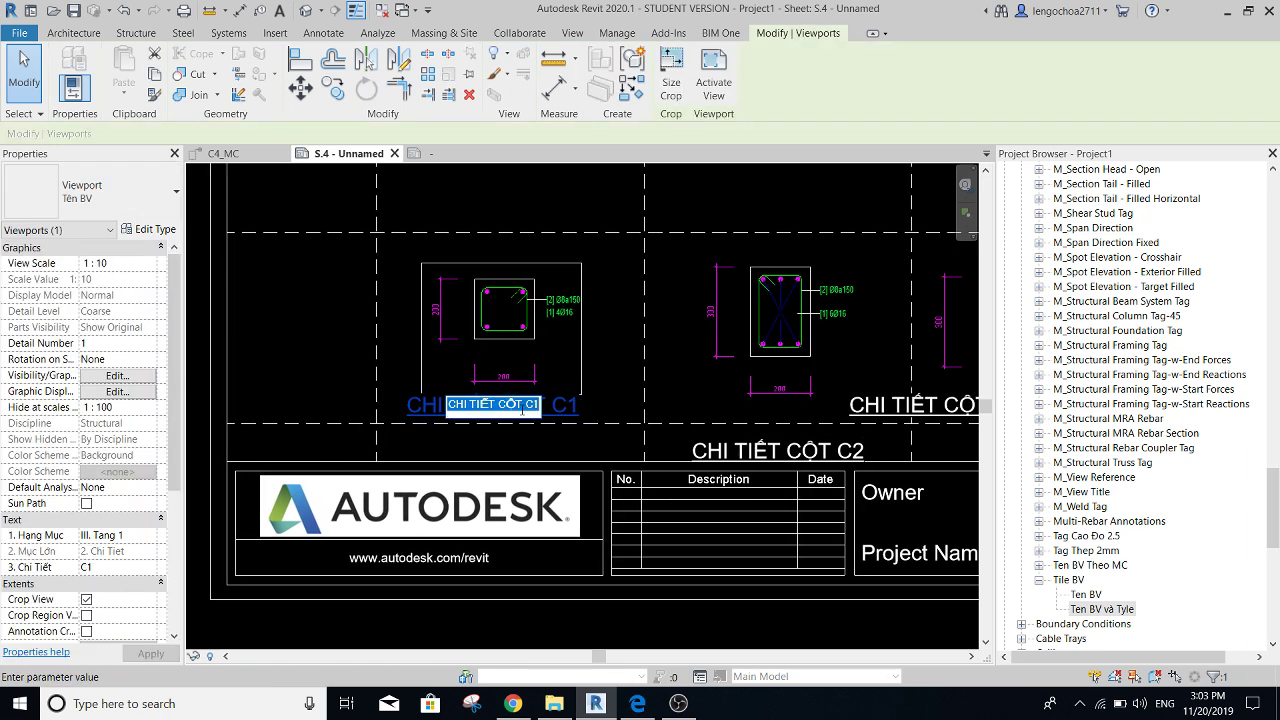
left_click_drag(543, 408, 553, 444)
left_click(598, 352)
scroll(534, 371, "down", 2)
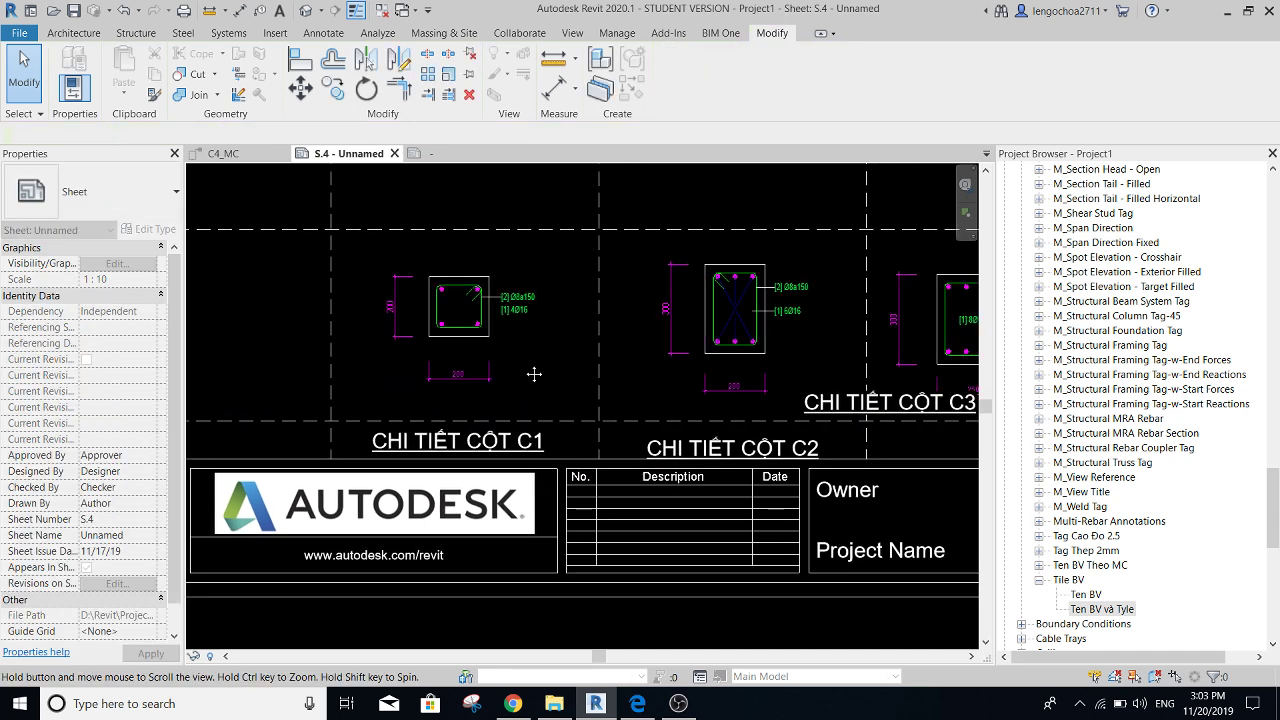
scroll(534, 371, "down", 2)
scroll(656, 413, "up", 3)
- Drag the C3 viewport title down level with the C2 title
left_click(608, 425)
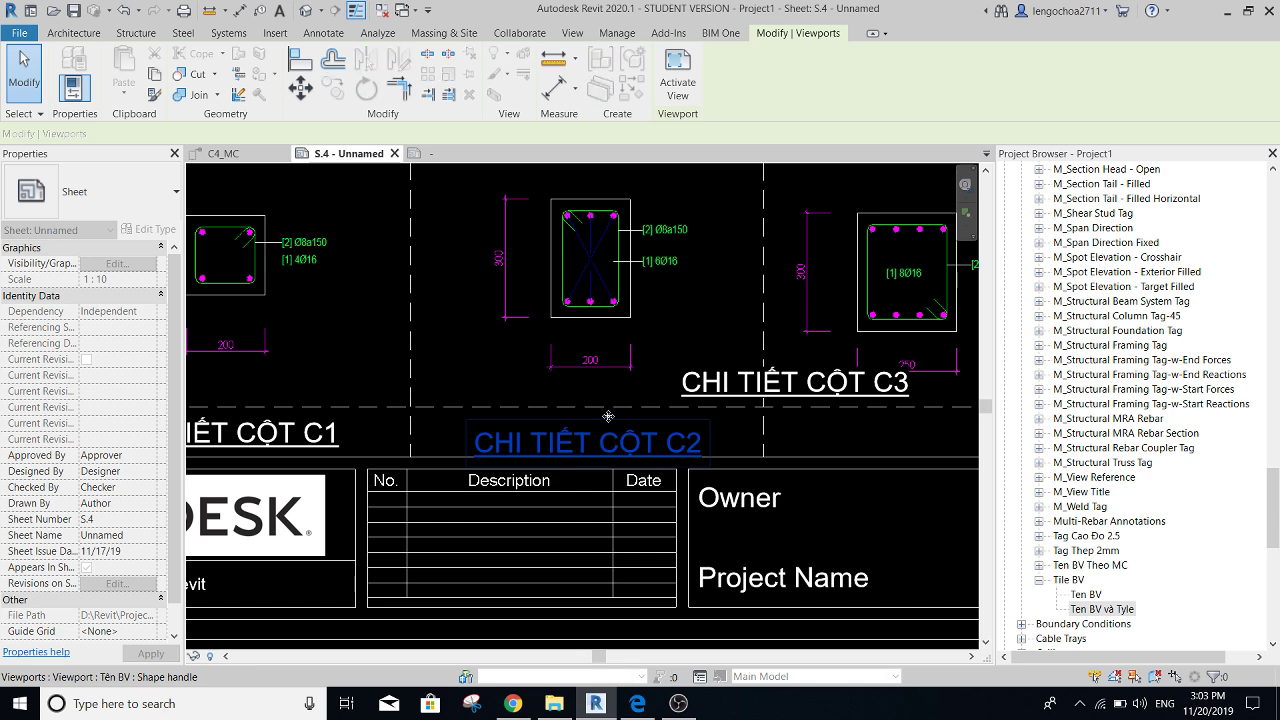
scroll(712, 431, "down", 2)
middle_click_drag(703, 249, 640, 320)
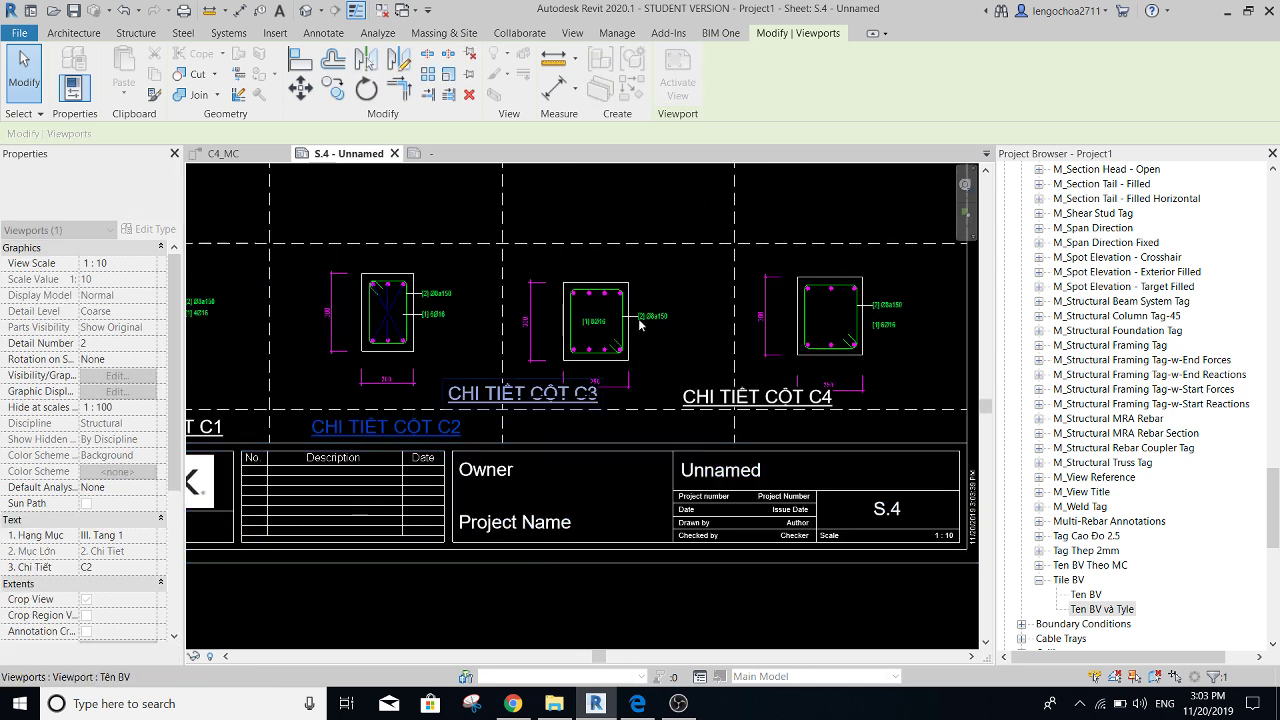
left_click(600, 325)
mouse_move(579, 332)
left_mouse_down()
mouse_move(613, 323)
mouse_move(622, 343)
left_mouse_up()
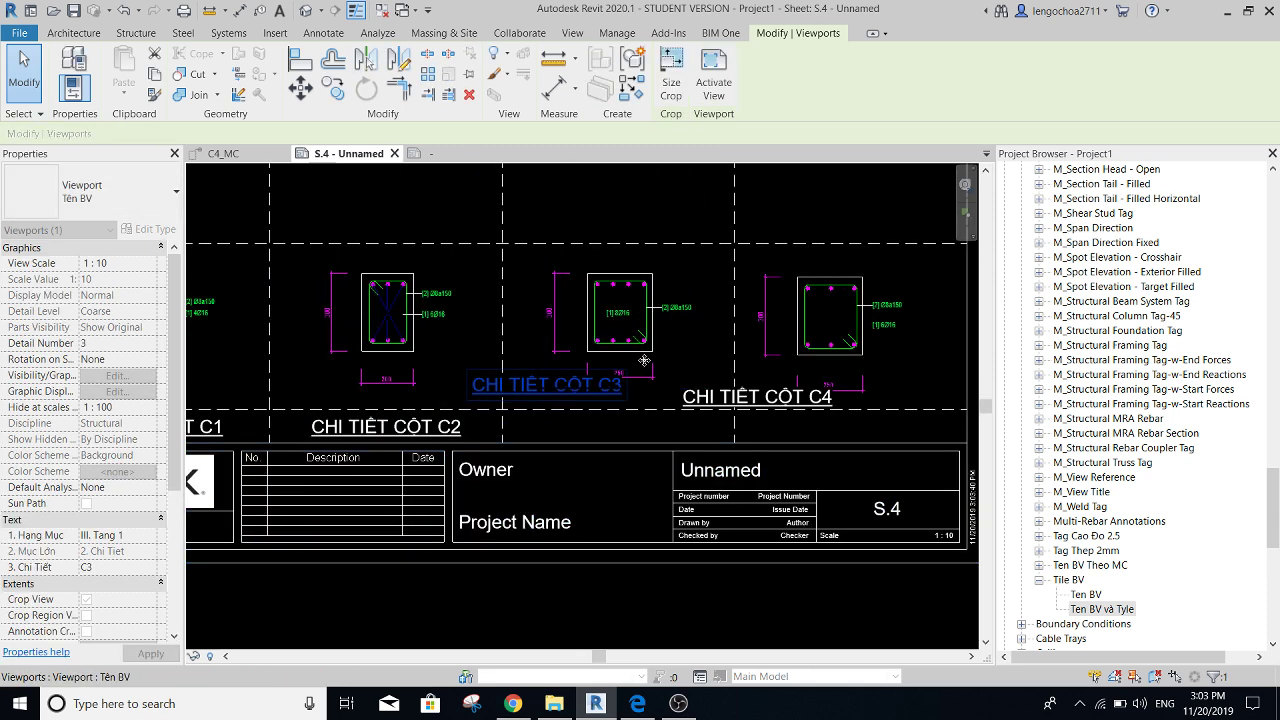
left_click(552, 396)
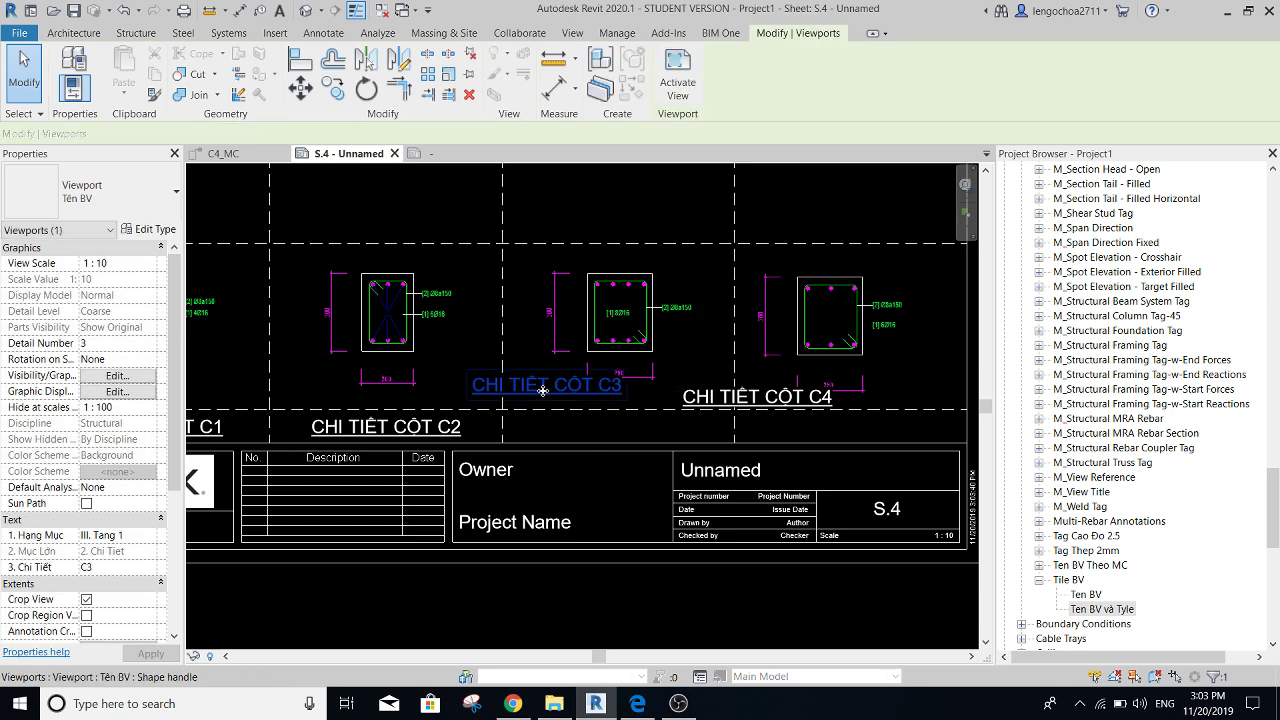
left_click_drag(552, 396, 619, 439)
- Move the C4 title down in line with the other titles
middle_click_drag(909, 491, 737, 482)
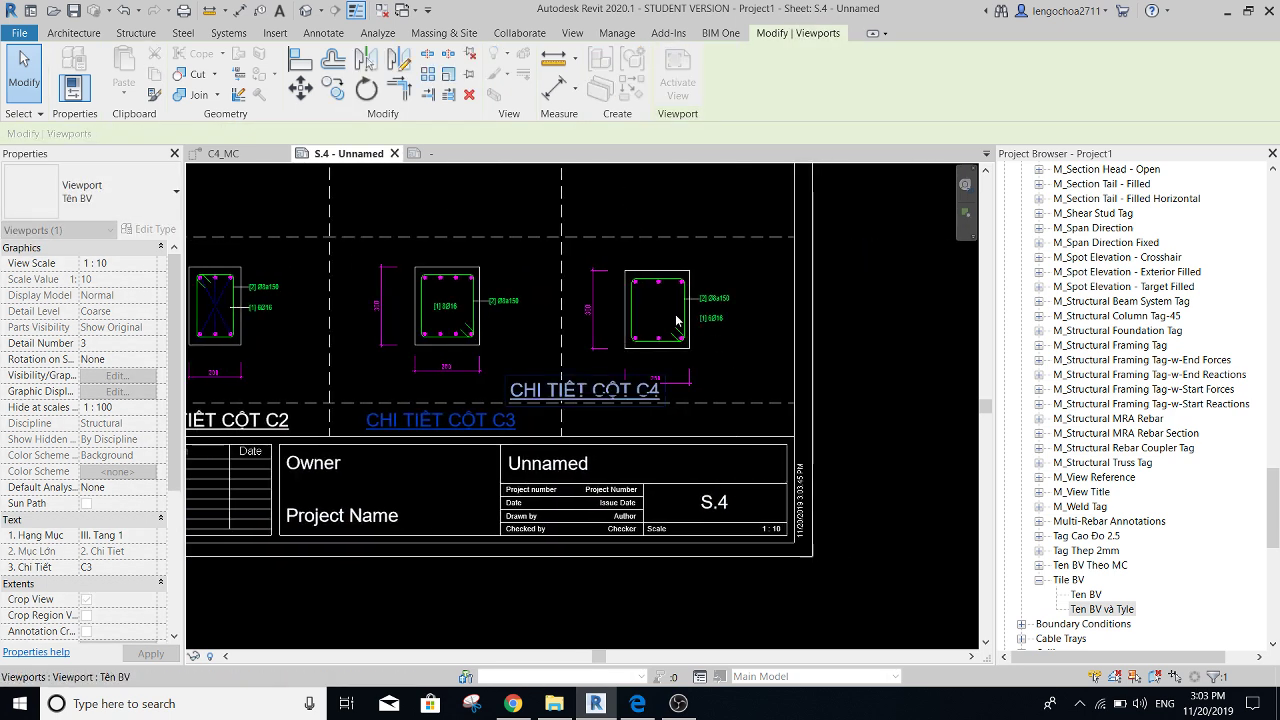
left_click(690, 323)
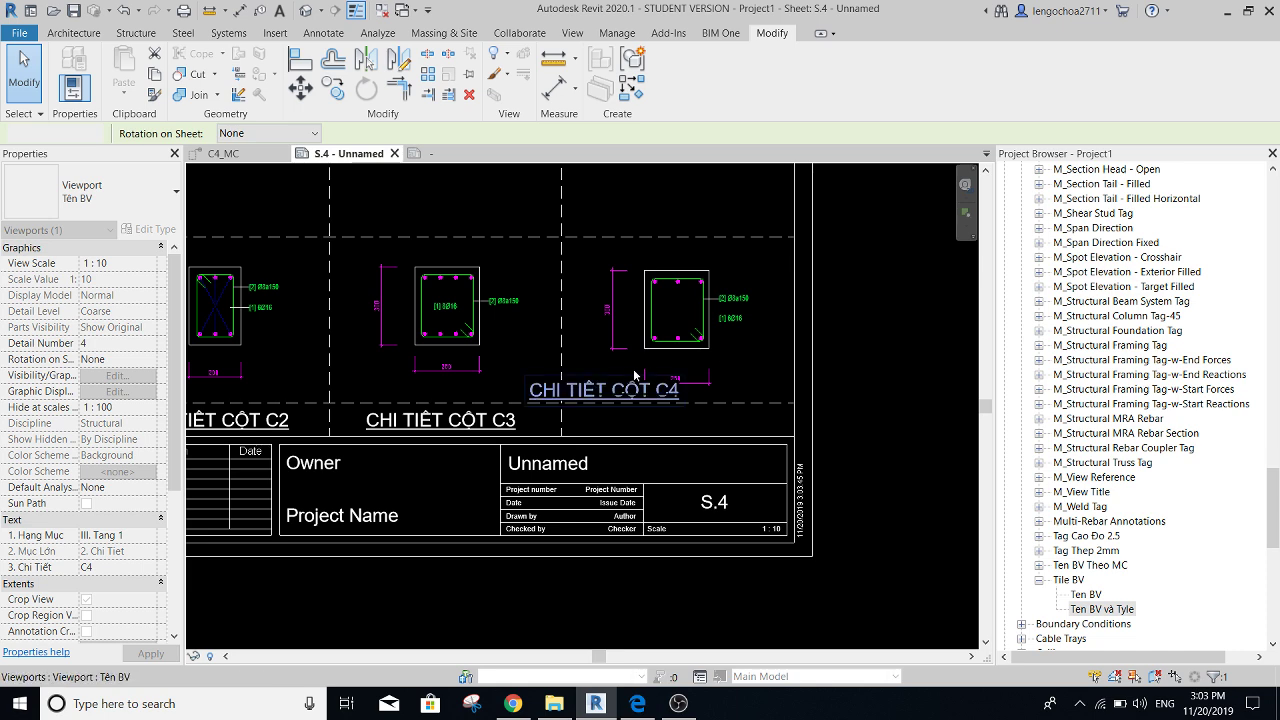
scroll(633, 368, "up", 1)
left_click_drag(597, 393, 670, 428)
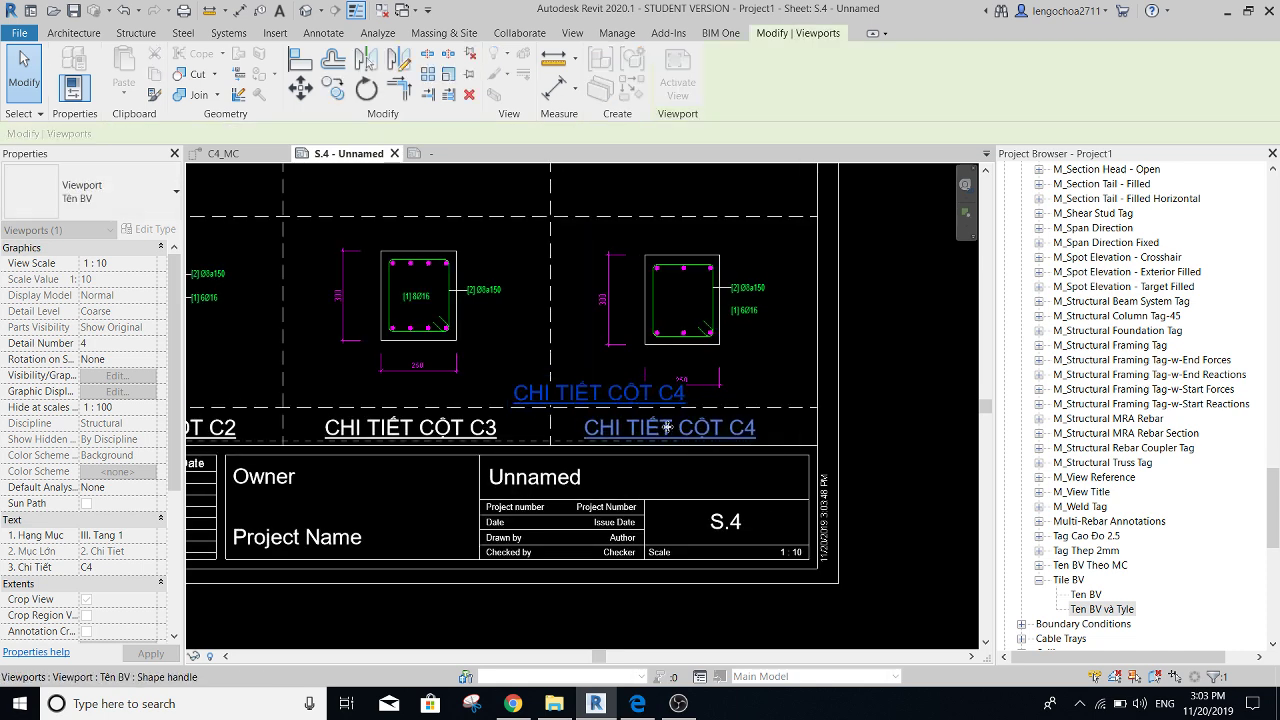
scroll(895, 374, "down", 3)
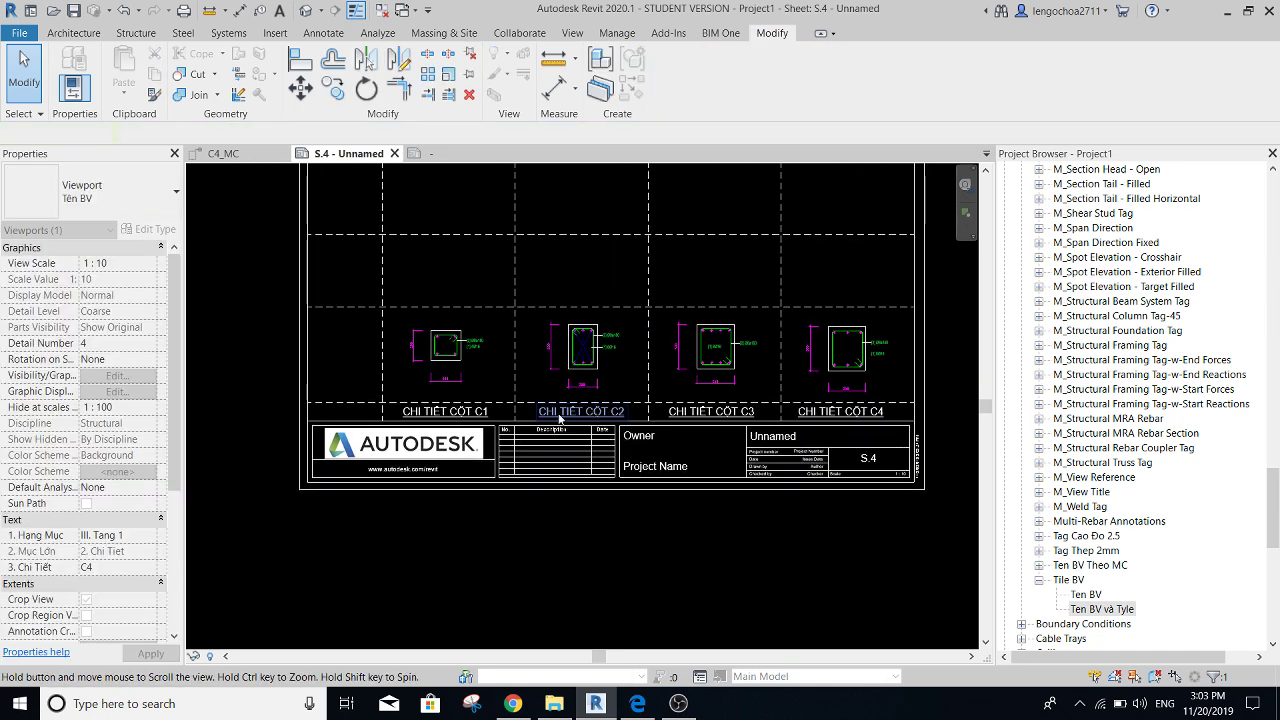
mouse_move(528, 391)
middle_mouse_down()
mouse_move(486, 463)
mouse_move(418, 501)
middle_mouse_up()
key("Escape")
- Draw a vertical detail line from top to bottom along the grid's right edge
middle_click_drag(842, 386, 653, 403)
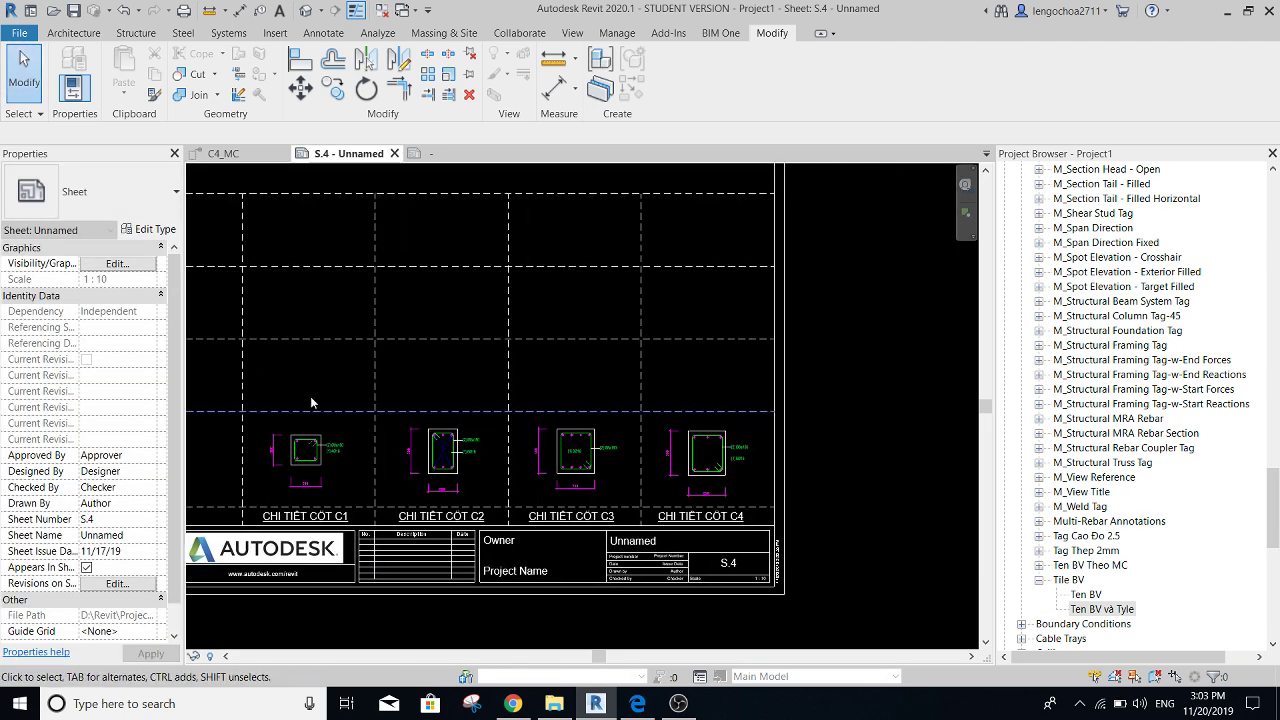
key("d")
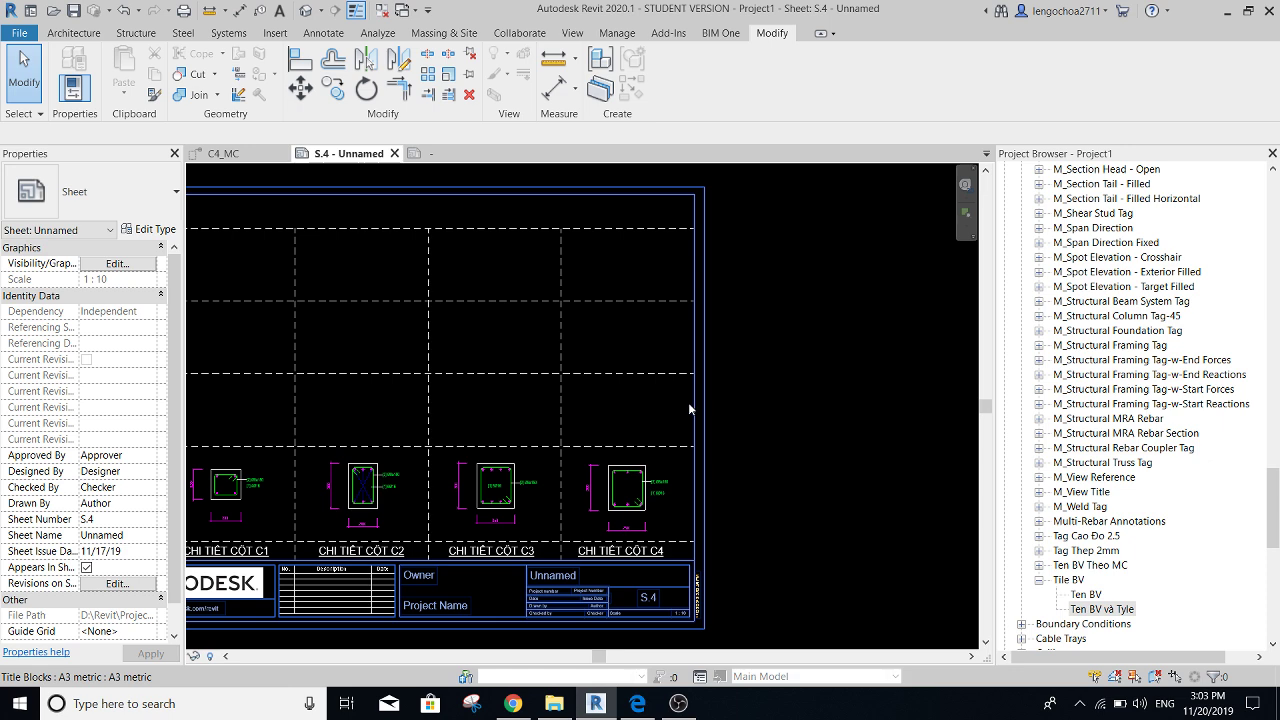
key("l")
left_click(692, 228)
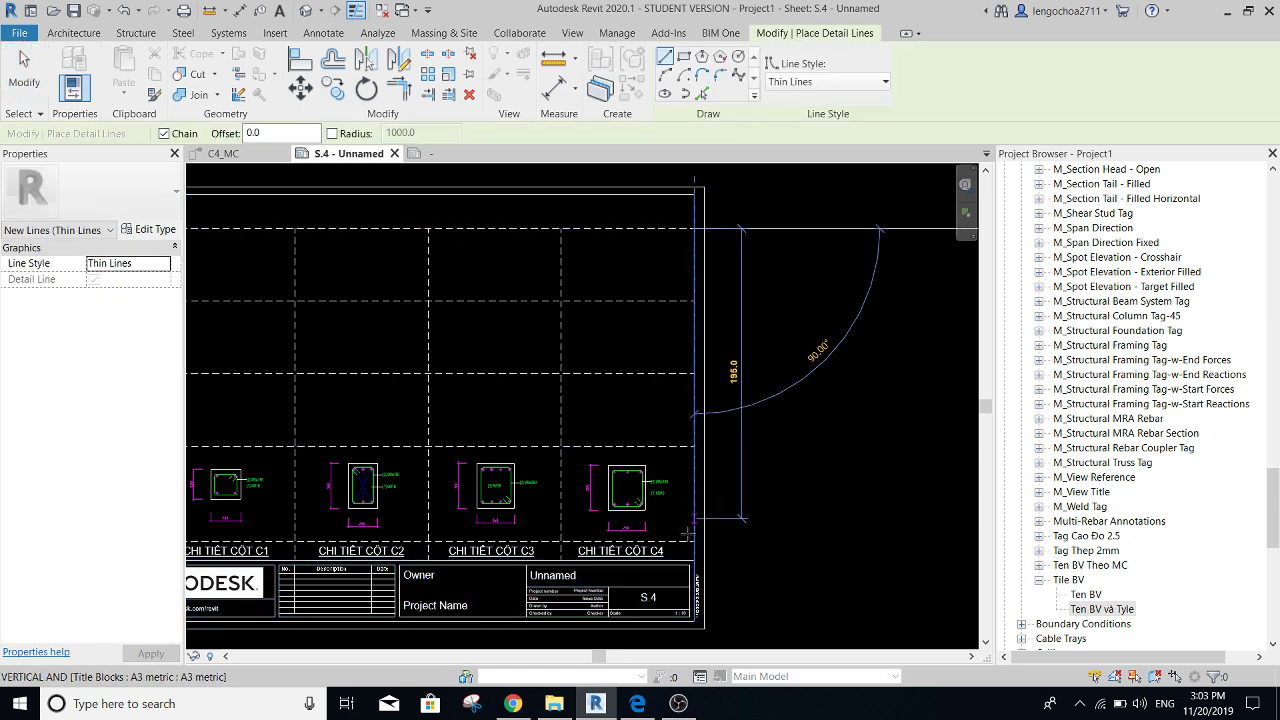
key("Escape")
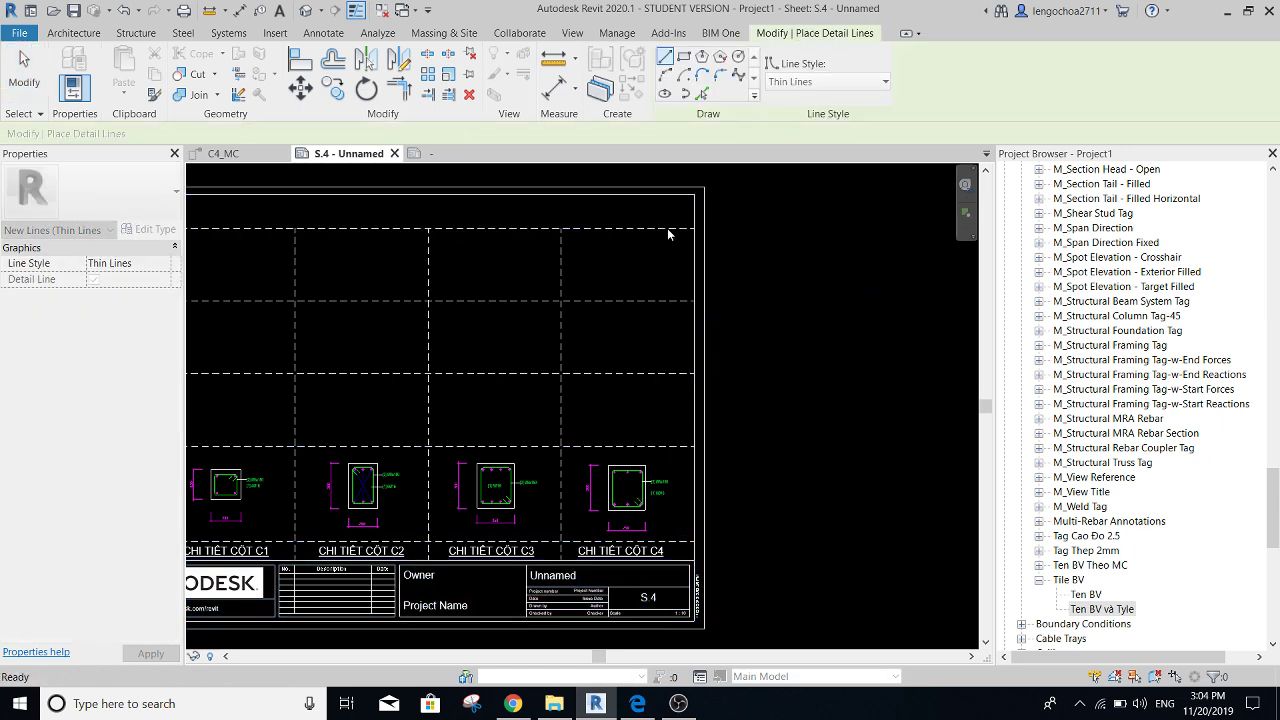
left_click(671, 229)
left_click(671, 540)
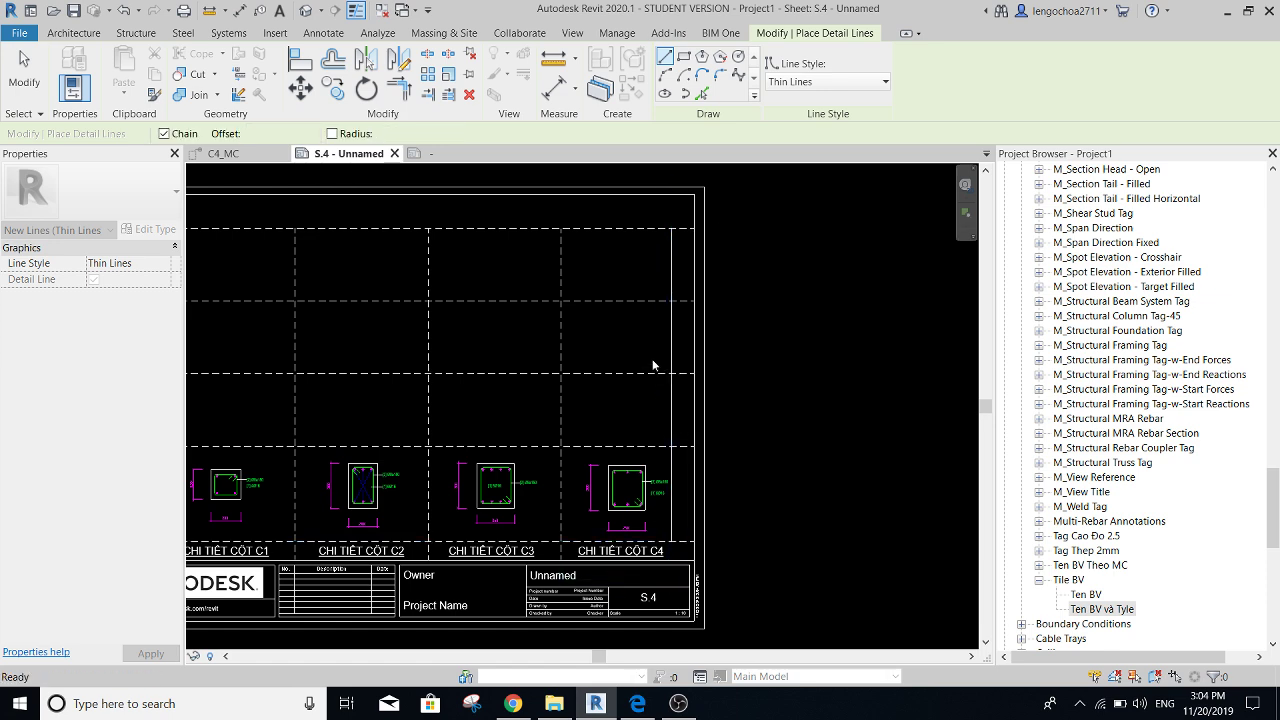
key("Escape")
key("Escape")
- Move the new vertical line into its final position with MV
left_click(680, 372)
scroll(680, 372, "up", 3)
scroll(680, 390, "up", 2)
key("m")
key("v")
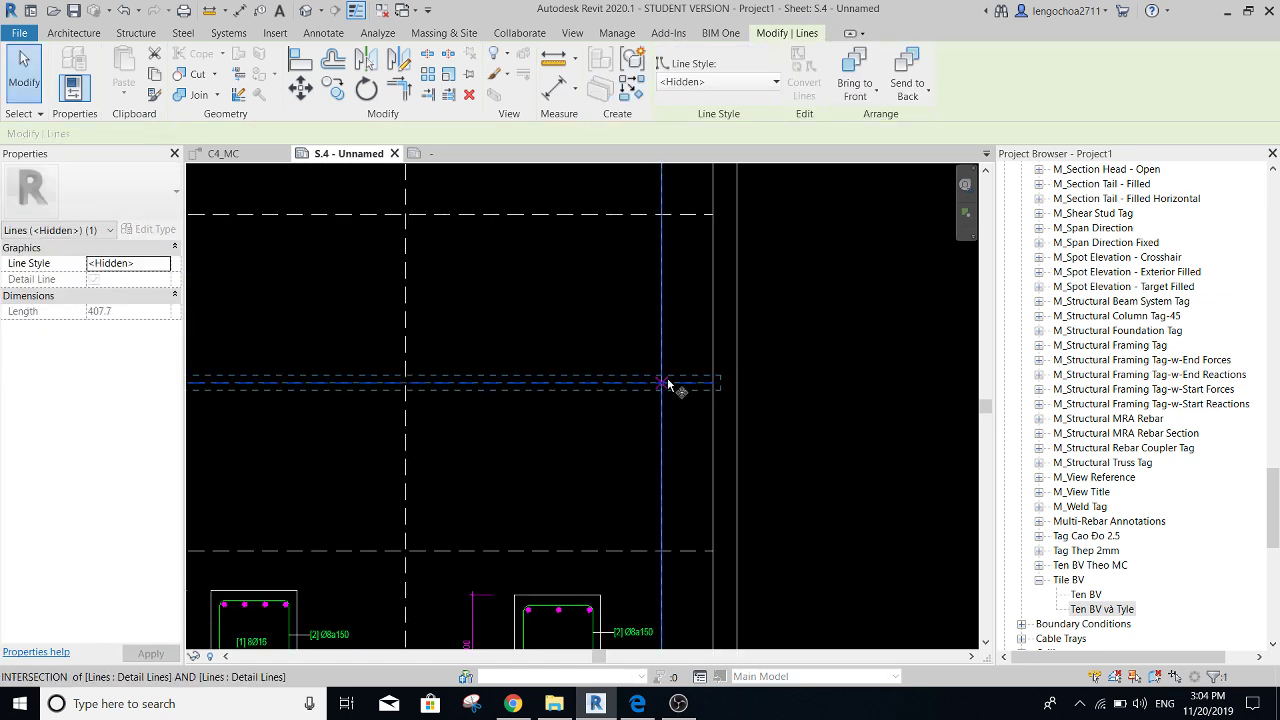
left_click(661, 387)
key("Escape")
- Draw another vertical detail line from near the details up to the top grid line
scroll(674, 408, "down", 3)
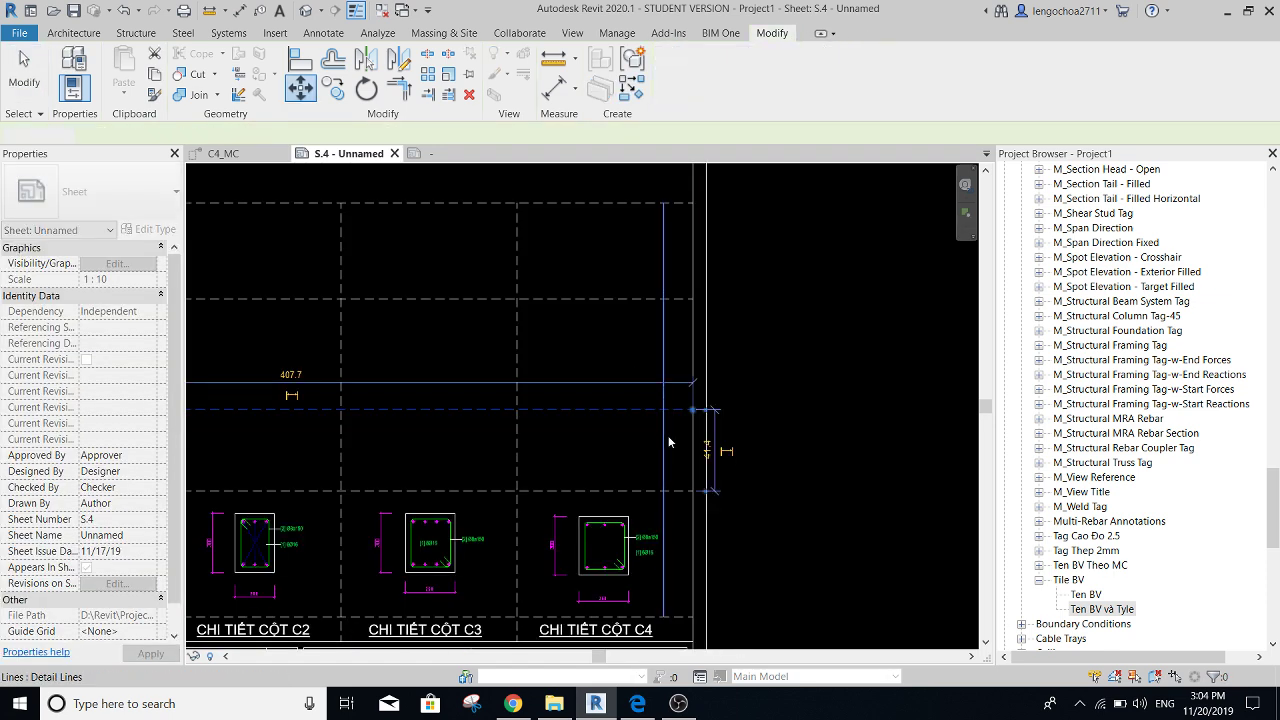
scroll(674, 408, "down", 1)
scroll(668, 418, "down", 1)
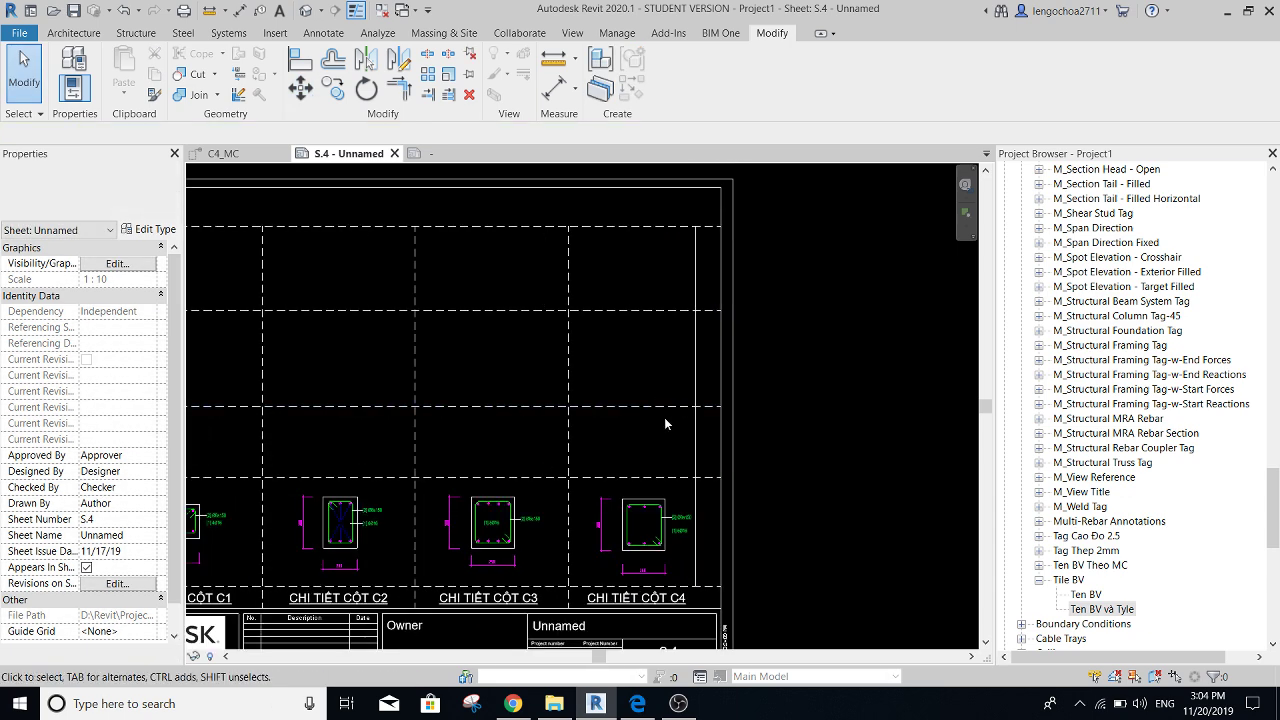
key("d")
key("l")
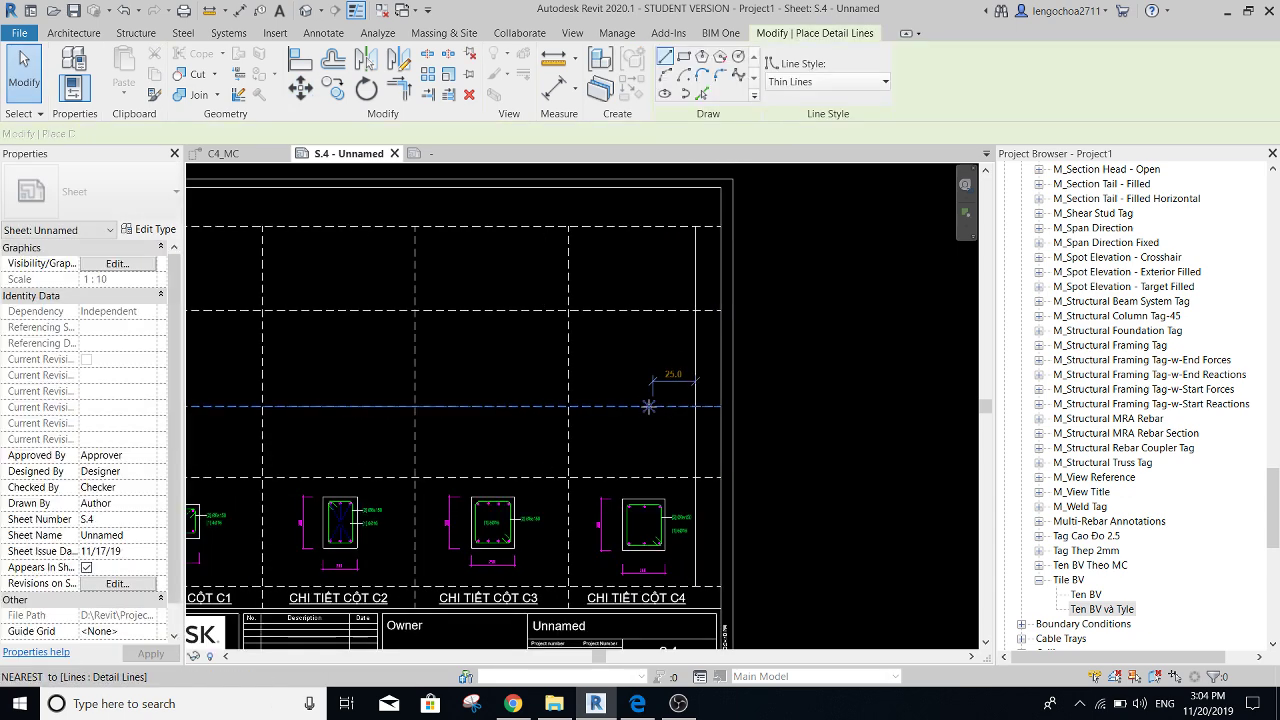
left_click(653, 406)
left_click(653, 227)
key("Escape")
key("Escape")
- Move a dashed horizontal grid line to a new height
scroll(638, 320, "up", 3)
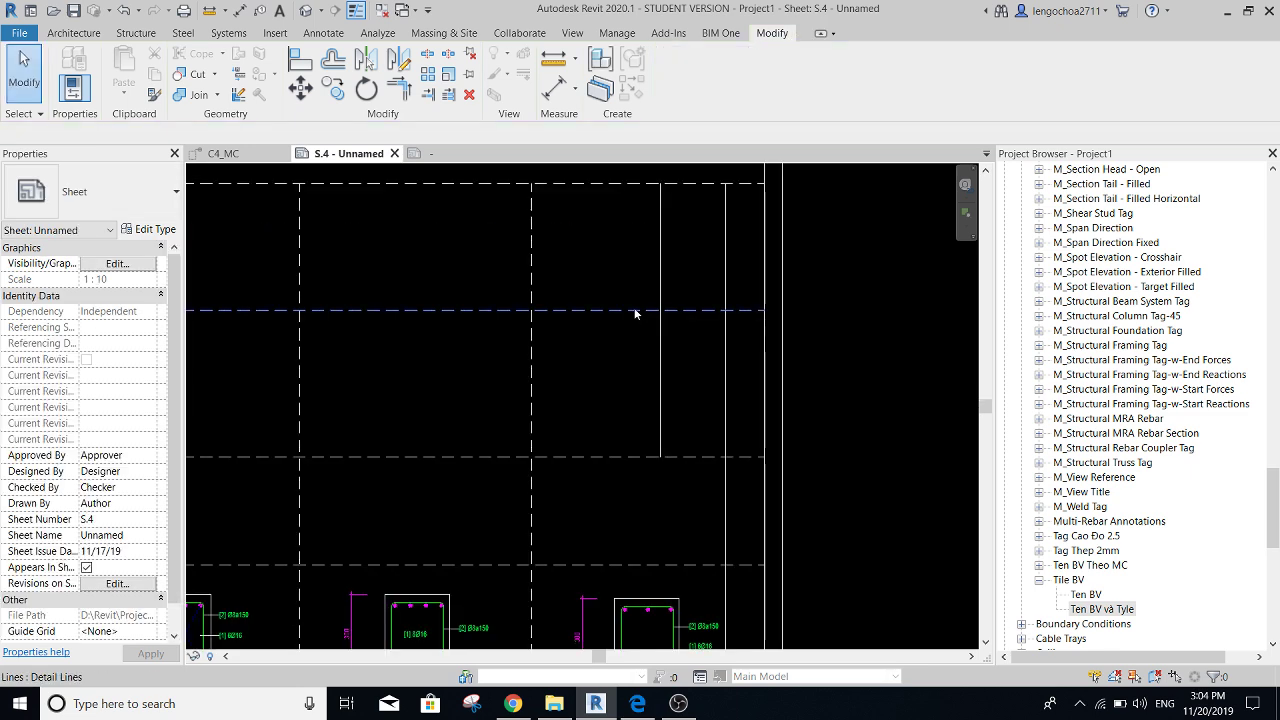
left_click(650, 309)
key("m")
key("v")
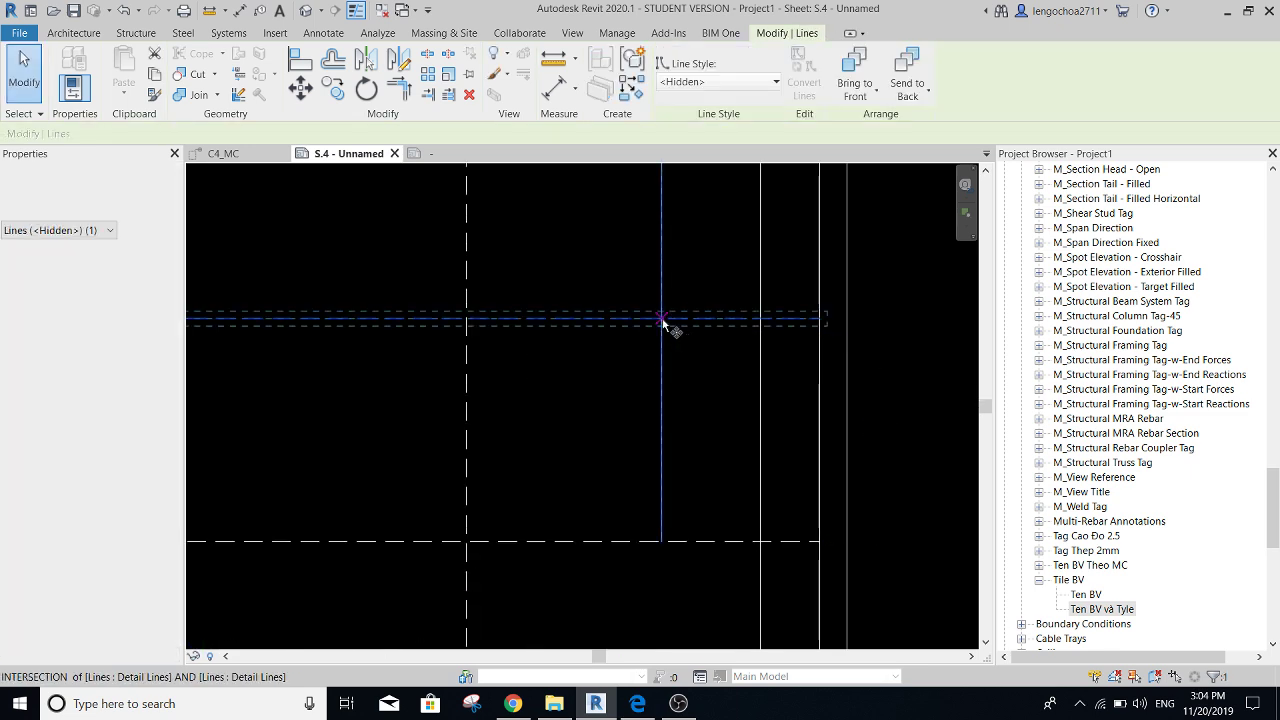
scroll(666, 330, "up", 2)
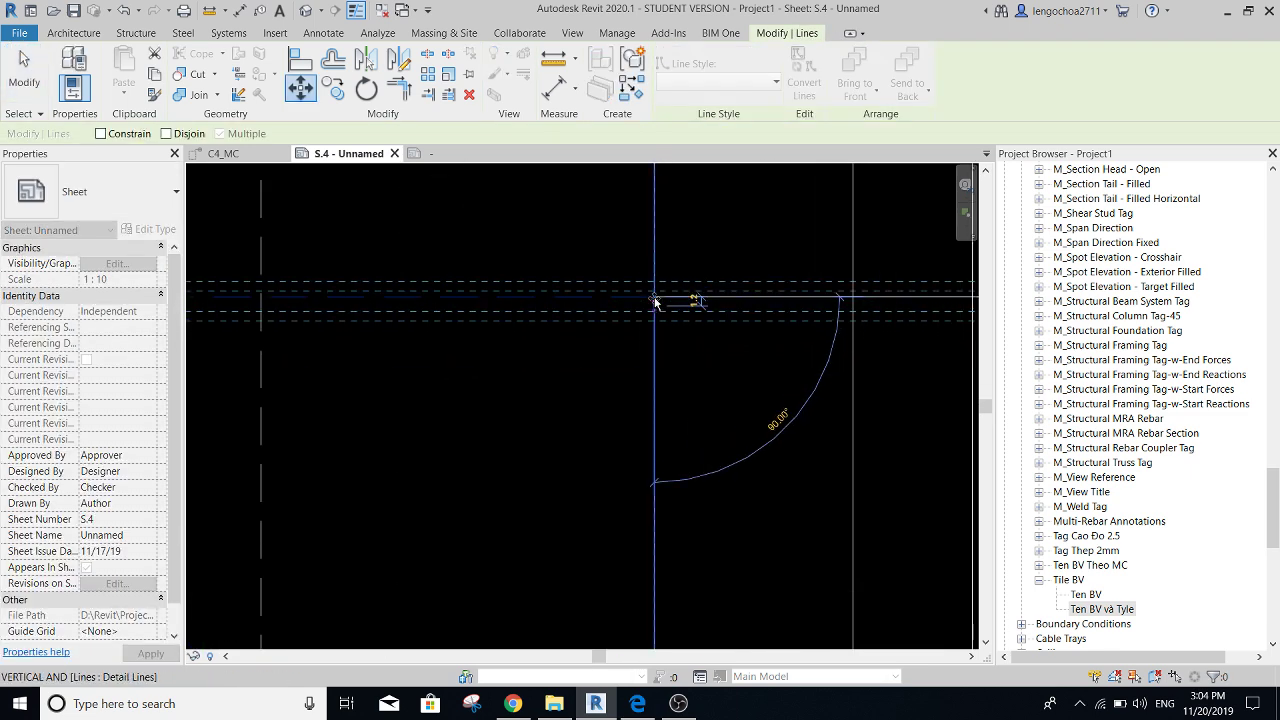
left_click(654, 330)
scroll(706, 332, "down", 3)
key("Escape")
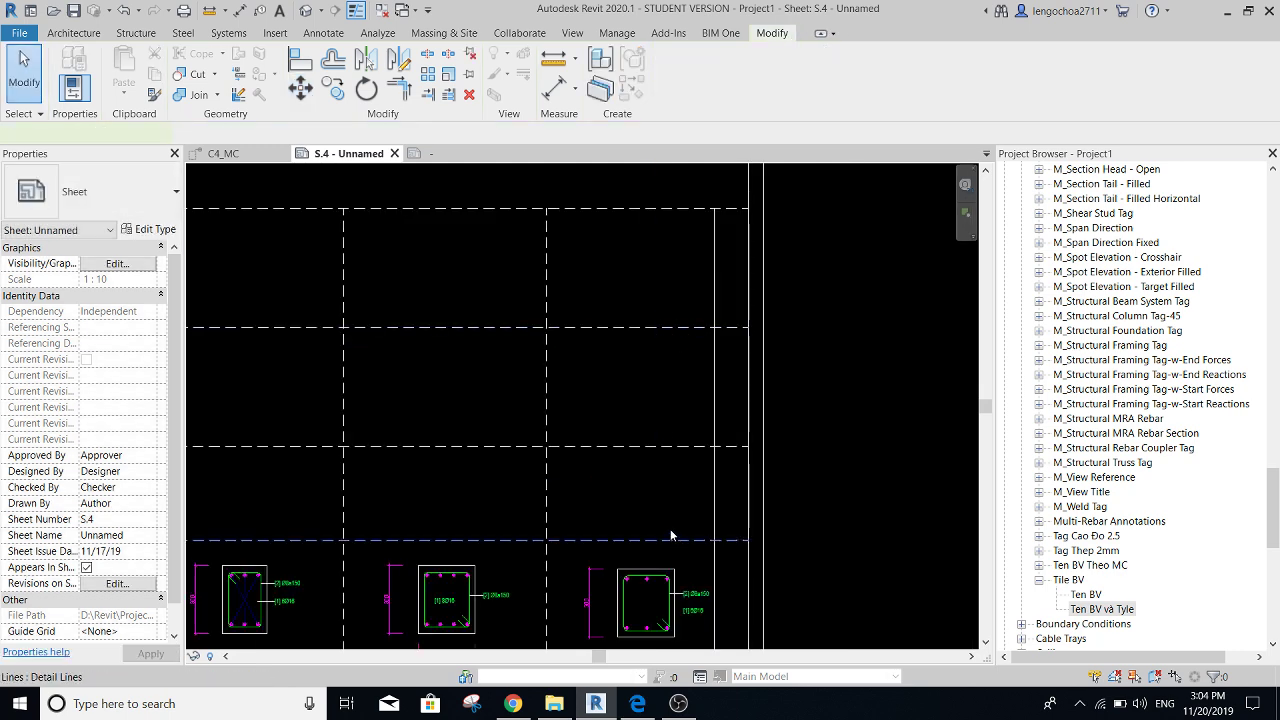
- Drag a dashed horizontal grid line down to just above the C1–C4 column details
middle_click_drag(668, 488, 660, 395)
scroll(660, 395, "down", 2)
middle_click_drag(651, 340, 657, 407)
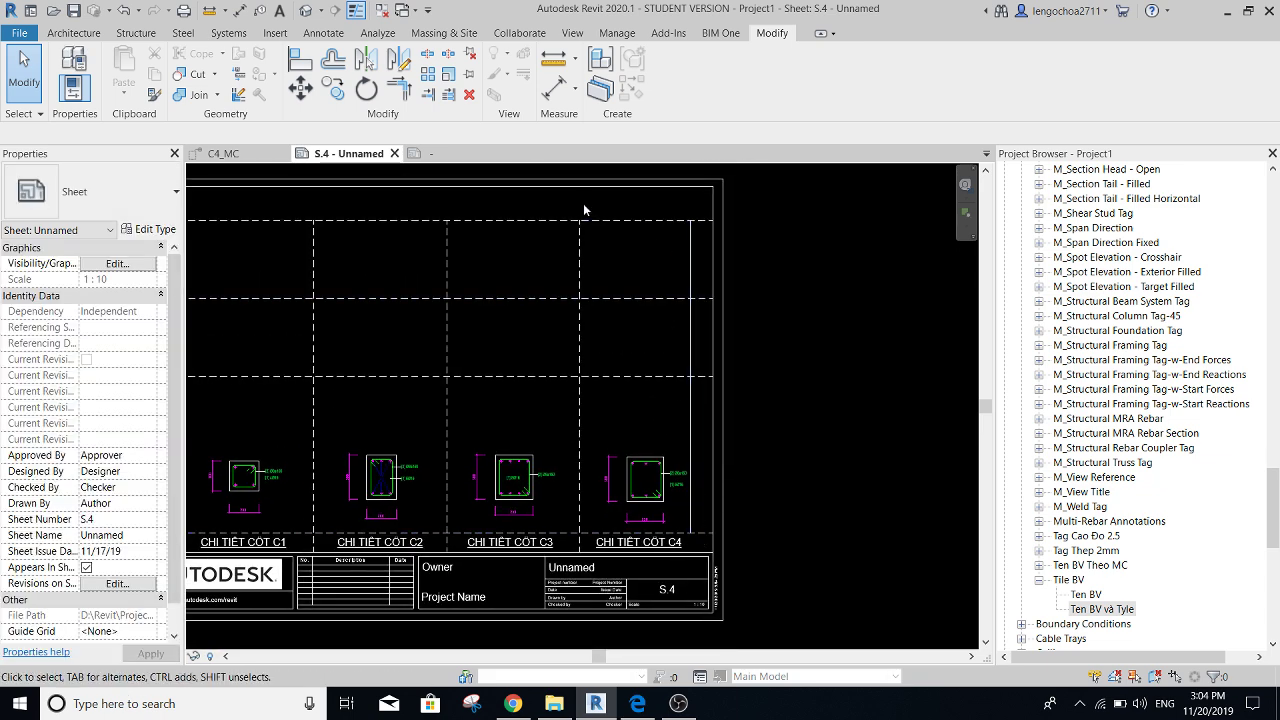
left_click(659, 298)
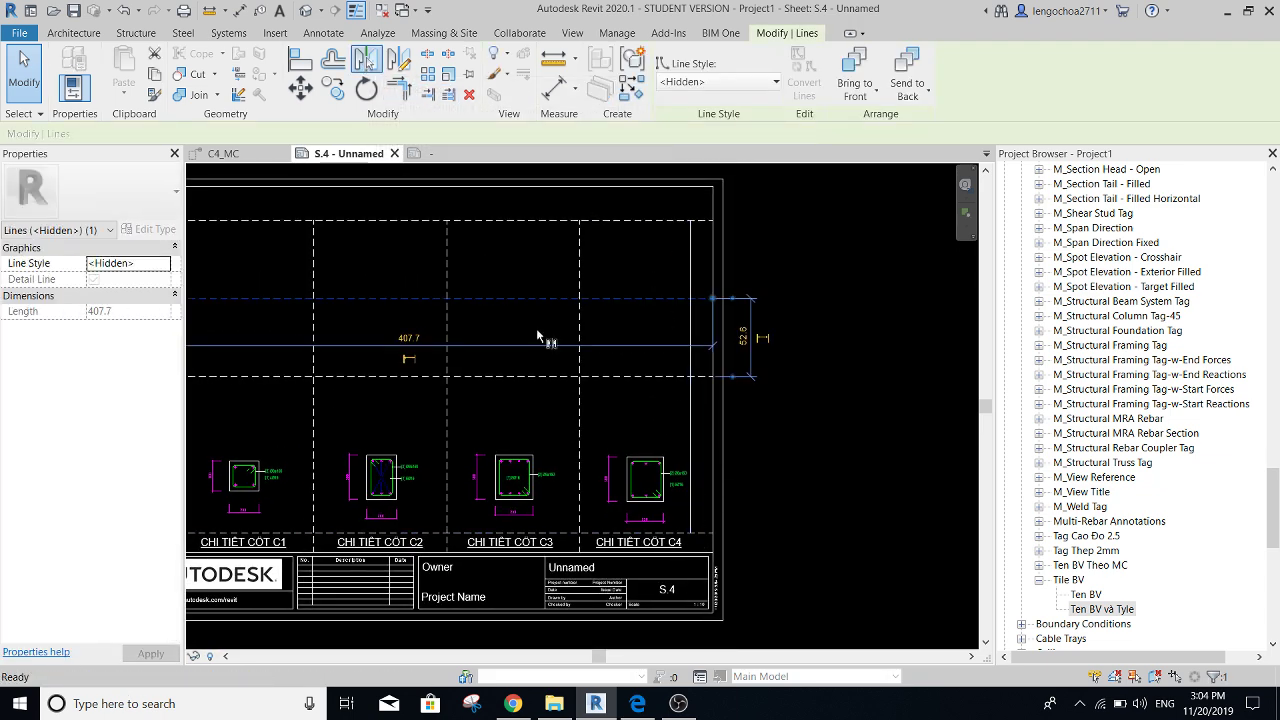
left_click_drag(536, 328, 483, 377)
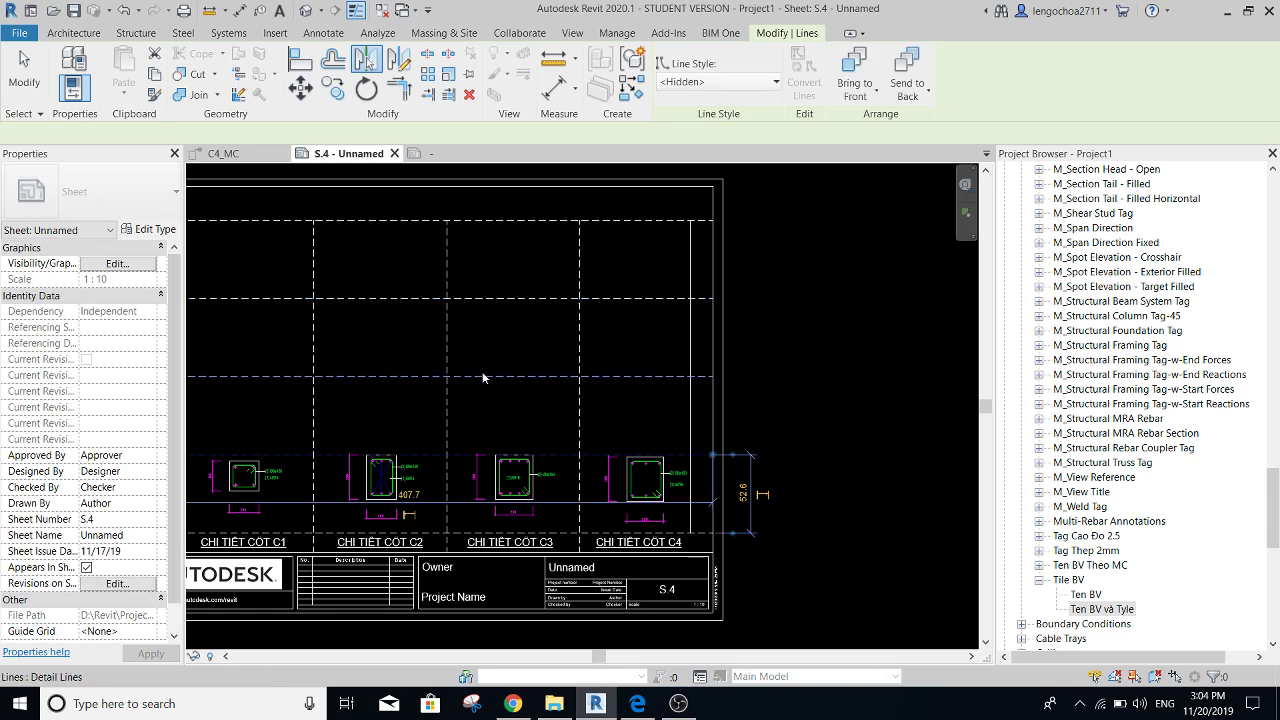
middle_click_drag(483, 377, 516, 371)
left_click(712, 400)
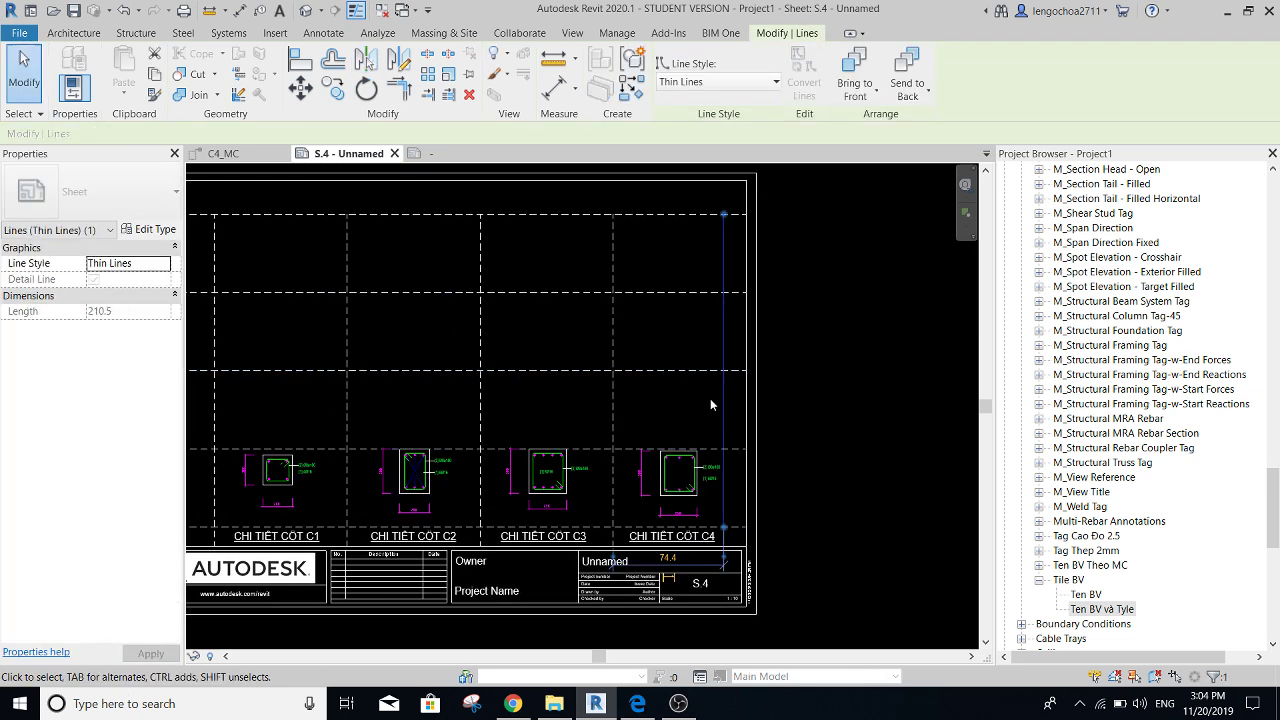
left_click(710, 404)
left_click(680, 478)
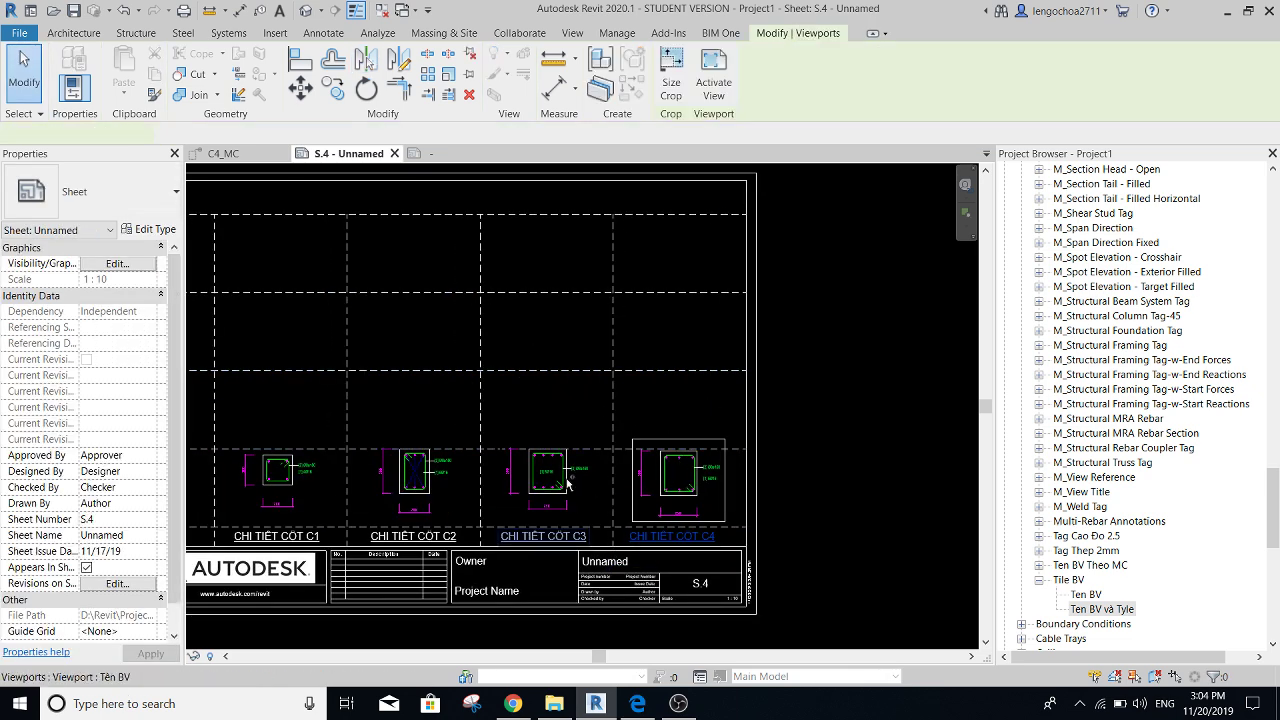
- Activate the C4 viewport and drag its 250 dimension slightly up toward the section
left_click(321, 472, "ctrl")
middle_click_drag(315, 432, 509, 417)
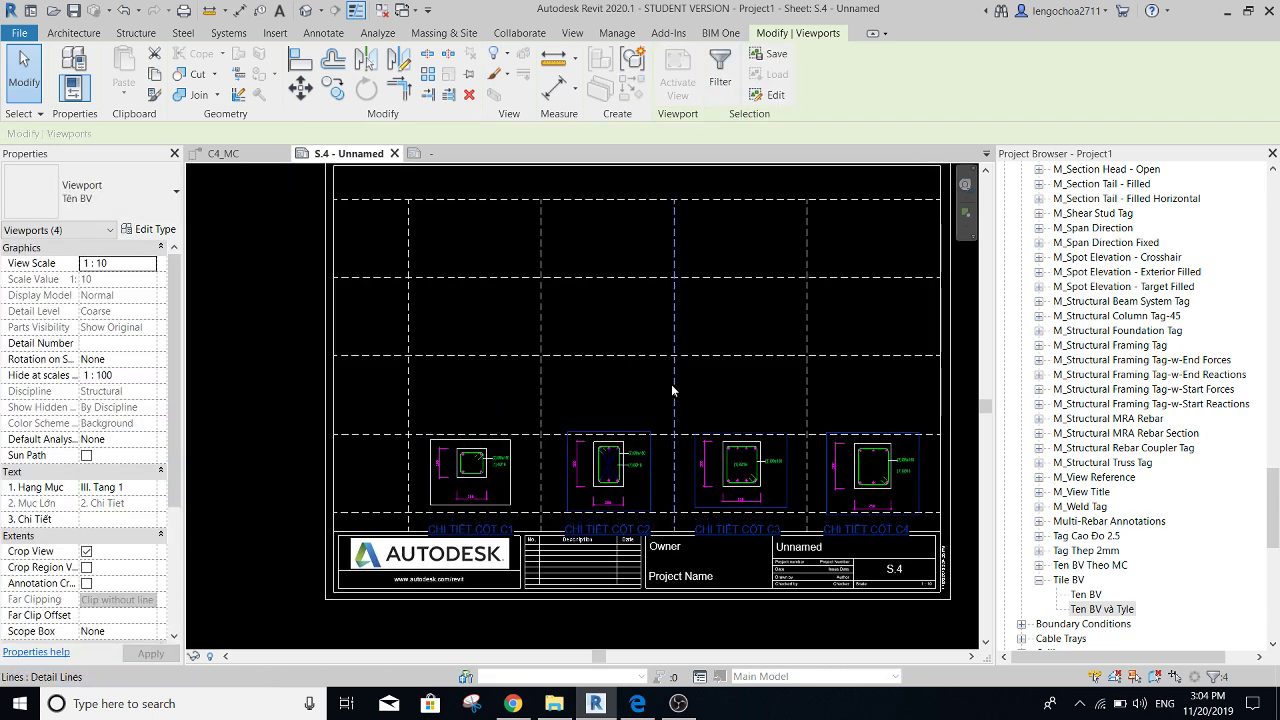
key("Escape")
scroll(891, 499, "up", 2)
scroll(891, 499, "up", 3)
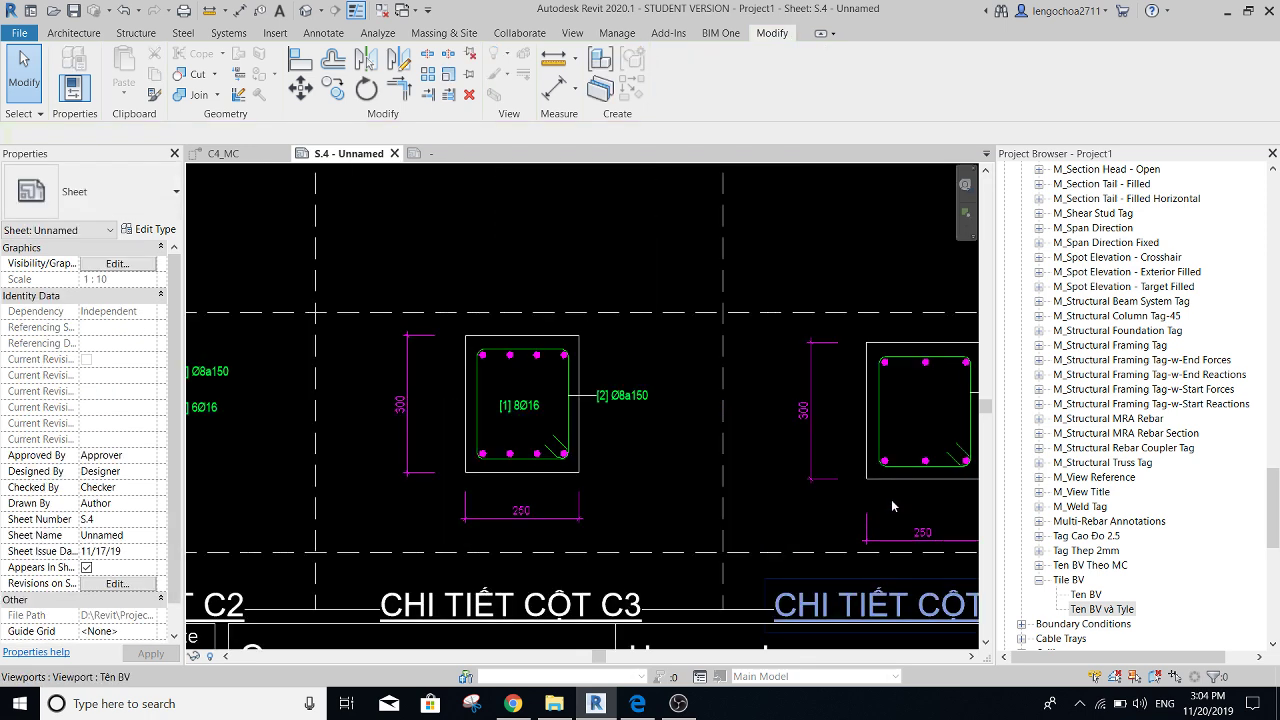
double_click(912, 547)
left_click_drag(912, 540, 890, 527)
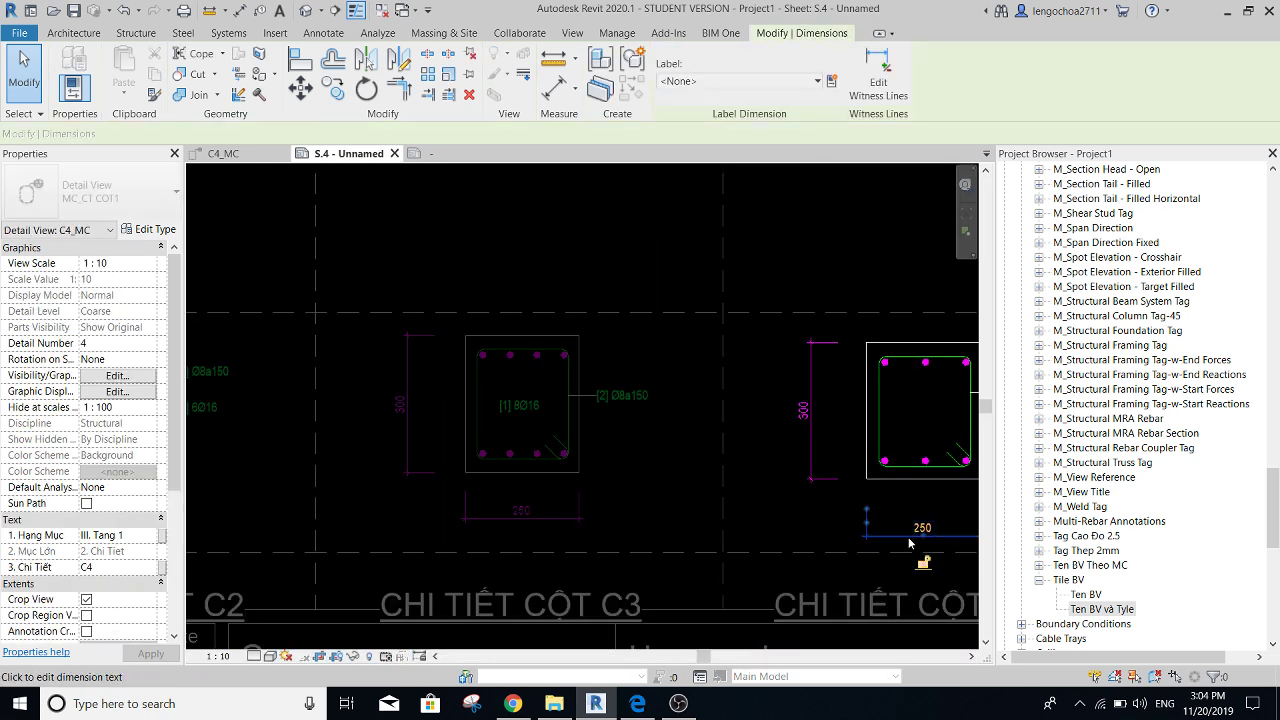
scroll(764, 446, "down", 2)
scroll(760, 440, "down", 2)
double_click(800, 449)
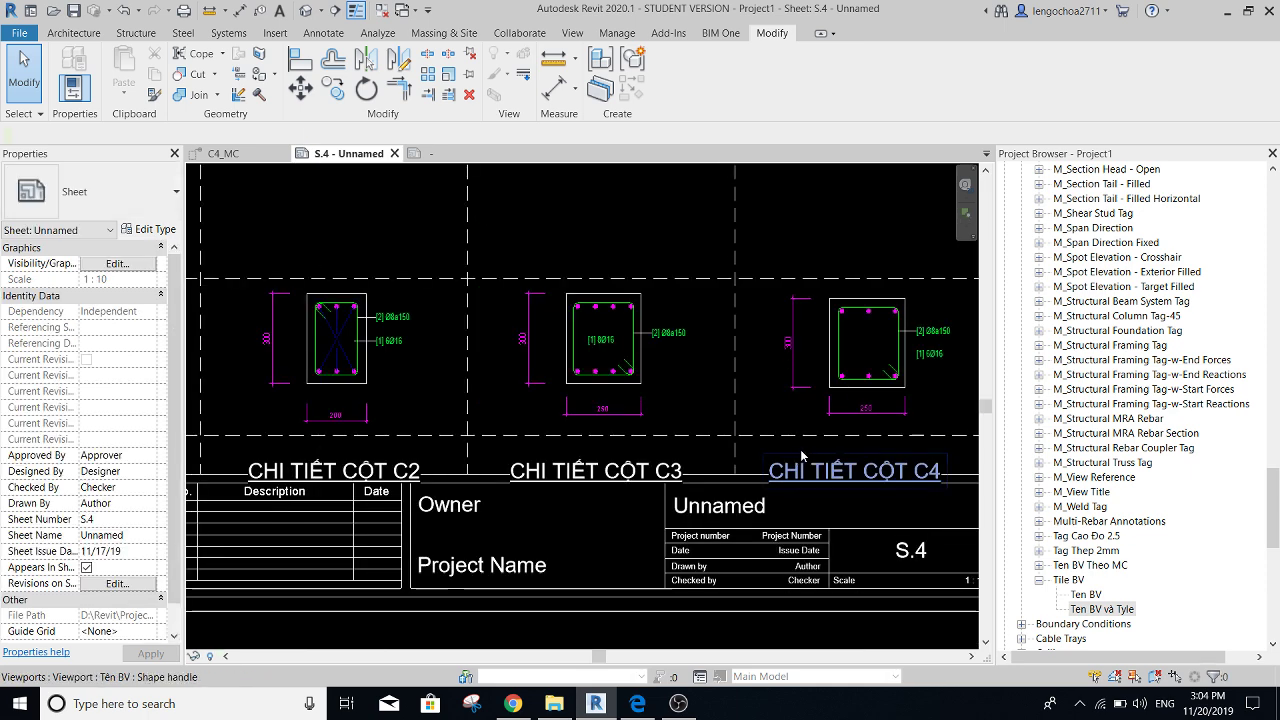
- Select the four column viewports C1–C4 together, then clear the selection
left_click(817, 469)
left_click(596, 470, "ctrl")
left_click(333, 470, "ctrl")
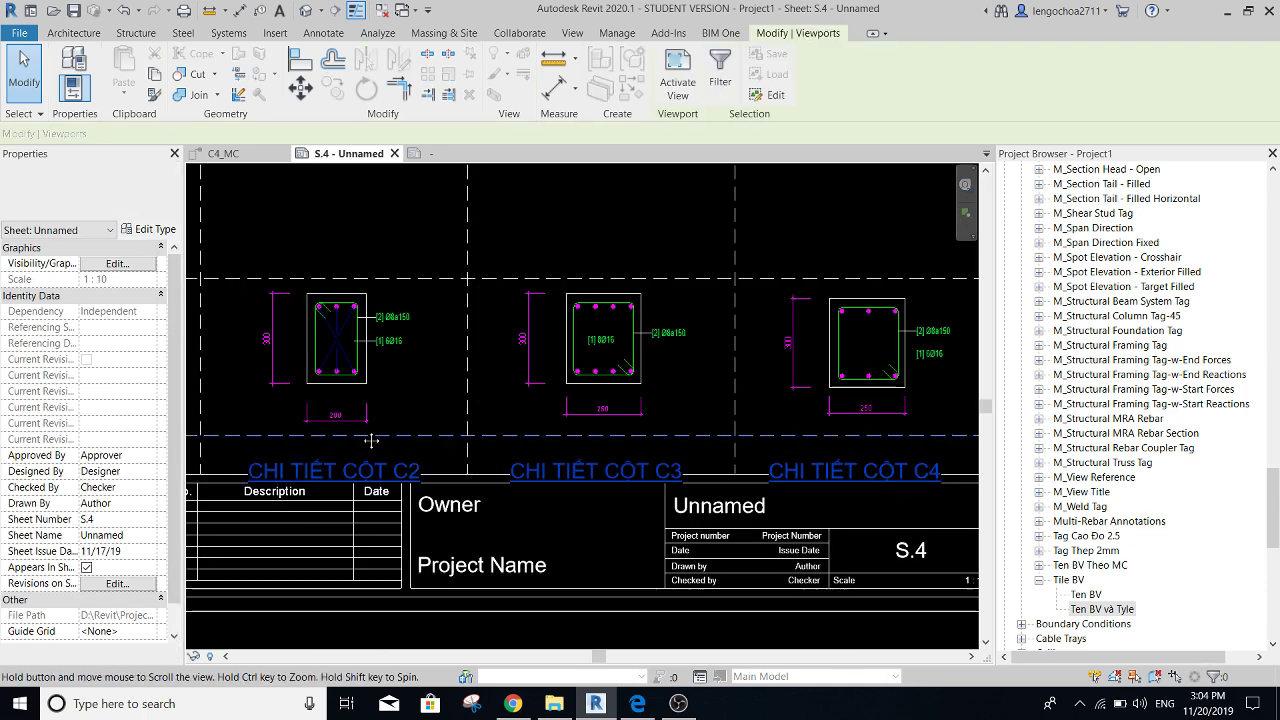
middle_click_drag(190, 472, 400, 421)
left_click(400, 421, "ctrl")
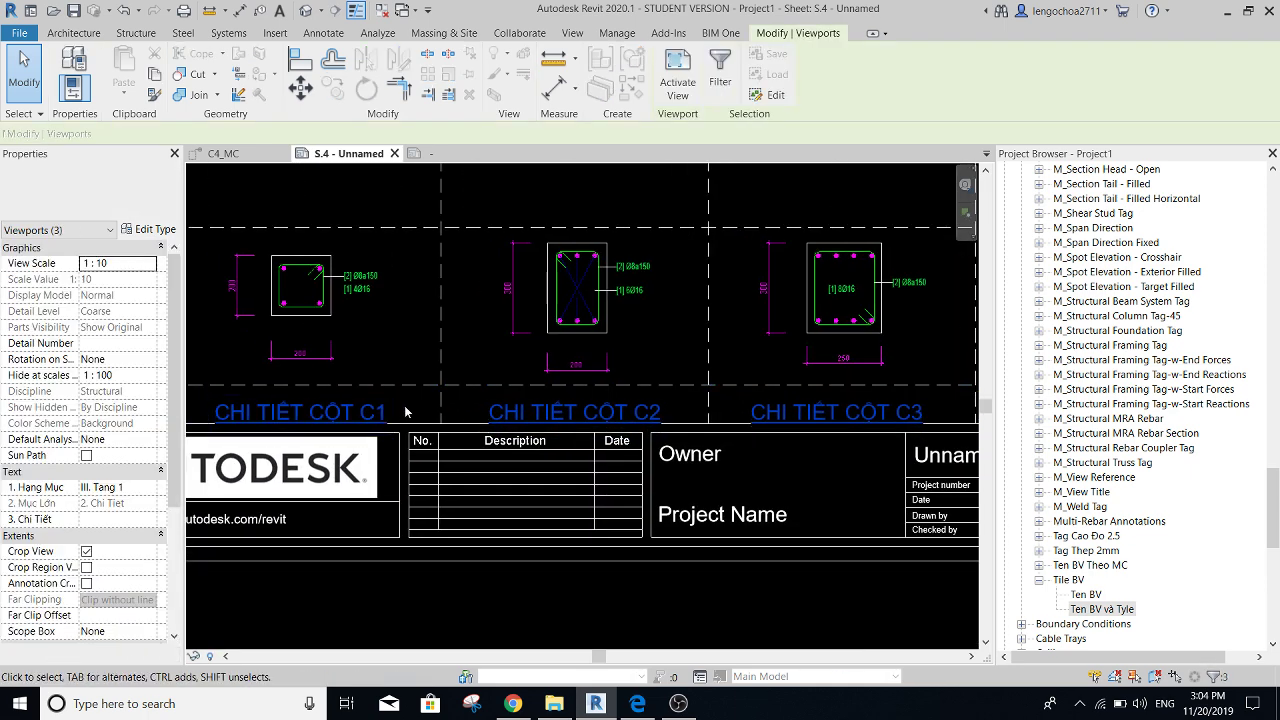
scroll(440, 380, "down", 2)
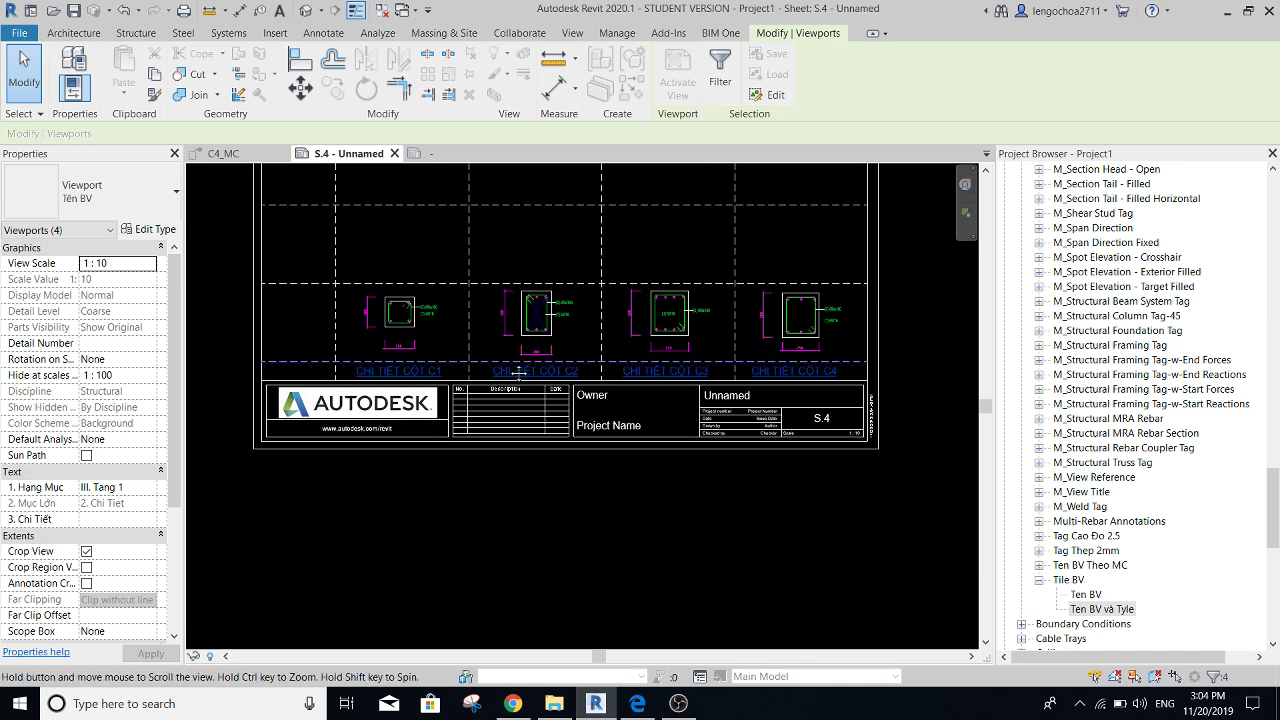
scroll(520, 420, "down", 2)
scroll(525, 452, "up", 1)
scroll(500, 430, "up", 2)
scroll(480, 410, "up", 1)
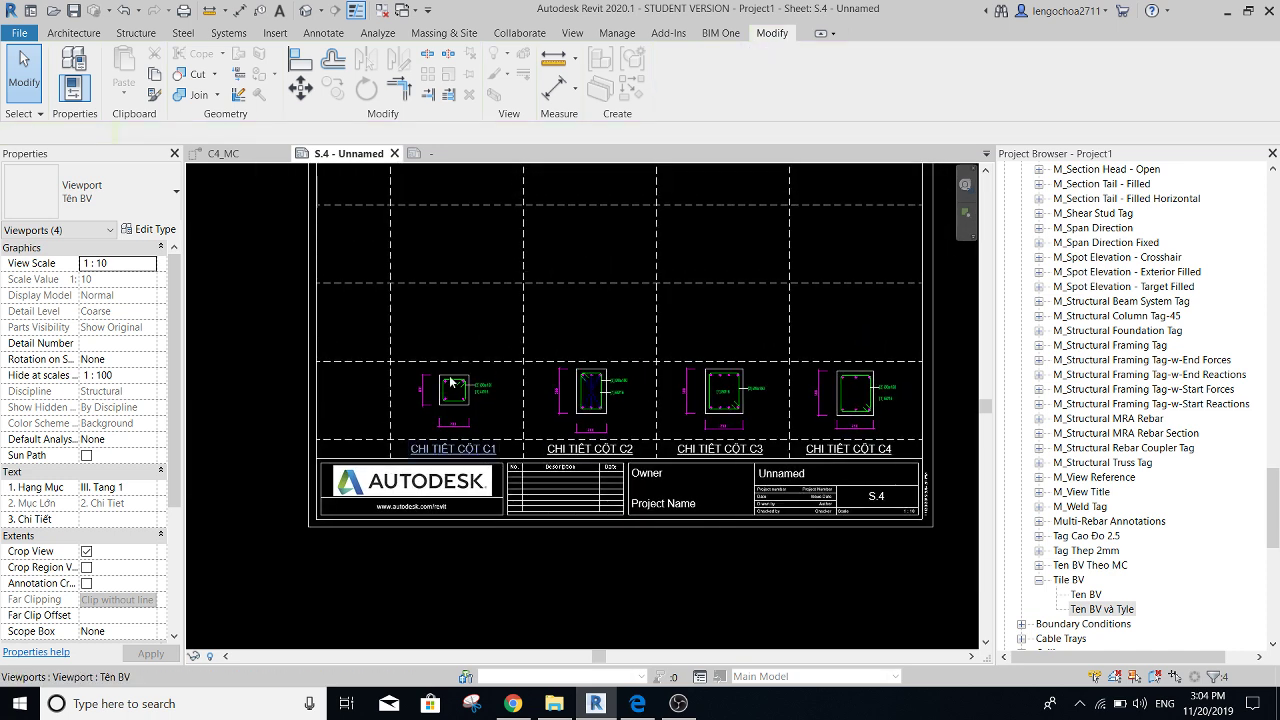
scroll(457, 390, "up", 1)
key("Escape")
scroll(457, 390, "up", 1)
scroll(494, 409, "down", 2)
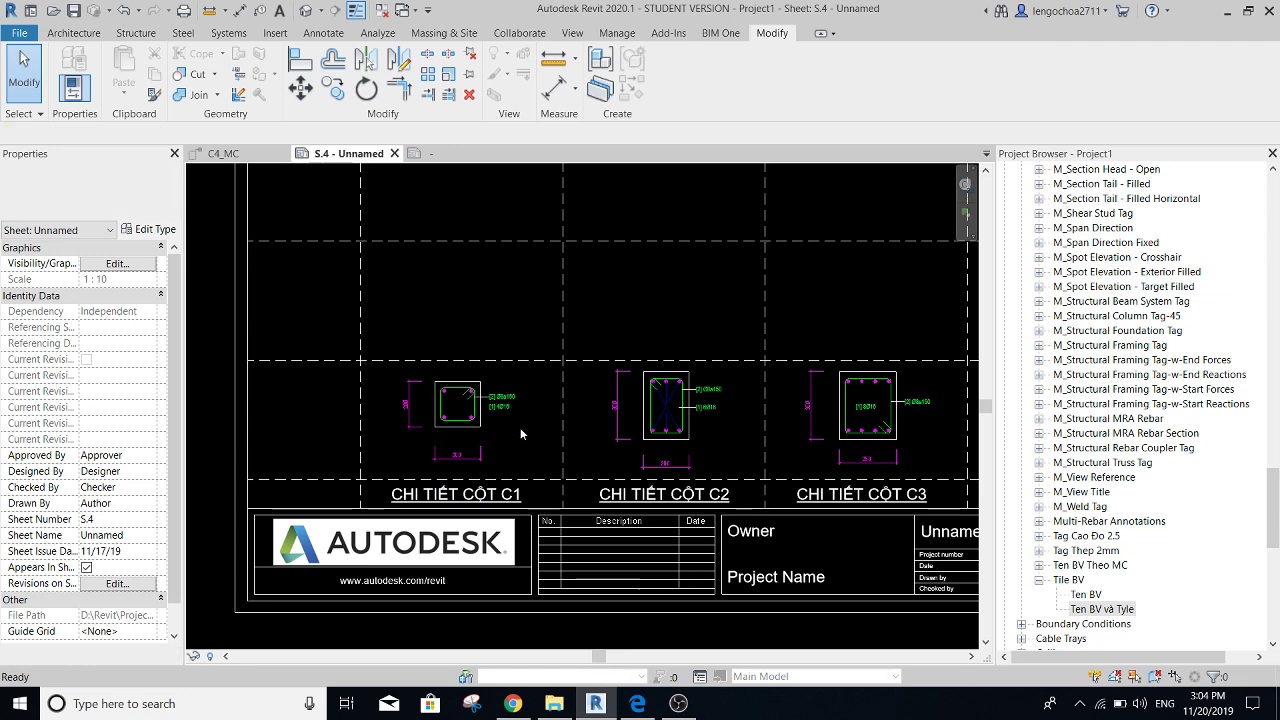
scroll(518, 439, "up", 2)
- Pan and zoom around sheet S.4 to review all four column details in the grid
middle_click_drag(530, 451, 477, 446)
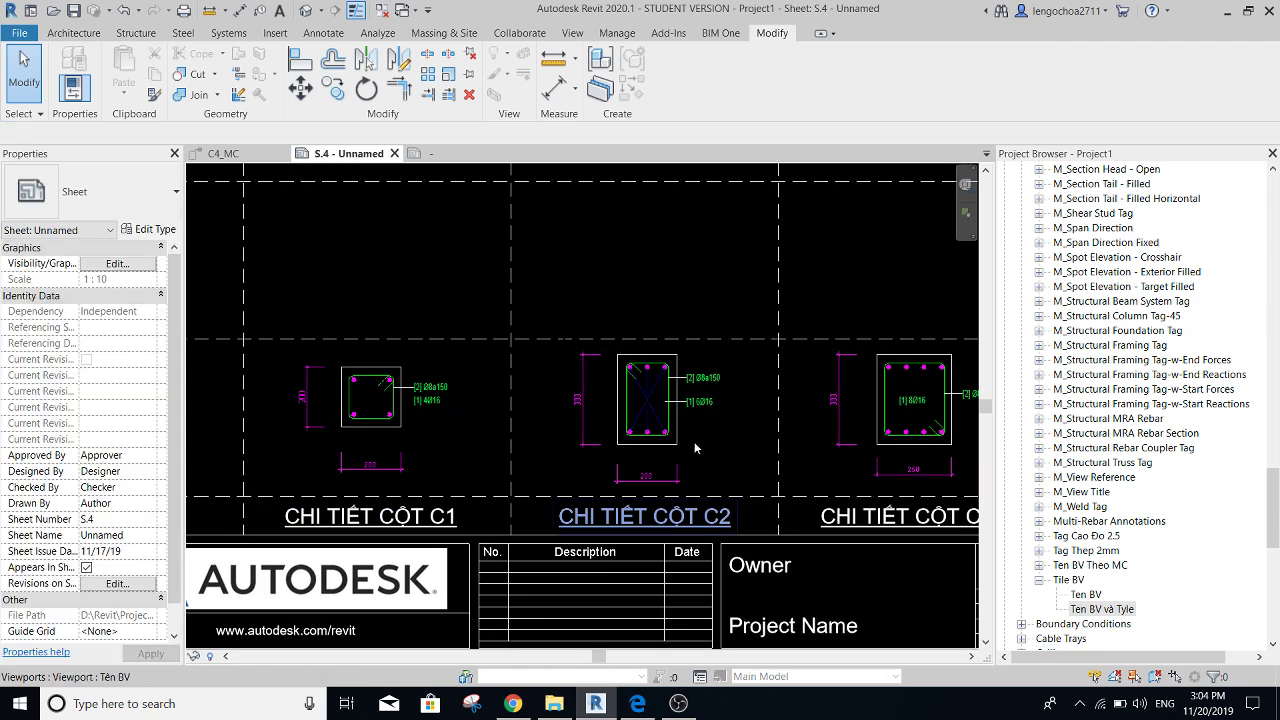
scroll(683, 452, "down", 1)
scroll(814, 428, "down", 2)
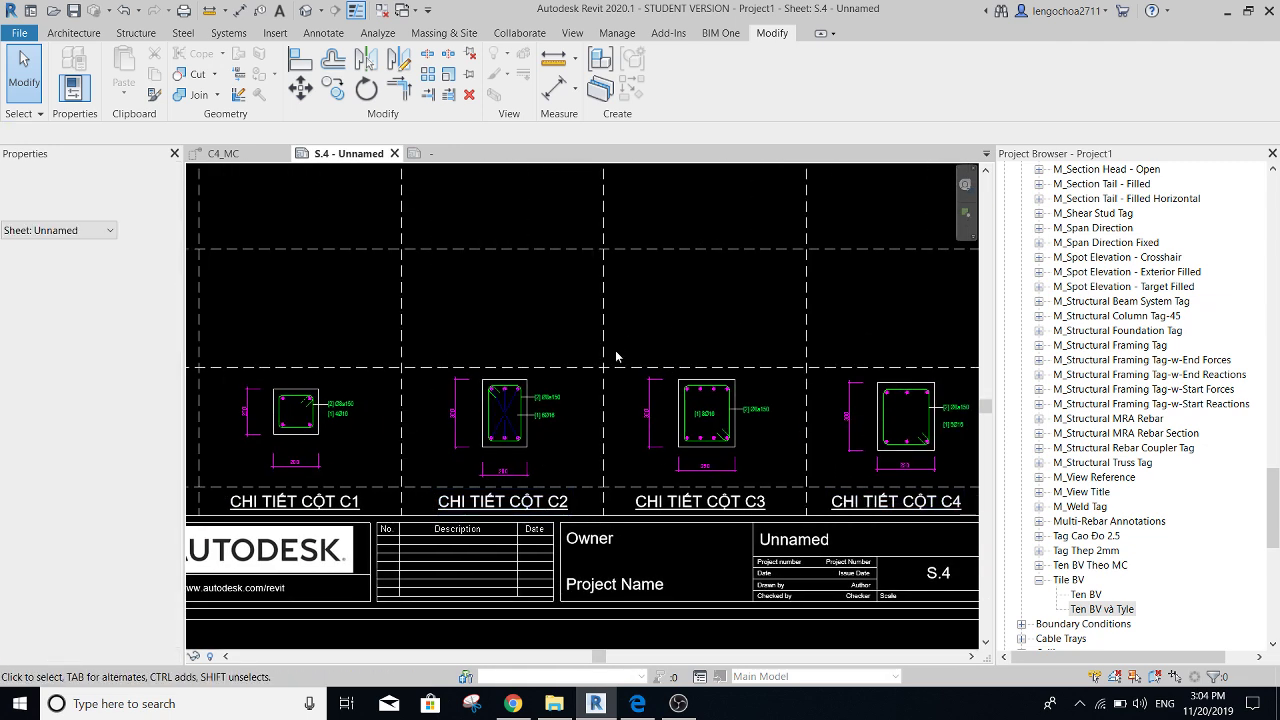
mouse_move(615, 350)
middle_mouse_down()
mouse_move(544, 359)
mouse_move(605, 402)
mouse_move(578, 419)
mouse_move(574, 398)
middle_mouse_up()
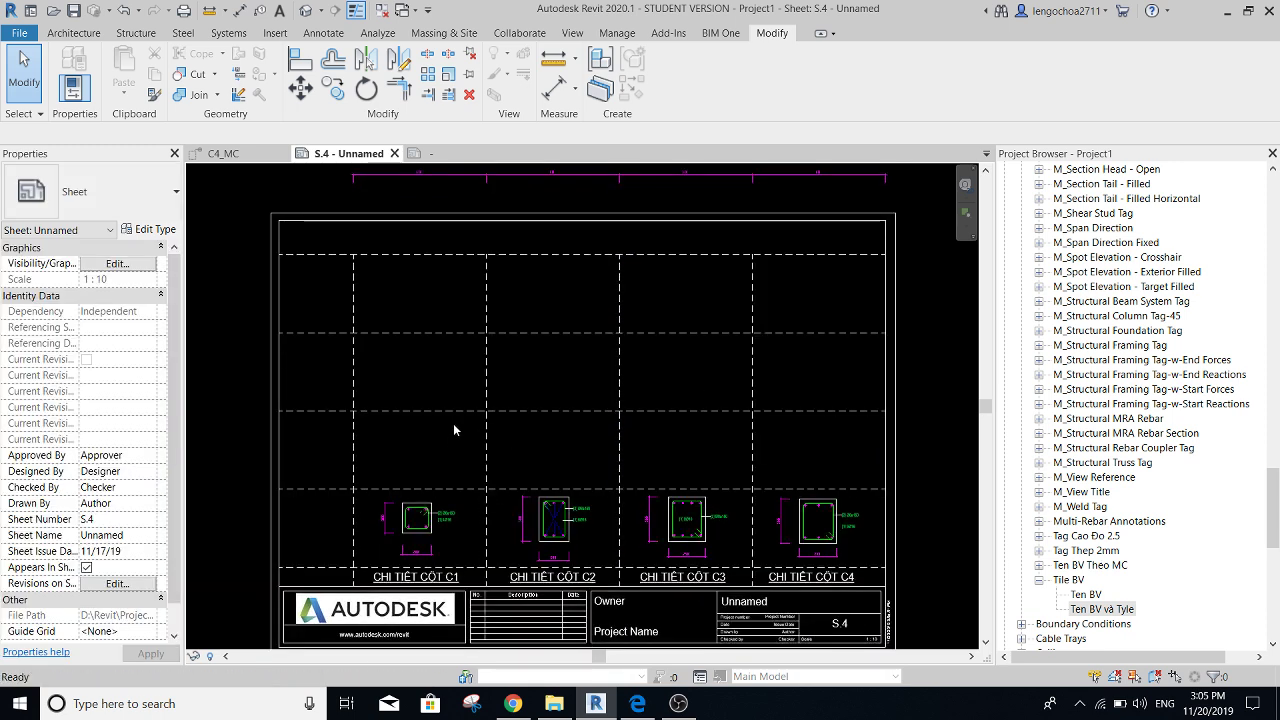
scroll(503, 303, "up", 2)
scroll(566, 450, "down", 2)
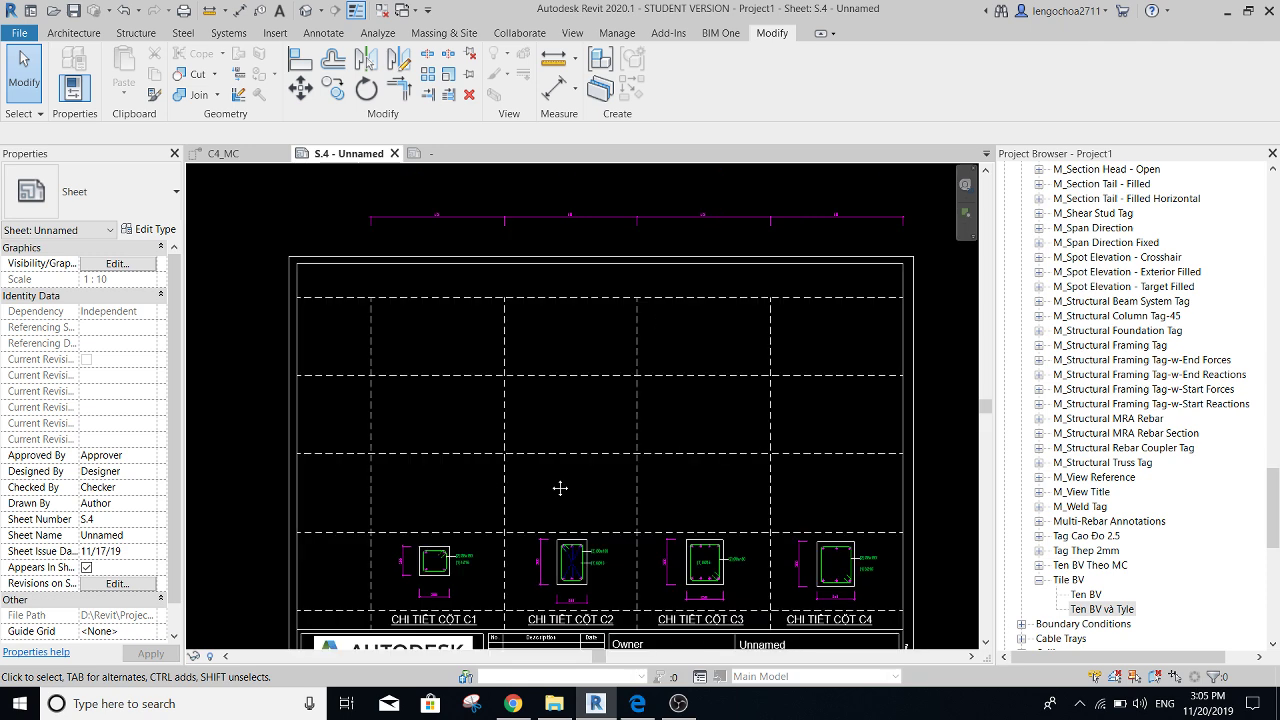
scroll(585, 513, "up", 1)
middle_click_drag(595, 490, 607, 598)
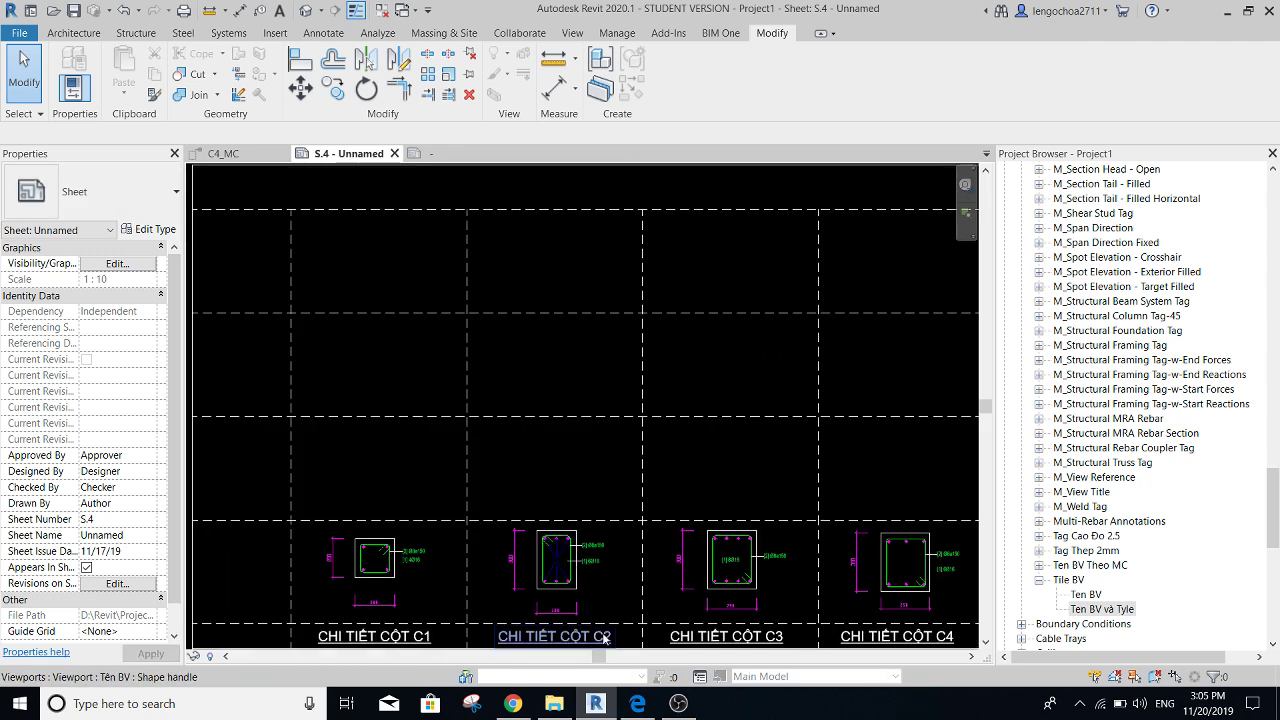
scroll(607, 598, "down", 1)
scroll(534, 514, "up", 1)
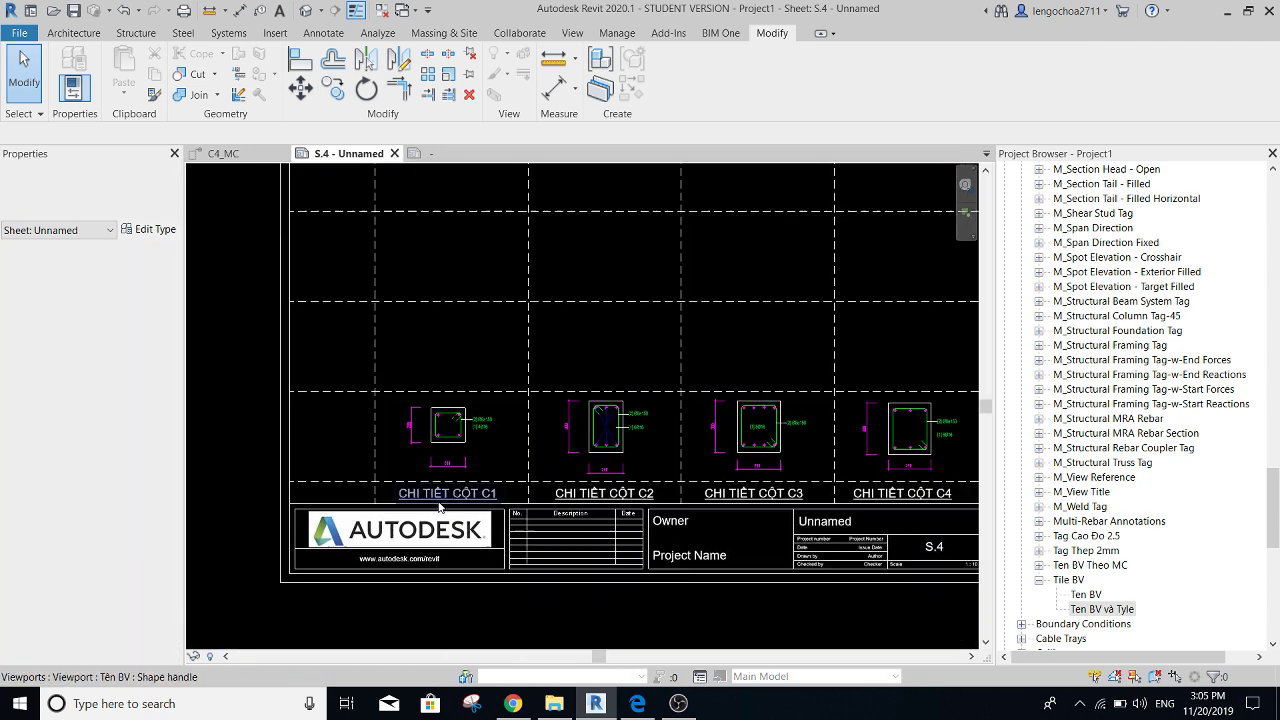
scroll(397, 481, "up", 1)
middle_click_drag(456, 212, 468, 224)
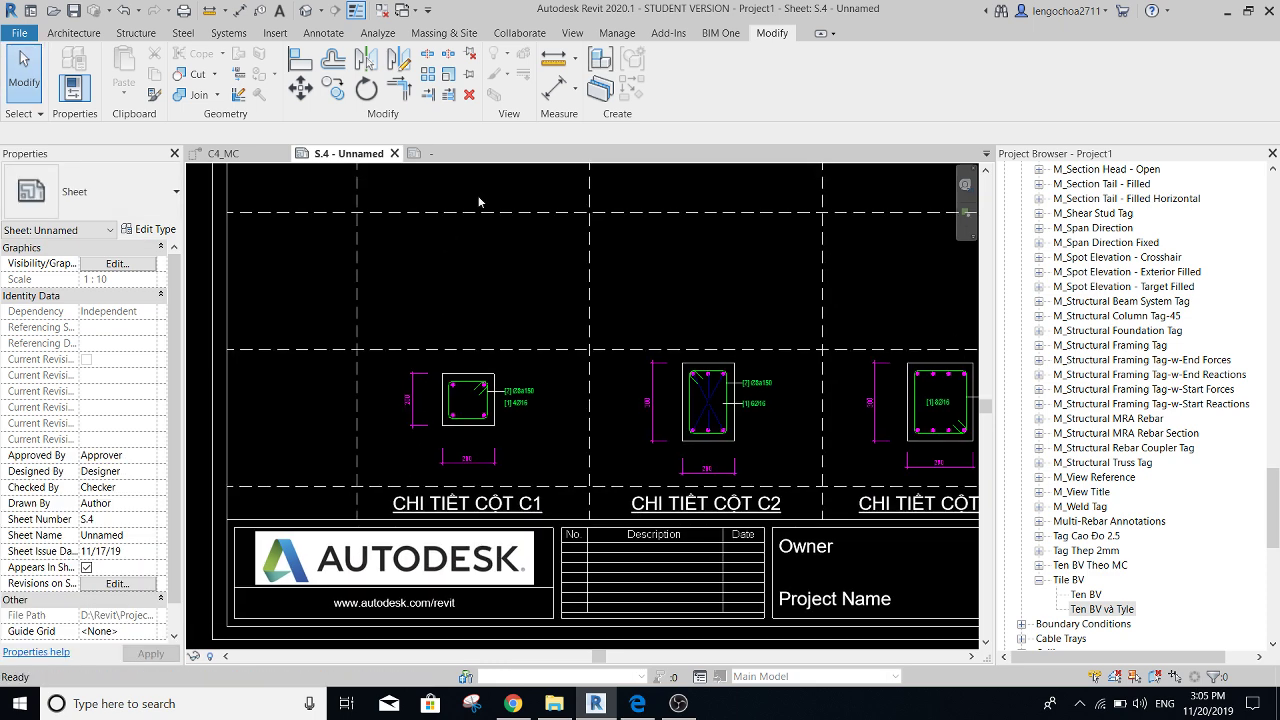
left_click(677, 35)
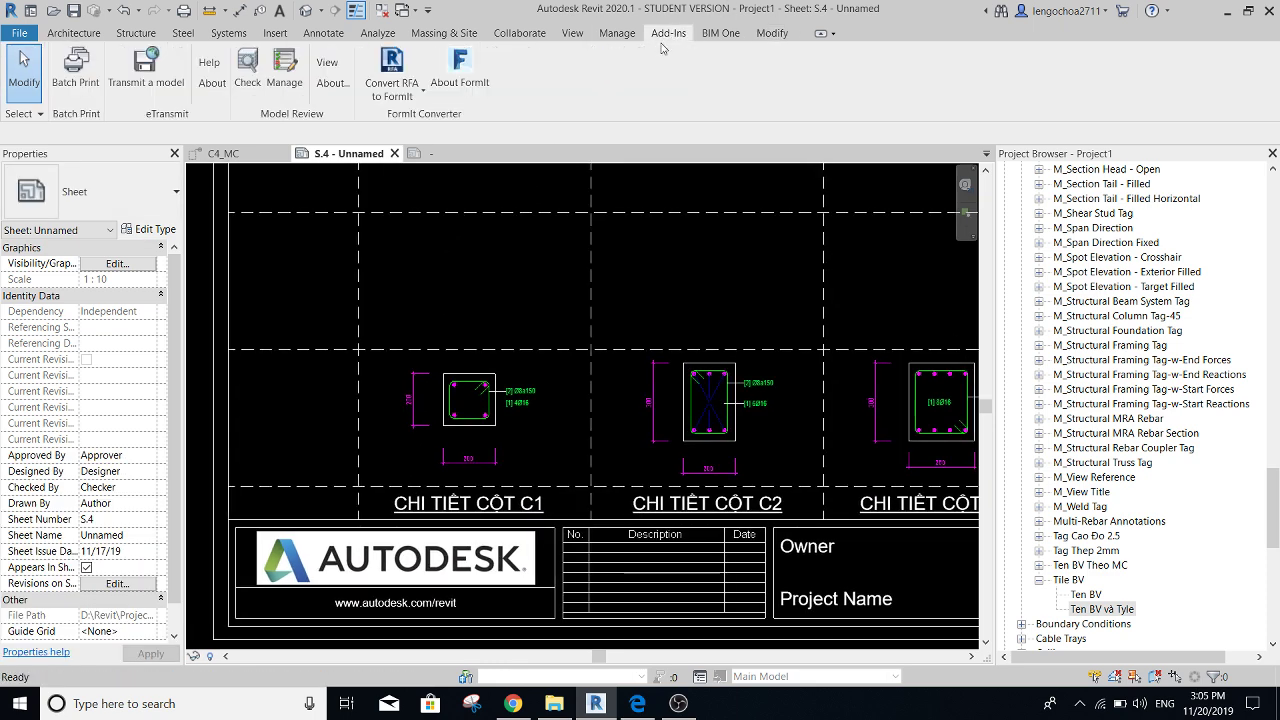
- Load KiHieu_Tang&CaoDo.rfa from Downloads > Thuc Hanh Revit into the project via Load Family
left_click(560, 34)
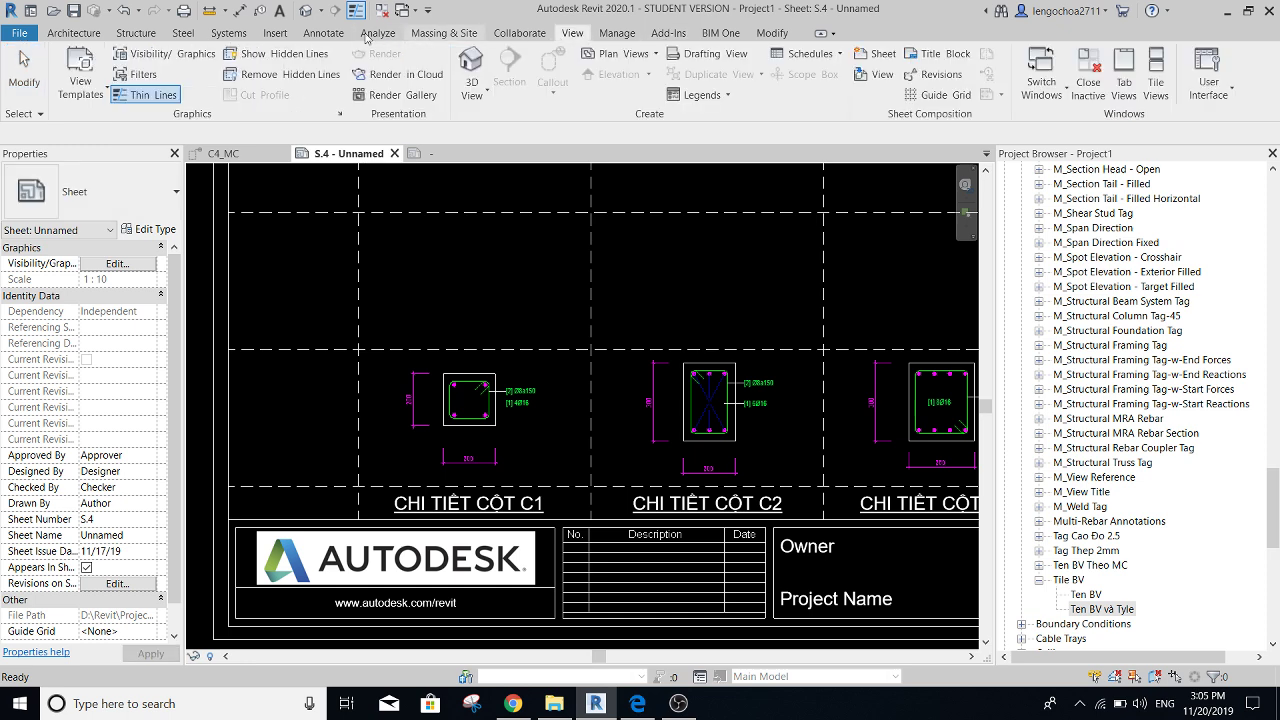
left_click(284, 38)
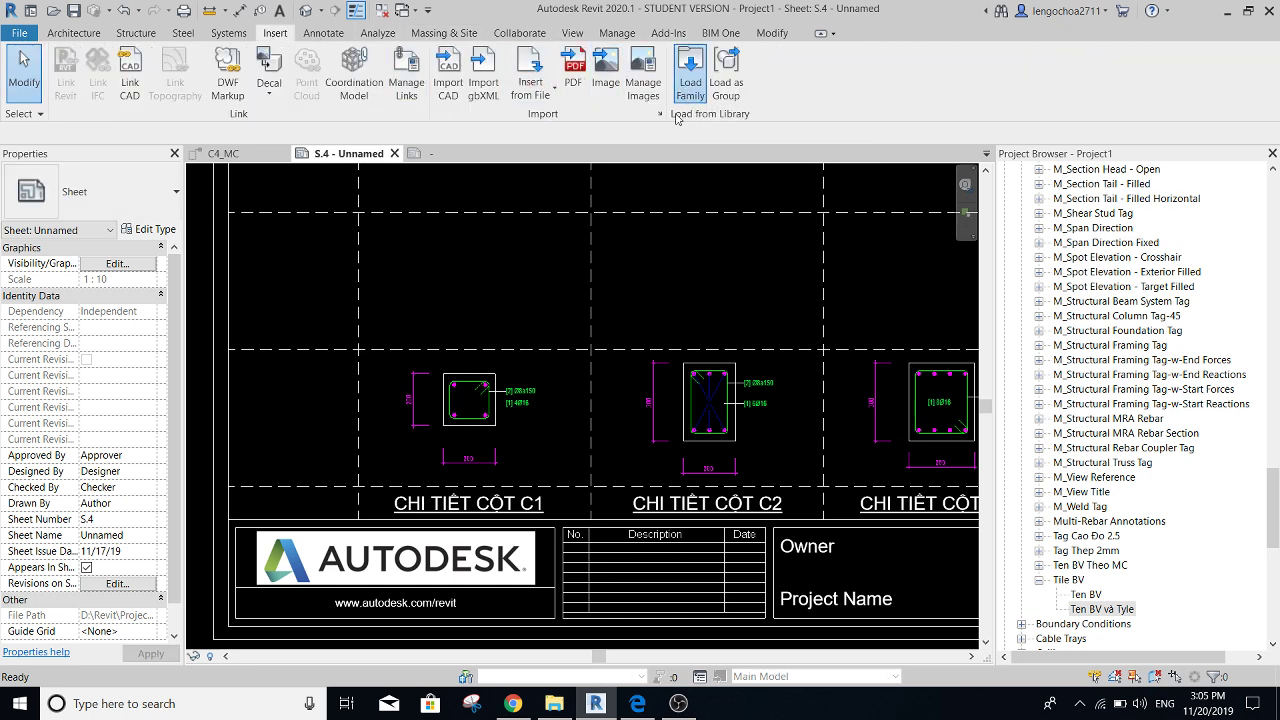
left_click(690, 78)
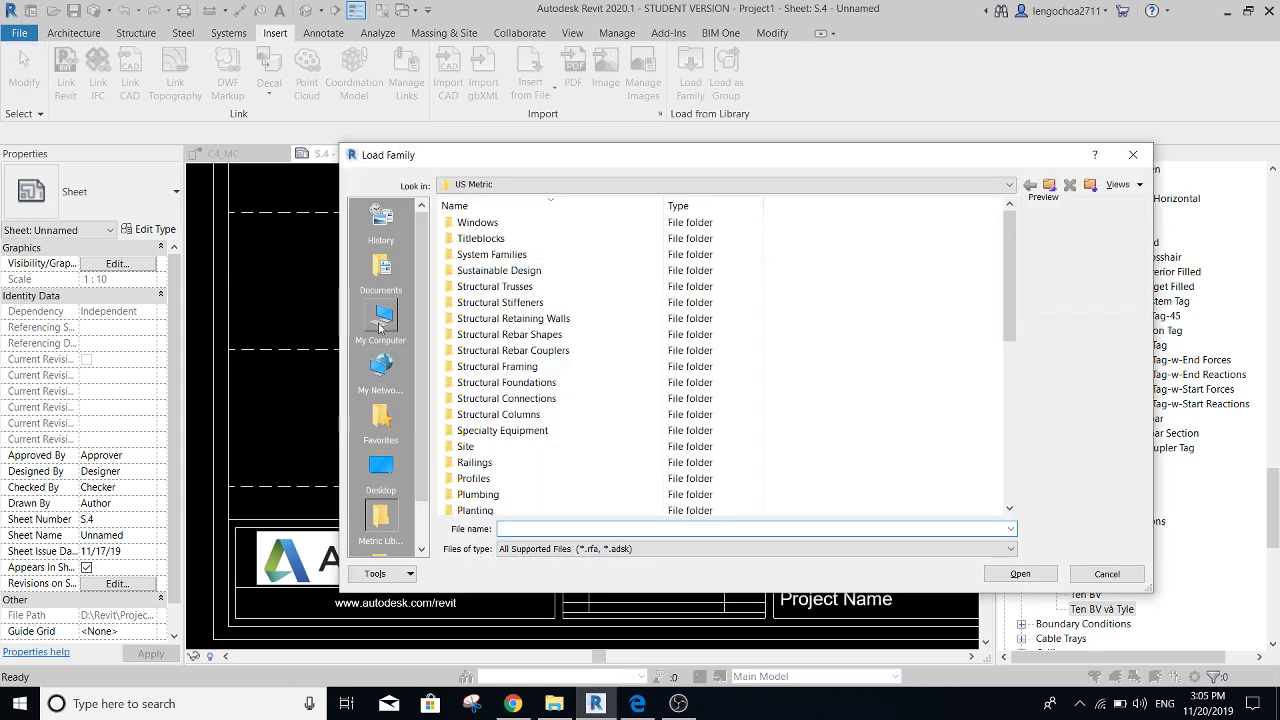
left_click(383, 325)
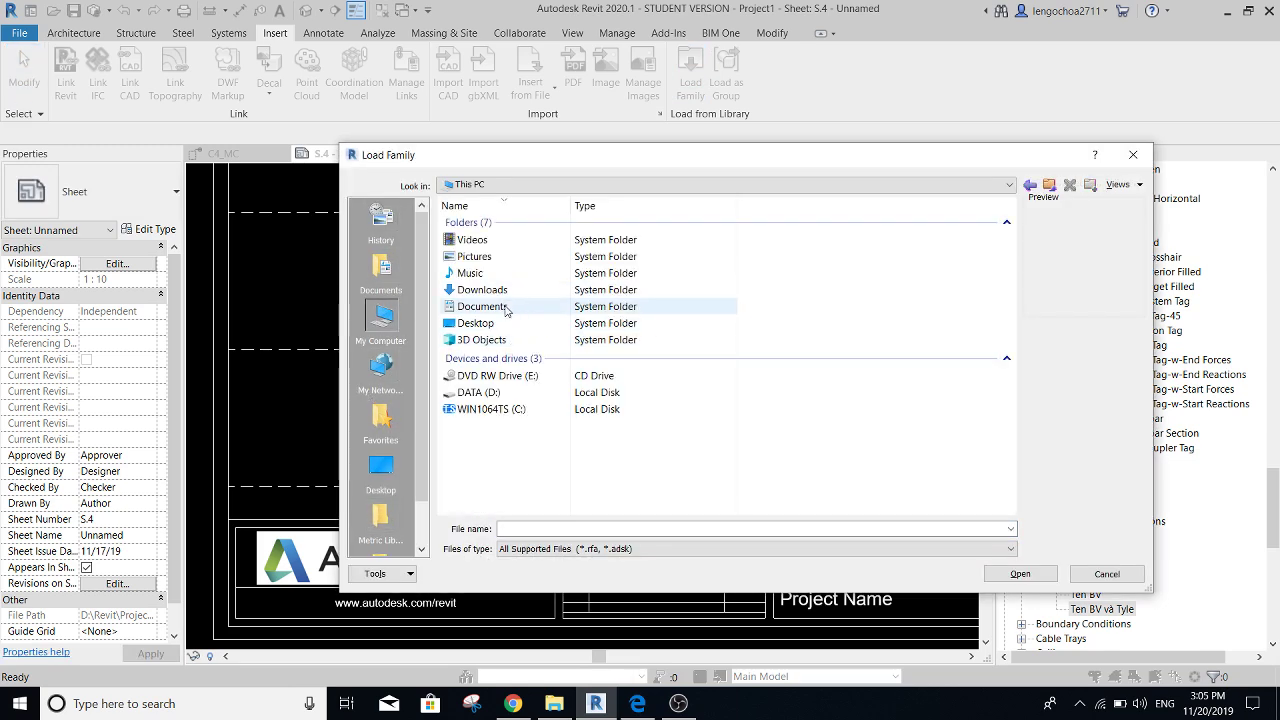
double_click(505, 308)
left_click(383, 318)
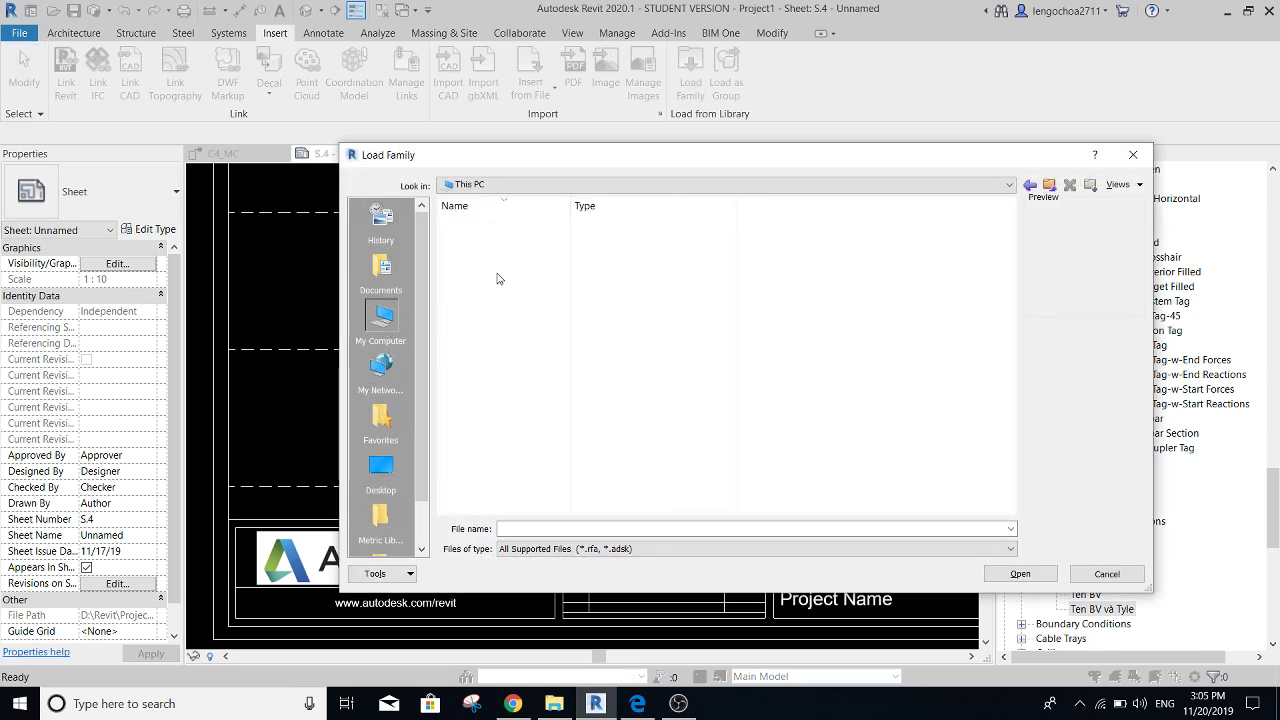
double_click(493, 292)
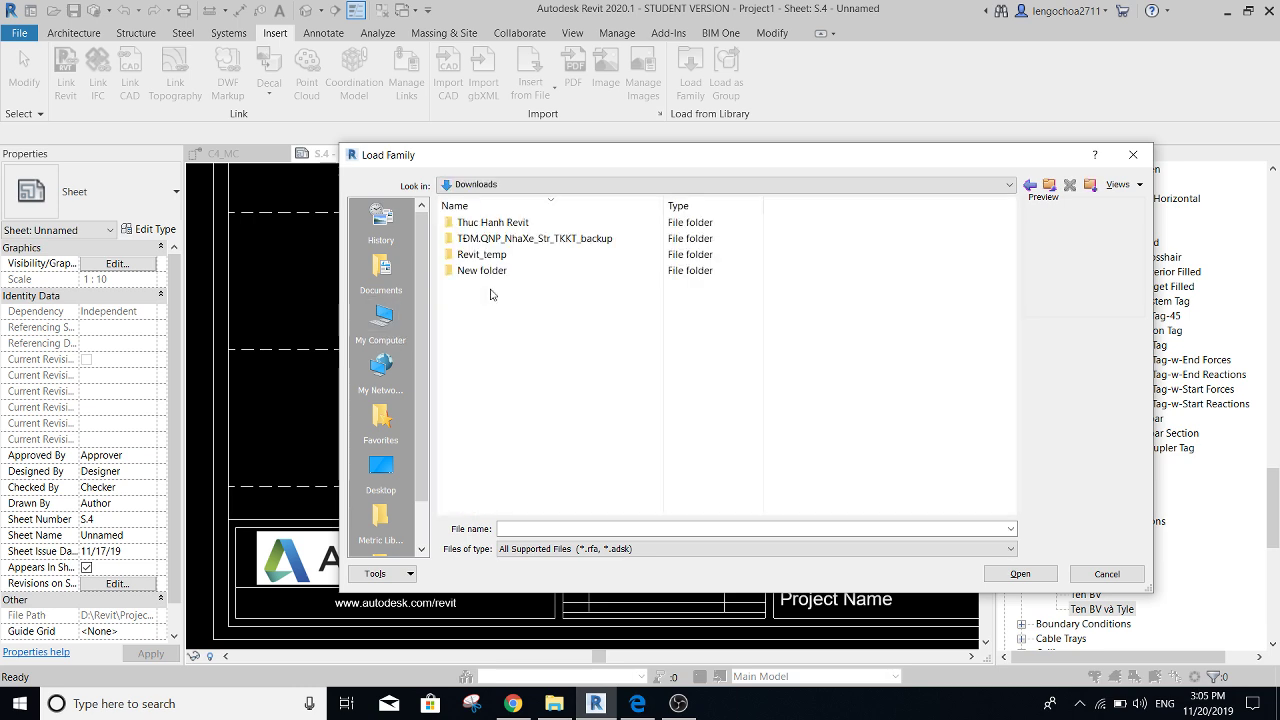
double_click(490, 222)
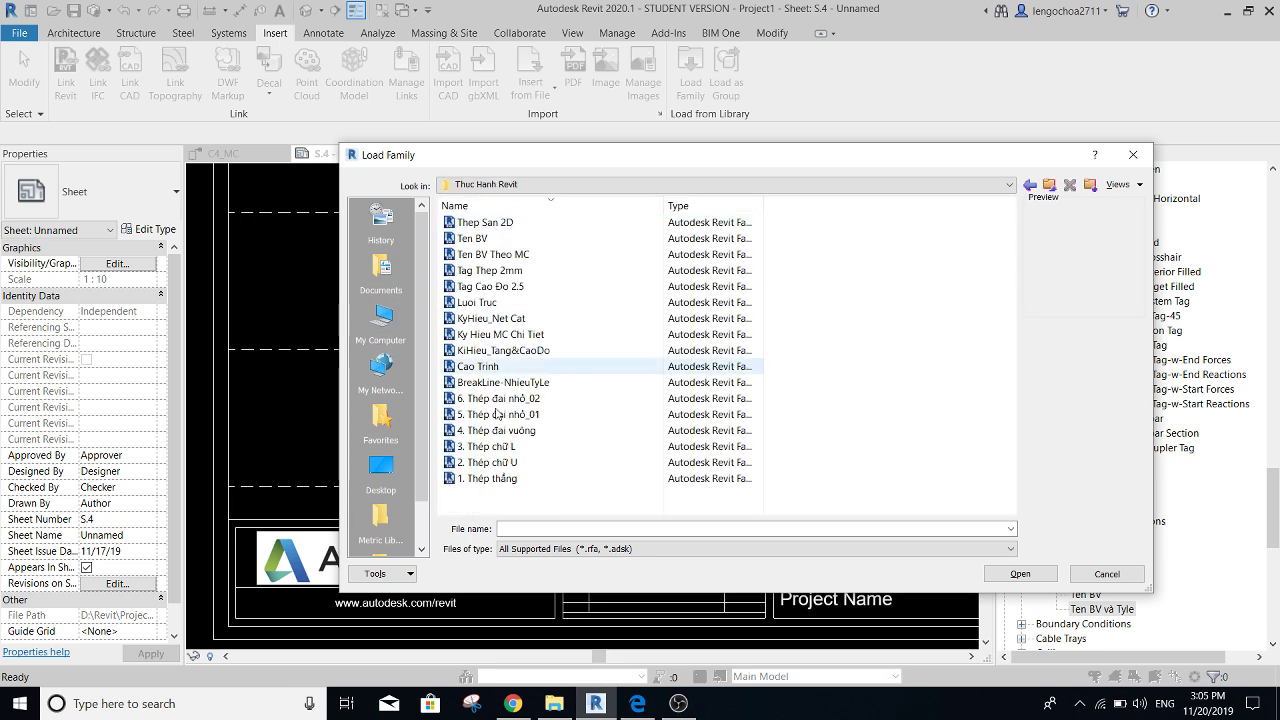
left_click(538, 352)
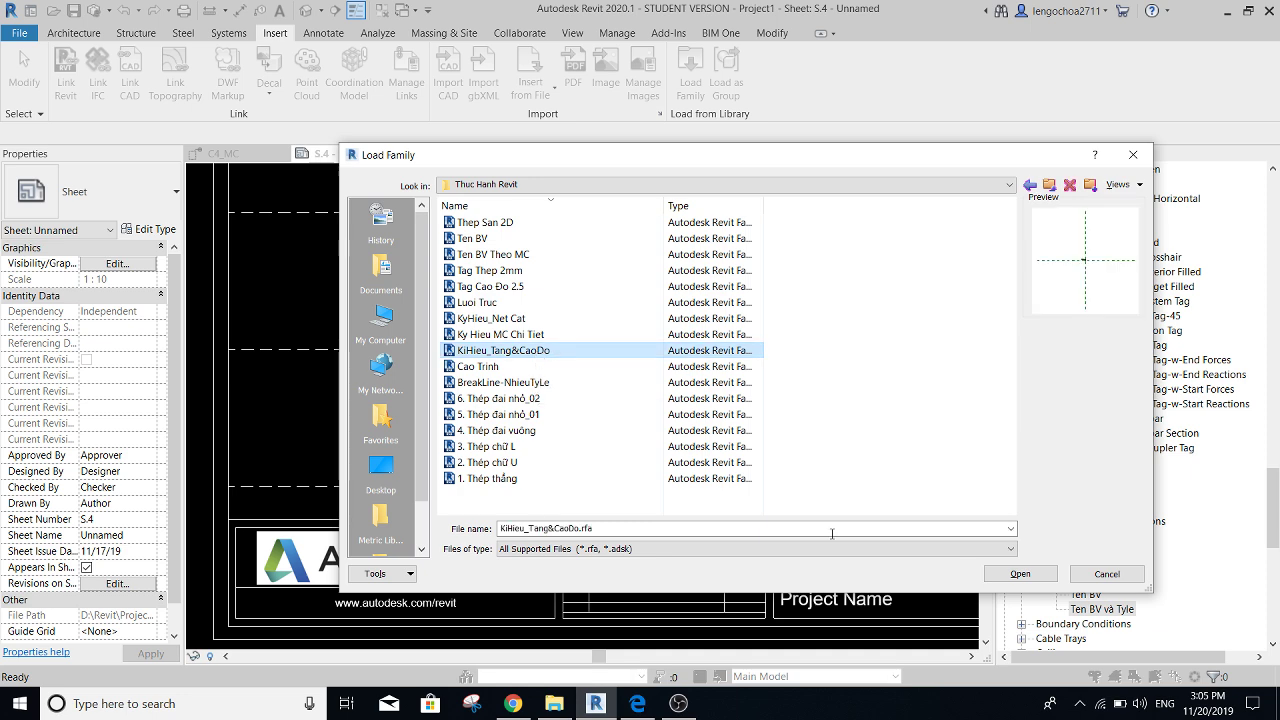
left_click(1016, 574)
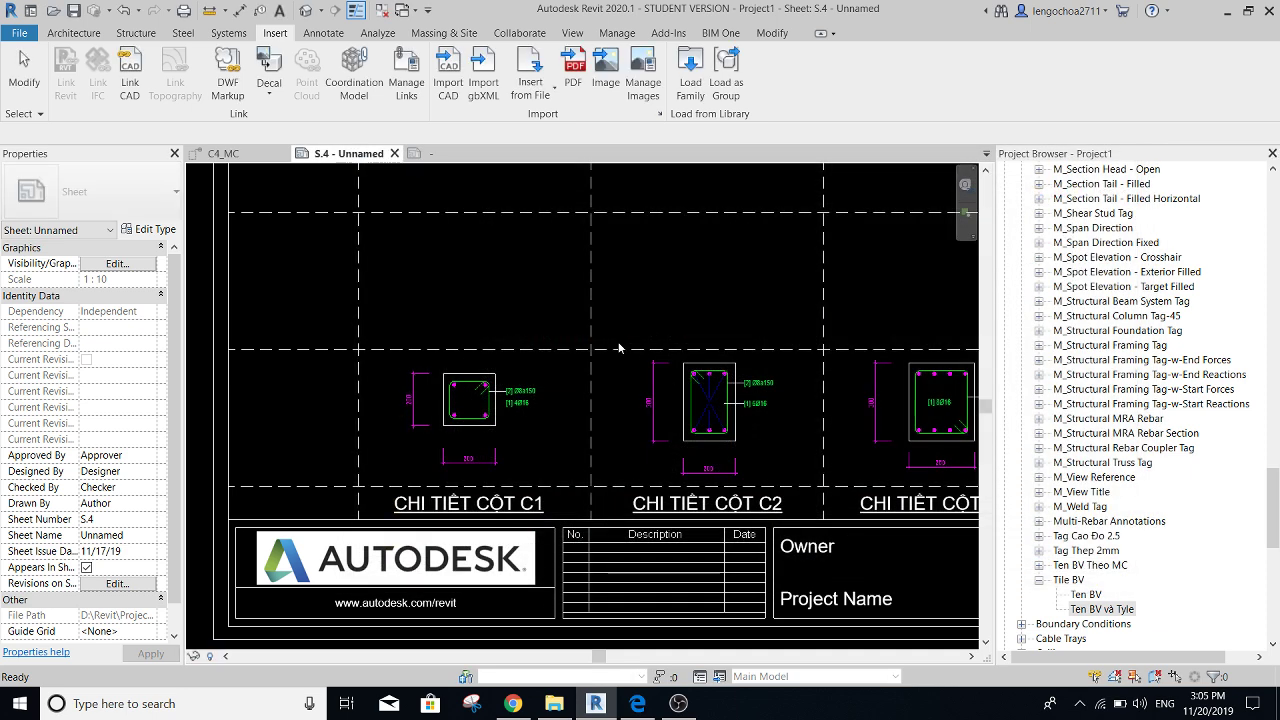
- Place one KiHieu_Tang&CaoDo level symbol on a horizontal dashed grid line of sheet S.4
scroll(416, 363, "down", 3)
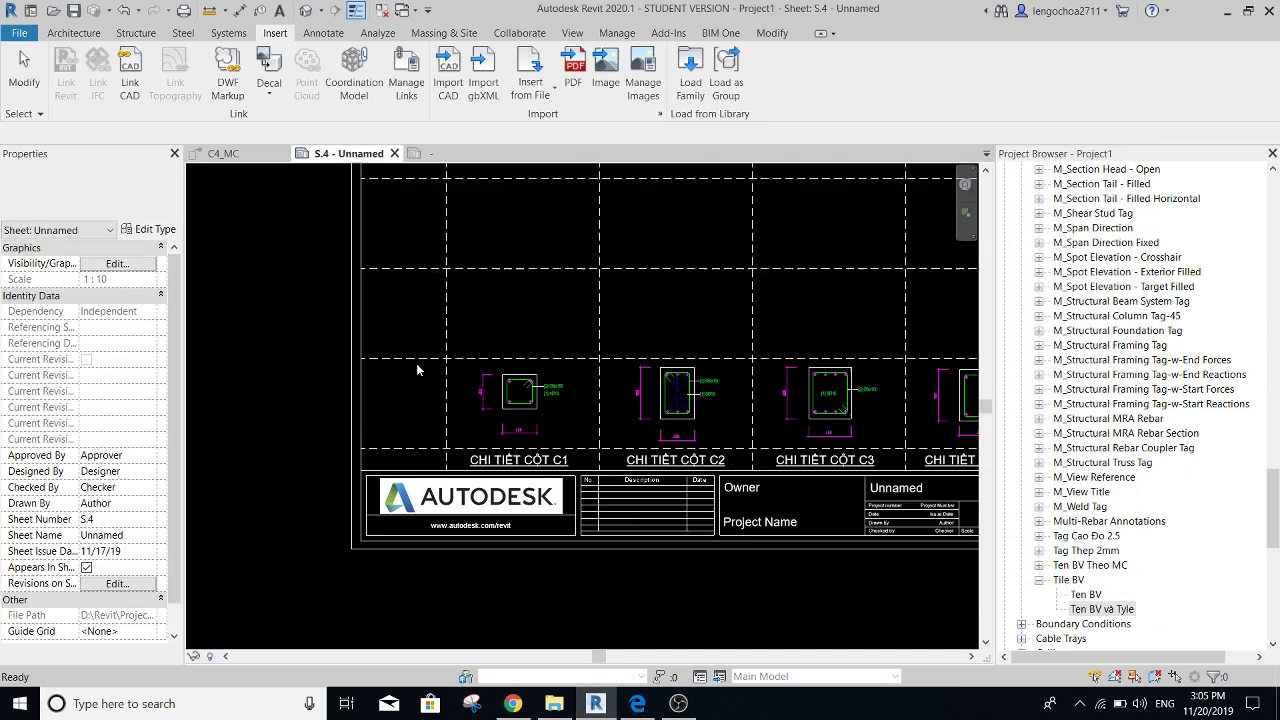
left_click(320, 36)
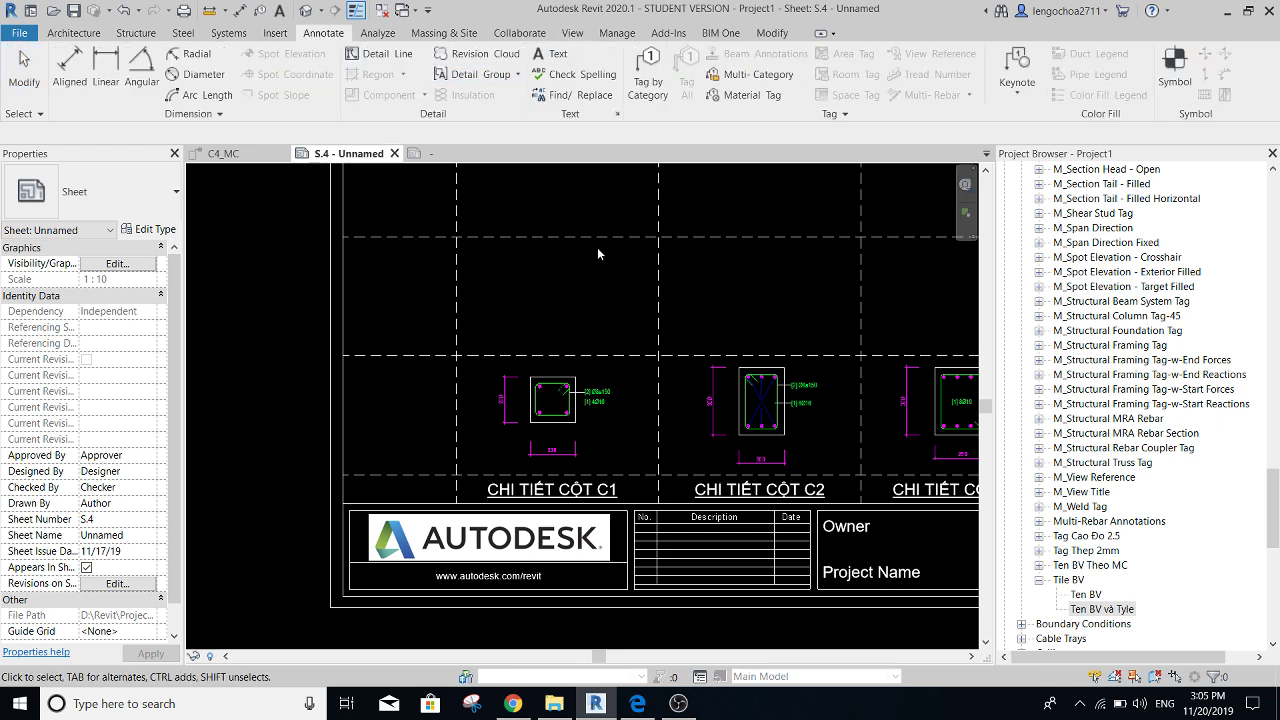
middle_click_drag(597, 253, 580, 239)
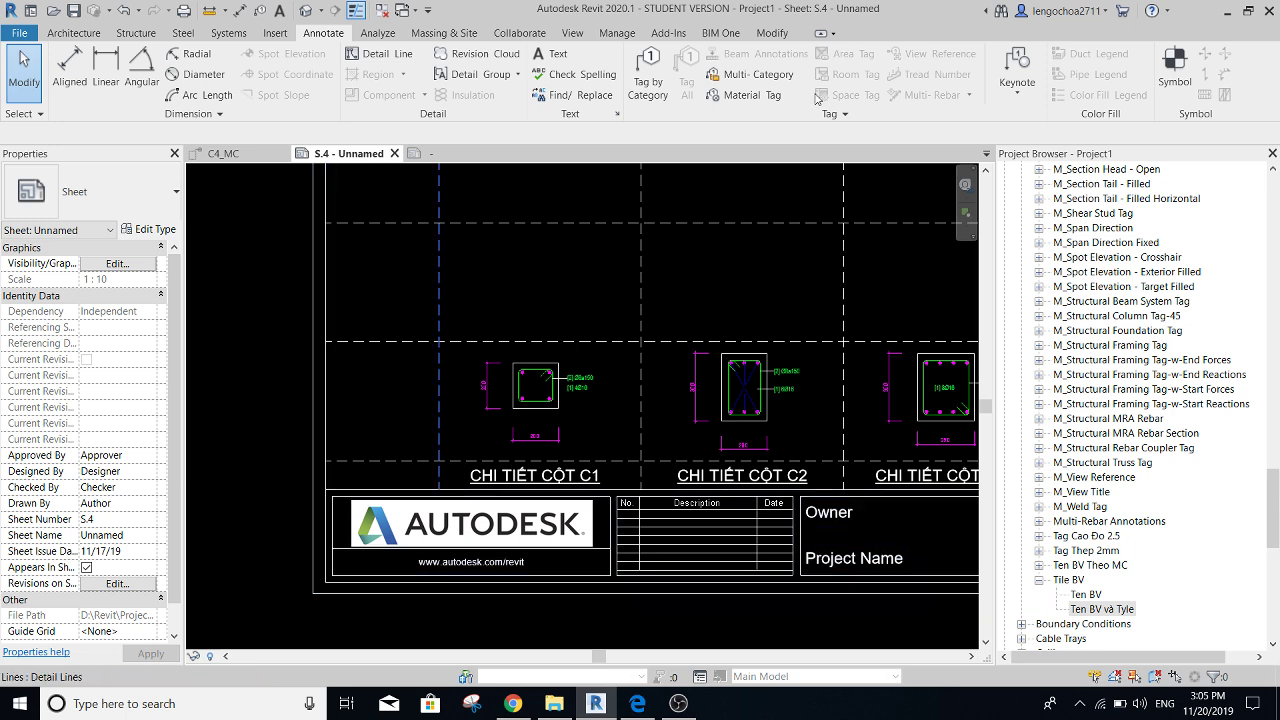
left_click(1176, 84)
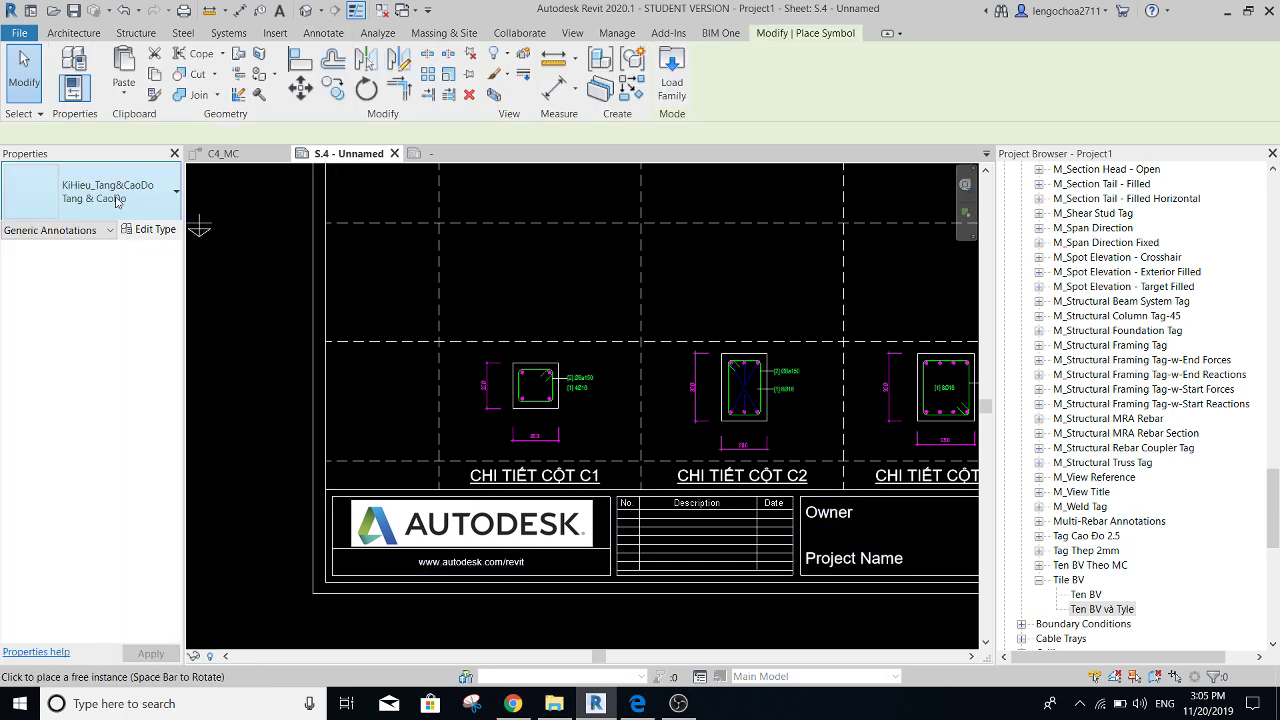
scroll(375, 443, "up", 2)
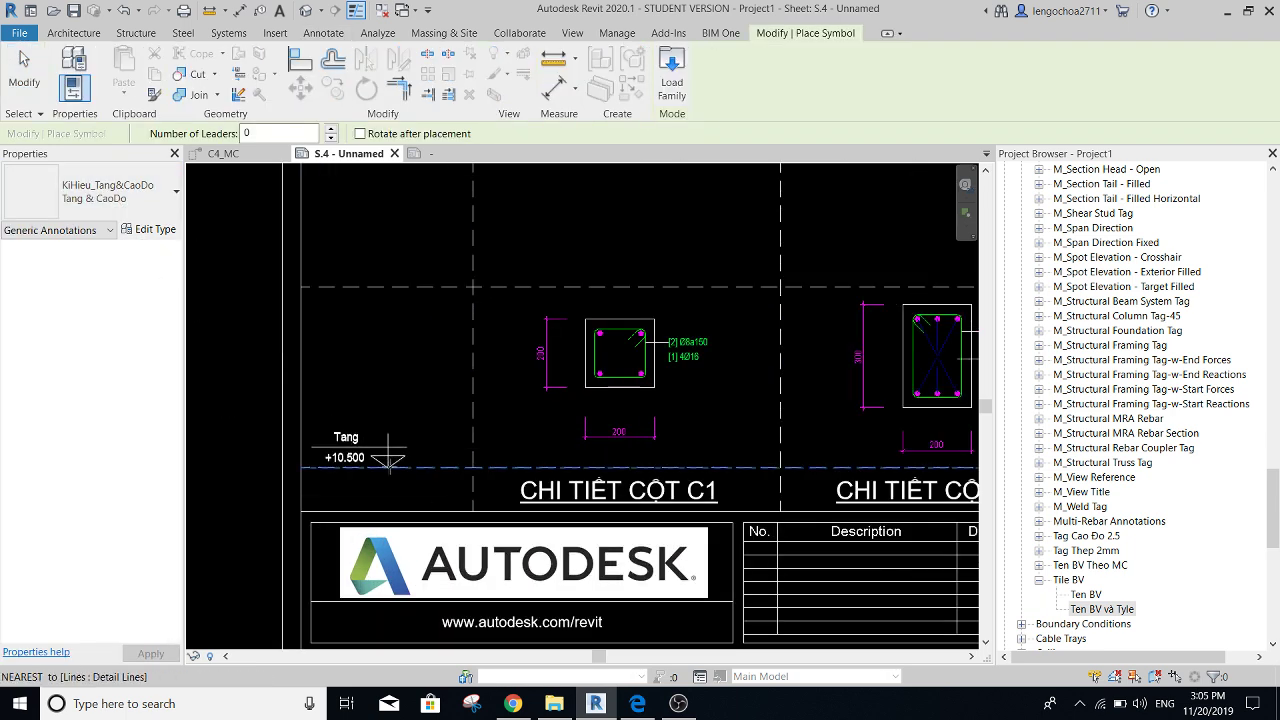
left_click(400, 460)
scroll(400, 460, "up", 2)
key("Escape")
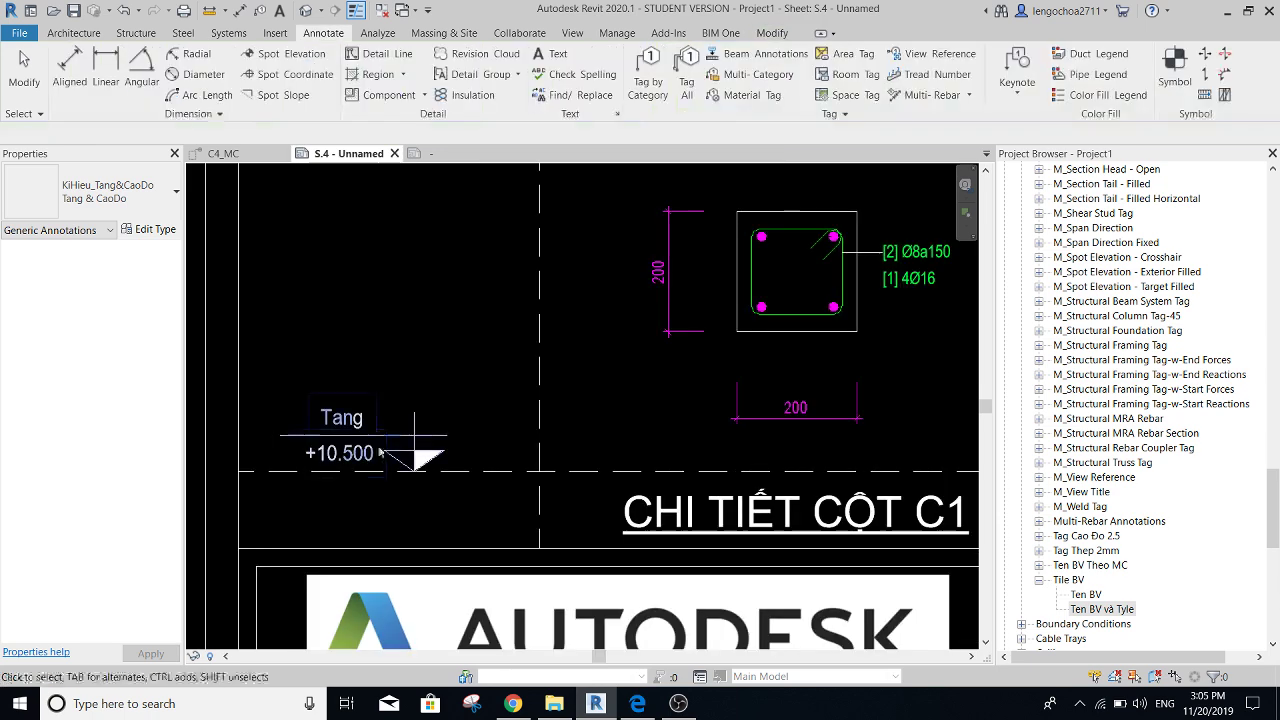
- Rename the symbol's level label to Mong and clear its +10.500 elevation value
double_click(357, 417)
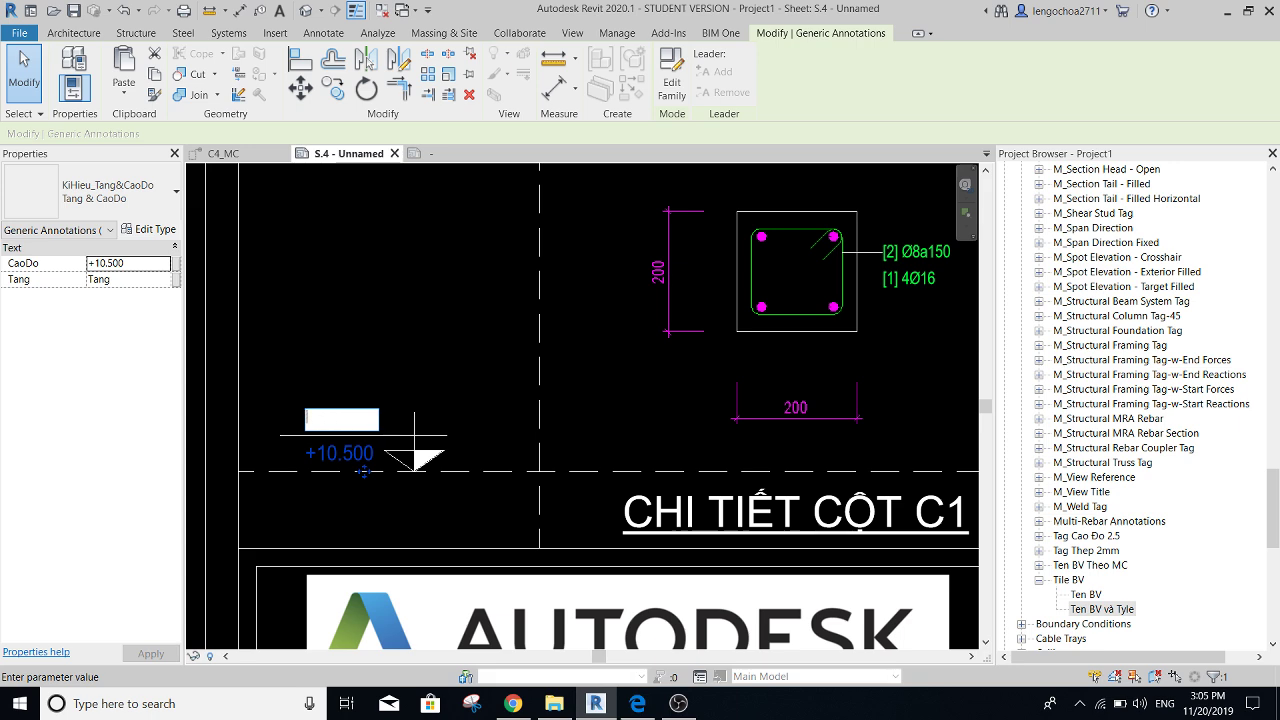
type("Mong")
key("Return")
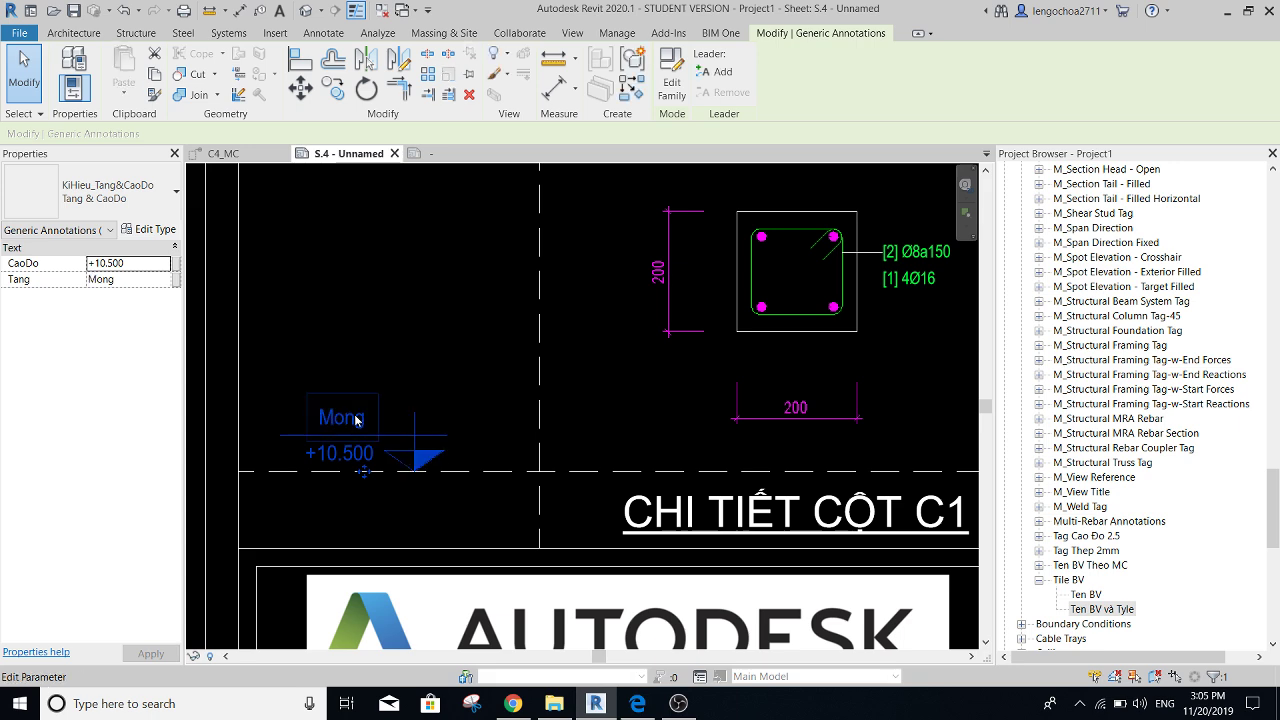
key("Escape")
left_click(370, 458)
left_click(368, 455)
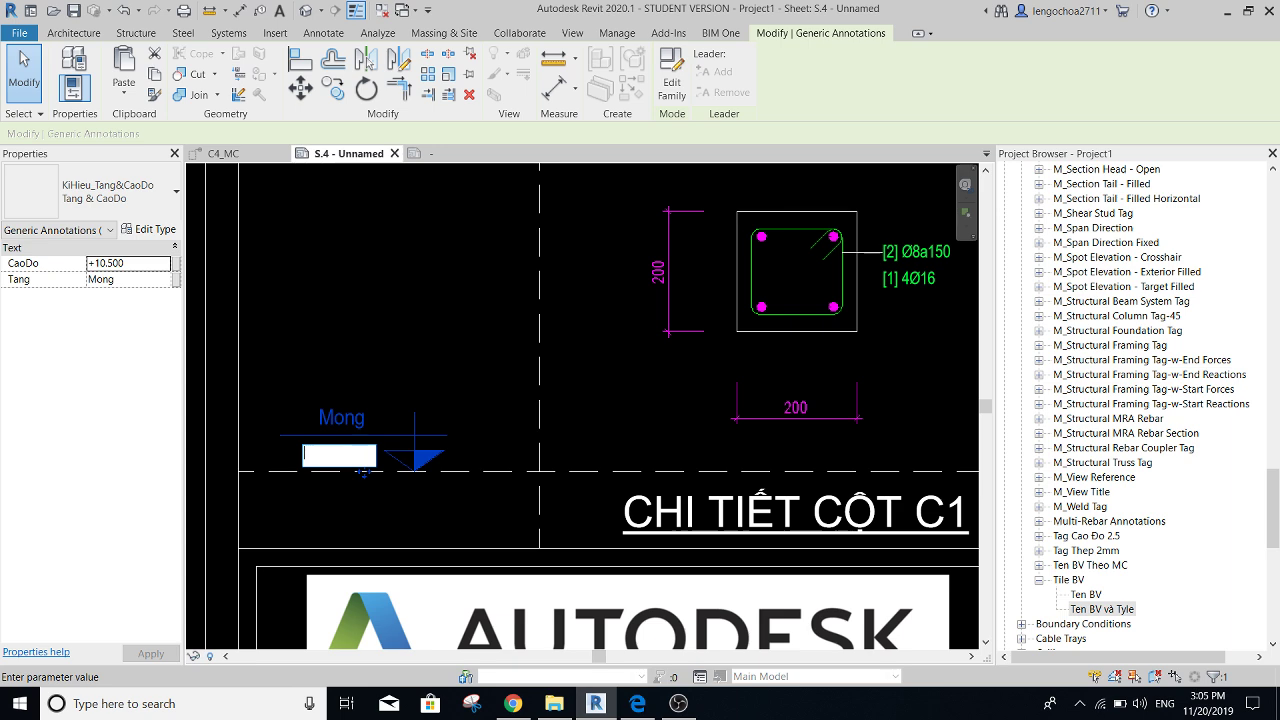
key("Return")
key("Escape")
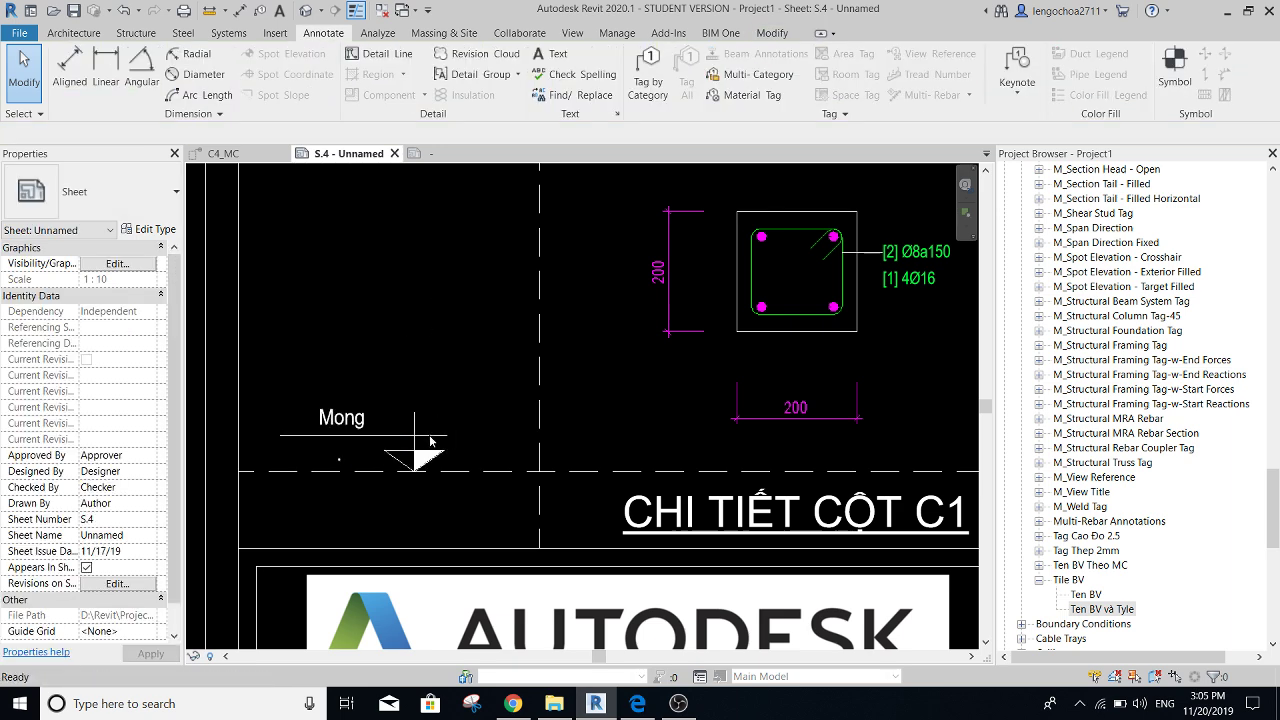
- Copy the Mong level symbol with CO onto the other horizontal grid lines
left_click(430, 438)
scroll(430, 438, "down", 1)
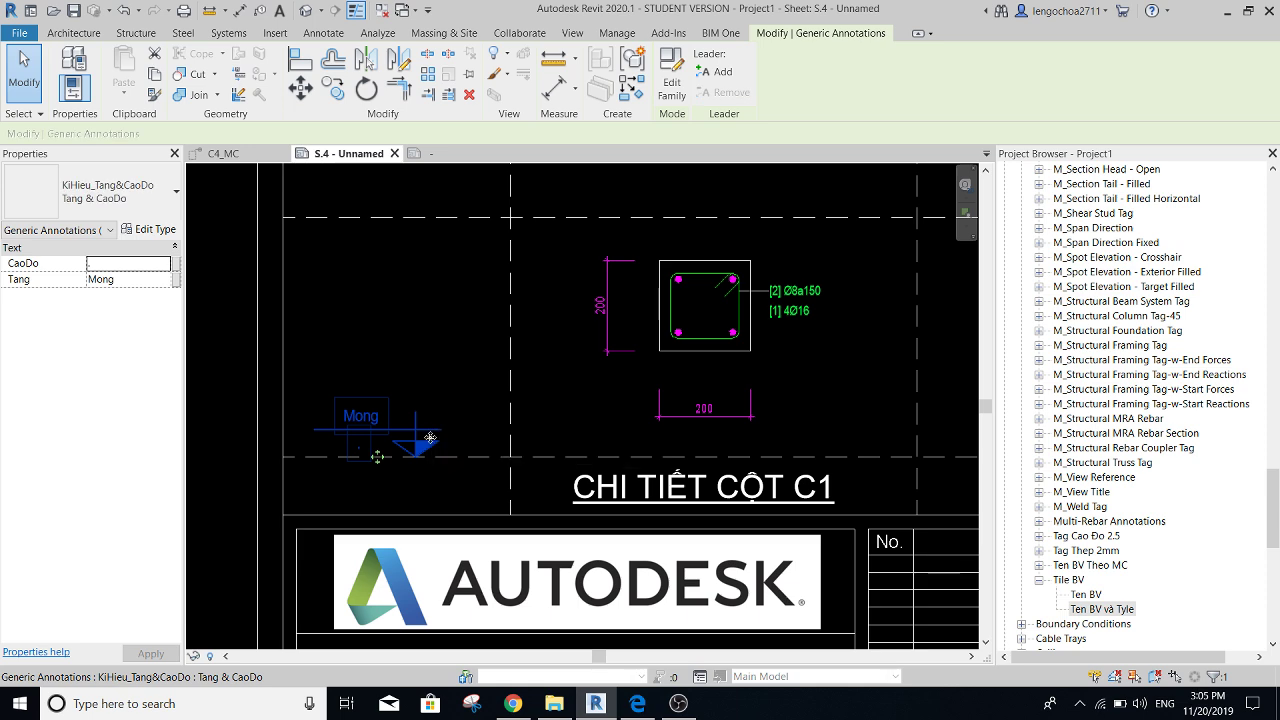
key("c")
key("o")
left_click(517, 457)
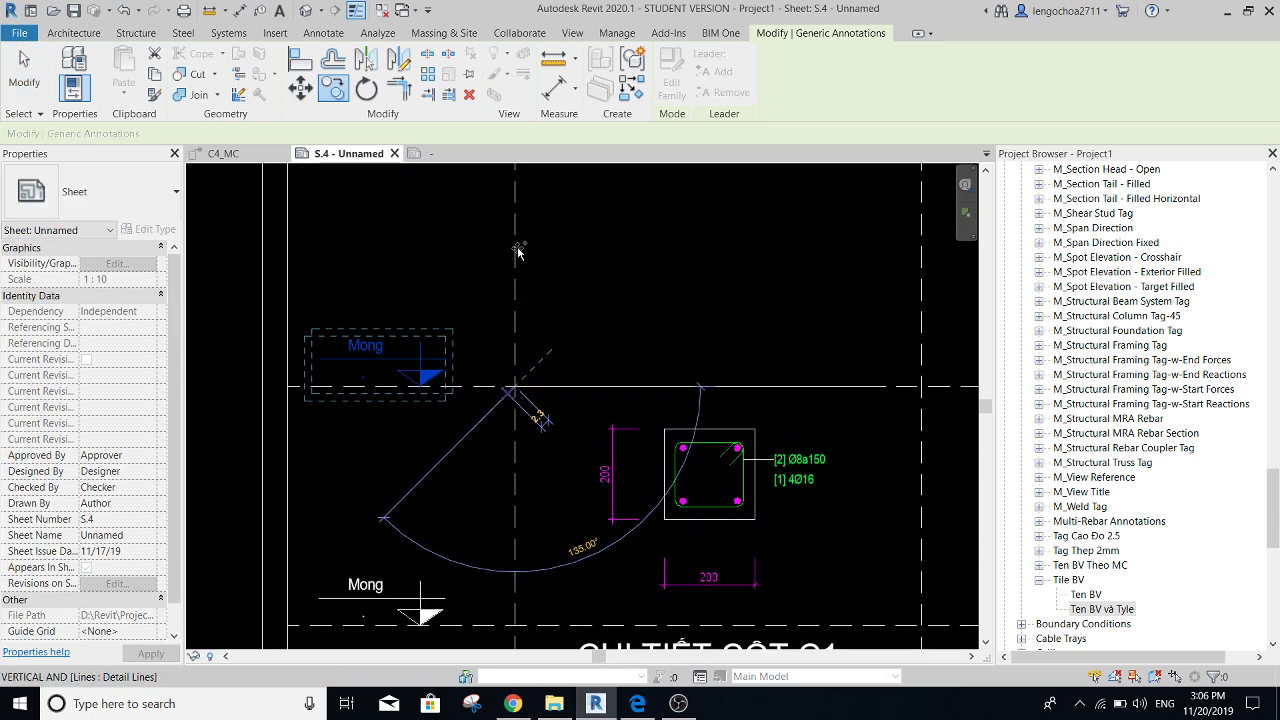
middle_click_drag(517, 290, 520, 380)
middle_click_drag(503, 230, 522, 318)
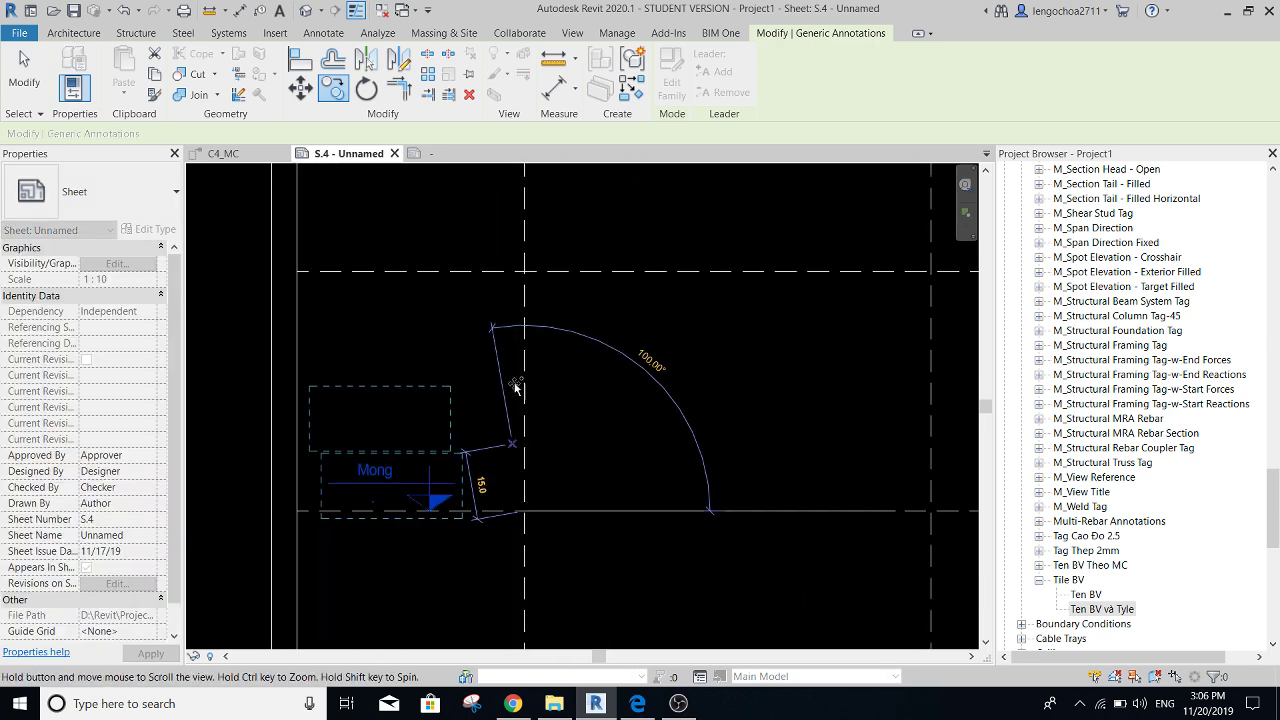
left_click(531, 189)
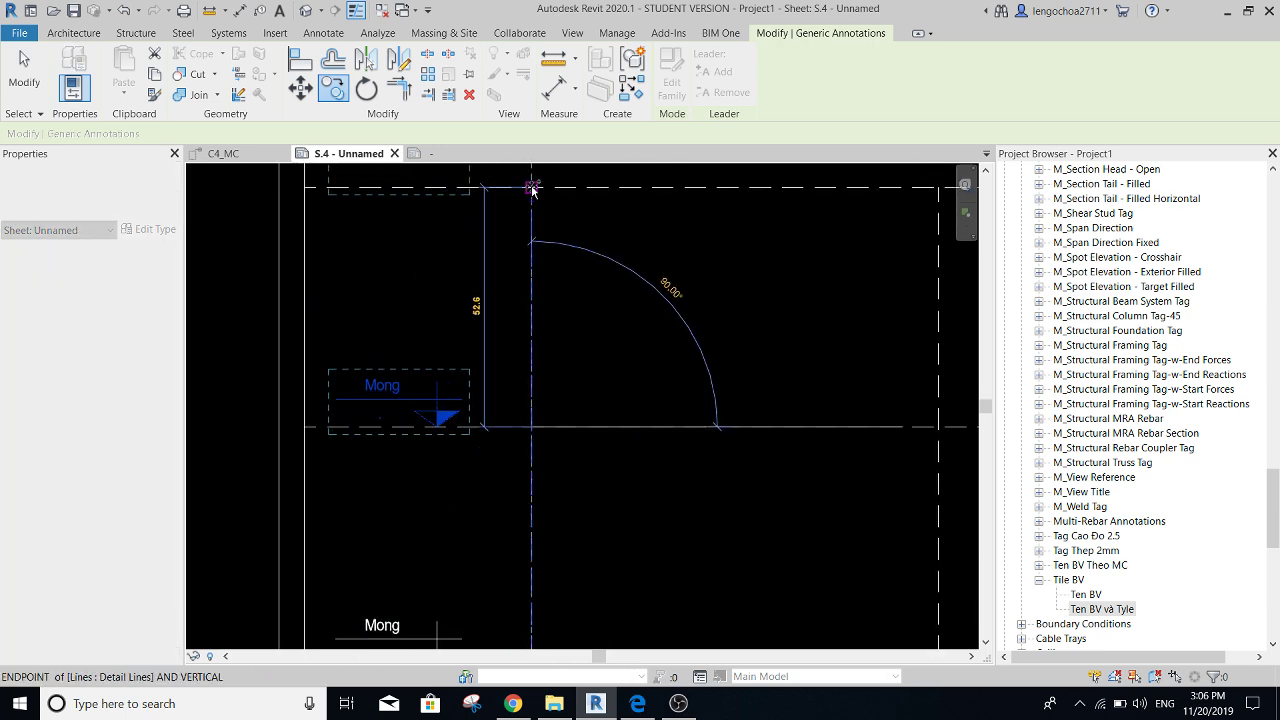
key("Escape")
scroll(700, 400, "down", 2)
scroll(1215, 314, "up", 4)
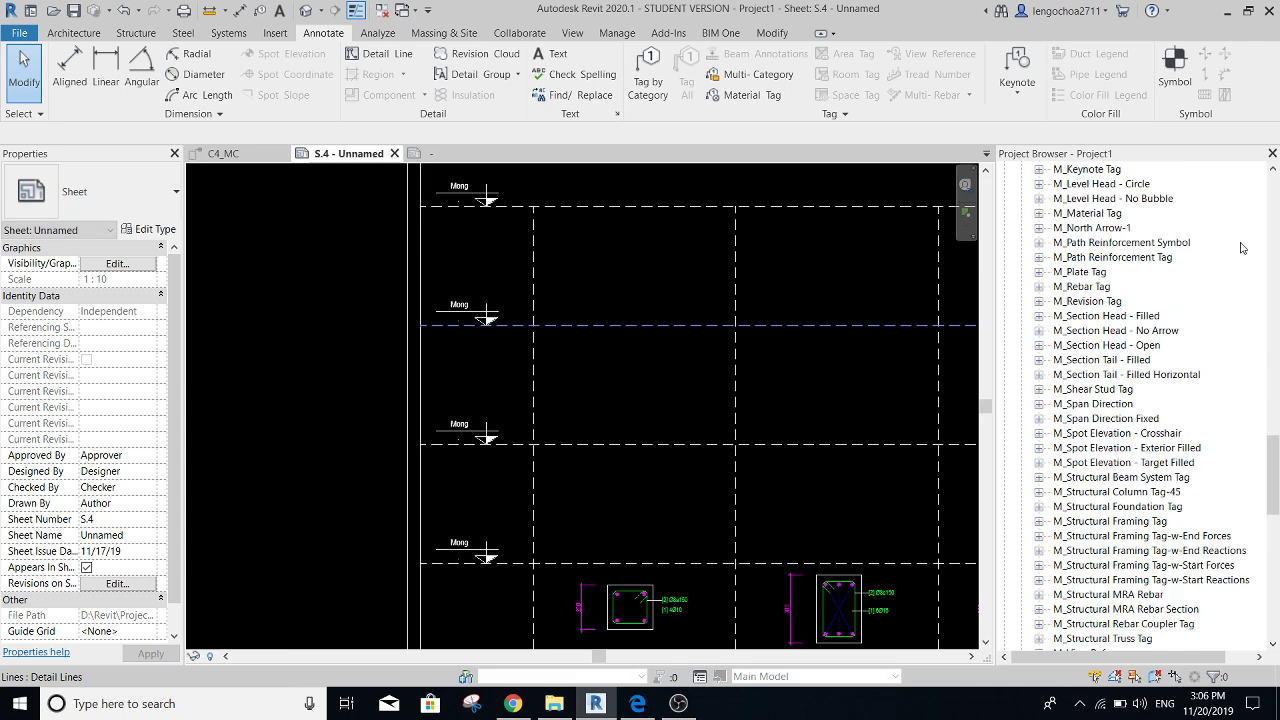
scroll(1262, 441, "up", 4)
- Open Elevation: North from the 2. Mặt Đứng group in the Project Browser
left_click_drag(1274, 428, 1266, 212)
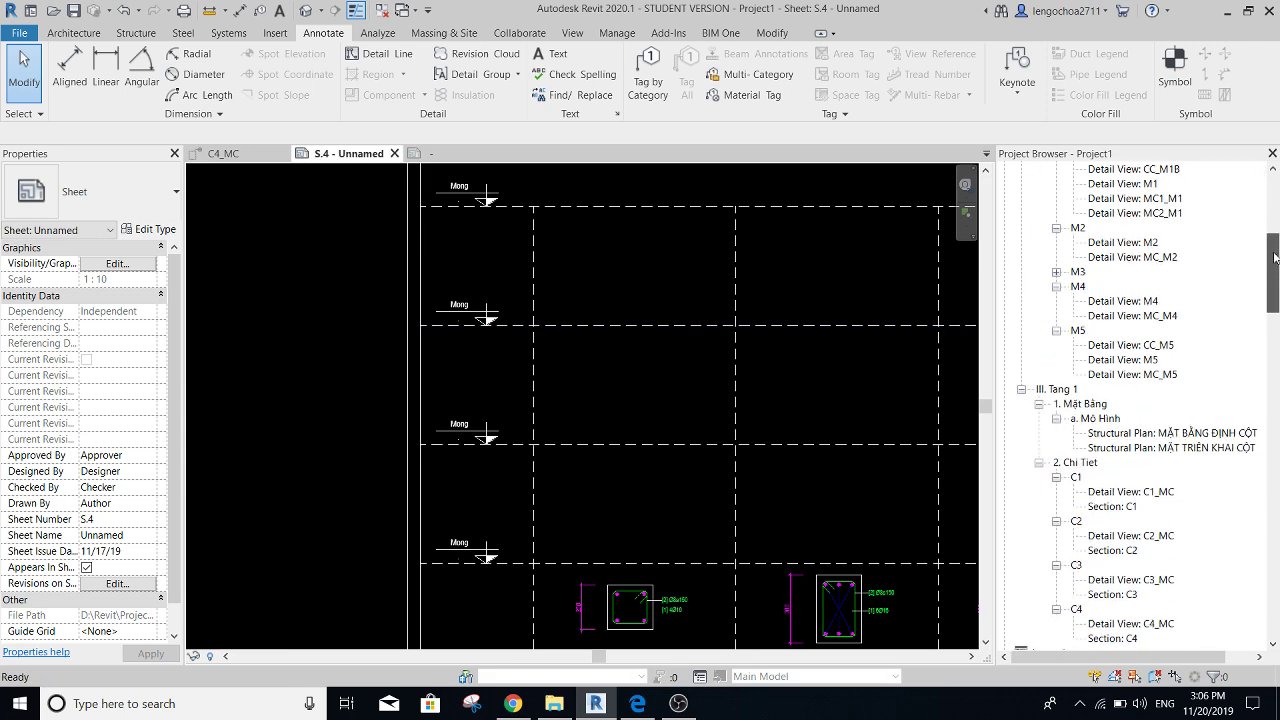
scroll(1137, 258, "up", 2)
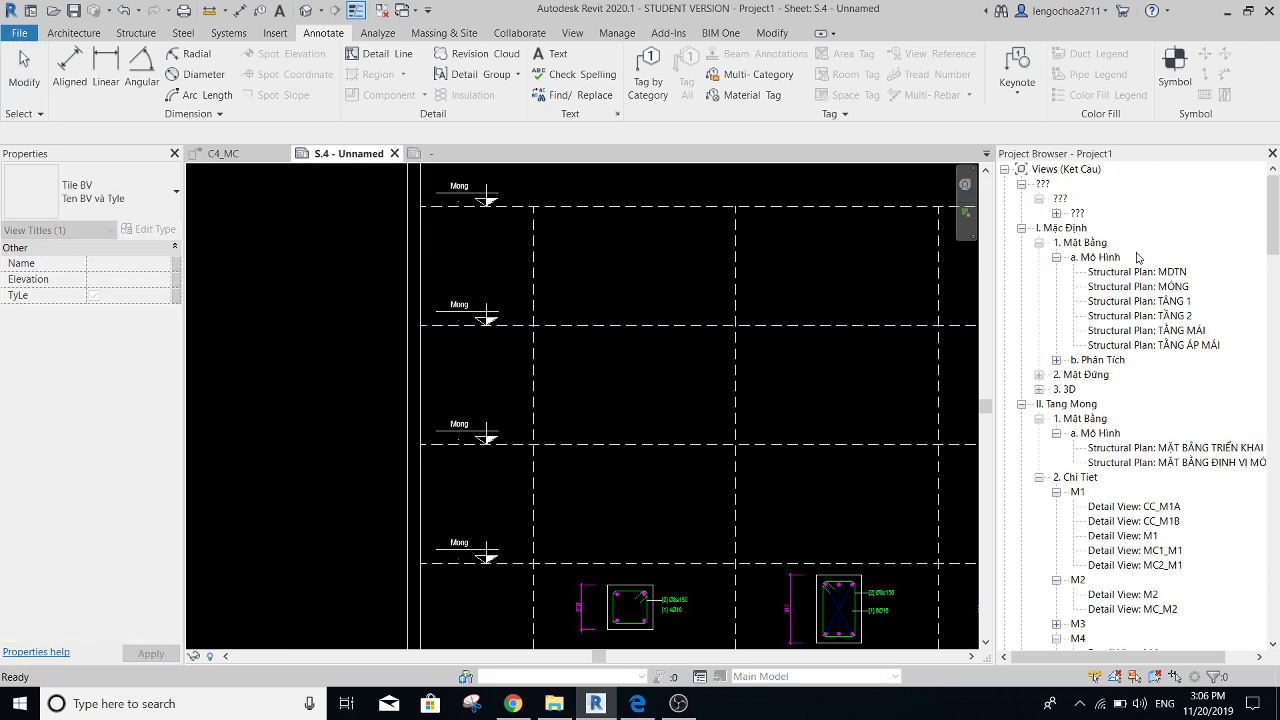
left_click(1040, 375)
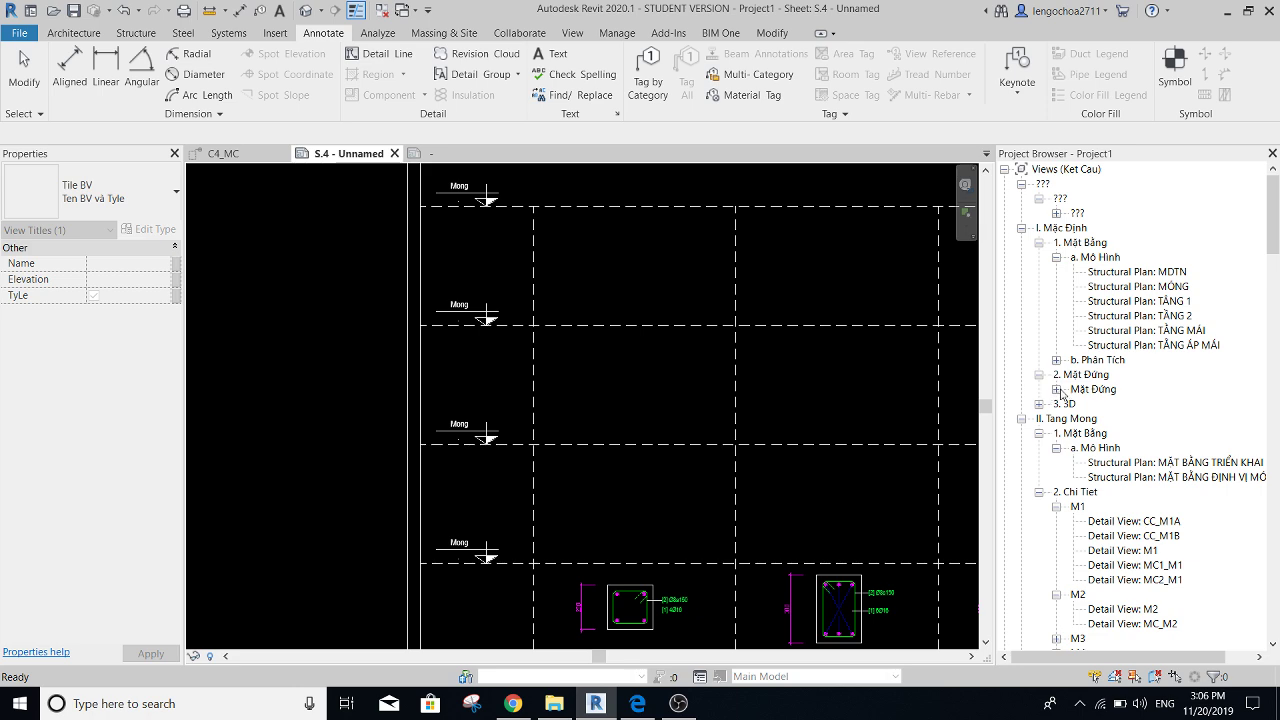
left_click(1057, 389)
double_click(1117, 419)
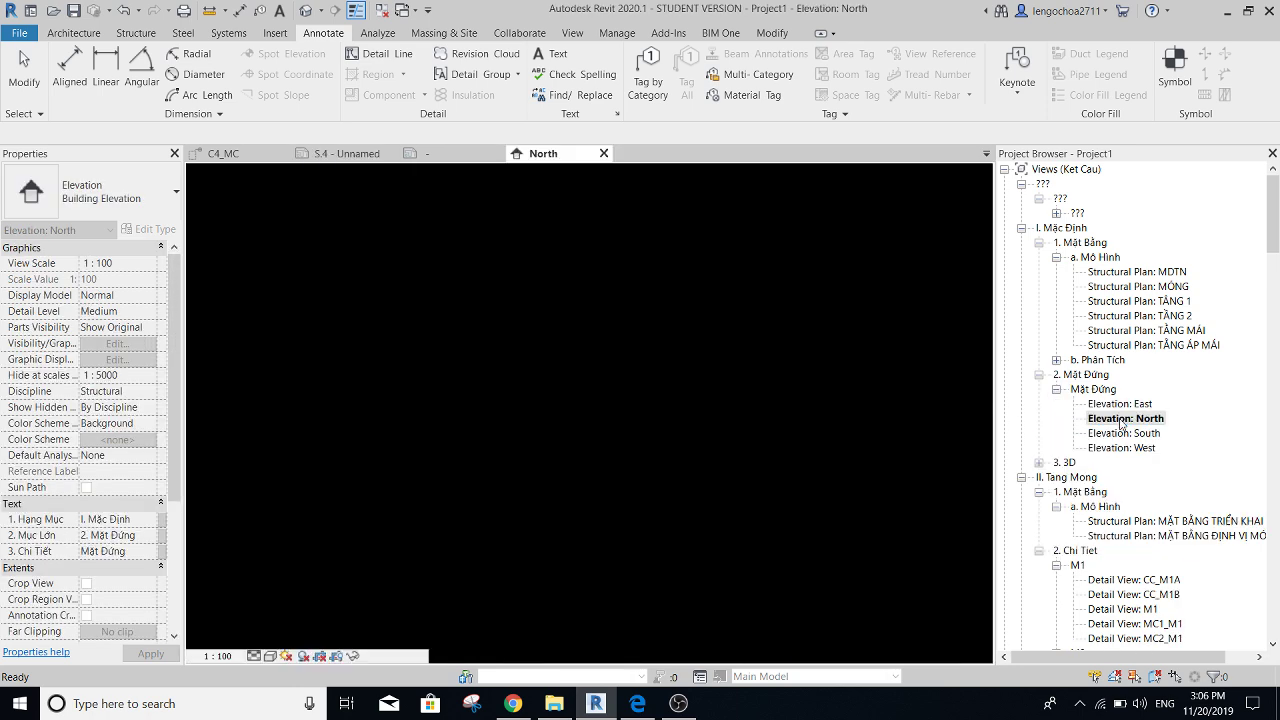
- Inspect the MÓNG and other level names and elevations, then return to sheet S.4
scroll(760, 460, "up", 2)
scroll(830, 540, "up", 3)
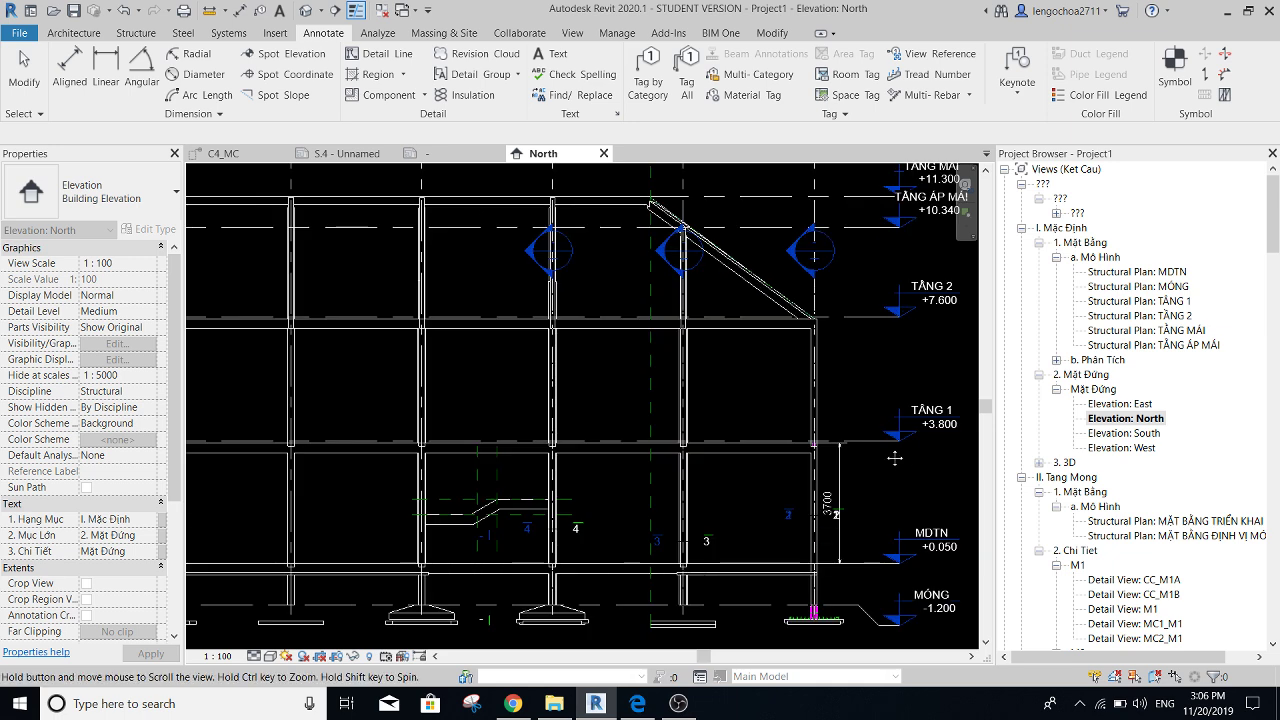
scroll(853, 576, "up", 3)
middle_click_drag(853, 576, 778, 520)
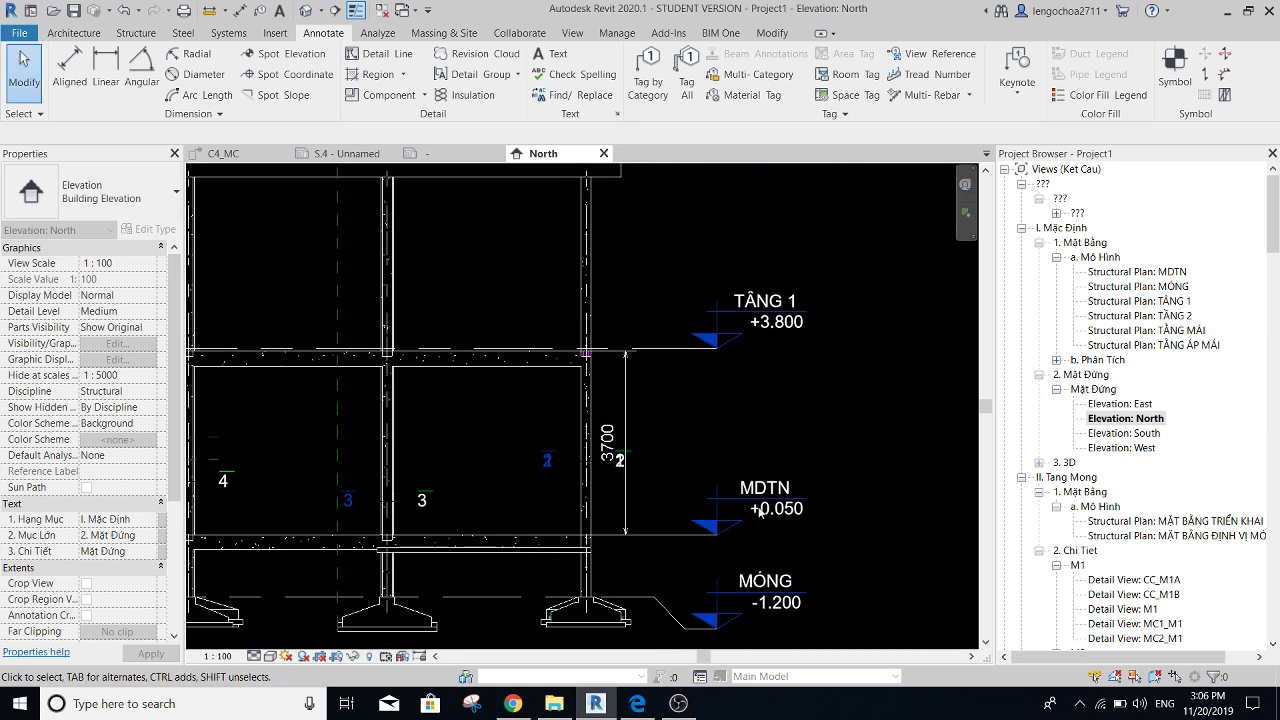
scroll(831, 471, "down", 3)
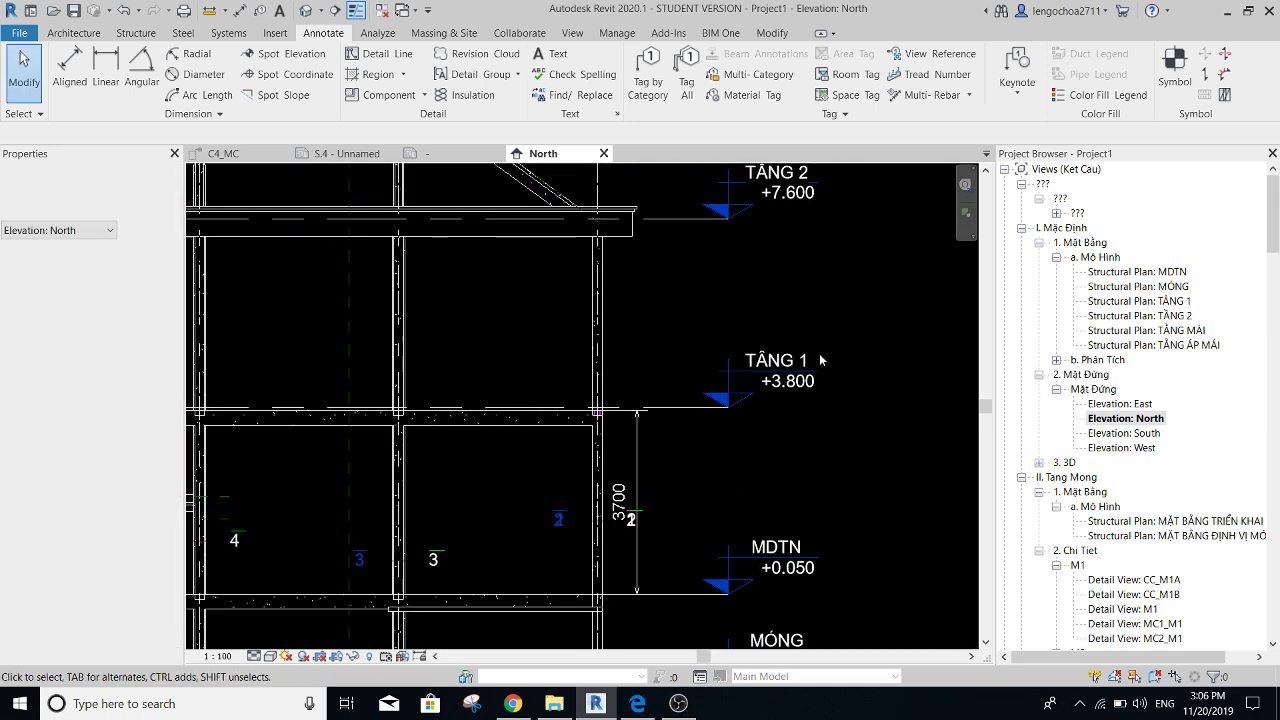
scroll(820, 357, "up", 3)
scroll(820, 313, "down", 1)
scroll(820, 313, "down", 1)
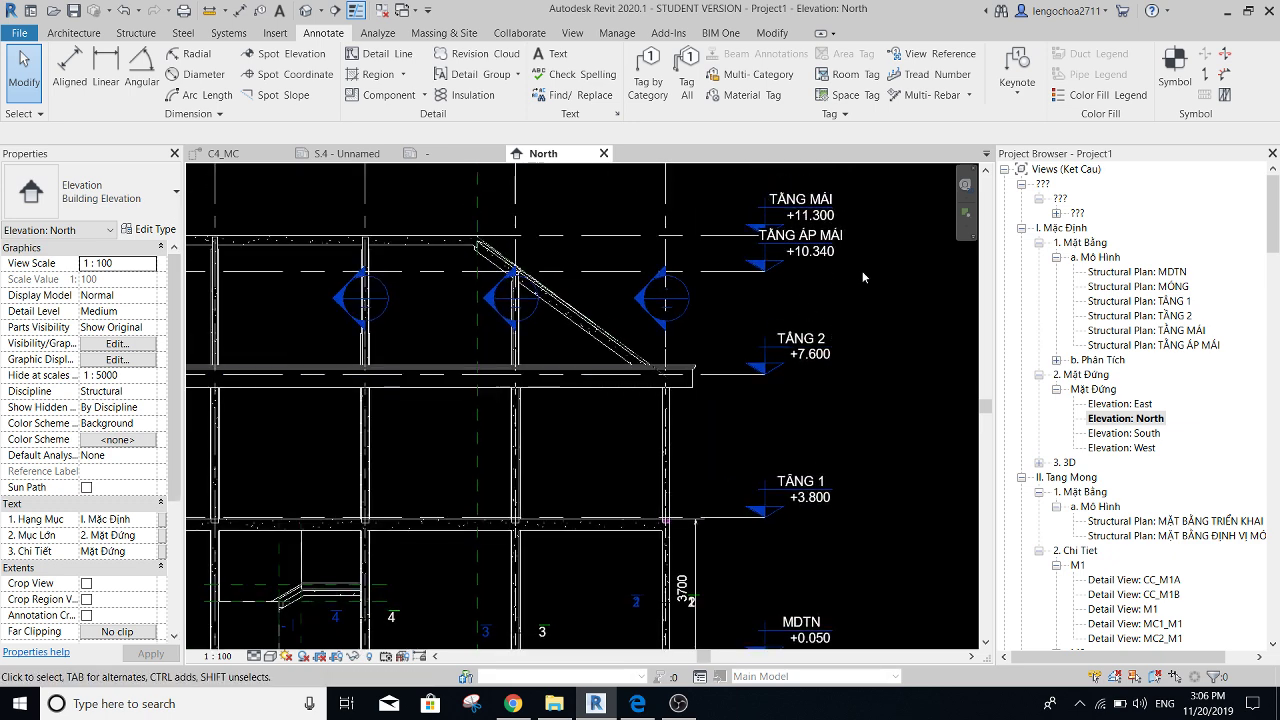
scroll(960, 380, "down", 1)
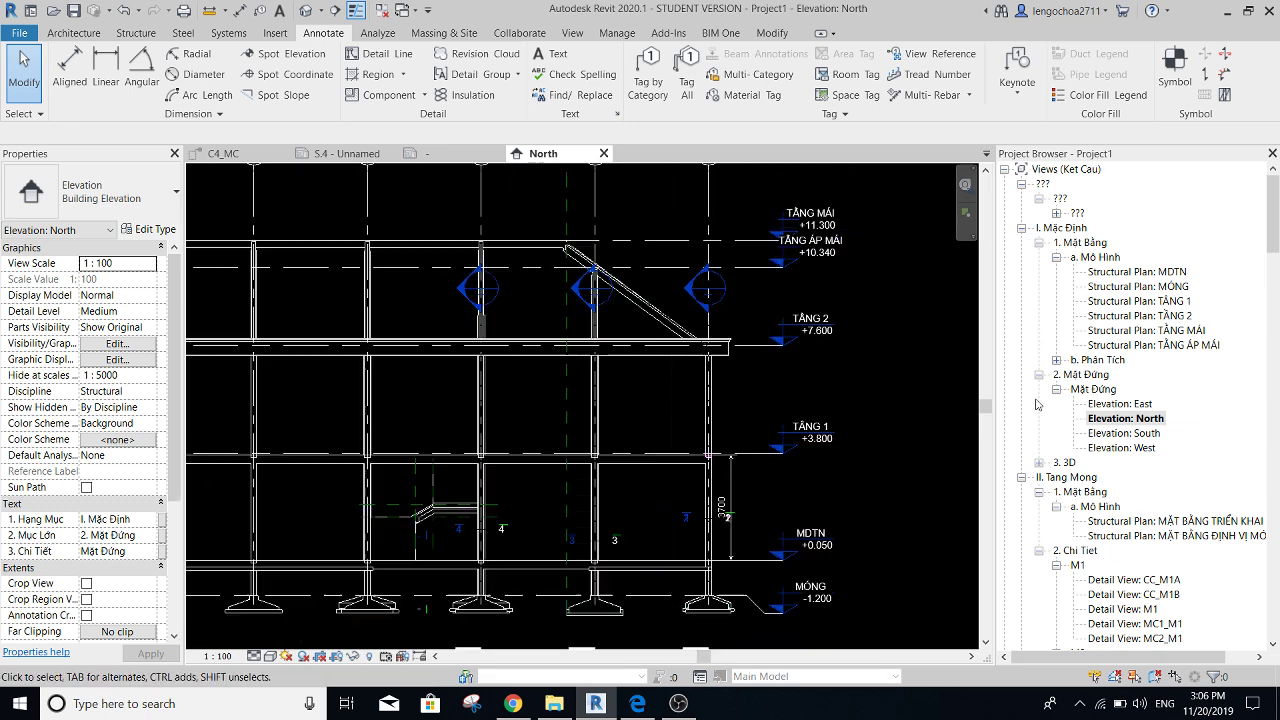
left_click(427, 157)
- Relabel the second level mark MĐTN with elevation -0.050
scroll(502, 378, "down", 3)
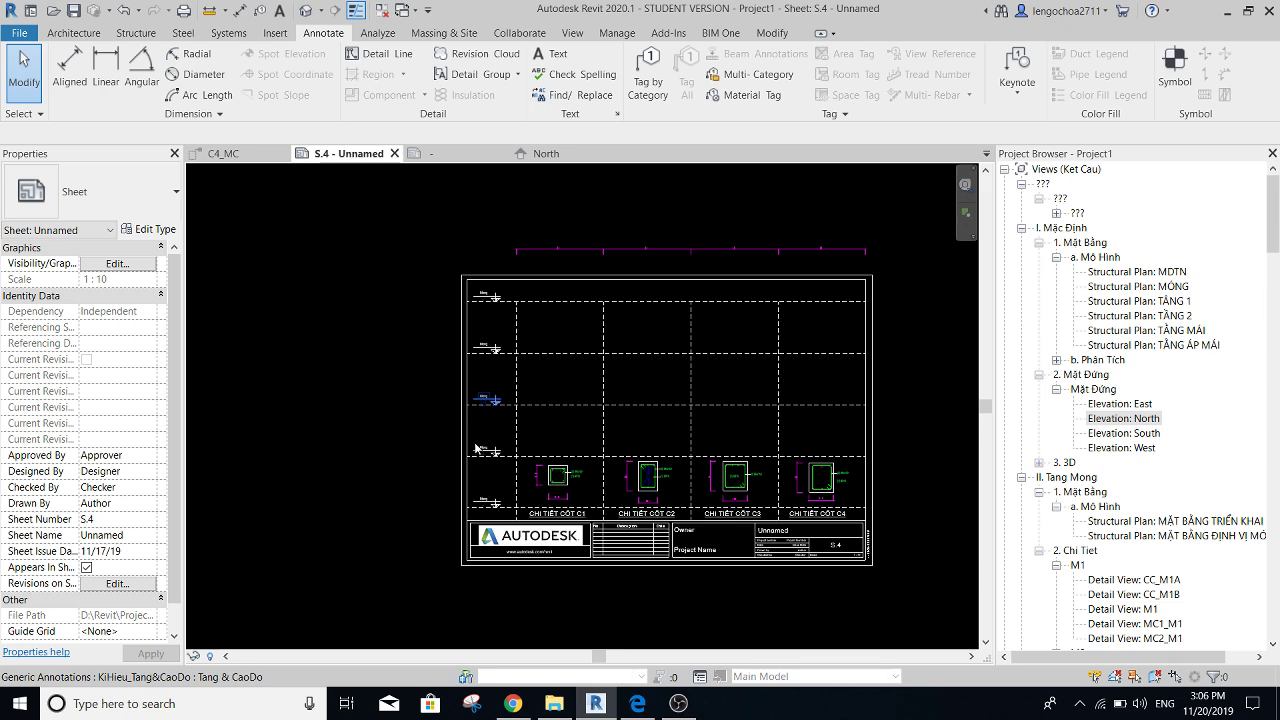
scroll(497, 481, "up", 3)
scroll(497, 481, "up", 3)
double_click(500, 450)
type("MĐTN")
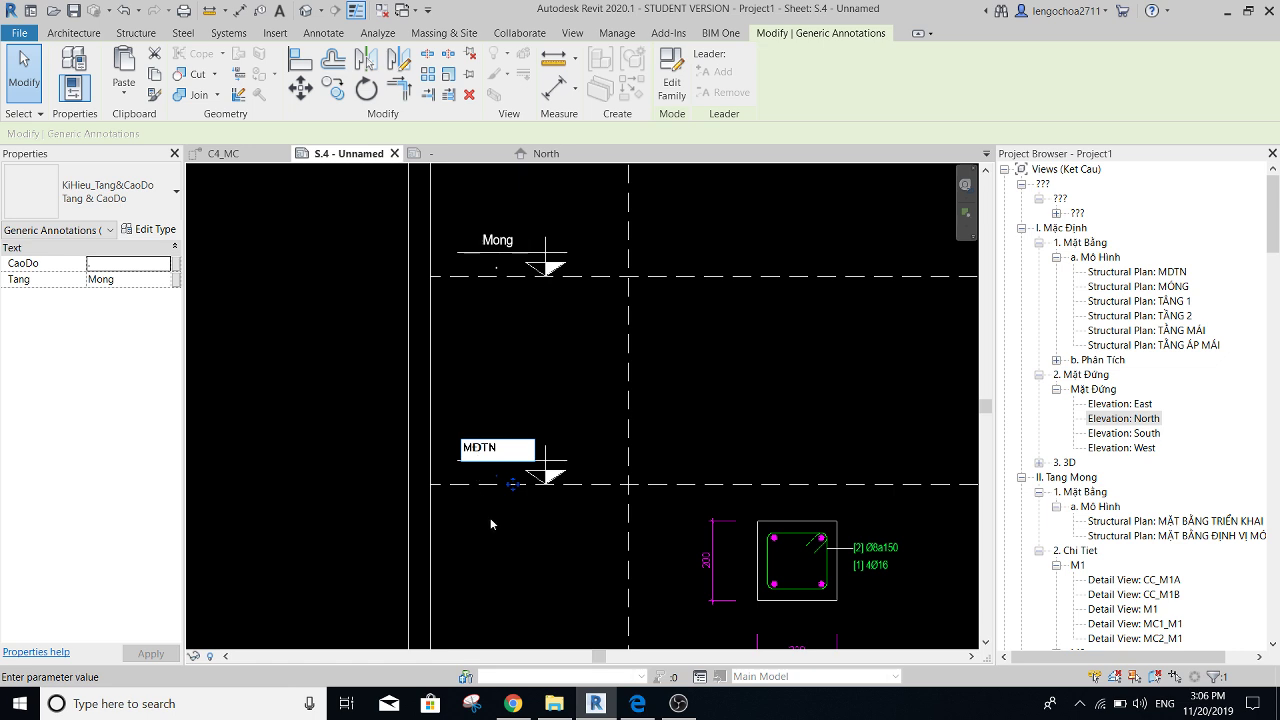
left_click(491, 524)
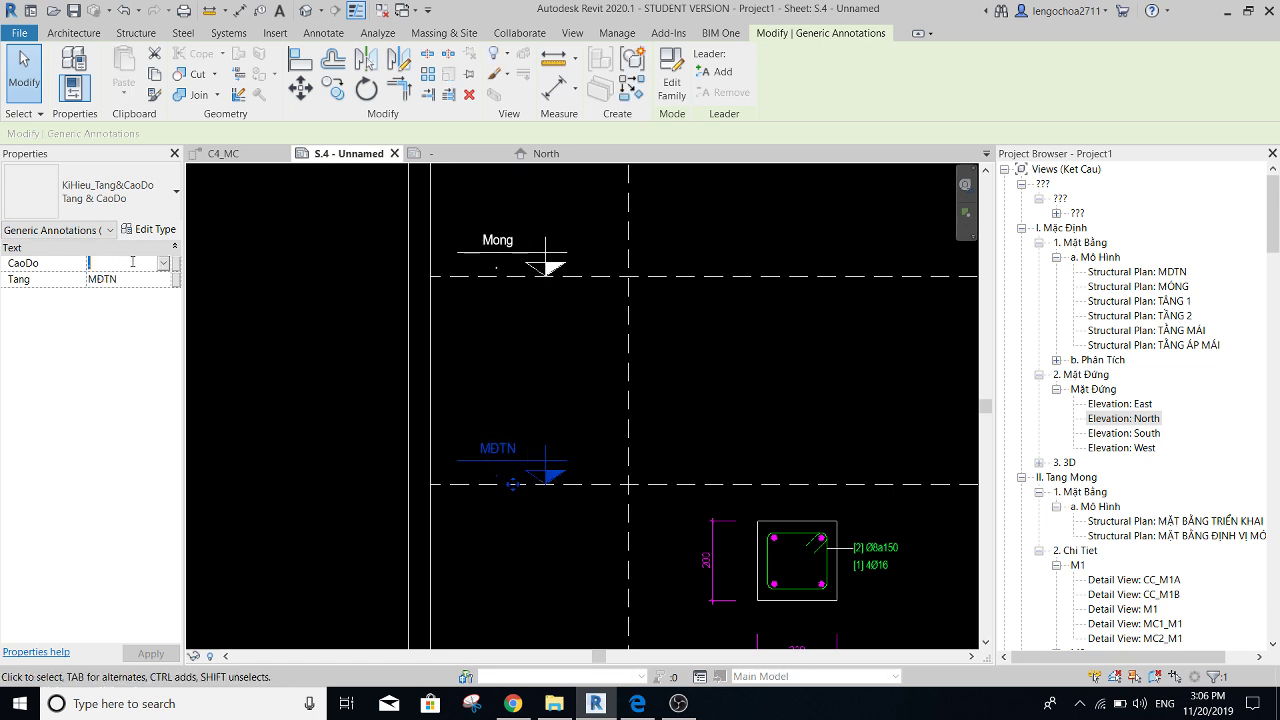
type("-0.050")
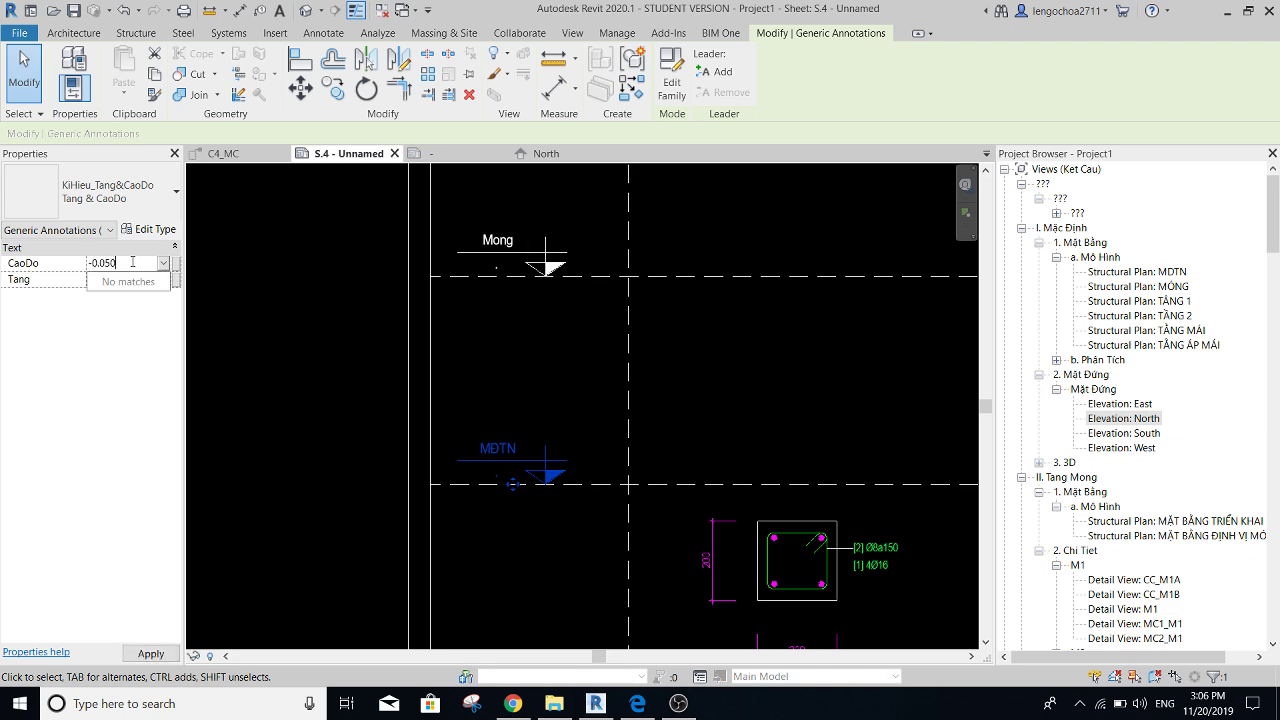
key("Return")
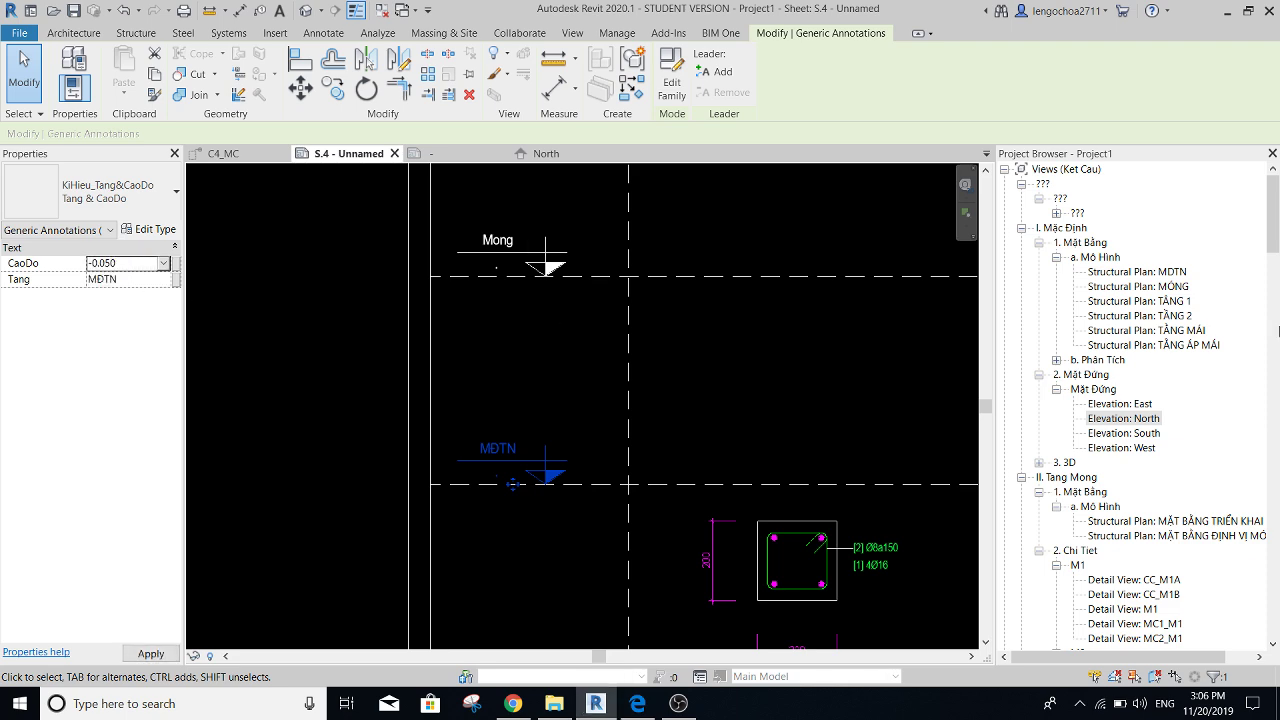
left_click(503, 369)
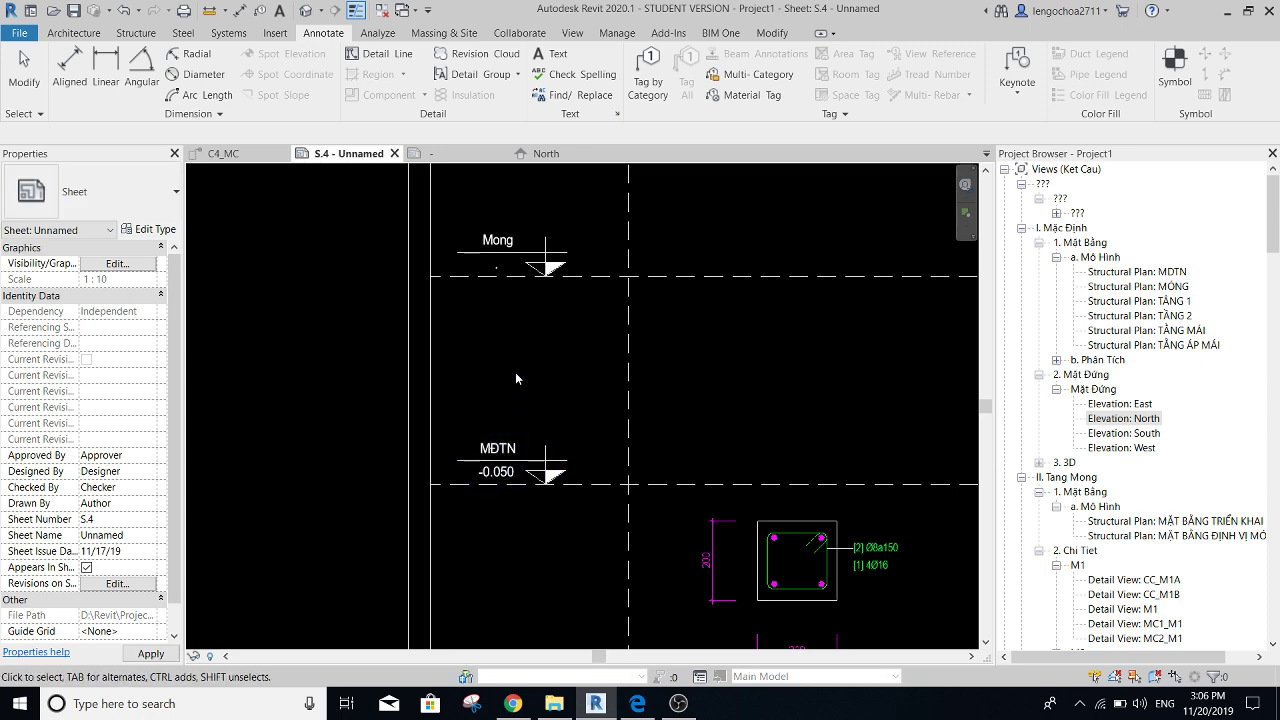
- Select the top Mong level mark and start editing its label
scroll(518, 251, "up", 1)
left_click(514, 240)
left_click(514, 240)
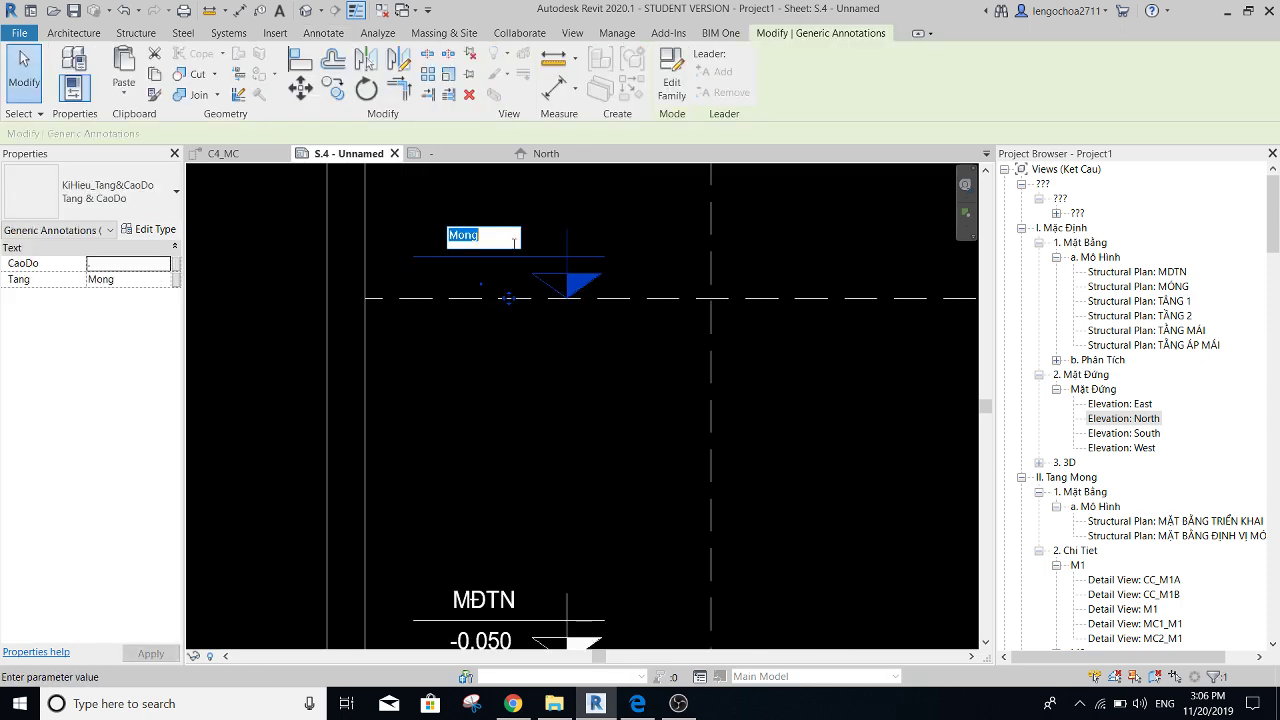
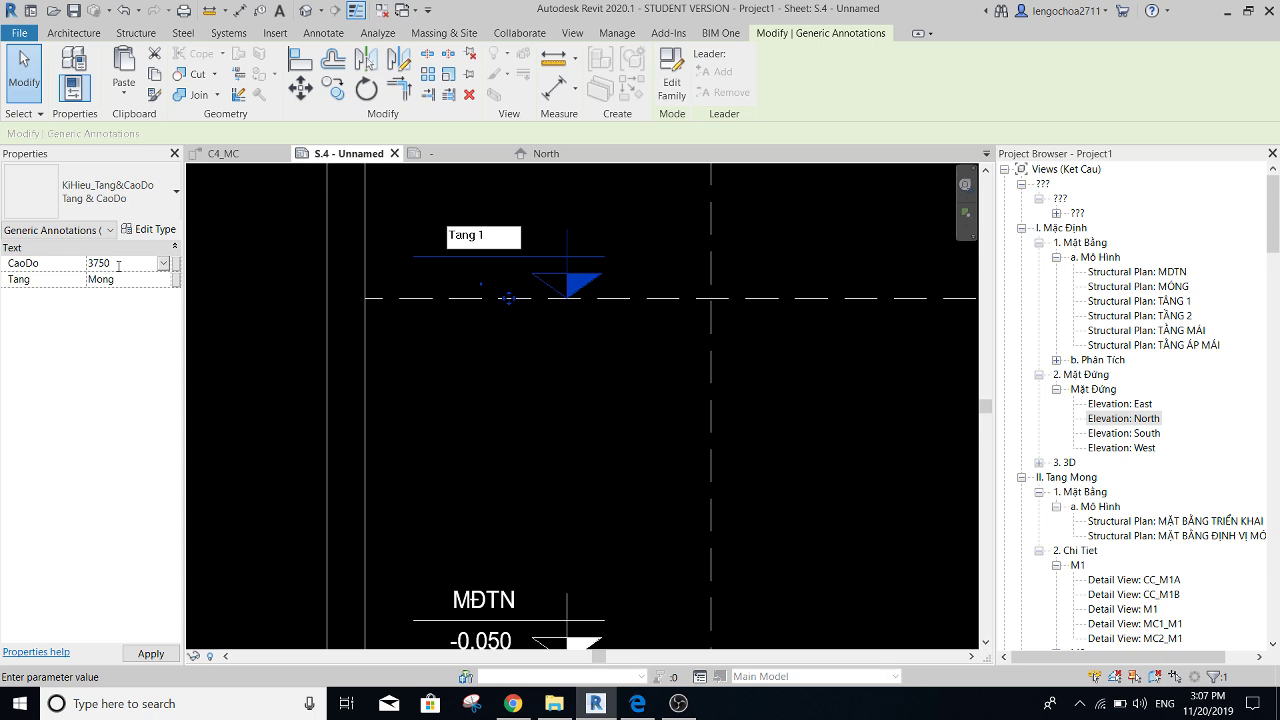
- Set the Tang 1 elevation tag on sheet S.4 to +3750
type("+")
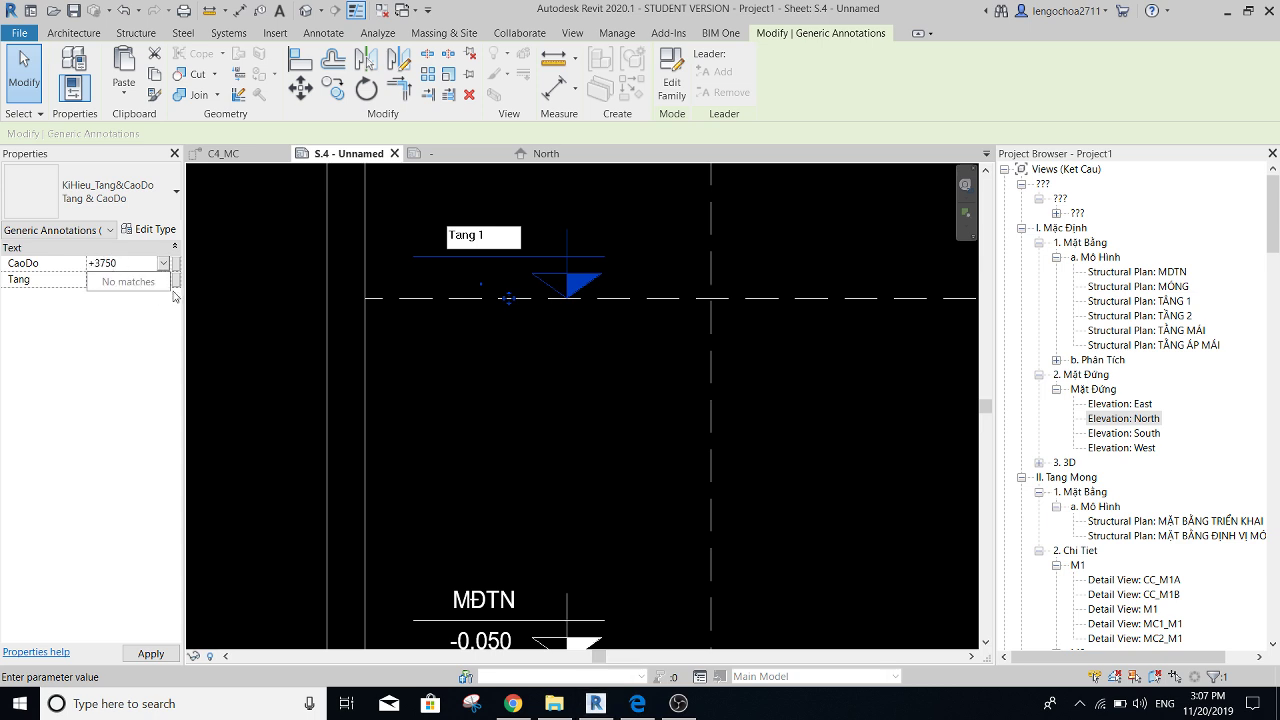
left_click(553, 417)
scroll(554, 480, "down", 4)
scroll(530, 340, "up", 2)
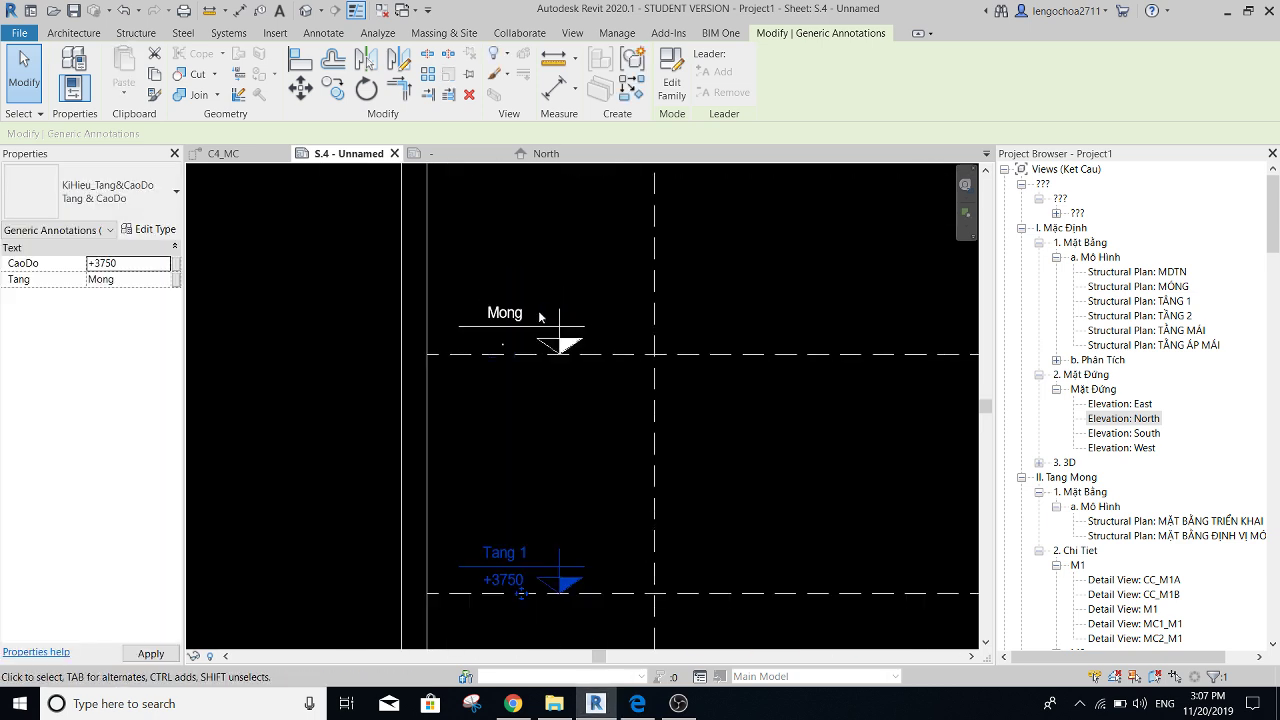
scroll(518, 316, "up", 1)
- Change the Tang 2 tag's elevation to +7550, then select the Mong level tag
left_click(517, 316)
type("Tang 2")
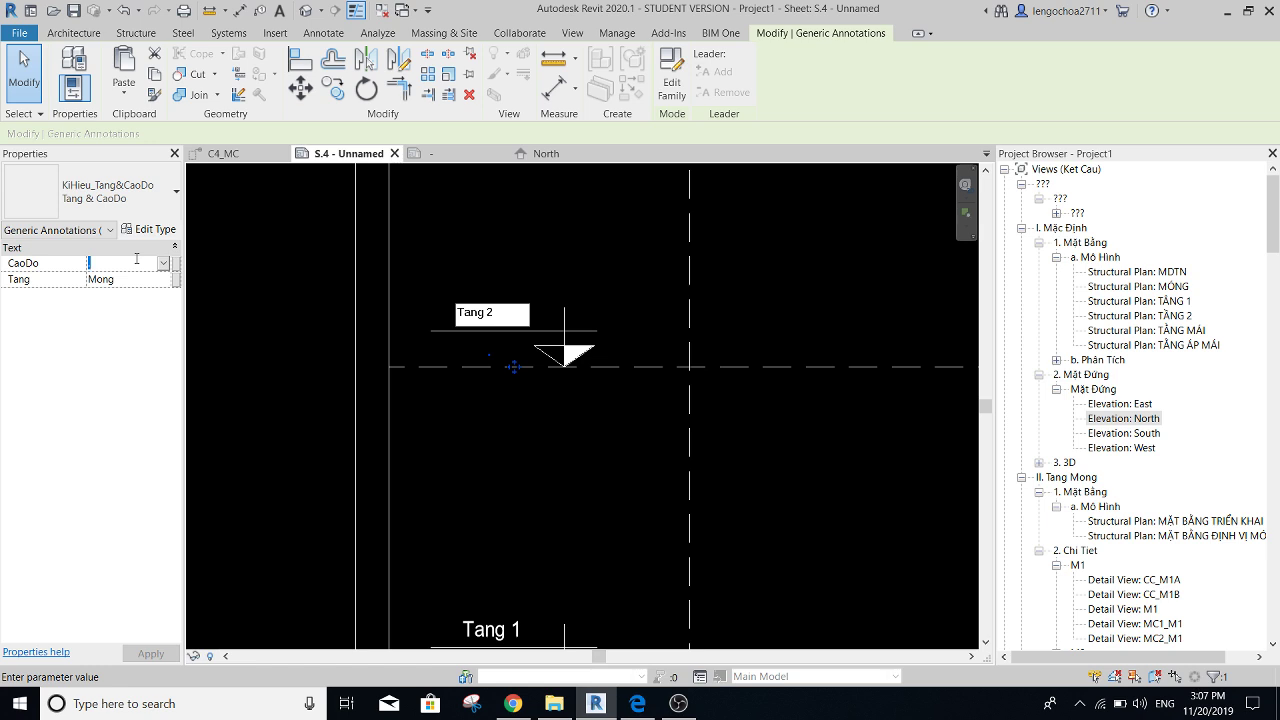
type("7550")
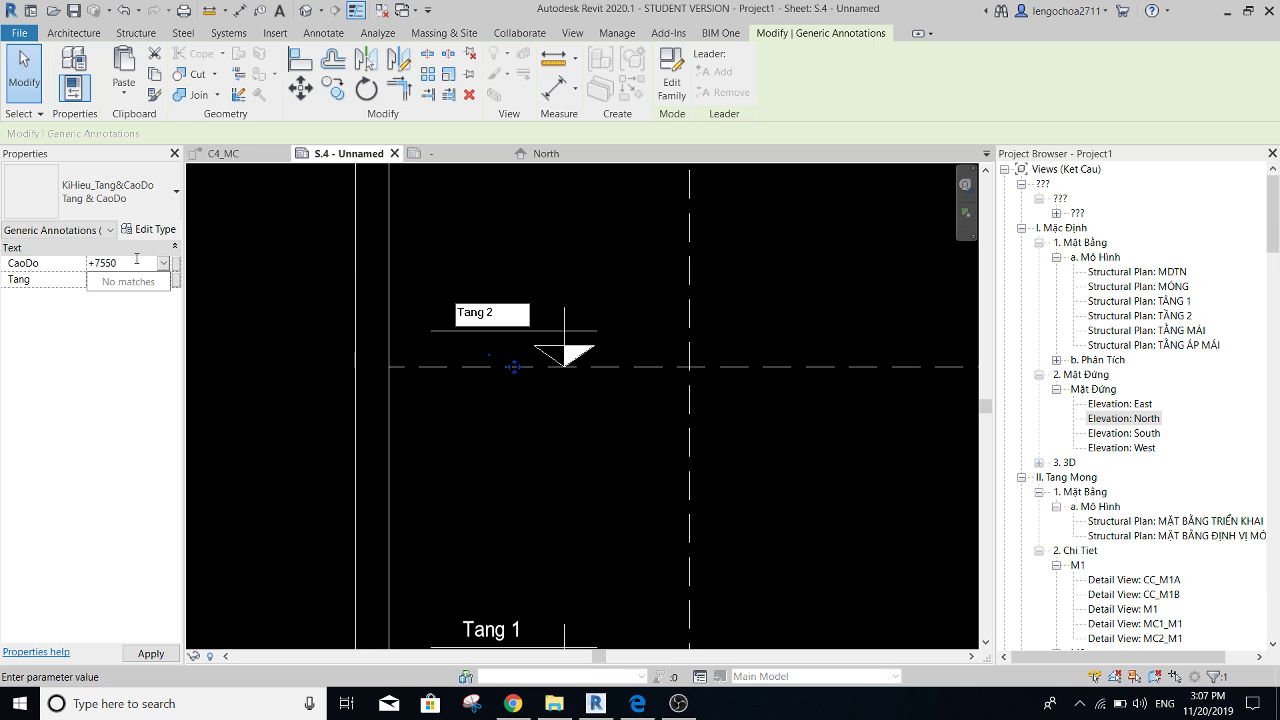
key("Return")
scroll(587, 468, "down", 2)
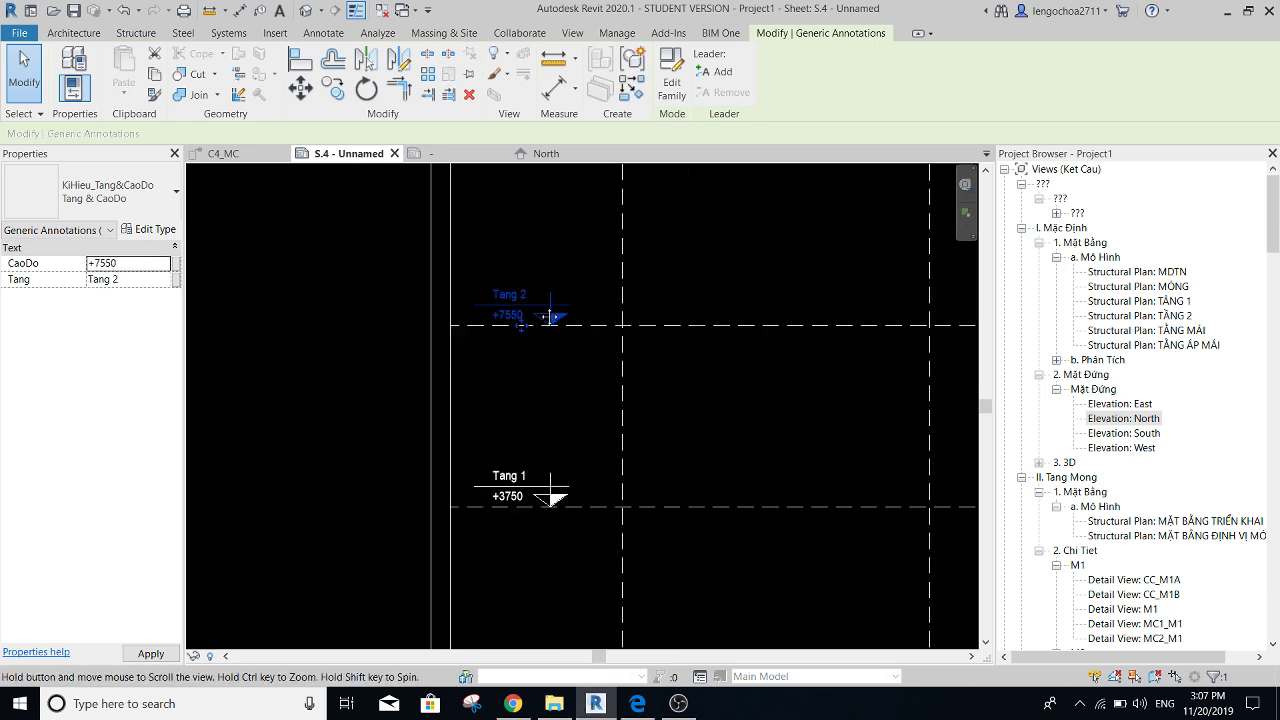
scroll(542, 290, "down", 2)
scroll(551, 240, "up", 2)
left_click(513, 278)
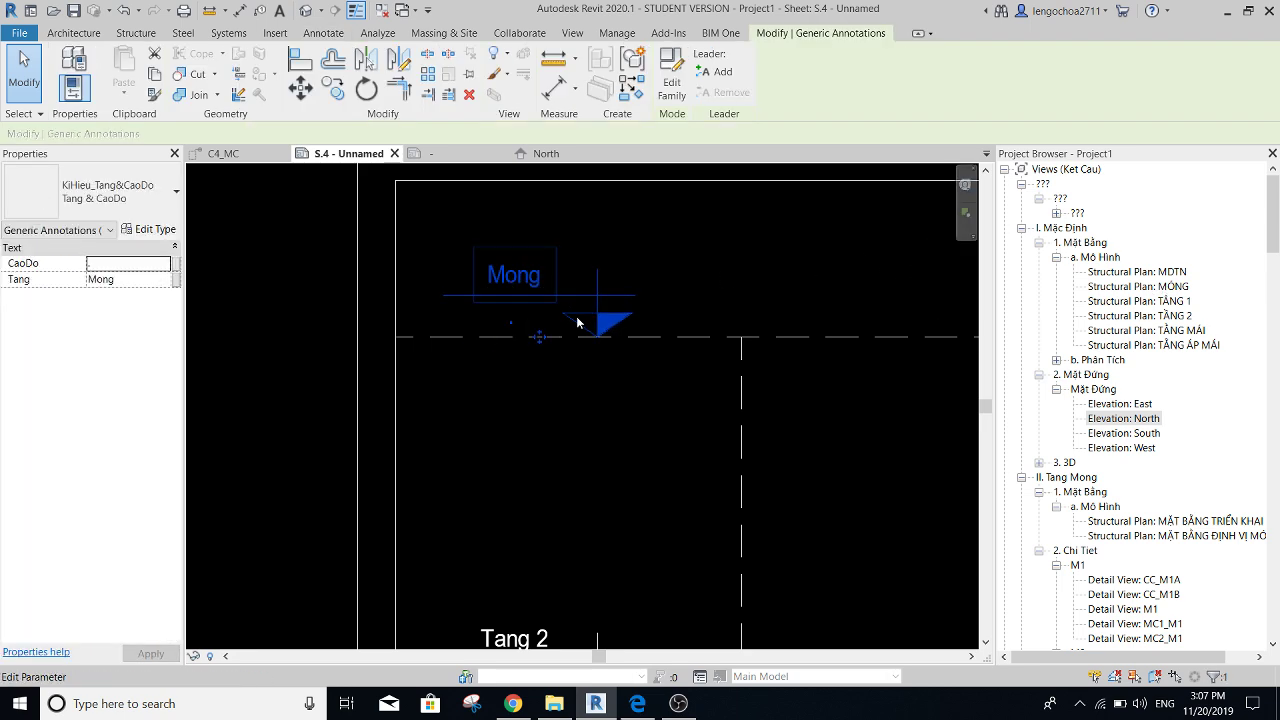
left_click(556, 158)
scroll(764, 259, "up", 2)
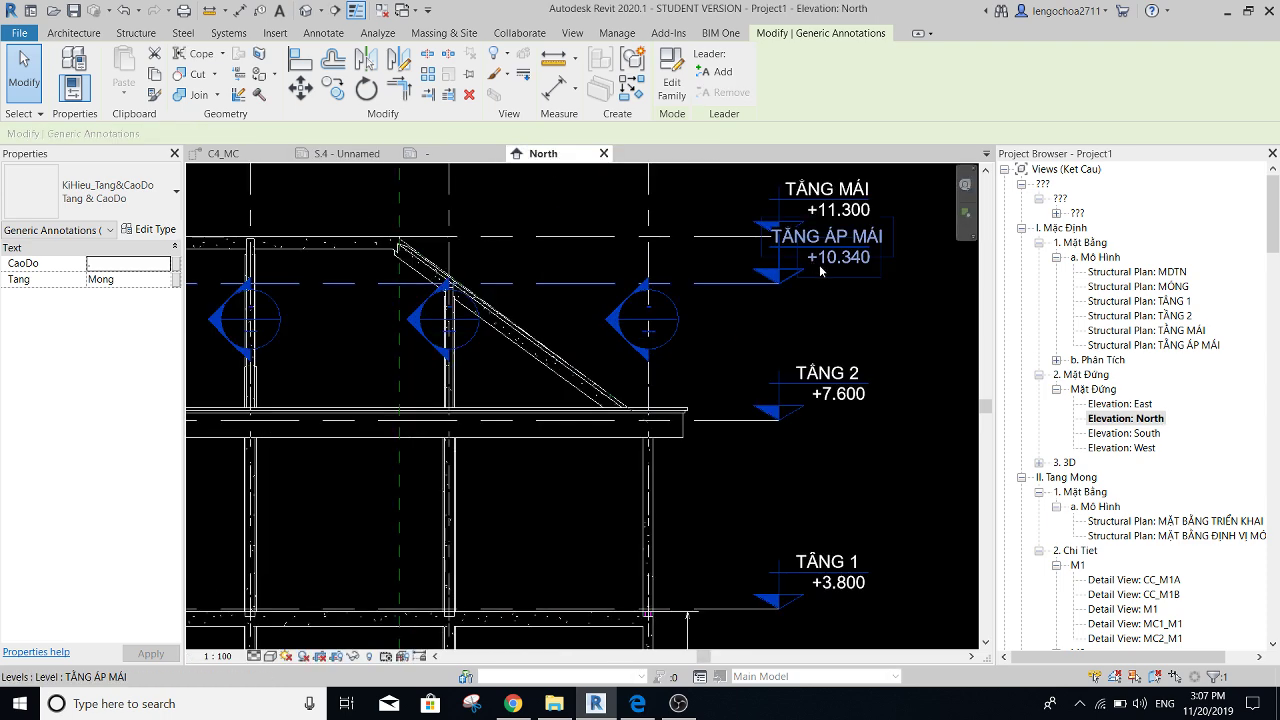
middle_click_drag(790, 305, 804, 328)
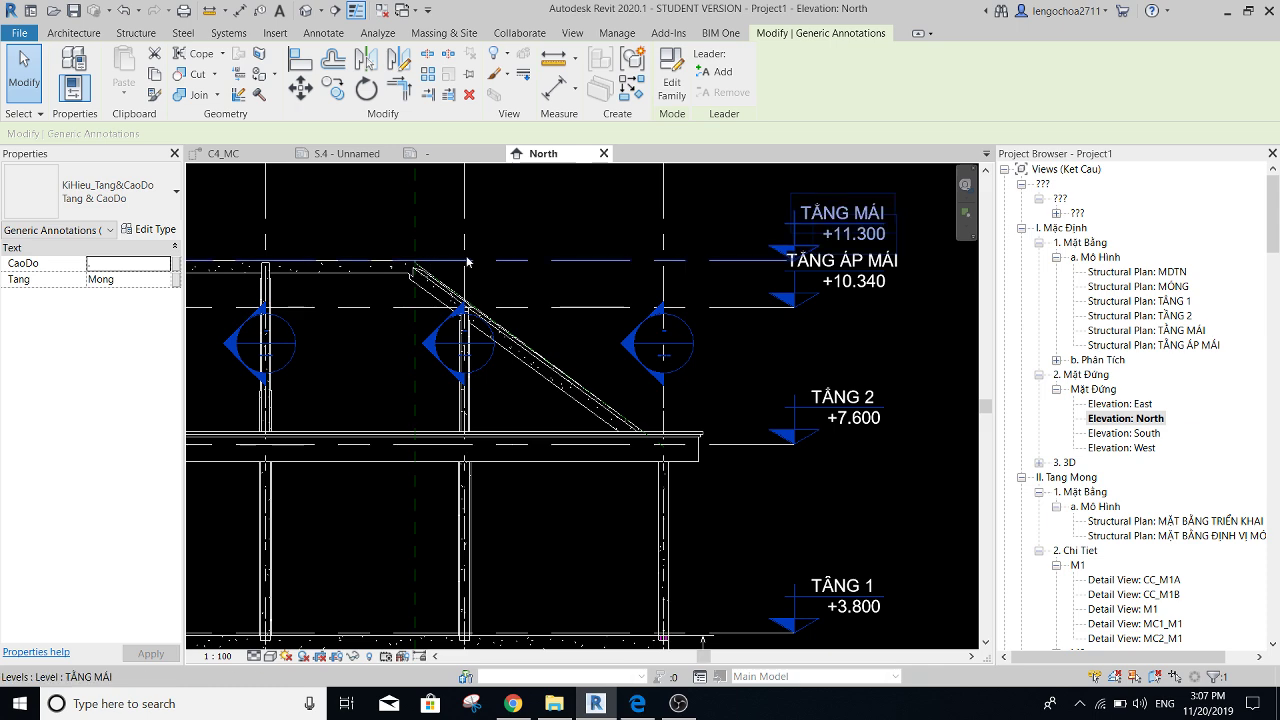
scroll(829, 244, "up", 1)
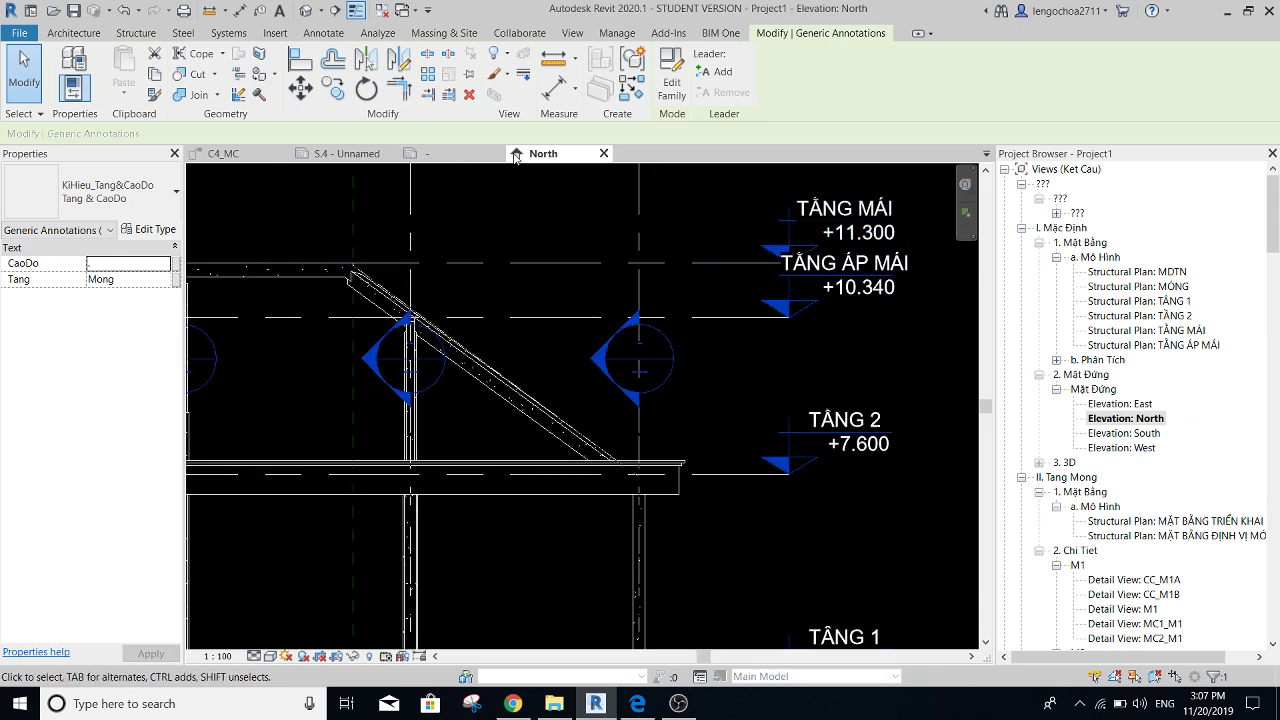
left_click(363, 156)
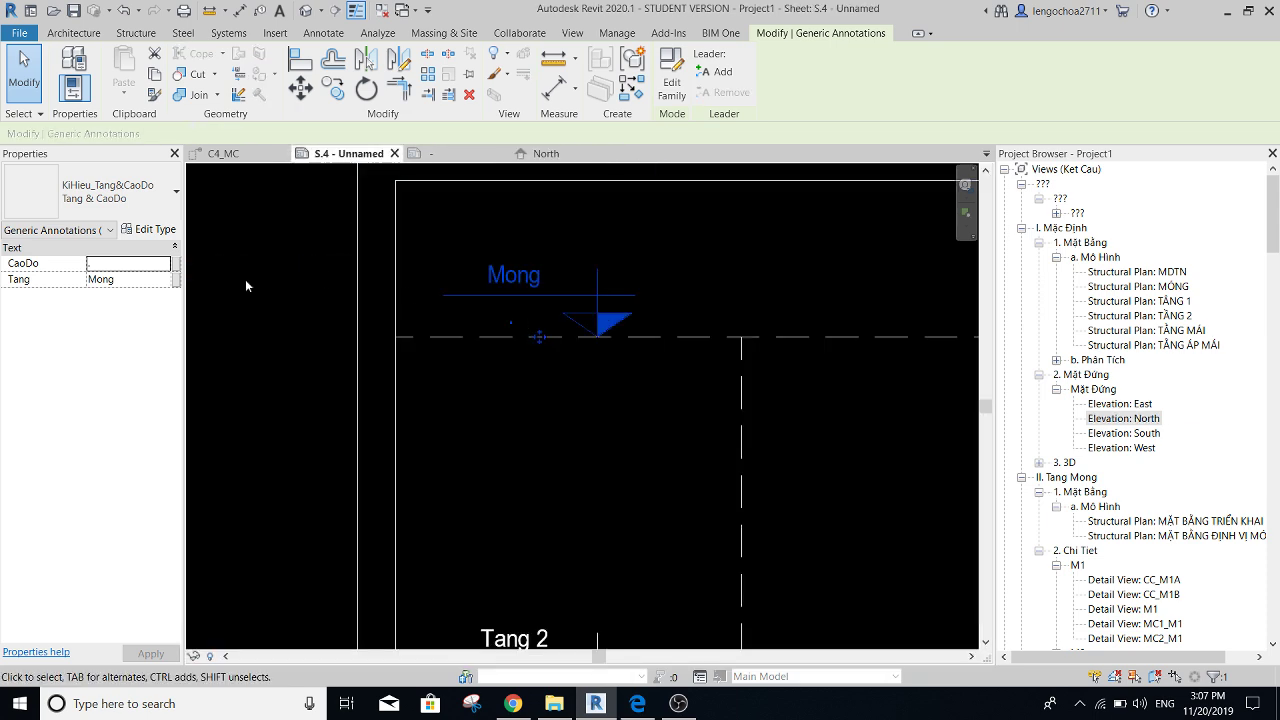
- Make the top level tag read Mái at +11.300
type("+11.300")
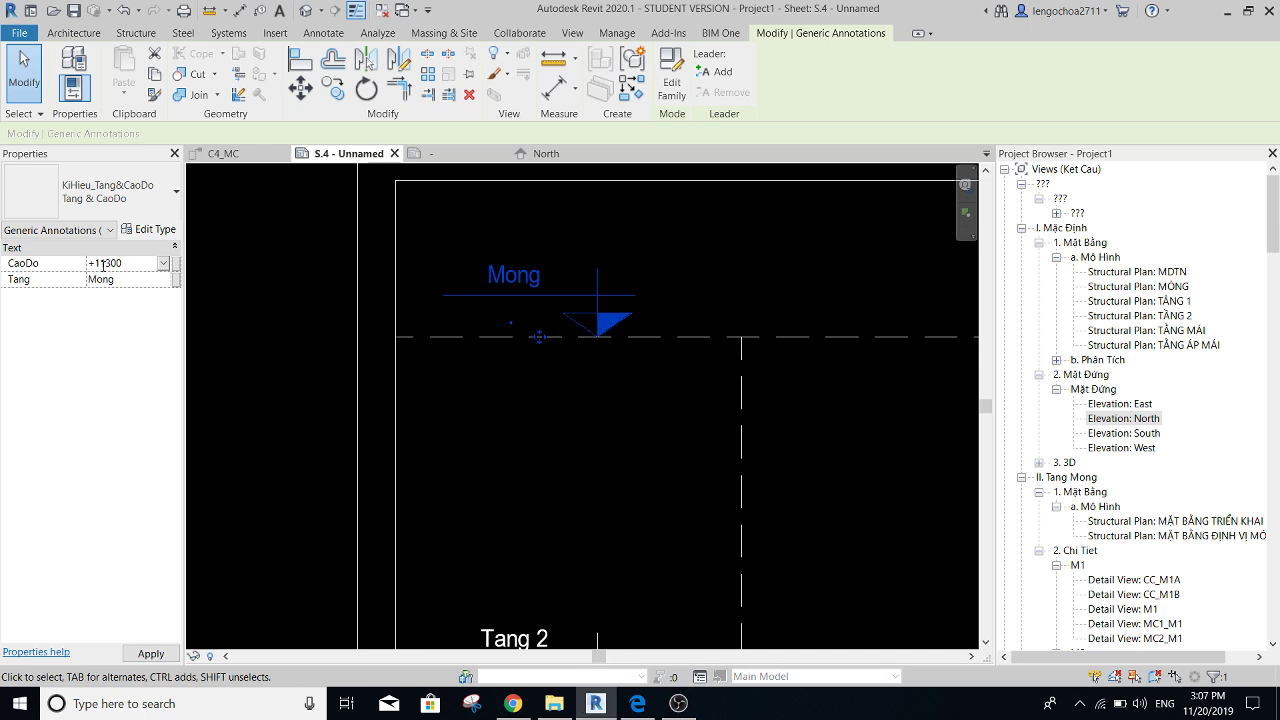
left_click(107, 263)
type(".")
type("Mái")
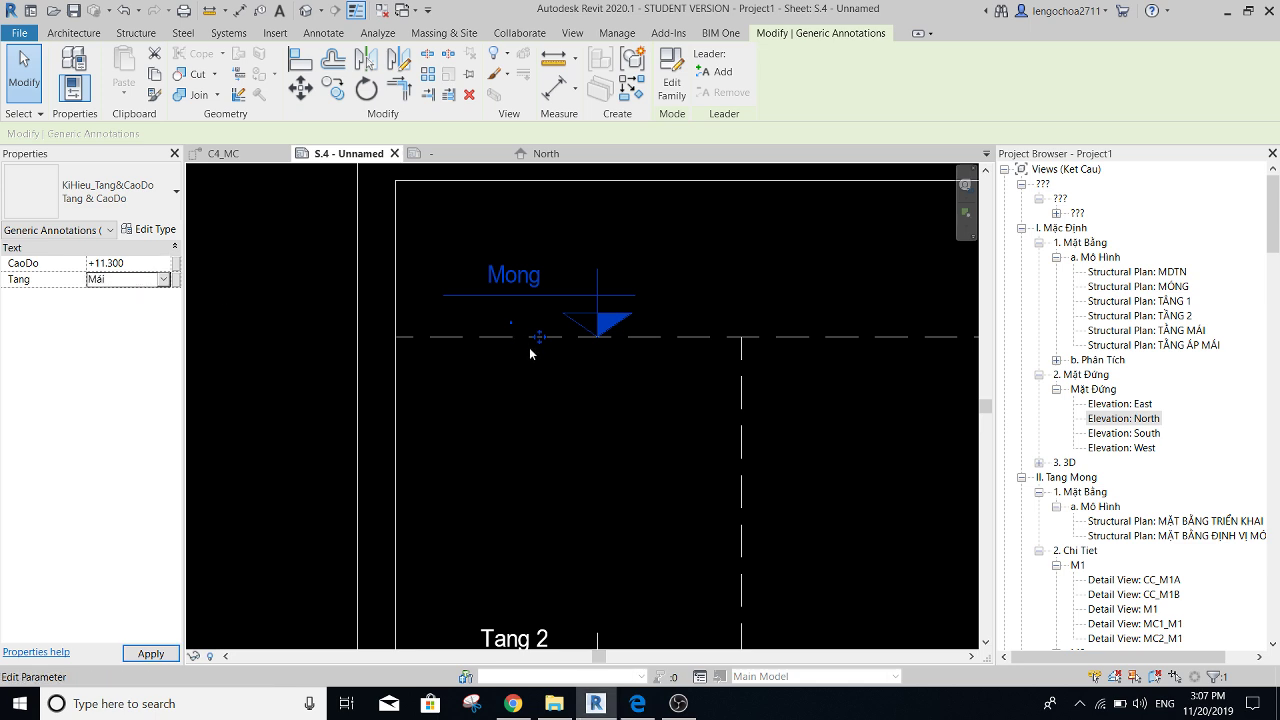
left_click(544, 415)
scroll(544, 400, "down", 2)
scroll(527, 440, "up", 3)
- Retype the Tang 2 and Tang 1 elevations as +7.550 and +3.750
left_click(527, 453)
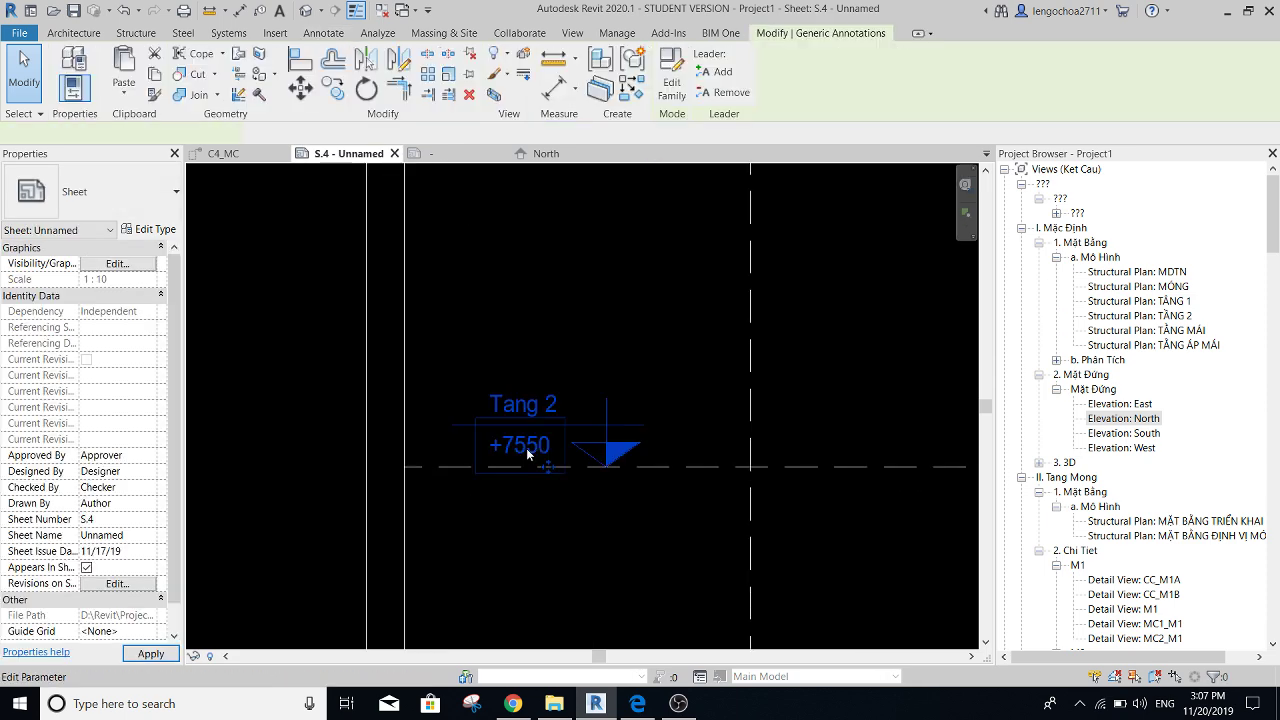
left_click(527, 453)
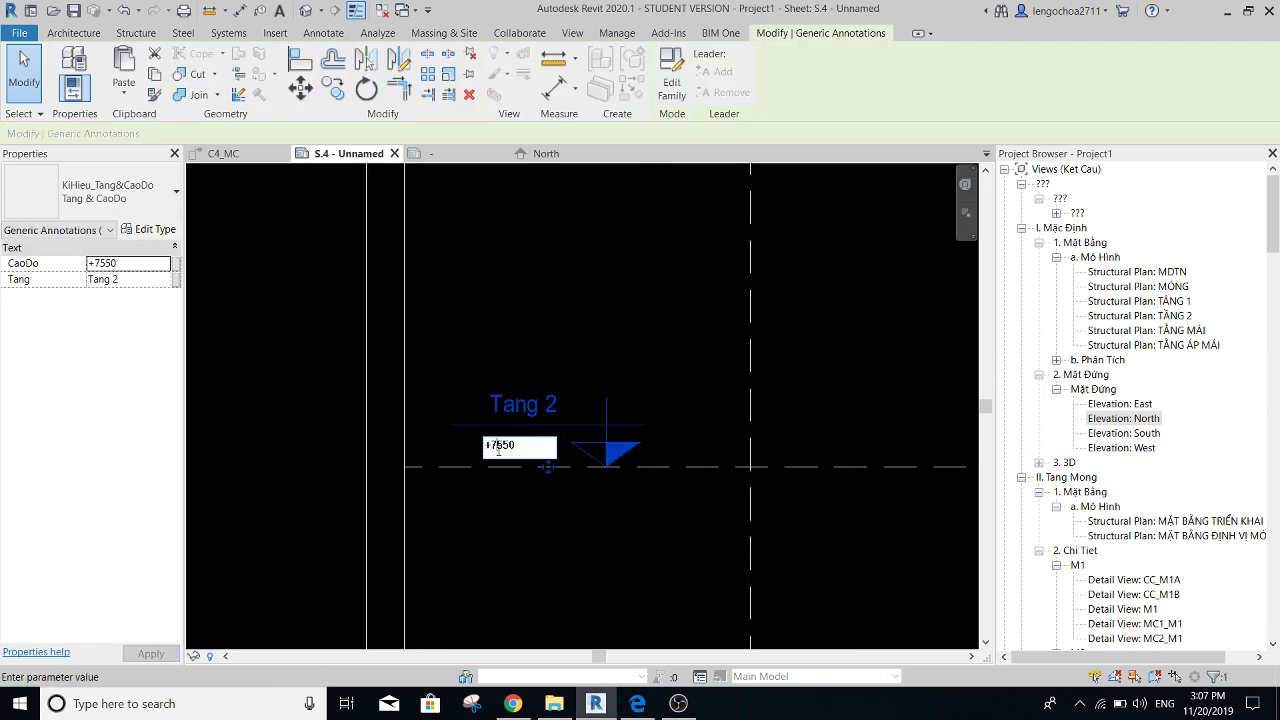
left_click(591, 491)
scroll(560, 400, "down", 3, "ctrl")
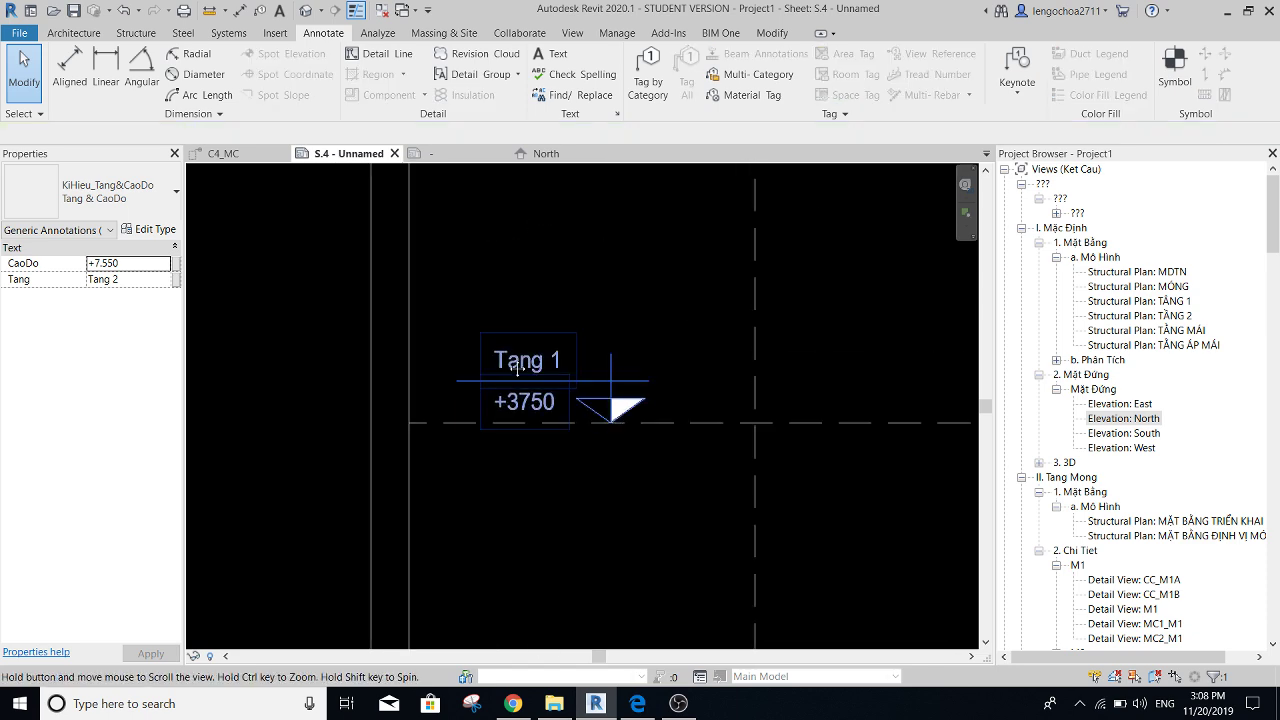
double_click(509, 393)
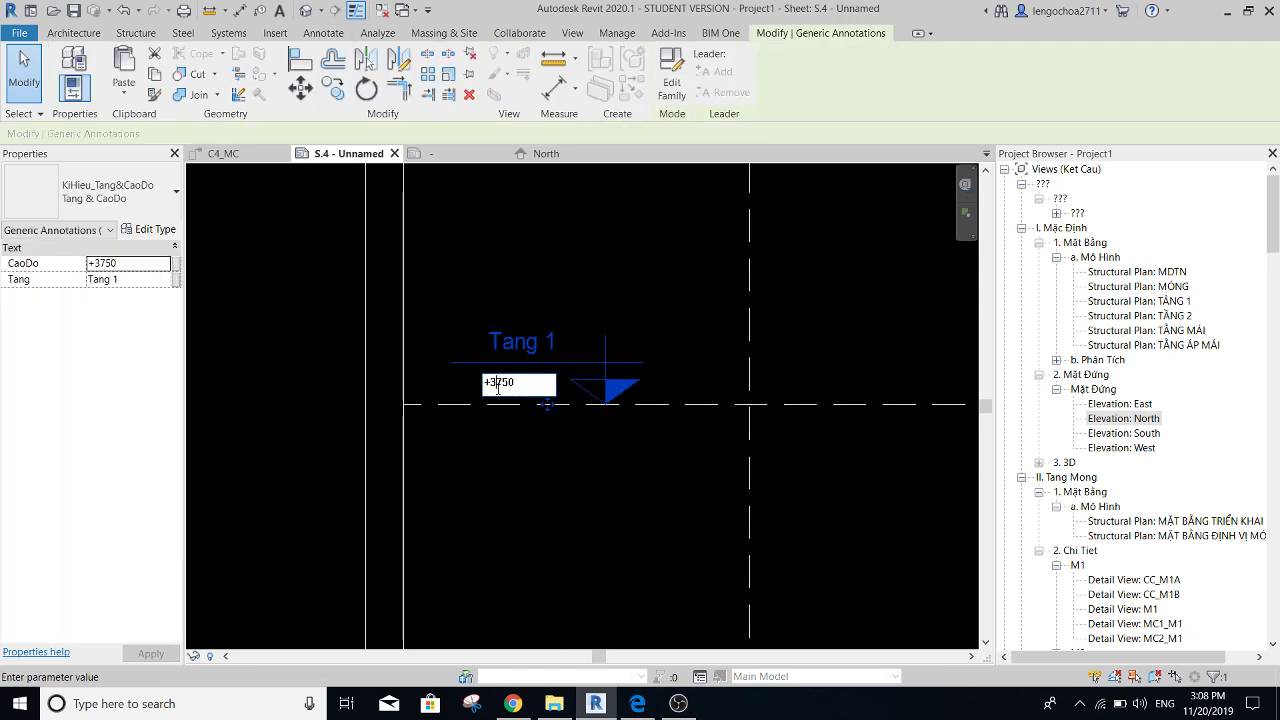
left_click(540, 417)
key("Escape")
- Clear the selection and bring the whole S.4 sheet into view
scroll(600, 372, "down", 3)
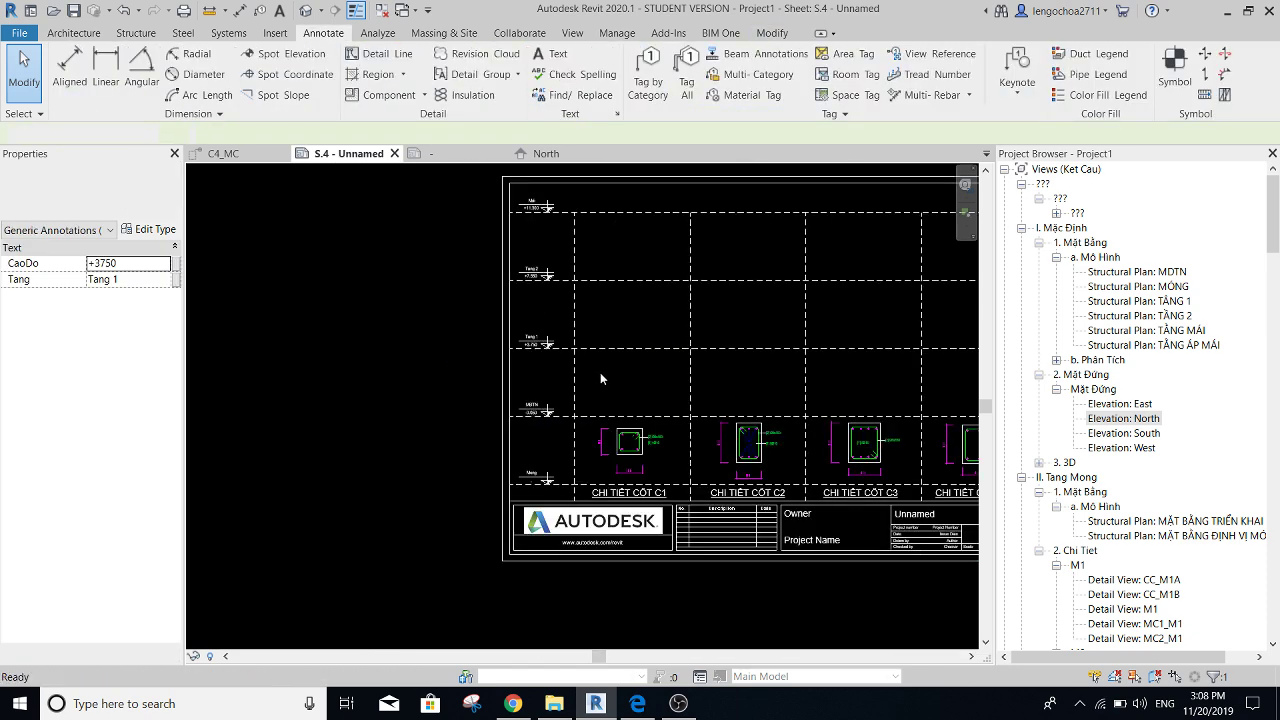
scroll(600, 400, "up", 2)
scroll(600, 400, "down", 2)
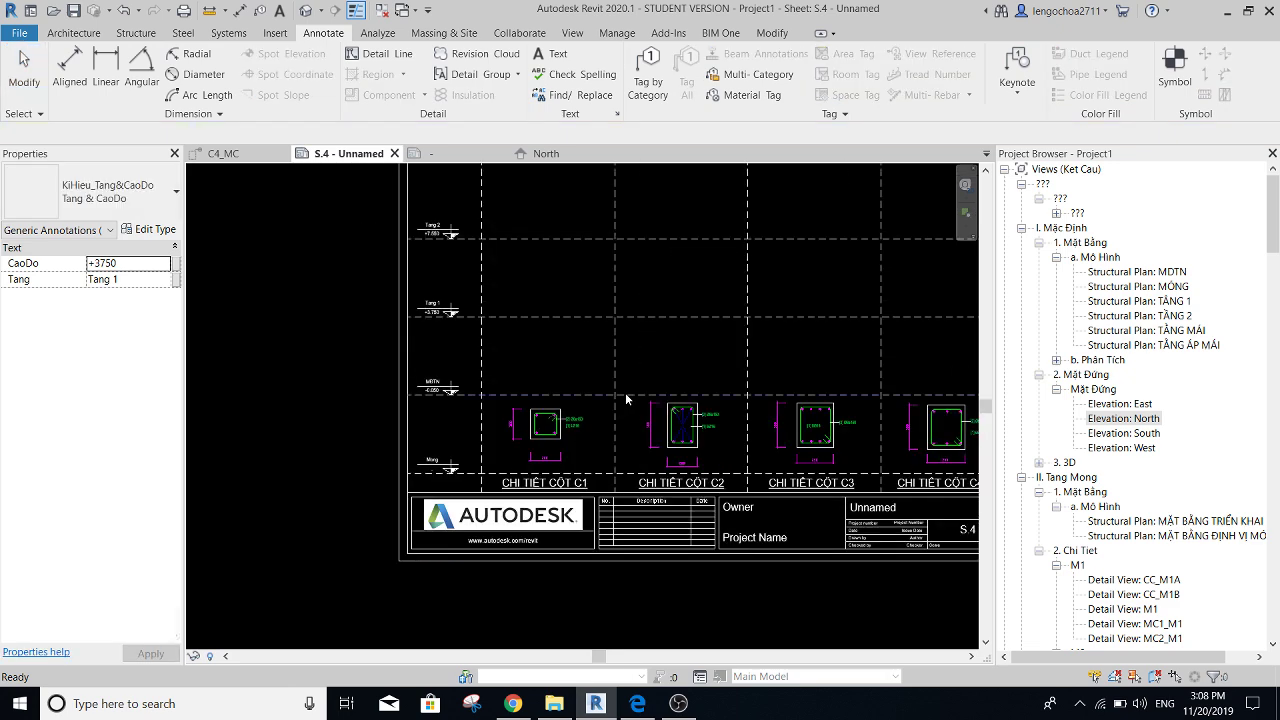
key("Escape")
middle_click_drag(625, 392, 568, 444)
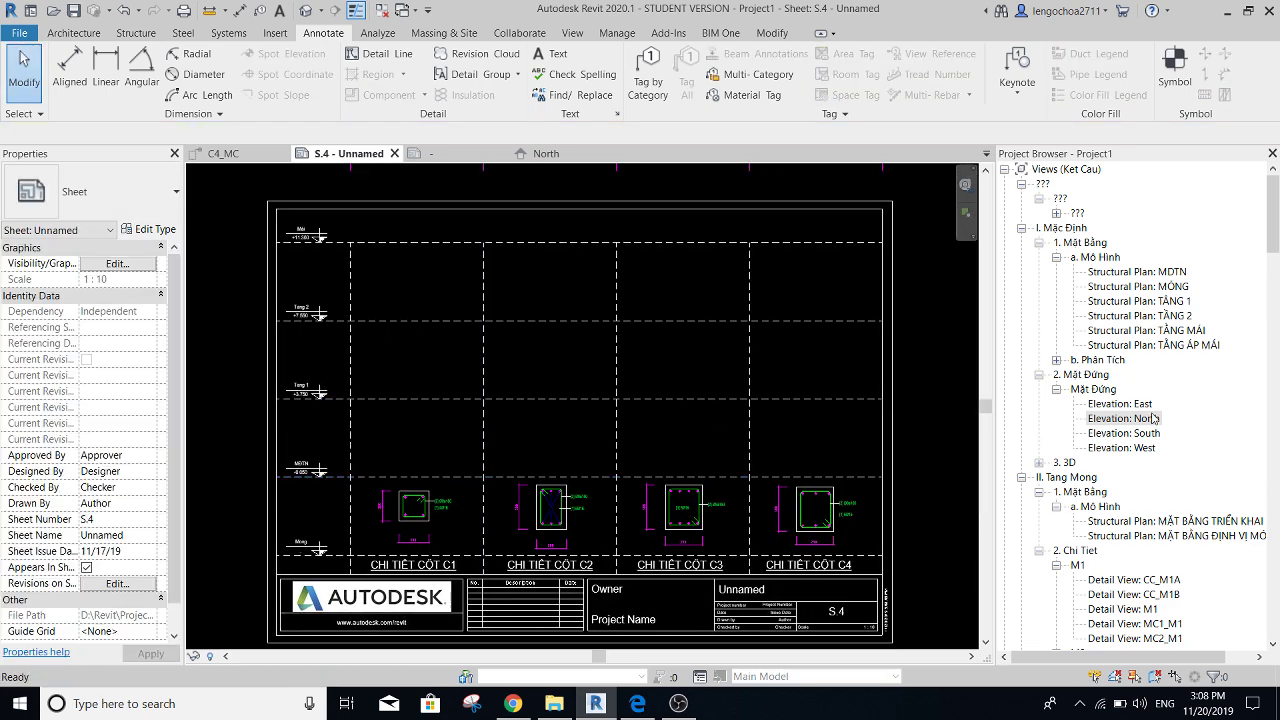
scroll(1207, 378, "down", 1)
left_click(1110, 565)
- Browse the Project Browser, expanding M3, to locate the C1 column views
scroll(1101, 549, "down", 1)
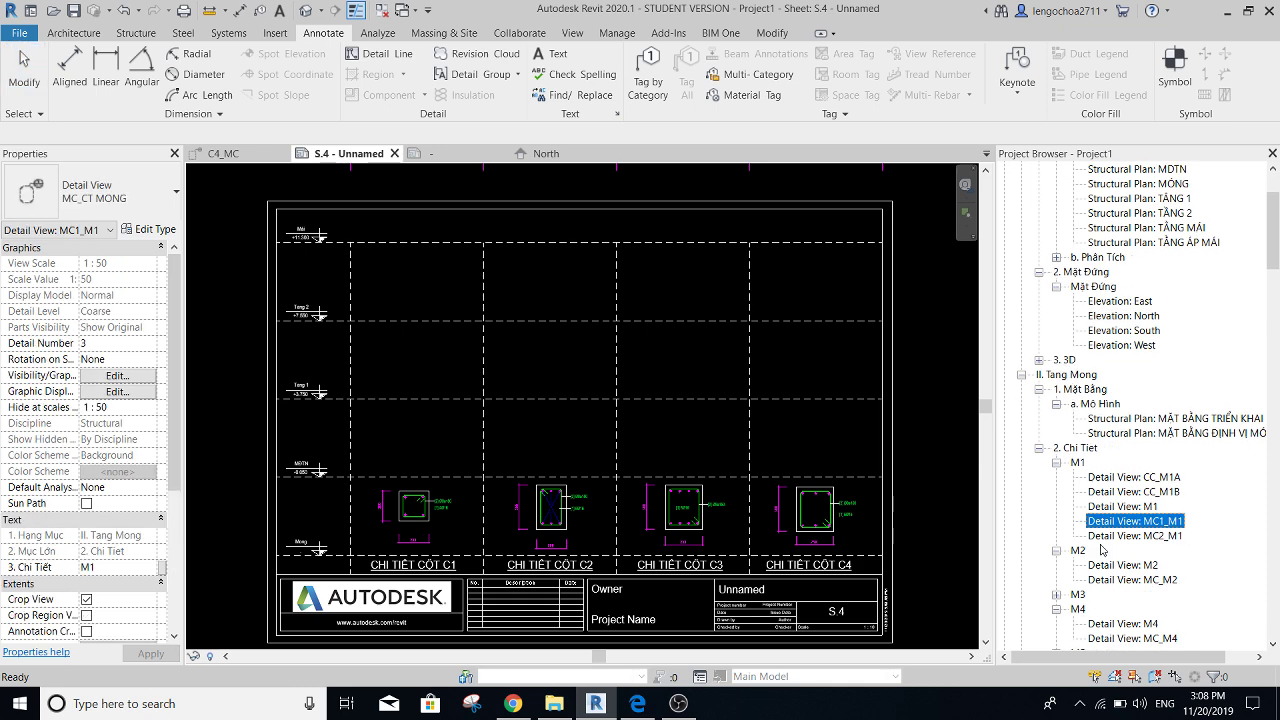
scroll(1043, 411, "down", 2)
scroll(1055, 413, "down", 2)
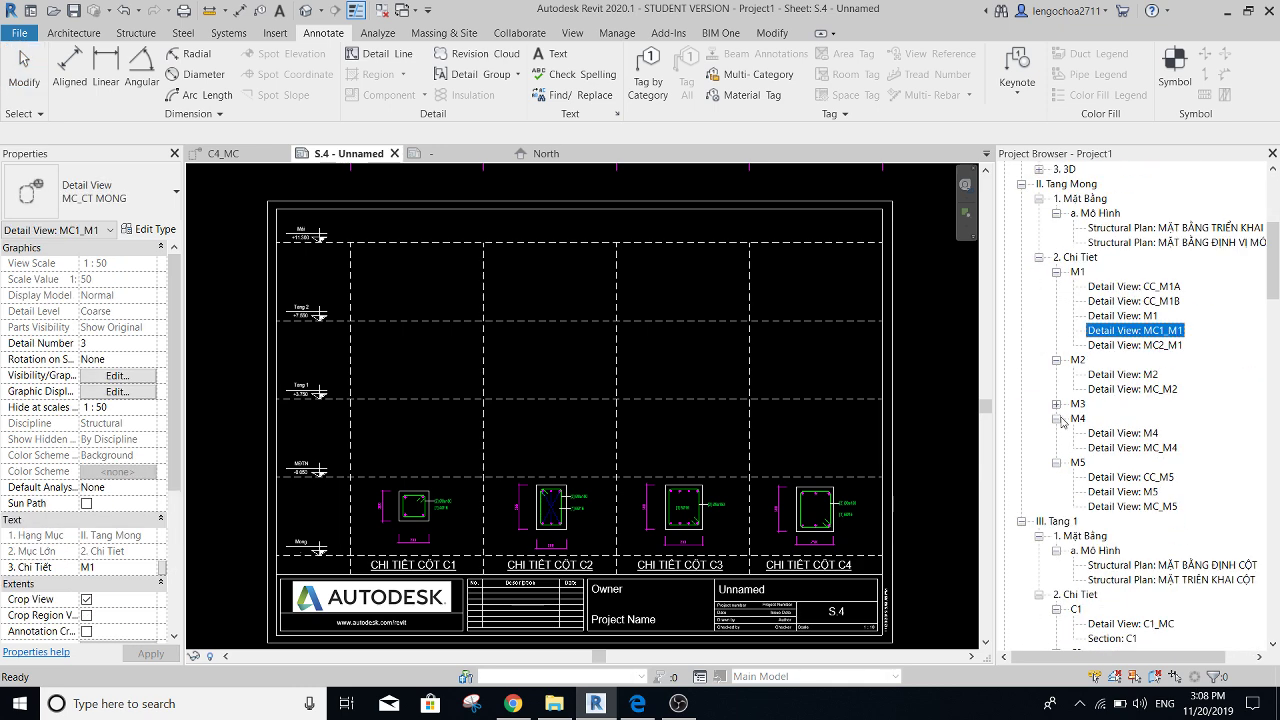
left_click(1056, 404)
scroll(1052, 310, "up", 2)
scroll(1043, 276, "up", 1)
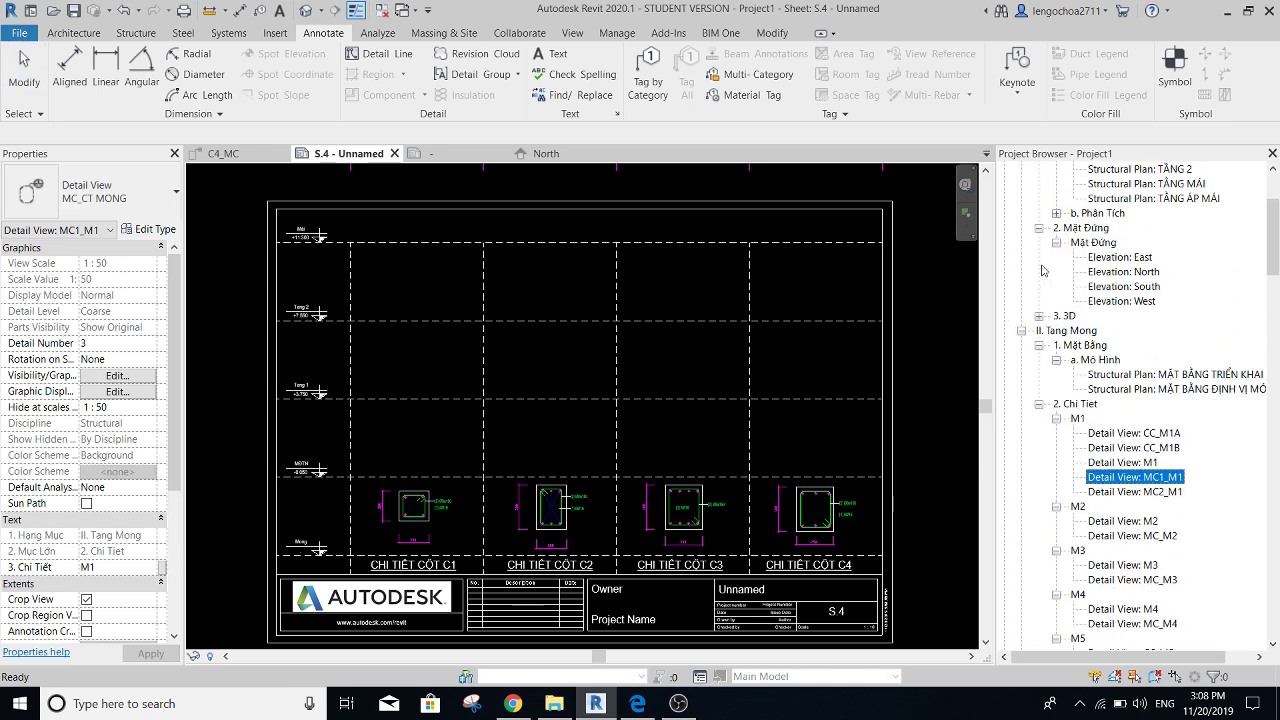
scroll(1046, 270, "up", 1)
scroll(1050, 276, "up", 2)
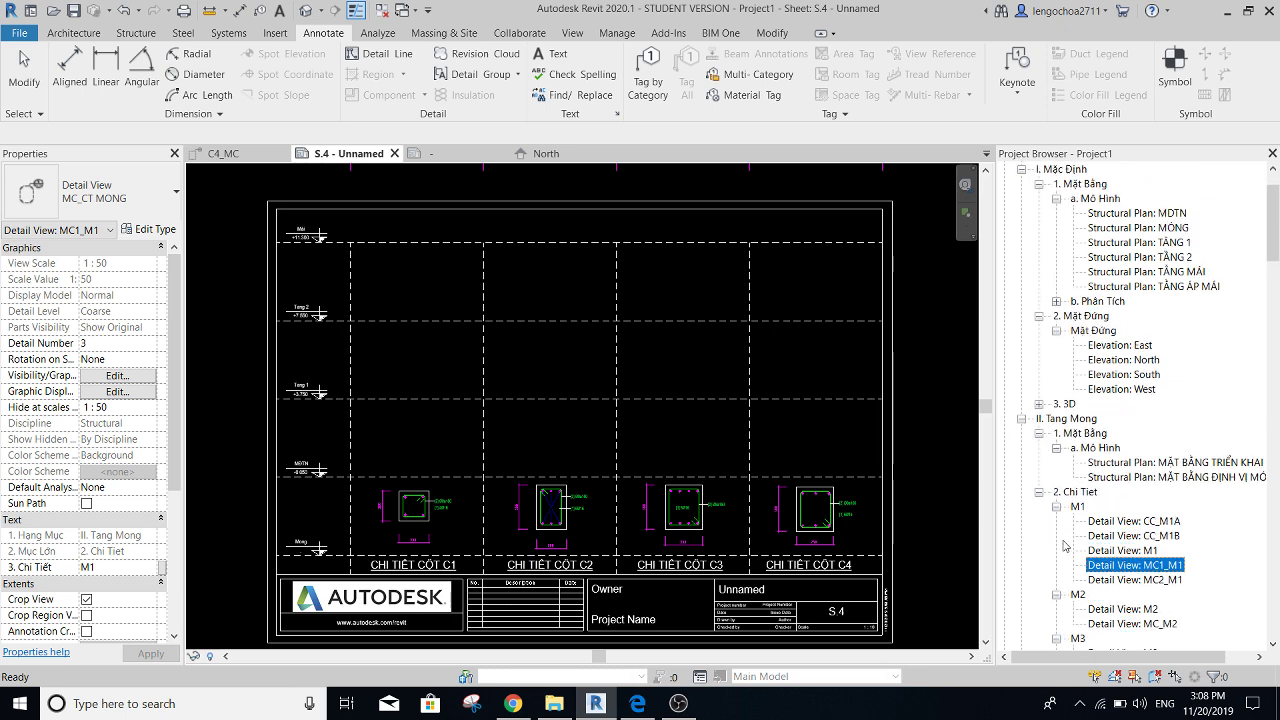
scroll(1062, 536, "down", 2)
scroll(1066, 537, "down", 2)
scroll(1070, 538, "down", 2)
scroll(1070, 540, "down", 1)
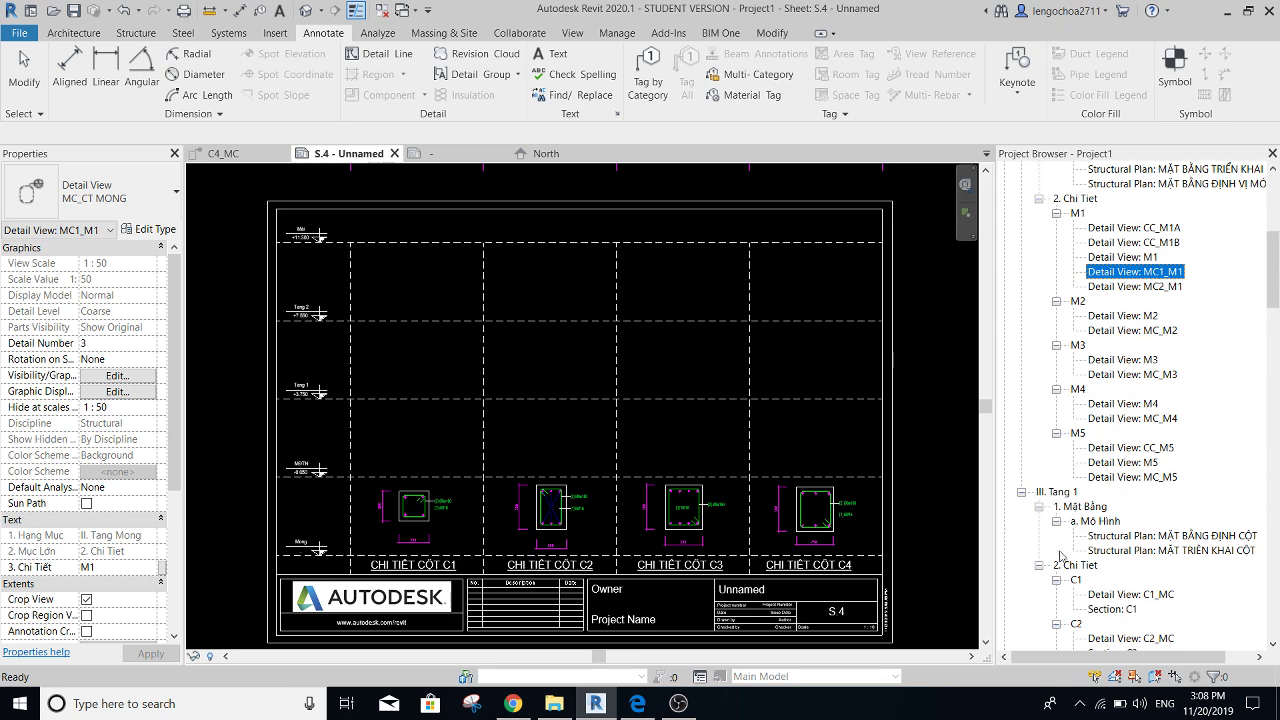
scroll(1060, 480, "down", 1)
scroll(1058, 467, "up", 1)
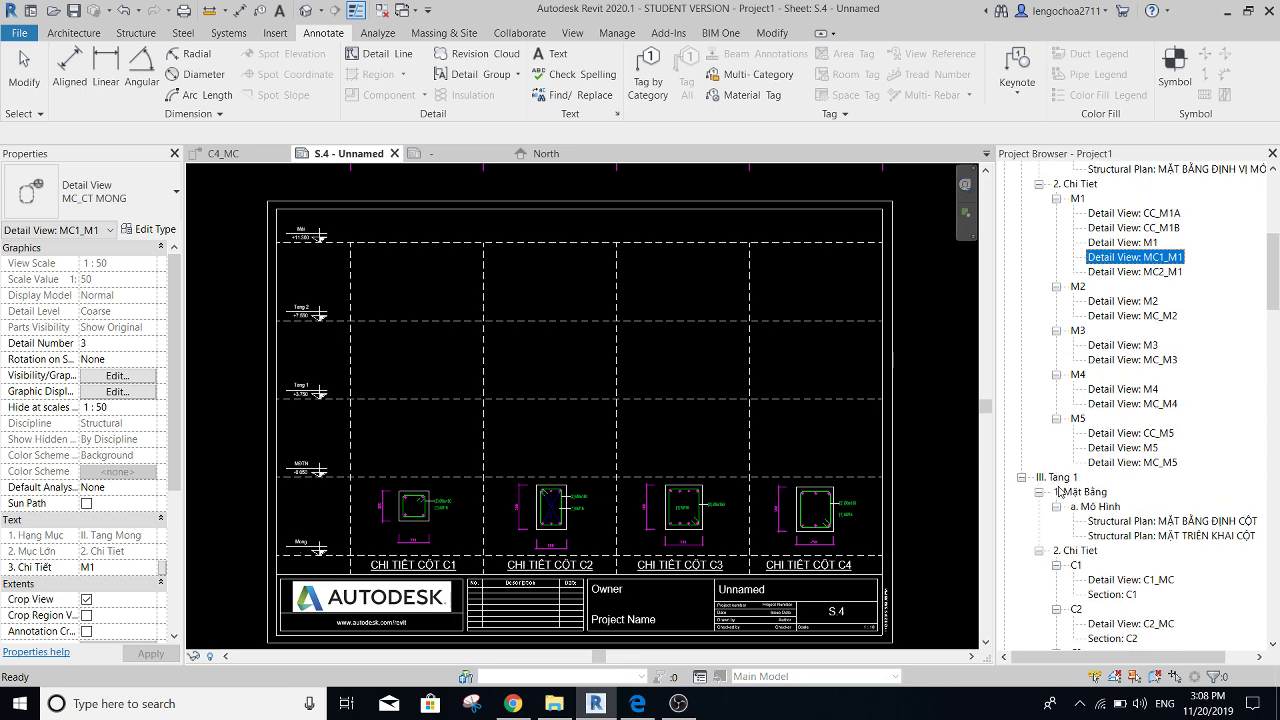
scroll(1060, 492, "down", 2)
scroll(1065, 494, "up", 2)
scroll(1070, 497, "down", 2)
scroll(1078, 501, "down", 3)
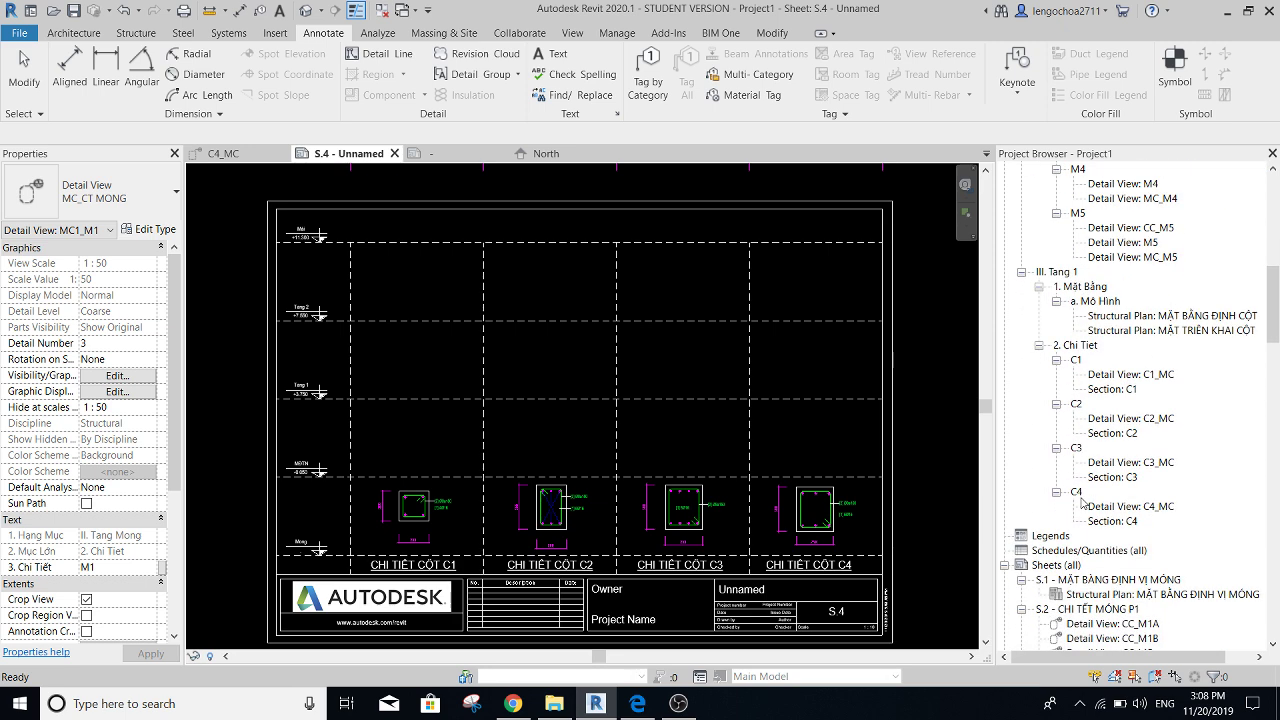
- Open the C1_MC detail view, then the Section C1 column elevation
left_click(1105, 376)
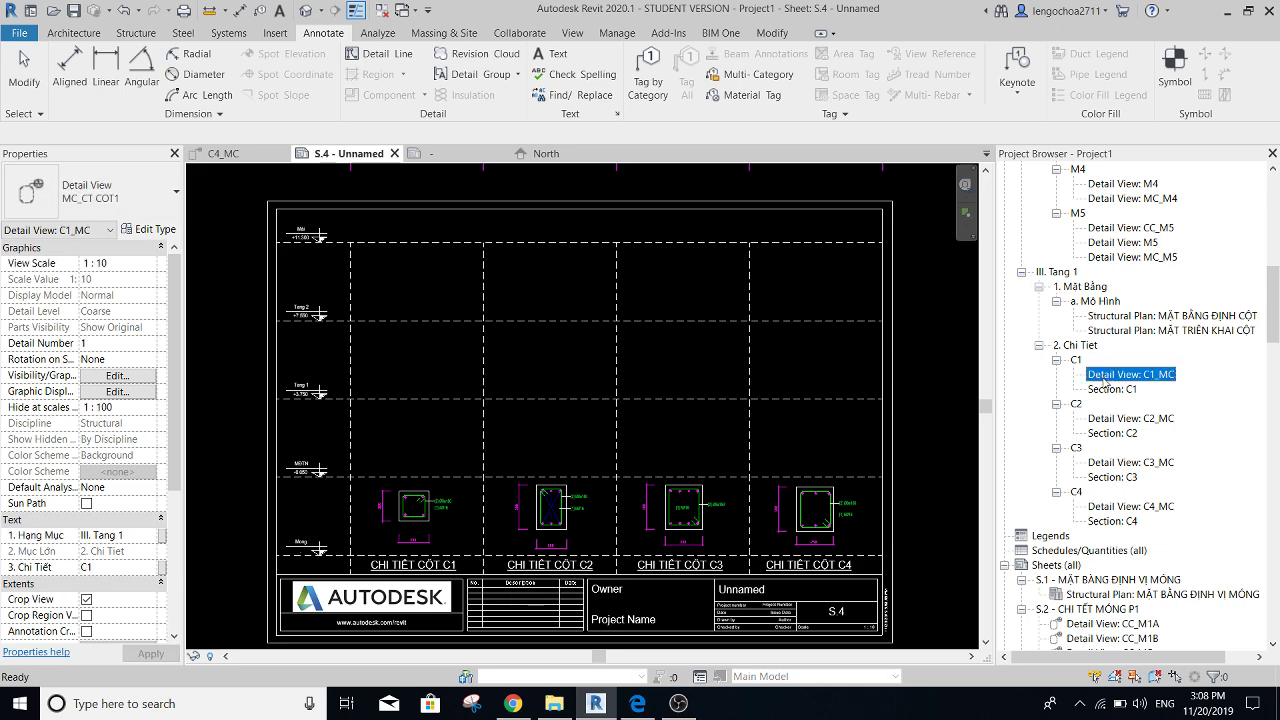
double_click(1104, 376)
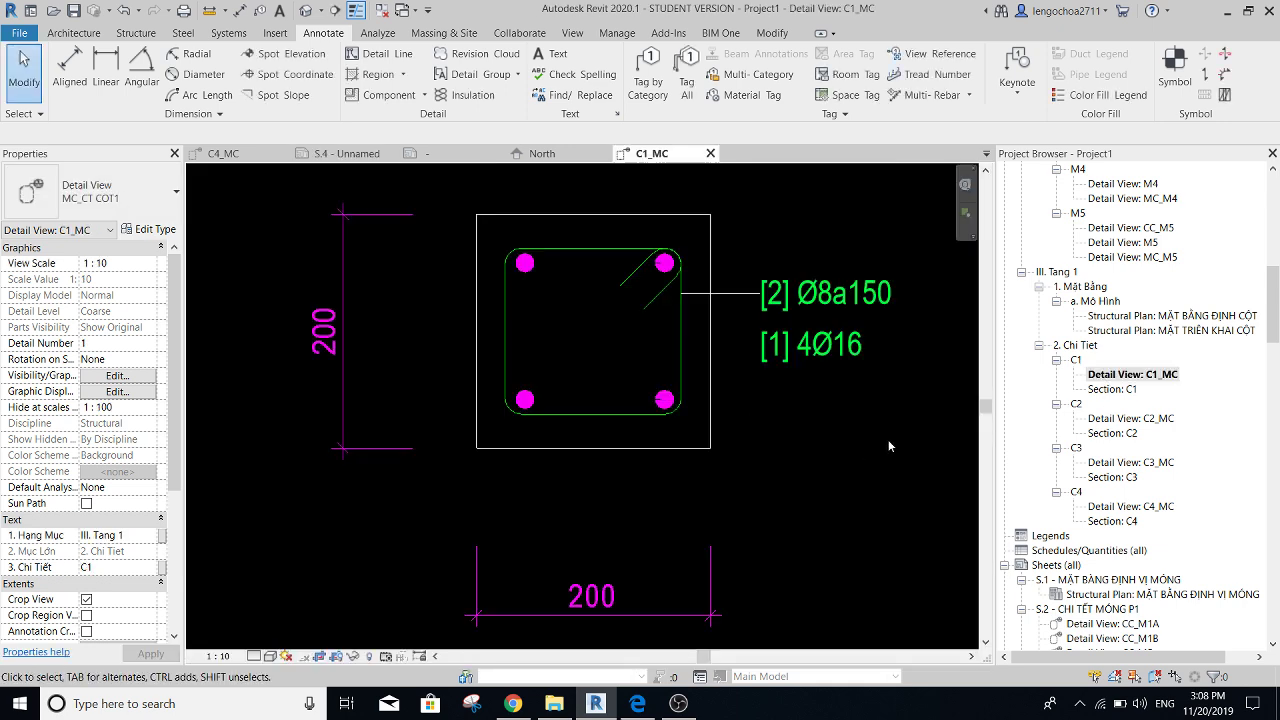
scroll(889, 446, "down", 1)
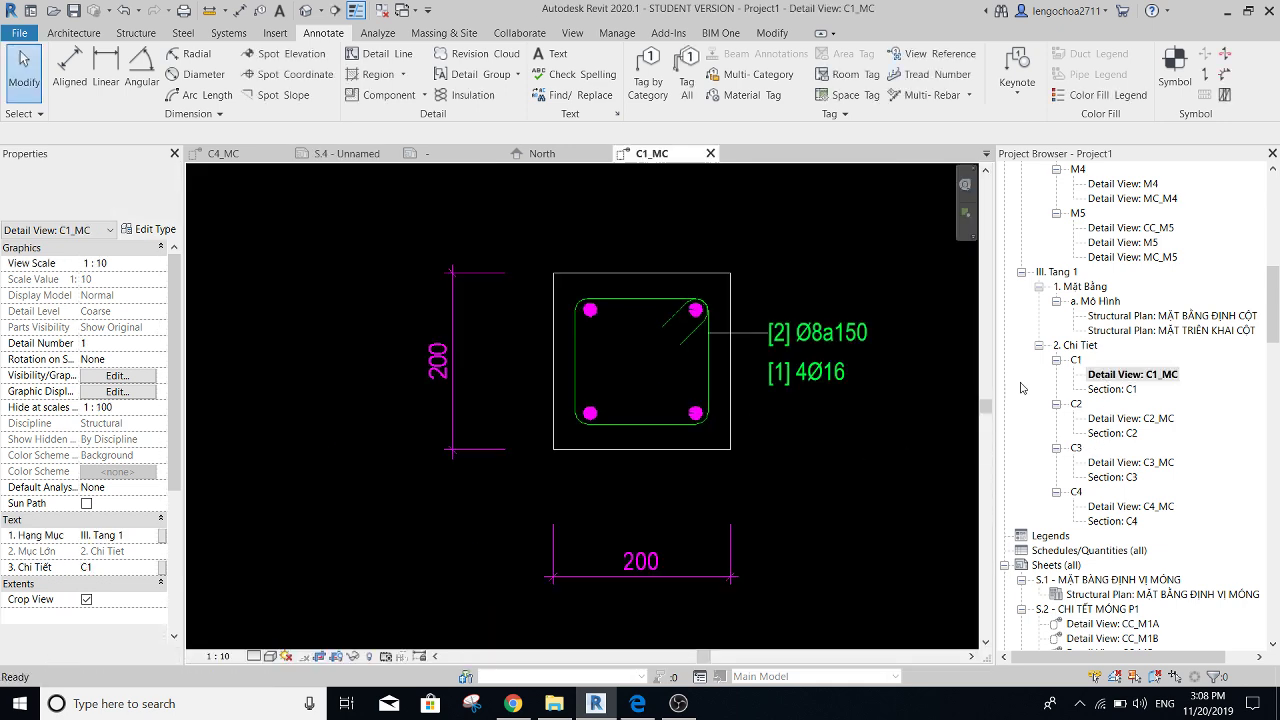
double_click(1113, 389)
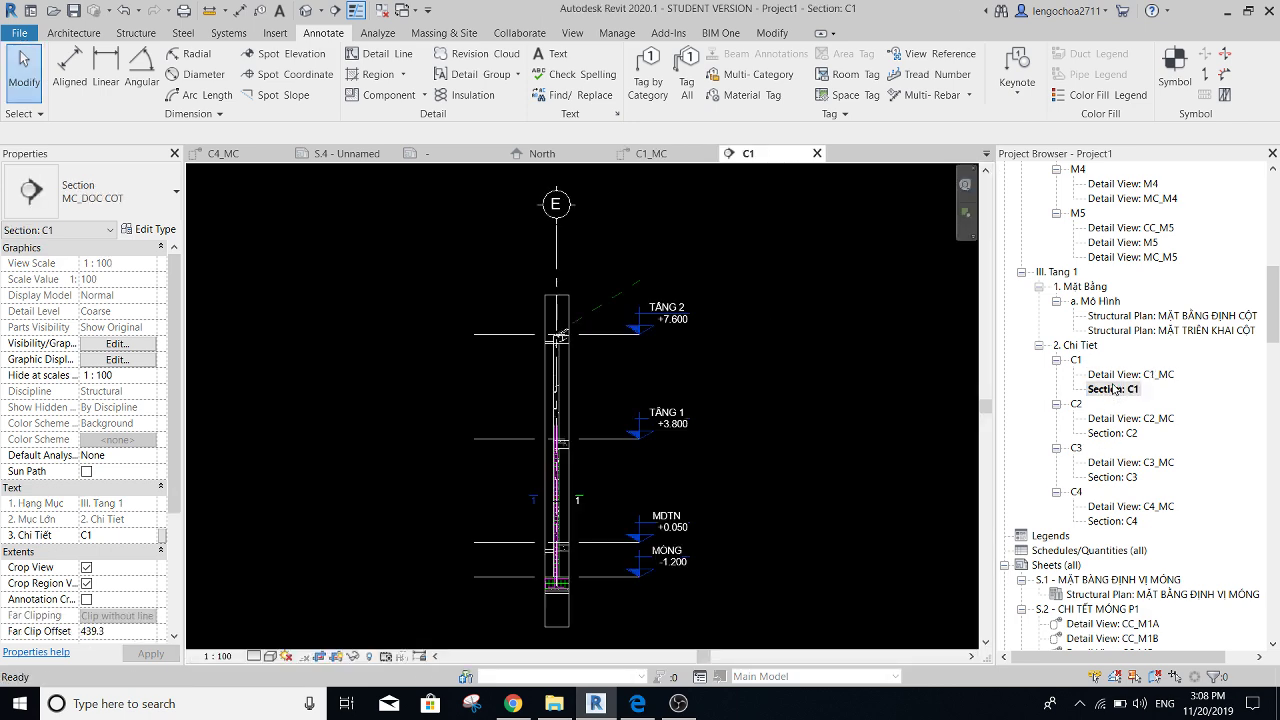
- Duplicate the C1_MC detail view with detailing
right_click(1113, 389)
left_click(1110, 376)
right_click(1110, 376)
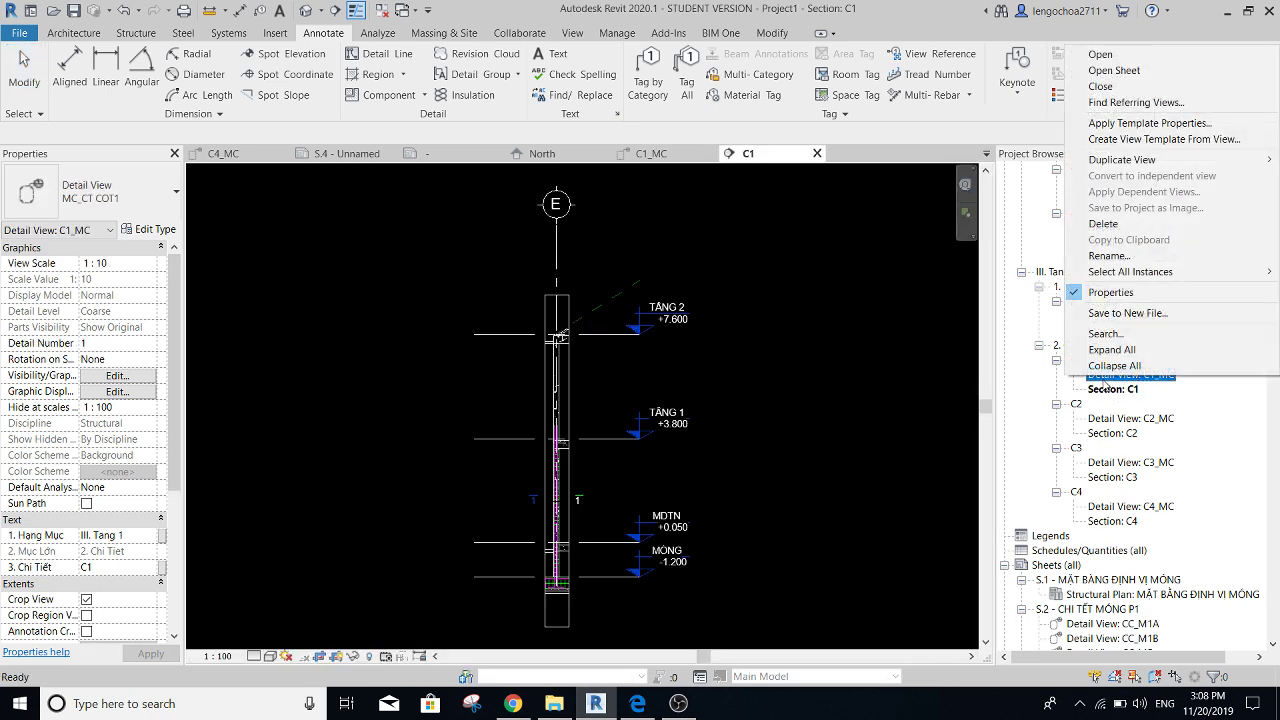
mouse_move(1122, 160)
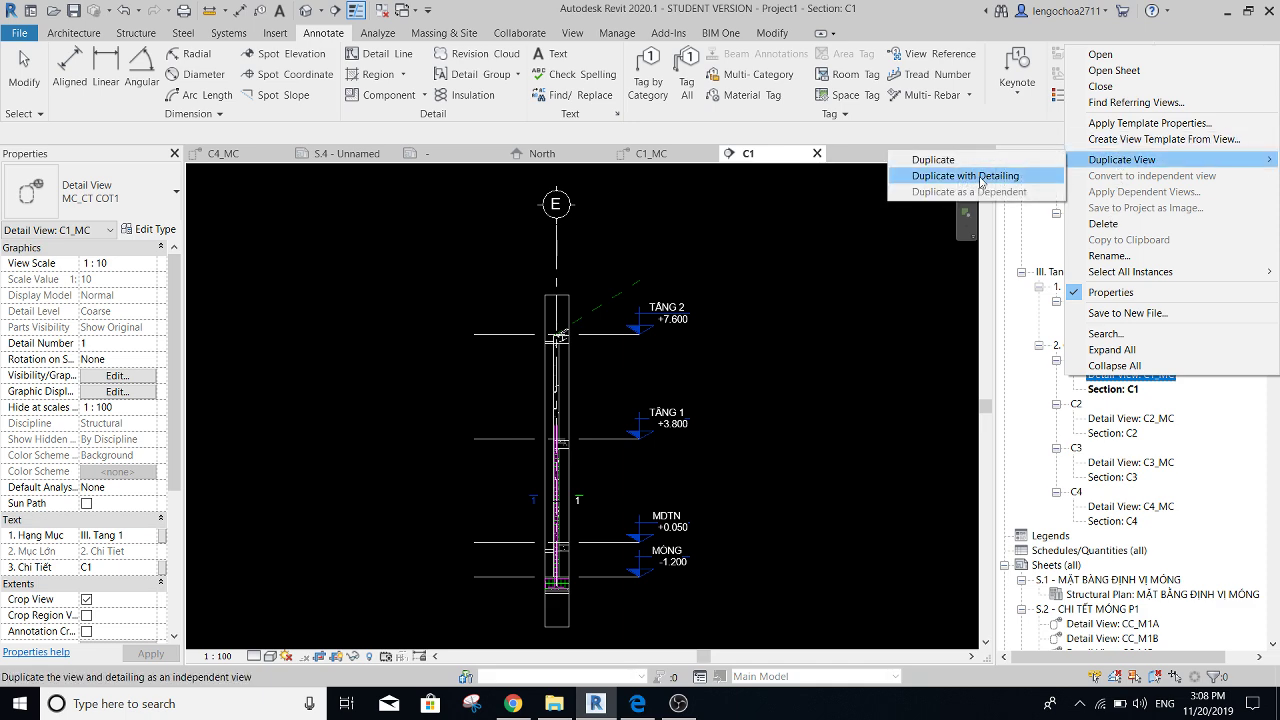
left_click(981, 178)
- Place C1_MC Copy 1 on S.4 between Tang 1 and MDTN as a No Title viewport
left_click(350, 156)
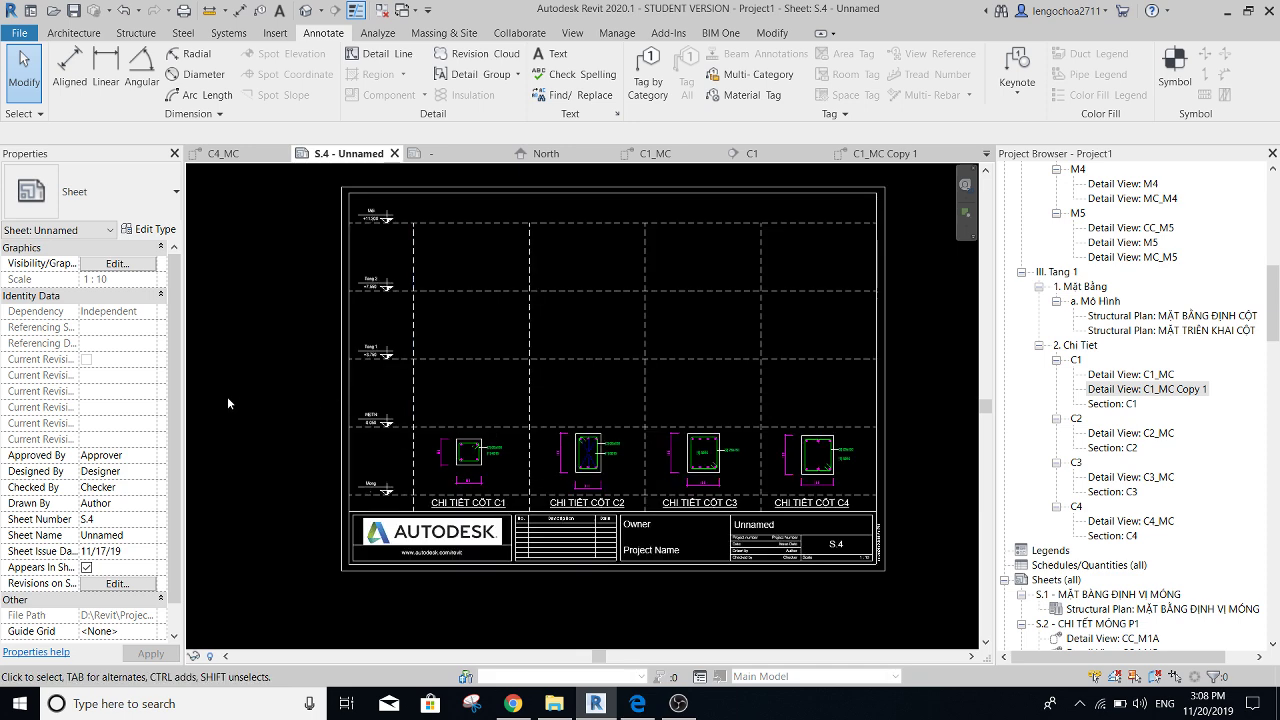
scroll(229, 395, "up", 2)
left_click_drag(1186, 390, 502, 393)
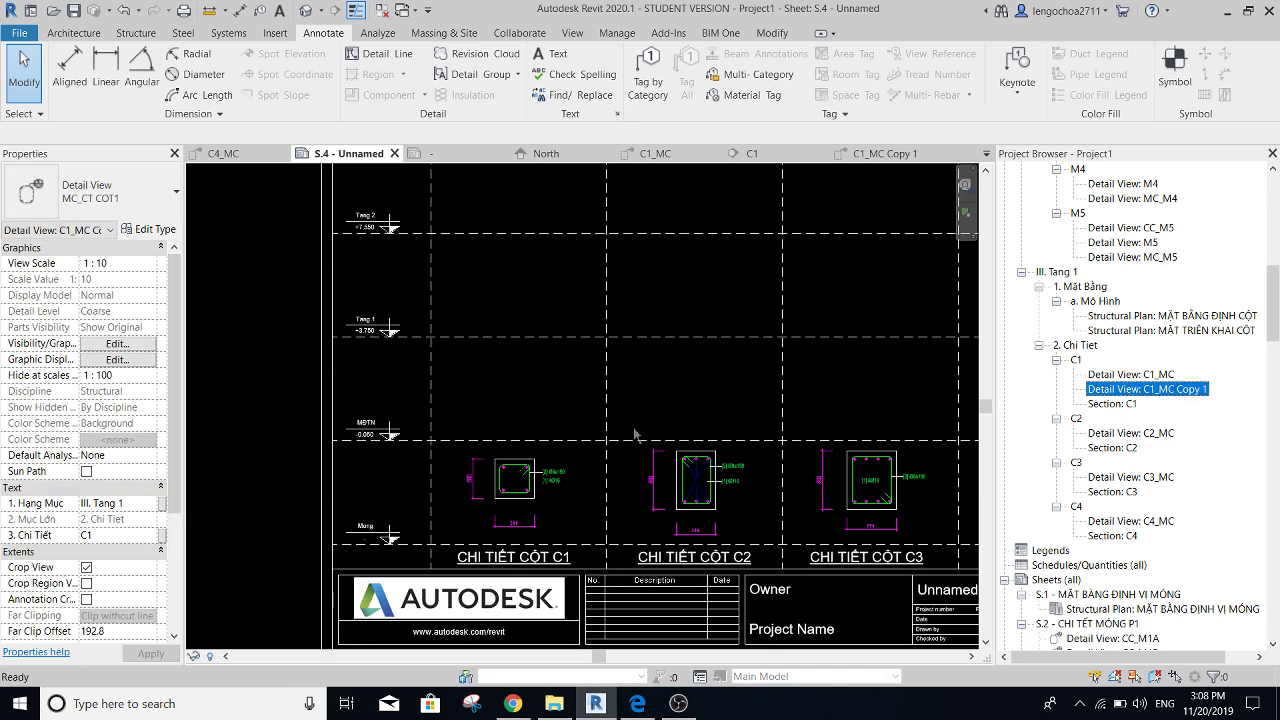
left_click(520, 395)
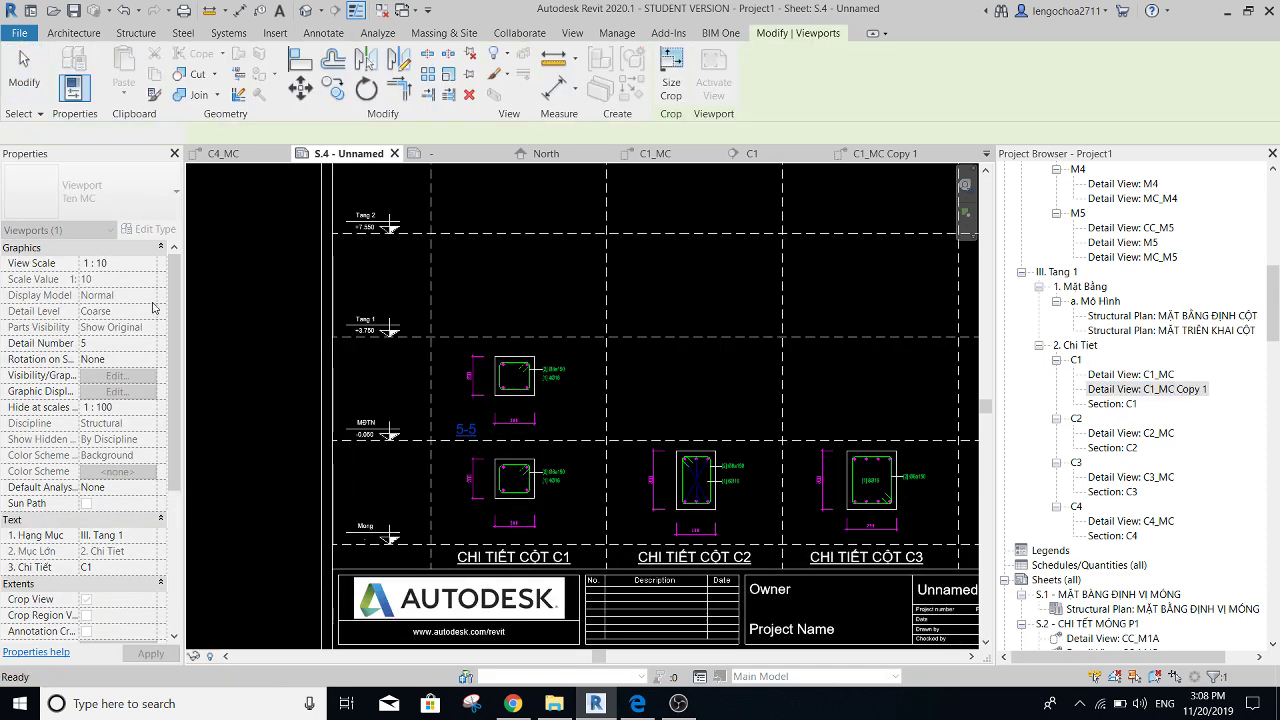
left_click(90, 195)
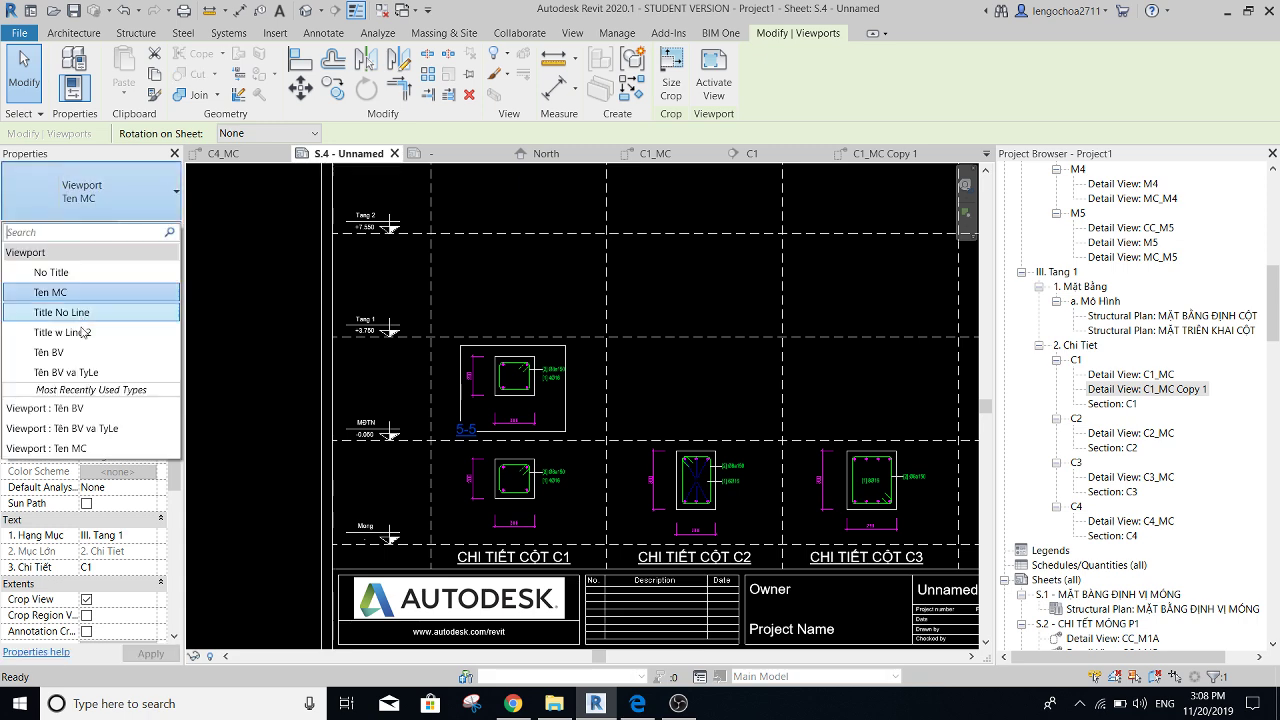
left_click(50, 269)
left_click(557, 305)
scroll(508, 410, "up", 2)
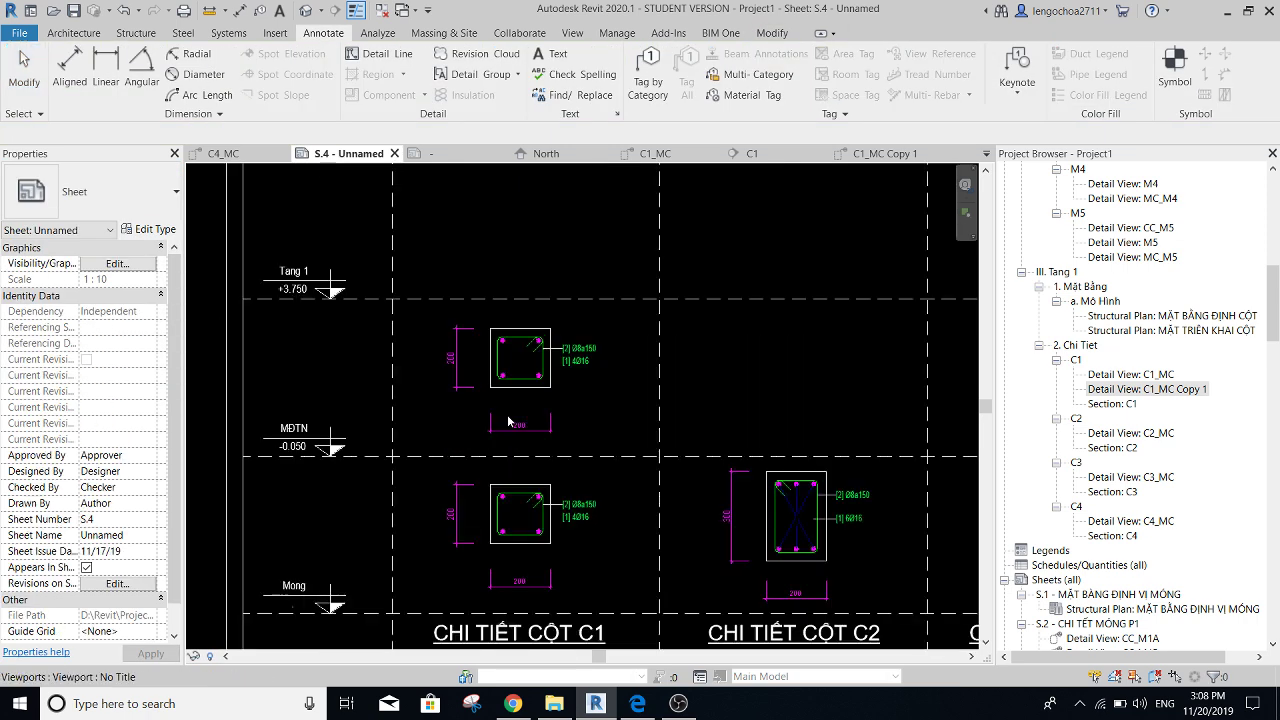
left_click(510, 368)
left_click(592, 271)
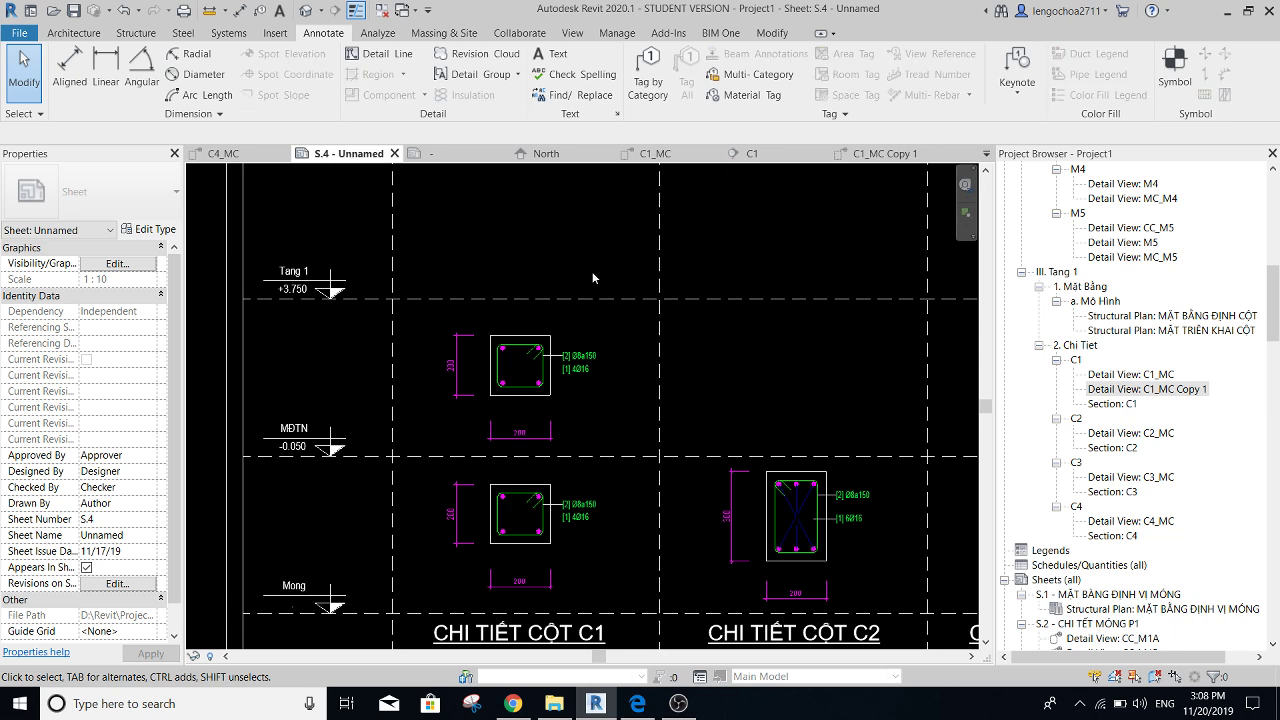
scroll(578, 352, "down", 2)
scroll(578, 352, "down", 1)
- Make two more detailed duplicates of C1_MC, Copy 2 and Copy 3, then show the Ten BV family
right_click(1135, 374)
mouse_move(1122, 159)
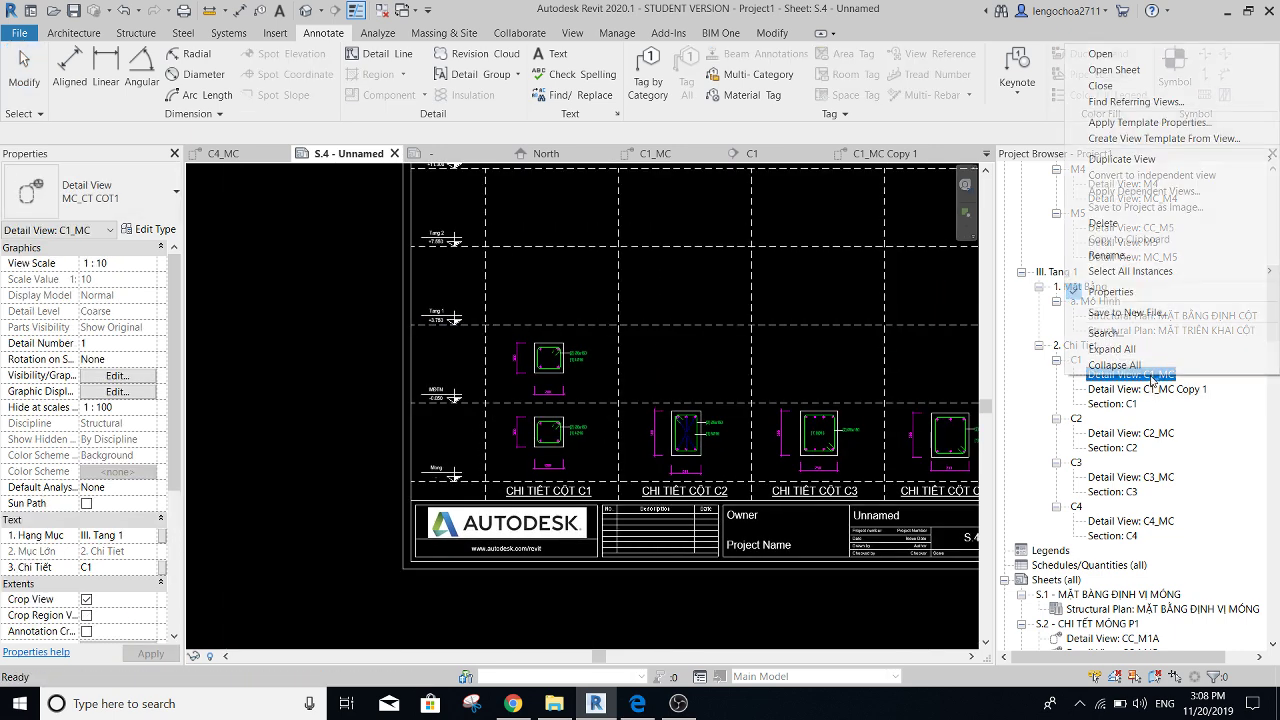
left_click(965, 175)
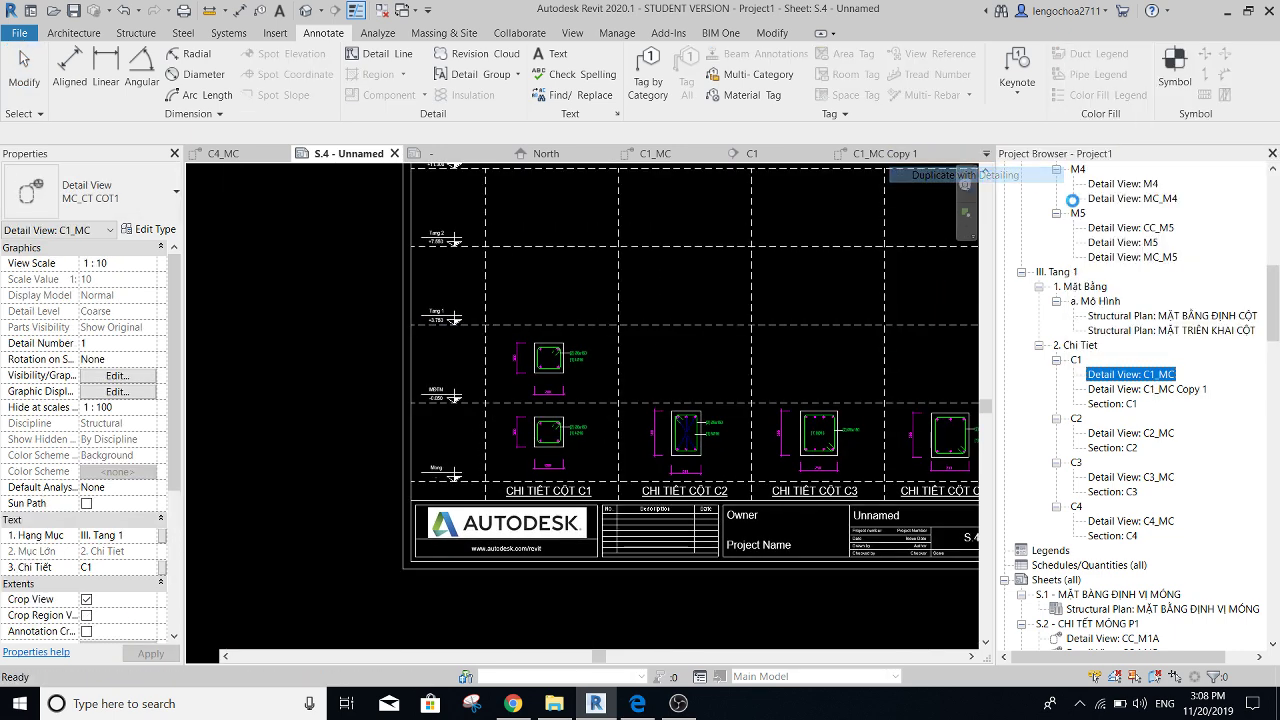
right_click(1136, 376)
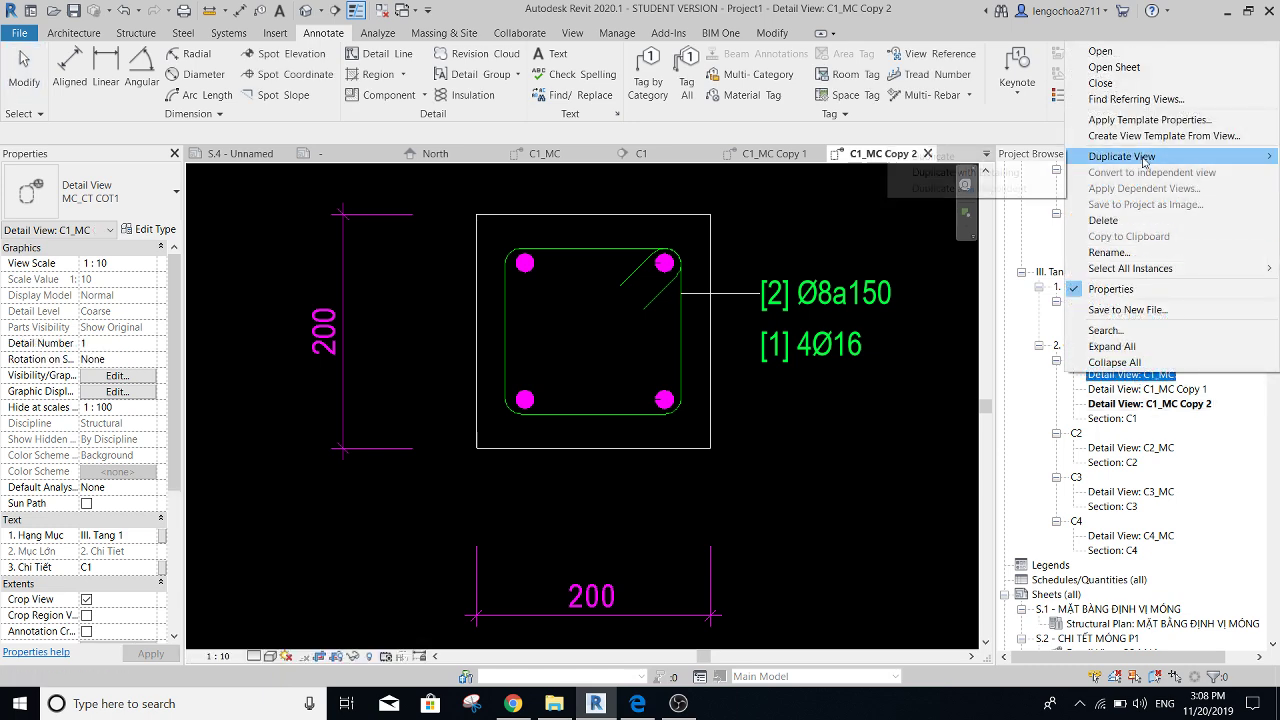
left_click(966, 171)
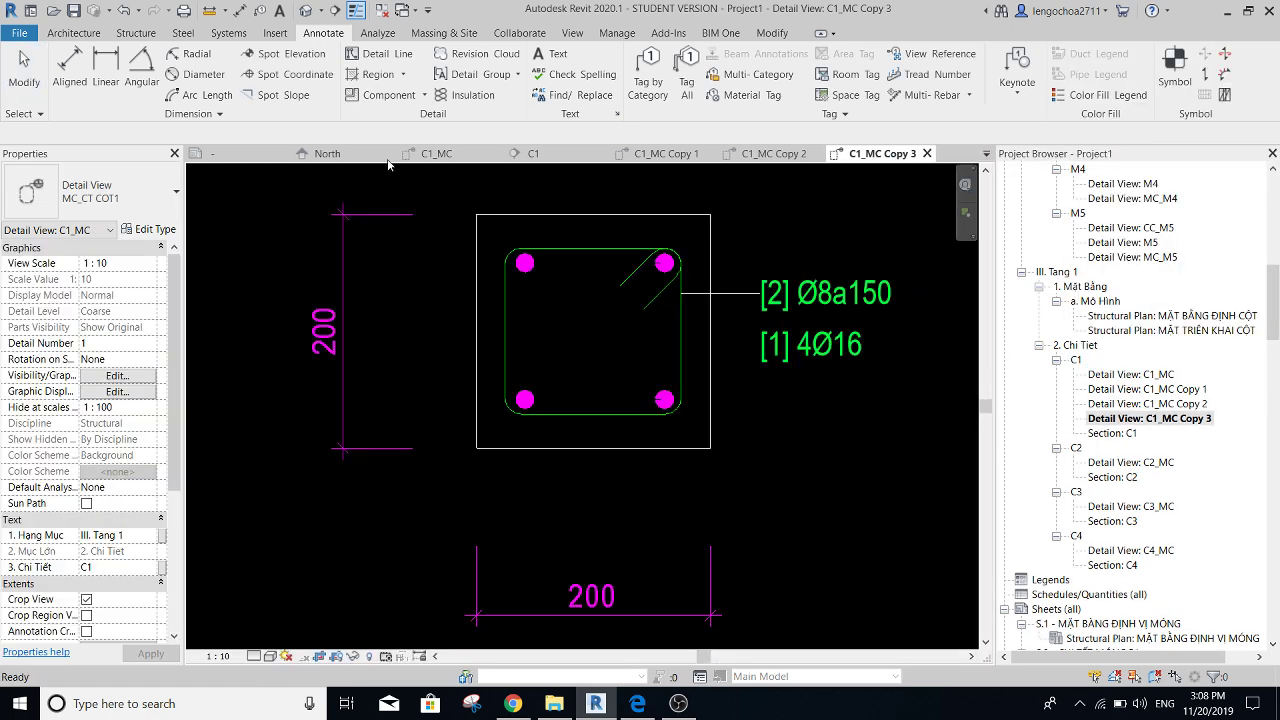
left_click(230, 155)
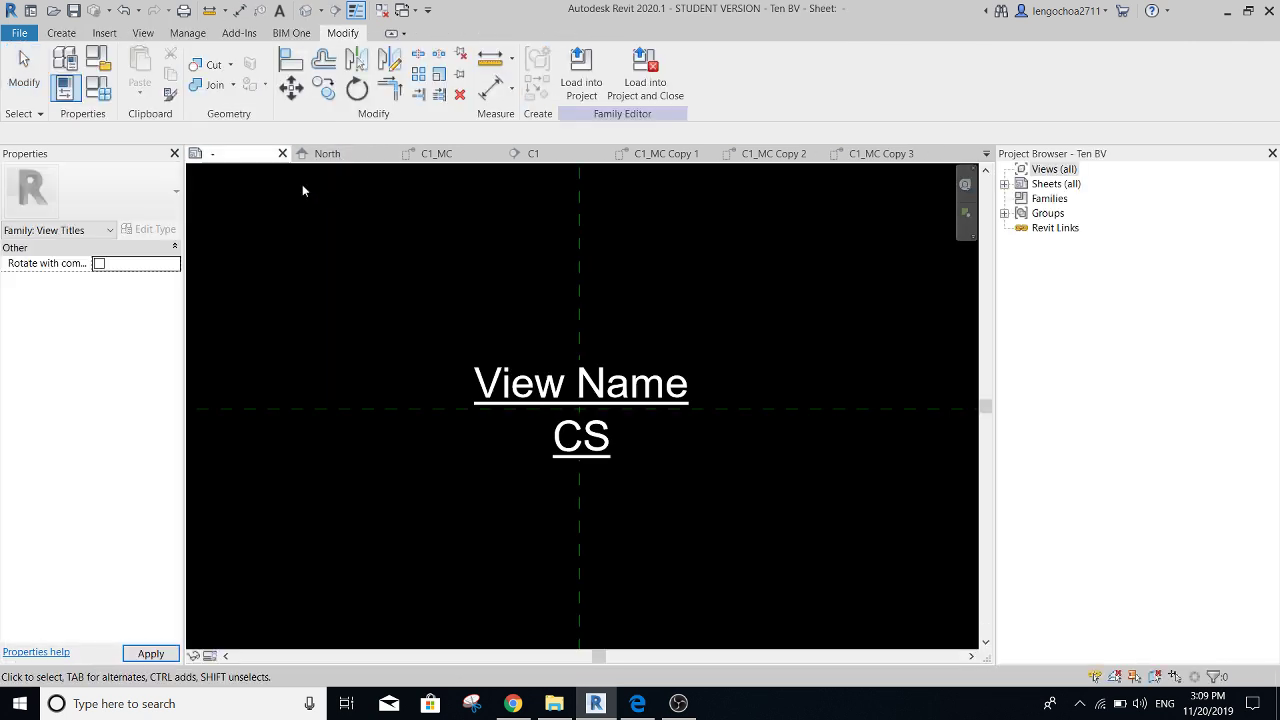
- Close the Ten BV family editor, cancelling Save As and discarding its changes
left_click(282, 153)
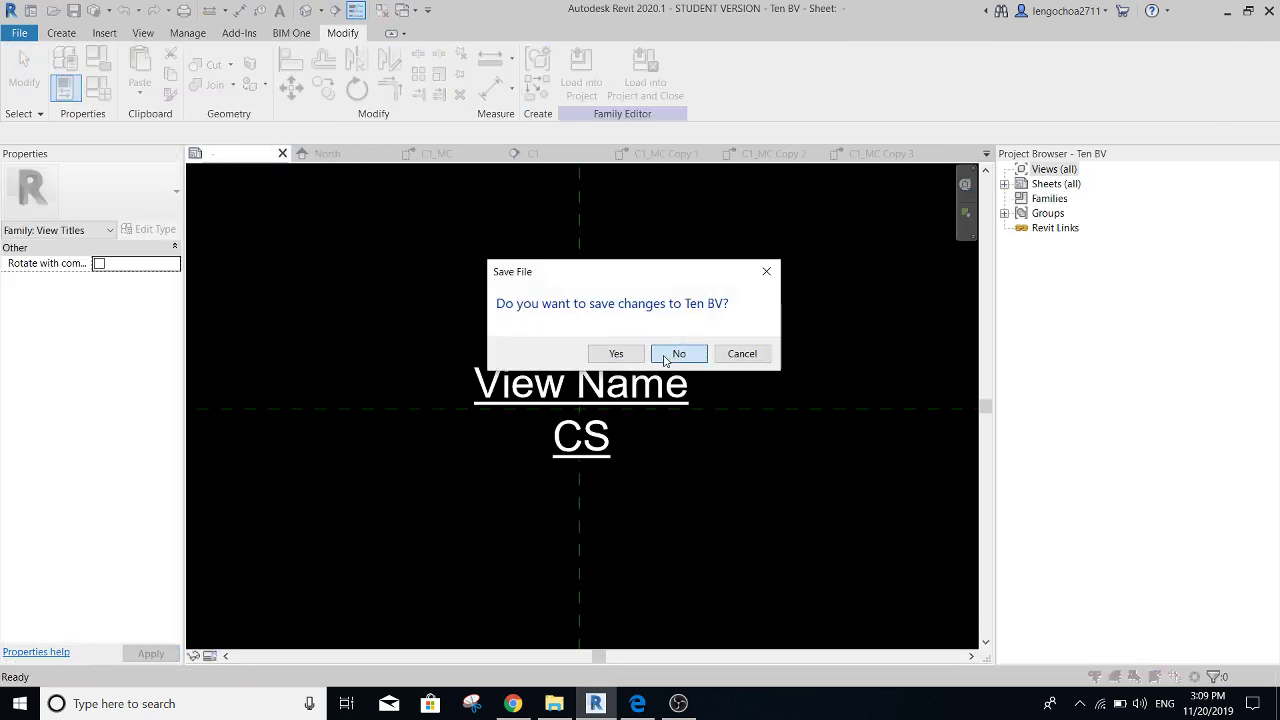
left_click(617, 354)
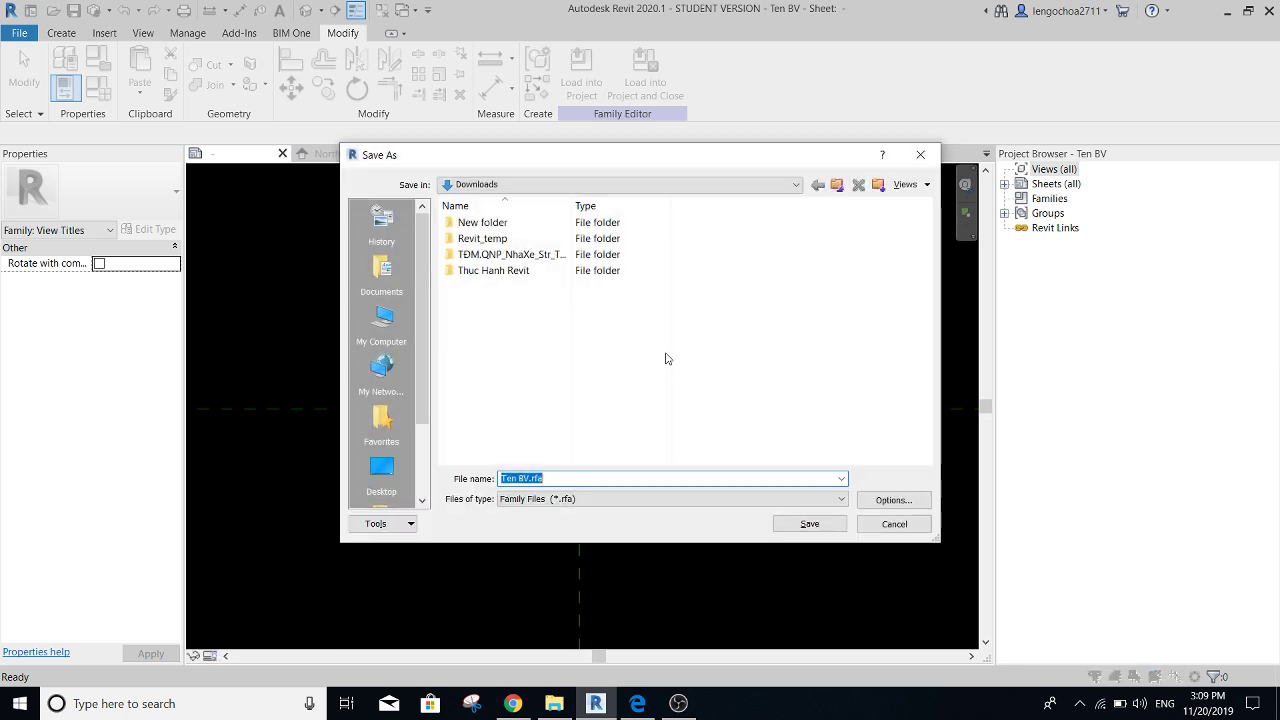
key("Return")
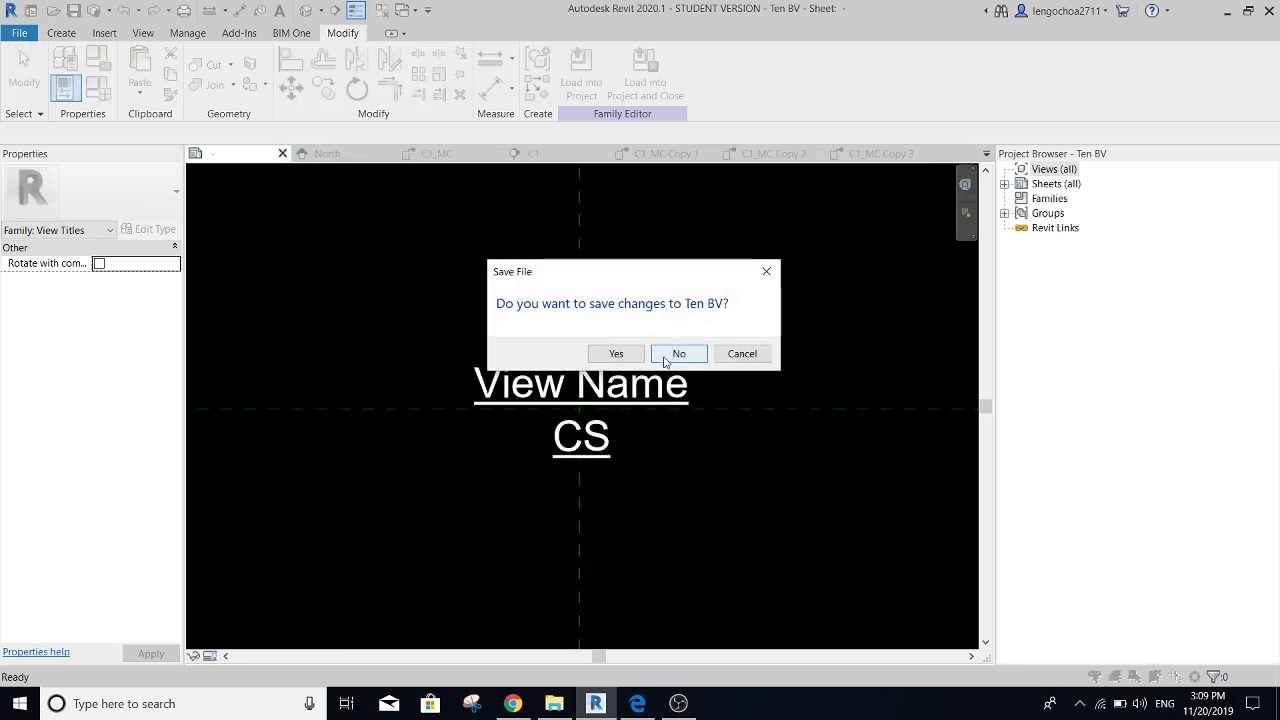
left_click(677, 352)
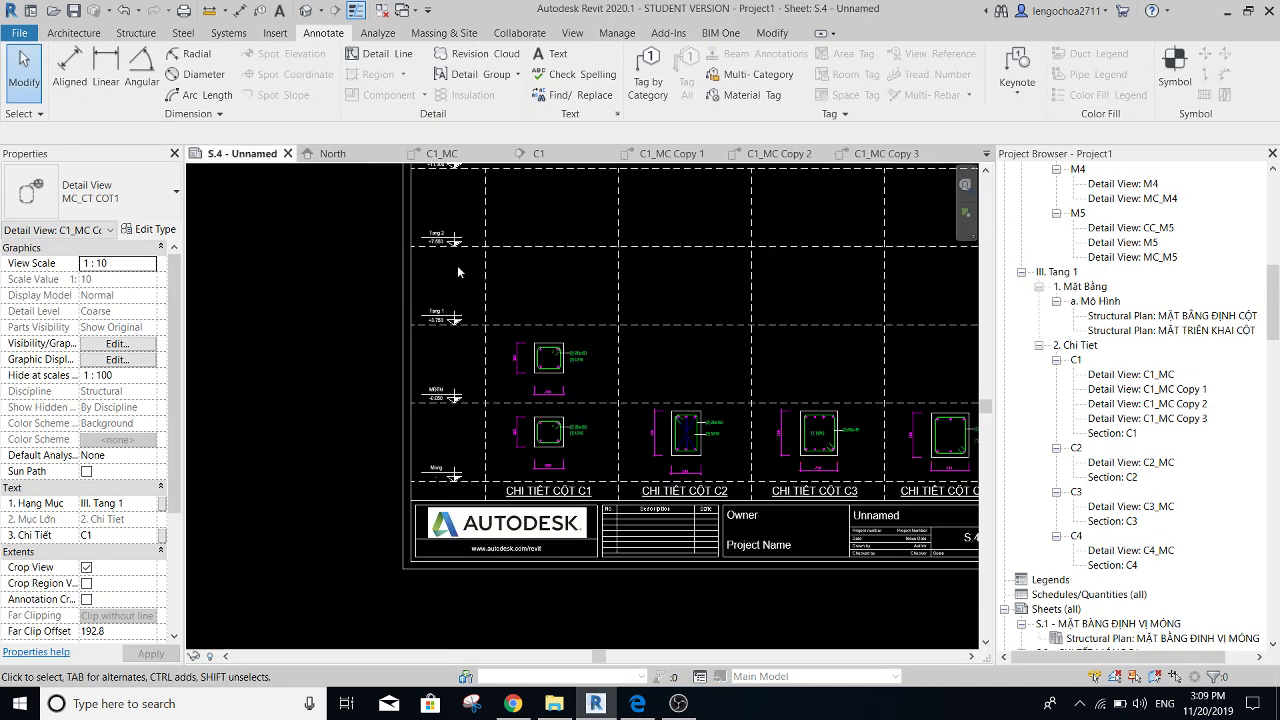
- Place C1_MC Copy 2 in the Tang 1–Tang 2 row as a No Title viewport
left_click(1131, 405)
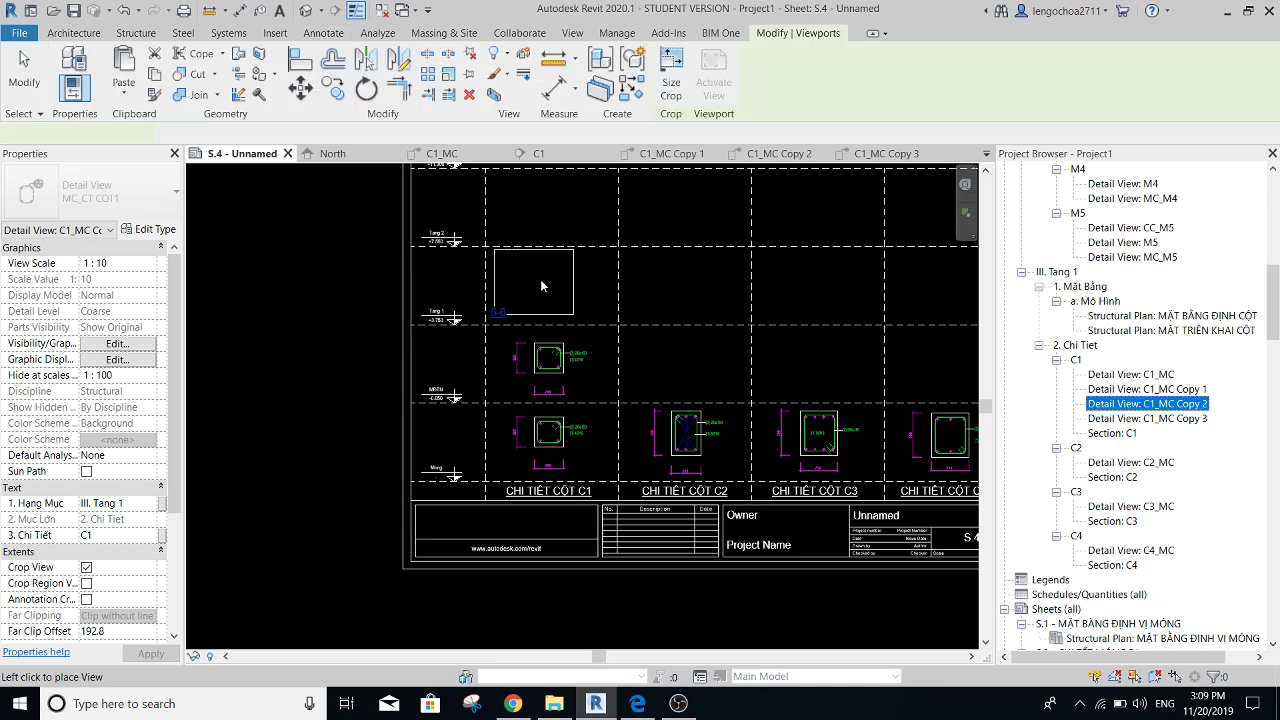
left_click(557, 276)
scroll(551, 270, "up", 3)
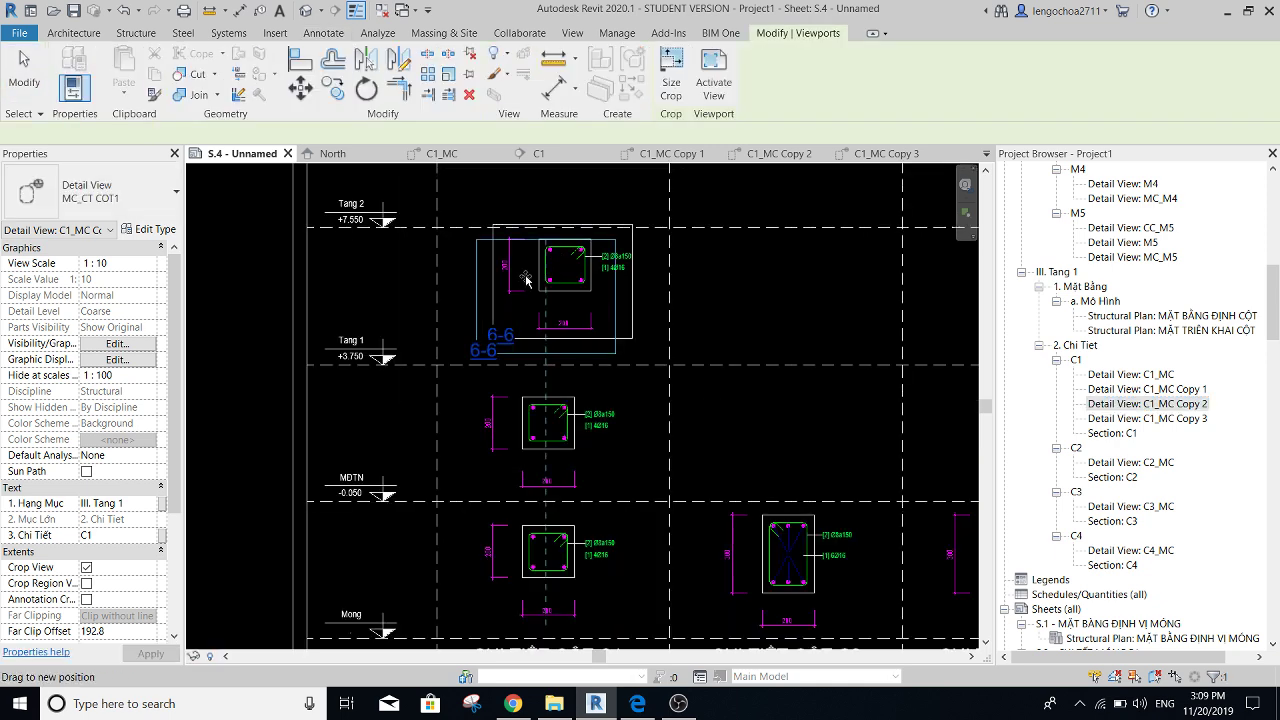
left_click(541, 277)
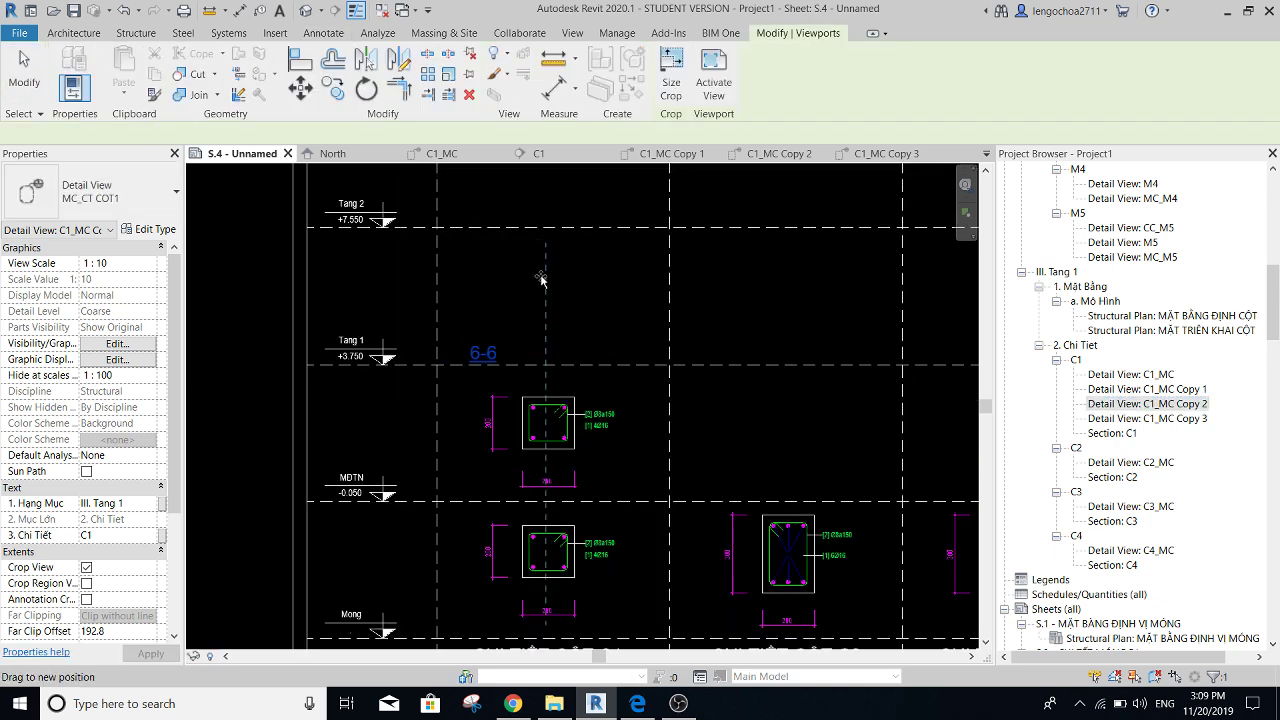
left_click(95, 191)
left_click(67, 274)
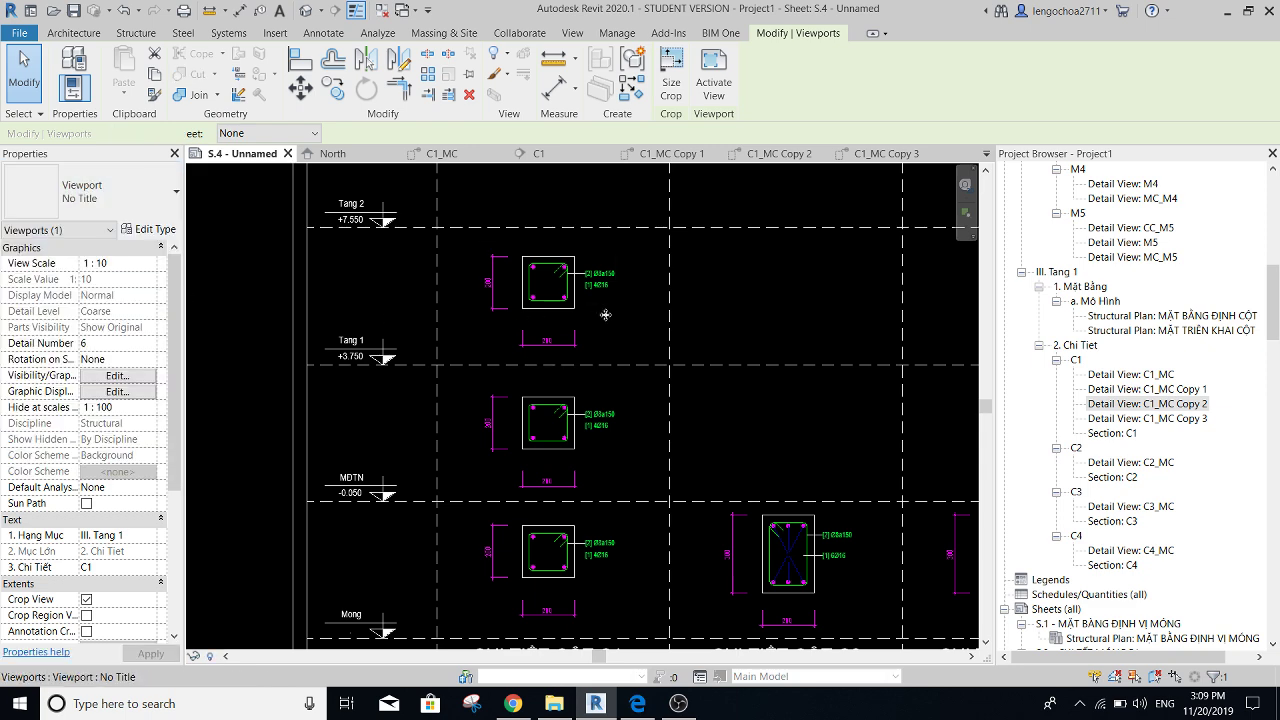
left_click(628, 289)
left_click(548, 276)
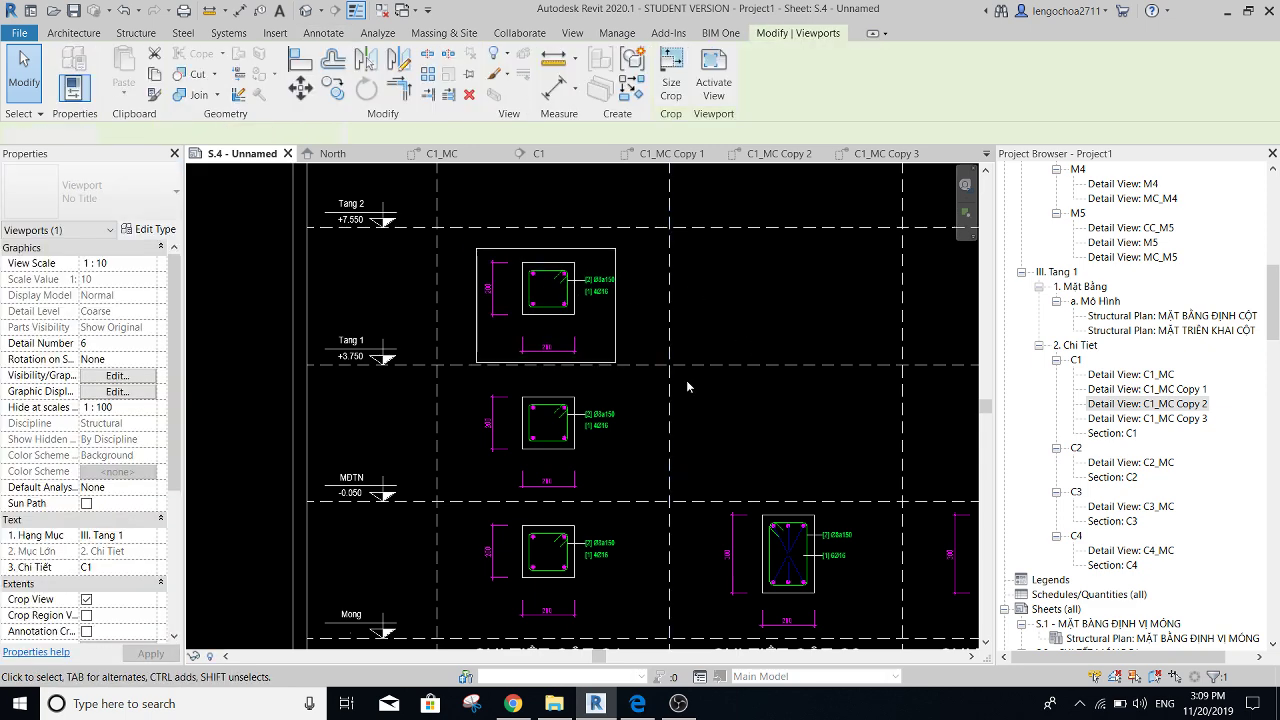
left_click(571, 371)
scroll(651, 331, "down", 1)
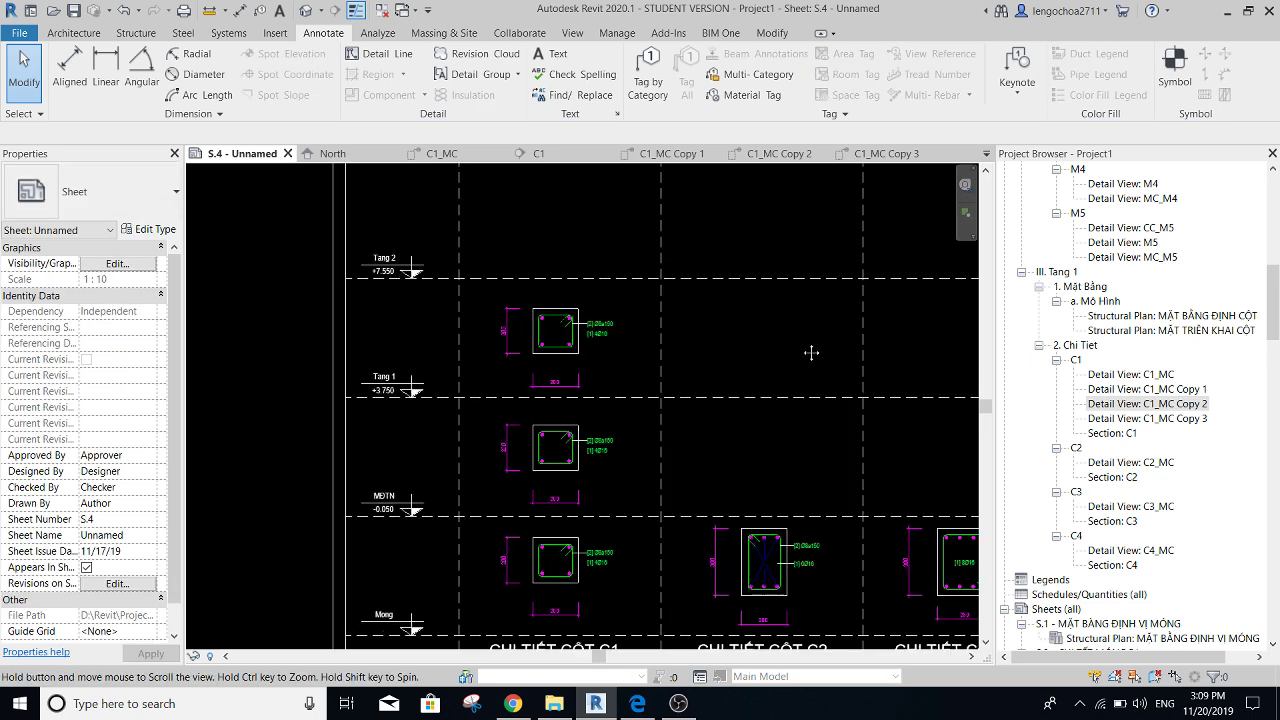
- Place C1_MC Copy 3 untitled in the top +11.300 row and recentre the sheet
middle_click_drag(841, 289, 881, 419)
left_click_drag(1168, 420, 568, 306)
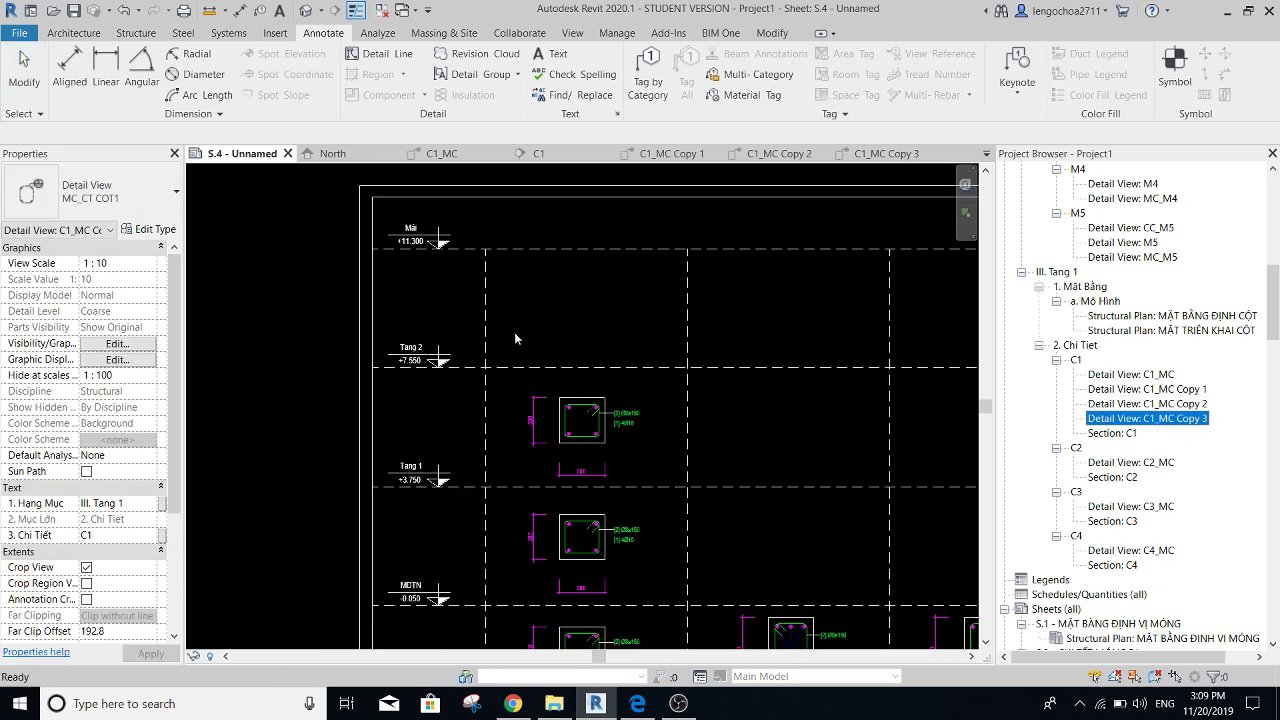
left_click(581, 314)
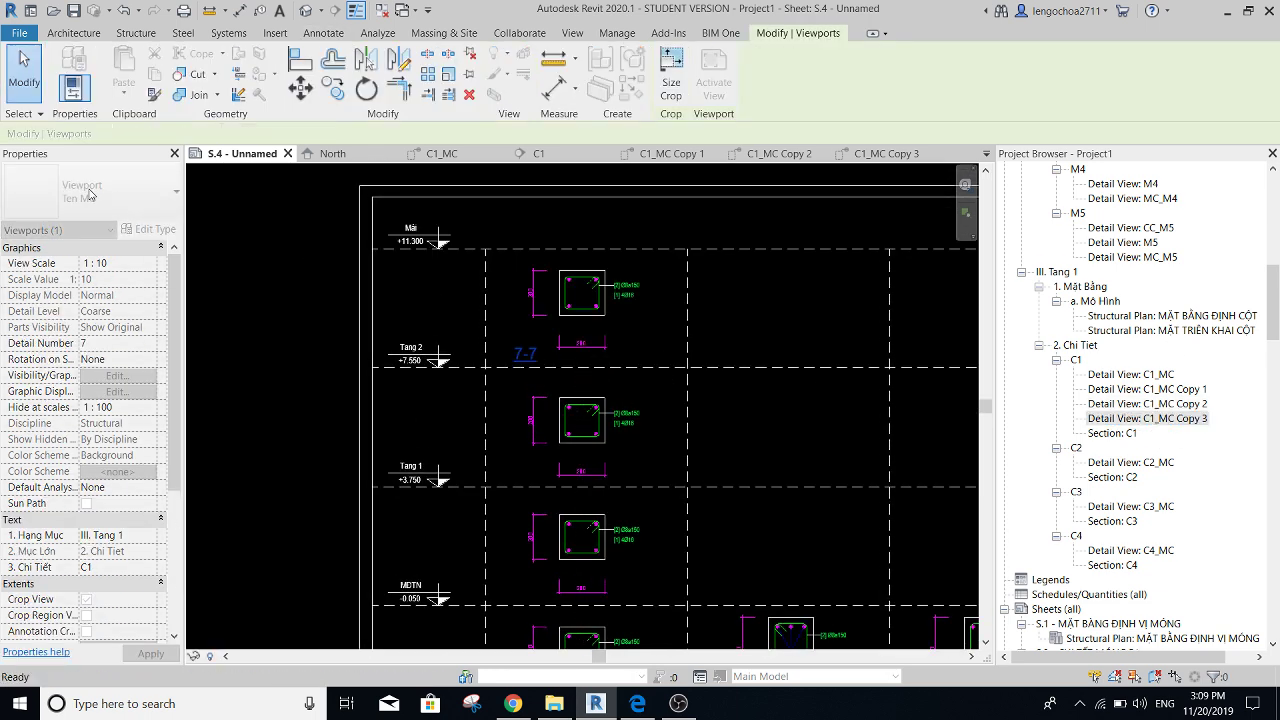
left_click(90, 190)
left_click(65, 274)
left_click(323, 32)
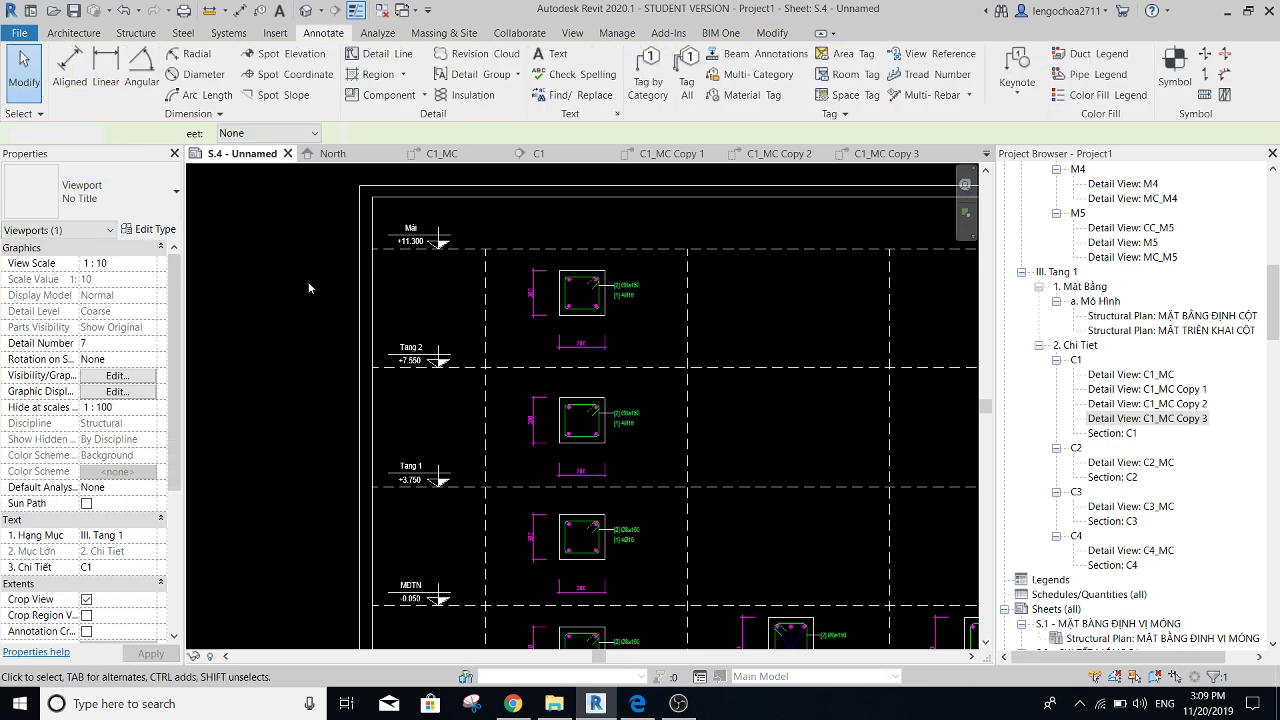
scroll(429, 321, "down", 1)
scroll(429, 321, "down", 2)
scroll(439, 390, "up", 3)
key("Escape")
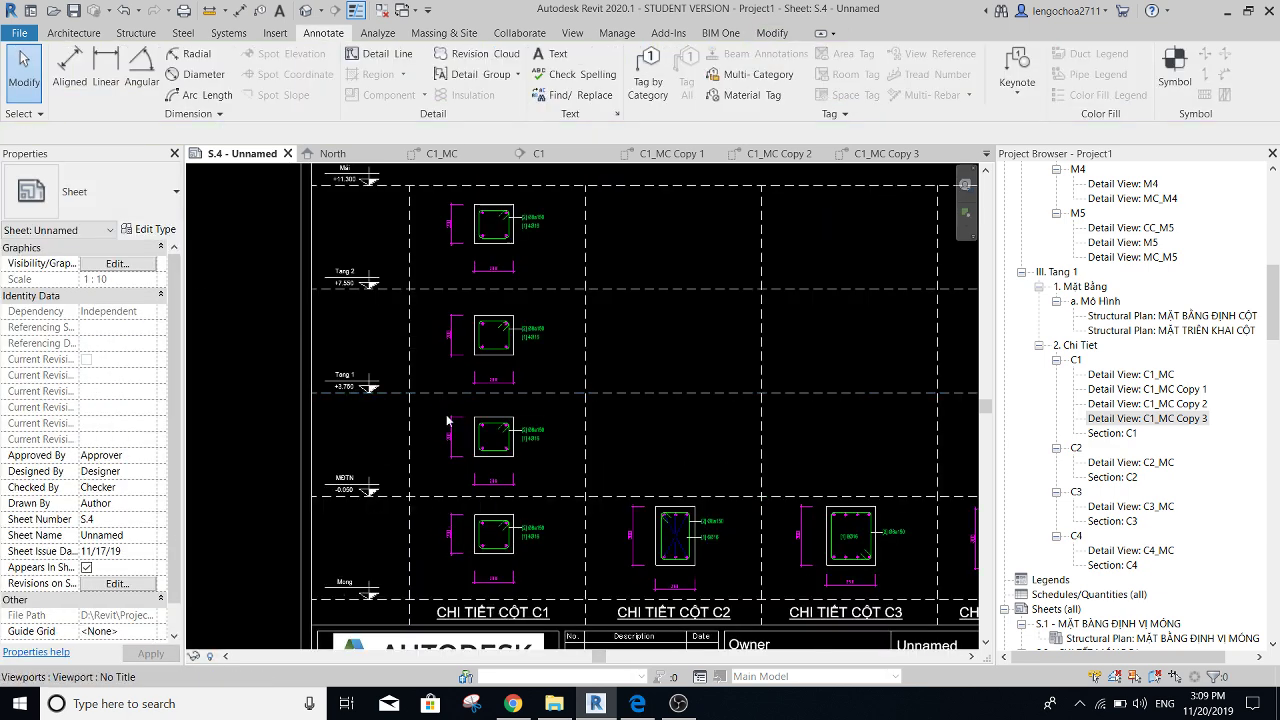
scroll(446, 414, "down", 1)
scroll(470, 420, "down", 1)
scroll(496, 427, "down", 1)
scroll(505, 422, "up", 1)
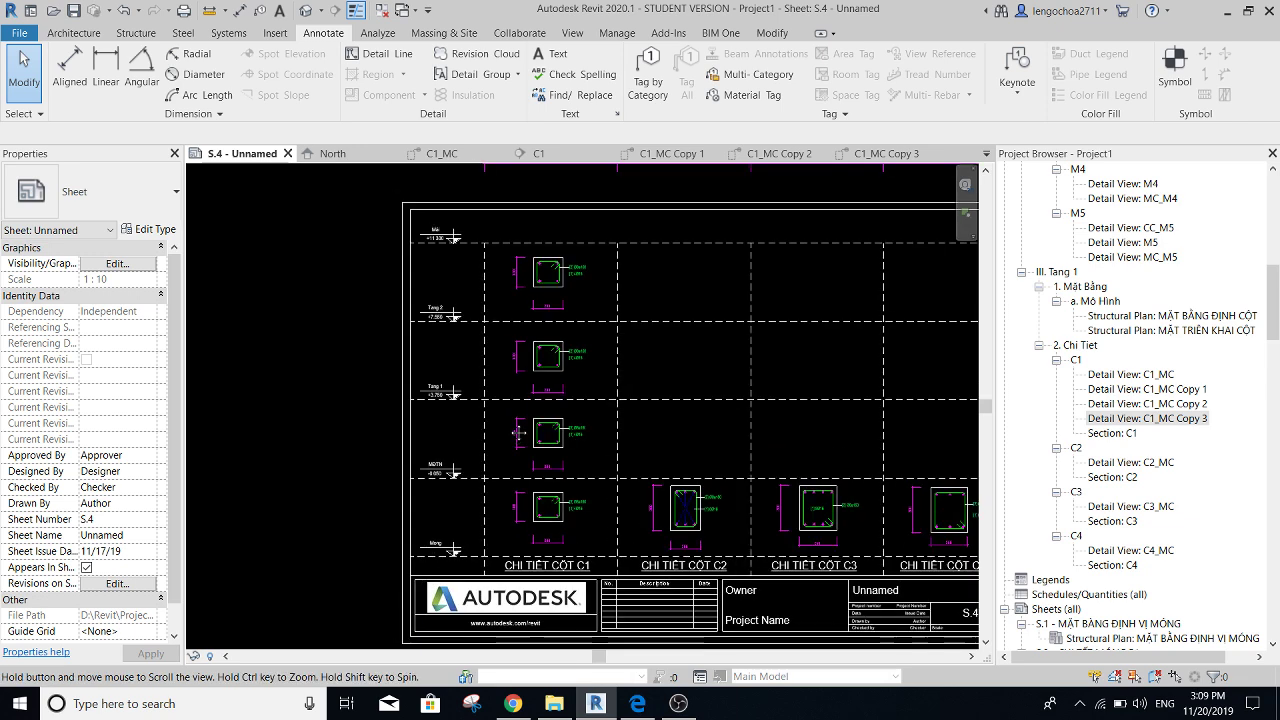
scroll(520, 412, "up", 1)
scroll(540, 400, "up", 1)
scroll(558, 390, "up", 1)
scroll(560, 388, "up", 1)
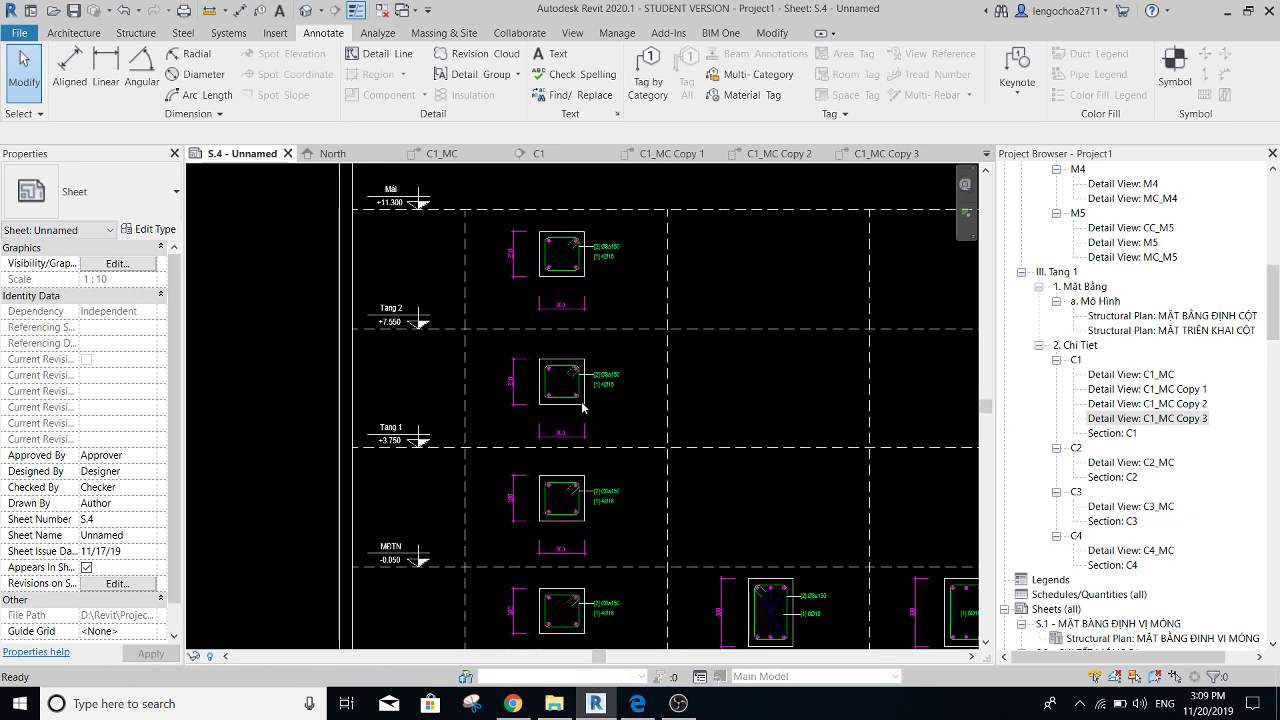
middle_click_drag(527, 364, 512, 370)
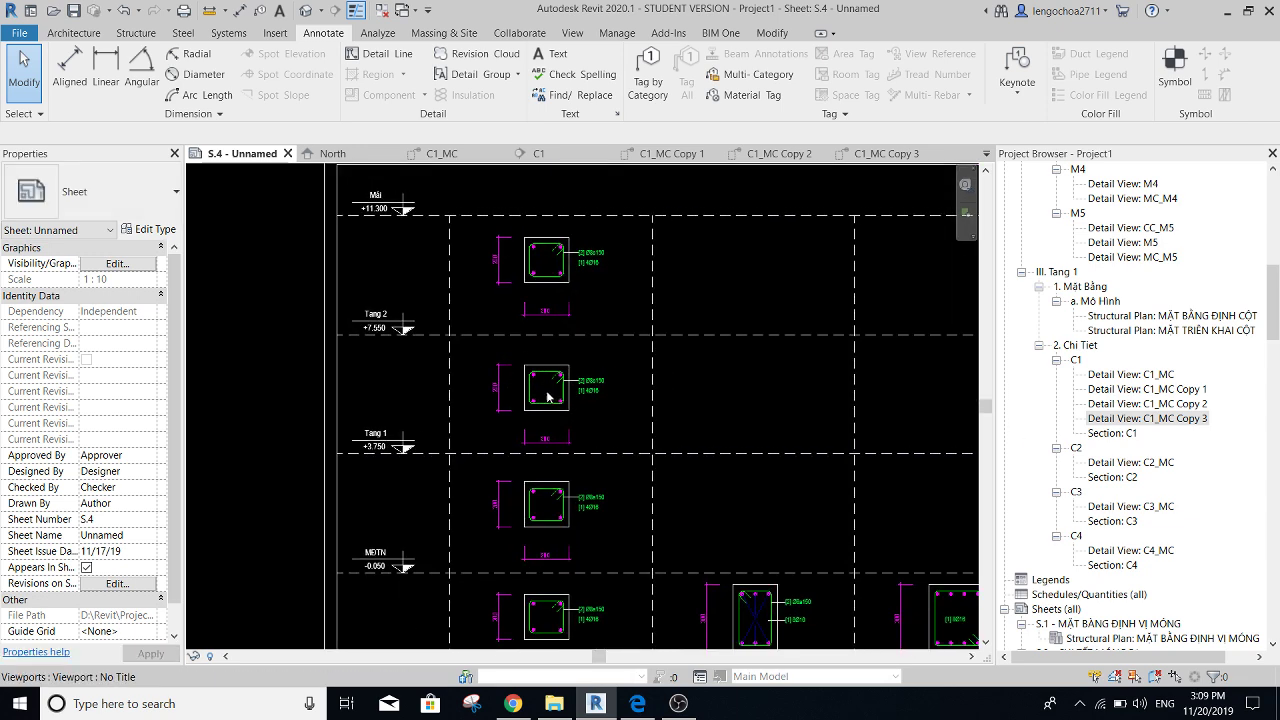
- In Section C1, select the C1_T1 column group and start a Copy, then cancel it
double_click(1112, 433)
scroll(579, 537, "up", 2)
scroll(579, 537, "up", 2)
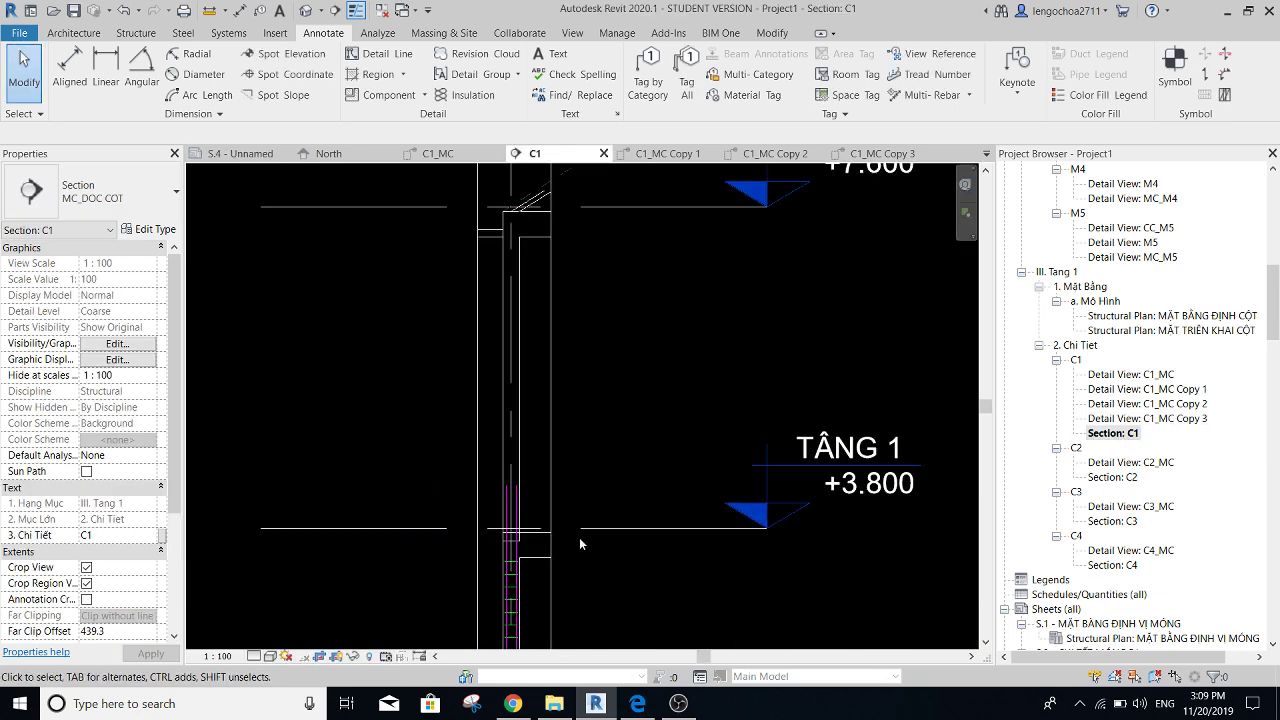
middle_click_drag(579, 537, 625, 350)
scroll(573, 420, "up", 3)
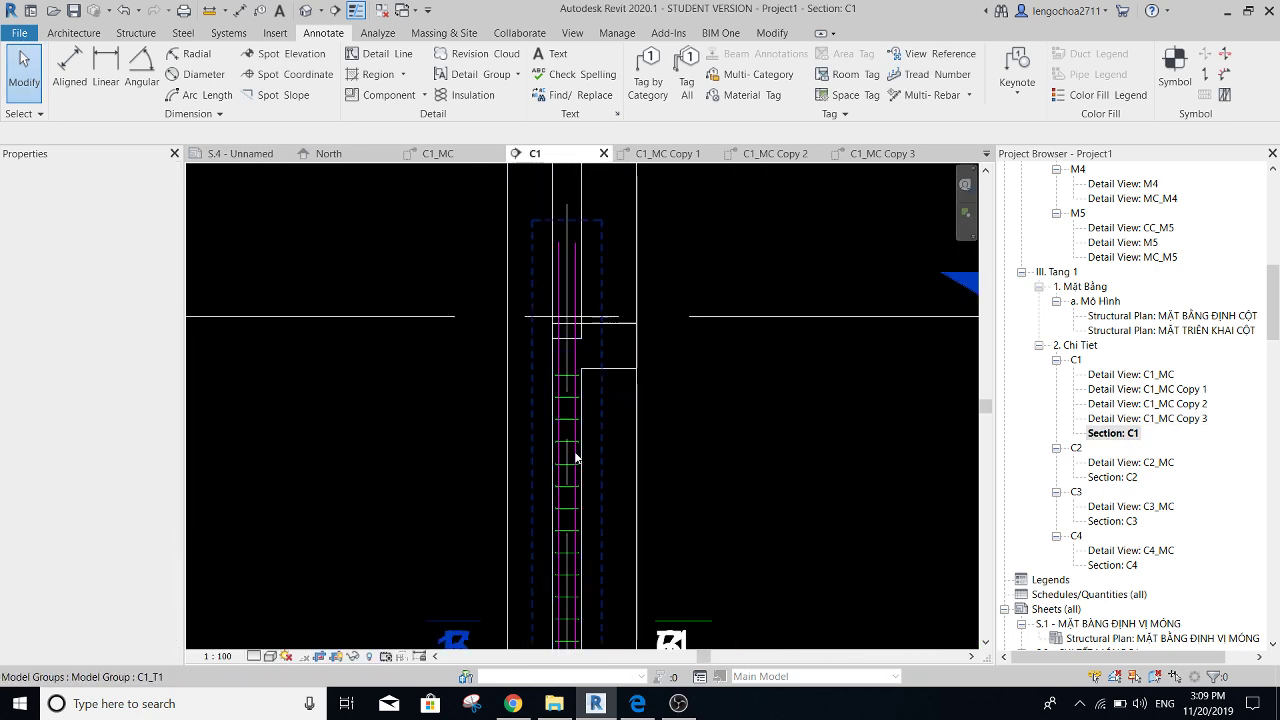
left_click(573, 400)
scroll(614, 400, "down", 3)
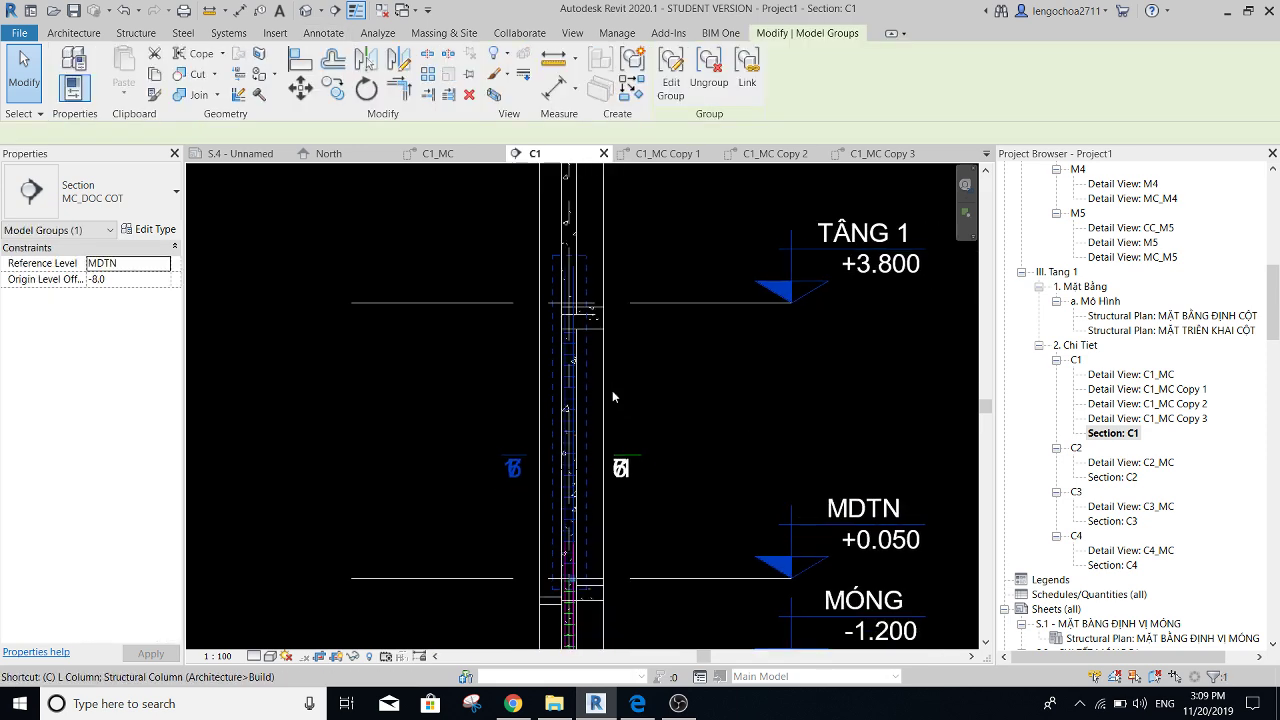
left_click_drag(612, 390, 612, 580)
key("c")
key("o")
left_click(605, 578)
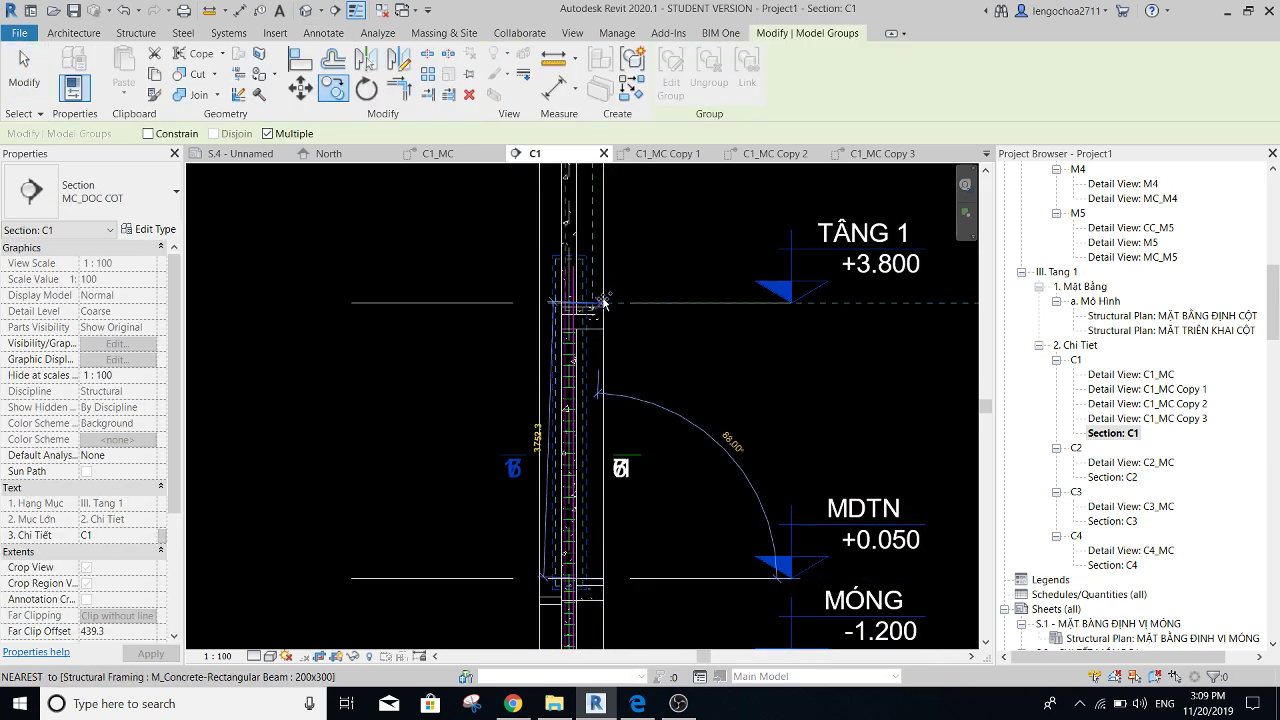
key("Escape")
- Open Section C2, select the C2 column group, and start then cancel a Move
double_click(1112, 477)
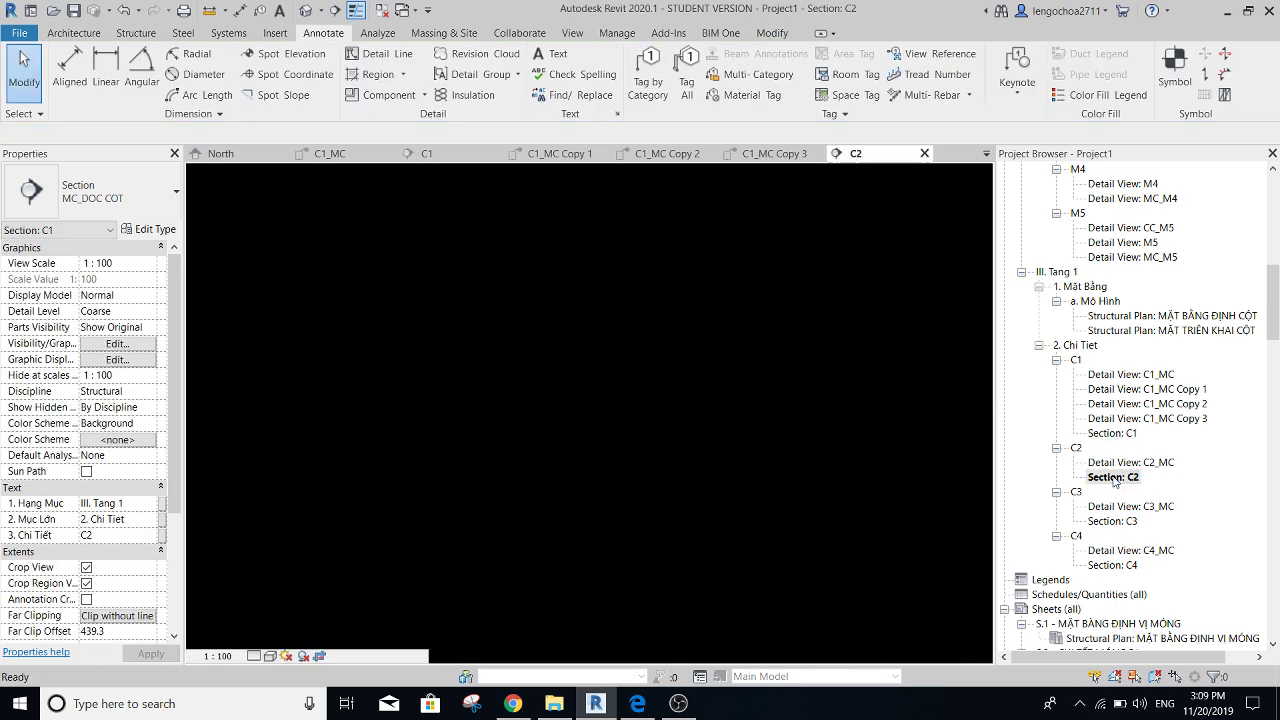
scroll(560, 470, "up", 3)
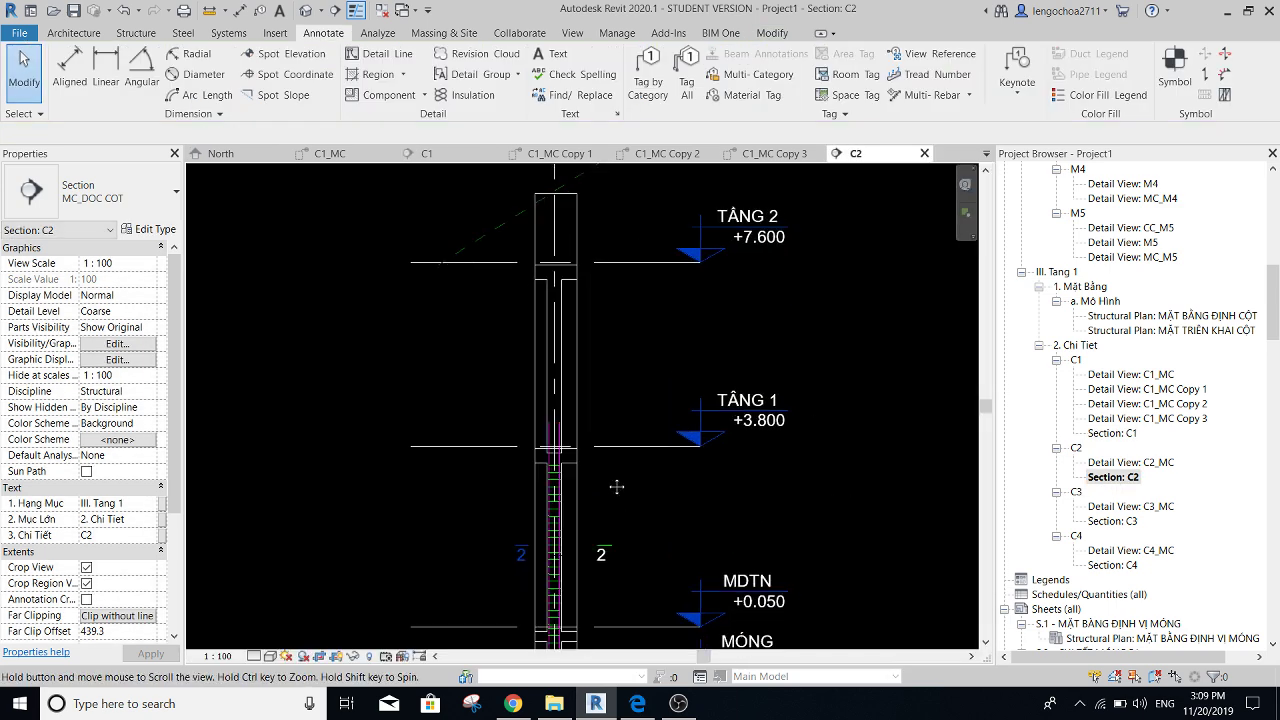
left_click(565, 447)
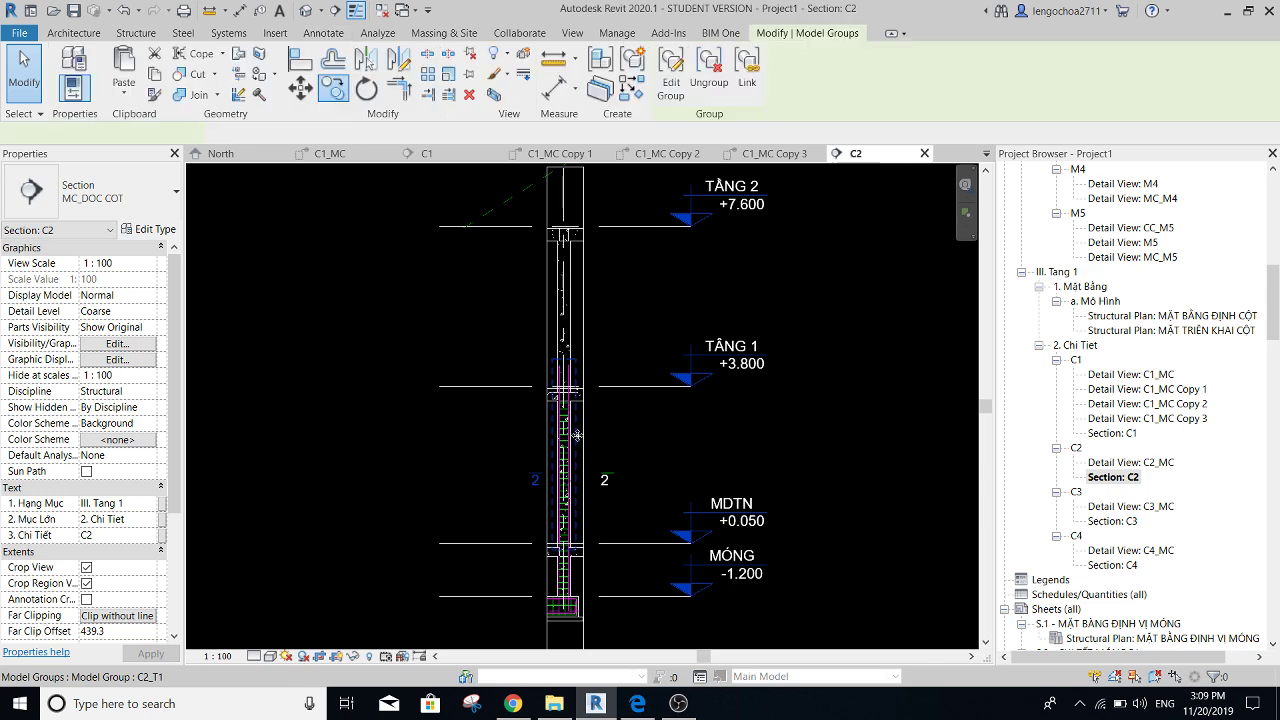
scroll(565, 447, "down", 1)
middle_click_drag(630, 483, 628, 425)
key("r")
key("o")
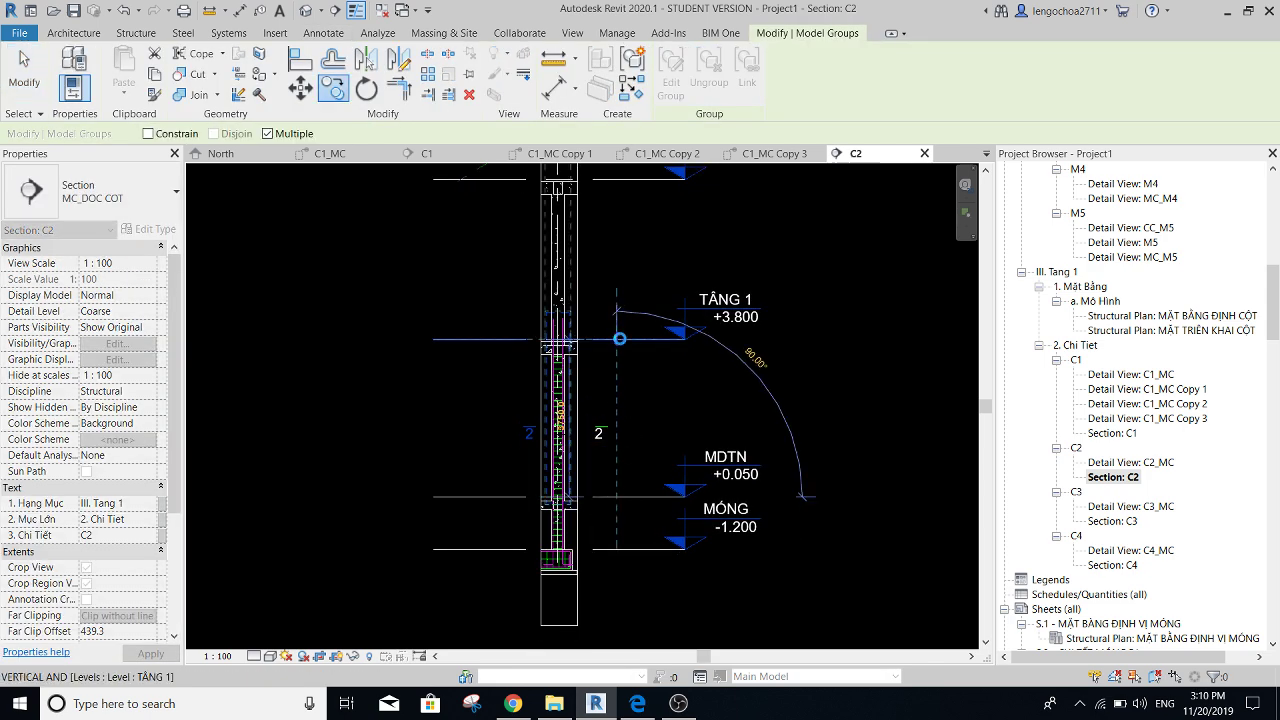
key("Escape")
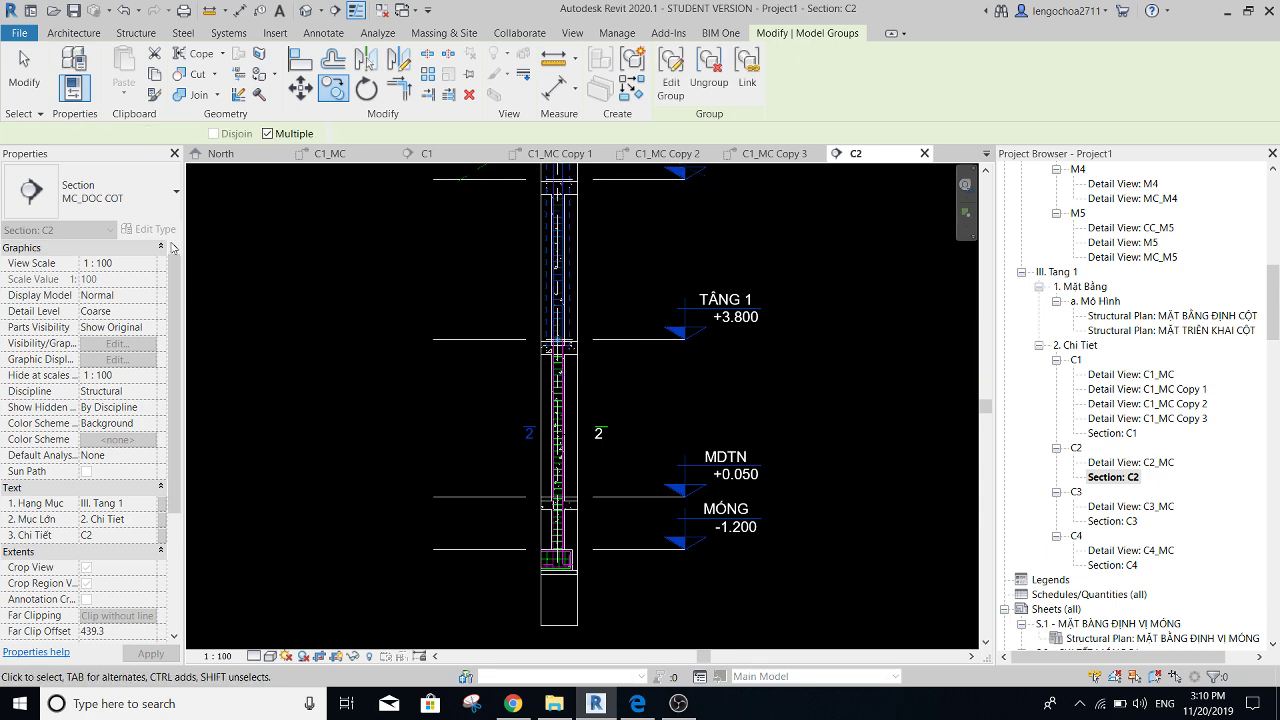
key("Escape")
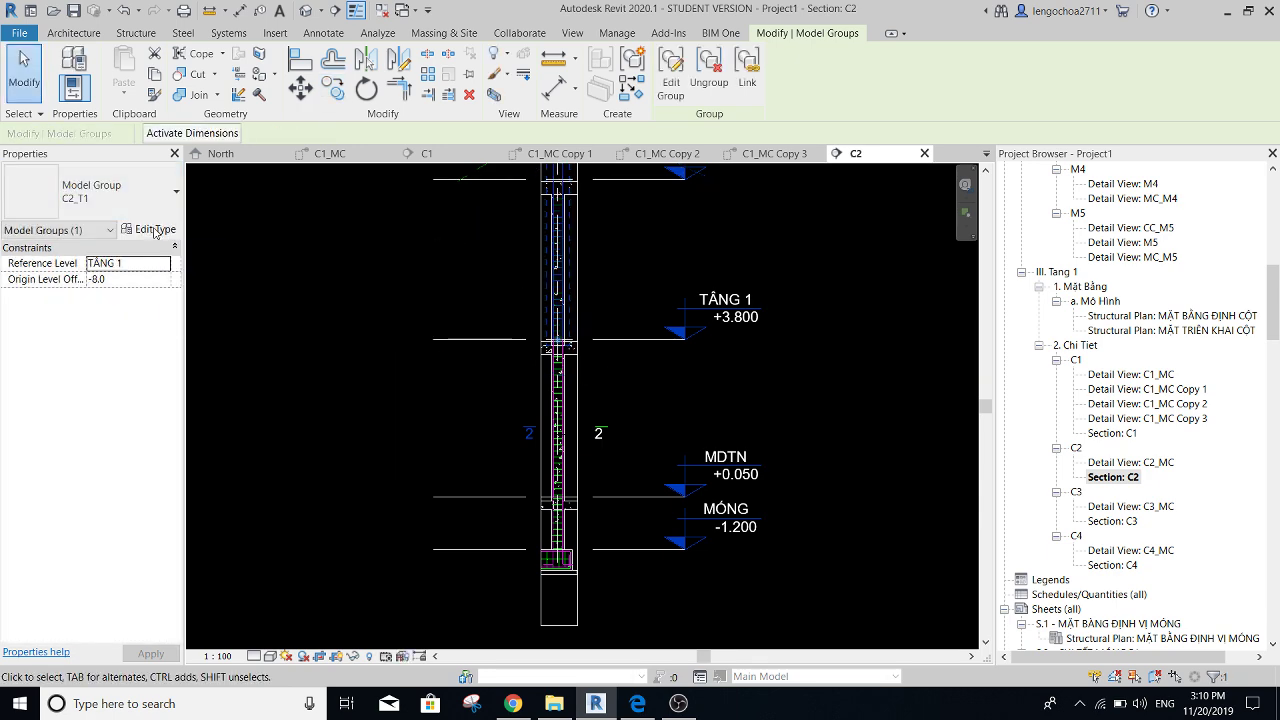
- Duplicate the C2_T1 group type as C2_T2 and apply it to the group
left_click(155, 231)
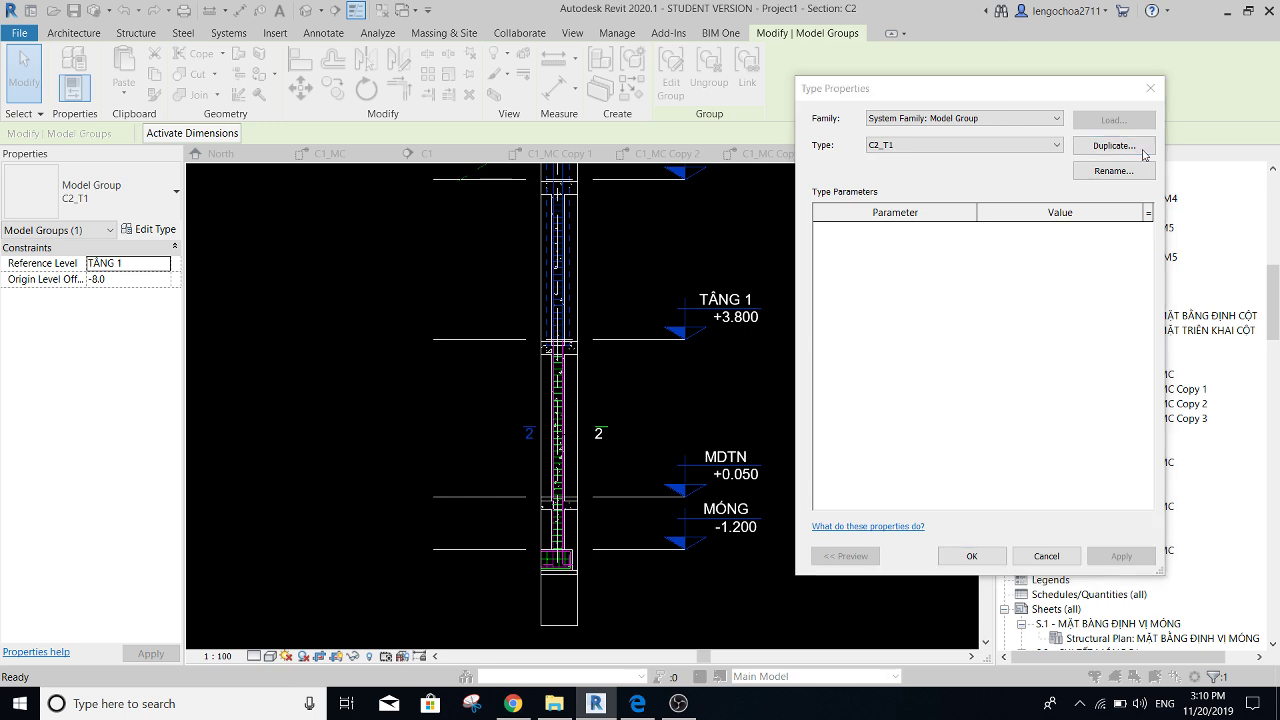
left_click(1140, 148)
type("C2_T2")
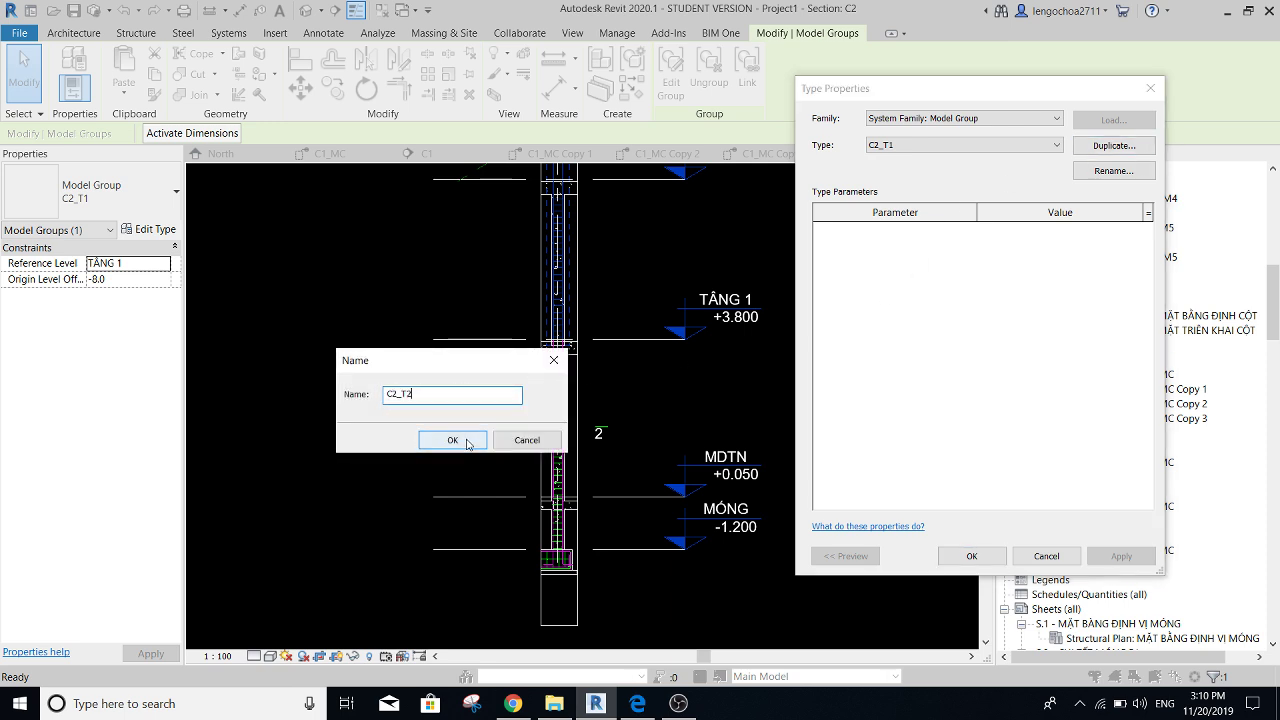
left_click(452, 441)
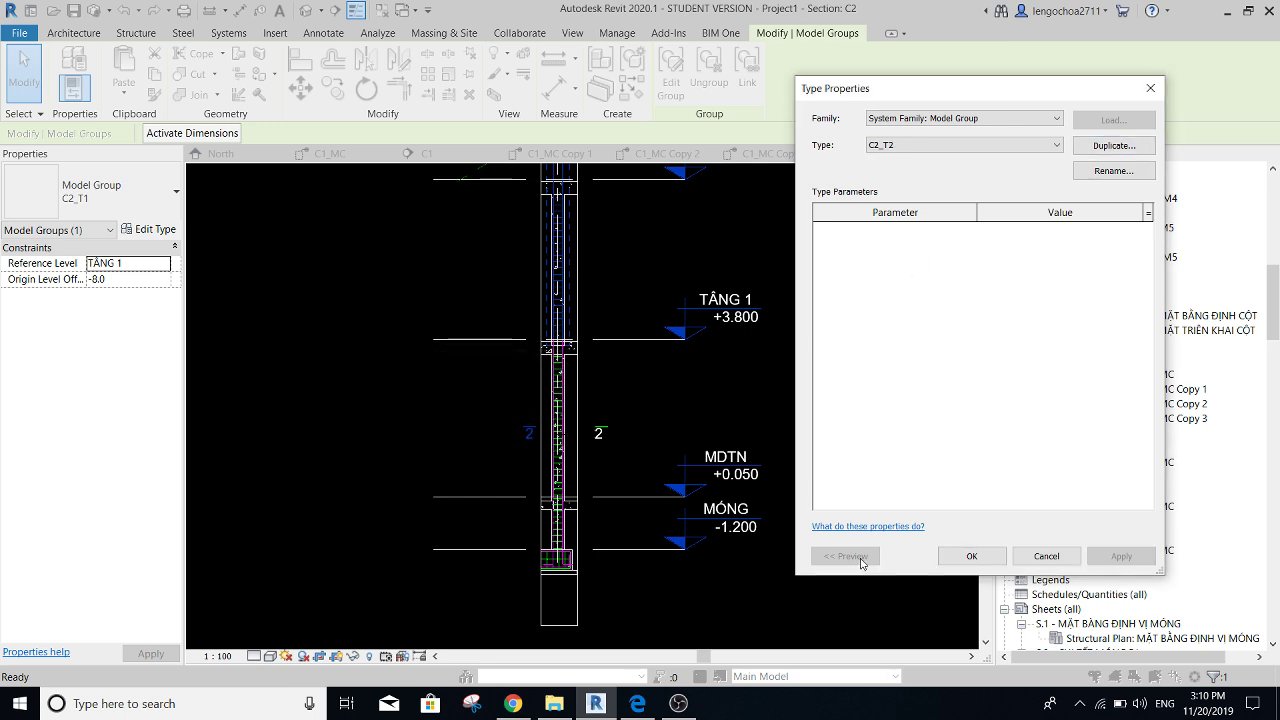
left_click(973, 555)
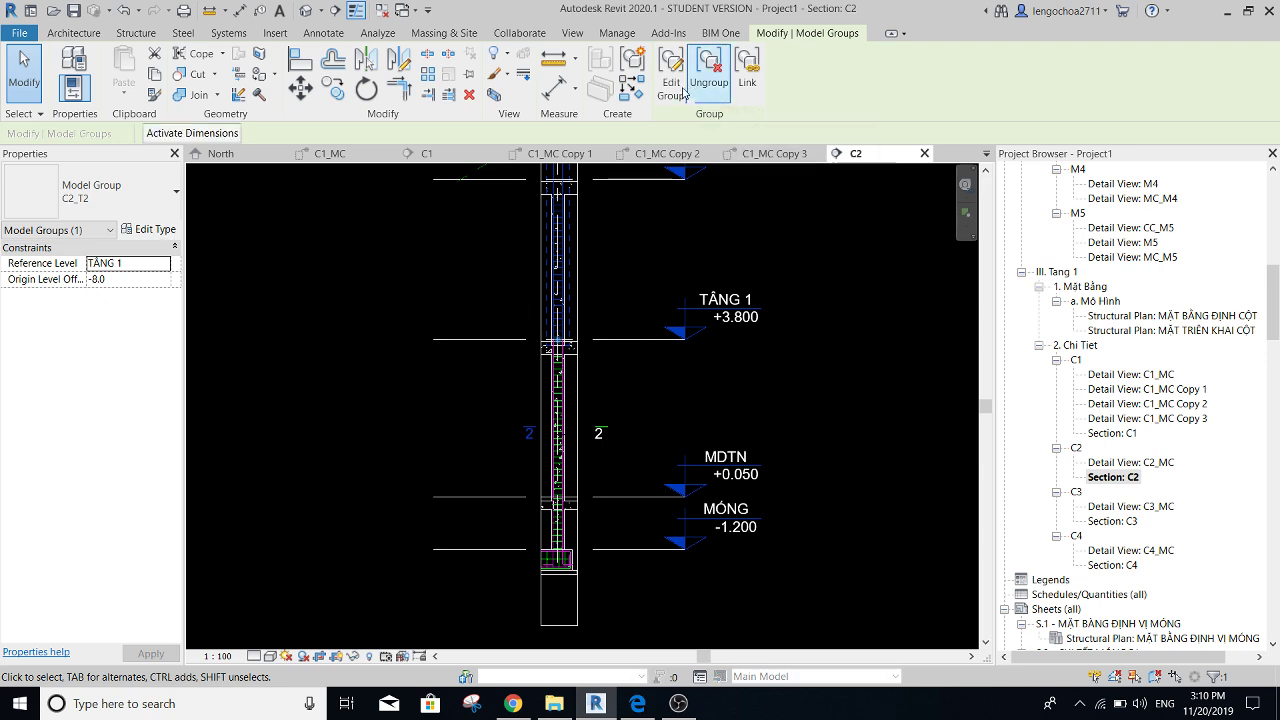
- Edit the group so its rebars use Partition C2_T2, then finish and deselect
left_click(684, 92)
middle_click_drag(440, 263, 508, 371)
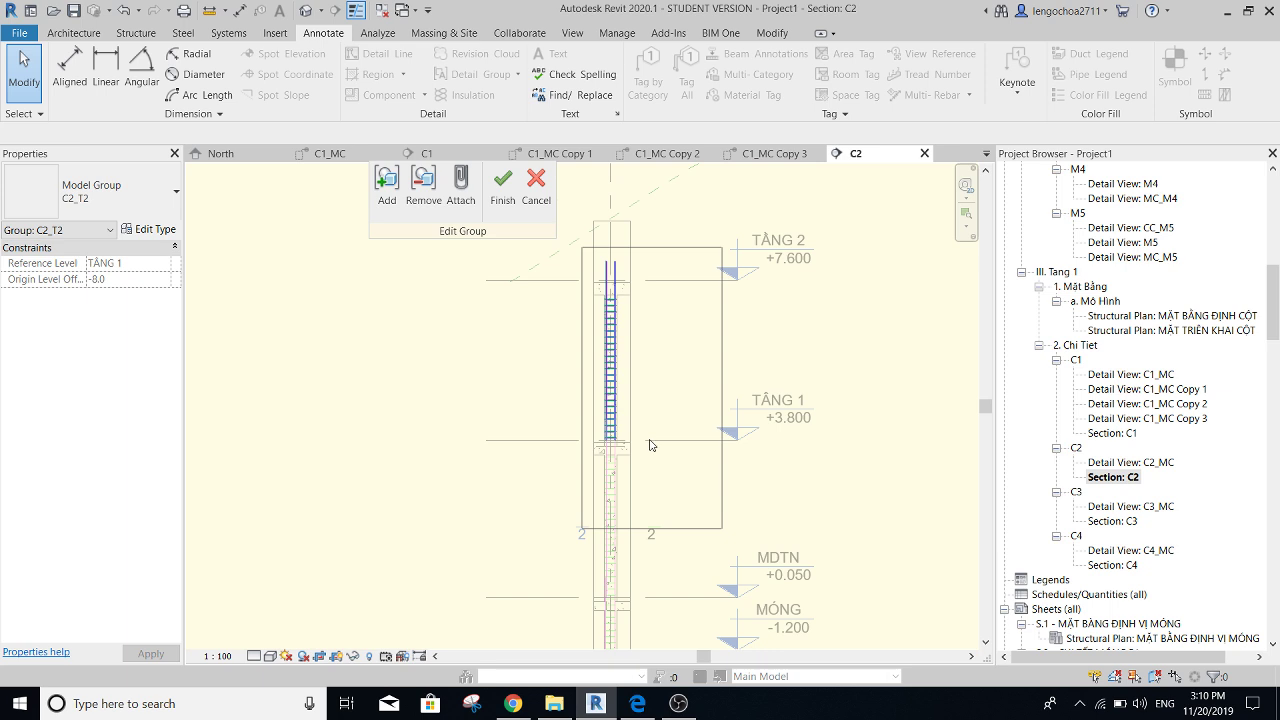
left_click(585, 296)
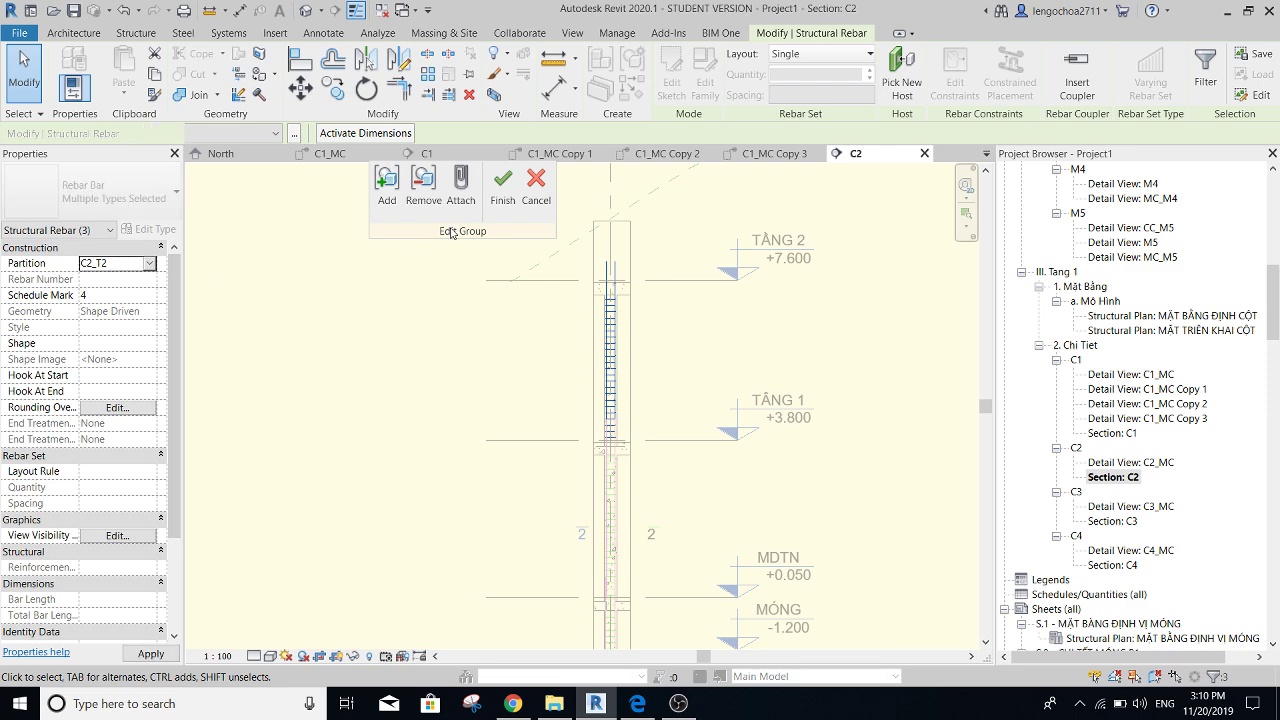
left_click(502, 198)
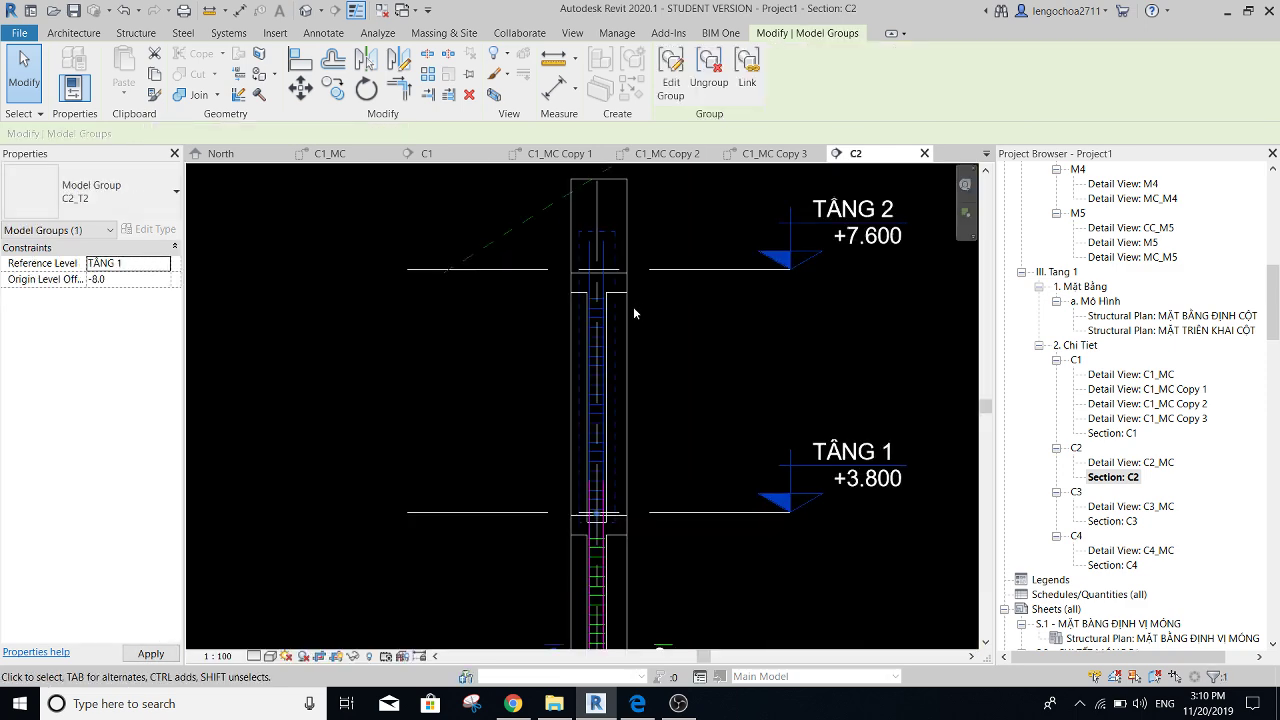
scroll(671, 372, "down", 2)
left_click(649, 494)
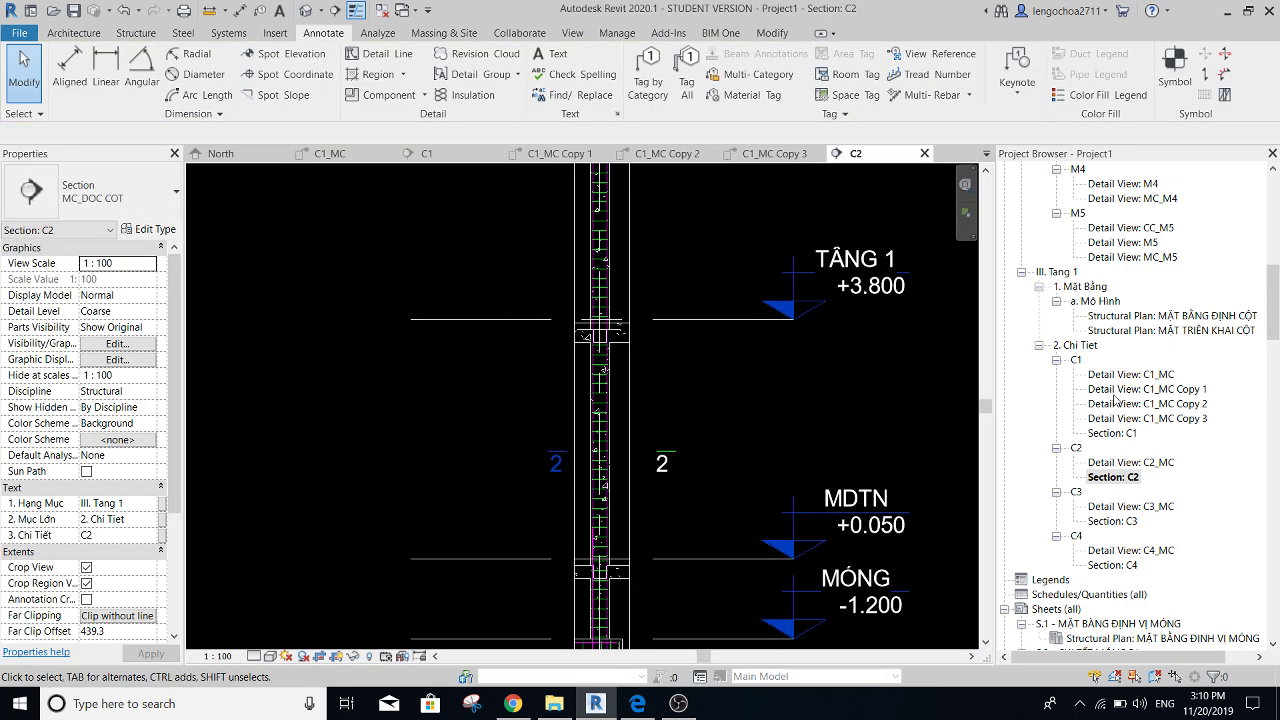
- Duplicate the C2_MC detail view to create C2_MC Copy 1
left_click(1130, 462)
right_click(1130, 462)
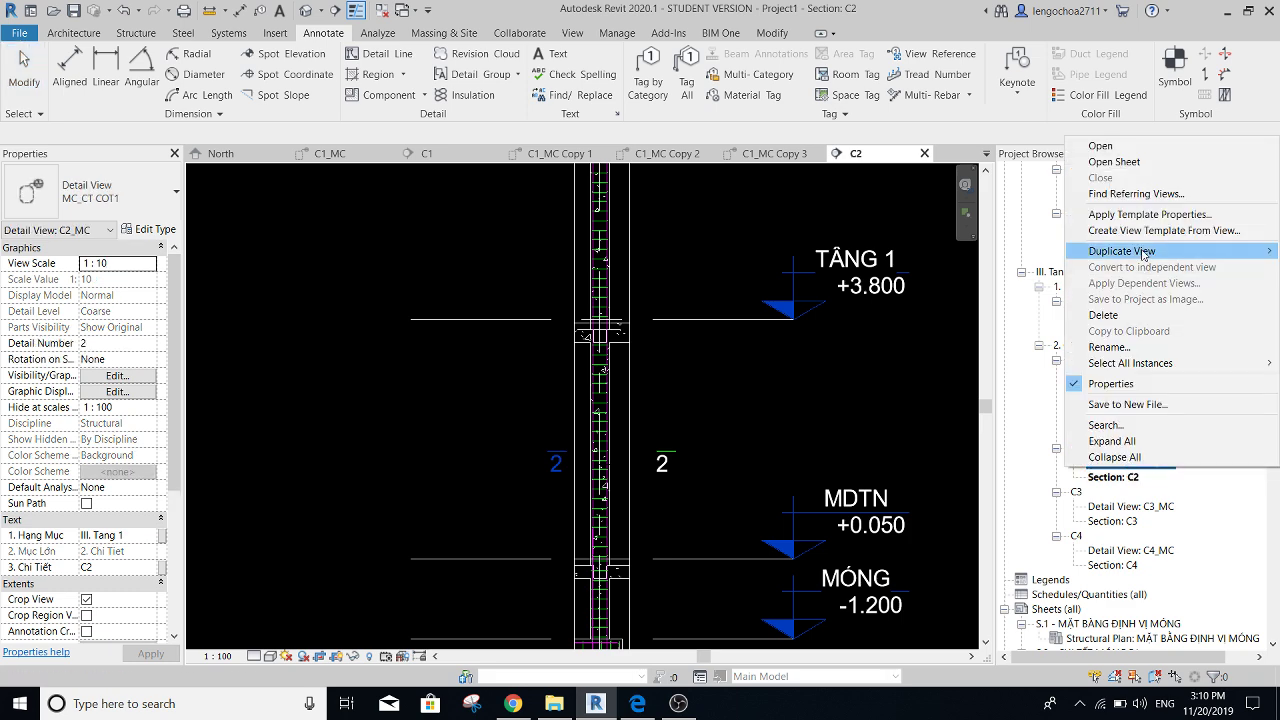
left_click(1020, 268)
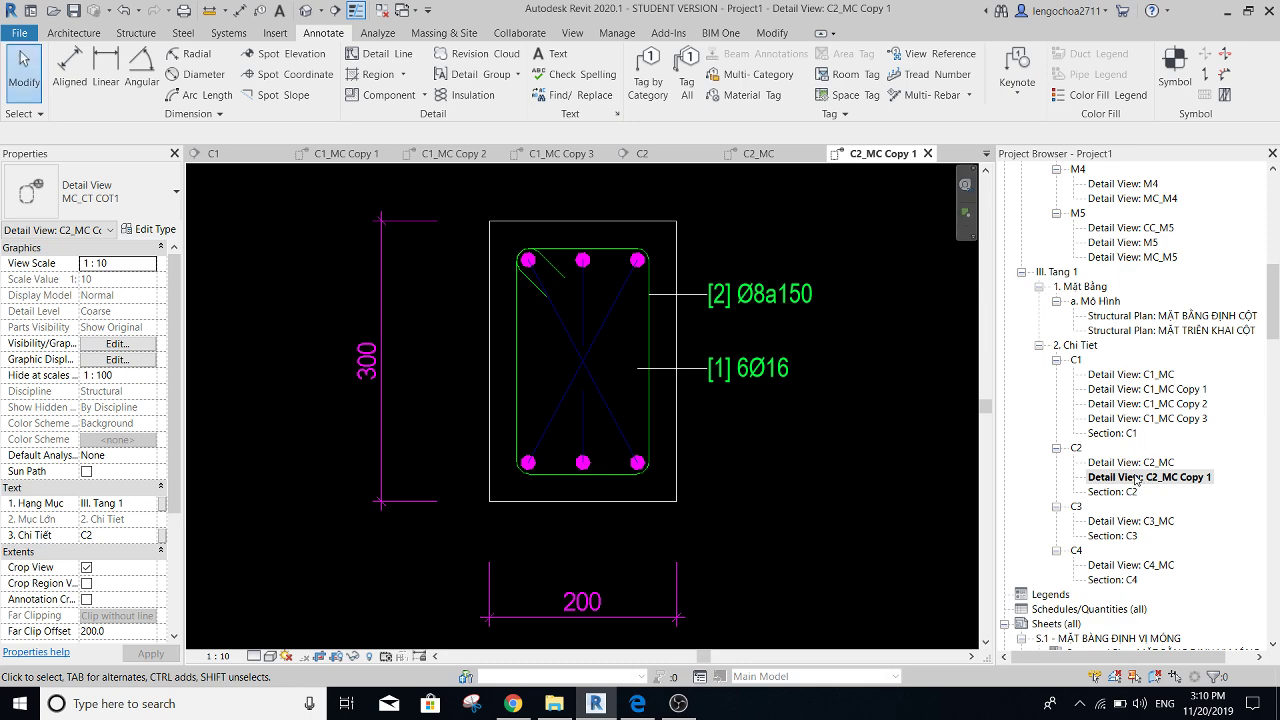
- In Section C2, move the detail callout up 3500 onto the column above TẦNG 1
double_click(1112, 492)
scroll(655, 466, "up", 2)
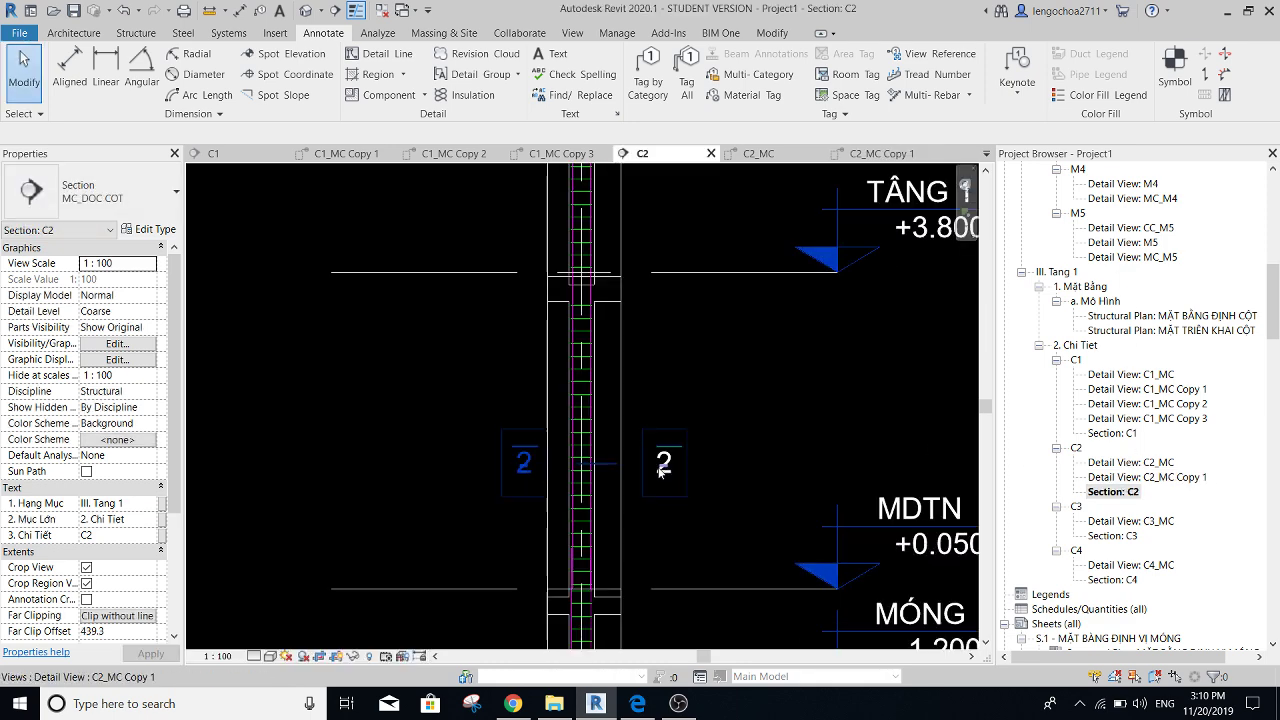
left_click(660, 466)
left_click(640, 464)
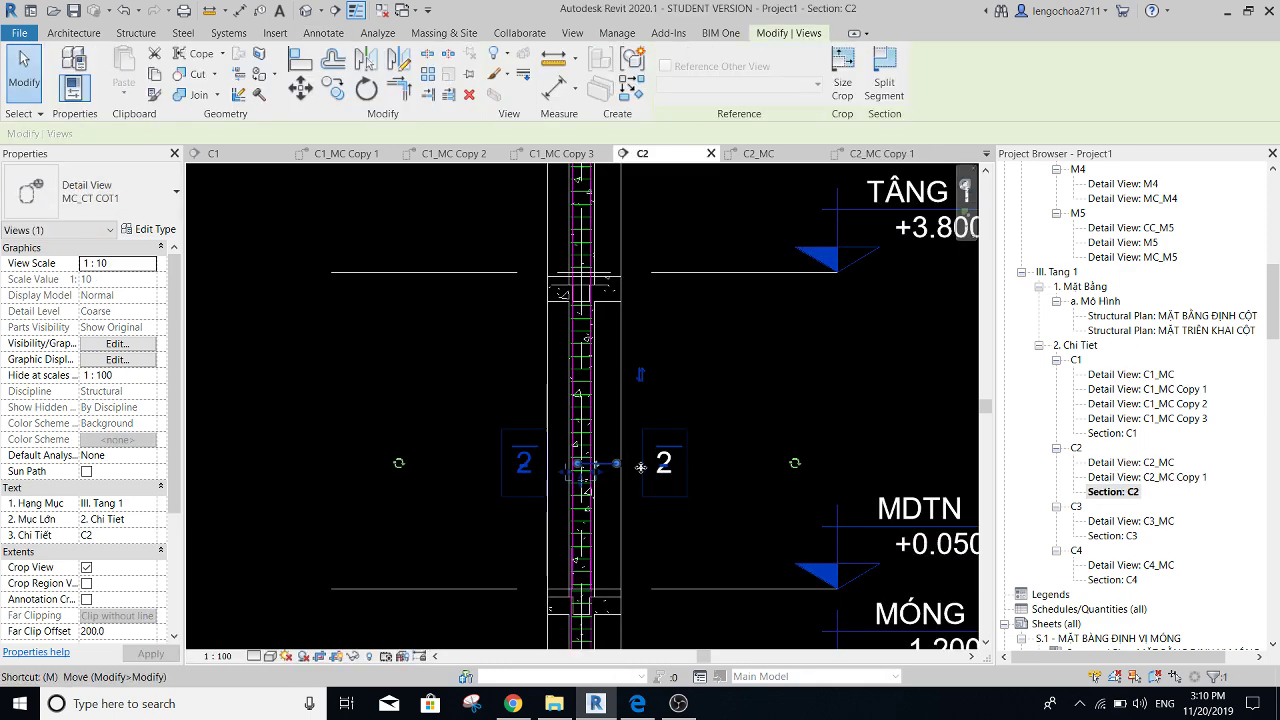
left_click(637, 464)
key("m")
key("v")
left_click(590, 464)
middle_click_drag(651, 216, 651, 334)
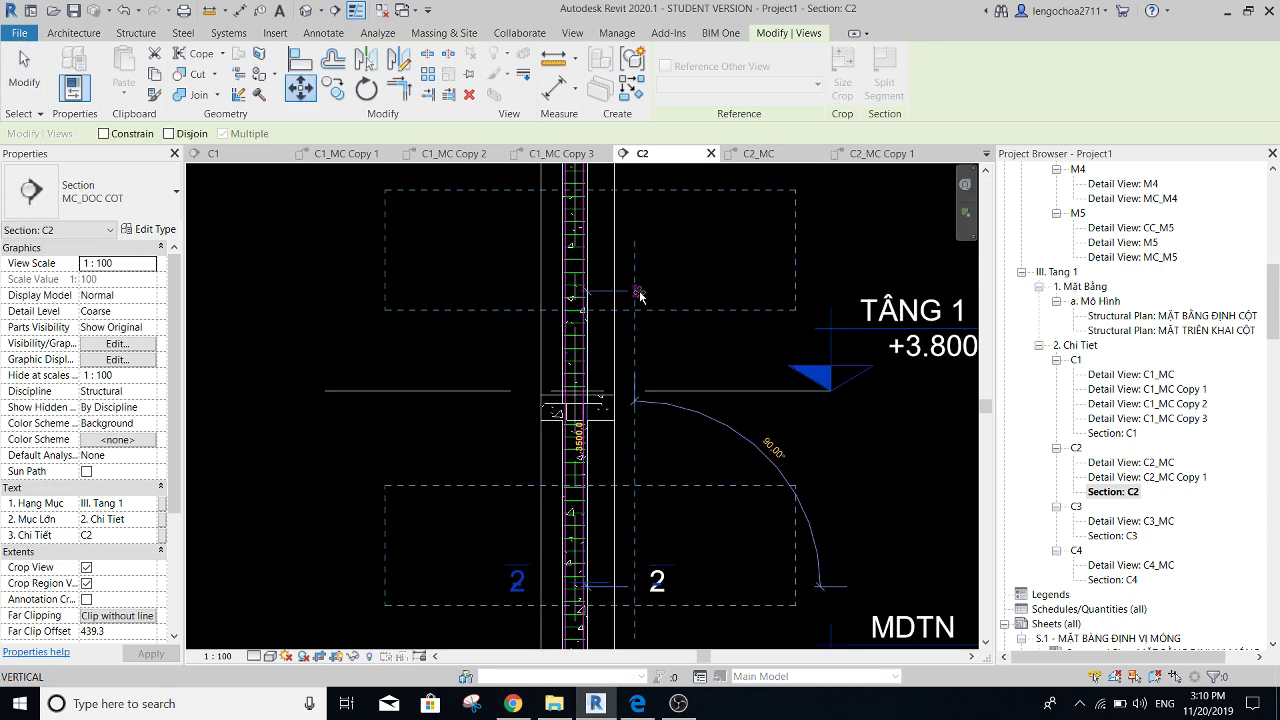
left_click(638, 290)
scroll(638, 290, "down", 1)
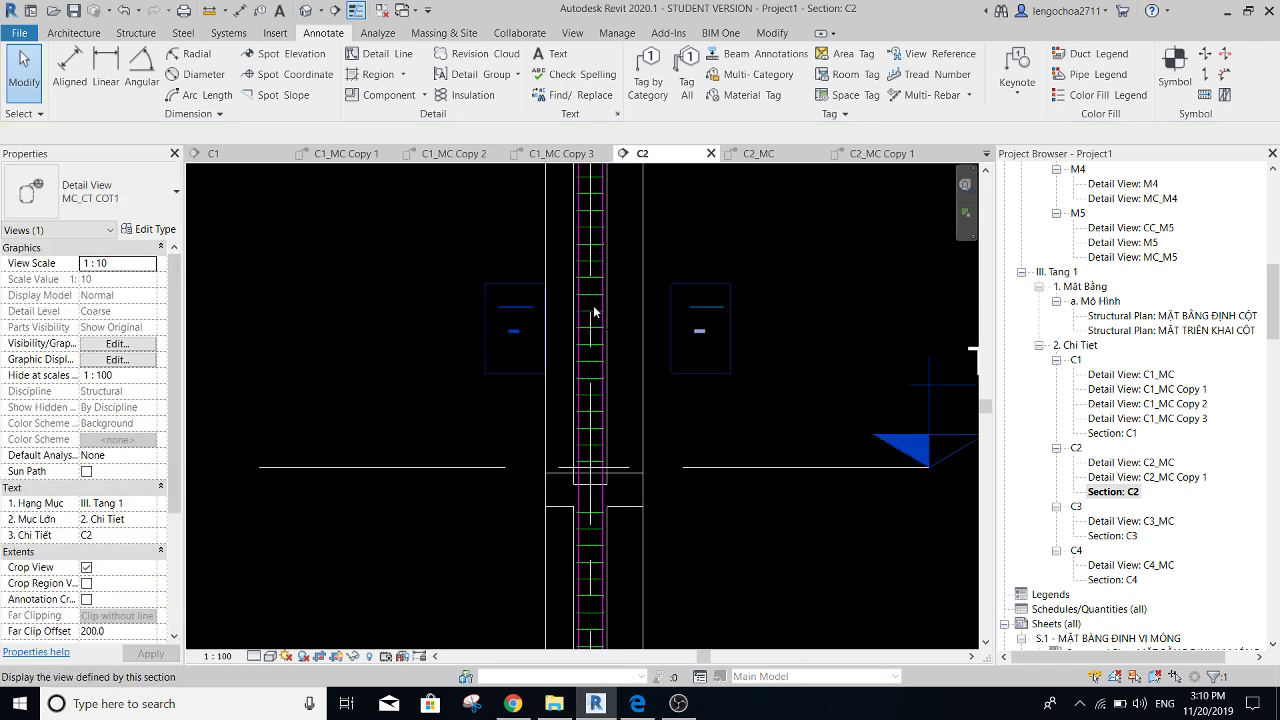
scroll(593, 305, "up", 2)
- Inside the column group, change three selected rebars from D16 to D14
double_click(599, 299)
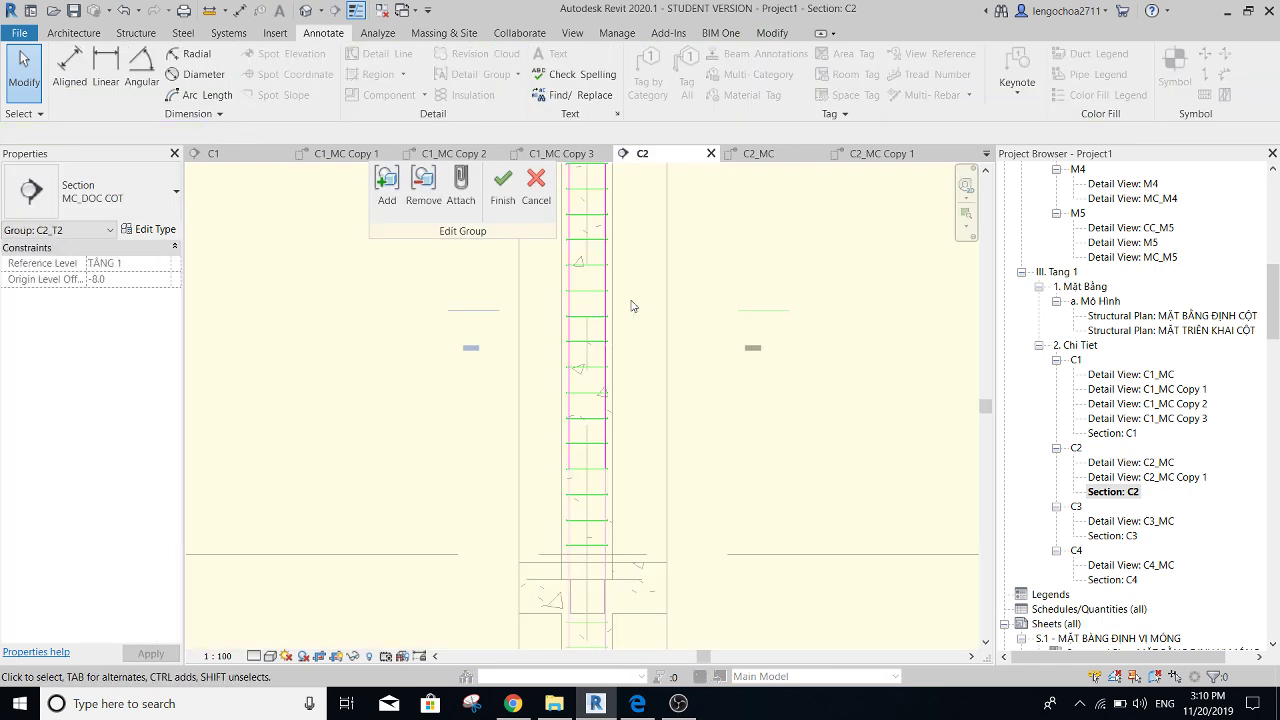
left_click(607, 300)
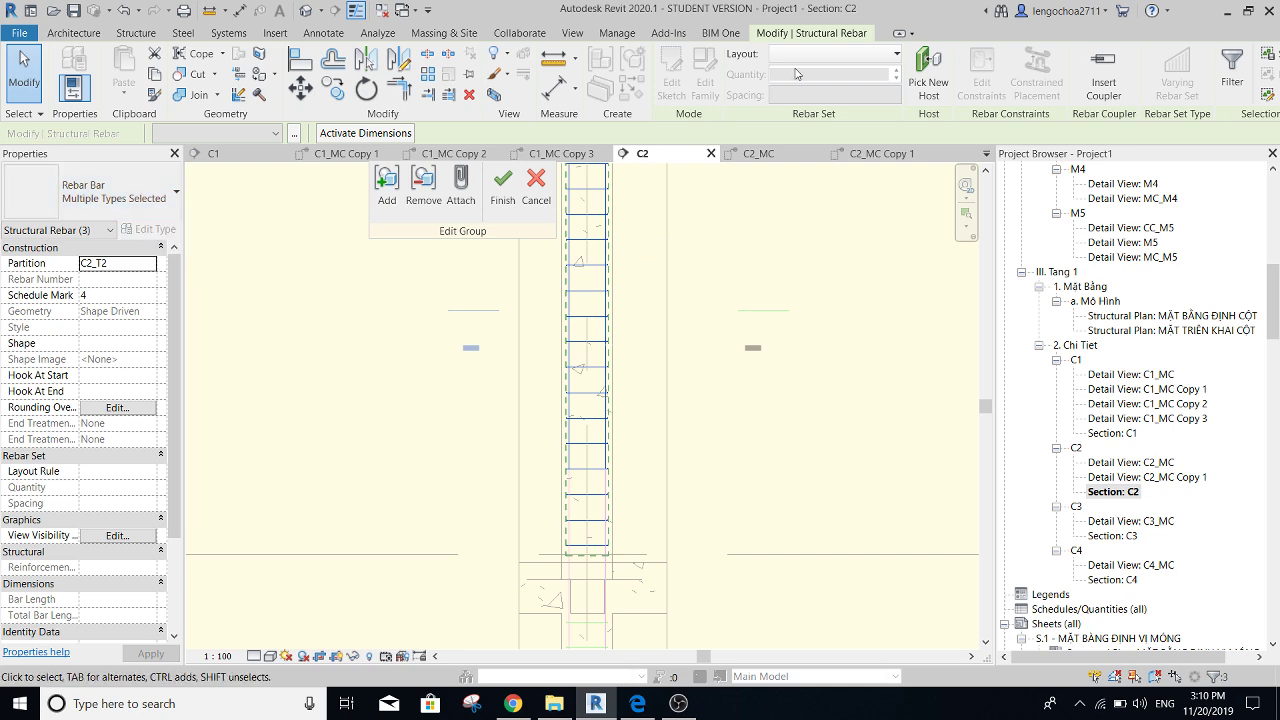
key("Escape")
scroll(590, 295, "up", 2)
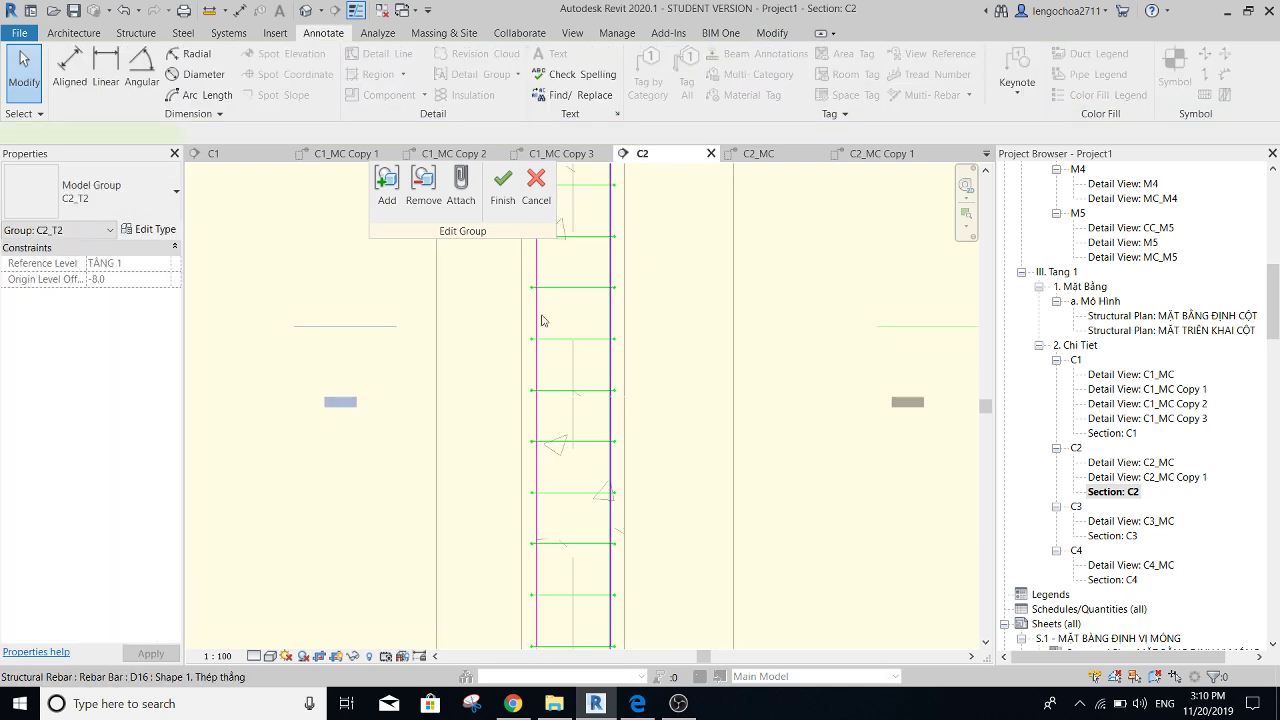
left_click(539, 318)
left_click(541, 313, "ctrl")
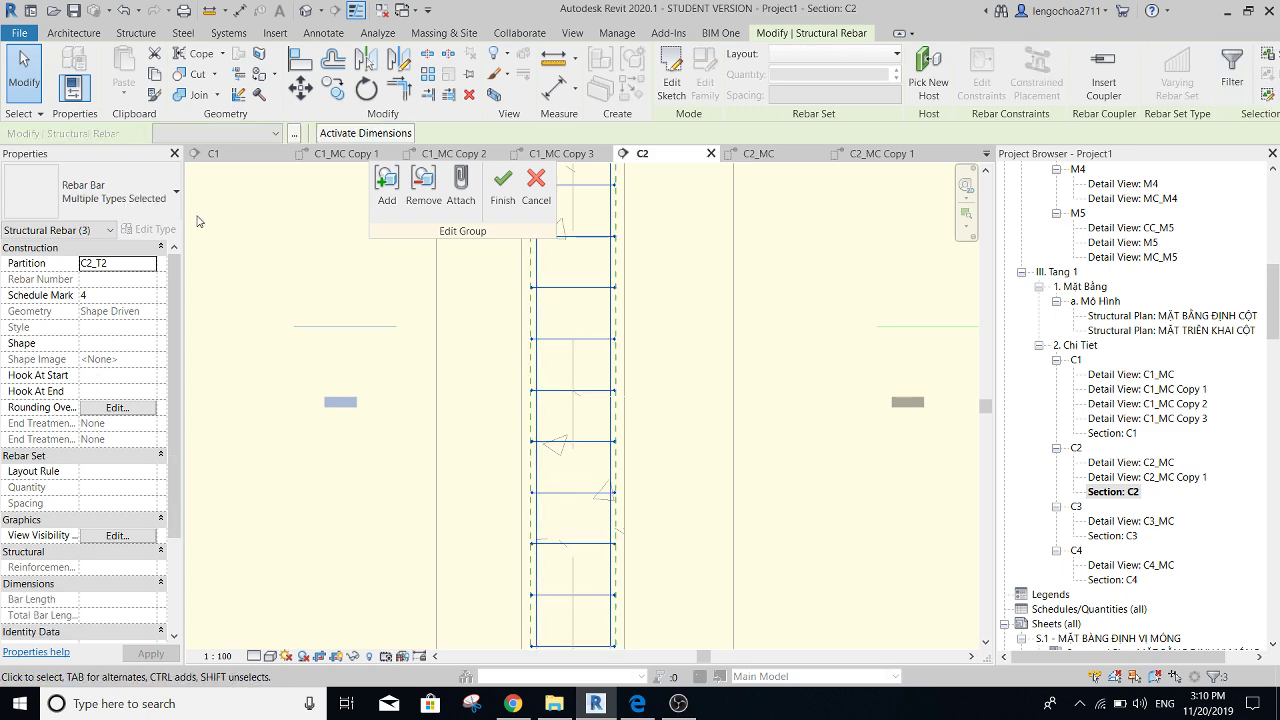
left_click(536, 300, "ctrl")
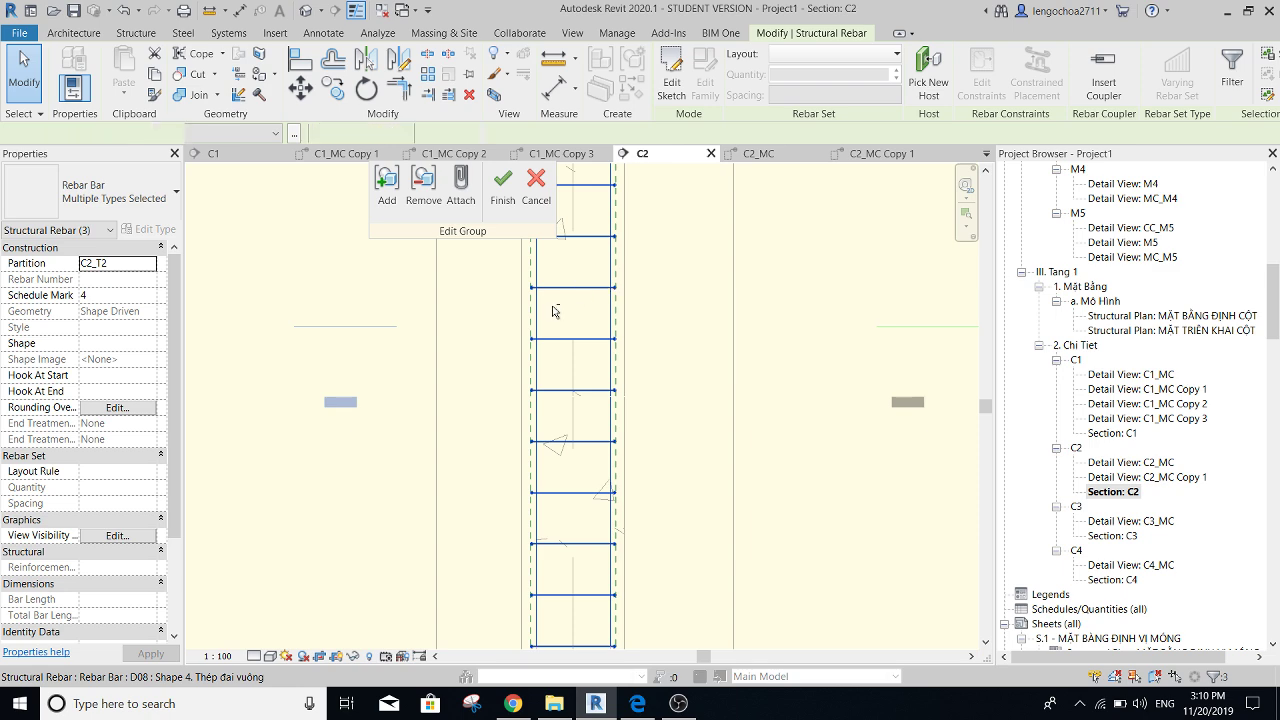
left_click(553, 311, "shift")
scroll(560, 311, "down", 1)
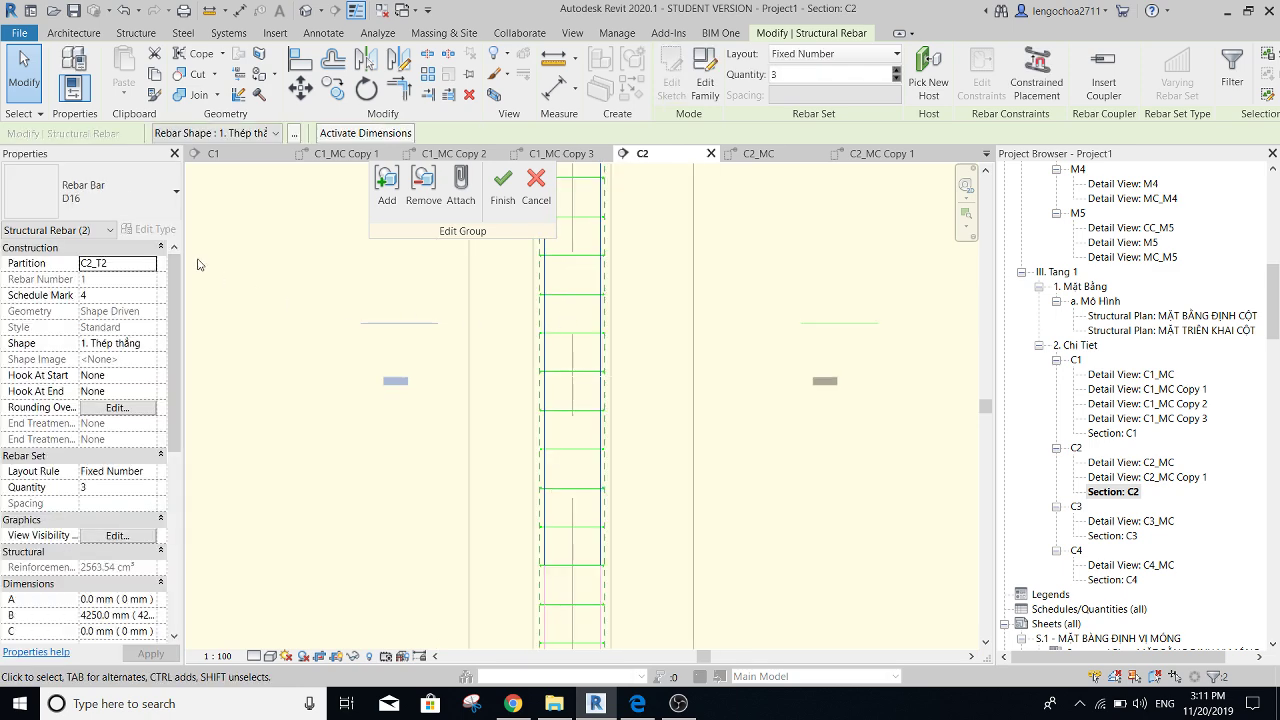
left_click(137, 210)
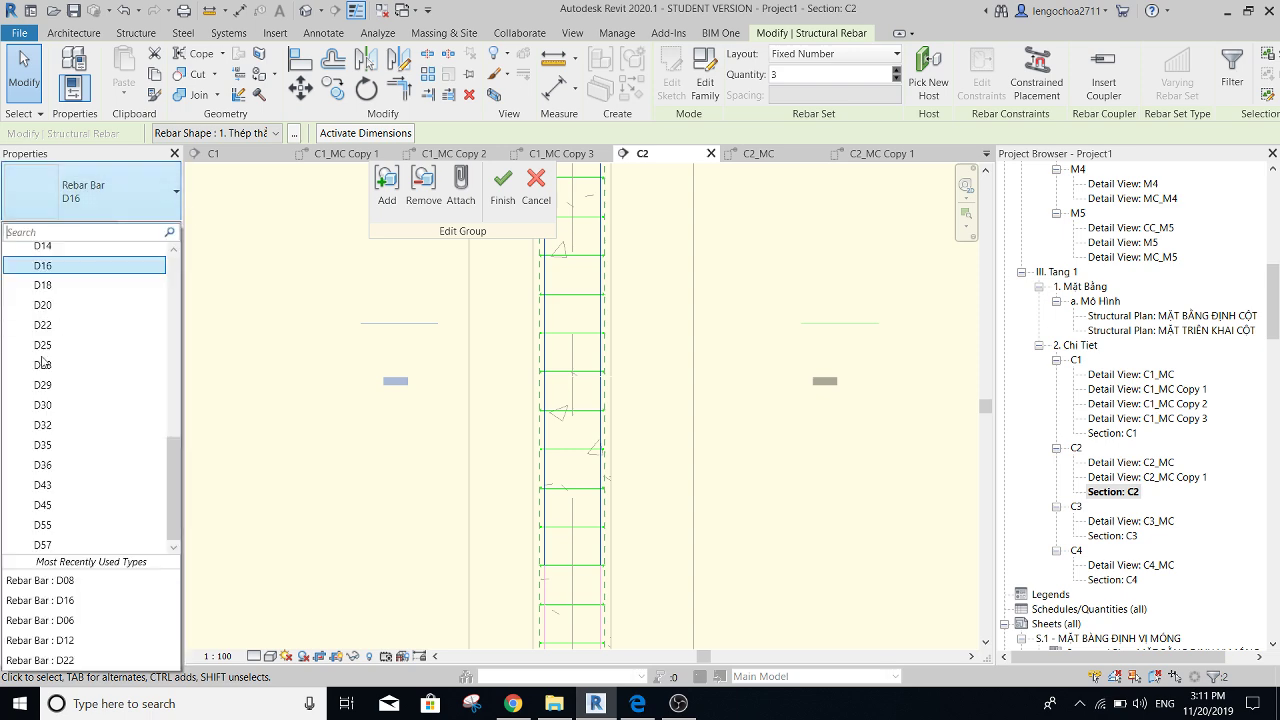
left_click(42, 246)
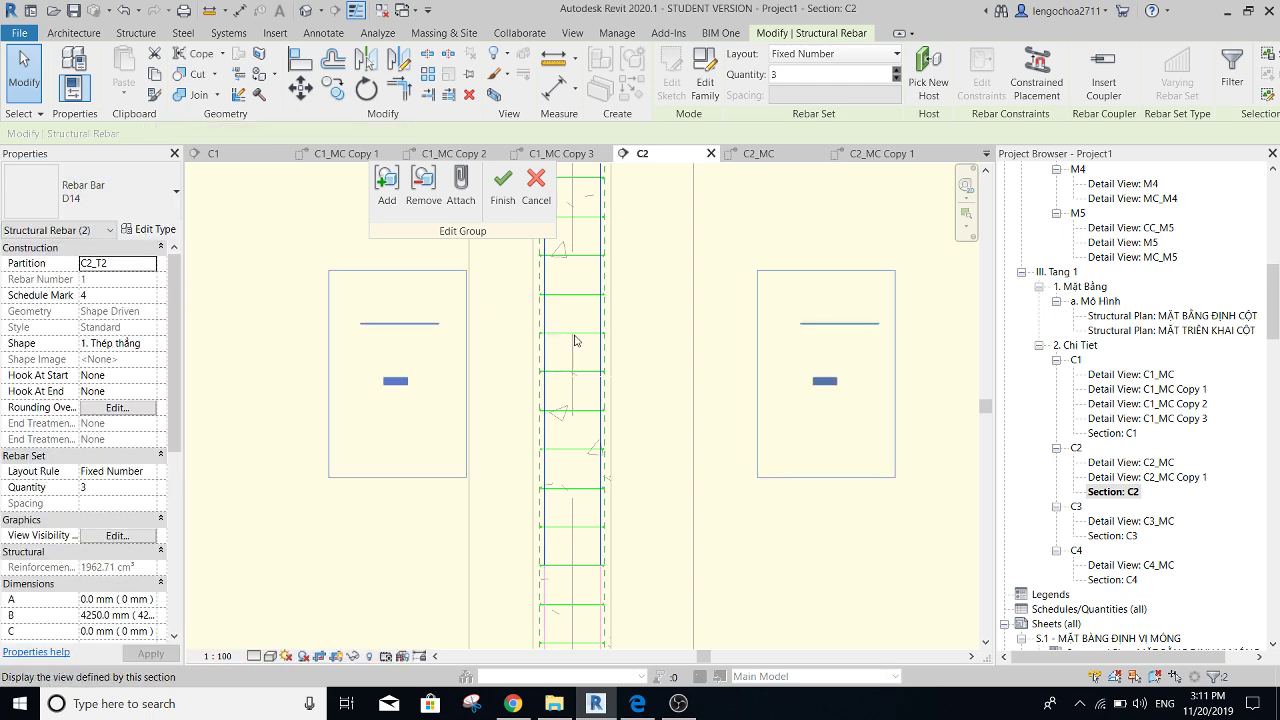
scroll(630, 352, "down", 2)
left_click(762, 436)
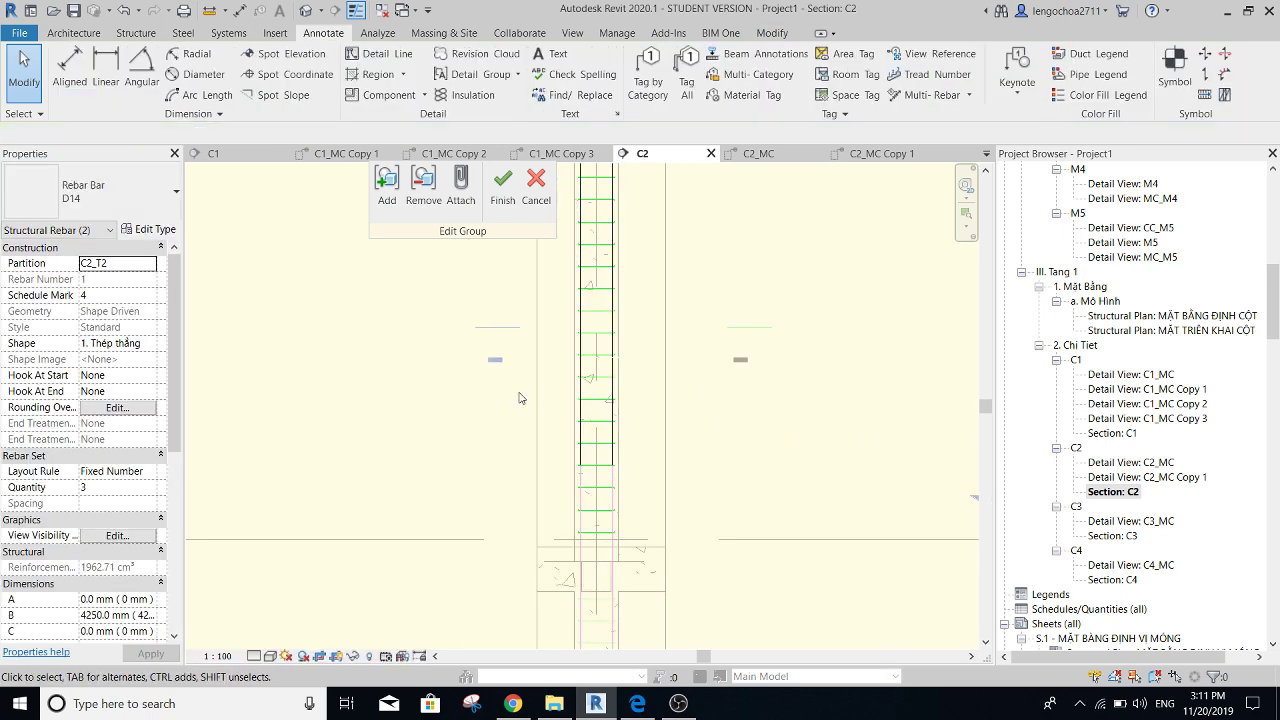
- Finish the group edit and dimension the C2_MC Copy 1 column 300 high and 200 wide
double_click(488, 362)
scroll(600, 366, "down", 2)
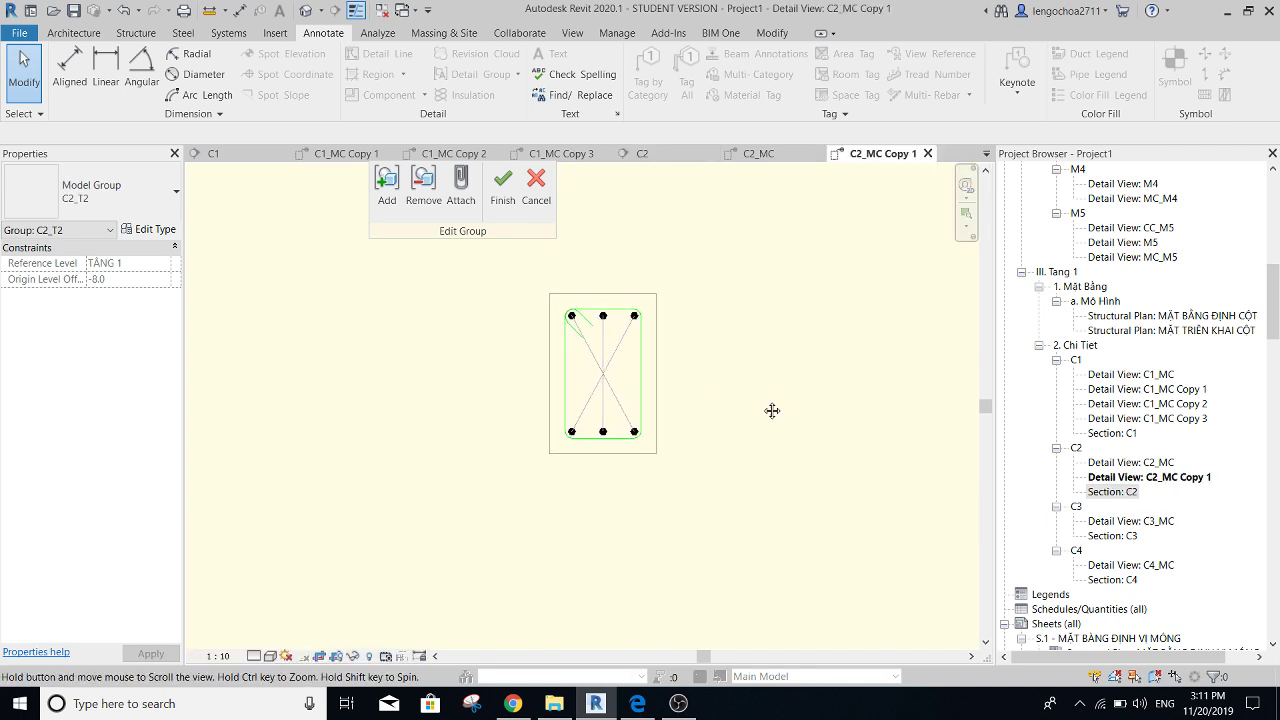
left_click(502, 185)
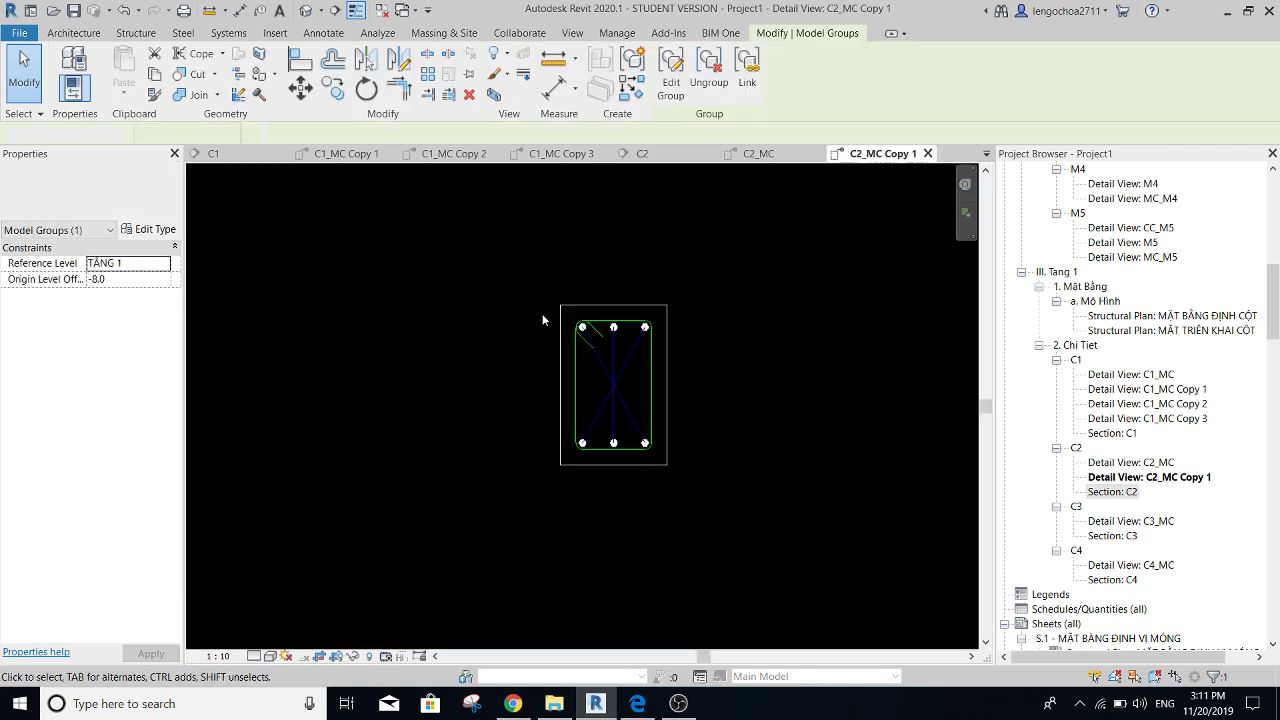
left_click(542, 313)
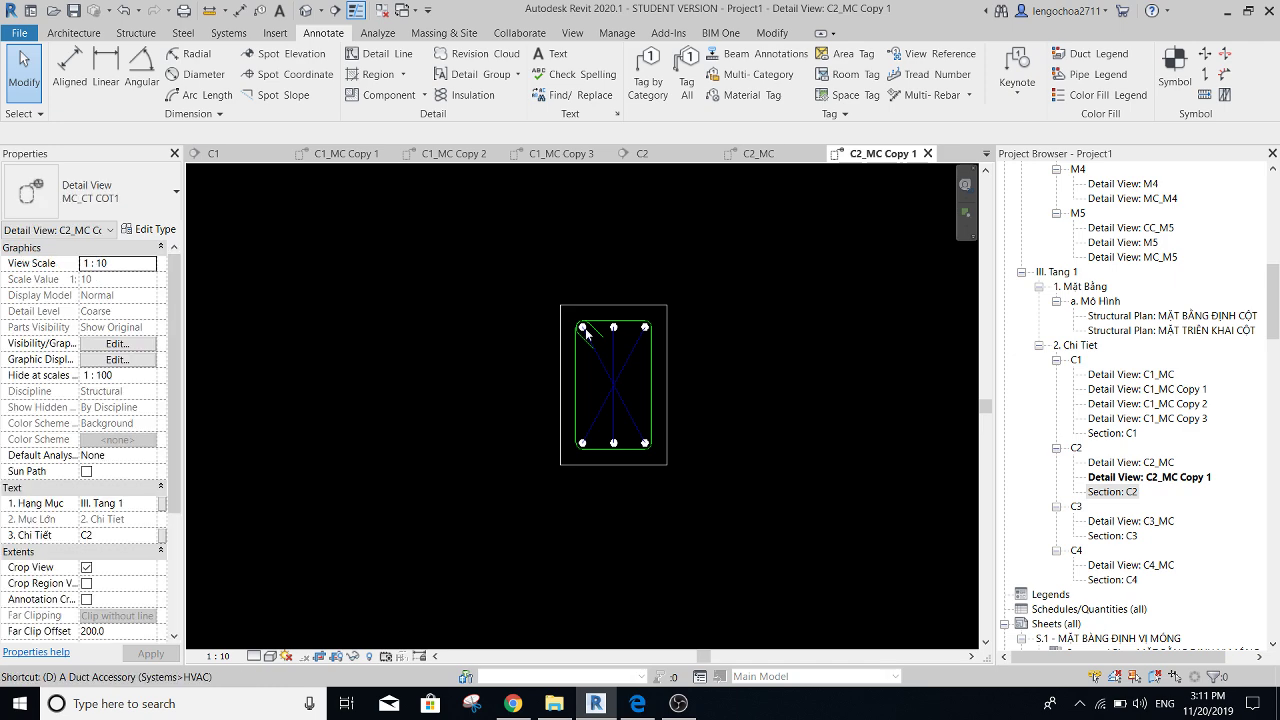
key("d")
key("i")
left_click(588, 465)
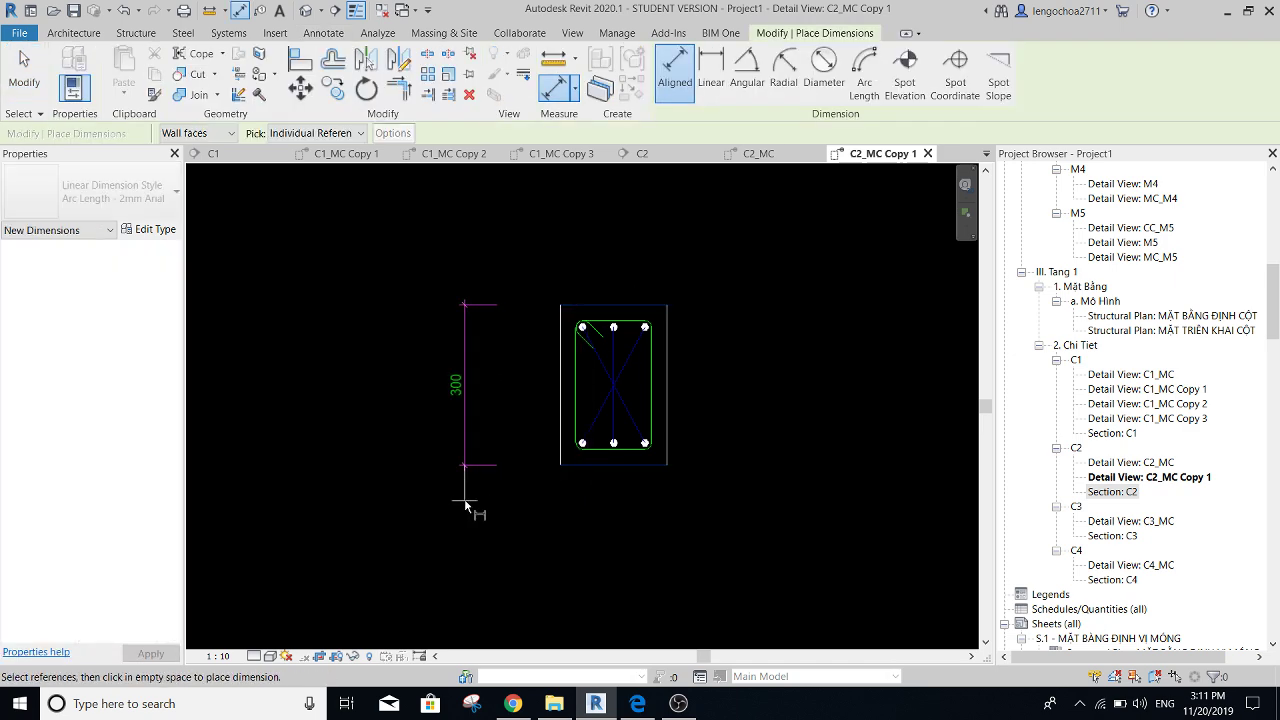
left_click(510, 505)
left_click(561, 380)
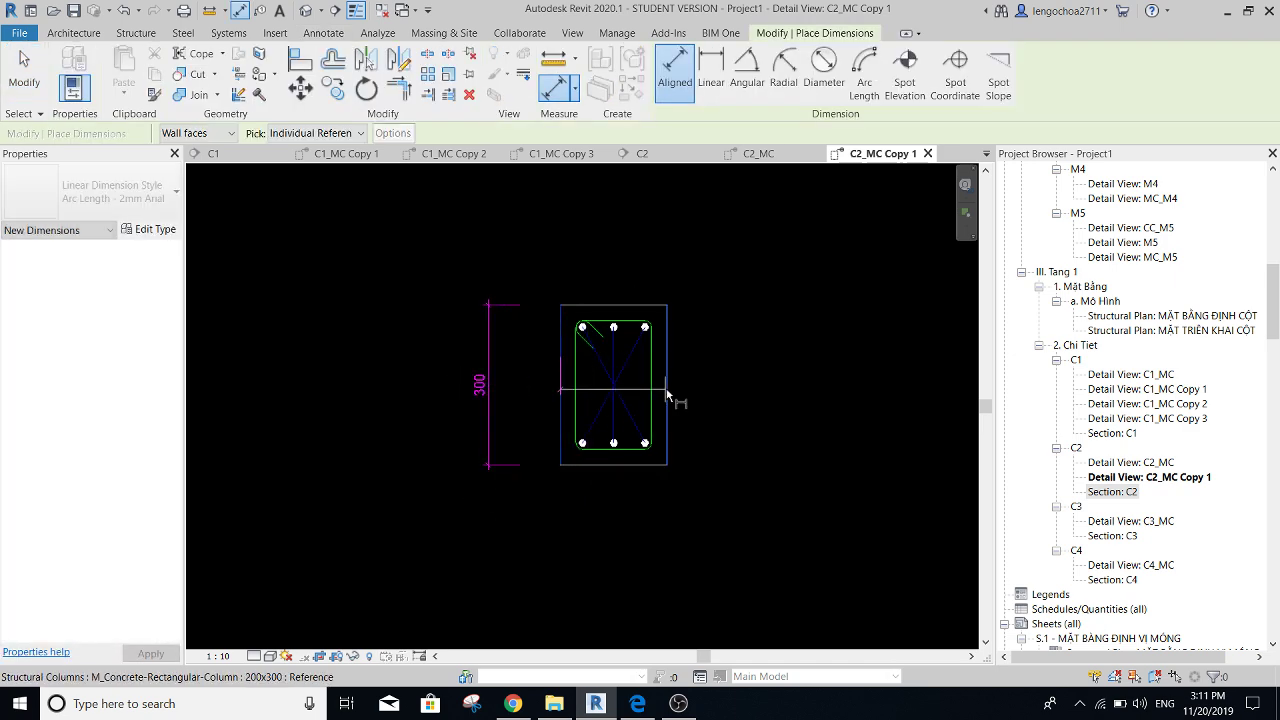
left_click(667, 400)
left_click(693, 539)
key("Escape")
key("Escape")
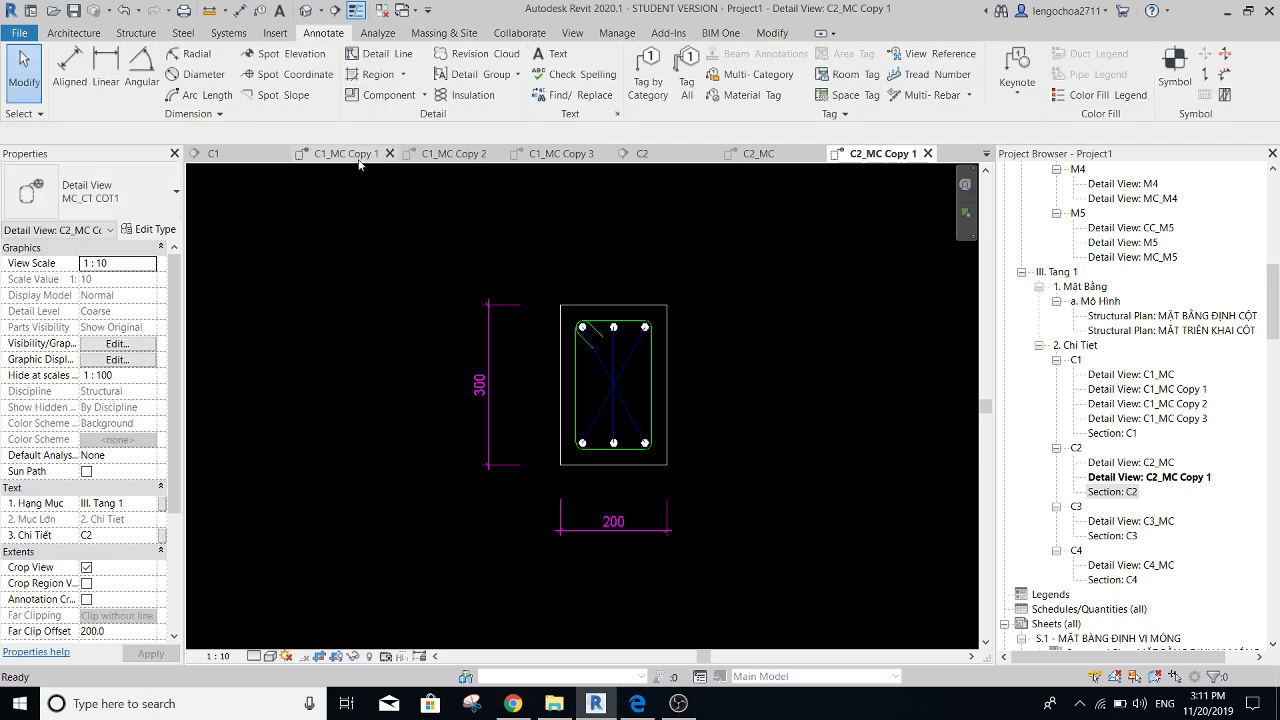
- Close every open view except sheet S.4
left_click(205, 154)
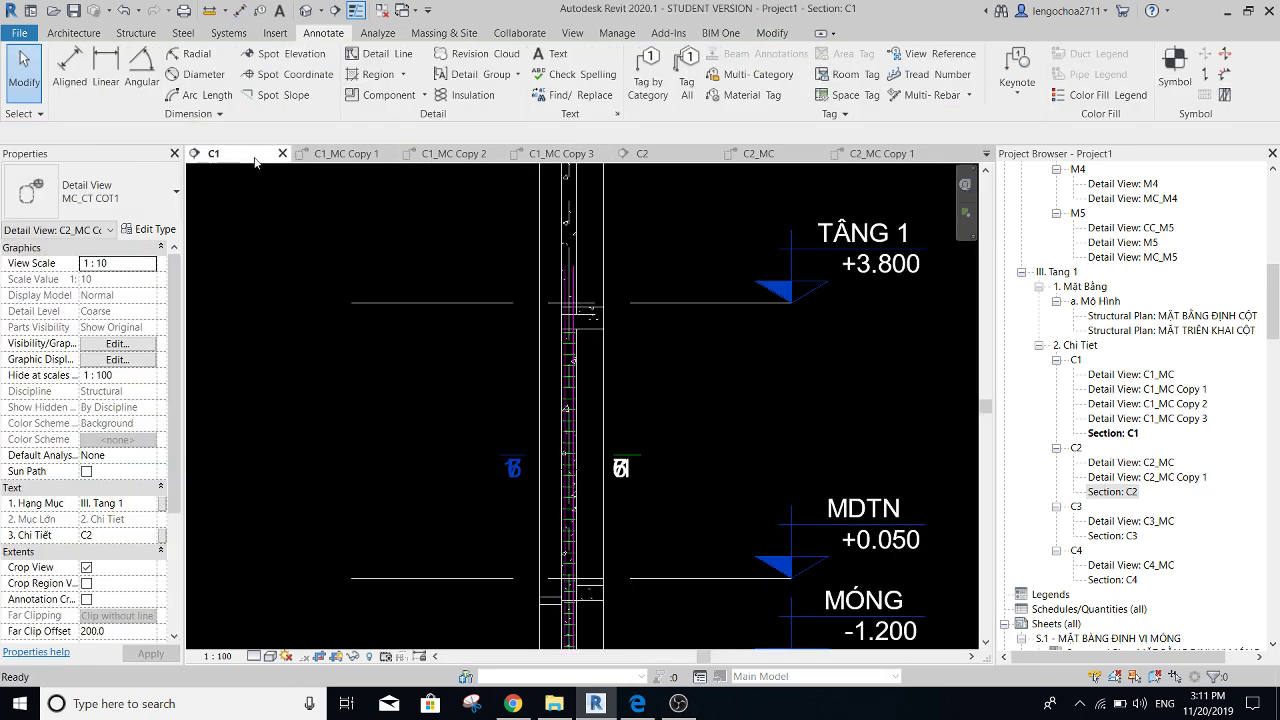
left_click(924, 154)
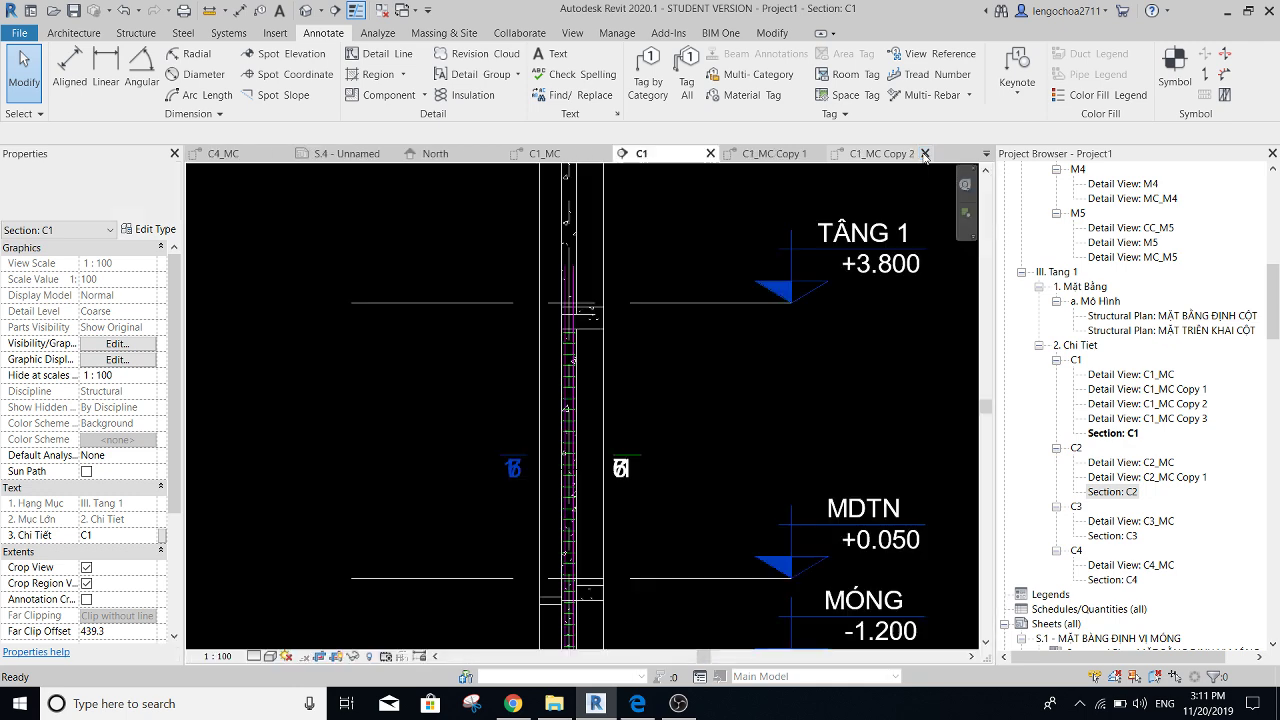
left_click(924, 154)
left_click(340, 153)
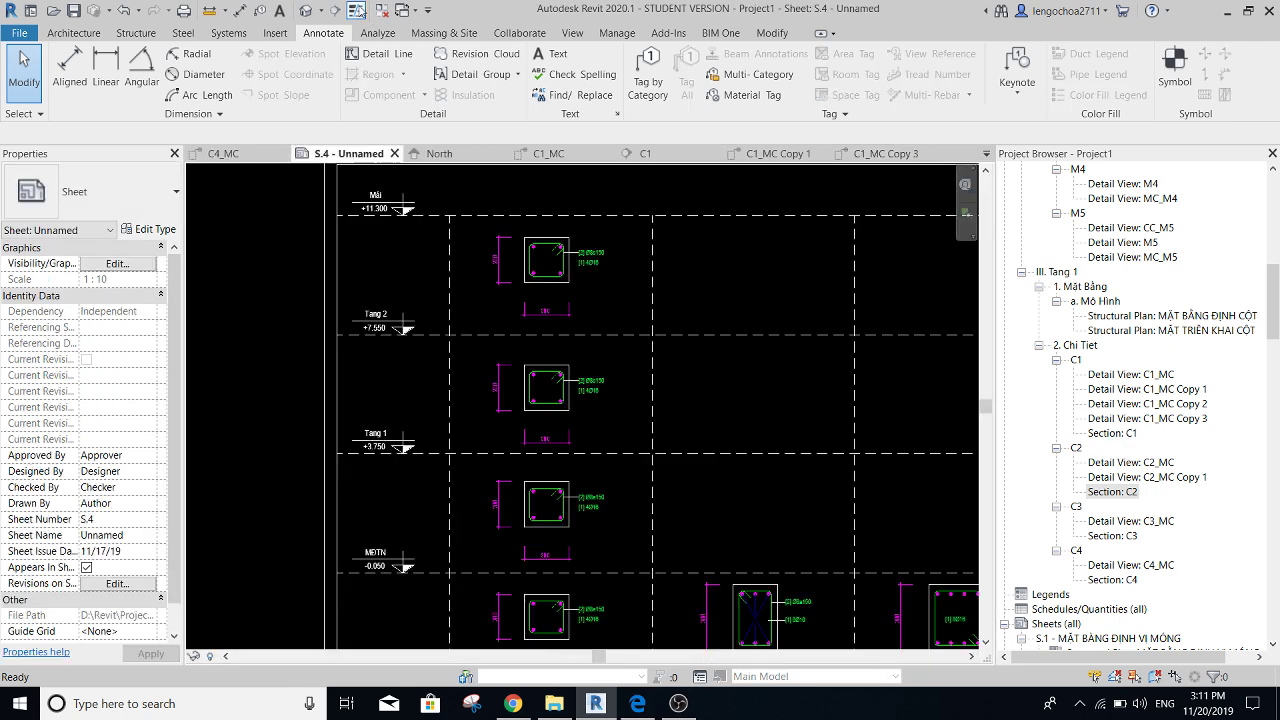
left_click(384, 12)
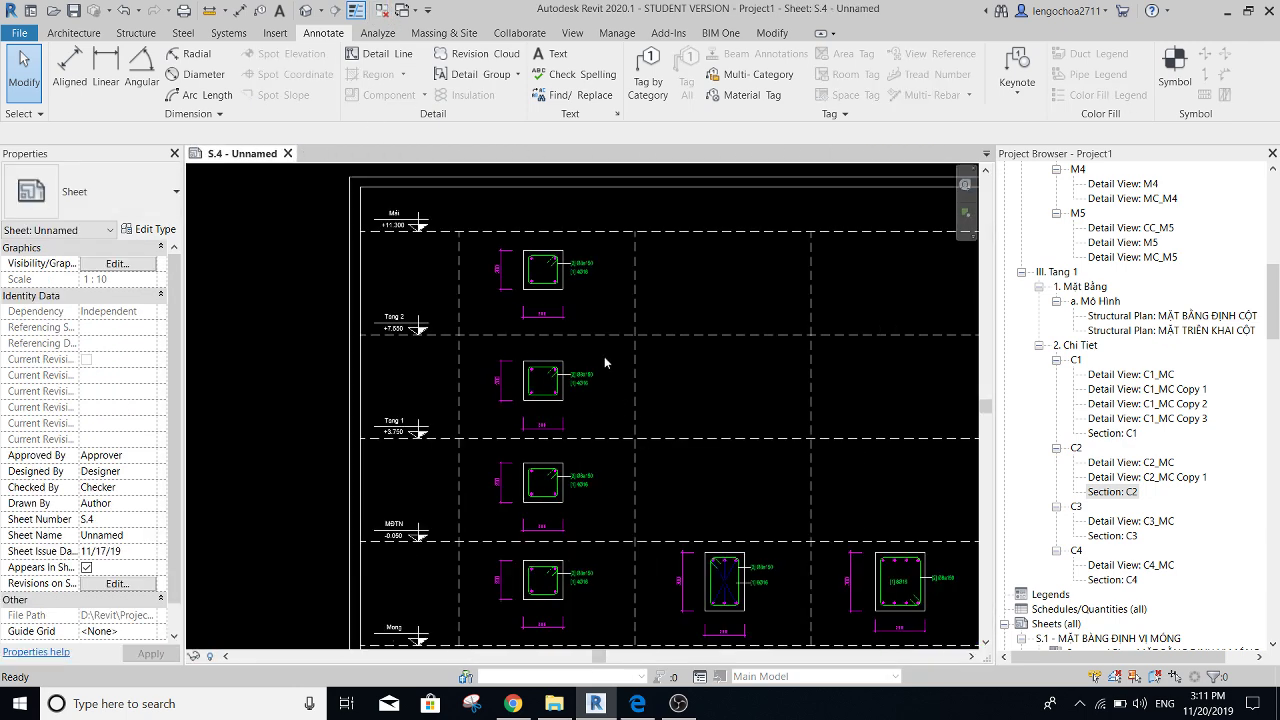
scroll(665, 438, "down", 5)
scroll(685, 456, "up", 5)
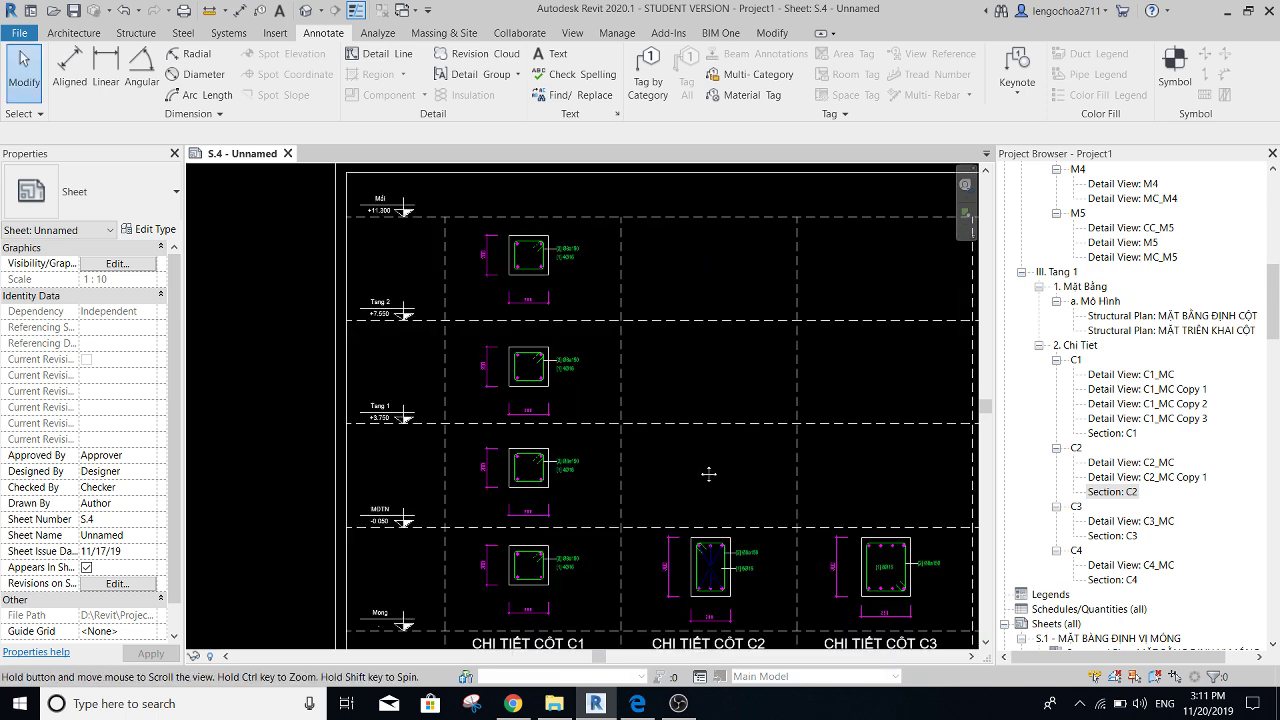
- Place C2_MC Copy 1 on sheet S.4 as a No Title viewport between Tang 1 and MDTN
left_click(1180, 477)
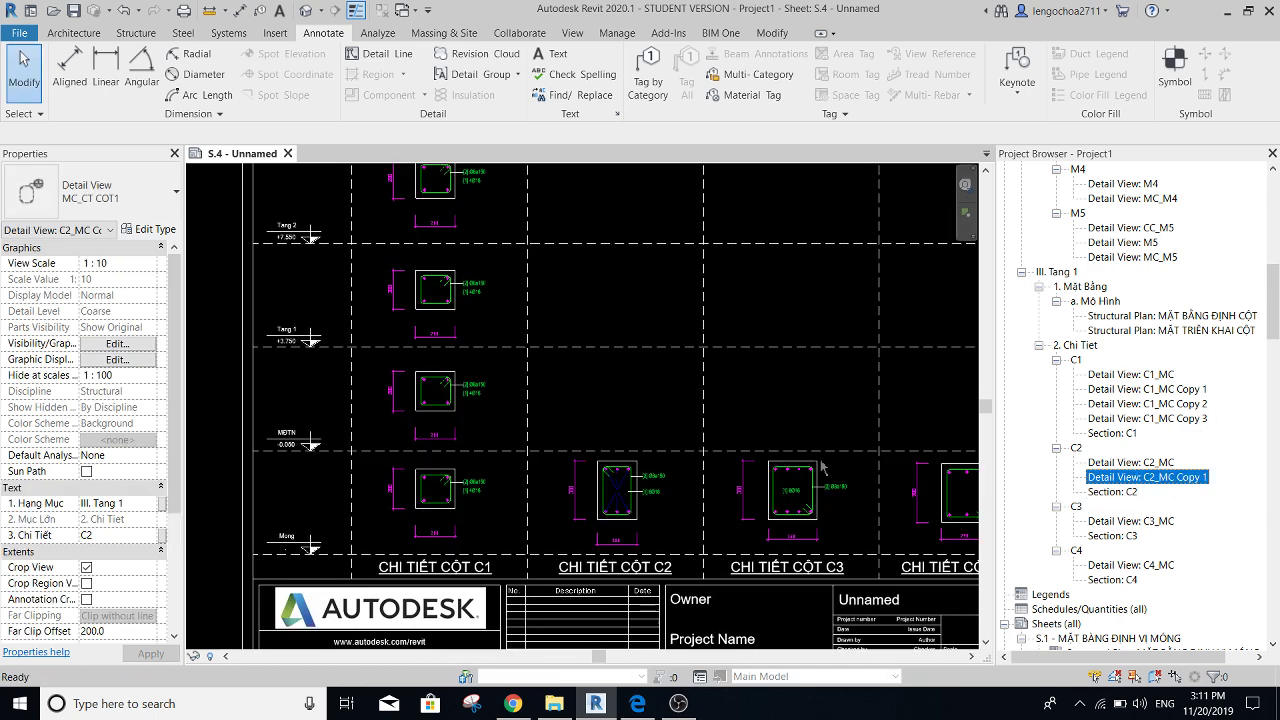
left_click_drag(620, 409, 638, 405)
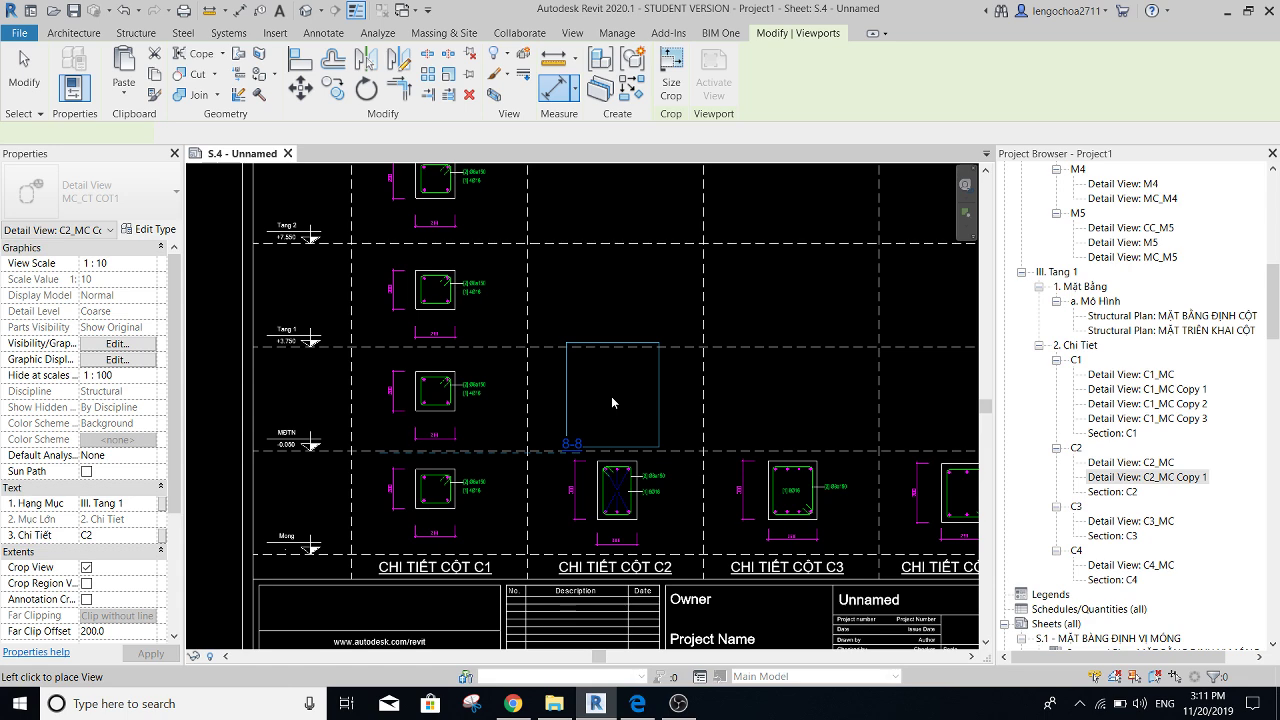
left_click(617, 396)
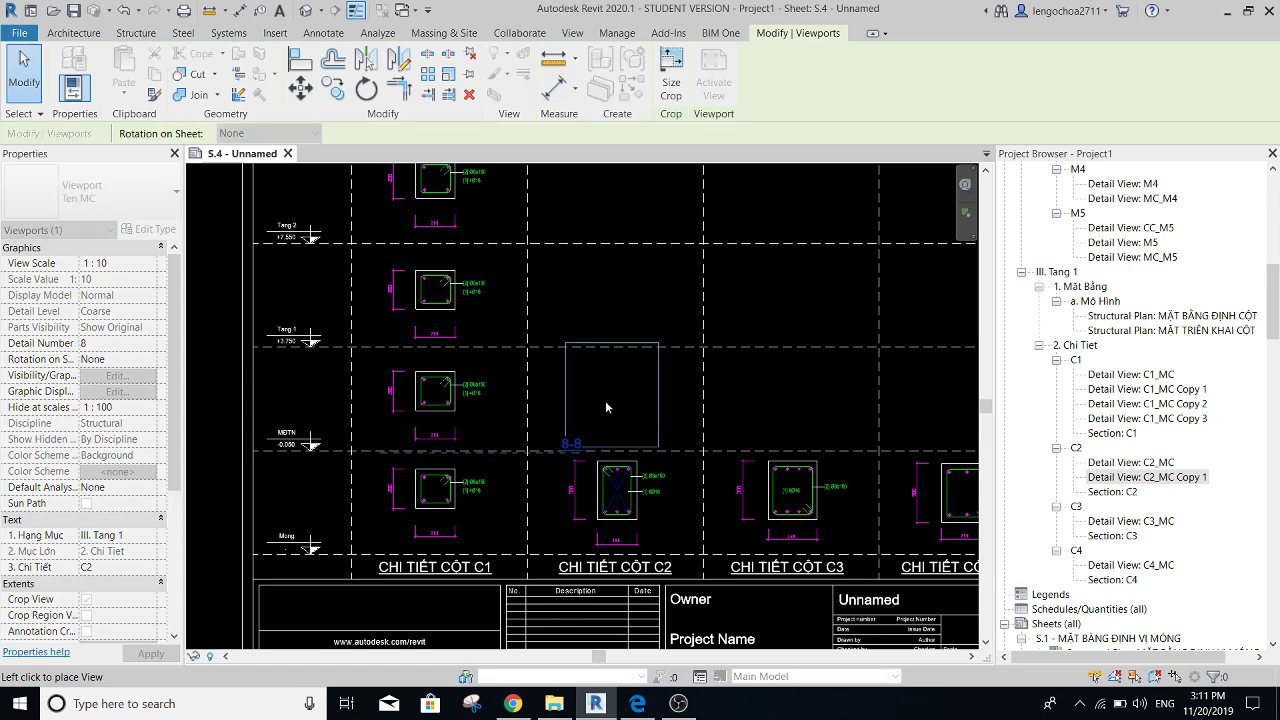
left_click(603, 407)
scroll(600, 400, "up", 1)
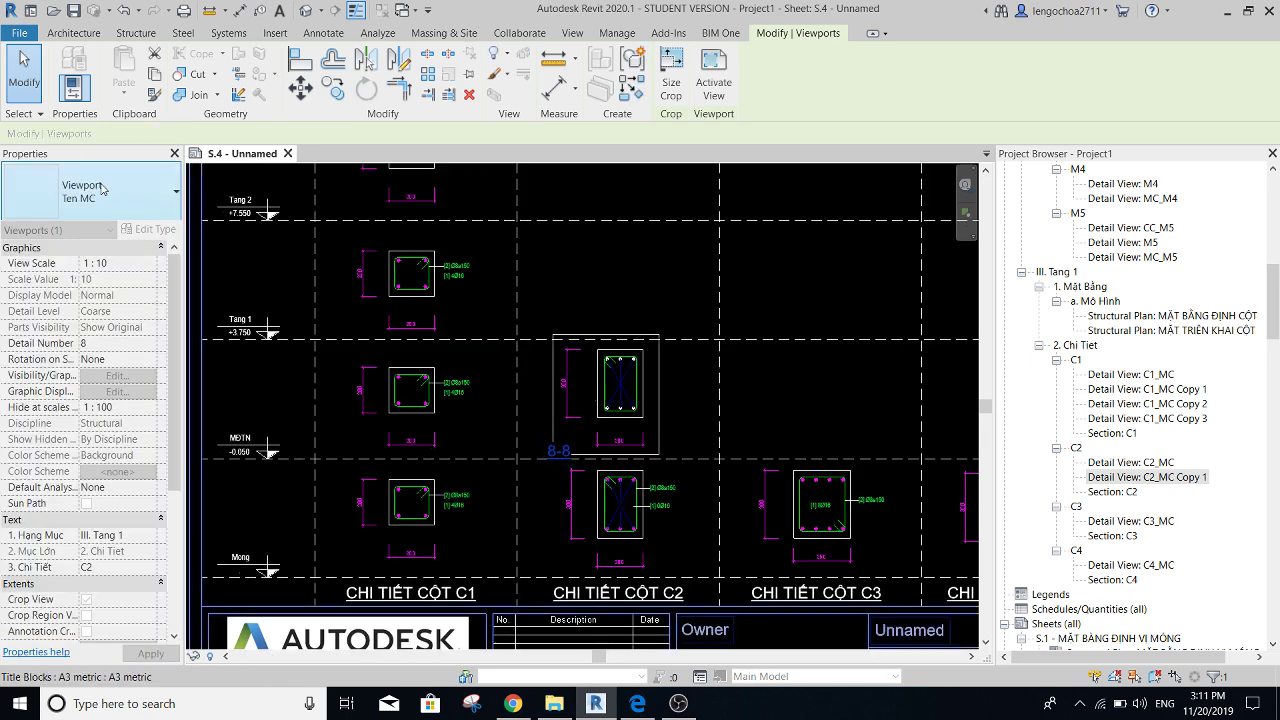
left_click(90, 190)
left_click(120, 292)
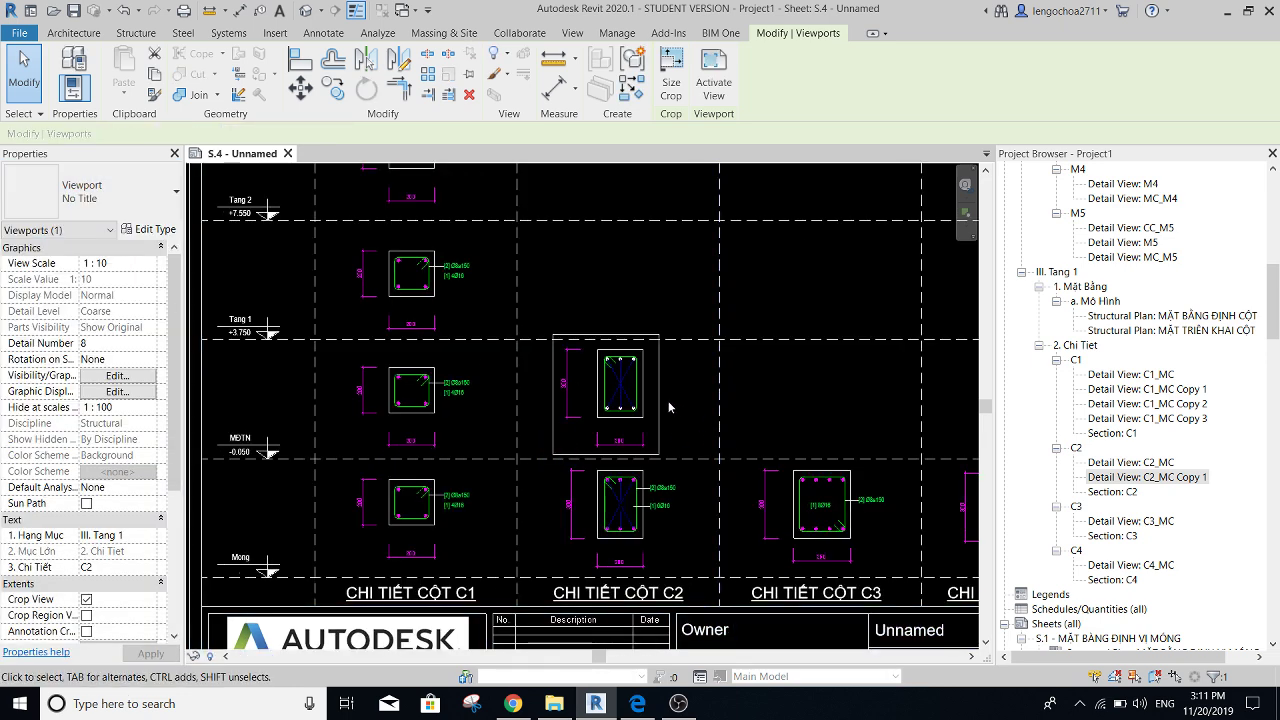
left_click_drag(669, 399, 651, 406)
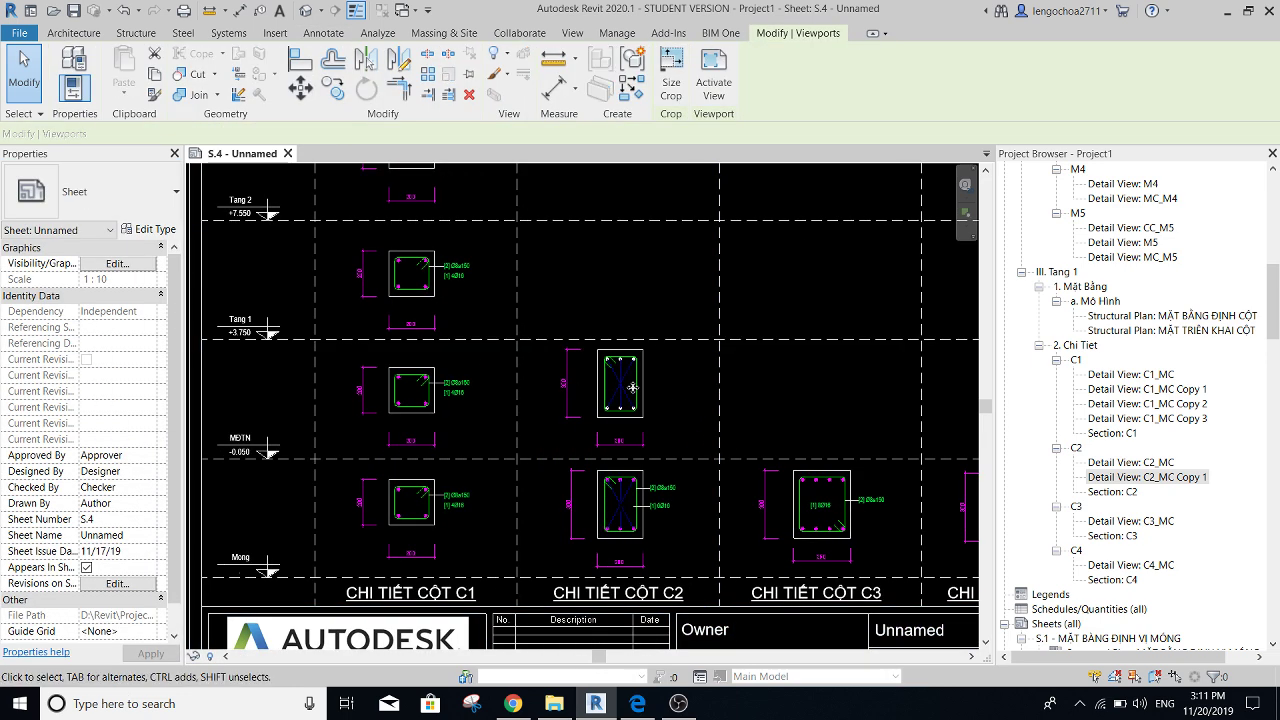
- Check the 300 dimension inside the activated C2 viewport, then return to the sheet
double_click(638, 390)
scroll(566, 392, "up", 2)
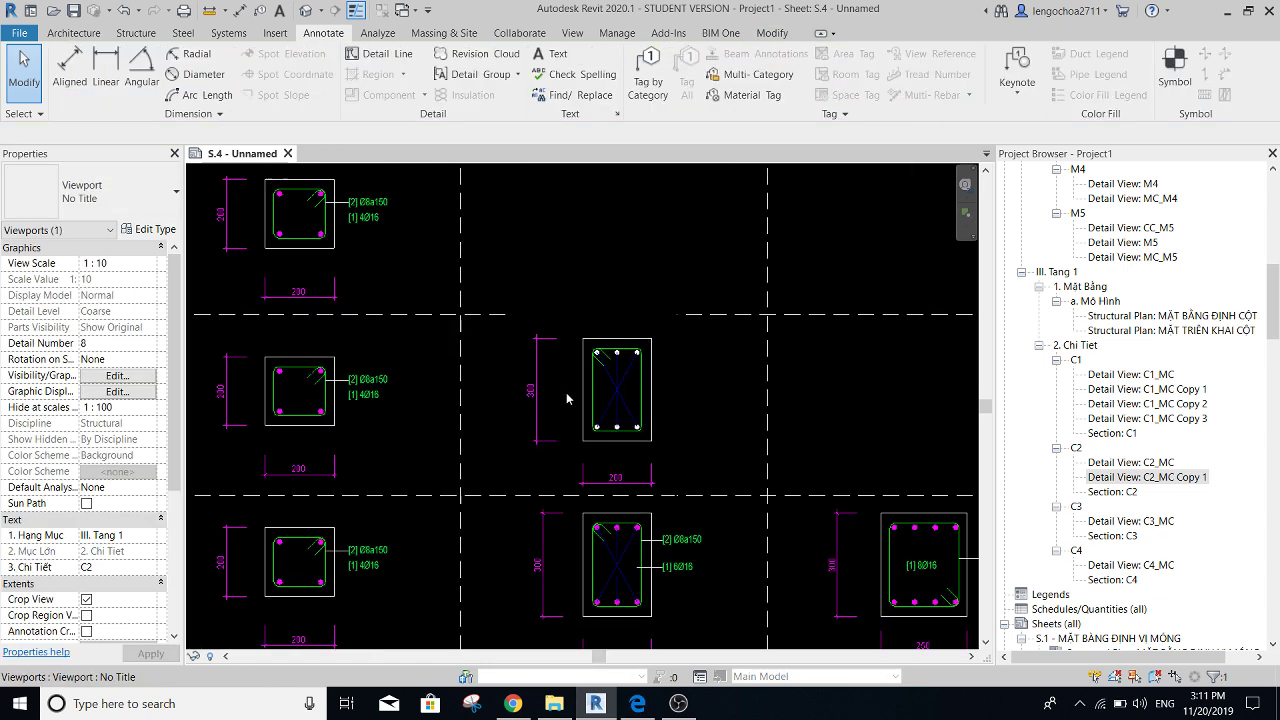
left_click(556, 391)
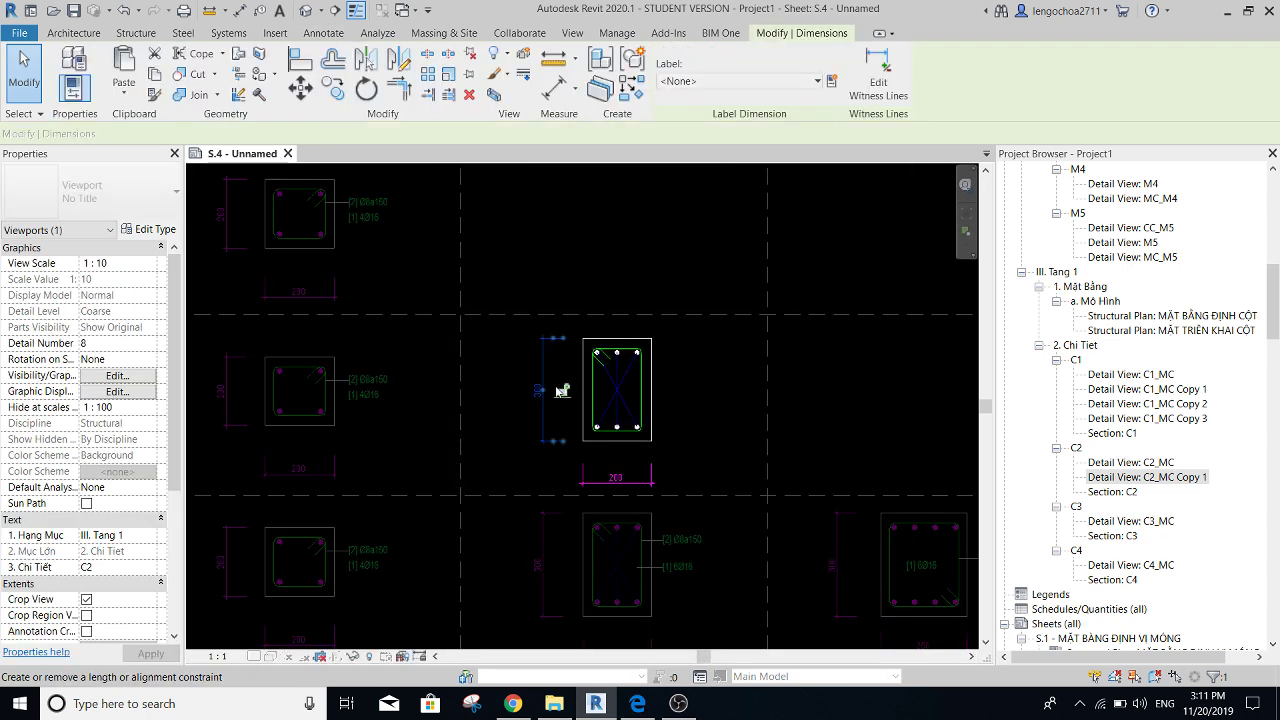
double_click(579, 251)
scroll(624, 290, "down", 3)
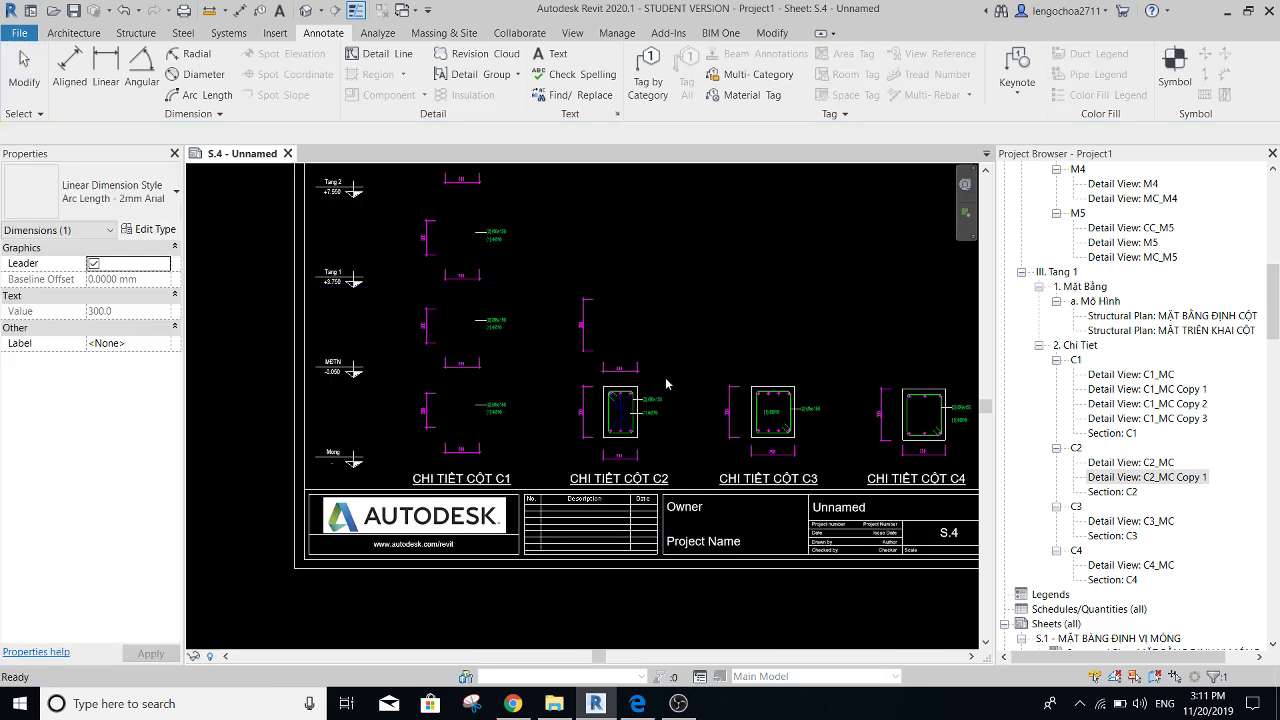
key("Escape")
mouse_move(248, 327)
middle_mouse_down()
mouse_move(260, 374)
mouse_move(252, 360)
middle_mouse_up()
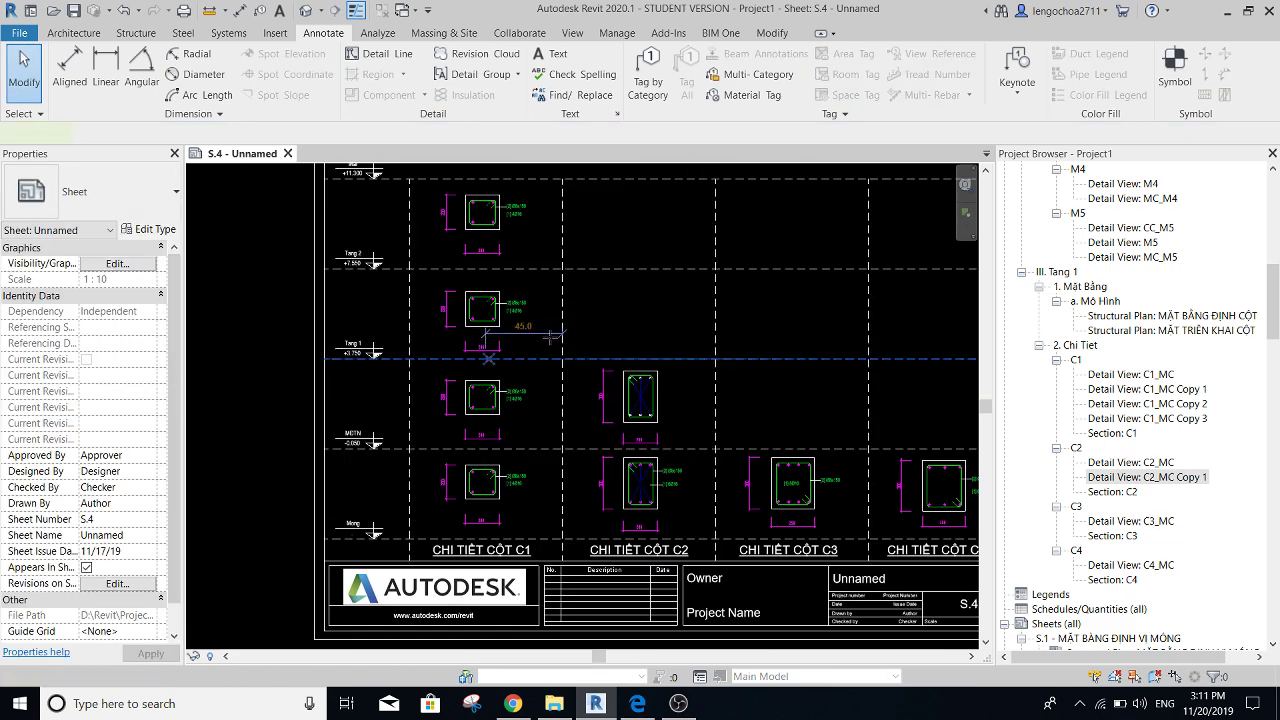
- Draw thin detail-line diagonals across the empty C2 cell with DL
key("d")
key("l")
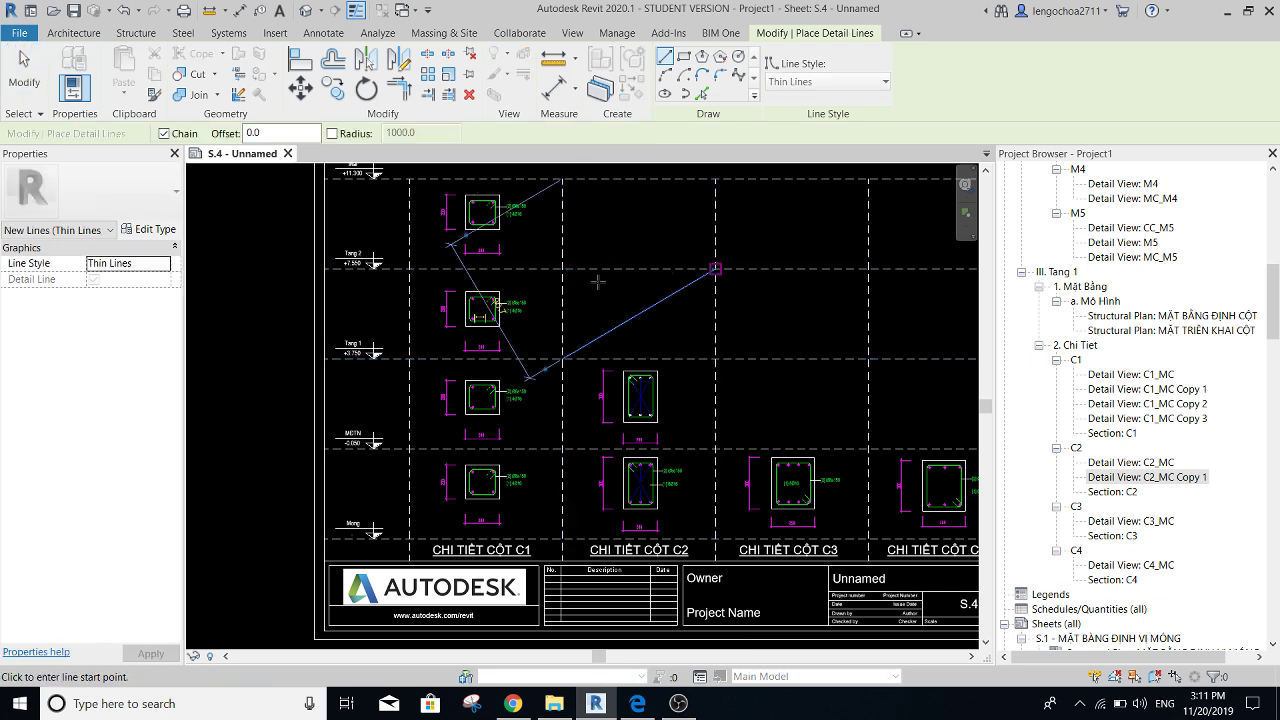
left_click(562, 268)
left_click(718, 352)
scroll(654, 289, "down", 2)
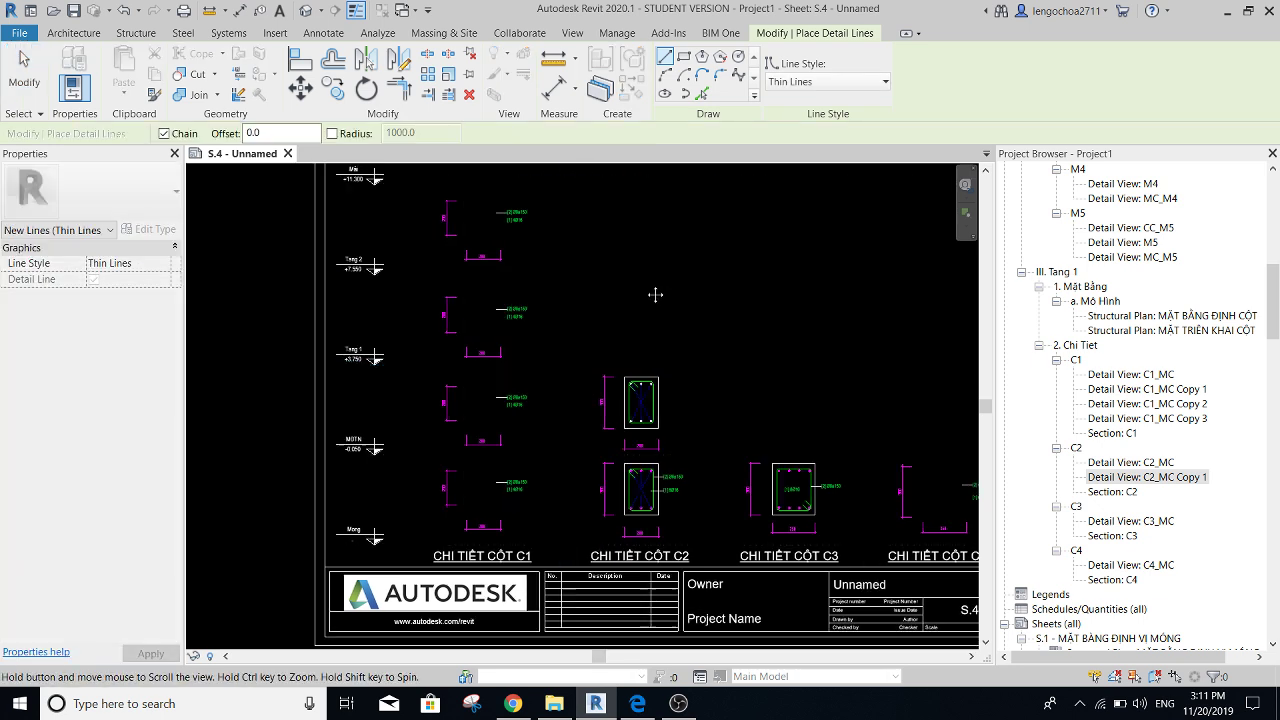
scroll(569, 263, "up", 2)
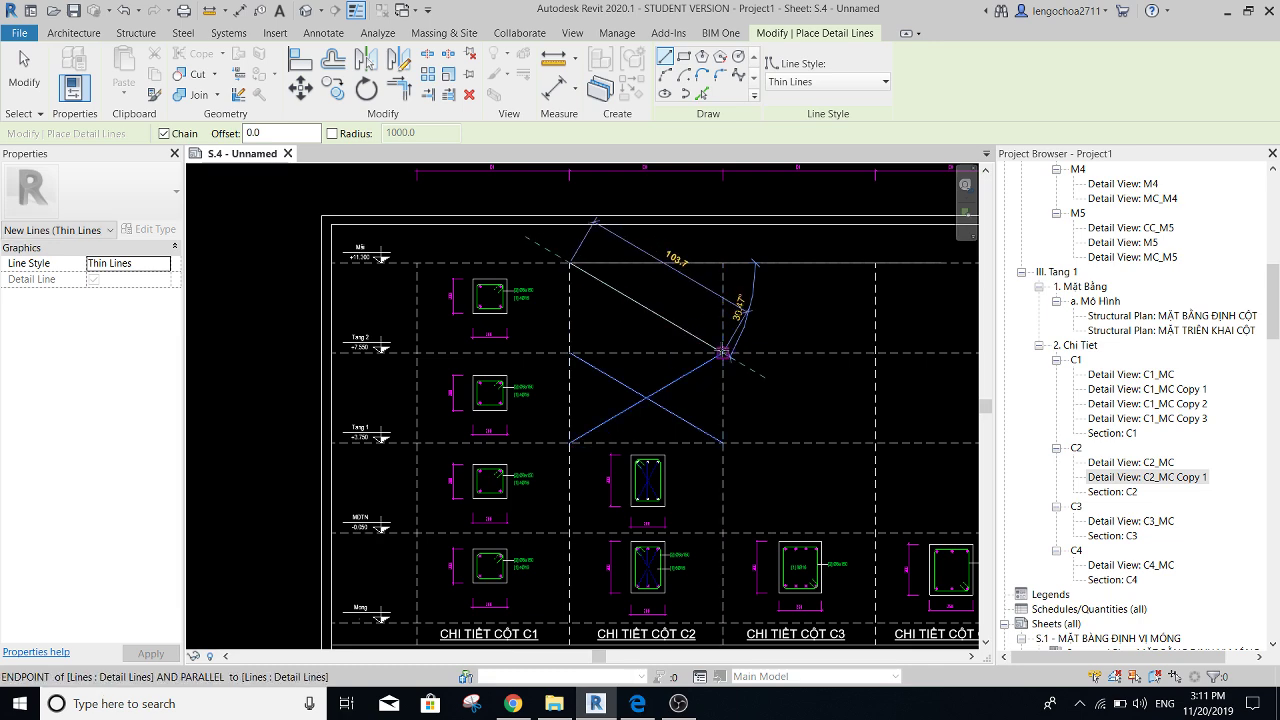
left_click(722, 352)
key("Escape")
key("Escape")
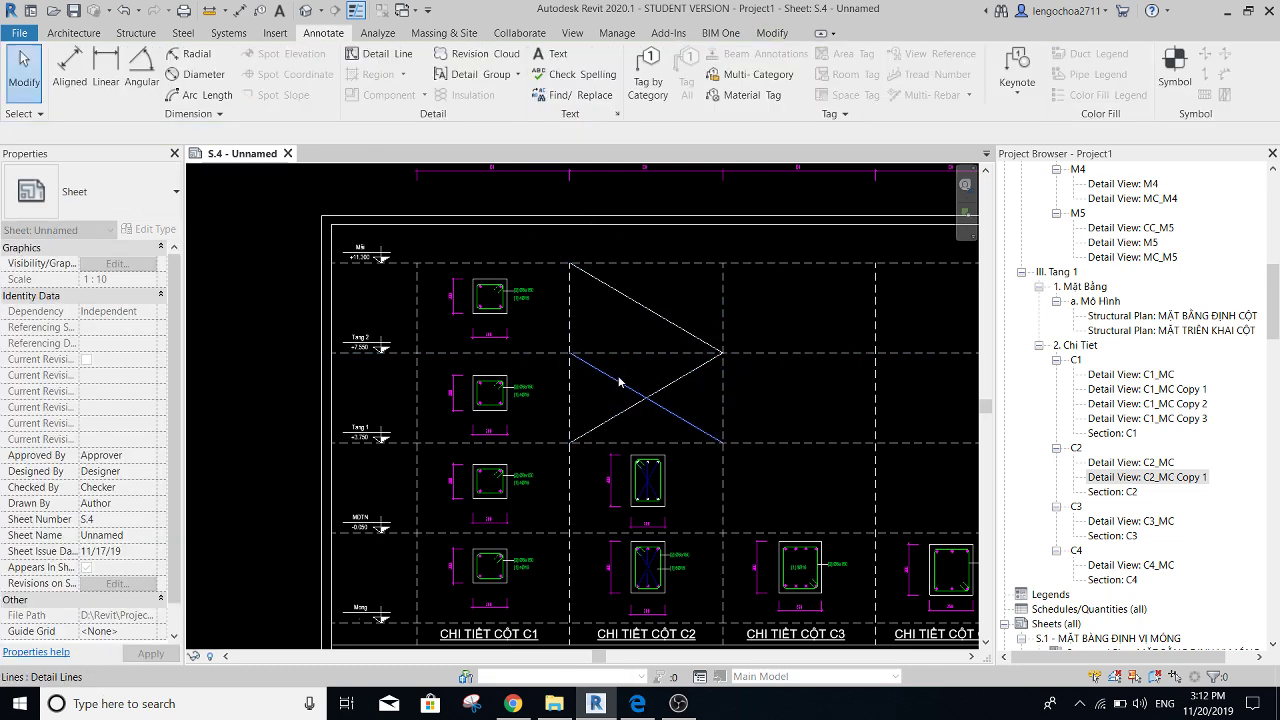
- Select the upper and lower C2 viewports together to check their vertical alignment
mouse_move(629, 465)
middle_mouse_down()
mouse_move(623, 385)
mouse_move(652, 390)
mouse_move(650, 349)
middle_mouse_up()
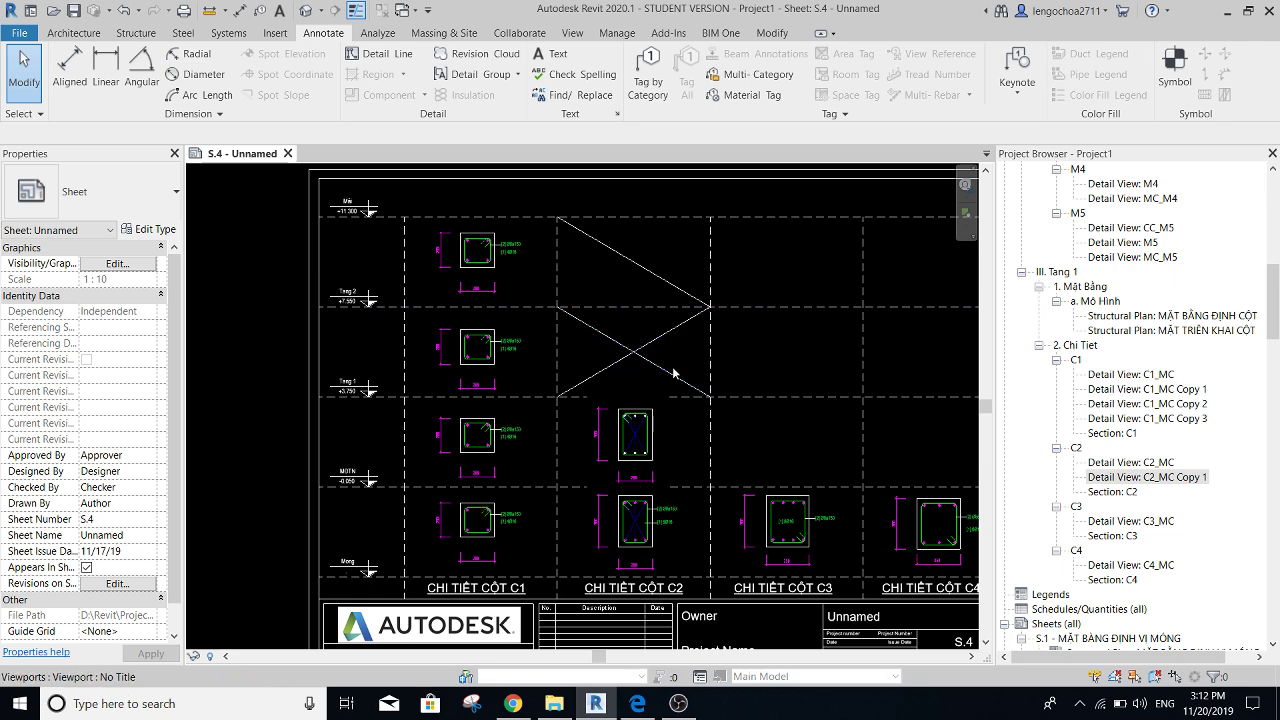
middle_click_drag(636, 360, 613, 355)
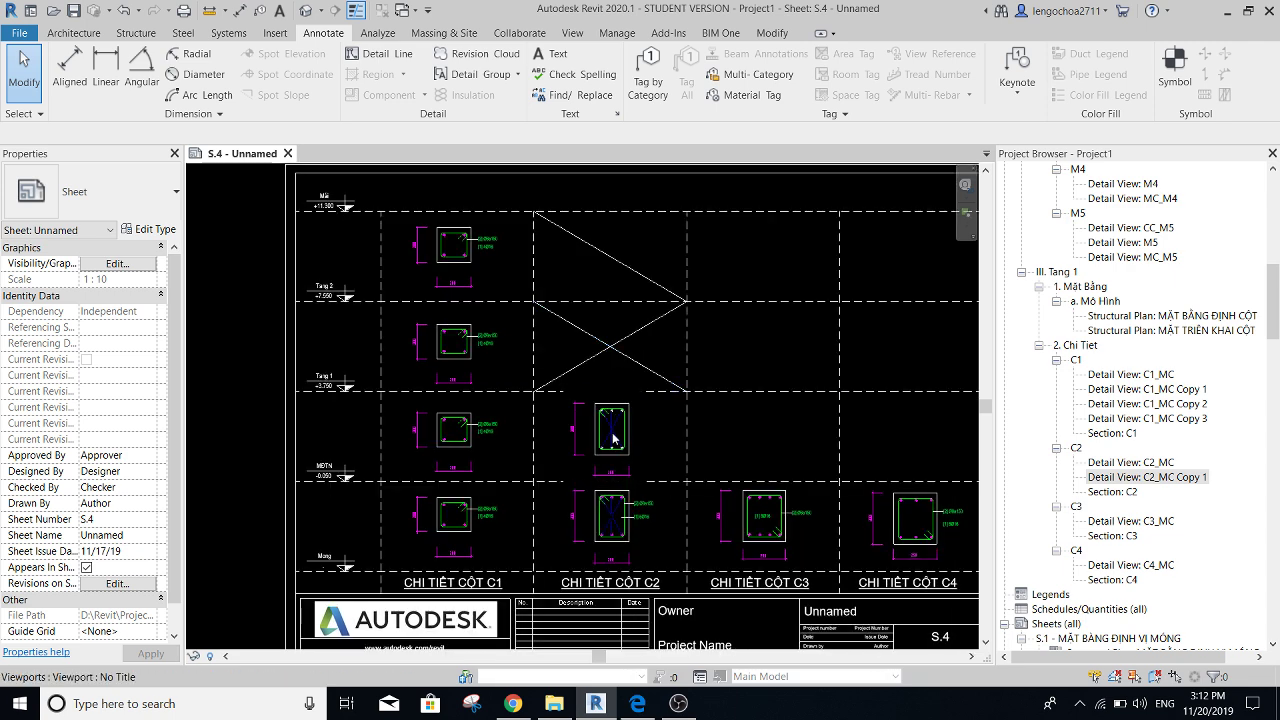
left_click(615, 487)
left_click(612, 530, "ctrl")
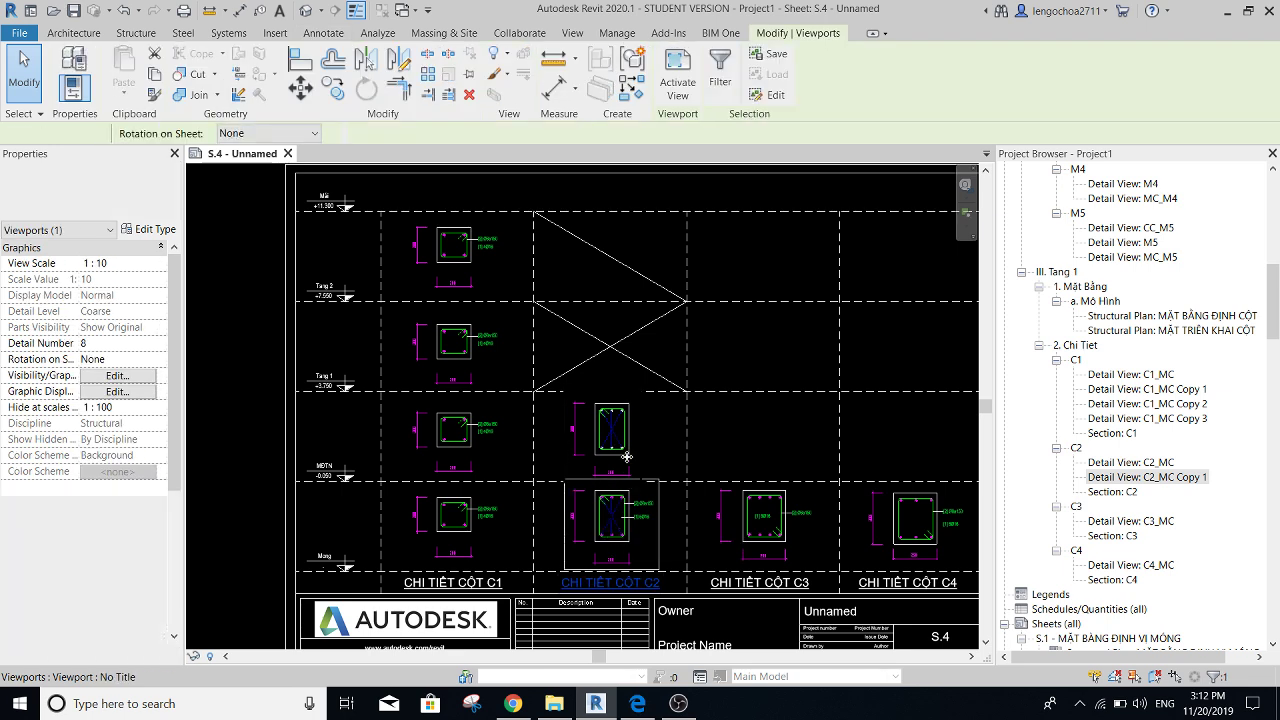
middle_click_drag(659, 447, 643, 445)
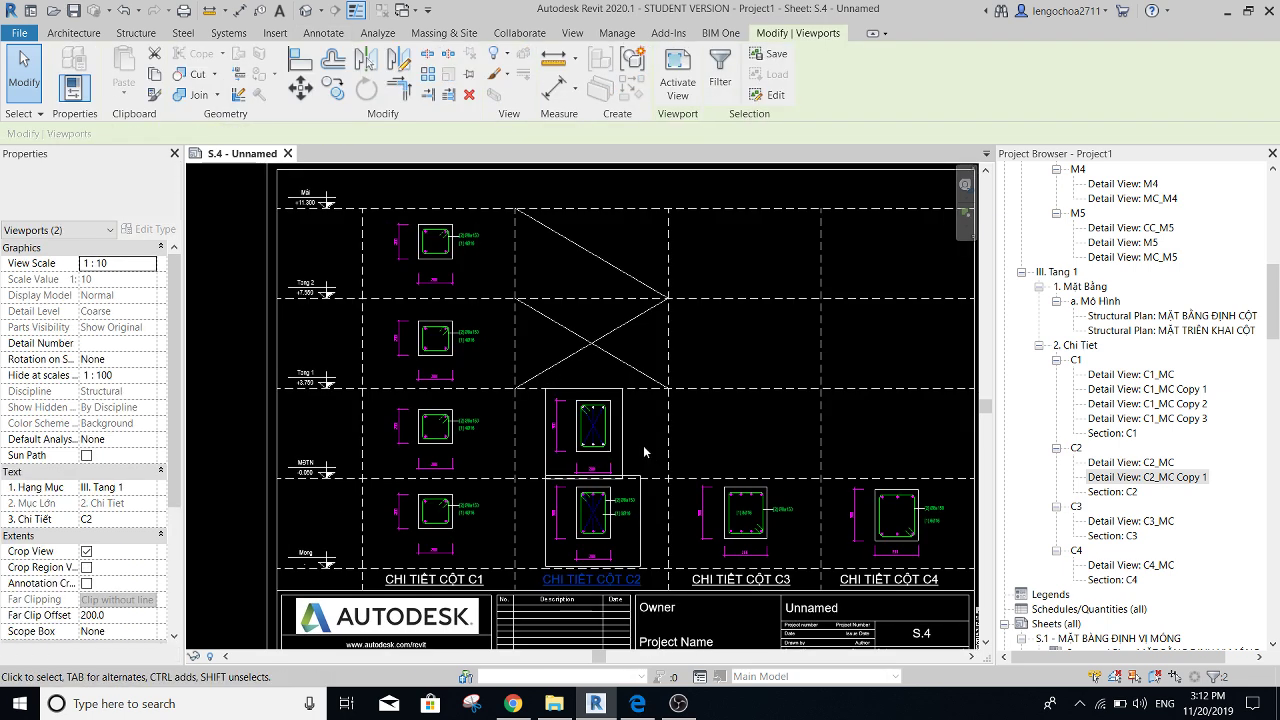
left_click(646, 456)
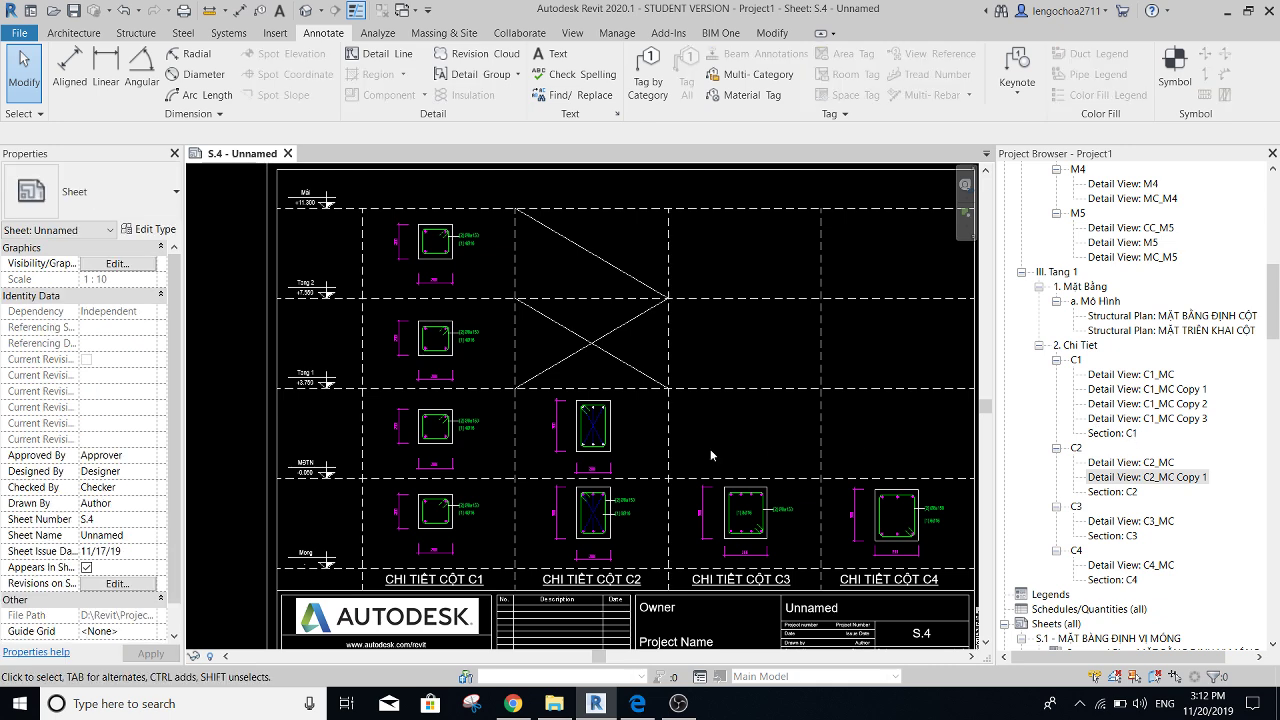
left_click(588, 535)
left_click(610, 400, "ctrl")
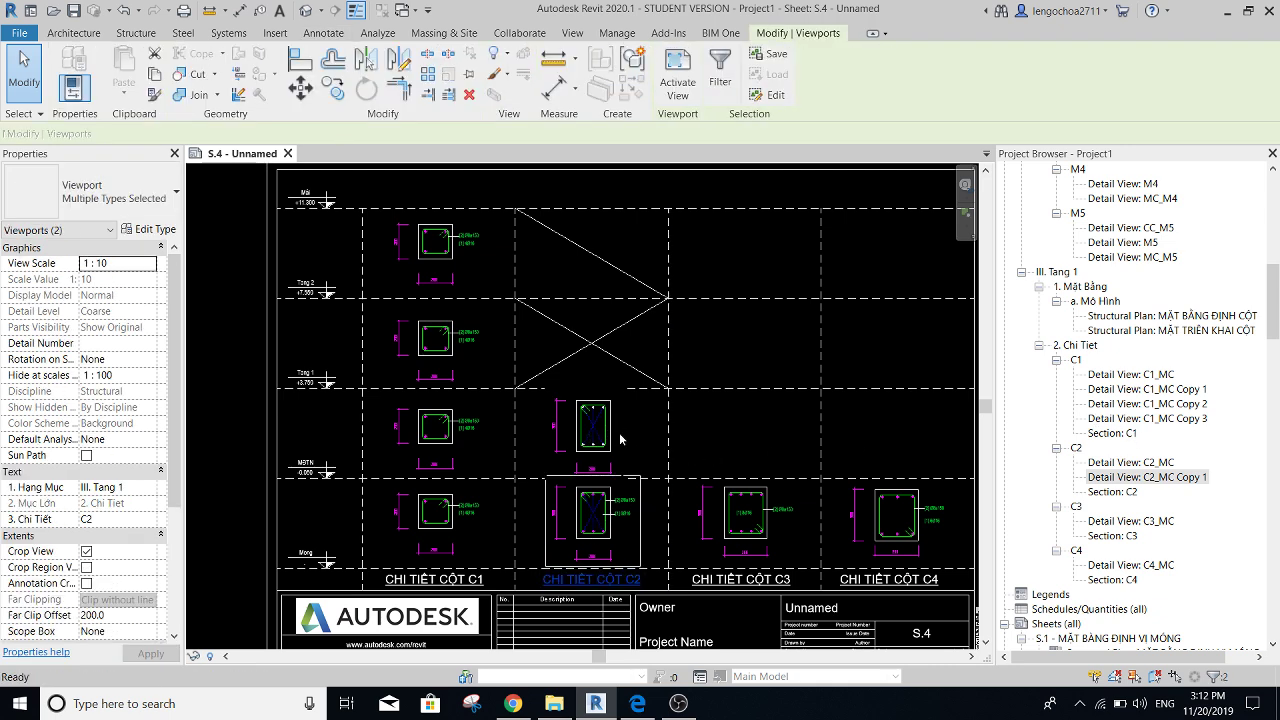
key("Escape")
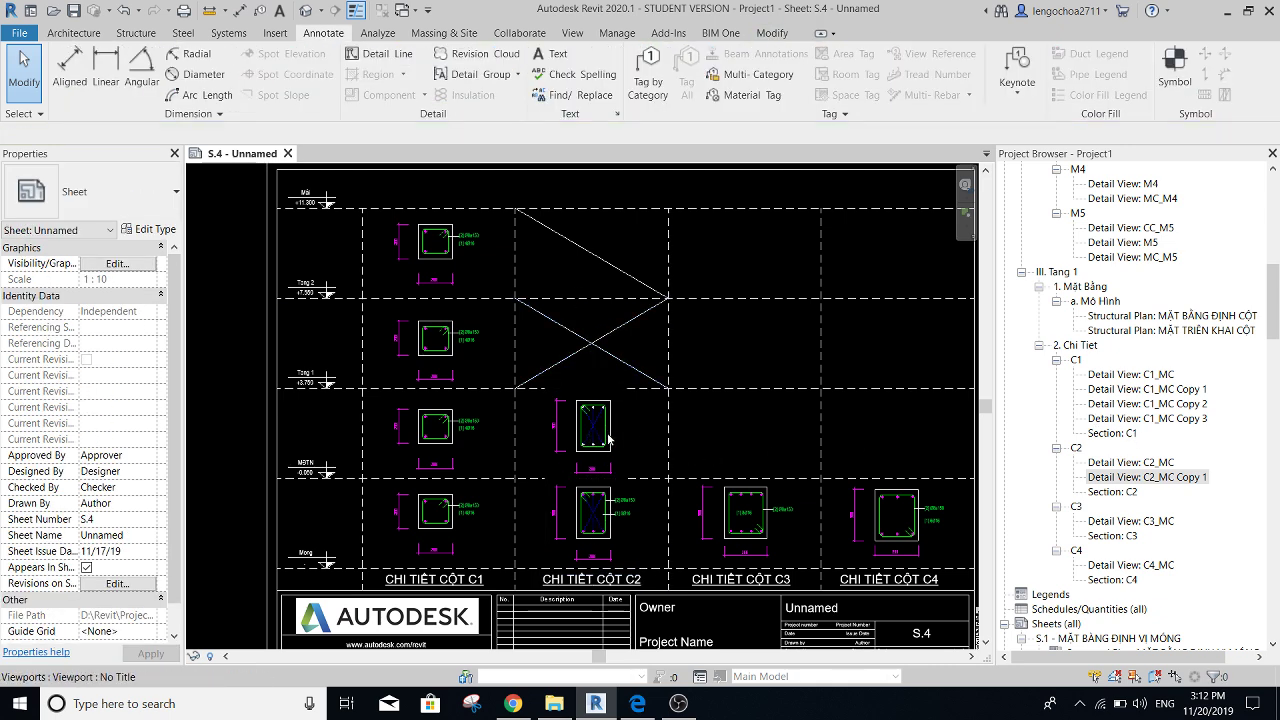
- Open Section C2 to inspect the footing group and TÂNG 1 level, then return to S.4
double_click(1136, 491)
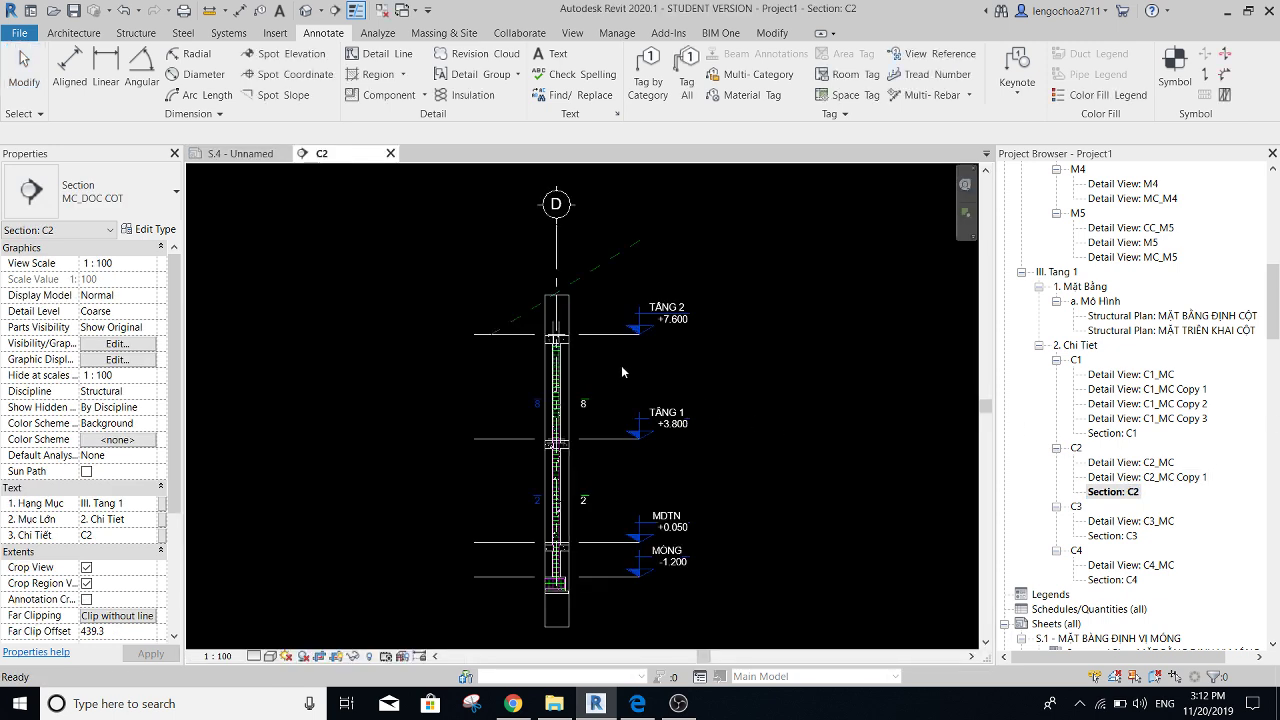
scroll(540, 596, "up", 2)
scroll(580, 540, "up", 2)
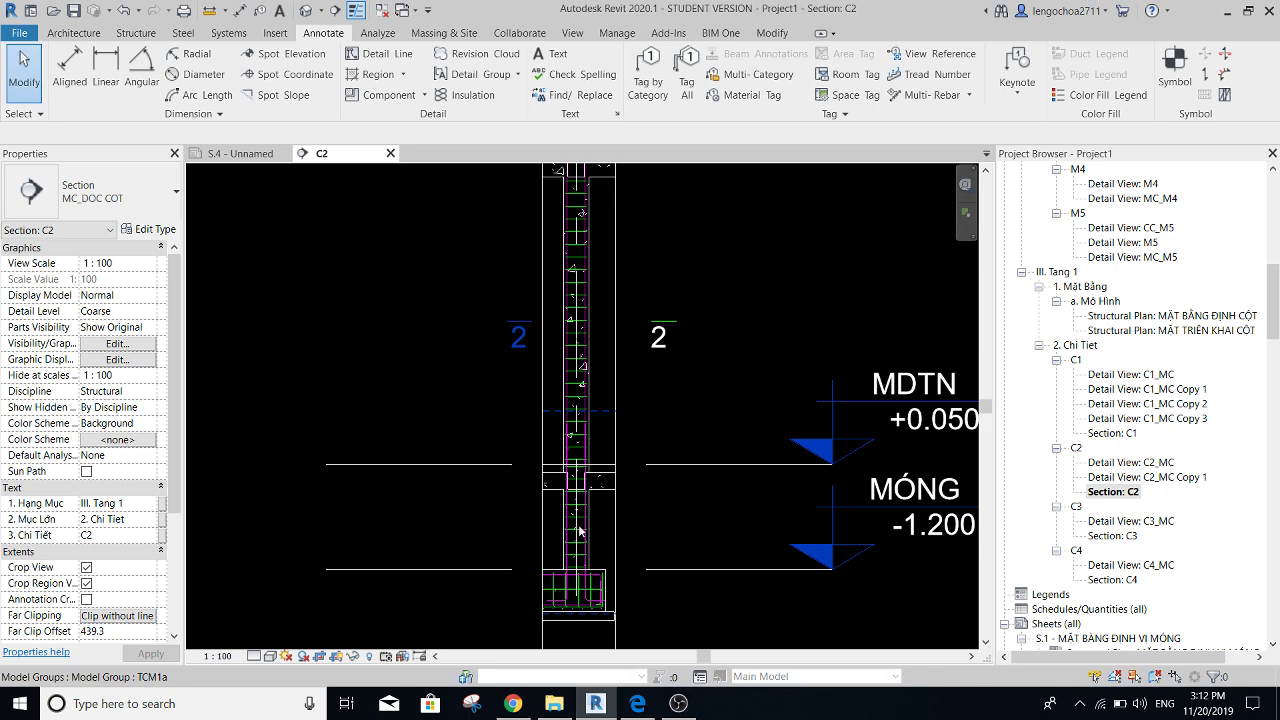
left_click(579, 529)
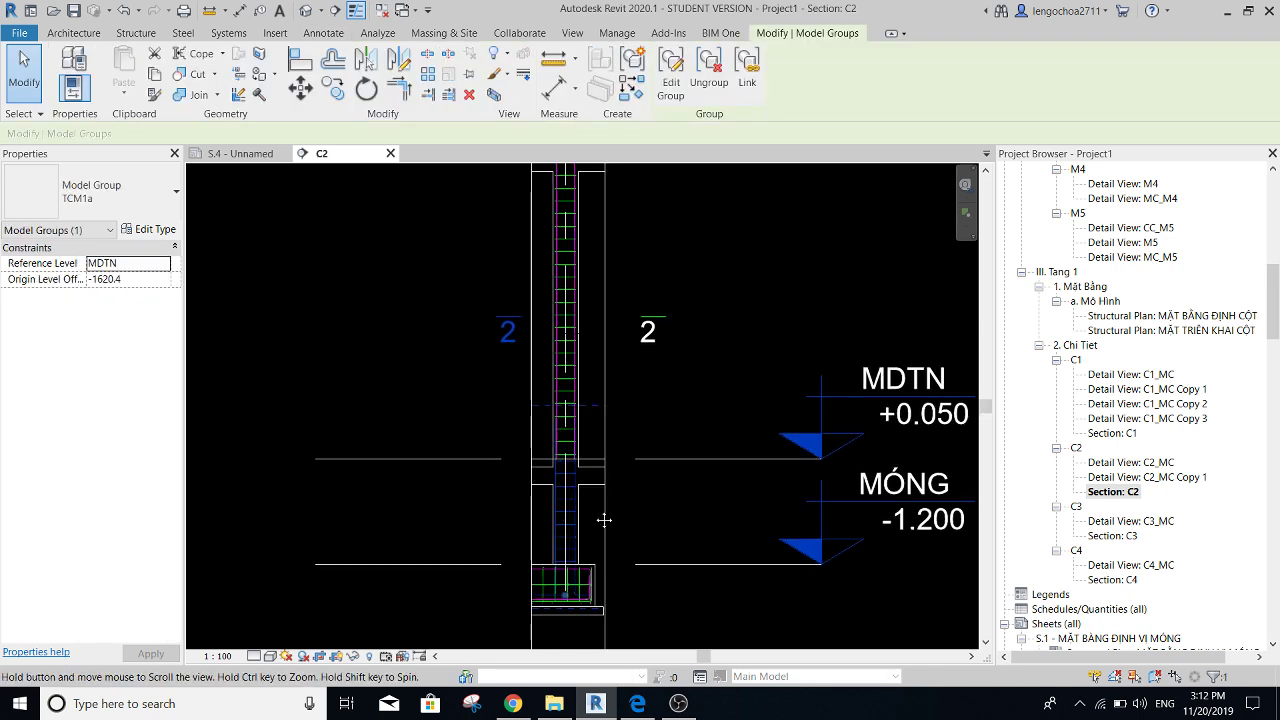
scroll(610, 530, "up", 3, "ctrl")
middle_click_drag(665, 443, 670, 540)
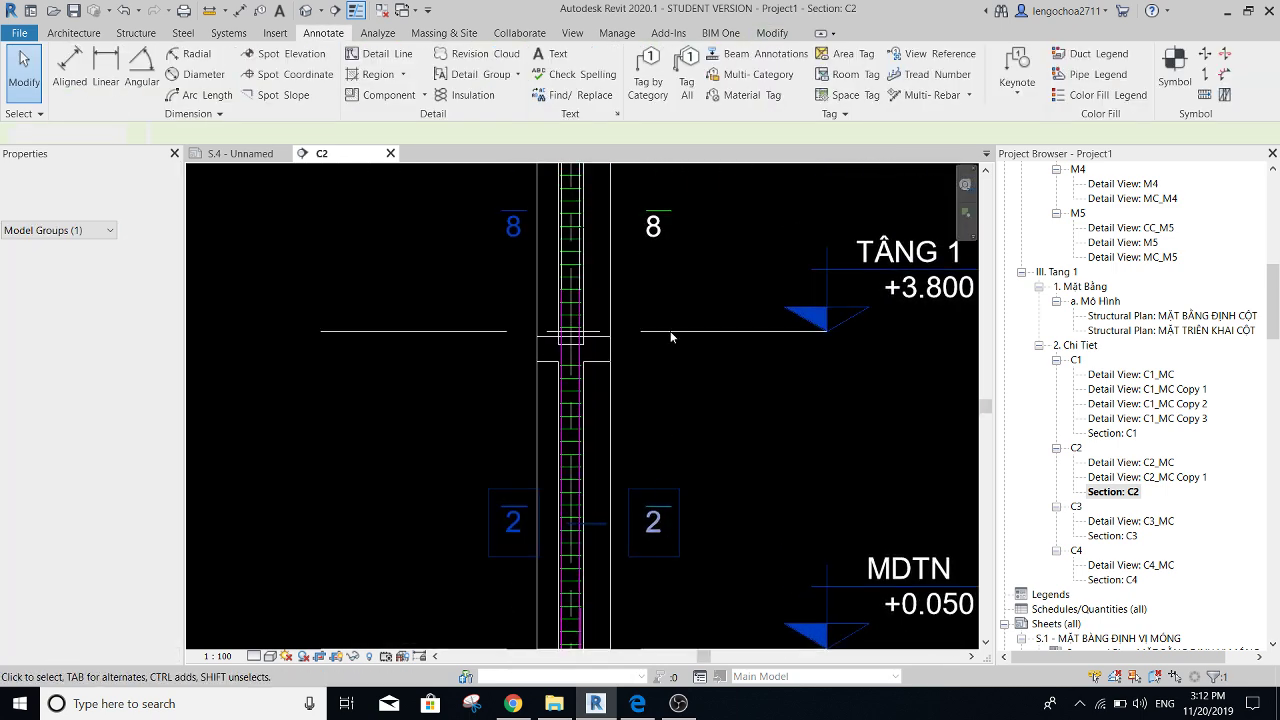
key("Escape")
middle_click_drag(688, 304, 688, 400)
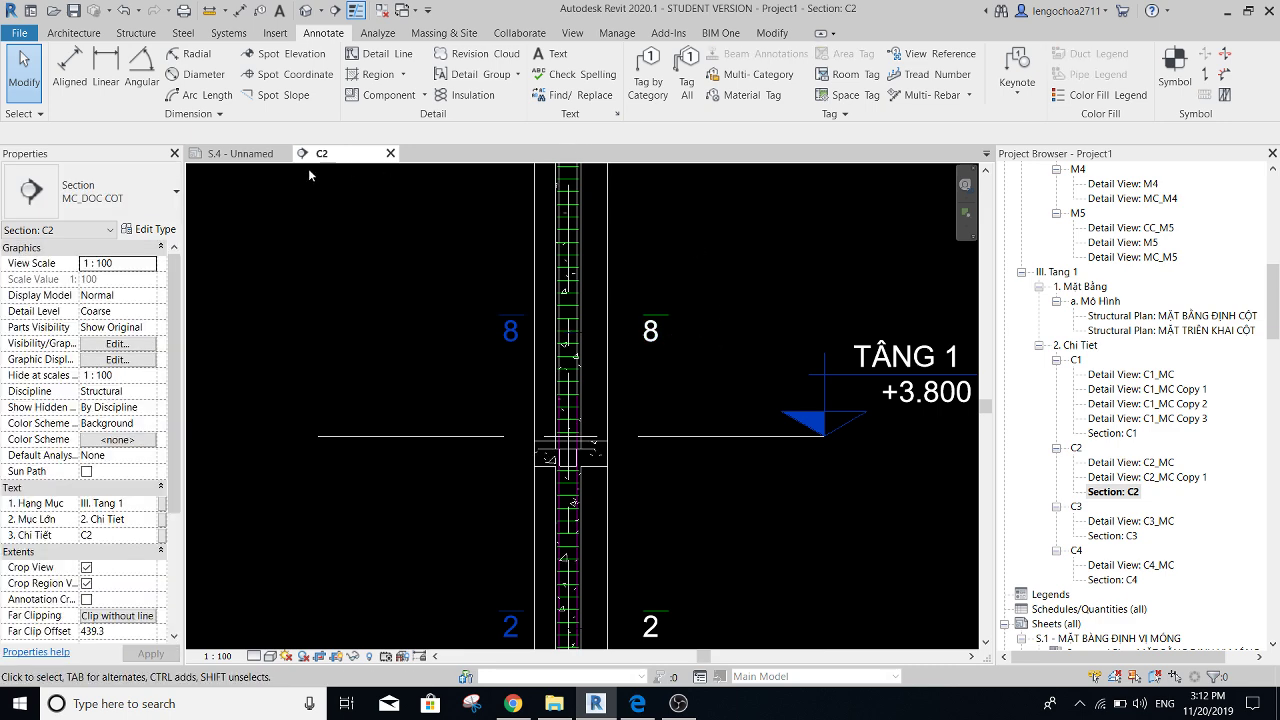
left_click(250, 155)
scroll(586, 300, "down", 2)
- Move the upper C2 section viewport up one row with MV
scroll(598, 419, "up", 3)
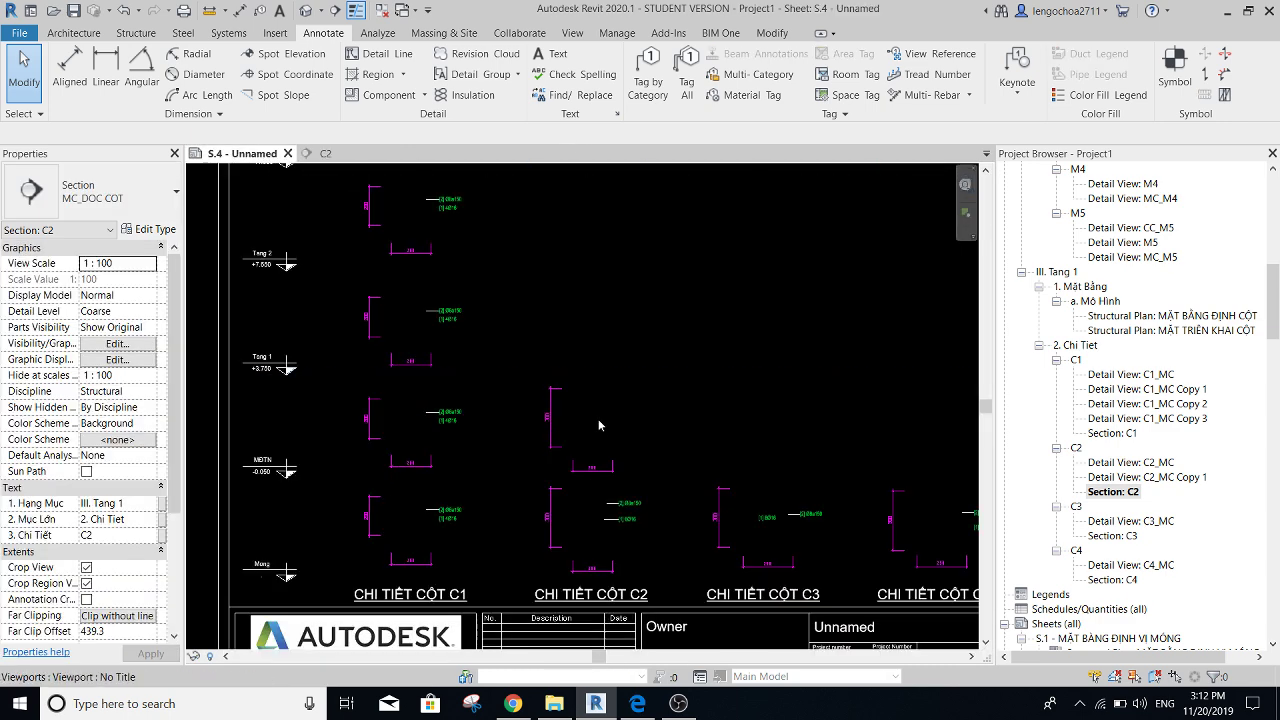
left_click(598, 434)
key("m")
key("v")
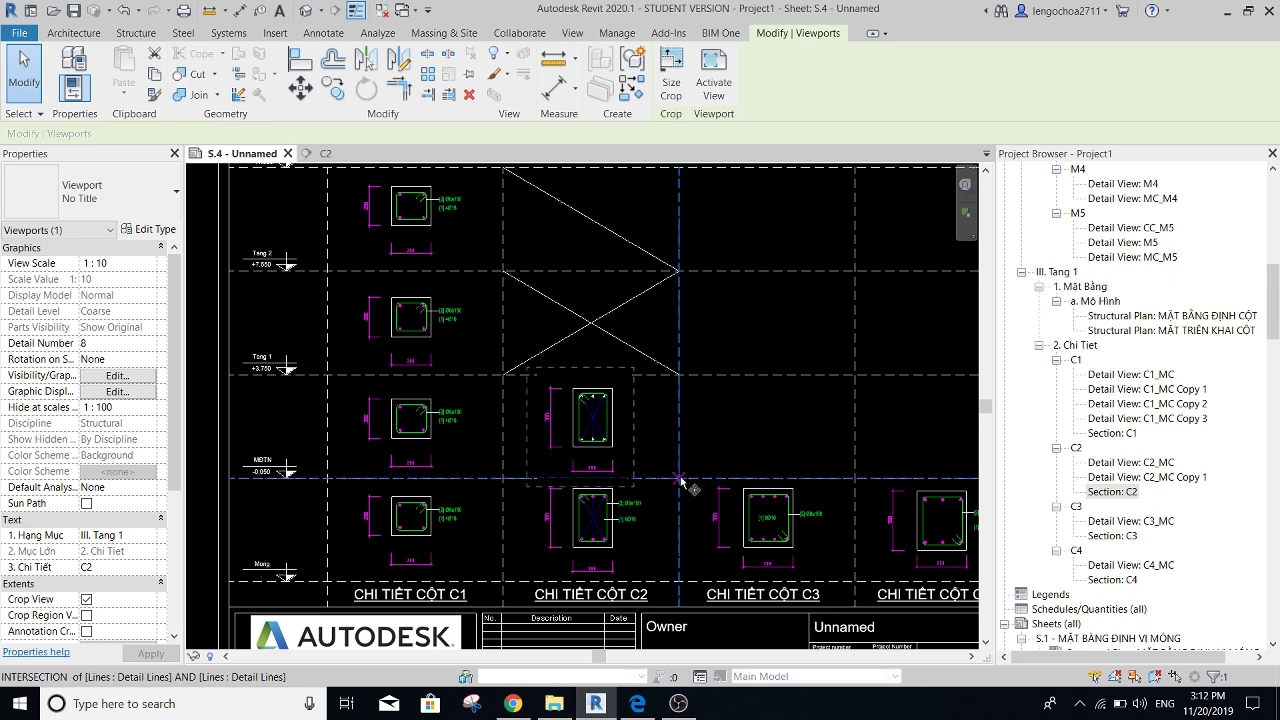
left_click(680, 478)
left_click(680, 375)
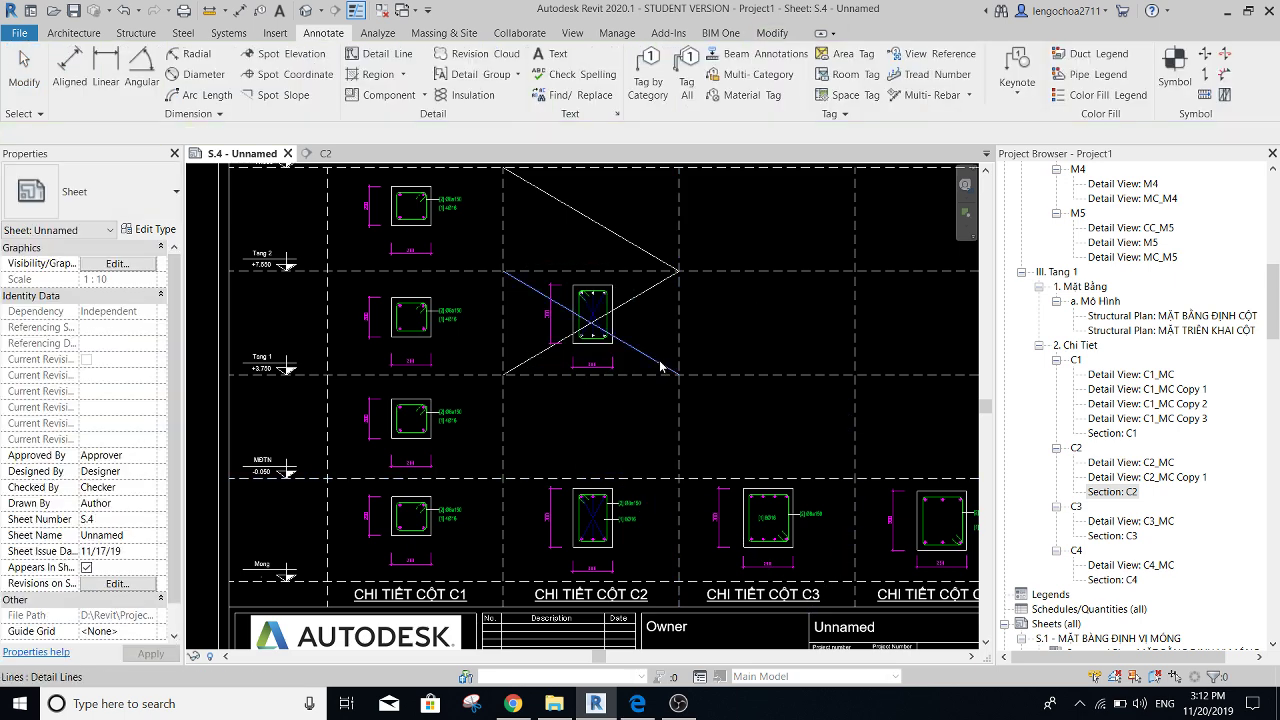
key("Escape")
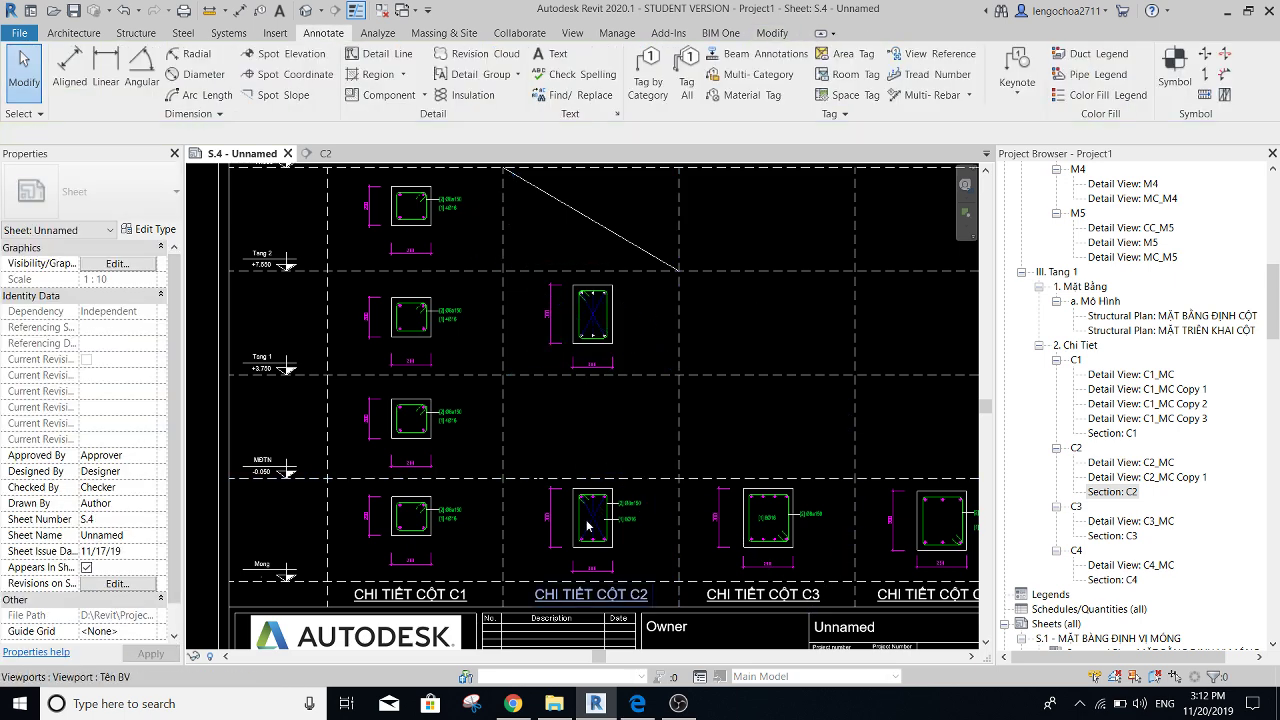
- Move the lower C2 viewport up one row and align the CHI TIẾT CỘT C2 title
left_click(646, 540)
key("m")
key("v")
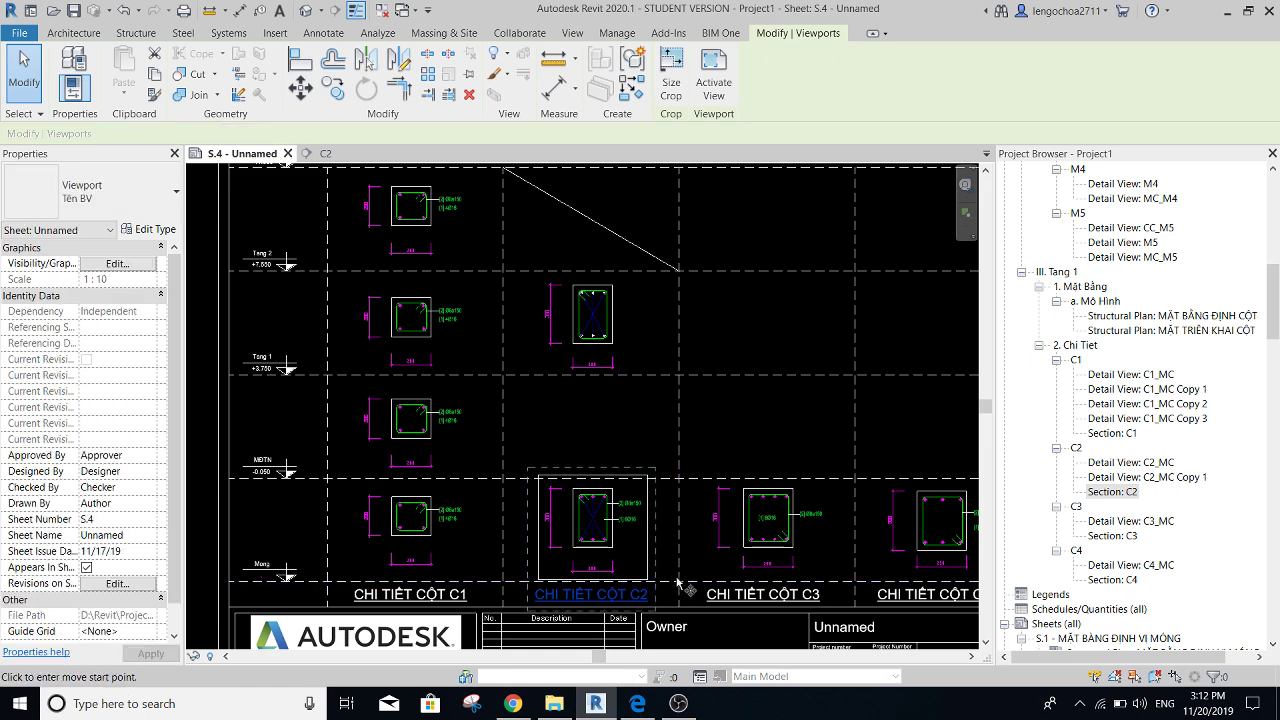
left_click(680, 580)
left_click(690, 465)
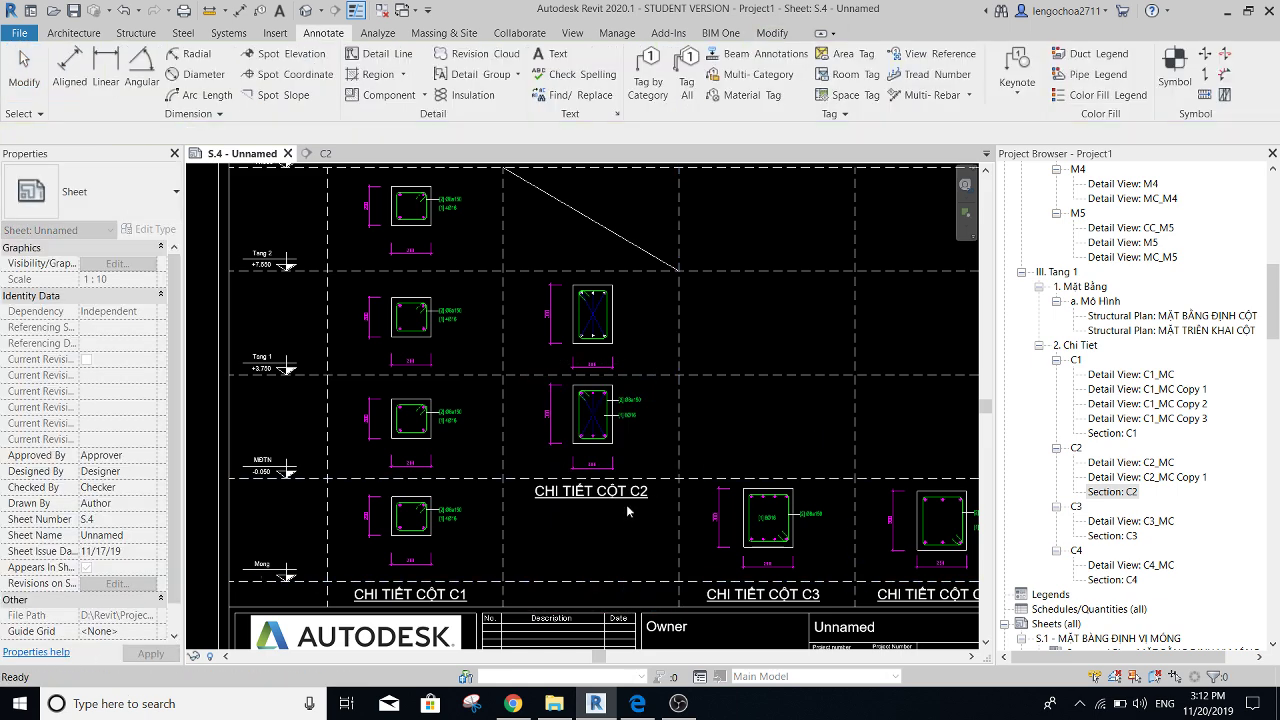
left_click(597, 498)
left_click_drag(597, 498, 597, 601)
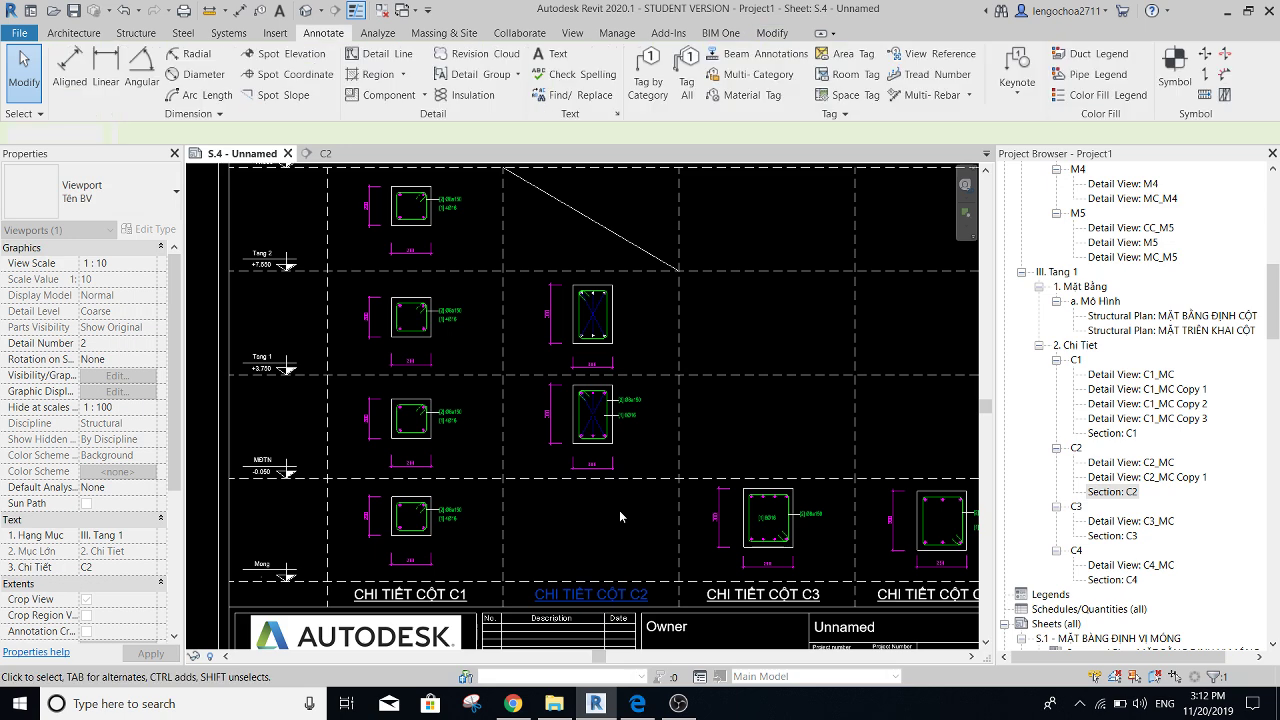
key("Escape")
- Complete a detail-line X across the empty C2 cell
scroll(590, 420, "down", 3)
scroll(585, 440, "up", 3)
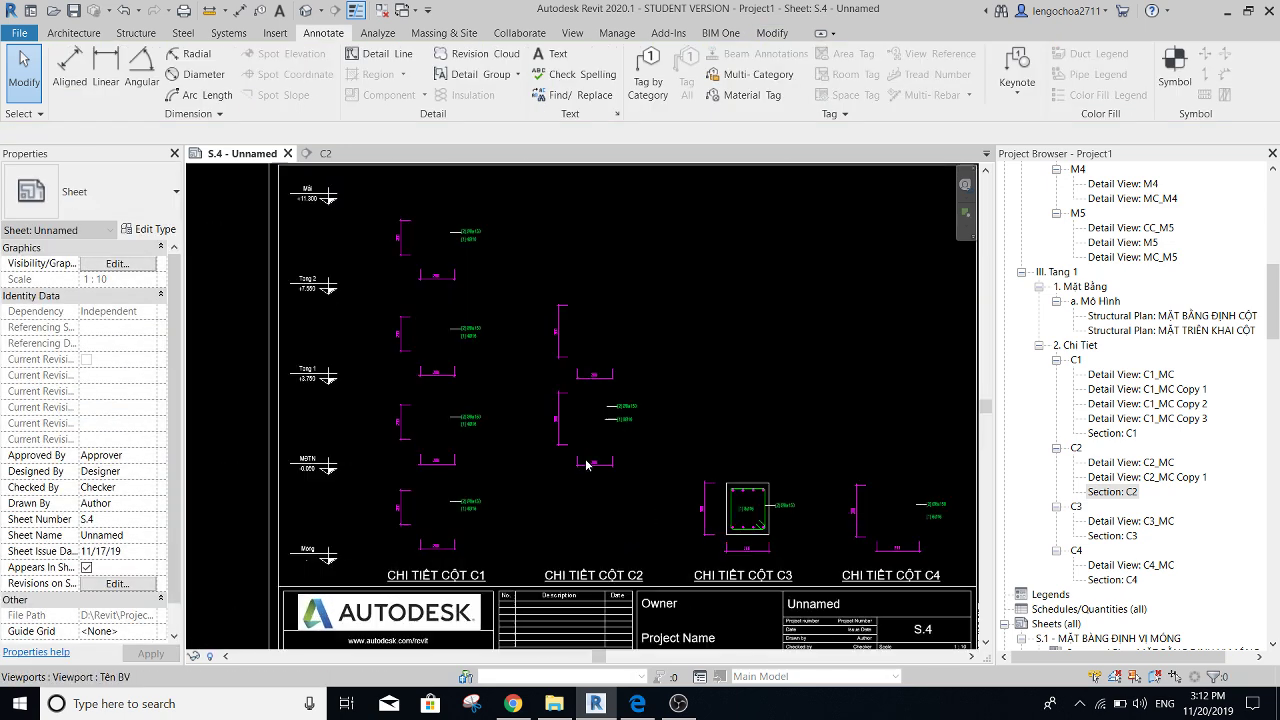
middle_click_drag(588, 460, 612, 513)
scroll(612, 513, "up", 4)
middle_click_drag(575, 258, 584, 284)
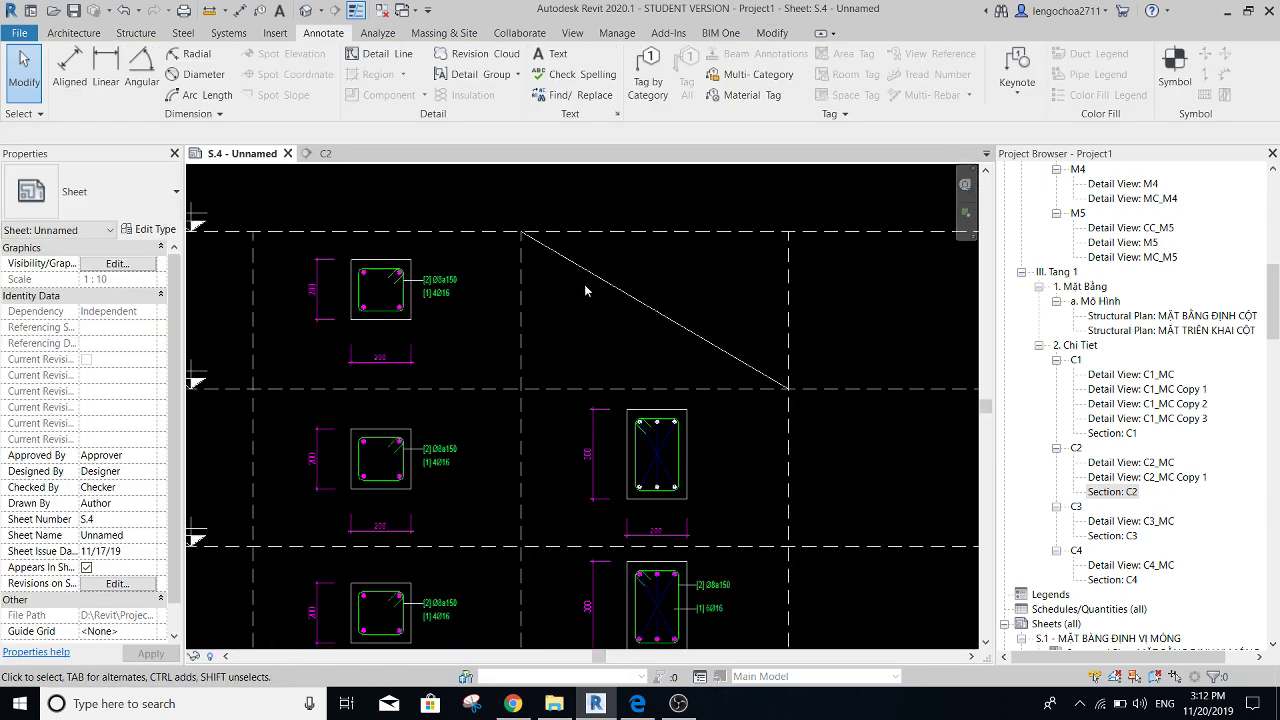
left_click(521, 388)
left_click(789, 231)
key("Escape")
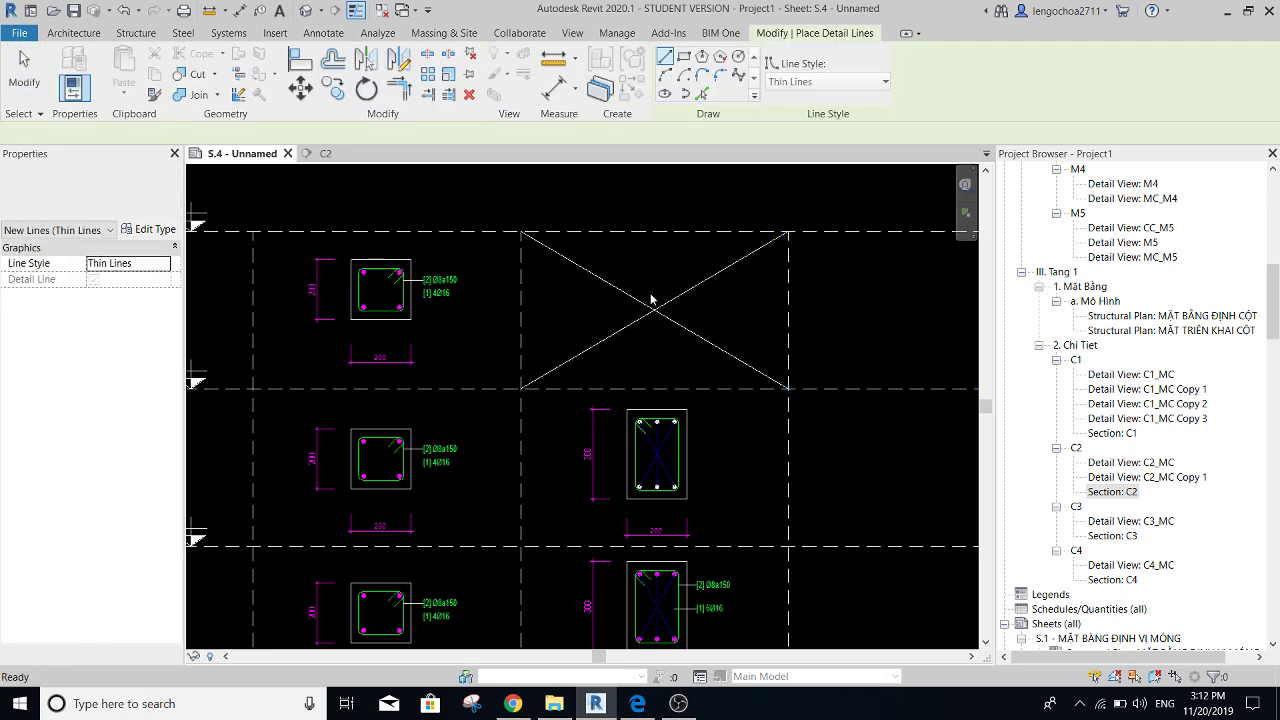
key("Escape")
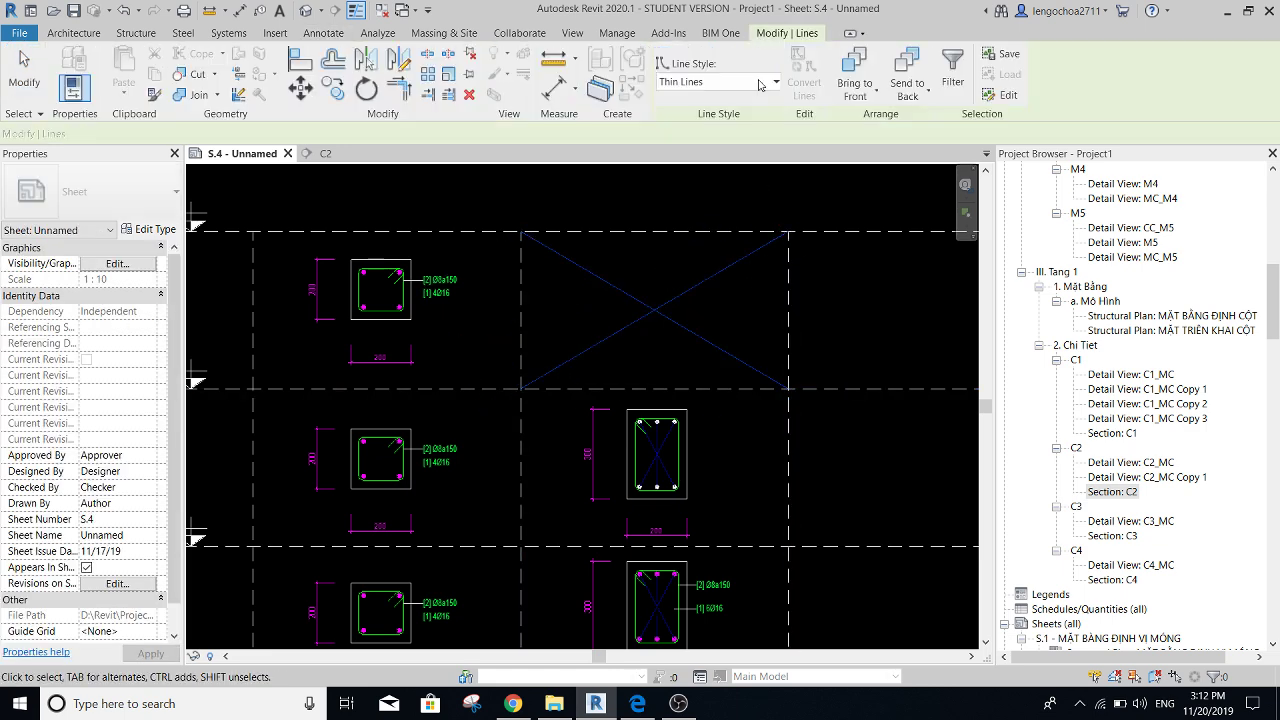
- Set the X lines to the <Hidden> line style and review the whole sheet
left_click(717, 81)
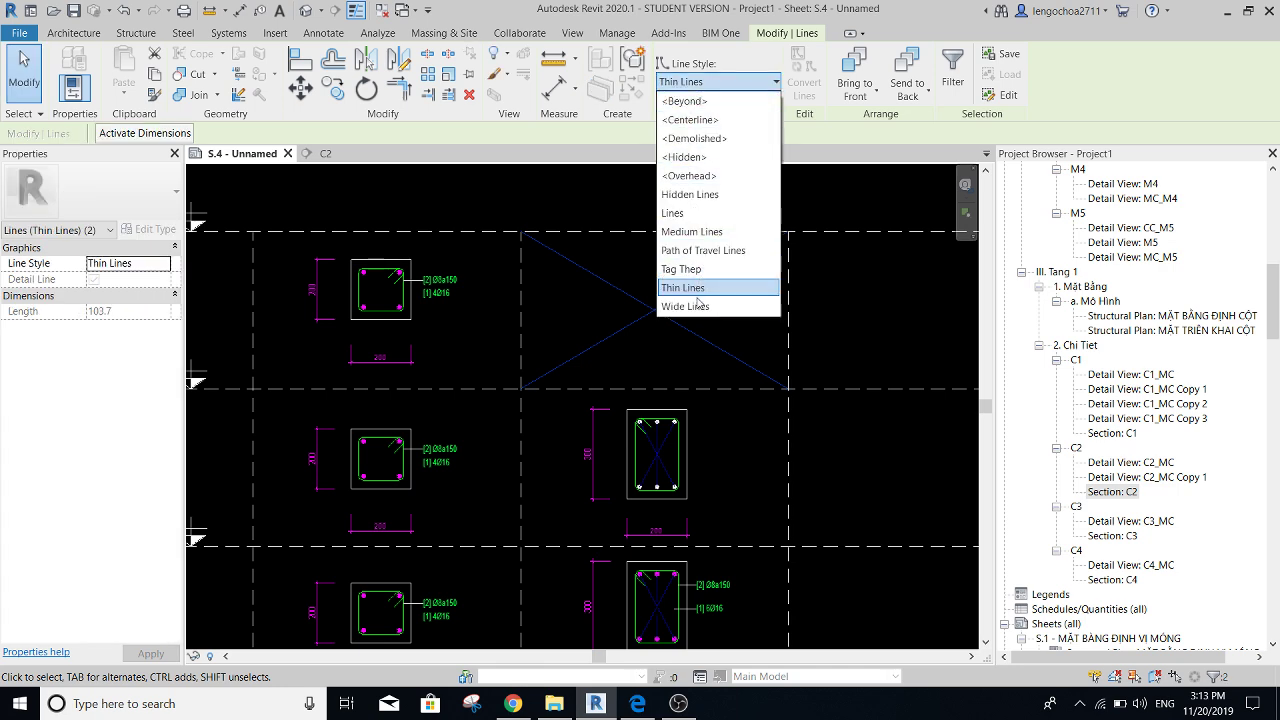
left_click(705, 159)
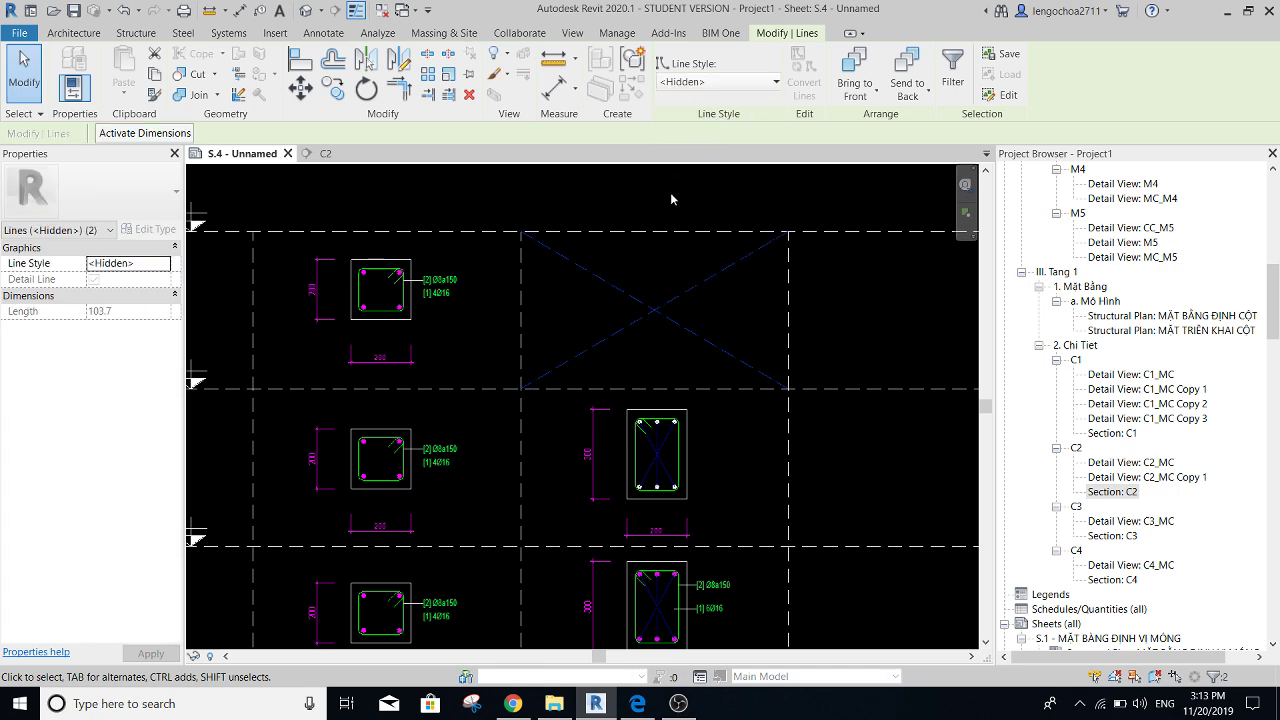
left_click(671, 199)
scroll(660, 400, "down", 5)
middle_click_drag(668, 461, 660, 427)
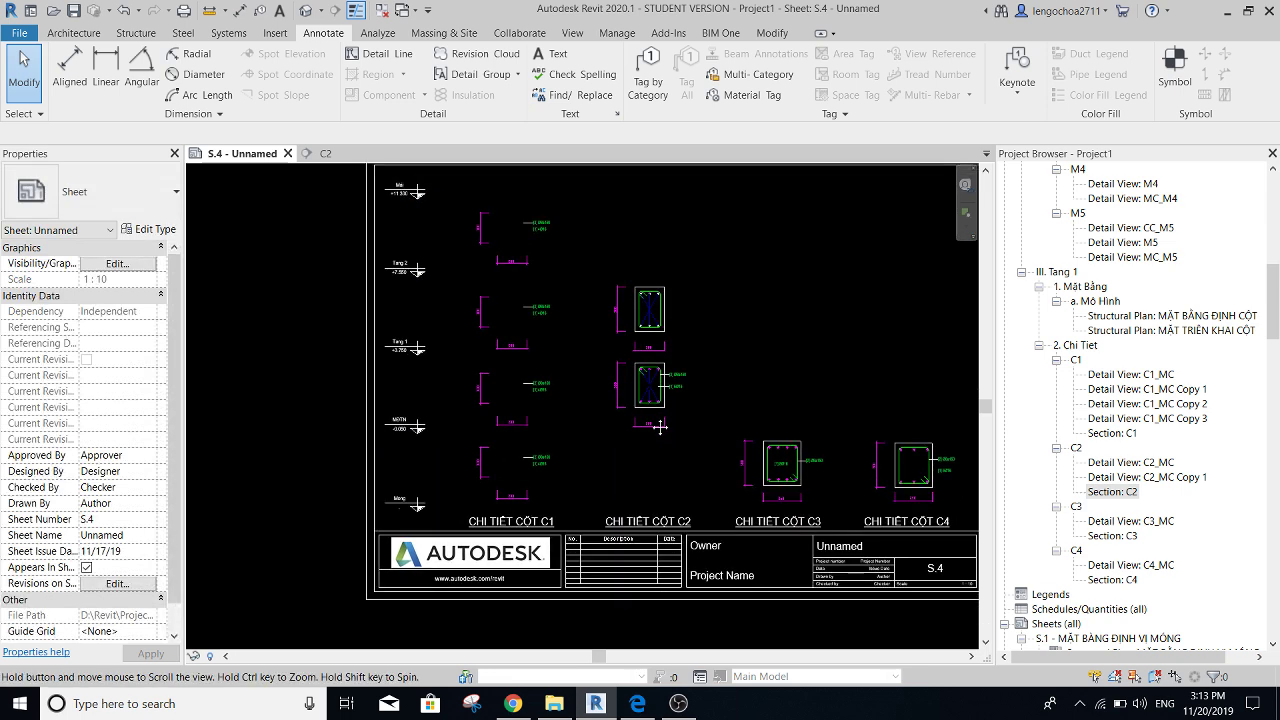
scroll(660, 427, "up", 2)
middle_click_drag(474, 526, 438, 484)
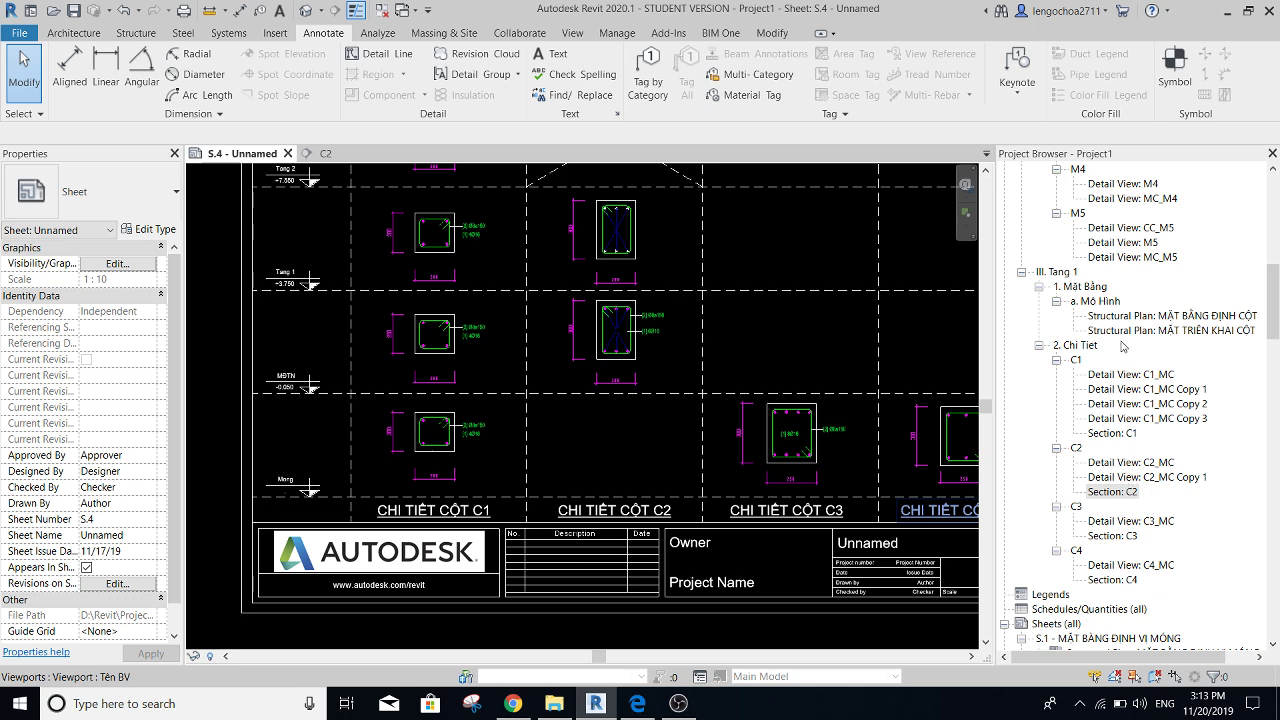
scroll(1122, 346, "up", 2)
scroll(1125, 335, "up", 2)
scroll(1135, 305, "up", 1)
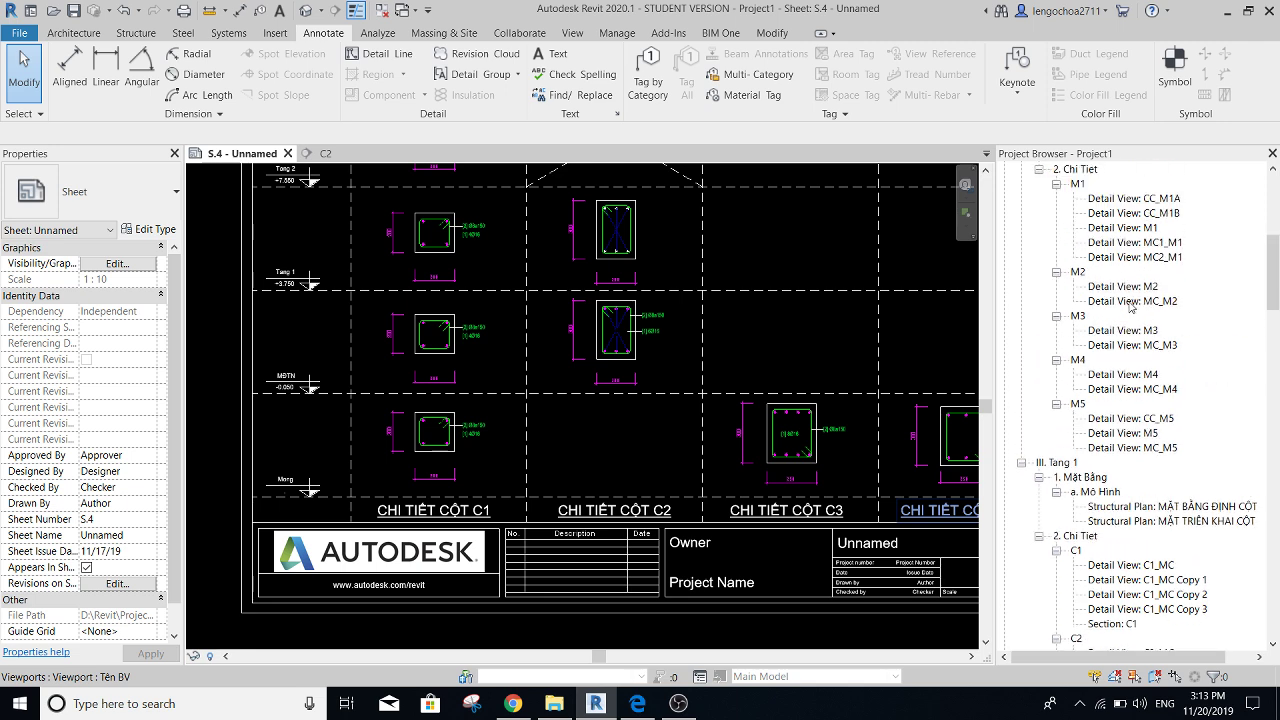
scroll(1135, 295, "up", 1)
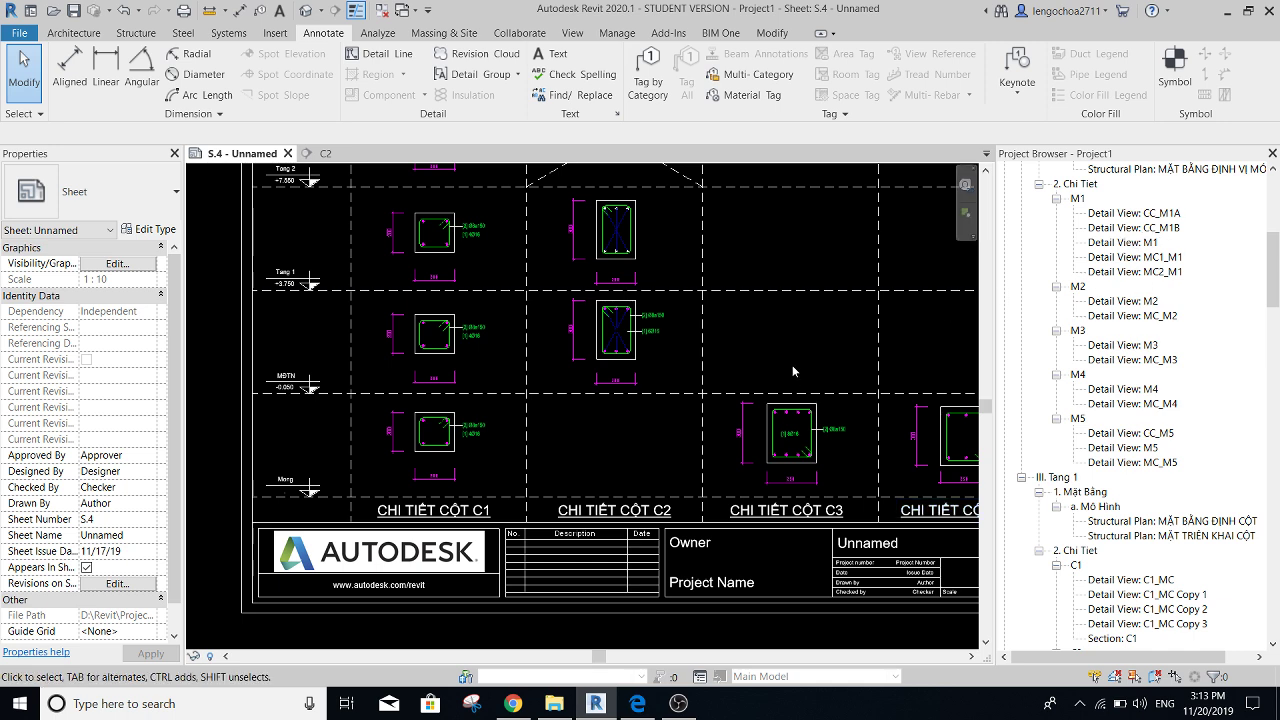
scroll(662, 325, "down", 2)
scroll(1120, 480, "down", 2)
scroll(1122, 481, "down", 2)
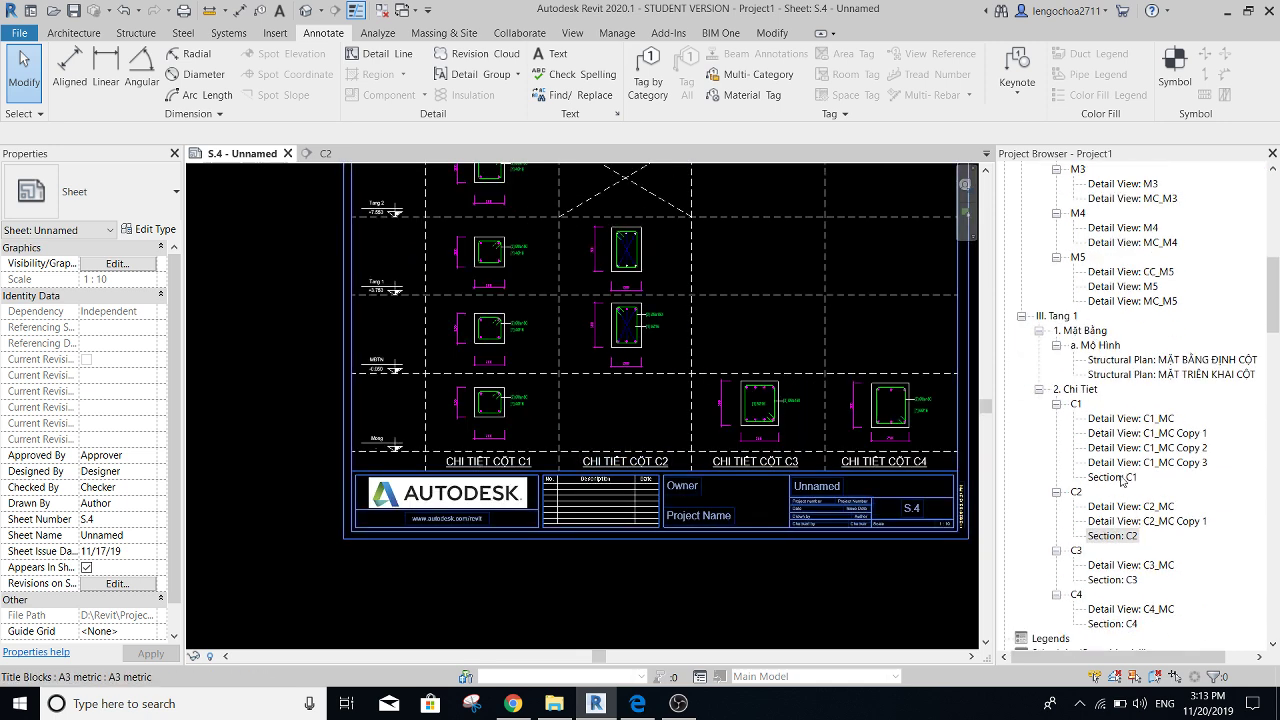
- Duplicate the C2_MC detail view and return to sheet S.4
left_click(1155, 506)
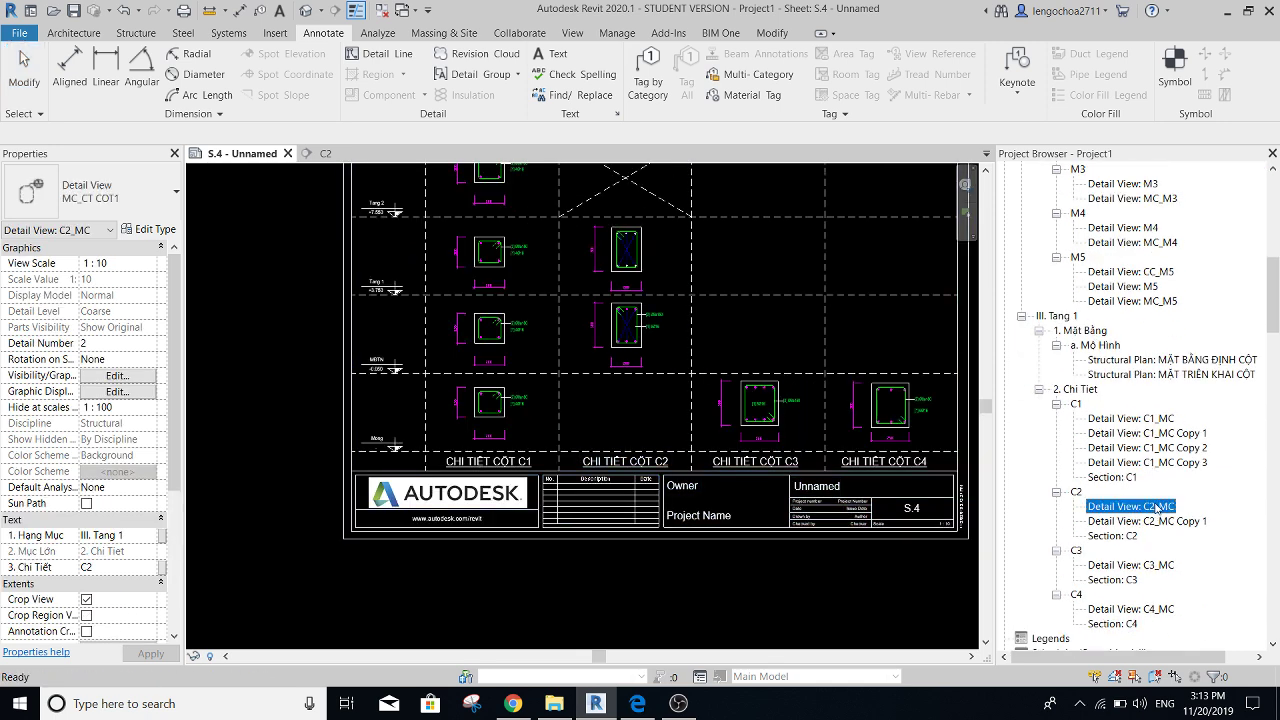
right_click(1155, 506)
left_click(988, 304)
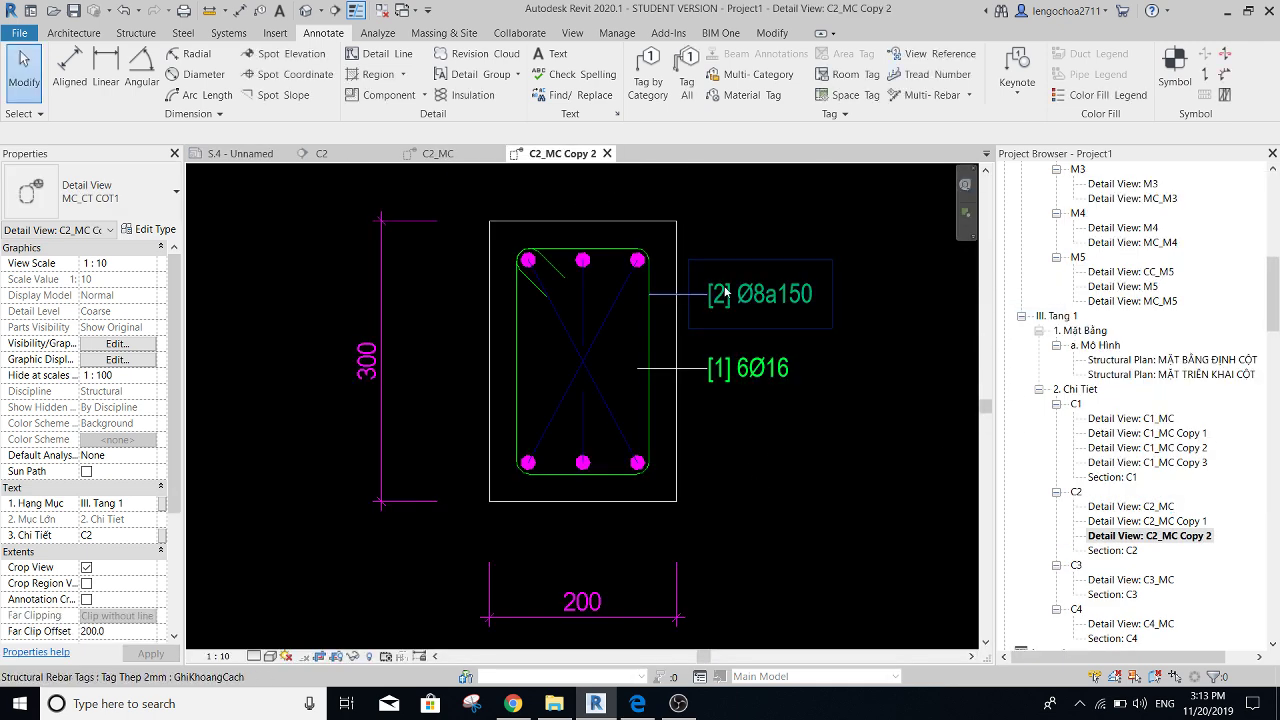
scroll(740, 305, "down", 3)
left_click(240, 153)
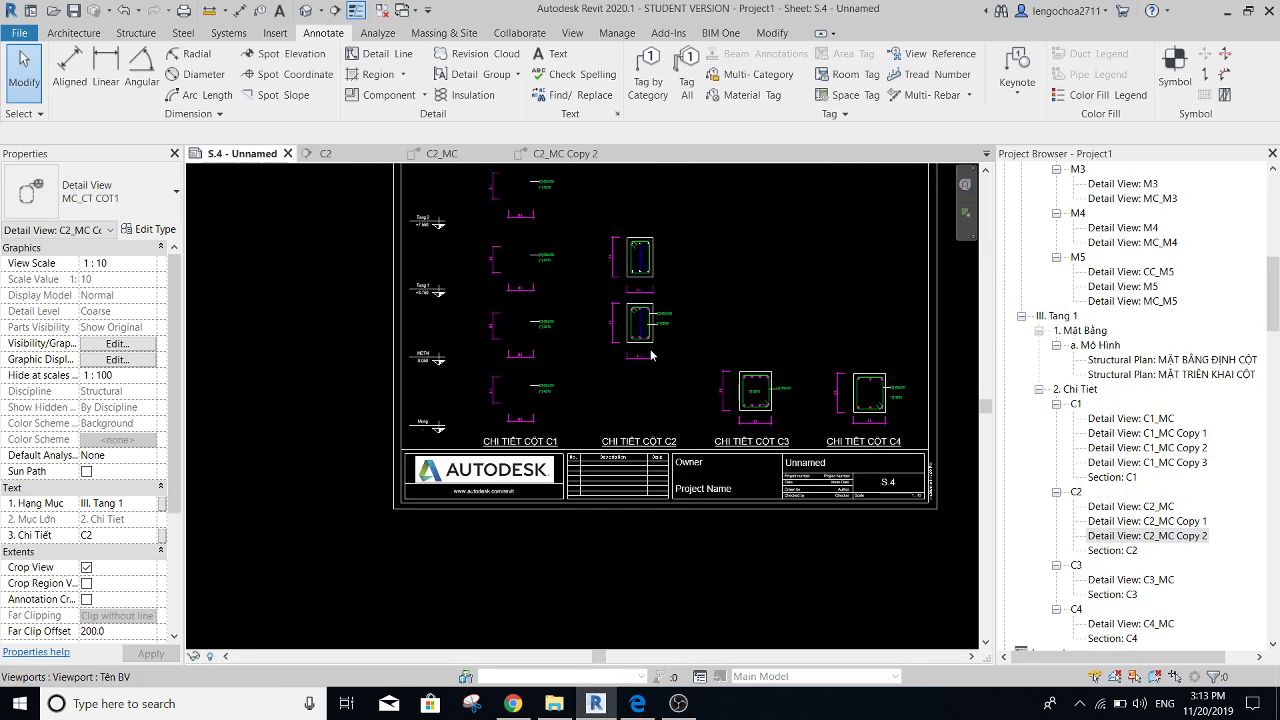
scroll(688, 336, "up", 2)
- Move the C2 section down into the bottom row and line up its viewport title
middle_click_drag(638, 364, 622, 368)
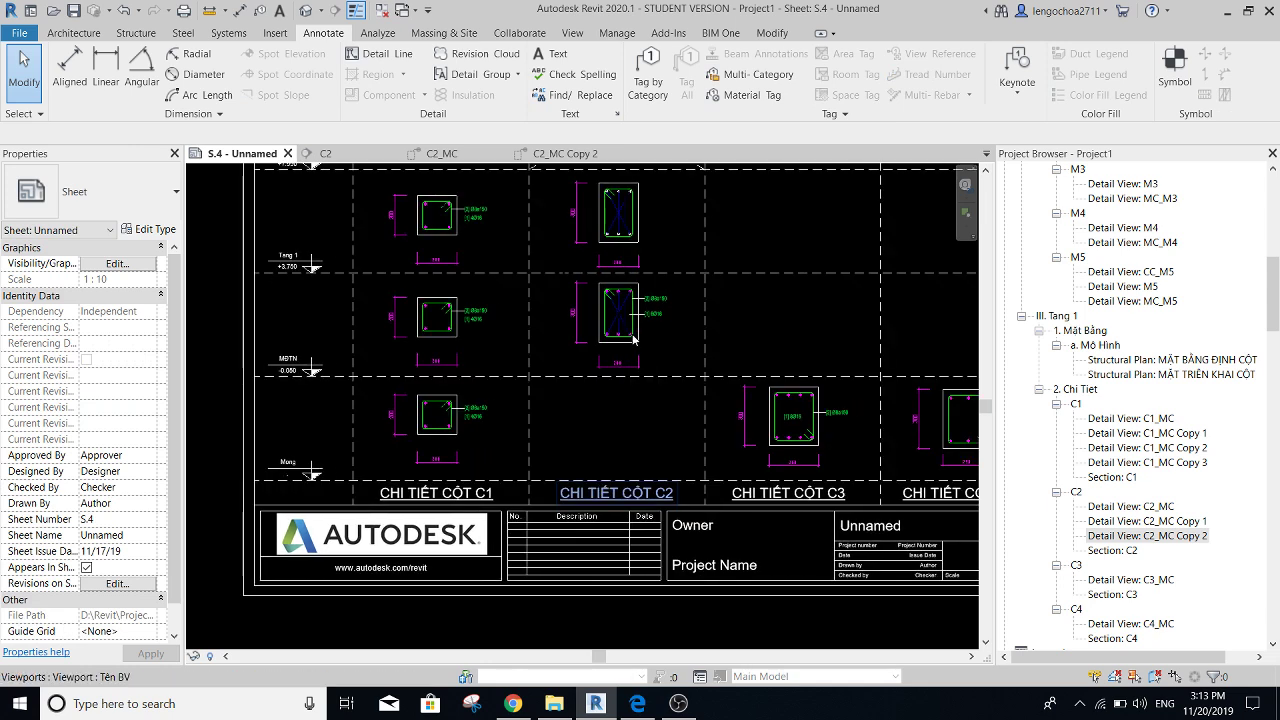
left_click(627, 313)
left_click_drag(627, 313, 615, 412)
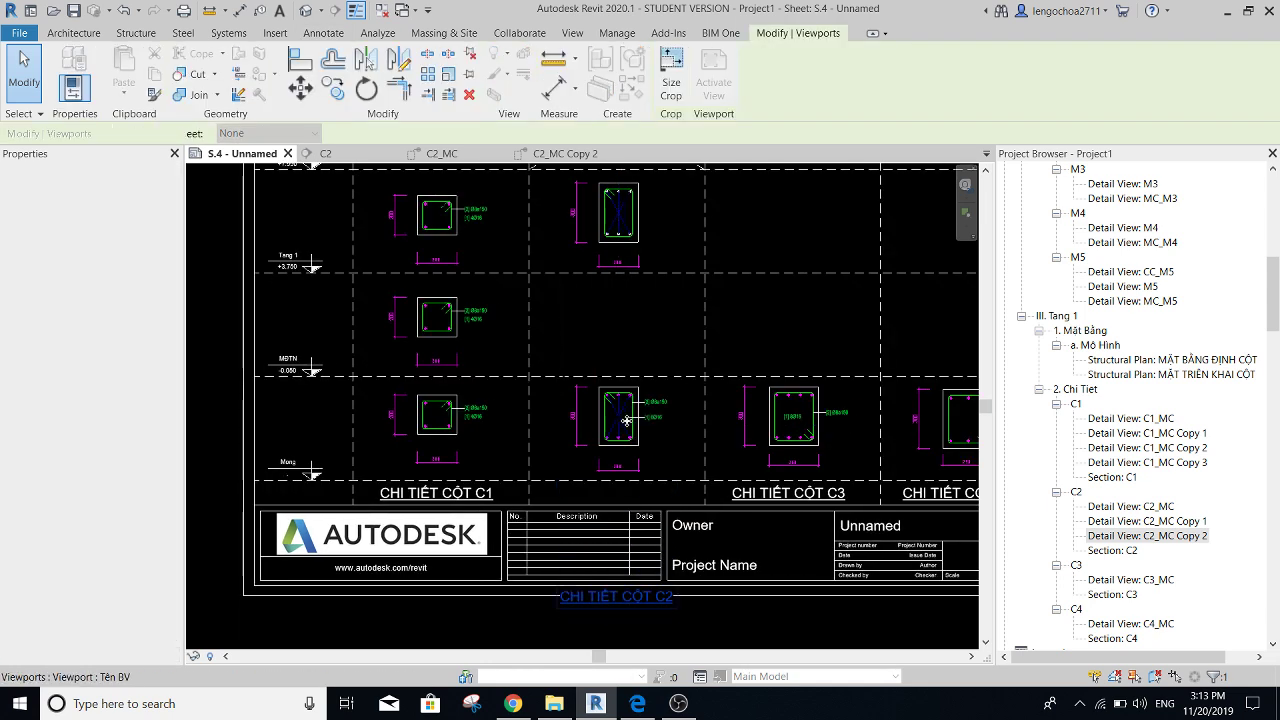
left_click(612, 597)
left_click_drag(633, 513, 613, 493)
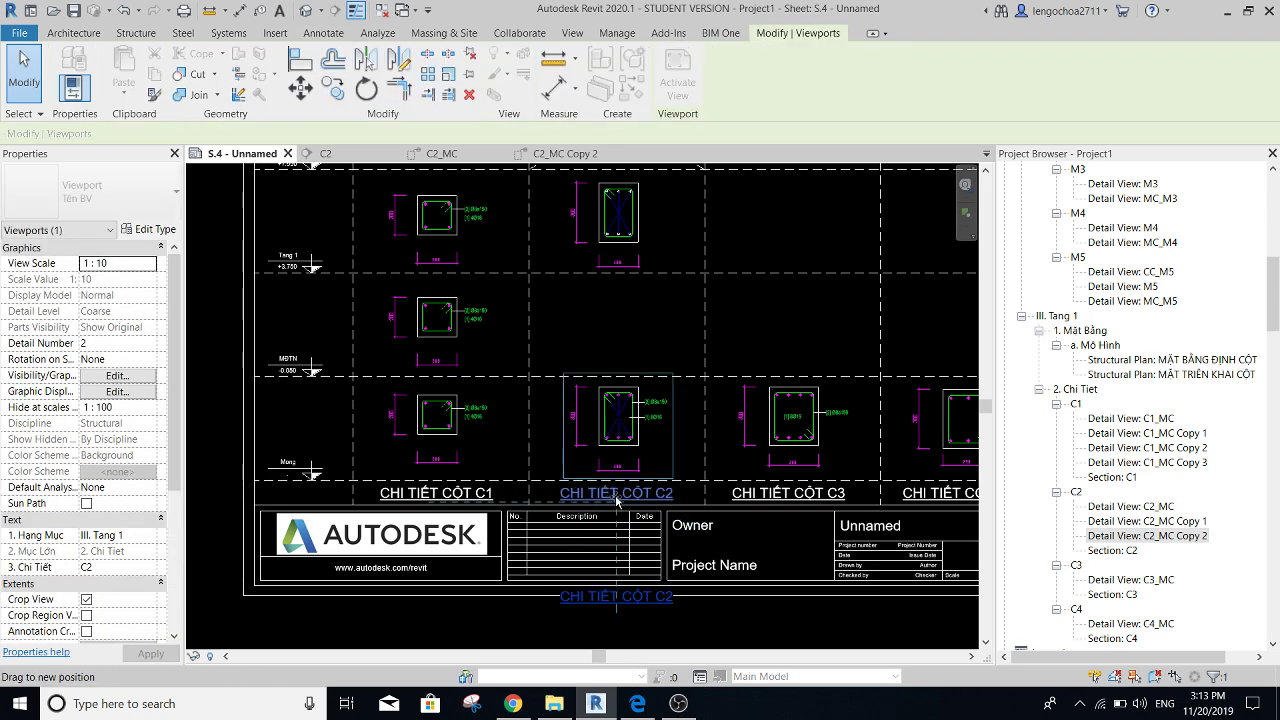
- Shift the misplaced C2 section viewport sideways into the C2 column
left_click(668, 425)
middle_click_drag(668, 425, 663, 443)
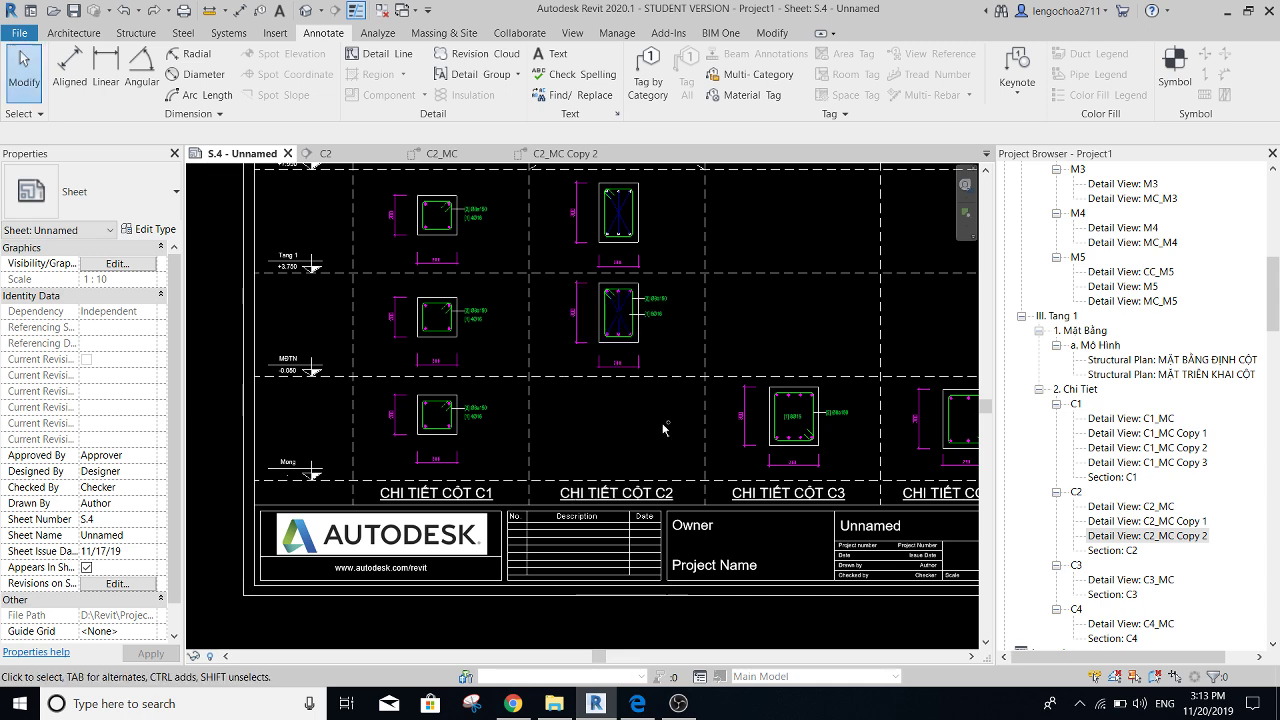
middle_click_drag(643, 446, 651, 504)
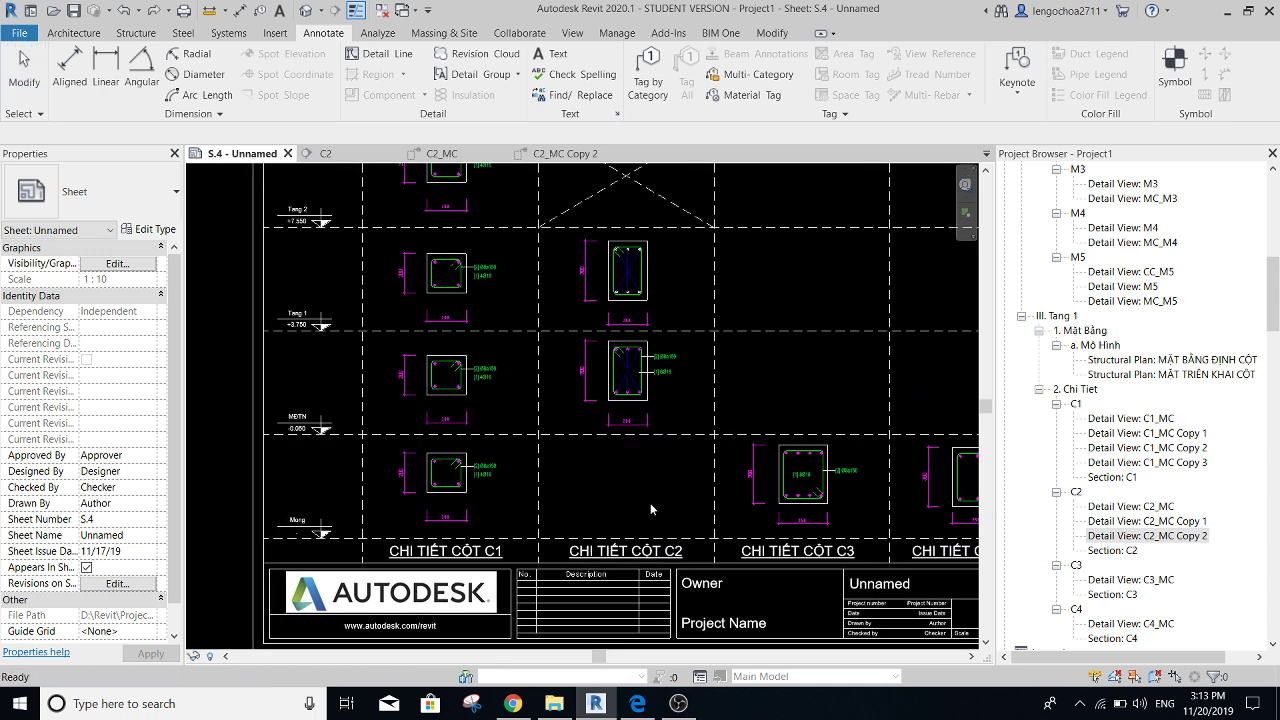
left_click(632, 368)
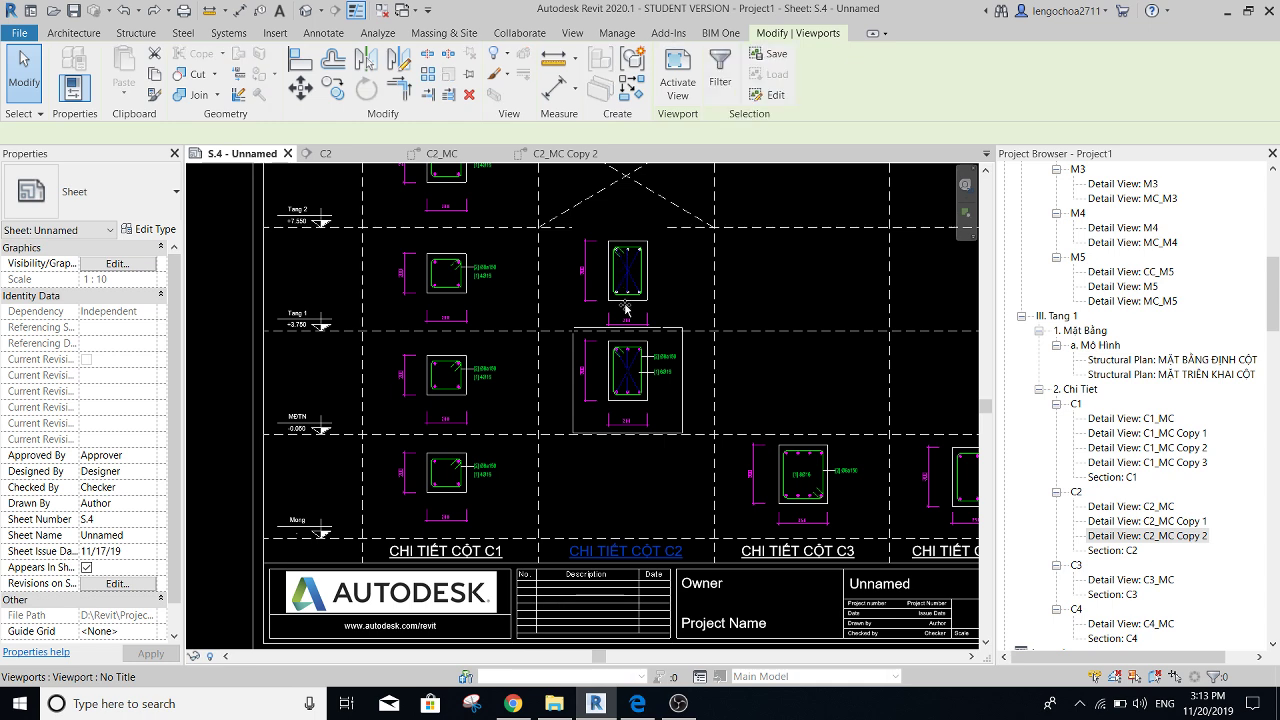
left_click_drag(632, 368, 619, 366)
key("Escape")
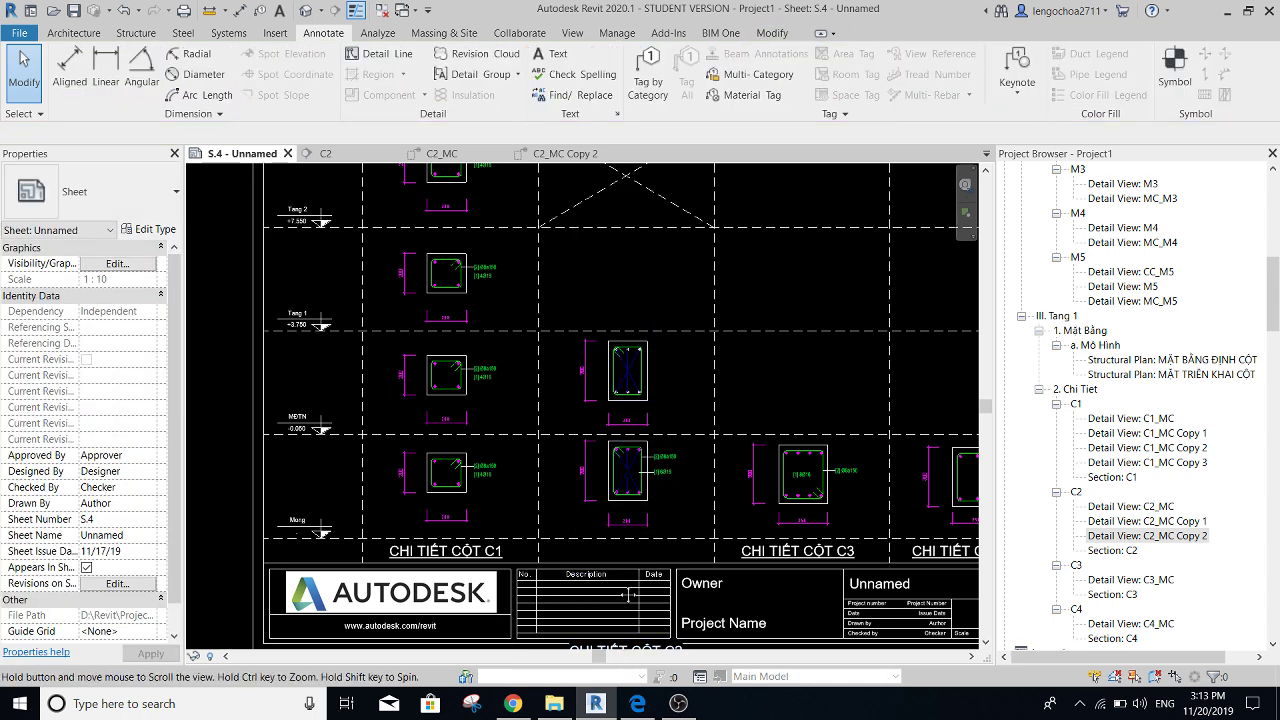
- Move the CHI TIẾT CỘT C2 title up under its column, level with the C1 and C3 titles
middle_click_drag(632, 581, 611, 462)
left_click(587, 532)
left_click_drag(587, 532, 587, 432)
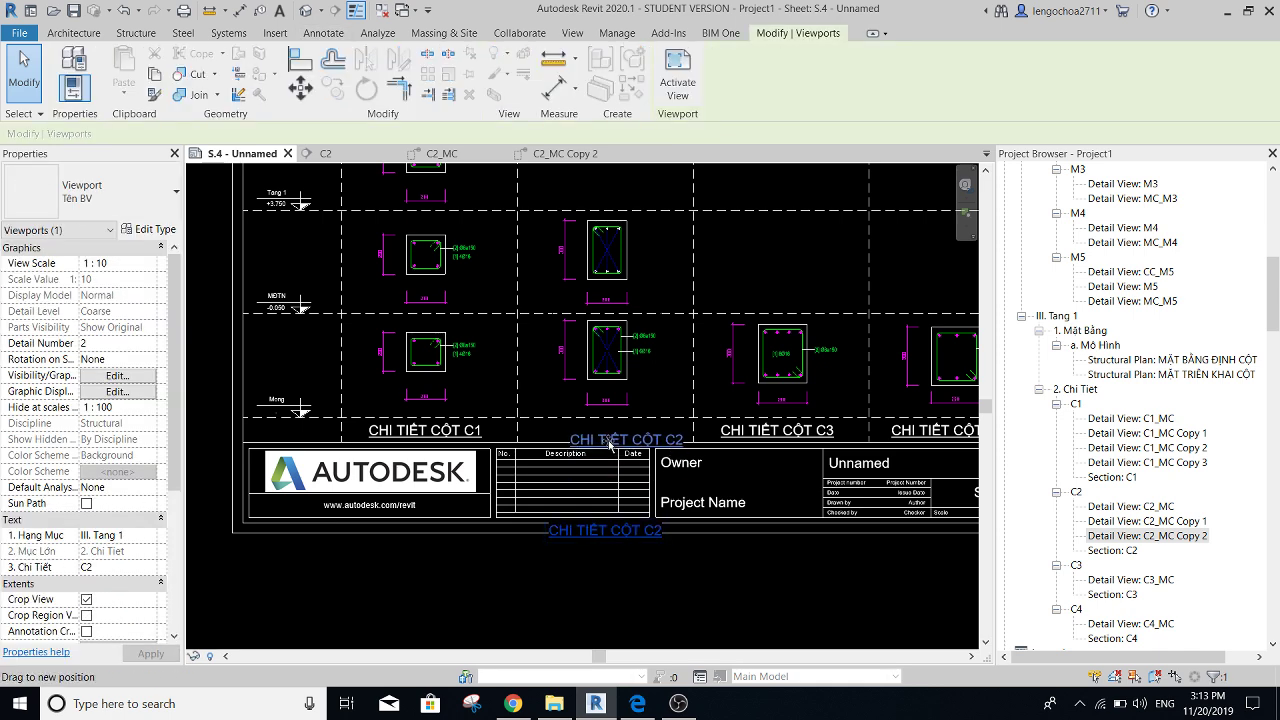
key("Escape")
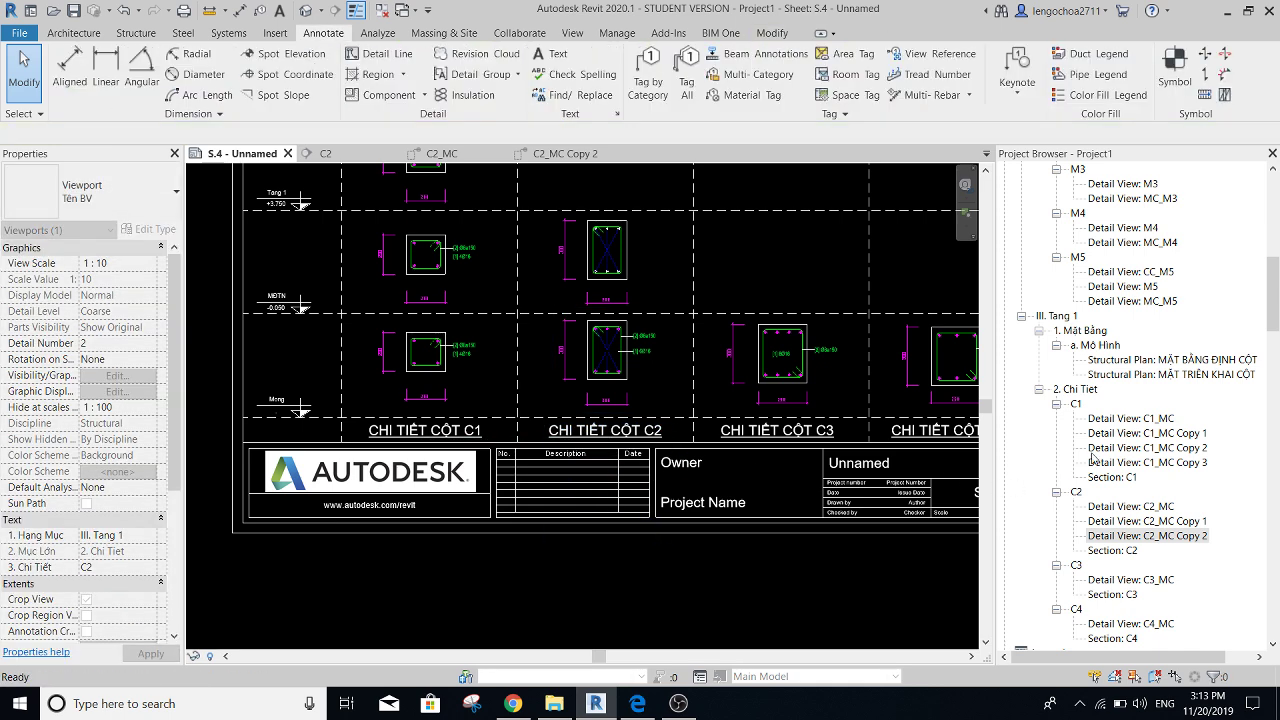
middle_click_drag(776, 342, 810, 441)
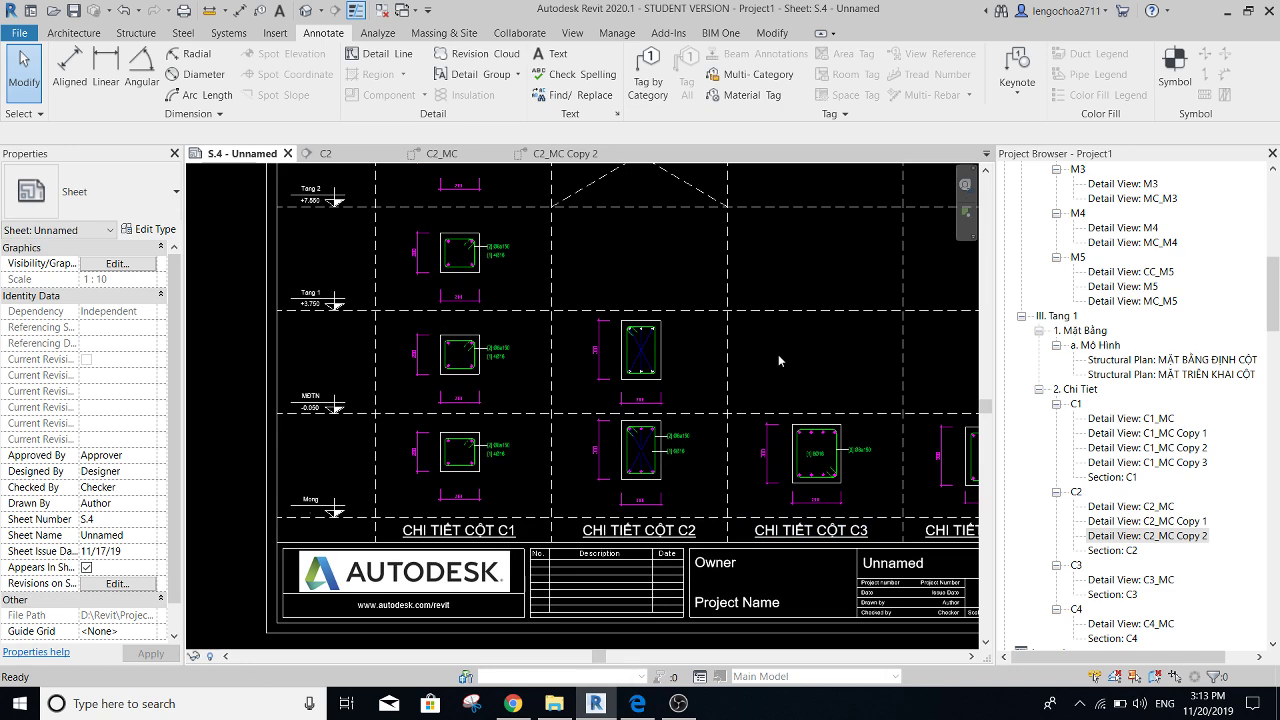
middle_click_drag(776, 368, 774, 402)
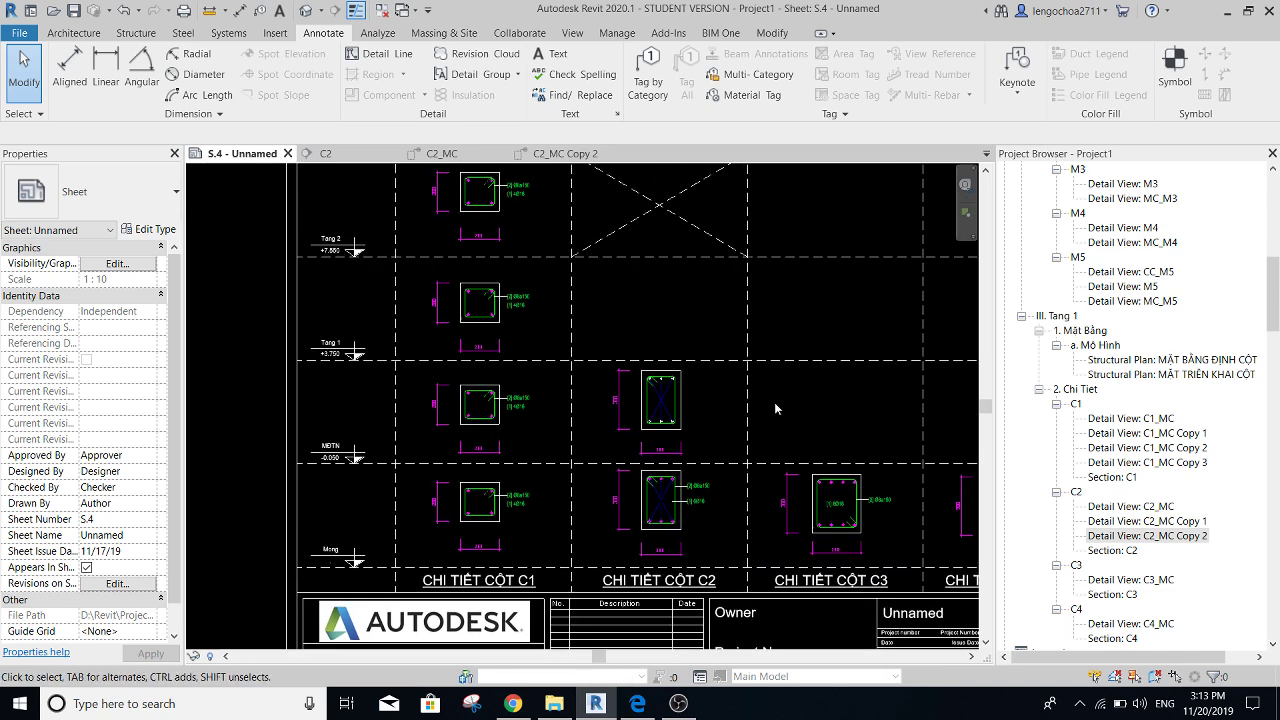
scroll(729, 398, "up", 2)
- Activate the C2 section viewport and raise the [2] Ø8a150 stirrup tag beside it
scroll(698, 412, "up", 2)
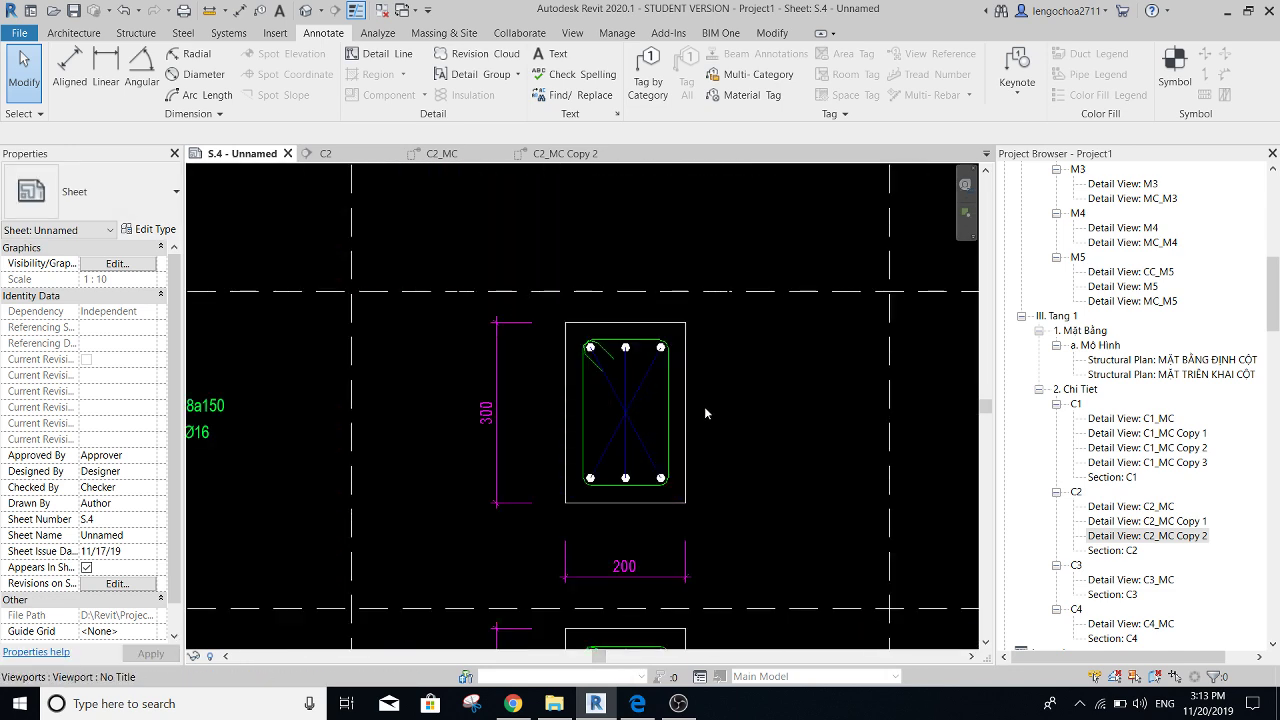
left_click(698, 412)
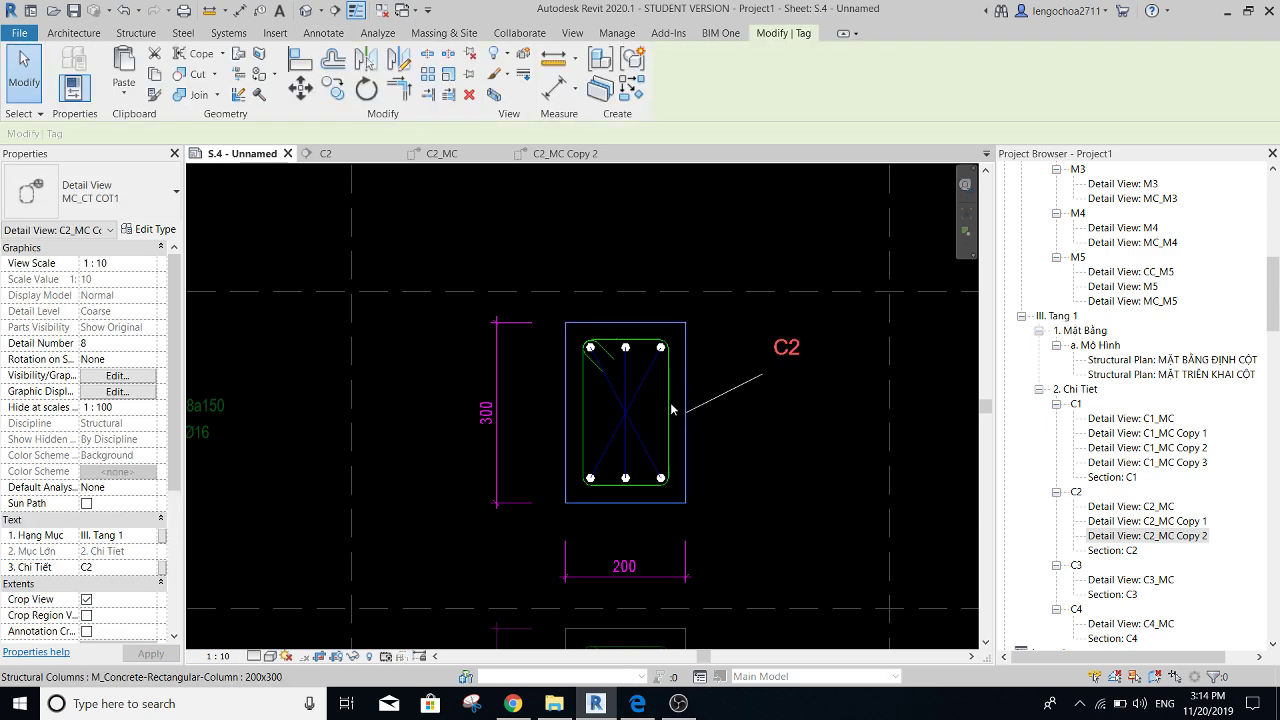
double_click(672, 409)
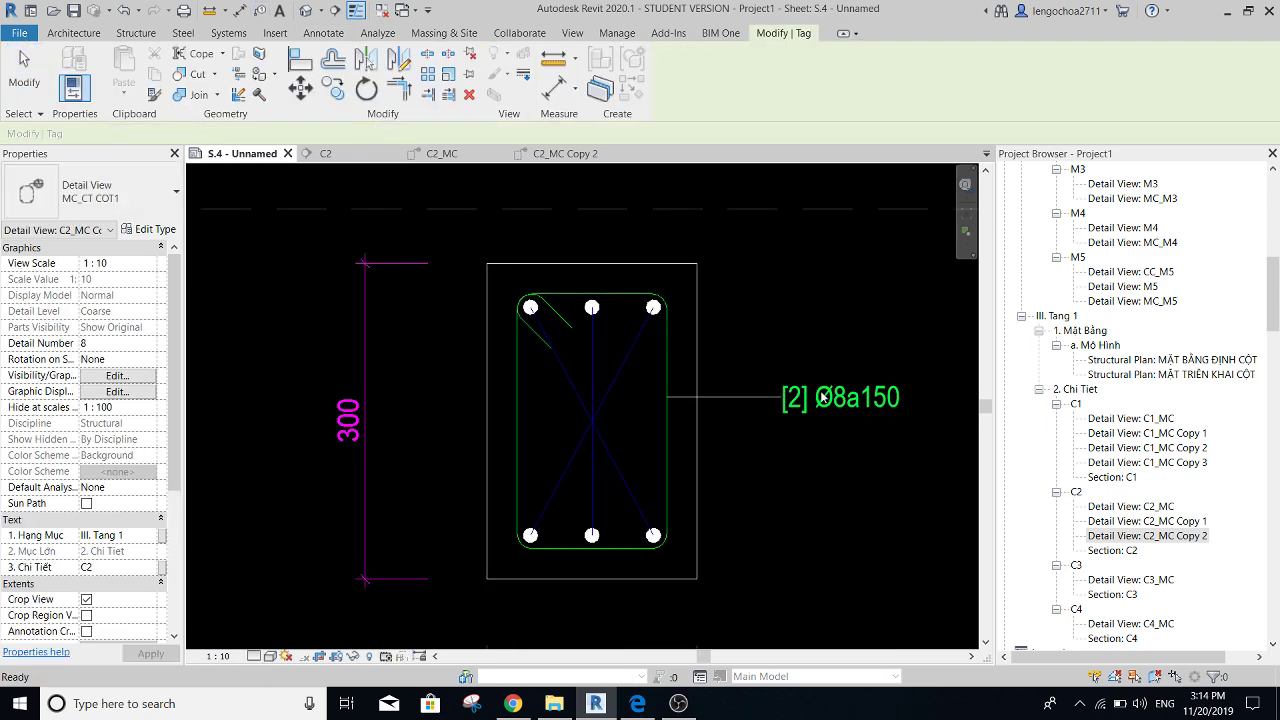
left_click(840, 420)
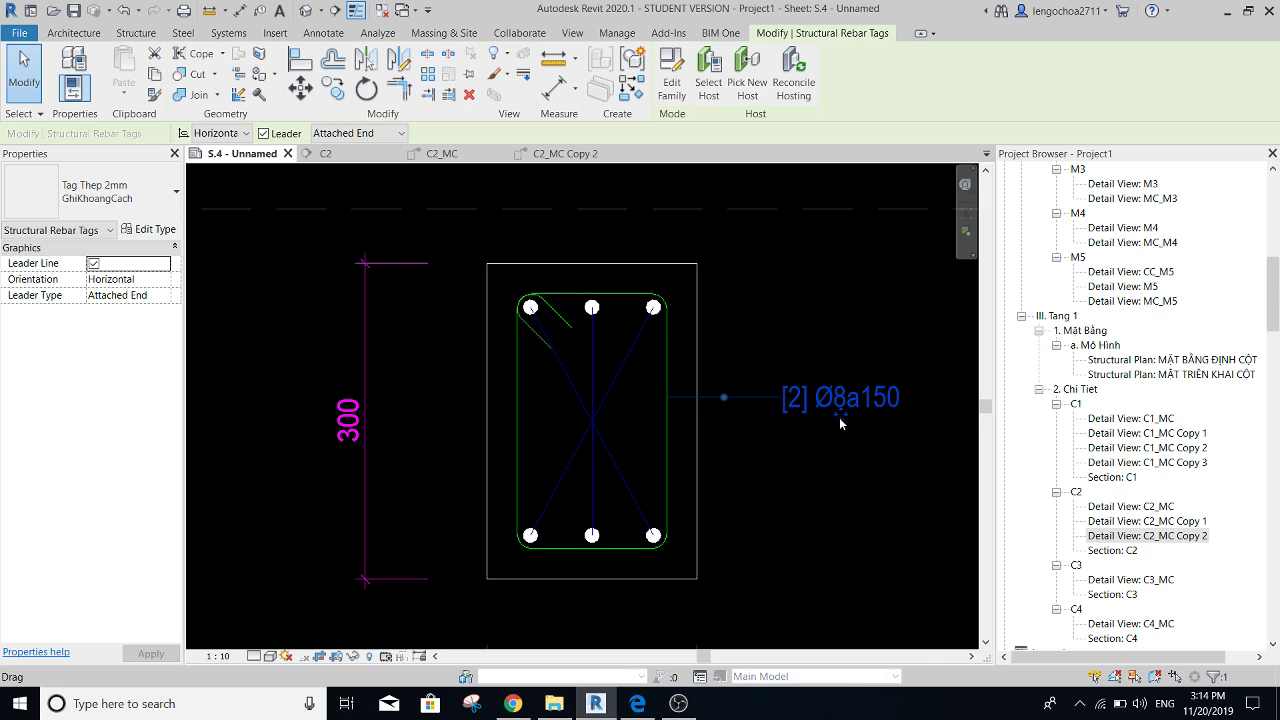
mouse_move(840, 422)
left_mouse_down()
mouse_move(801, 386)
mouse_move(802, 366)
left_mouse_up()
key("Escape")
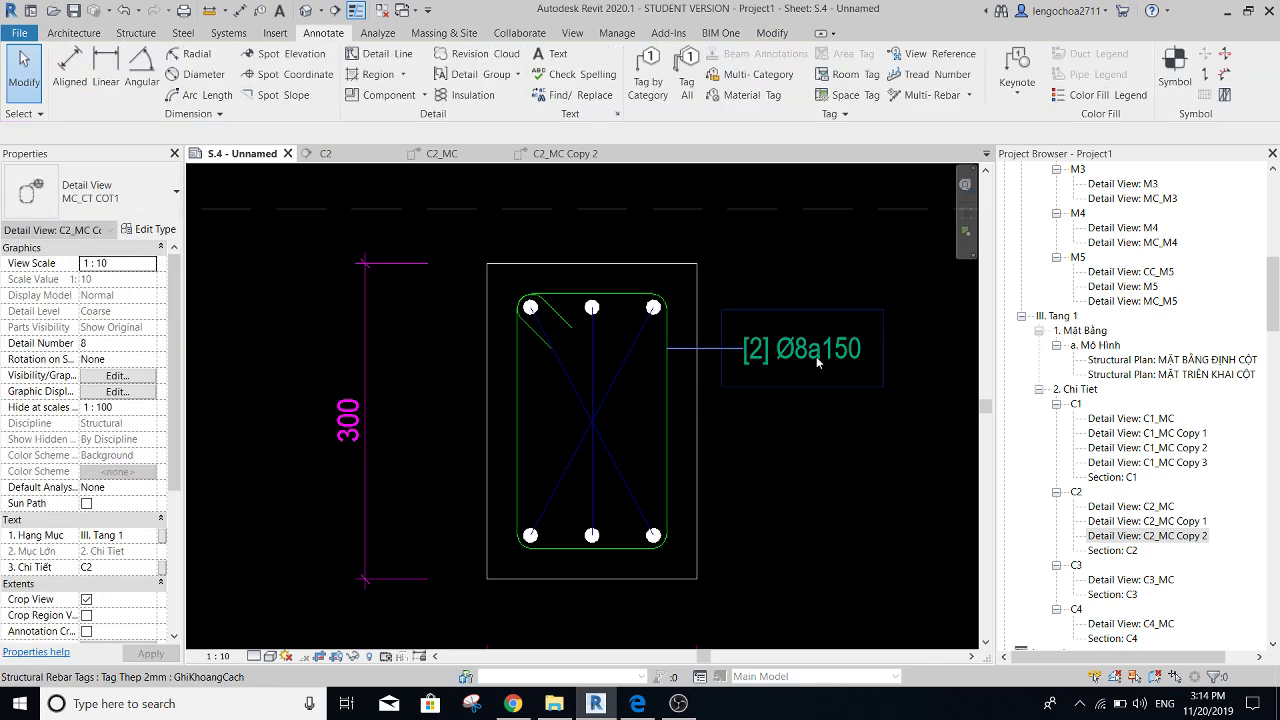
- Add a [1] 6Ø14 multi-rebar annotation for the main bars beneath the stirrup tag
left_click(911, 95)
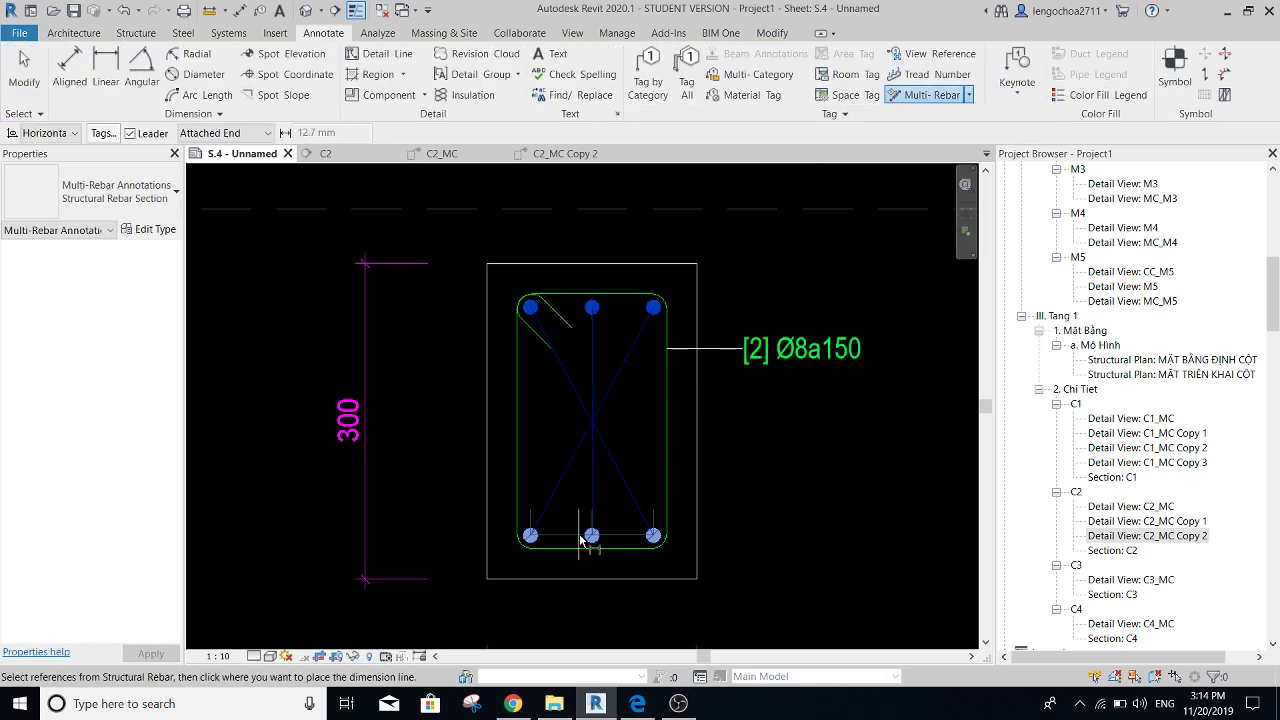
left_click(592, 430)
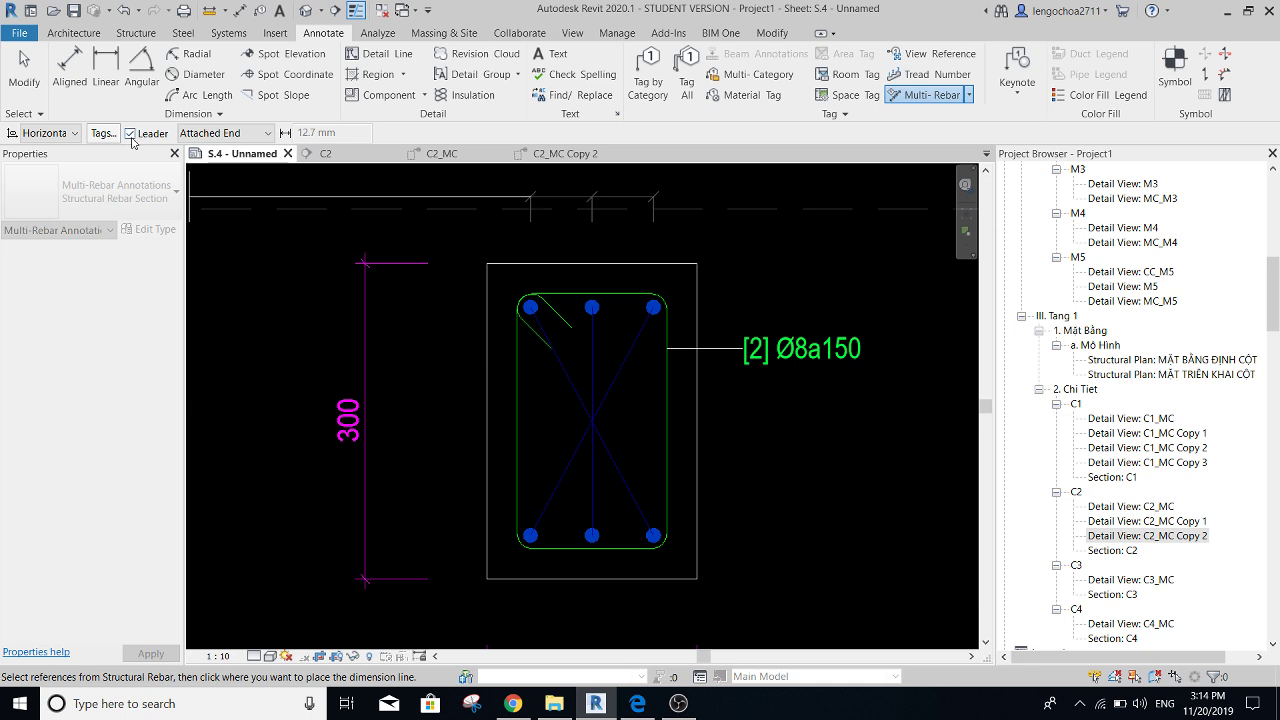
left_click(738, 458)
key("Escape")
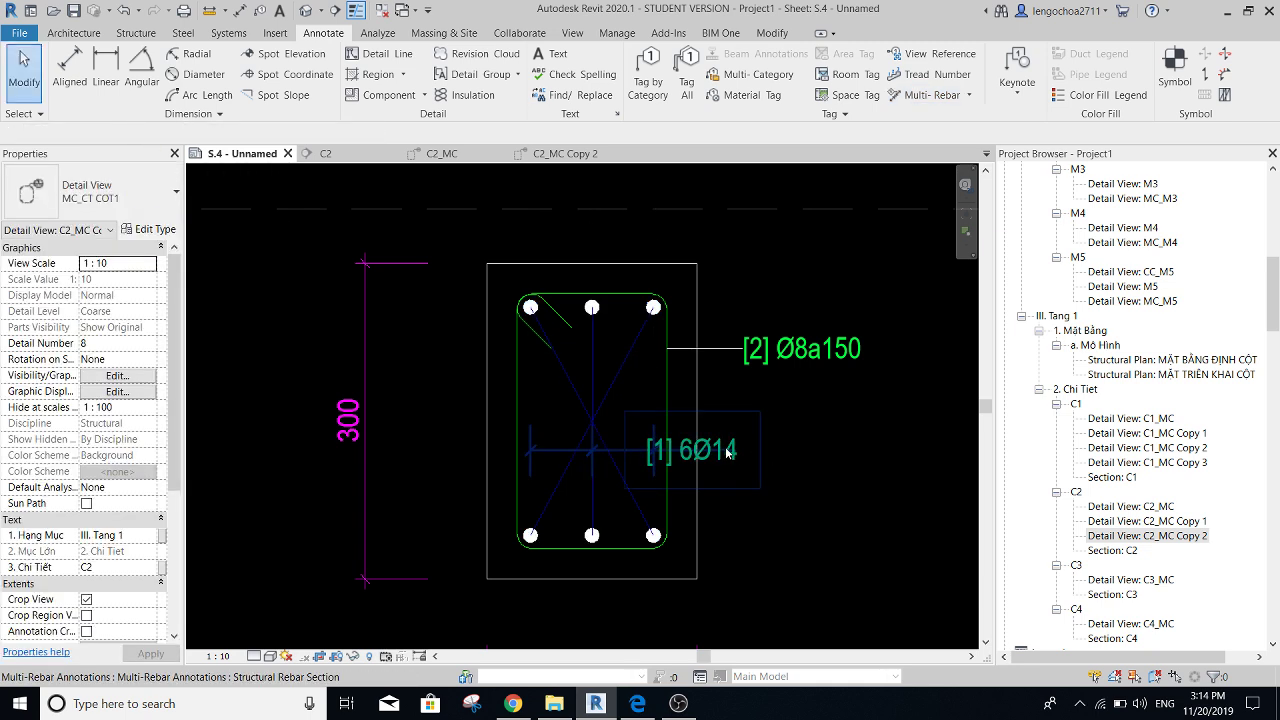
left_click(729, 453)
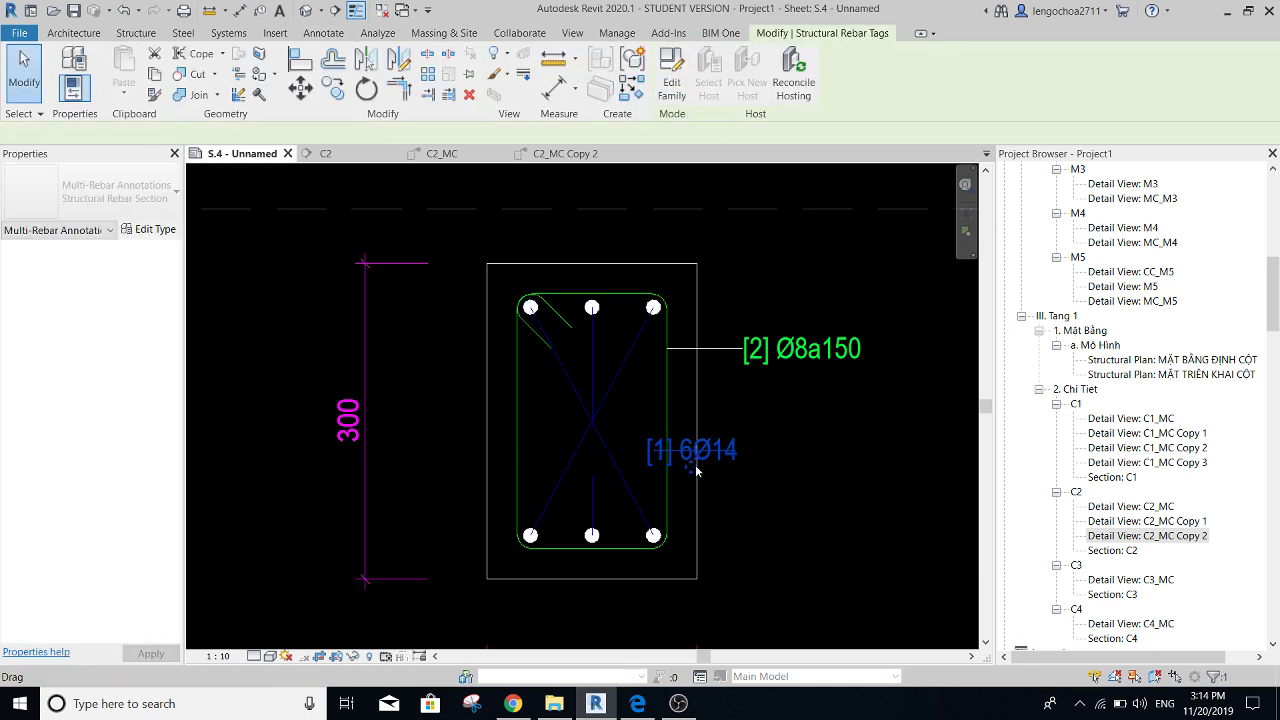
left_click_drag(697, 470, 794, 452)
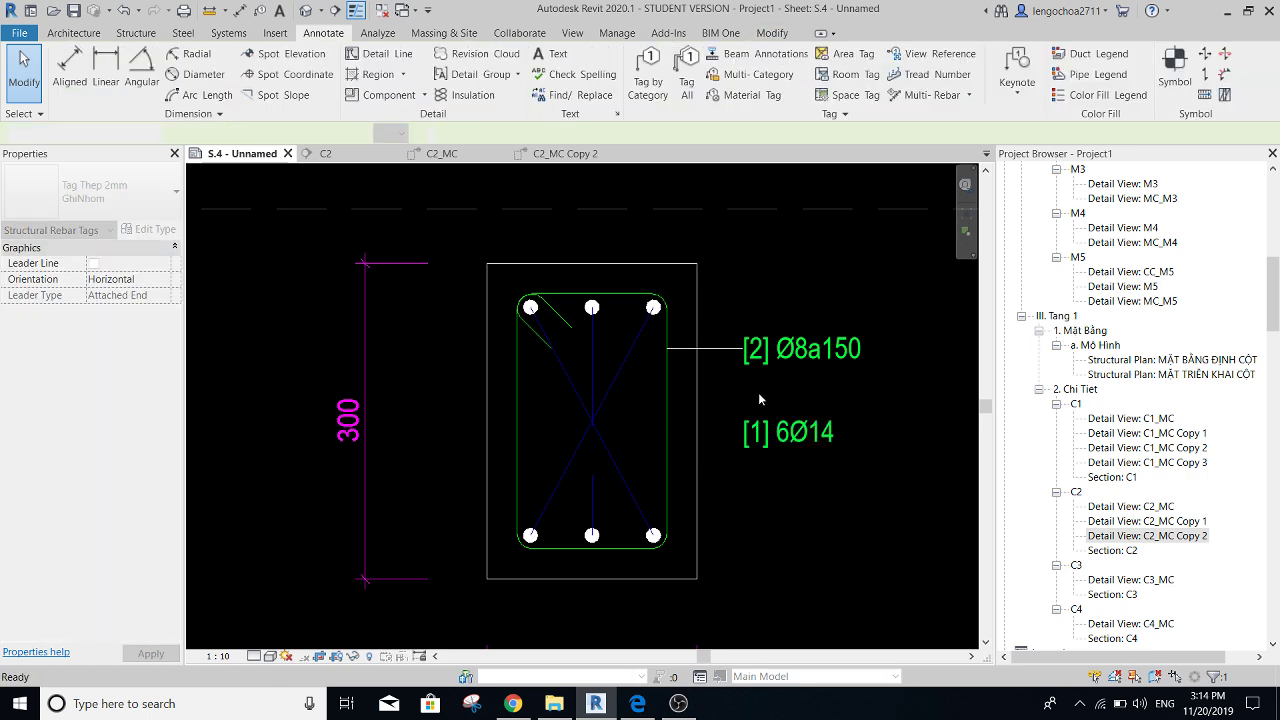
double_click(786, 546)
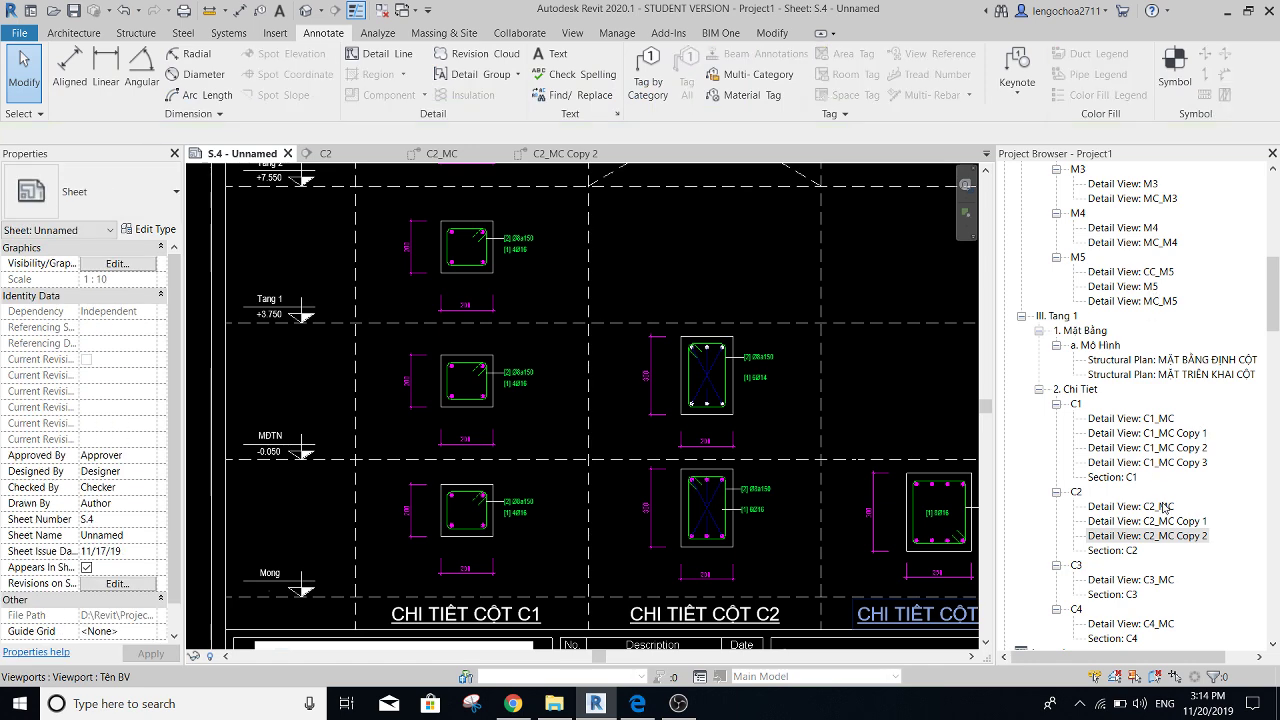
- Place Detail View C2_MC Copy 2 in the C2 column and set its viewport type to No Title
left_click(1150, 537)
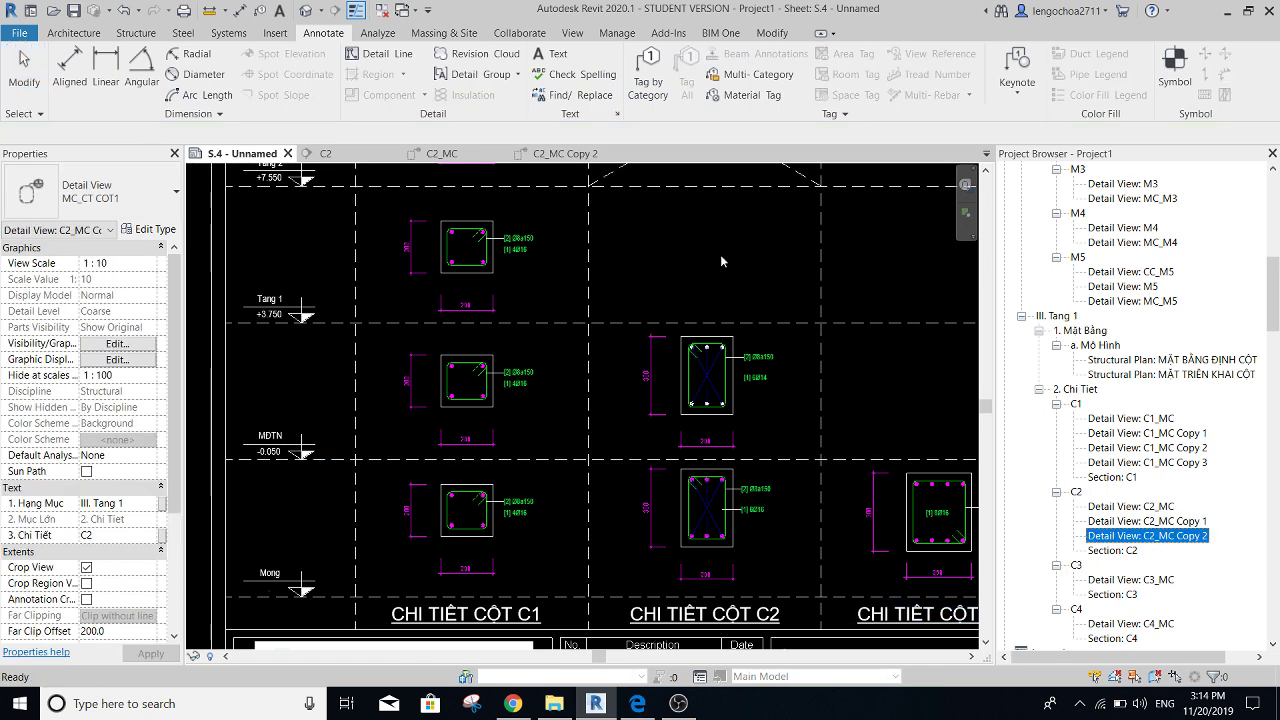
left_click(700, 244)
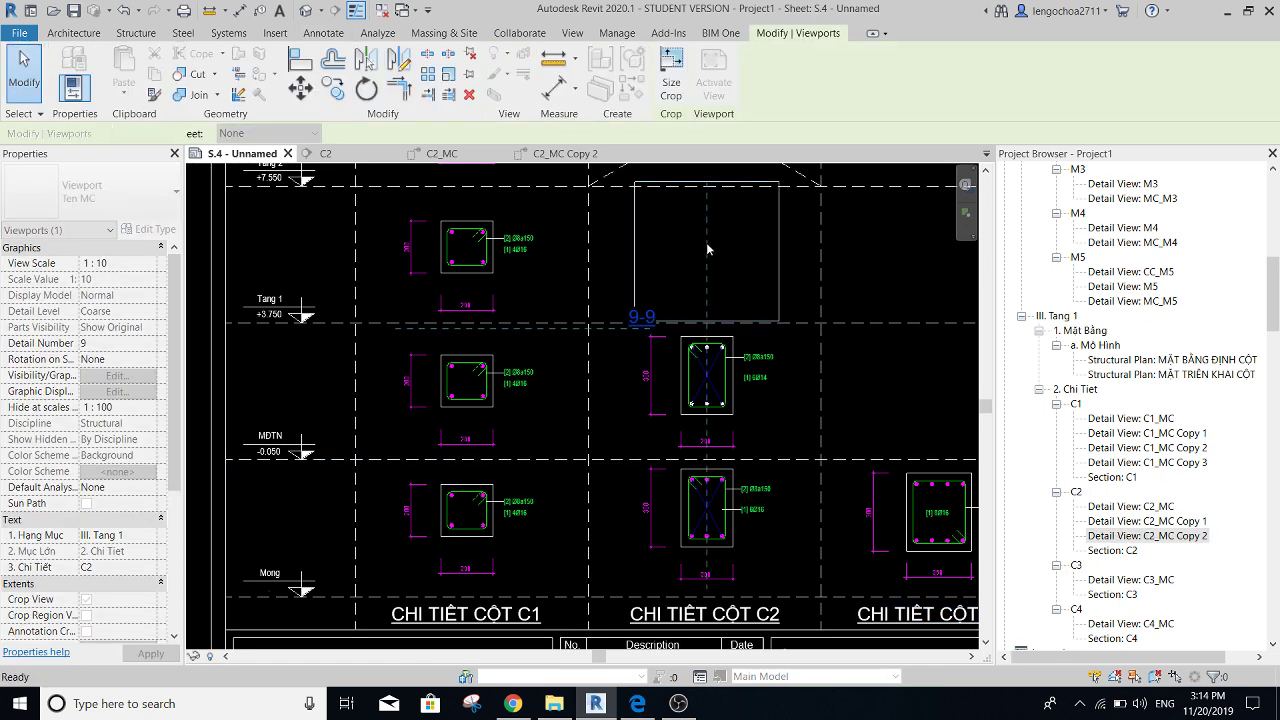
left_click(702, 232)
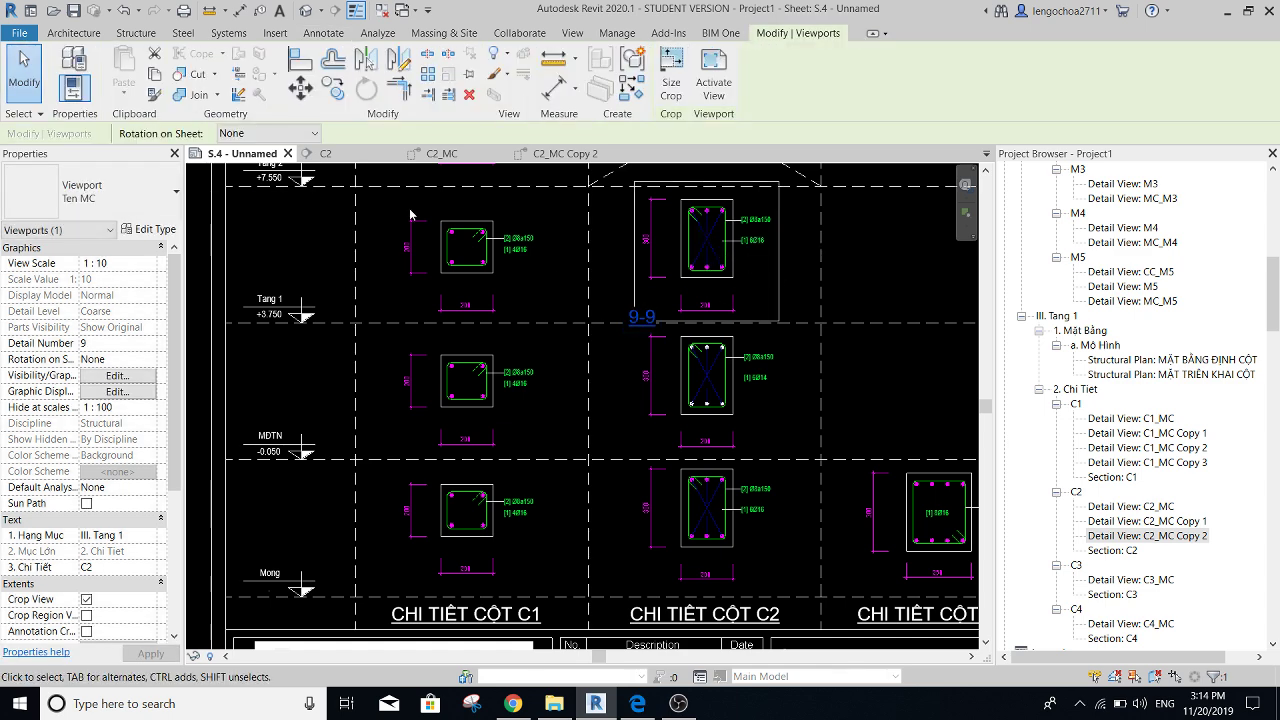
left_click(105, 192)
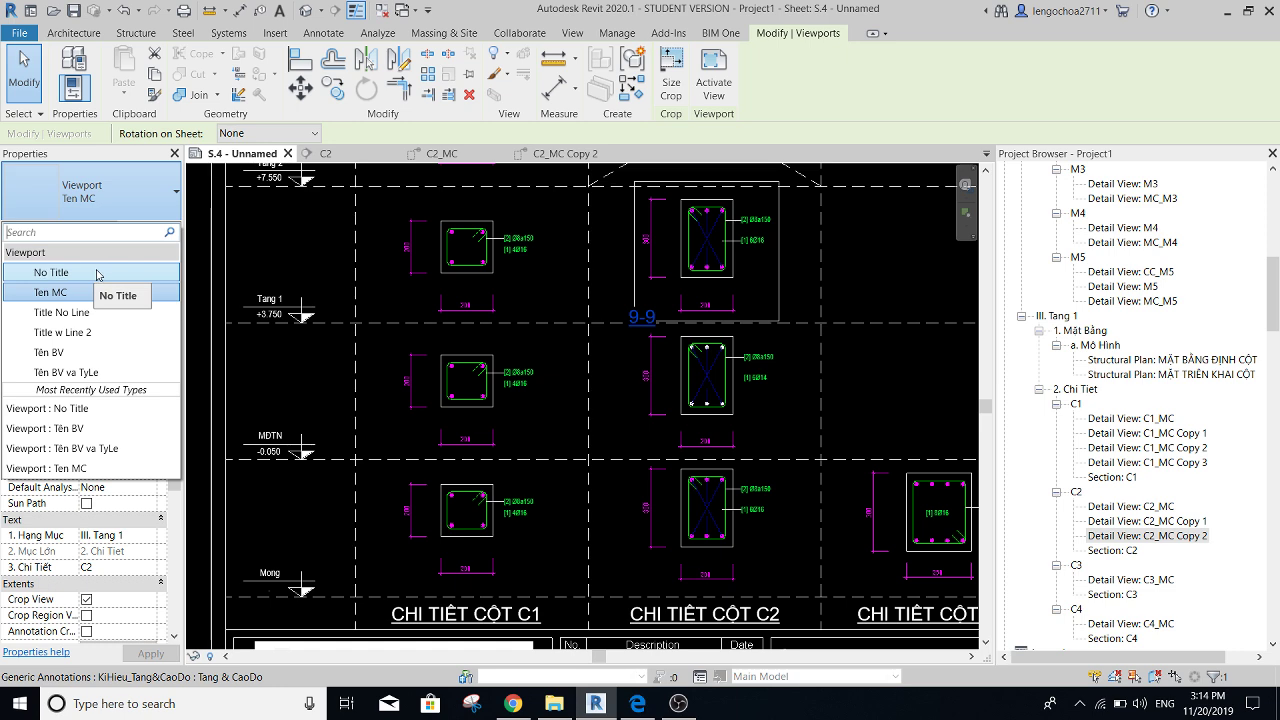
left_click(93, 272)
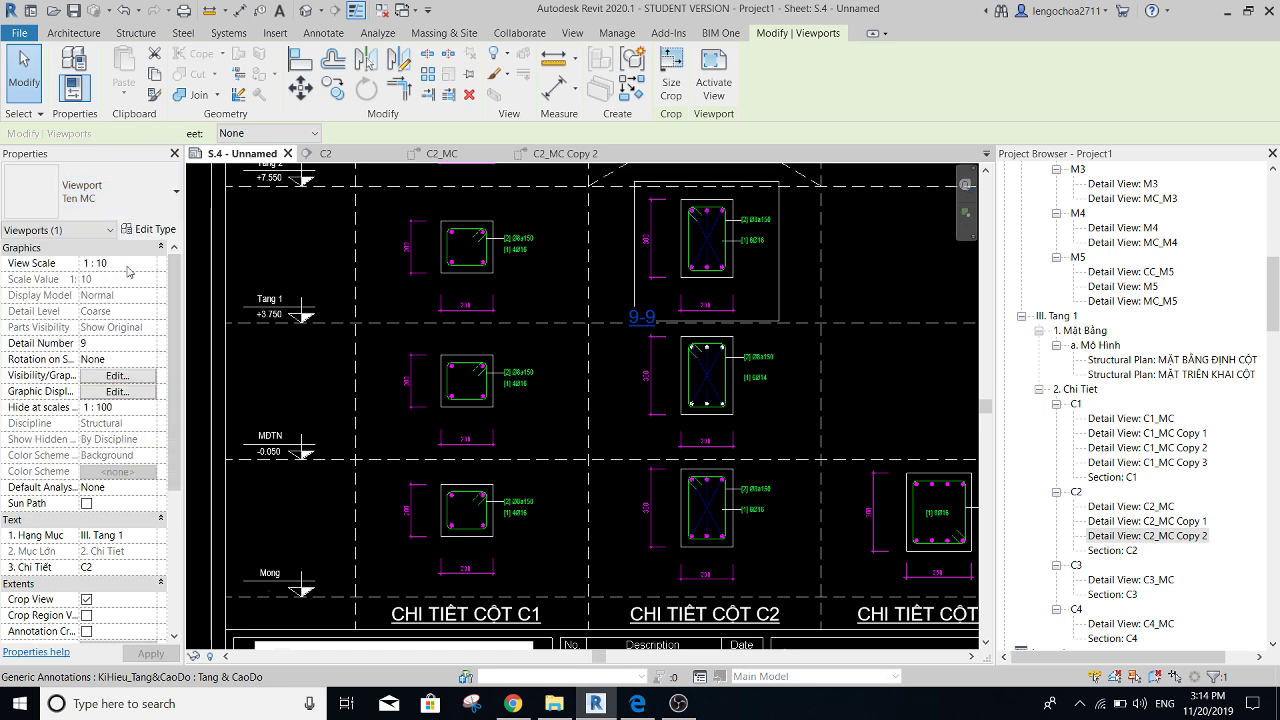
left_click(795, 284)
scroll(819, 307, "down", 1)
middle_click_drag(819, 308, 785, 323)
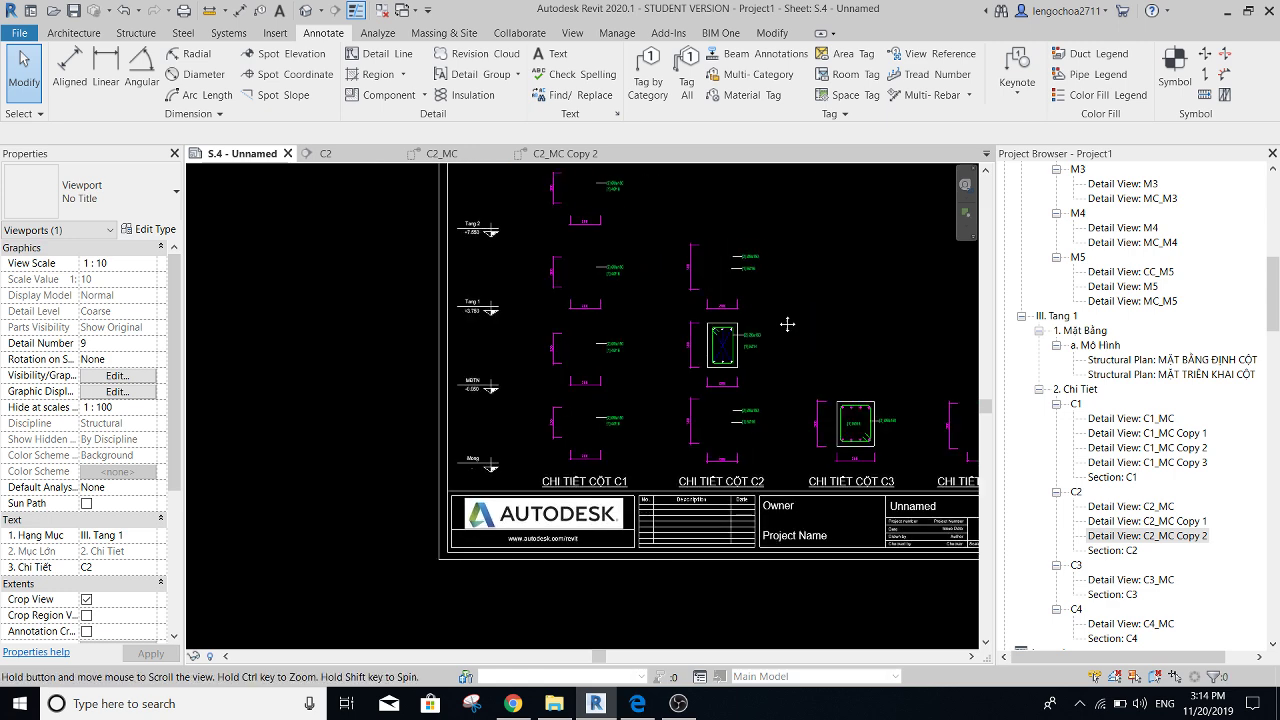
scroll(790, 323, "down", 1)
middle_click_drag(700, 340, 600, 344)
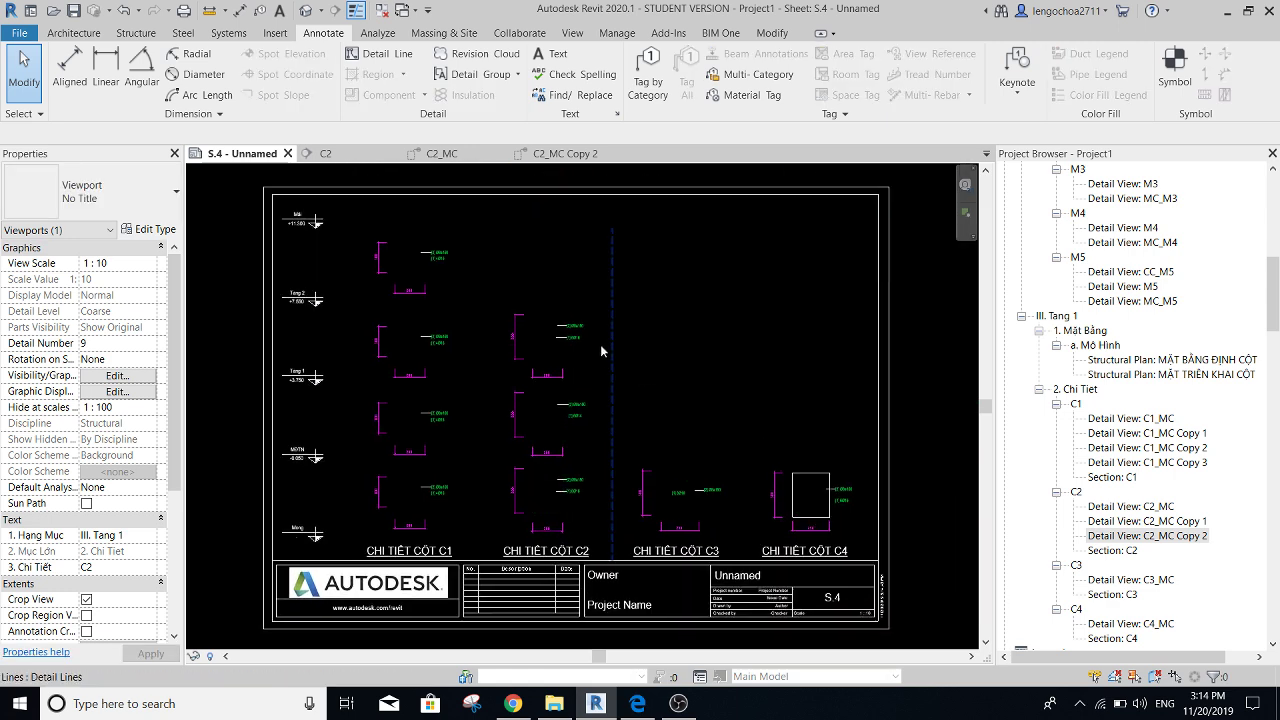
left_click(558, 272)
scroll(560, 272, "up", 1)
scroll(605, 275, "up", 1)
scroll(585, 287, "up", 1)
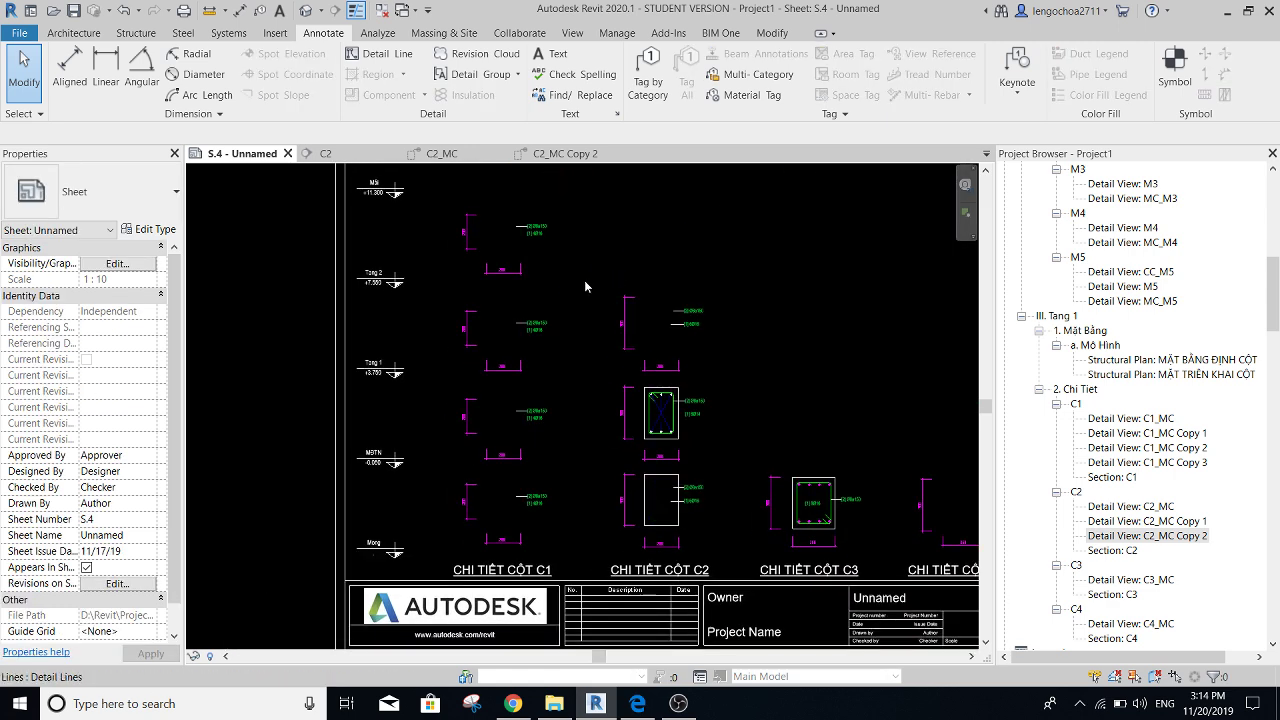
middle_click_drag(766, 406, 713, 411)
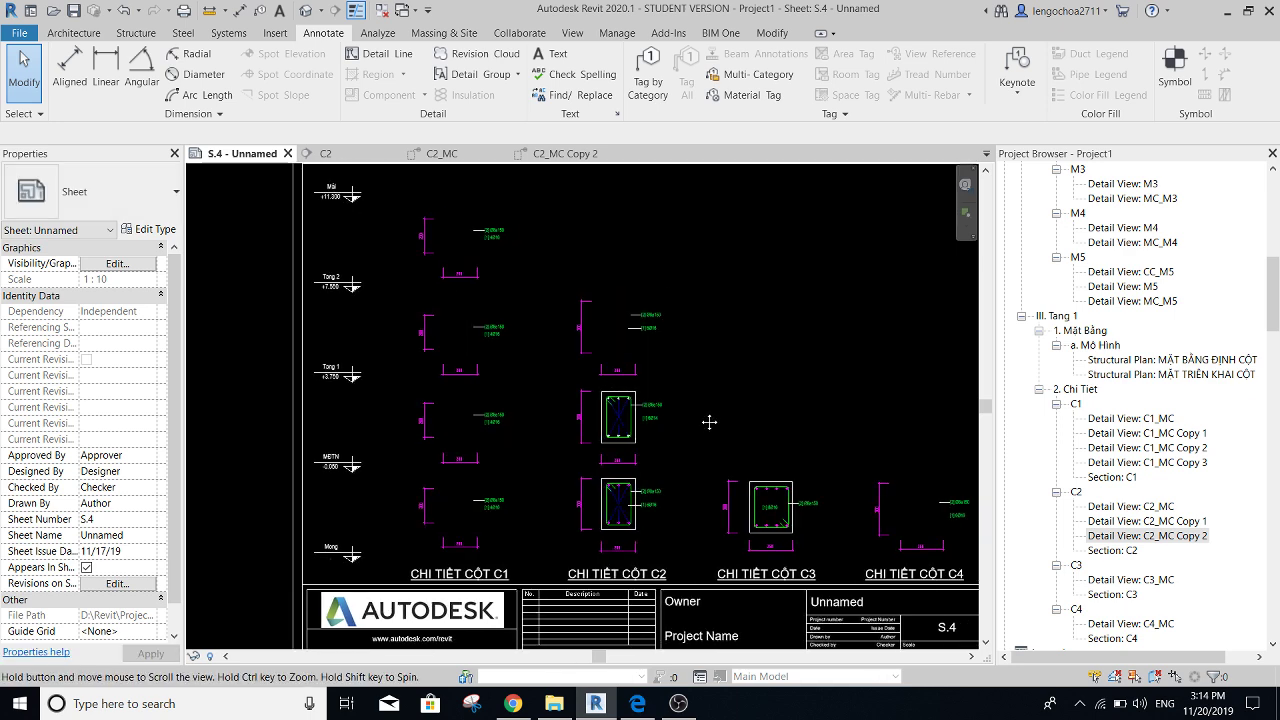
scroll(1141, 543, "down", 1)
scroll(1141, 538, "down", 1)
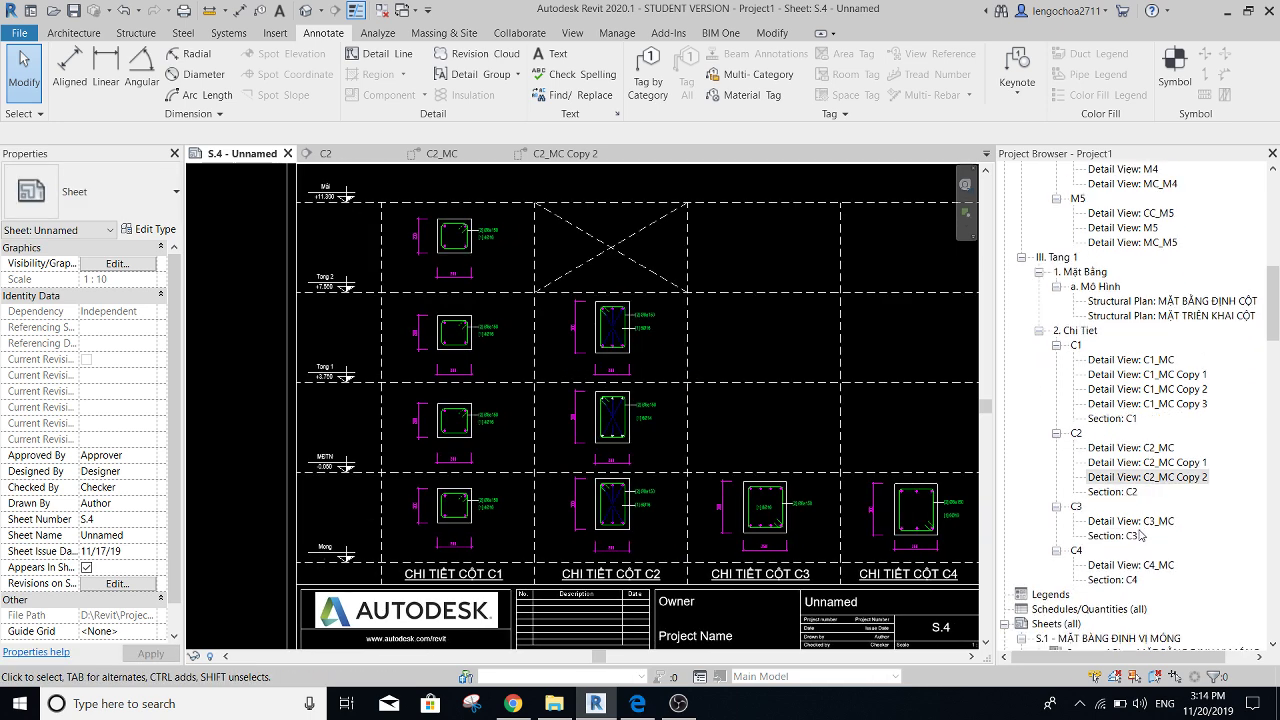
middle_click_drag(894, 417, 857, 411)
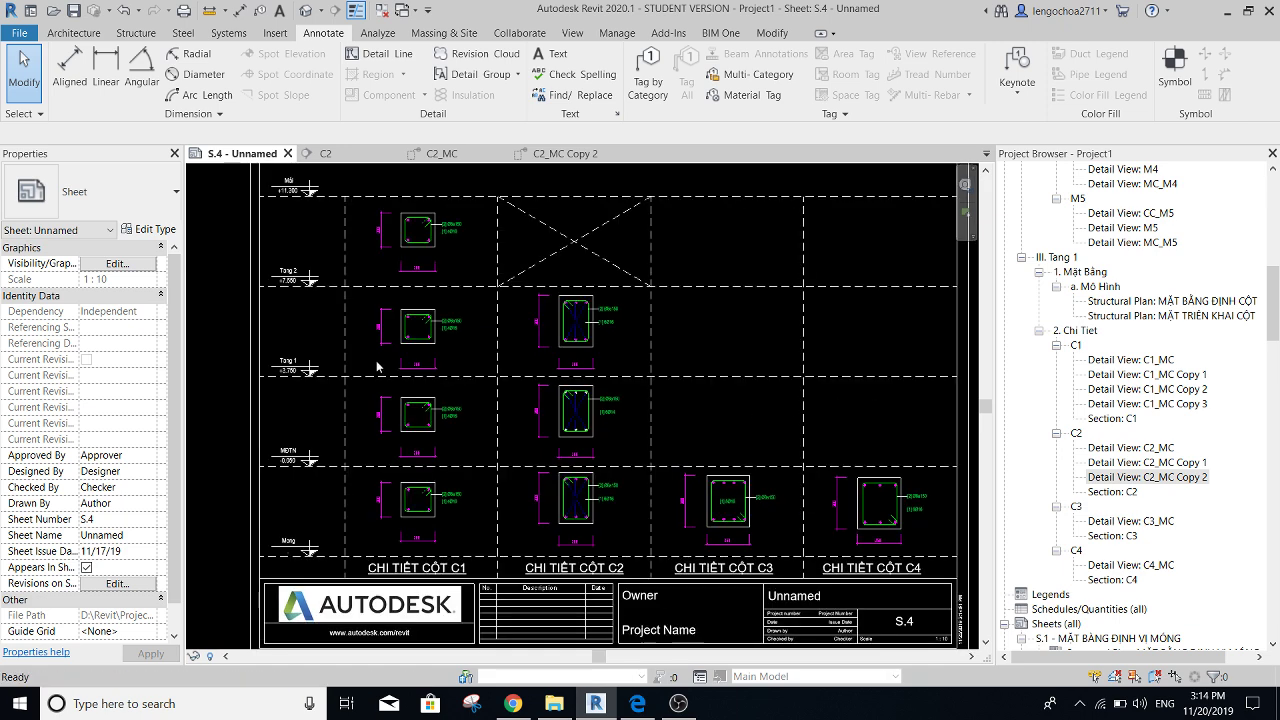
scroll(585, 435, "up", 1)
scroll(540, 438, "up", 1)
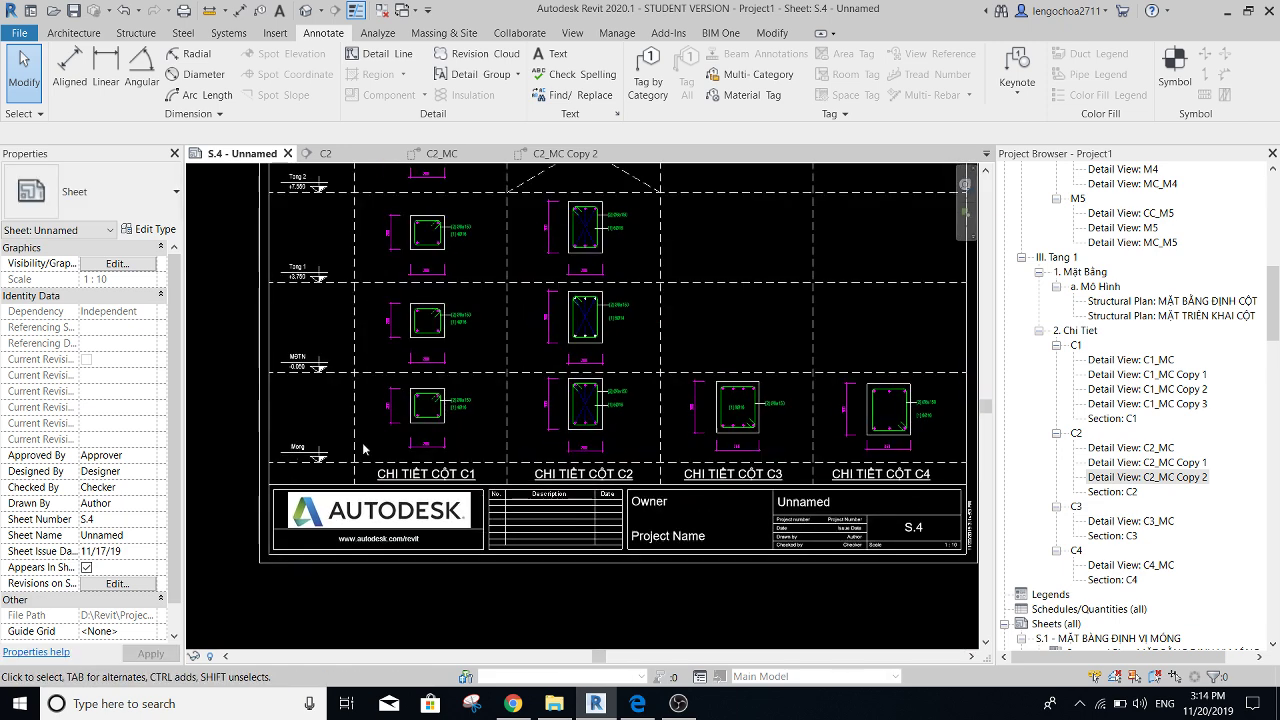
scroll(470, 442, "up", 2)
scroll(490, 436, "up", 1)
scroll(410, 465, "up", 3)
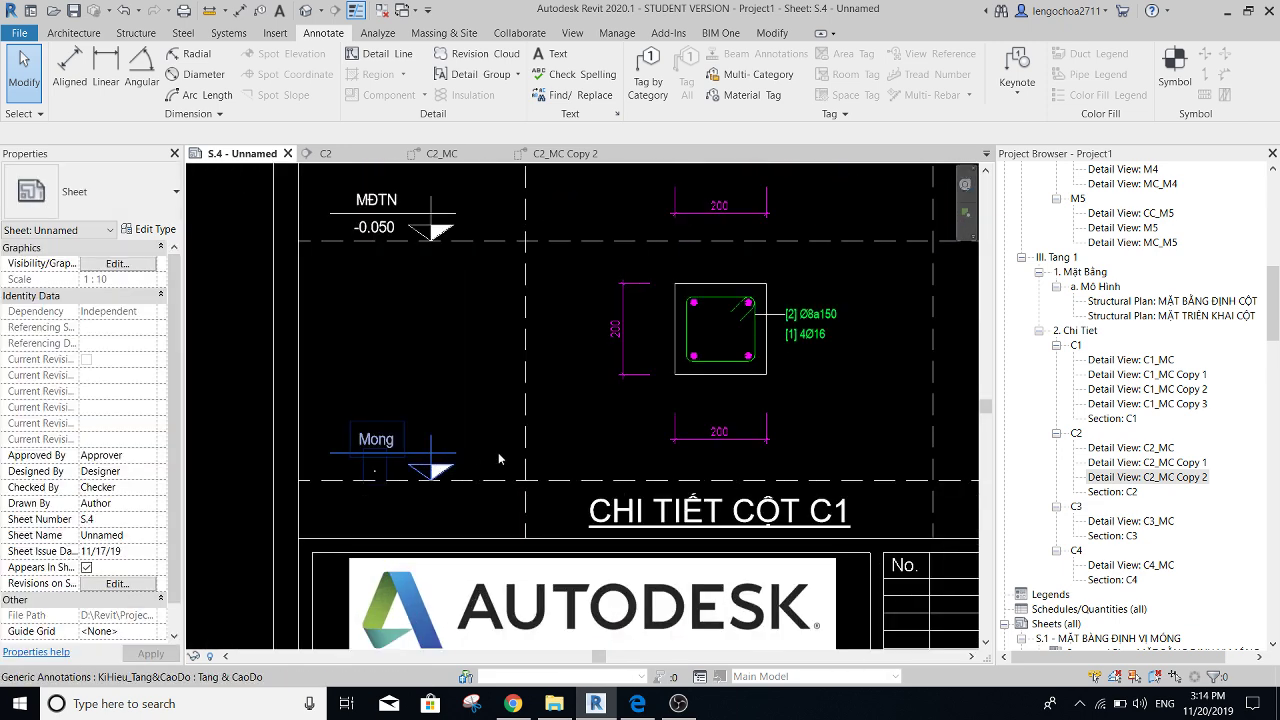
middle_click_drag(715, 497, 677, 485)
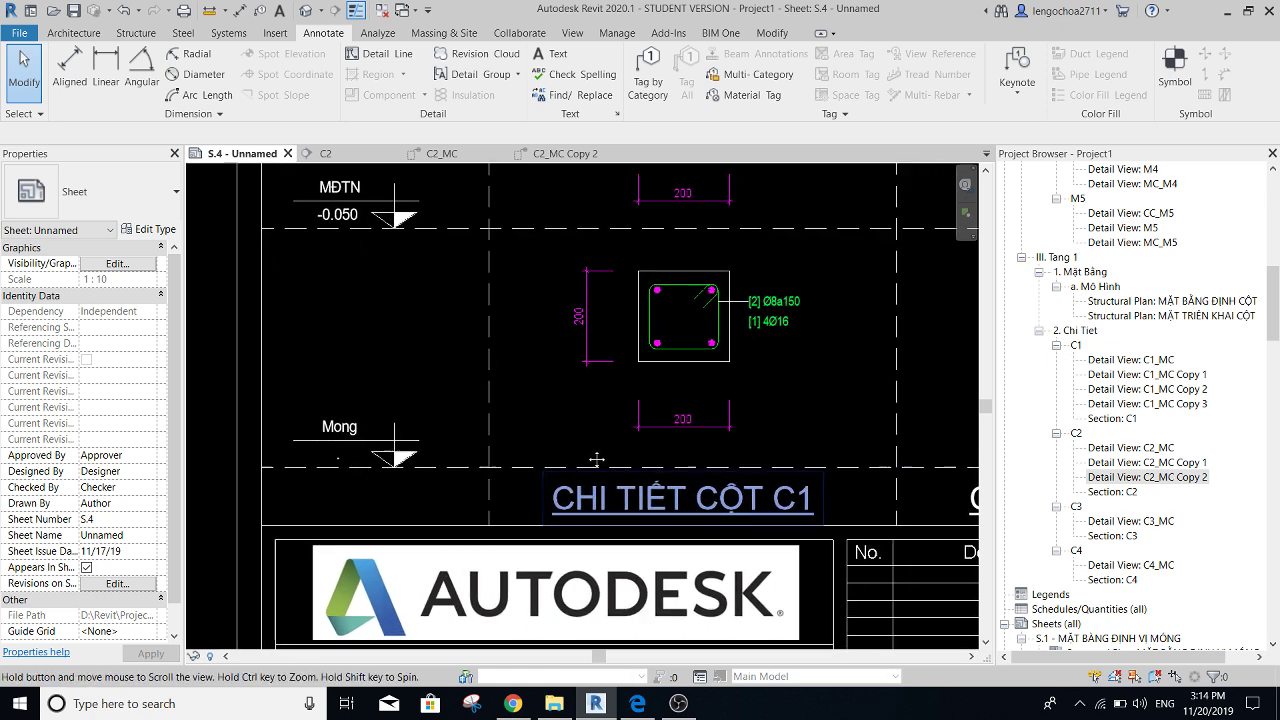
middle_click_drag(595, 449, 555, 448)
scroll(555, 448, "down", 3)
scroll(596, 470, "up", 3)
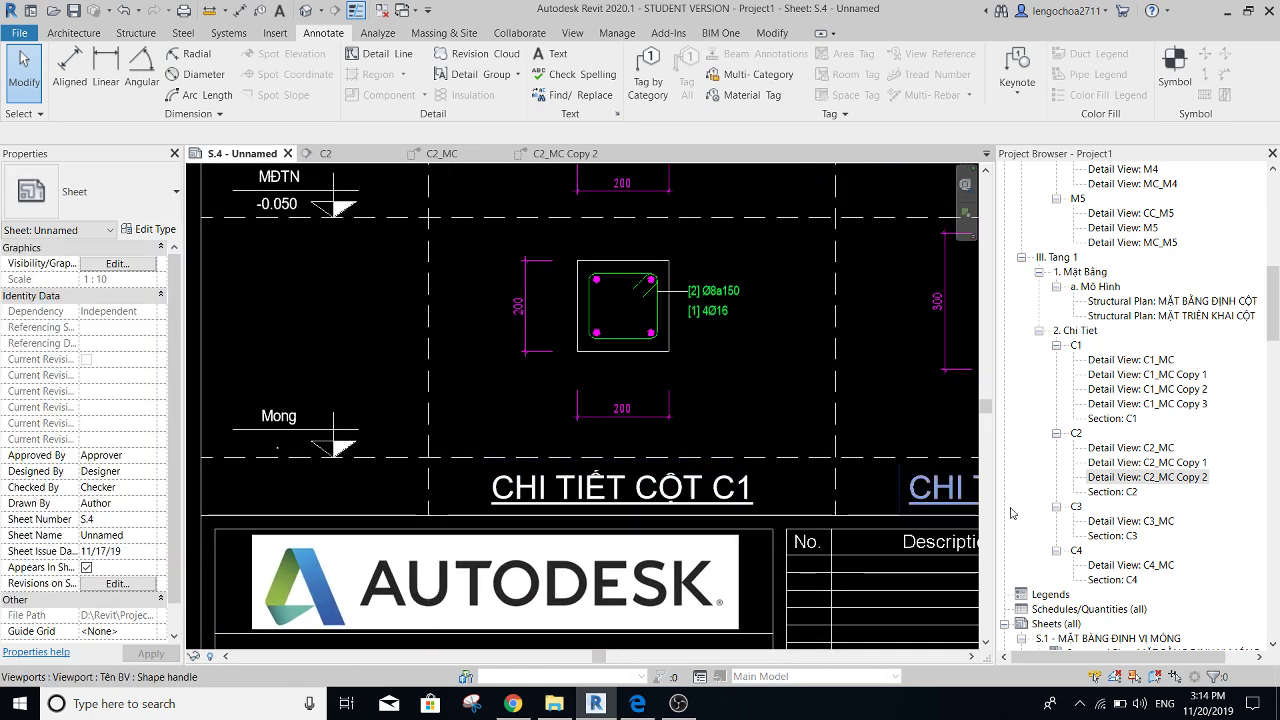
left_click(1115, 418)
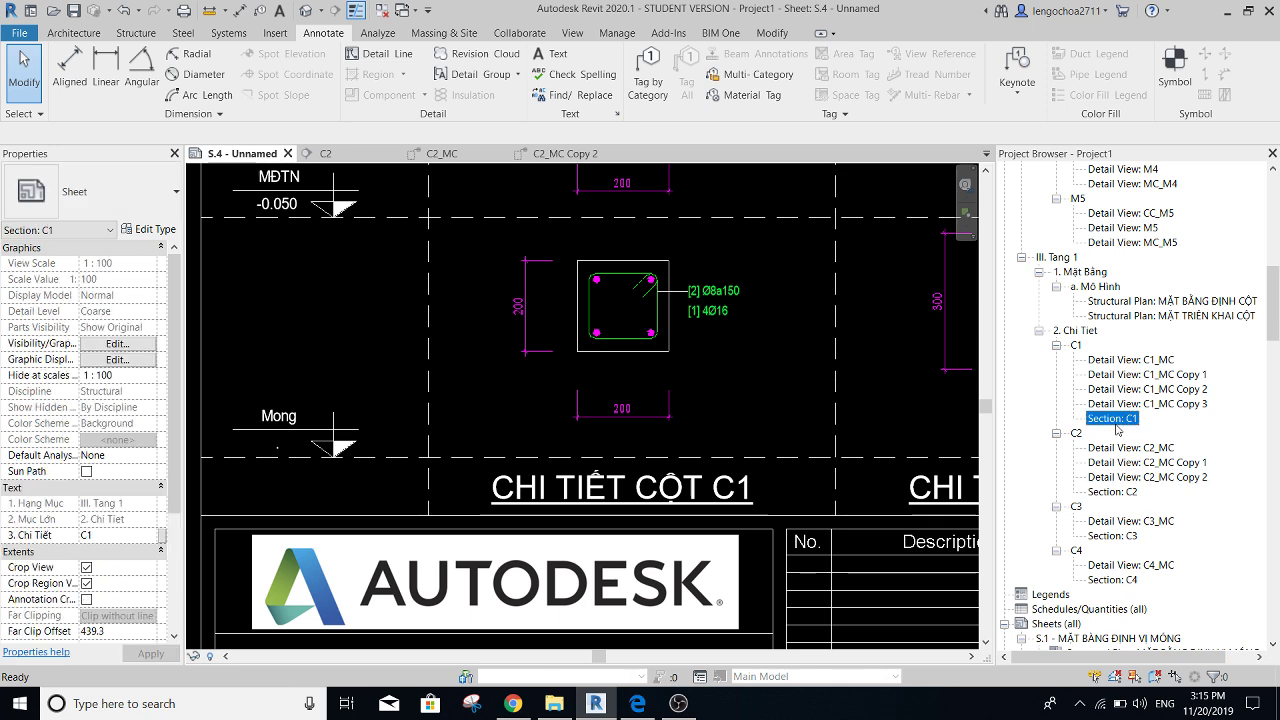
scroll(536, 570, "up", 4)
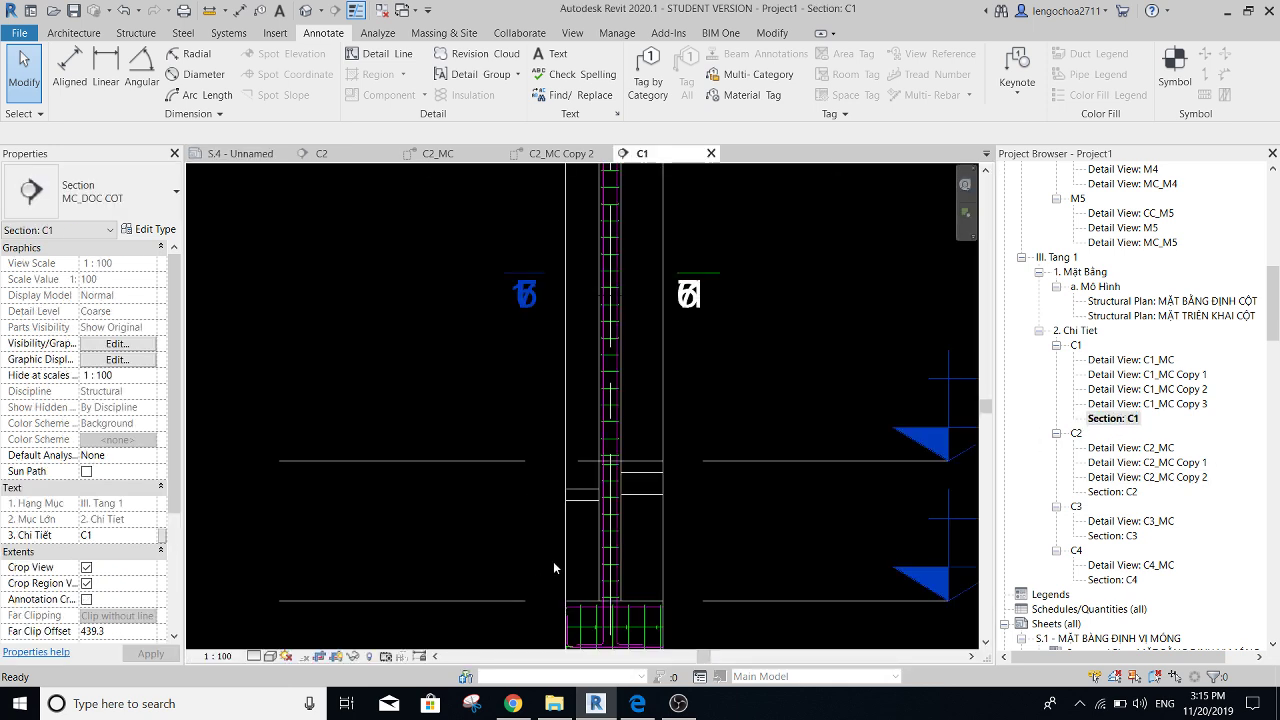
mouse_move(553, 561)
middle_mouse_down()
mouse_move(560, 457)
mouse_move(535, 422)
middle_mouse_up()
scroll(740, 429, "down", 1)
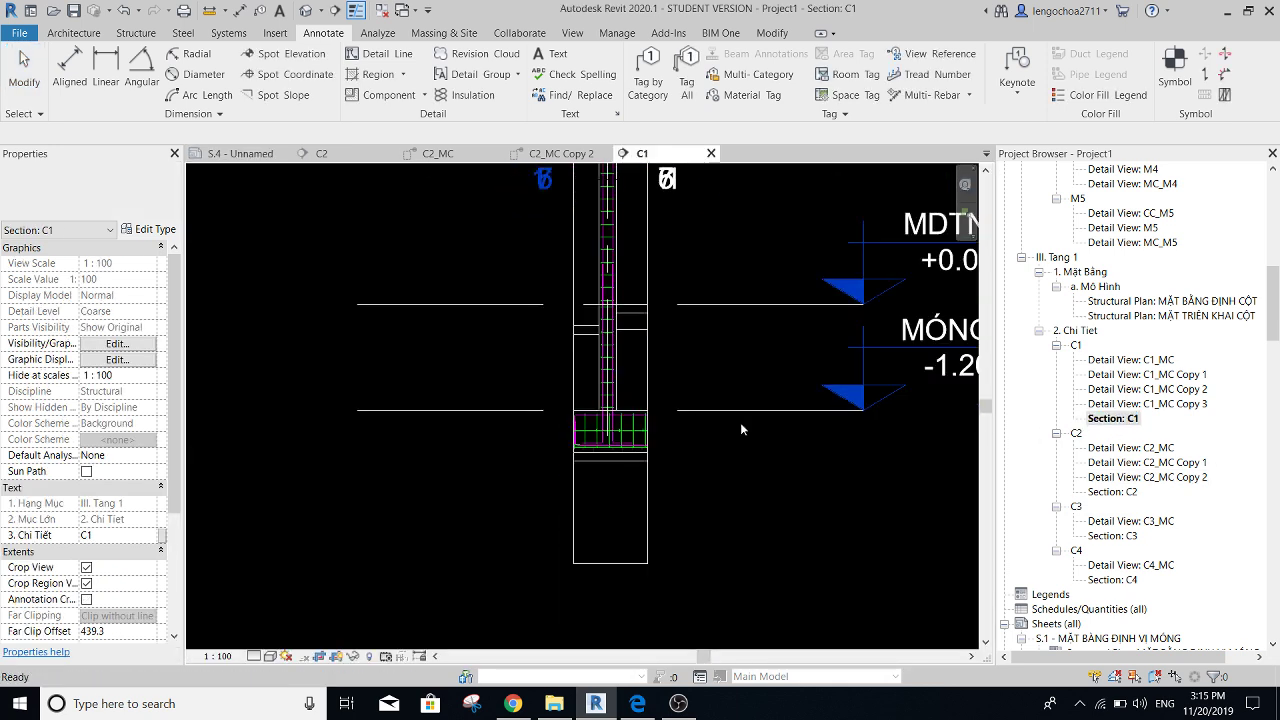
middle_click_drag(704, 429, 603, 435)
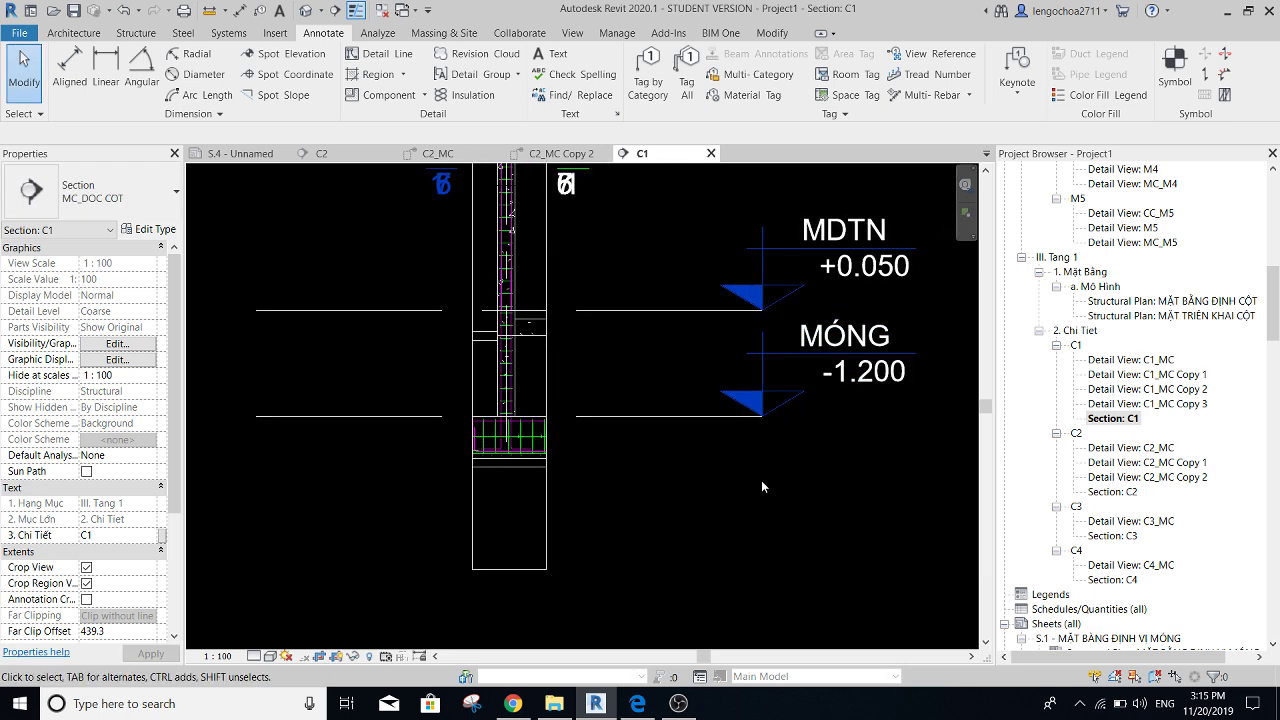
middle_click_drag(762, 487, 807, 470)
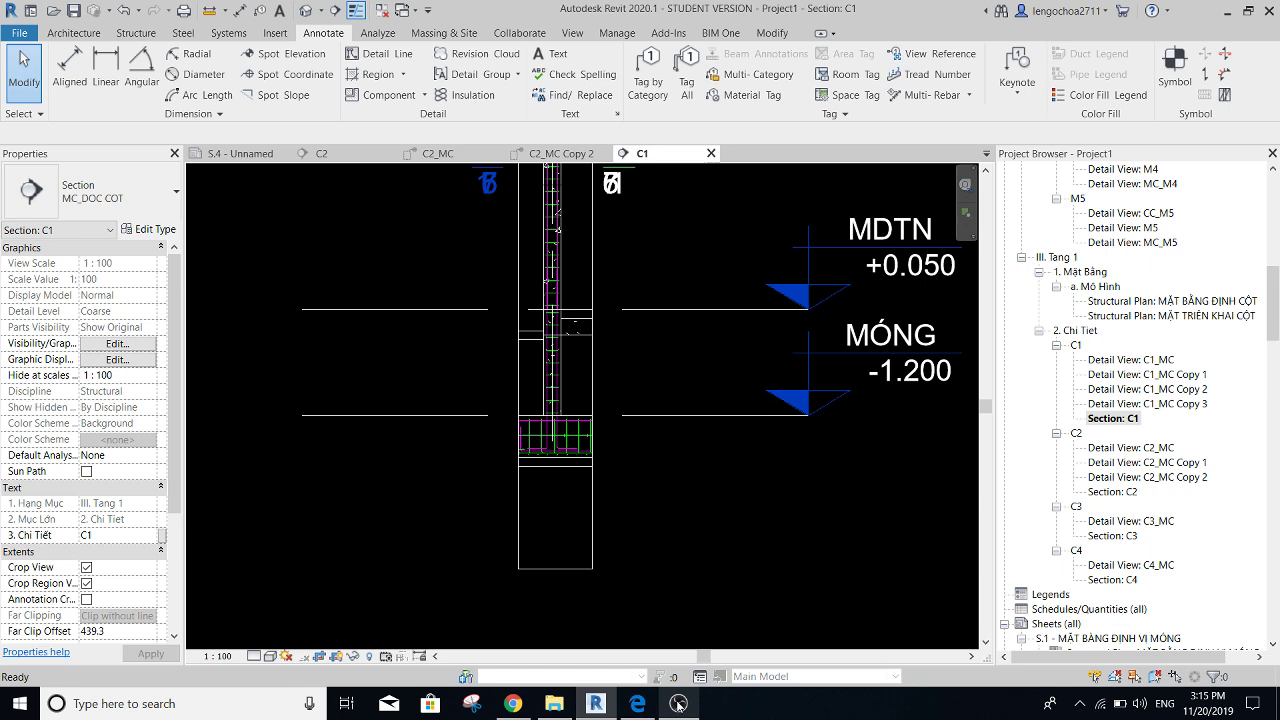
middle_click_drag(684, 452, 709, 503)
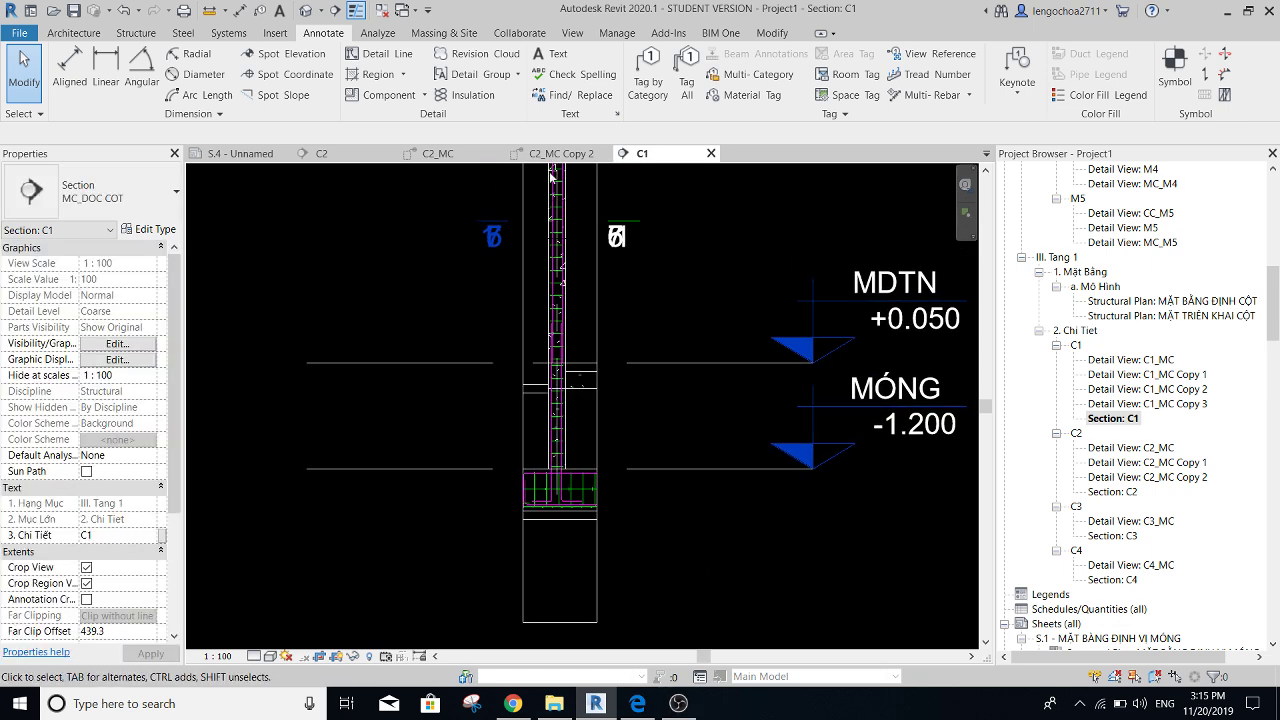
left_click(240, 153)
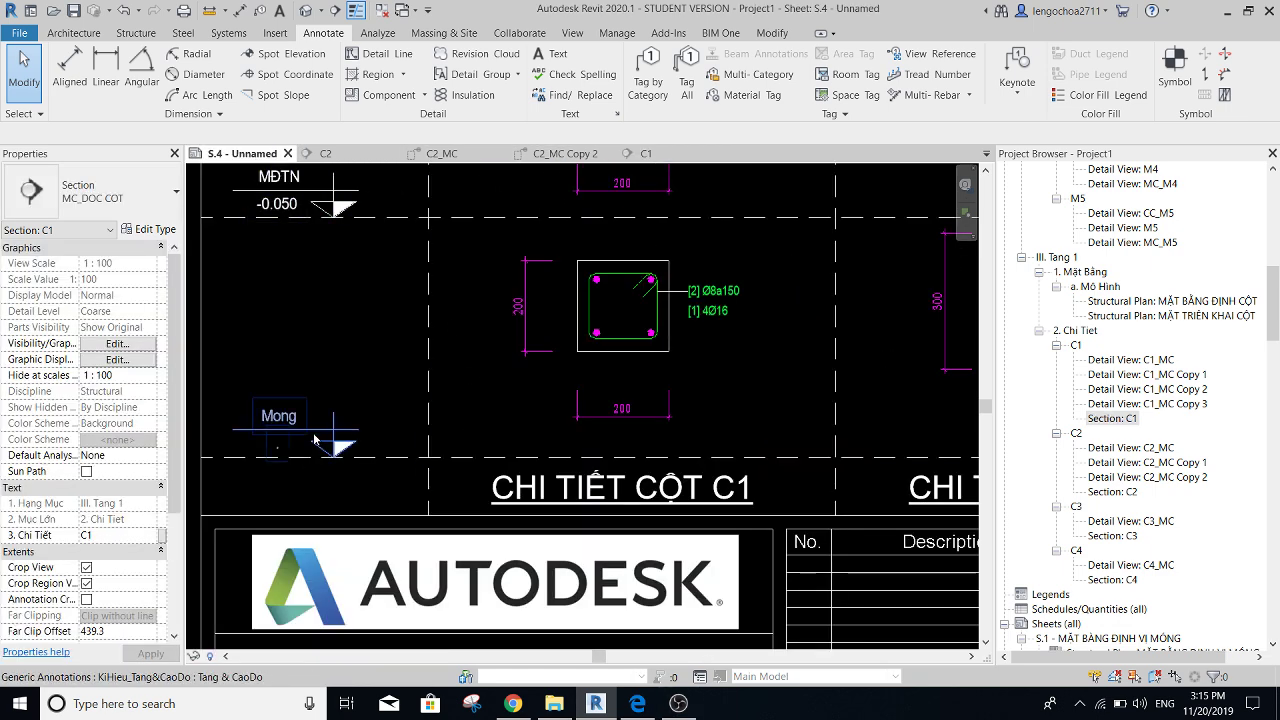
- Open the Mong level tag's family for editing and delete its Tang label
left_click(314, 439)
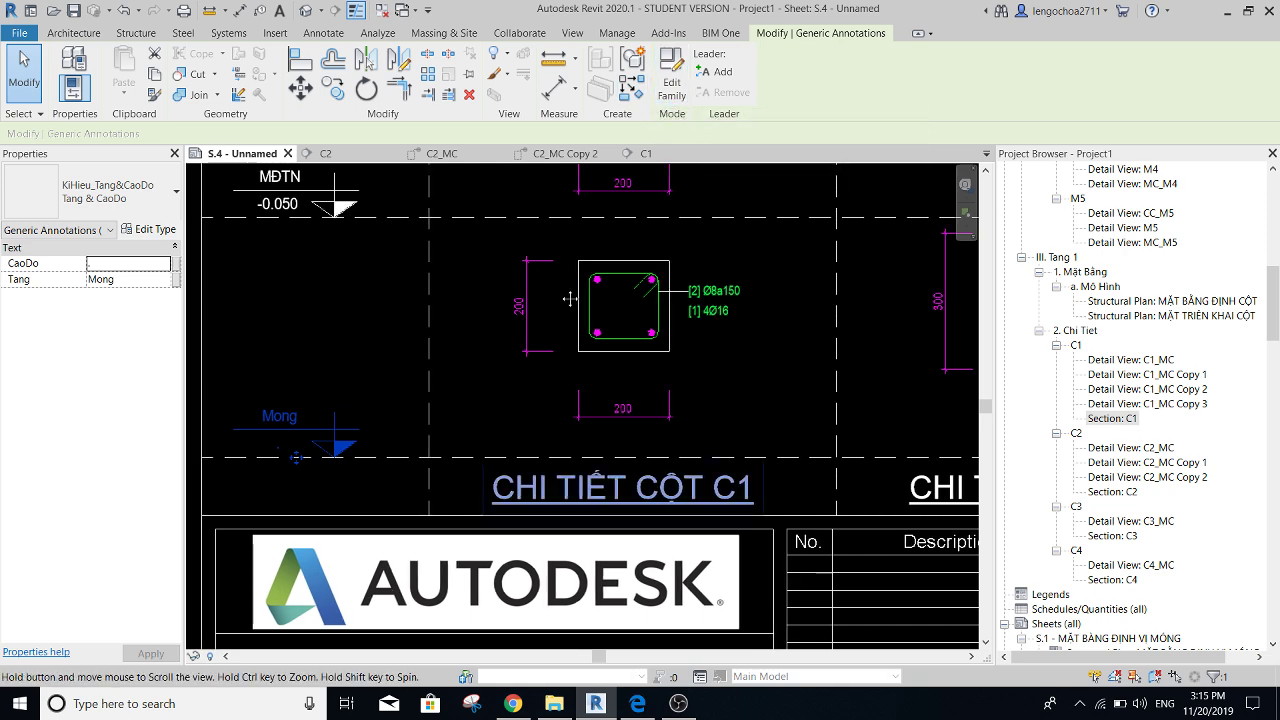
middle_click_drag(600, 350, 692, 403)
left_click(670, 98)
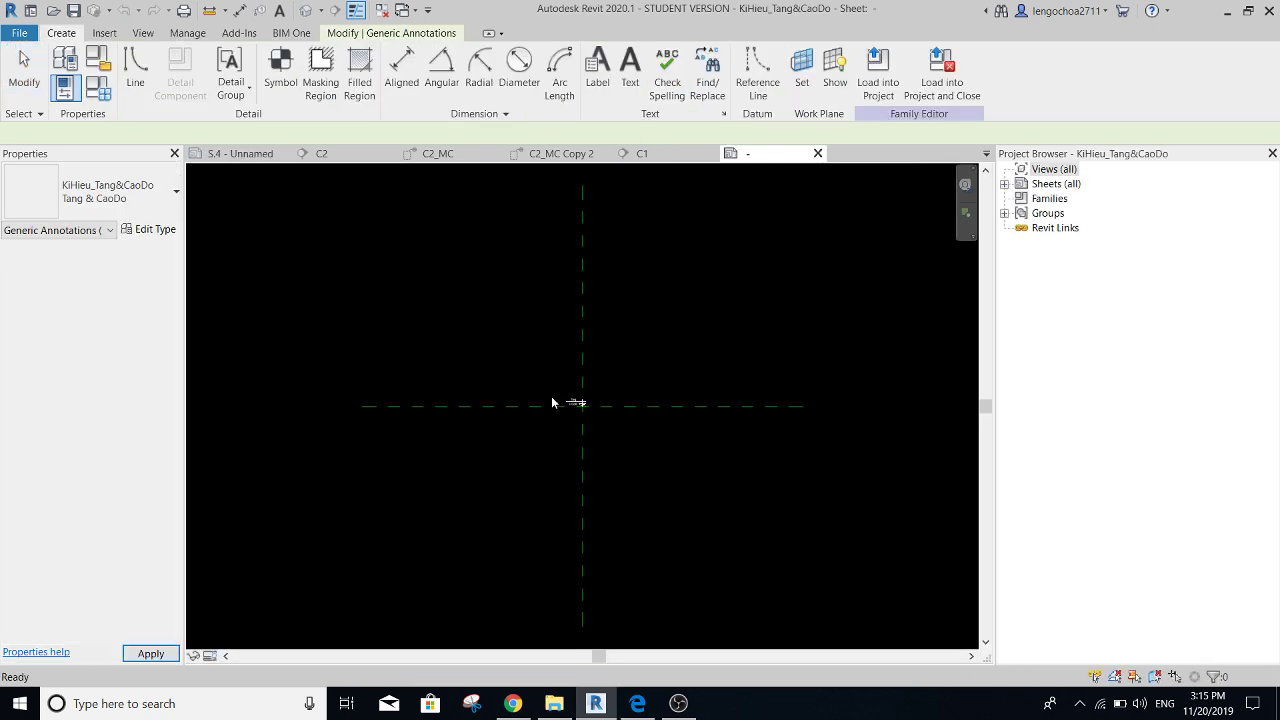
left_click(494, 496)
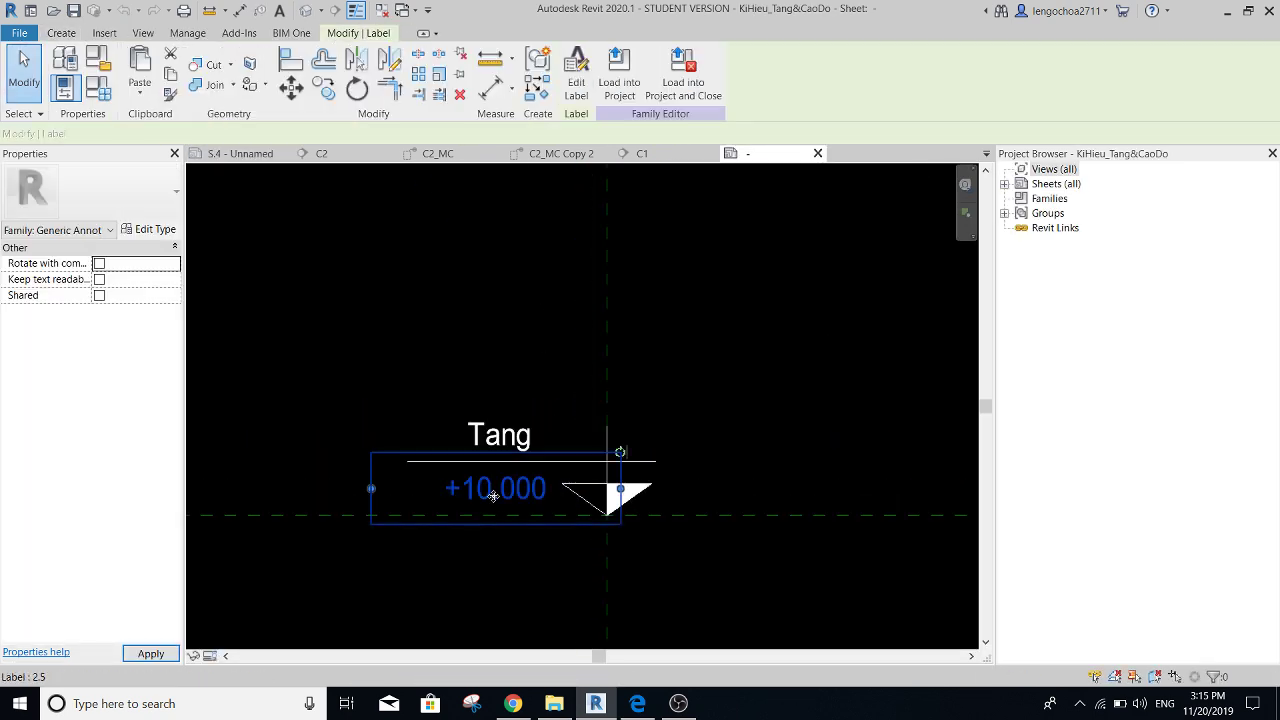
scroll(506, 494, "up", 1)
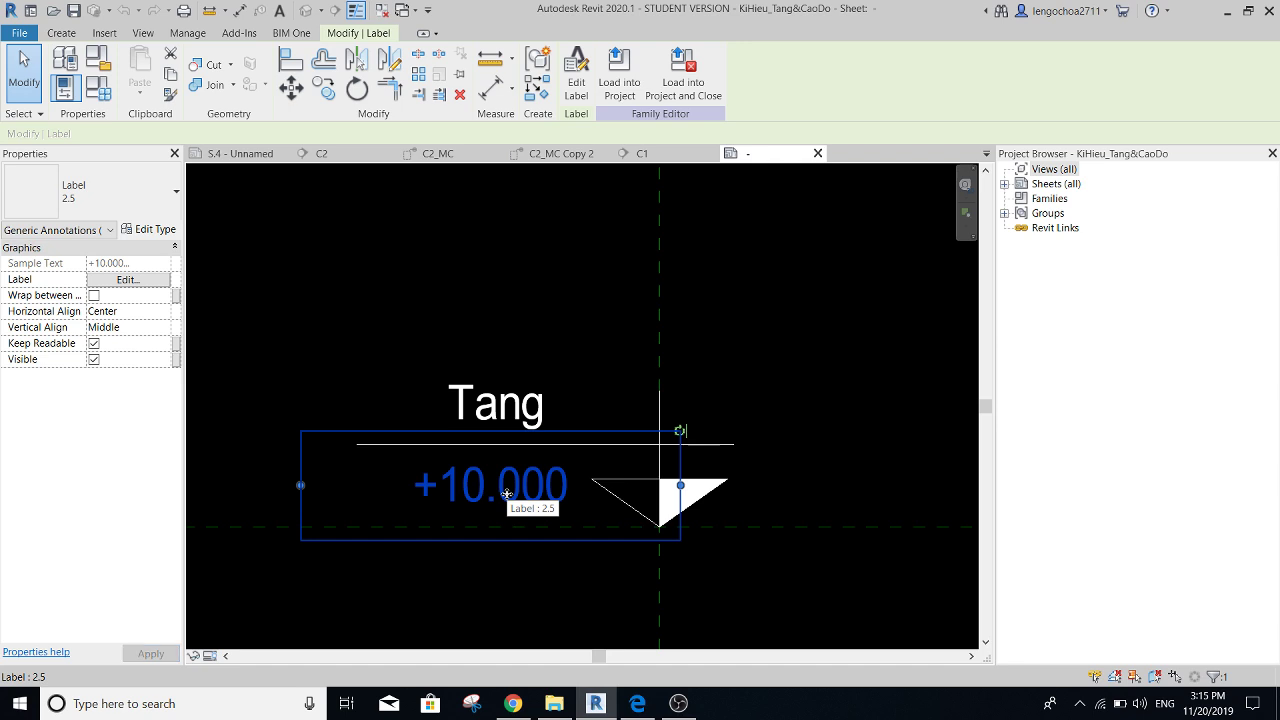
left_click(495, 405)
key("Delete")
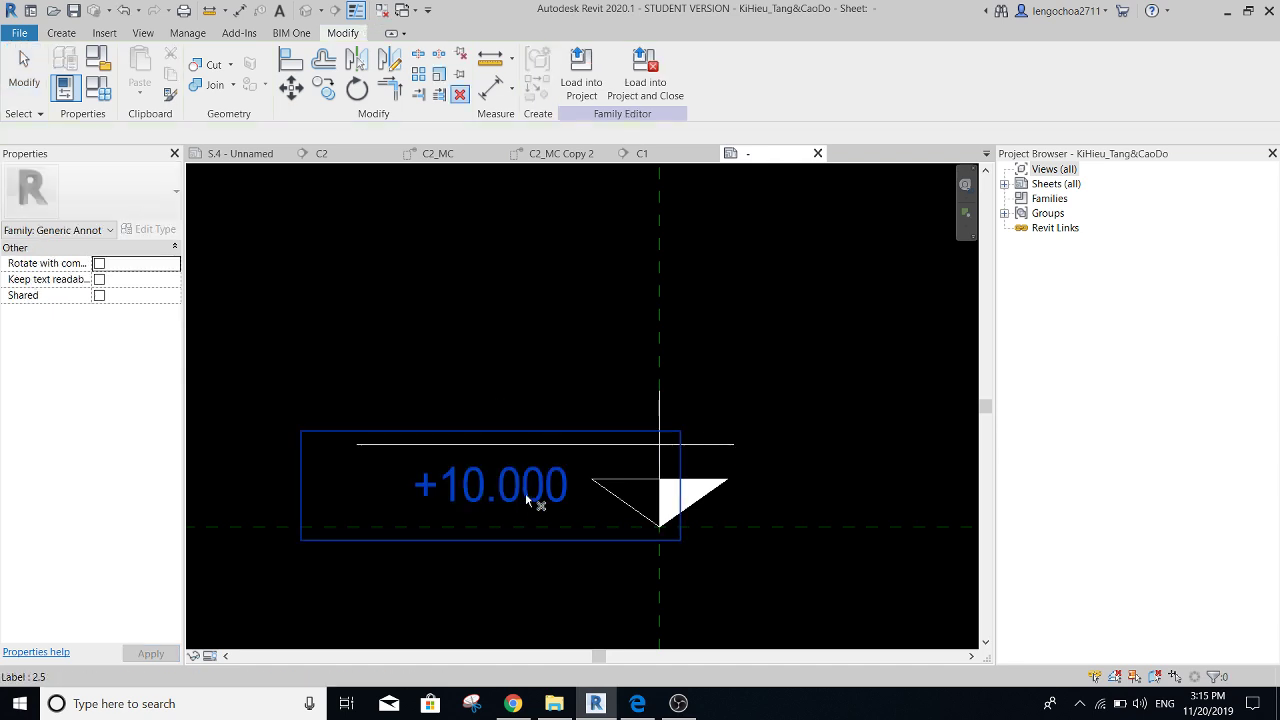
- Move the +10.000 elevation label up above the horizontal line
left_click(355, 63)
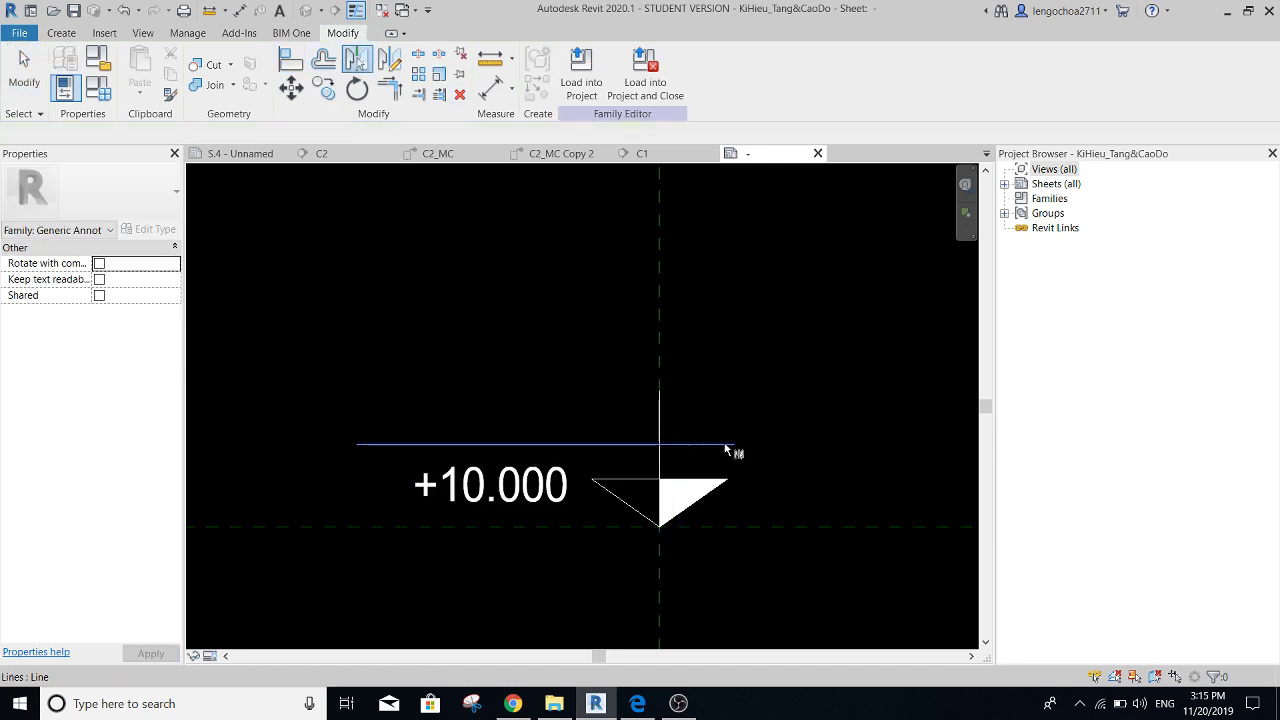
key("Escape")
left_click(548, 487)
left_click(515, 492)
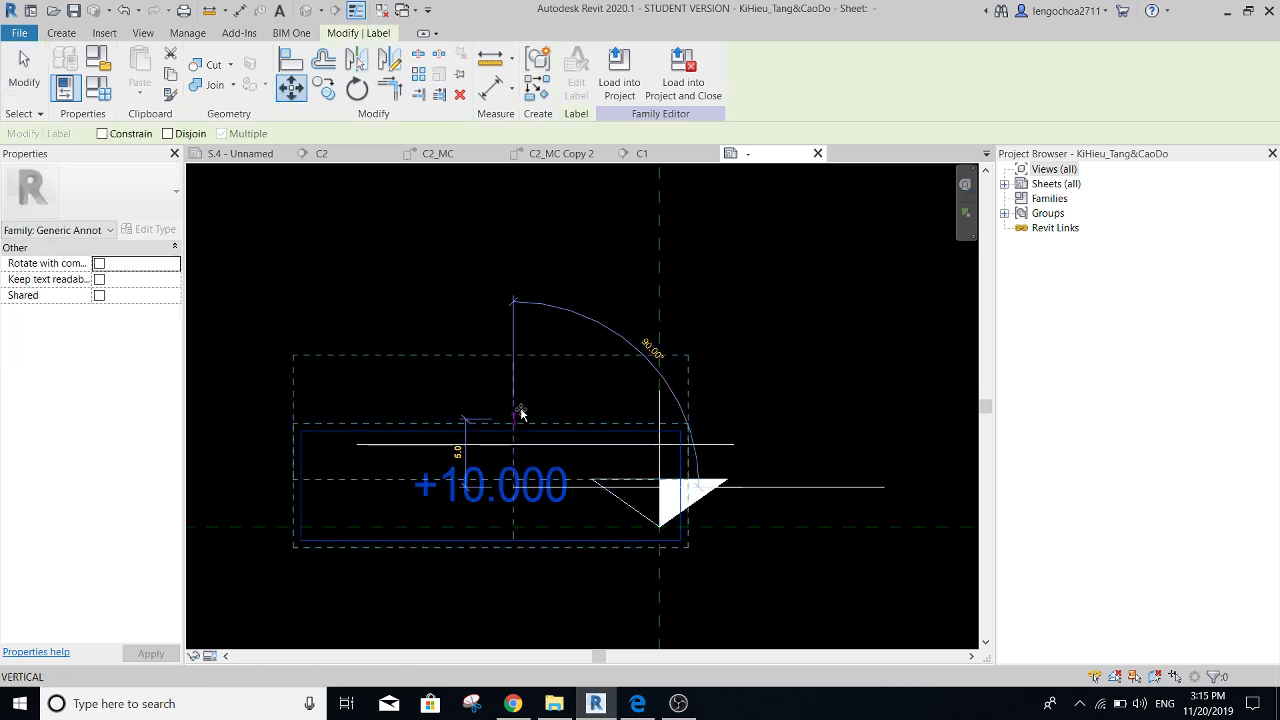
left_click(516, 403)
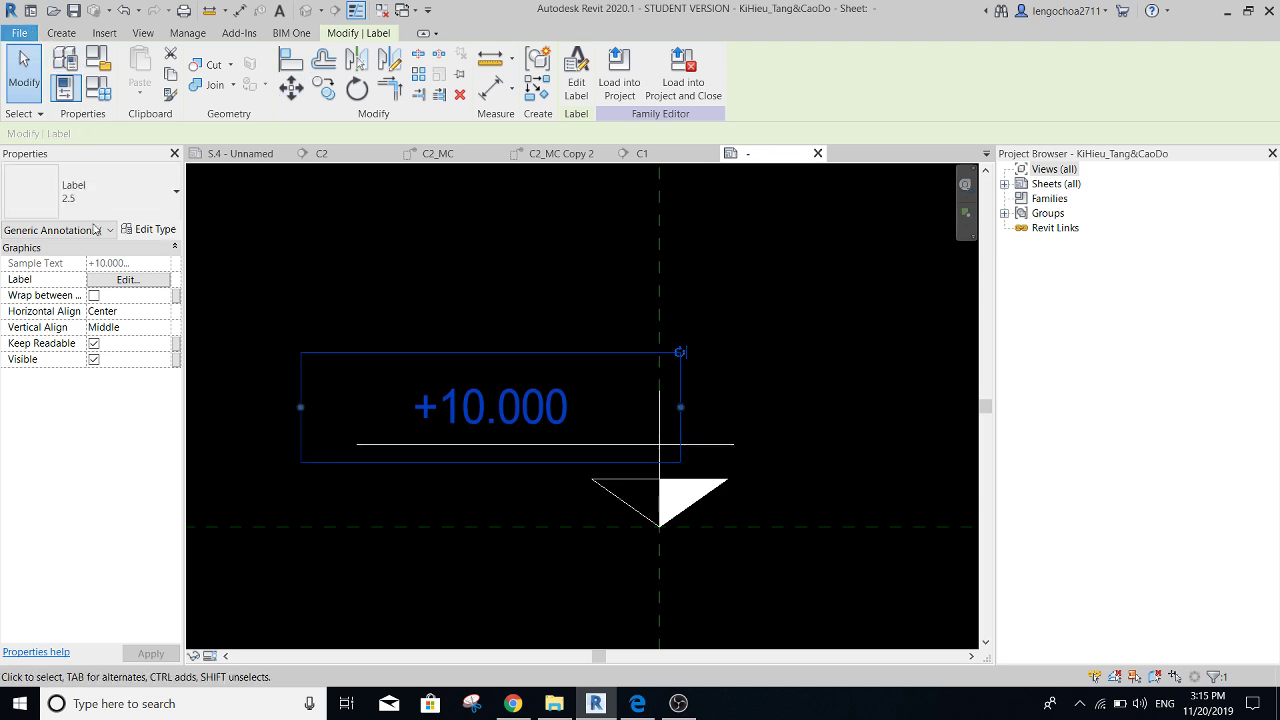
key("alt+f")
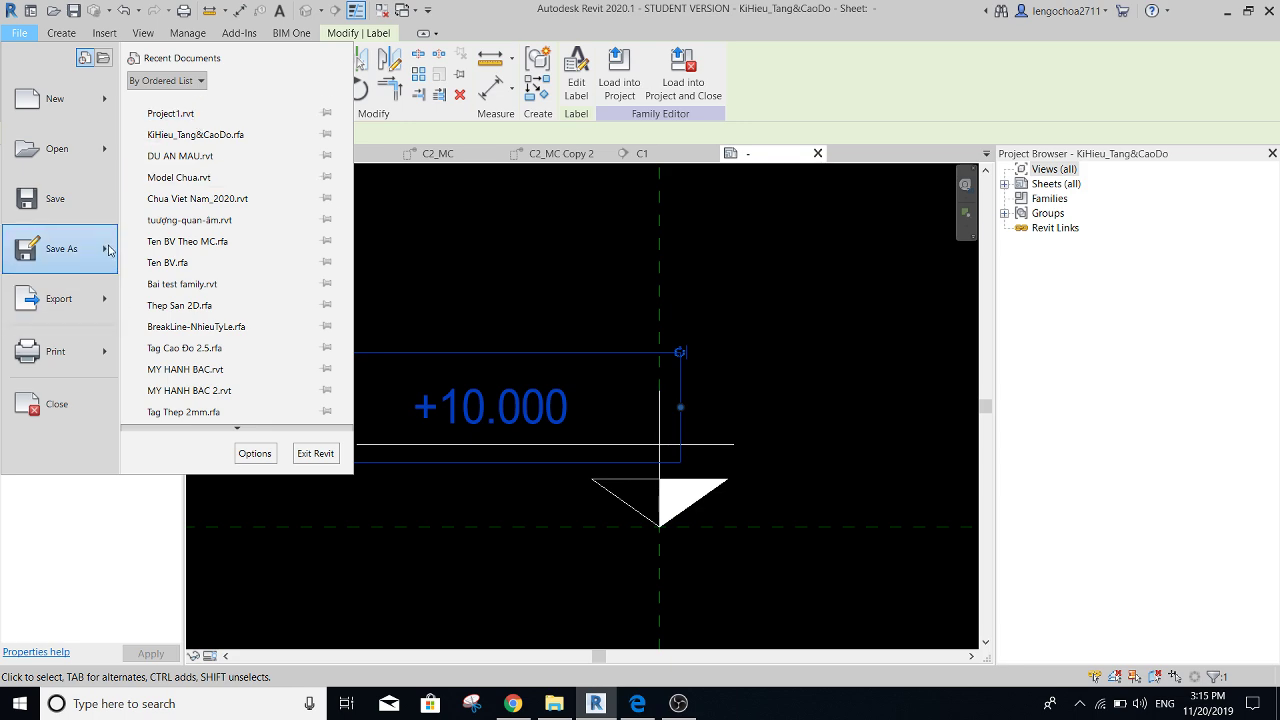
- Save the family as KiHieu_CaoDo.rfa and load it into the project
mouse_move(60, 248)
left_click(205, 220)
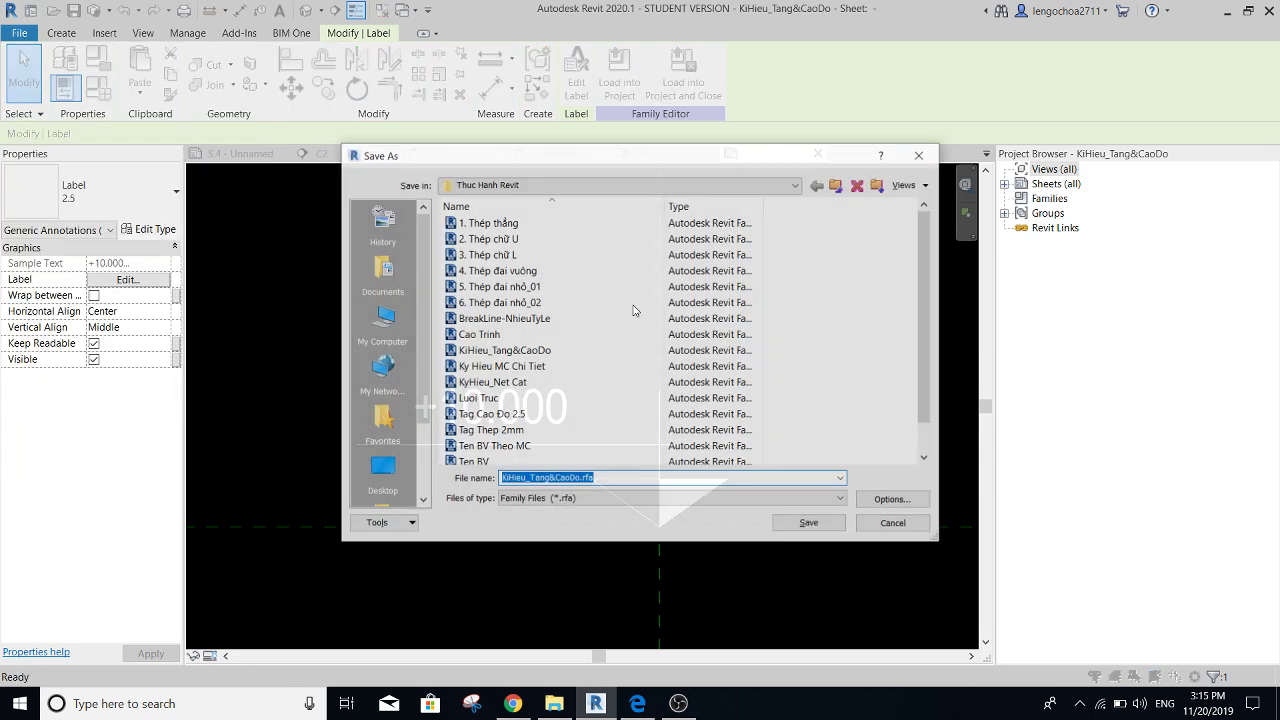
scroll(570, 380, "down", 1)
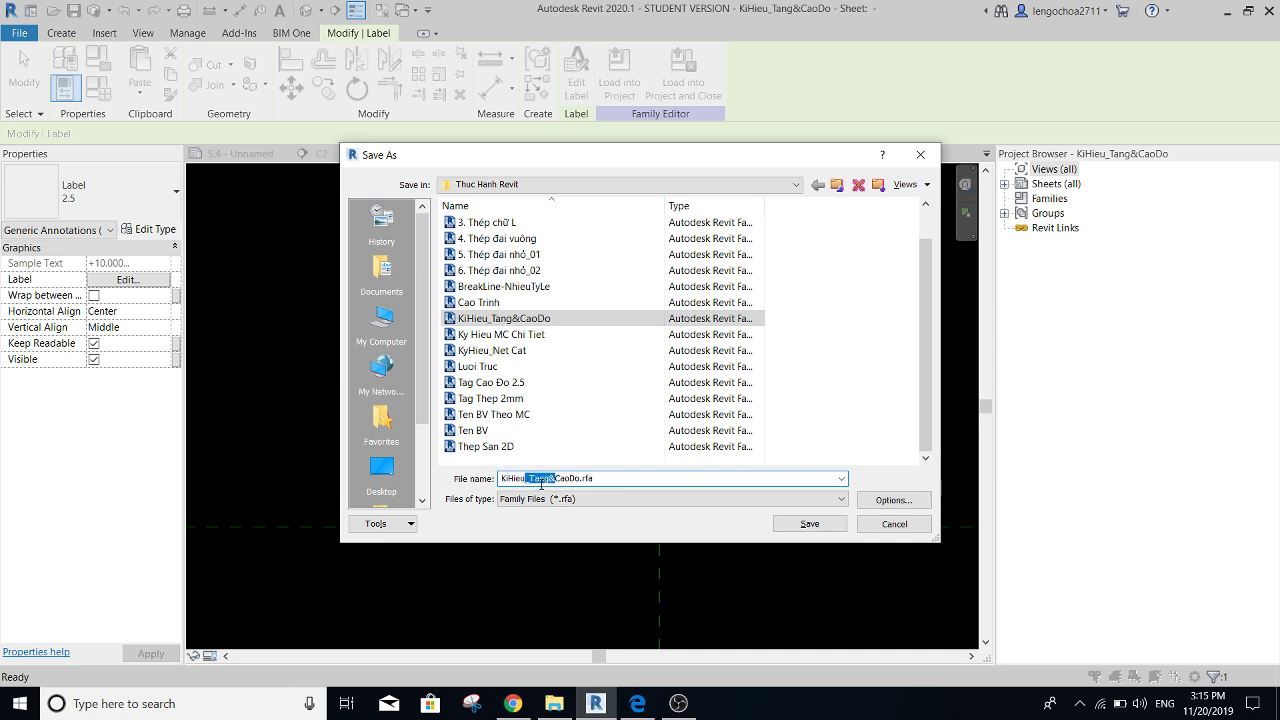
left_click(808, 524)
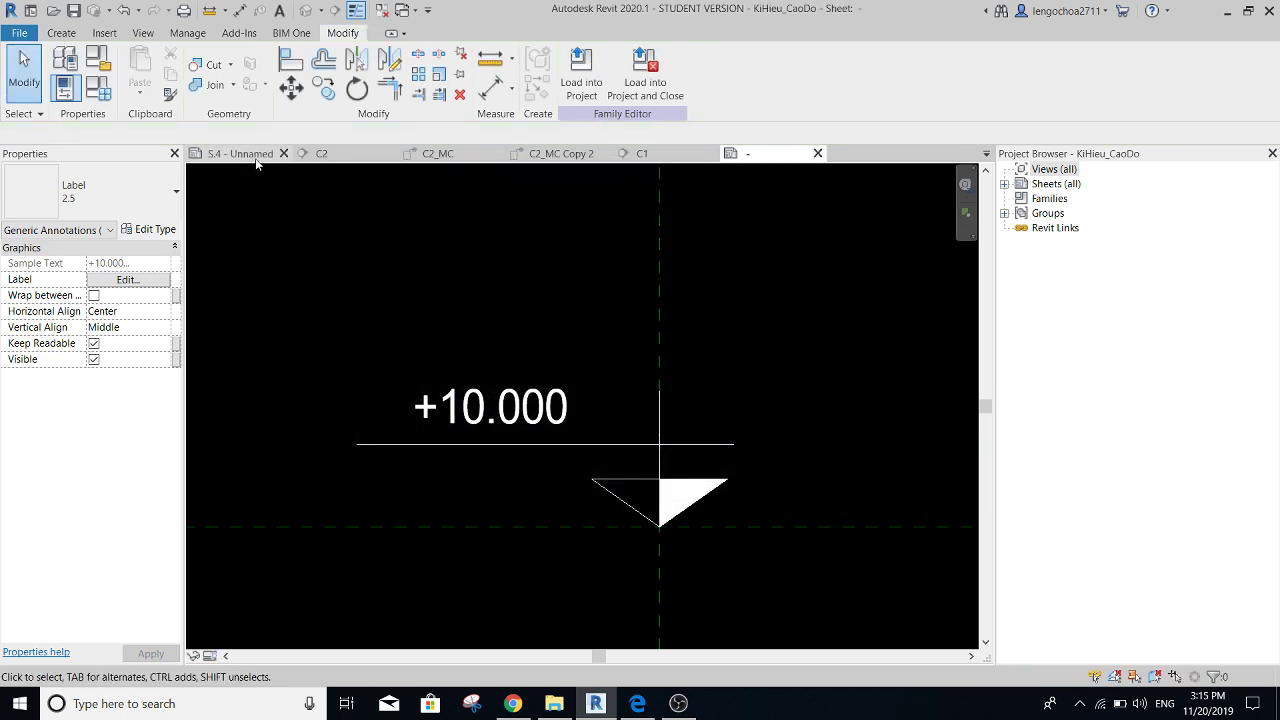
left_click(582, 80)
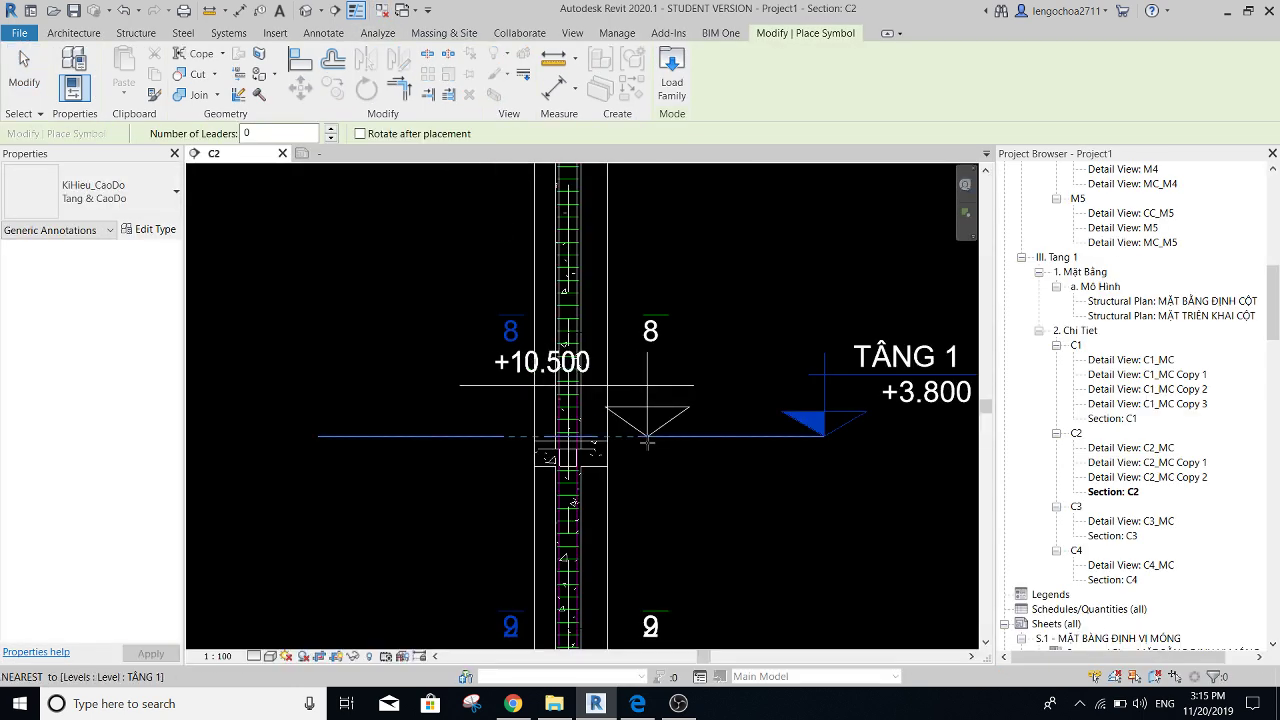
- Cancel the tag placement, leave the family editor and locate sheet S.4 in the Project Browser
key("Escape")
left_click(320, 153)
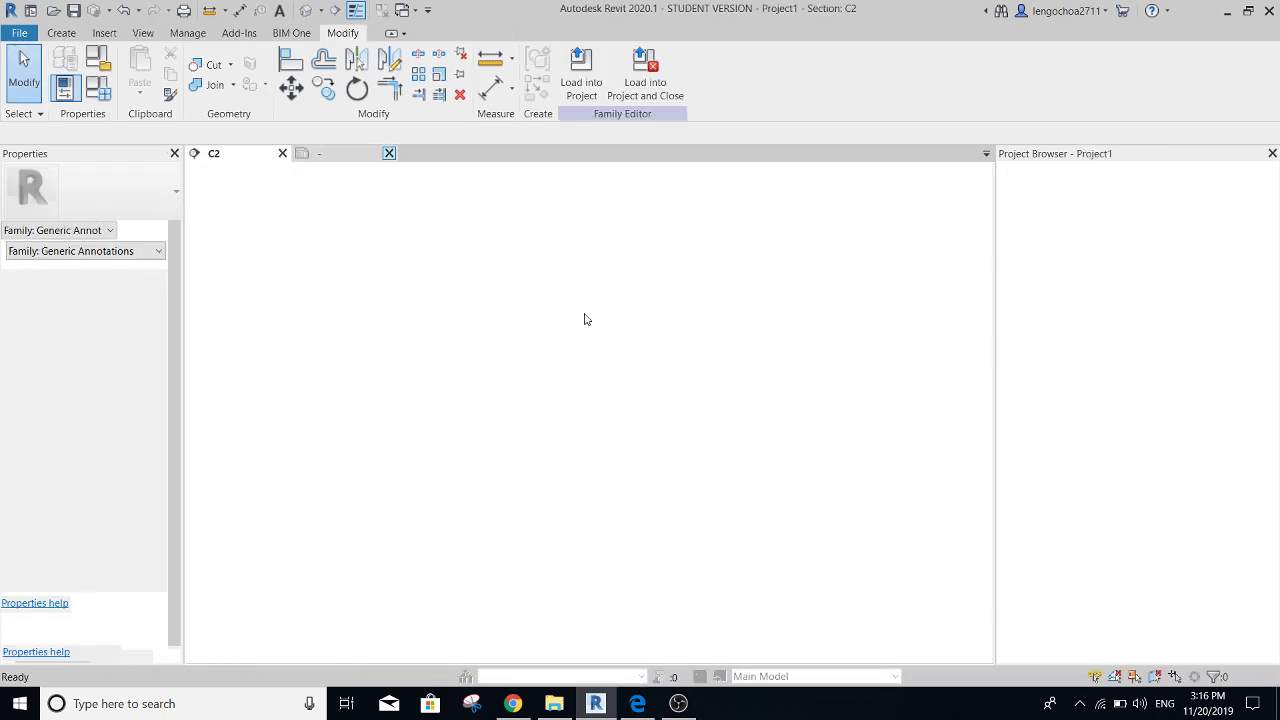
scroll(1138, 600, "down", 2)
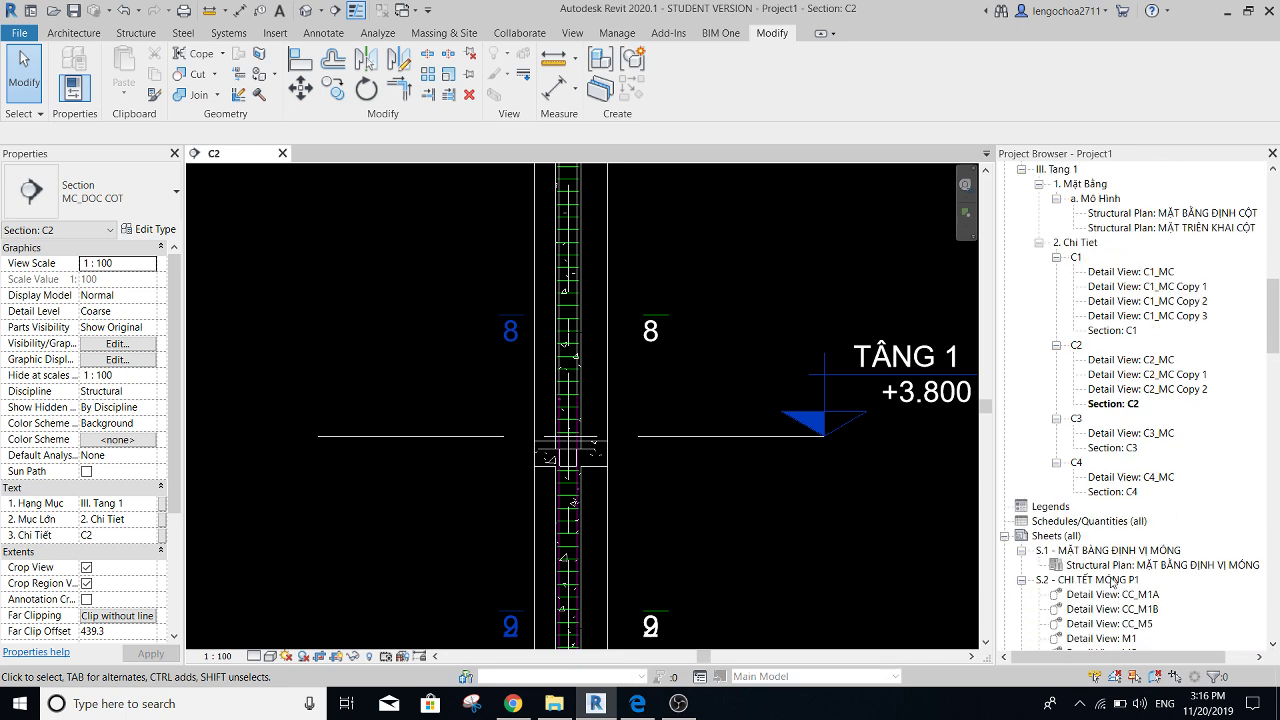
scroll(1110, 575, "down", 4)
scroll(1085, 567, "down", 1)
scroll(1066, 524, "down", 1)
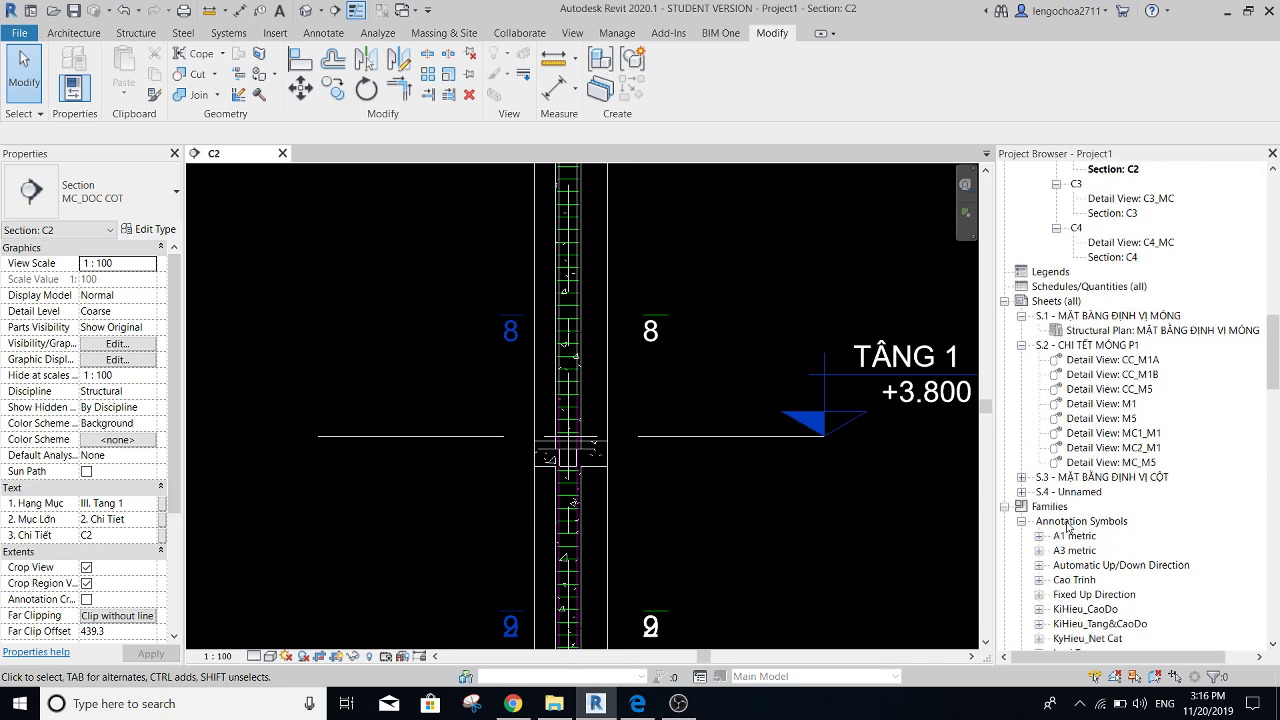
scroll(1064, 523, "down", 2)
scroll(1085, 514, "down", 2)
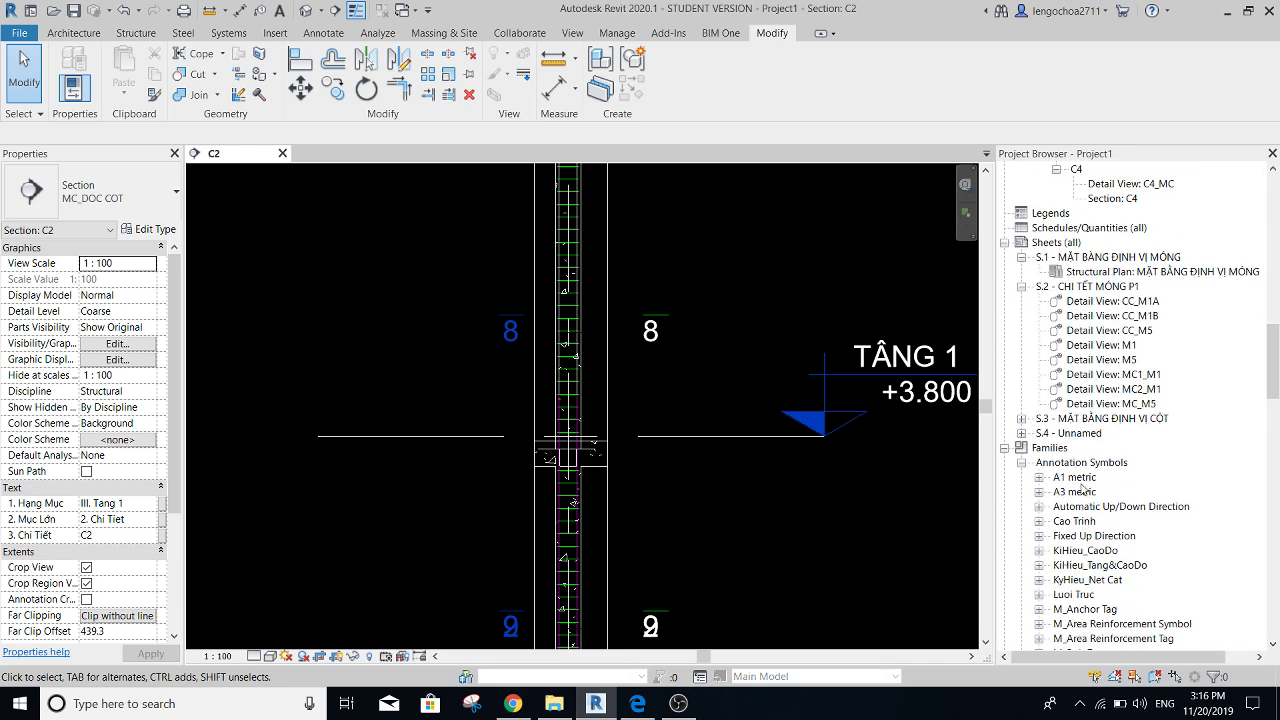
left_click(1070, 433)
- Open sheet S.4 and bring the C1 column details into view
double_click(1059, 436)
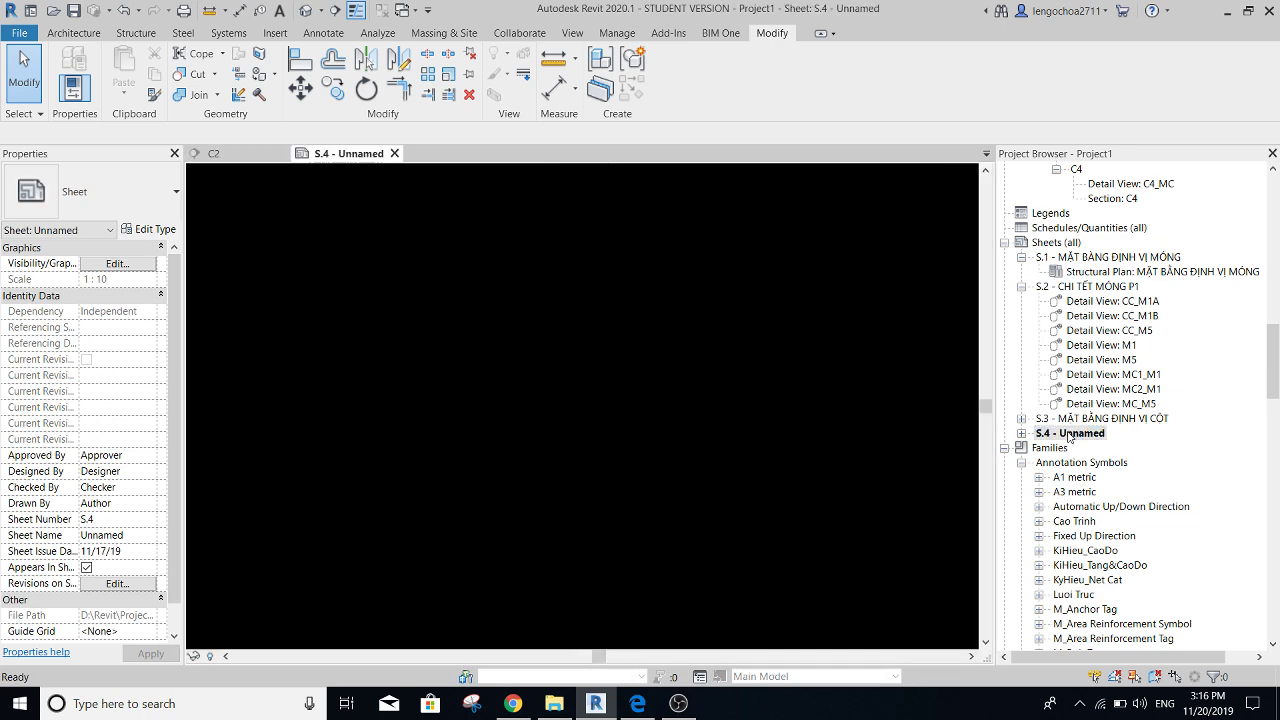
scroll(658, 457, "up", 2)
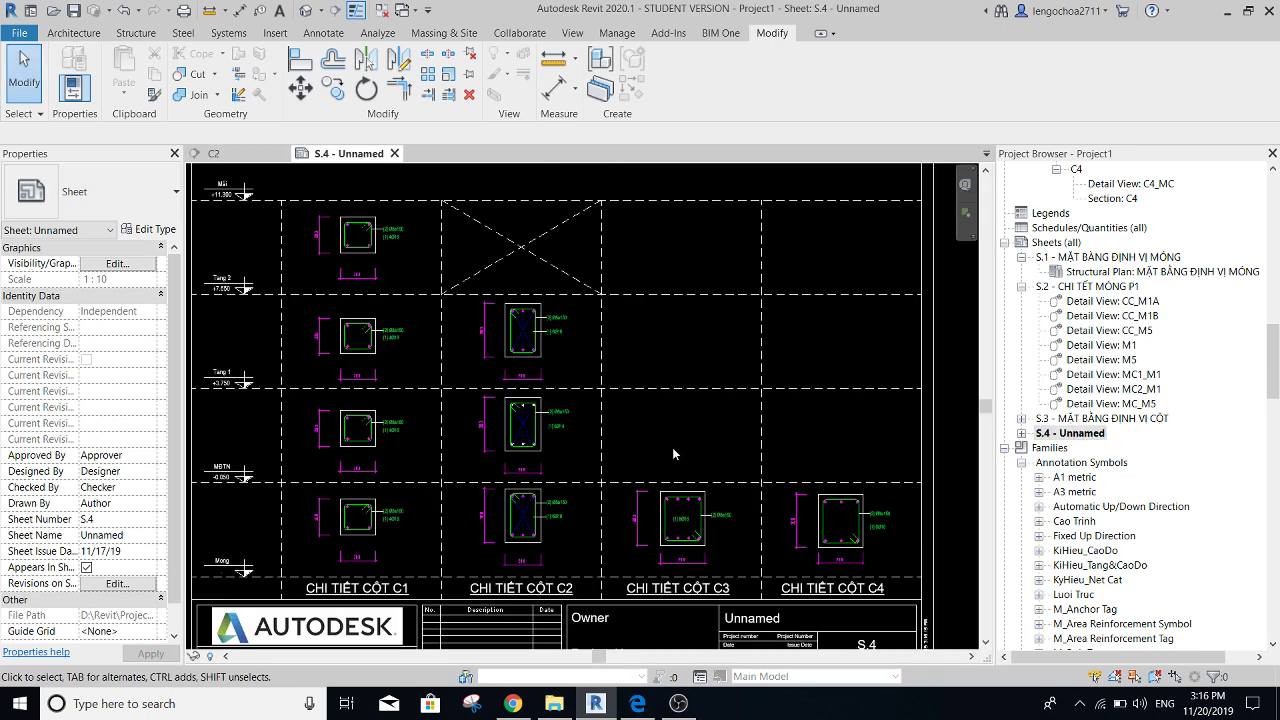
middle_click_drag(672, 447, 763, 464)
scroll(630, 558, "up", 2)
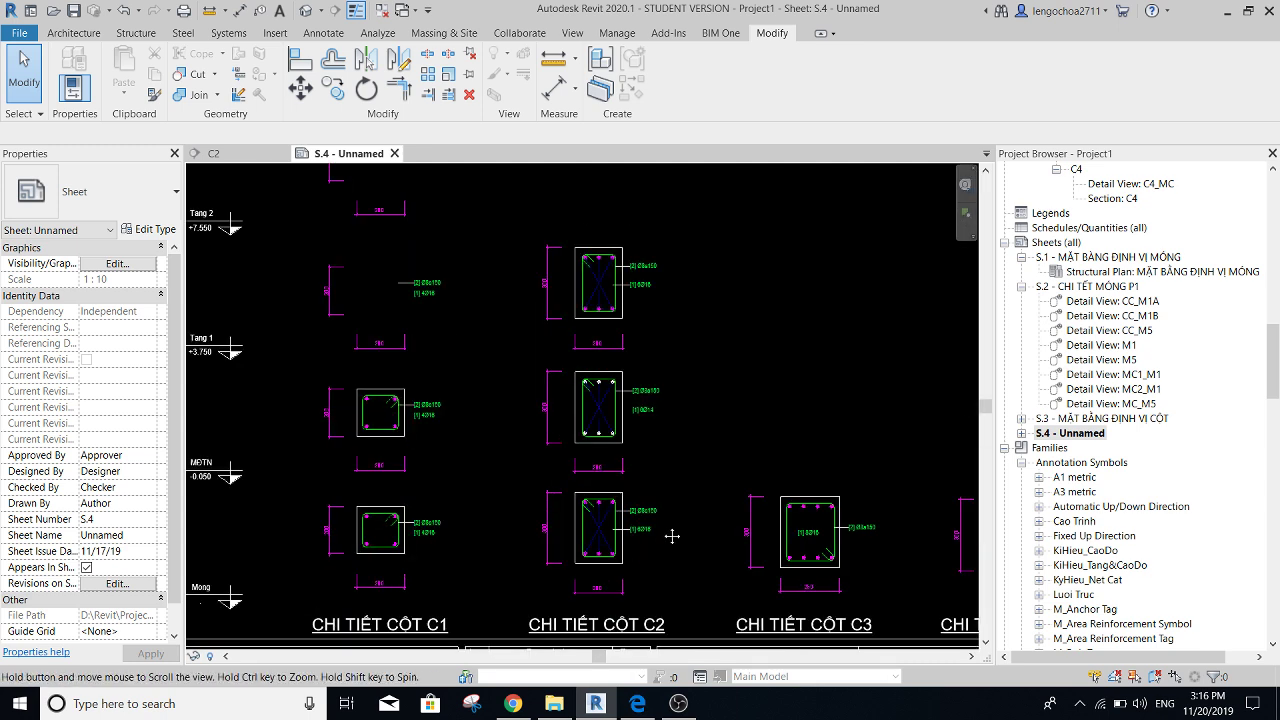
scroll(620, 540, "up", 2)
scroll(453, 447, "up", 2)
scroll(453, 447, "up", 1)
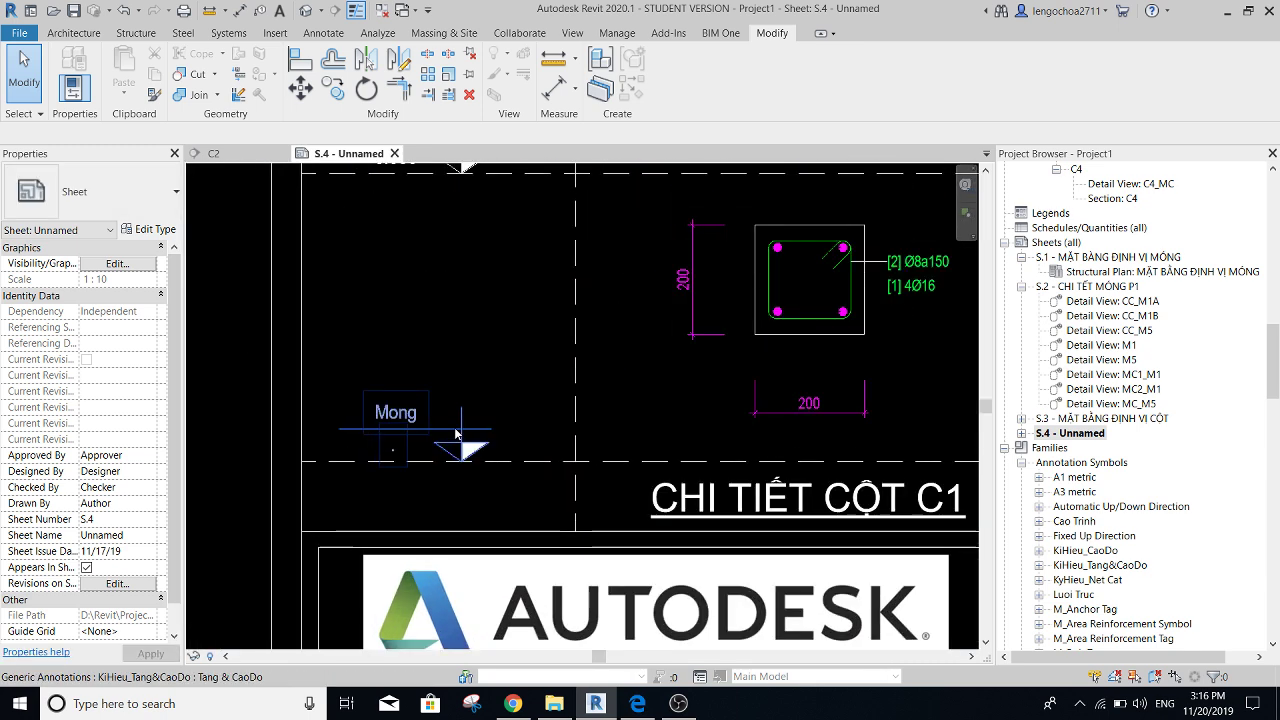
- Copy the Mong level tag with CO to a new spot beside the C1 sections
left_click(462, 455)
key("c")
key("o")
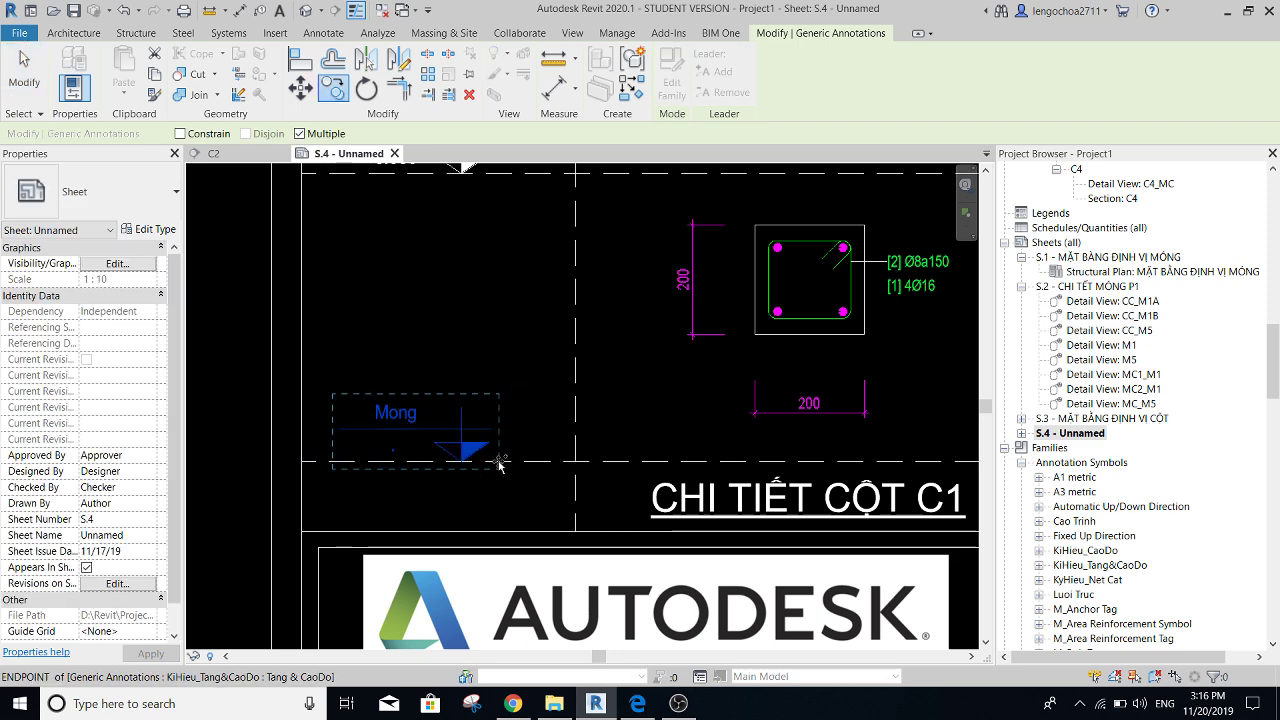
scroll(490, 457, "down", 1)
scroll(607, 425, "up", 1)
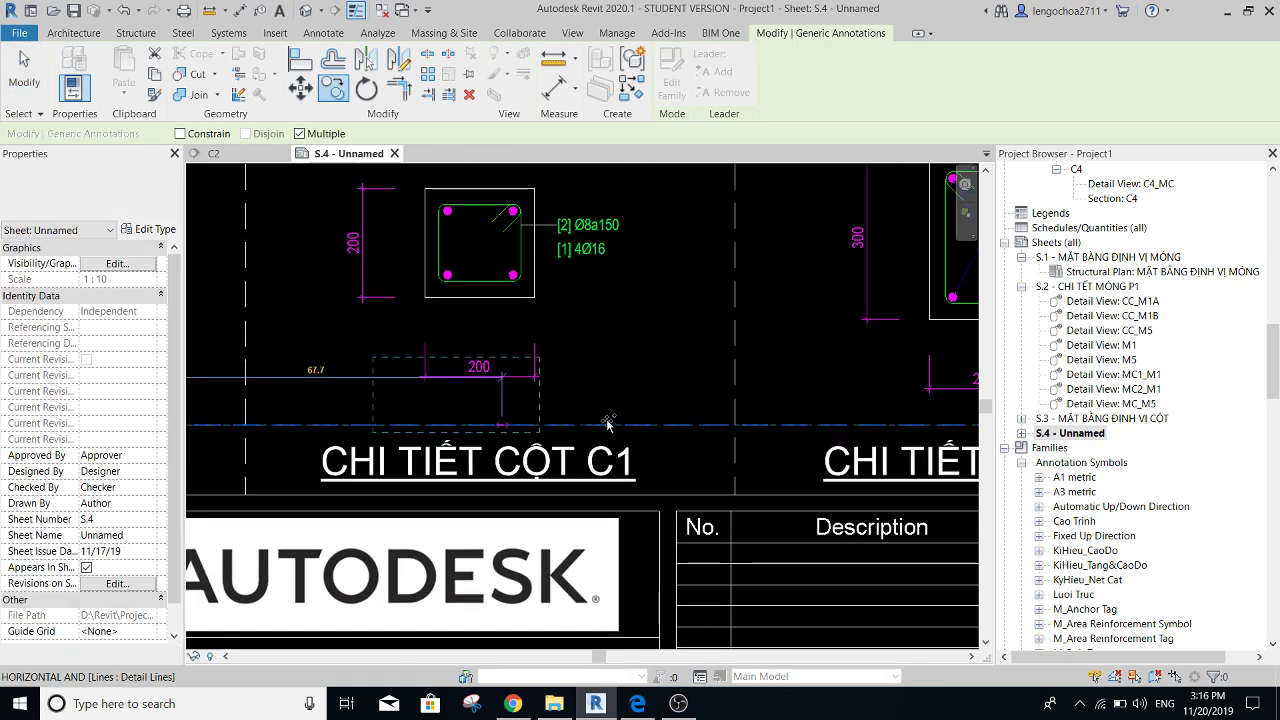
left_click(698, 428)
key("Escape")
- Rename the elevation tag type from Tang & CaoDo to CaoDo
left_click(117, 198)
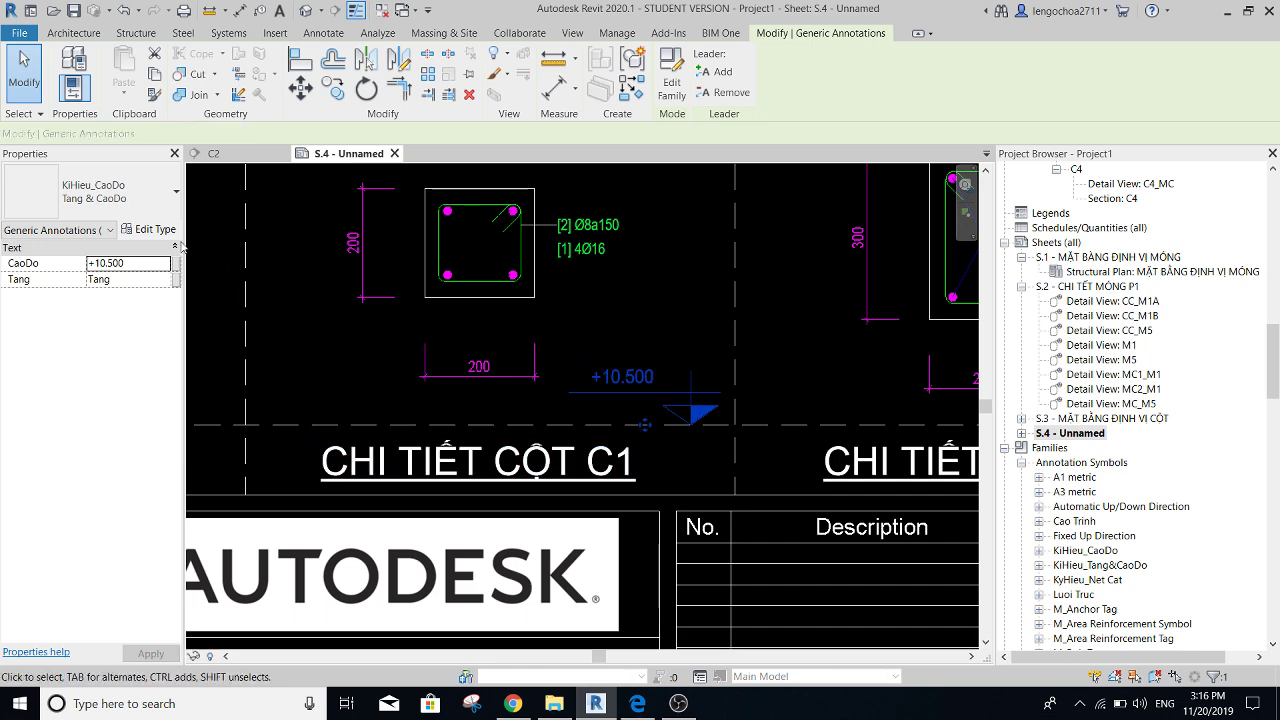
left_click(150, 229)
left_click(1105, 172)
type("CaoDo")
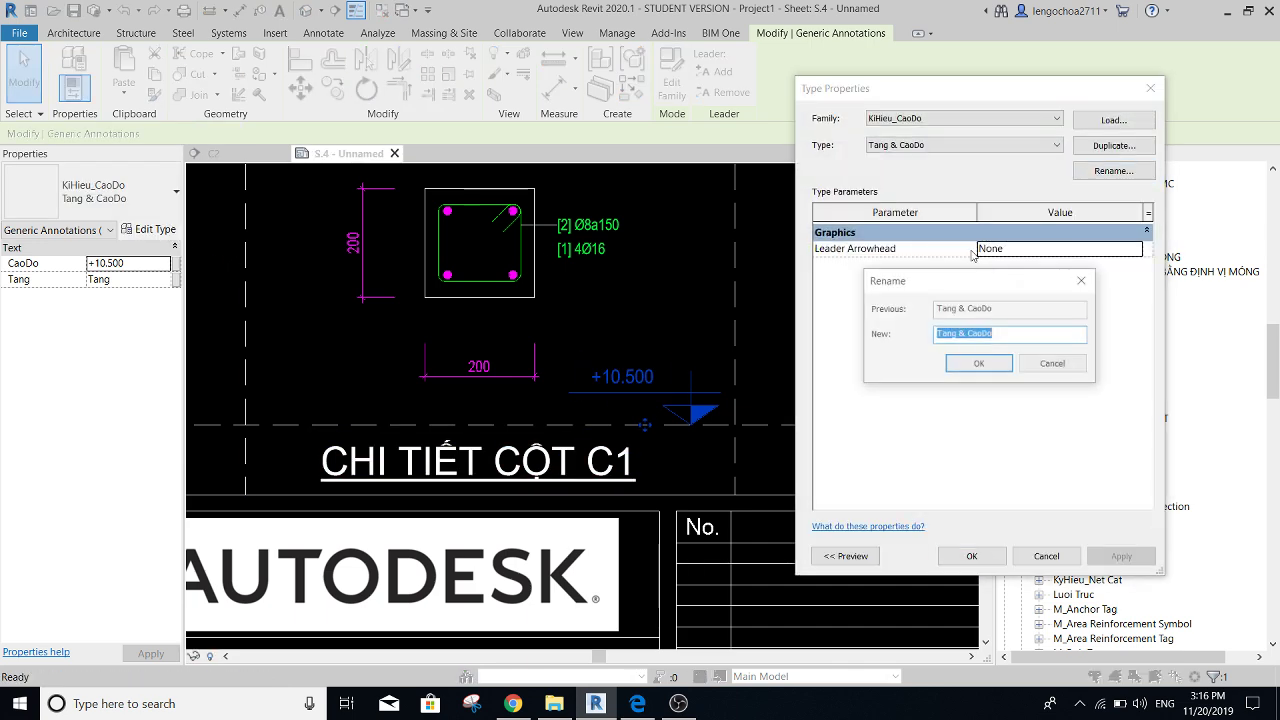
left_click(976, 364)
left_click(971, 556)
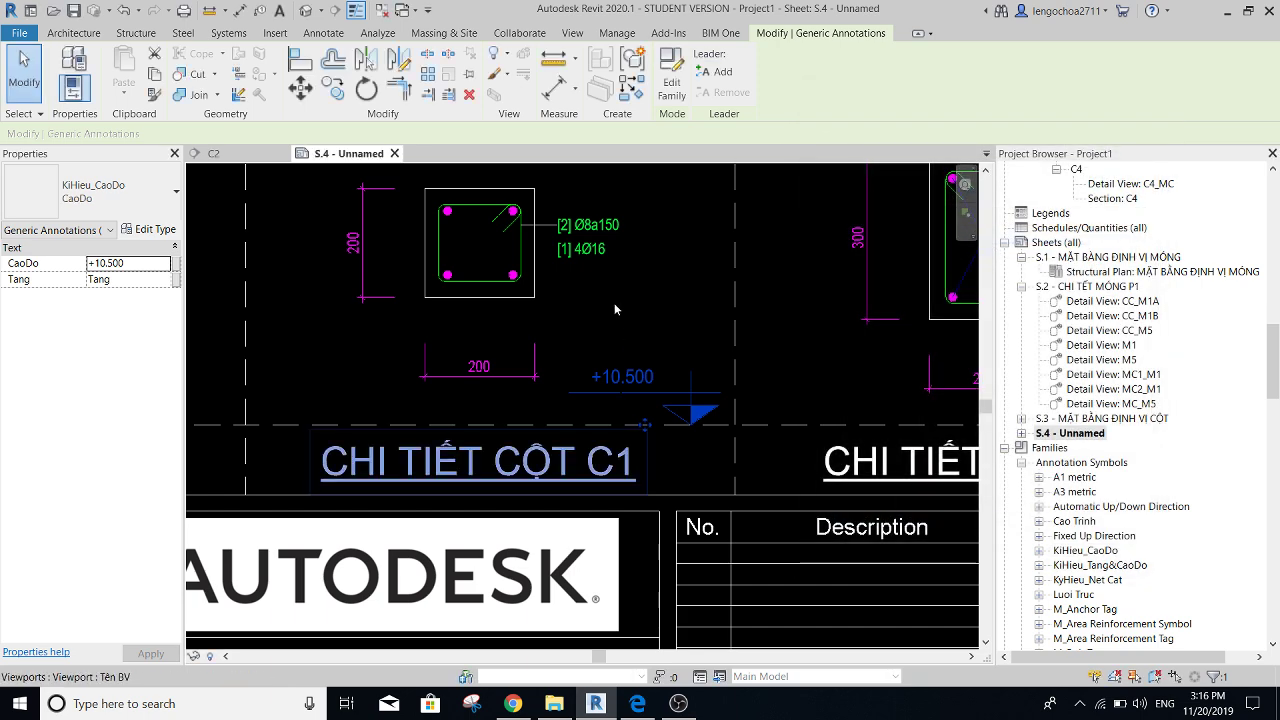
left_click(616, 309)
scroll(652, 396, "up", 2)
scroll(690, 401, "down", 2)
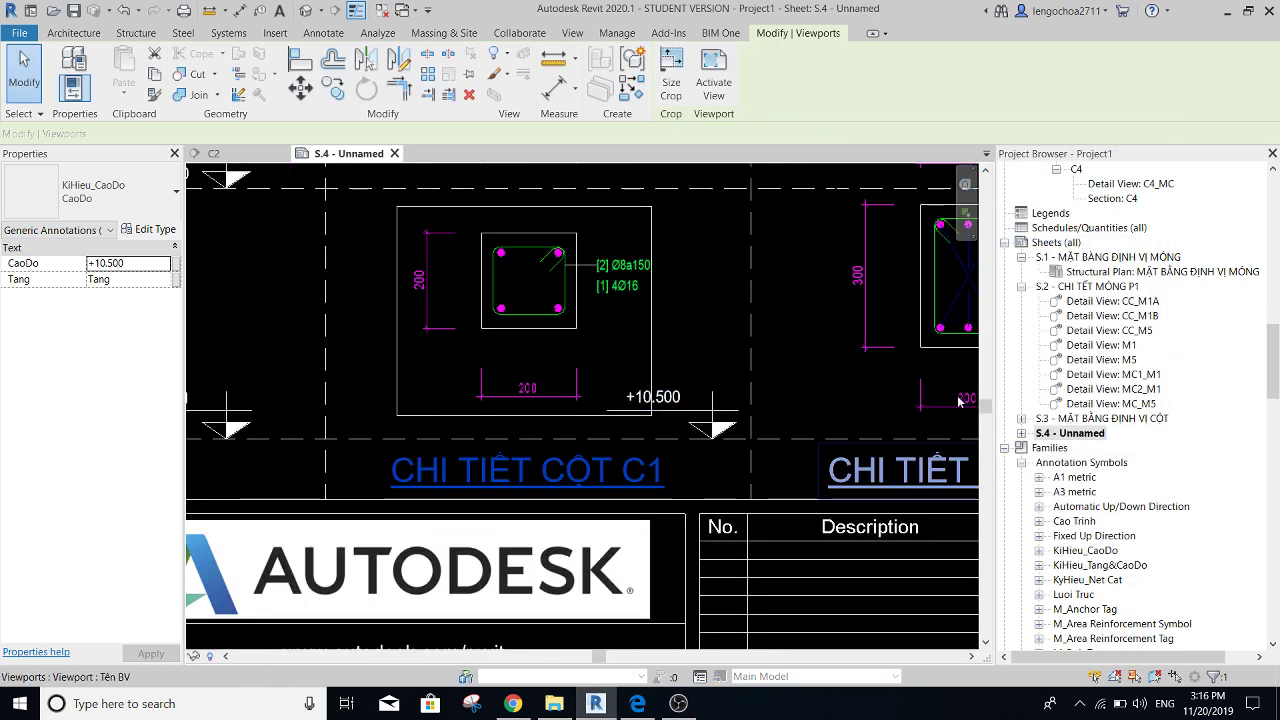
key("Escape")
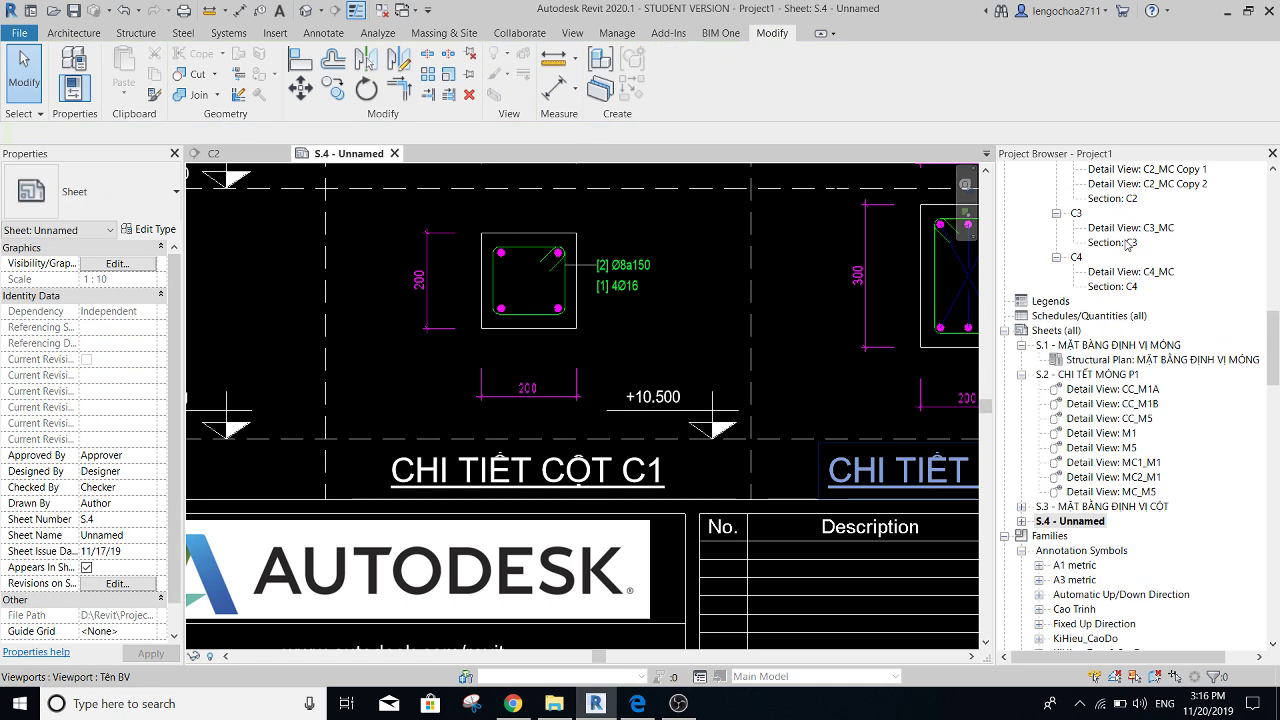
- Check the Section C1 view, then go back to sheet S.4
middle_click_drag(663, 343, 657, 383)
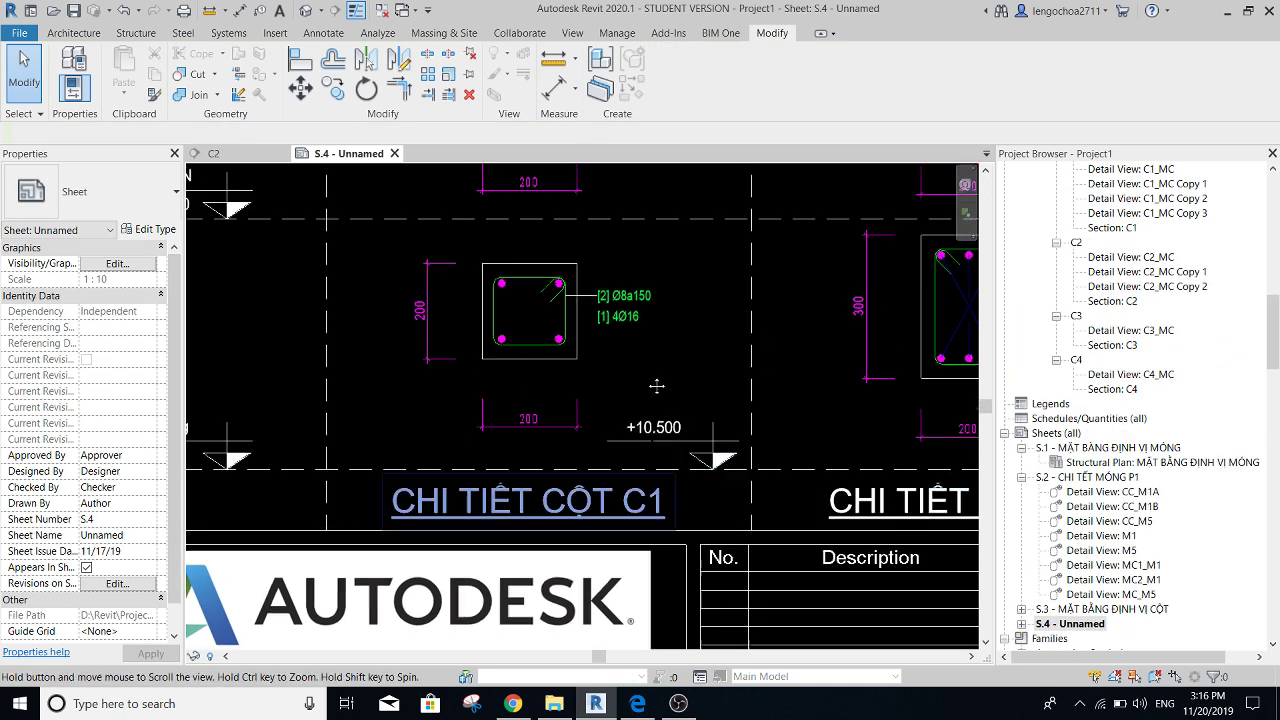
scroll(1085, 355, "up", 2)
scroll(1158, 375, "up", 2)
scroll(1158, 375, "up", 1)
scroll(1160, 360, "up", 4)
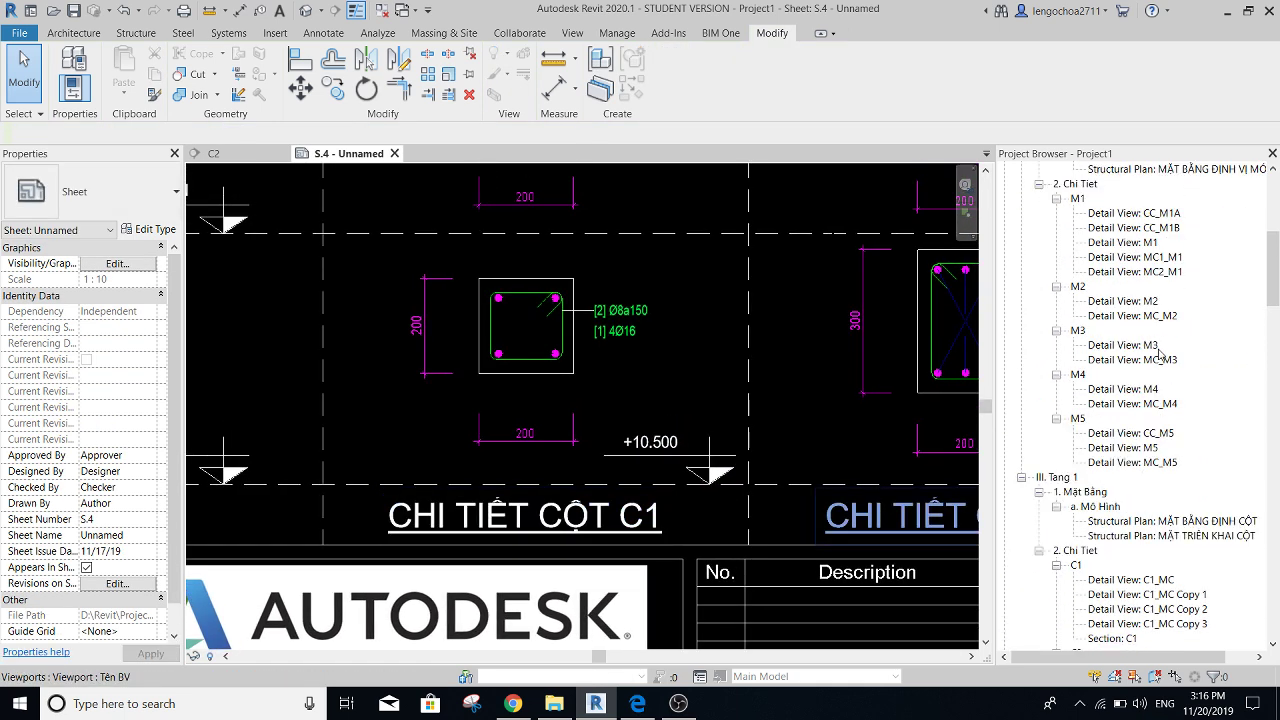
scroll(1124, 497, "down", 2)
double_click(1120, 549)
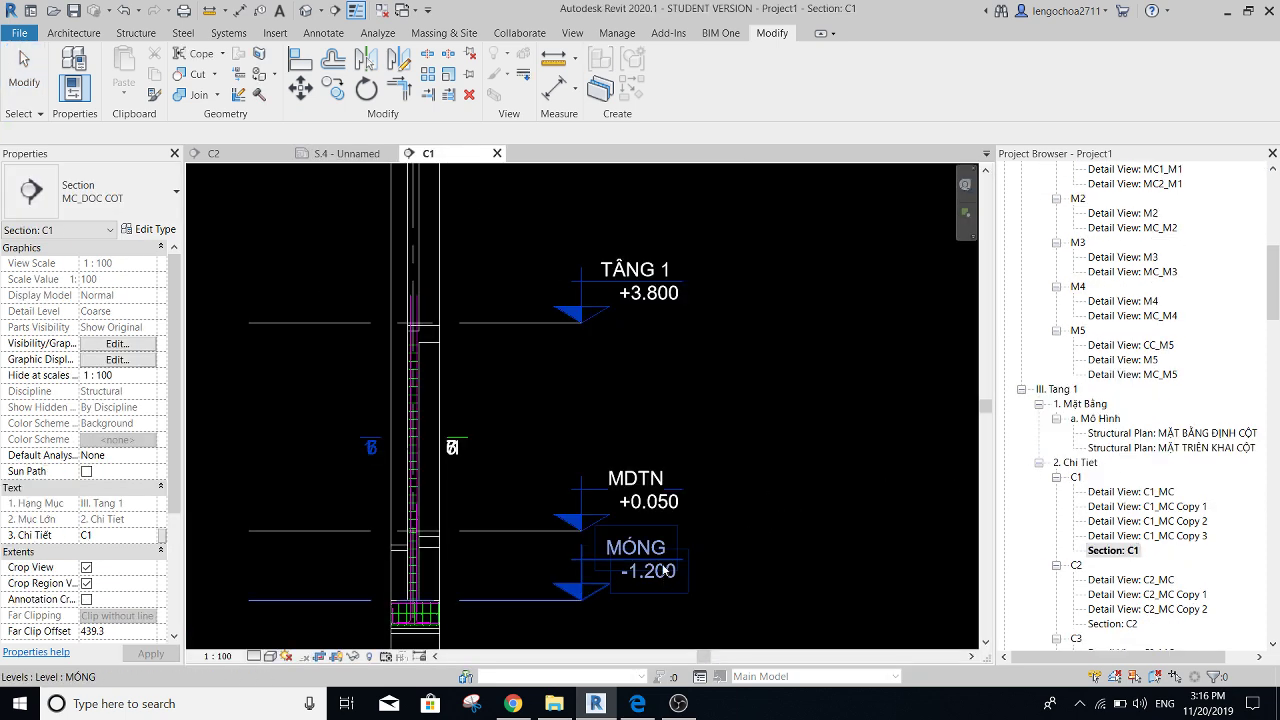
left_click(342, 156)
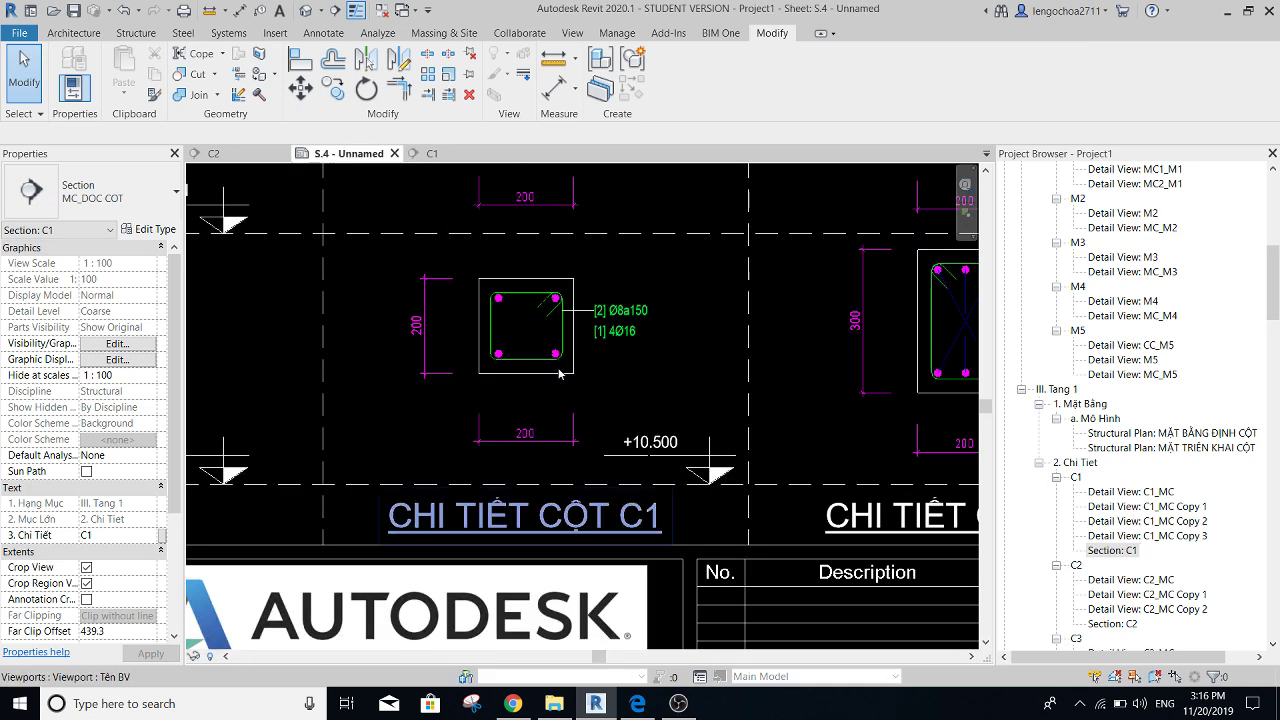
- Change the lower C1 elevation tag's value from +10.500 to -1.200
scroll(636, 505, "down", 2)
left_click(645, 457)
left_click(655, 458)
type("-1.200")
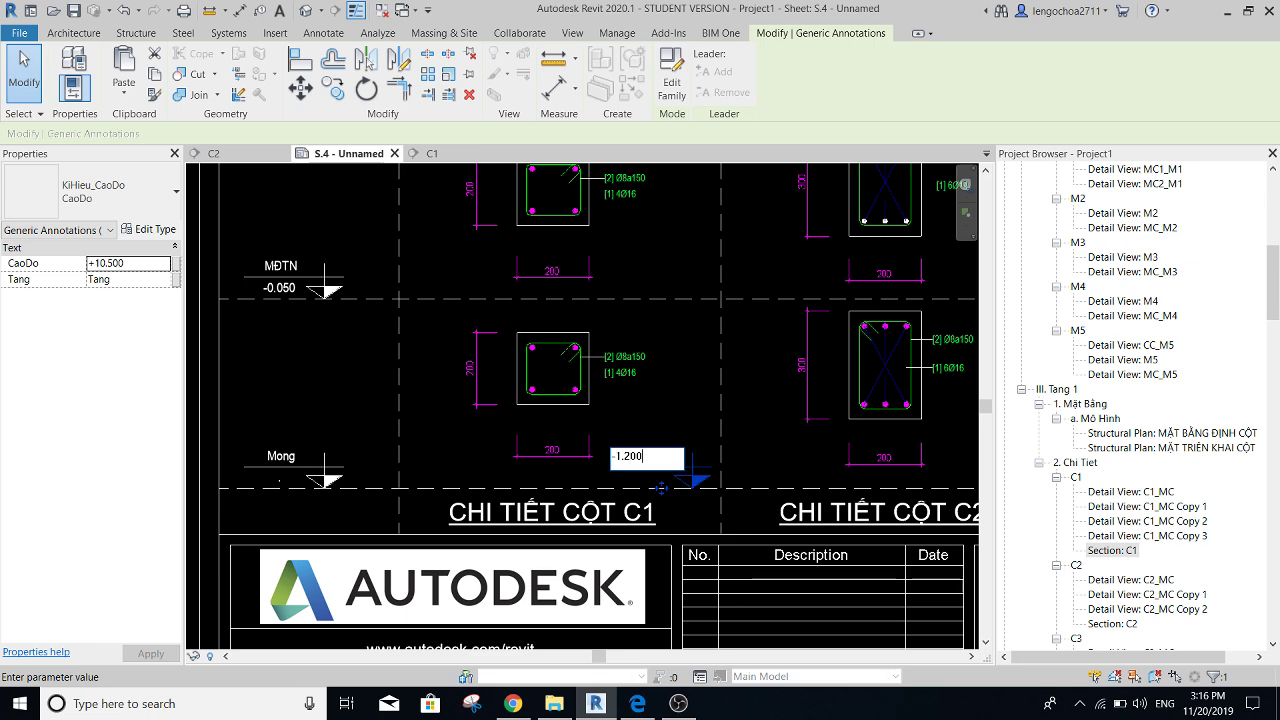
key("Return")
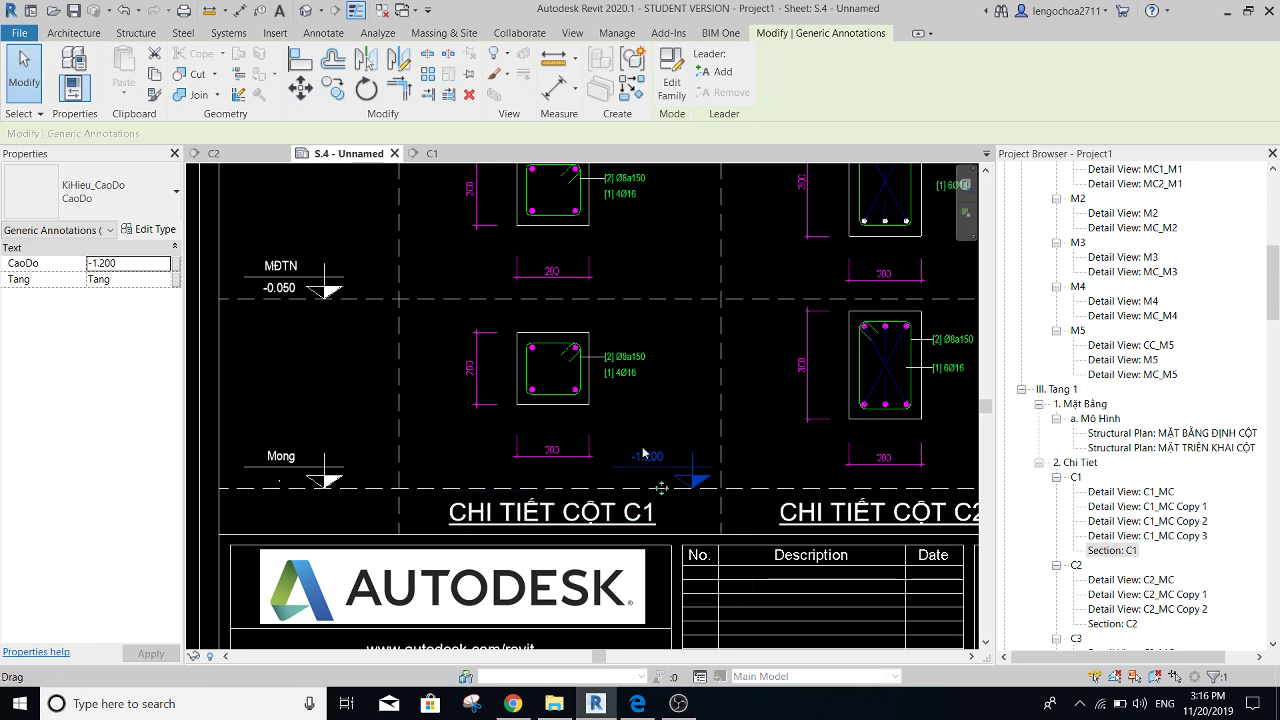
key("Escape")
- Review the -1.200 elevation tag beside the bottom C1 section
scroll(643, 460, "up", 2)
mouse_move(680, 501)
middle_mouse_down()
mouse_move(628, 482)
mouse_move(612, 452)
mouse_move(520, 437)
mouse_move(603, 450)
middle_mouse_up()
left_click(612, 452)
scroll(640, 450, "up", 1)
scroll(676, 474, "down", 2)
scroll(676, 474, "down", 1)
key("Escape")
left_click(553, 443)
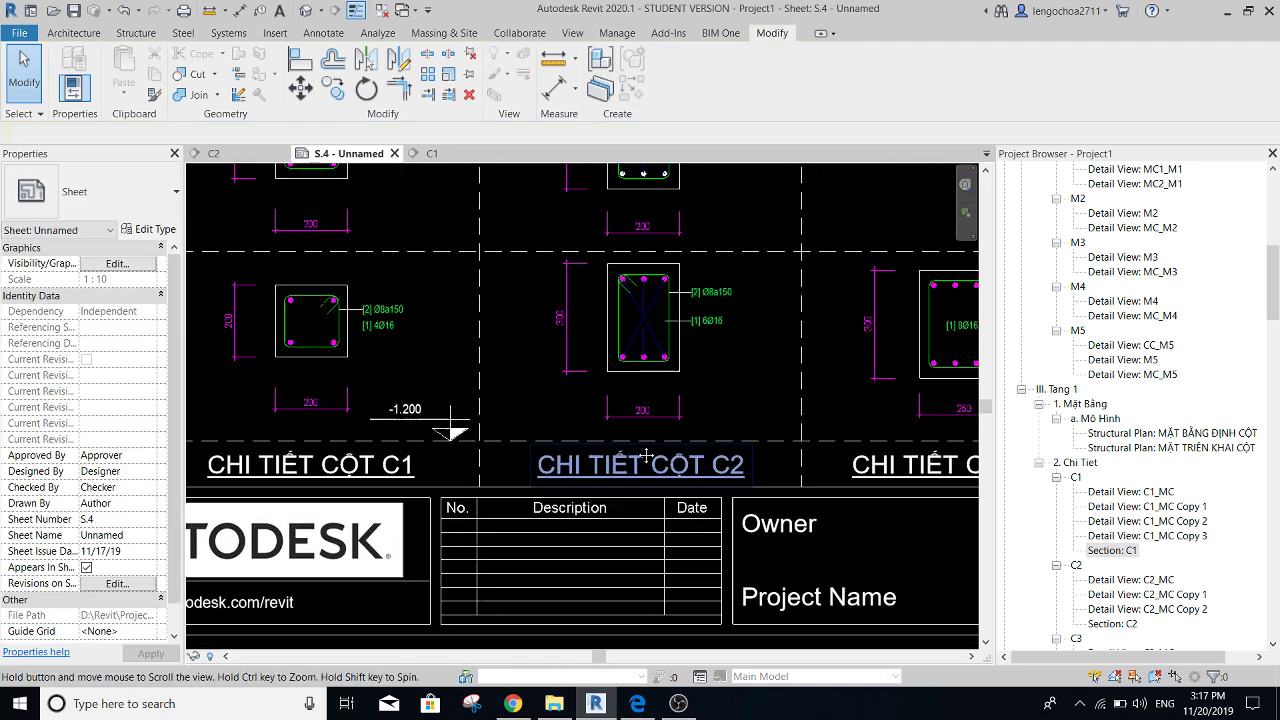
scroll(600, 430, "down", 3)
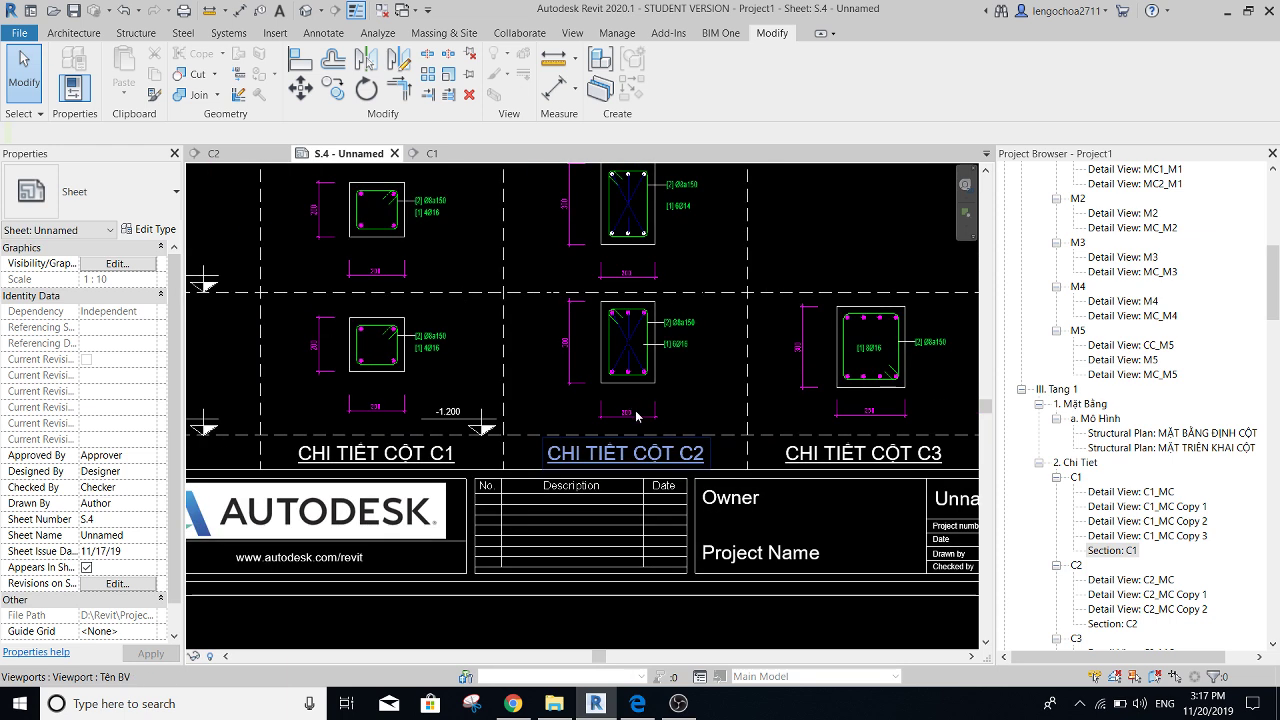
scroll(610, 437, "up", 2)
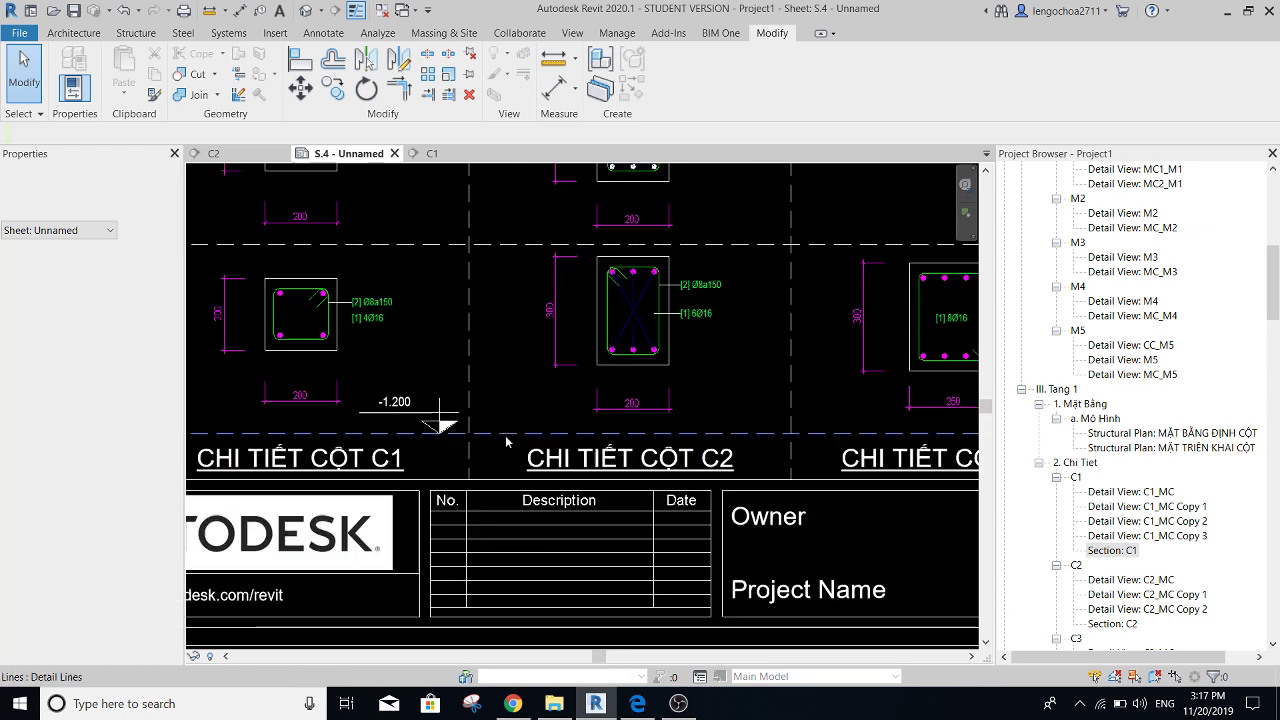
left_click(452, 420)
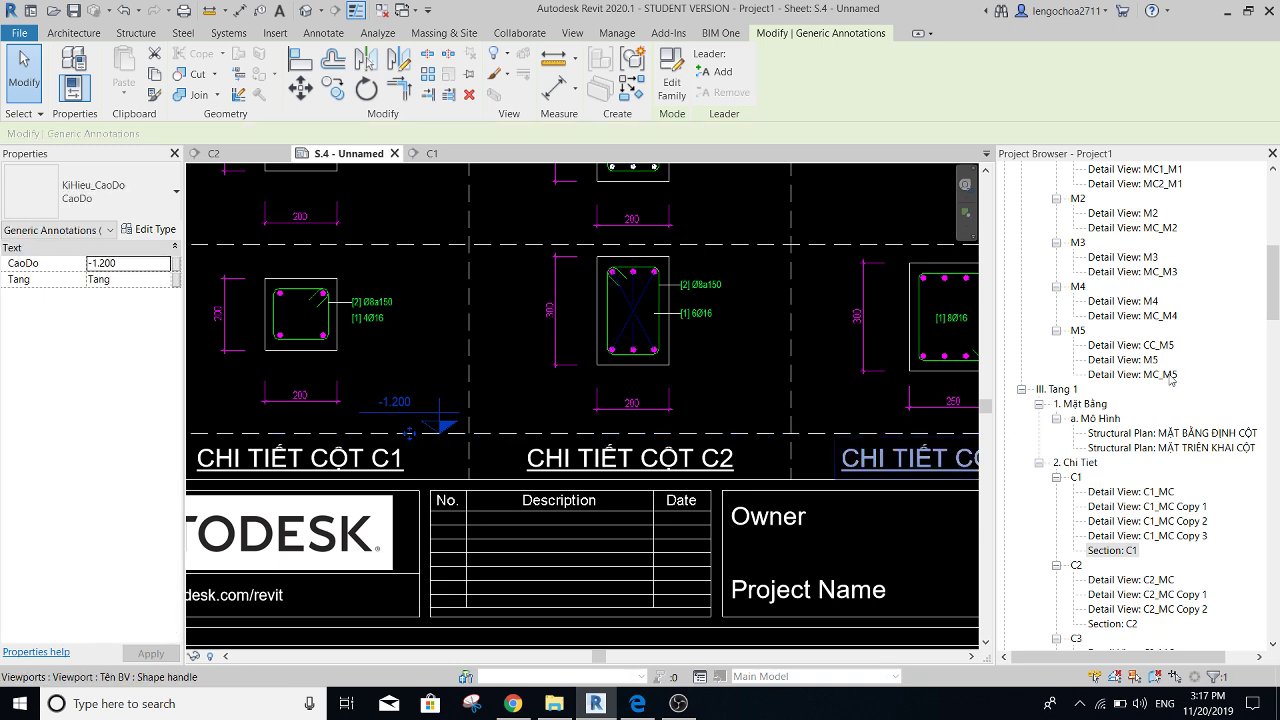
- Open Section: C2 from the Project Browser
scroll(1140, 350, "down", 1)
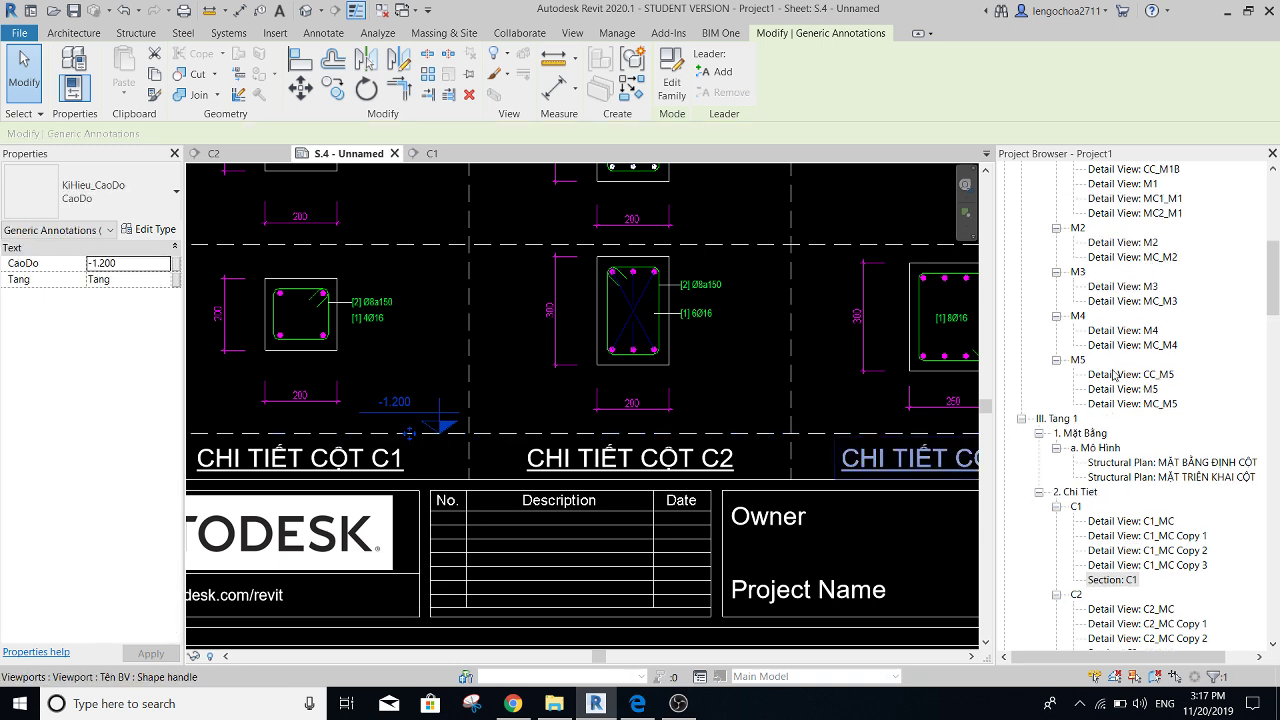
scroll(1130, 430, "down", 1)
scroll(1120, 500, "down", 1)
left_click(1110, 522)
- Open Section C2, bring its MÓNG -1.200 footing level into view and try a spot elevation
double_click(1110, 522)
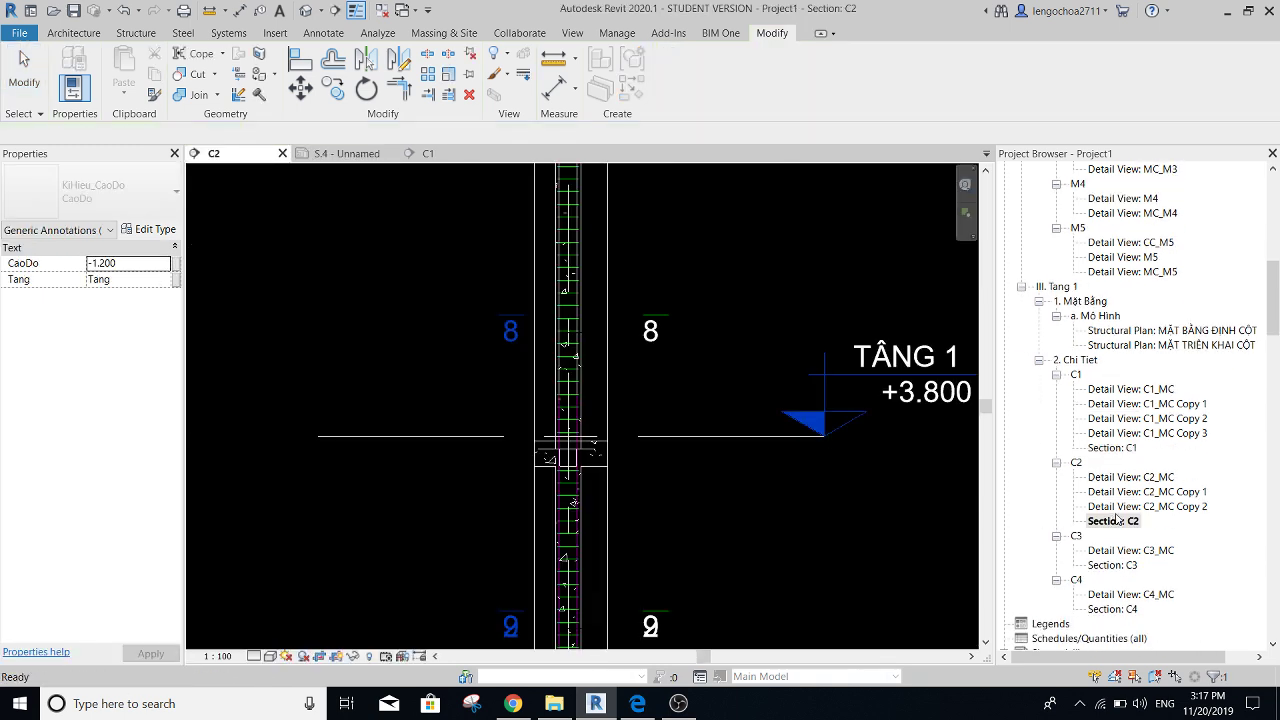
middle_click_drag(598, 419, 590, 155)
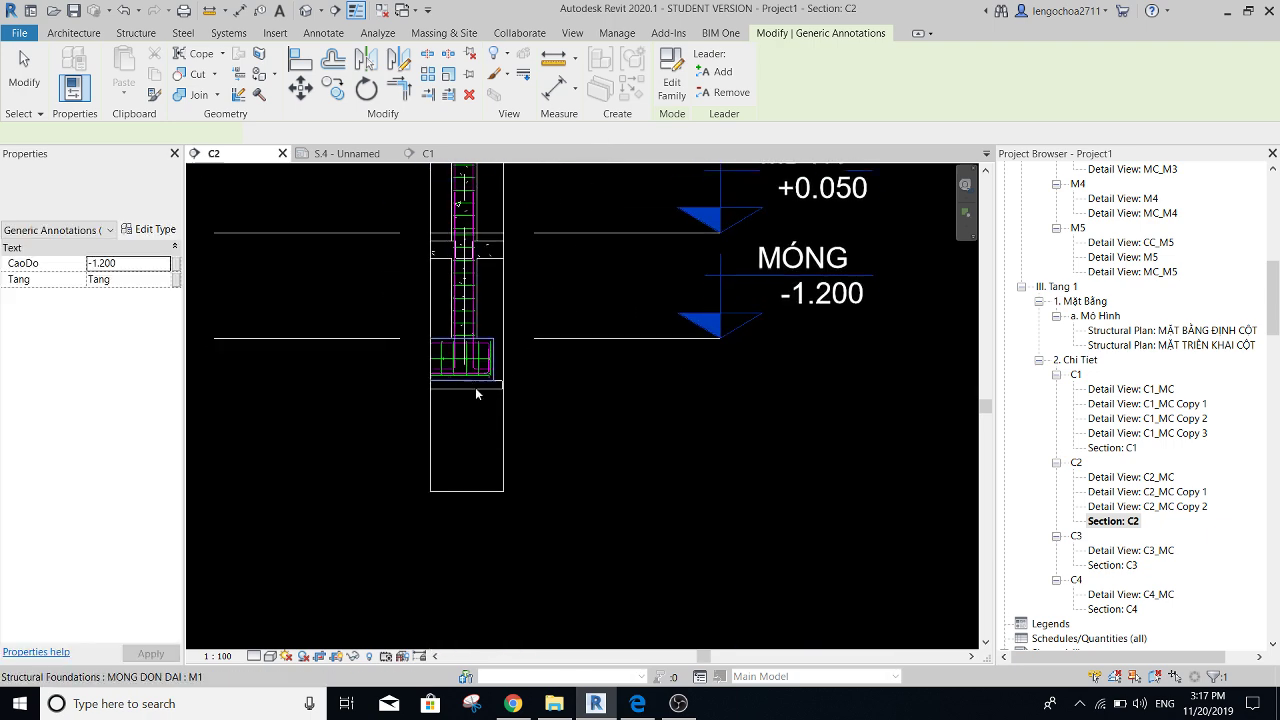
scroll(490, 388, "up", 2)
scroll(505, 390, "up", 2)
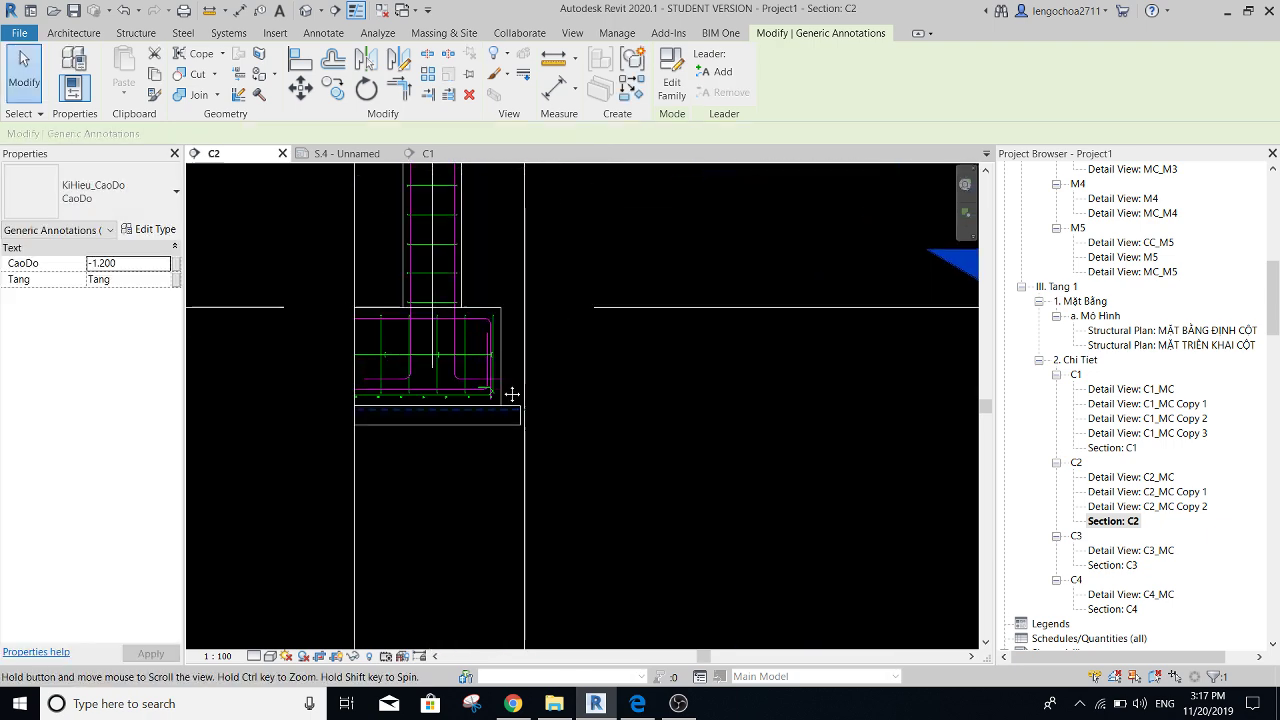
scroll(505, 275, "up", 1)
left_click(512, 280)
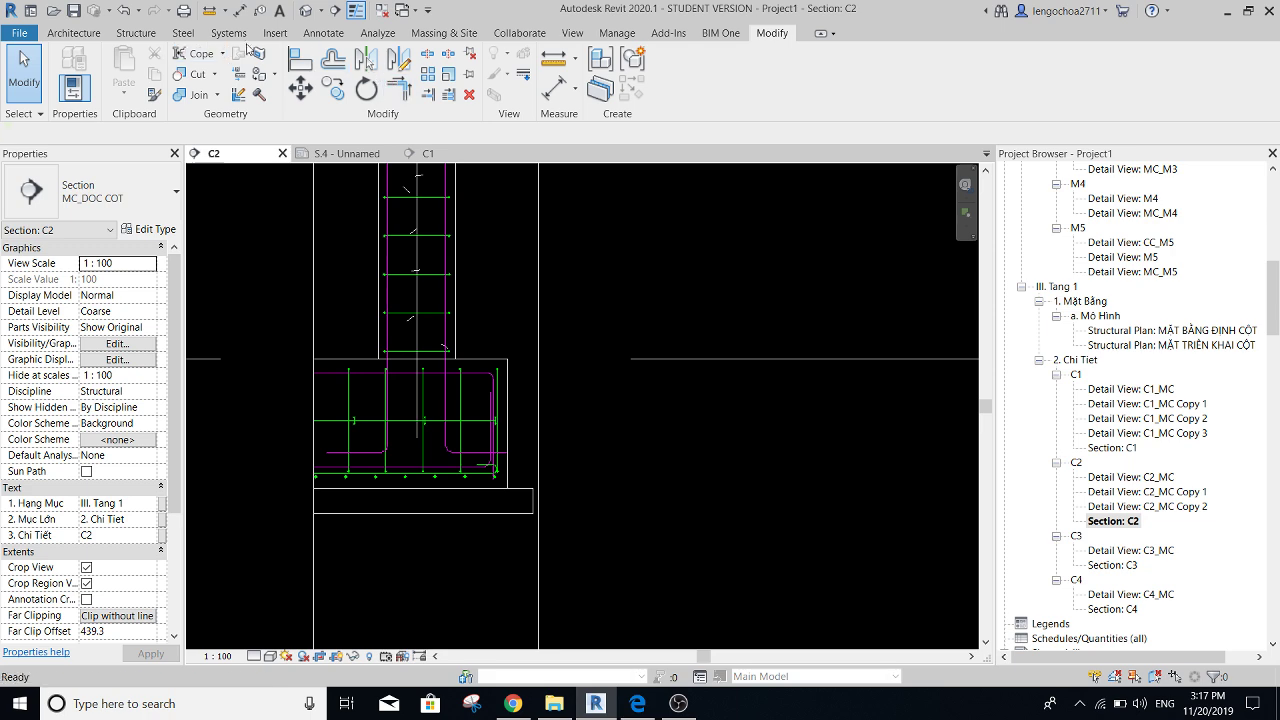
key("l")
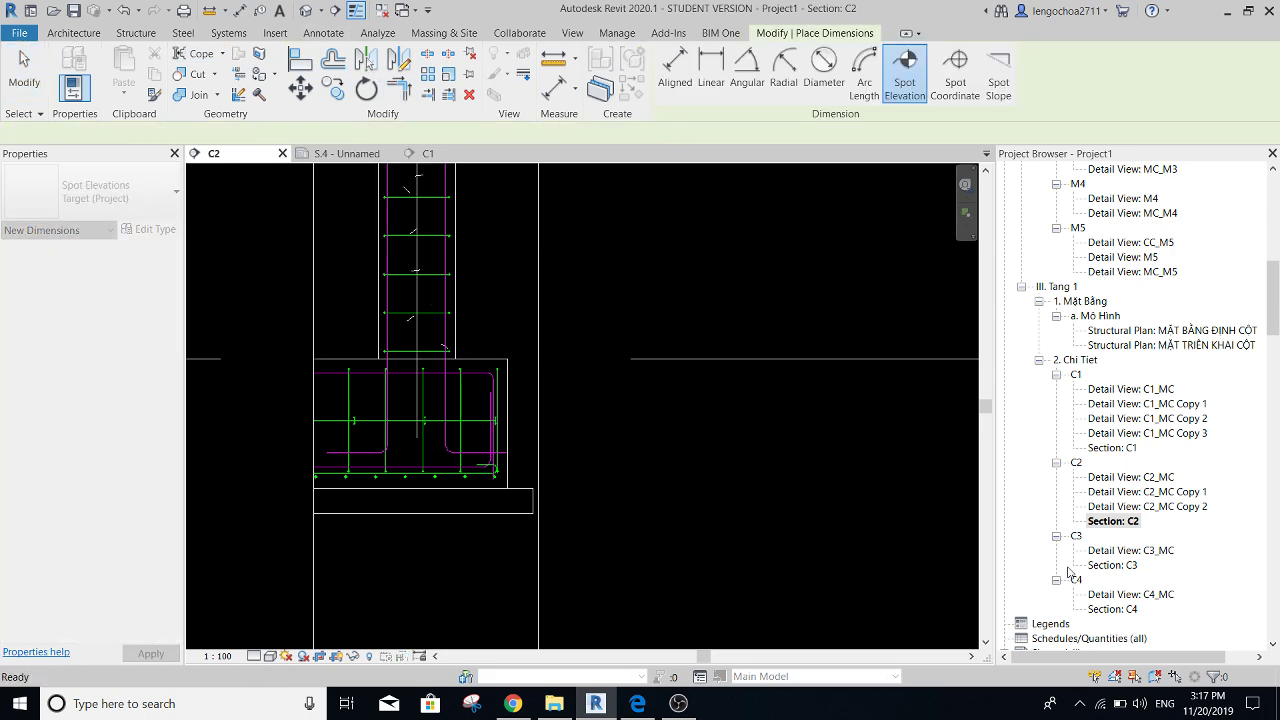
- Open Section C3 at the footing levels, then start and cancel a spot elevation
left_click(1112, 565)
double_click(1112, 565)
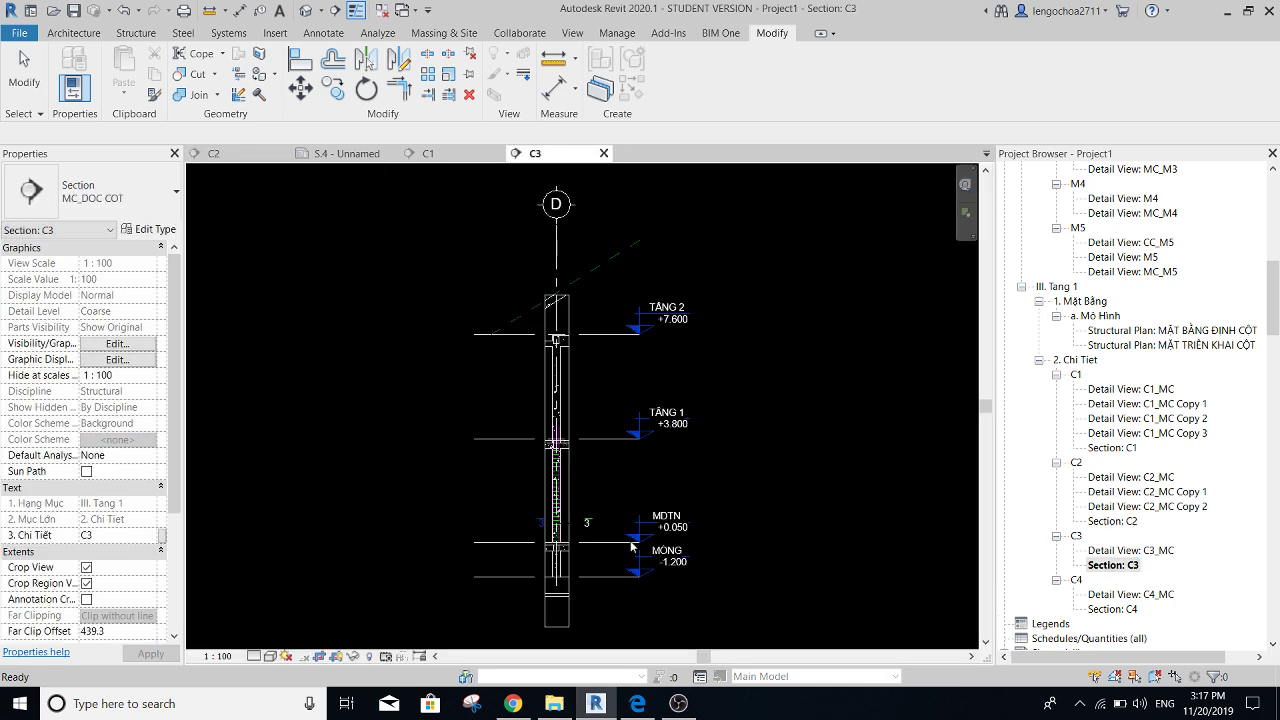
scroll(542, 570, "up", 3)
scroll(542, 570, "up", 3)
middle_click_drag(542, 570, 689, 259)
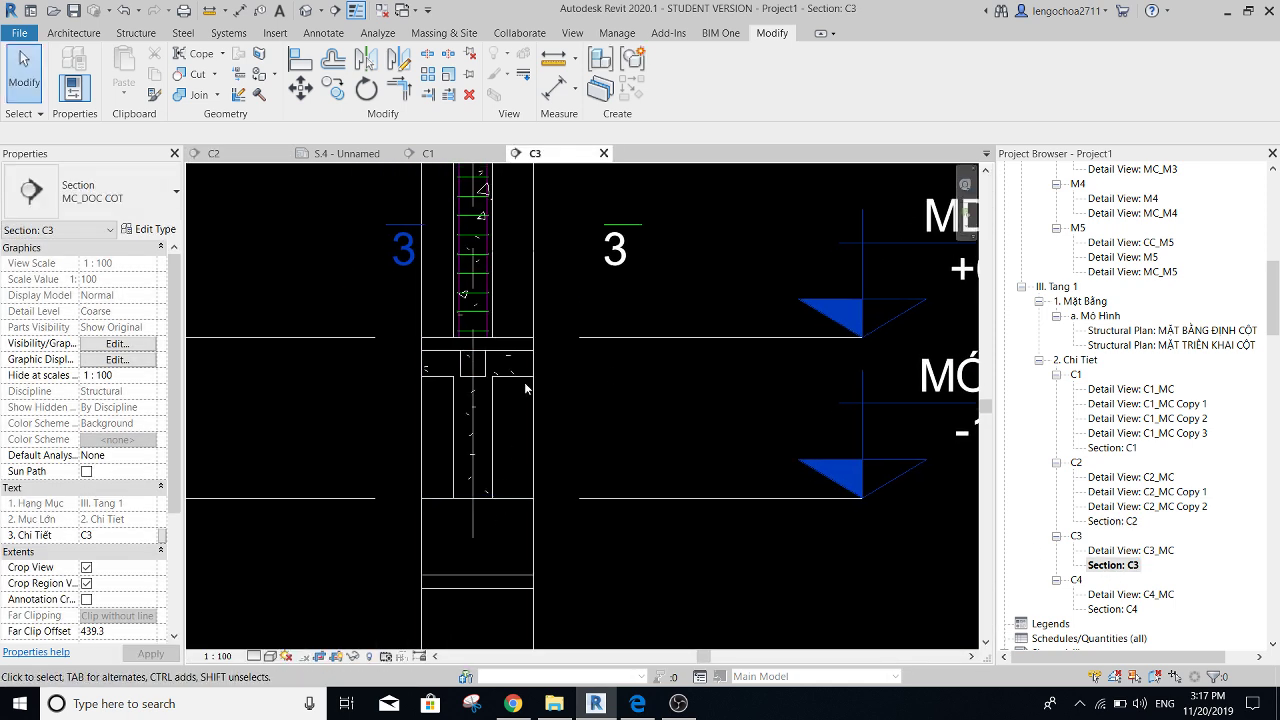
key("e")
key("l")
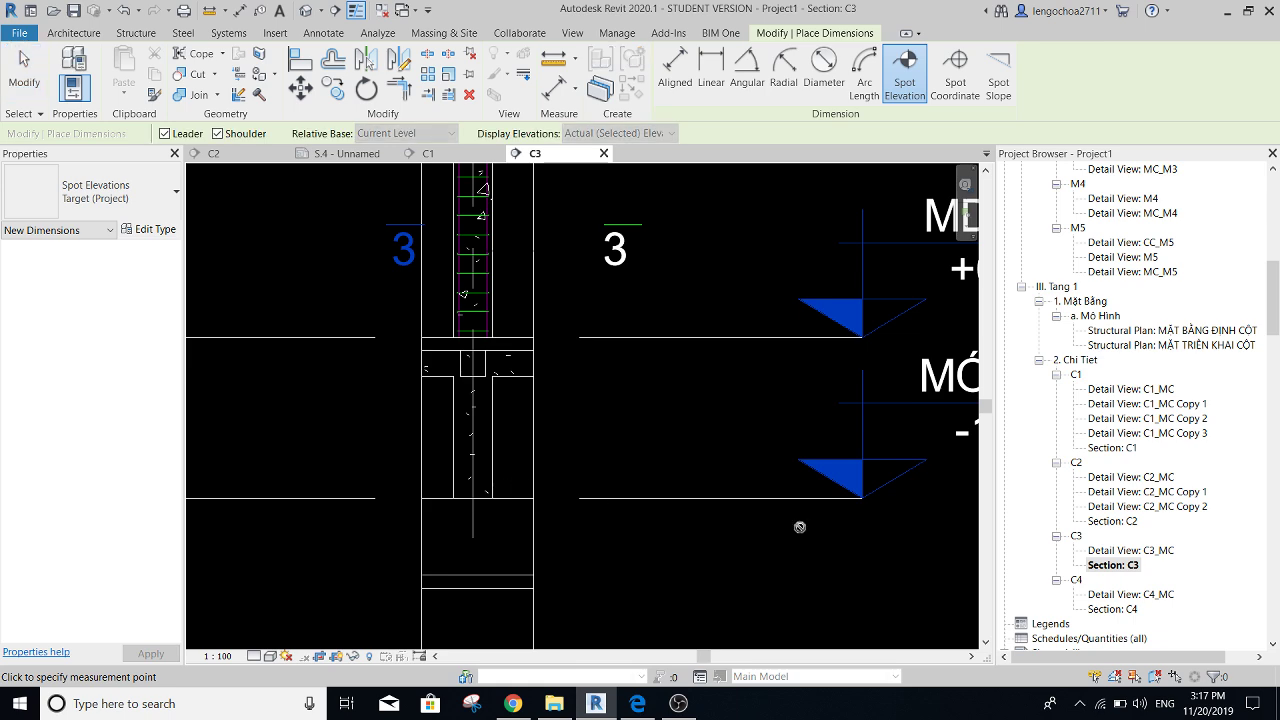
key("Escape")
key("Escape")
- Open Section C4 to check its footing level, then return to sheet S.4
double_click(1112, 609)
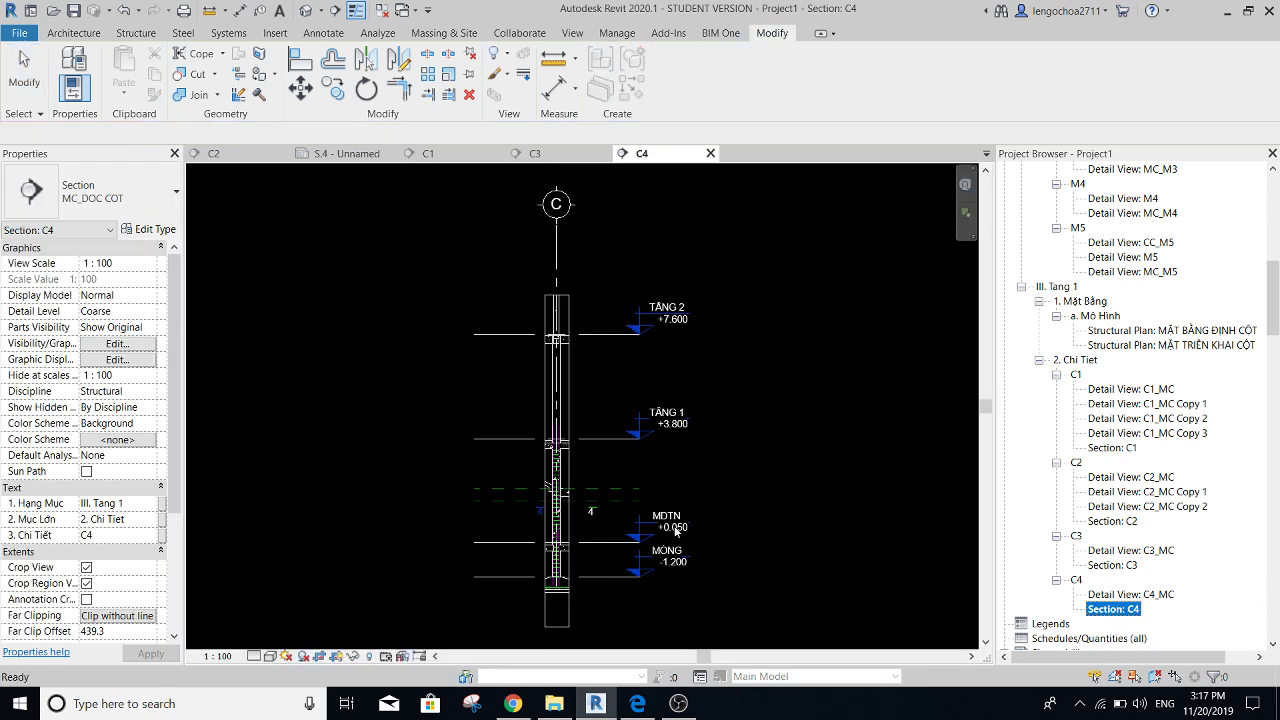
scroll(640, 540, "up", 3)
scroll(586, 551, "up", 2)
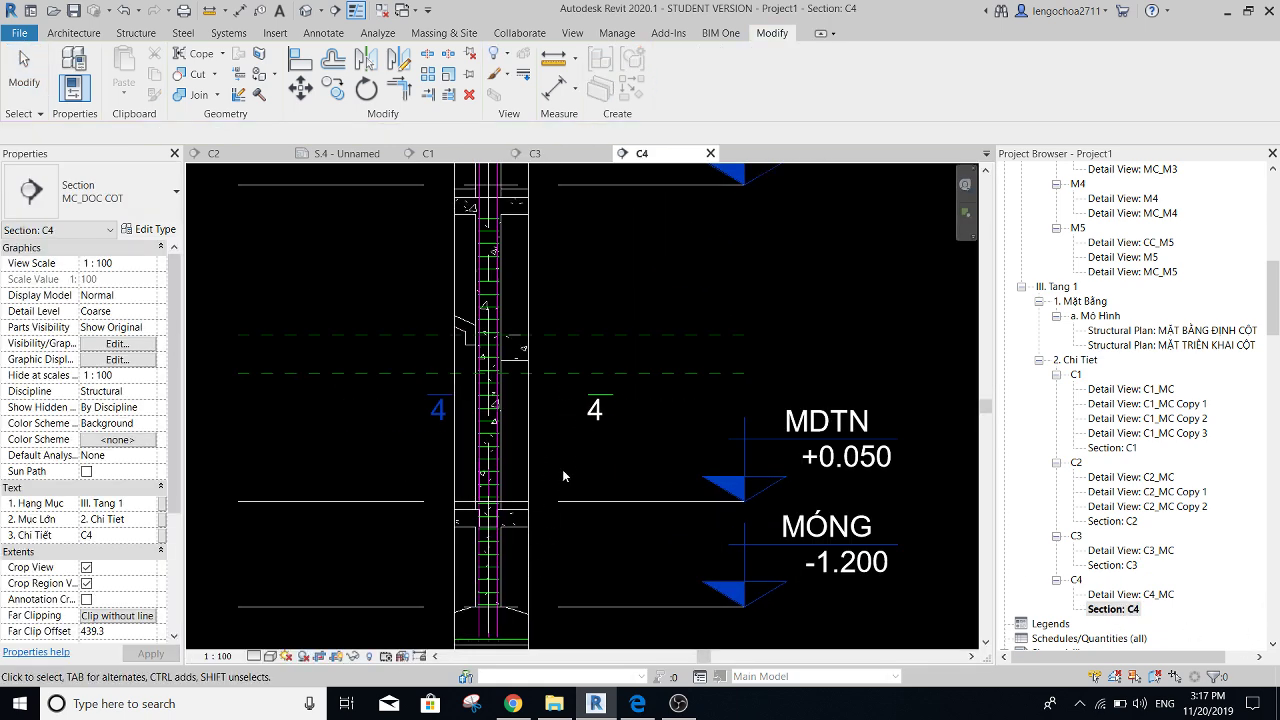
scroll(521, 436, "up", 2)
scroll(501, 455, "up", 2)
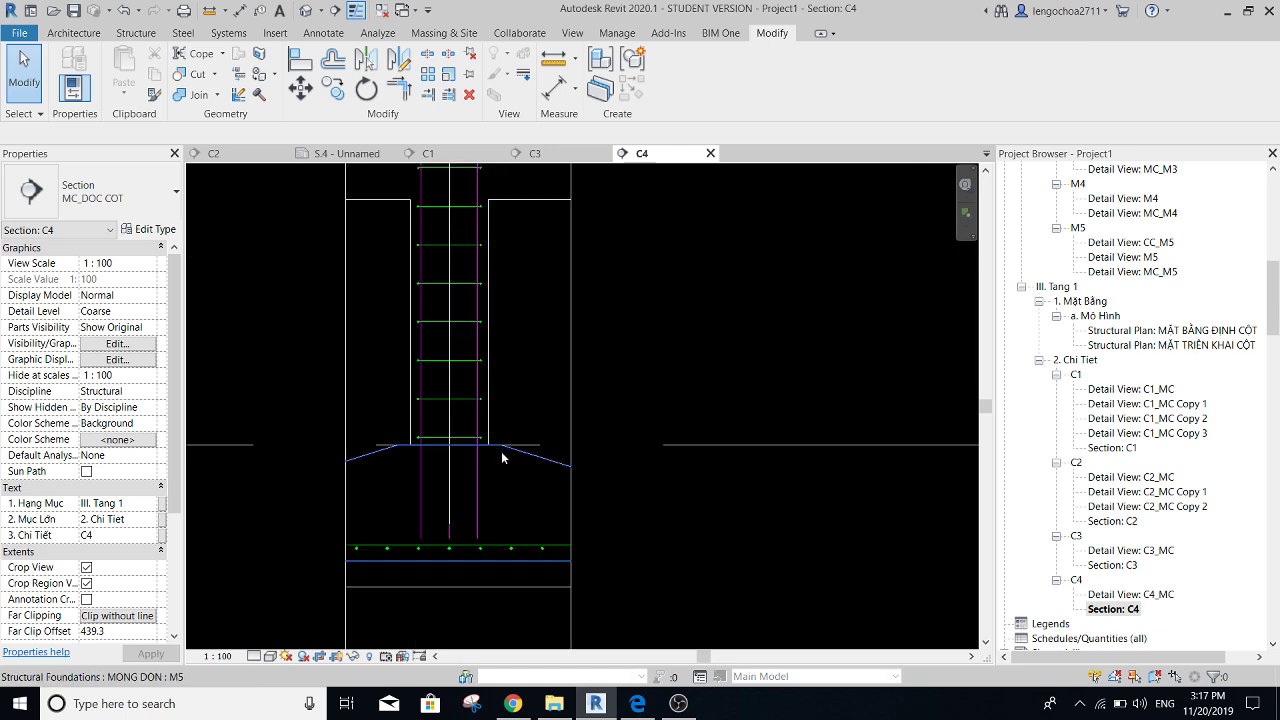
scroll(508, 440, "down", 2)
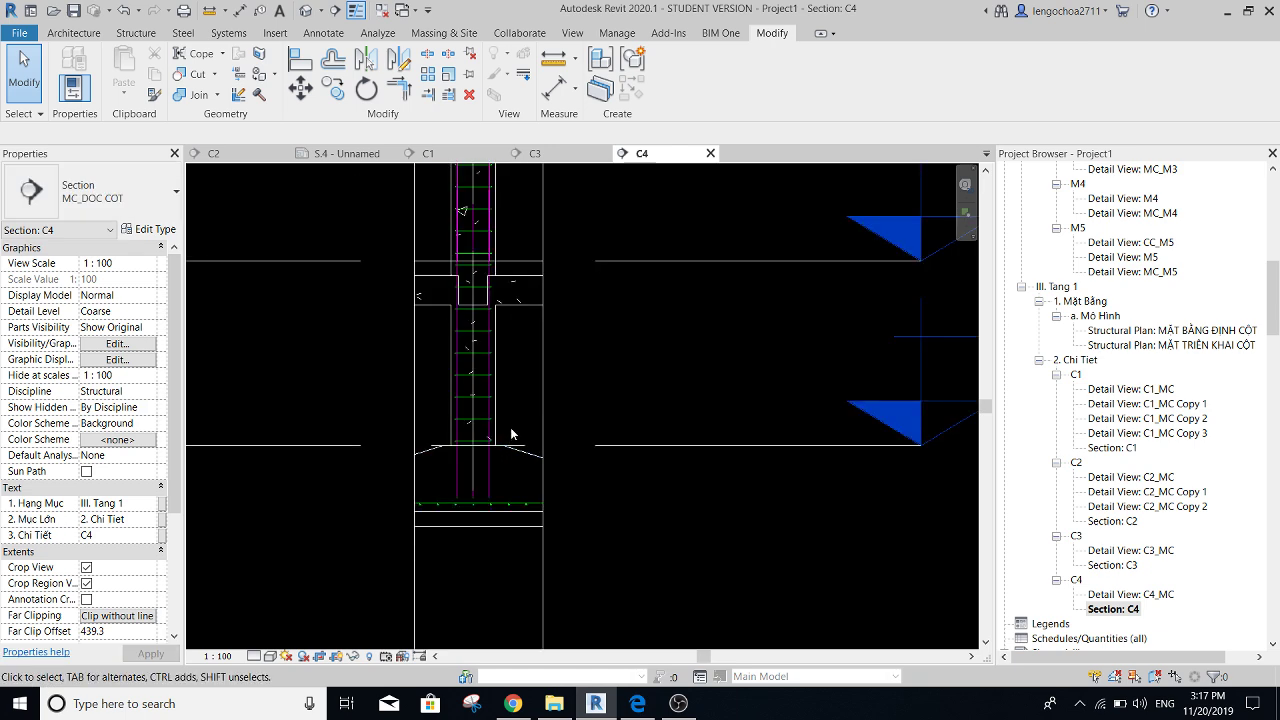
left_click(340, 153)
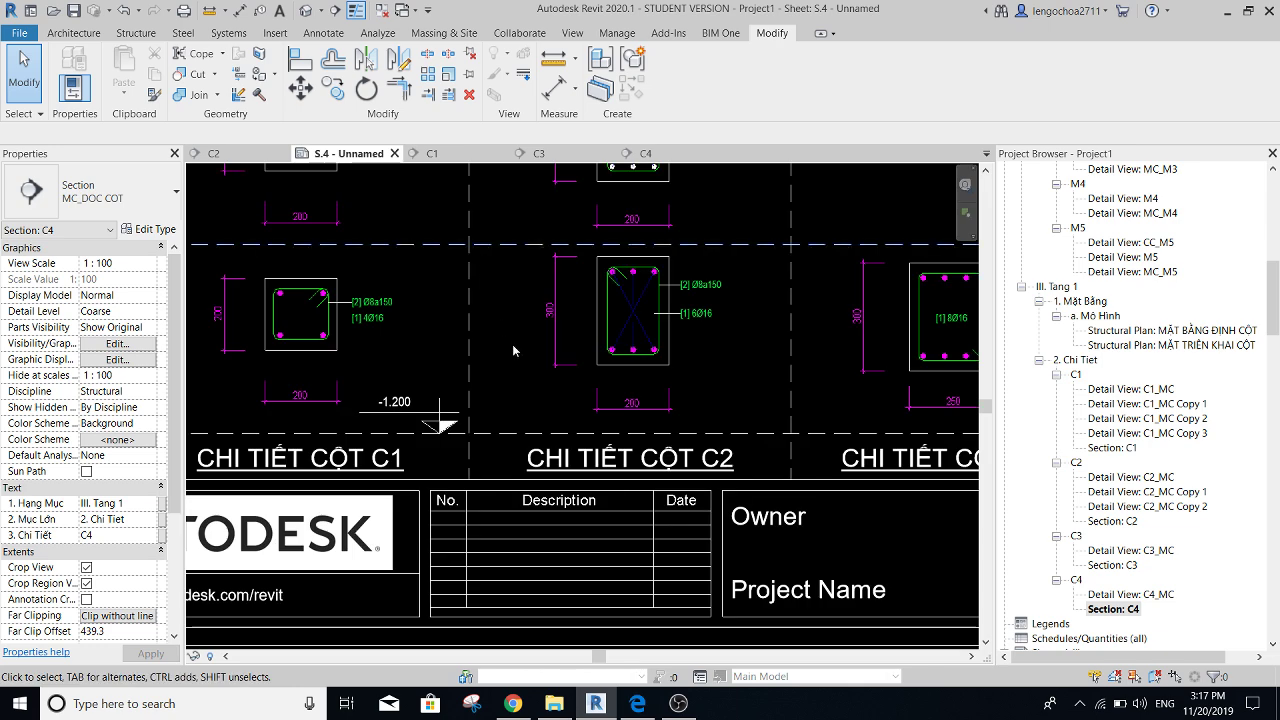
- Move the copied -1.200 elevation tag under the C2 column detail and align it
middle_click_drag(573, 428, 629, 420)
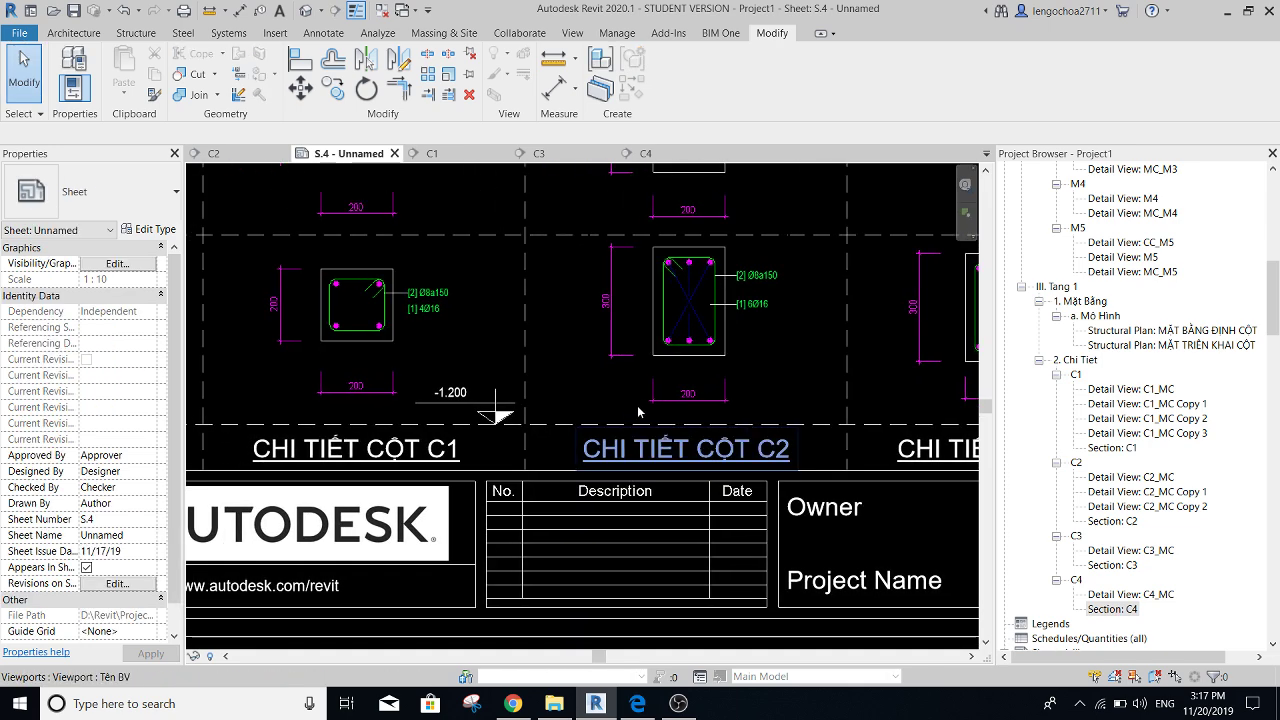
scroll(480, 405, "up", 2)
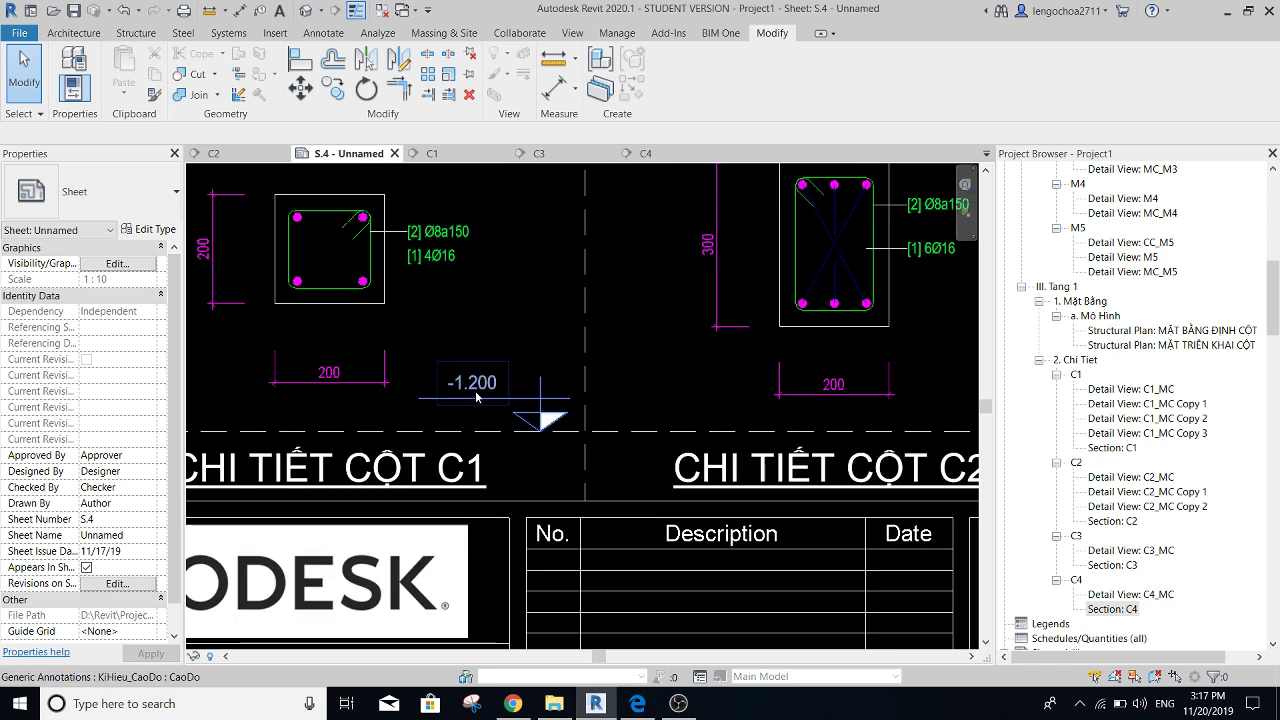
left_click(476, 397)
middle_click_drag(566, 412, 512, 418)
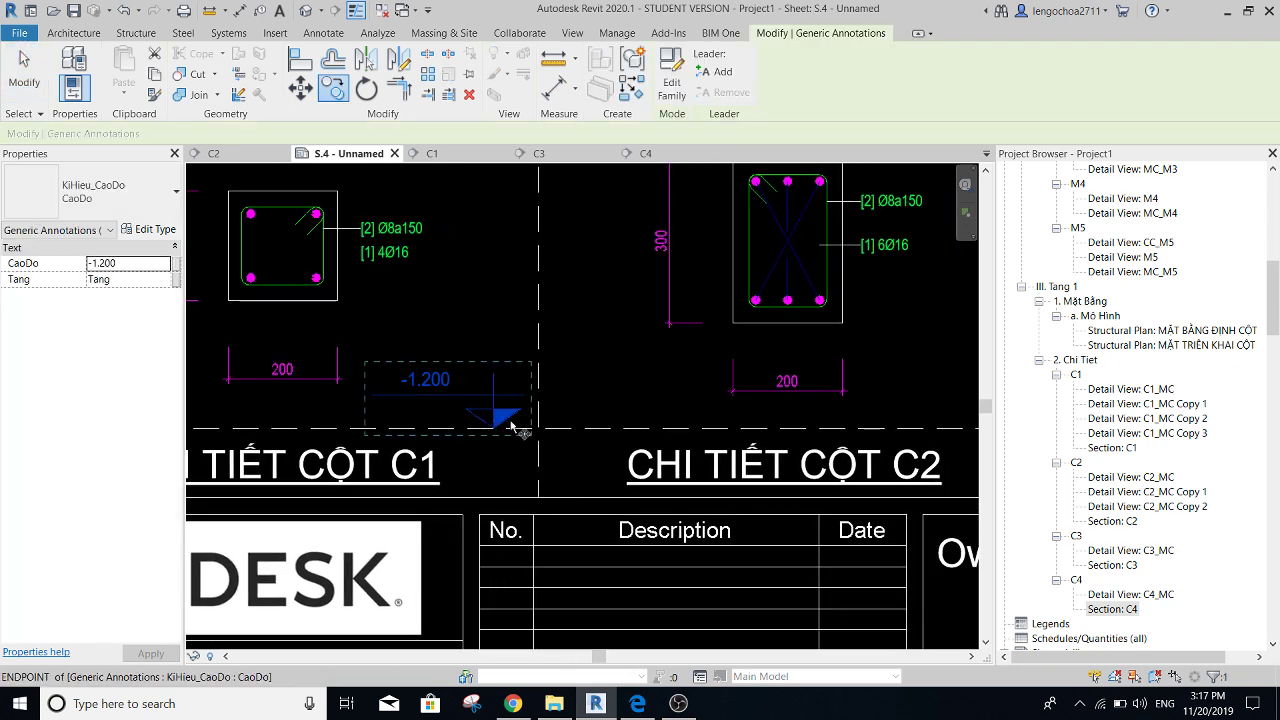
left_click_drag(512, 427, 632, 430)
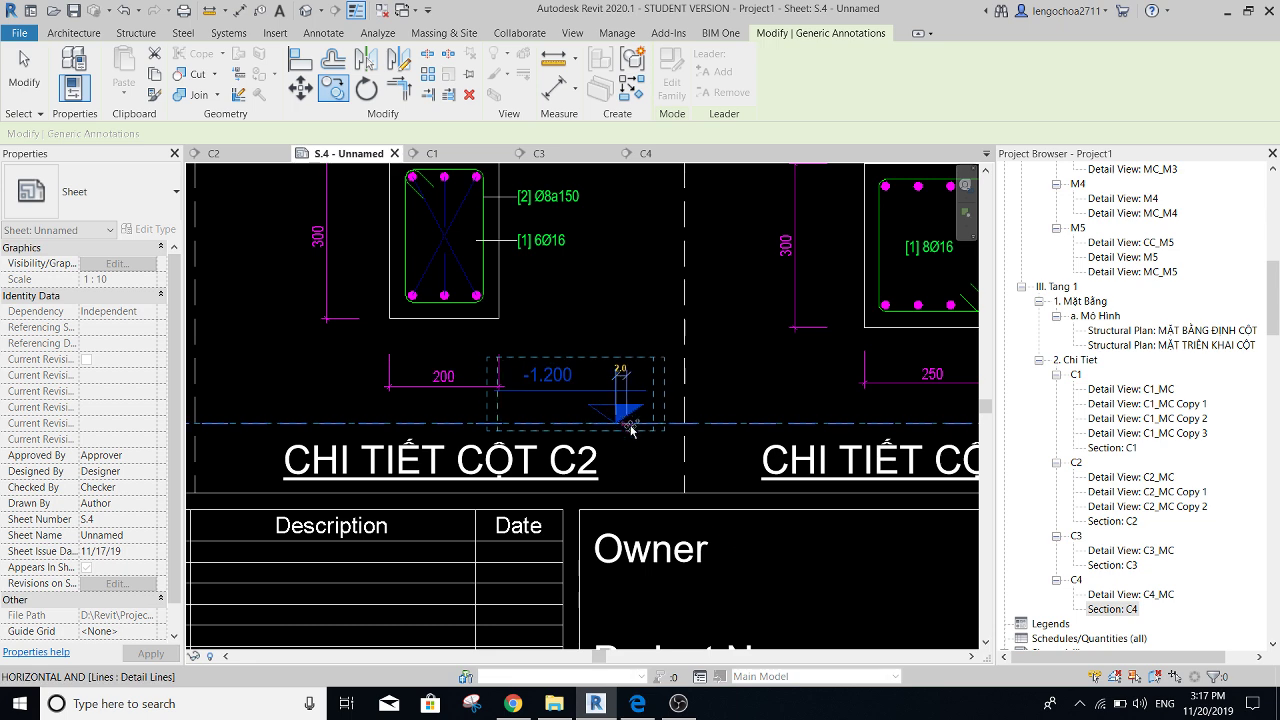
scroll(569, 387, "up", 3)
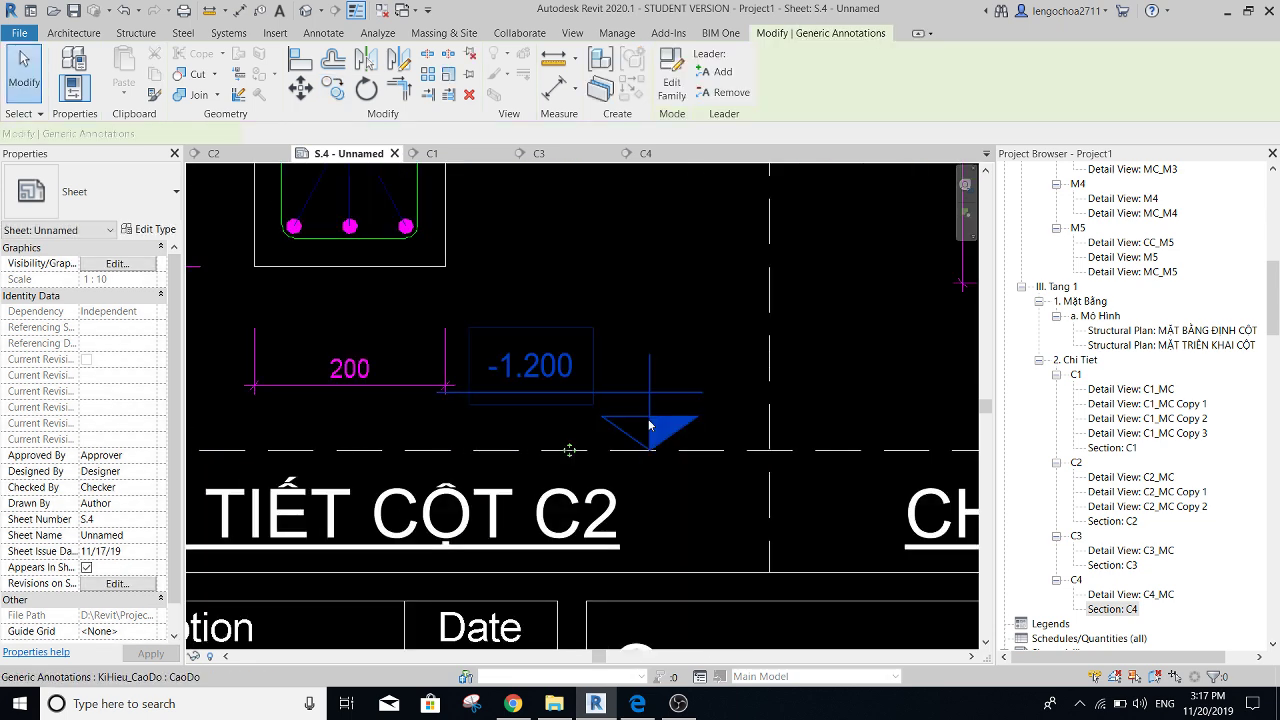
left_click_drag(649, 426, 670, 427)
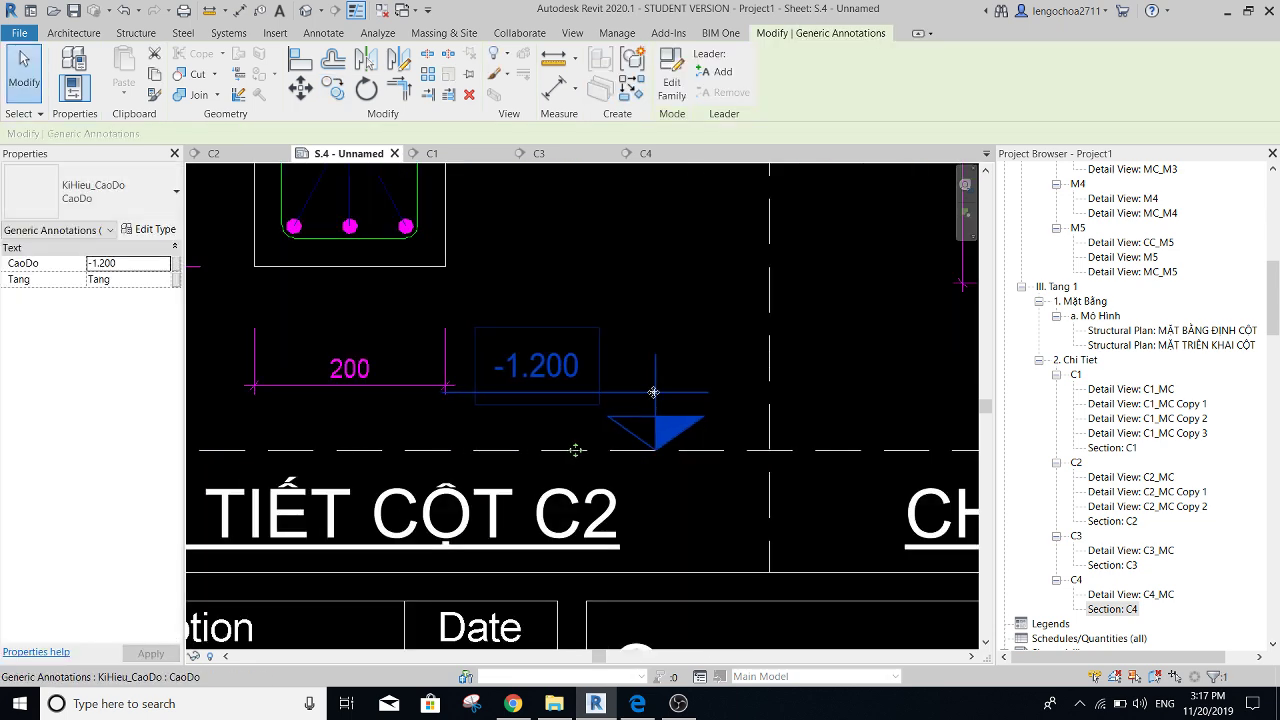
left_click(686, 289)
scroll(686, 289, "down", 3)
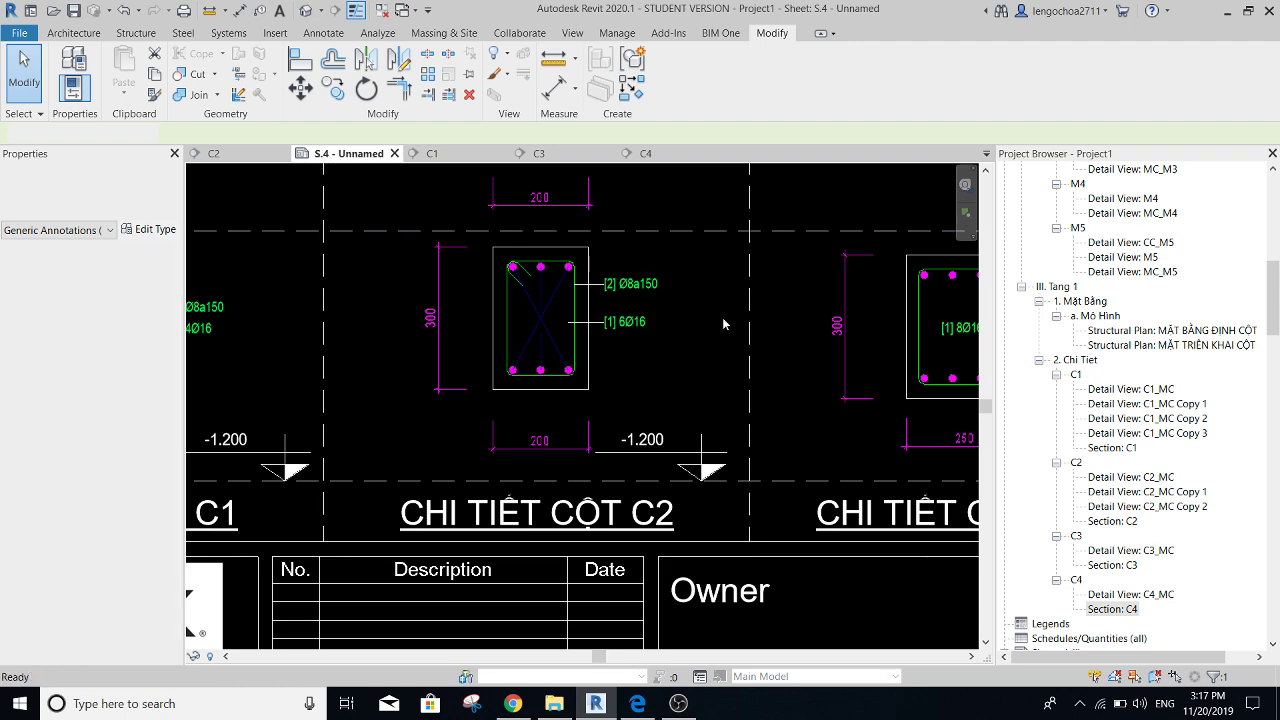
scroll(724, 323, "down", 2)
left_click(233, 281)
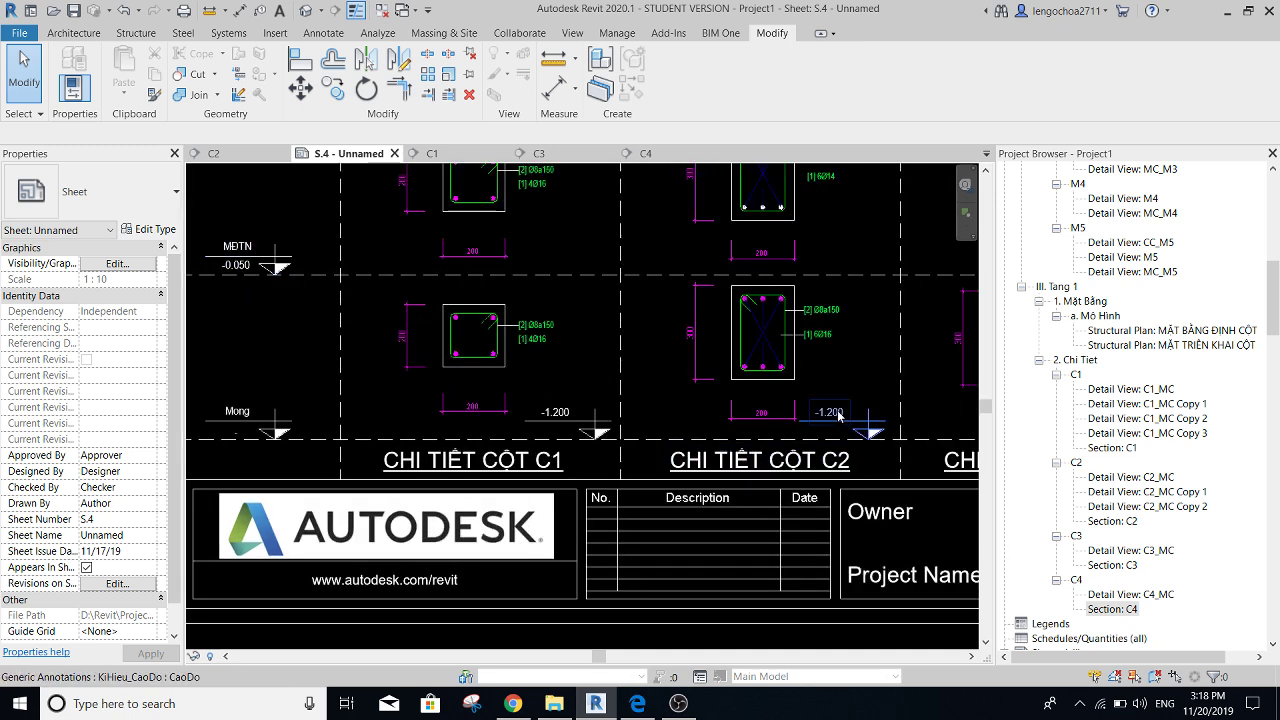
- Change the C2 elevation tag's value to -1.150
scroll(577, 350, "up", 3)
left_click(837, 417)
left_click(835, 416)
type("-1.150")
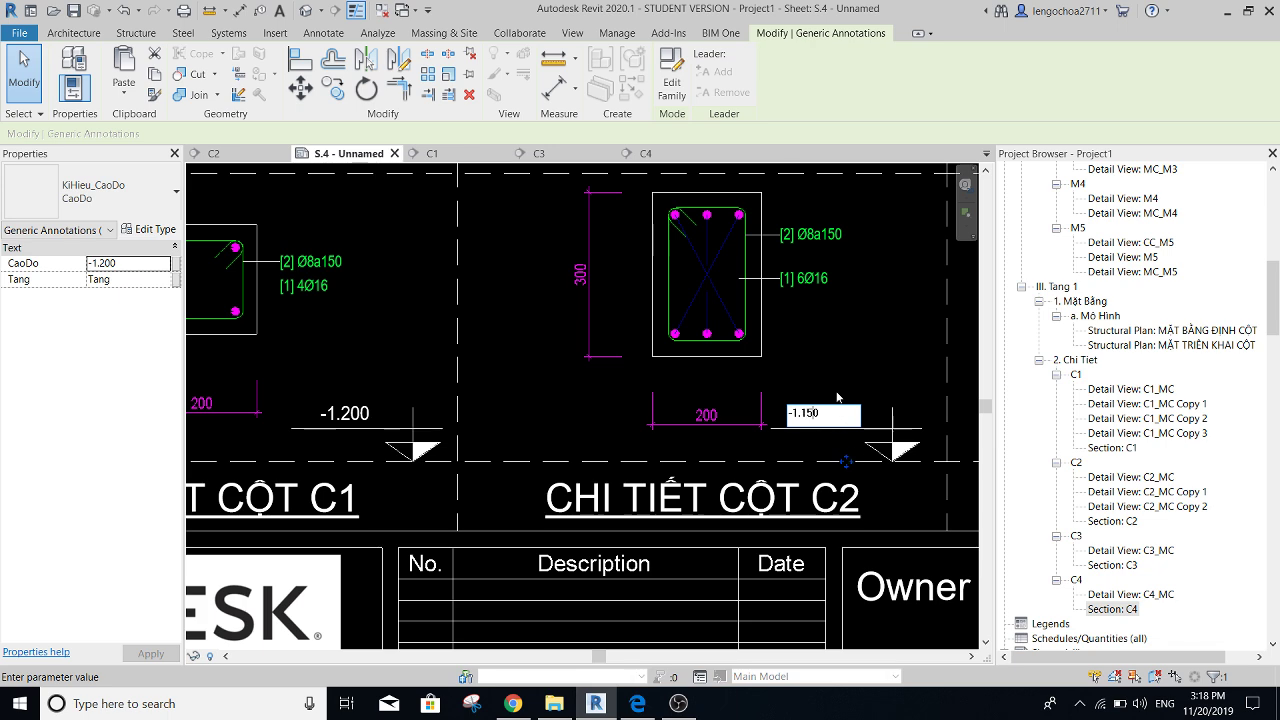
key("Return")
scroll(835, 375, "down", 3)
- Select and inspect the -1.150 elevation tag, then deselect it
key("Escape")
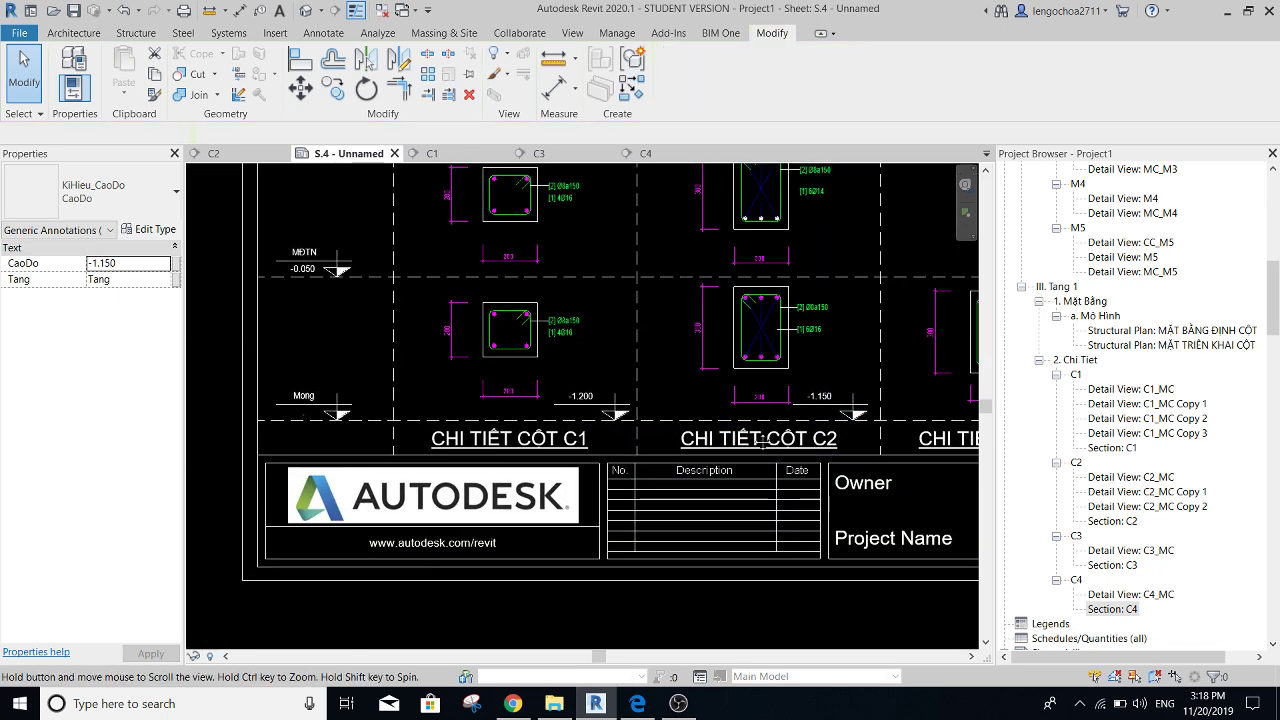
scroll(703, 414, "down", 2)
left_click(703, 414)
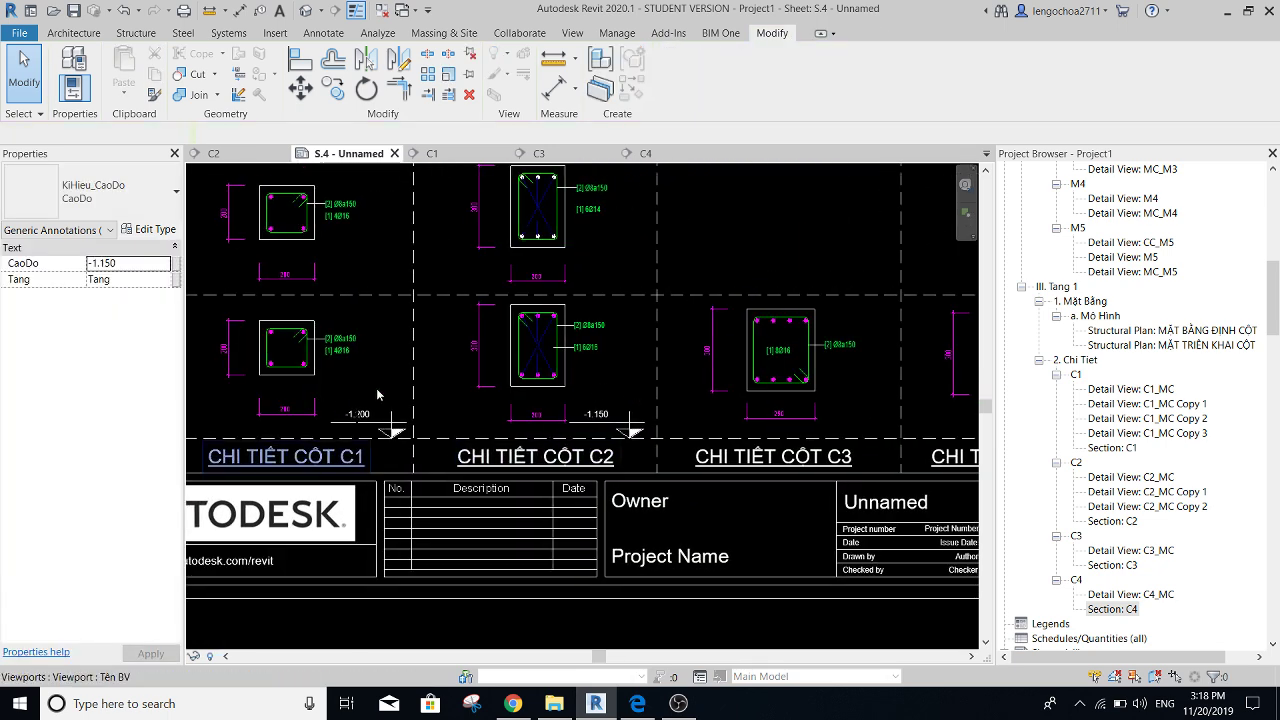
scroll(639, 461, "down", 2)
scroll(639, 461, "up", 2)
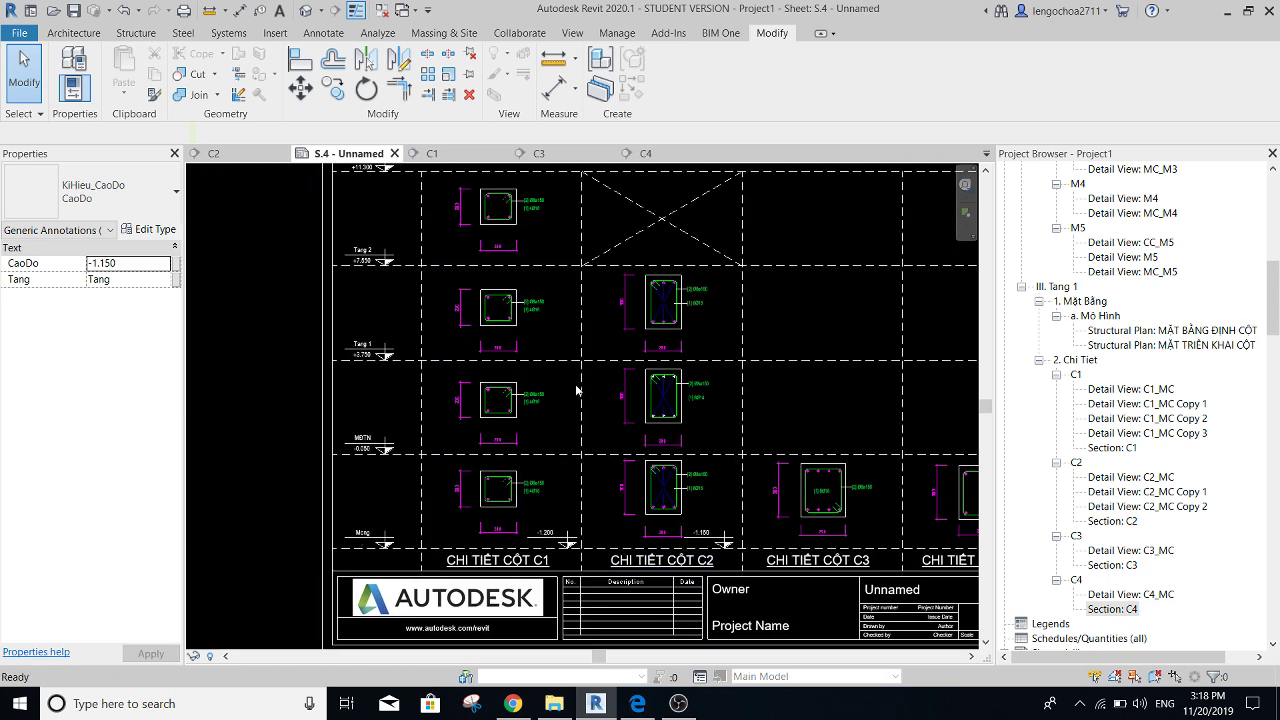
key("Escape")
- Select the Mái, Tang 2, Tang 1, MĐTN and Móng level tags to check them, then clear the selection
scroll(554, 414, "up", 2)
scroll(554, 414, "up", 2)
scroll(554, 414, "up", 2)
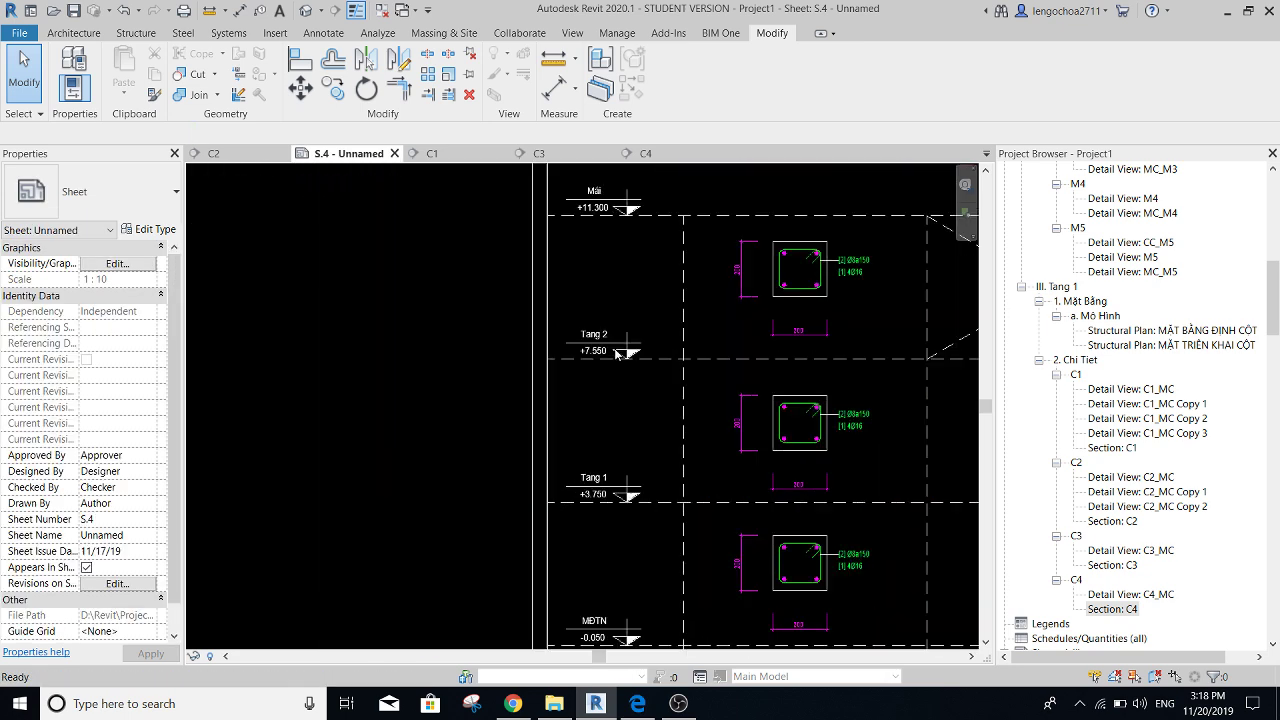
left_click(592, 345)
left_click(604, 207, "ctrl")
left_click(600, 484, "ctrl")
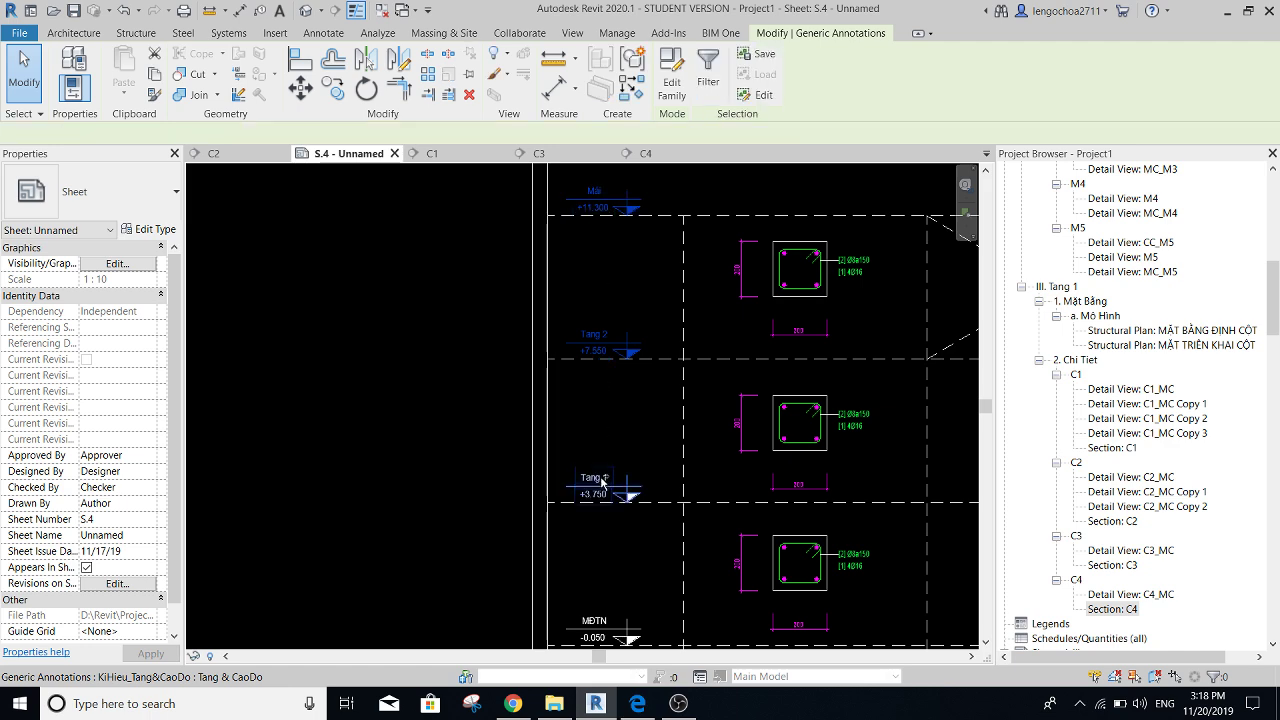
middle_click_drag(614, 560, 612, 475)
left_click(606, 498, "ctrl")
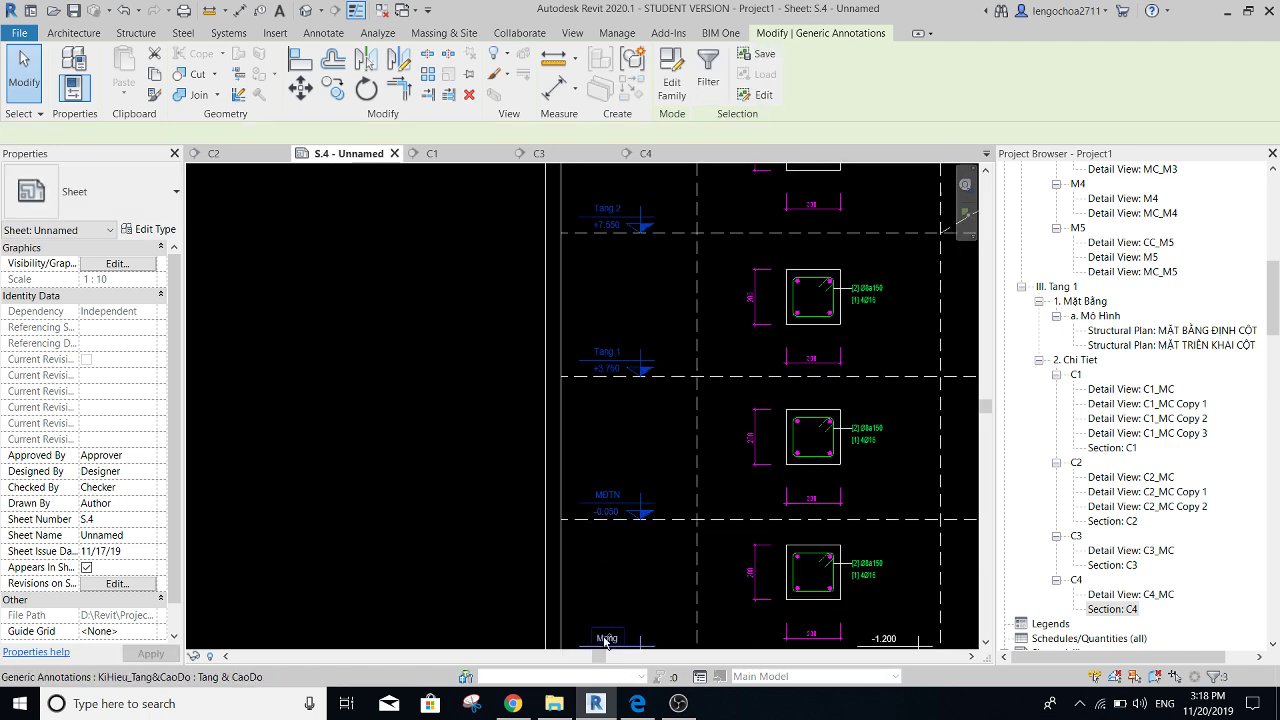
left_click(606, 640, "ctrl")
middle_click_drag(646, 576, 605, 486)
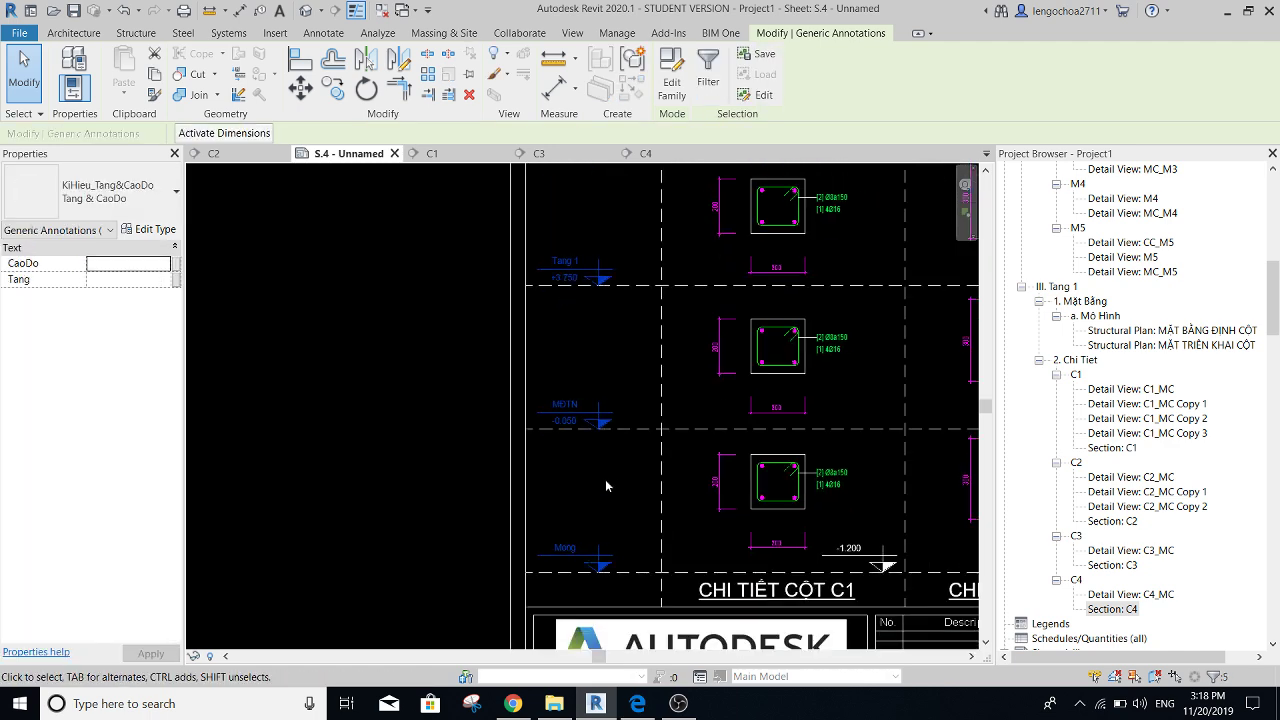
key("Escape")
- Close all inactive view tabs so only sheet S.4 stays open
scroll(613, 480, "down", 2)
middle_click_drag(549, 442, 501, 440)
scroll(501, 440, "up", 1)
scroll(501, 440, "up", 1)
scroll(501, 440, "up", 1)
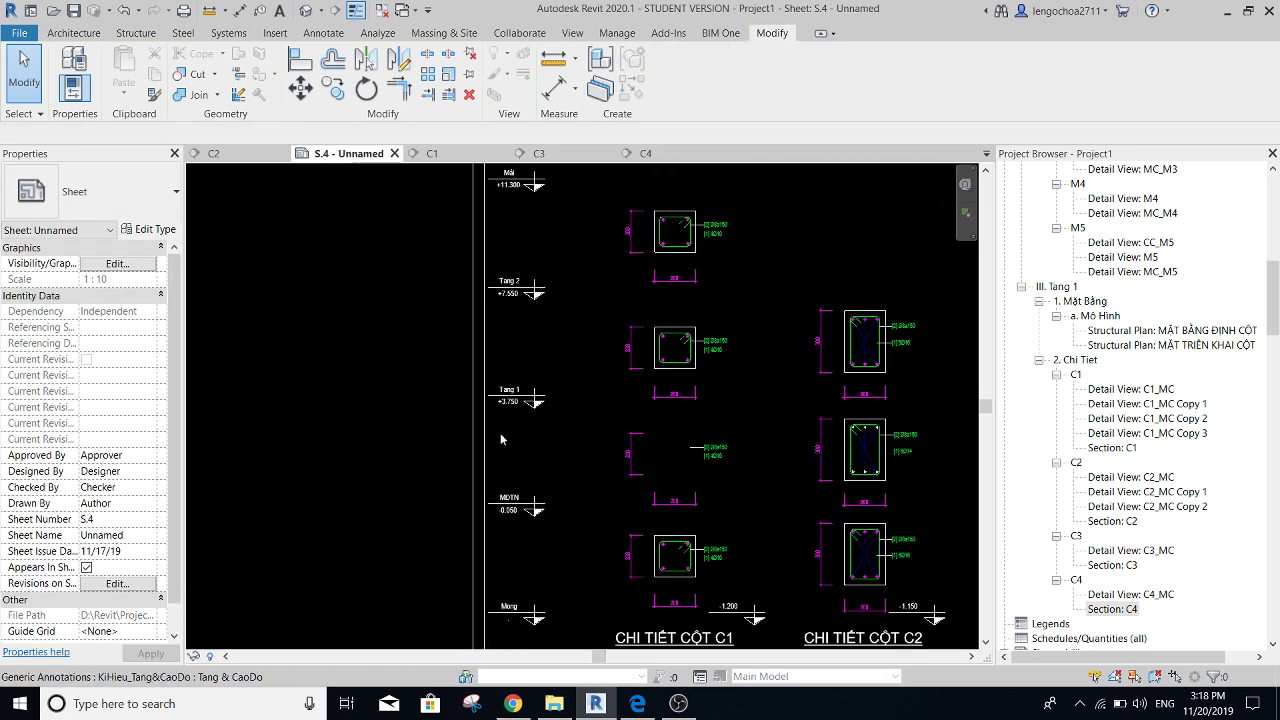
left_click(385, 14)
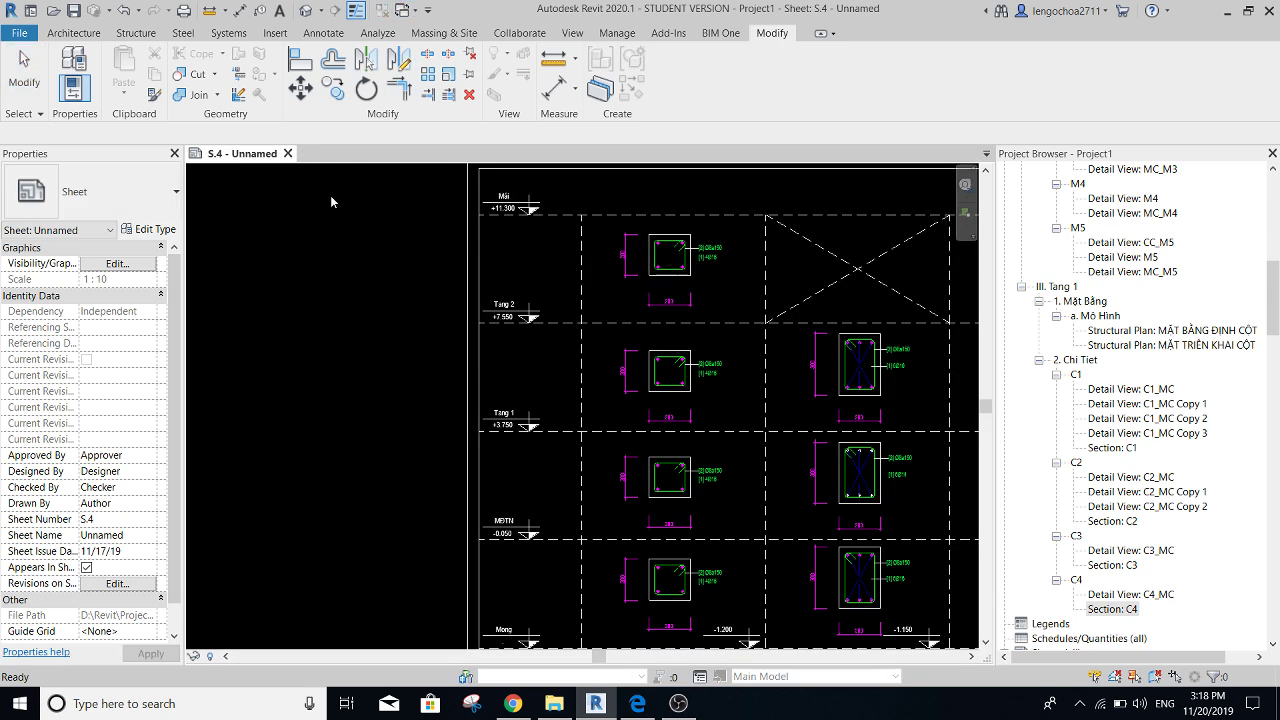
scroll(376, 267, "down", 1)
scroll(376, 230, "down", 1)
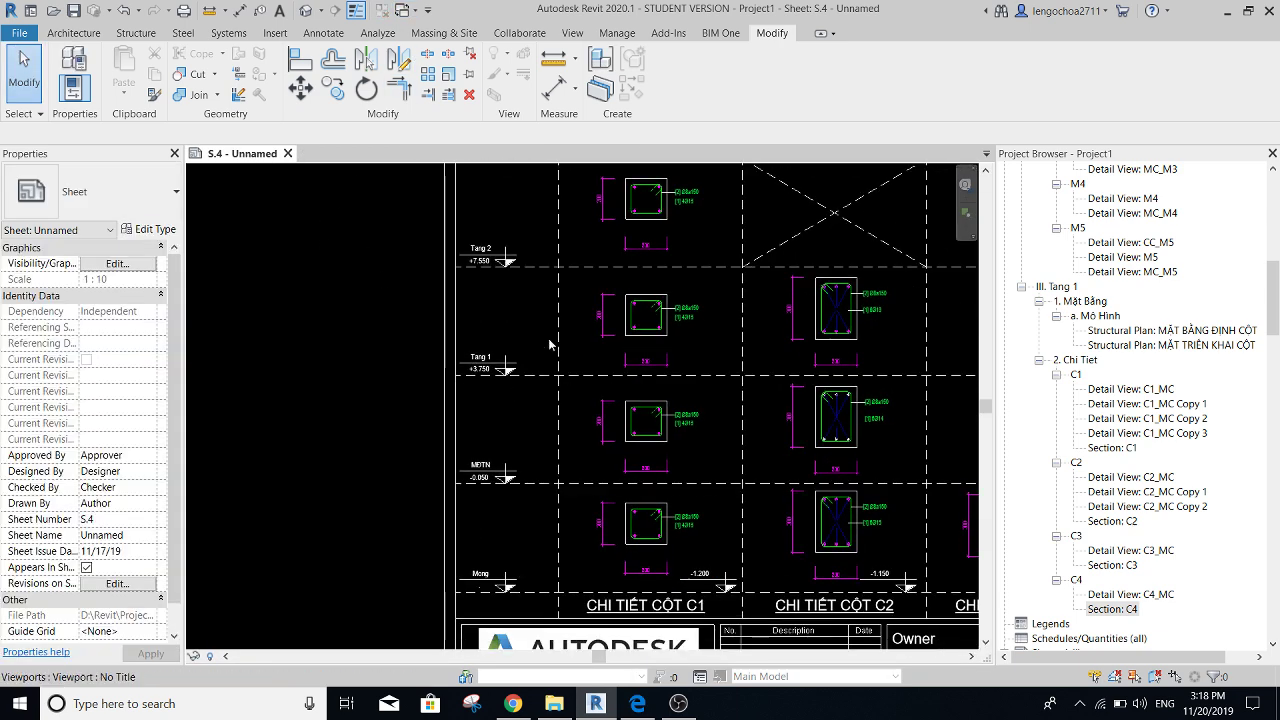
scroll(490, 266, "down", 1)
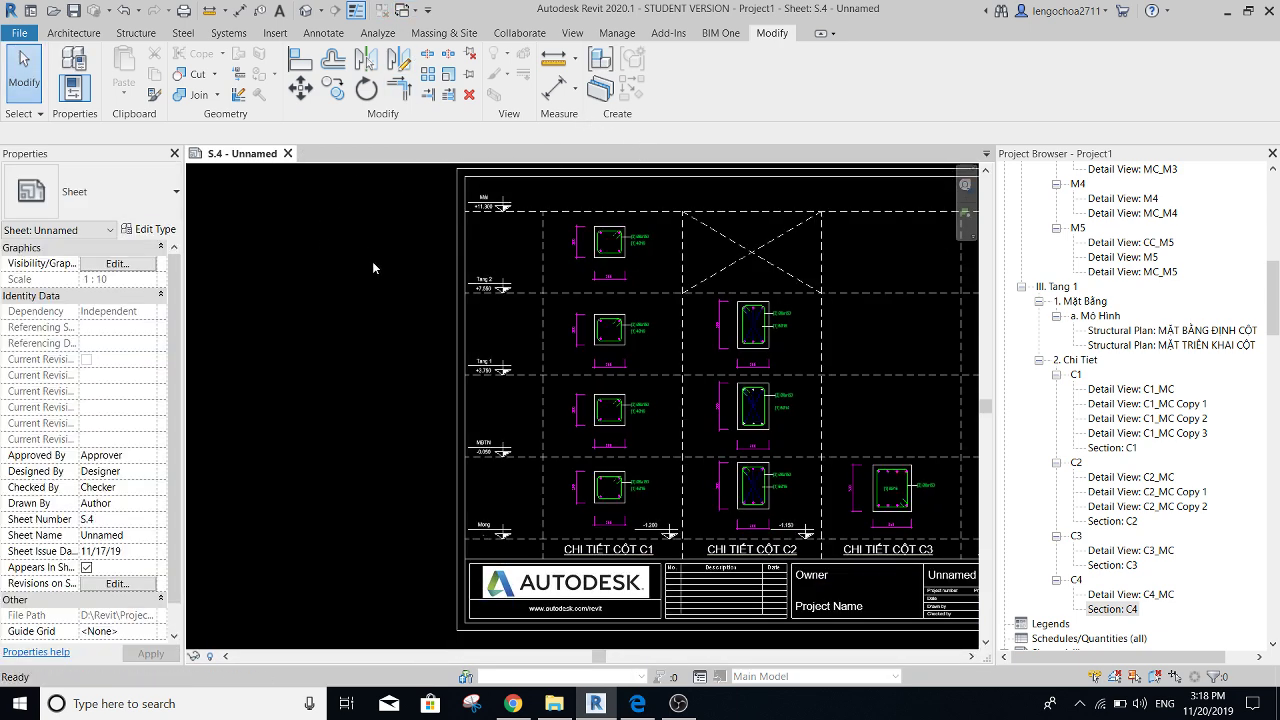
- Open the sheet's Visibility/Graphic Overrides with VG and dismiss it unchanged
key("v")
key("g")
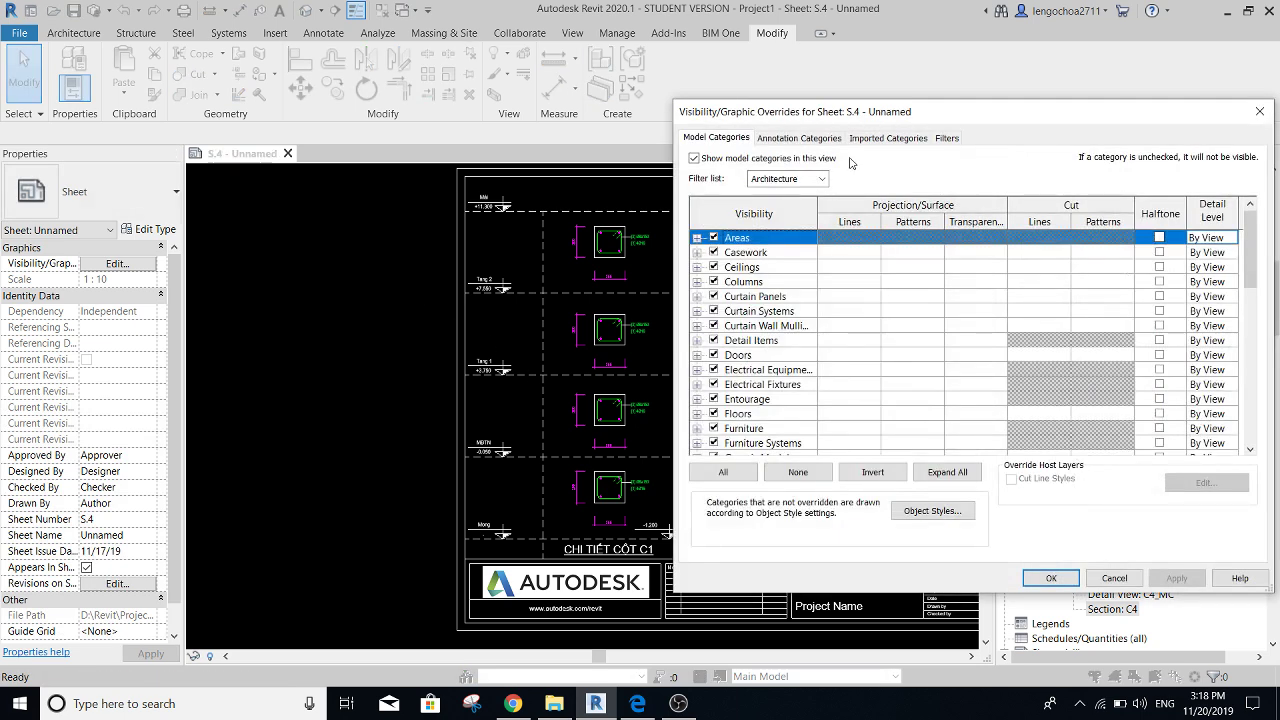
key("Escape")
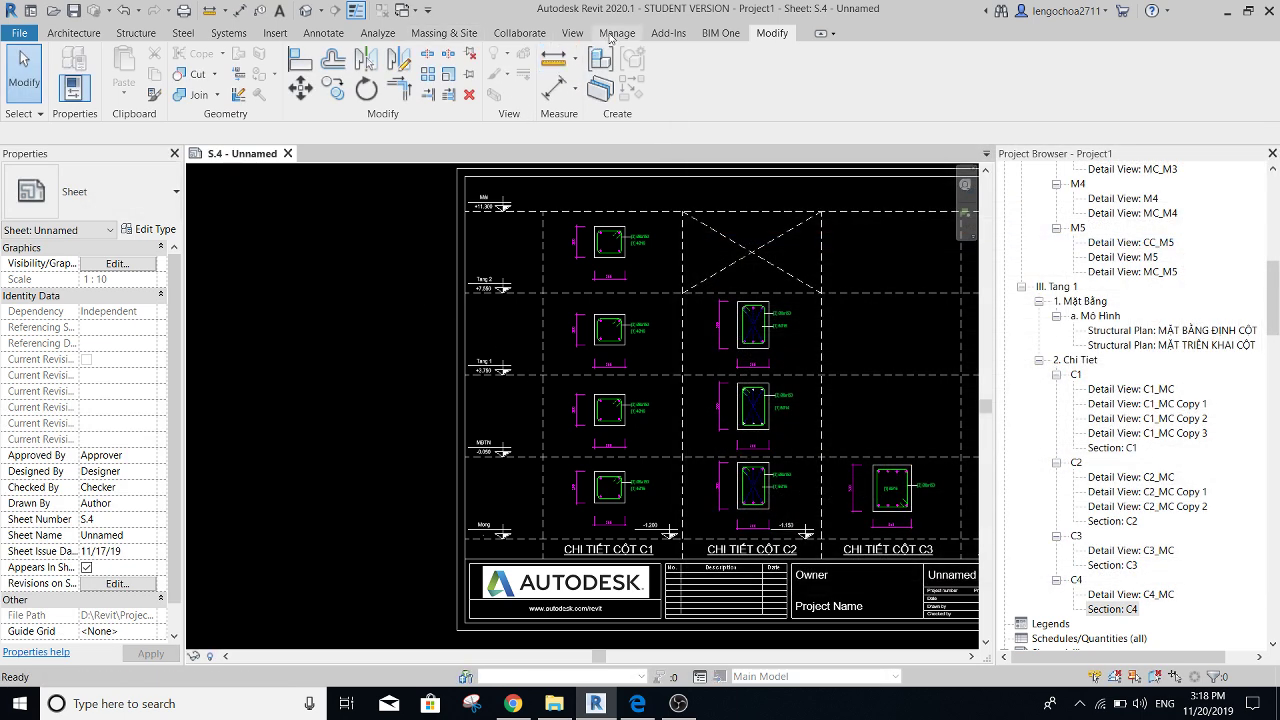
- Open Line Styles via Manage > Additional Settings and create a new Lines subcategory
left_click(617, 35)
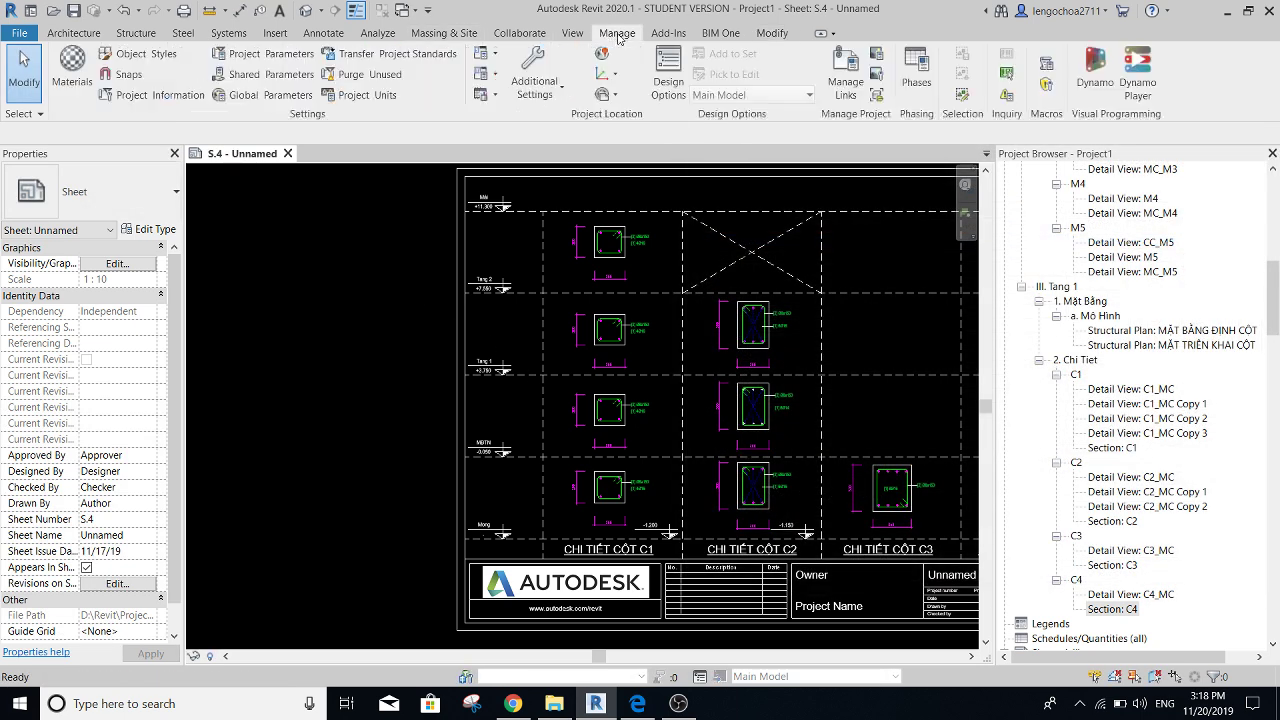
left_click(534, 84)
left_click(572, 272)
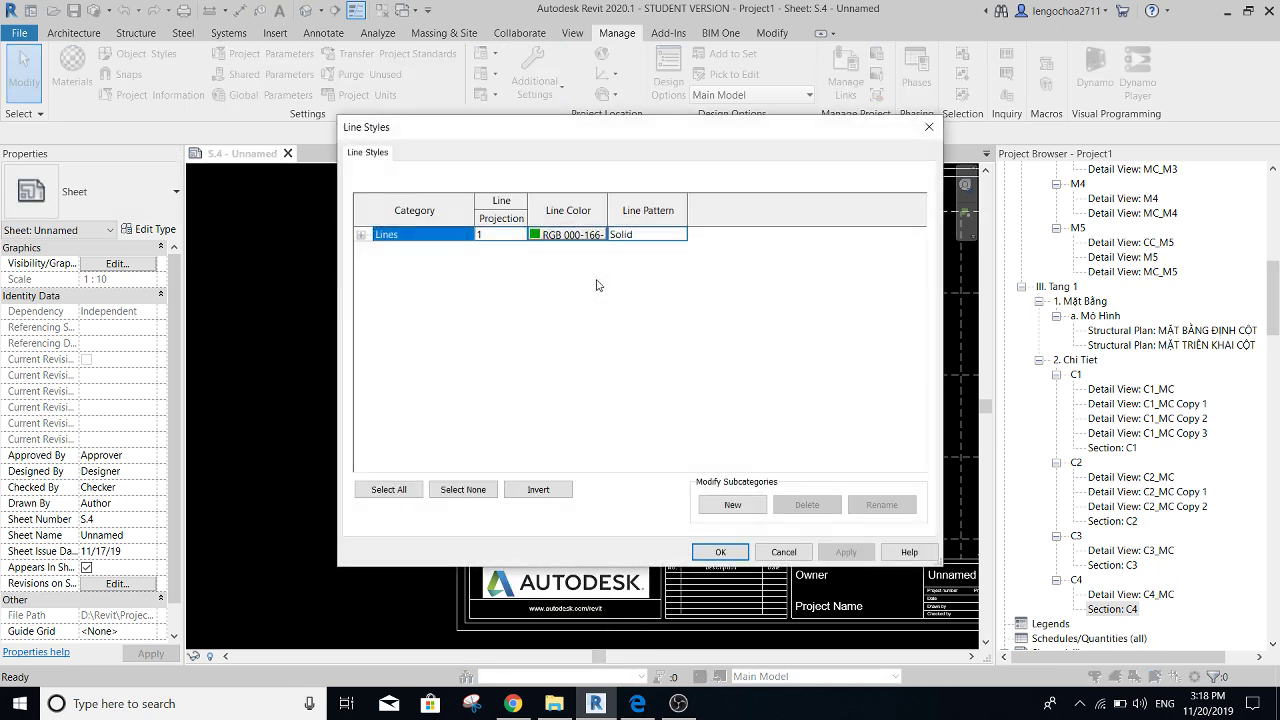
left_click(731, 508)
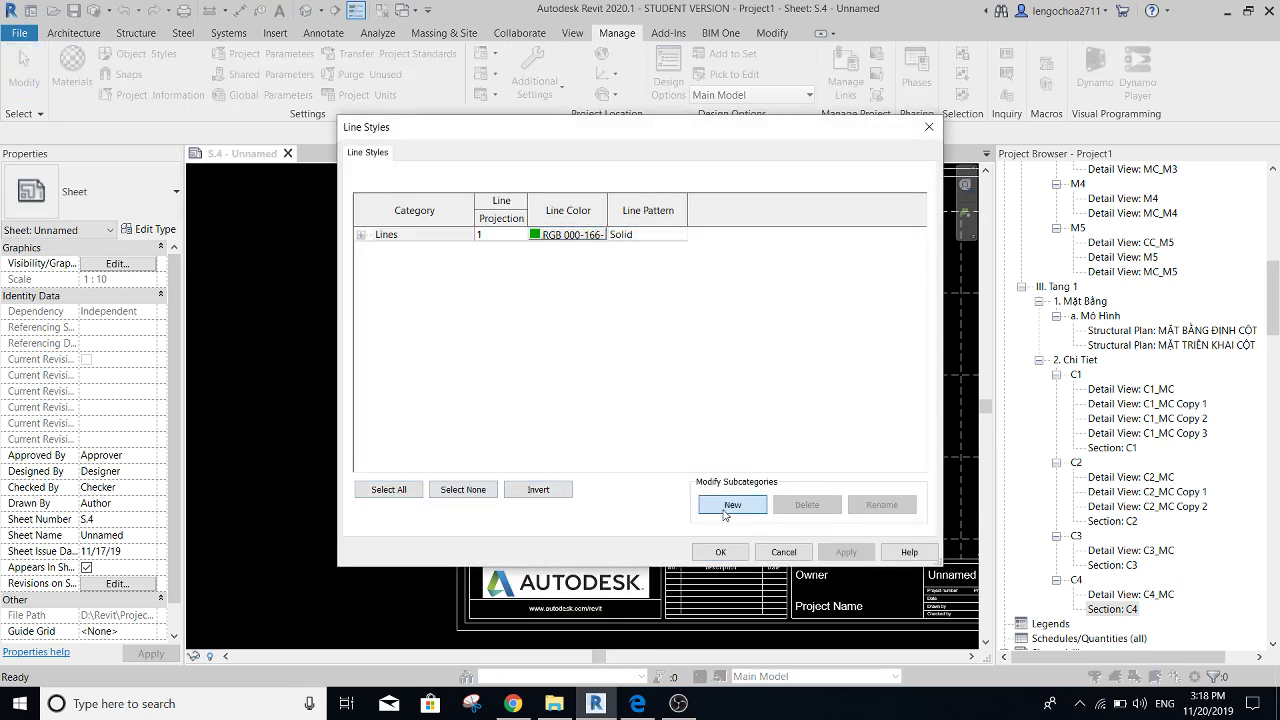
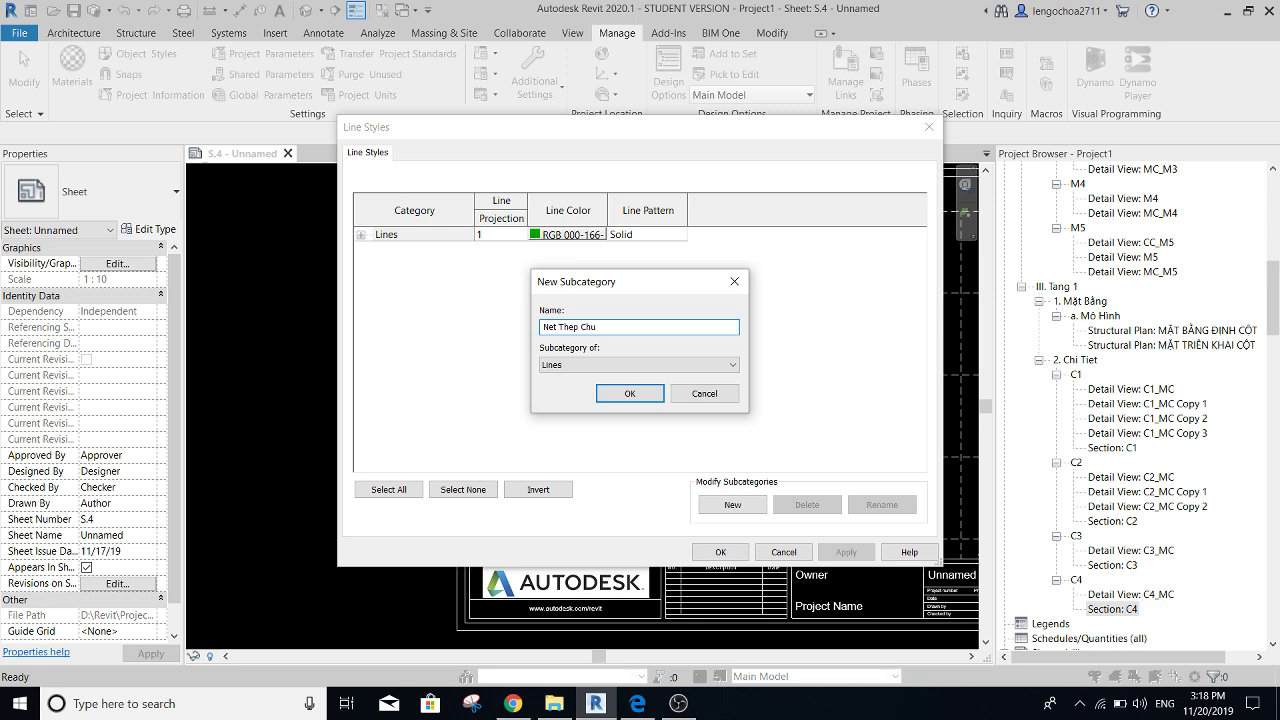
- Create the Net Thep Chu line style with projection weight 7 and purple colour RGB 128-000-128
key("Return")
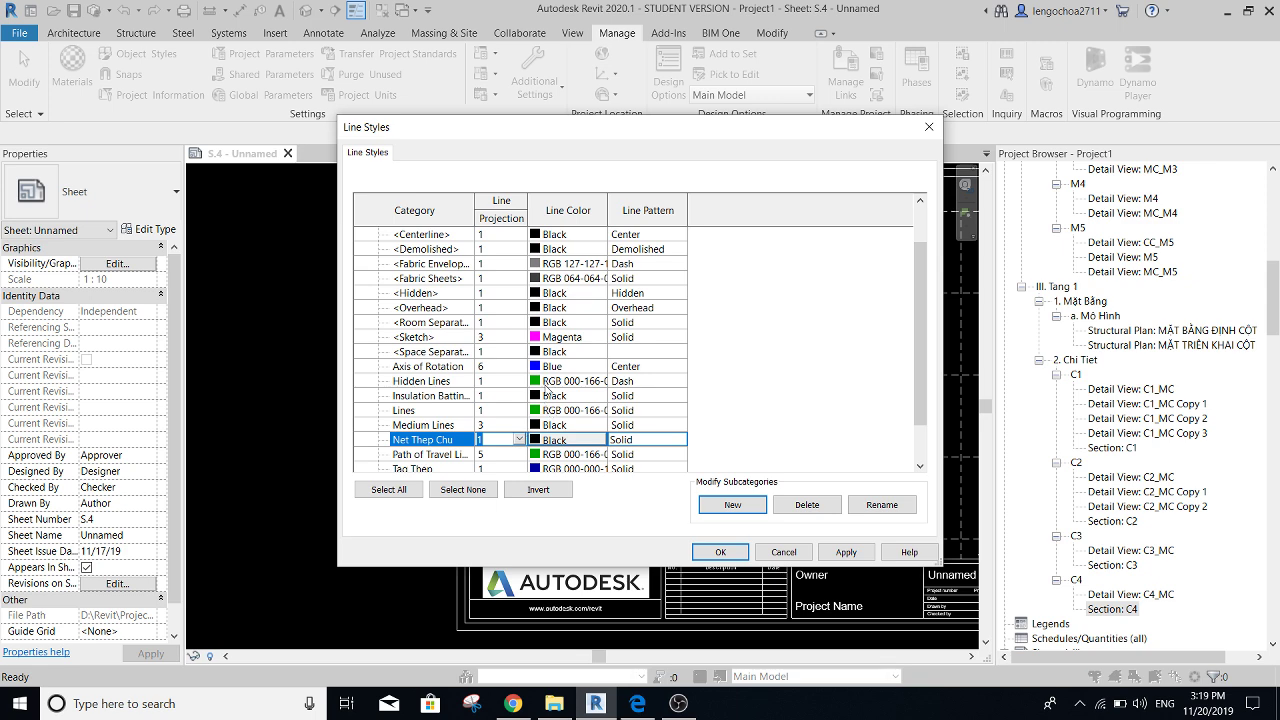
type("7")
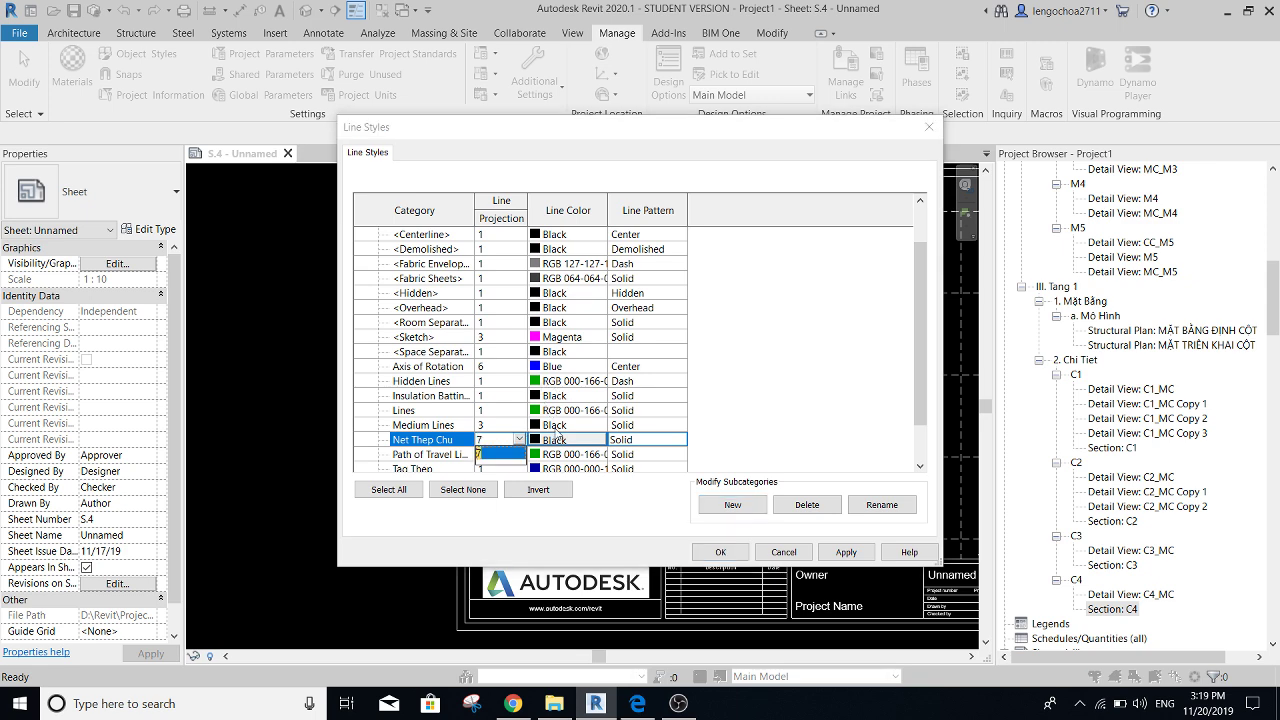
left_click(558, 437)
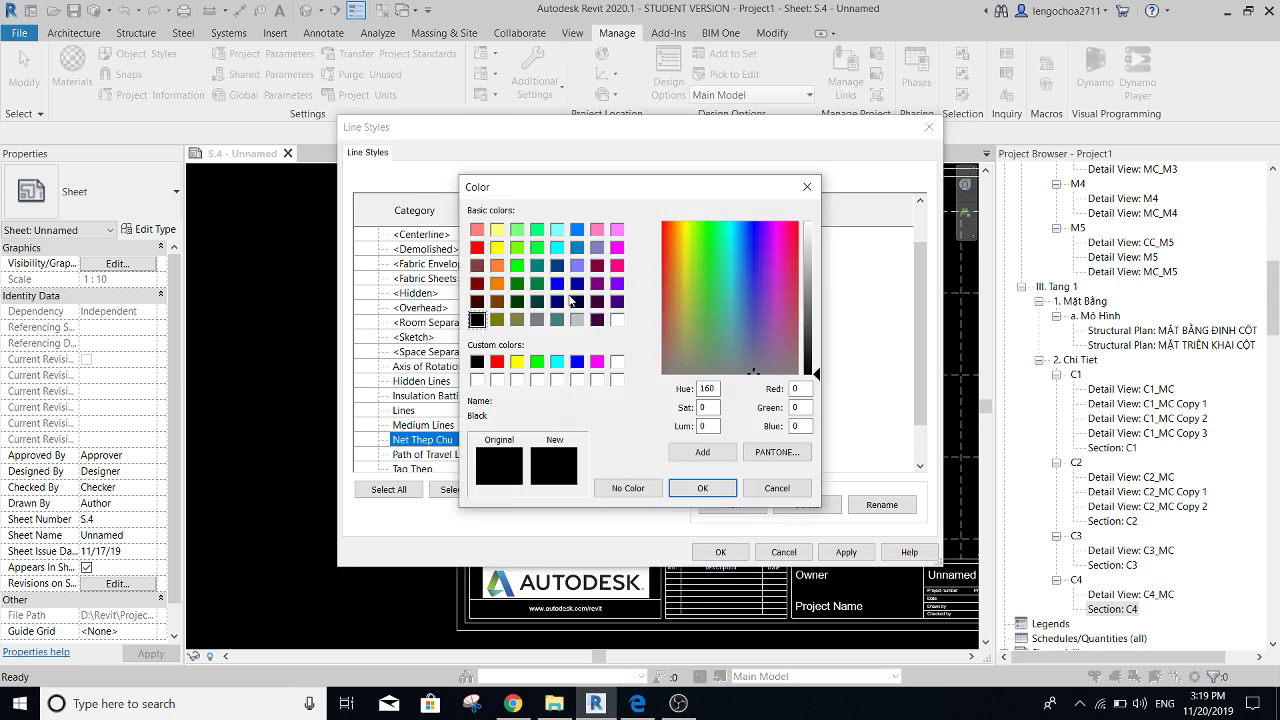
left_click(597, 284)
left_click(705, 488)
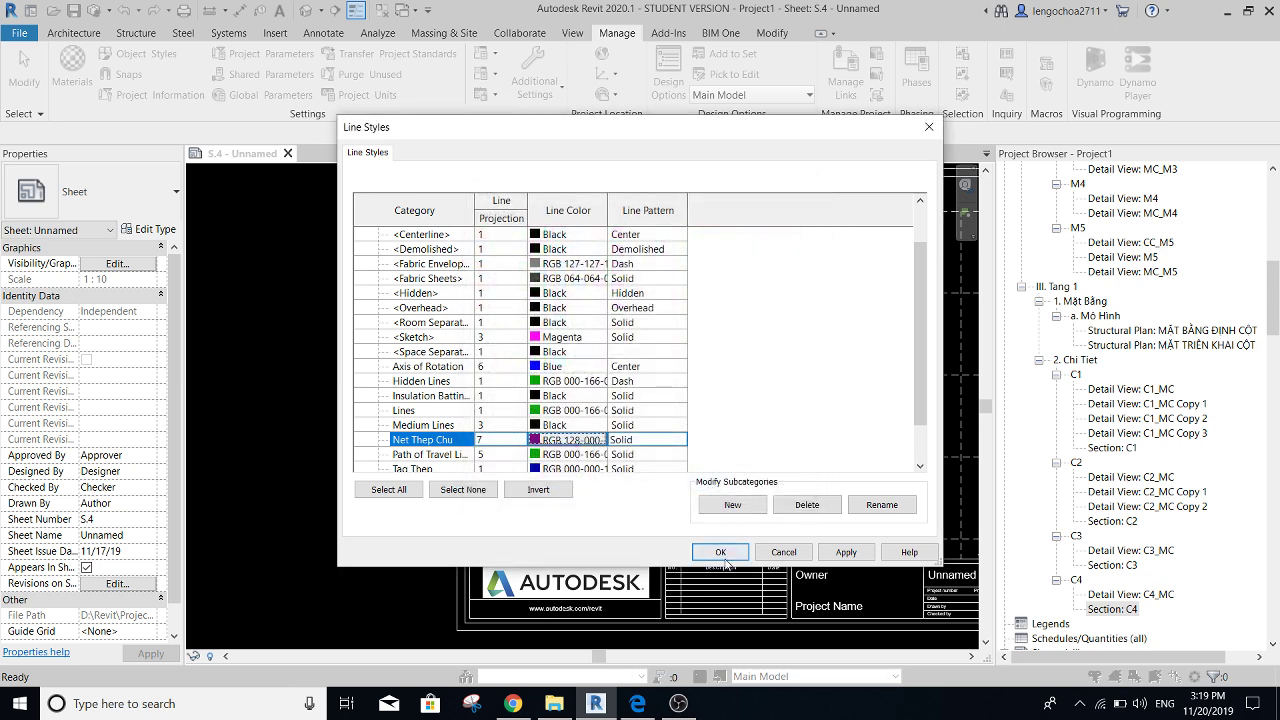
left_click(722, 553)
- Draw a vertical bar line in Net Thep Chu style at column C1's Mong level
scroll(546, 444, "up", 3)
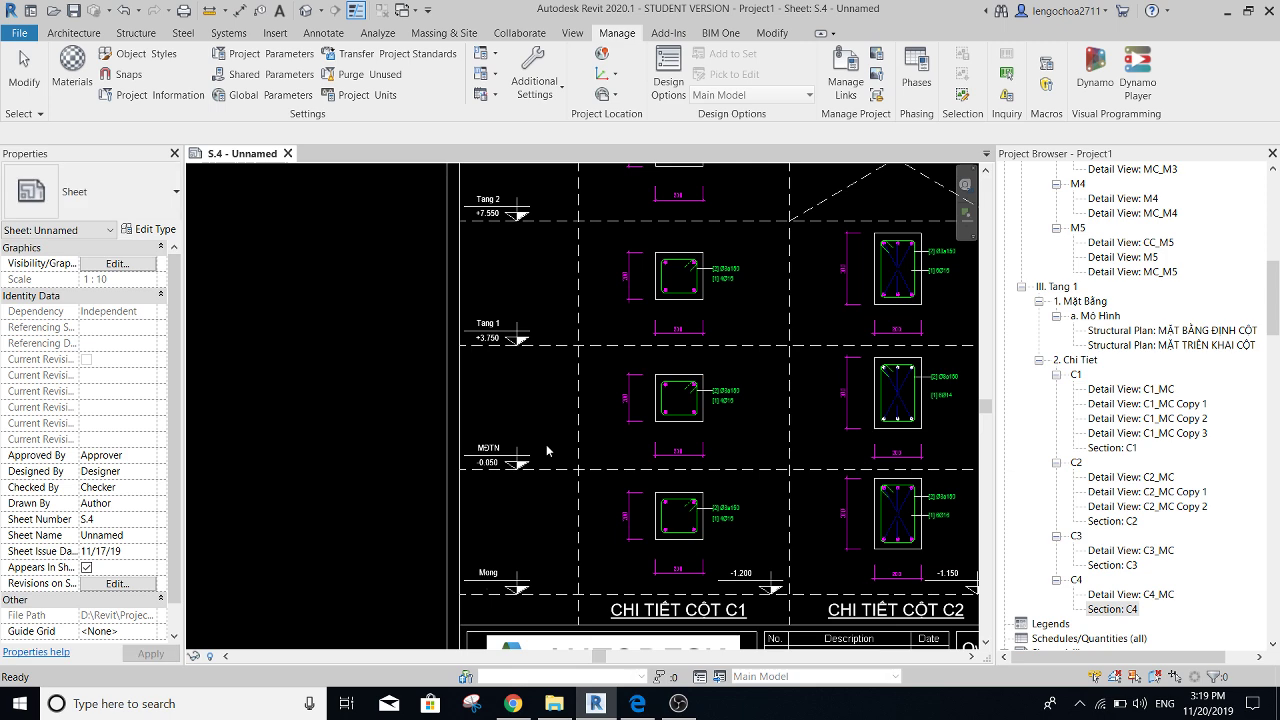
scroll(546, 444, "up", 2)
middle_click_drag(546, 444, 548, 430)
scroll(533, 436, "up", 2)
scroll(533, 436, "up", 1)
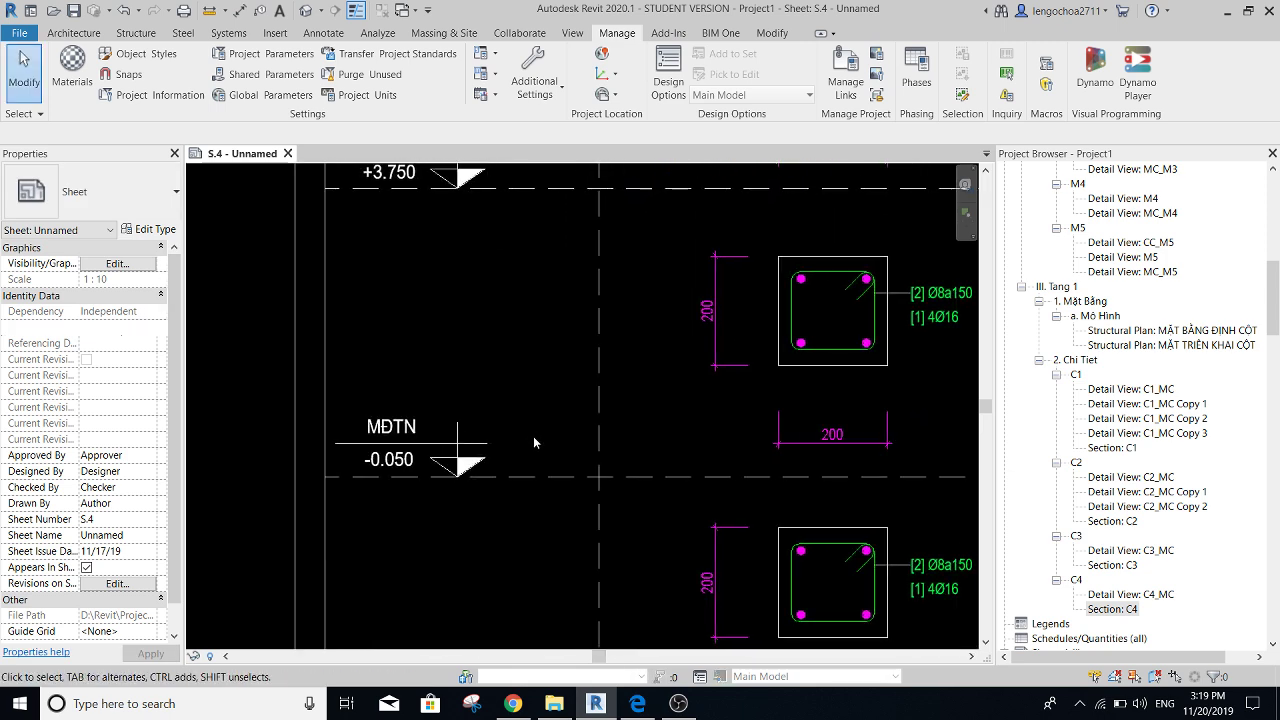
scroll(526, 442, "up", 1)
scroll(527, 443, "down", 2)
scroll(538, 287, "down", 2)
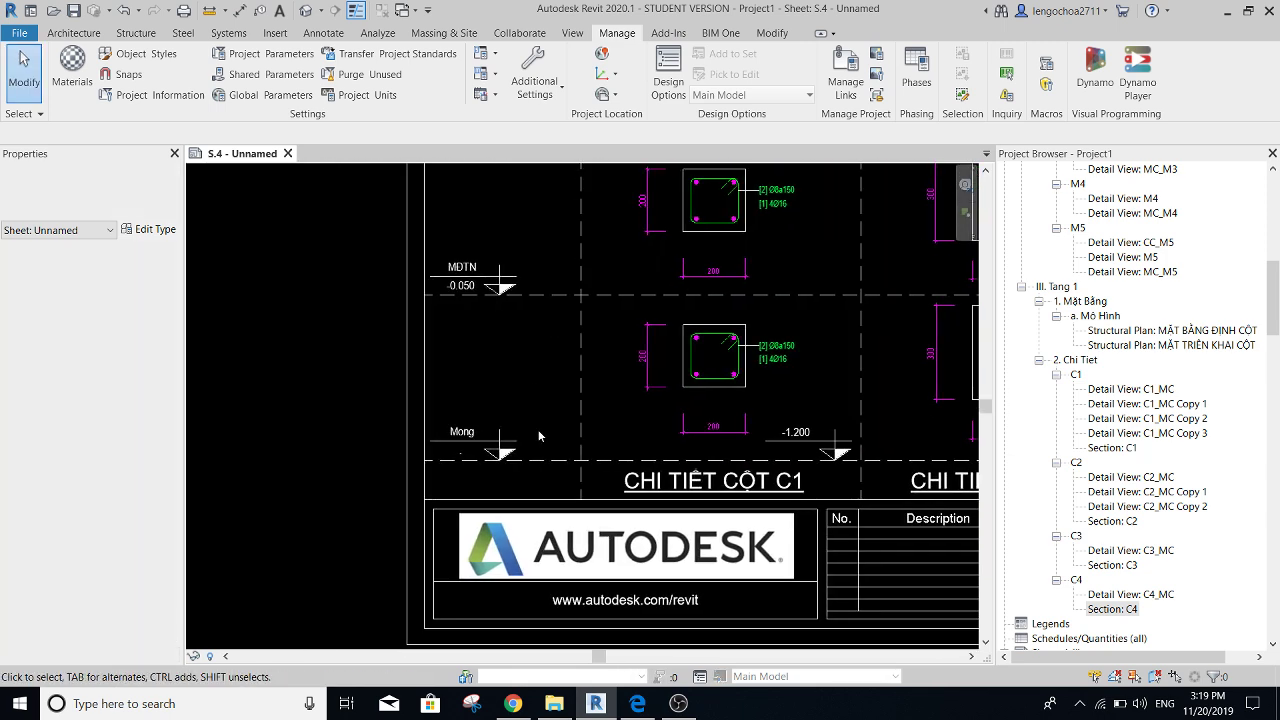
scroll(537, 431, "up", 3)
middle_click_drag(537, 431, 530, 393)
left_click(772, 33)
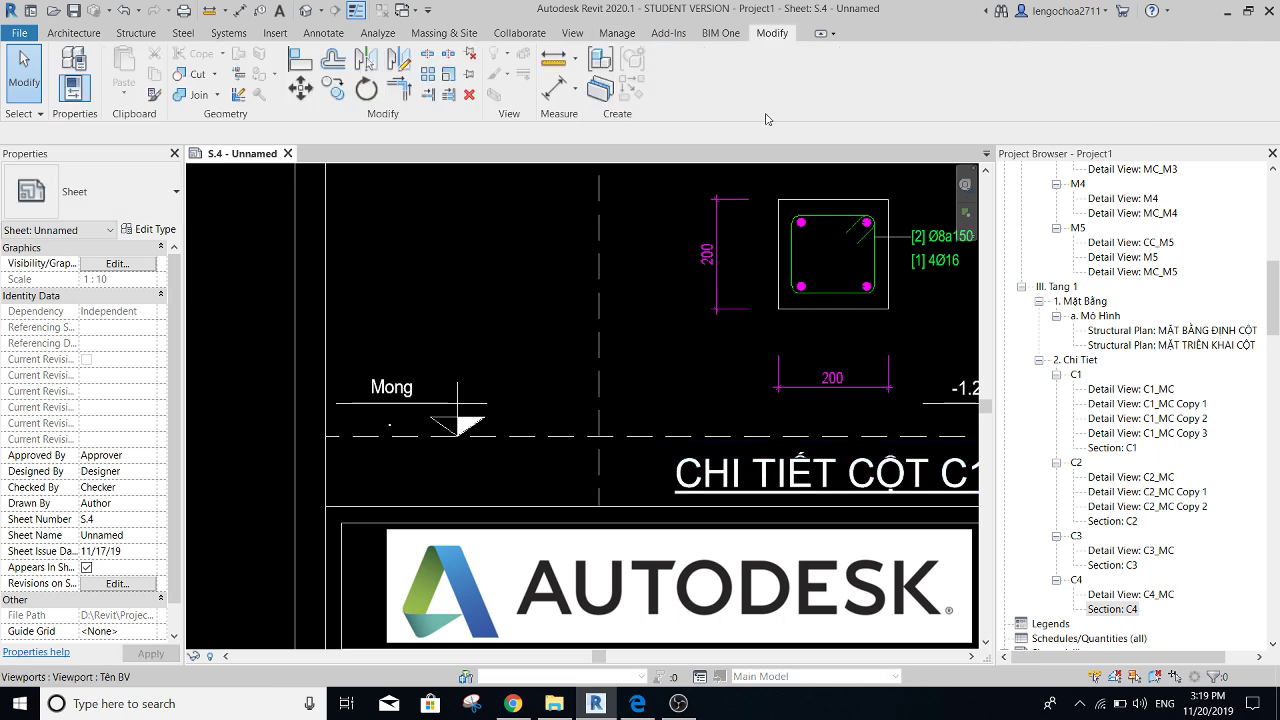
middle_click_drag(498, 328, 462, 314)
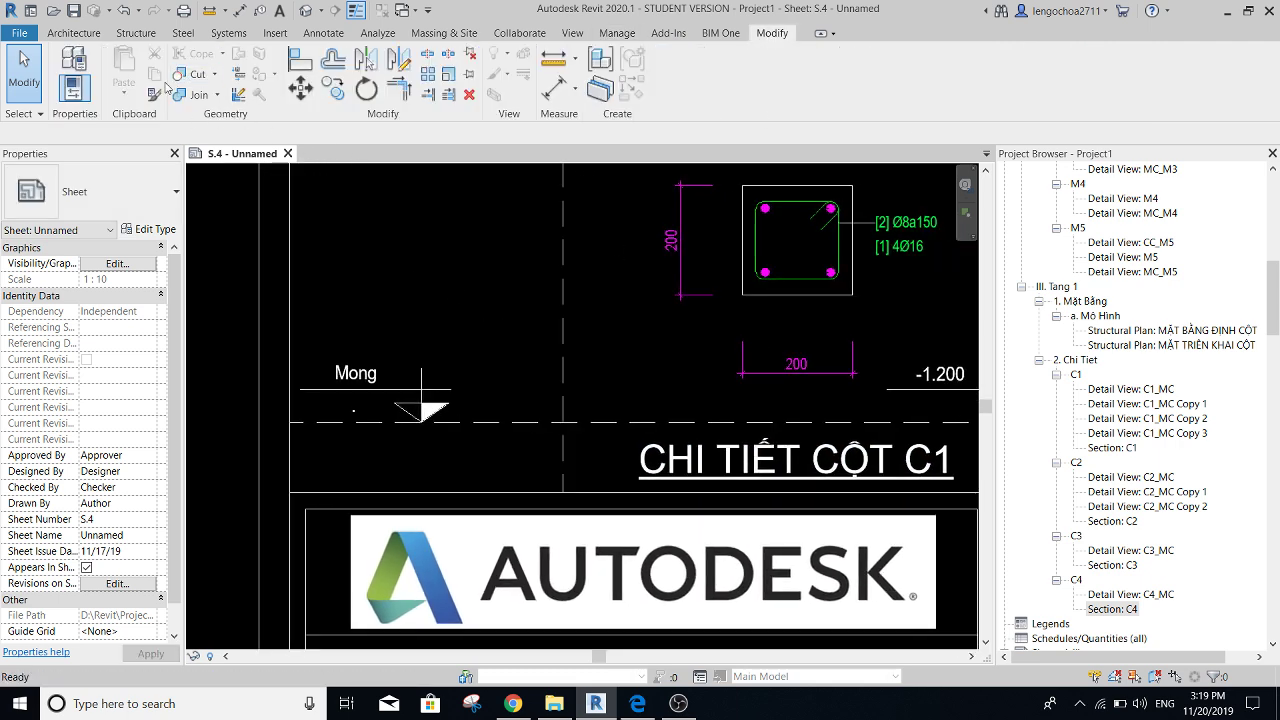
scroll(503, 450, "up", 2)
key("d")
key("l")
left_click(490, 450)
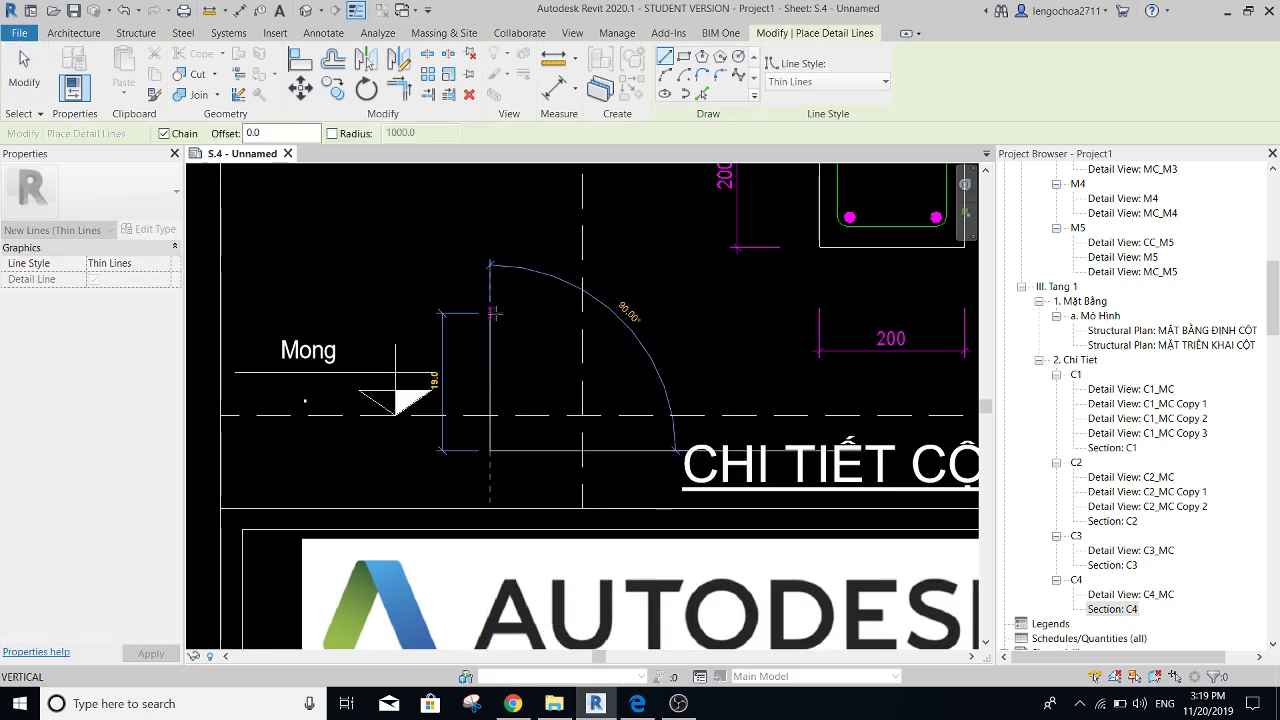
left_click(786, 84)
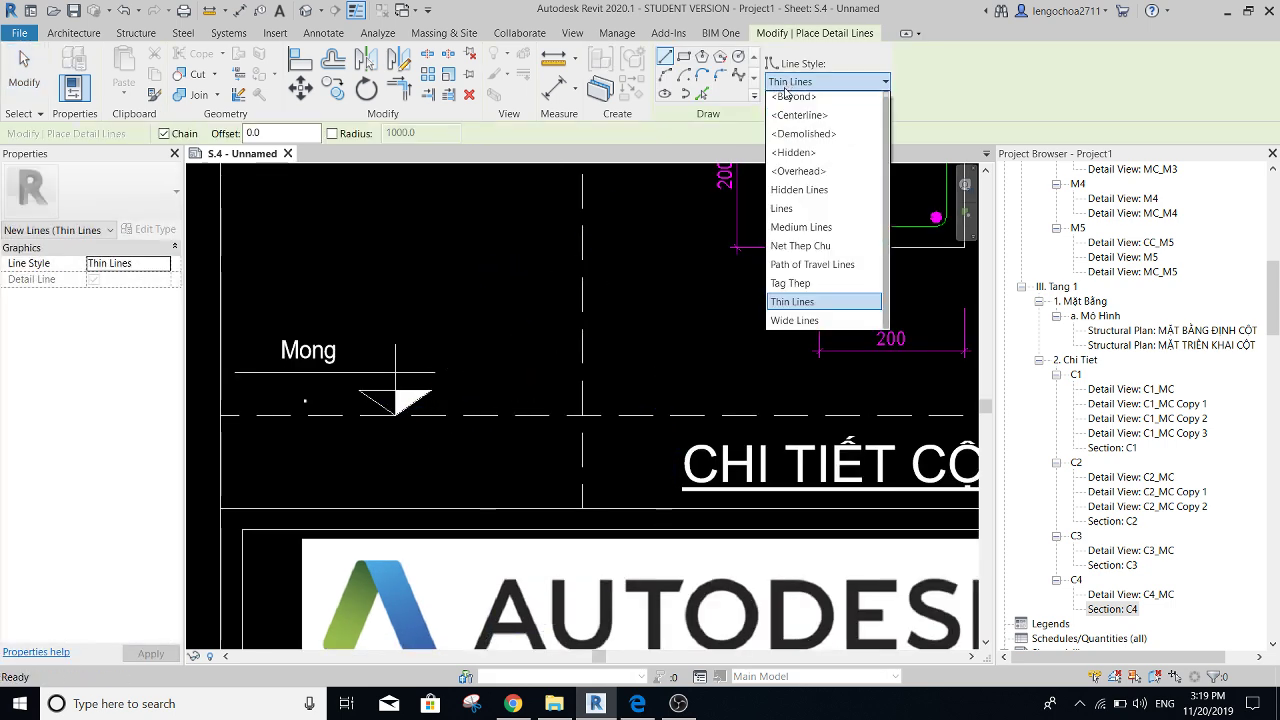
left_click(797, 247)
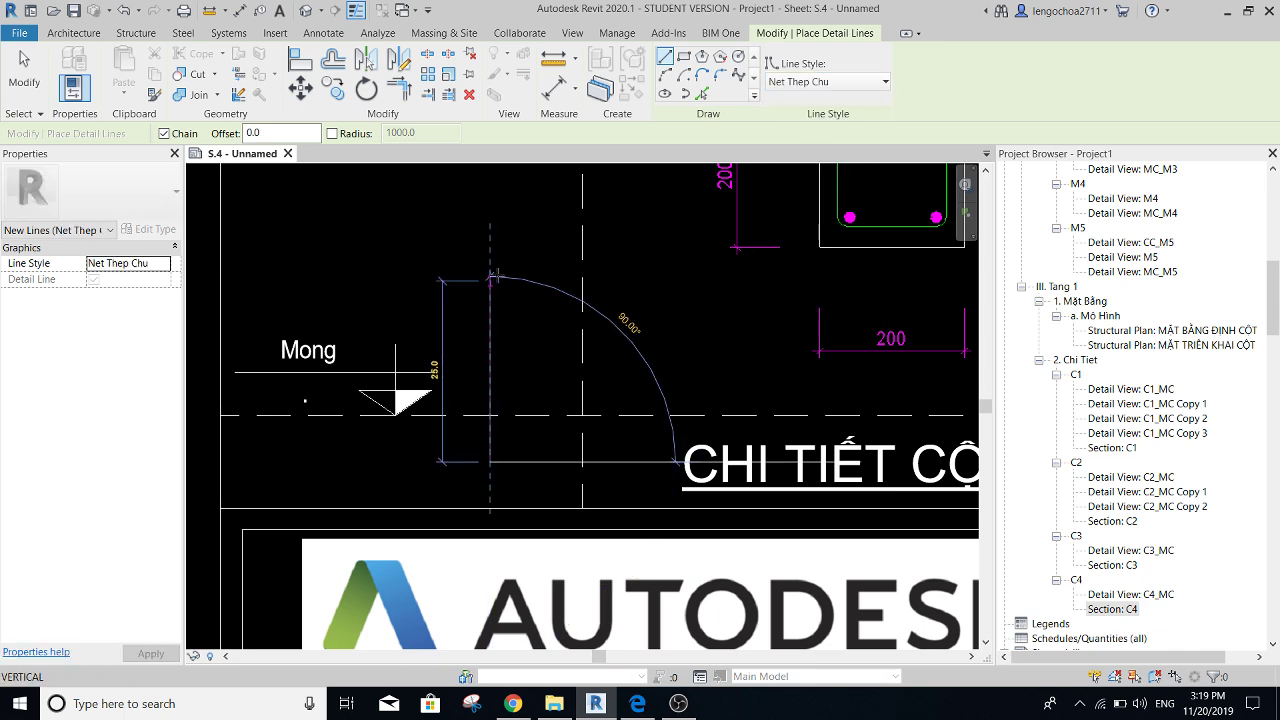
key("Escape")
key("Escape")
- Add a short leftward leg at the purple bar's base
scroll(484, 451, "up", 2)
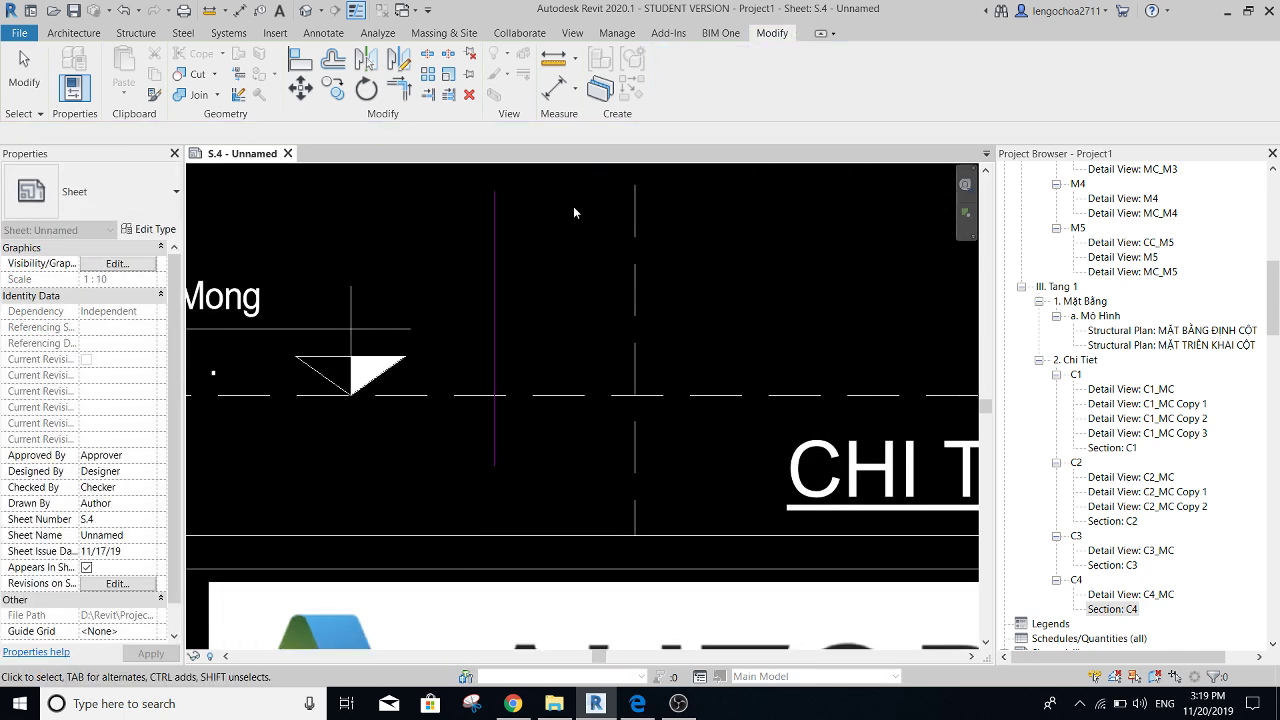
key("d")
key("l")
left_click(494, 465)
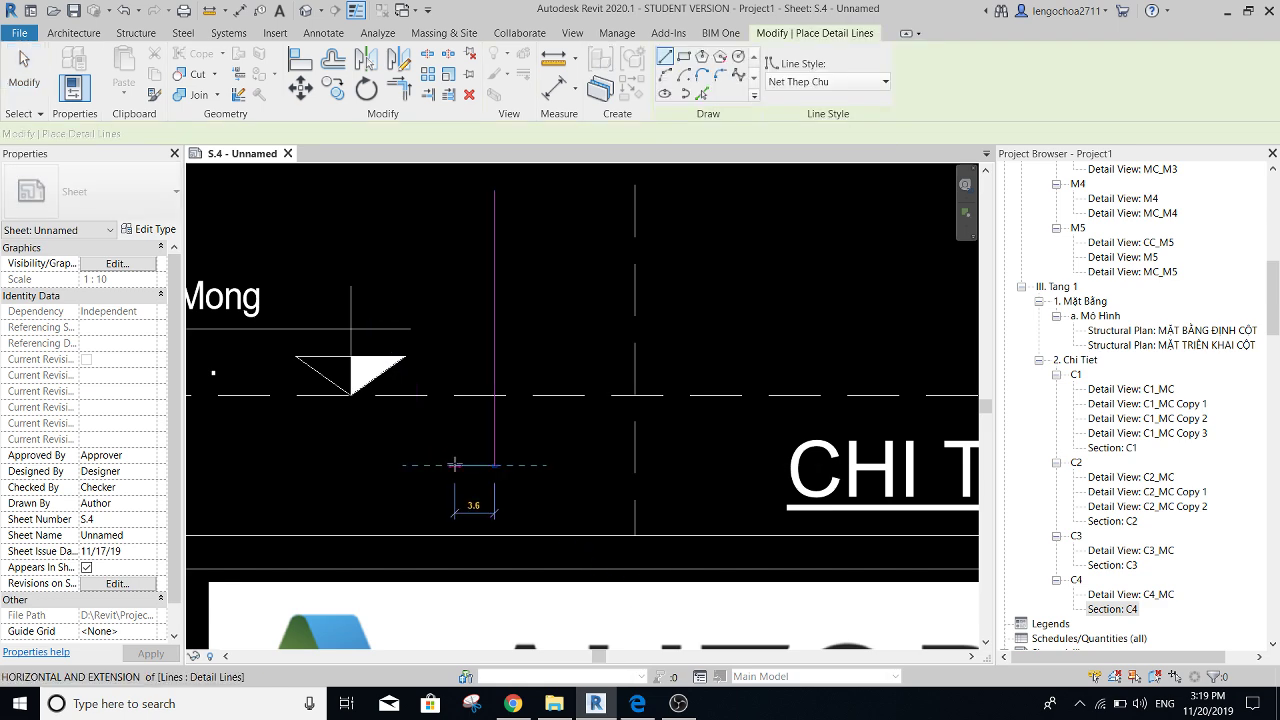
type("300")
key("Return")
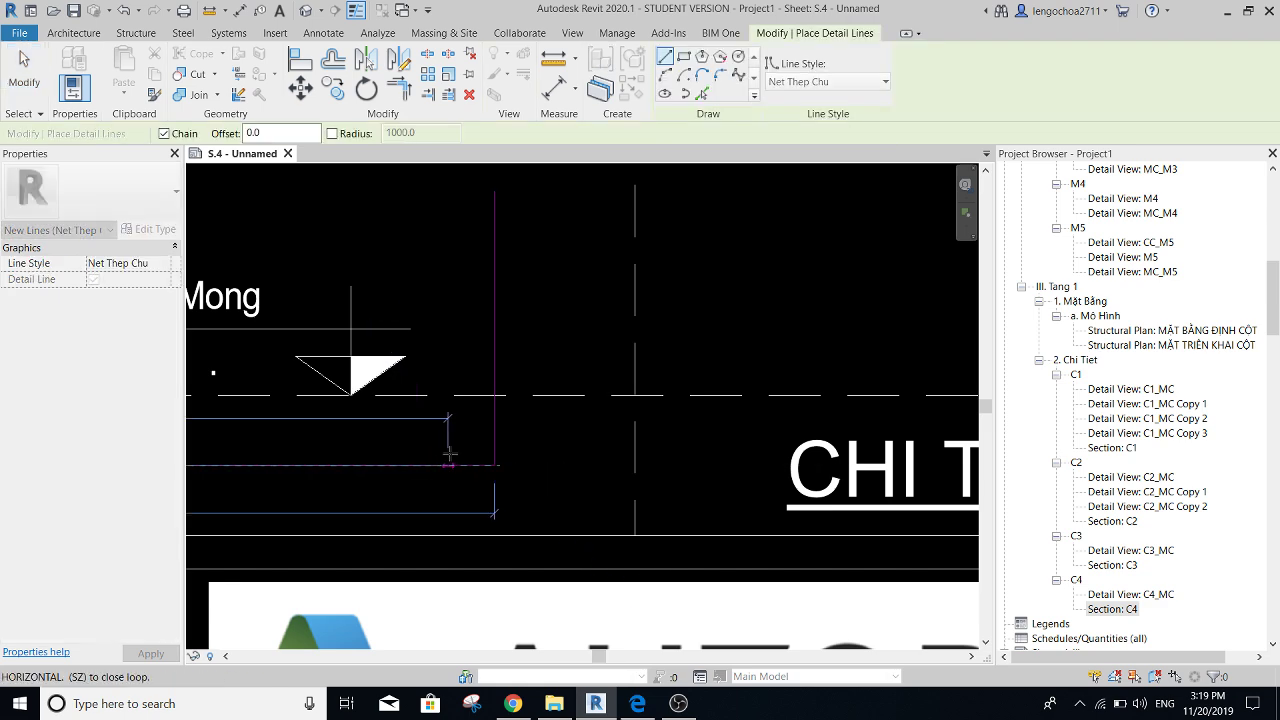
key("Escape")
key("ctrl+z")
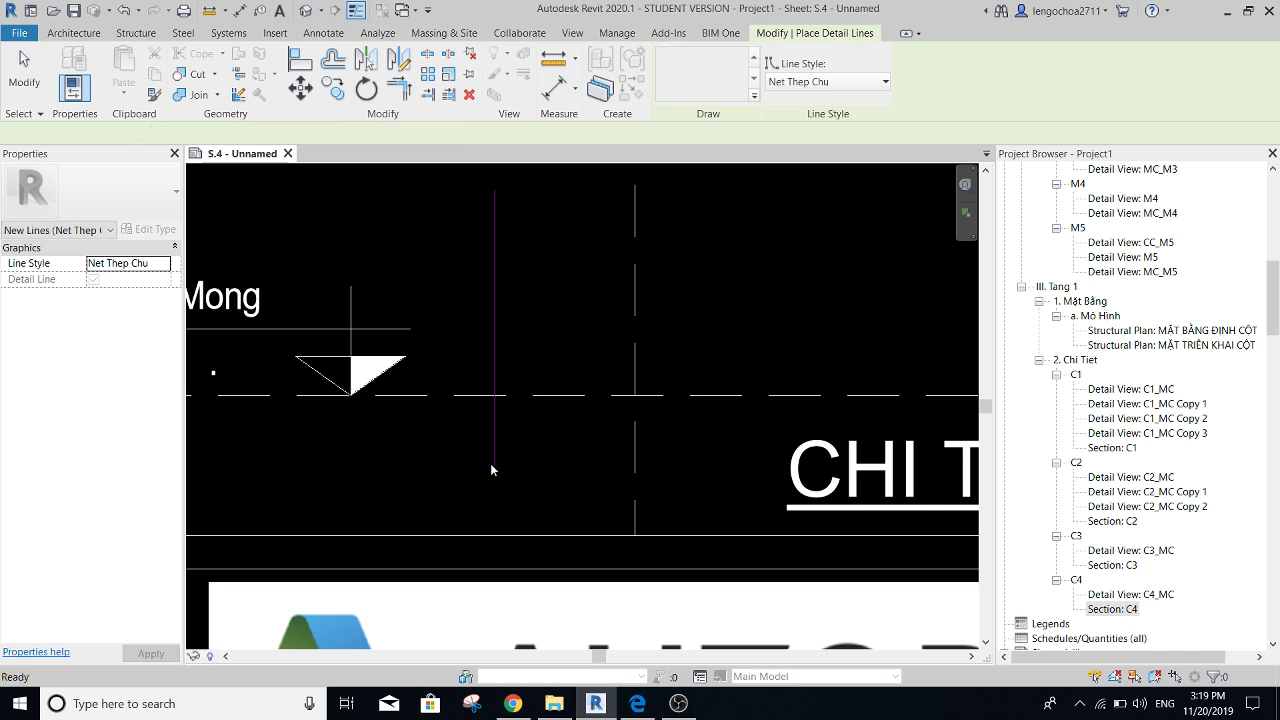
left_click(494, 465)
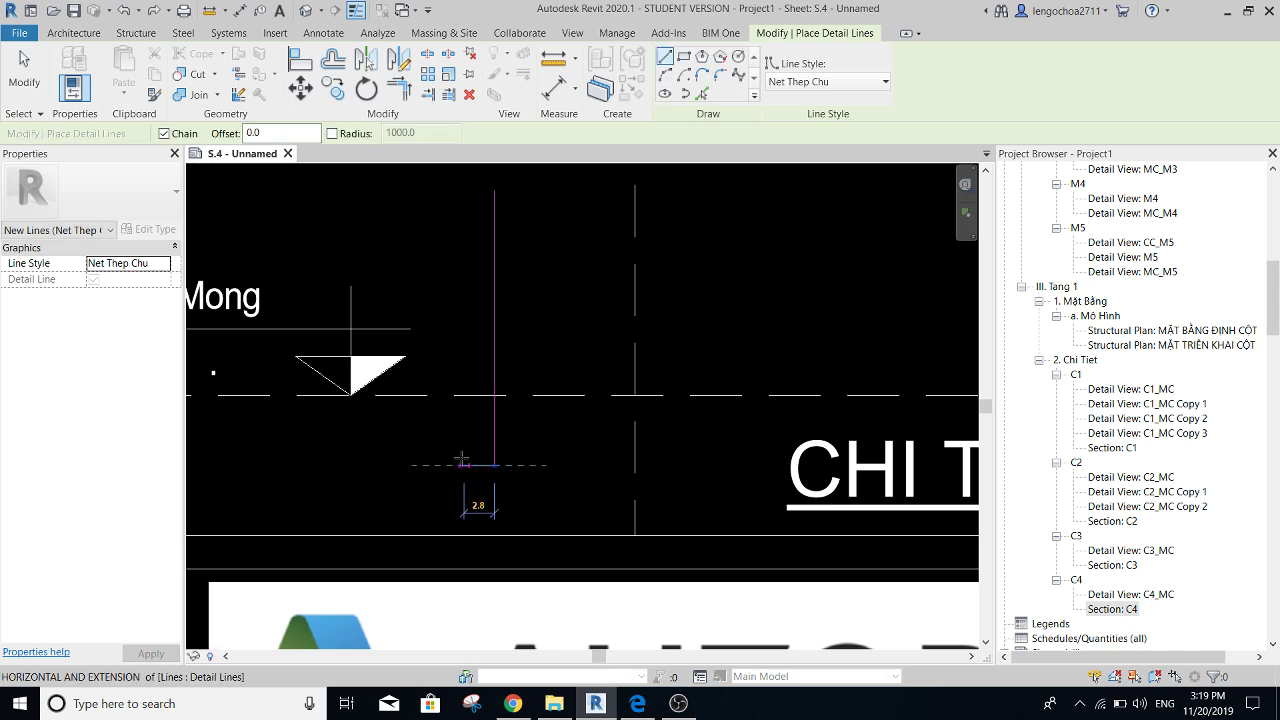
left_click(451, 463)
key("Escape")
key("Escape")
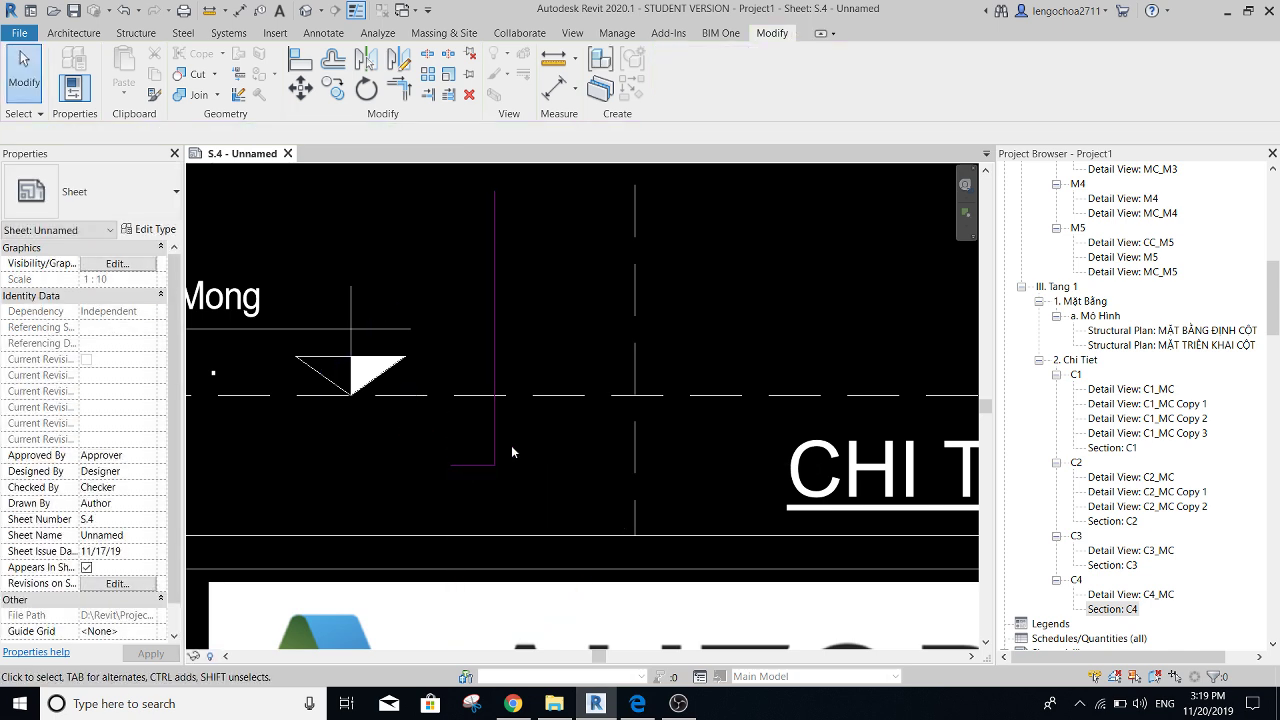
- Select the purple bar's lines, try reshaping its end, then cancel and deselect
scroll(487, 432, "down", 3)
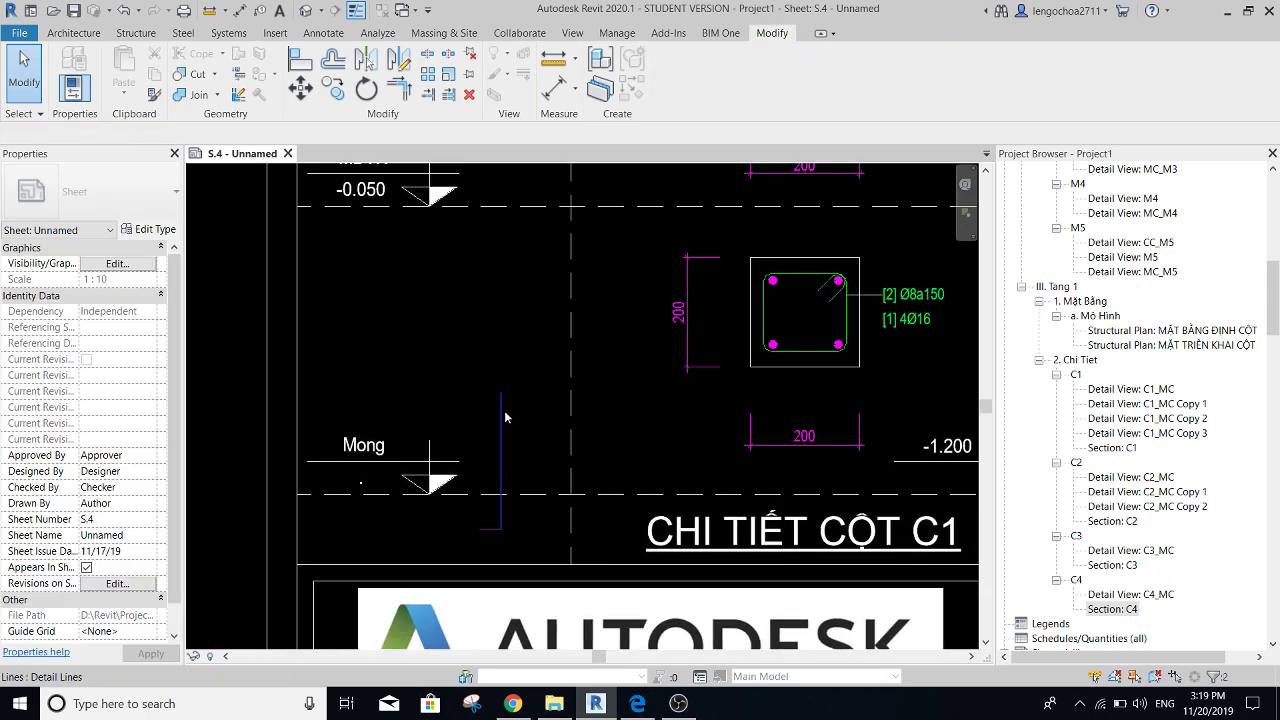
left_click(499, 477)
scroll(503, 474, "up", 3)
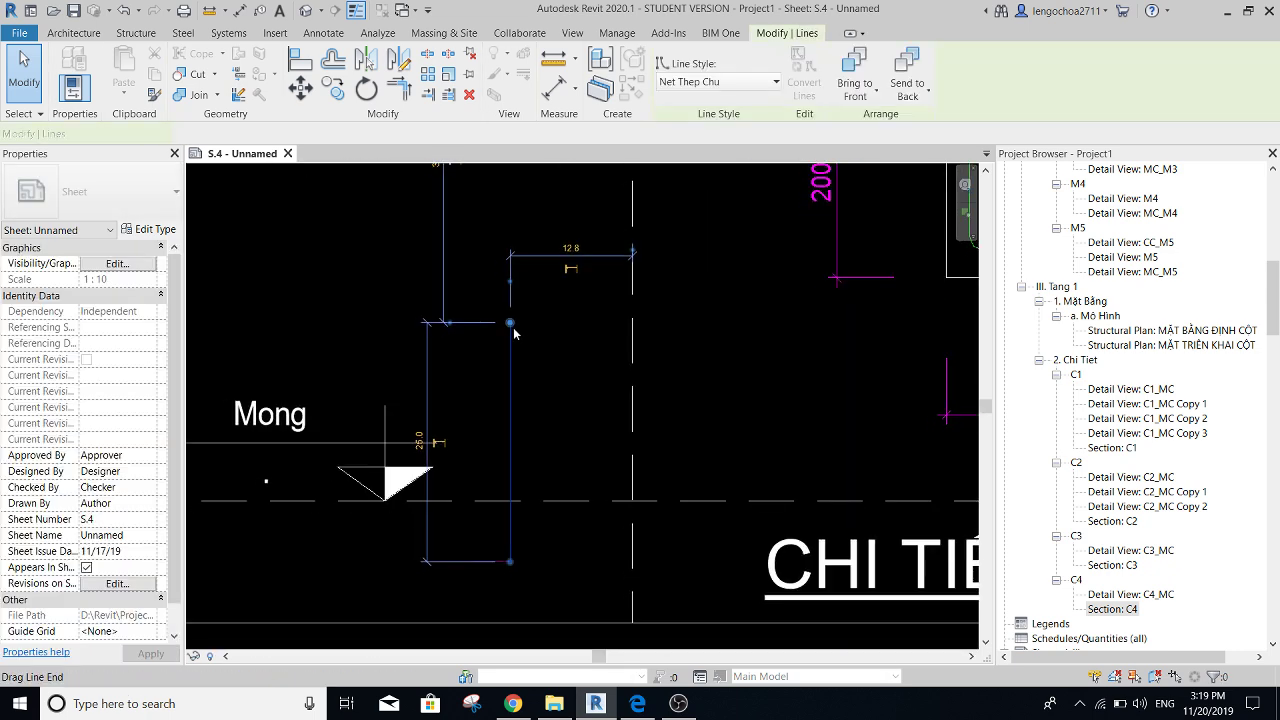
scroll(511, 327, "down", 1)
left_click_drag(520, 408, 513, 430)
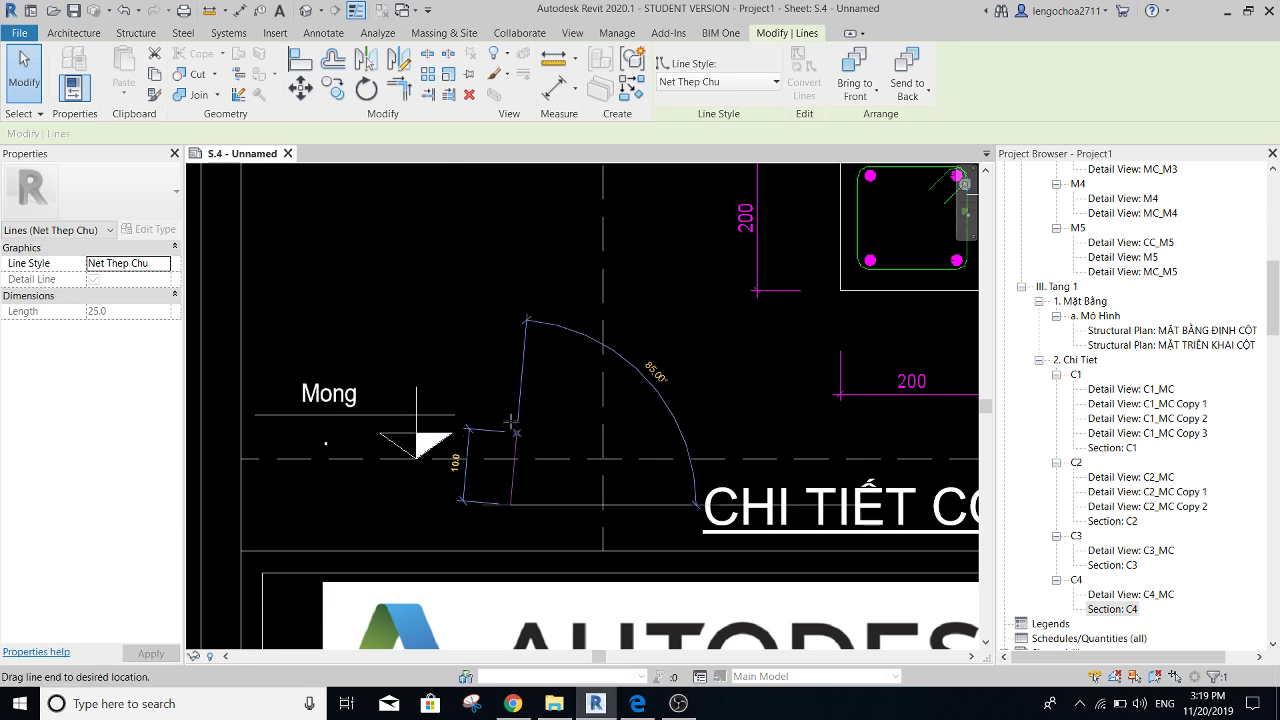
key("Escape")
scroll(517, 408, "up", 2)
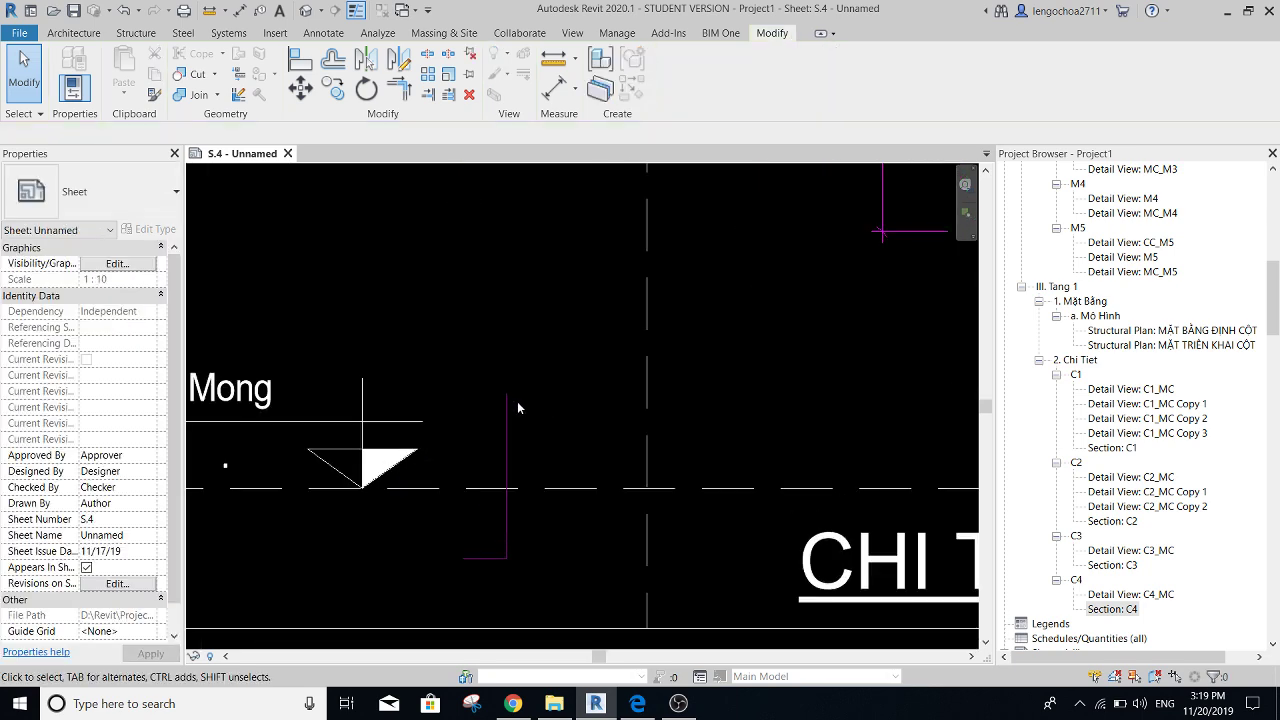
scroll(510, 405, "down", 2)
scroll(497, 397, "down", 1)
scroll(468, 369, "up", 2)
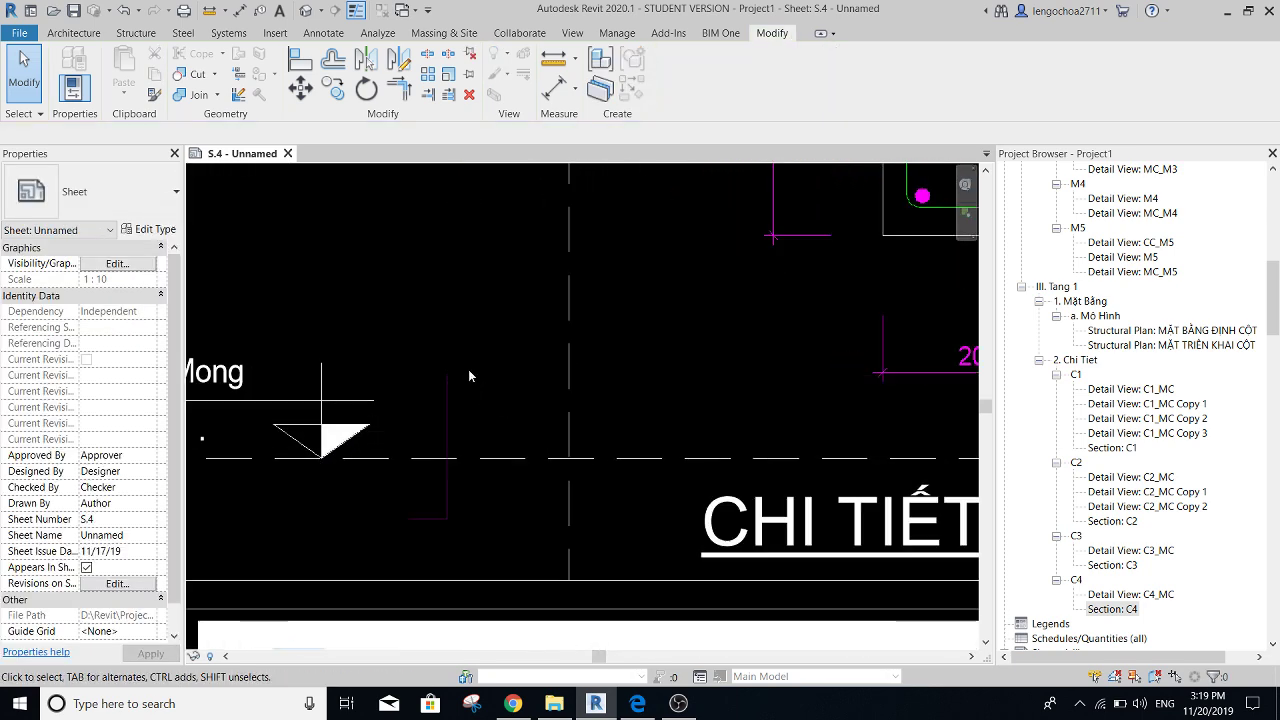
scroll(484, 376, "down", 2)
scroll(479, 384, "up", 2)
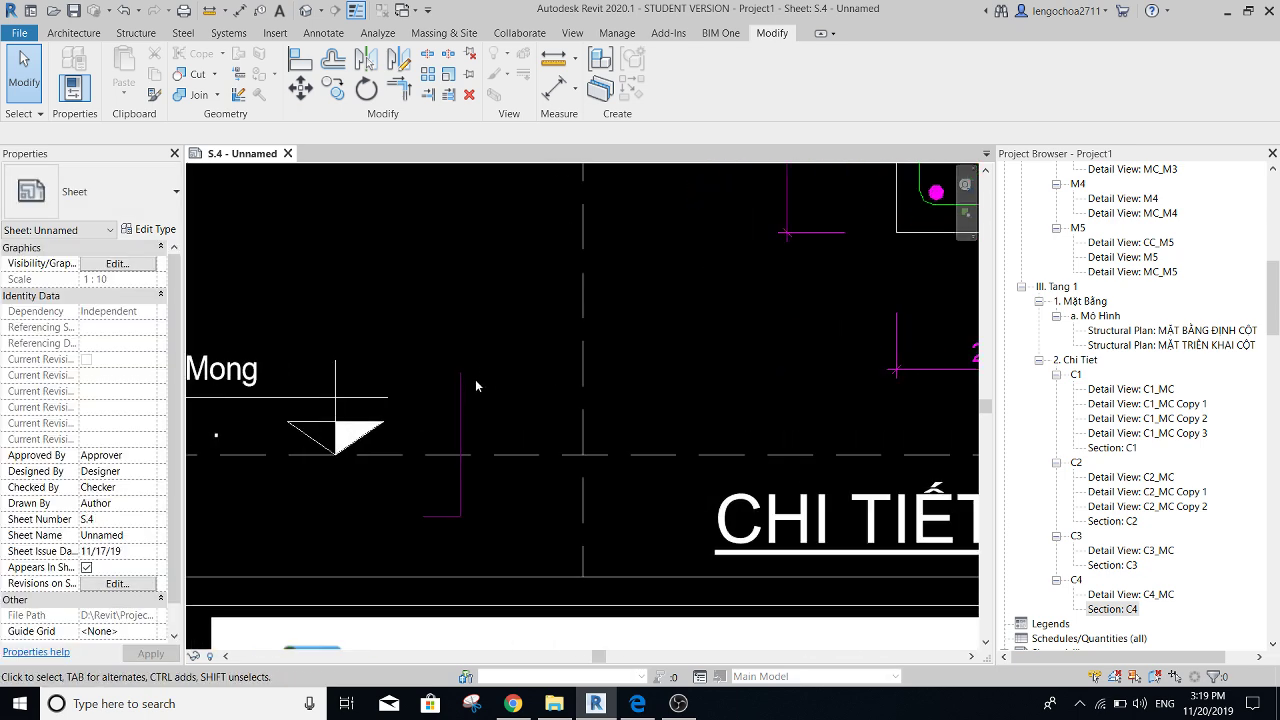
left_click_drag(433, 497, 419, 525)
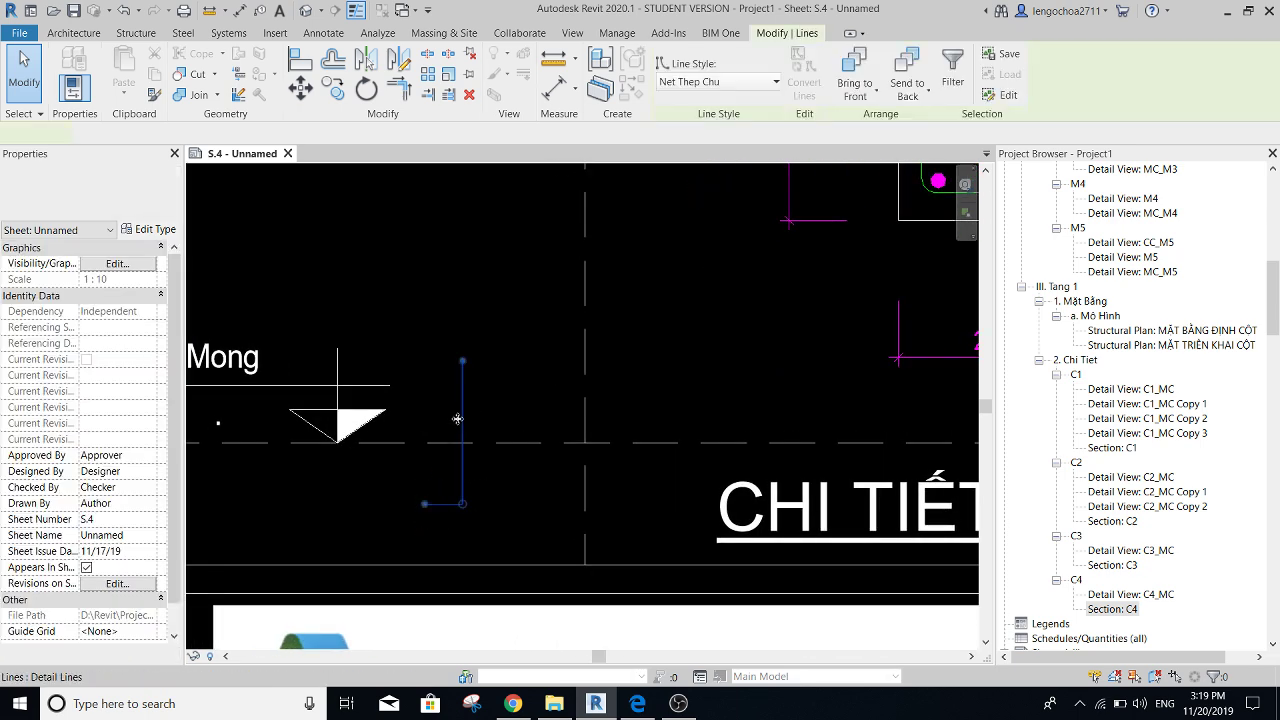
scroll(481, 388, "down", 2)
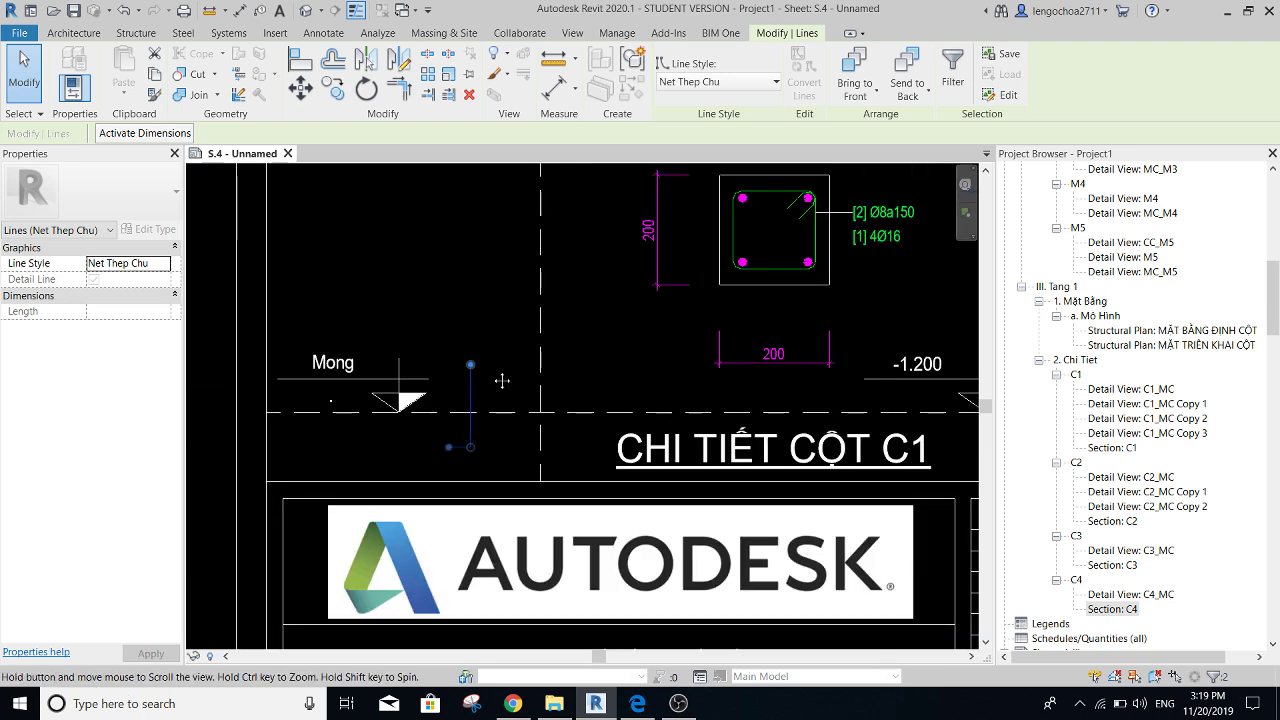
middle_click_drag(485, 382, 493, 374)
left_click(493, 374)
- Zoom in on the Mong level and start the Detail Line tool (DL)
scroll(493, 374, "down", 1)
scroll(491, 374, "up", 1)
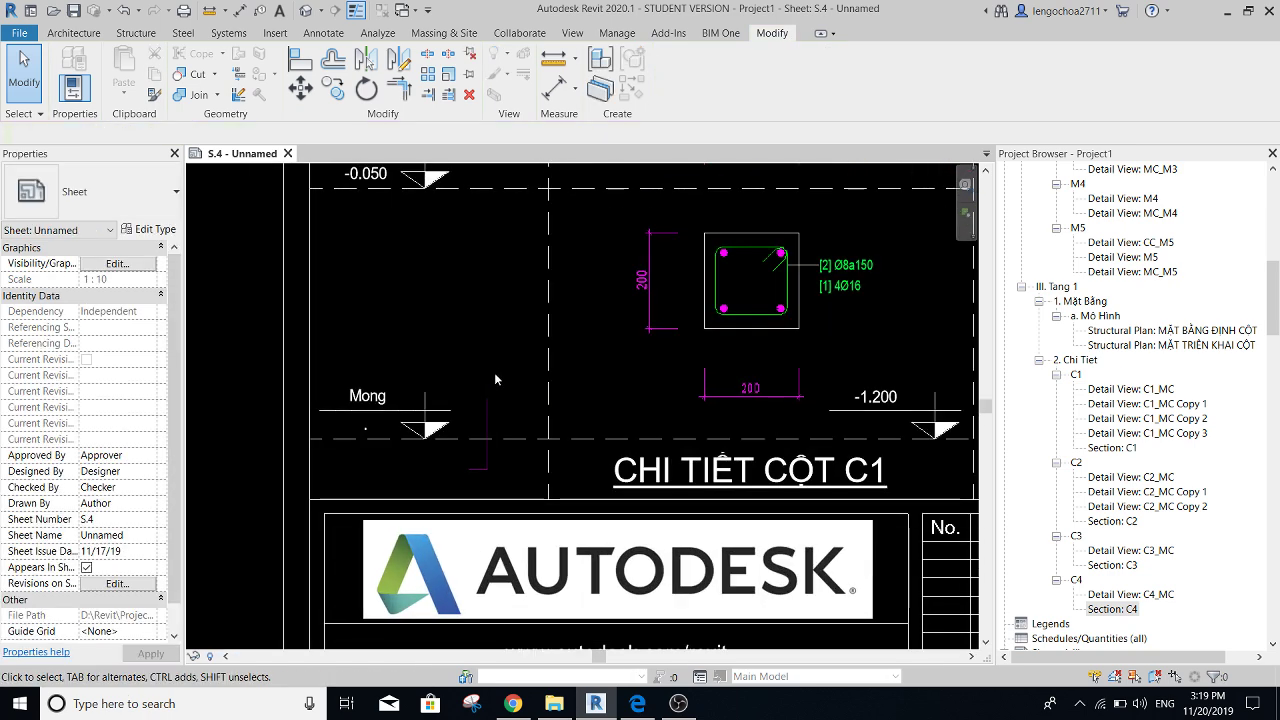
scroll(494, 372, "up", 2)
scroll(511, 424, "down", 2)
scroll(515, 416, "up", 1)
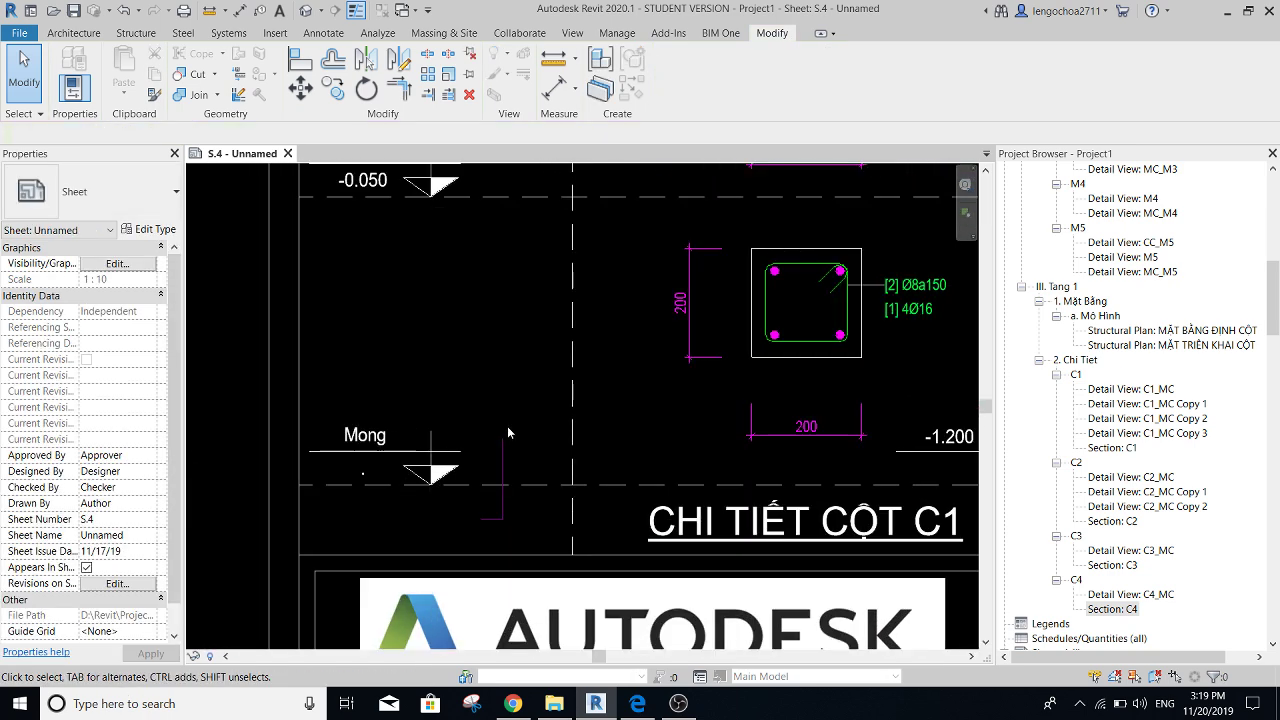
scroll(507, 426, "up", 1)
scroll(507, 420, "up", 1)
scroll(505, 410, "up", 1)
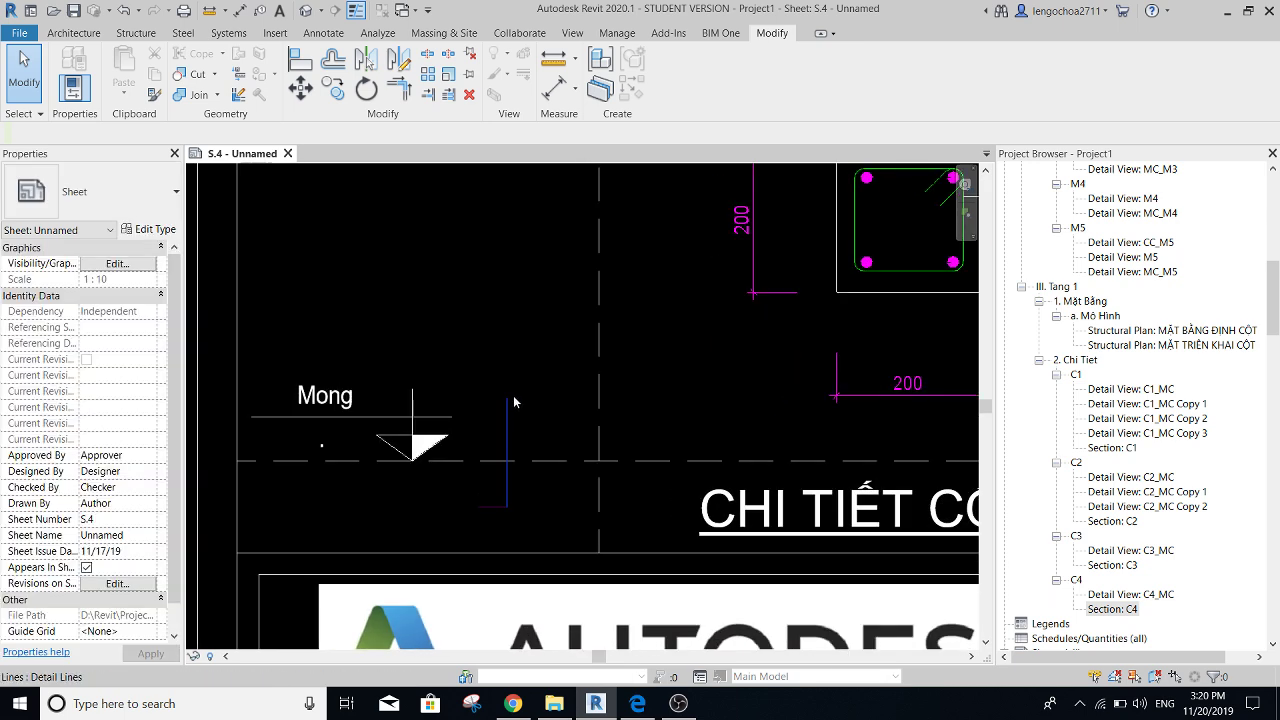
middle_click_drag(514, 401, 505, 398)
scroll(516, 401, "up", 1)
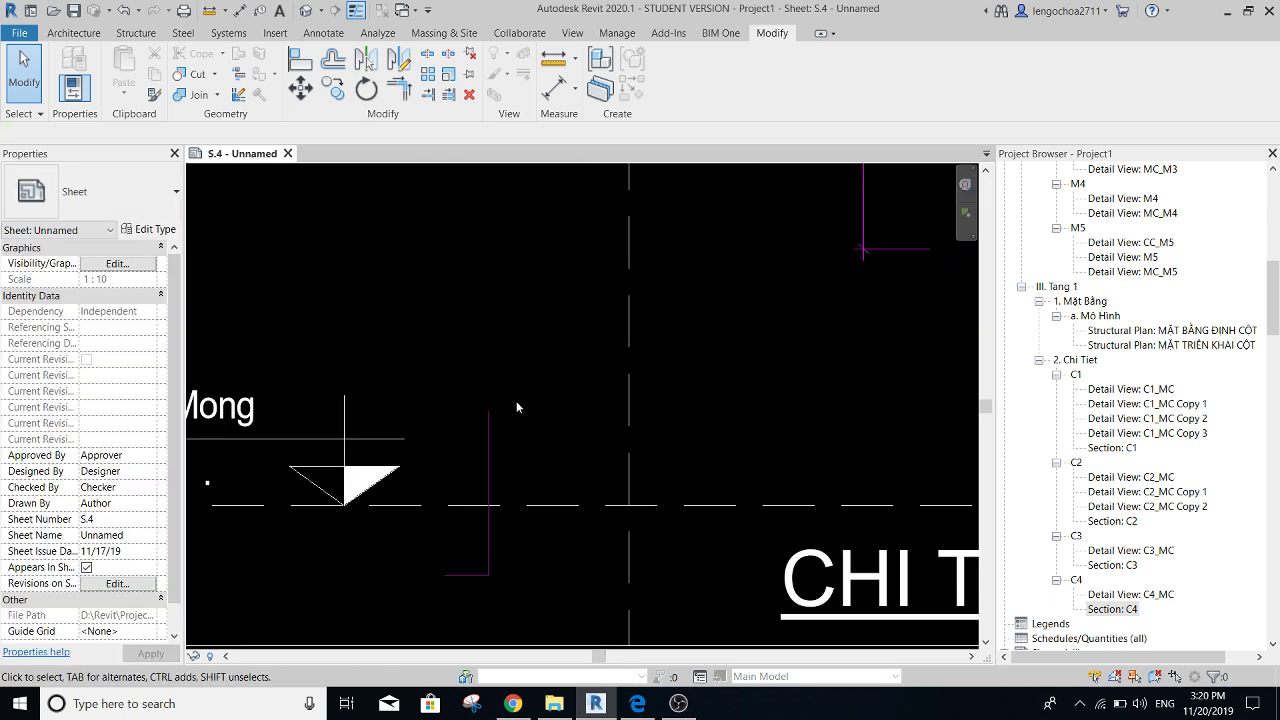
scroll(495, 429, "up", 1)
scroll(491, 452, "down", 1)
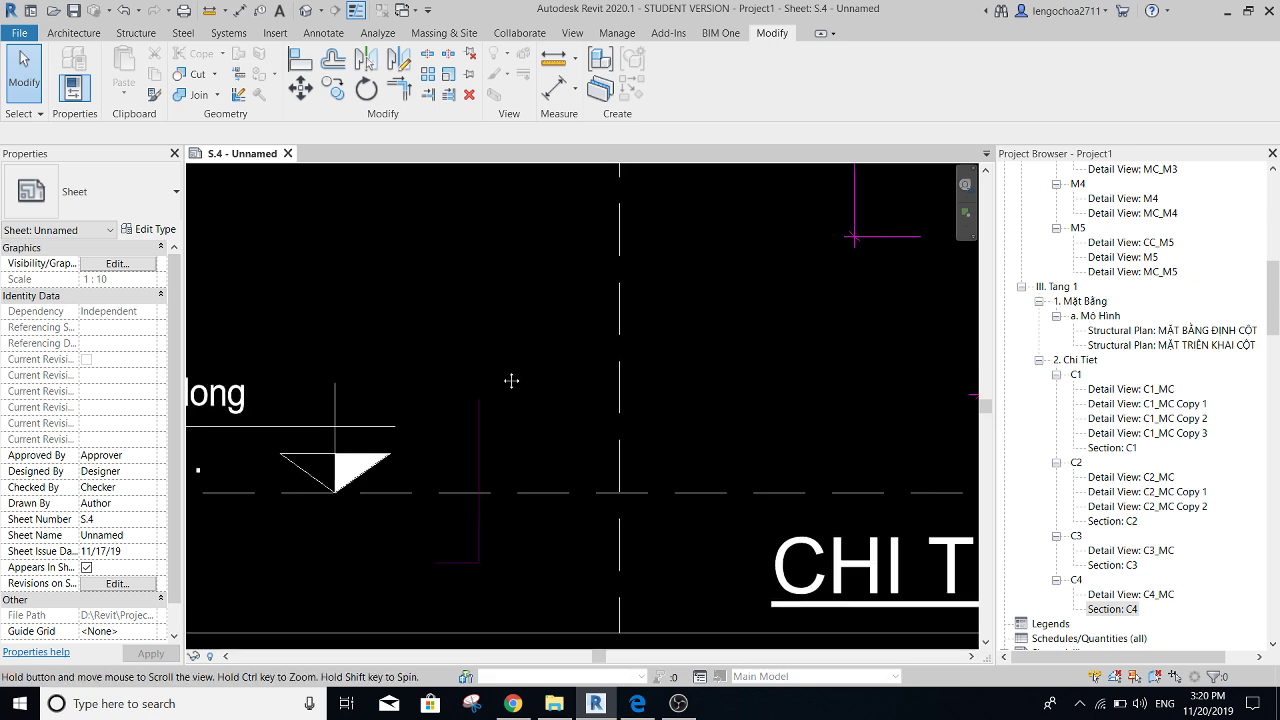
scroll(508, 380, "up", 1)
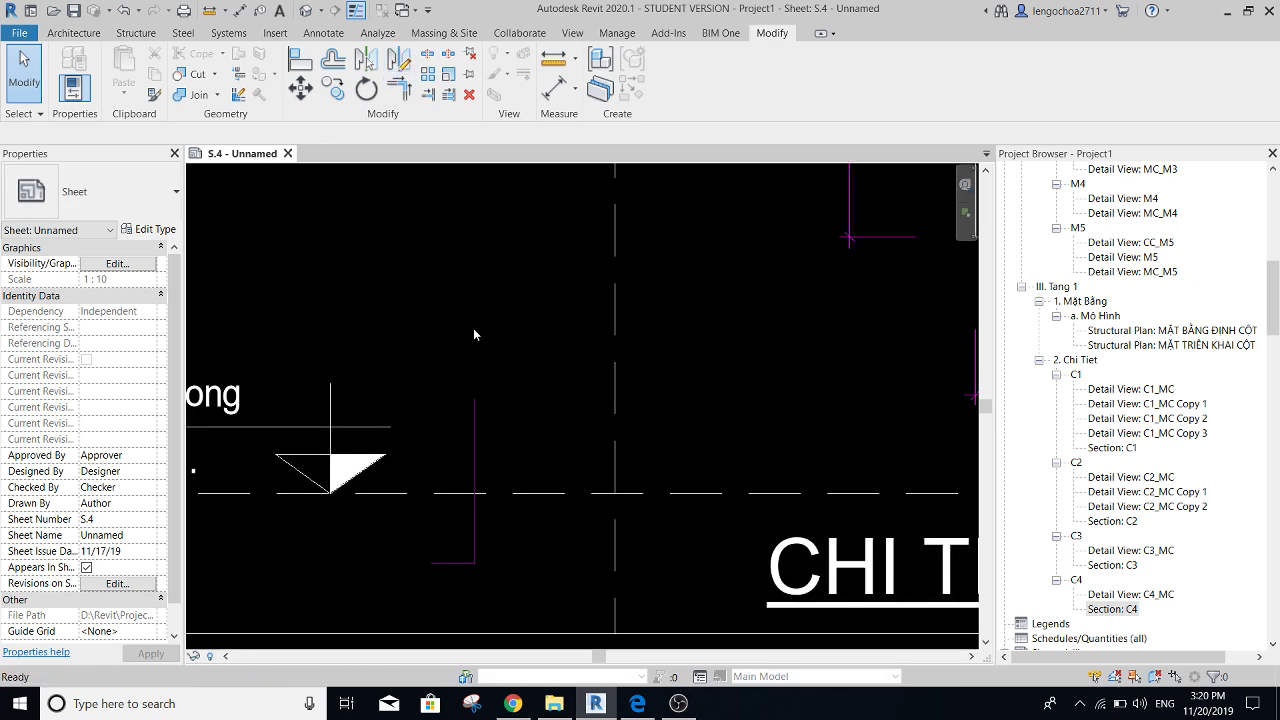
key("d")
key("l")
scroll(480, 380, "up", 1)
- Draw a new Net Thep Chu bar line beside the first one
left_click(457, 400)
scroll(481, 385, "up", 1)
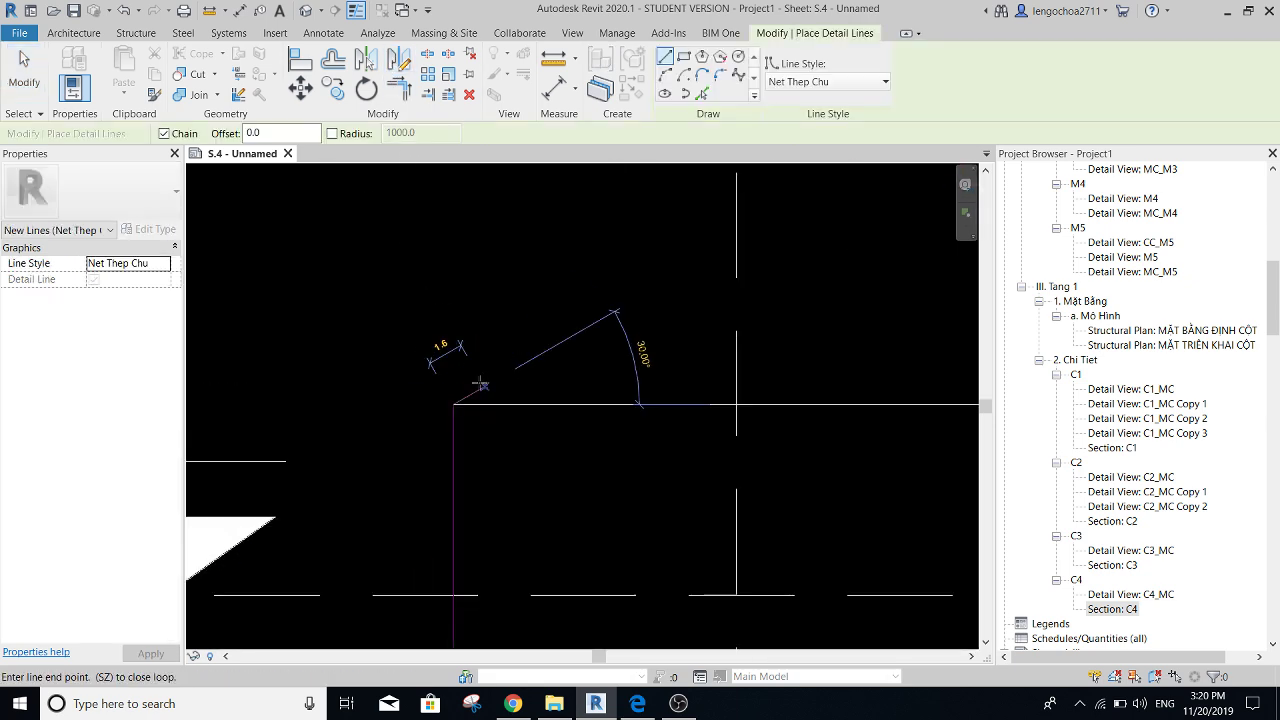
scroll(481, 264, "down", 2)
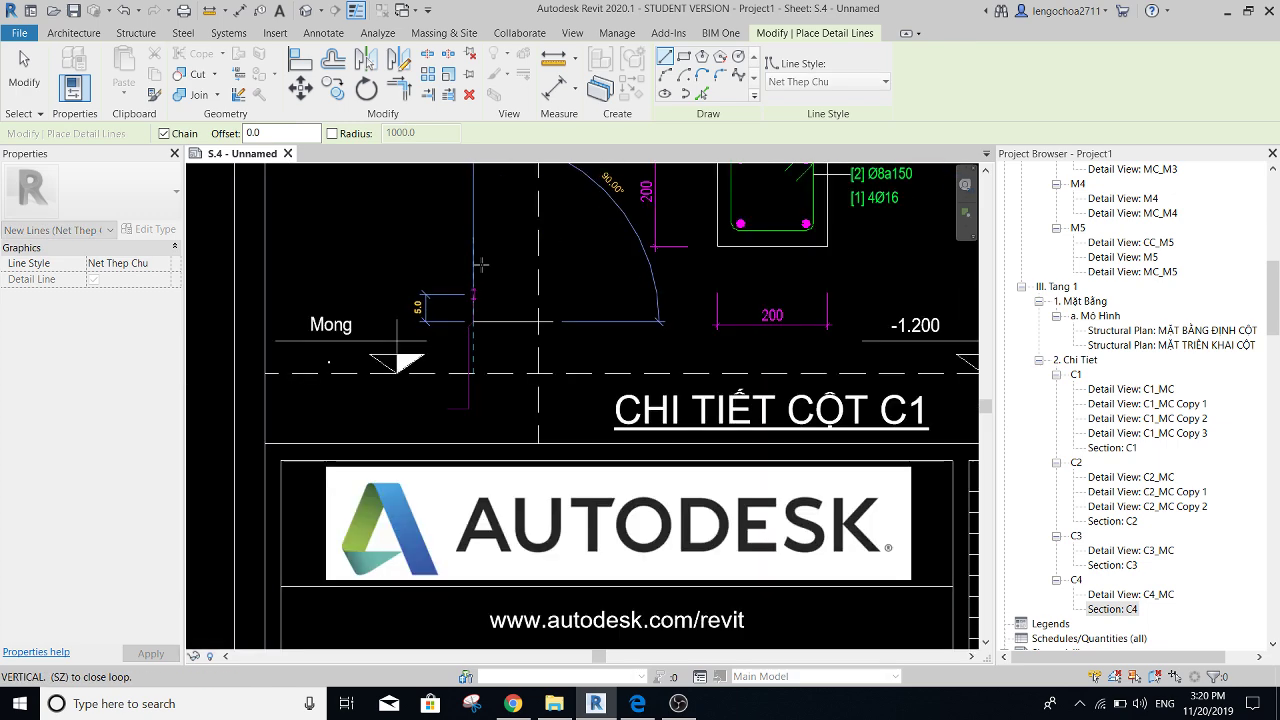
scroll(481, 264, "down", 1)
scroll(480, 258, "down", 1)
scroll(479, 250, "down", 1)
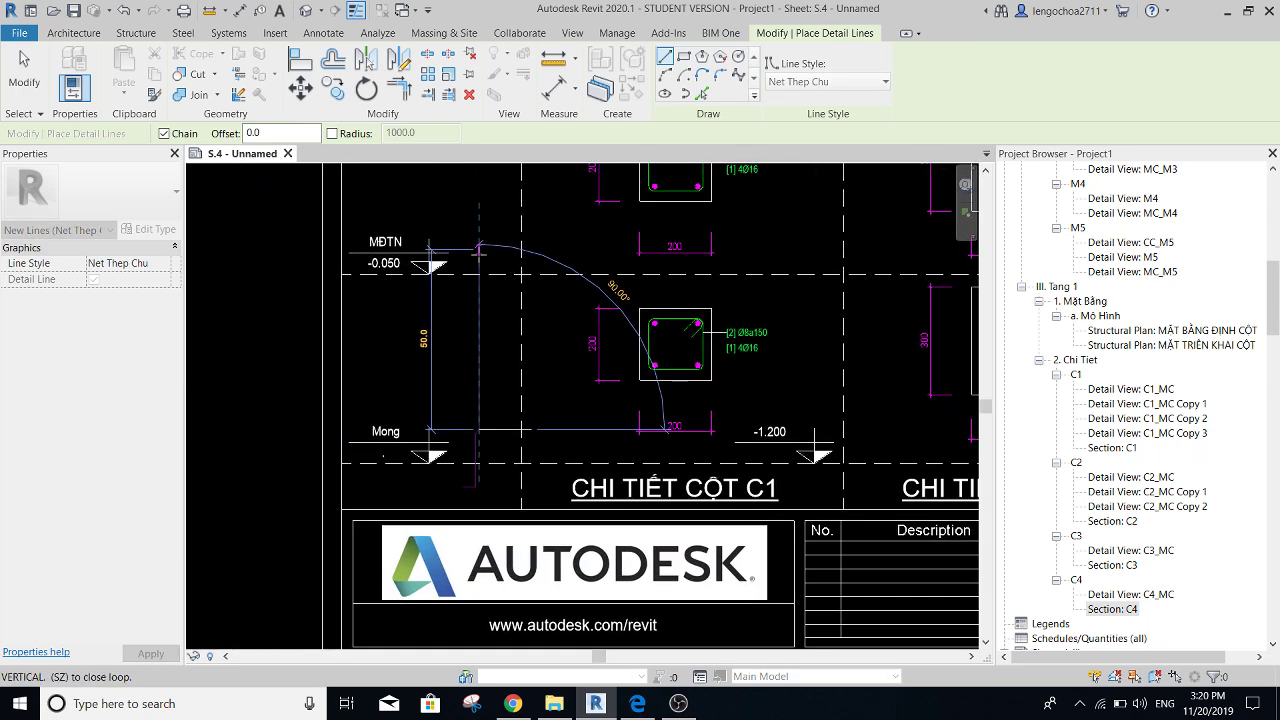
scroll(479, 249, "up", 1)
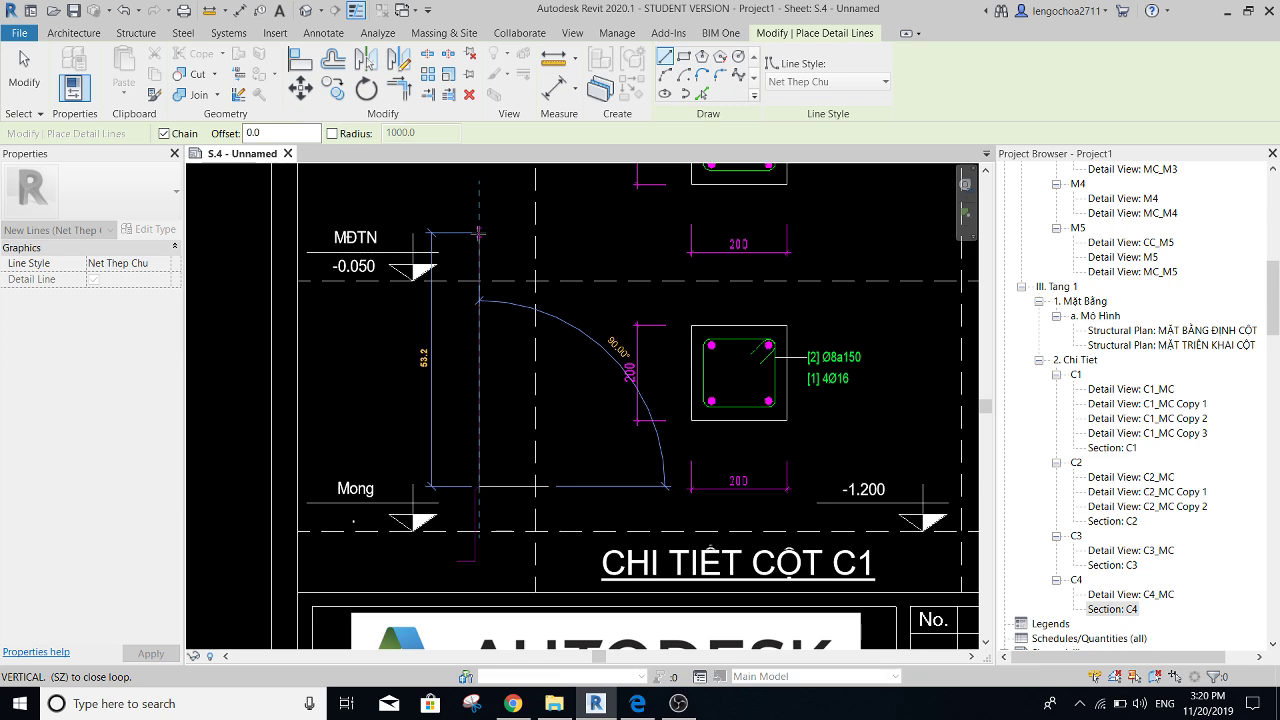
left_click(479, 244)
key("Escape")
key("Escape")
scroll(487, 290, "up", 2)
scroll(489, 260, "down", 2)
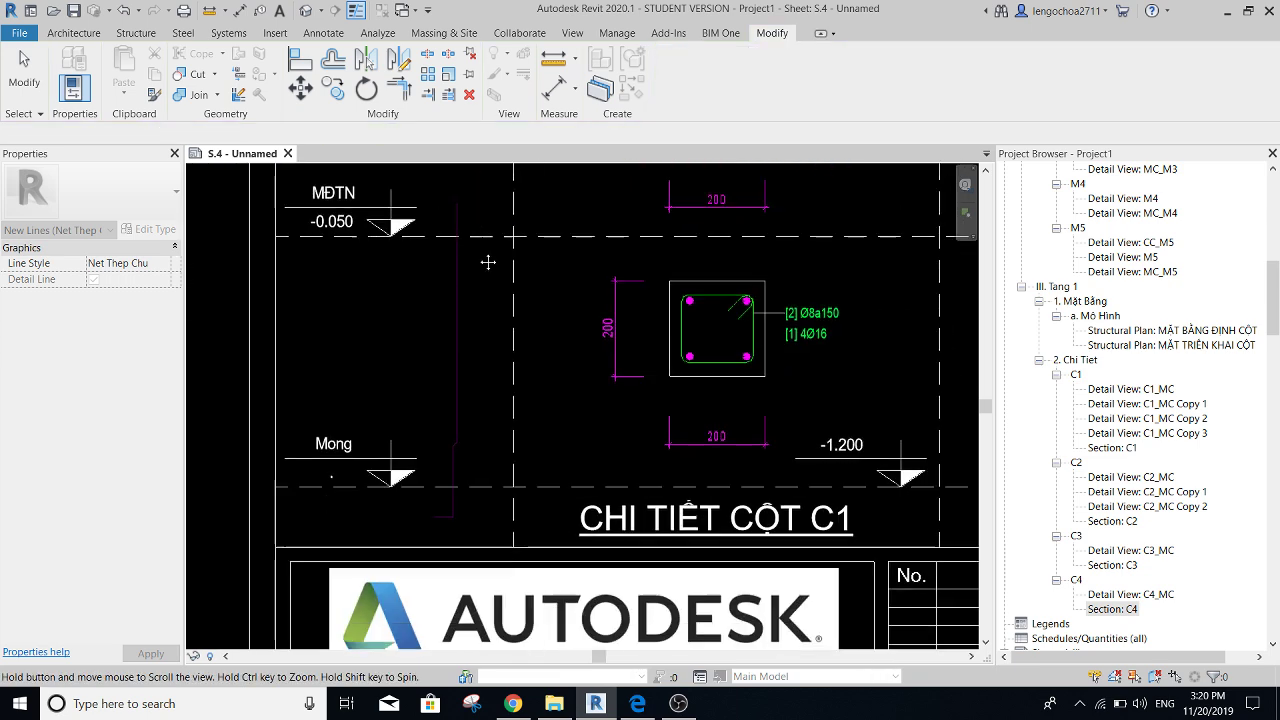
scroll(452, 446, "down", 1)
scroll(452, 446, "up", 2)
- Rotate the new bar line (RO) so it stands vertical
left_click_drag(405, 392, 483, 473)
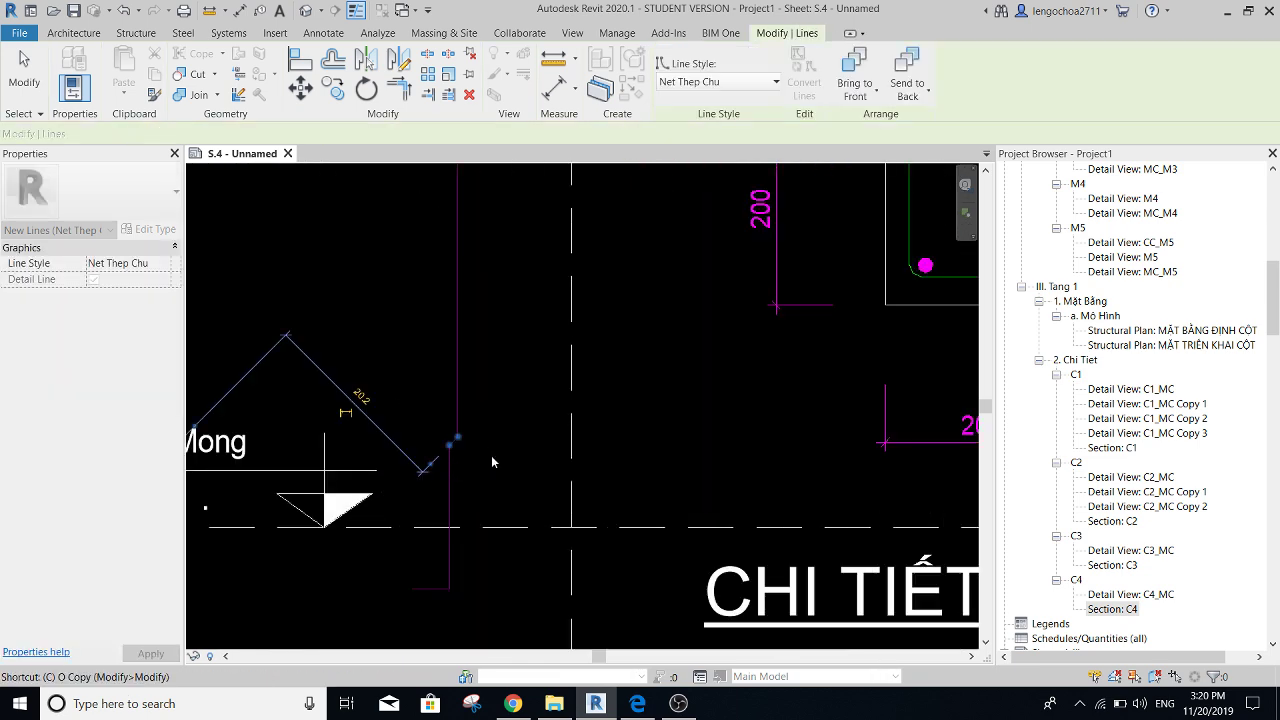
key("r")
key("o")
middle_click_drag(571, 240, 570, 455)
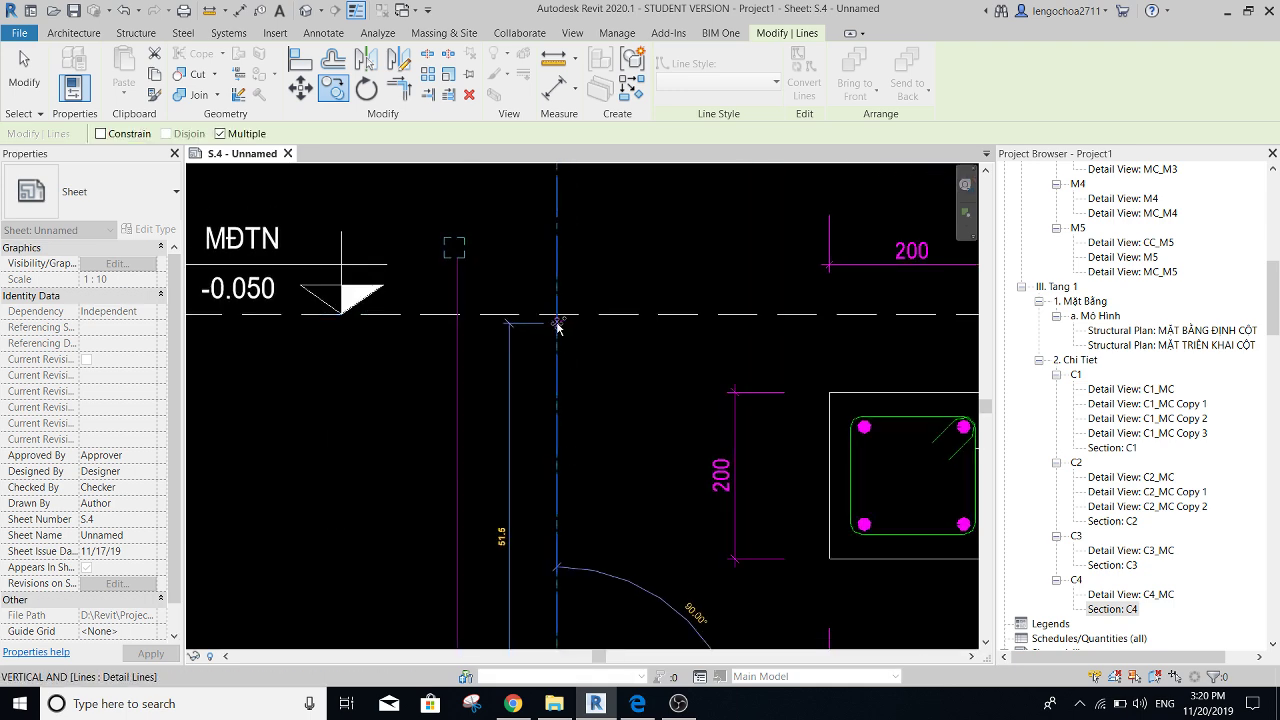
mouse_move(534, 215)
middle_mouse_down()
mouse_move(583, 337)
mouse_move(571, 437)
middle_mouse_up()
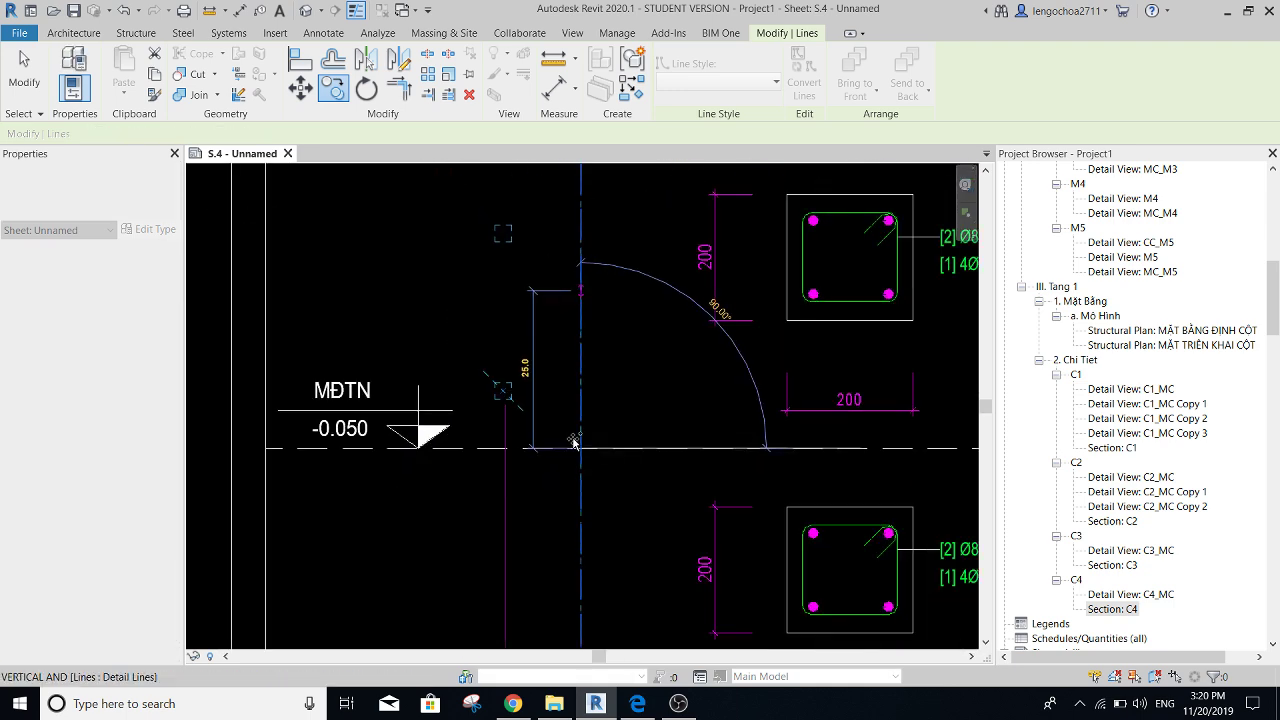
left_click(566, 297)
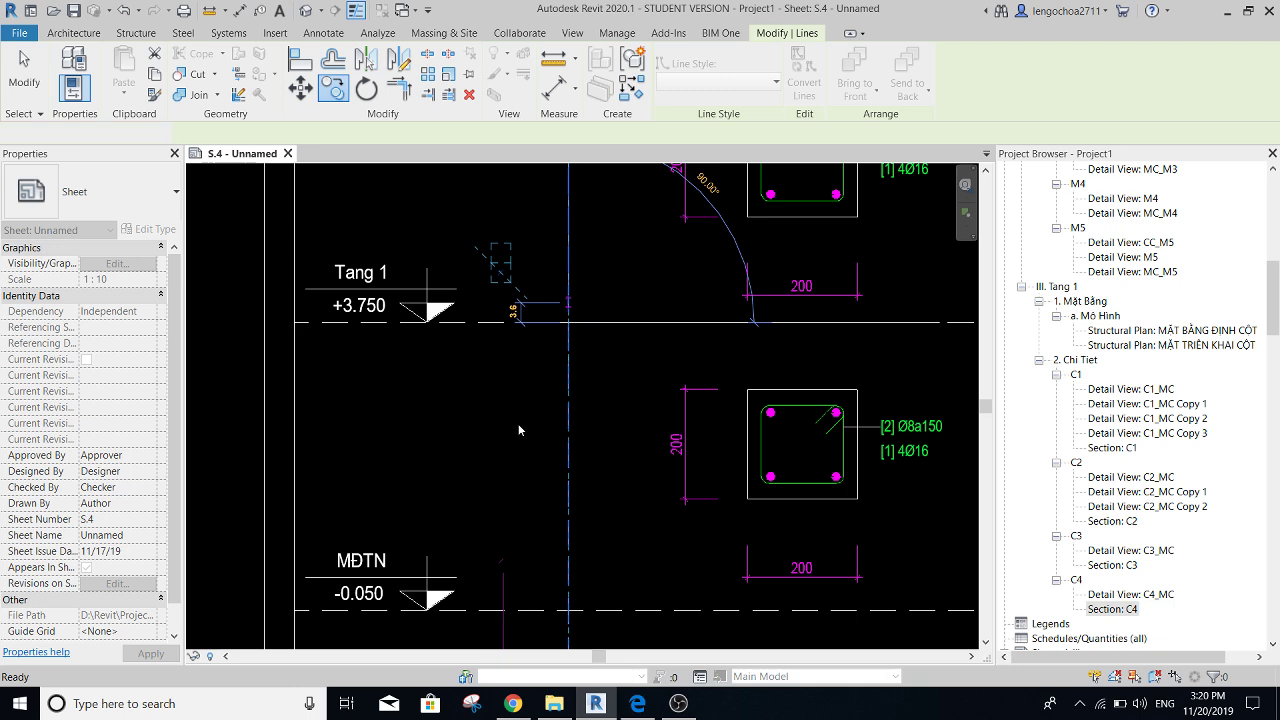
scroll(551, 340, "up", 1)
scroll(539, 489, "up", 3)
scroll(566, 455, "down", 3)
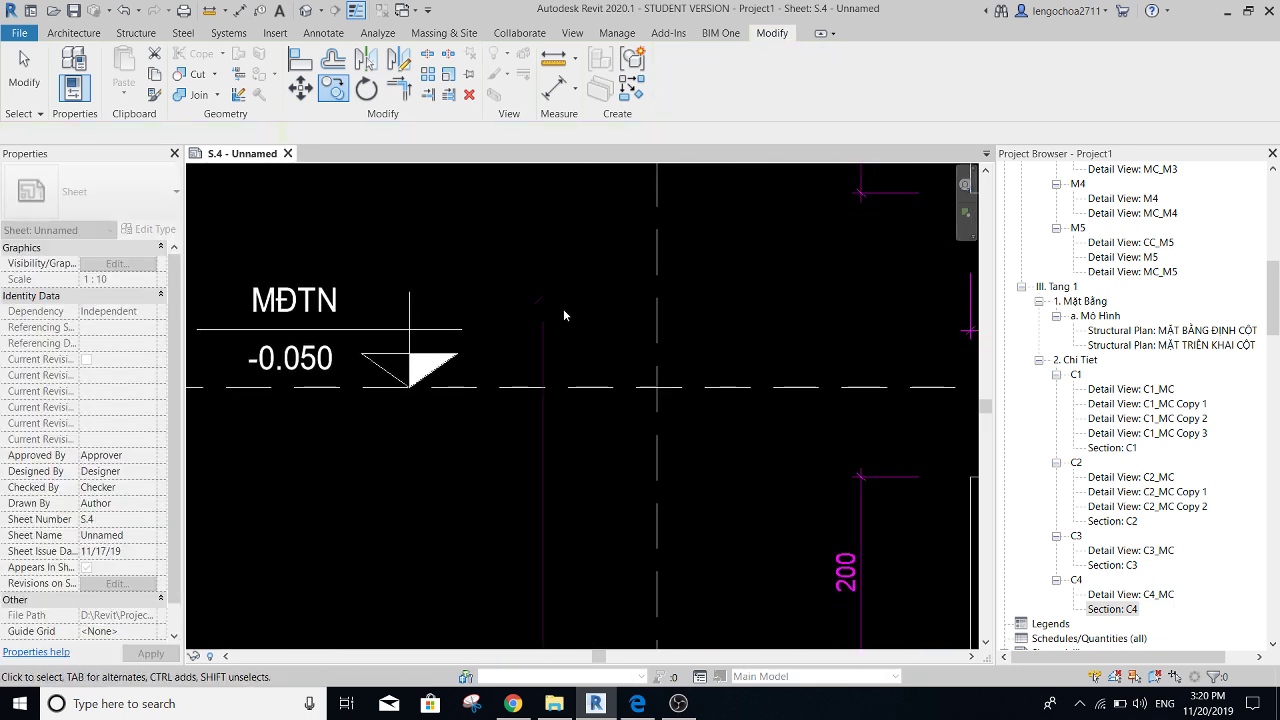
scroll(563, 308, "down", 2)
key("Escape")
scroll(572, 402, "up", 2)
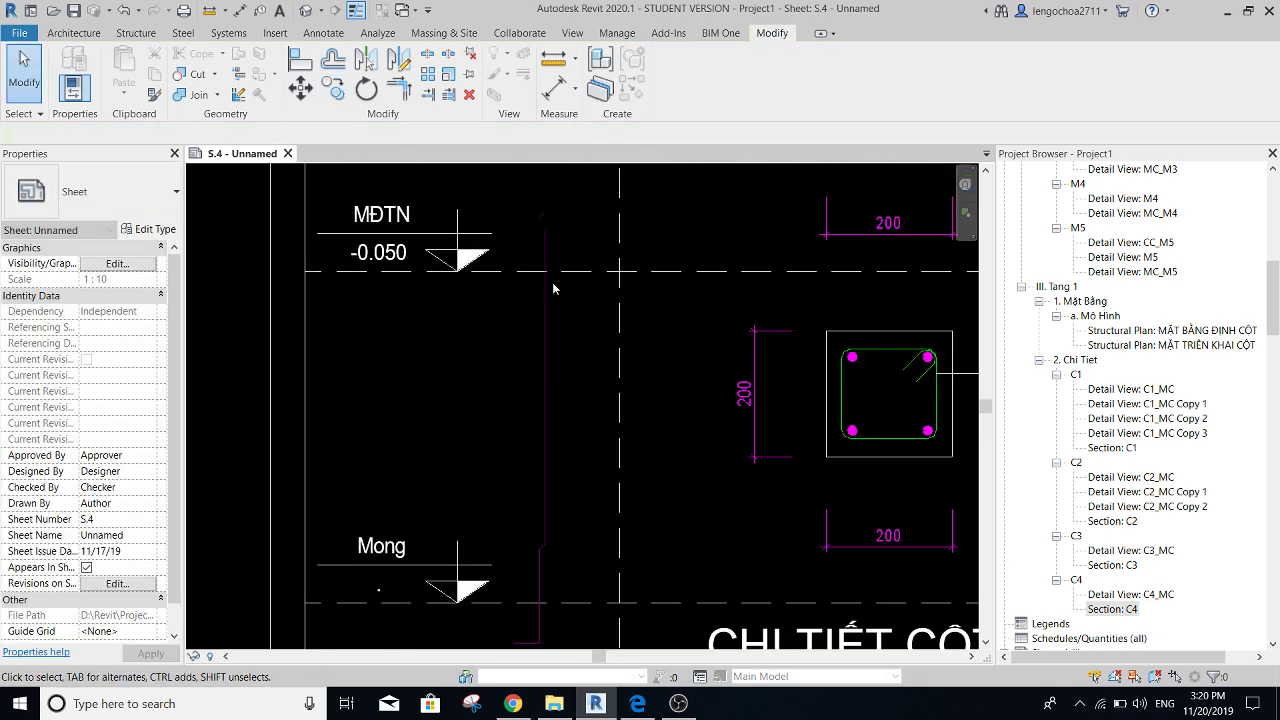
scroll(551, 250, "down", 1)
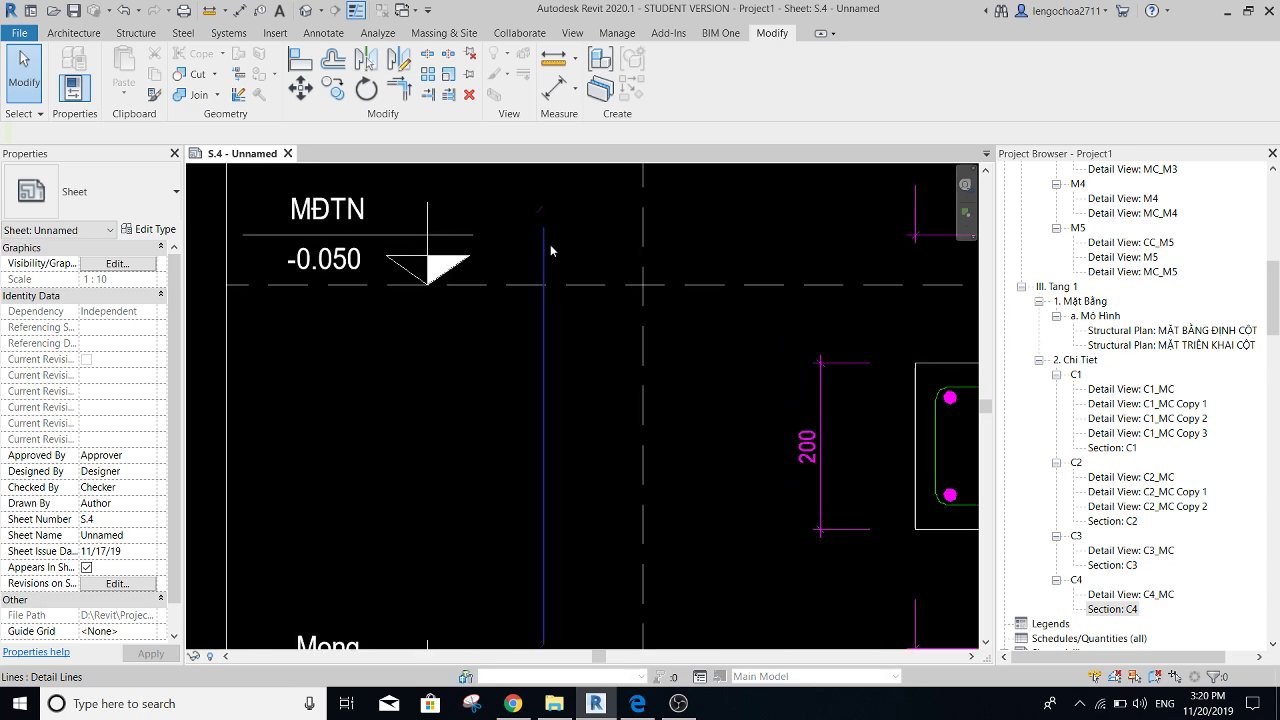
scroll(571, 277, "down", 2)
mouse_move(571, 277)
middle_mouse_down()
mouse_move(564, 310)
mouse_move(519, 352)
middle_mouse_up()
scroll(529, 371, "up", 2)
scroll(515, 318, "down", 3)
scroll(486, 398, "down", 1)
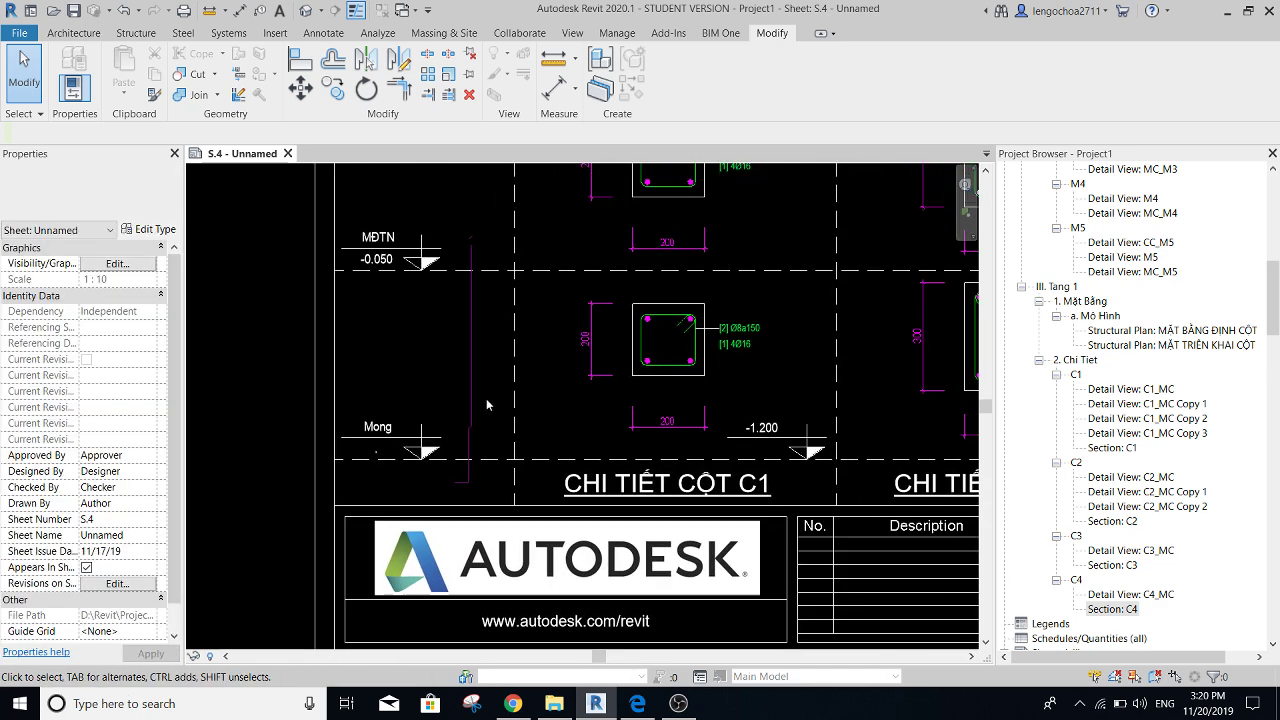
scroll(481, 410, "up", 2)
scroll(467, 472, "up", 1)
scroll(461, 445, "up", 1)
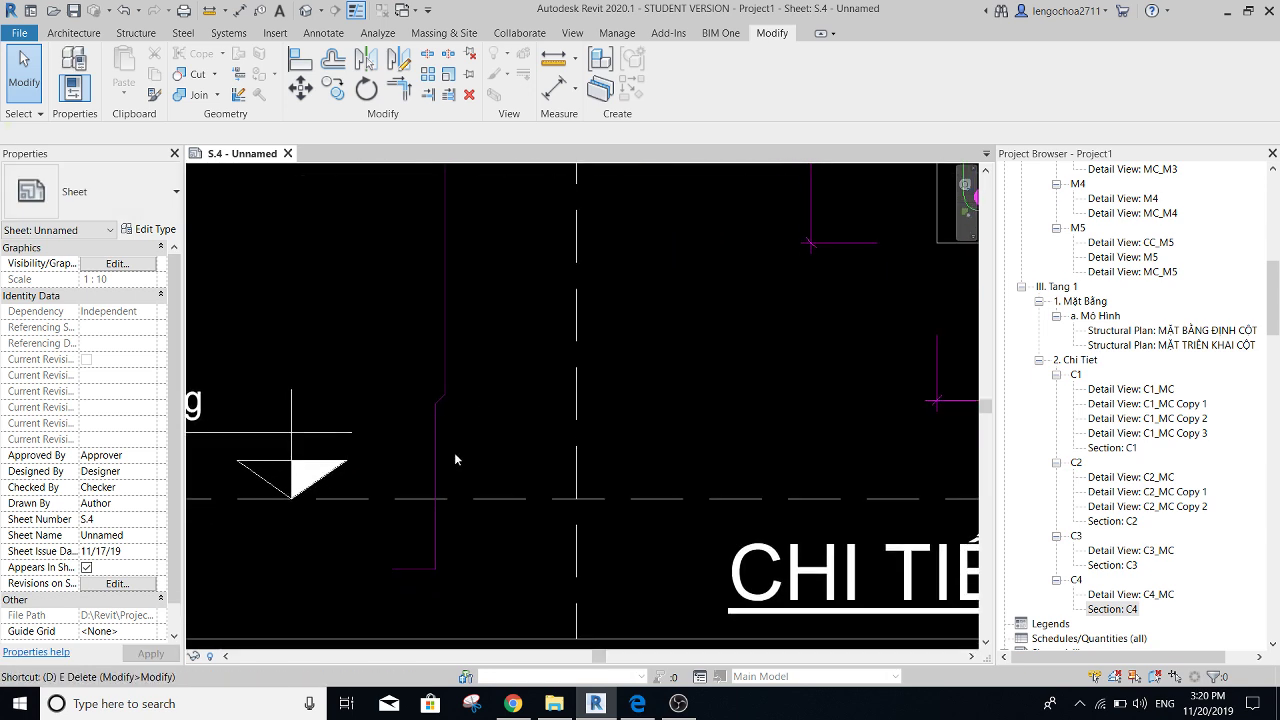
- Mirror the vertical bar segment near Mong across a drawn axis (DM) as a copy
key("i")
key("Escape")
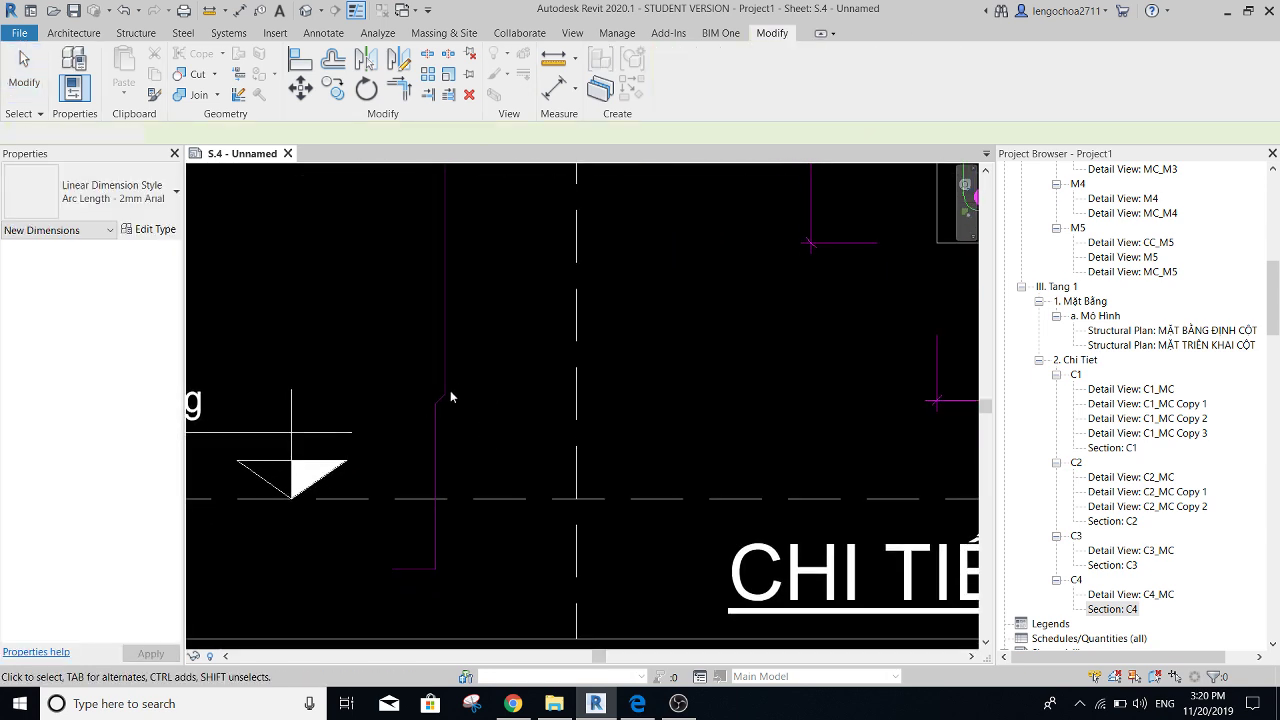
left_click(431, 408)
scroll(428, 395, "up", 2)
left_click(428, 390)
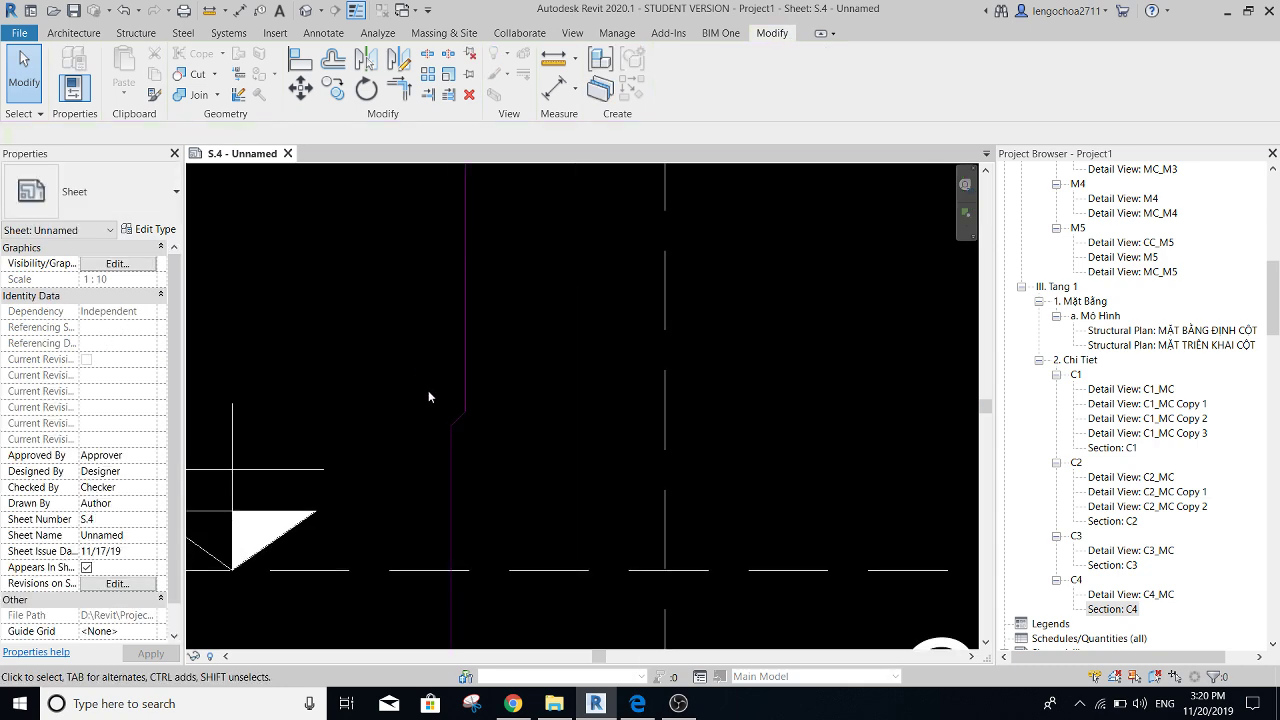
left_click(449, 430)
scroll(435, 440, "down", 3)
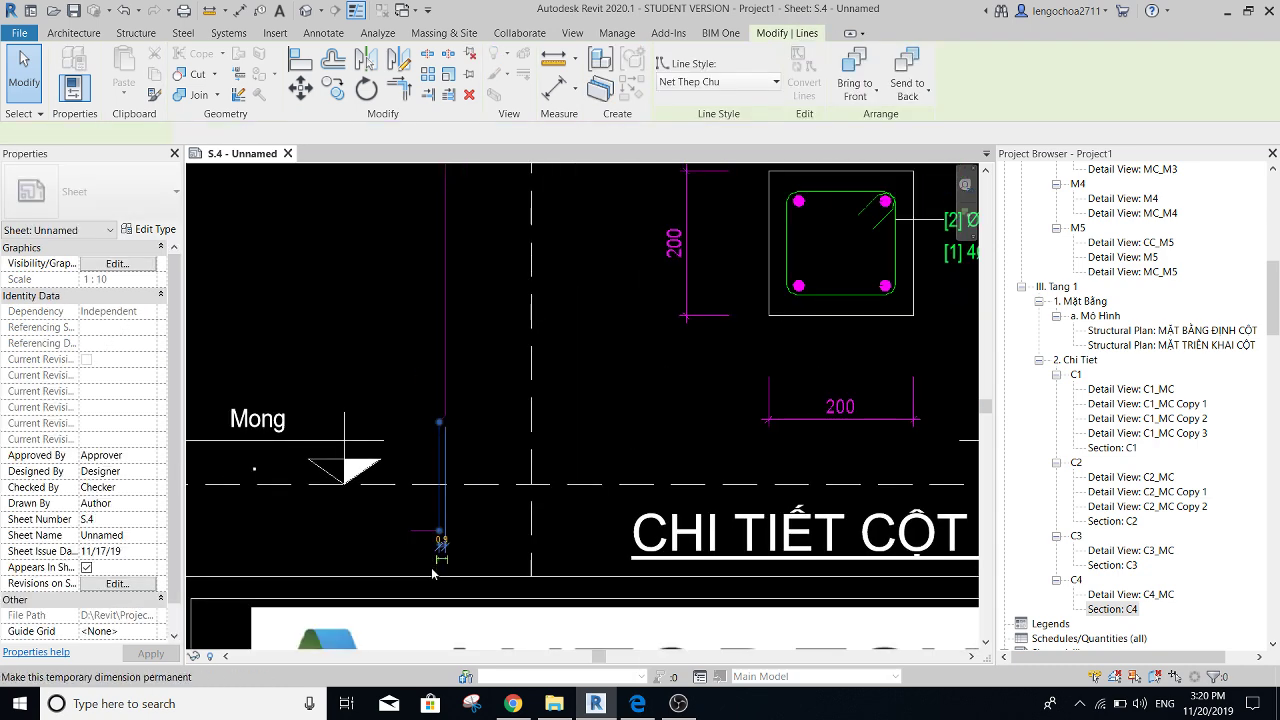
key("d")
key("m")
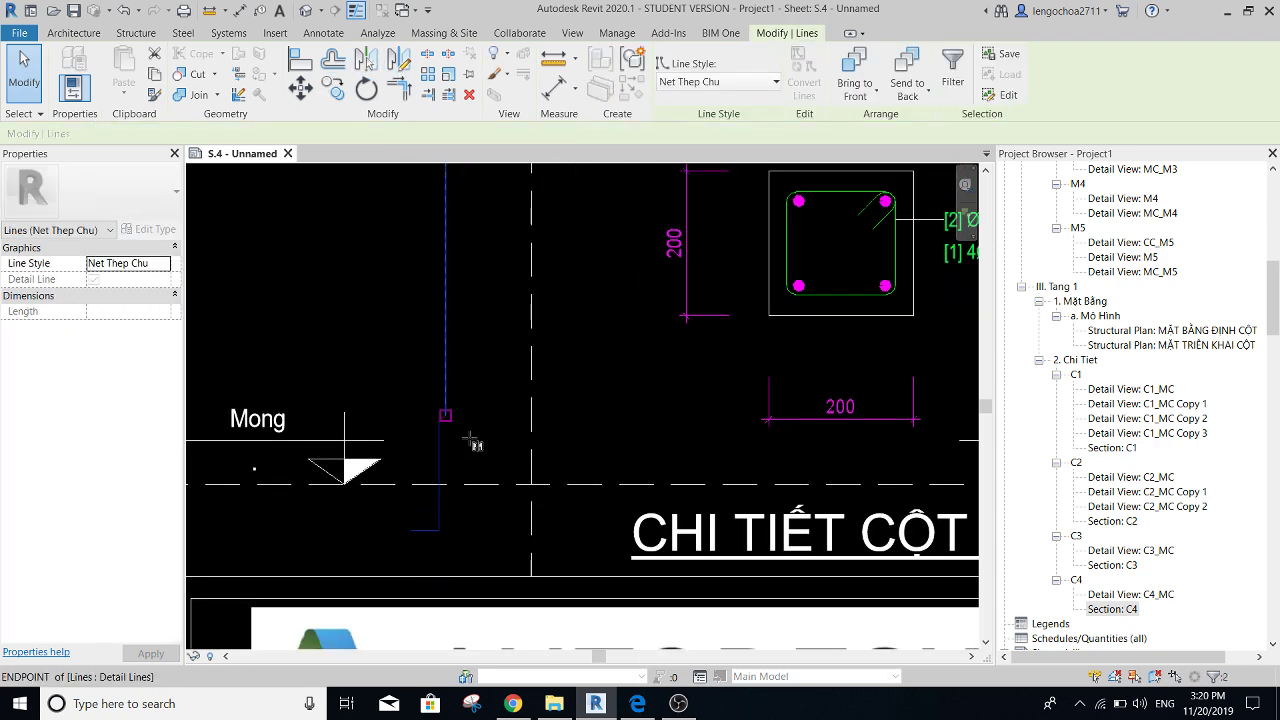
left_click(461, 431)
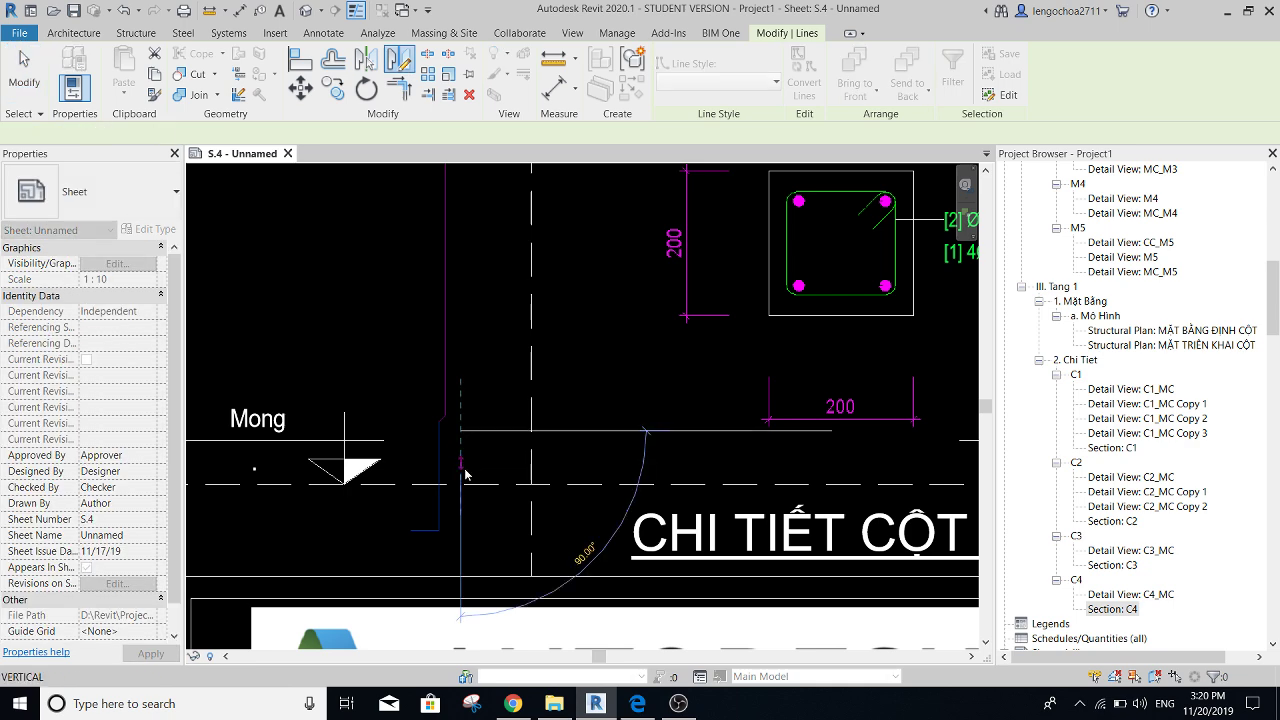
left_click(463, 472)
key("Escape")
- Copy a bar detail line into place to complete the second cranked bar
scroll(459, 407, "up", 2)
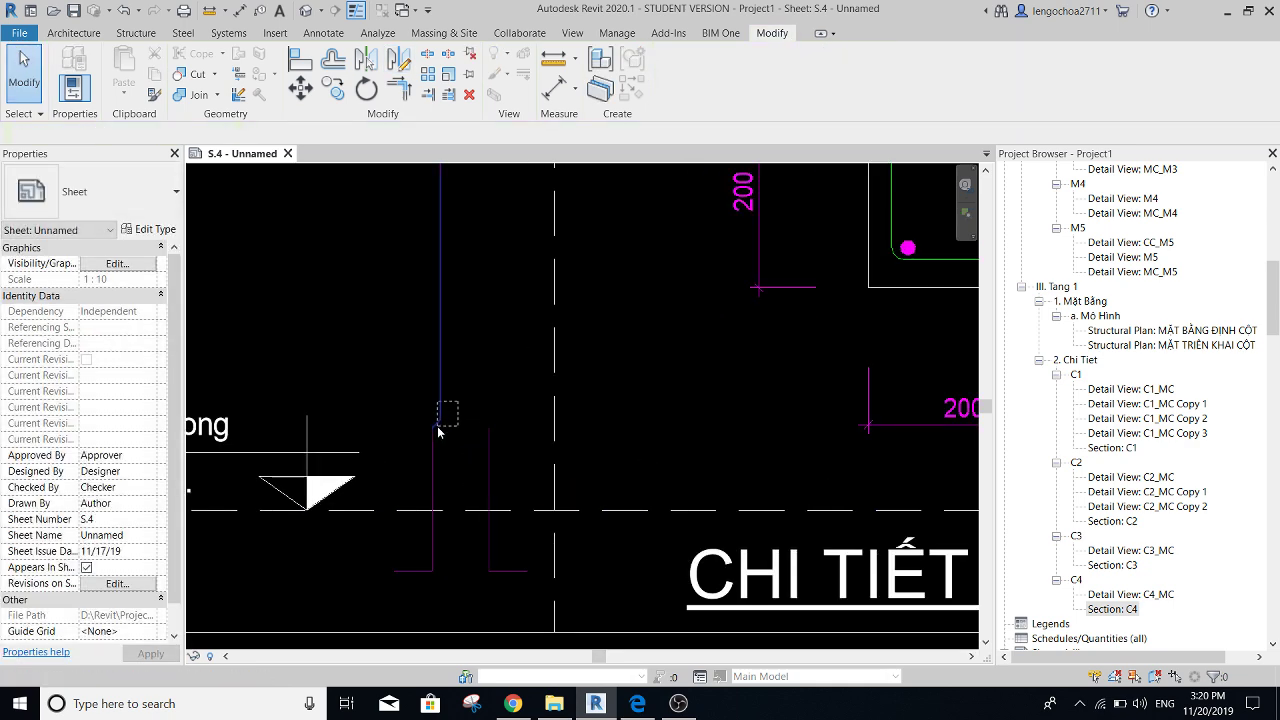
scroll(446, 430, "up", 2)
left_click(446, 429)
scroll(430, 440, "up", 2)
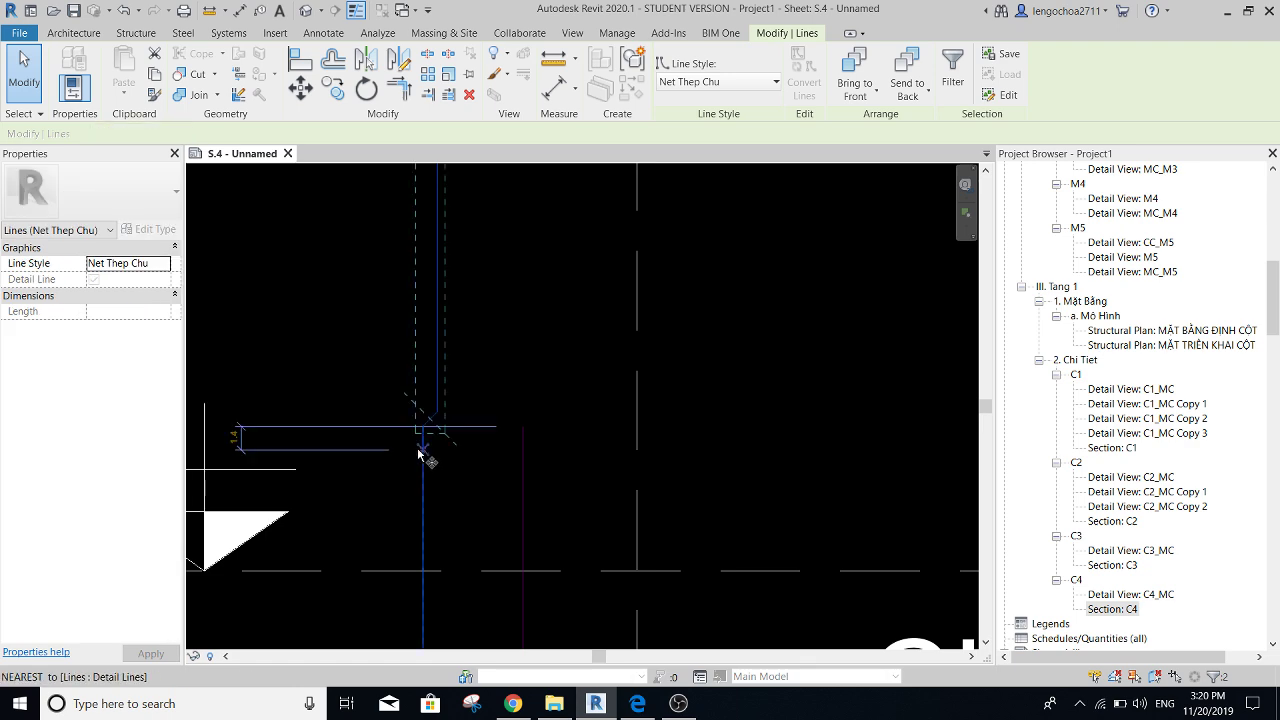
left_click(515, 452)
key("Escape")
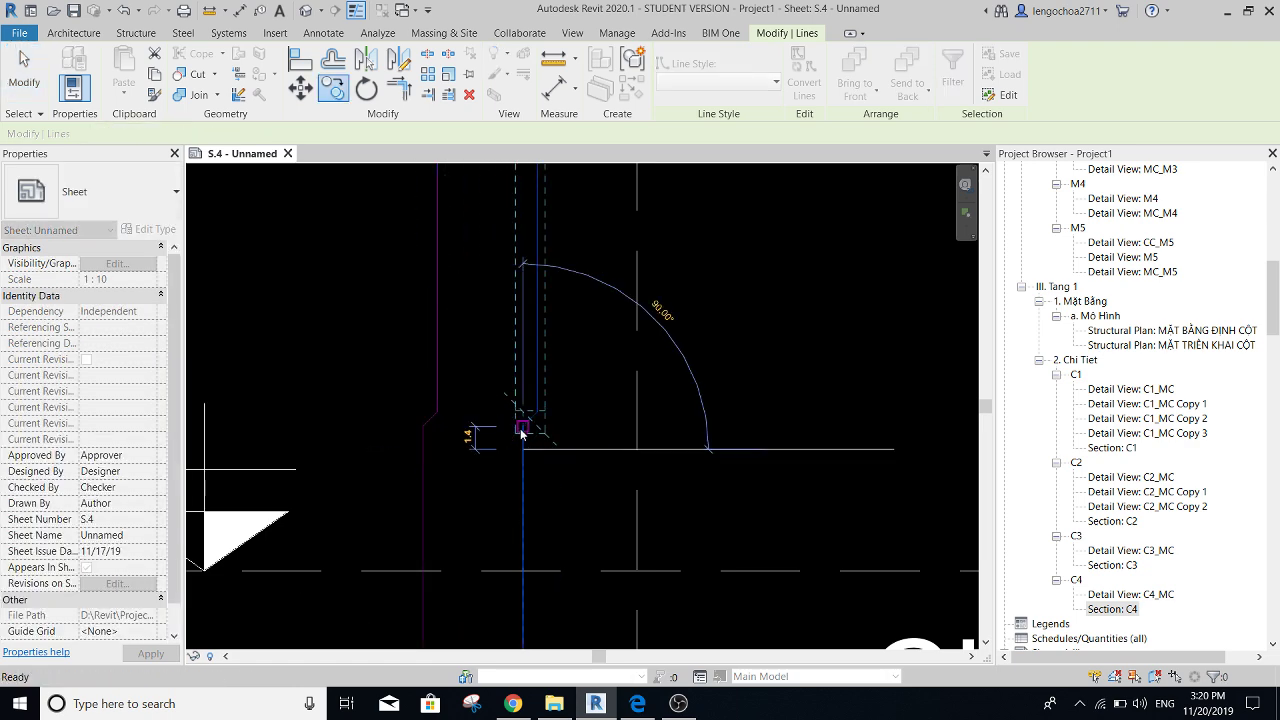
scroll(522, 440, "down", 3)
middle_click_drag(520, 470, 528, 491)
scroll(520, 478, "down", 3)
scroll(514, 466, "up", 1)
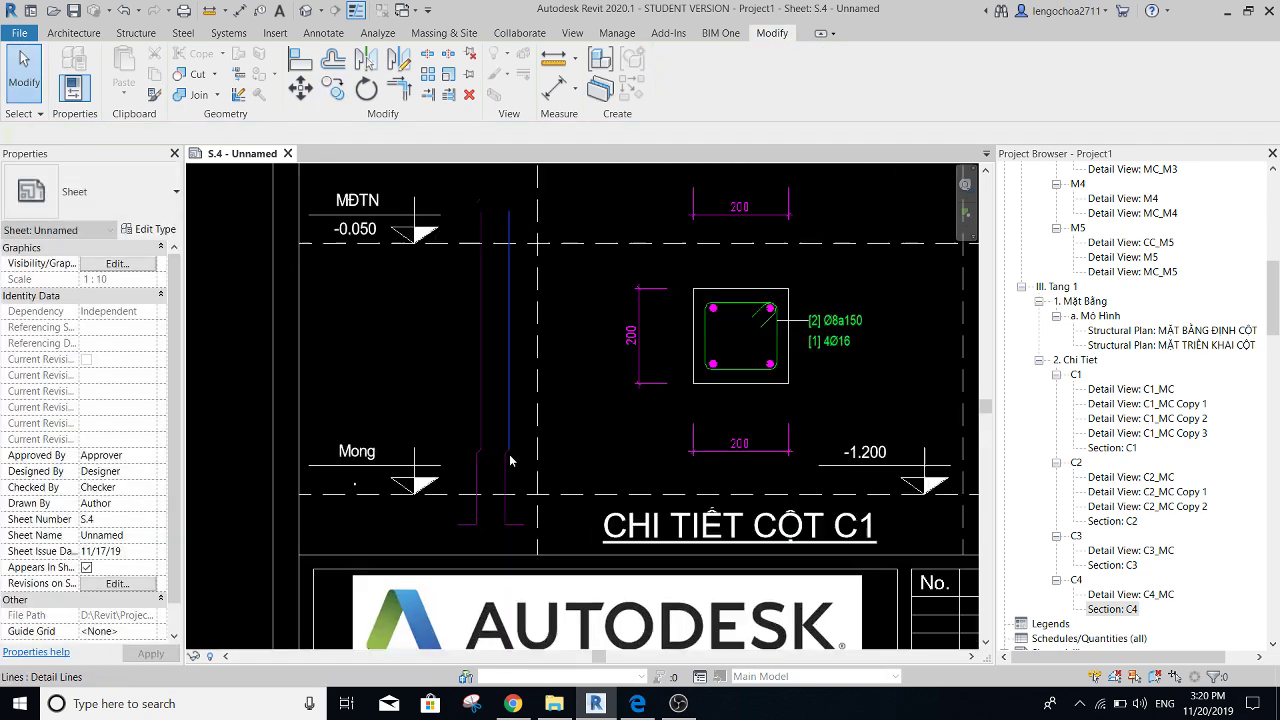
scroll(506, 457, "up", 1)
scroll(495, 452, "up", 2)
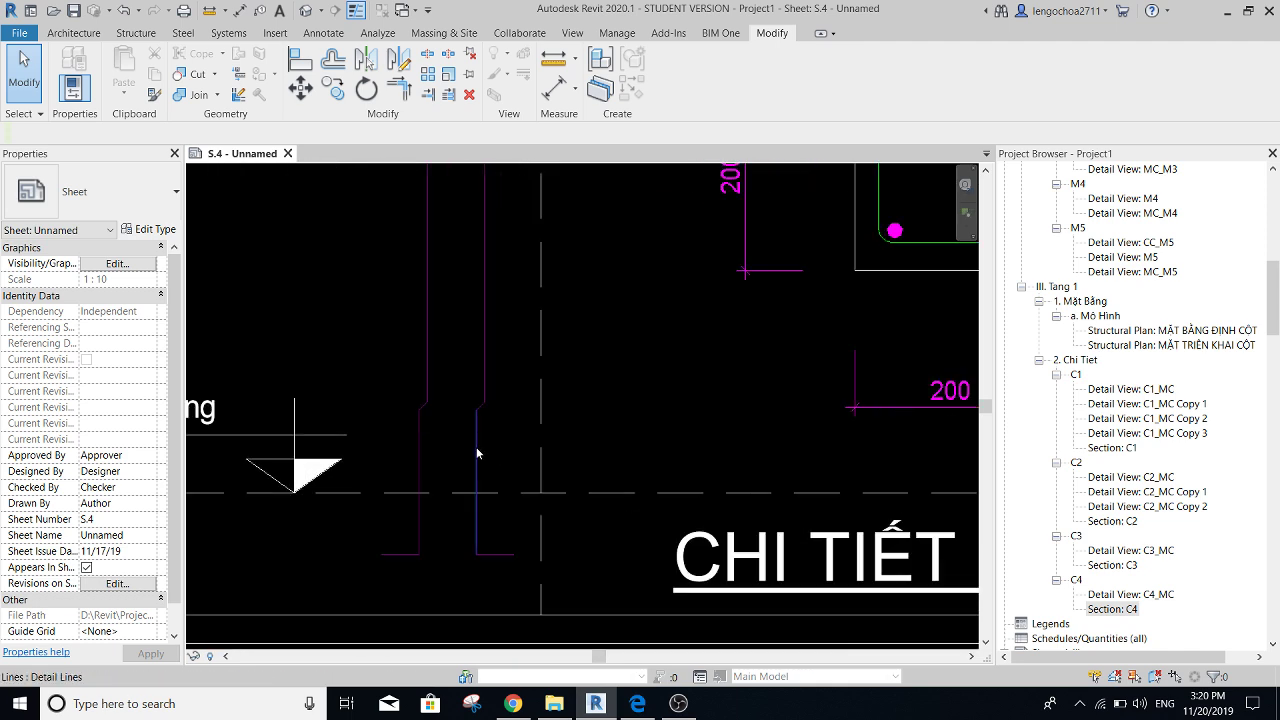
scroll(468, 440, "up", 1)
scroll(459, 408, "up", 1)
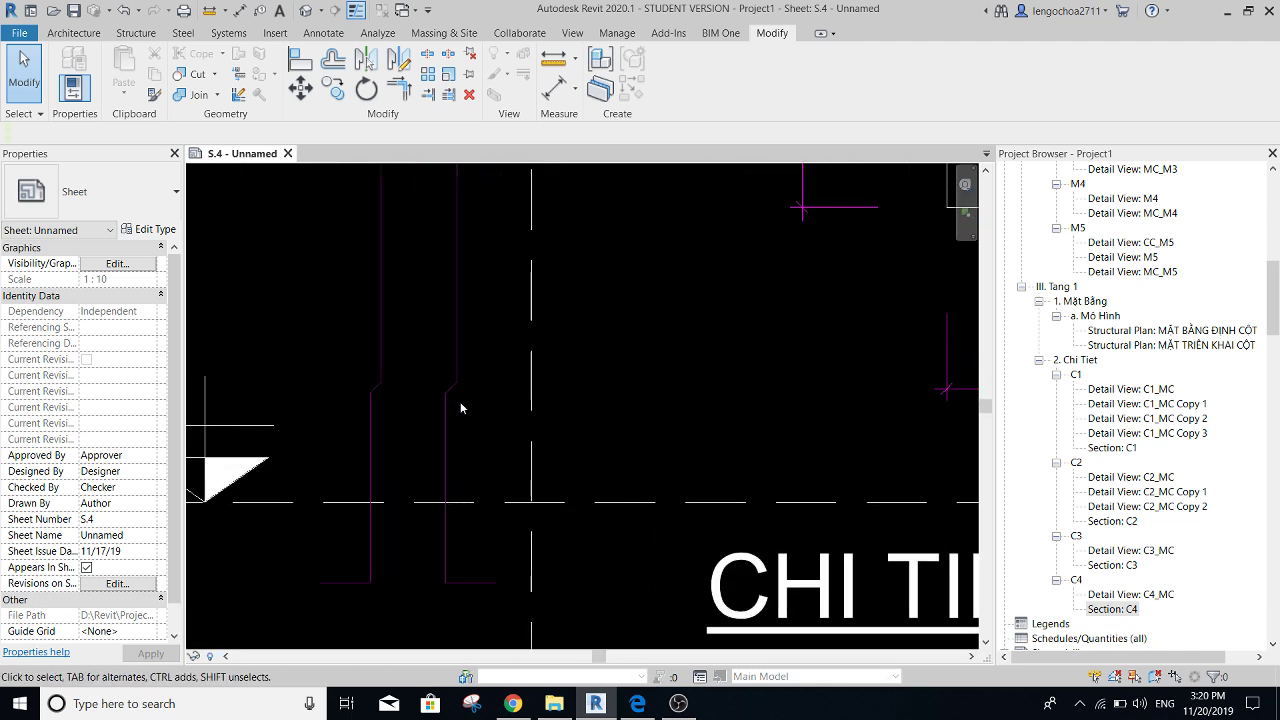
scroll(461, 405, "down", 2)
scroll(466, 415, "up", 1)
scroll(452, 410, "up", 1)
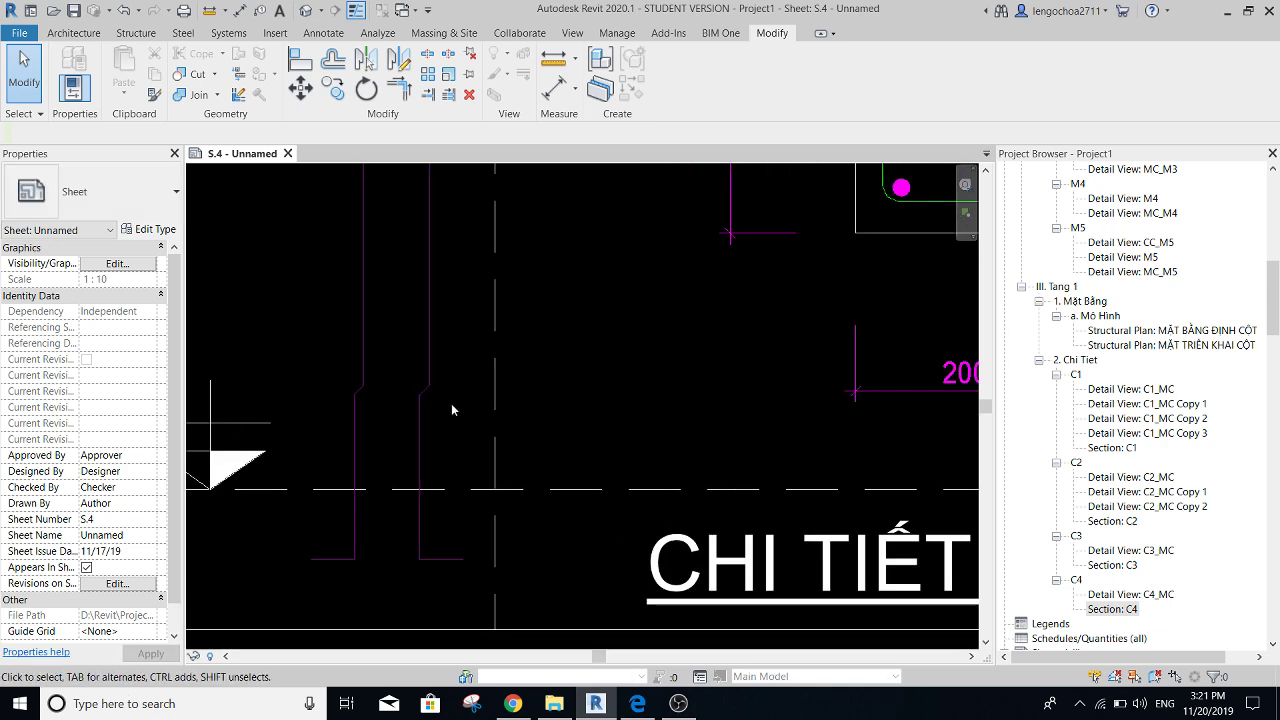
scroll(428, 432, "down", 3)
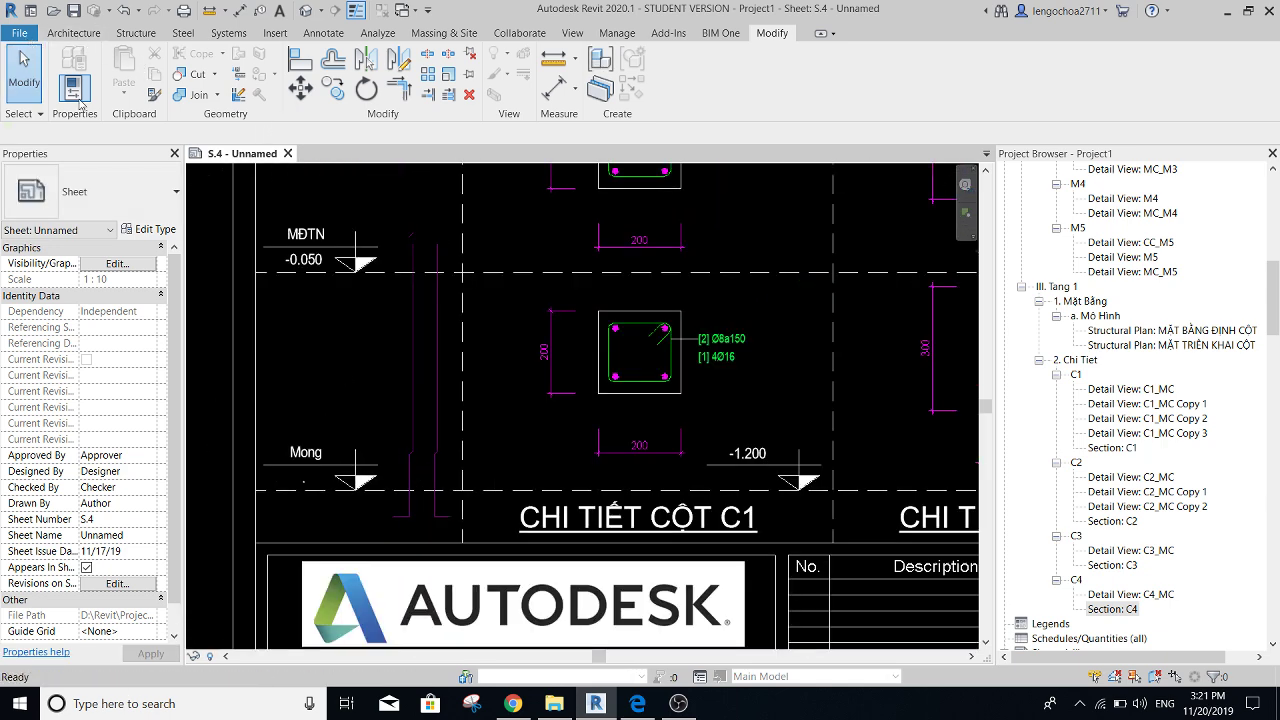
- Bring up the File menu's recent documents list, then dismiss it
key("alt+f")
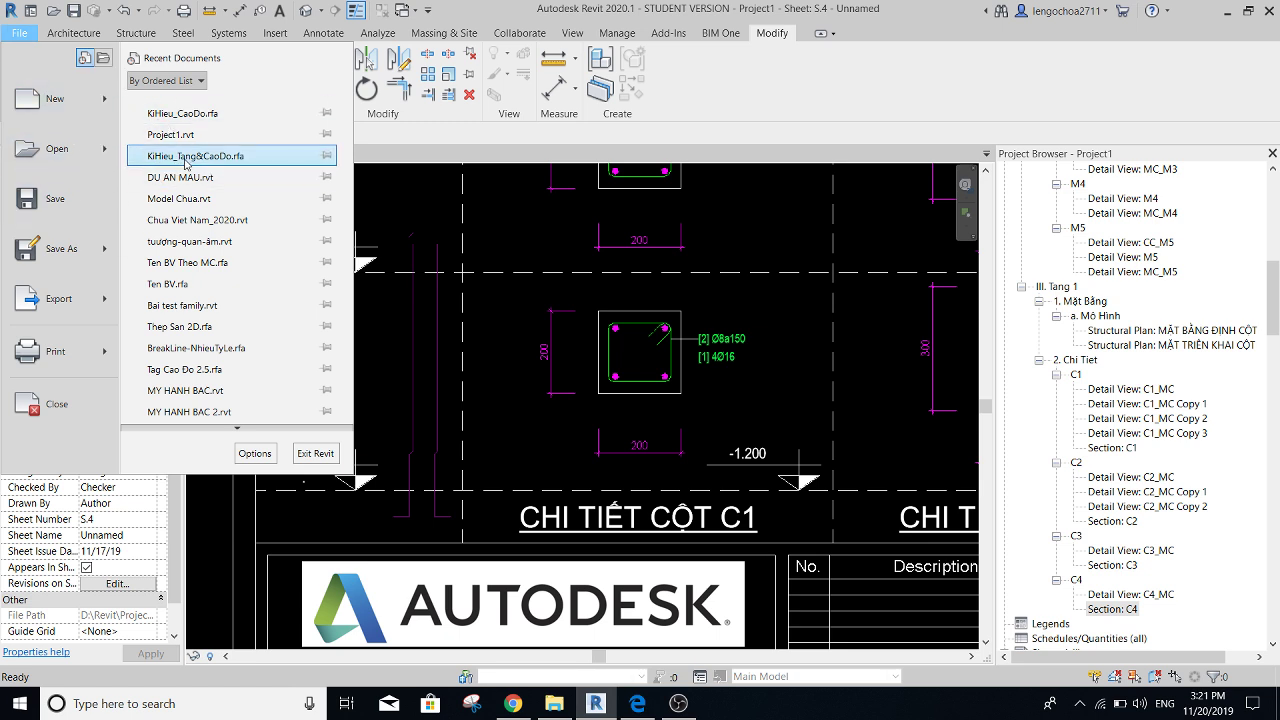
key("Escape")
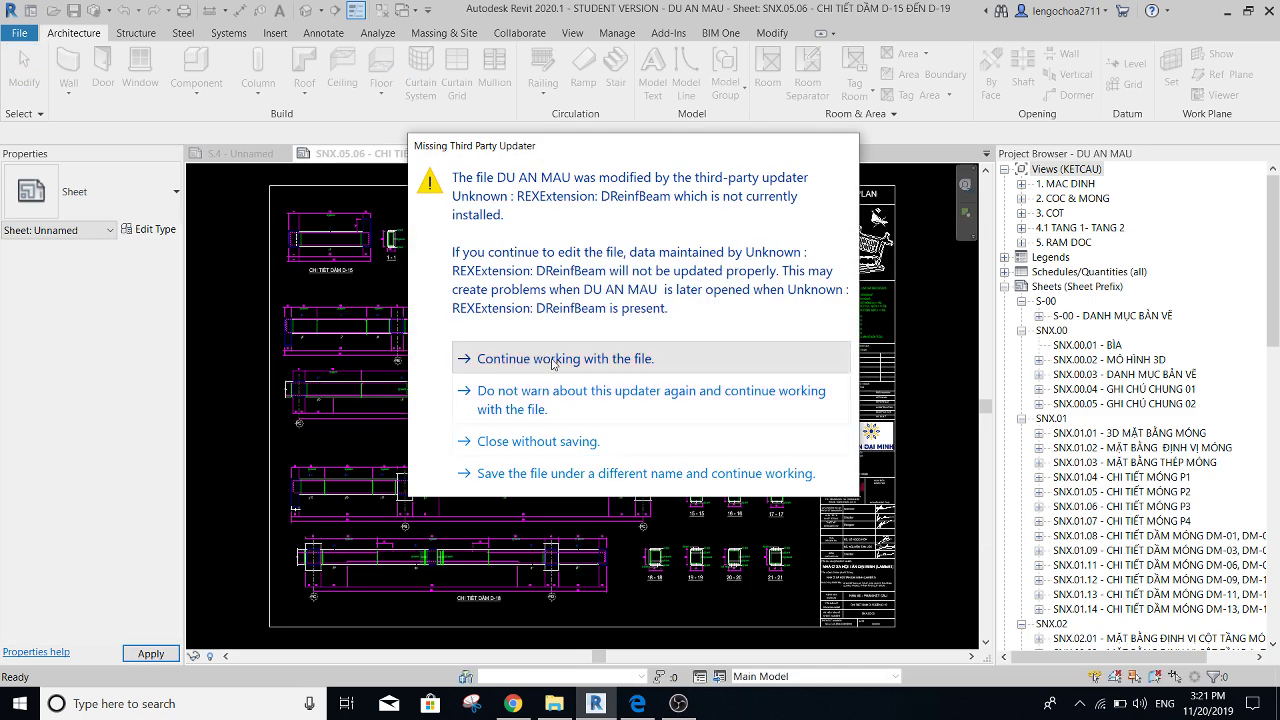
- Dismiss the file warning and open the SNX.03.01 - CHI TIẾT CỘT reference sheet
left_click(545, 358)
left_click(550, 382)
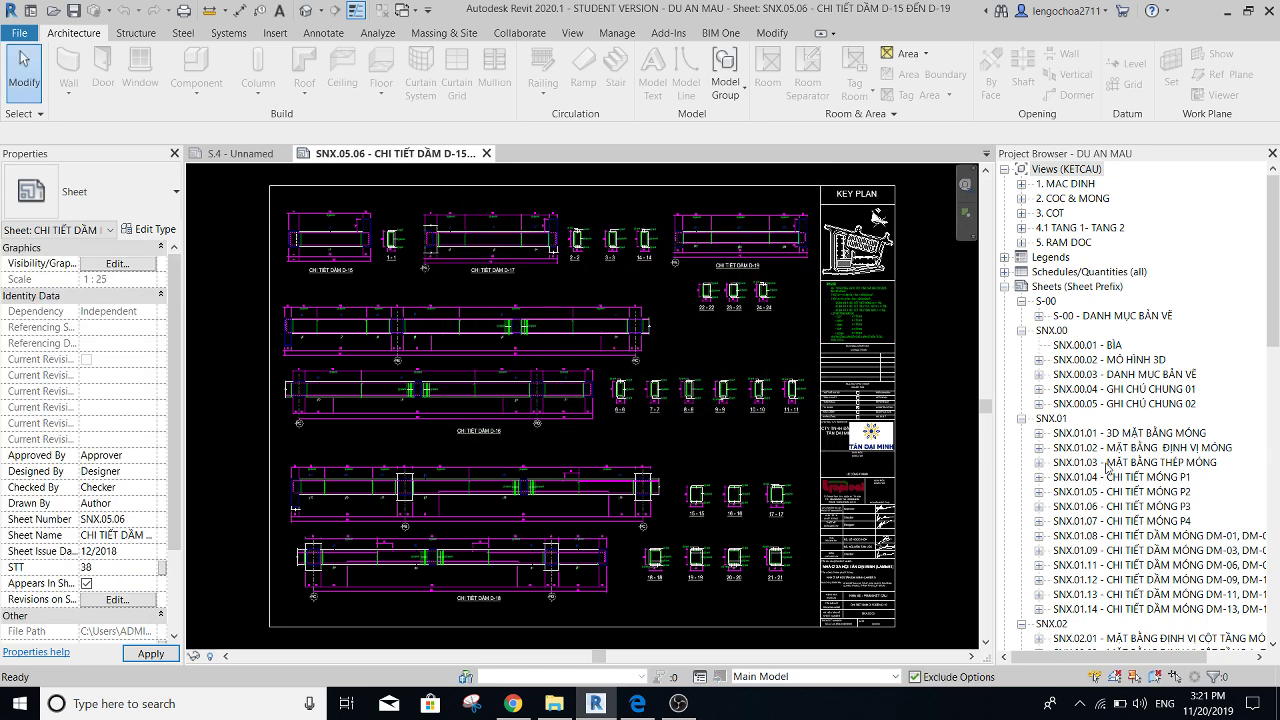
scroll(1108, 468, "down", 2)
scroll(1120, 540, "down", 2)
left_click(1115, 522)
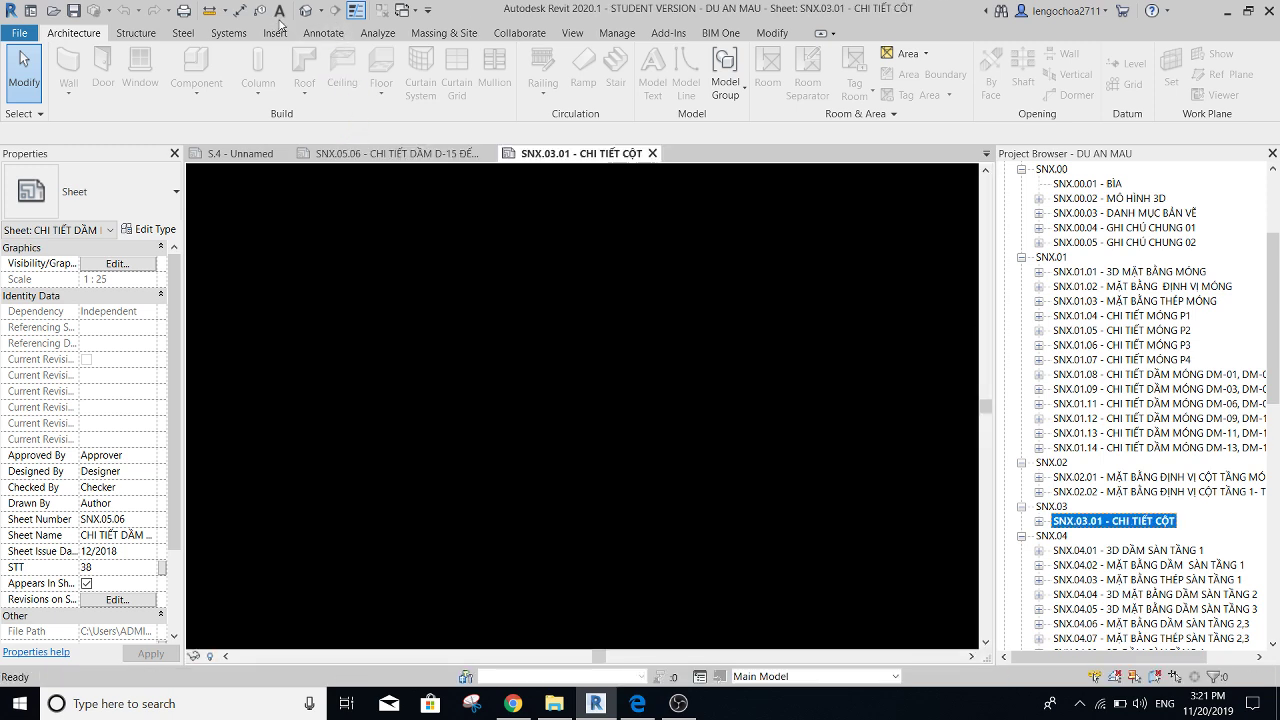
- Close the SNX.05.06 beam detail sheet and return to sheet S.4
scroll(277, 458, "up", 5)
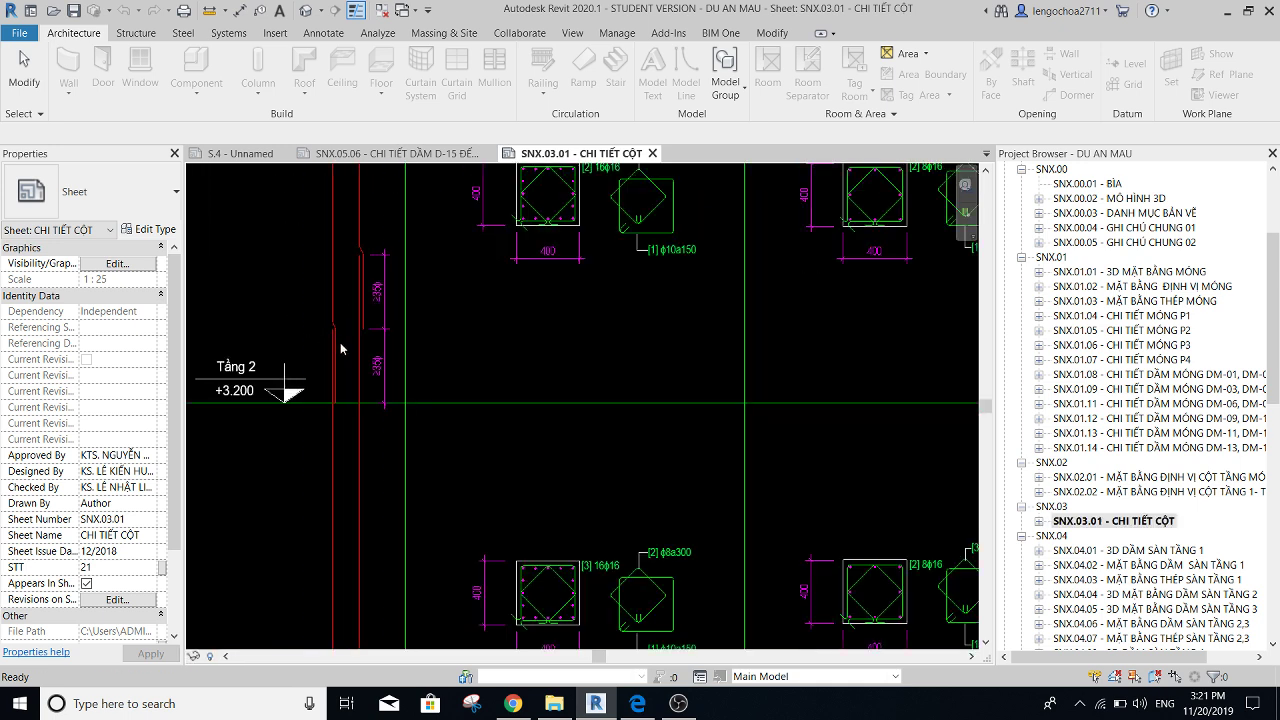
scroll(289, 314, "up", 3)
mouse_move(317, 338)
middle_mouse_down()
mouse_move(374, 363)
mouse_move(470, 365)
mouse_move(500, 265)
middle_mouse_up()
scroll(465, 360, "down", 1)
scroll(465, 355, "down", 2)
scroll(500, 265, "down", 2)
scroll(491, 391, "up", 2)
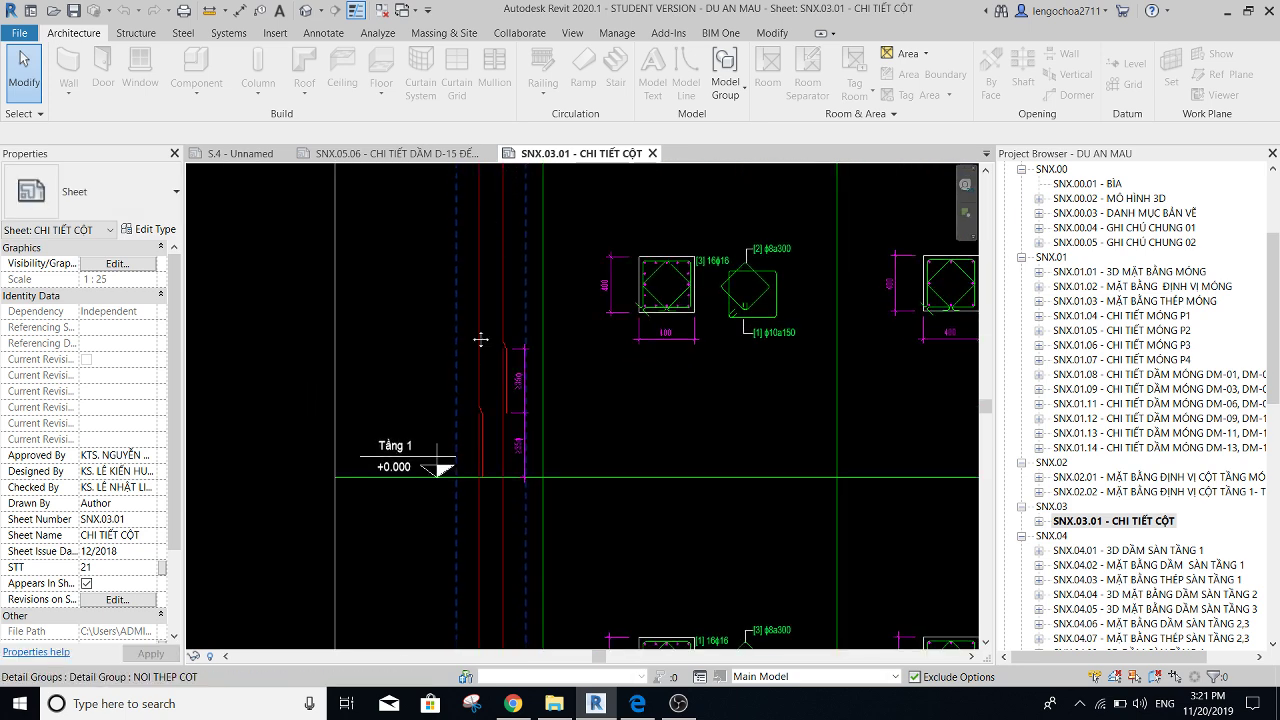
middle_click_drag(480, 343, 469, 137)
left_click(489, 153)
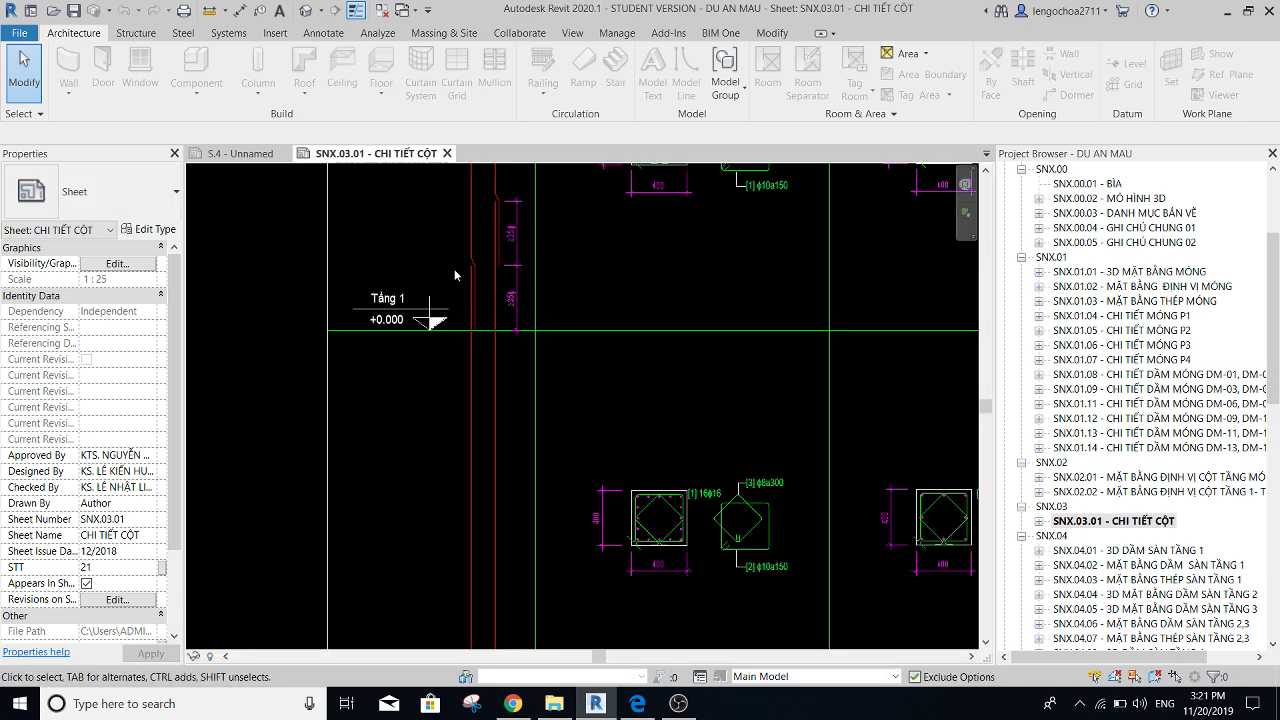
middle_click_drag(460, 305, 484, 237)
left_click(240, 153)
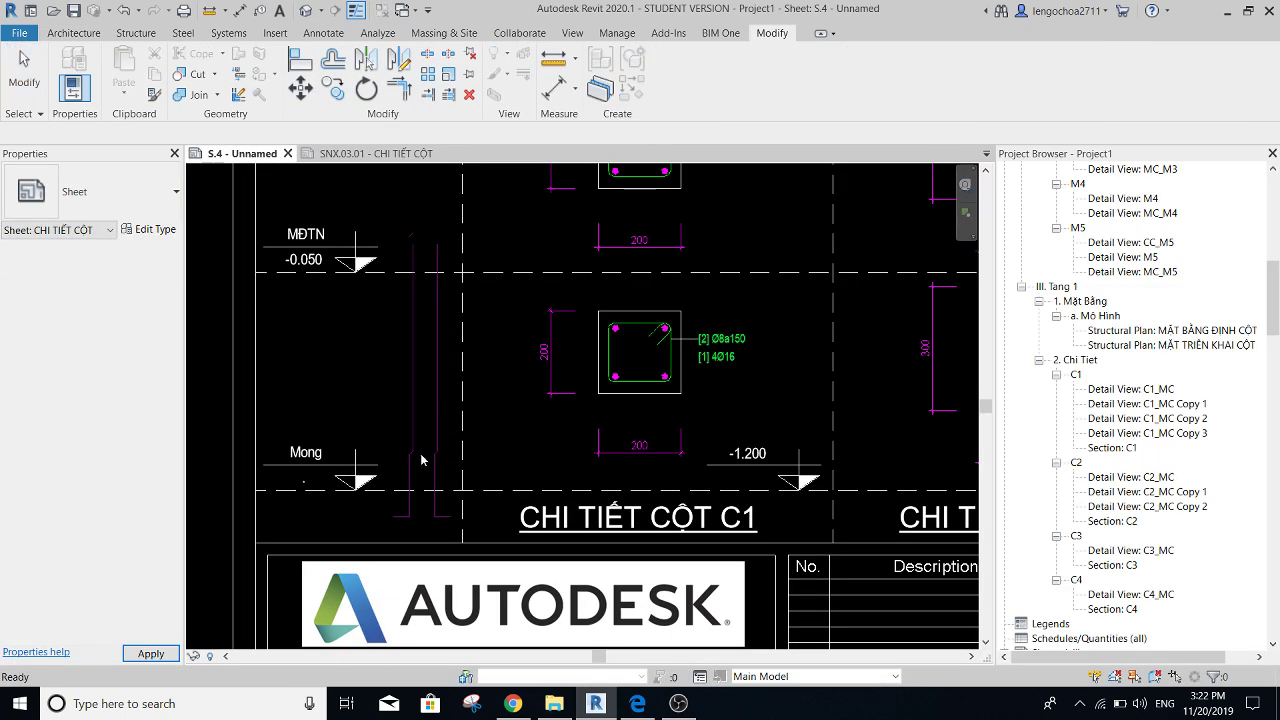
- Zoom in on column C1's crank and inspect the cranked bar lines
scroll(421, 460, "up", 3)
scroll(428, 420, "up", 2)
scroll(410, 409, "up", 1)
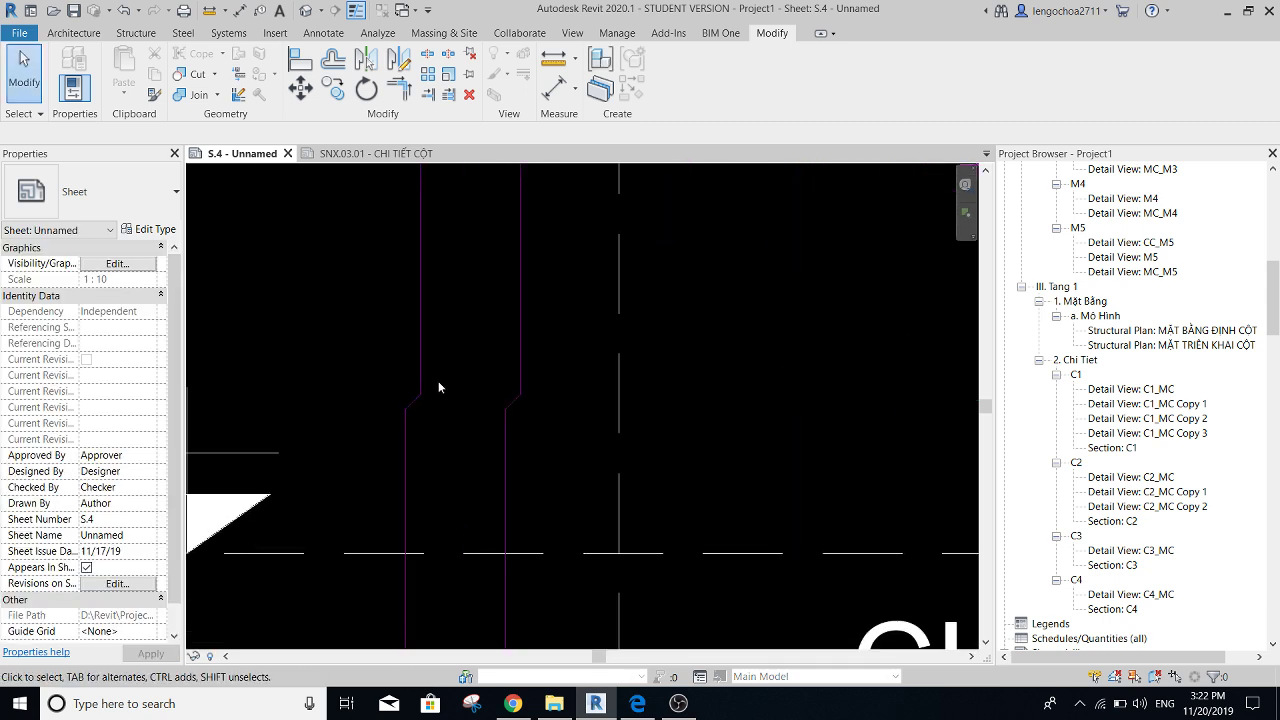
scroll(438, 382, "up", 2)
left_click(383, 428)
scroll(370, 440, "up", 2)
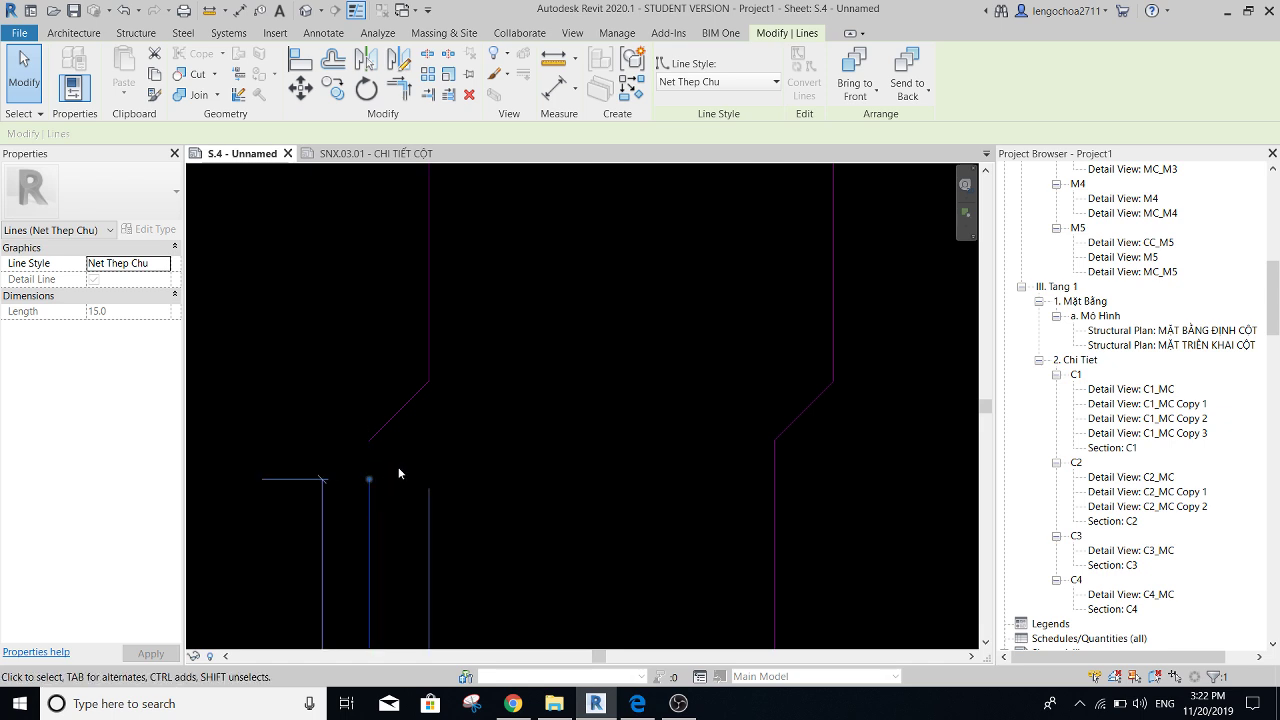
scroll(398, 467, "down", 2)
scroll(458, 331, "down", 1)
key("Escape")
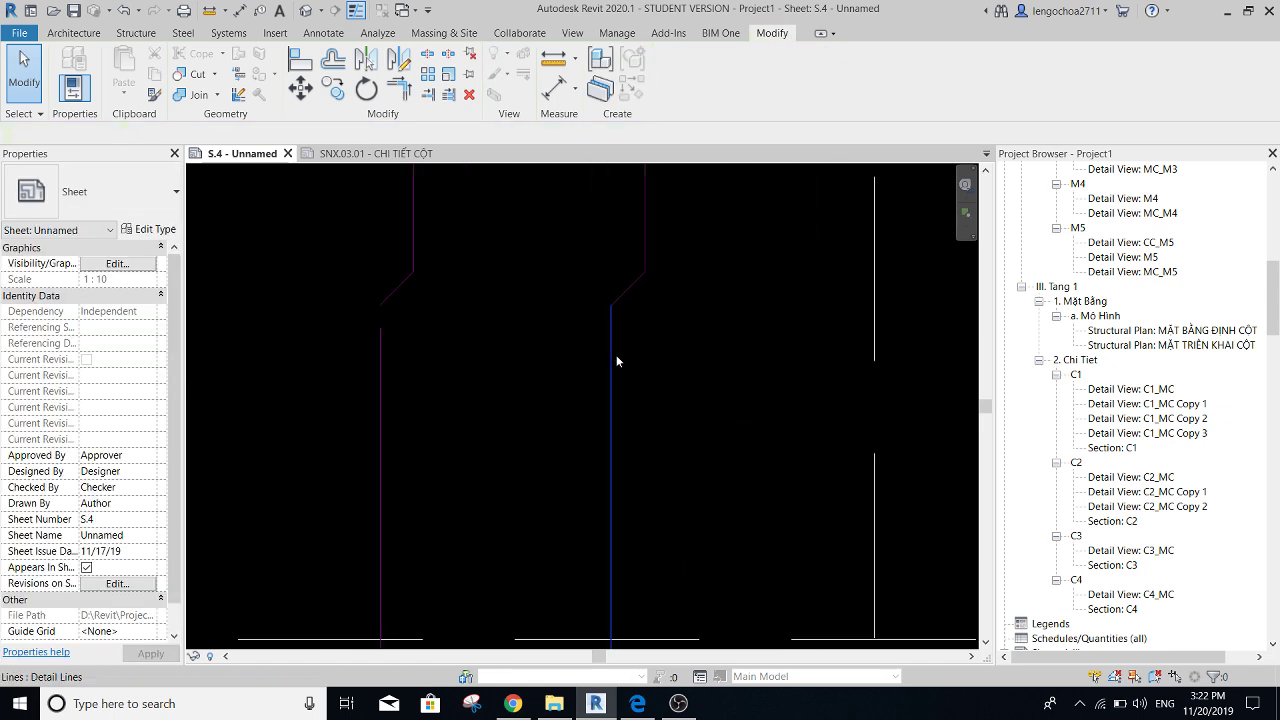
left_click(613, 358)
middle_click_drag(630, 342, 570, 430)
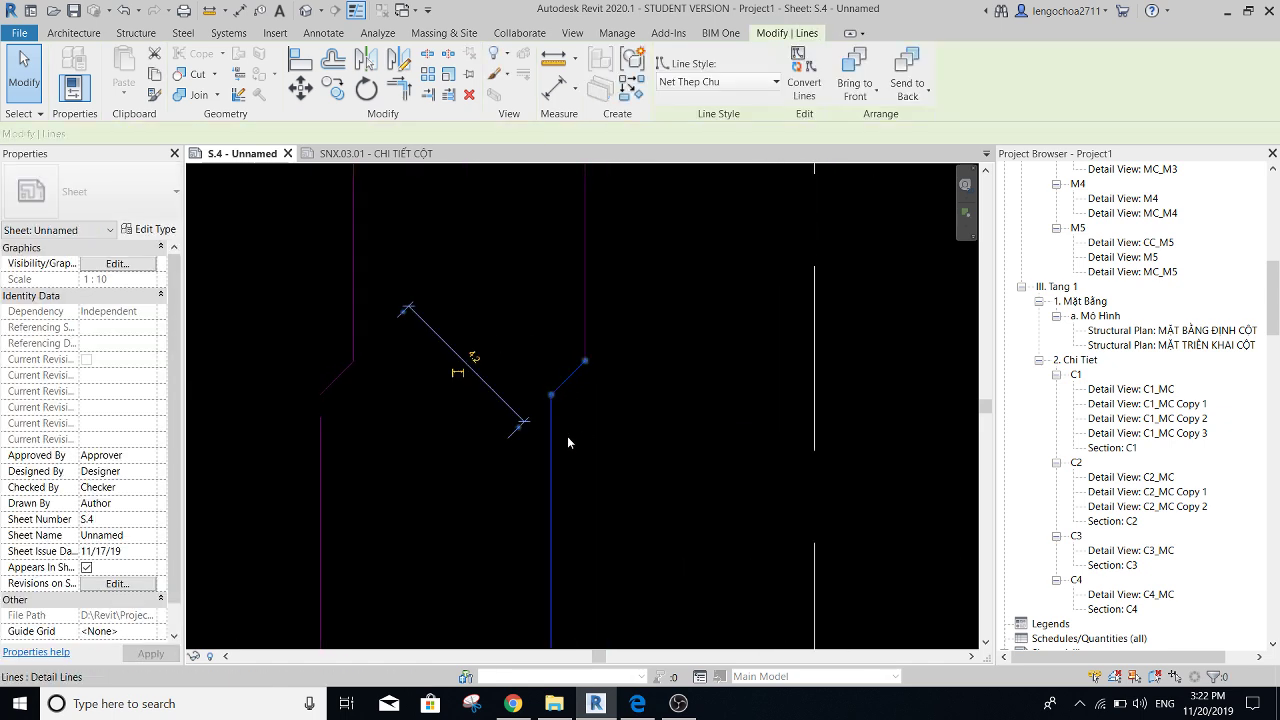
scroll(567, 436, "down", 1)
left_click(554, 418)
left_click(582, 434)
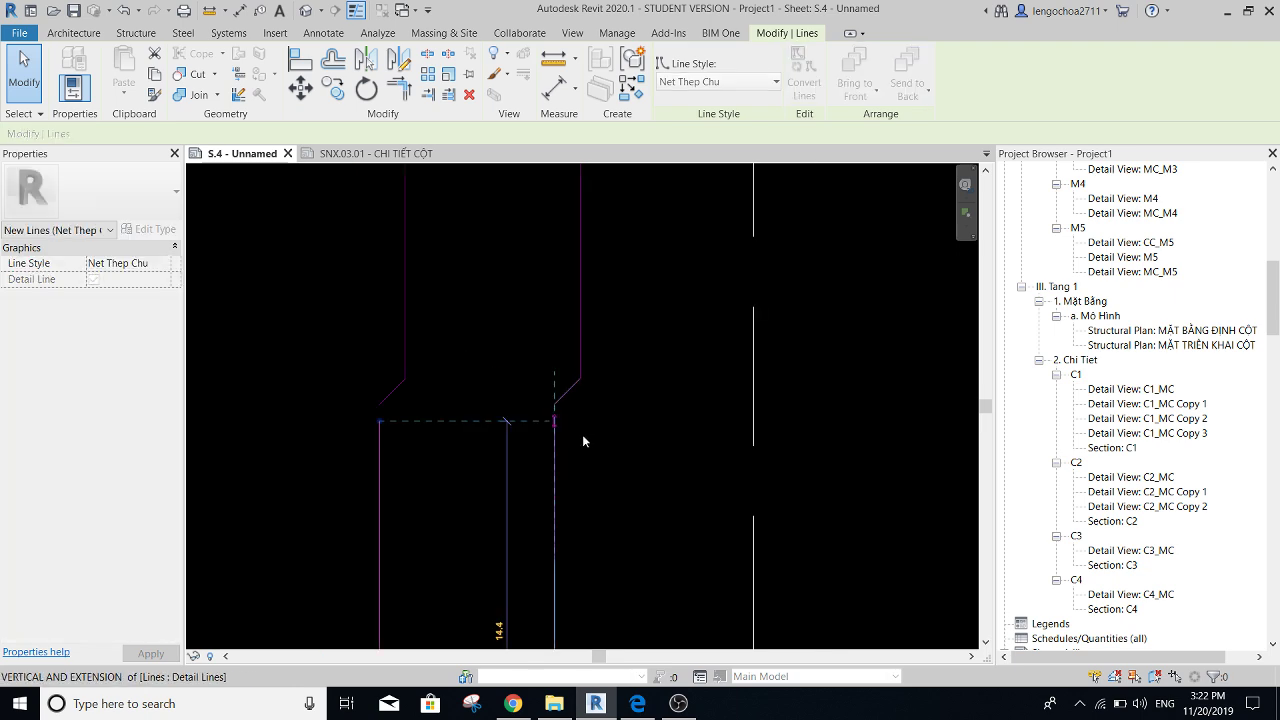
scroll(602, 476, "down", 3)
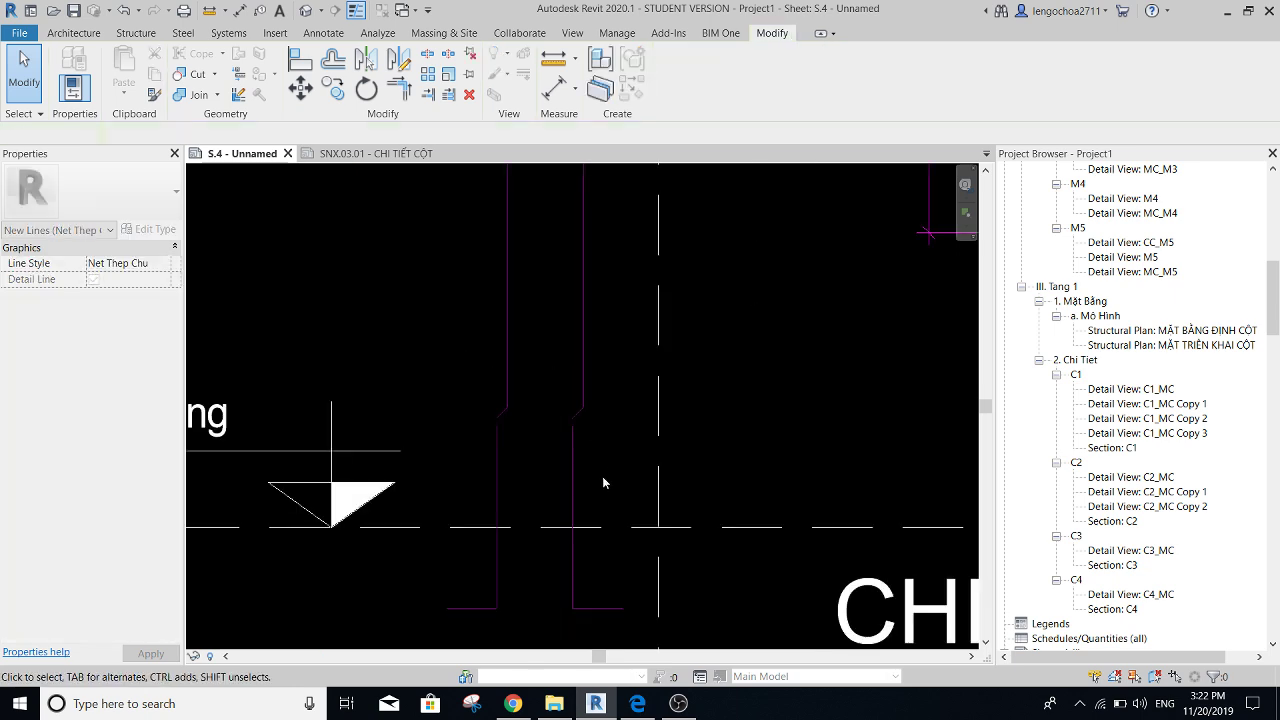
- Delete the 14.4-long vertical bar line below C1's crank
left_click(617, 600)
left_click(500, 607)
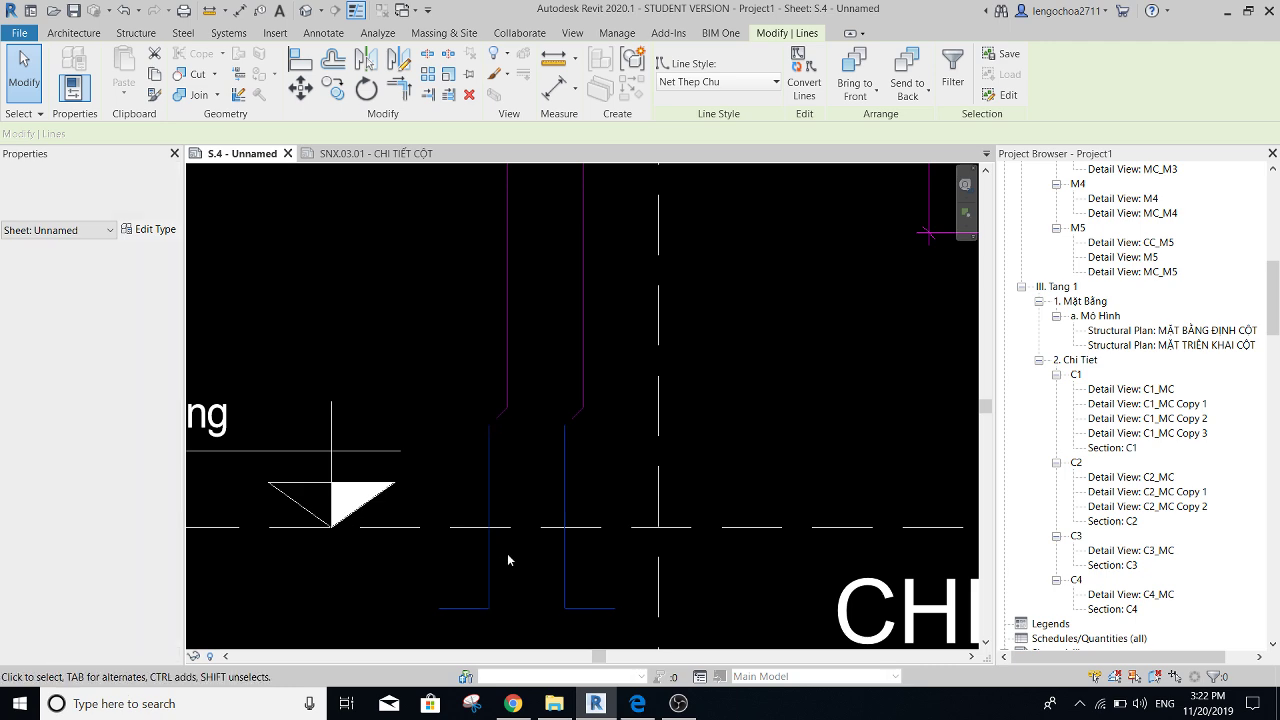
left_click(500, 450)
scroll(491, 441, "up", 2)
left_click(478, 425)
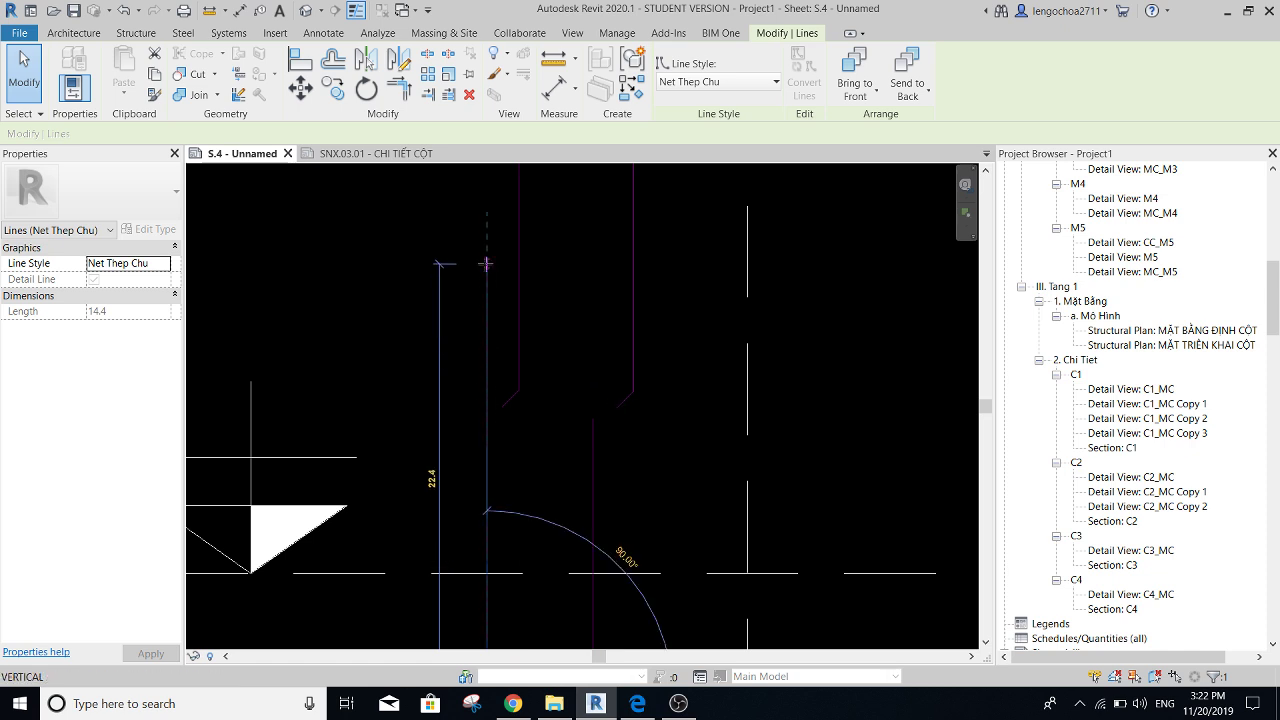
key("Delete")
- Draw a vertical Net Thep Chu detail line from the crank down to the Mong level
scroll(502, 412, "up", 1)
key("d")
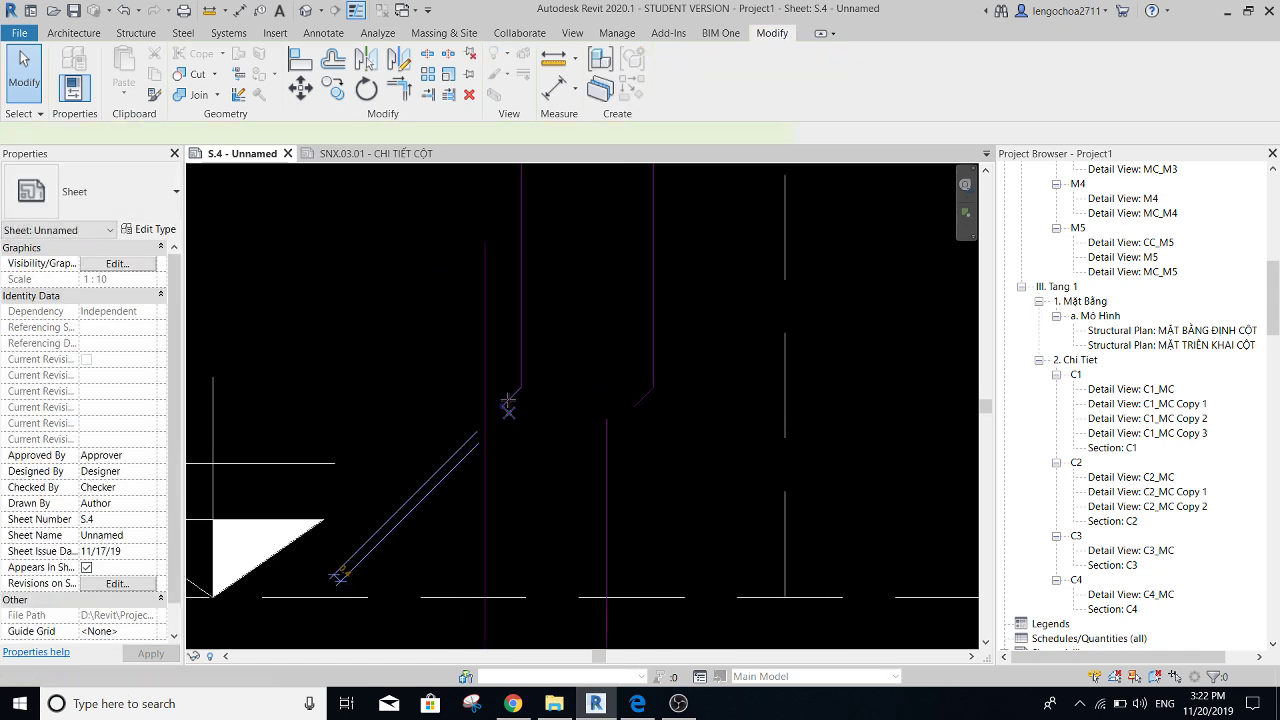
key("l")
left_click(502, 406)
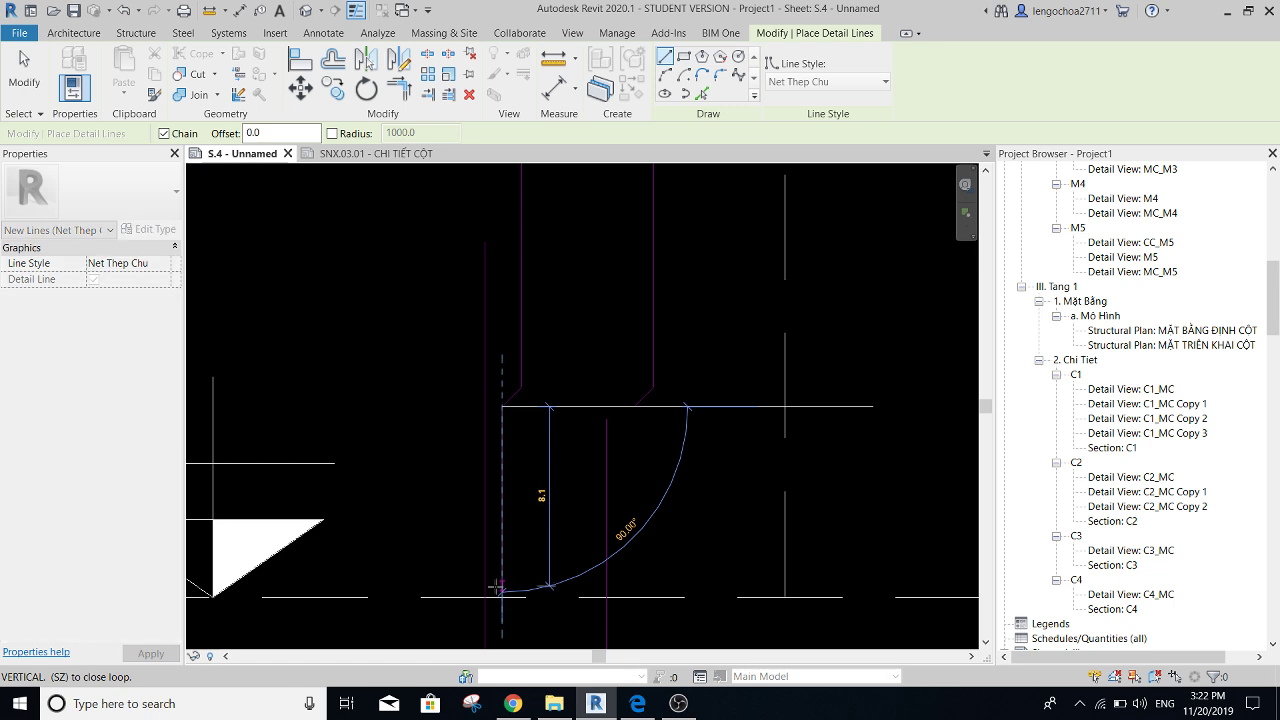
left_click(502, 585)
key("Escape")
key("Escape")
left_click(503, 586)
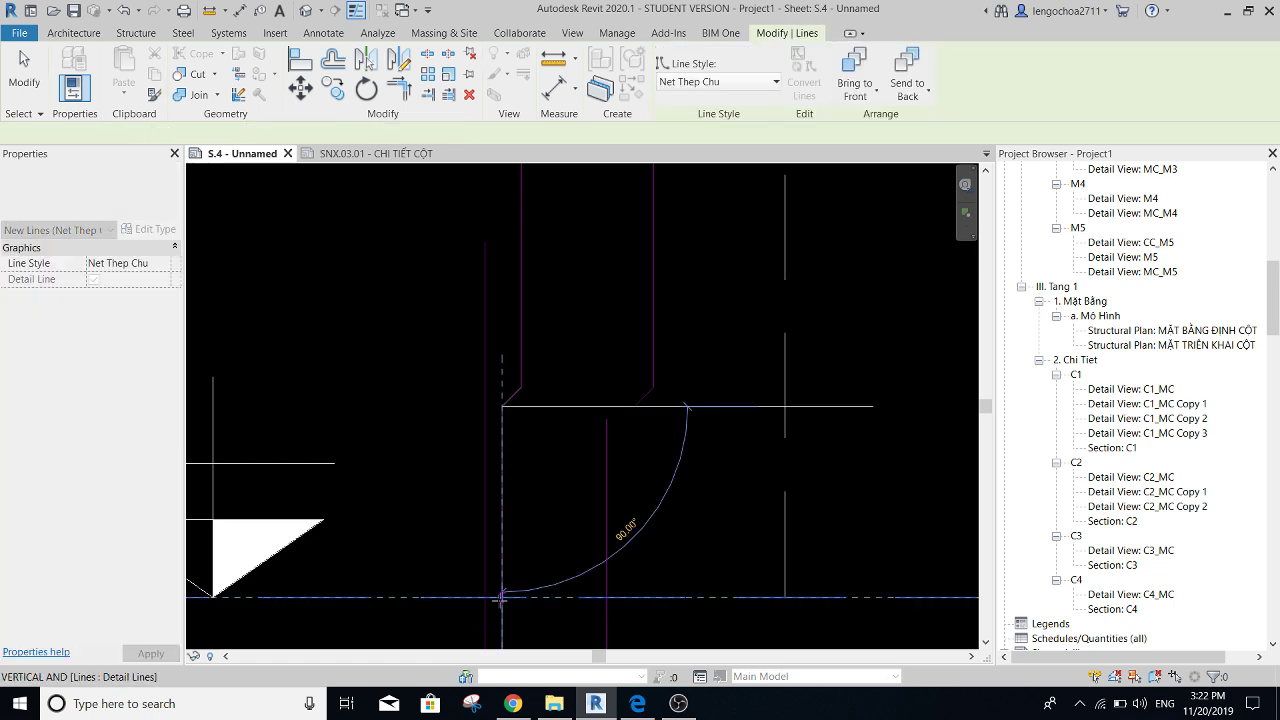
key("Escape")
scroll(548, 434, "down", 2)
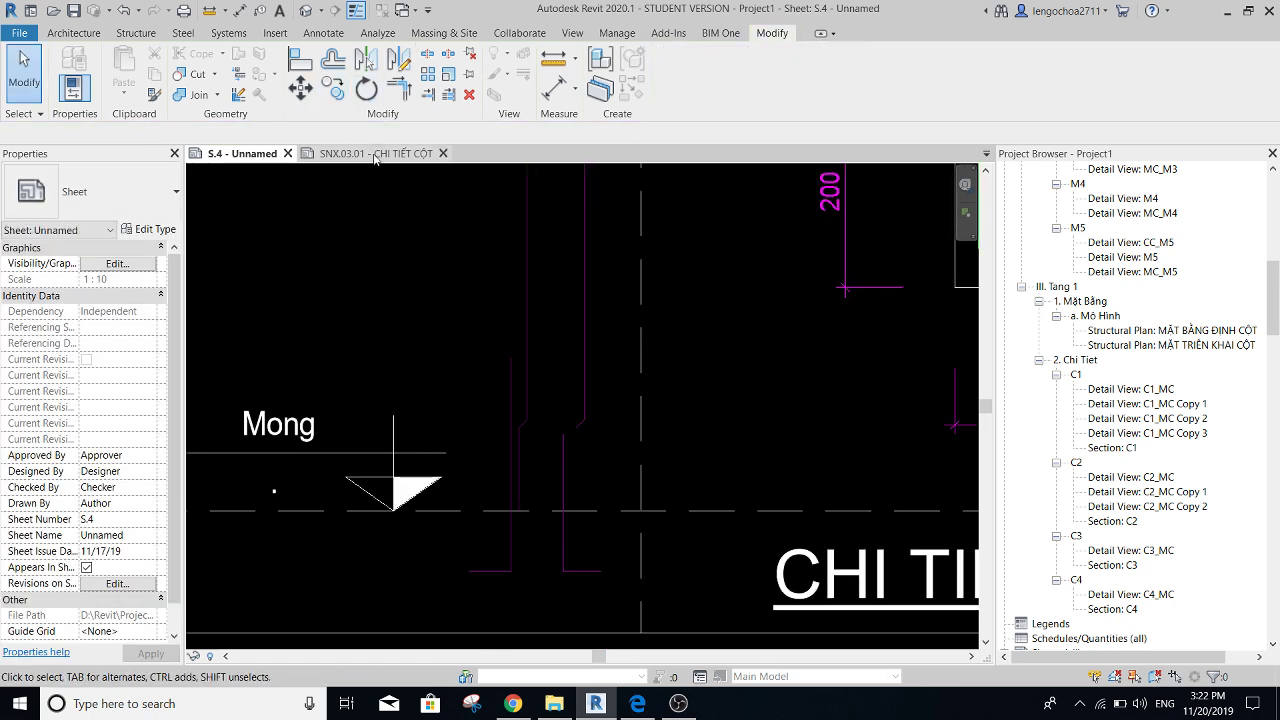
left_click(375, 153)
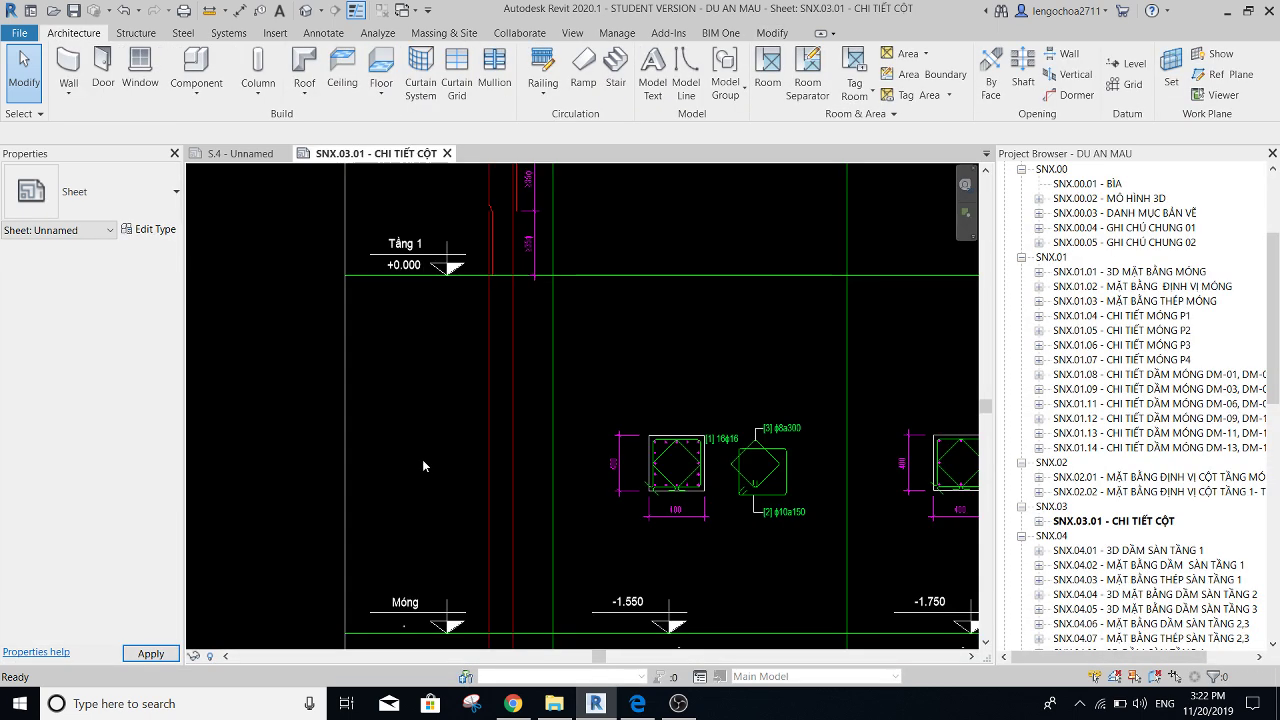
scroll(438, 398, "down", 1)
scroll(443, 398, "down", 2)
middle_click_drag(443, 398, 439, 382)
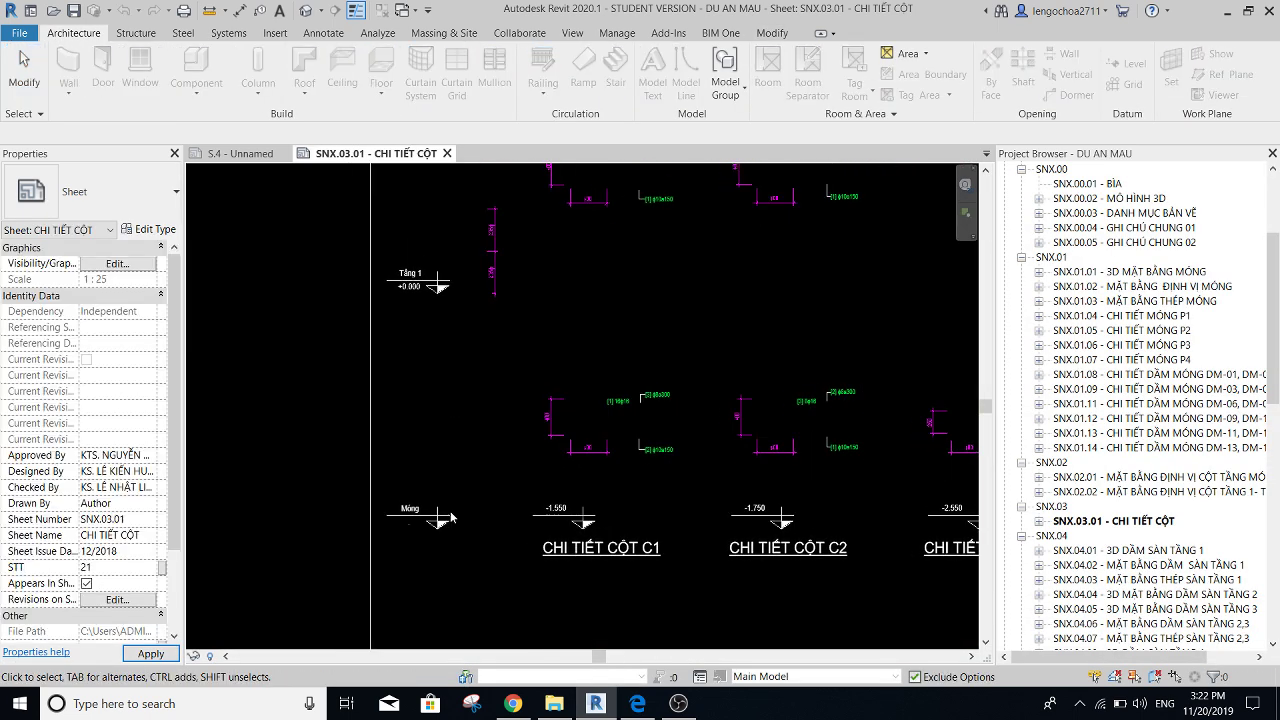
scroll(474, 482, "up", 2)
middle_click_drag(477, 495, 487, 332)
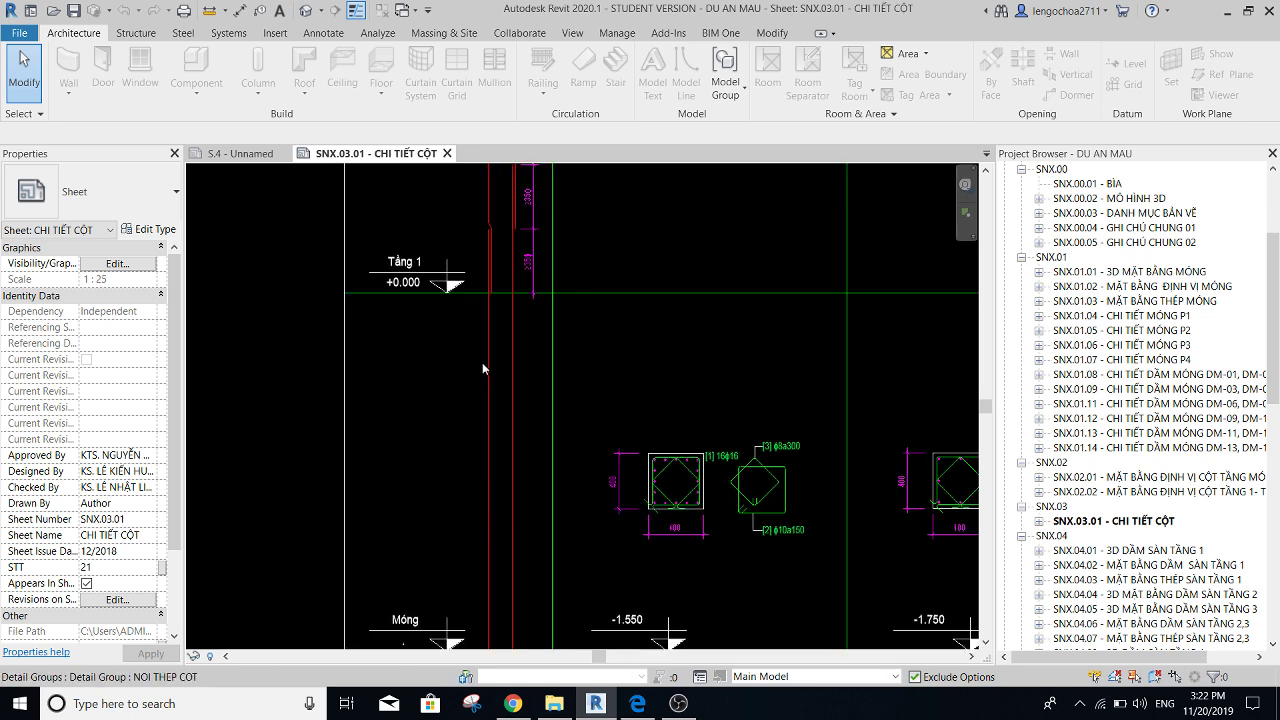
scroll(487, 320, "up", 1)
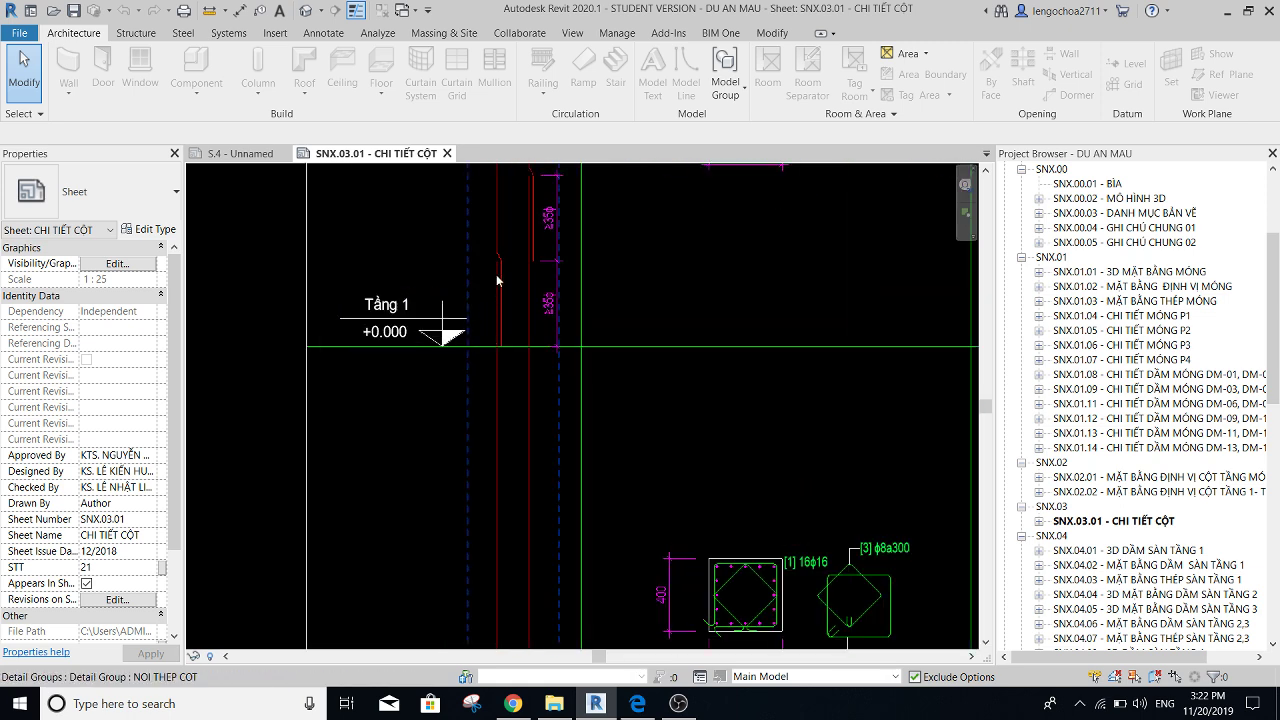
scroll(497, 285, "up", 1)
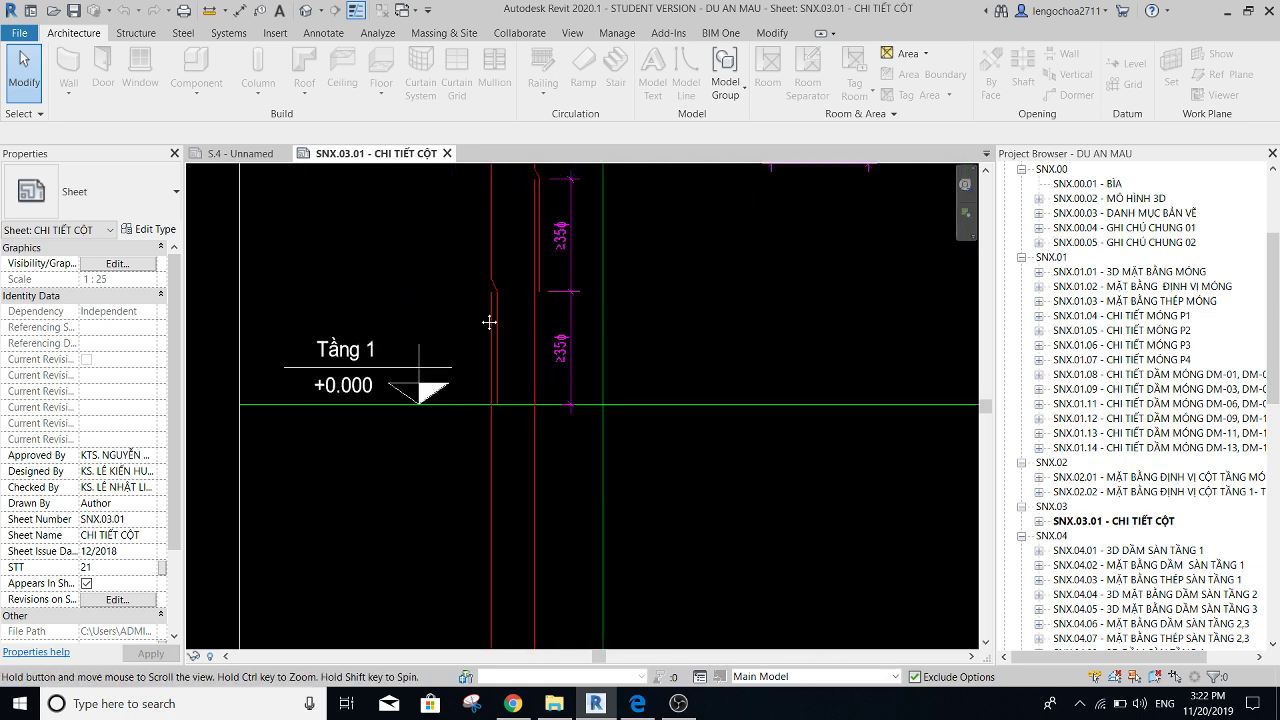
middle_click_drag(490, 323, 495, 350)
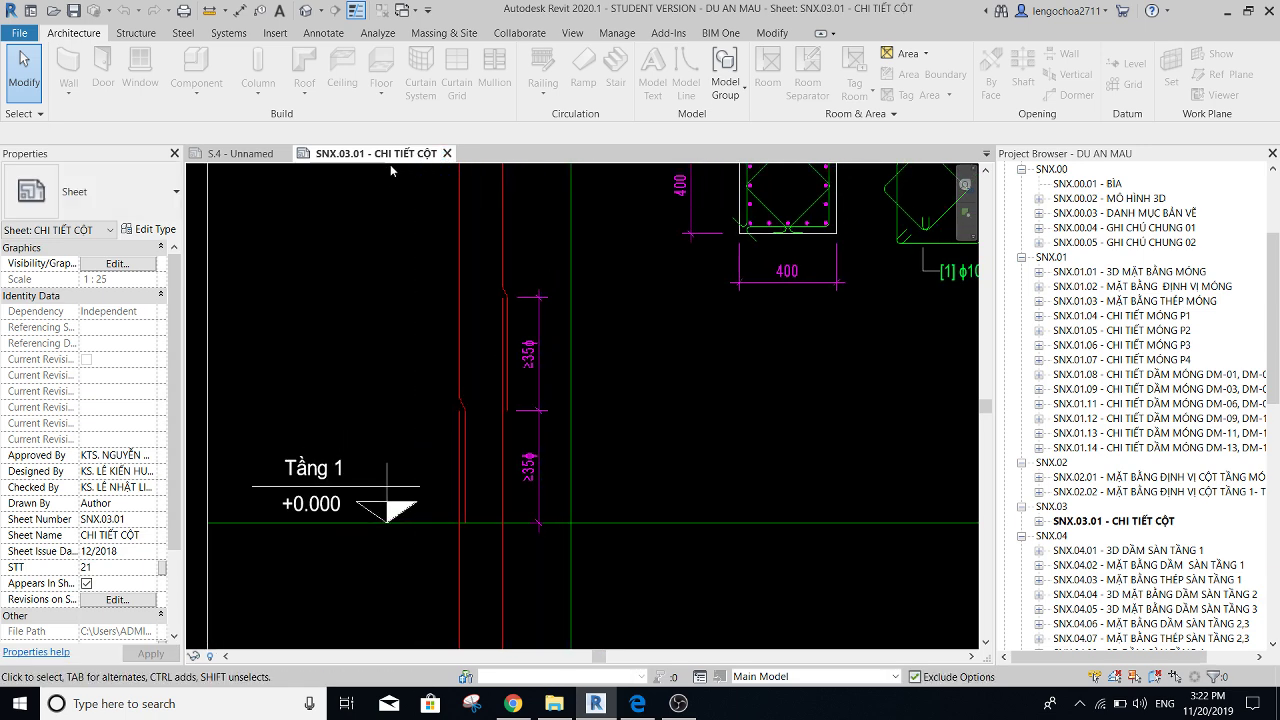
key("ctrl+Tab")
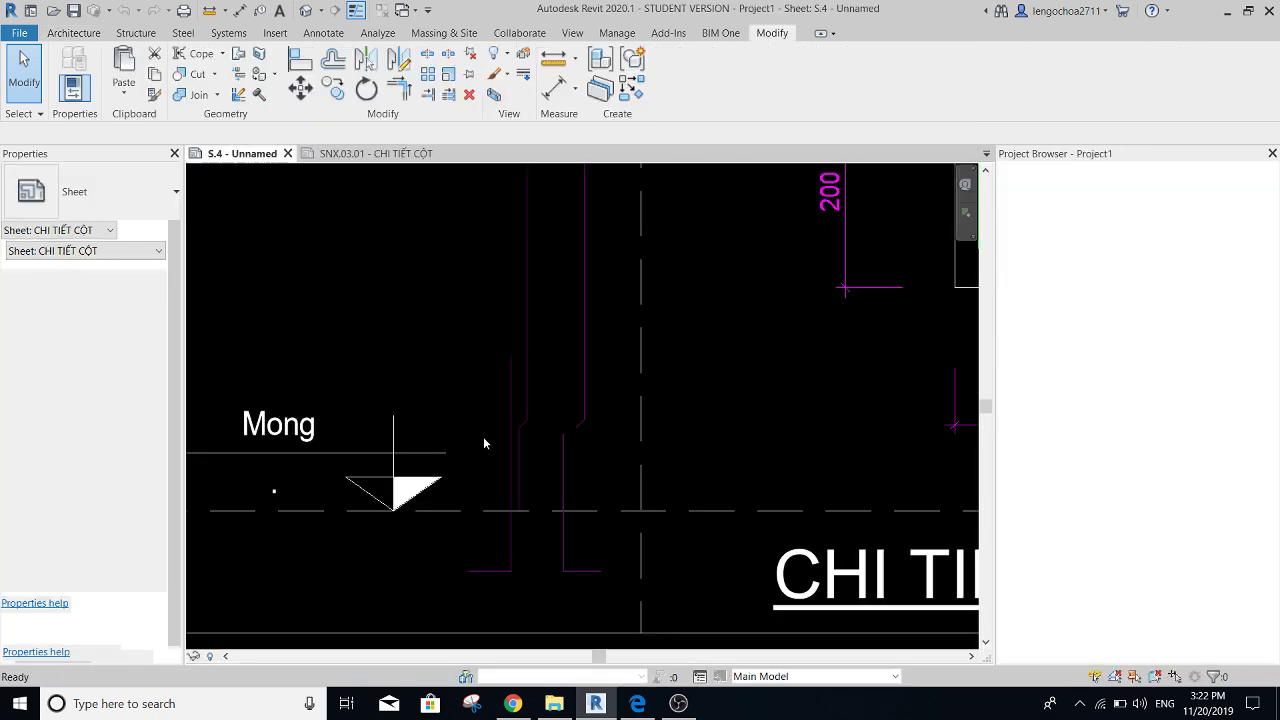
- Delete the chain of Net Thep Chu bar lines near the foundation level
scroll(530, 438, "up", 1)
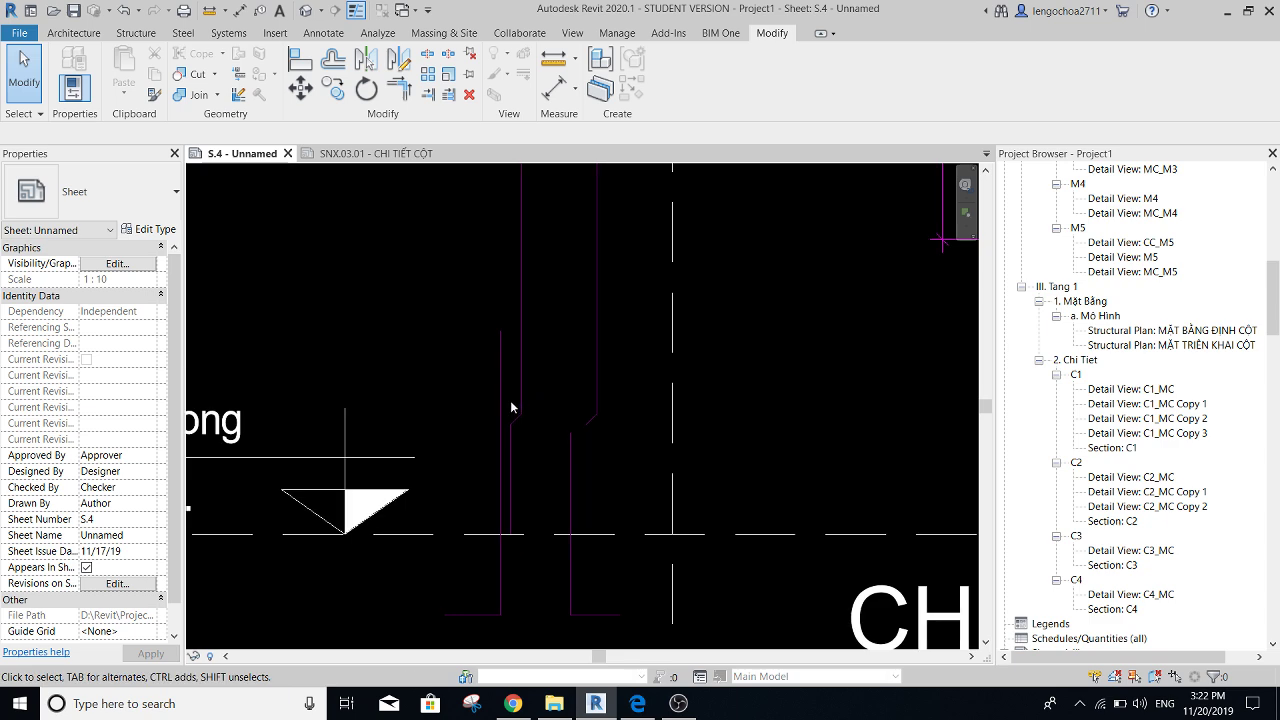
scroll(512, 407, "up", 1)
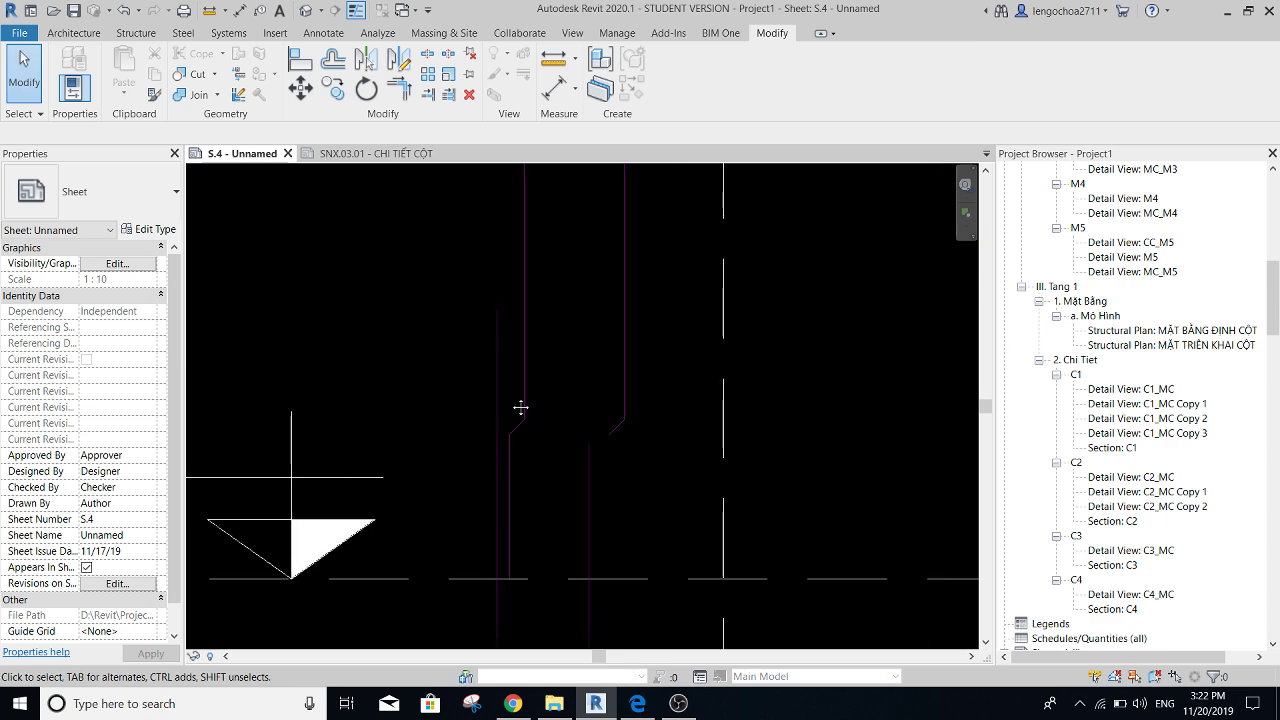
left_click(508, 328)
scroll(499, 405, "down", 1)
key("Escape")
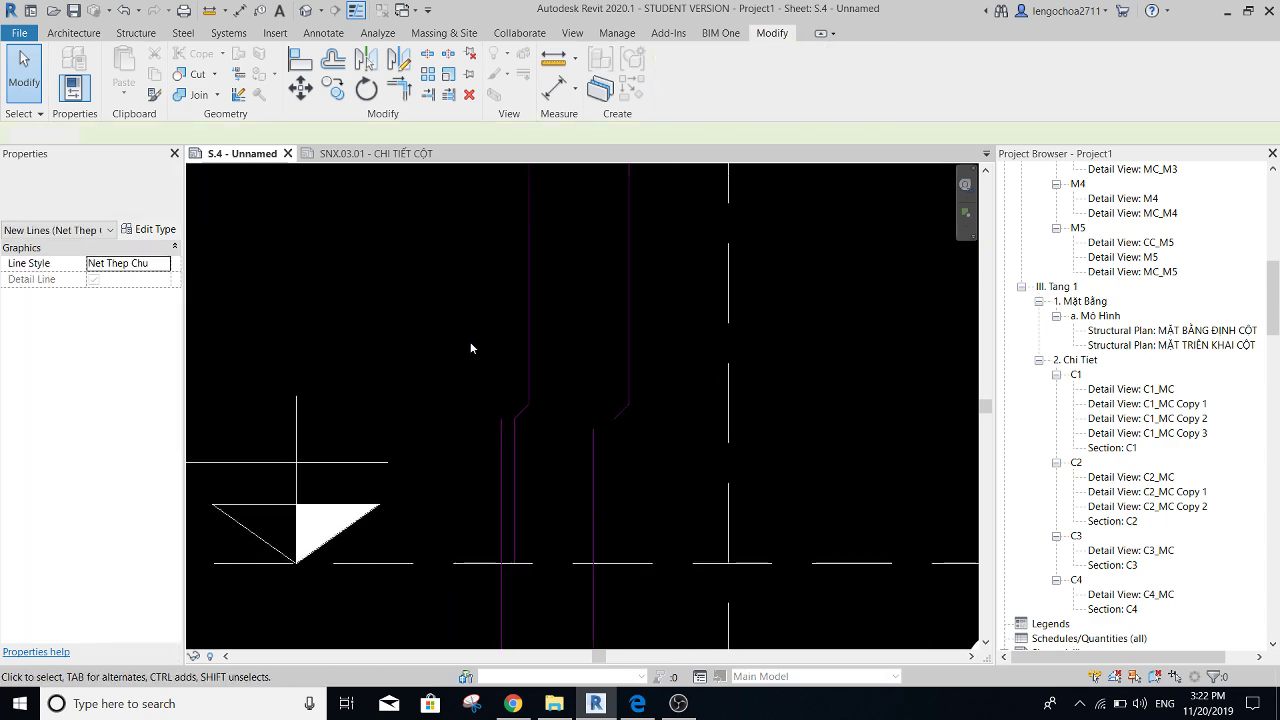
left_click(570, 430)
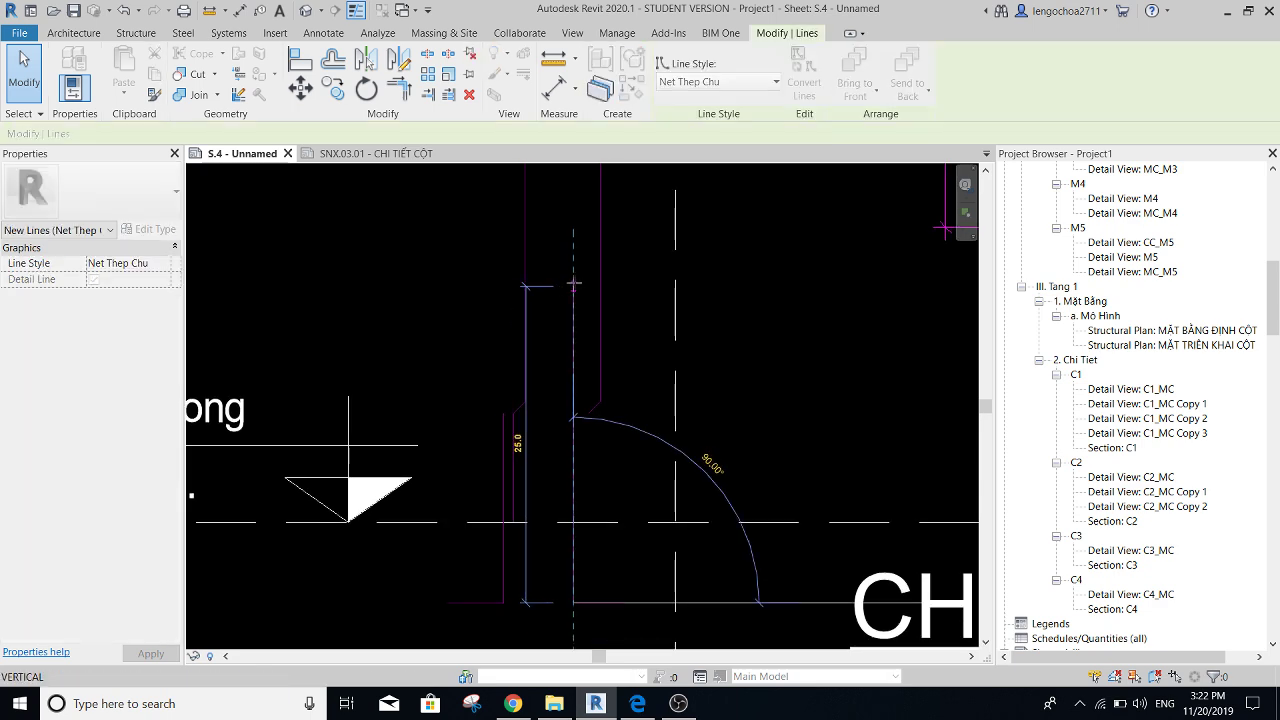
key("Delete")
- Delete the short diagonal crank line, then undo to restore it
mouse_move(617, 395)
middle_mouse_down()
mouse_move(609, 380)
mouse_move(570, 404)
middle_mouse_up()
scroll(582, 371, "up", 1)
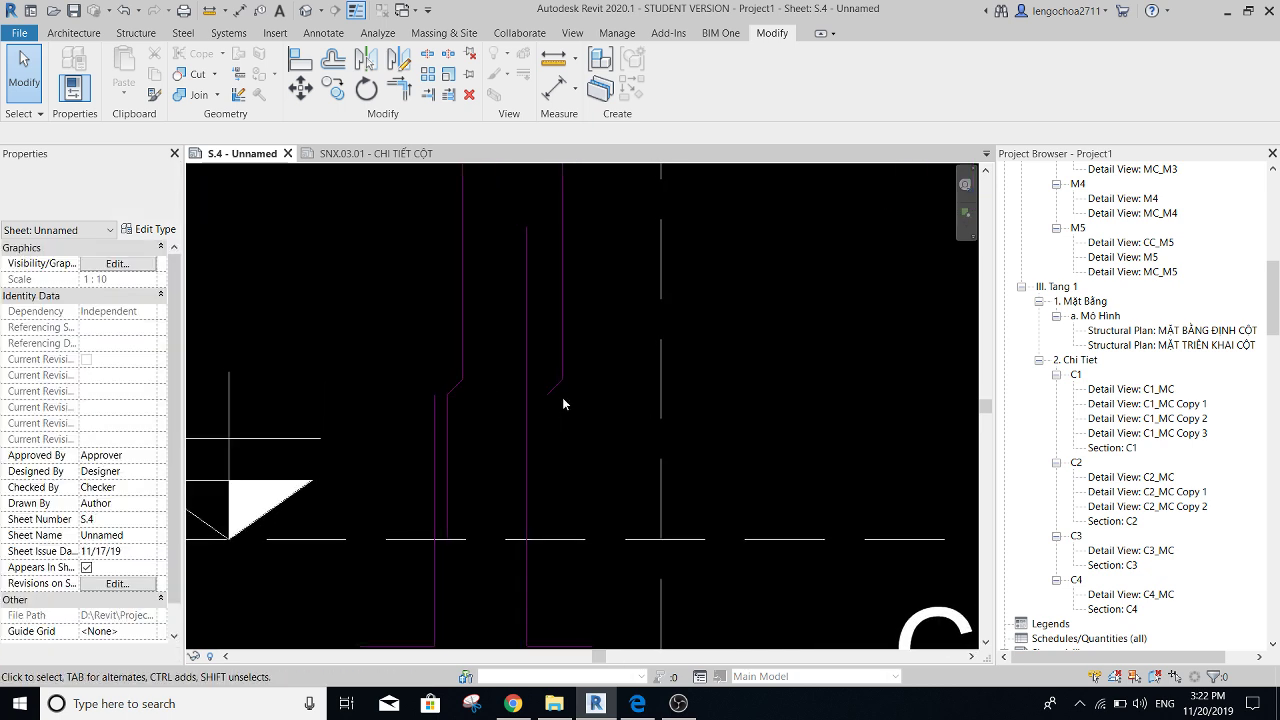
left_click(562, 394)
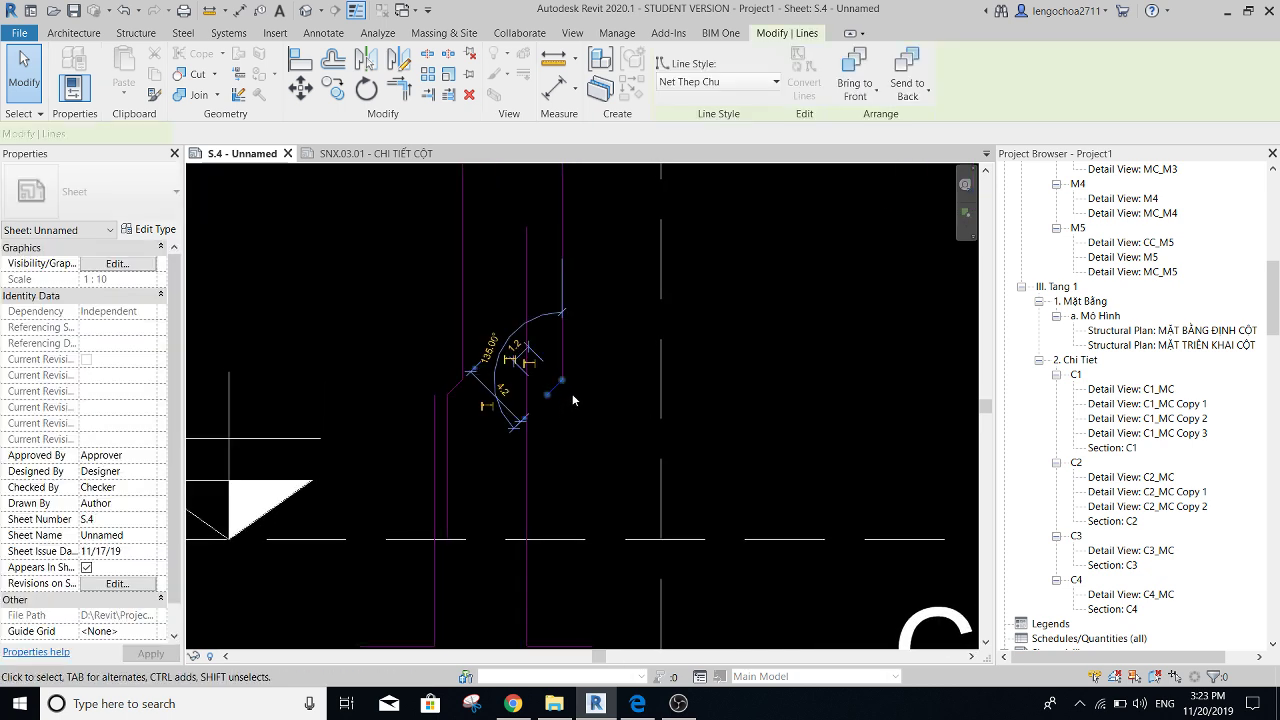
key("Delete")
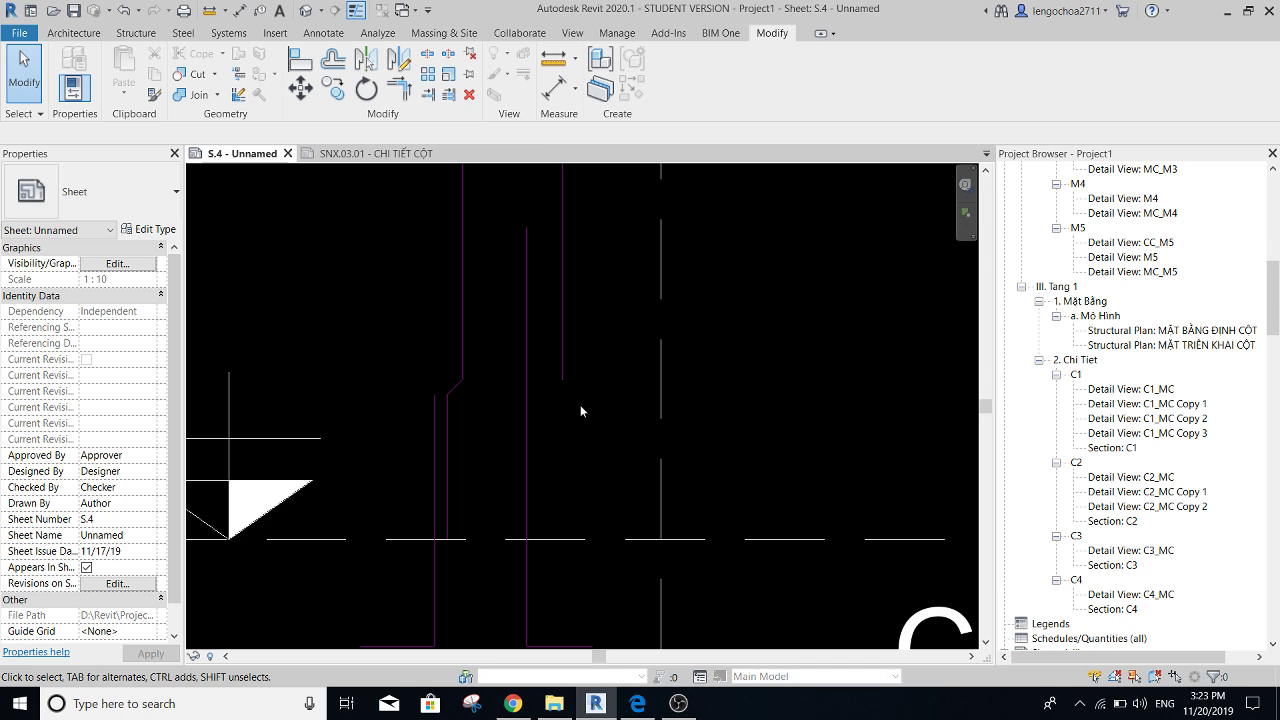
key("ctrl+z")
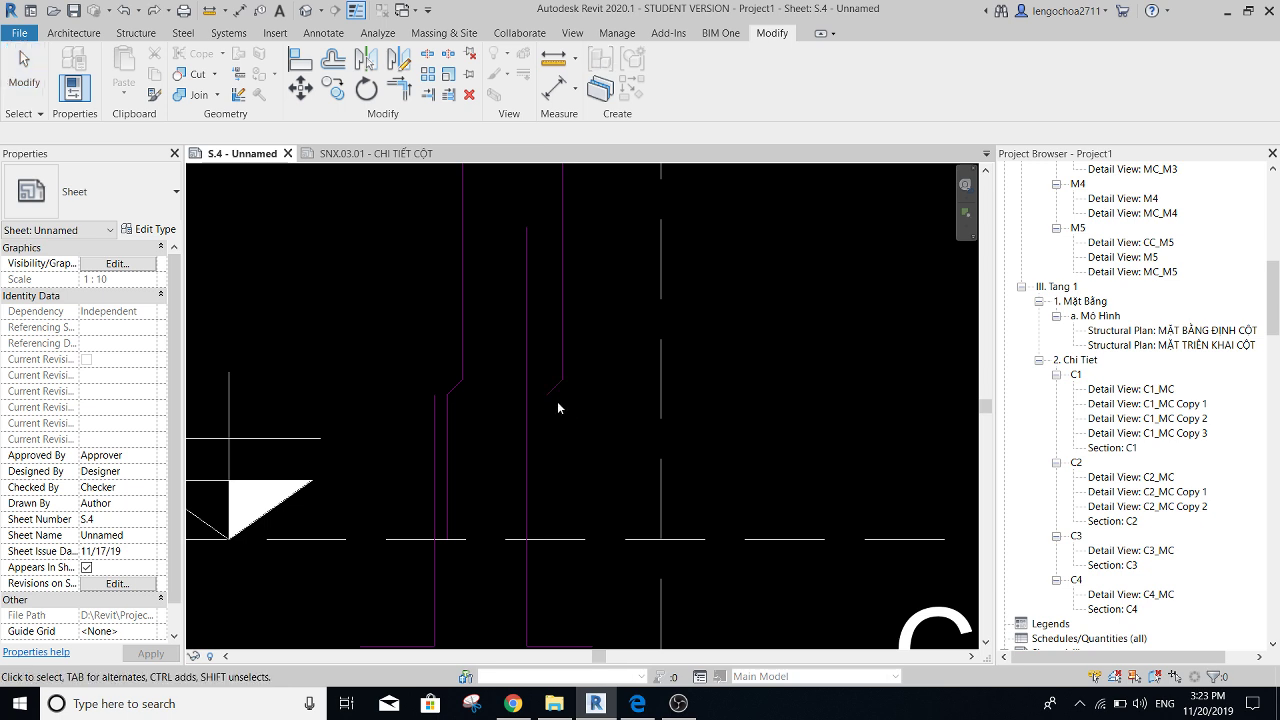
- Delete the short diagonal line and move the remaining bar lines to their new position
scroll(538, 390, "up", 2)
left_click(558, 399)
scroll(564, 404, "up", 1)
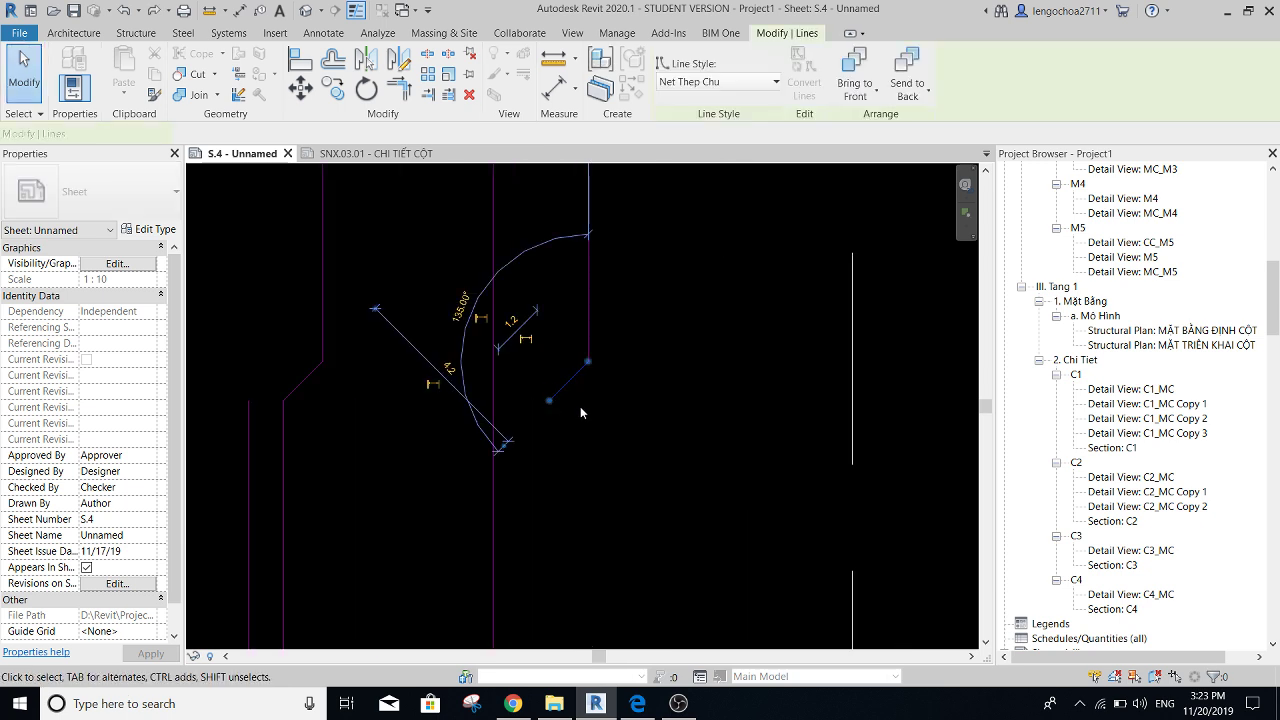
key("Delete")
key("m")
key("v")
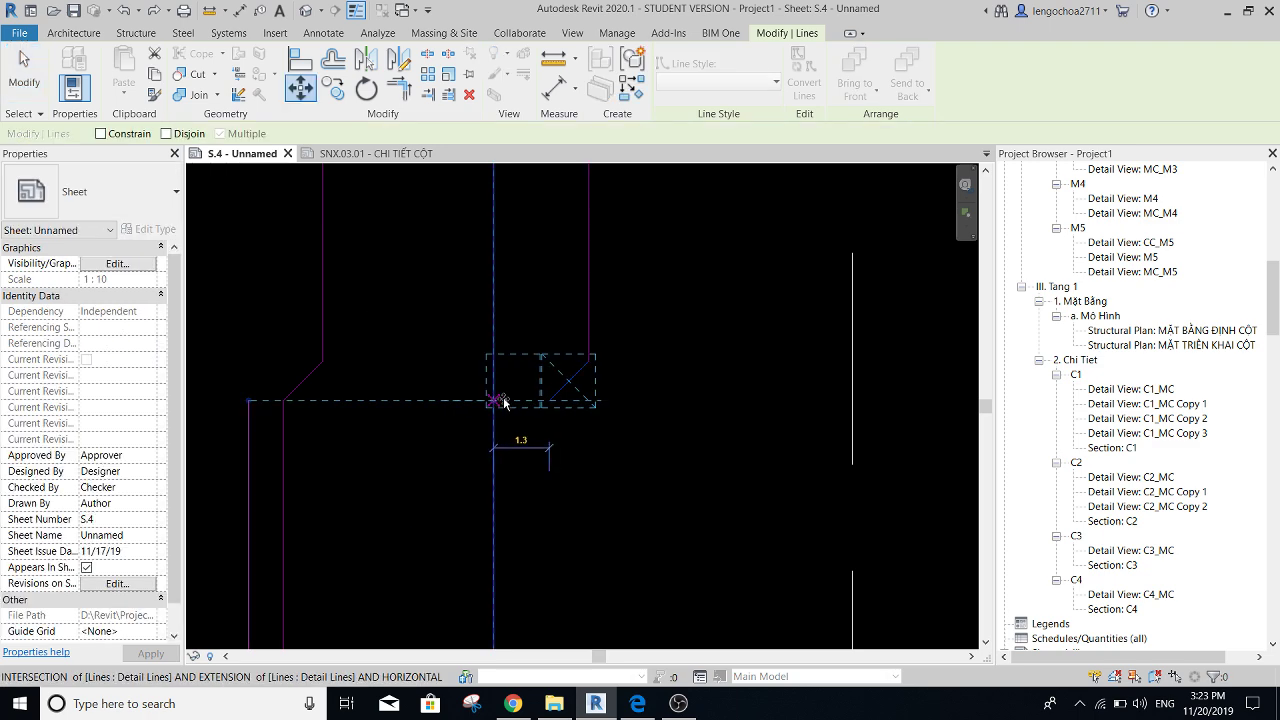
left_click(508, 403)
left_click(569, 398)
scroll(569, 398, "down", 2)
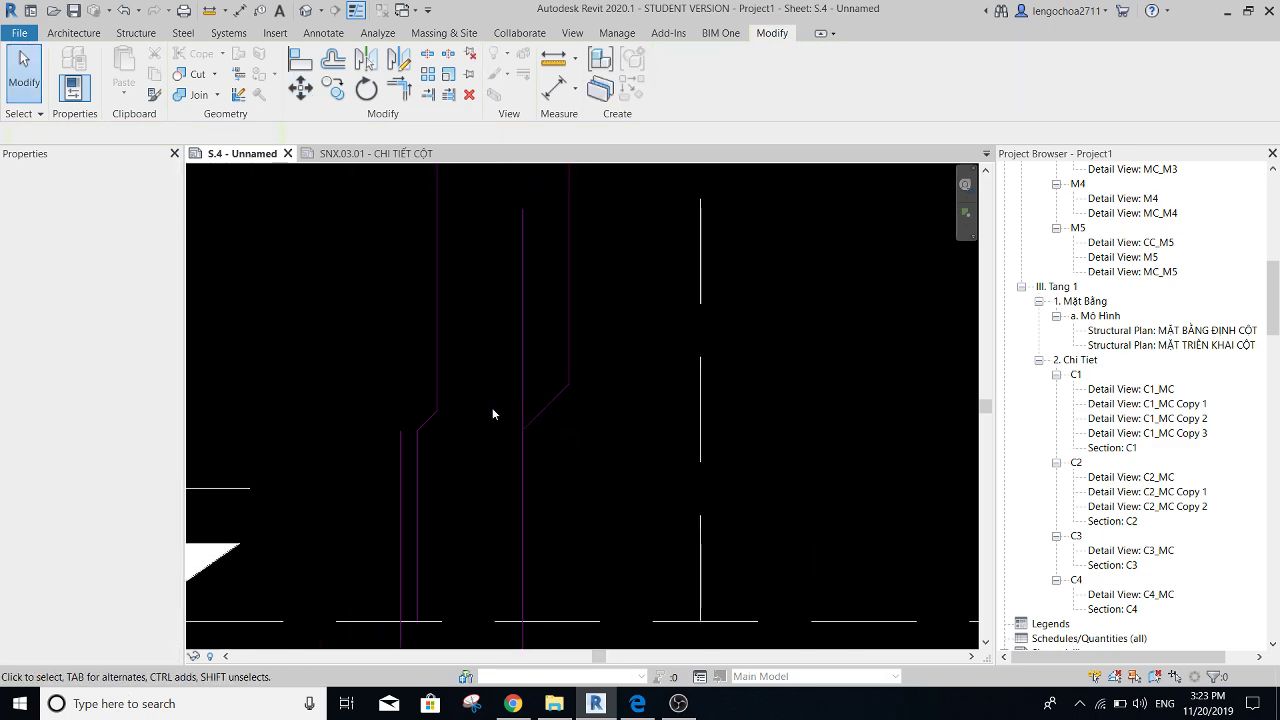
- Pull the vertical bar's top end downward and reposition the diagonal crank's endpoint
left_click(440, 394)
key("m")
key("v")
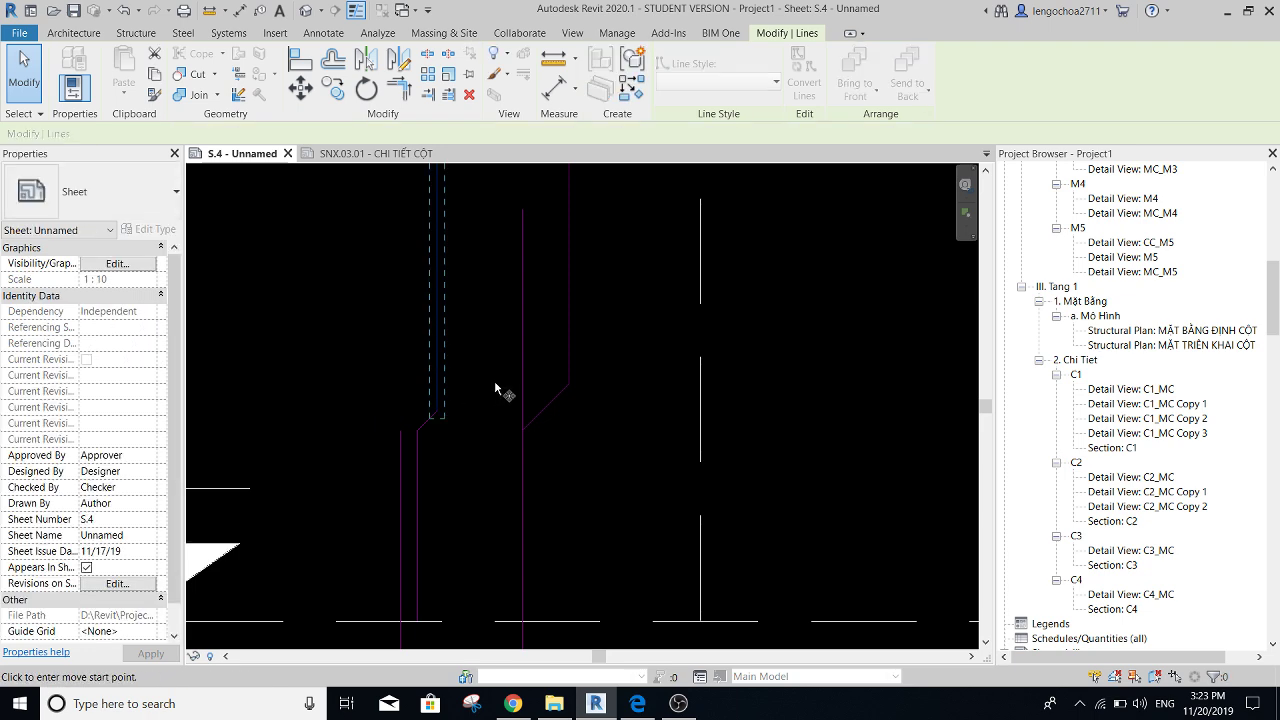
left_click(521, 210)
left_click_drag(521, 210, 521, 412)
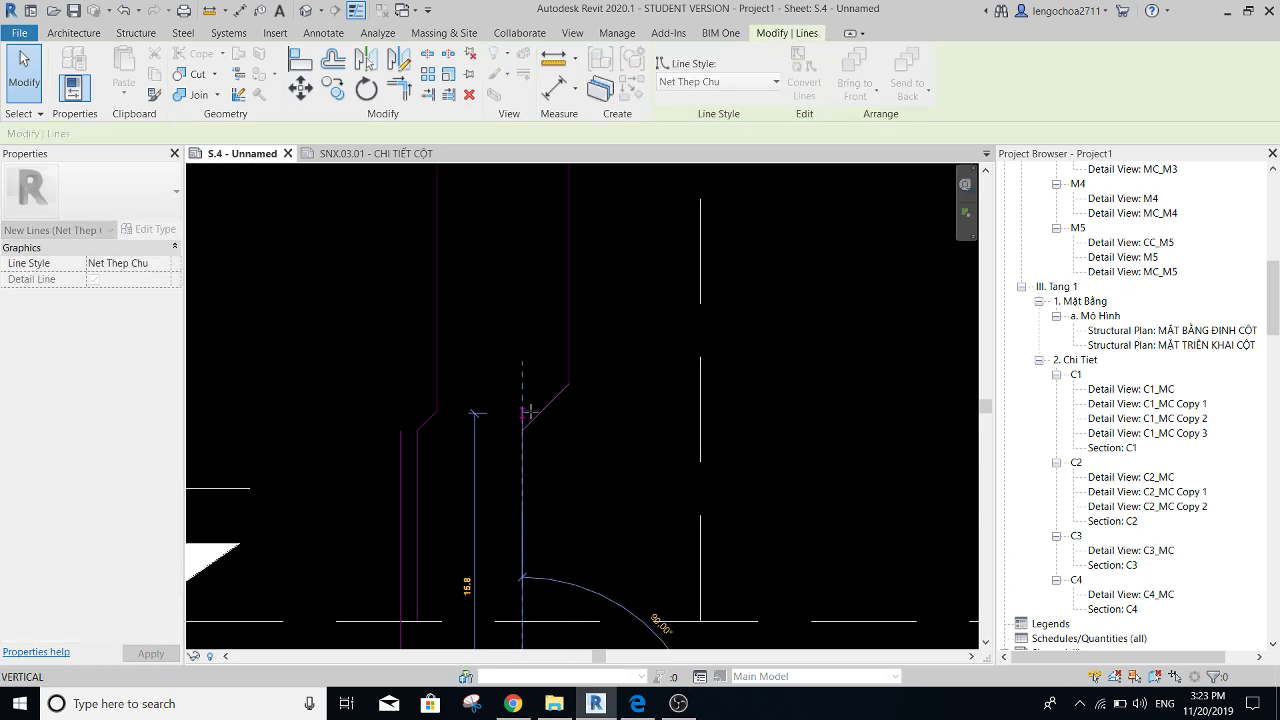
scroll(544, 419, "up", 3)
left_click(544, 419)
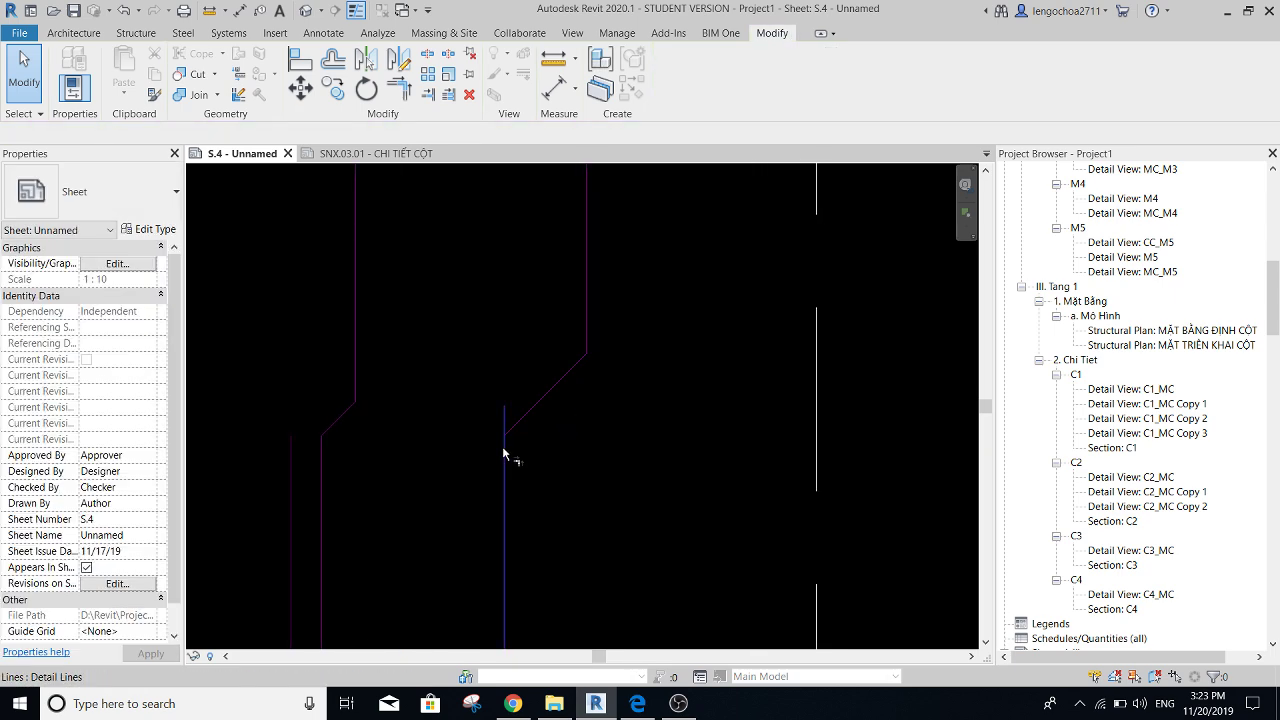
scroll(568, 394, "up", 1)
left_click(583, 375)
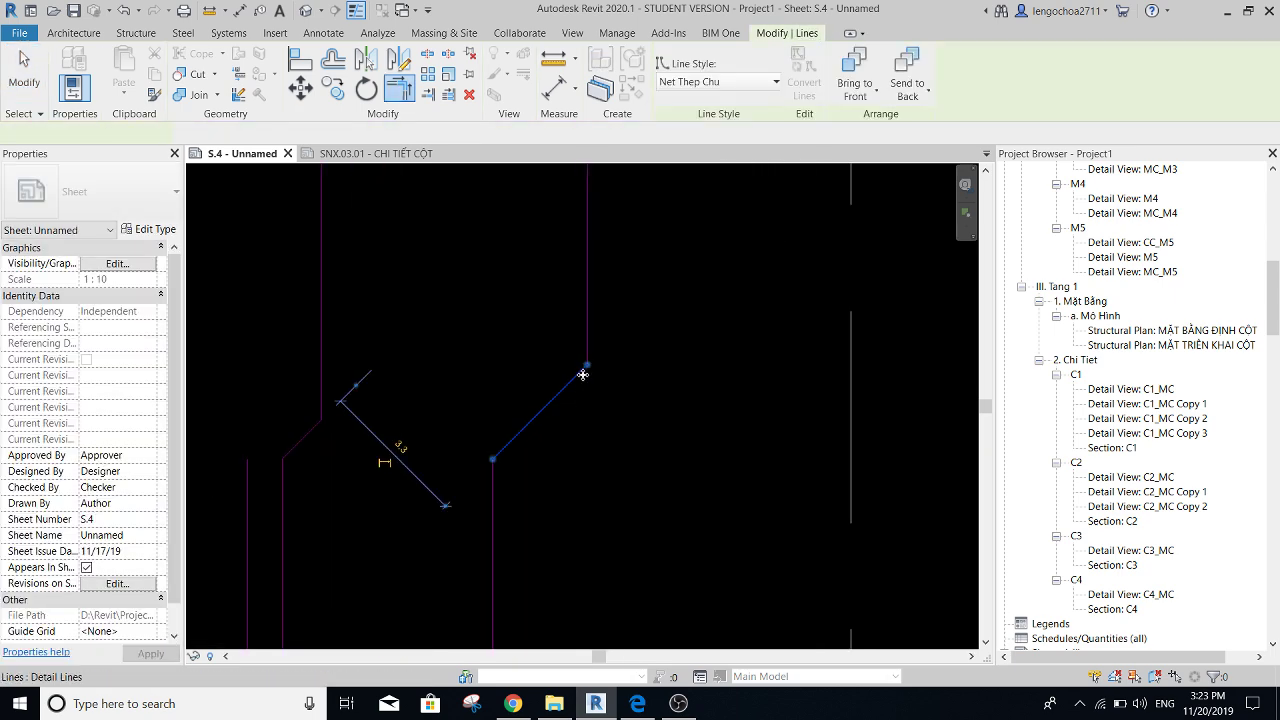
left_click_drag(541, 414, 523, 426)
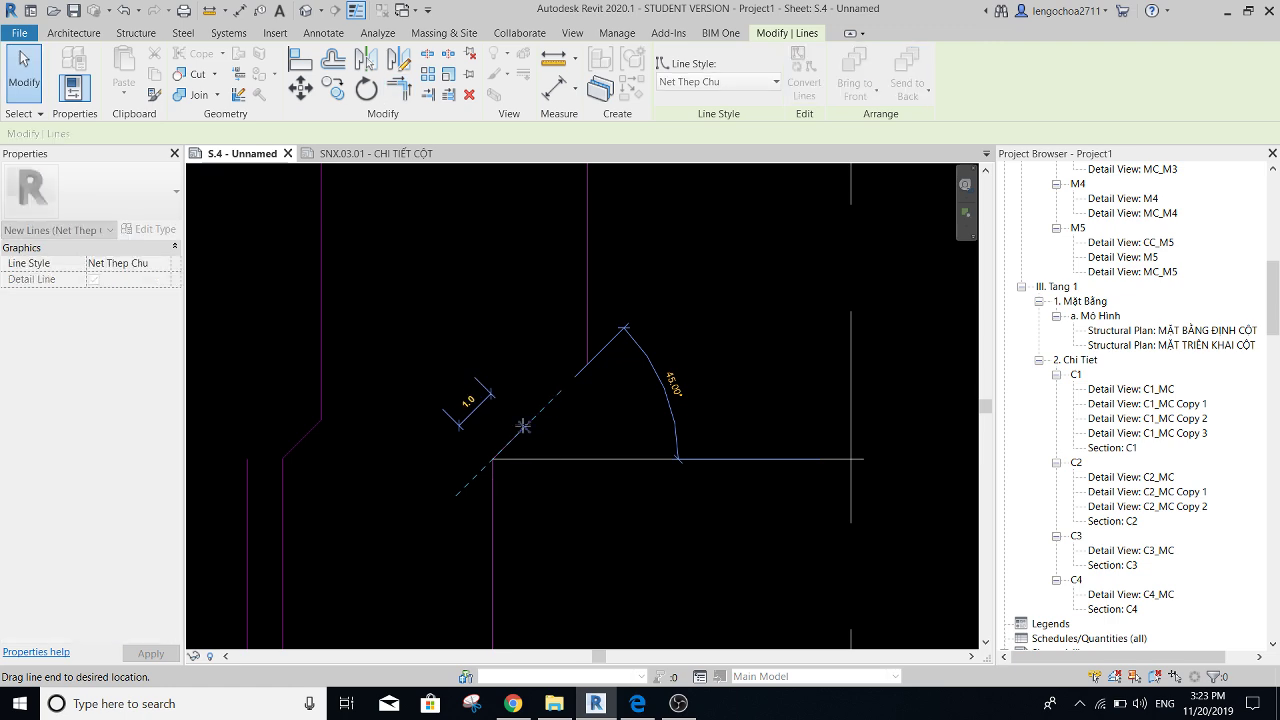
key("Escape")
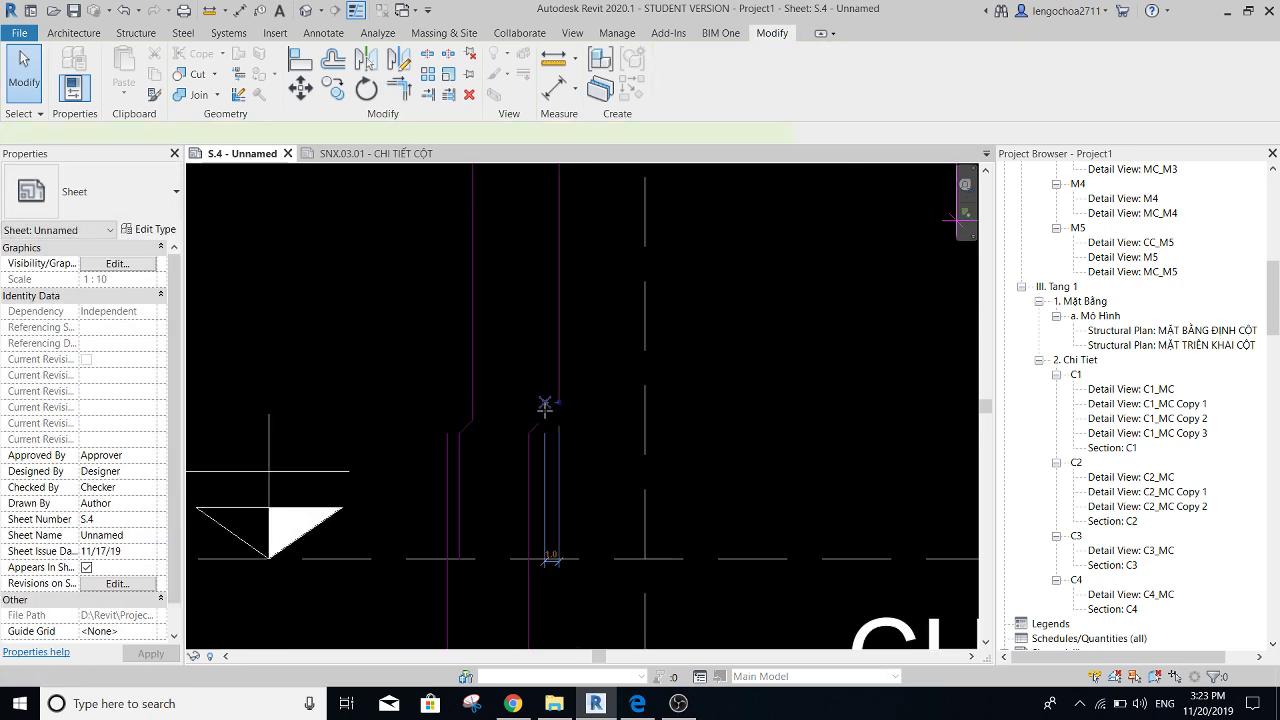
- Start a Net Thep Chu detail line from the bar's endpoint, then cancel it
key("d")
key("l")
left_click(536, 408)
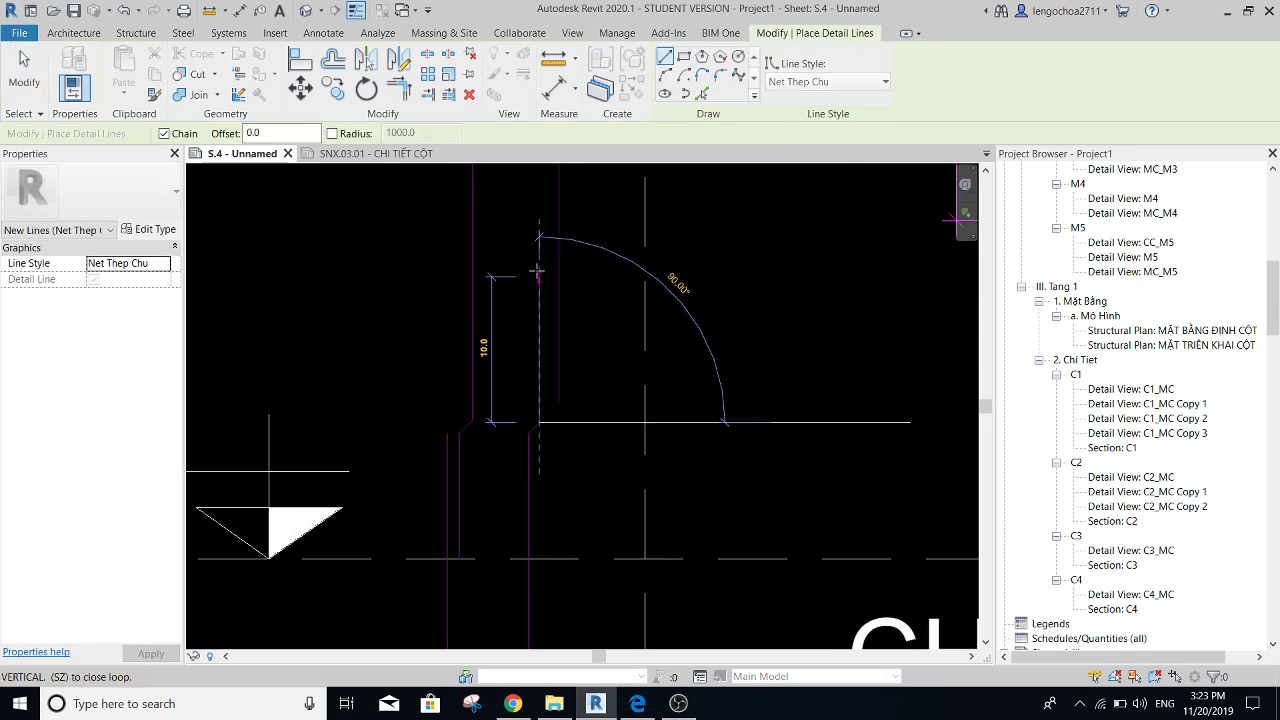
key("Escape")
scroll(544, 300, "down", 3)
key("Escape")
middle_click_drag(524, 340, 538, 374)
scroll(538, 374, "up", 2)
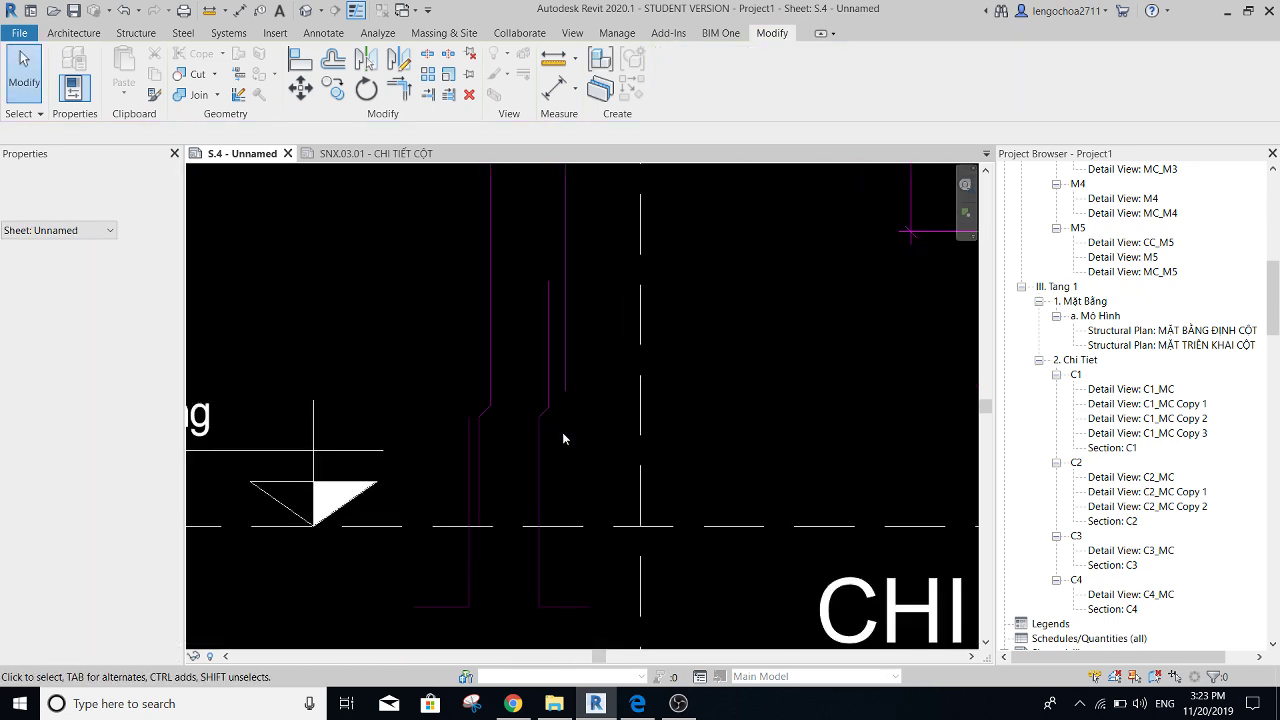
scroll(555, 420, "up", 2)
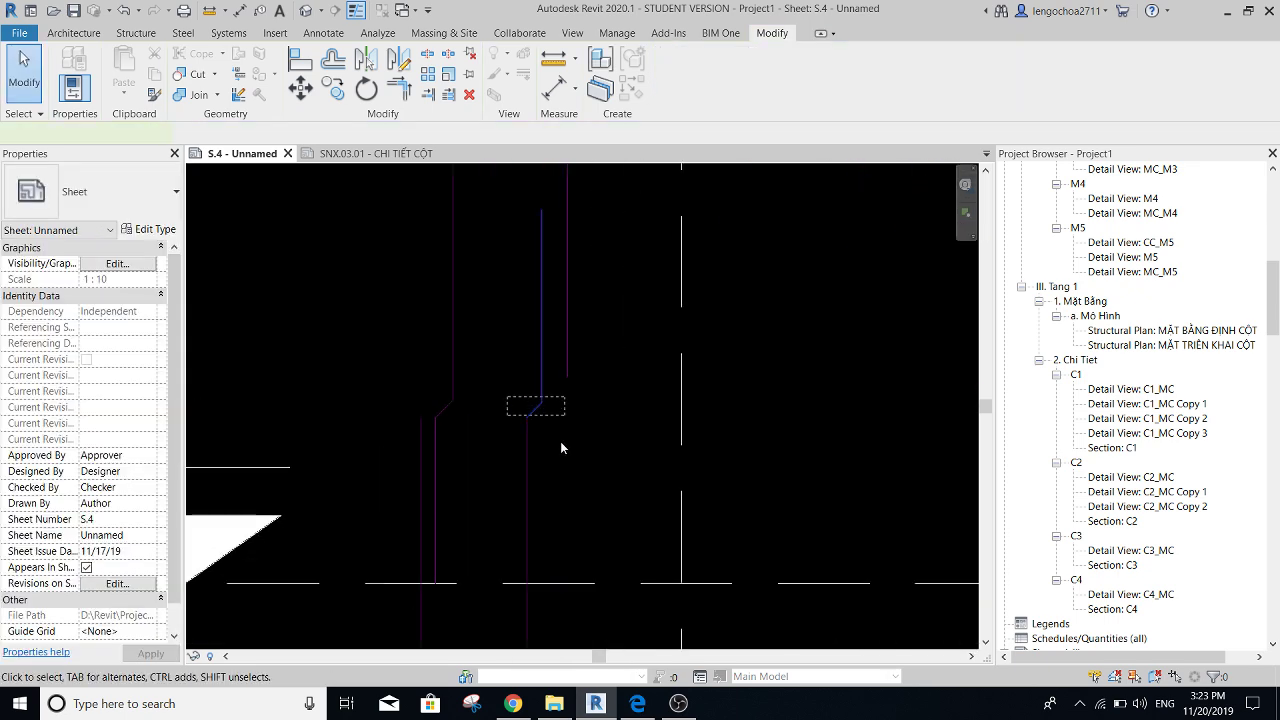
- Delete the extra angled and horizontal detail lines near the Mong level
scroll(542, 434, "down", 1)
scroll(485, 415, "down", 1)
scroll(495, 380, "down", 1)
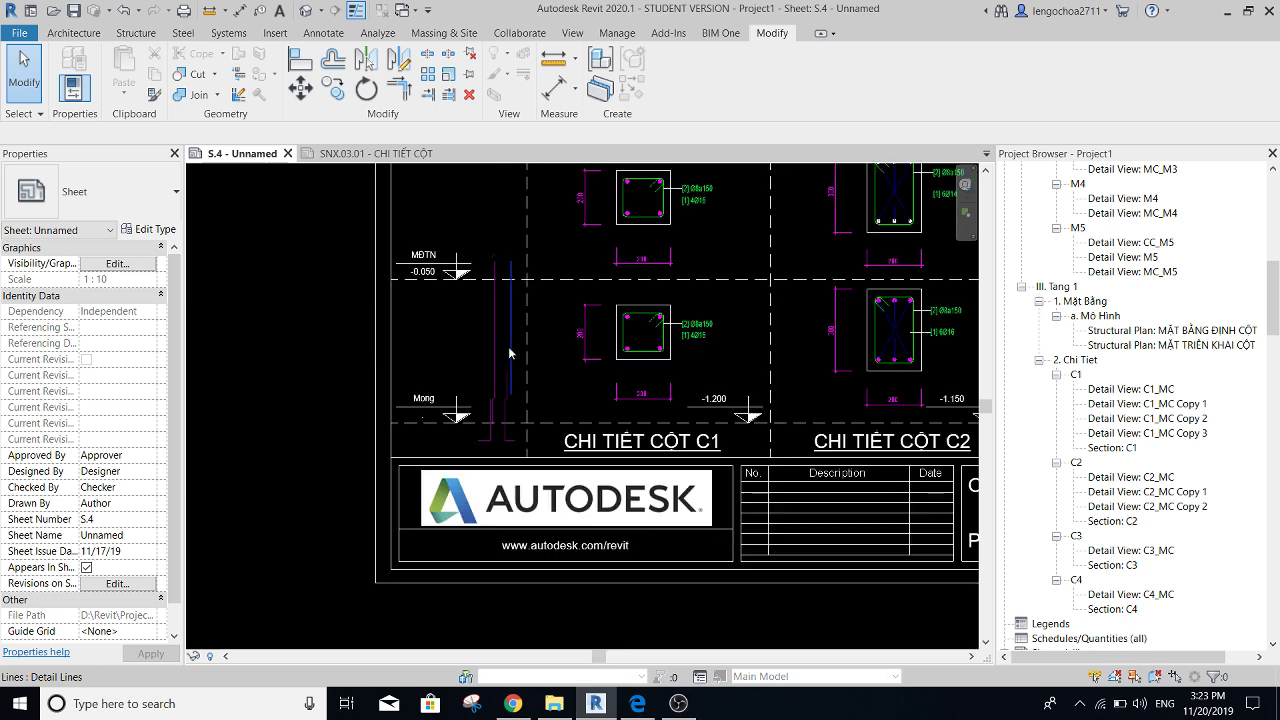
scroll(499, 392, "up", 2)
scroll(486, 432, "up", 2)
scroll(477, 406, "up", 2)
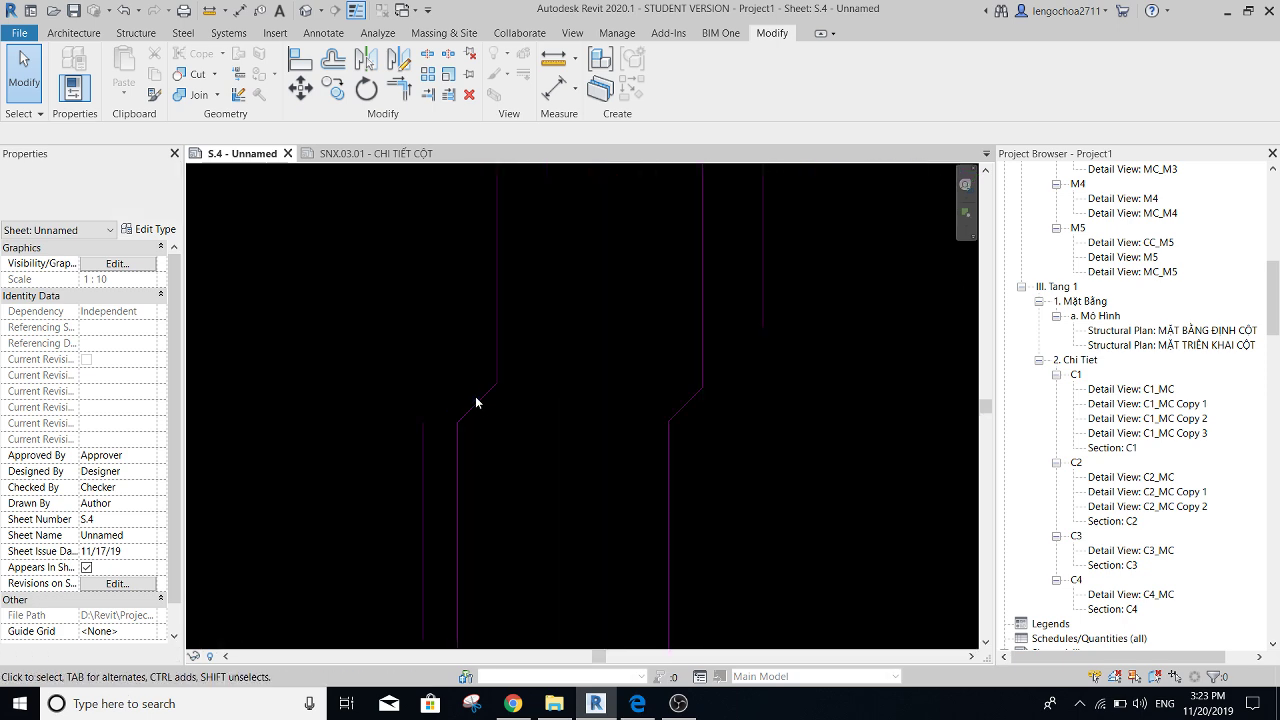
left_click(488, 388)
scroll(459, 383, "up", 2)
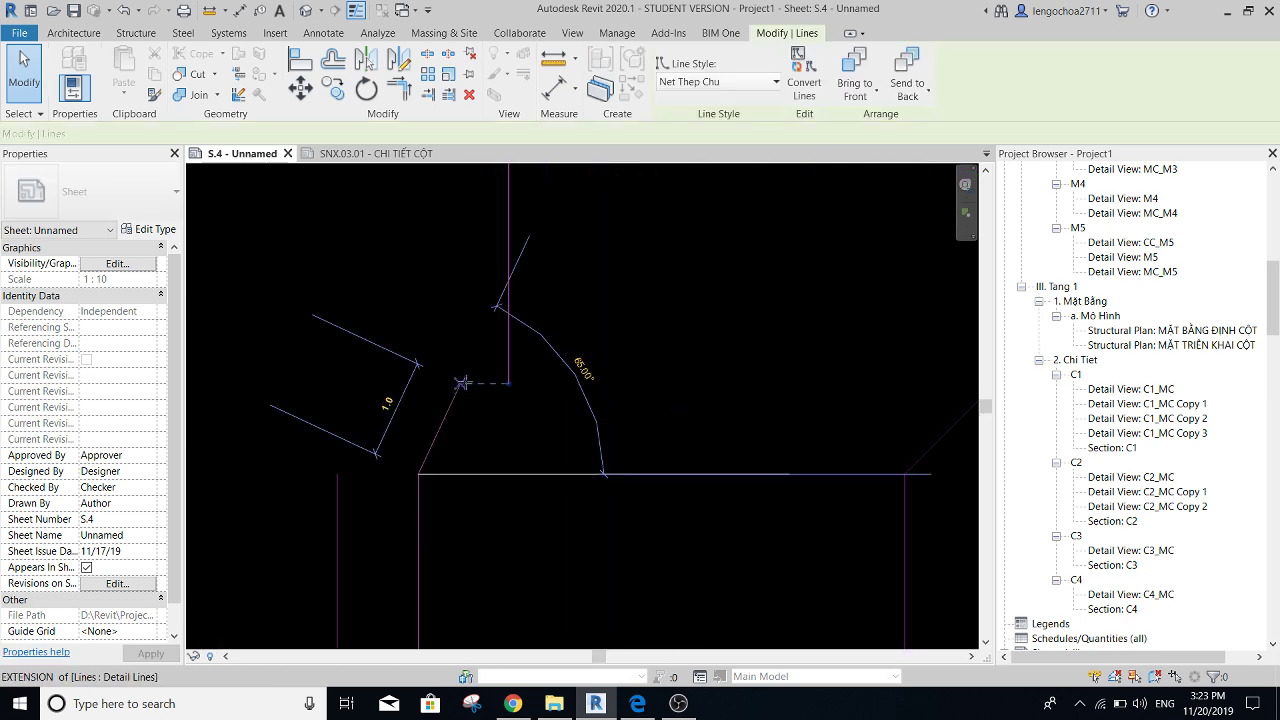
key("Delete")
scroll(506, 378, "up", 1)
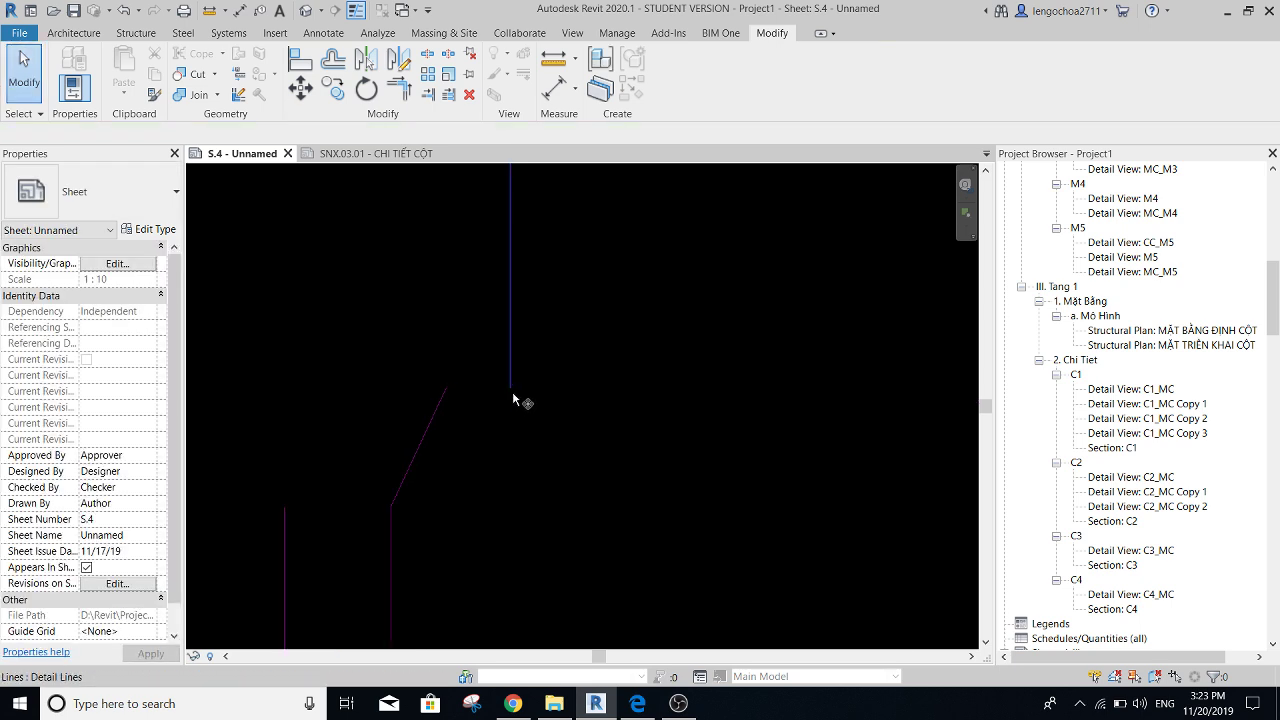
- Drag the vertical bar line over onto the top of the crank
left_click(510, 384)
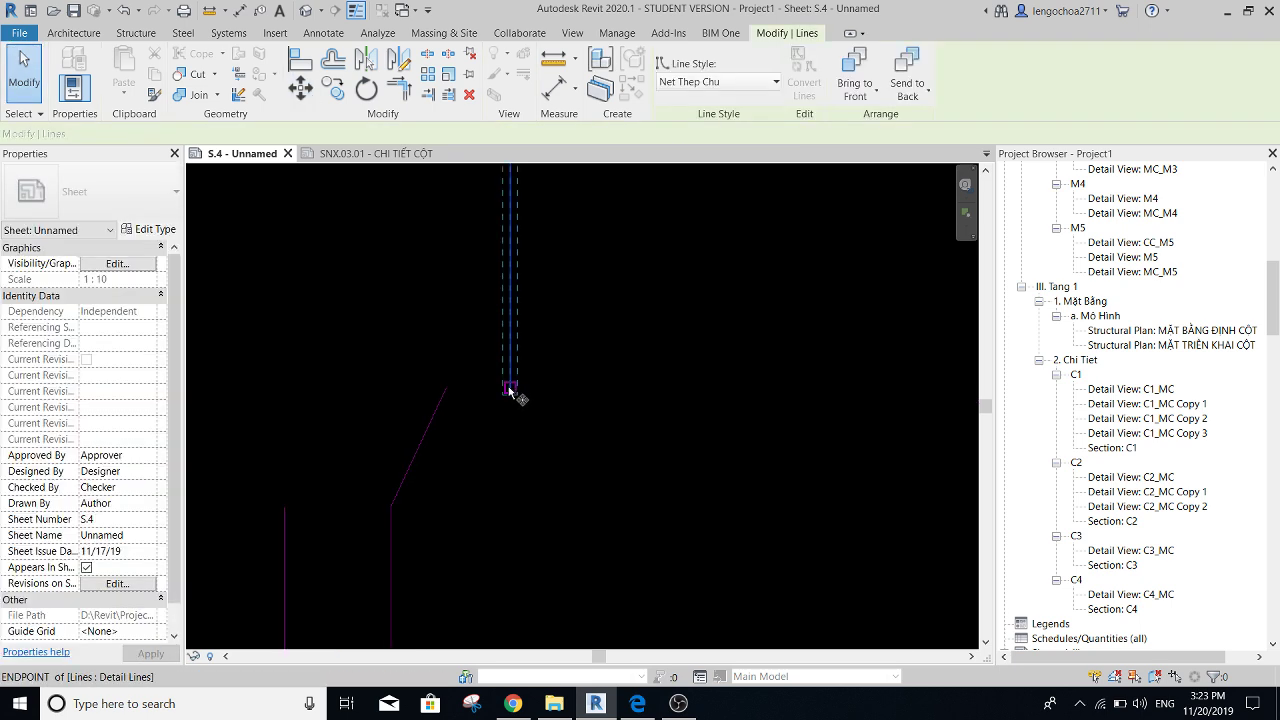
left_click_drag(510, 390, 445, 385)
key("Escape")
scroll(488, 373, "down", 2)
scroll(495, 395, "down", 2)
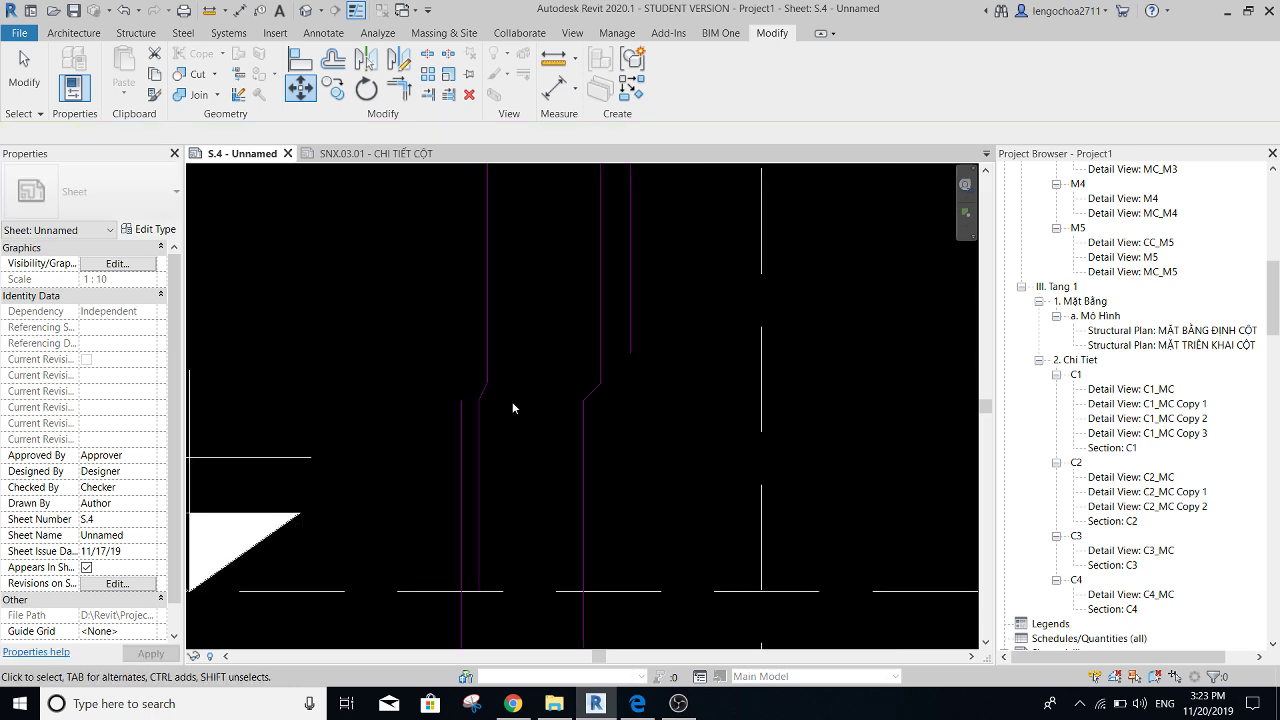
scroll(556, 392, "up", 1)
scroll(560, 392, "up", 1)
left_click(376, 406)
key("Escape")
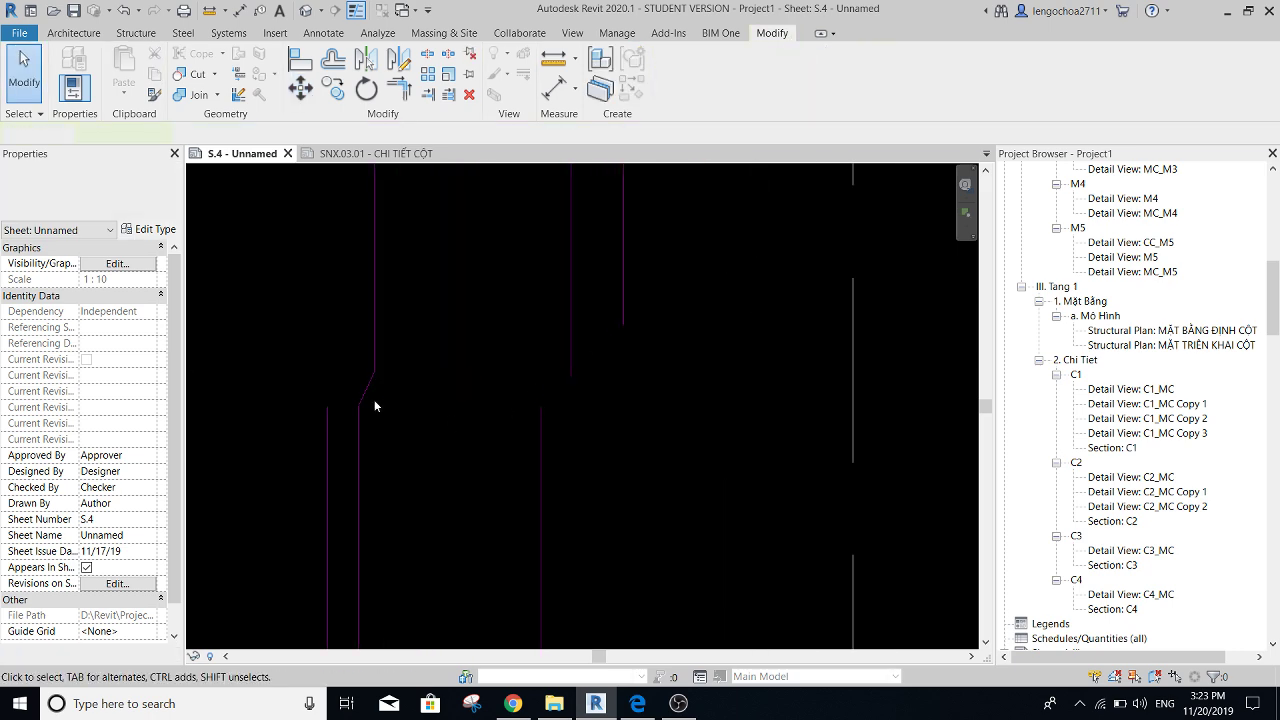
- Snap the vertical bar's endpoint onto the end of the angled crank
left_click(375, 398)
left_click(360, 410)
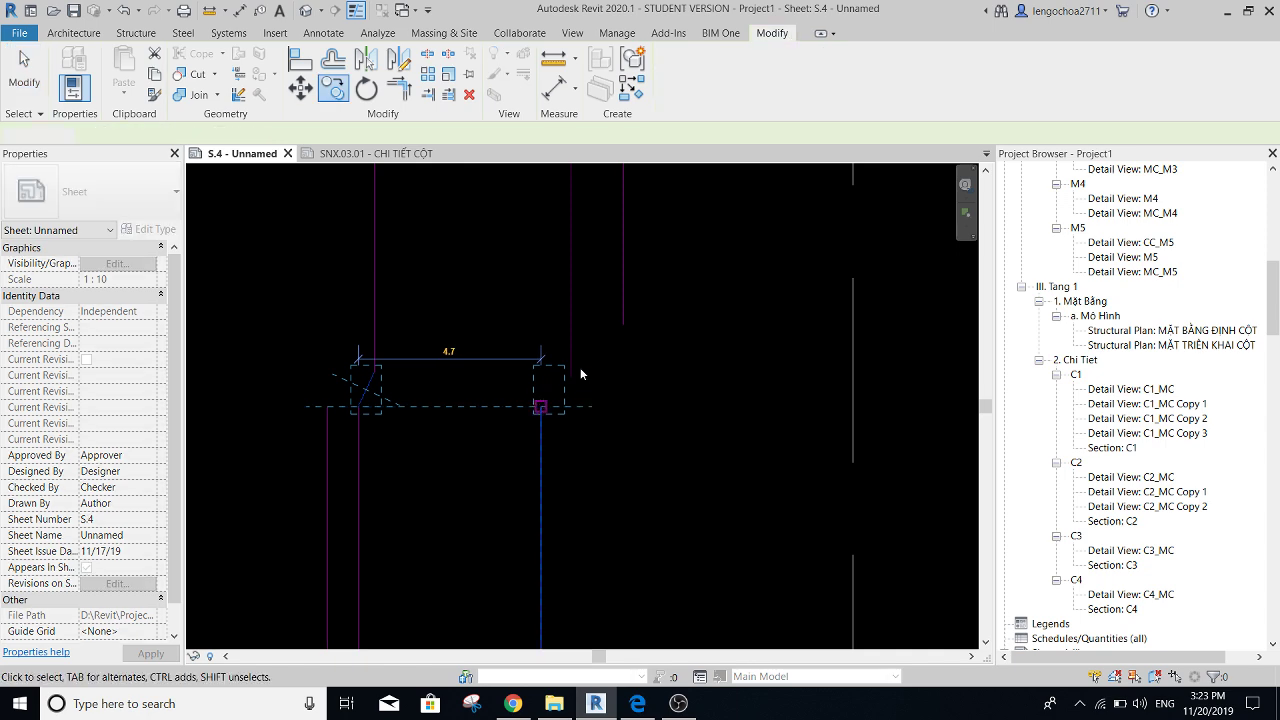
key("Escape")
key("Escape")
left_click(568, 402)
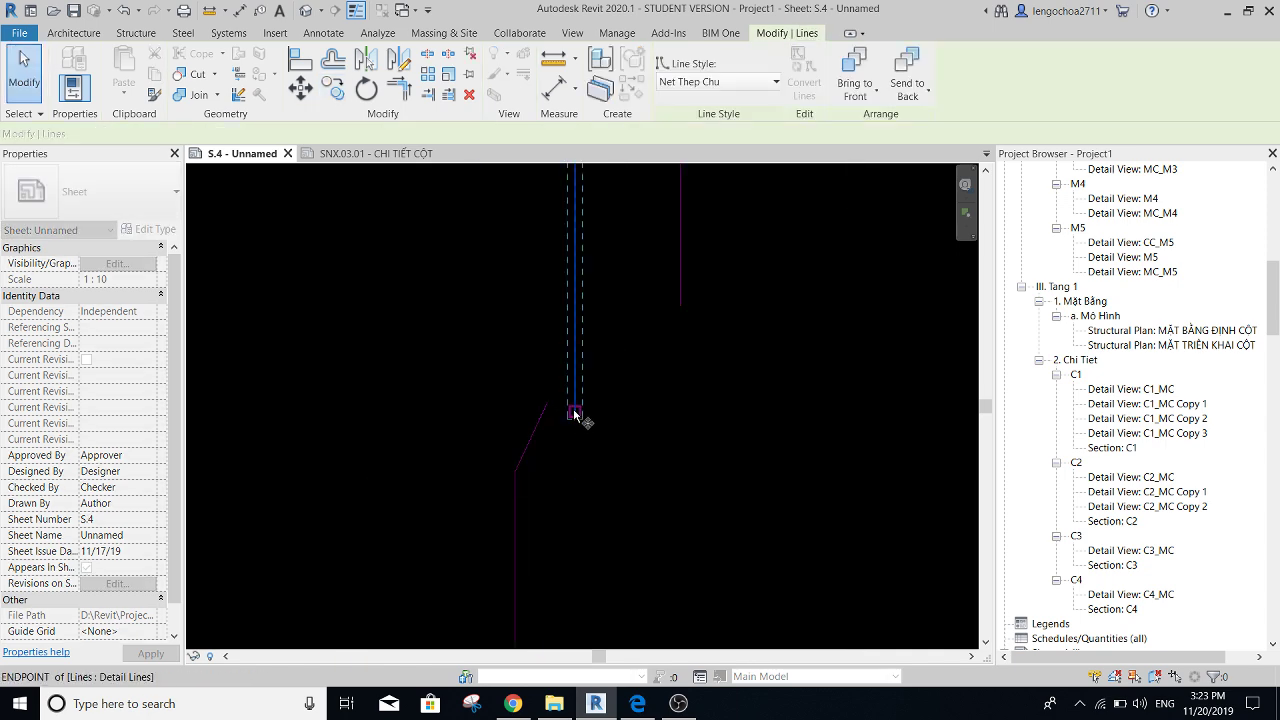
left_click_drag(573, 408, 545, 410)
left_click(613, 429)
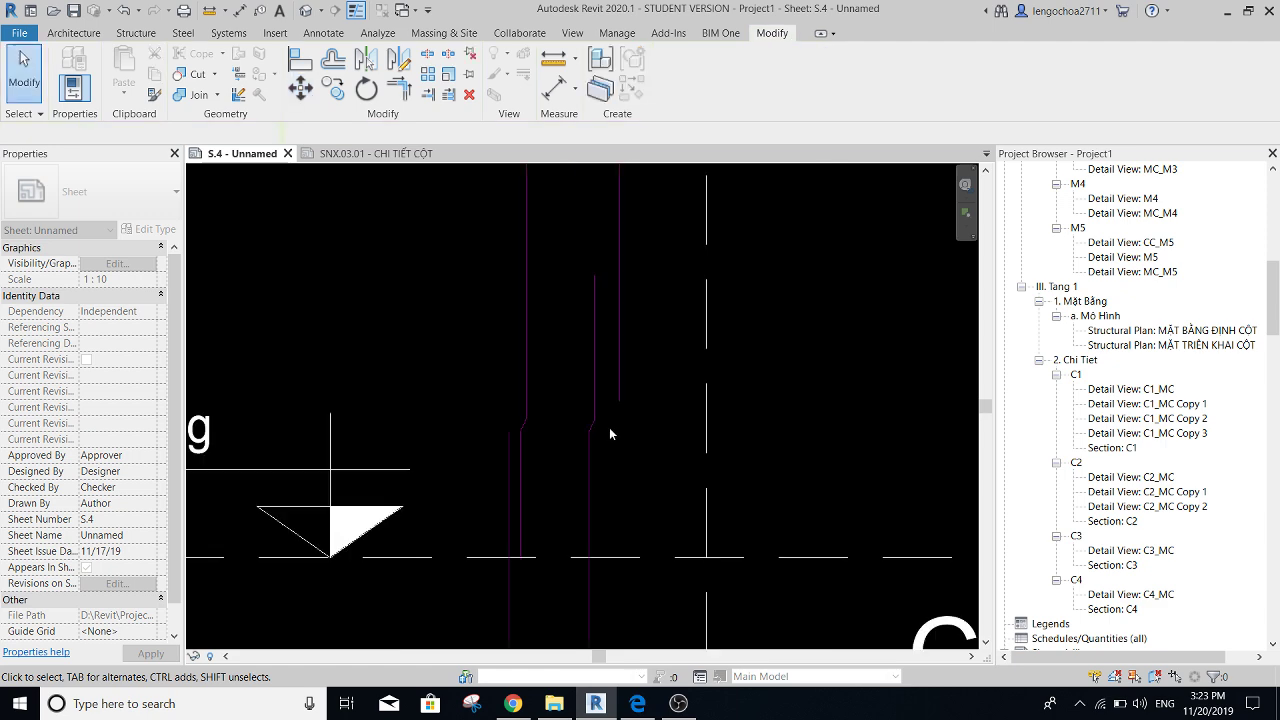
scroll(609, 433, "down", 2)
scroll(584, 399, "up", 1)
scroll(577, 379, "up", 1)
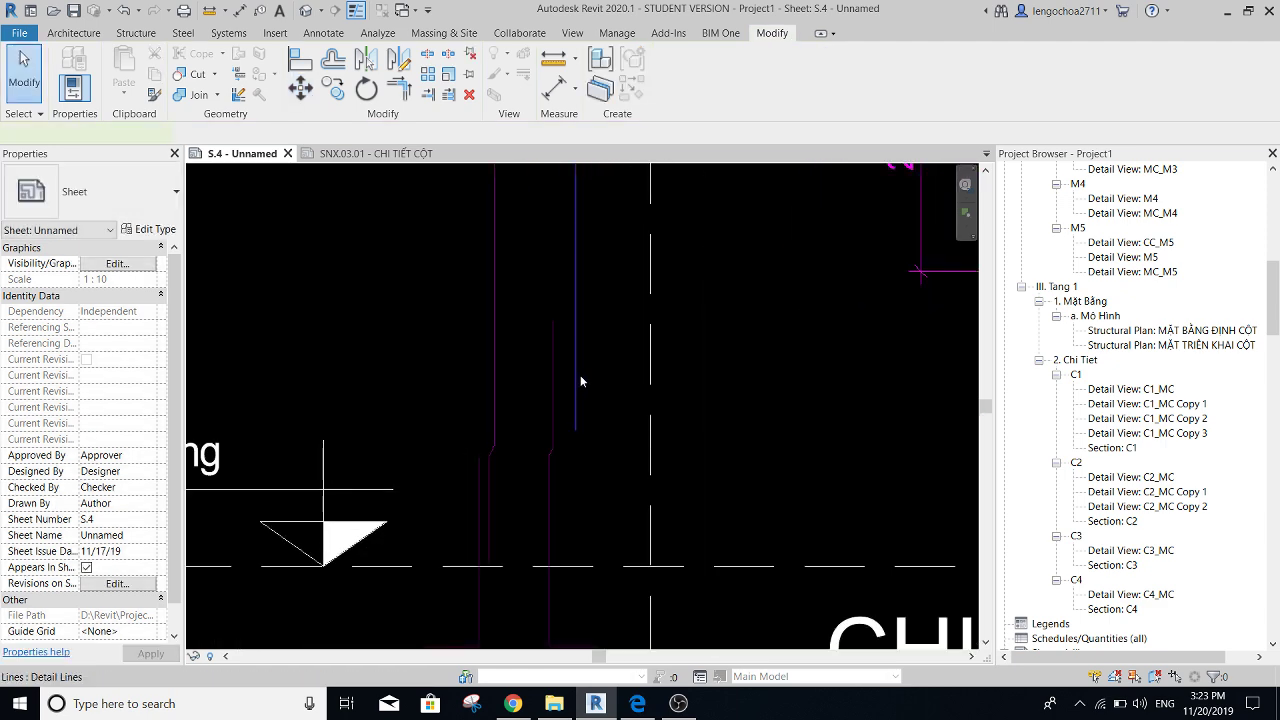
- Check the adjusted bar line's length and pan to the column section
left_click(581, 381)
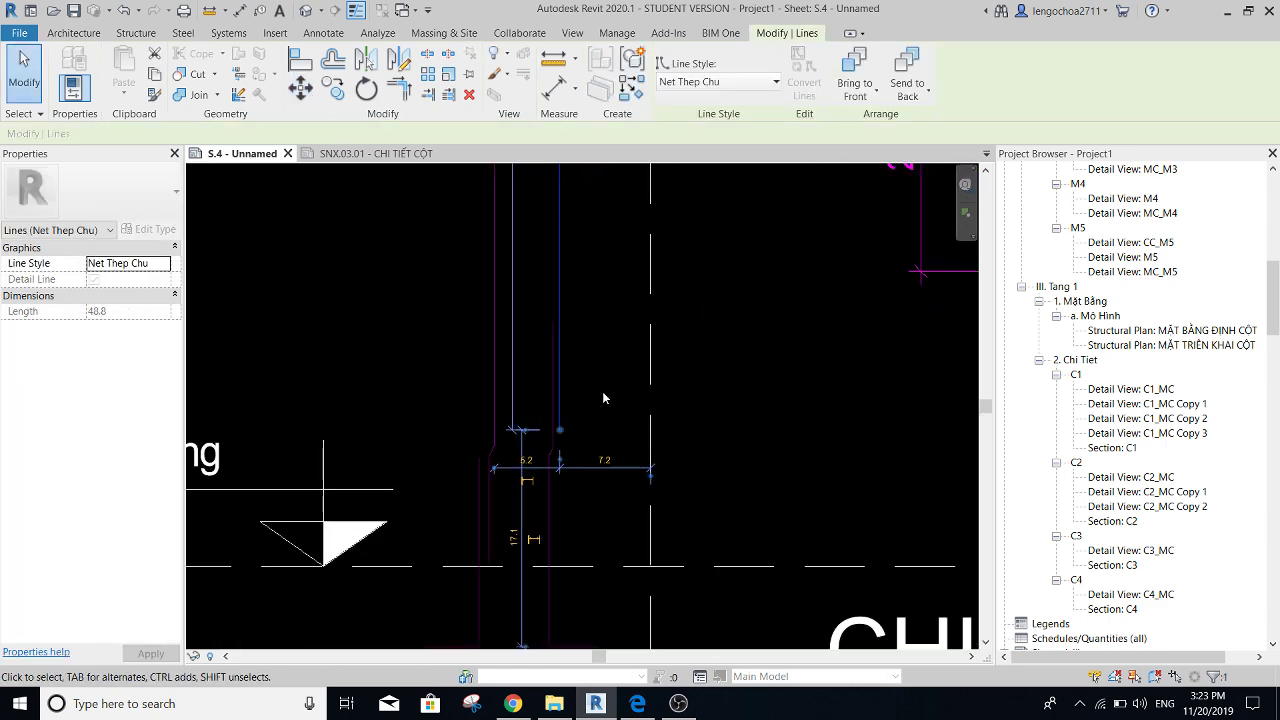
left_click(591, 386)
scroll(596, 384, "down", 2)
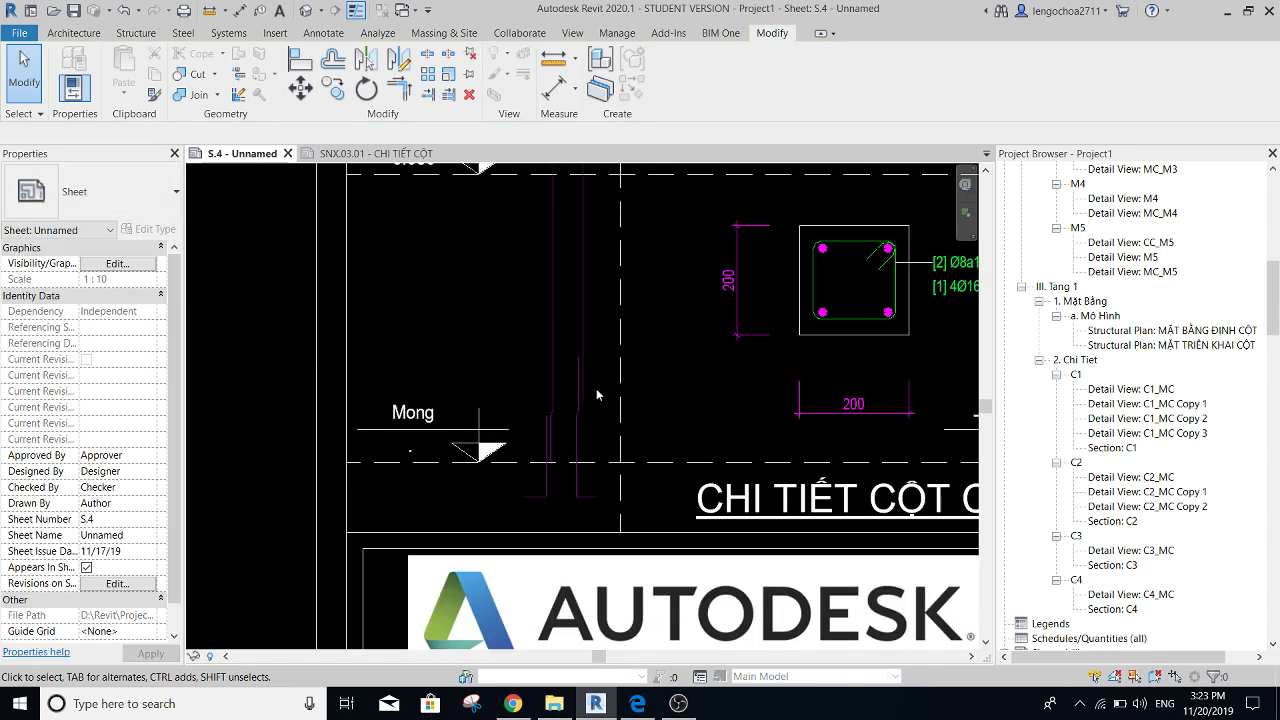
middle_click_drag(577, 406, 540, 480)
scroll(569, 478, "up", 2)
scroll(519, 441, "up", 2)
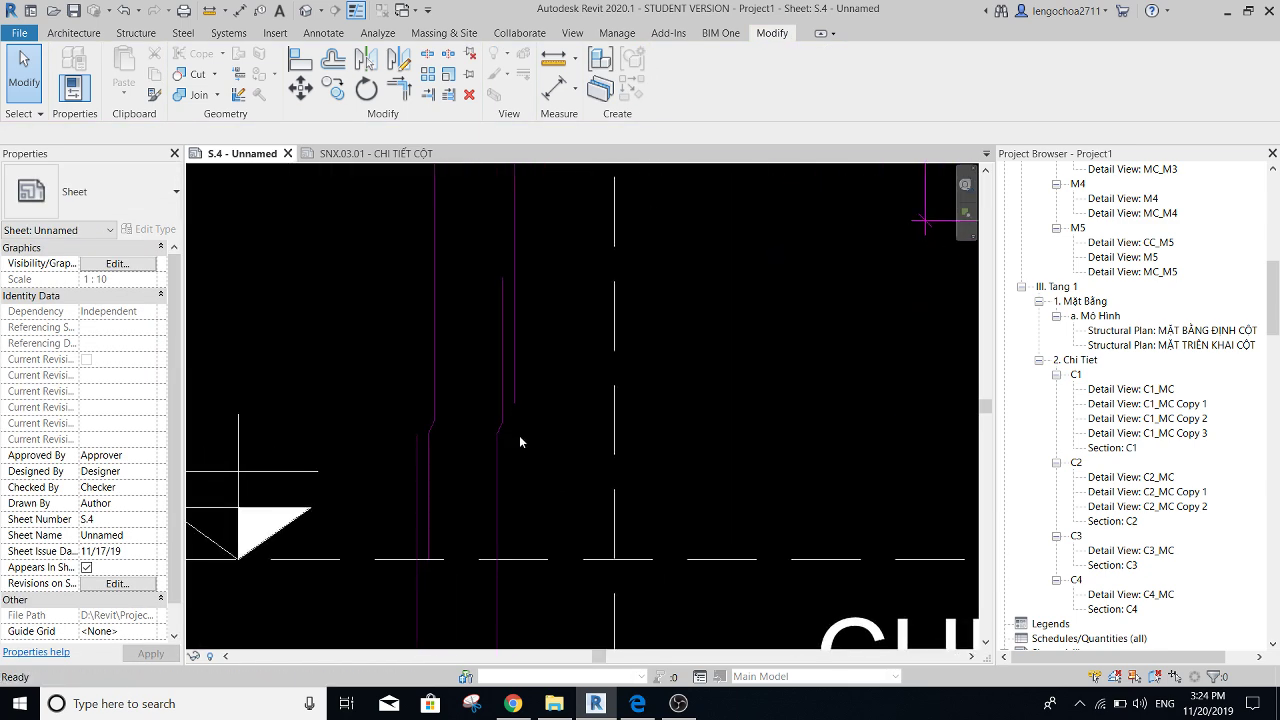
- Dimension the splice beside C1's bars, adding a witness line at the top bar end
key("i")
scroll(514, 455, "up", 2)
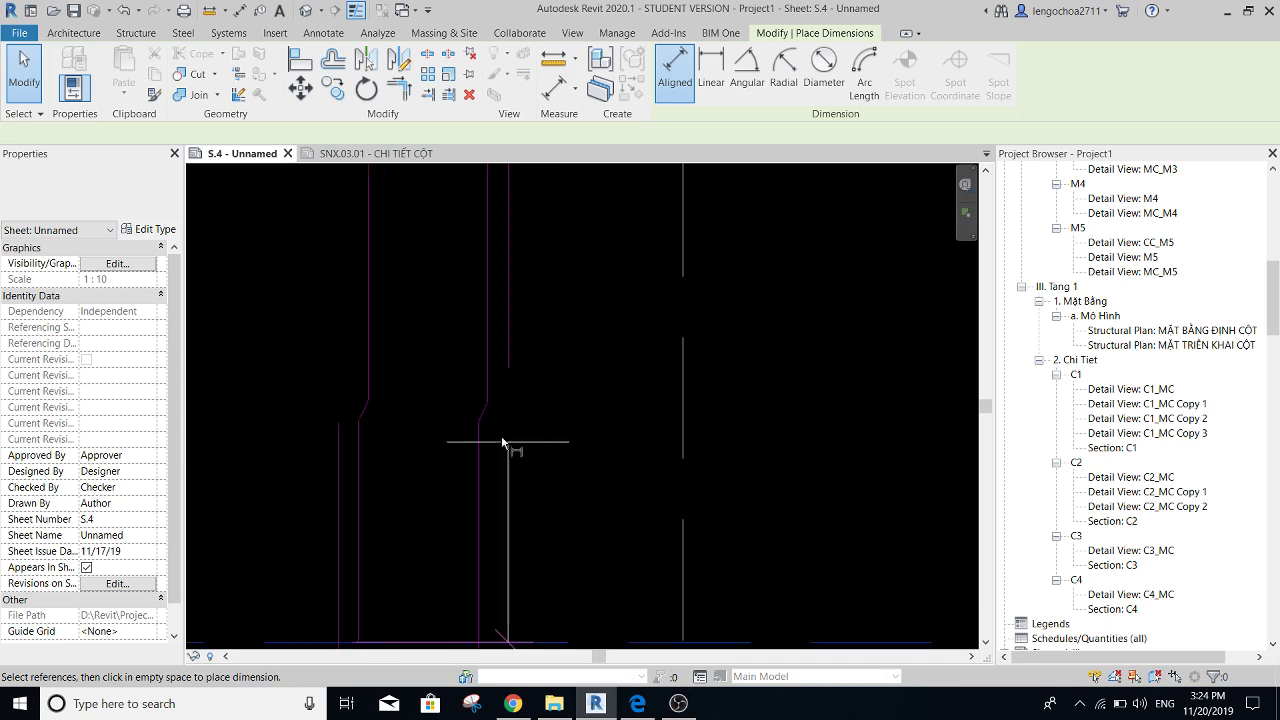
scroll(600, 480, "down", 1)
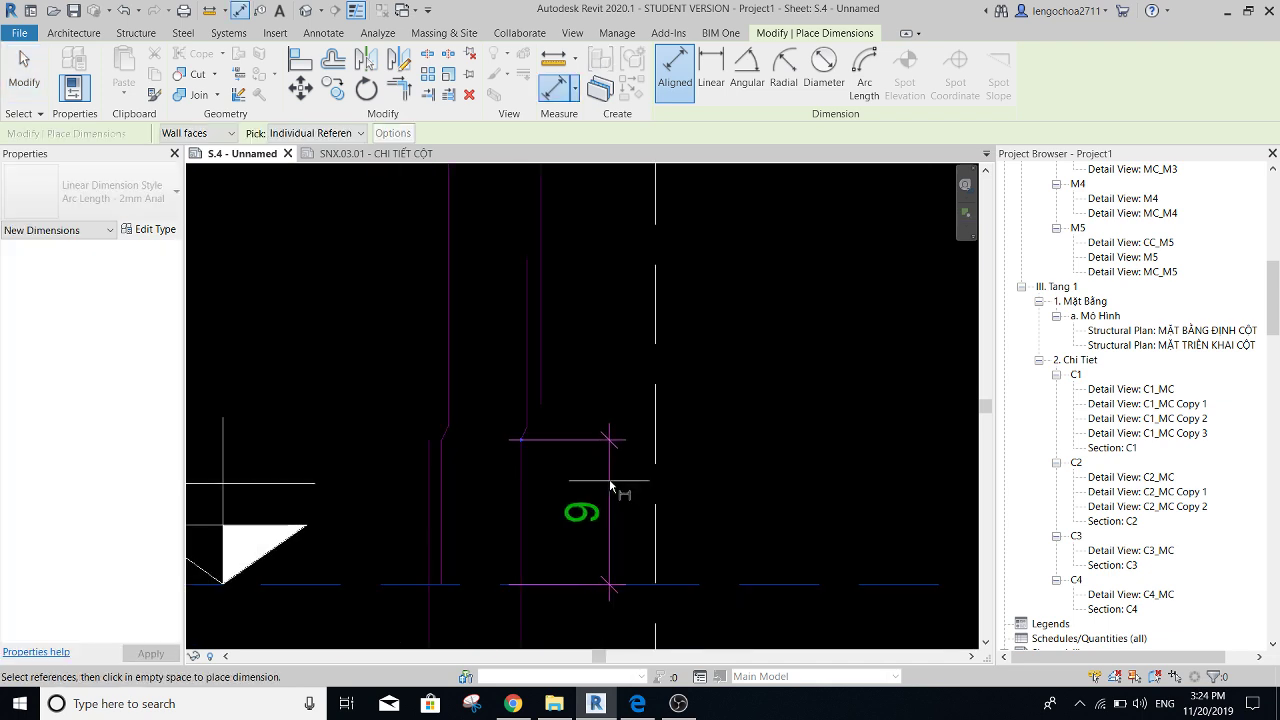
left_click(628, 512)
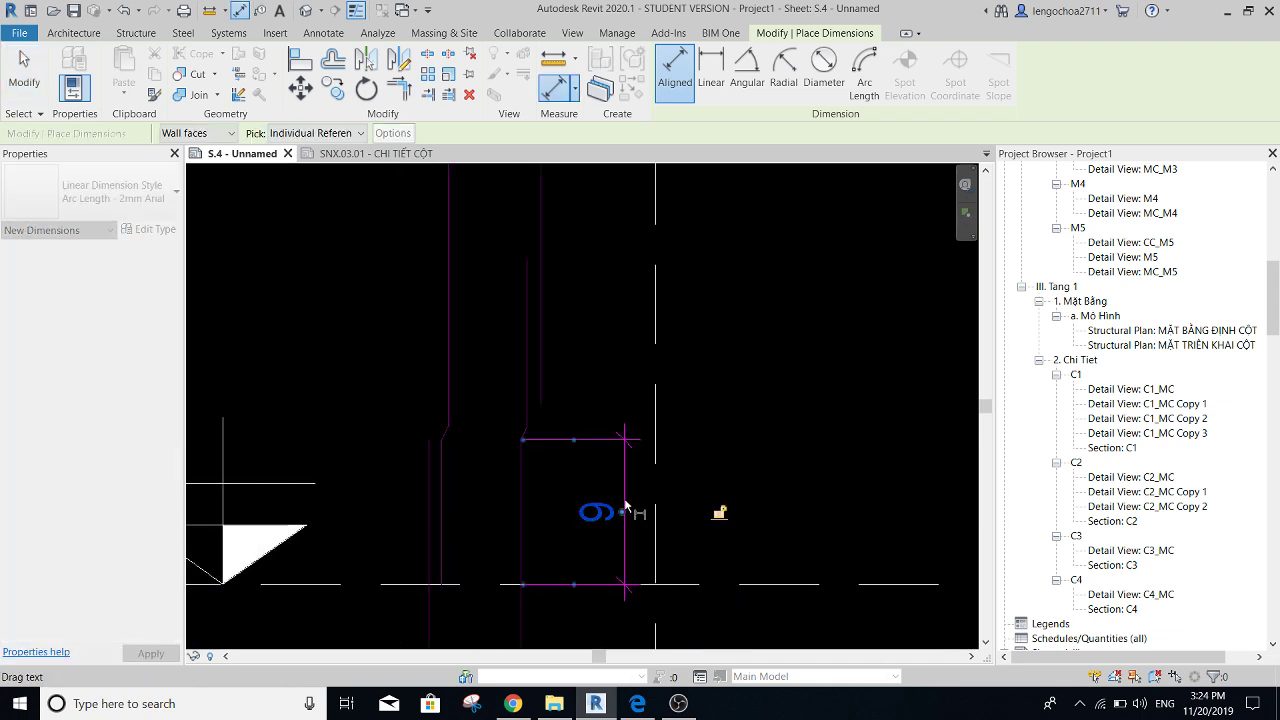
key("Escape")
left_click(621, 447)
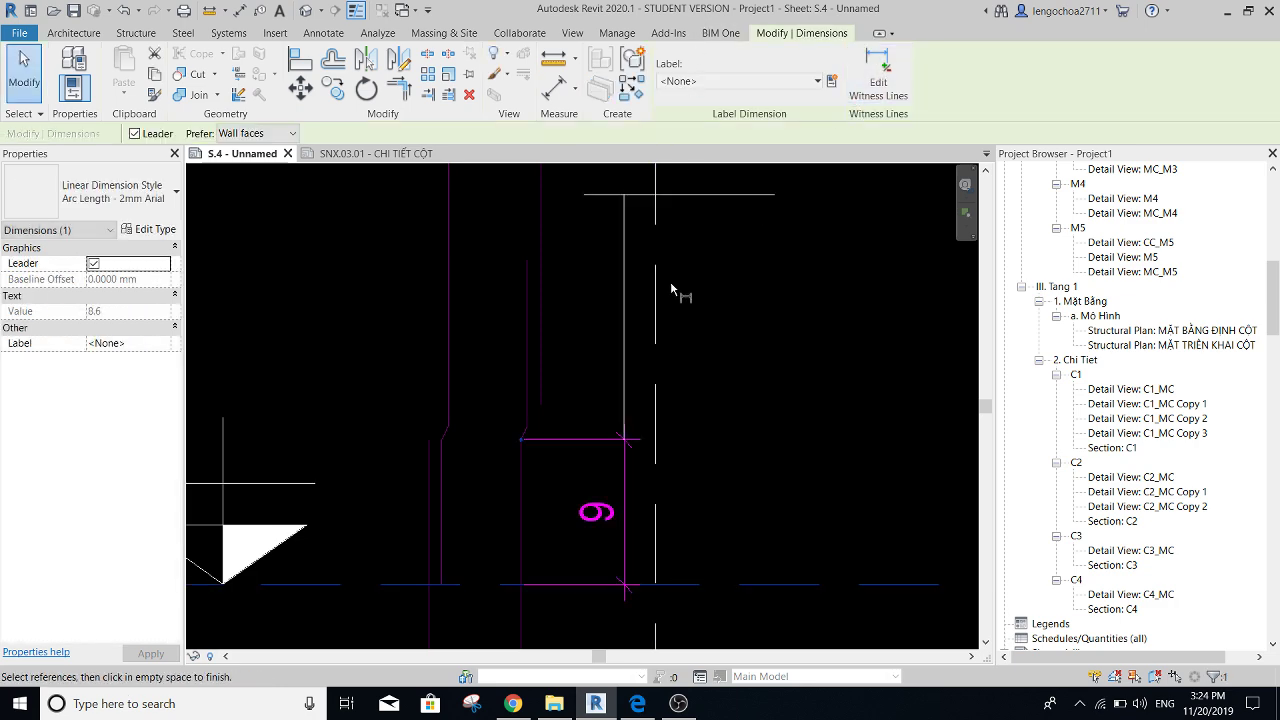
left_click(530, 263)
key("Escape")
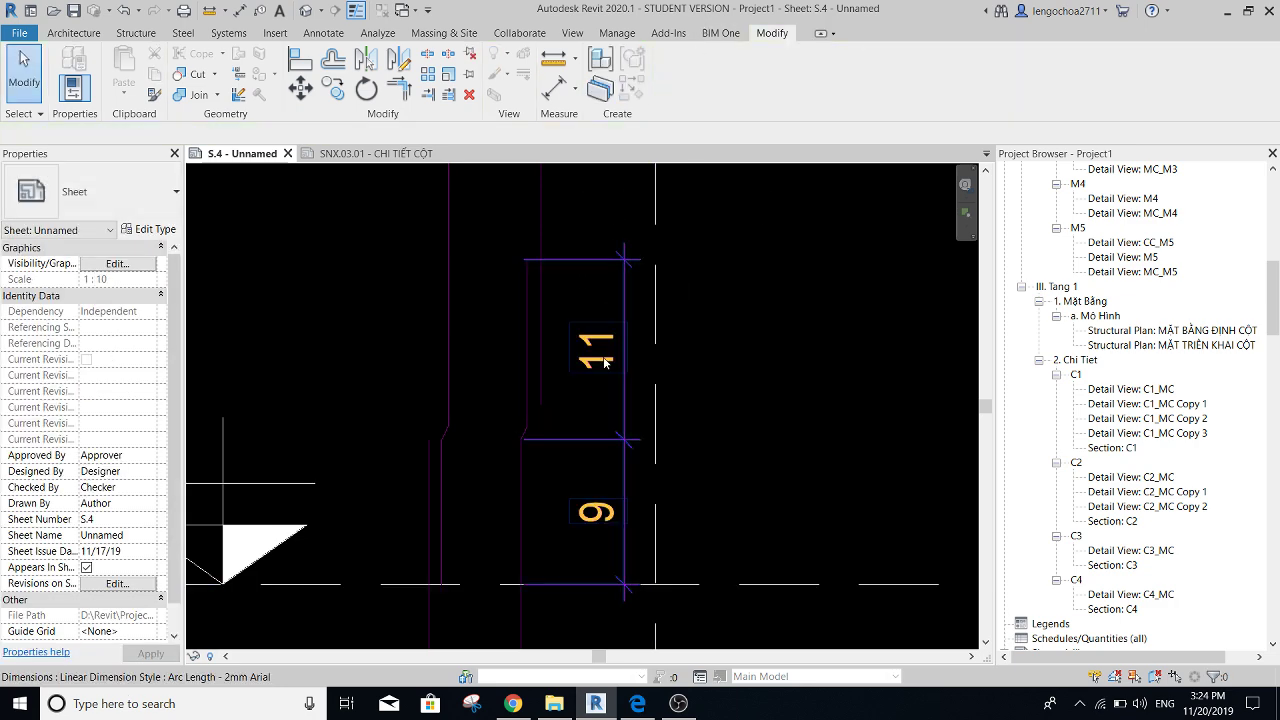
left_click(605, 365)
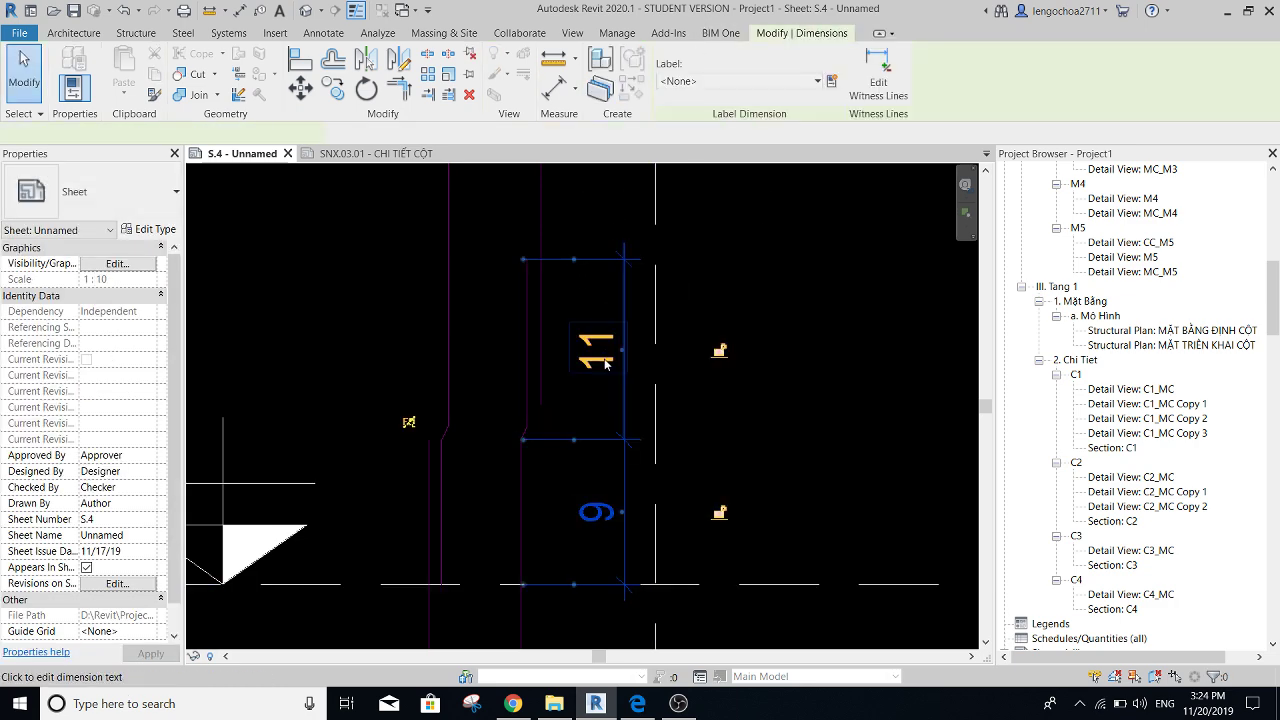
- Turn EQ off on the splice dimension chain so the actual segment values show
left_click(409, 425)
key("Escape")
scroll(509, 330, "down", 2)
scroll(525, 340, "down", 3)
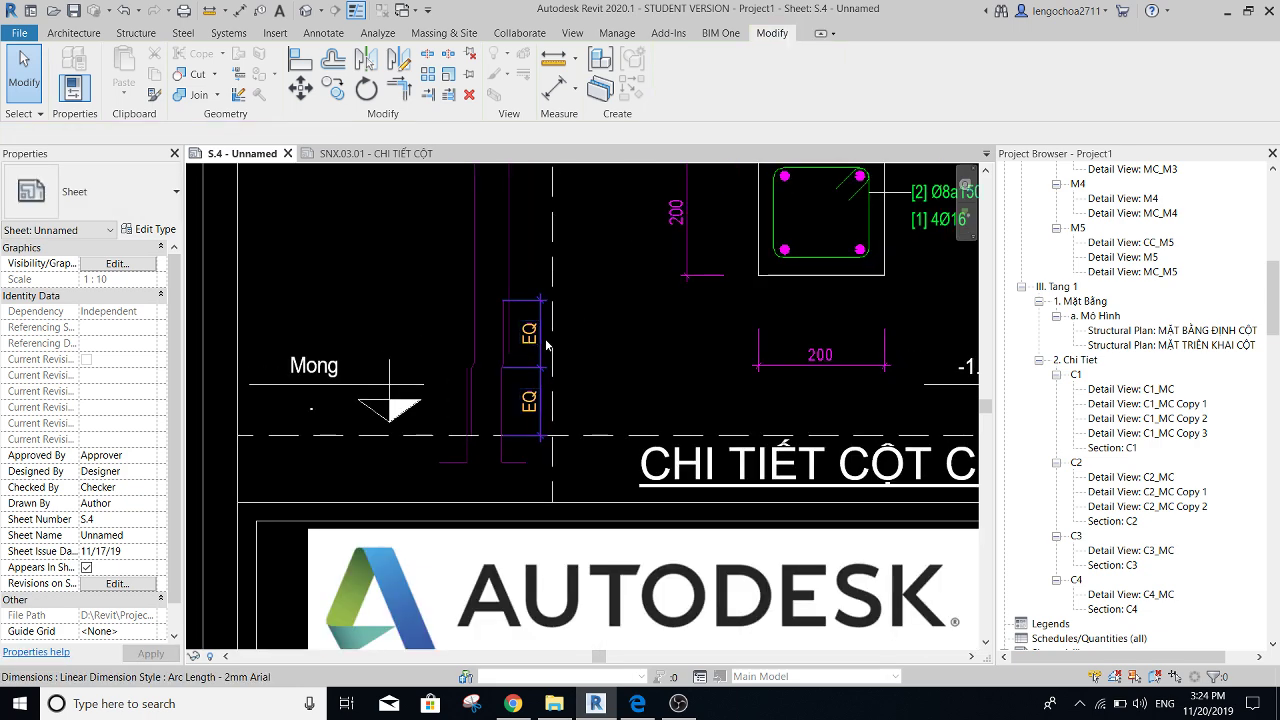
double_click(626, 348)
scroll(600, 370, "up", 4)
left_click(593, 384)
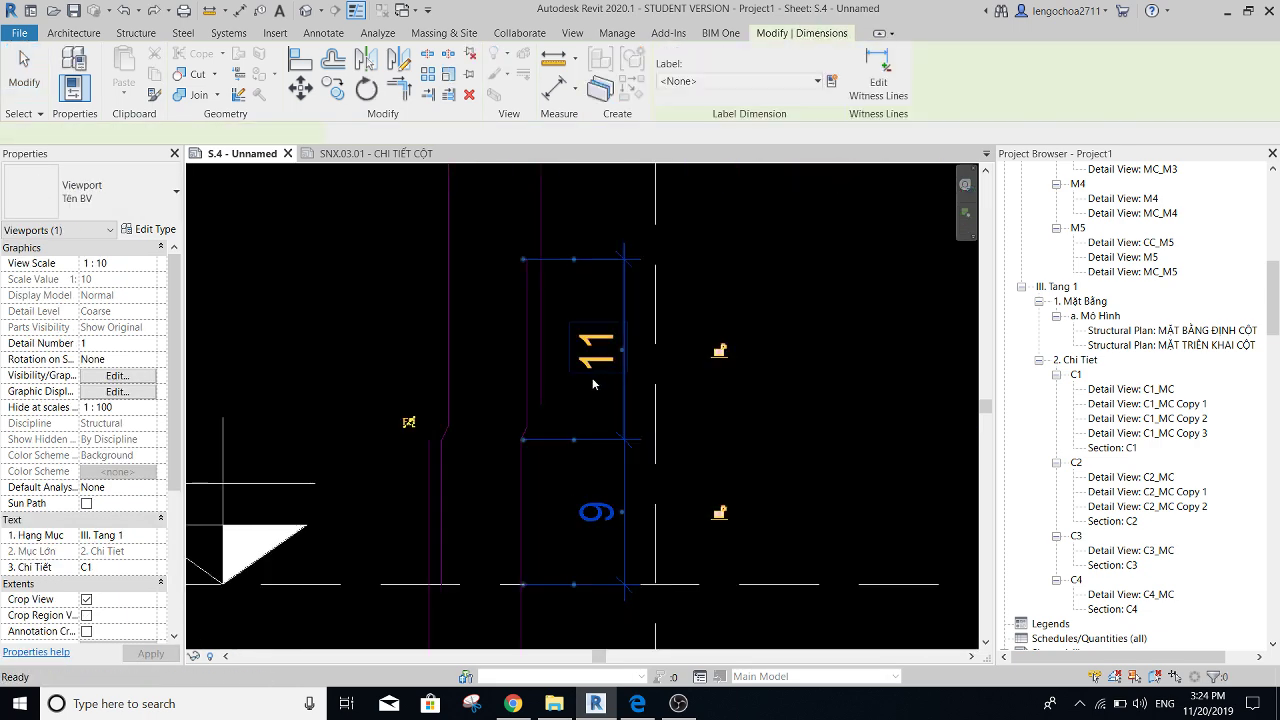
key("Escape")
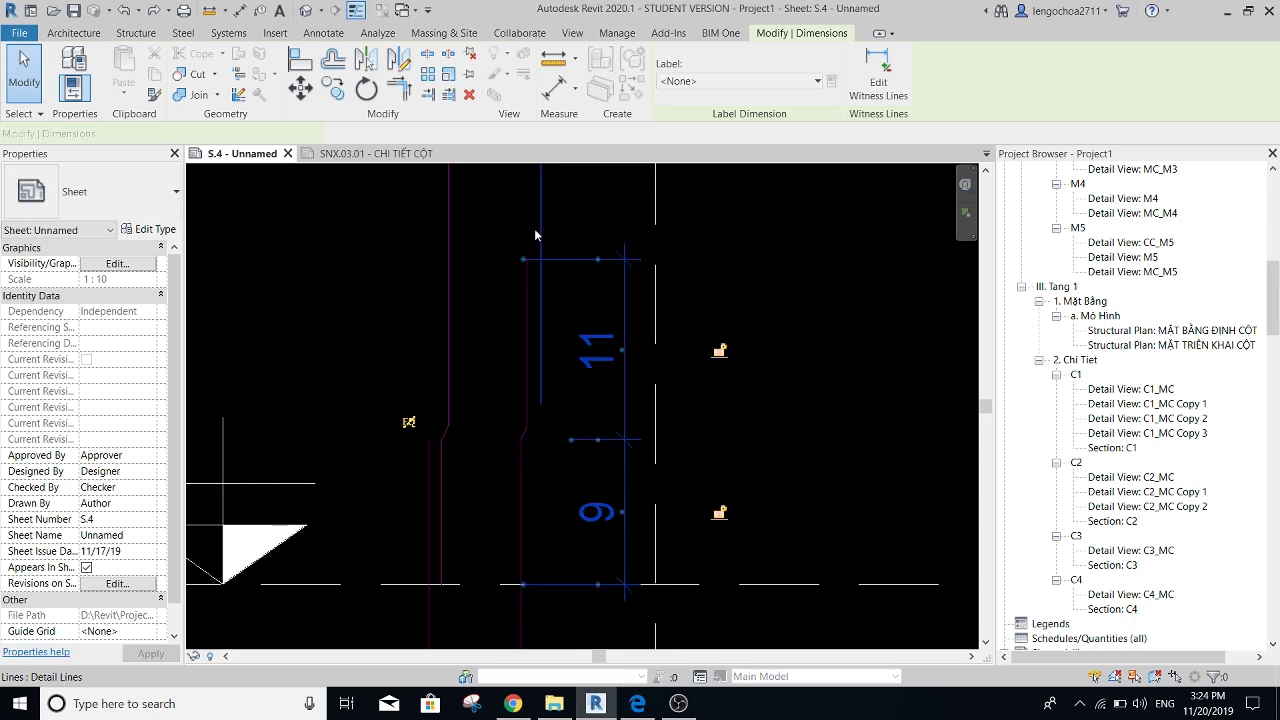
left_click(559, 274)
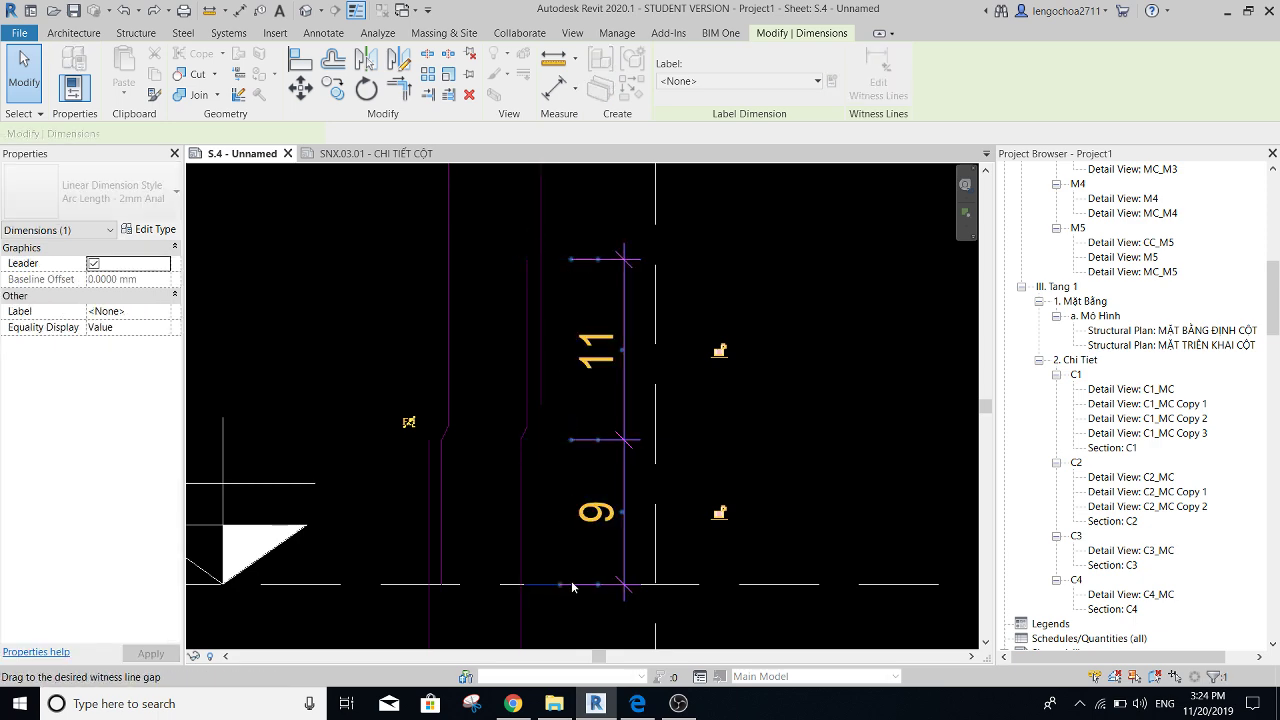
key("Escape")
- Set the upper splice bar line length to 9, then bring up Windows search
scroll(760, 286, "down", 3)
scroll(617, 380, "up", 3)
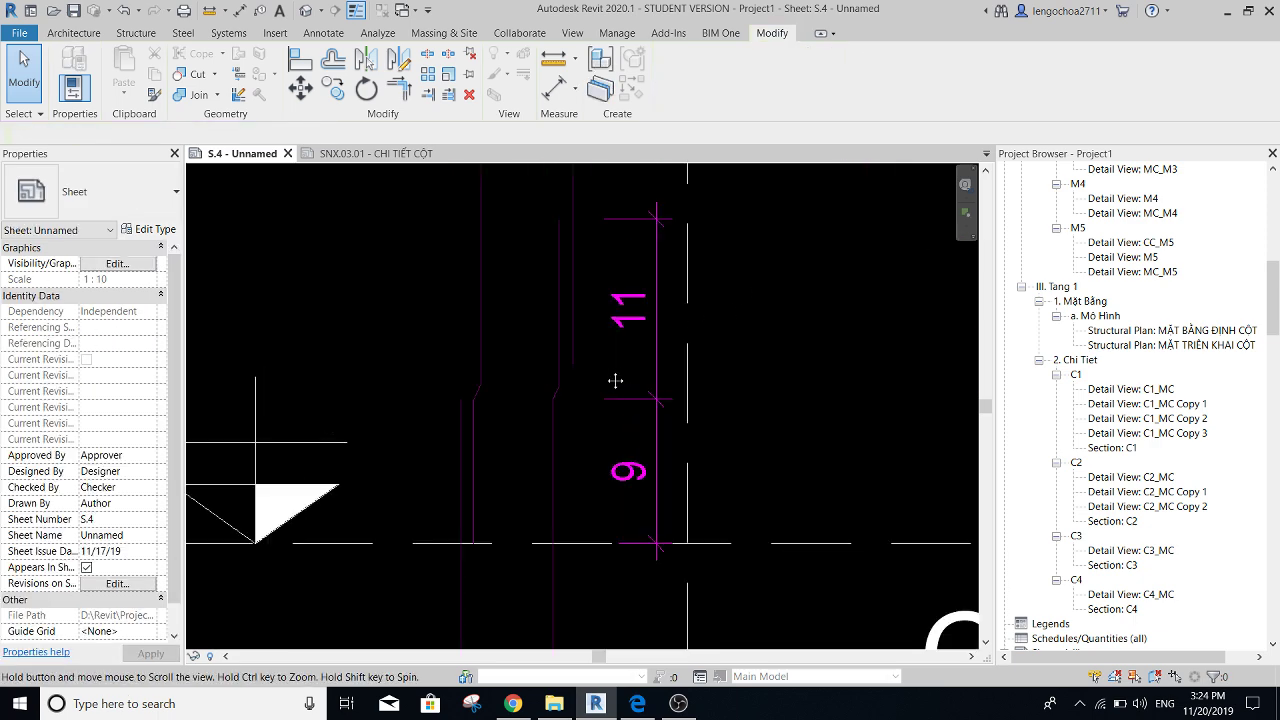
scroll(547, 383, "up", 1)
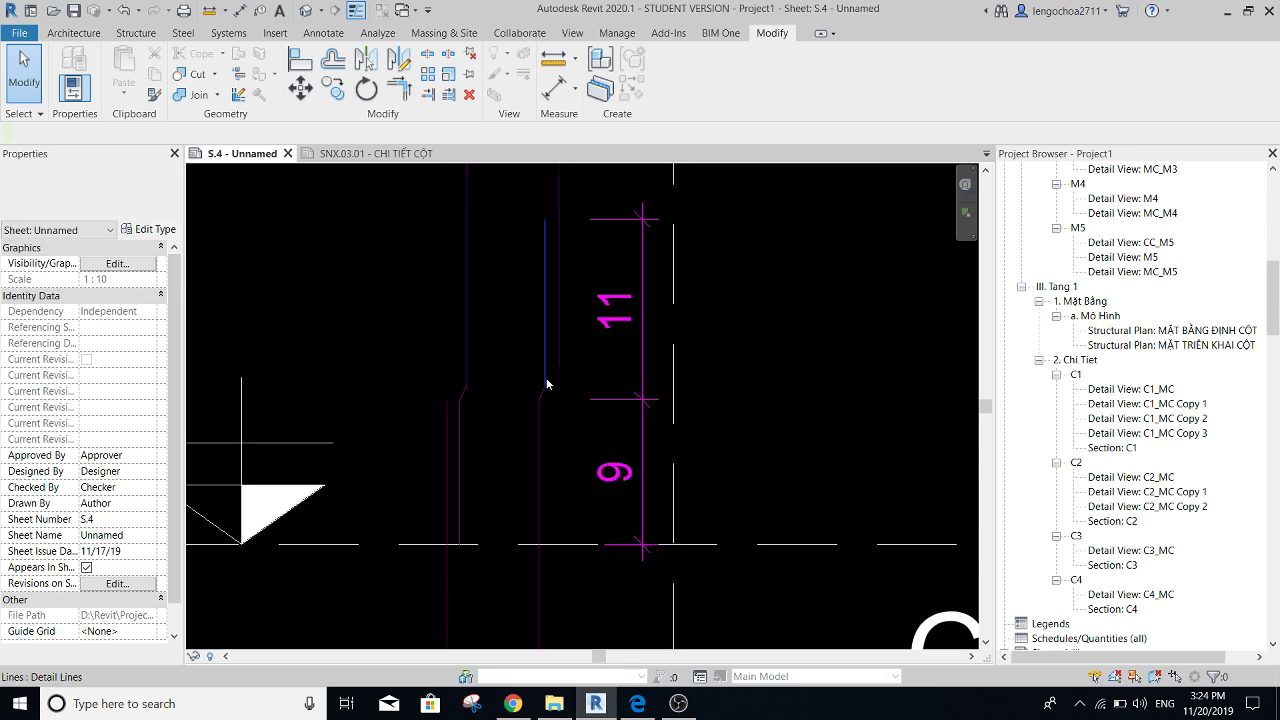
left_click(546, 274)
left_click(620, 310)
type("9")
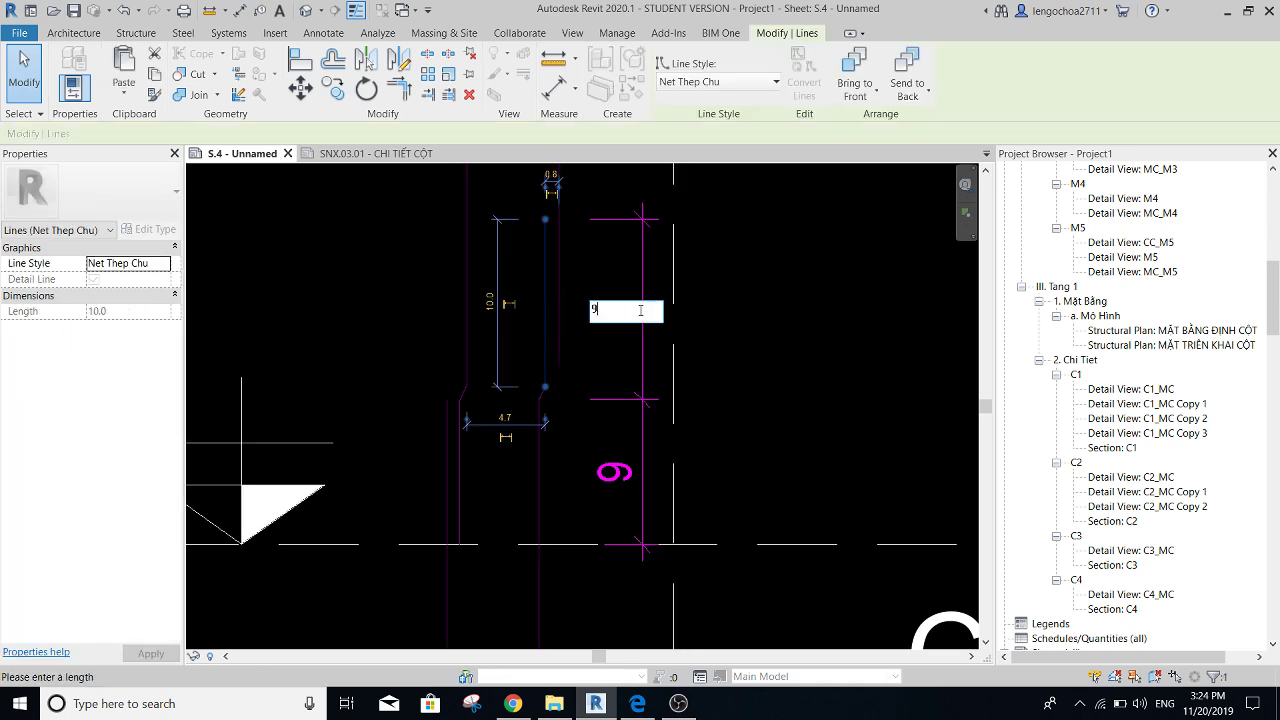
key("Return")
key("Escape")
scroll(590, 320, "down", 2)
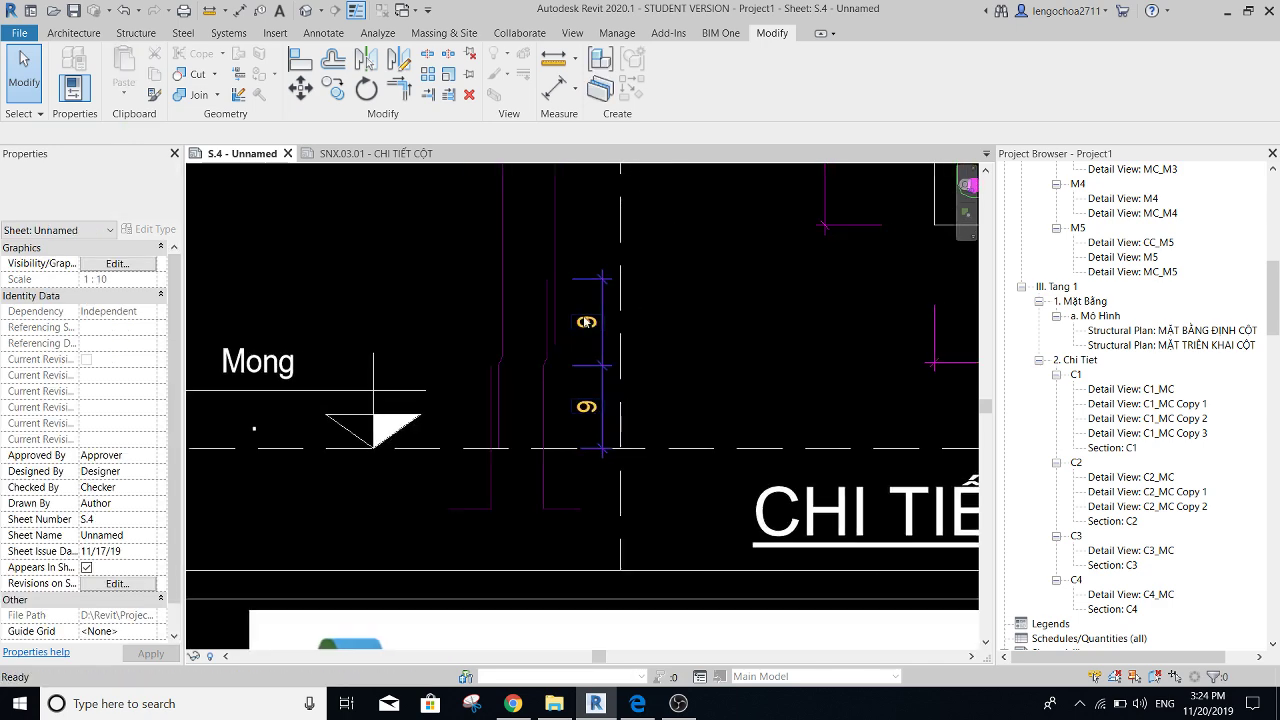
scroll(586, 321, "up", 2)
left_click(211, 706)
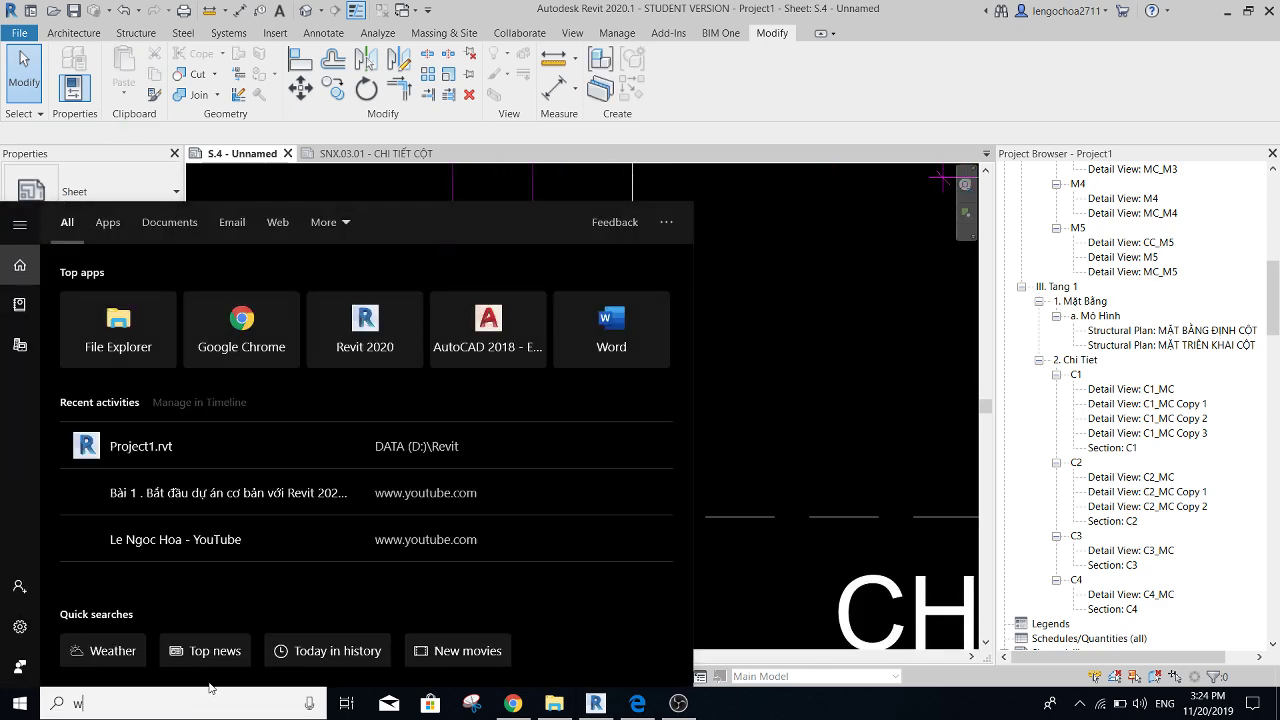
- Launch Microsoft Word and create a new blank document
type("w")
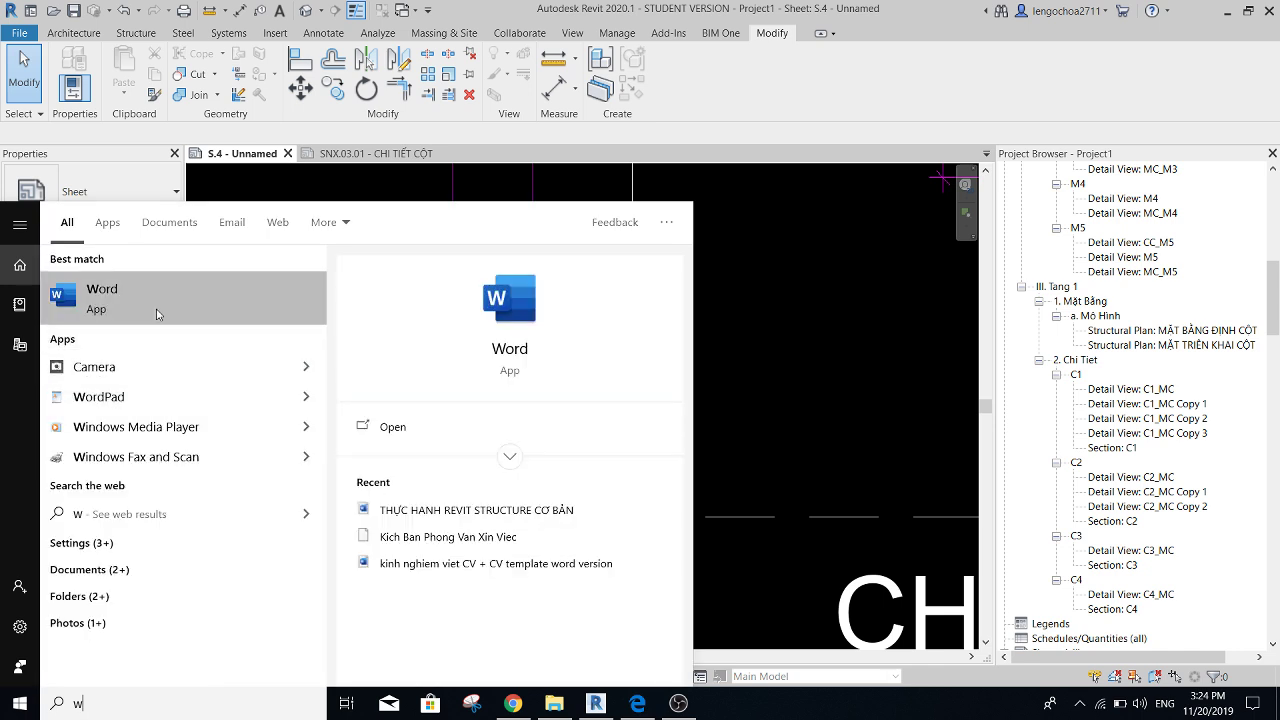
left_click(156, 314)
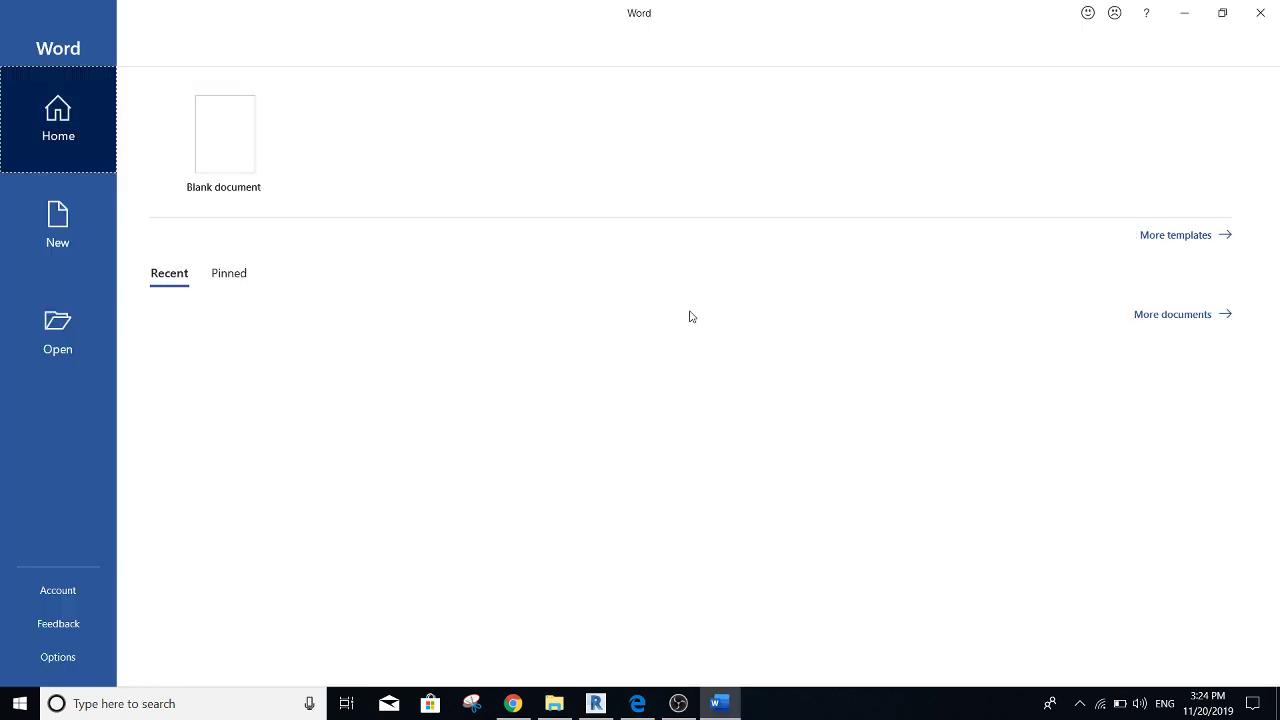
left_click(251, 181)
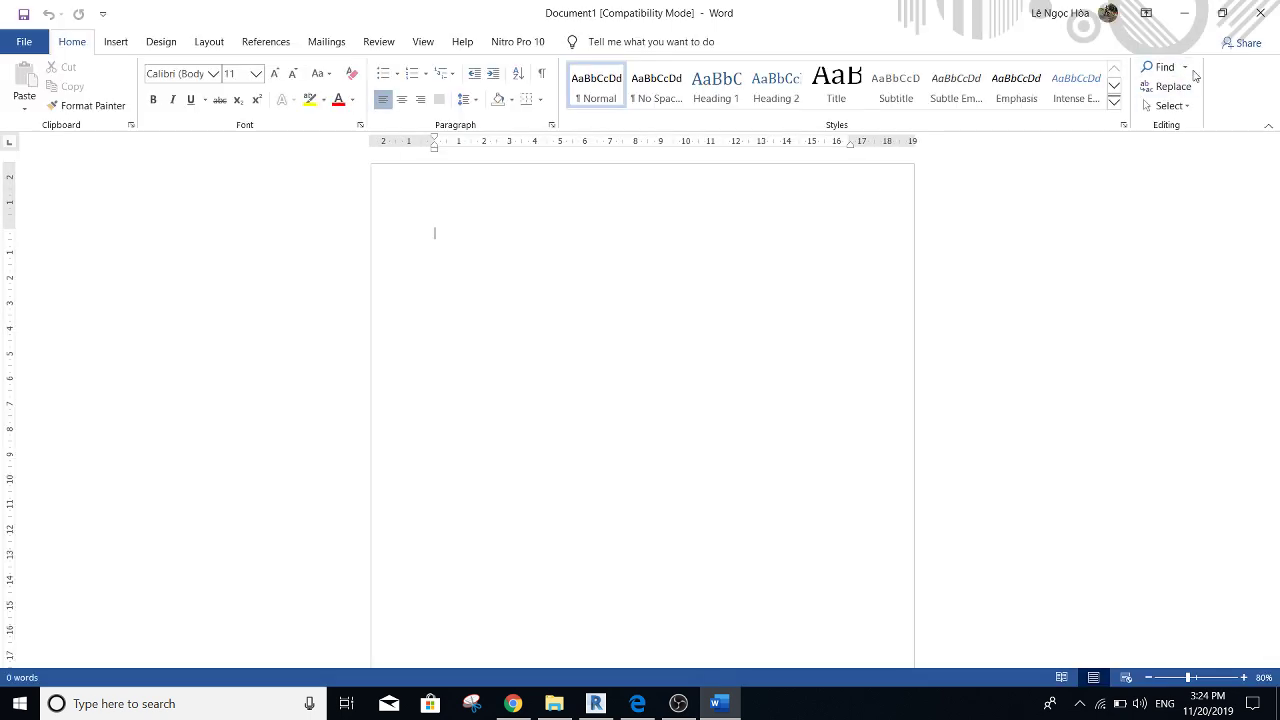
- Insert the ≥ and Ø symbols from the Insert symbol gallery to build ≥35Ø
left_click(117, 44)
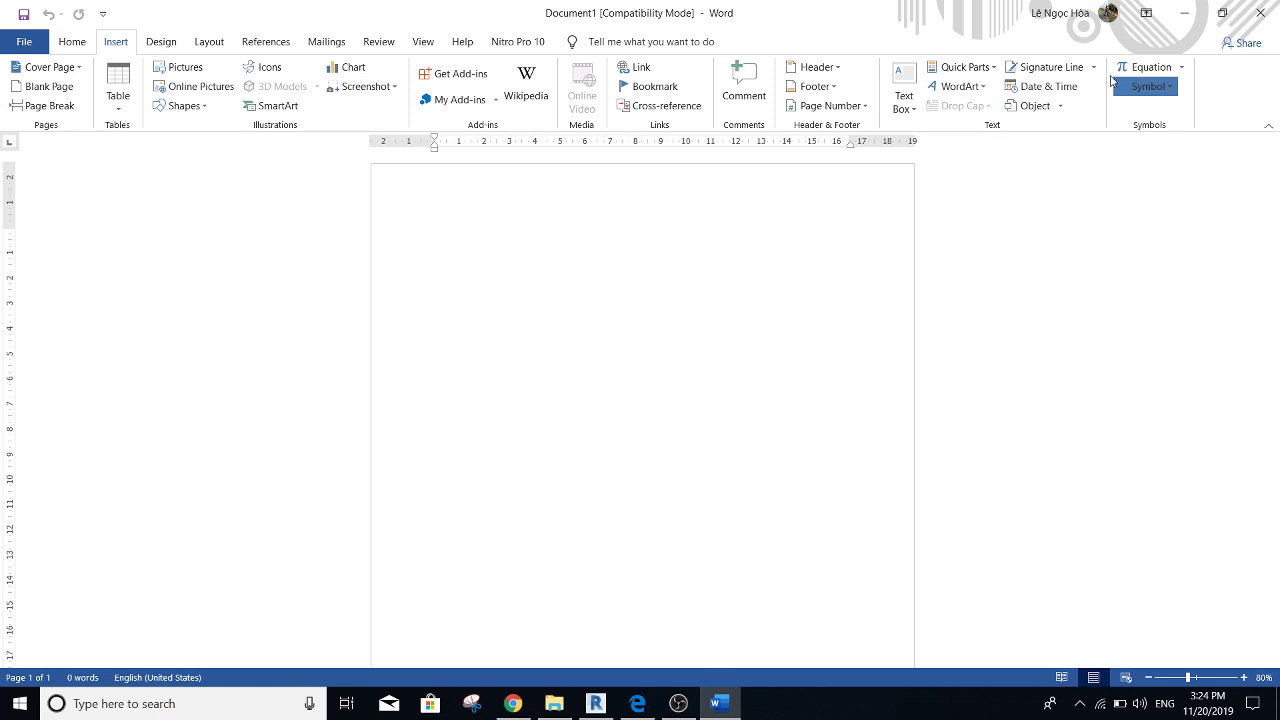
left_click(1137, 90)
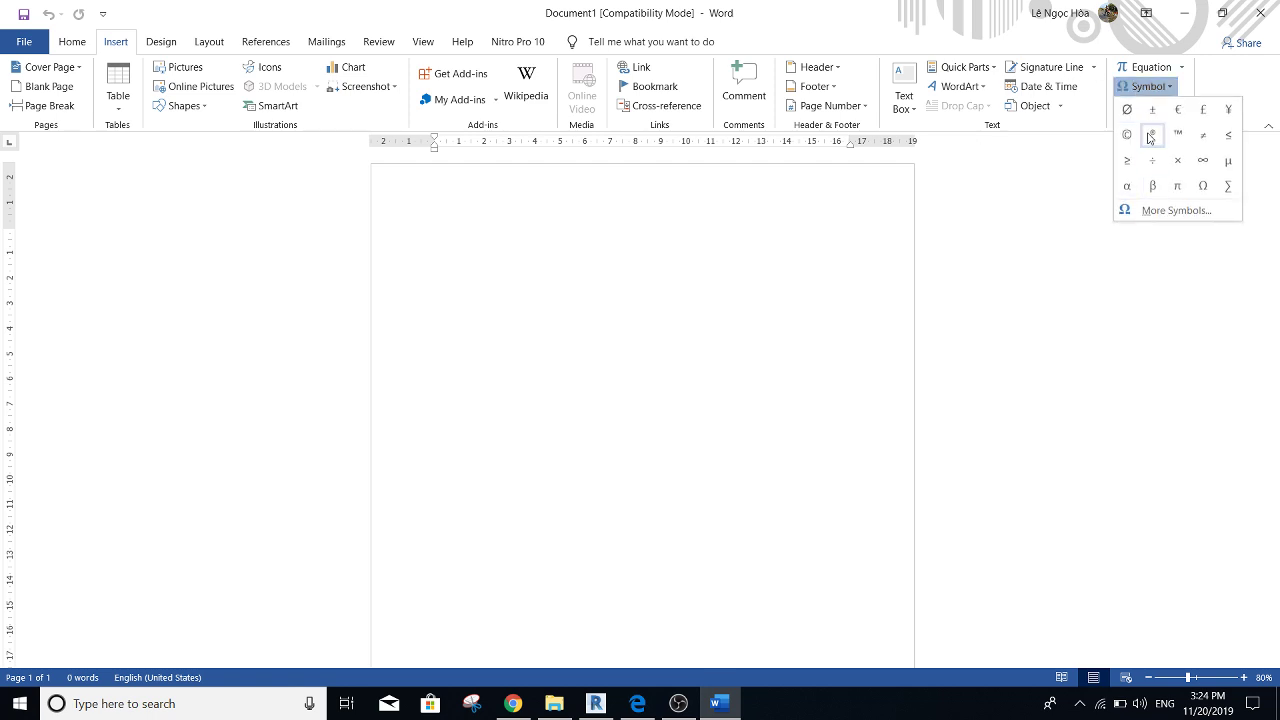
left_click(1127, 162)
left_click(1131, 90)
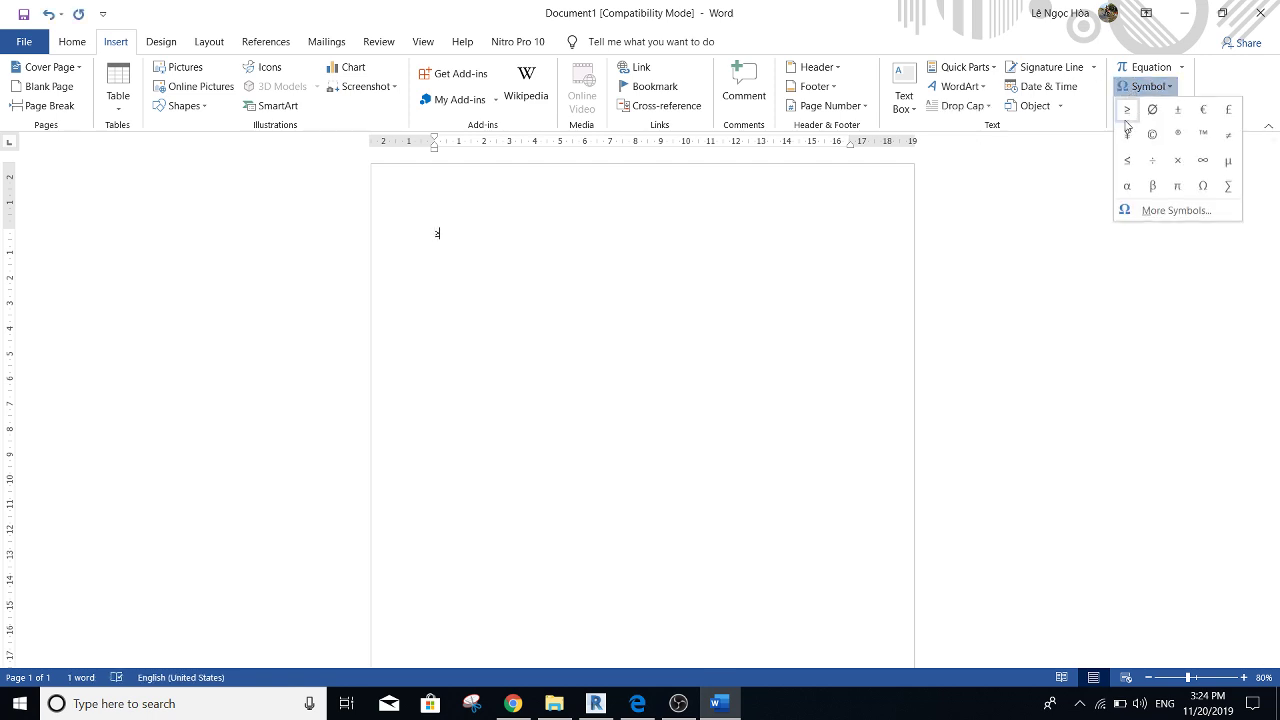
left_click(1149, 108)
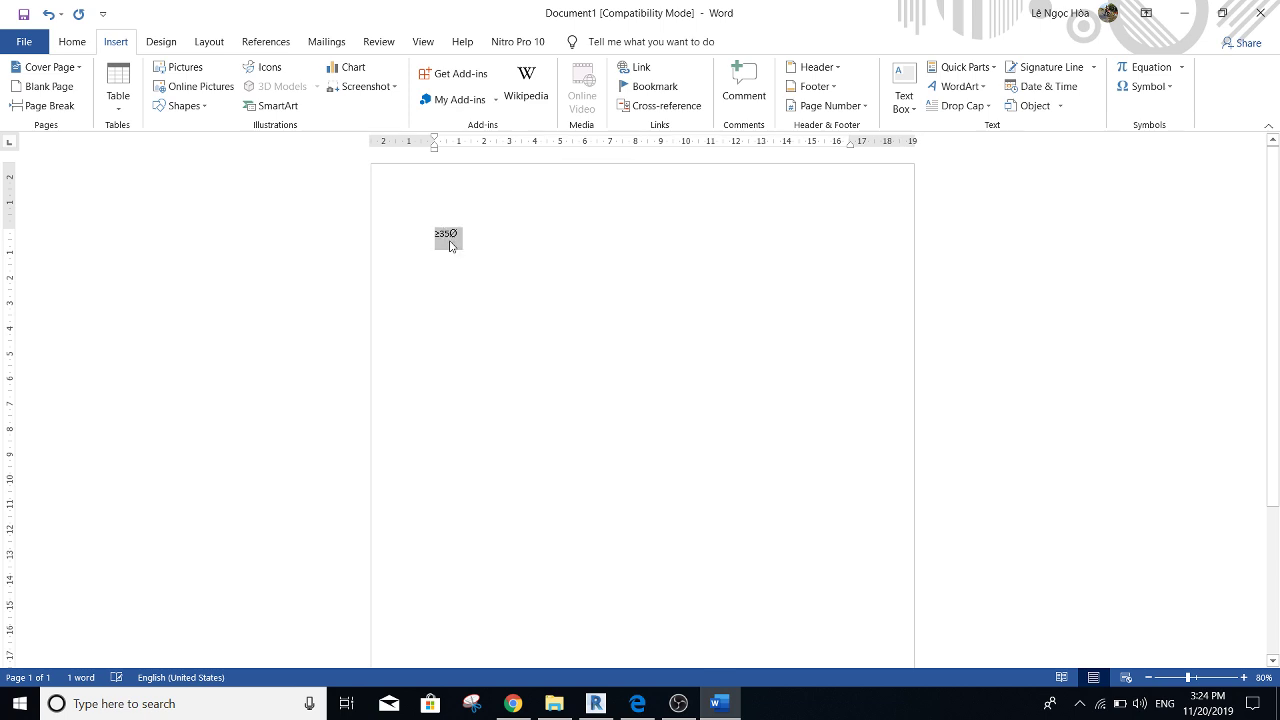
- Back in Revit, replace the lower 9 dimension's value with the pasted text ≥35Ø
left_click(597, 704)
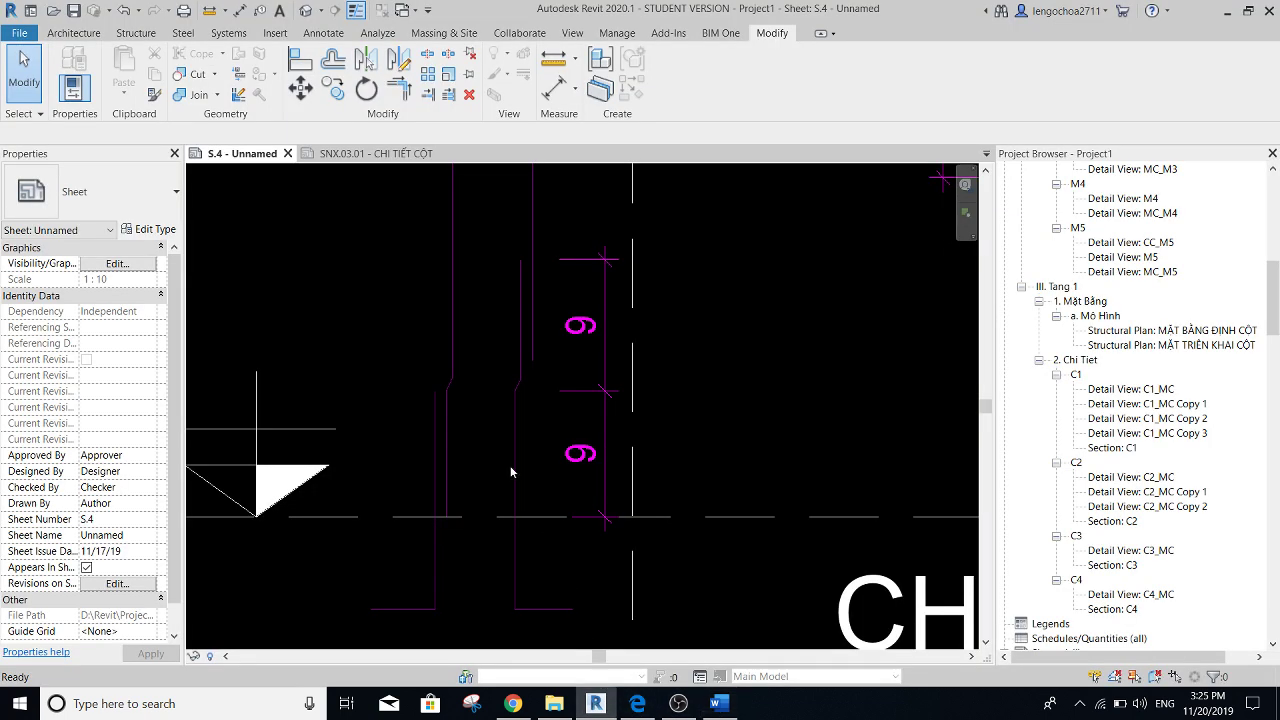
double_click(579, 455)
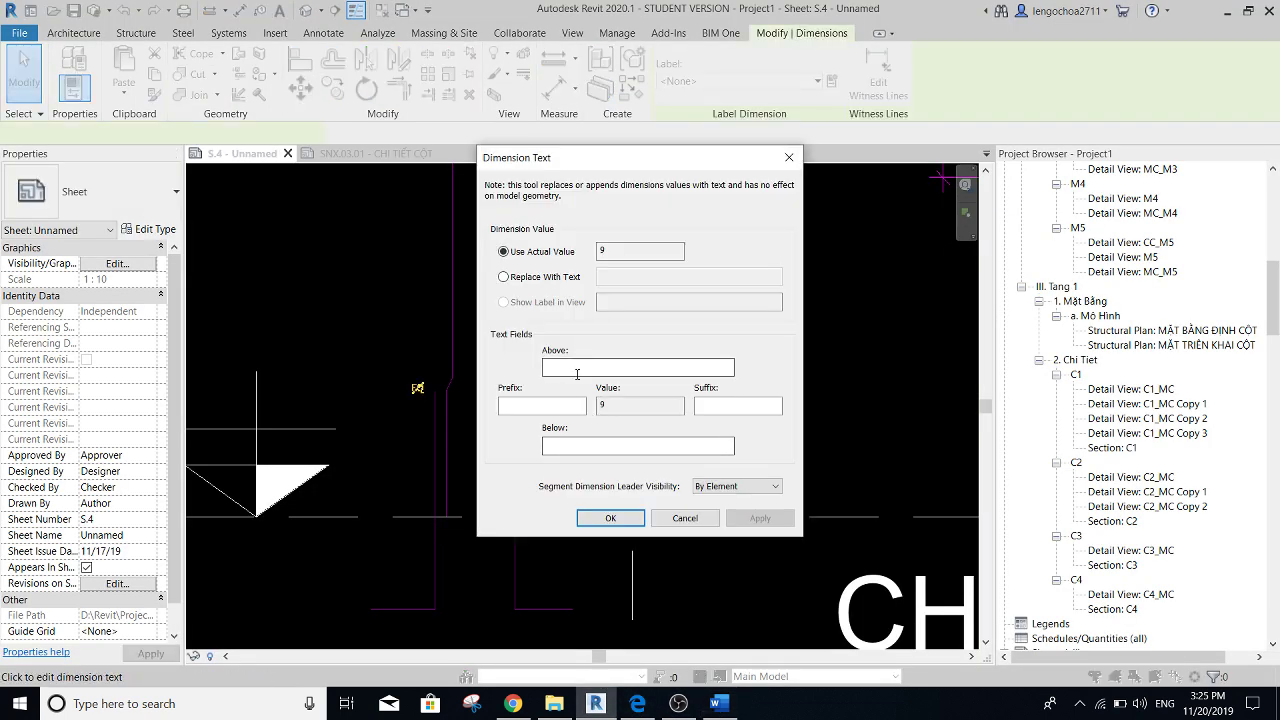
left_click(504, 277)
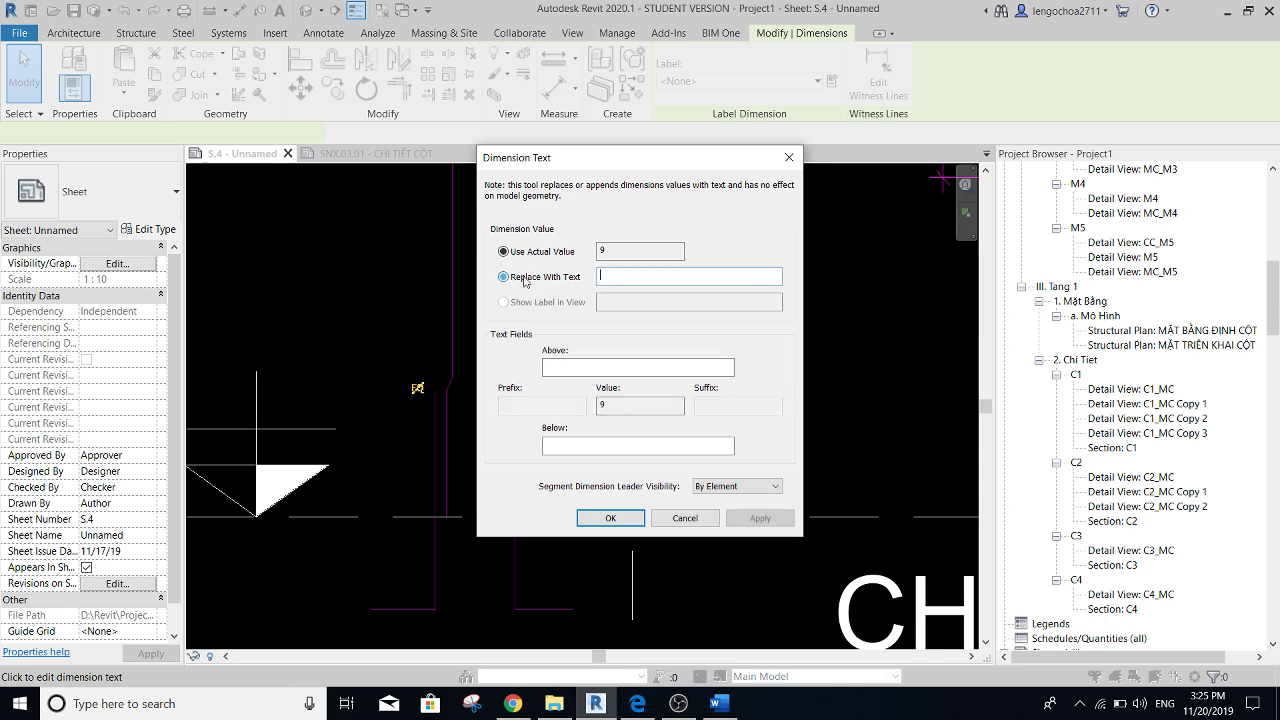
type("≥35Ø")
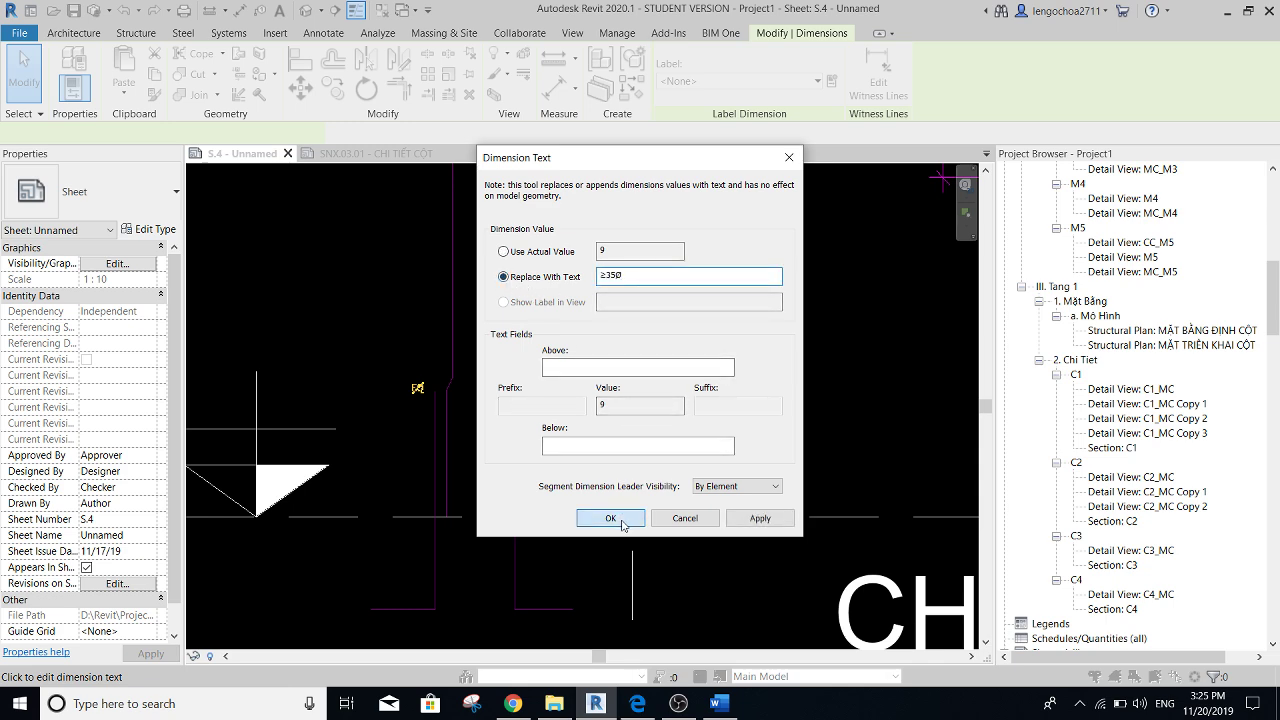
left_click(610, 518)
left_click(557, 351)
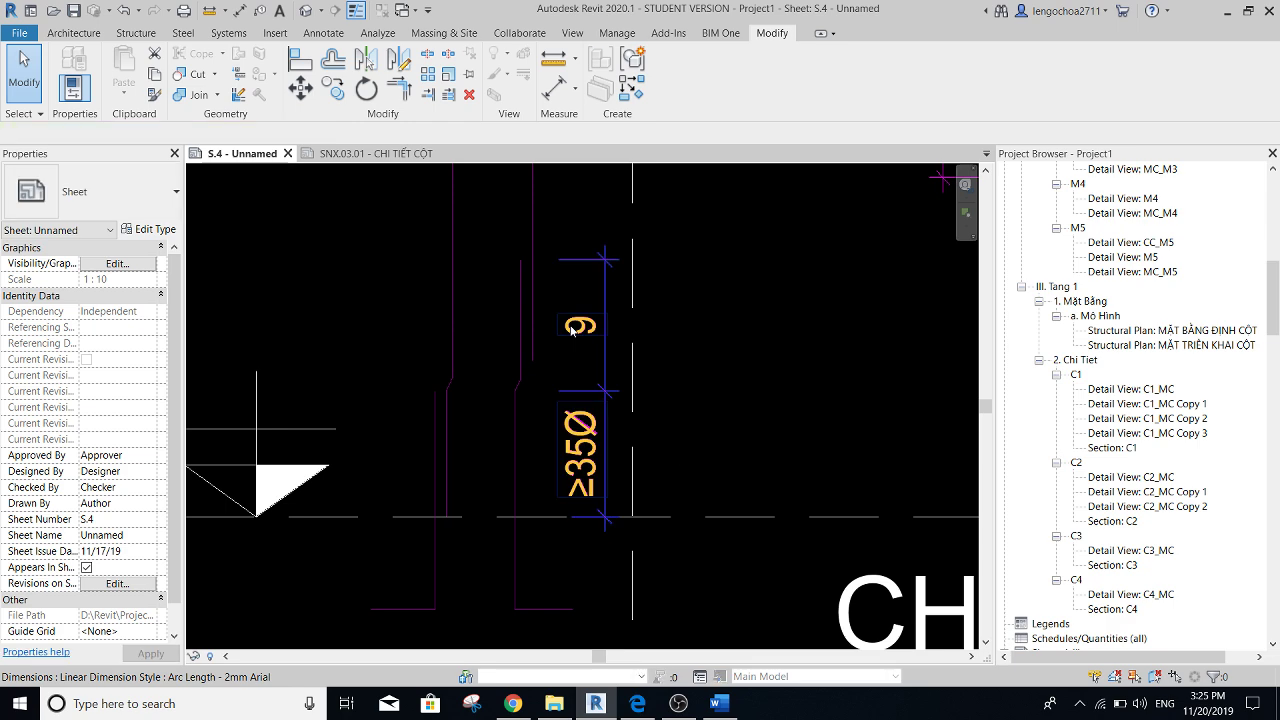
- Replace the upper 9 dimension's value with ≥35Ø as well
left_click(578, 301)
left_click(578, 301)
left_click(504, 277)
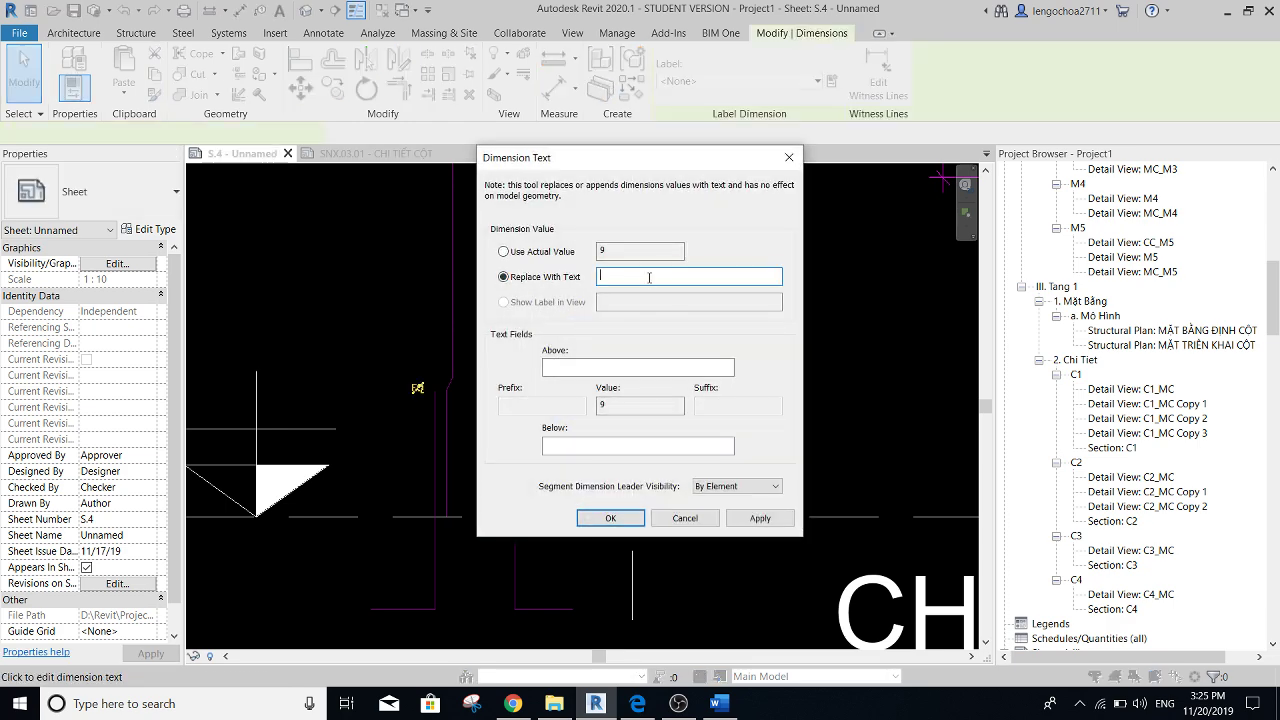
left_click(610, 518)
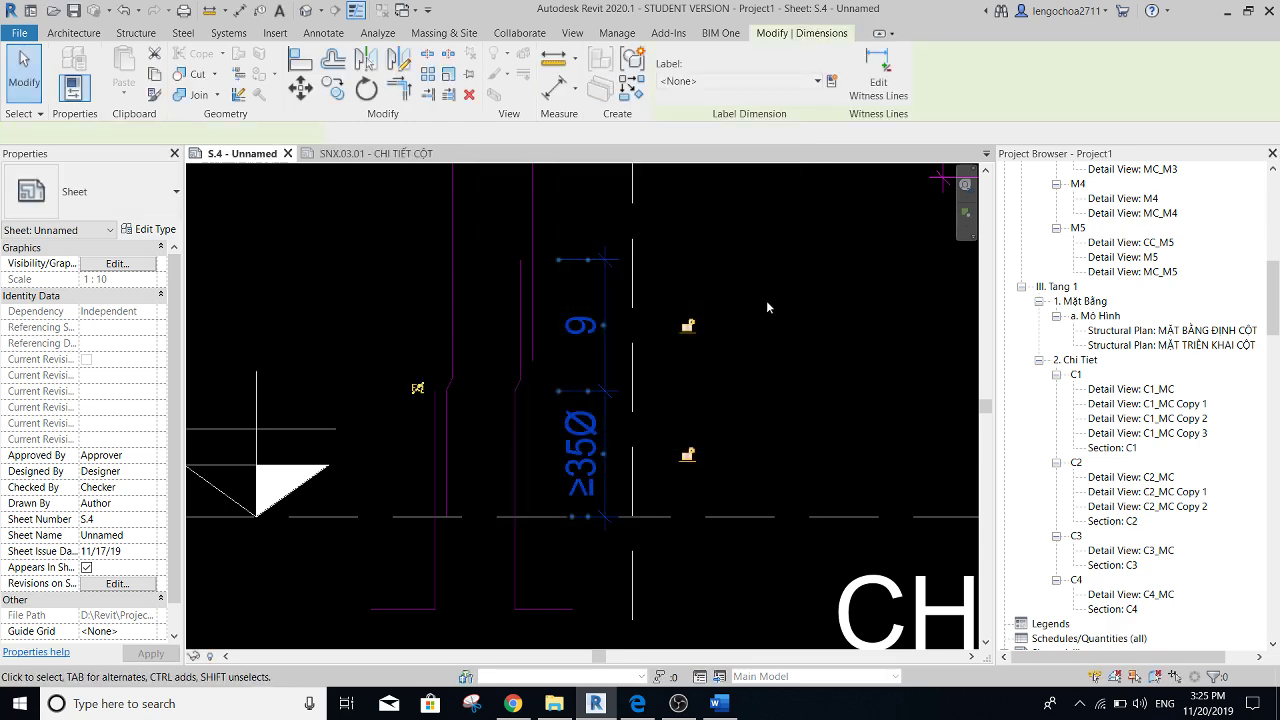
left_click(724, 282)
scroll(753, 305, "down", 2)
middle_click_drag(753, 305, 581, 369)
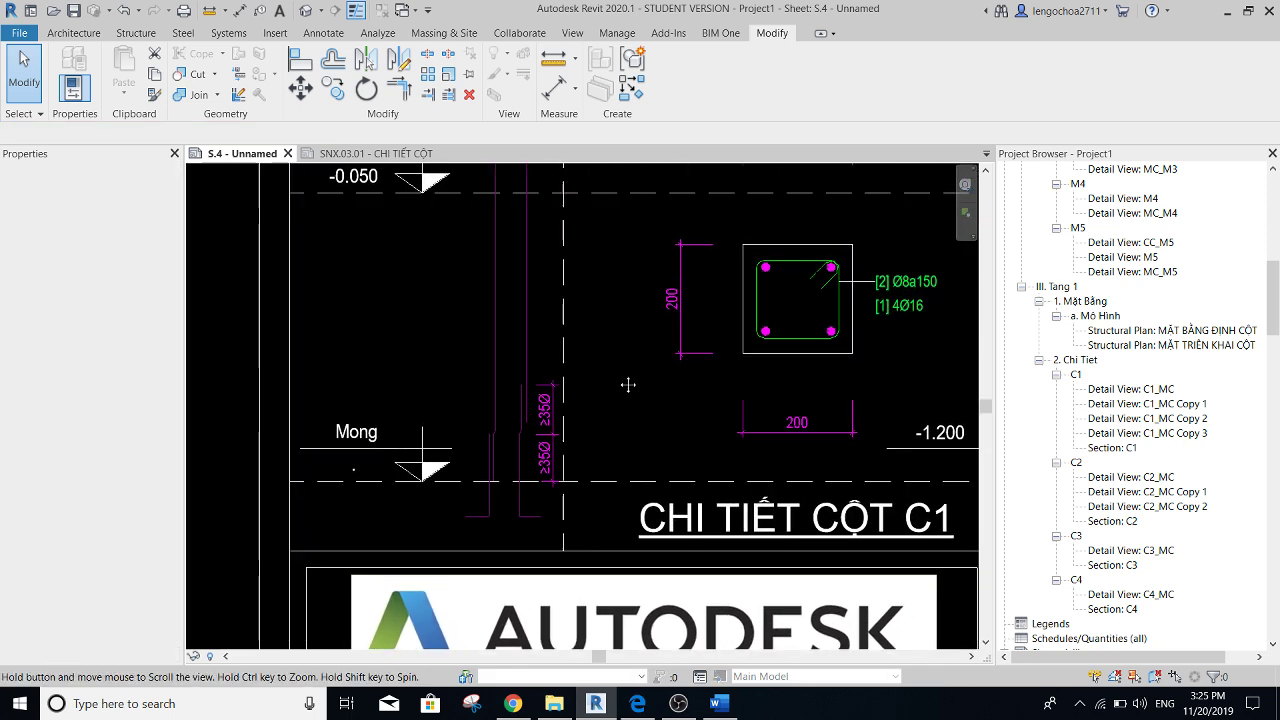
- Try copying the cranked splice bar lines up toward Tang 1 +3.750, then cancel the copy
scroll(543, 400, "up", 2)
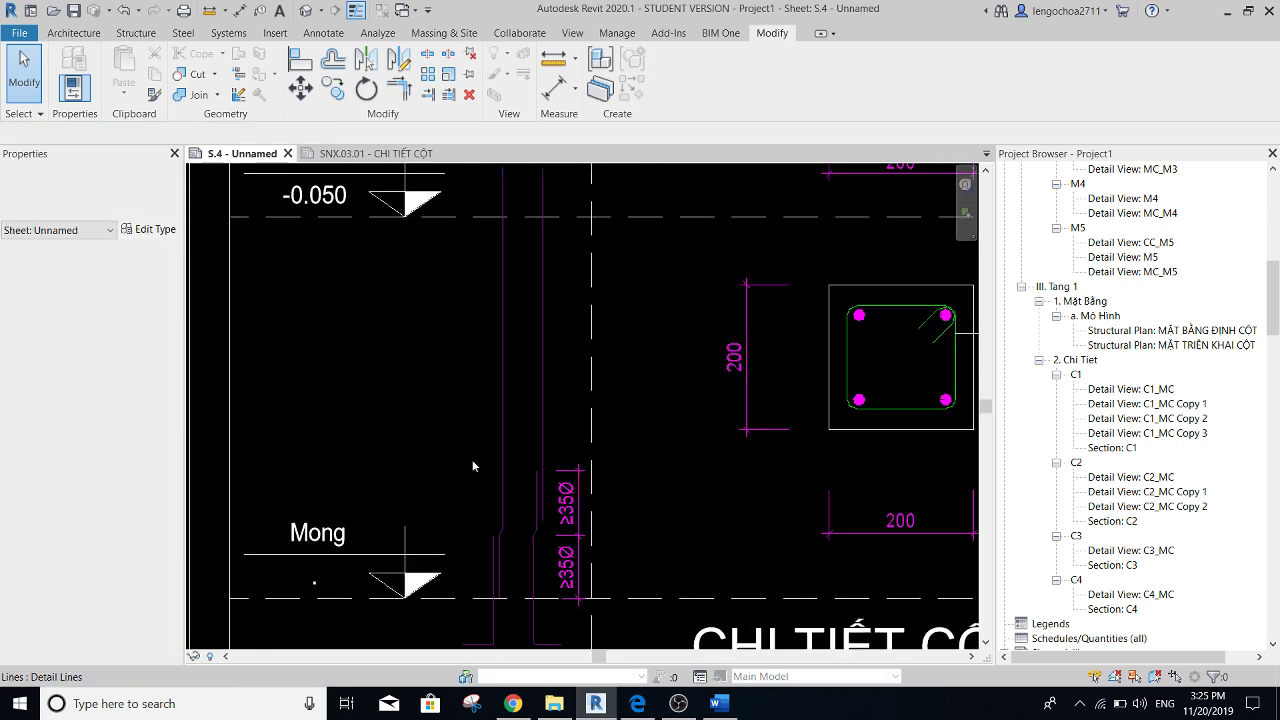
left_click(590, 593)
middle_click_drag(651, 503, 636, 483)
key("m")
key("v")
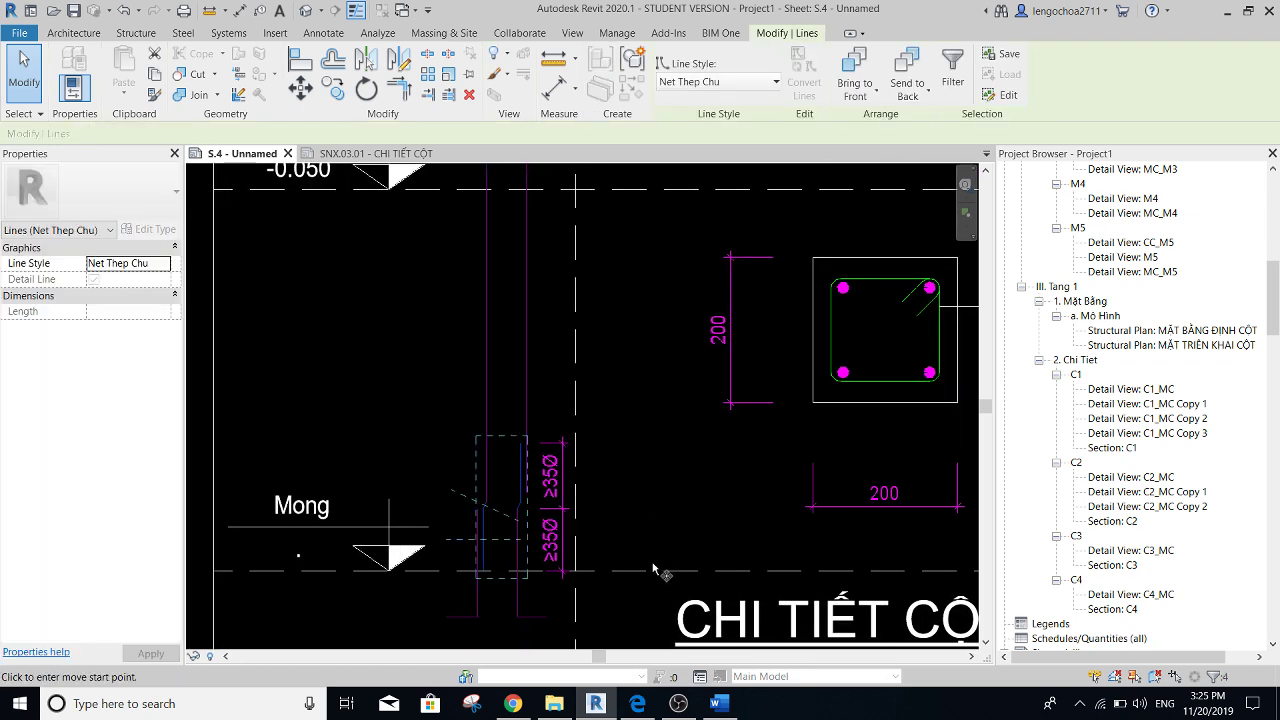
key("c")
key("o")
left_click(667, 573)
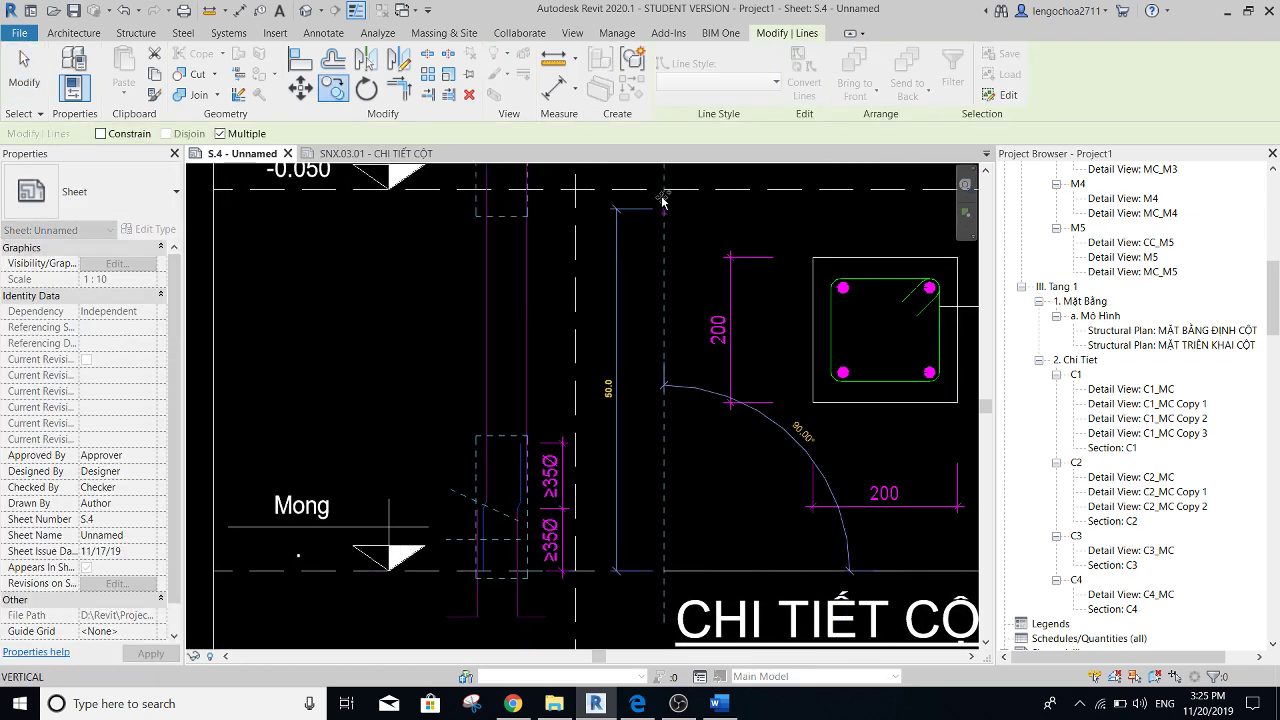
middle_click_drag(665, 519, 680, 413)
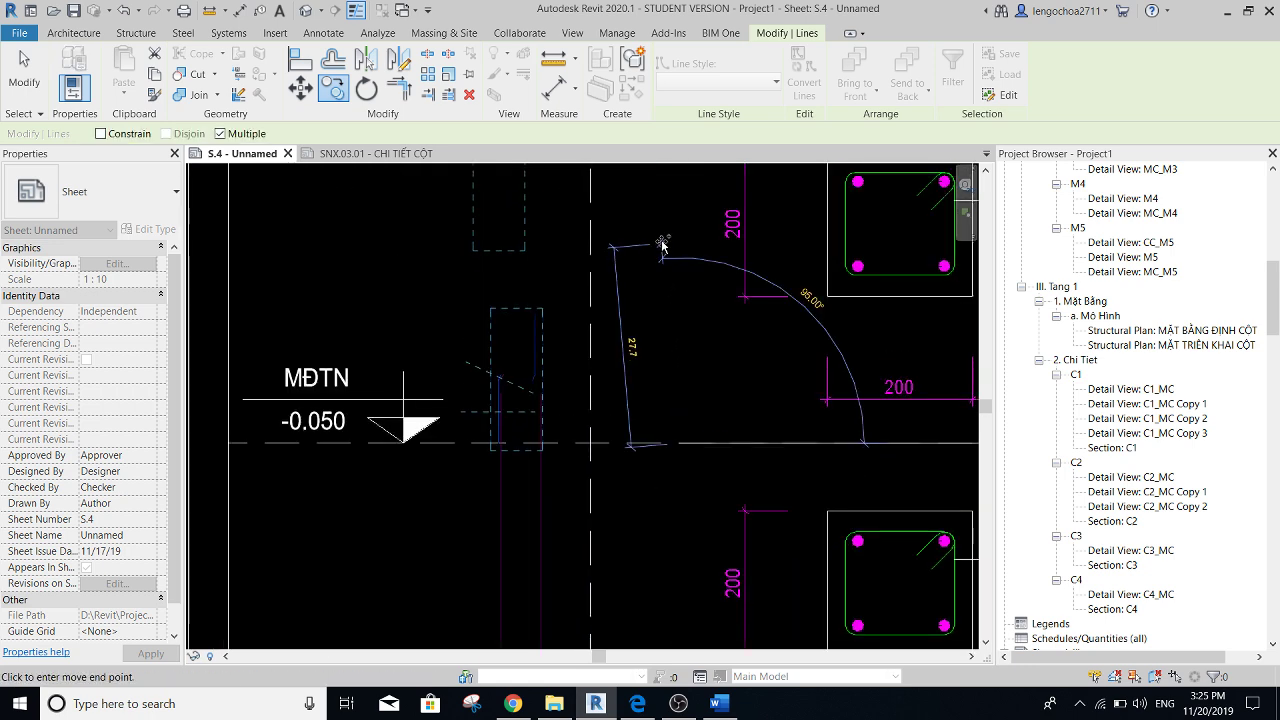
middle_click_drag(664, 168, 676, 258)
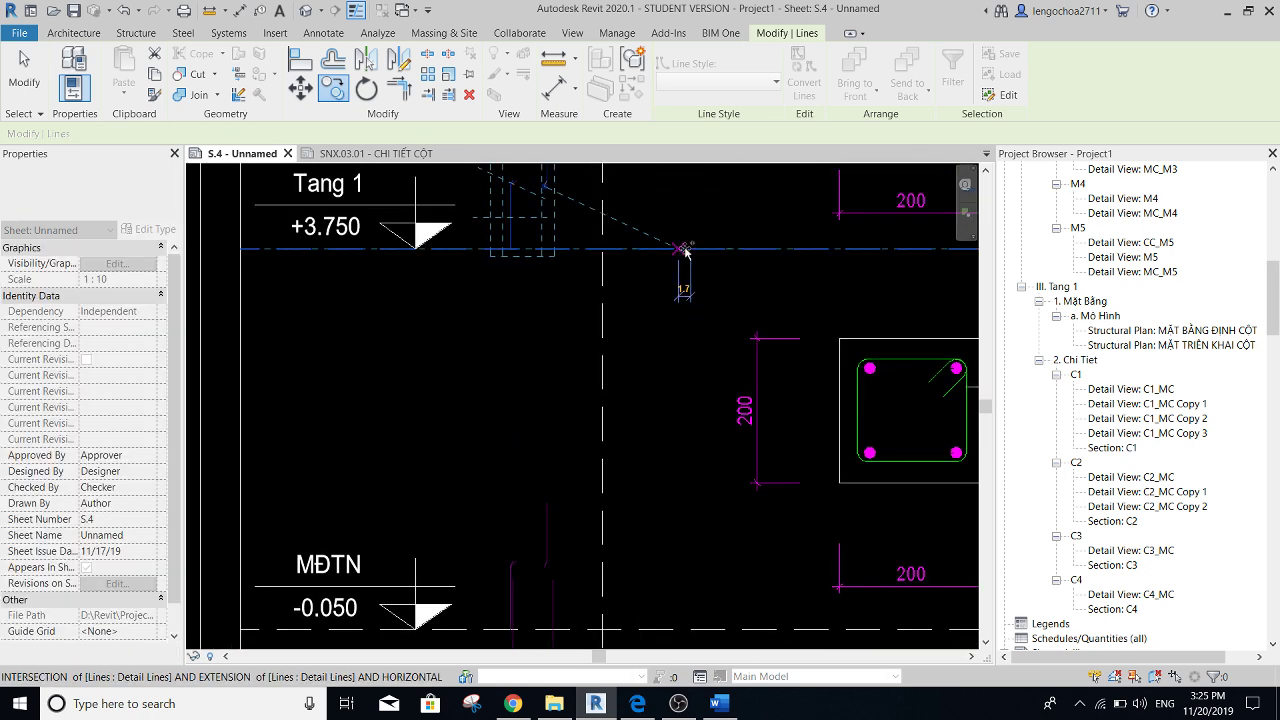
scroll(686, 264, "down", 3)
key("Escape")
scroll(603, 500, "up", 3)
mouse_move(603, 540)
middle_mouse_down()
mouse_move(603, 372)
mouse_move(575, 310)
middle_mouse_up()
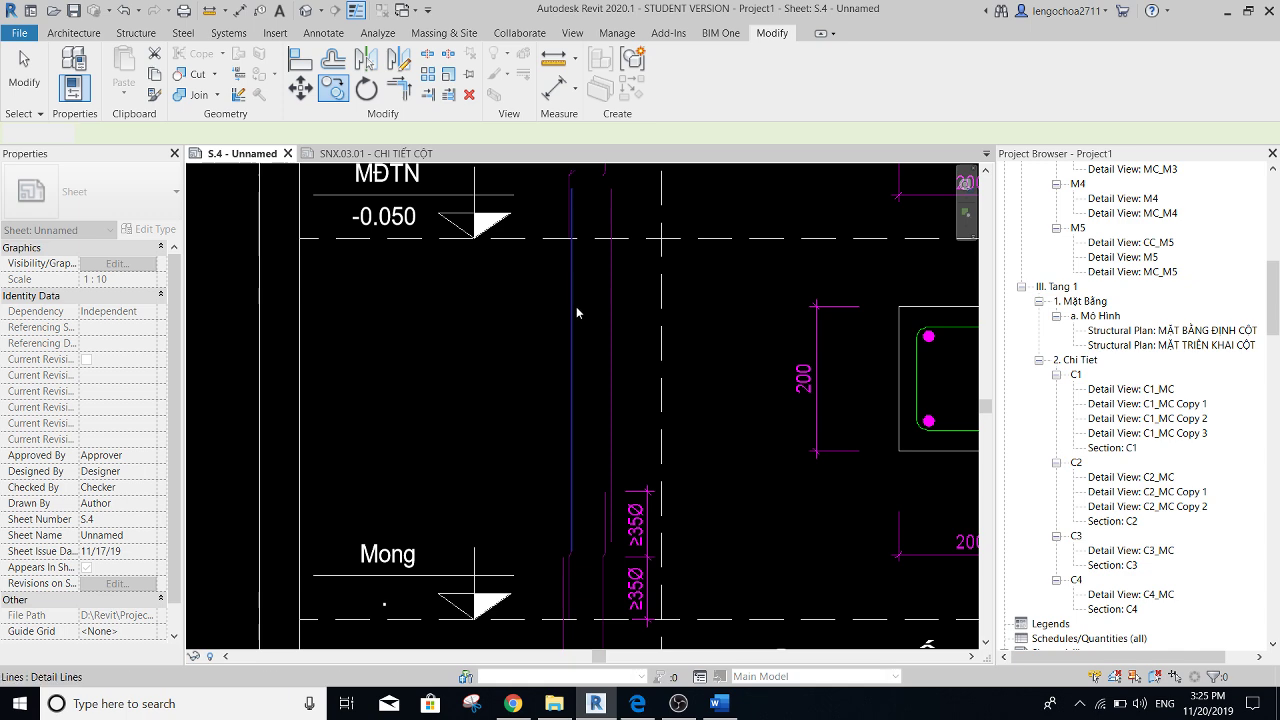
scroll(585, 300, "up", 2)
left_click(550, 173)
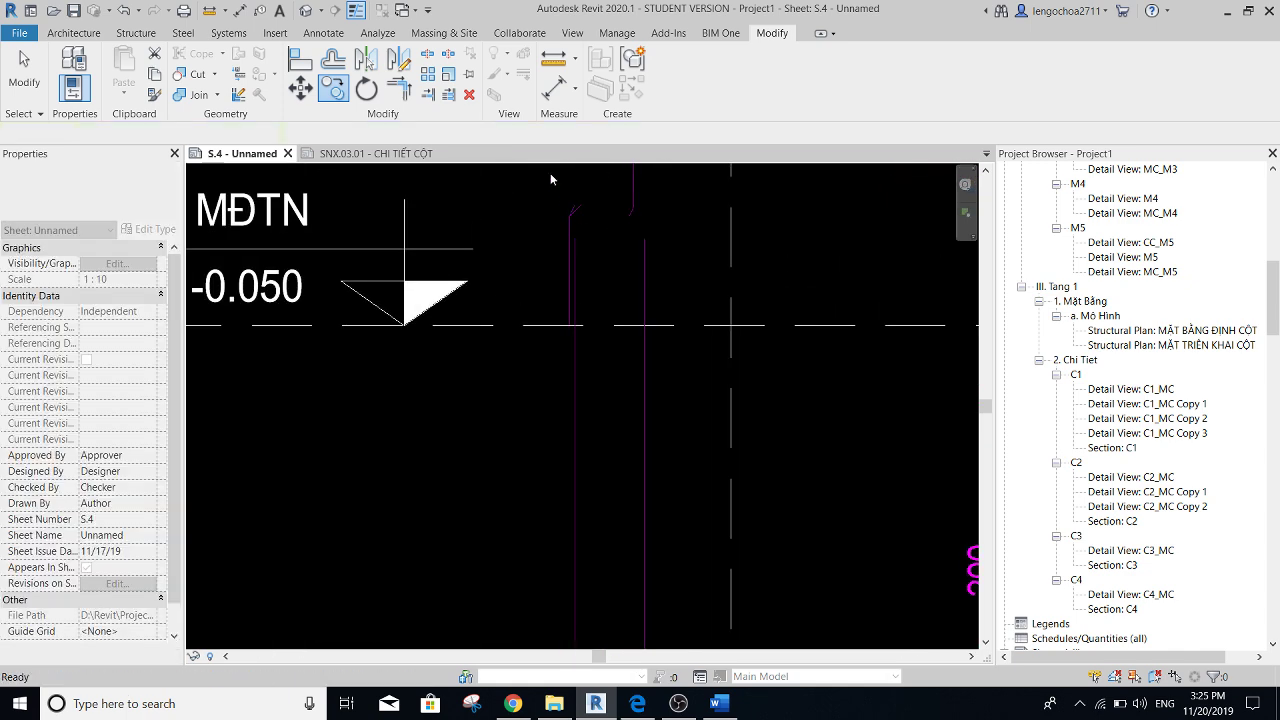
- Drag the Net Thep Chu bar line's end at MĐTN to align vertically with the crank
scroll(575, 202, "up", 3)
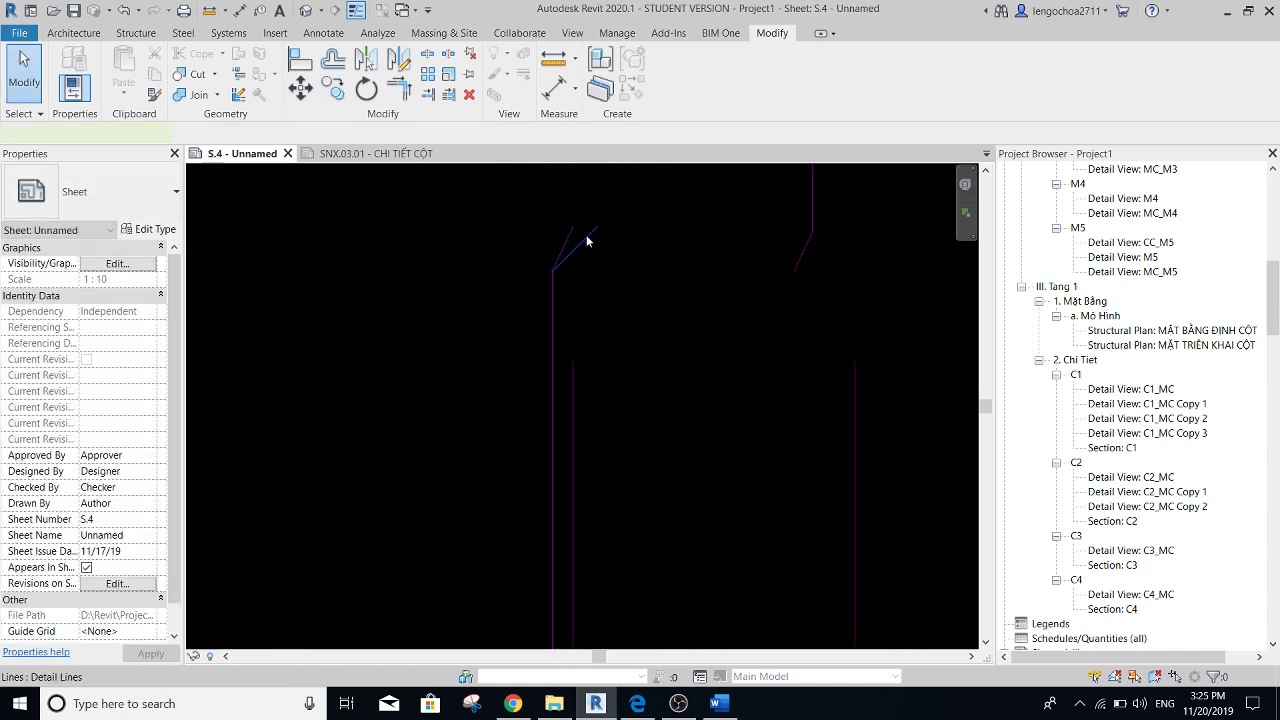
left_click(572, 240)
left_click(680, 259)
scroll(670, 282, "down", 3)
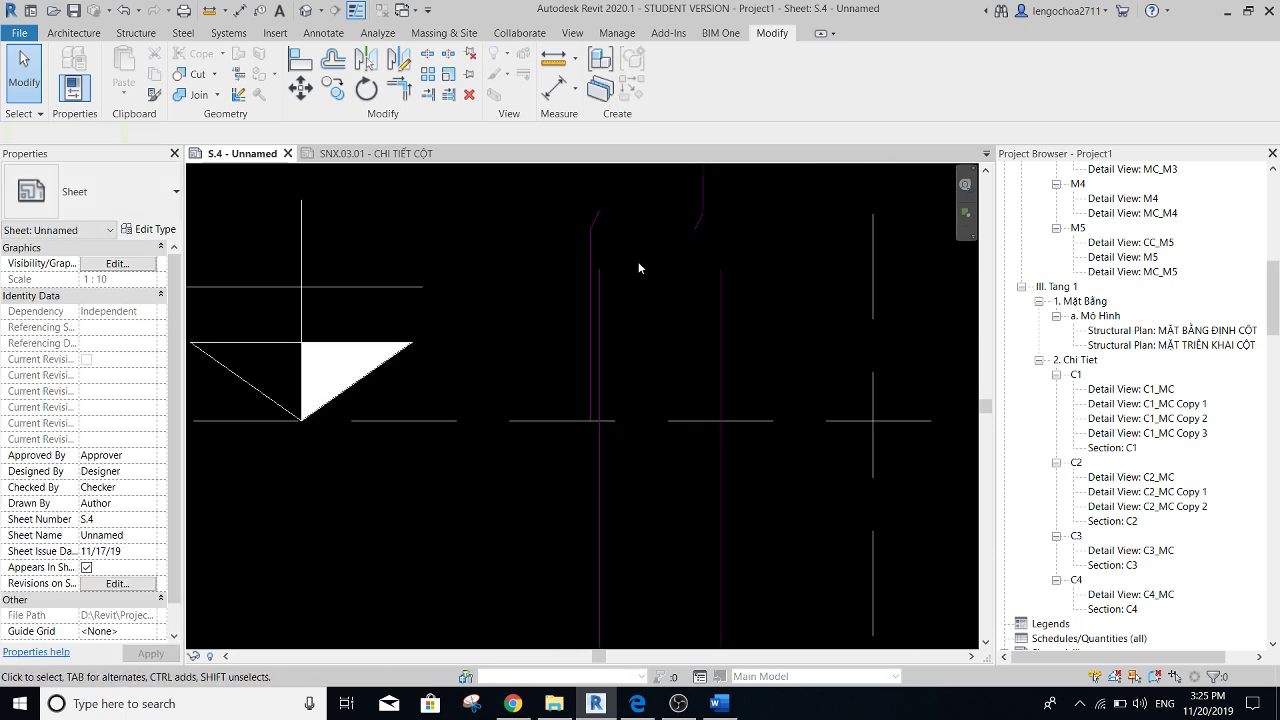
scroll(670, 282, "down", 2)
scroll(636, 302, "down", 1)
mouse_move(639, 310)
middle_mouse_down()
mouse_move(614, 251)
mouse_move(562, 266)
middle_mouse_up()
scroll(614, 251, "up", 2)
left_click(558, 248)
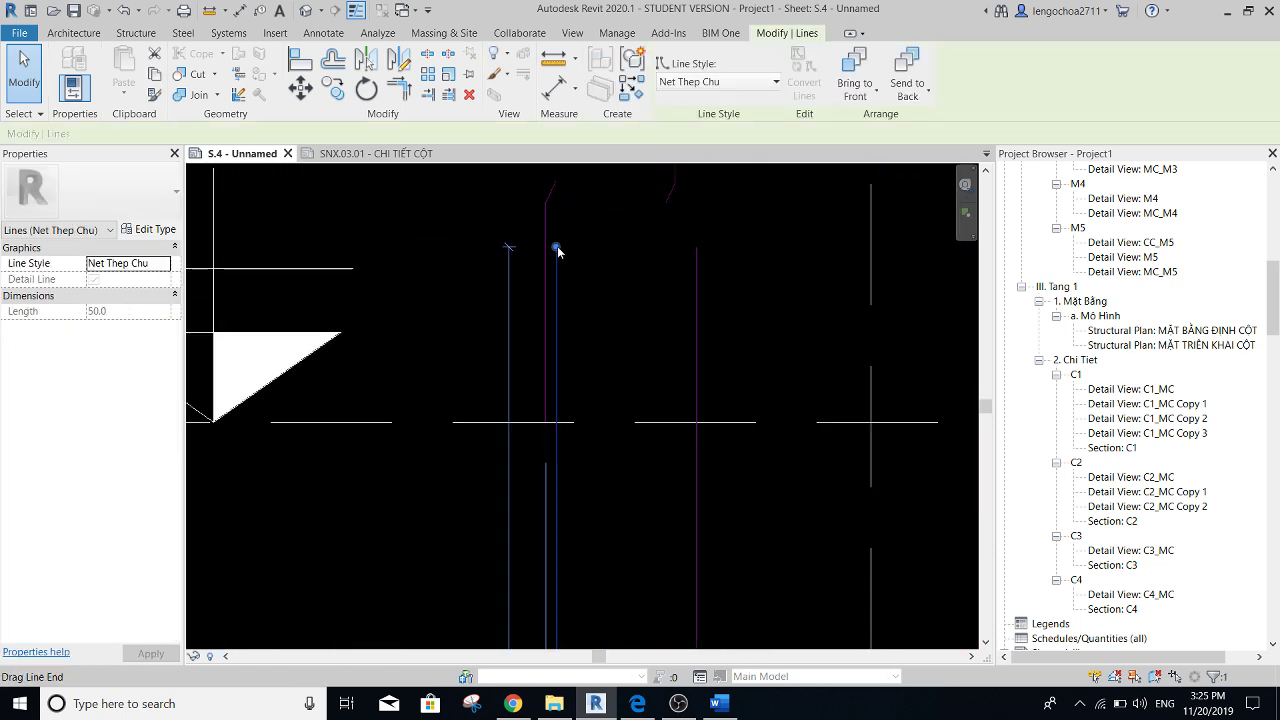
left_click(598, 246)
scroll(600, 245, "down", 2)
scroll(606, 320, "down", 1)
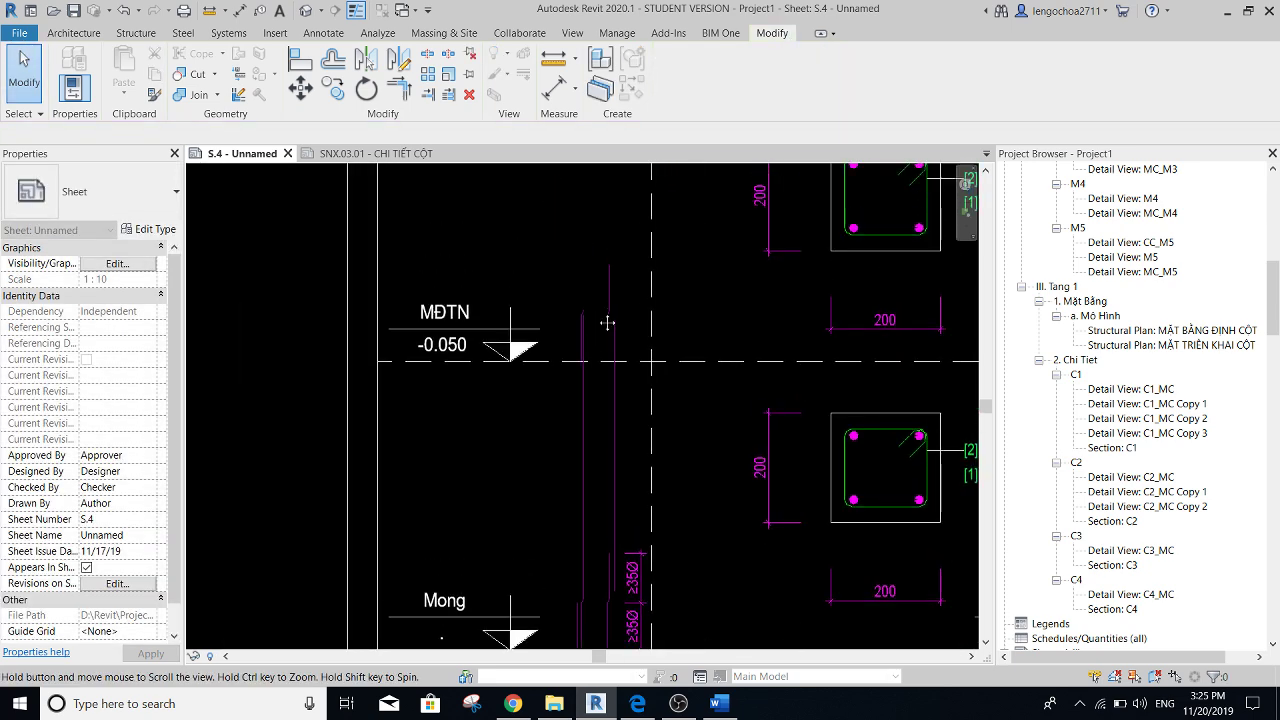
scroll(620, 356, "up", 3)
scroll(623, 364, "up", 2)
left_click(617, 358)
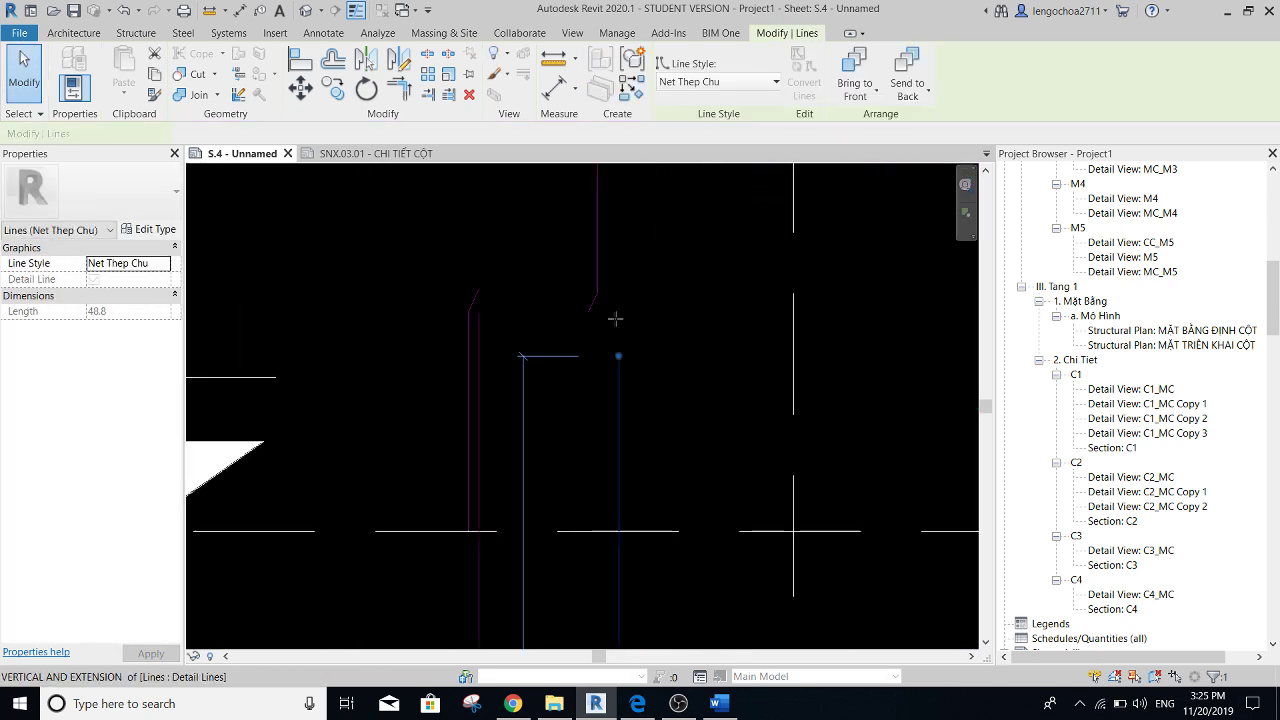
left_click_drag(609, 323, 618, 313)
scroll(618, 313, "down", 2)
left_click(651, 331)
scroll(651, 331, "up", 2)
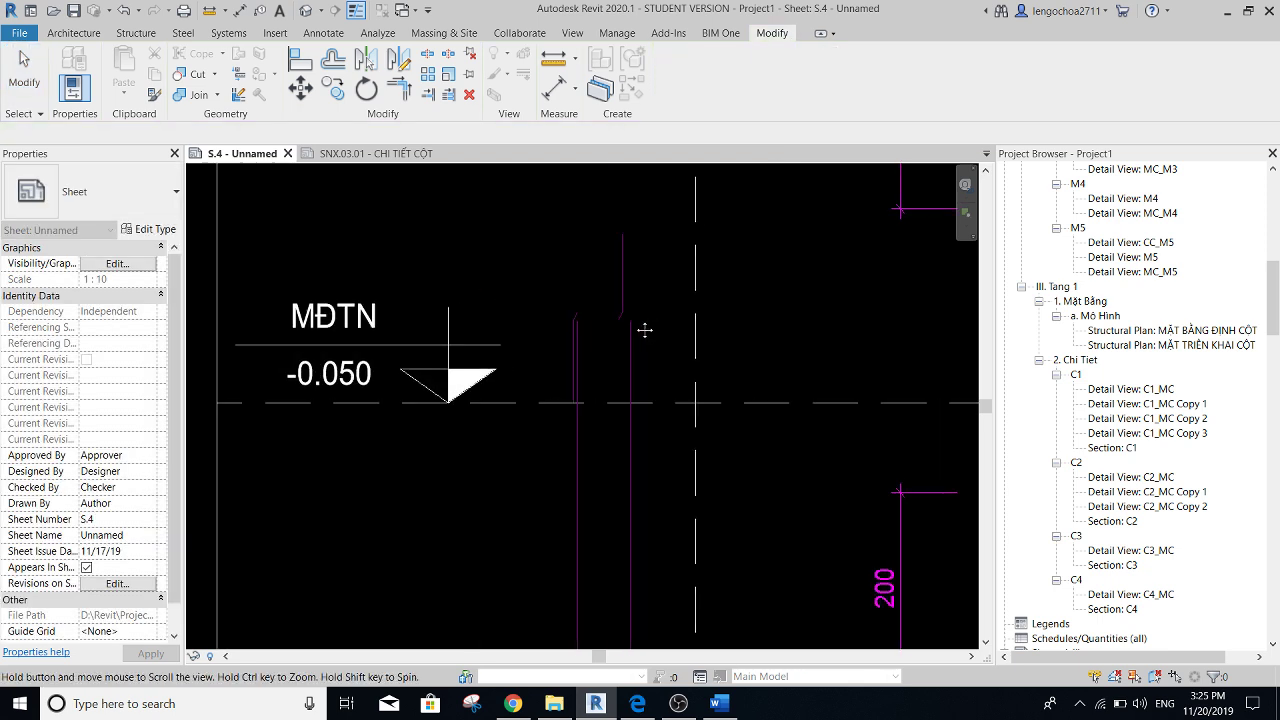
scroll(626, 330, "down", 2)
- Select the Net Thep Chu line, cancel a Copy command, and pan to the ≥35Ø dimensions
left_click(524, 350)
scroll(524, 350, "up", 2)
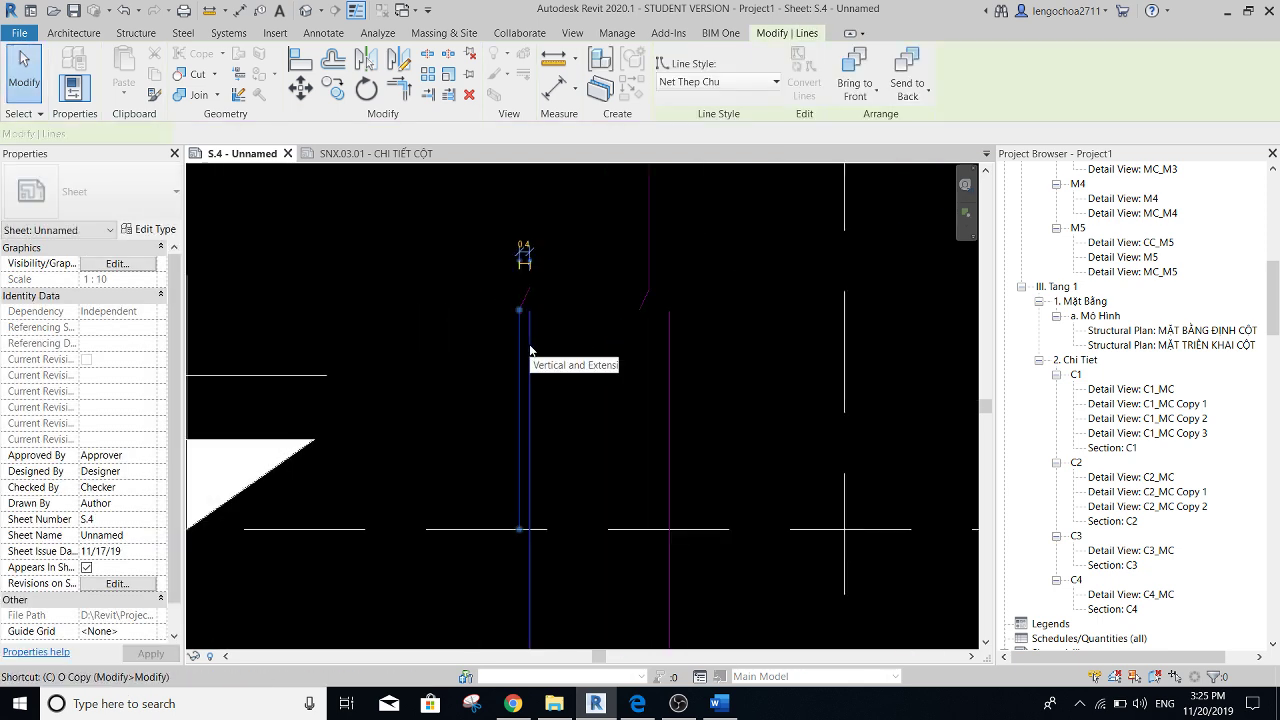
key("c")
key("o")
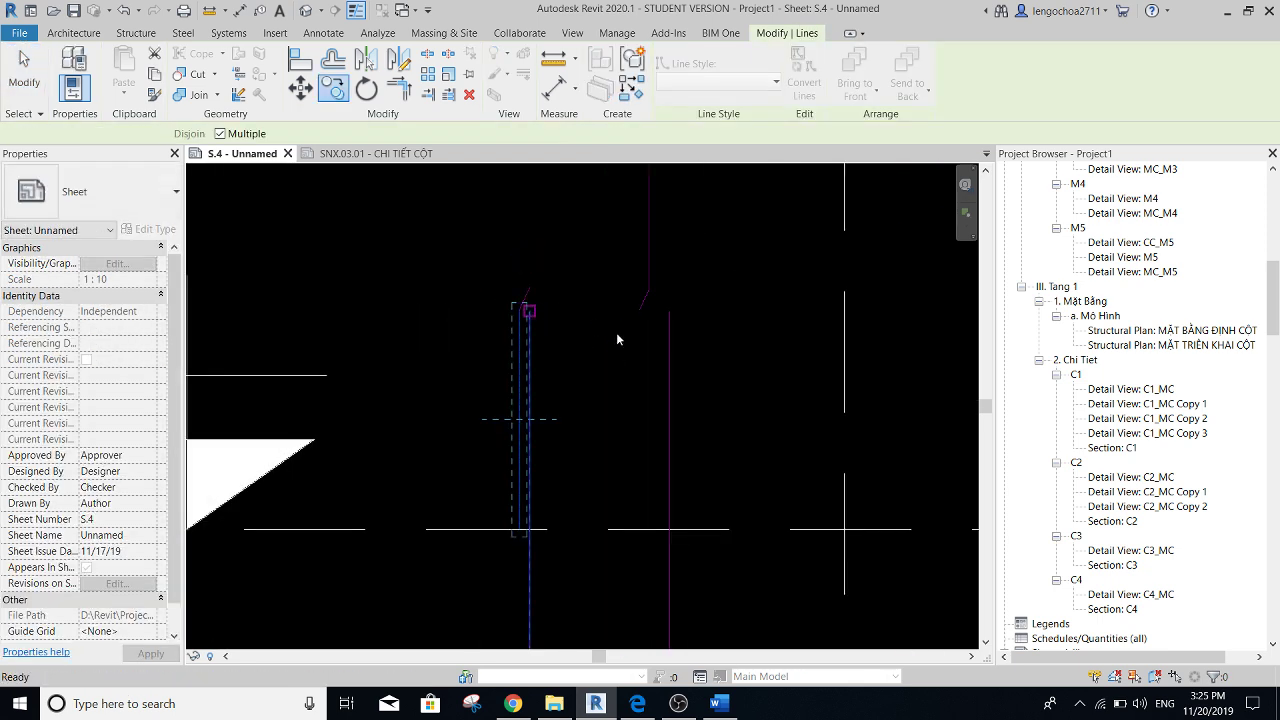
key("Escape")
scroll(616, 339, "down", 2)
scroll(640, 337, "down", 2)
middle_click_drag(626, 346, 660, 290)
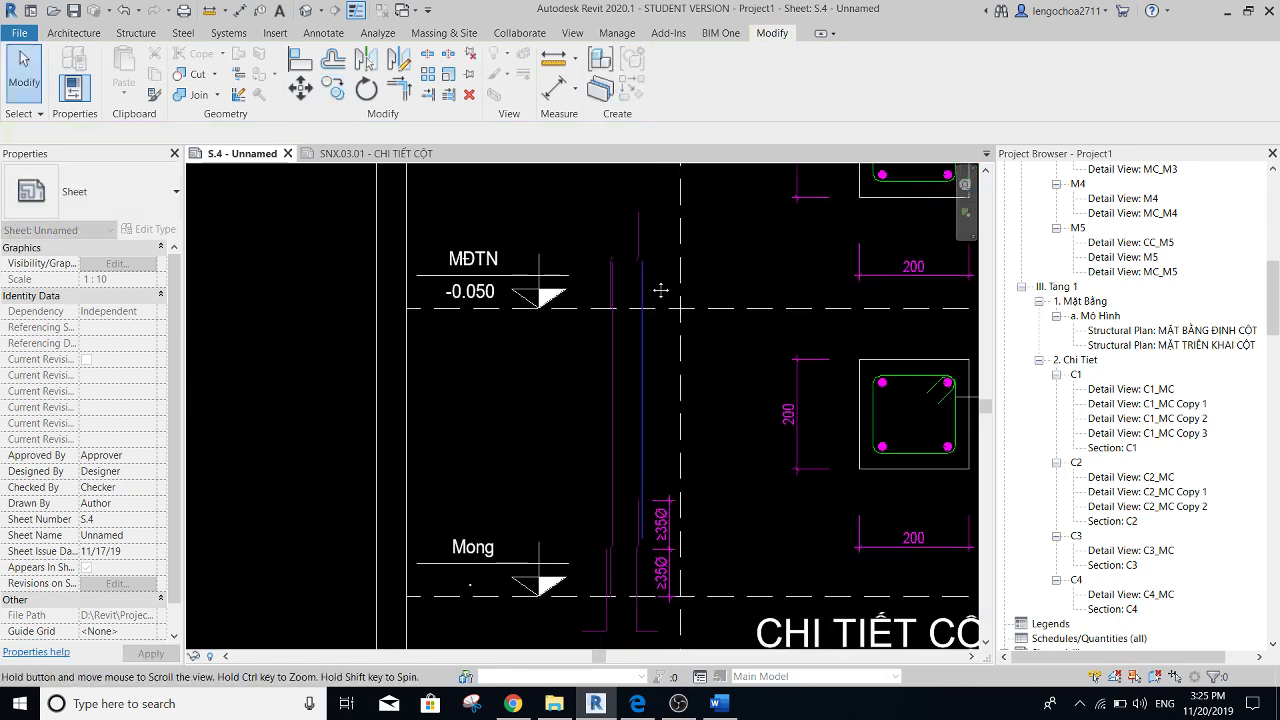
middle_click_drag(589, 466, 565, 384)
scroll(610, 460, "up", 2)
scroll(613, 510, "up", 2)
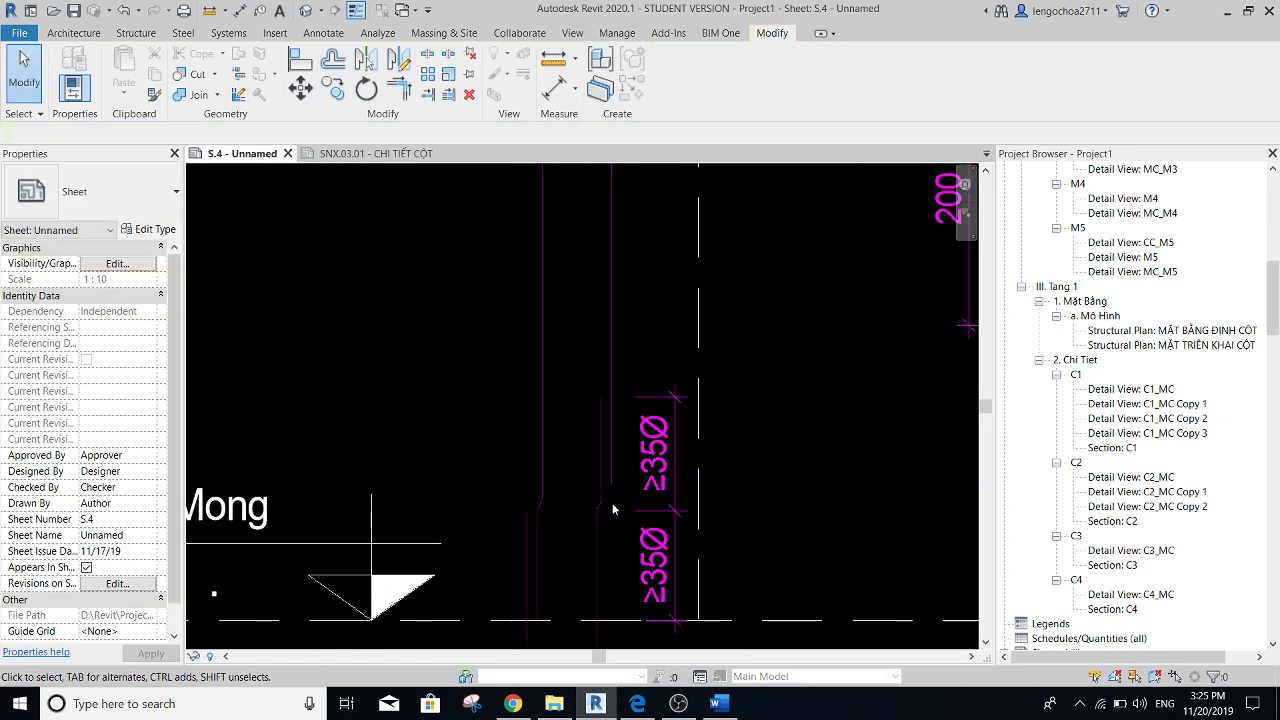
scroll(613, 510, "up", 2)
- Cancel a Detail Line command and switch to the SNX.03.01 - CHI TIẾT CỘT sheet
key("d")
key("l")
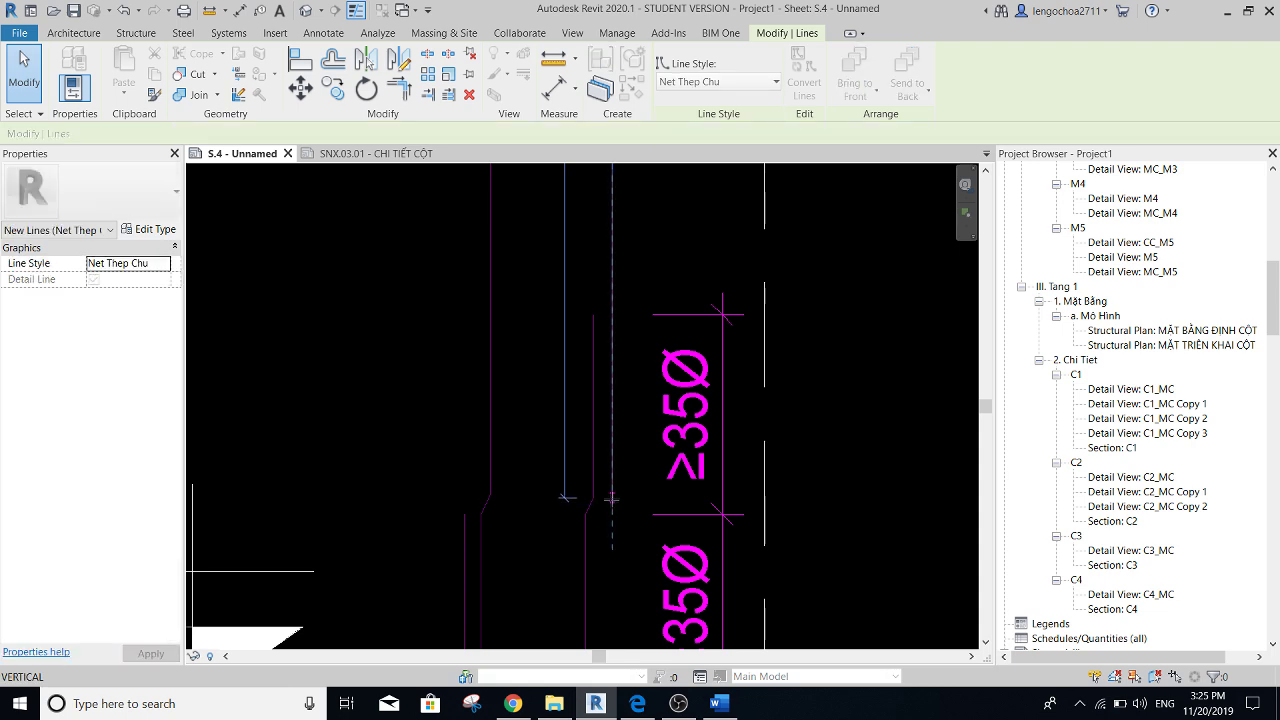
key("Escape")
key("Escape")
scroll(480, 410, "up", 1)
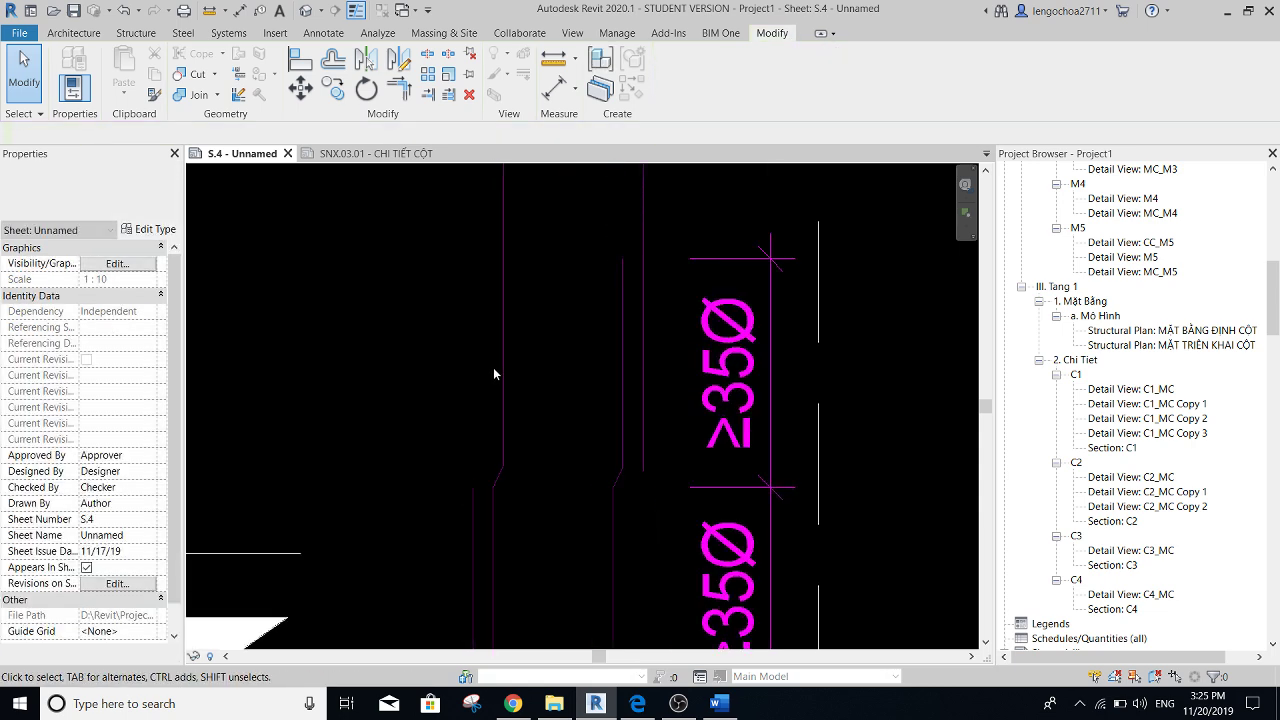
scroll(494, 374, "down", 3)
scroll(528, 443, "up", 2)
scroll(575, 358, "down", 2)
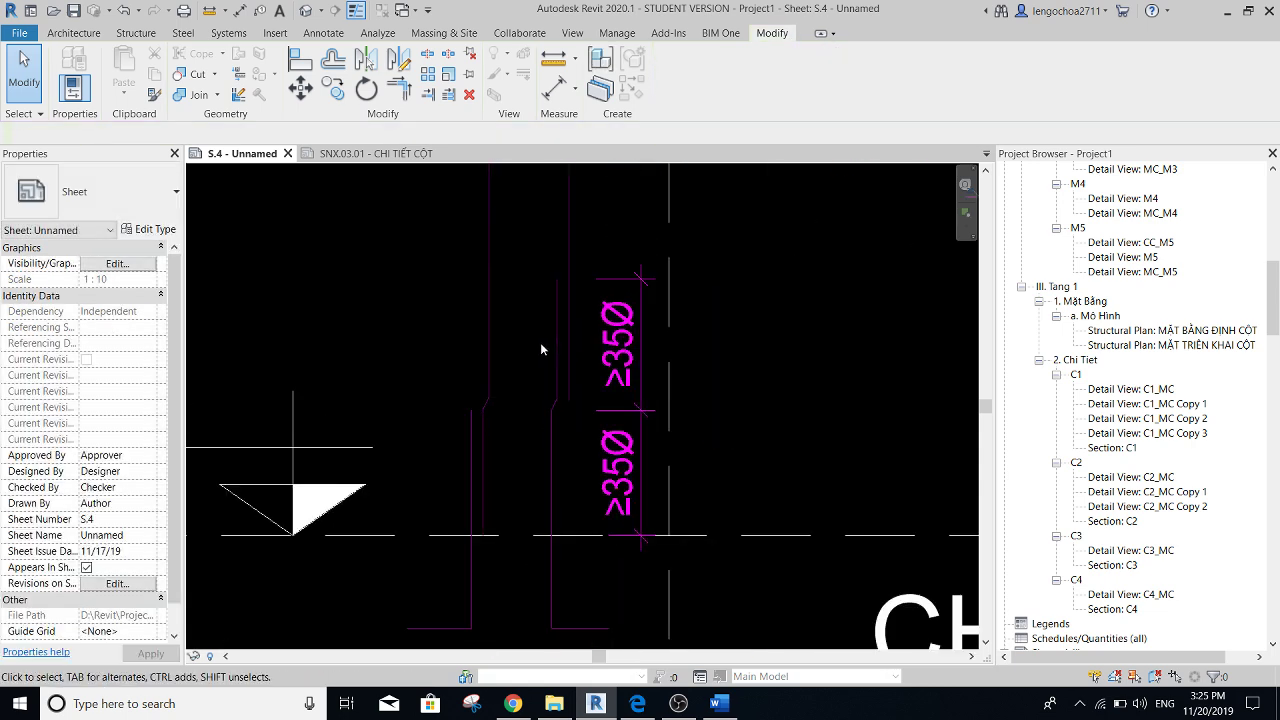
scroll(543, 346, "down", 2)
left_click(360, 156)
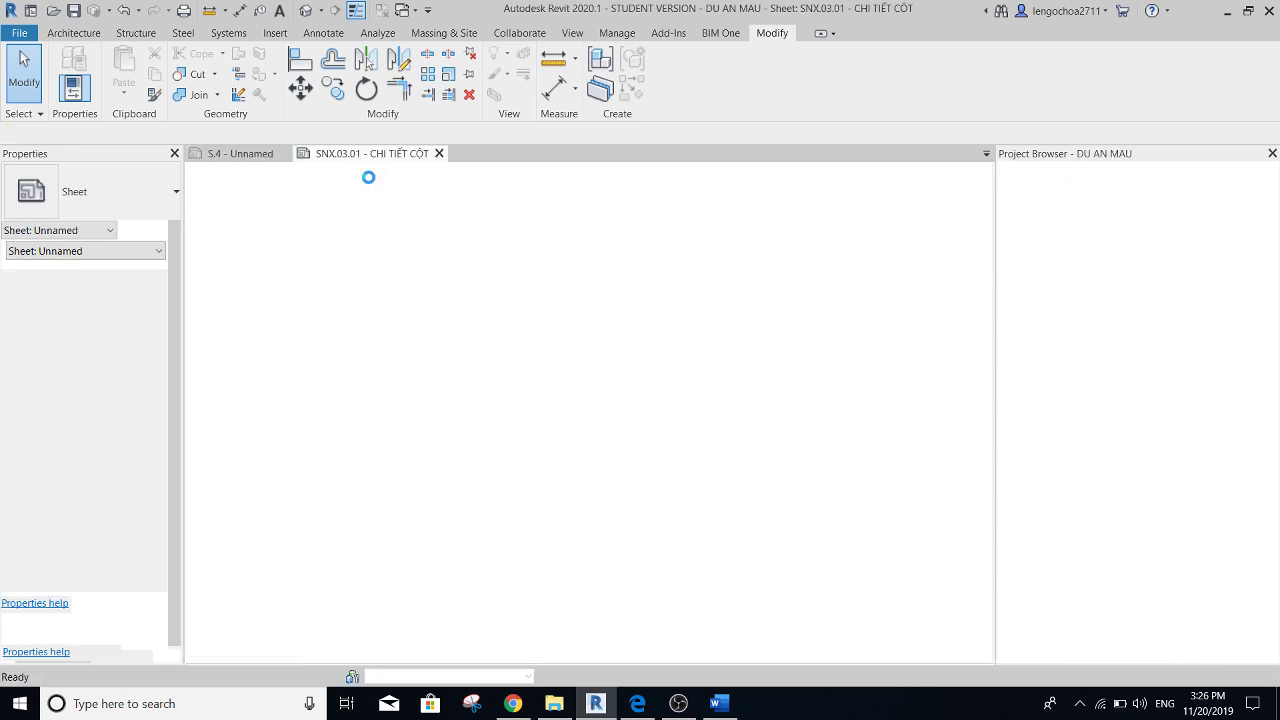
- Pan and zoom over SNX.03.01's lap splices, then return to sheet S.4 - Unnamed
scroll(460, 320, "down", 2)
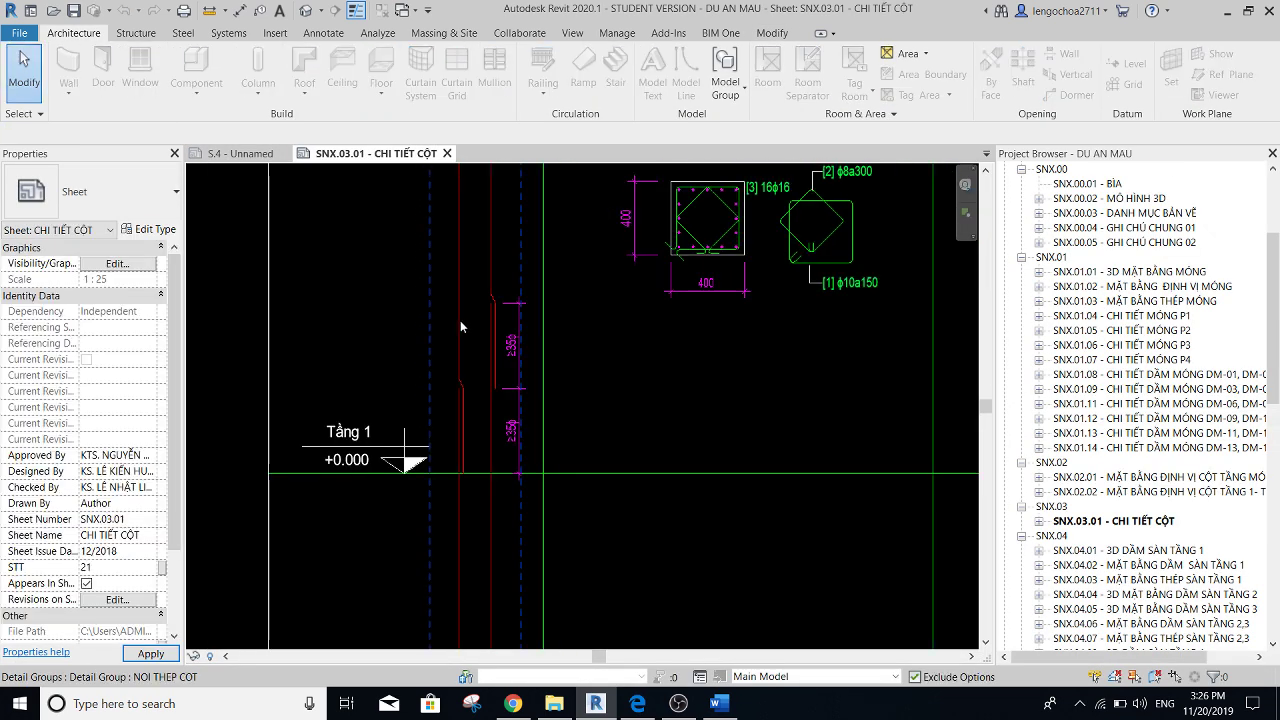
scroll(500, 310, "down", 1)
middle_click_drag(510, 305, 549, 385)
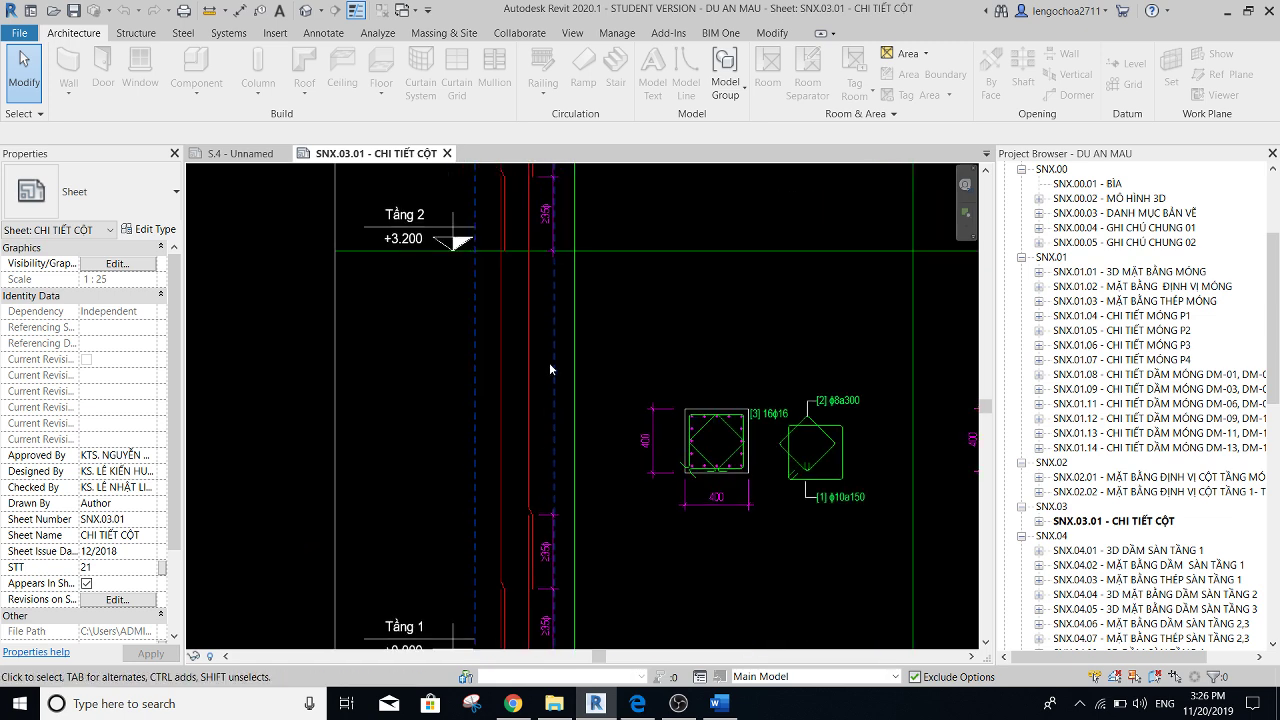
scroll(549, 382, "down", 1)
scroll(550, 380, "down", 1)
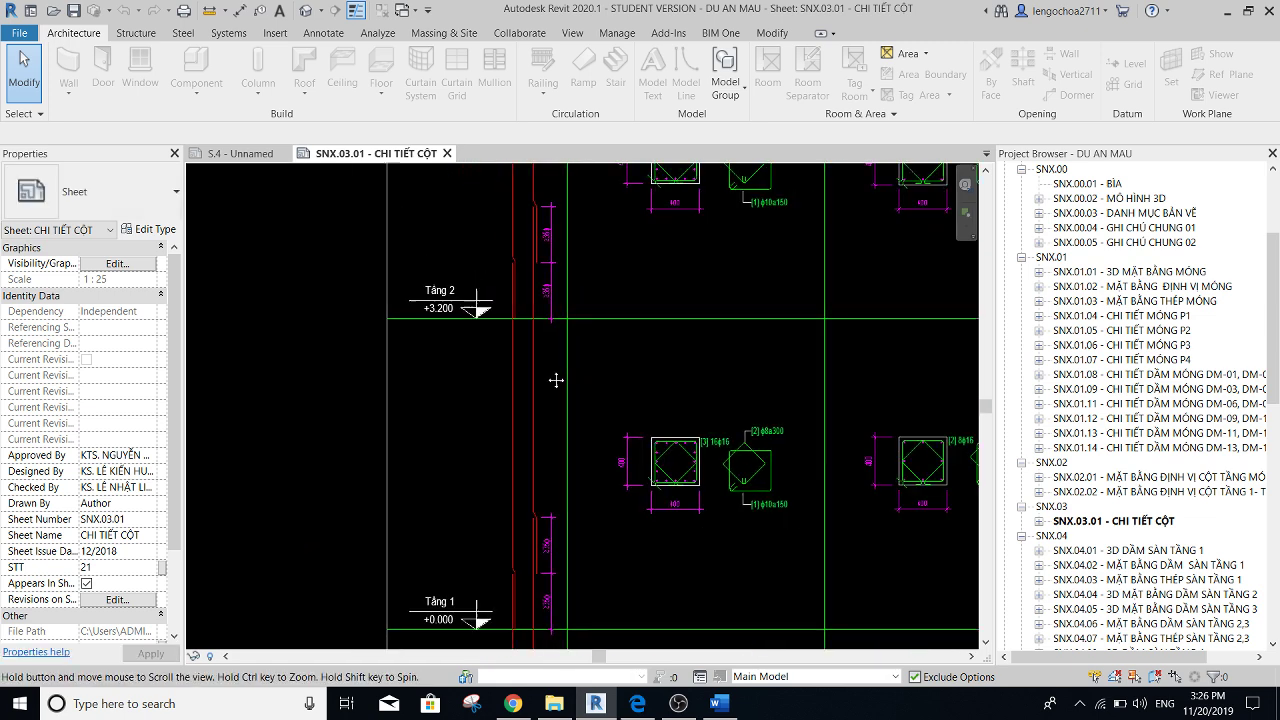
left_click(238, 152)
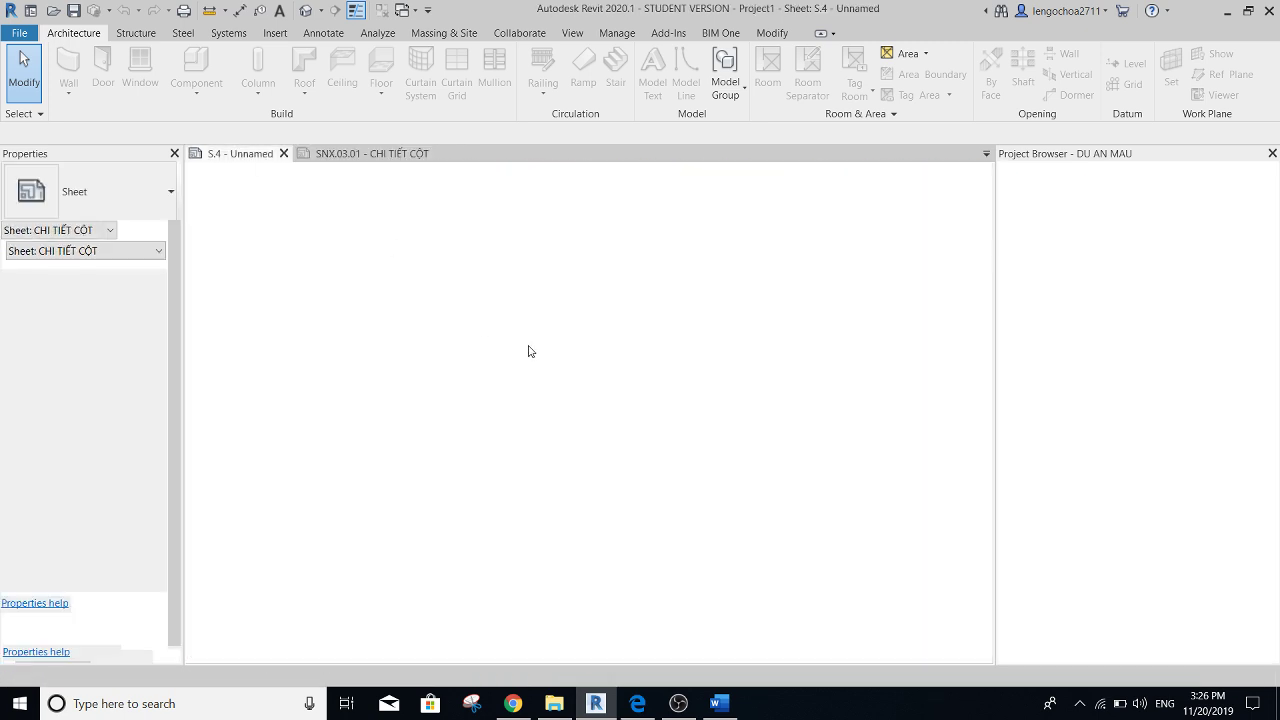
- Nudge the bar lines near the Mong level sideways and dismiss the line-too-short error
scroll(524, 441, "down", 1)
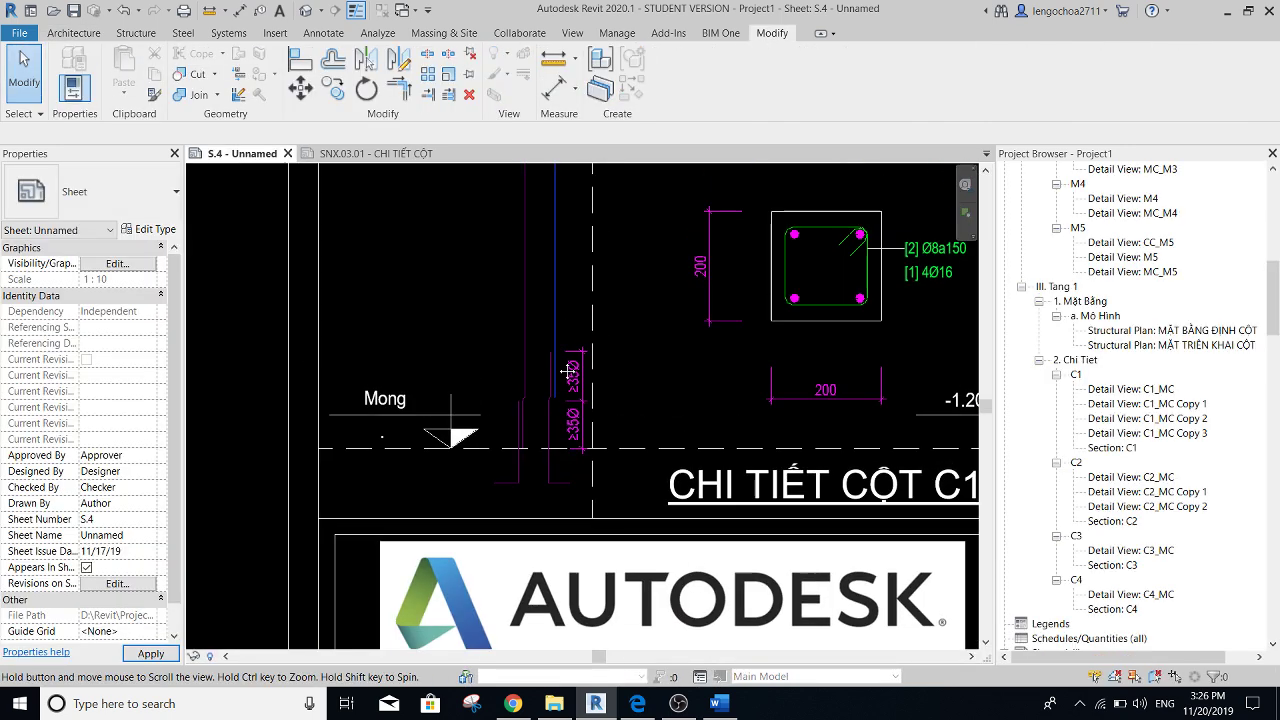
scroll(525, 441, "up", 1)
scroll(522, 490, "up", 1)
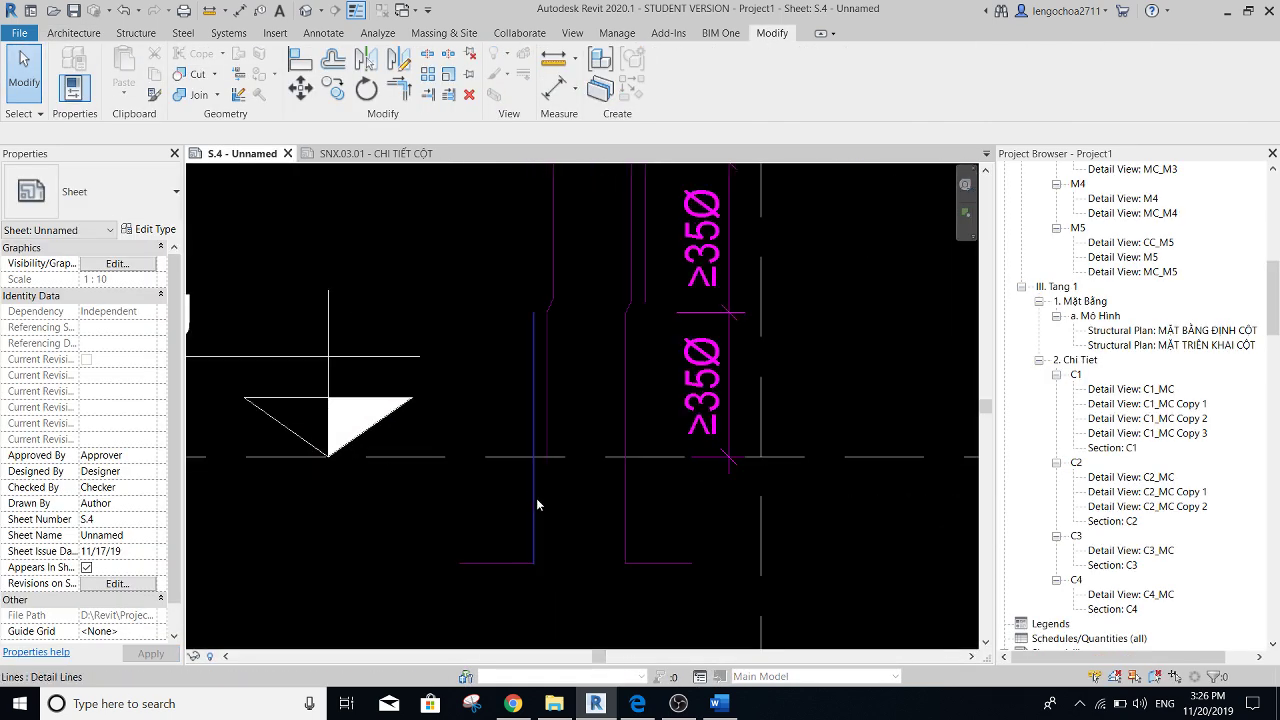
left_click(505, 575)
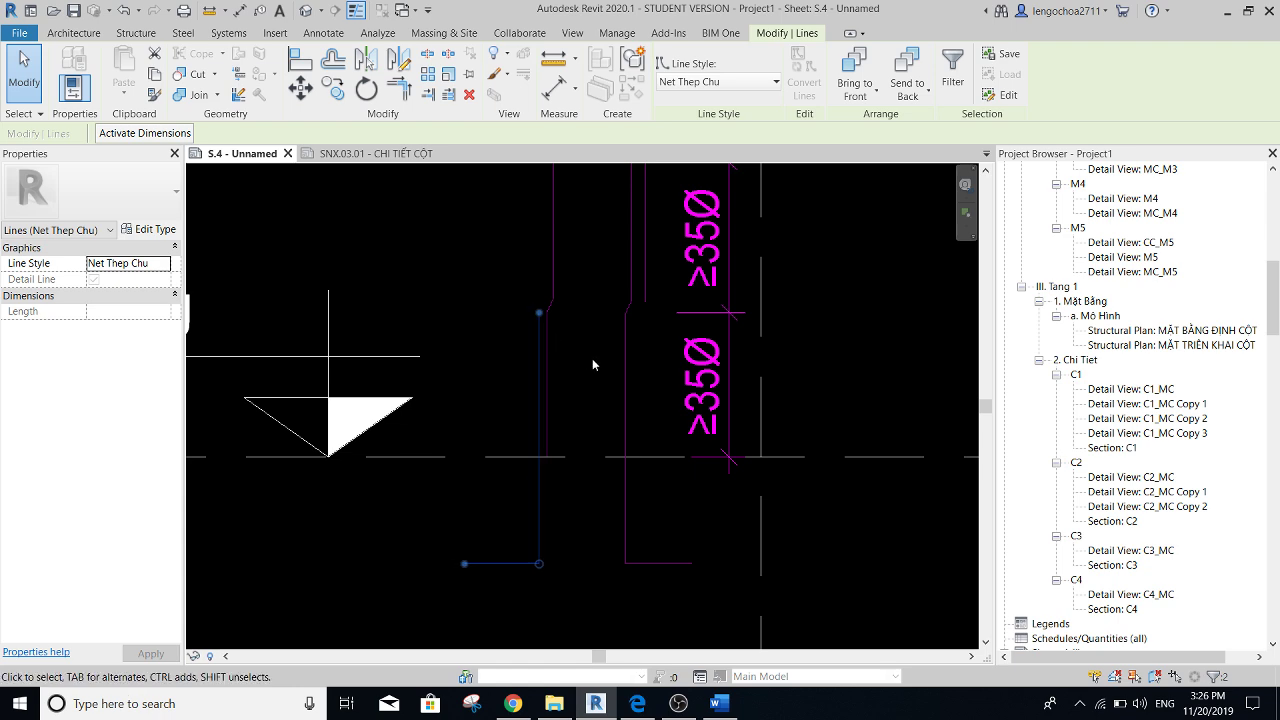
key("Right")
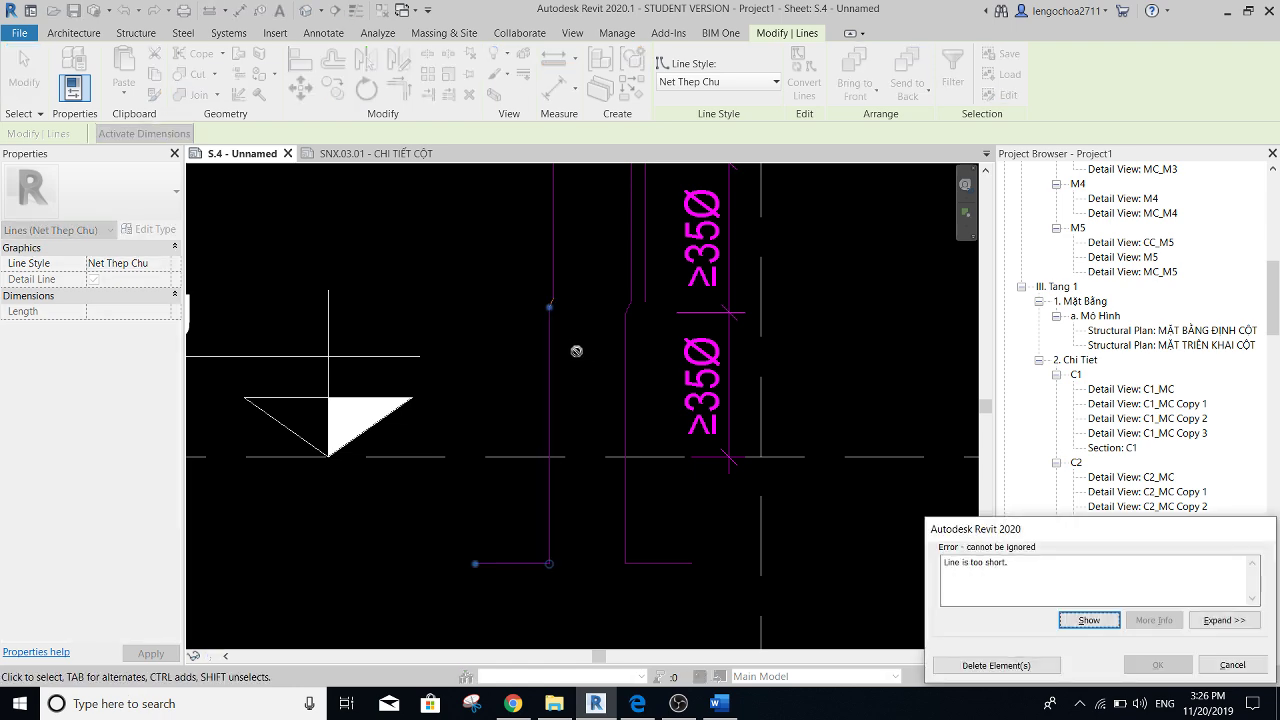
key("Escape")
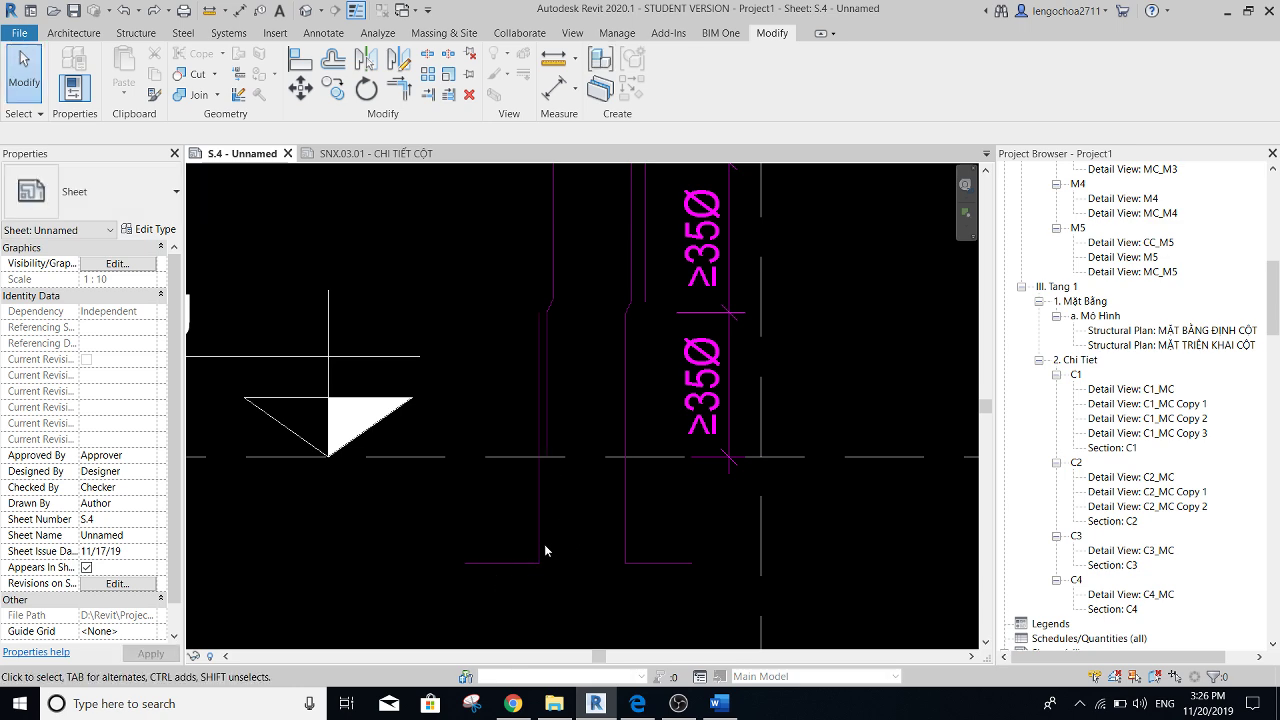
- Drag the bar line near the Mong level slightly to the right
scroll(569, 427, "up", 1)
left_click(527, 337)
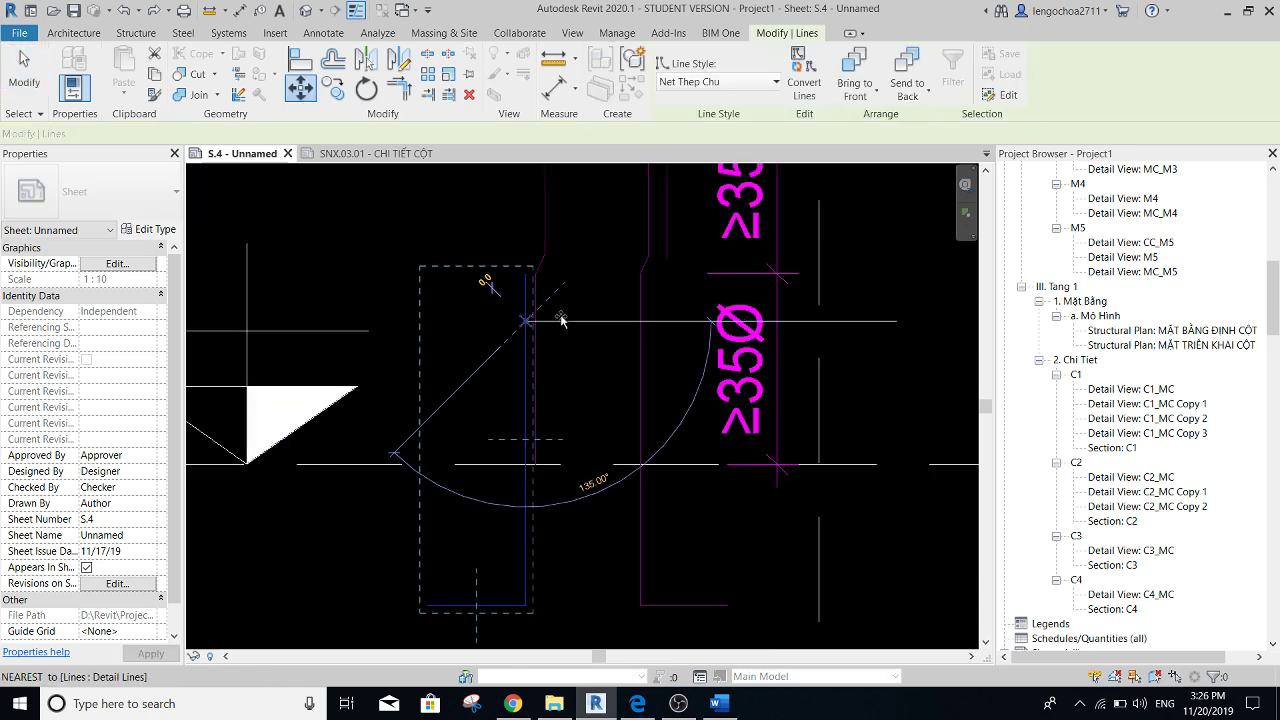
mouse_move(559, 321)
left_mouse_down()
mouse_move(548, 323)
mouse_move(570, 318)
left_mouse_up()
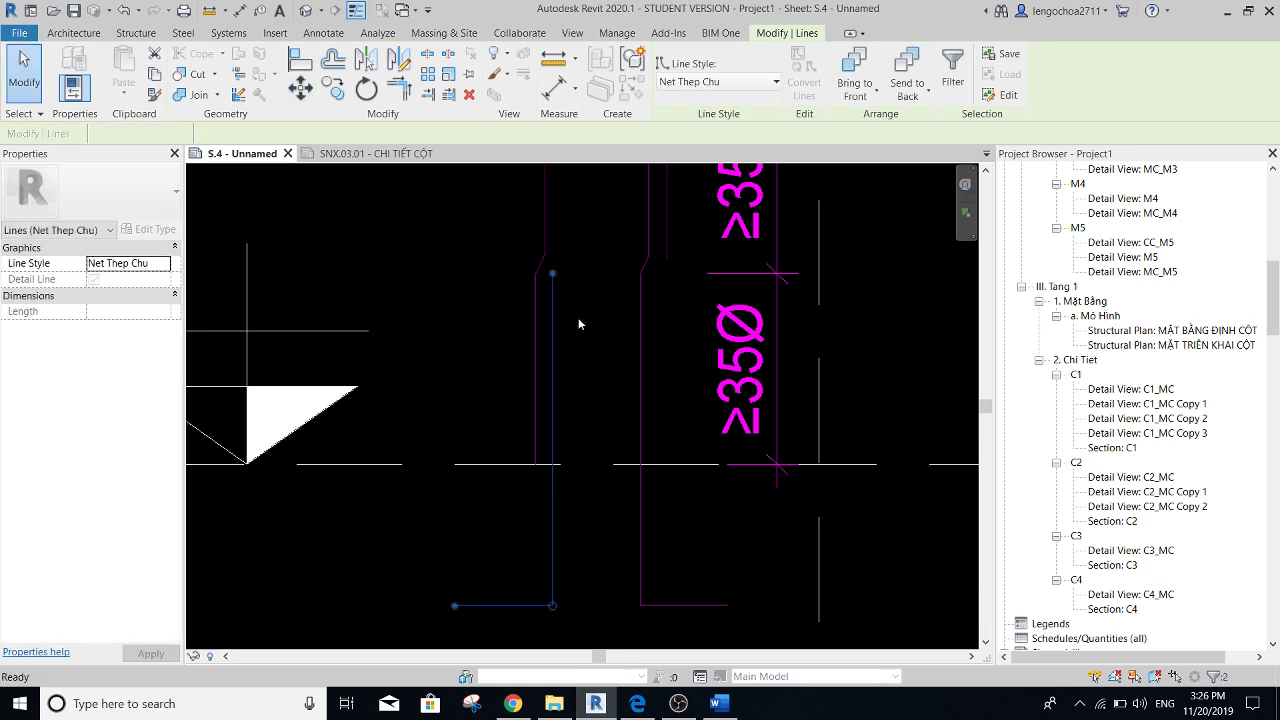
left_click(586, 317)
- Shorten the short rebar line's end, letting Revit delete it as too short
scroll(590, 330, "down", 2)
scroll(596, 356, "down", 1)
scroll(589, 343, "up", 2)
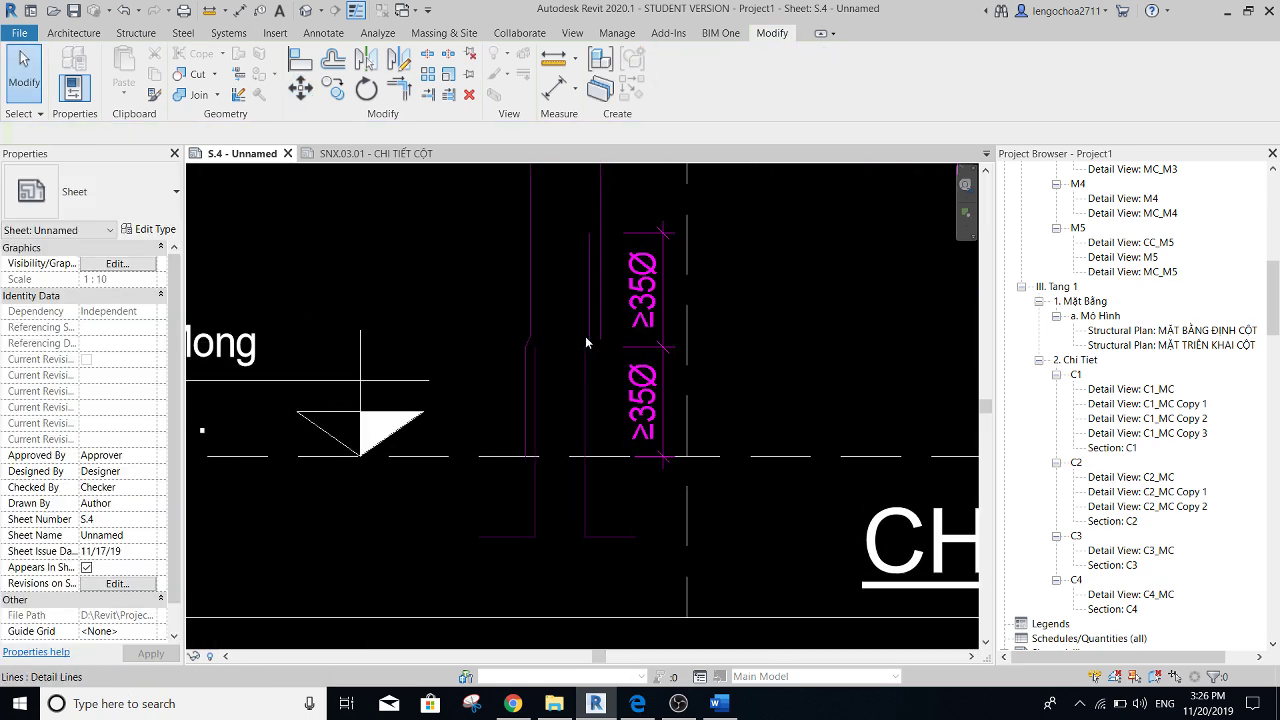
scroll(586, 325, "down", 2)
scroll(586, 429, "up", 1)
scroll(586, 429, "up", 2, "ctrl")
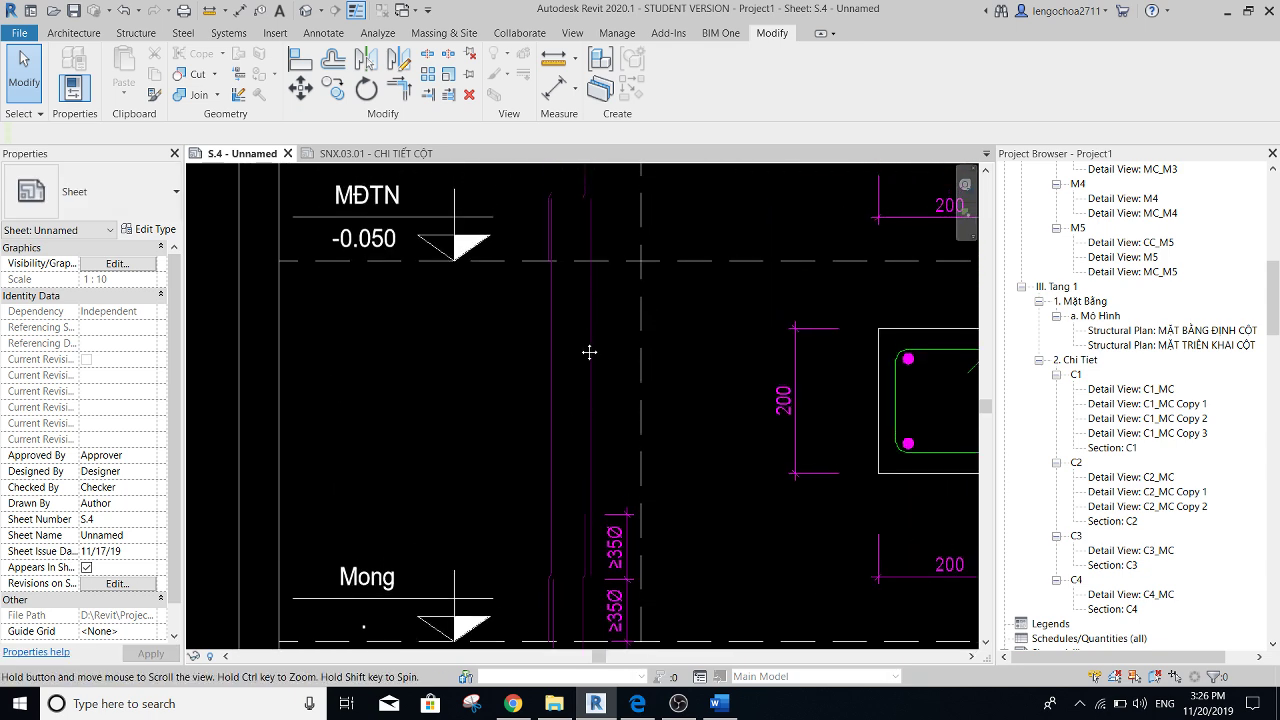
scroll(560, 200, "up", 2)
scroll(571, 200, "up", 2)
scroll(589, 200, "up", 1)
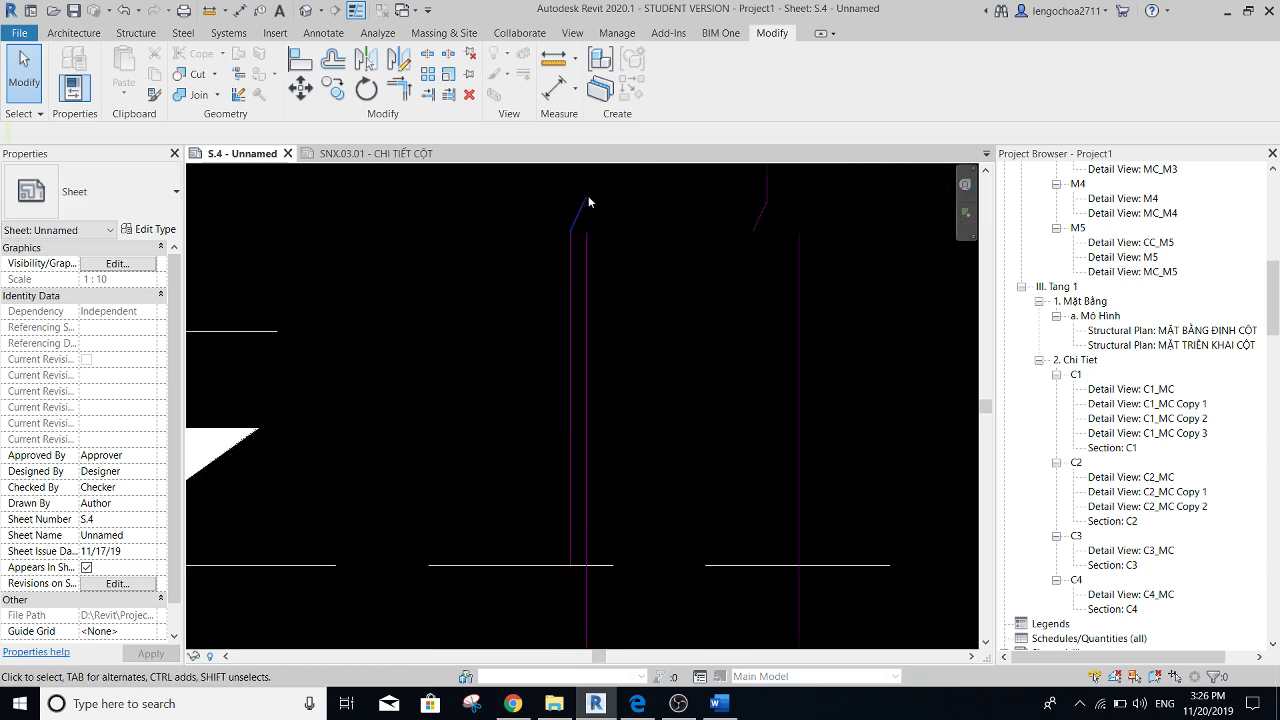
scroll(570, 248, "up", 1)
left_click(571, 236)
left_click_drag(551, 240, 575, 235)
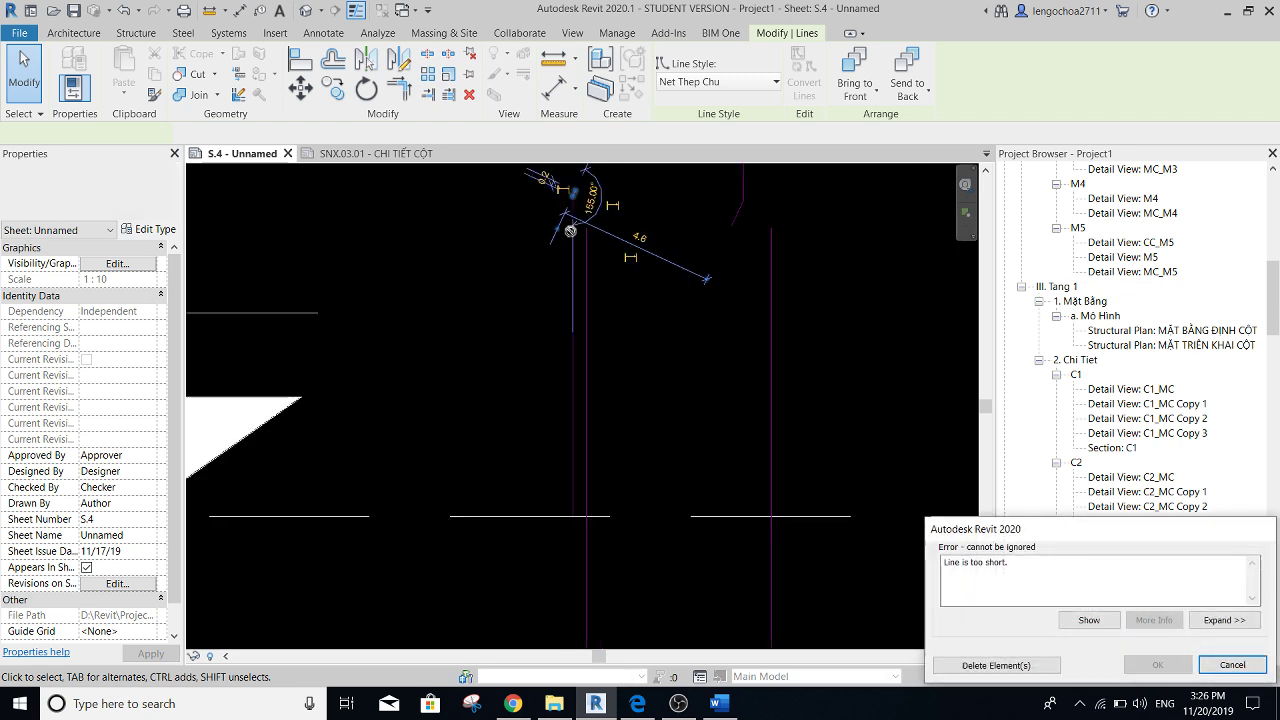
key("Escape")
- Zoom out along the C1 detail to review the lap and its ≥35Ø dimensions at Mong
scroll(610, 265, "up", 2)
scroll(600, 265, "down", 1)
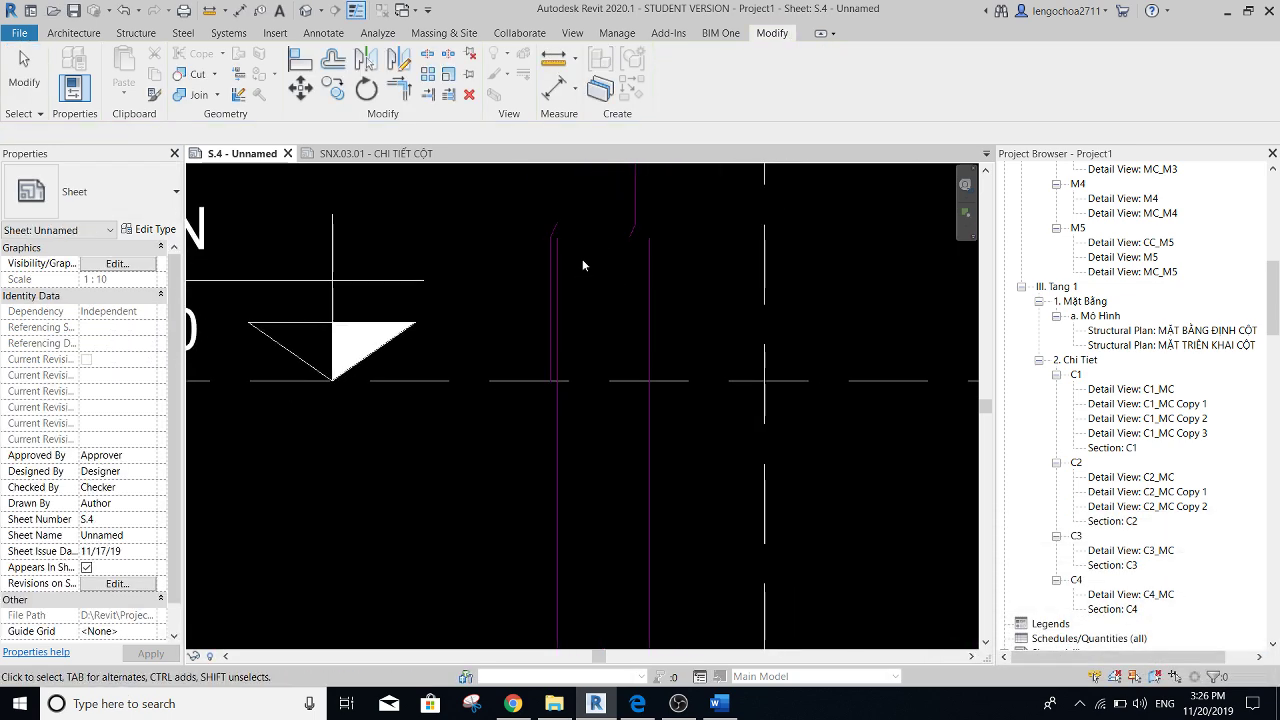
mouse_move(582, 259)
middle_mouse_down()
mouse_move(560, 270)
mouse_move(589, 214)
middle_mouse_up()
scroll(585, 277, "down", 2)
scroll(578, 258, "down", 1)
scroll(586, 258, "down", 1)
scroll(589, 214, "down", 1)
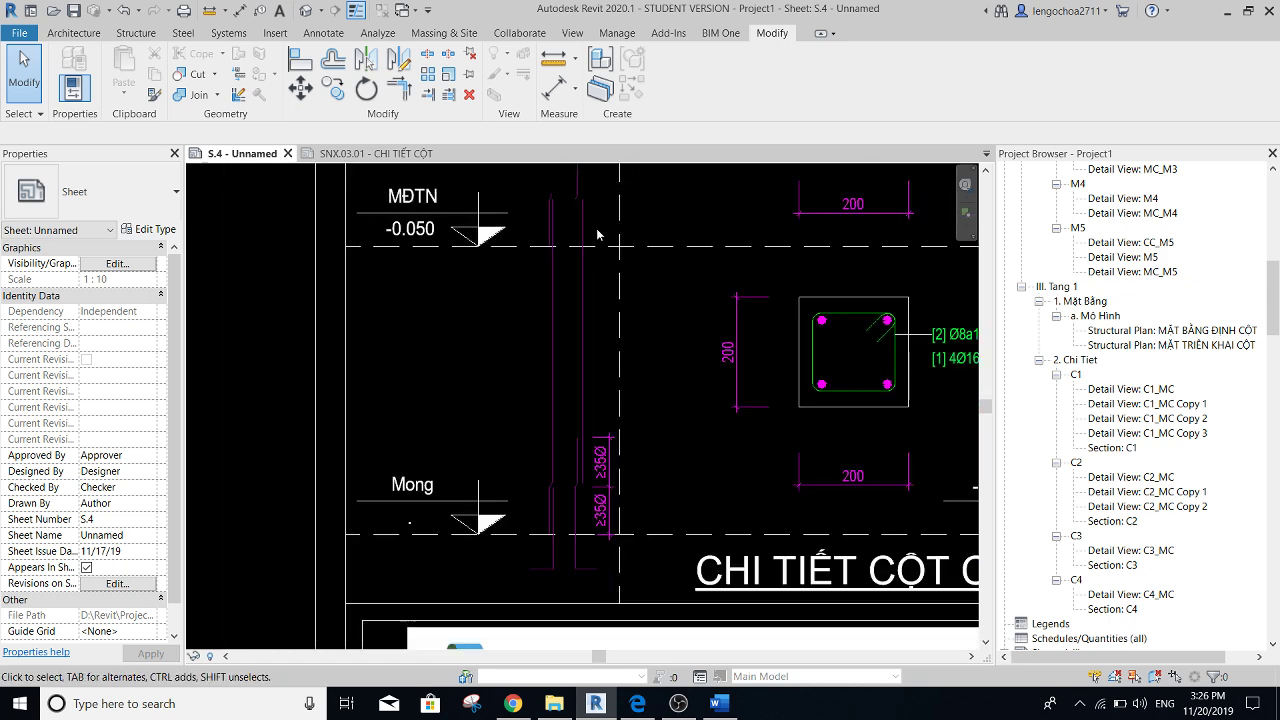
- Move the selected rebar detail lines 1.2 sideways to their new position
scroll(581, 411, "up", 1)
left_click(600, 391)
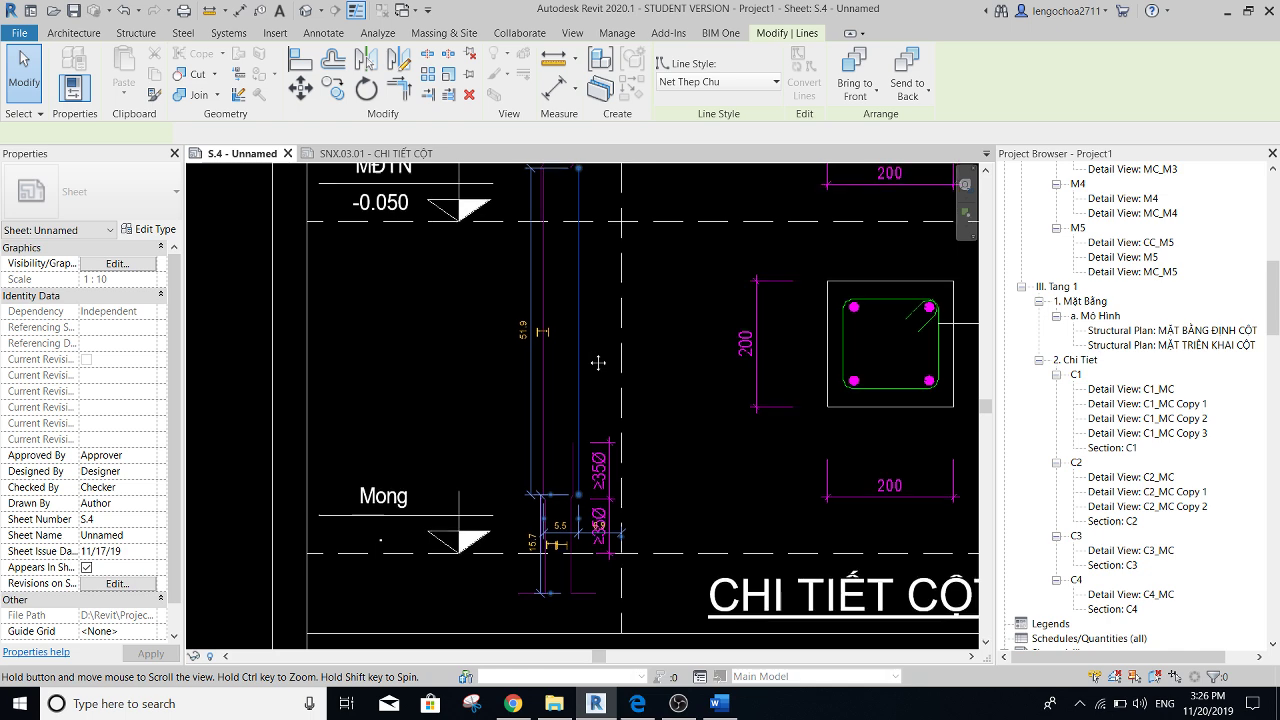
scroll(573, 460, "up", 4)
scroll(573, 460, "up", 2)
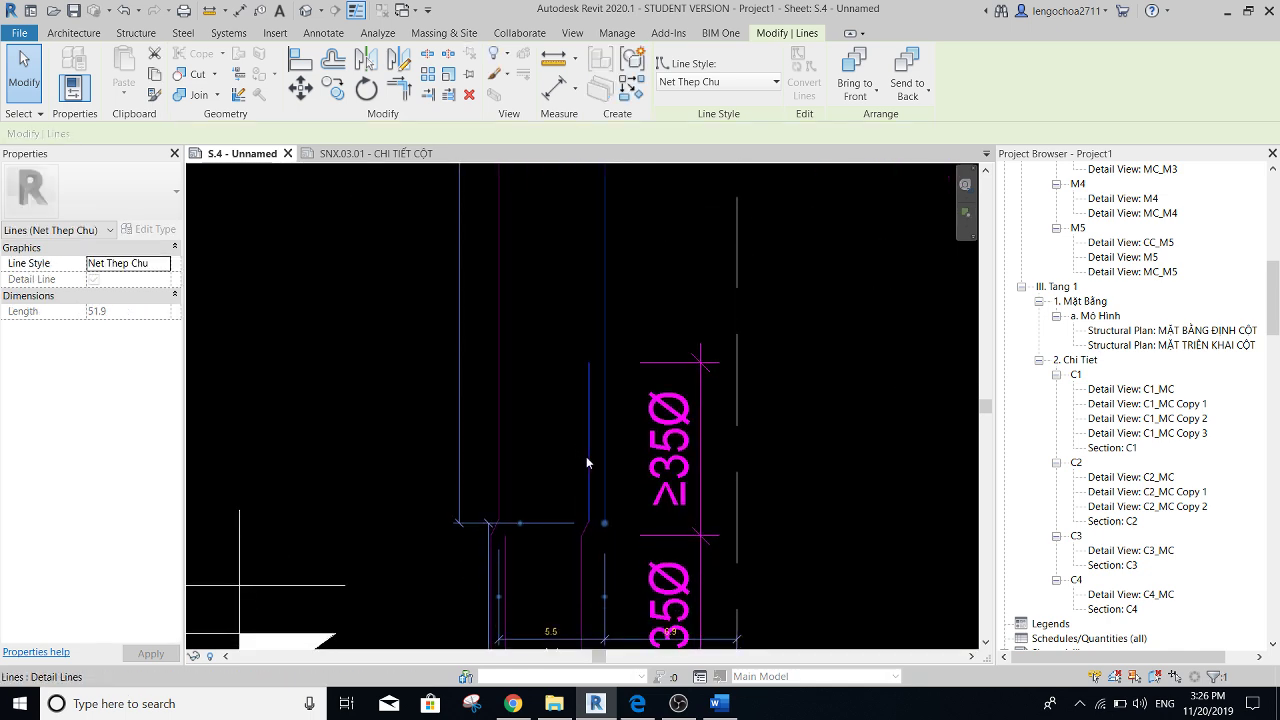
left_click_drag(606, 434, 581, 400)
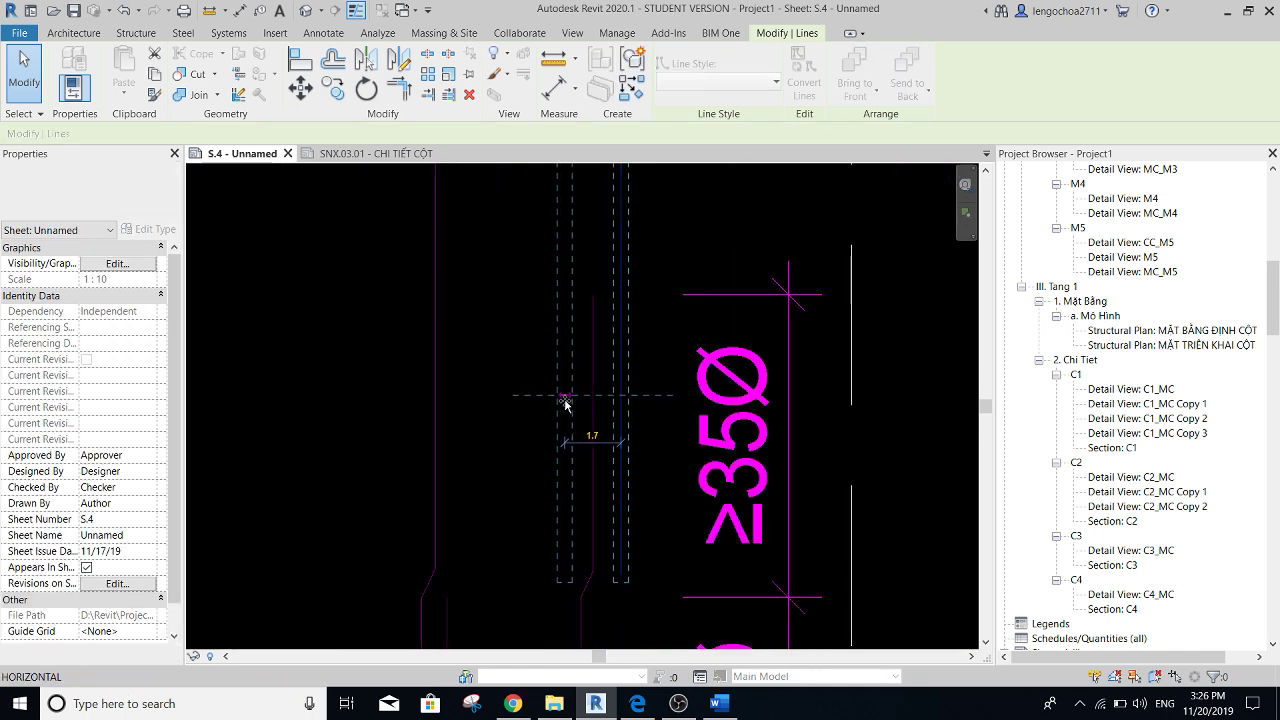
left_click(584, 400)
scroll(603, 396, "down", 1)
scroll(605, 396, "down", 3)
key("Escape")
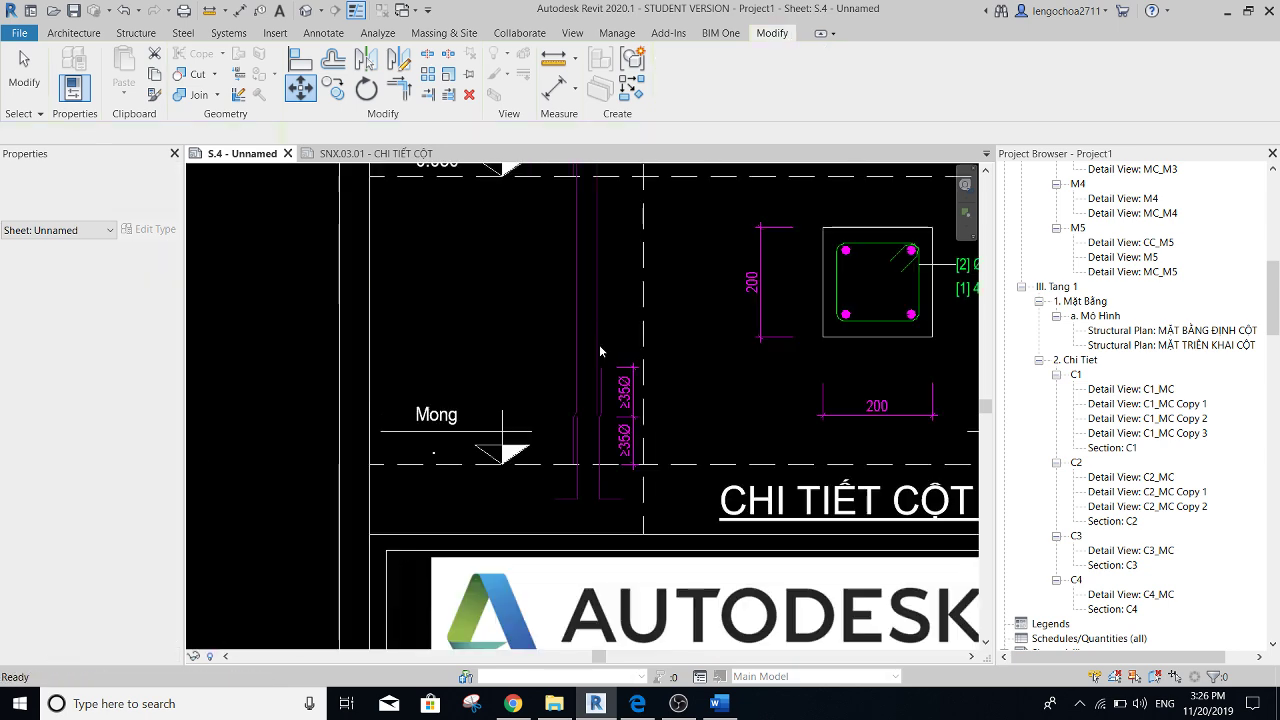
- Box-select the rebar lines near MĐTN, then the lap lines at the Mong level
scroll(608, 428, "up", 1)
scroll(554, 222, "up", 1)
scroll(554, 222, "up", 2)
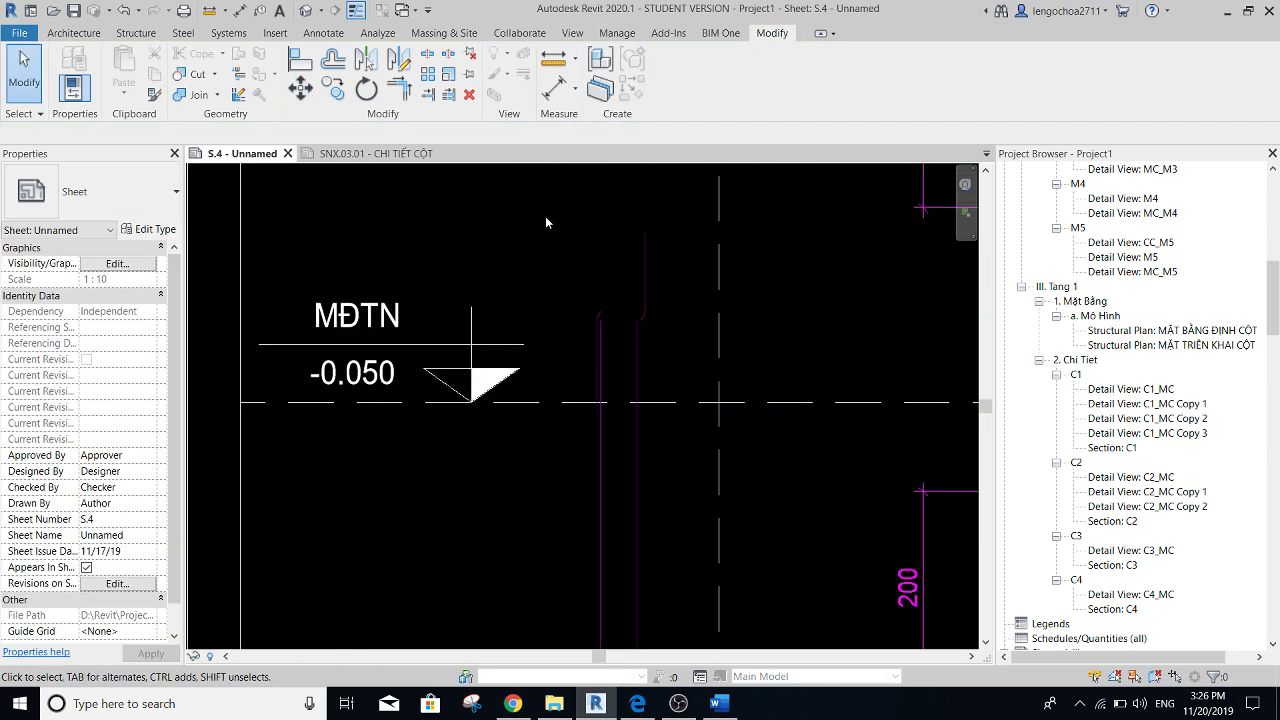
left_click_drag(544, 200, 679, 461)
scroll(686, 402, "down", 3)
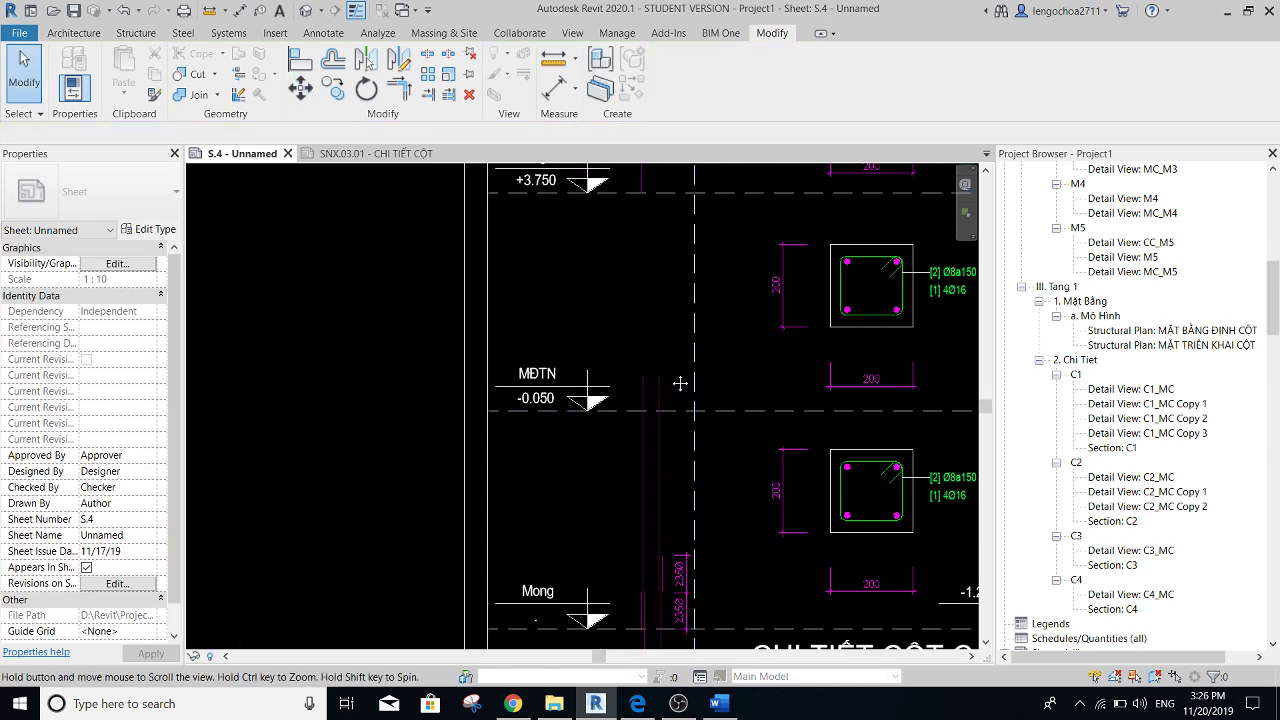
scroll(679, 323, "down", 2)
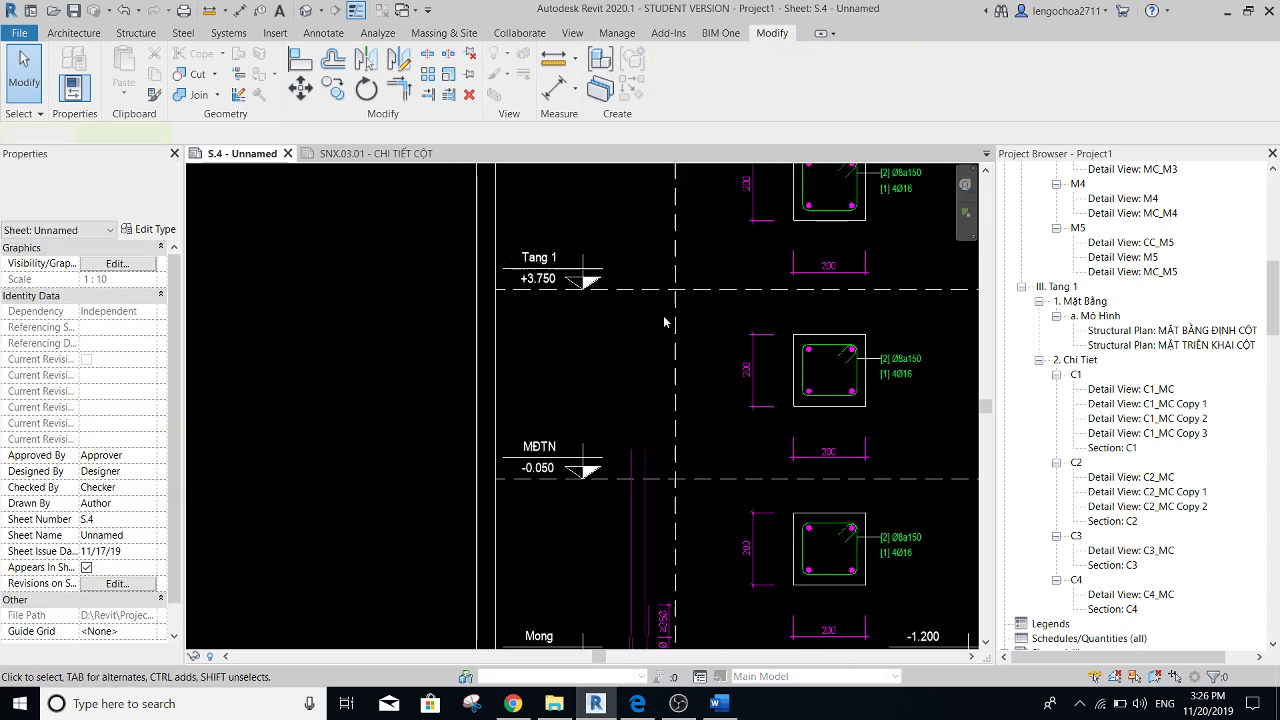
scroll(679, 323, "down", 2)
mouse_move(655, 430)
middle_mouse_down()
mouse_move(589, 390)
mouse_move(568, 350)
middle_mouse_up()
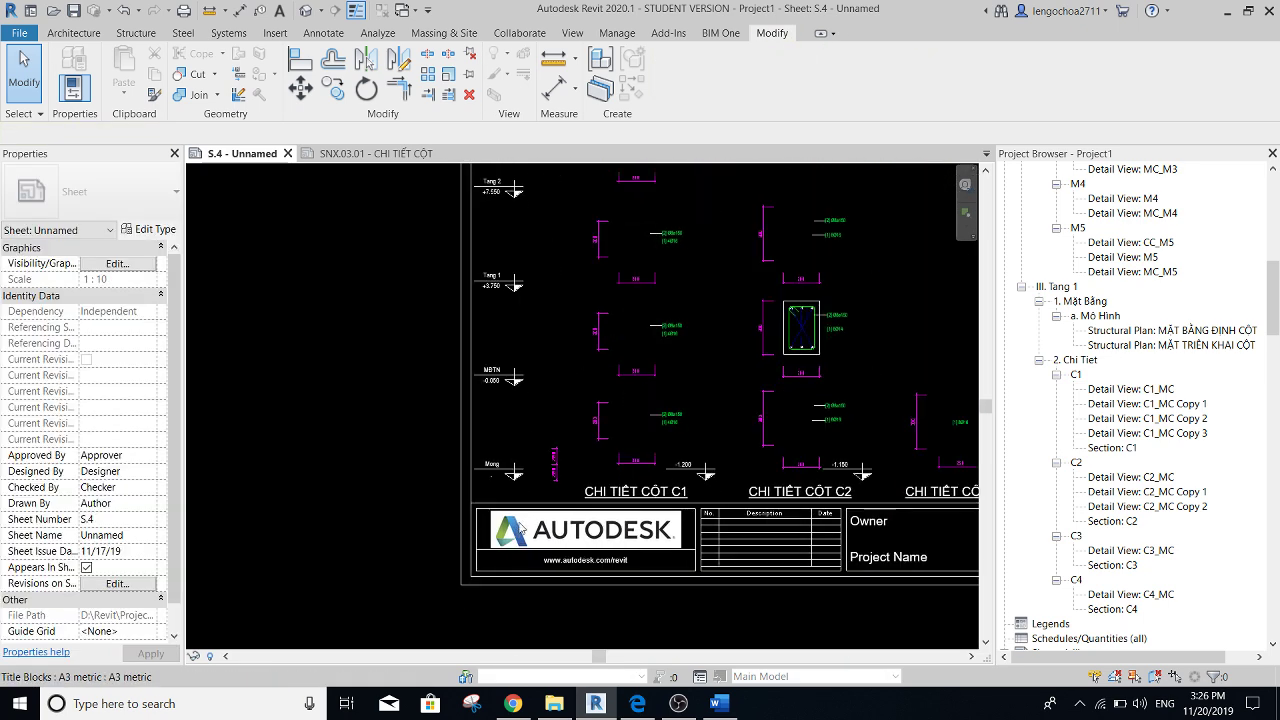
scroll(568, 350, "up", 2)
scroll(568, 350, "up", 2)
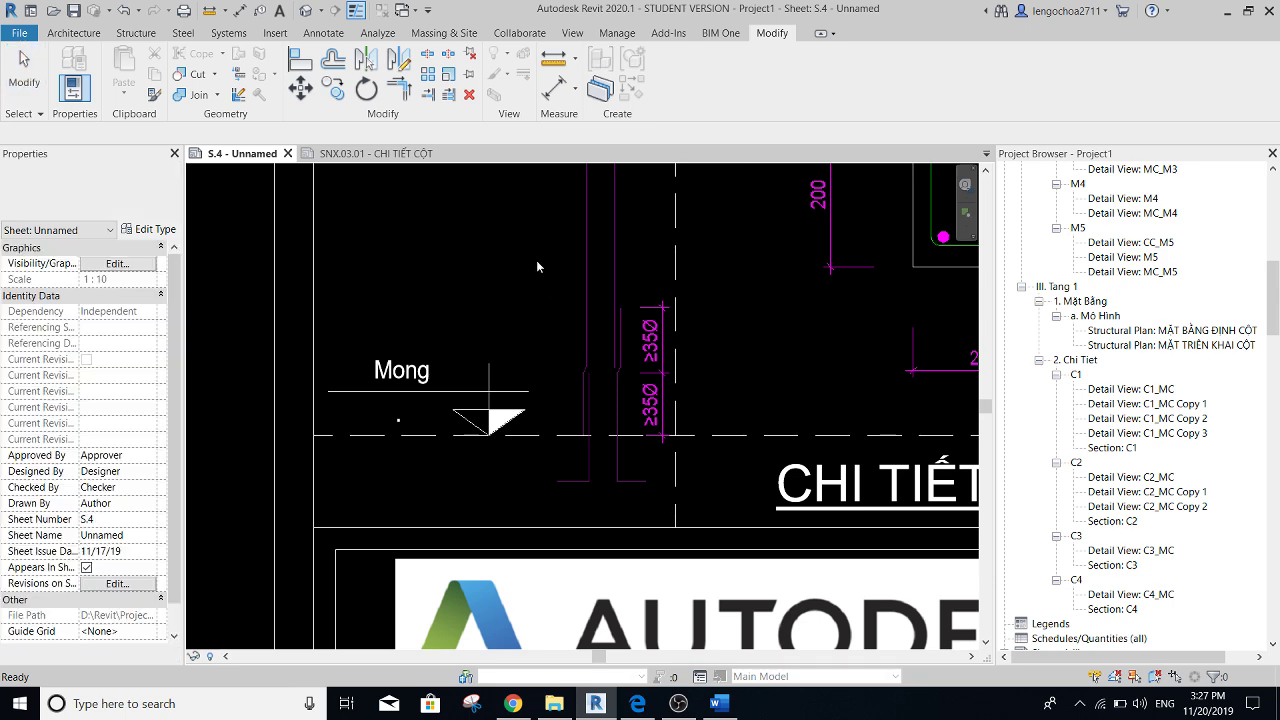
left_click_drag(649, 510, 636, 493)
- Start a Move (MV) on the selected lines, then cancel it and clear the selection
scroll(641, 436, "down", 2)
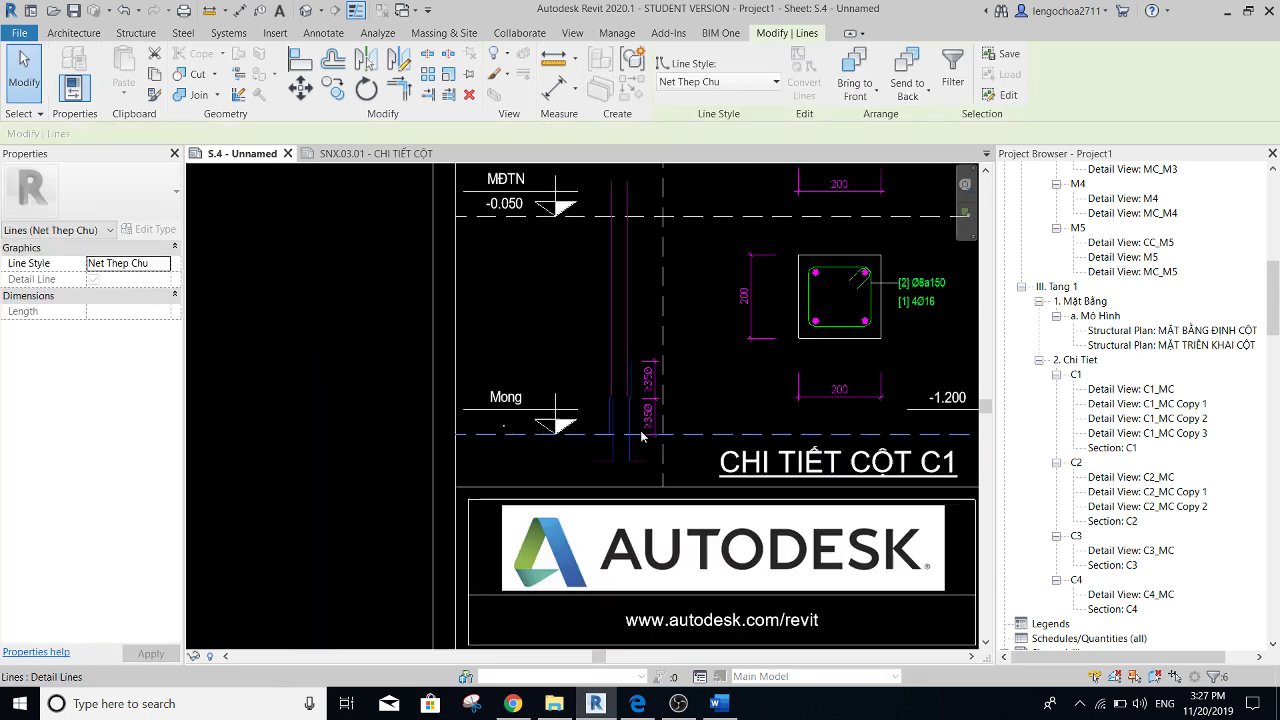
scroll(625, 425, "up", 3)
scroll(625, 457, "down", 2)
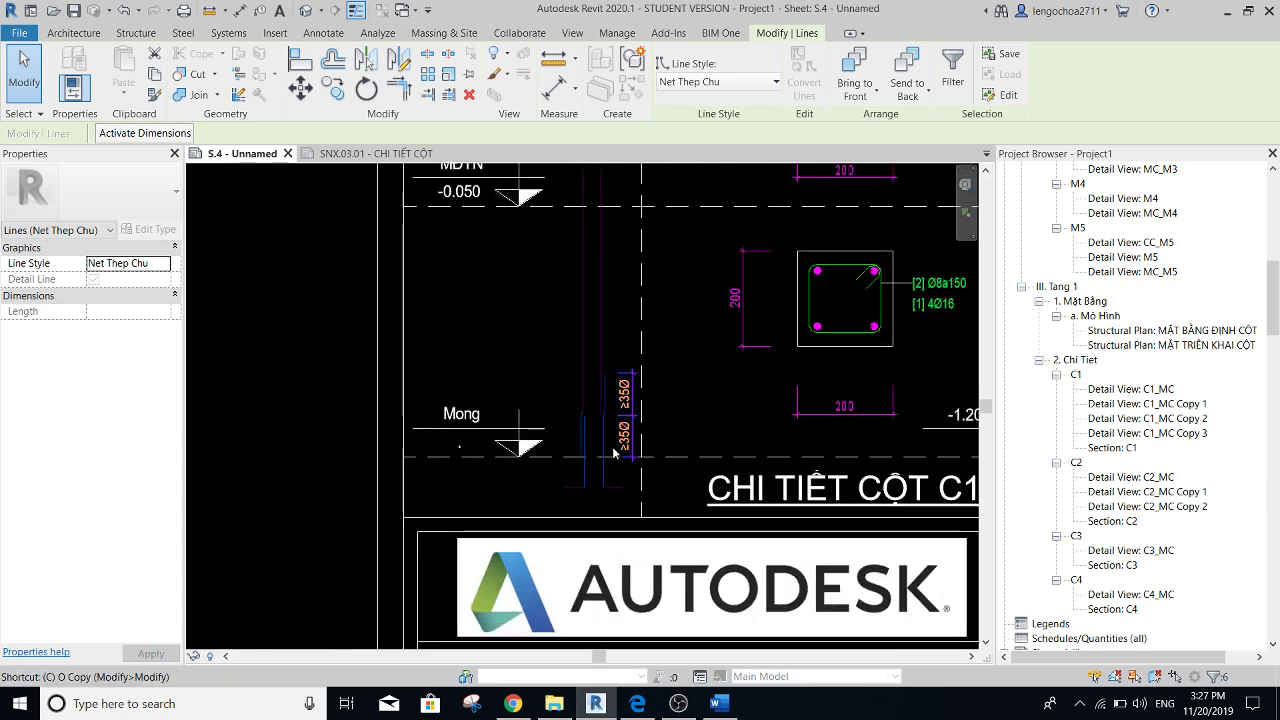
key("m")
key("v")
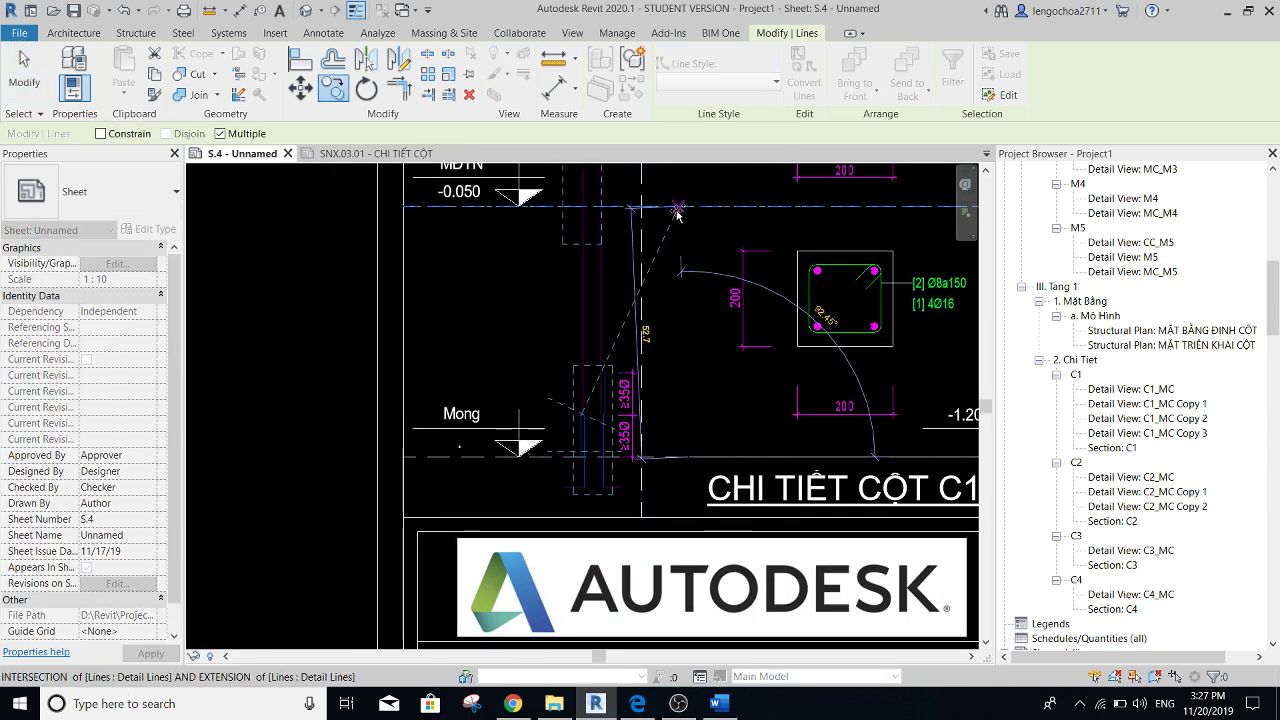
scroll(685, 213, "down", 2)
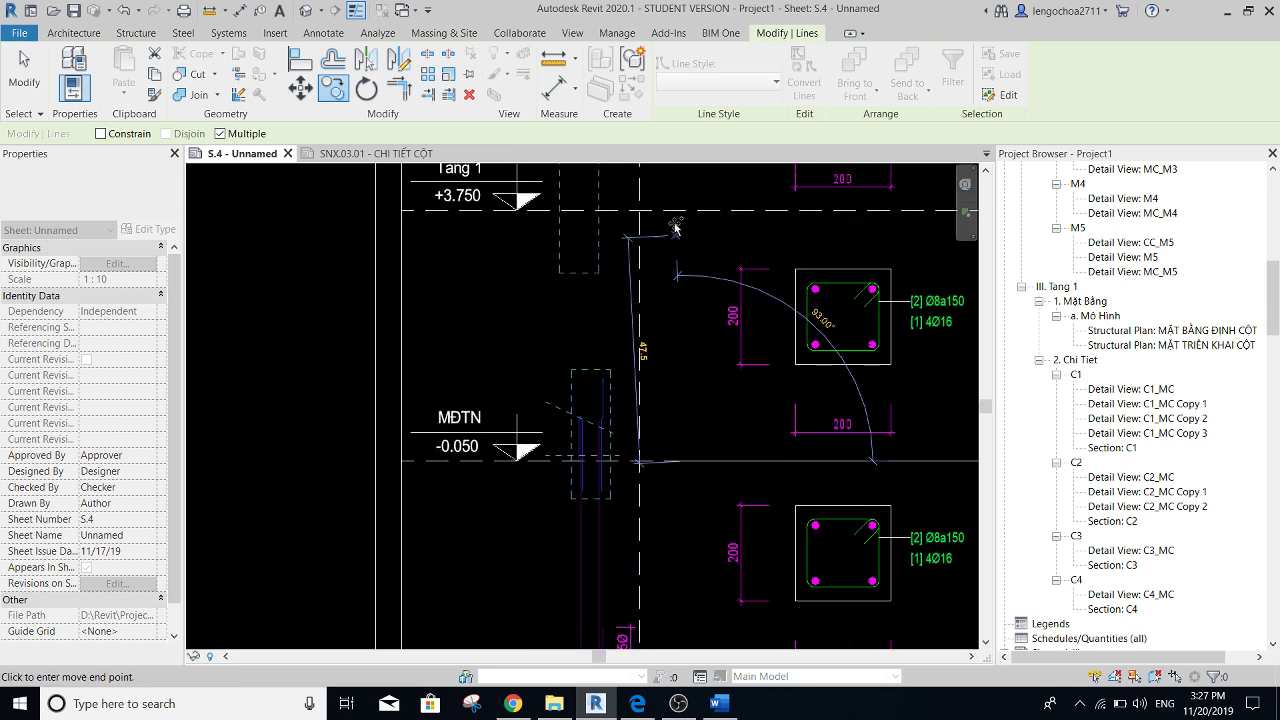
scroll(688, 218, "up", 2)
key("Escape")
key("Escape")
- Select and deselect the rebar lines, including the blue detail line, to check them
scroll(606, 428, "up", 2)
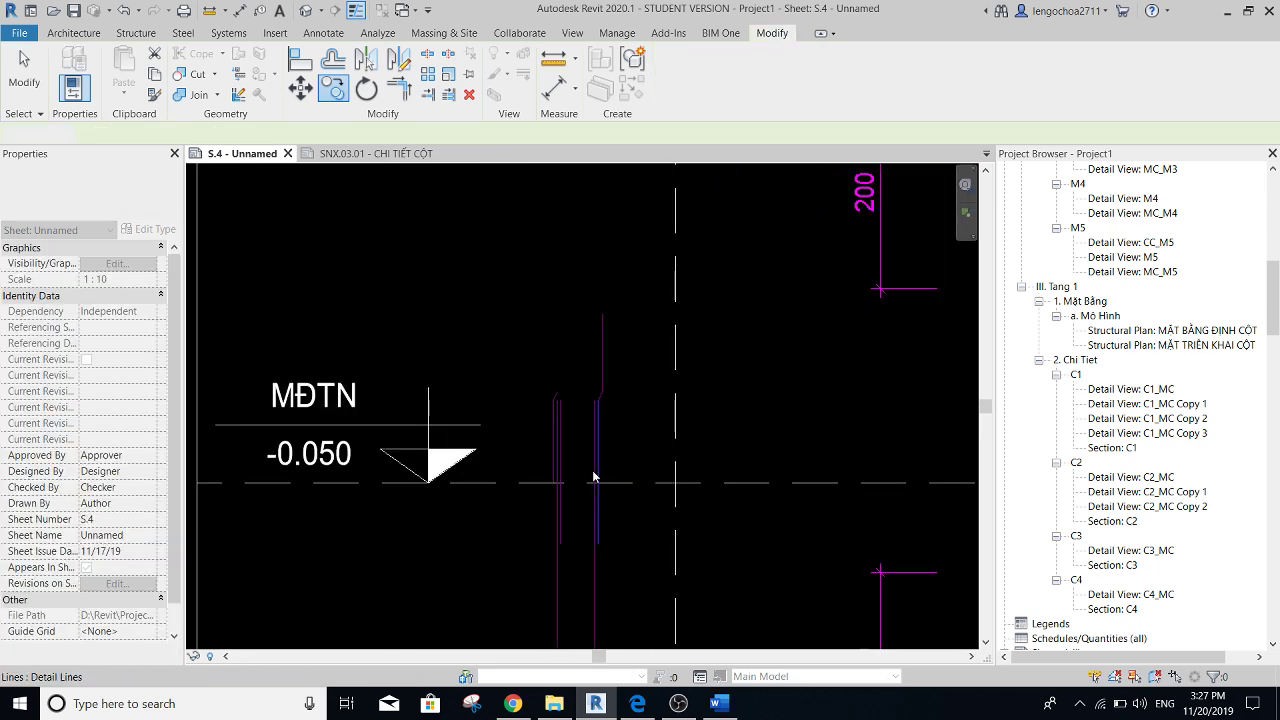
scroll(586, 460, "up", 2)
scroll(545, 400, "up", 2)
scroll(580, 262, "up", 1)
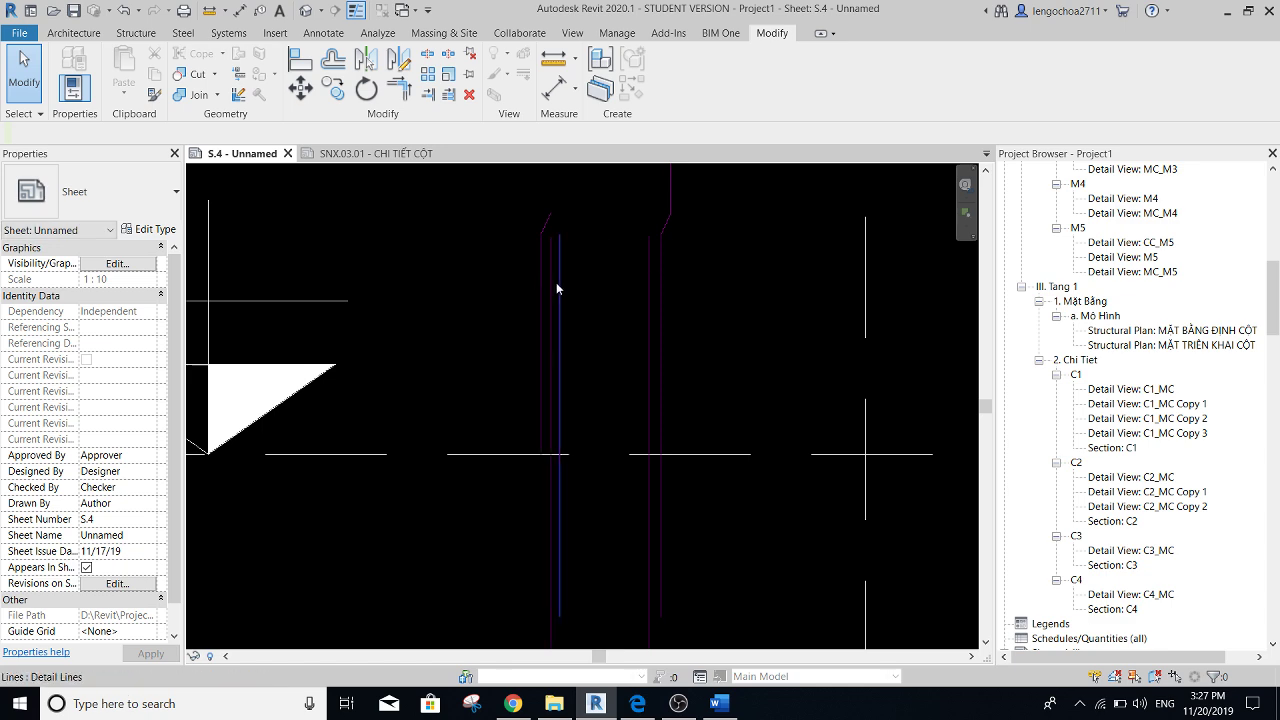
scroll(558, 286, "down", 2)
left_click(590, 291)
key("Escape")
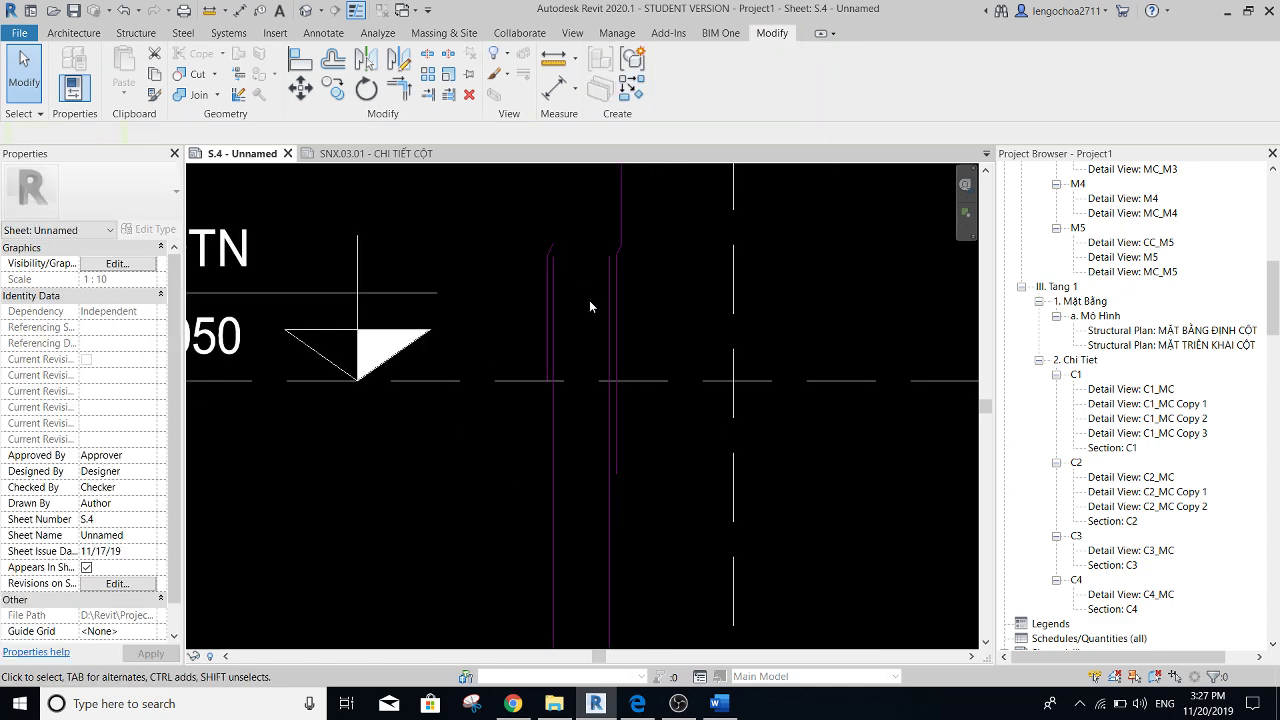
scroll(626, 405, "up", 1)
left_click(601, 440)
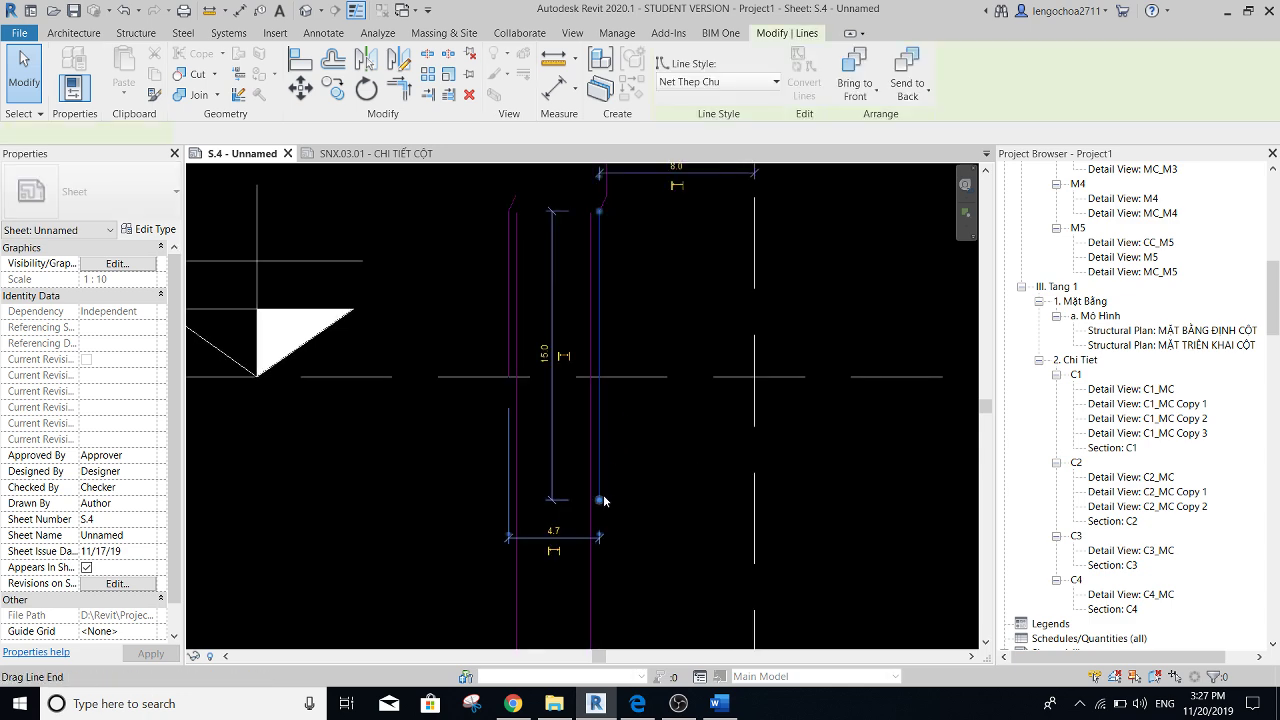
left_click(628, 289)
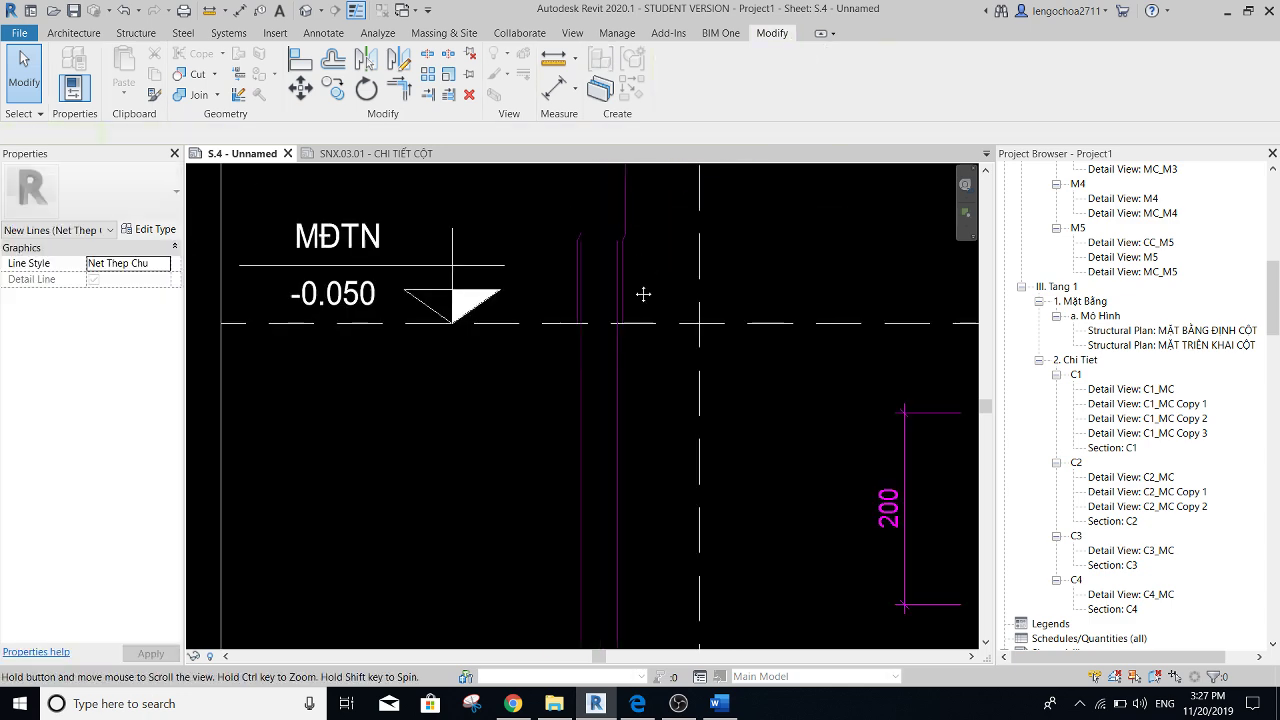
- Begin a detail line (DL) at the bar top near MĐTN -0.050, then cancel drawing
middle_click_drag(643, 291, 597, 340)
key("d")
key("l")
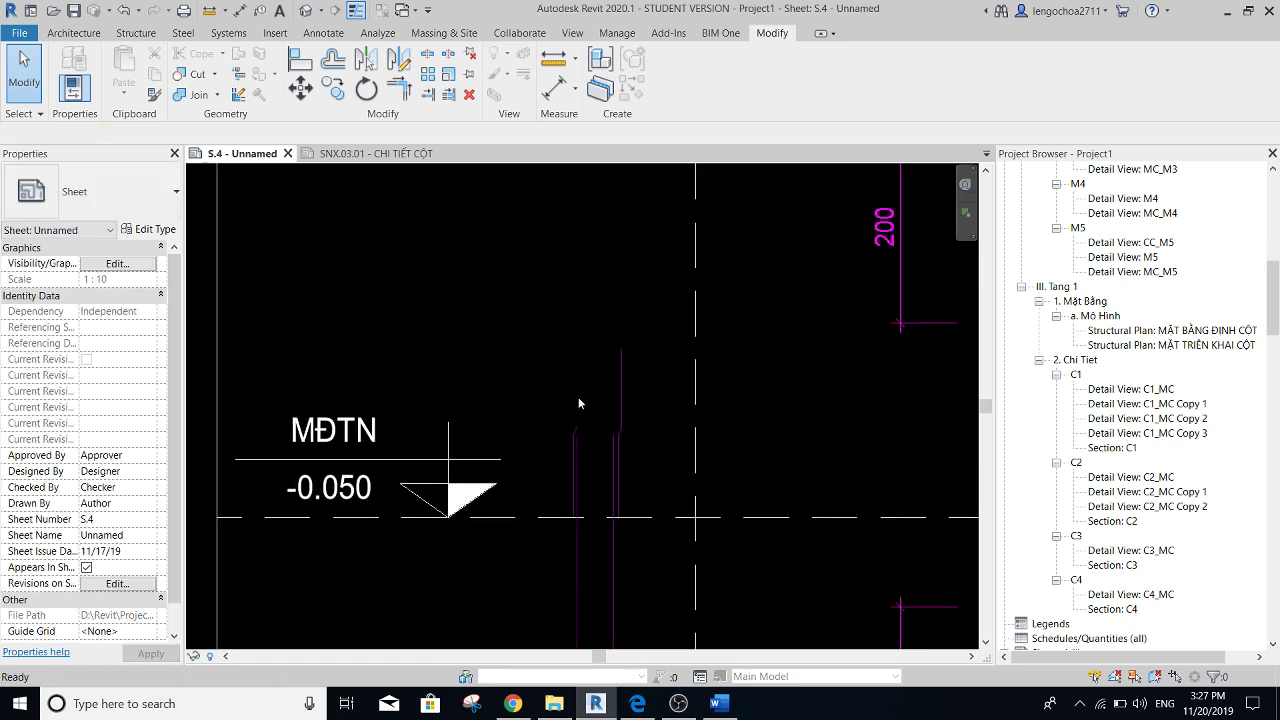
left_click(576, 426)
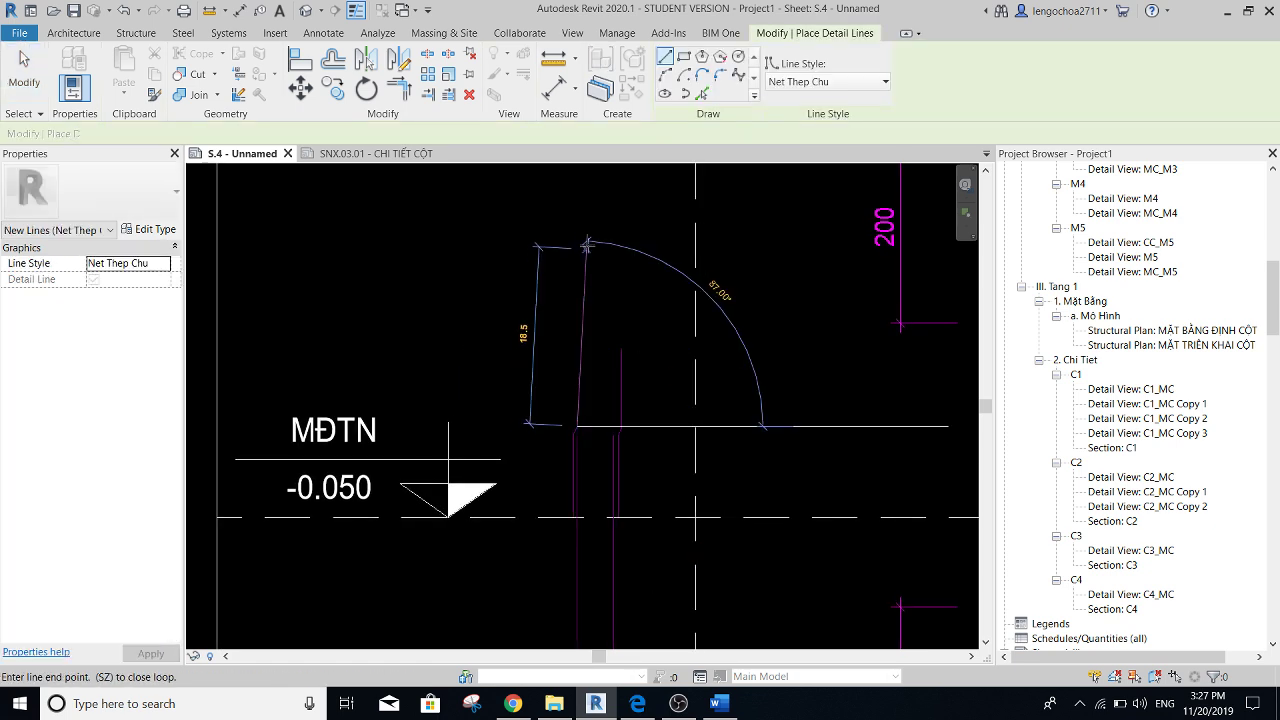
key("Escape")
scroll(583, 410, "up", 2)
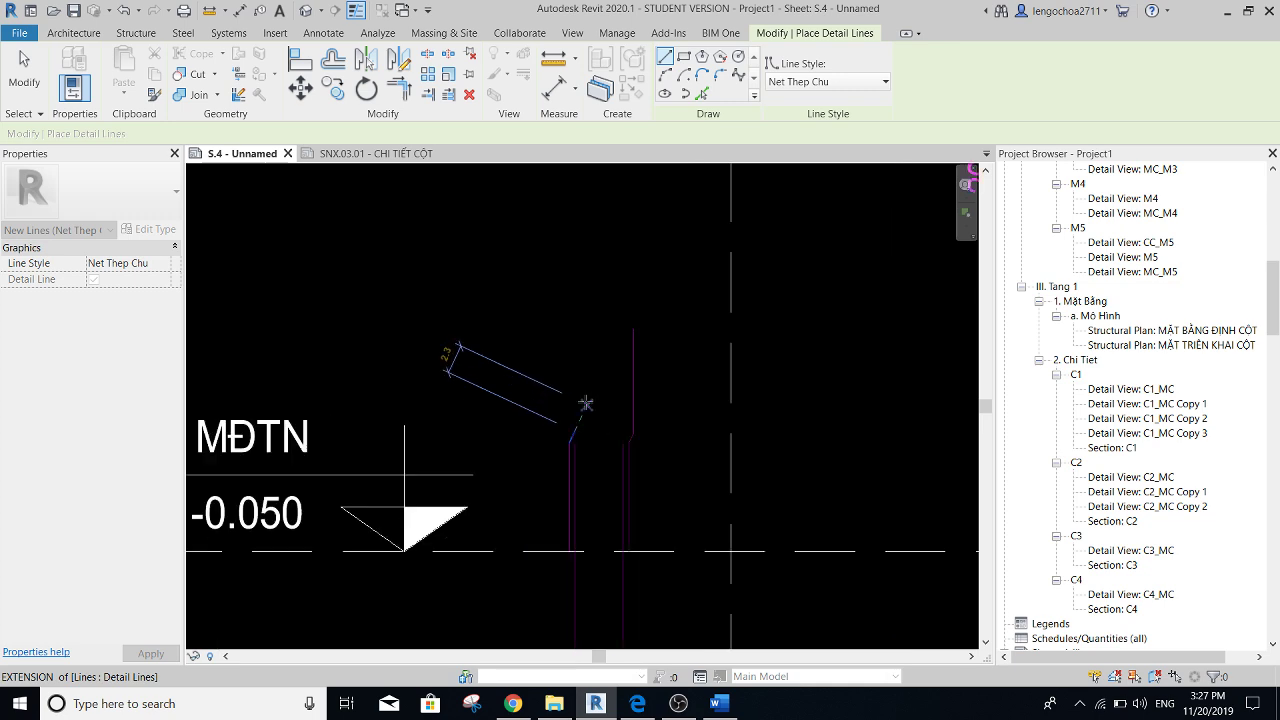
middle_click_drag(583, 410, 582, 334)
scroll(600, 378, "up", 2)
key("Escape")
scroll(610, 382, "up", 3)
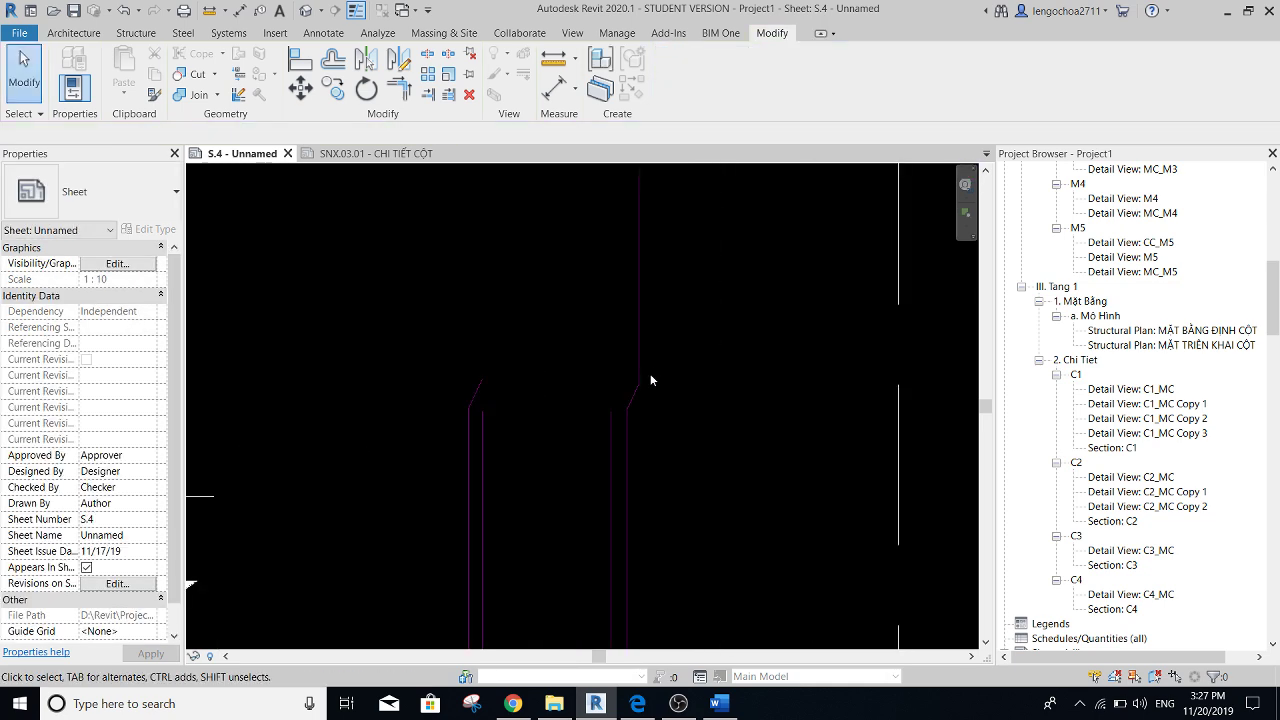
- Move the lower vertical rebar line sideways to line up under the cranked bar
left_click(638, 376)
middle_click_drag(623, 465, 637, 309)
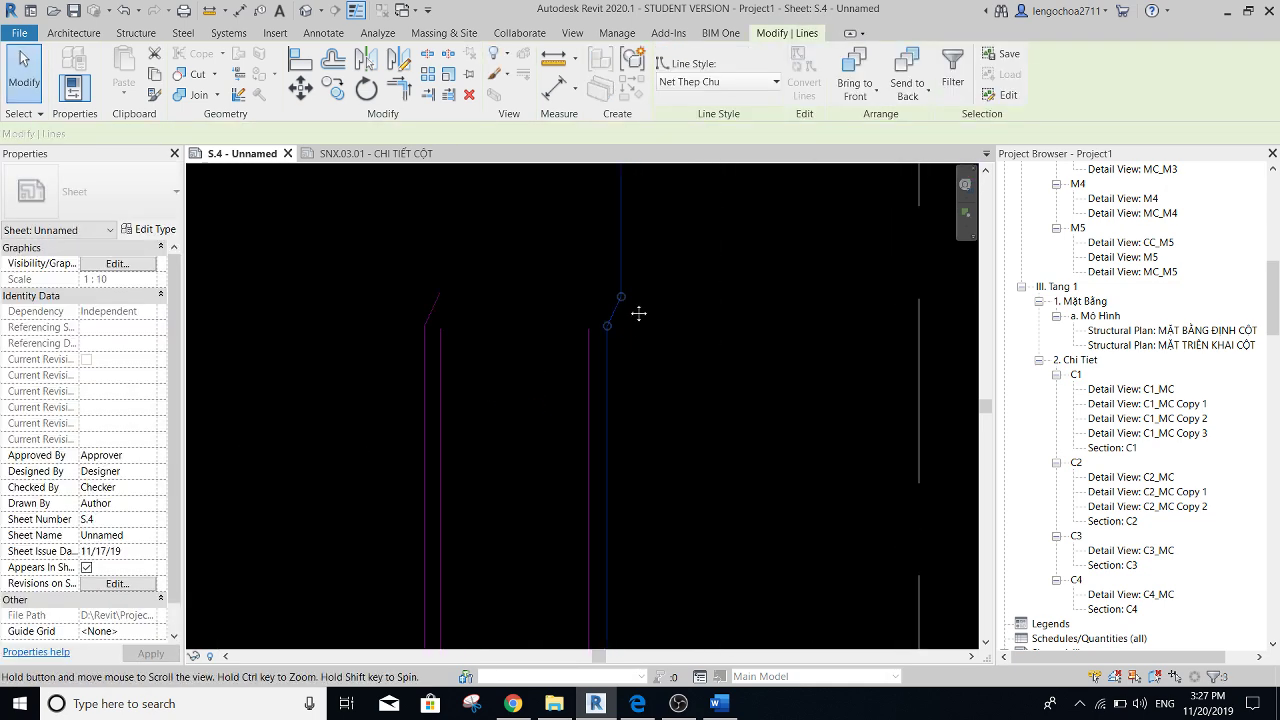
scroll(630, 350, "up", 1)
left_click(621, 392)
key("v")
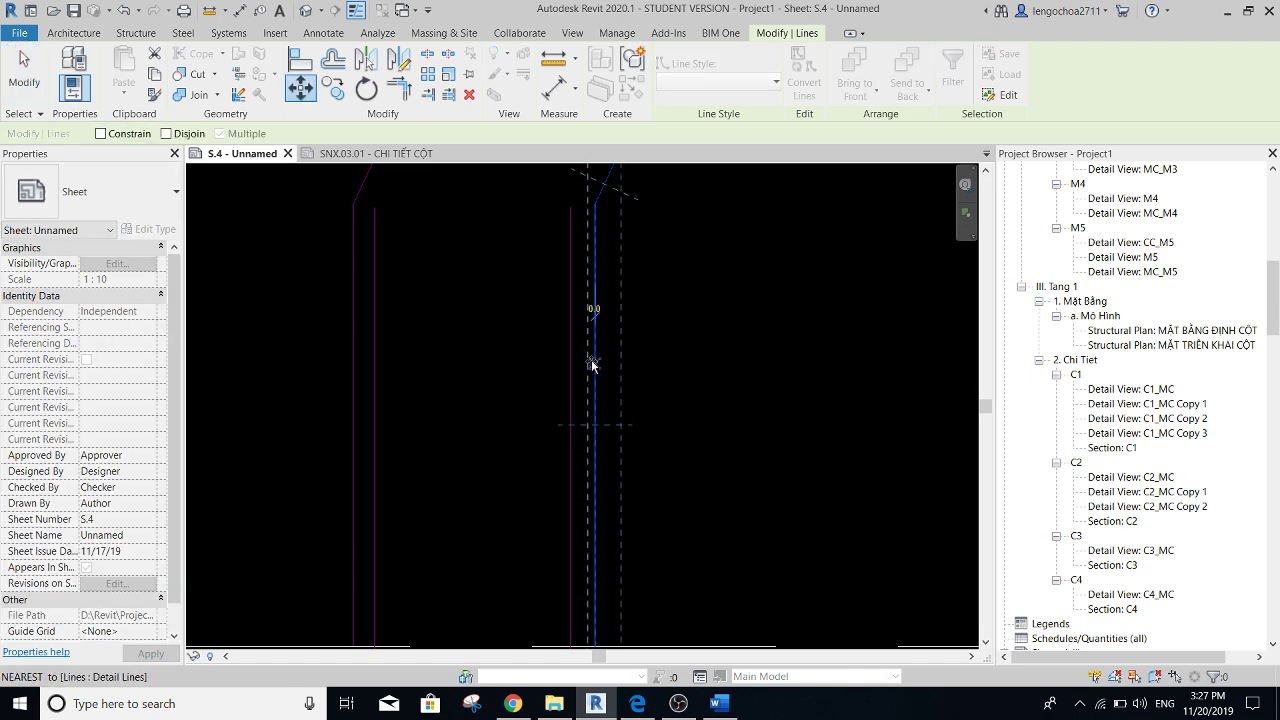
left_click(592, 363)
scroll(577, 336, "up", 2)
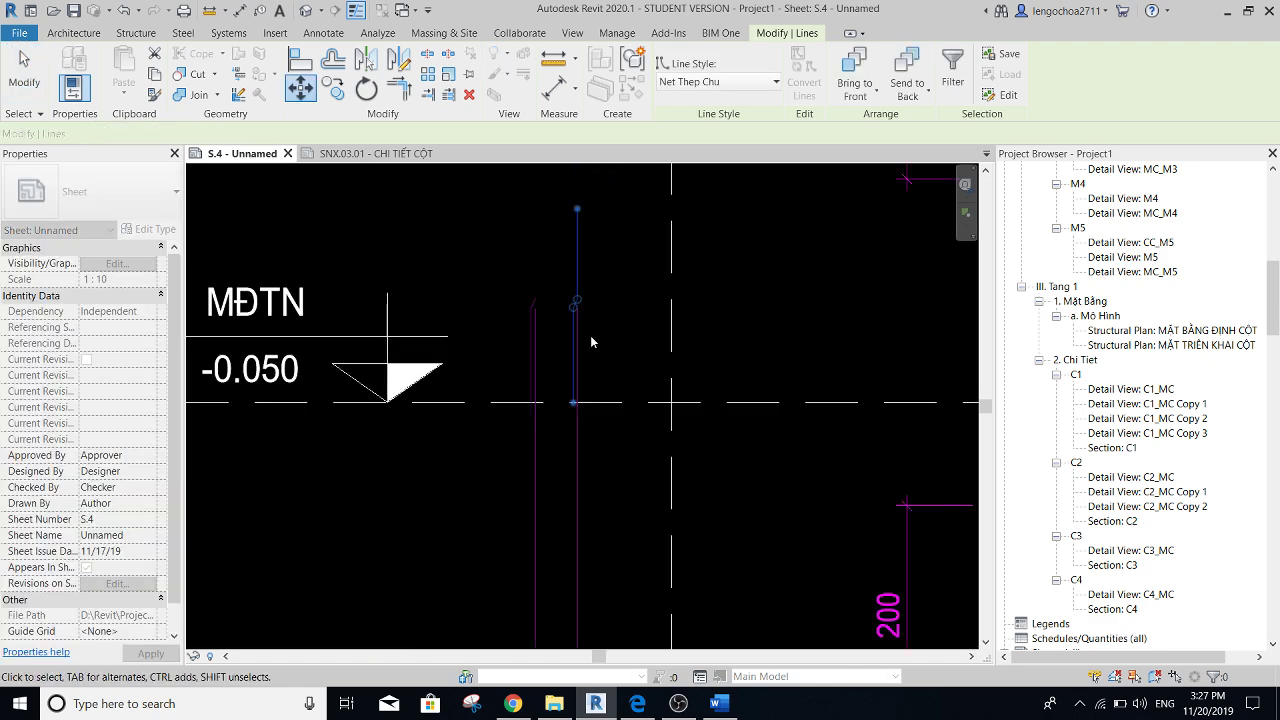
key("Escape")
key("Escape")
- Bring the MĐTN level mark into view and dismiss the not-saved reminder
mouse_move(611, 306)
middle_mouse_down()
mouse_move(560, 365)
mouse_move(551, 197)
mouse_move(563, 220)
middle_mouse_up()
scroll(562, 321, "down", 2)
scroll(575, 264, "down", 2)
middle_click_drag(575, 264, 569, 278)
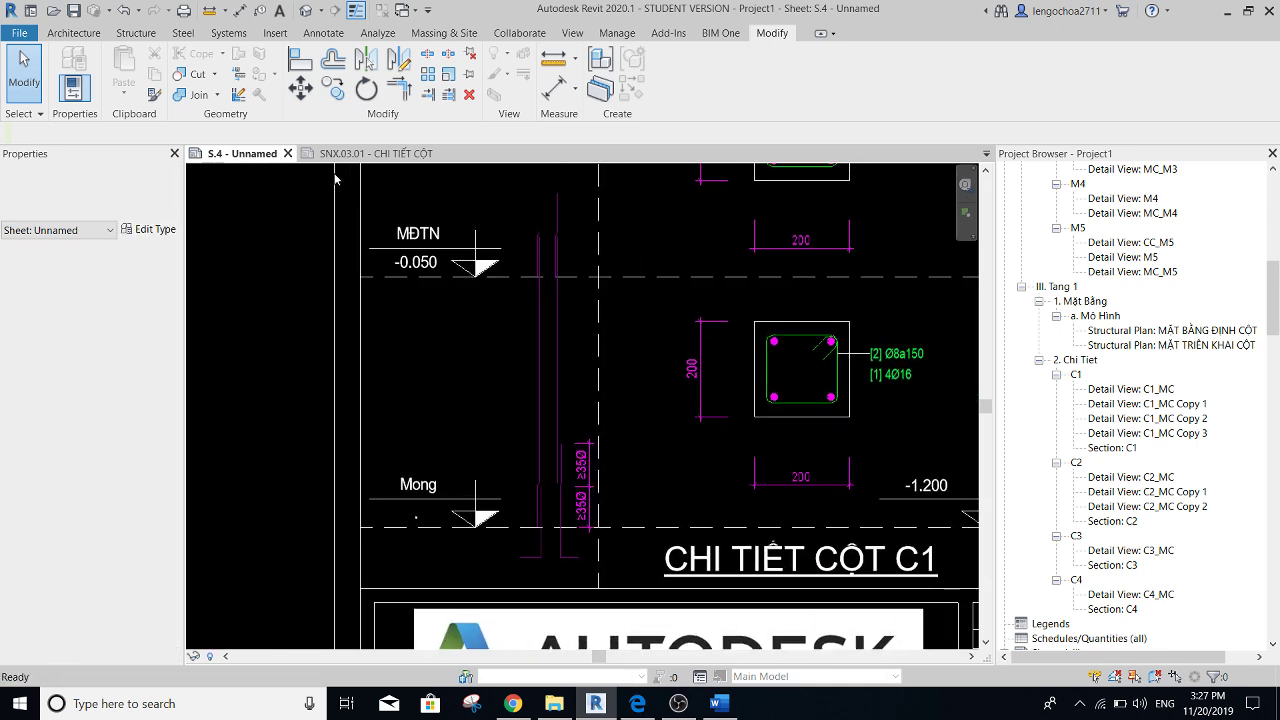
key("Escape")
- Zoom in on the cranked Tầng 2 splice on sheet SNX.03.01, then return to sheet S.4
left_click(372, 158)
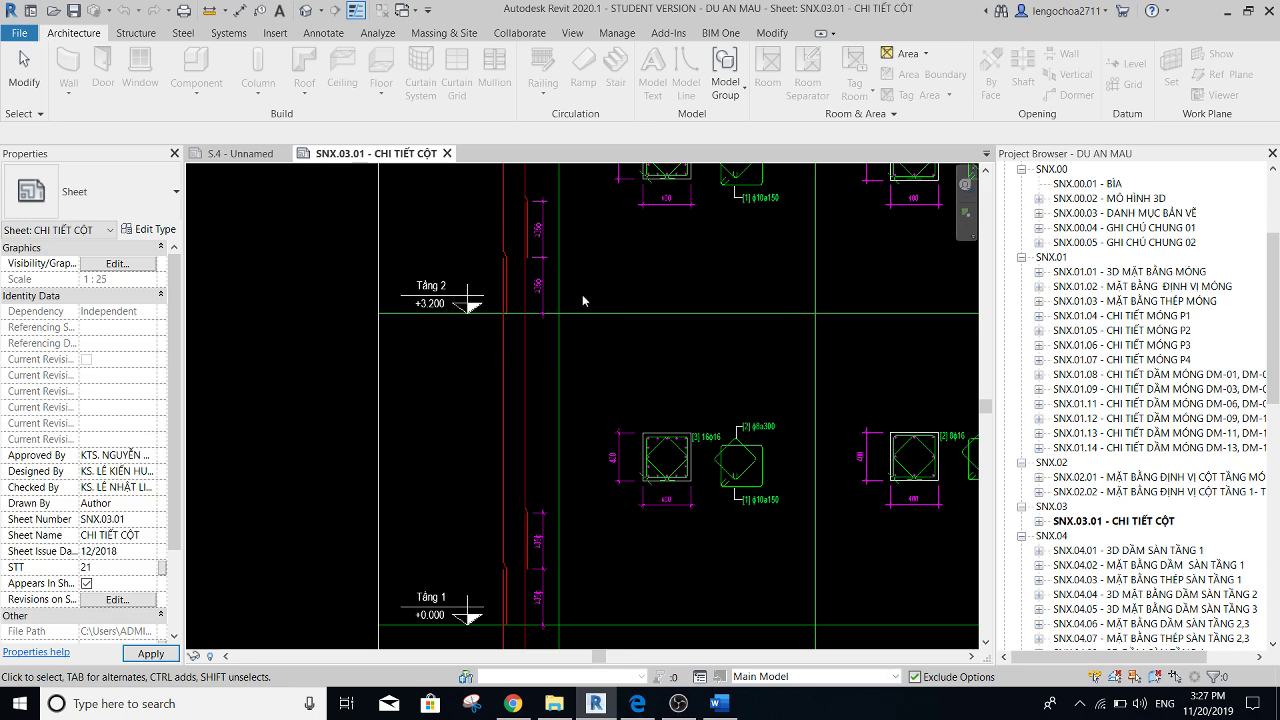
middle_click_drag(594, 305, 617, 370)
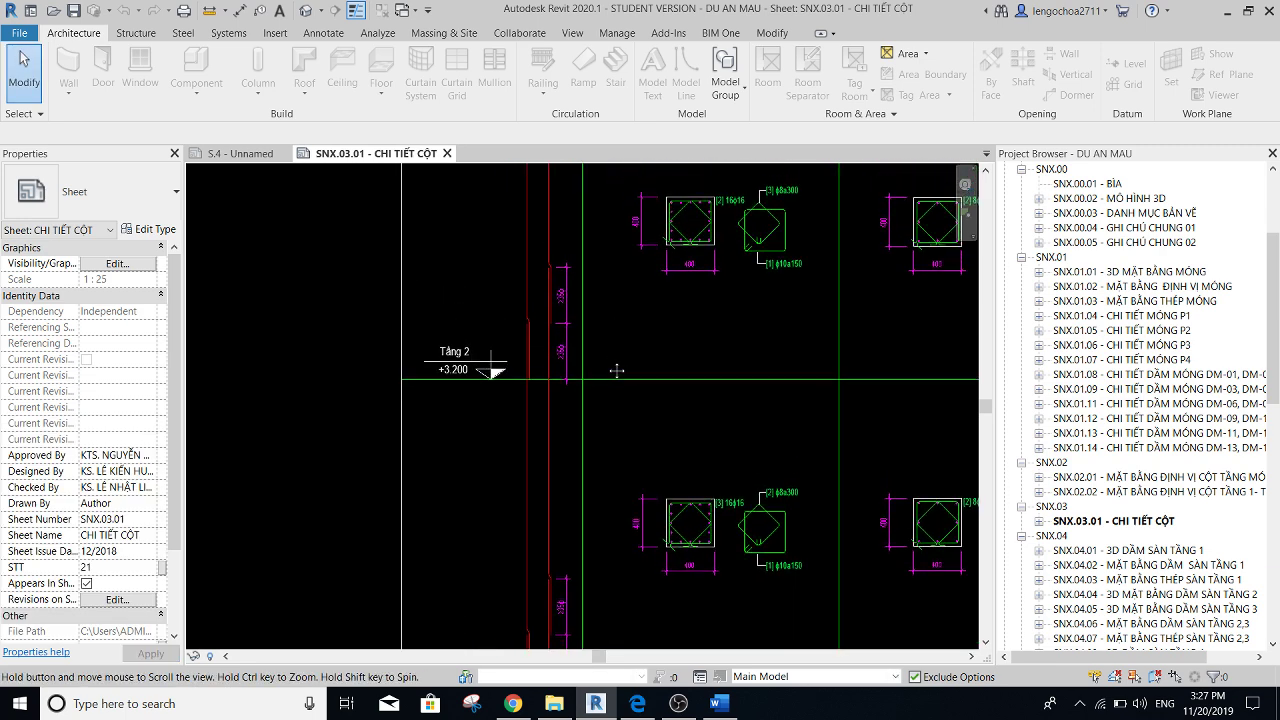
scroll(614, 355, "up", 1)
middle_click_drag(629, 356, 620, 366)
scroll(532, 384, "up", 2)
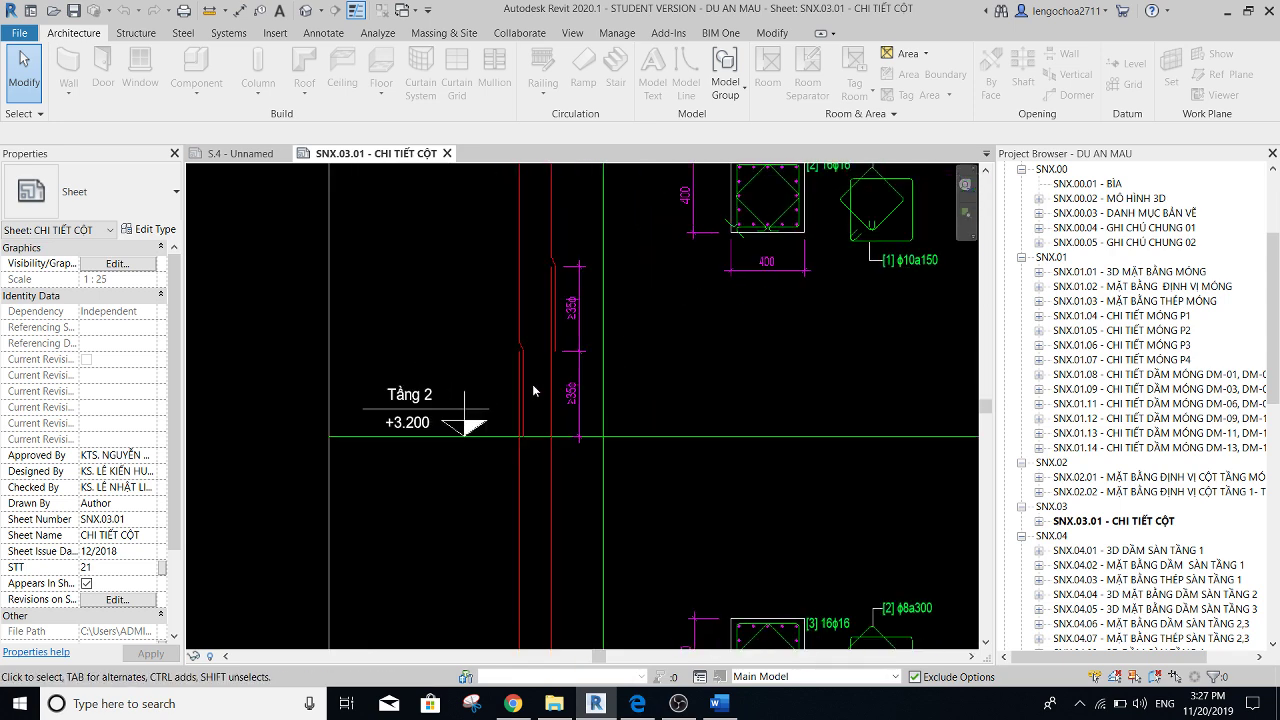
scroll(565, 355, "down", 1)
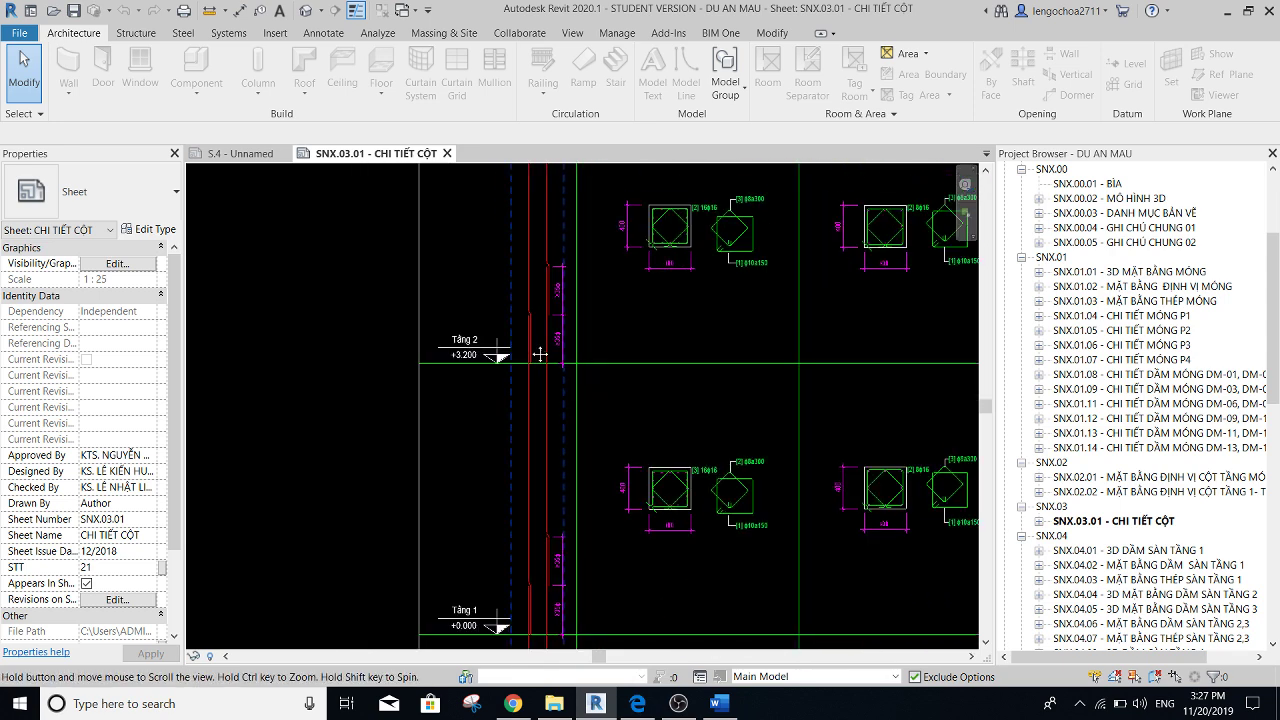
scroll(555, 340, "up", 1)
middle_click_drag(545, 335, 538, 325)
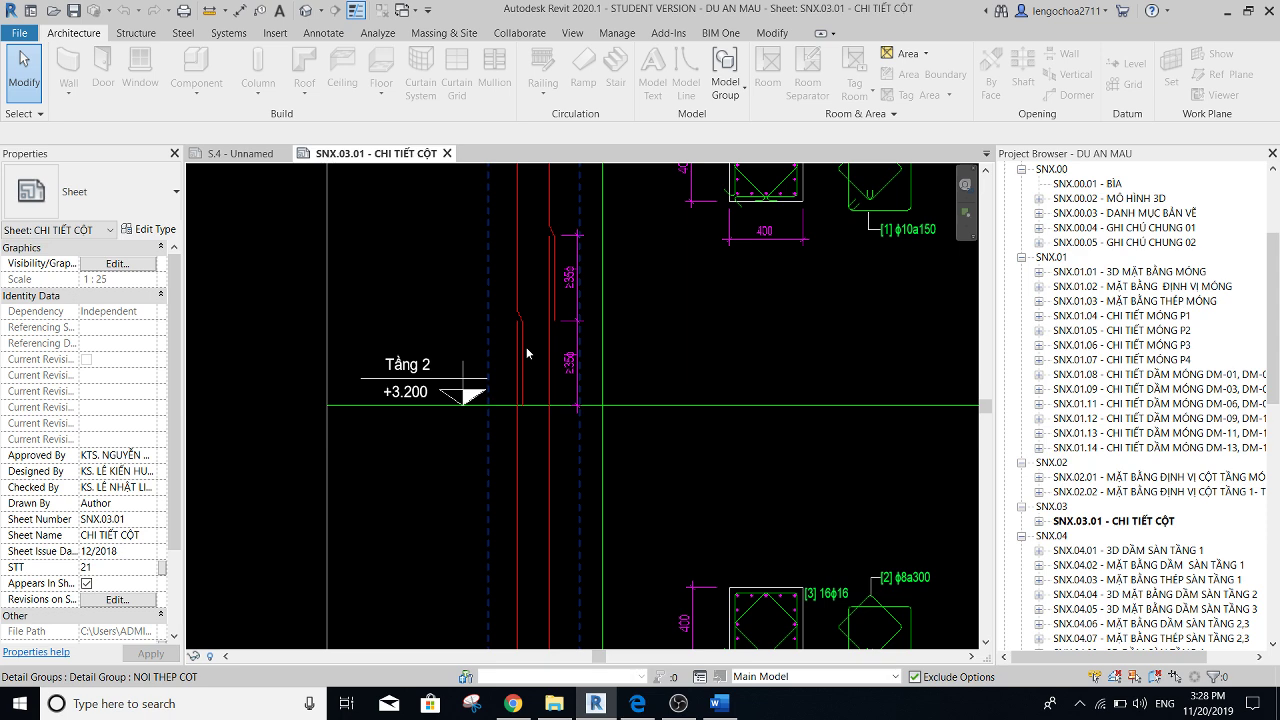
left_click(240, 155)
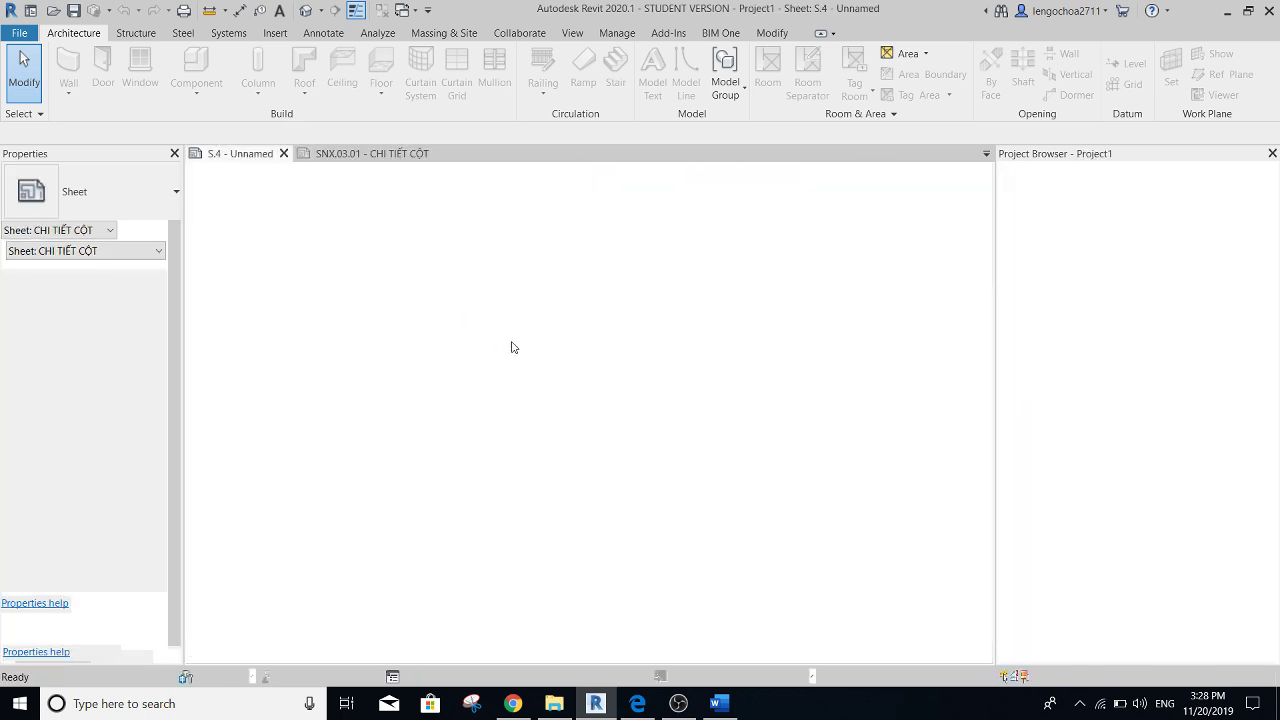
- Redraw the column bar lines near the level marker as Net Thep Chu detail lines with DL
scroll(543, 280, "up", 2)
scroll(515, 283, "up", 2)
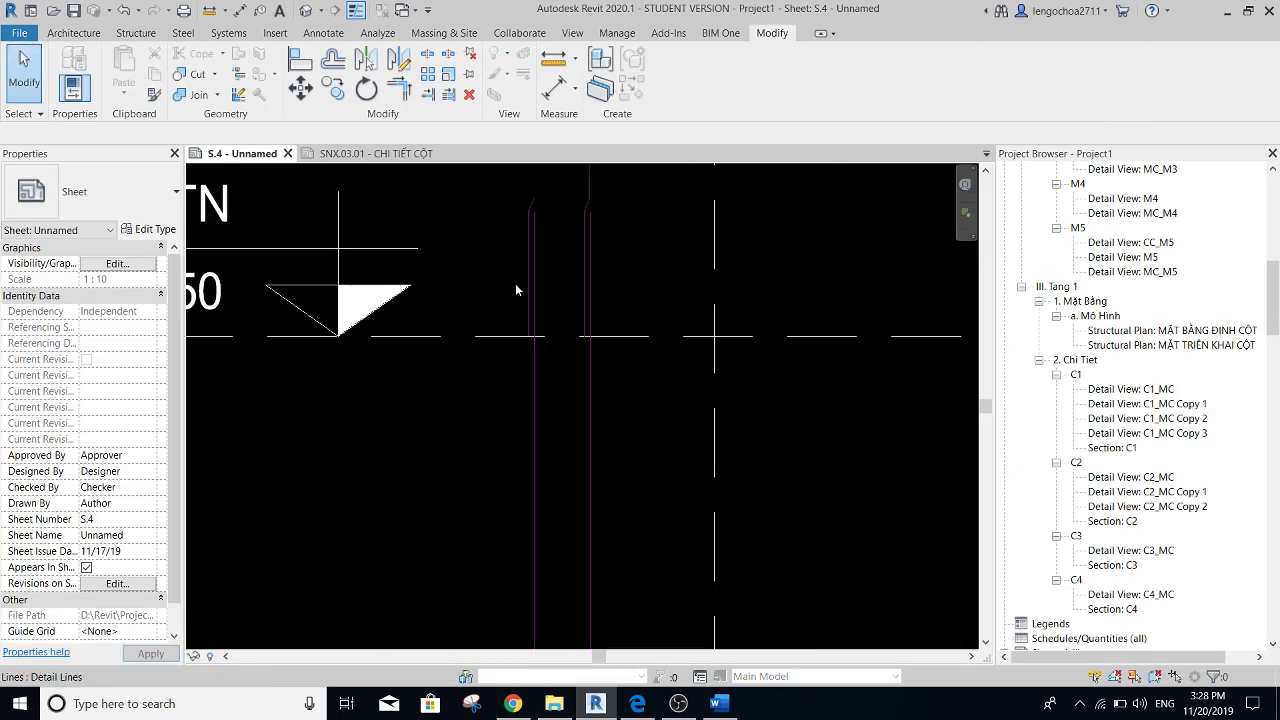
scroll(525, 207, "up", 1)
scroll(537, 221, "up", 1)
mouse_move(537, 221)
middle_mouse_down()
mouse_move(524, 270)
mouse_move(546, 319)
middle_mouse_up()
scroll(524, 276, "up", 1)
key("d")
key("l")
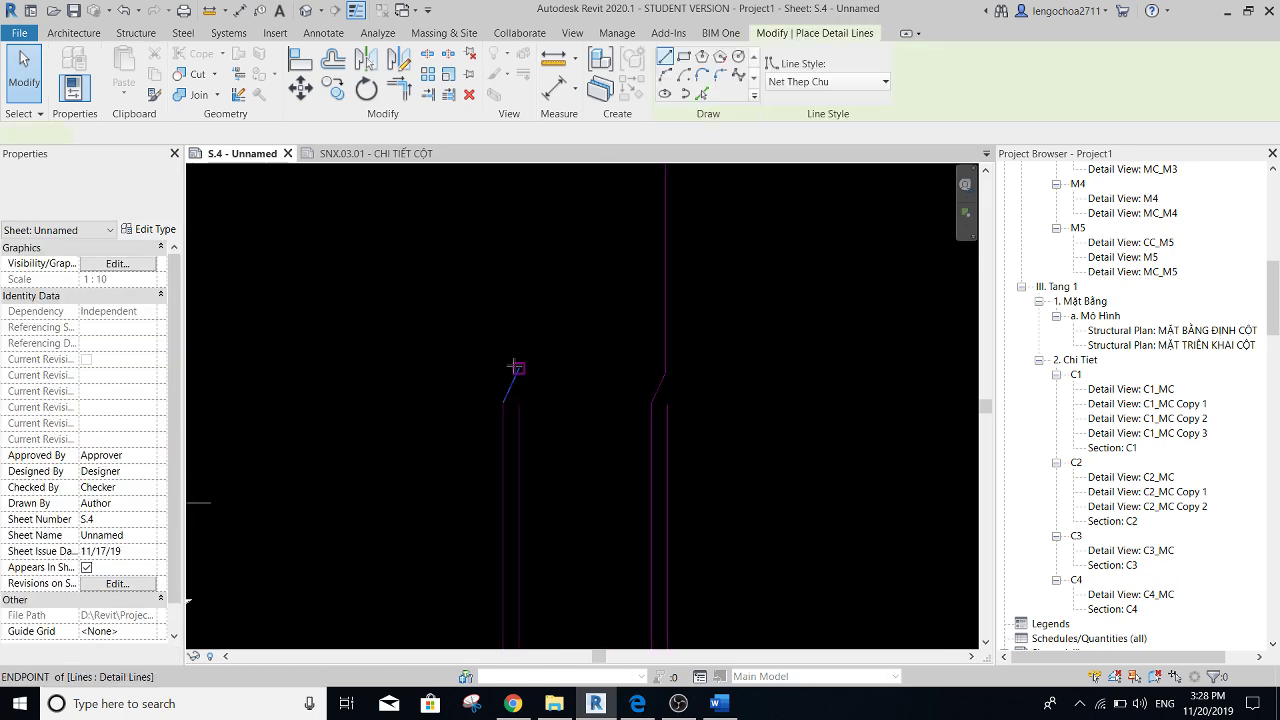
middle_click_drag(547, 249, 569, 466)
scroll(571, 451, "up", 1)
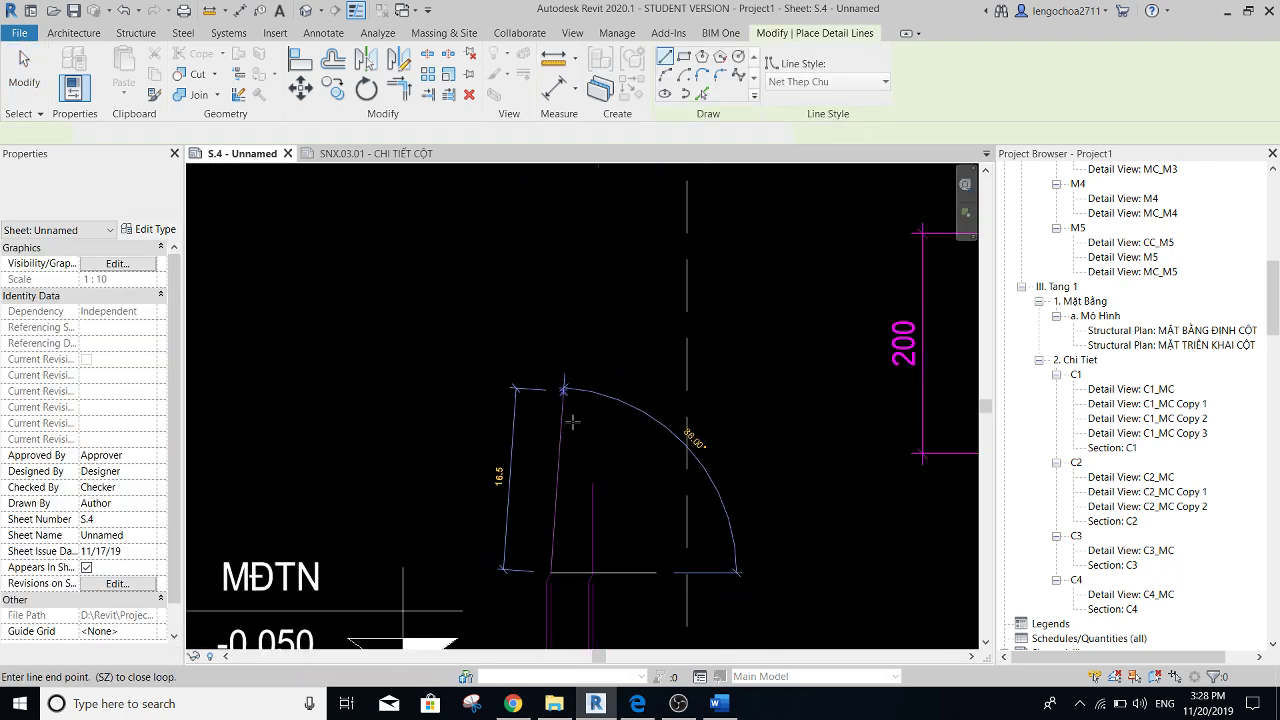
scroll(562, 270, "down", 1)
scroll(561, 250, "up", 2)
scroll(560, 230, "up", 1)
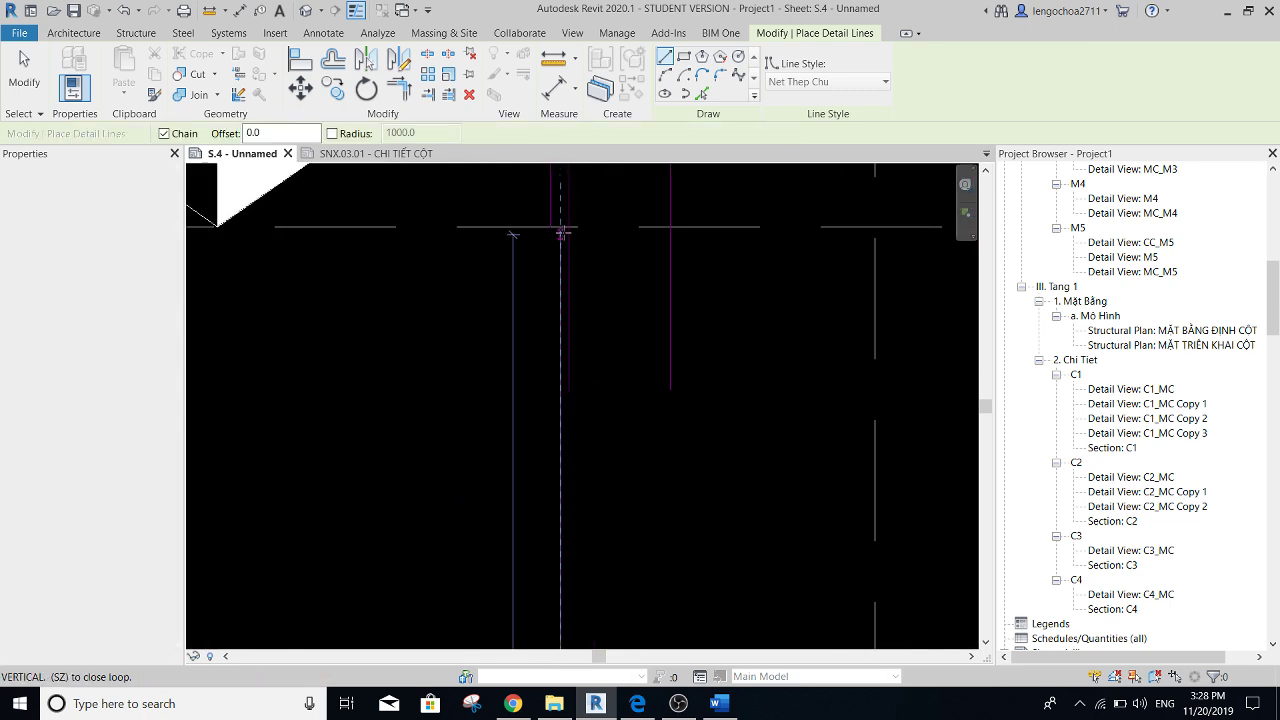
key("Escape")
key("Escape")
- Window-select the bar lines at the lower bar ends and check the right bar's vertical line
middle_click_drag(633, 216, 685, 286)
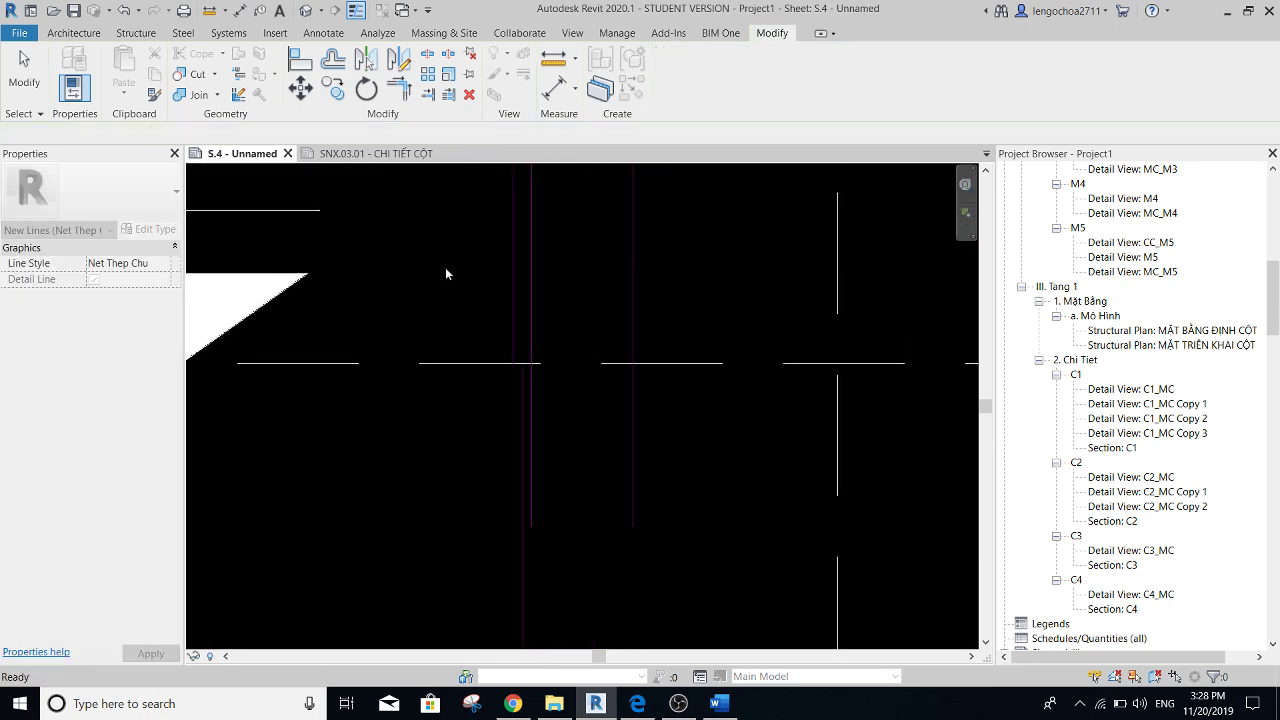
left_click_drag(678, 246, 466, 273)
scroll(509, 268, "down", 3)
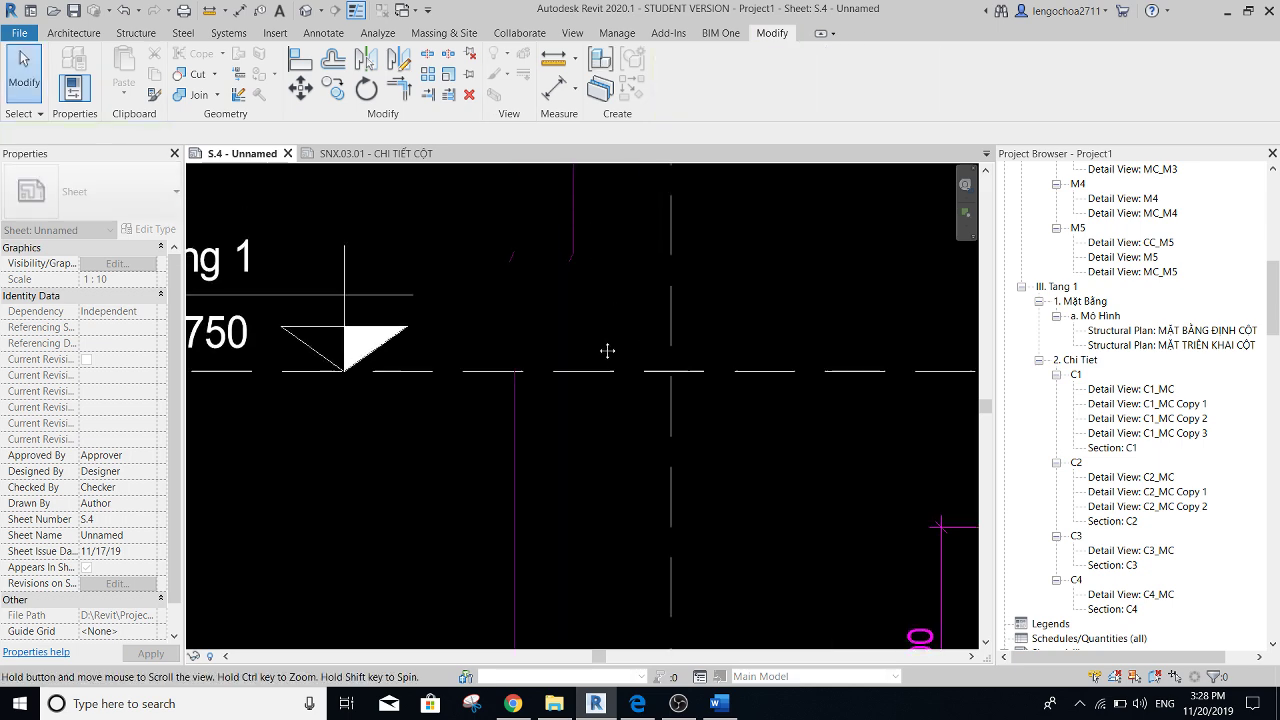
scroll(572, 363, "down", 3)
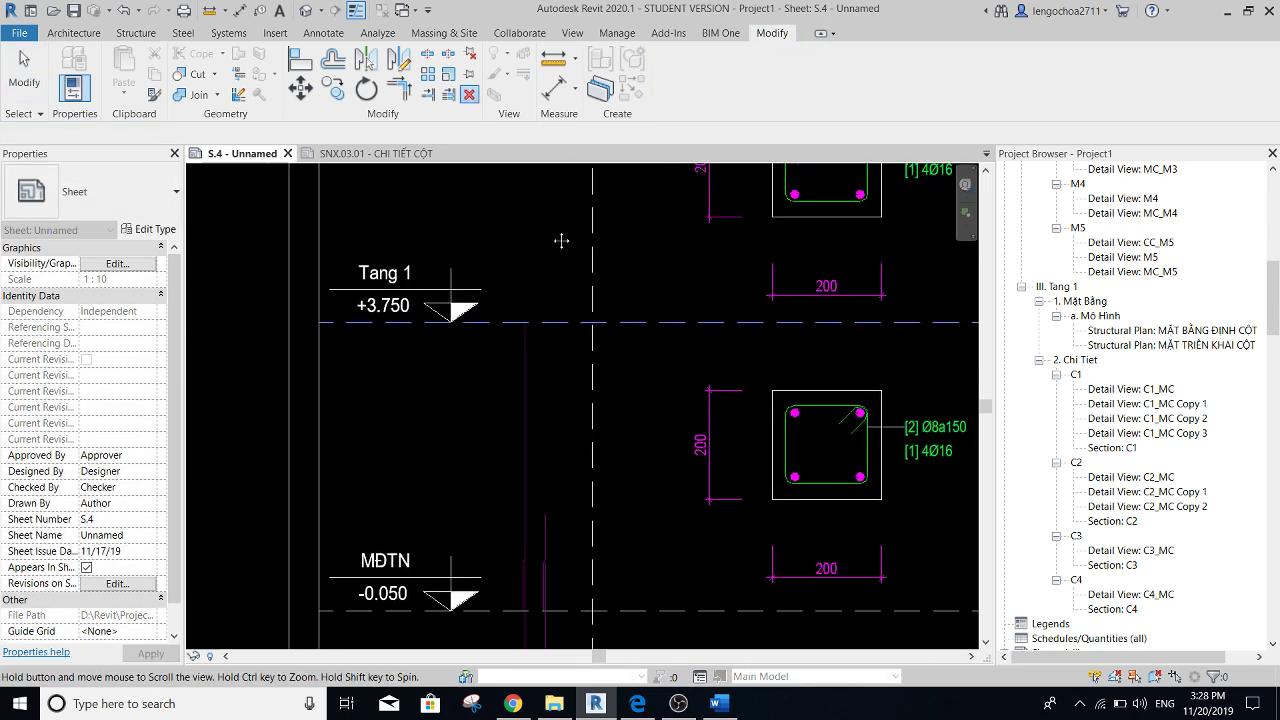
mouse_move(545, 640)
middle_mouse_down()
mouse_move(534, 451)
mouse_move(549, 351)
mouse_move(626, 429)
middle_mouse_up()
scroll(534, 451, "up", 3)
scroll(517, 471, "up", 3)
scroll(553, 366, "up", 2)
scroll(553, 366, "up", 1)
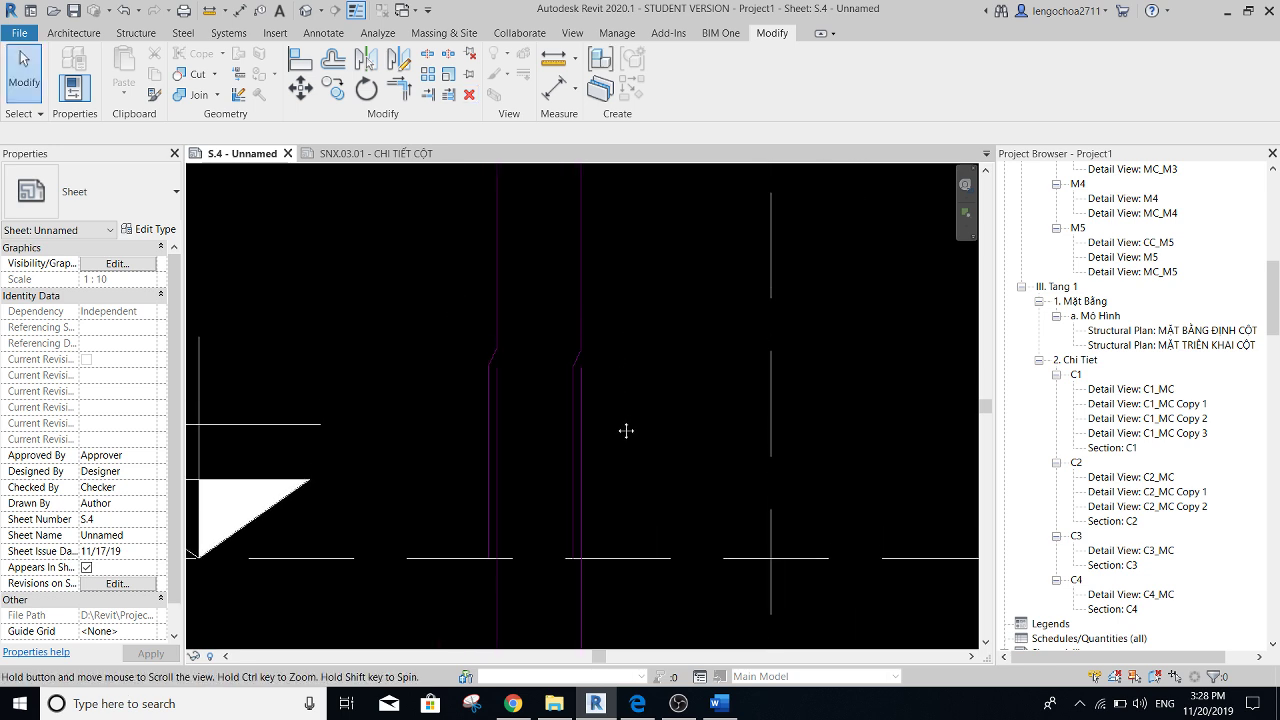
scroll(585, 329, "up", 1)
left_click(574, 459)
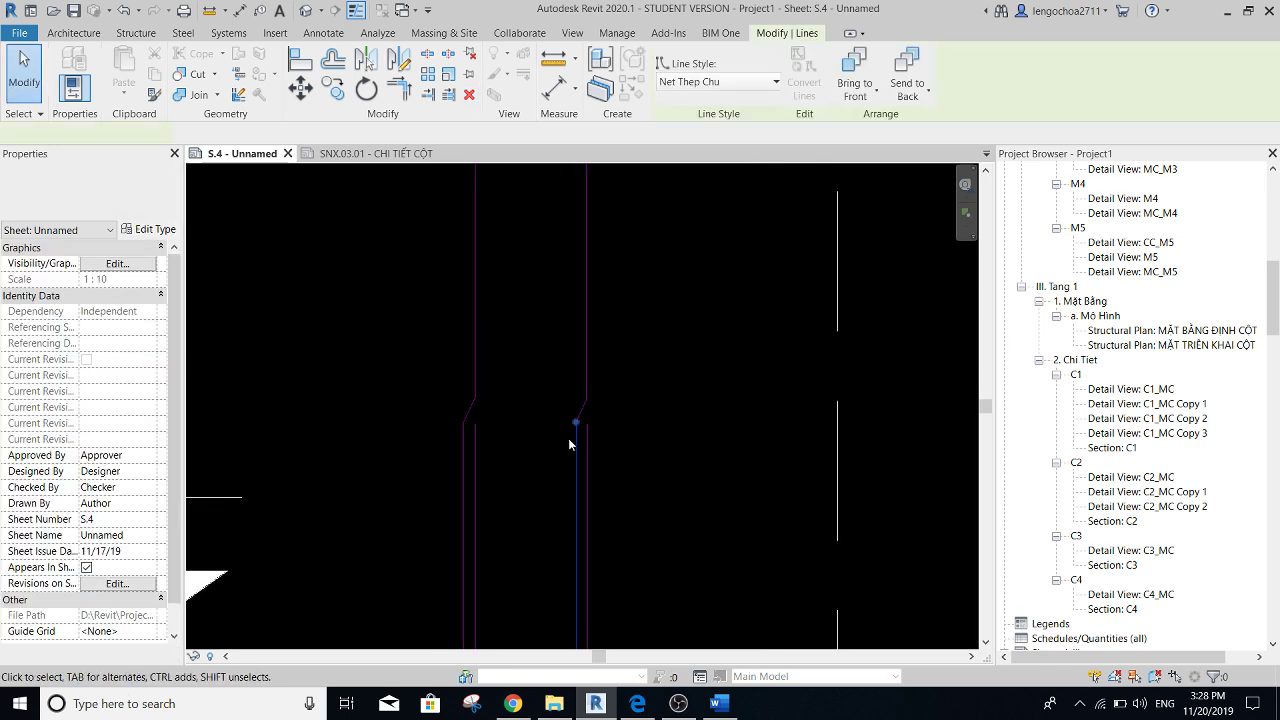
mouse_move(643, 409)
middle_mouse_down()
mouse_move(620, 302)
mouse_move(583, 275)
mouse_move(616, 335)
middle_mouse_up()
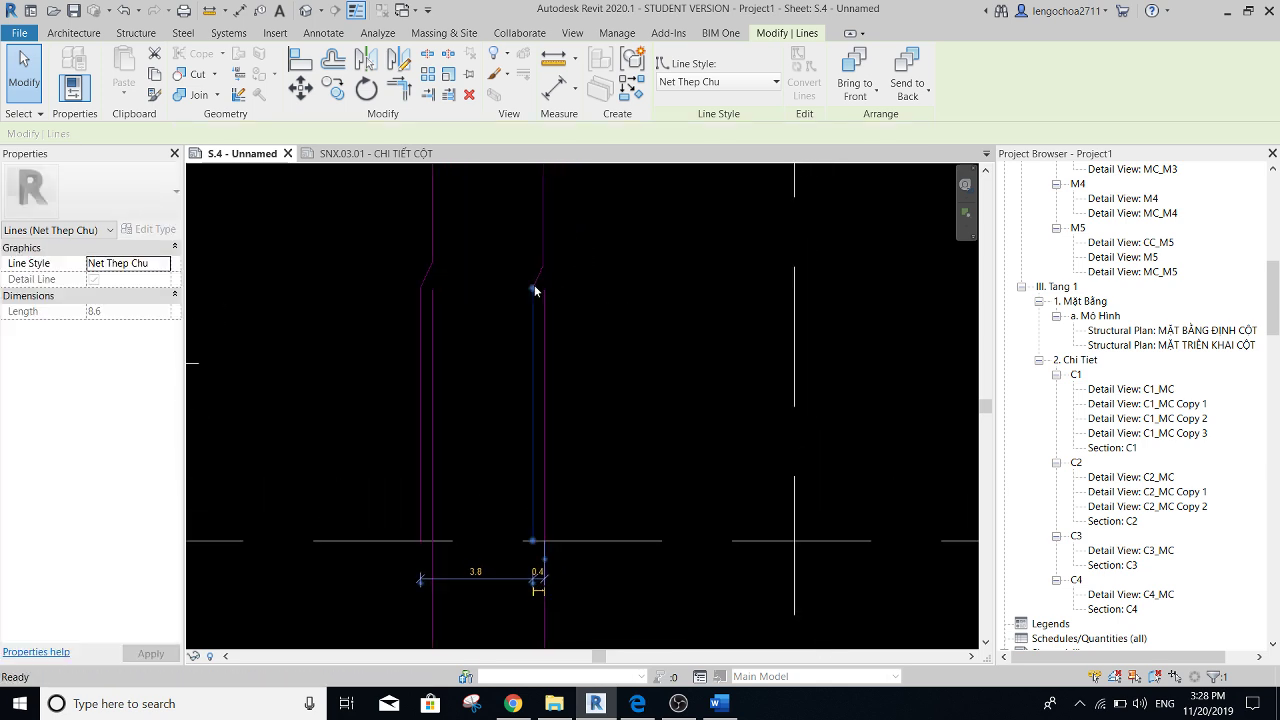
scroll(545, 295, "up", 3)
key("Escape")
- Delete the stray vertical segment of the right bar and move the upper bar line onto the crank
left_click(543, 285)
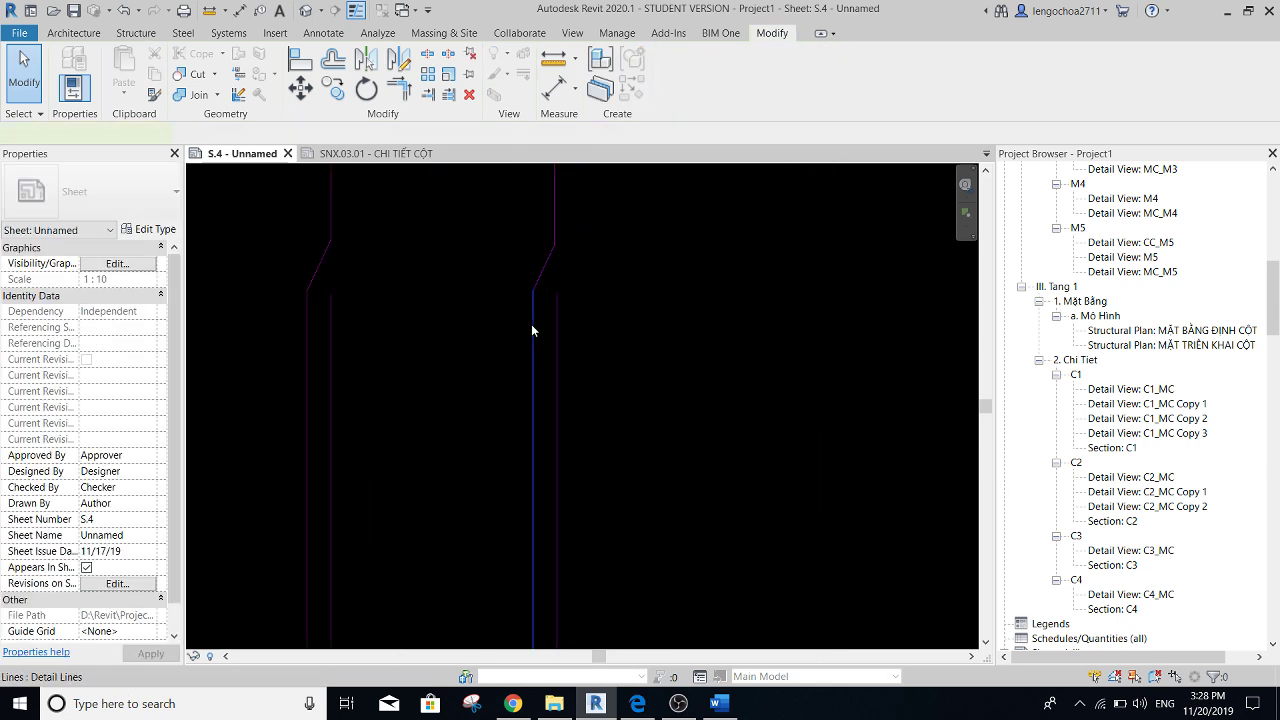
key("Delete")
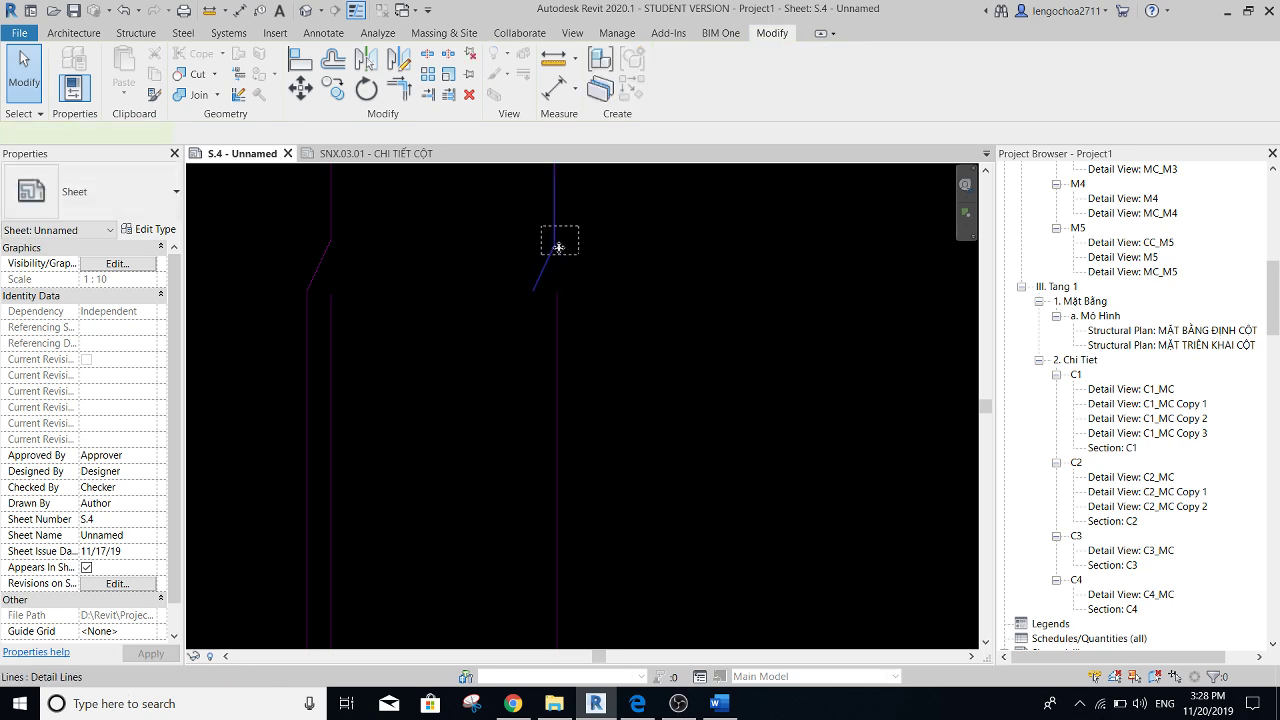
left_click(558, 247)
left_click_drag(537, 297, 557, 331)
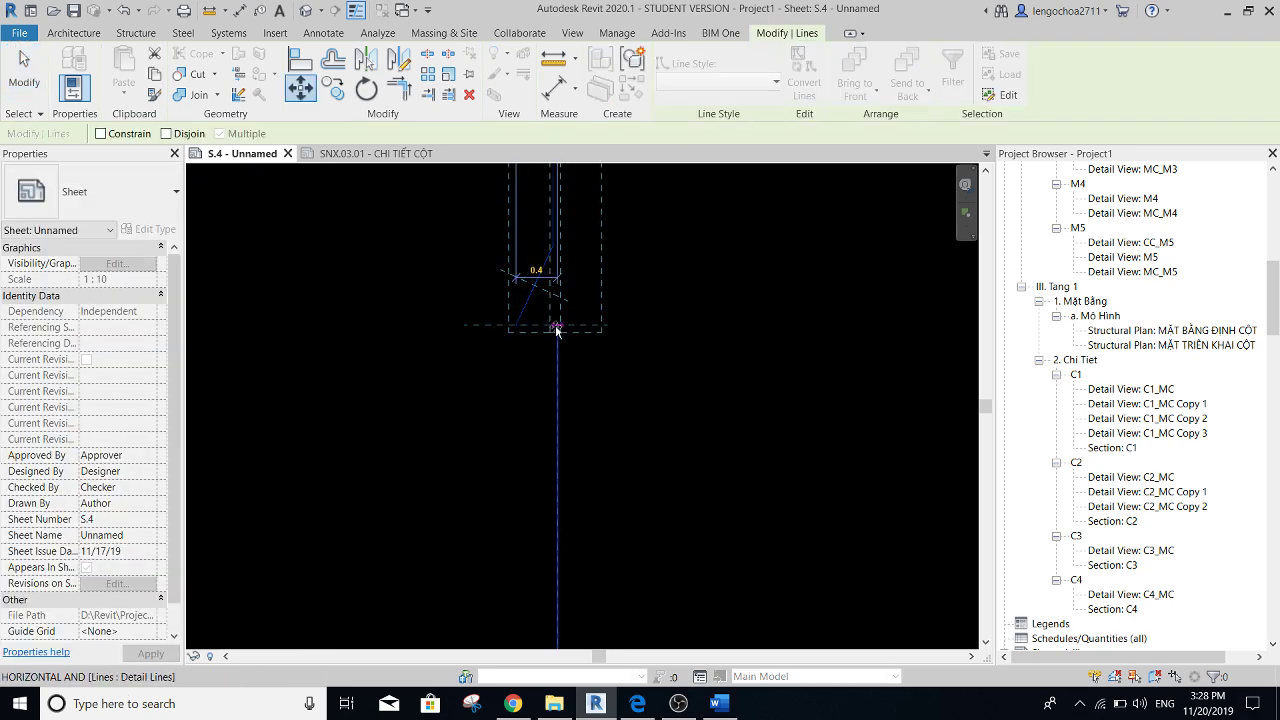
scroll(619, 311, "up", 3)
- Start another set of Net Thep Chu detail lines near the MĐTN level marker, then cancel
mouse_move(625, 332)
middle_mouse_down()
mouse_move(631, 360)
mouse_move(603, 410)
middle_mouse_up()
scroll(591, 455, "up", 2)
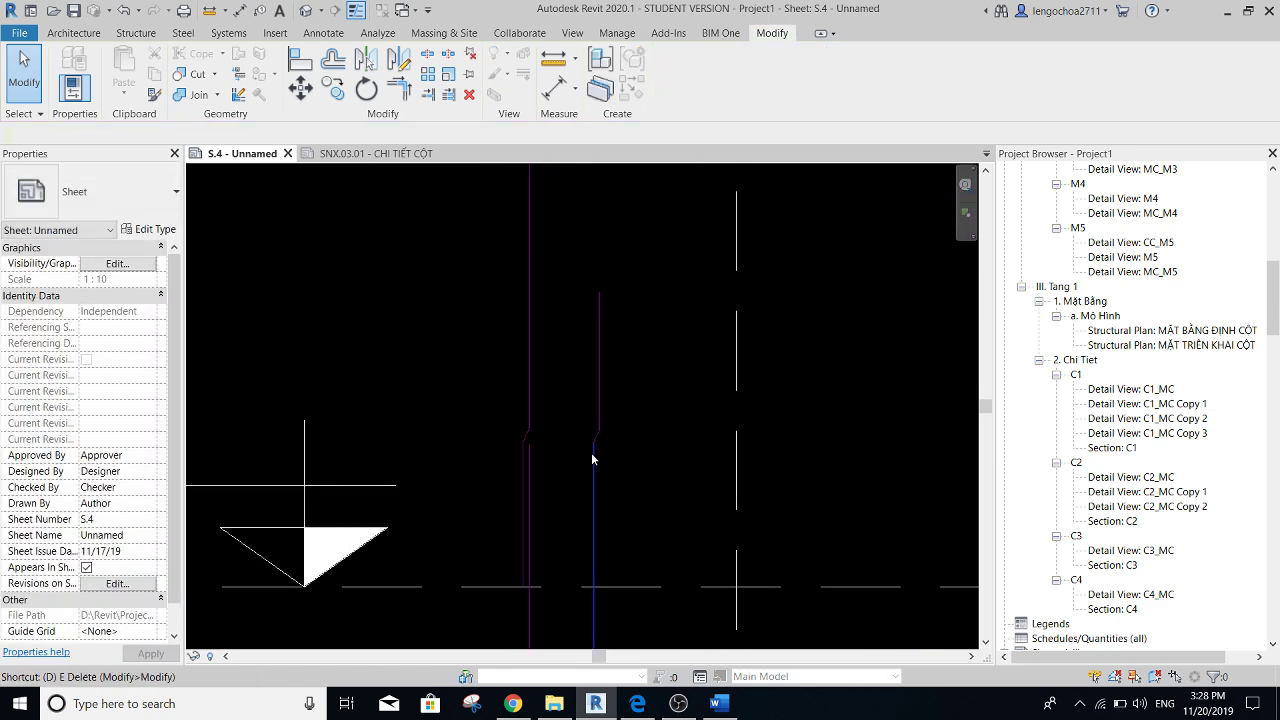
key("d")
key("l")
scroll(596, 428, "up", 2)
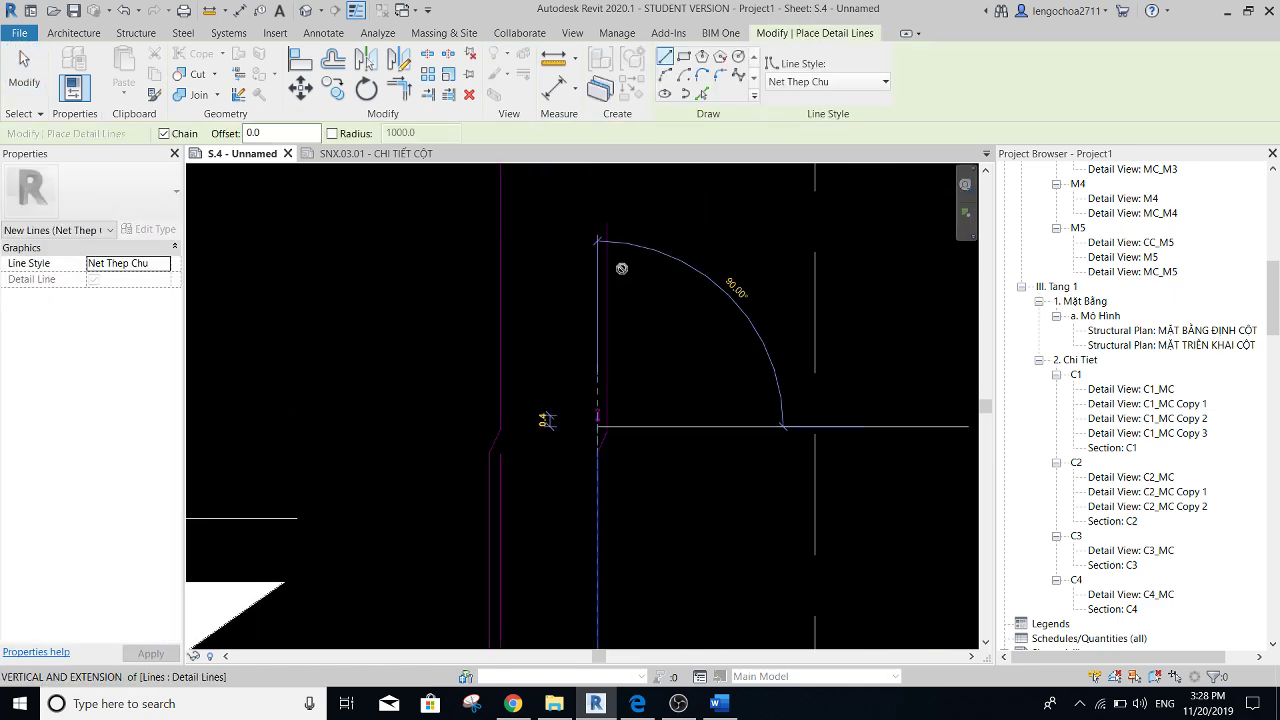
scroll(606, 409, "down", 3)
scroll(606, 477, "up", 2)
scroll(597, 517, "up", 2)
scroll(591, 453, "up", 2)
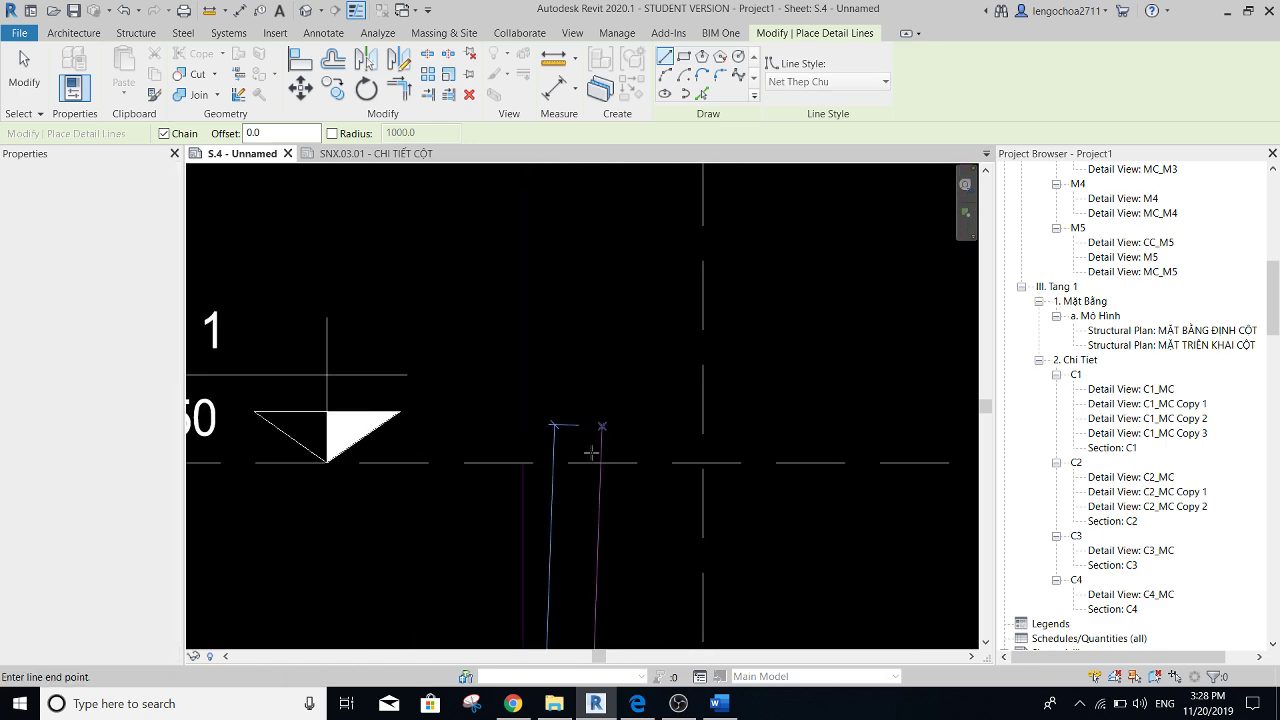
scroll(580, 460, "up", 1)
key("Escape")
scroll(590, 500, "down", 2)
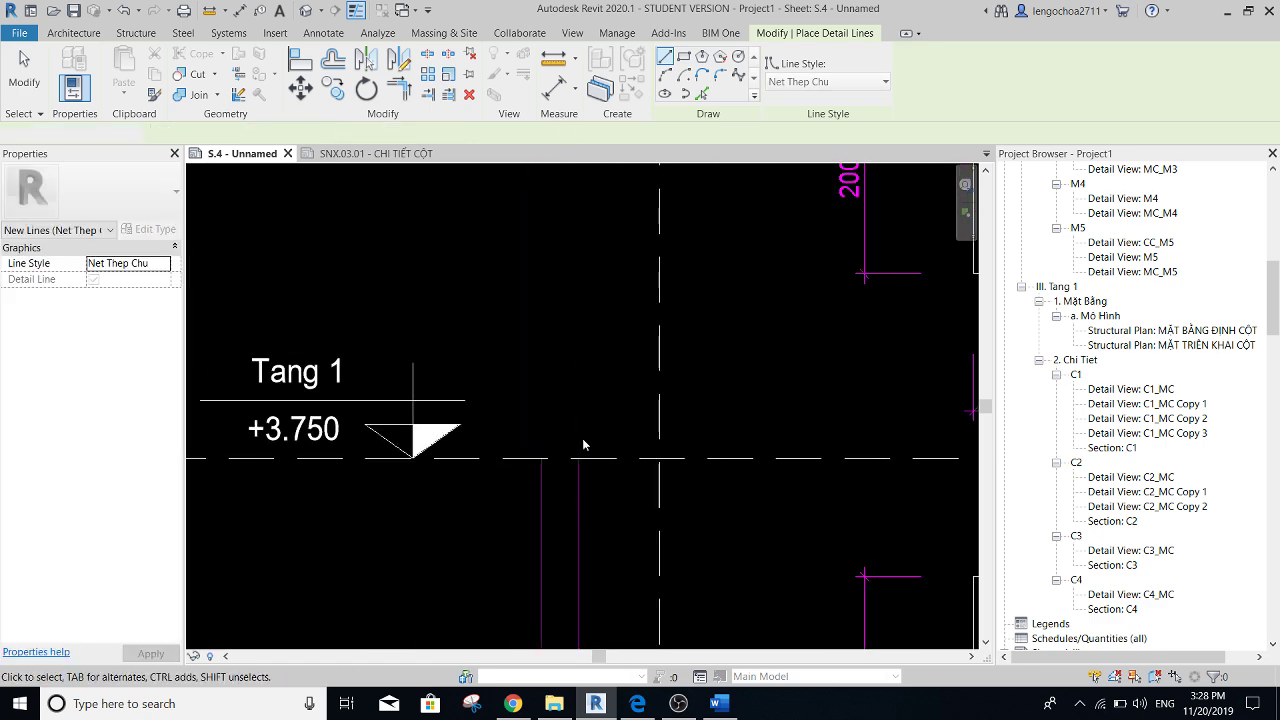
key("Escape")
- Check the horizontal line beside the bars and recentre the view on the cranked bars
scroll(549, 458, "up", 2)
scroll(549, 367, "up", 1)
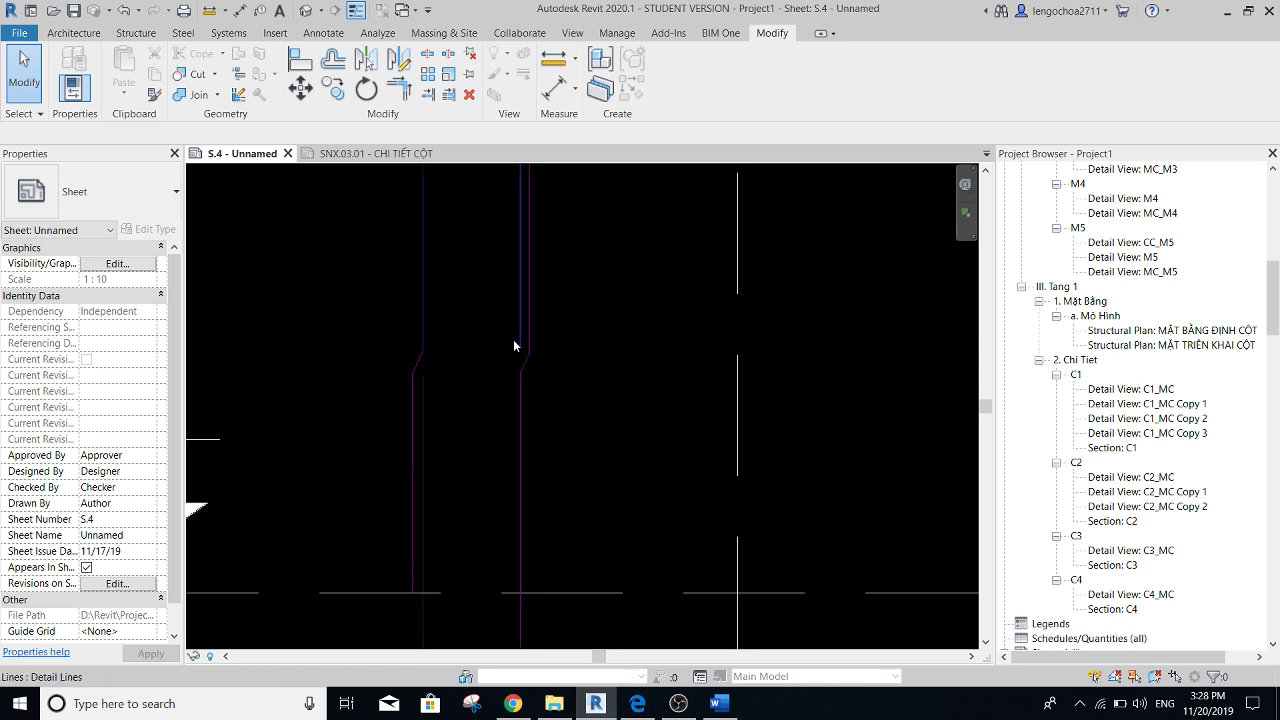
scroll(515, 345, "up", 2)
left_click(530, 364)
key("Escape")
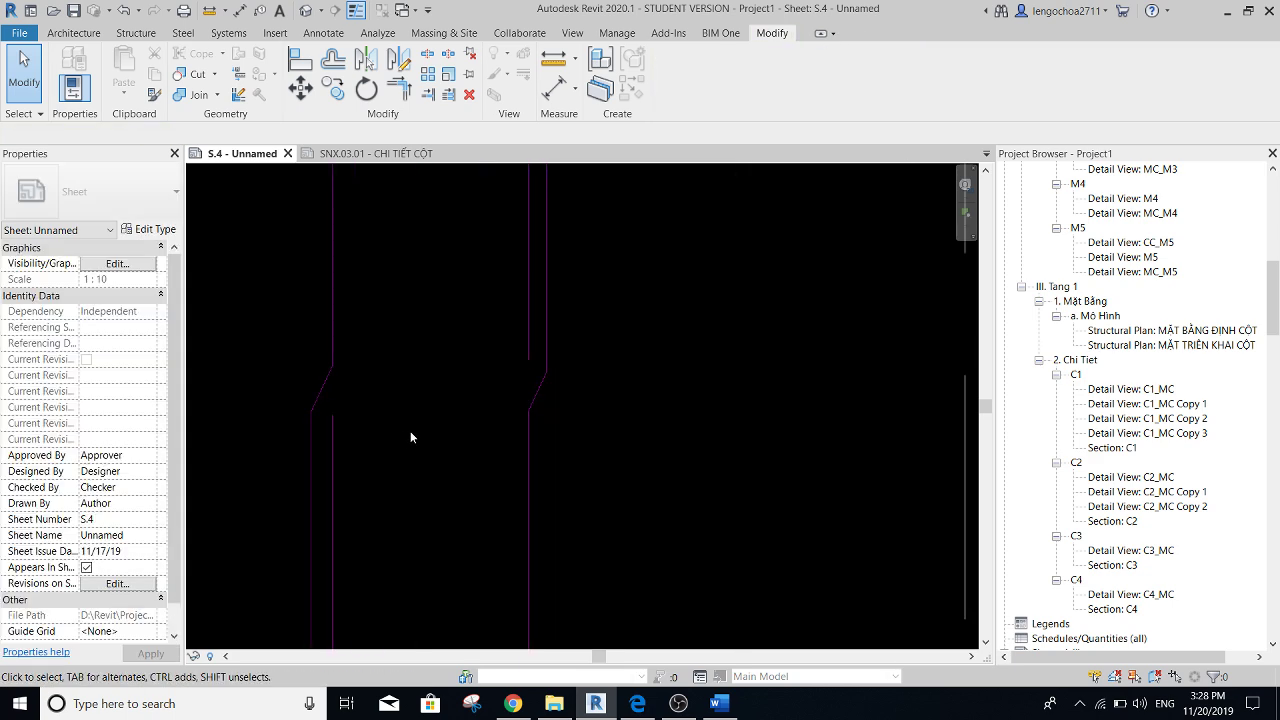
middle_click_drag(410, 437, 557, 346)
scroll(585, 318, "down", 2)
scroll(530, 331, "down", 1)
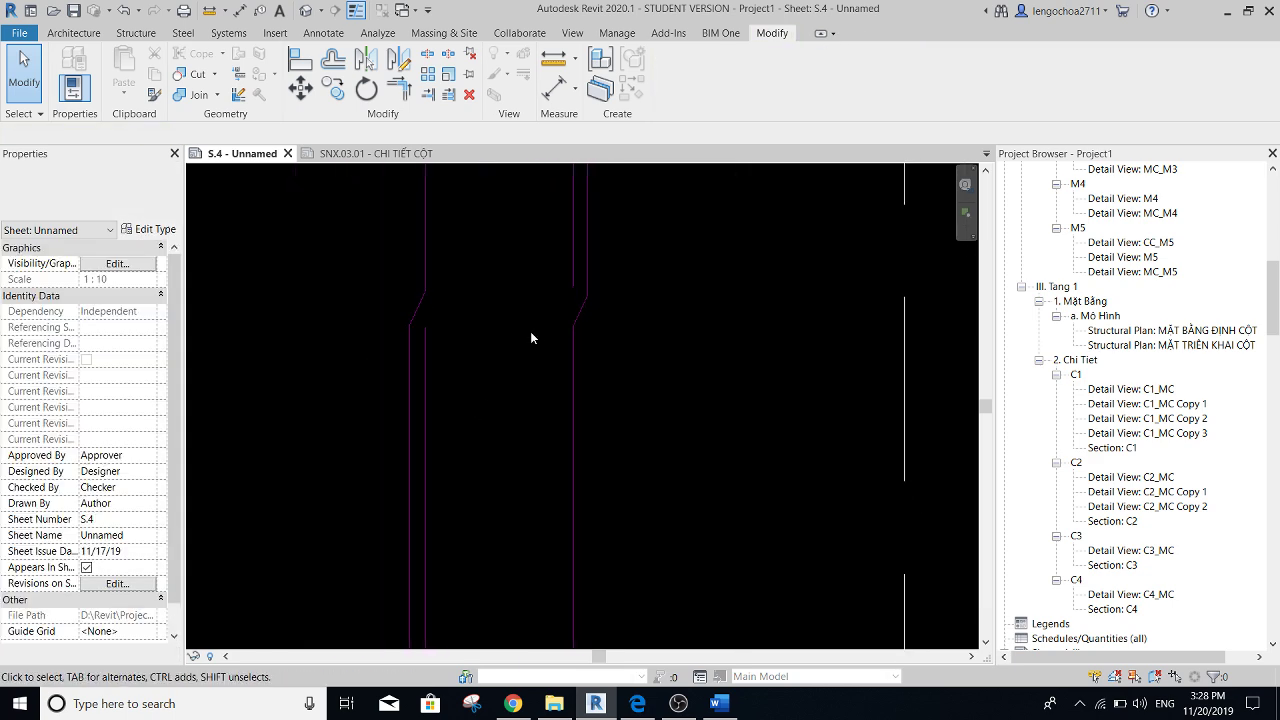
scroll(560, 380, "down", 2)
- Begin an aligned dimension (DI) measuring the cranked bar's lap splice, currently reading 9
key("i")
scroll(575, 410, "up", 1)
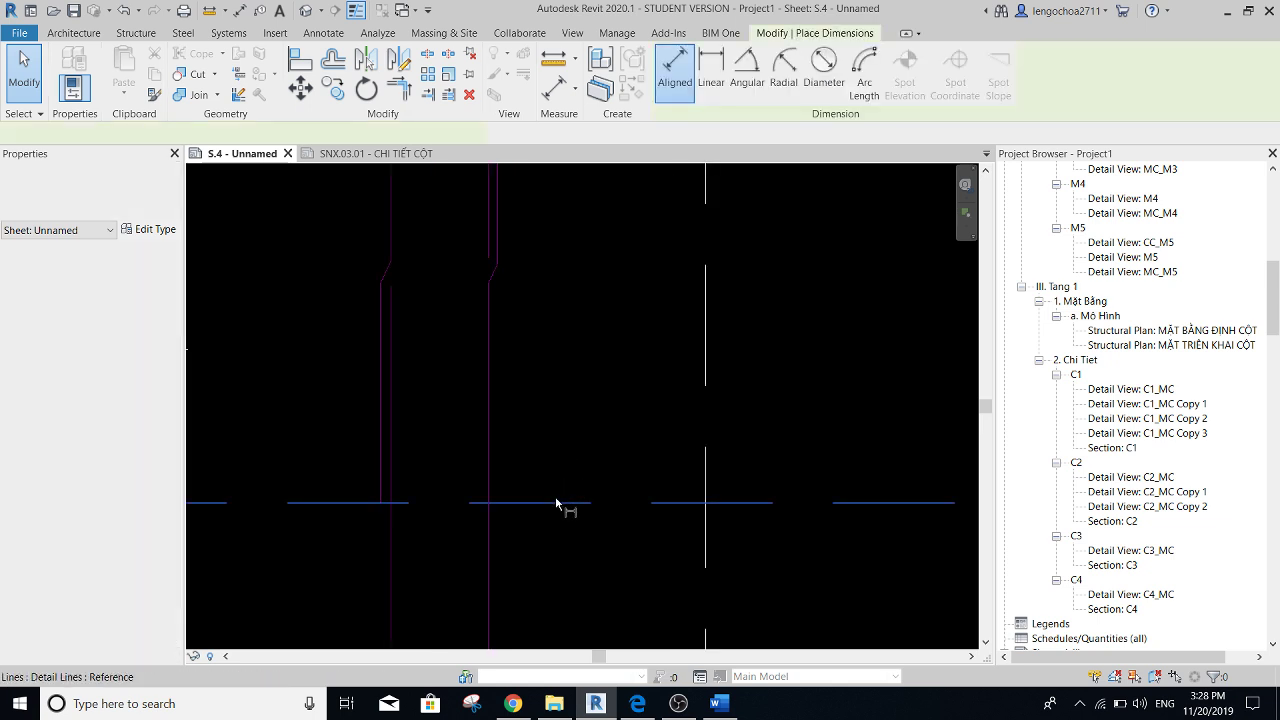
scroll(551, 286, "down", 1)
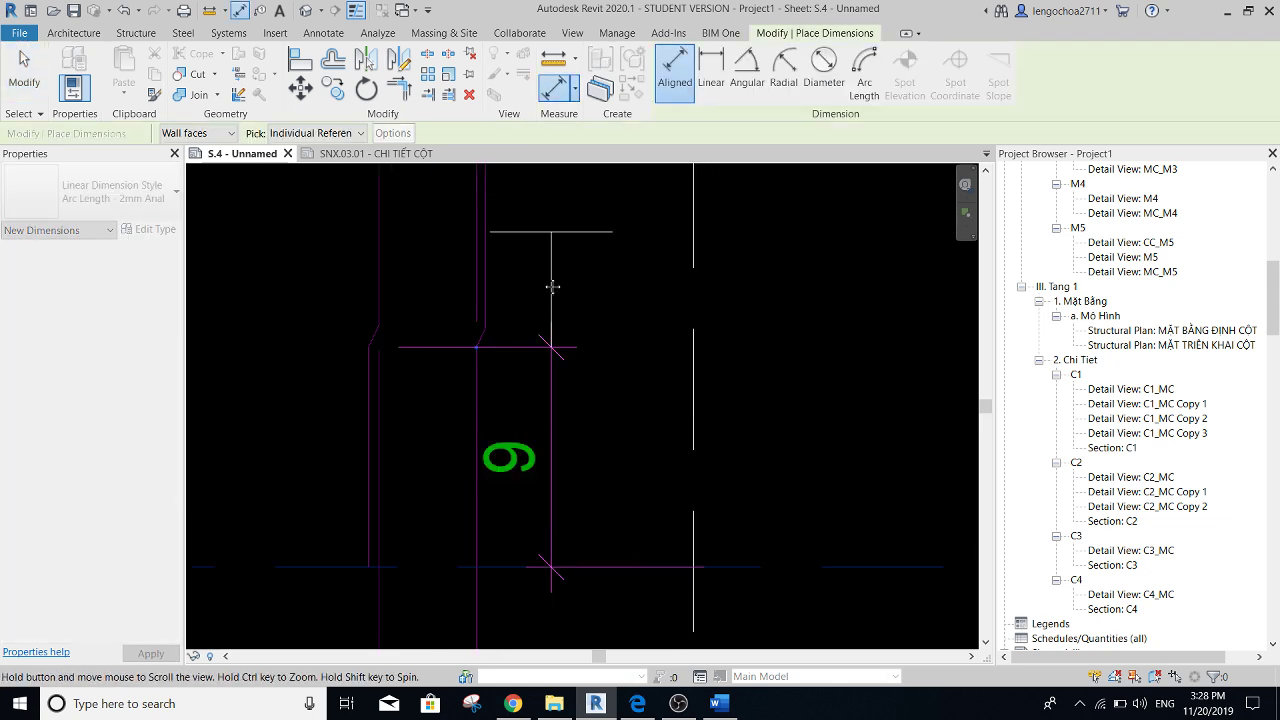
scroll(531, 309, "down", 1)
scroll(527, 323, "down", 1)
scroll(520, 300, "down", 2)
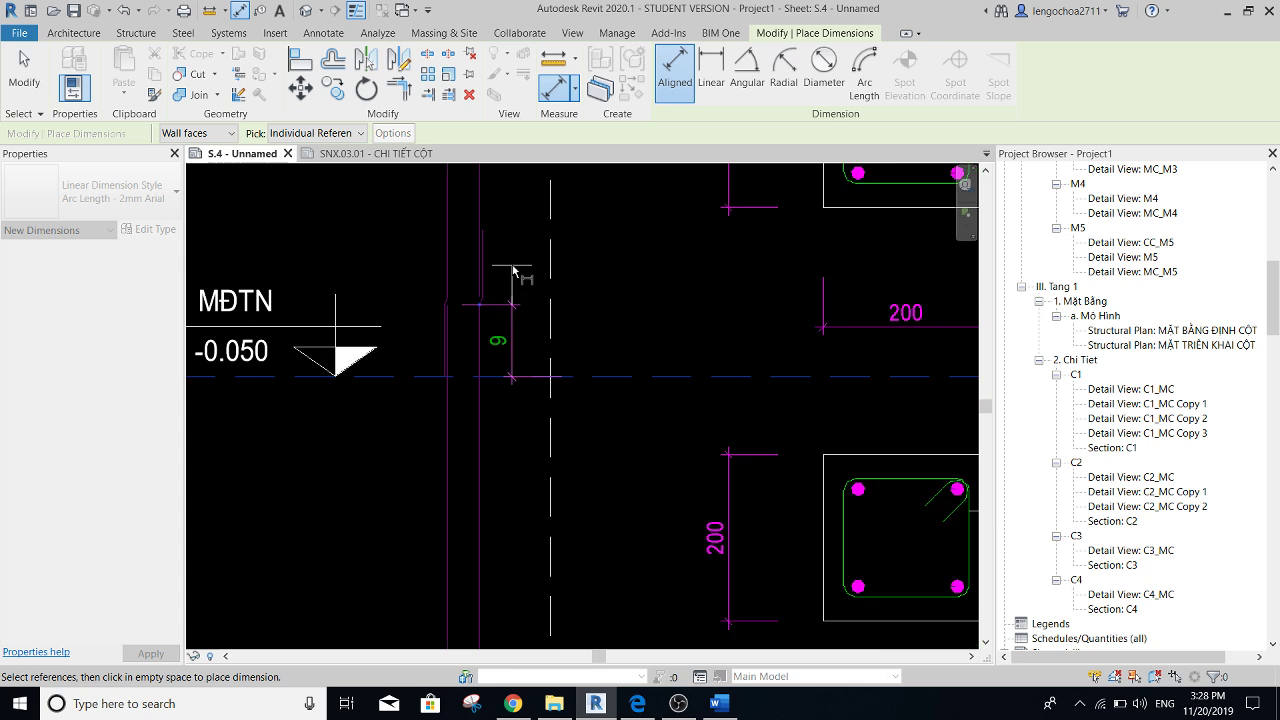
scroll(508, 265, "up", 1)
scroll(508, 258, "up", 1)
scroll(490, 238, "up", 1)
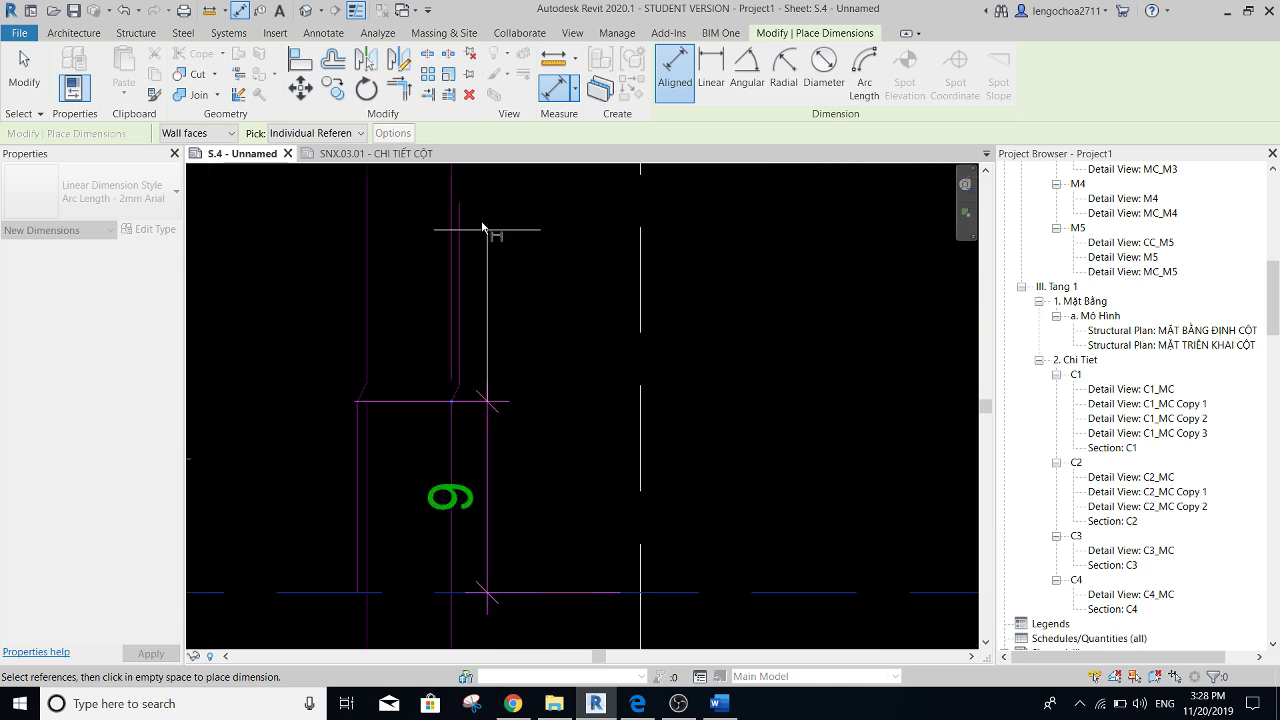
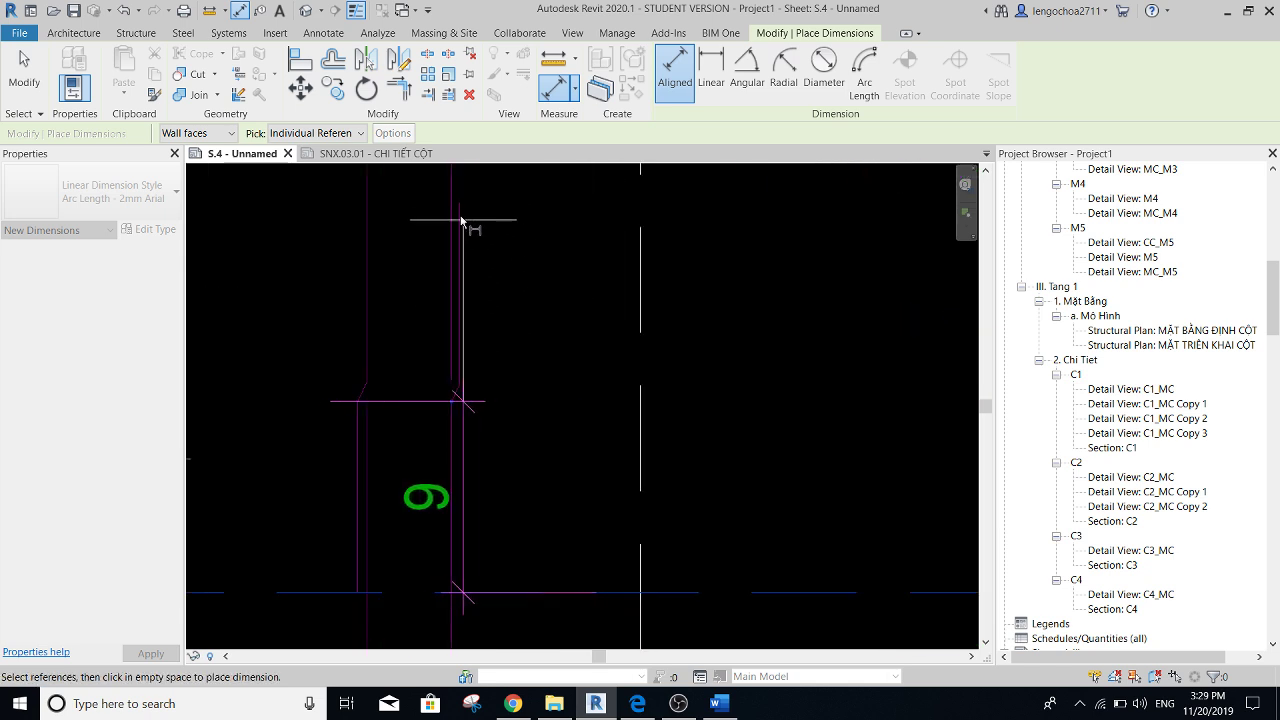
- Bring the MĐTN column lap into view and finish placing the two chained 9 dimensions
scroll(464, 208, "down", 2)
middle_click_drag(531, 337, 507, 93)
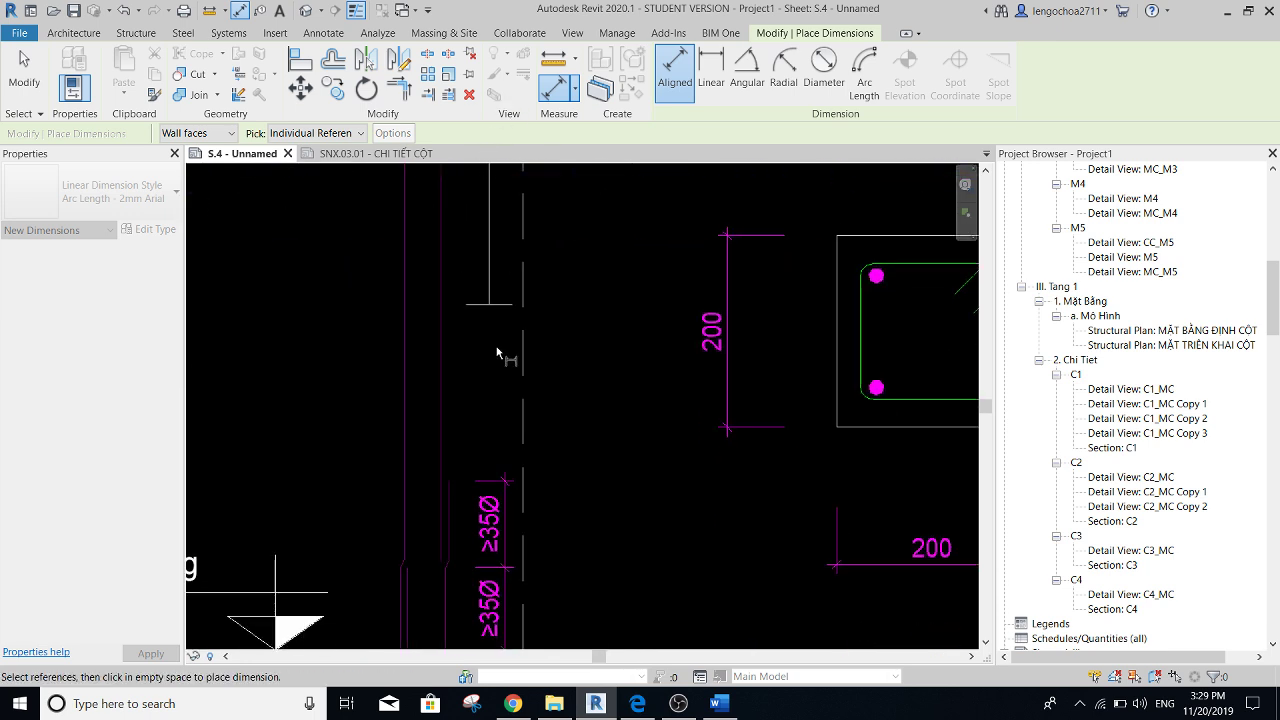
mouse_move(497, 351)
middle_mouse_down()
mouse_move(506, 451)
mouse_move(455, 290)
middle_mouse_up()
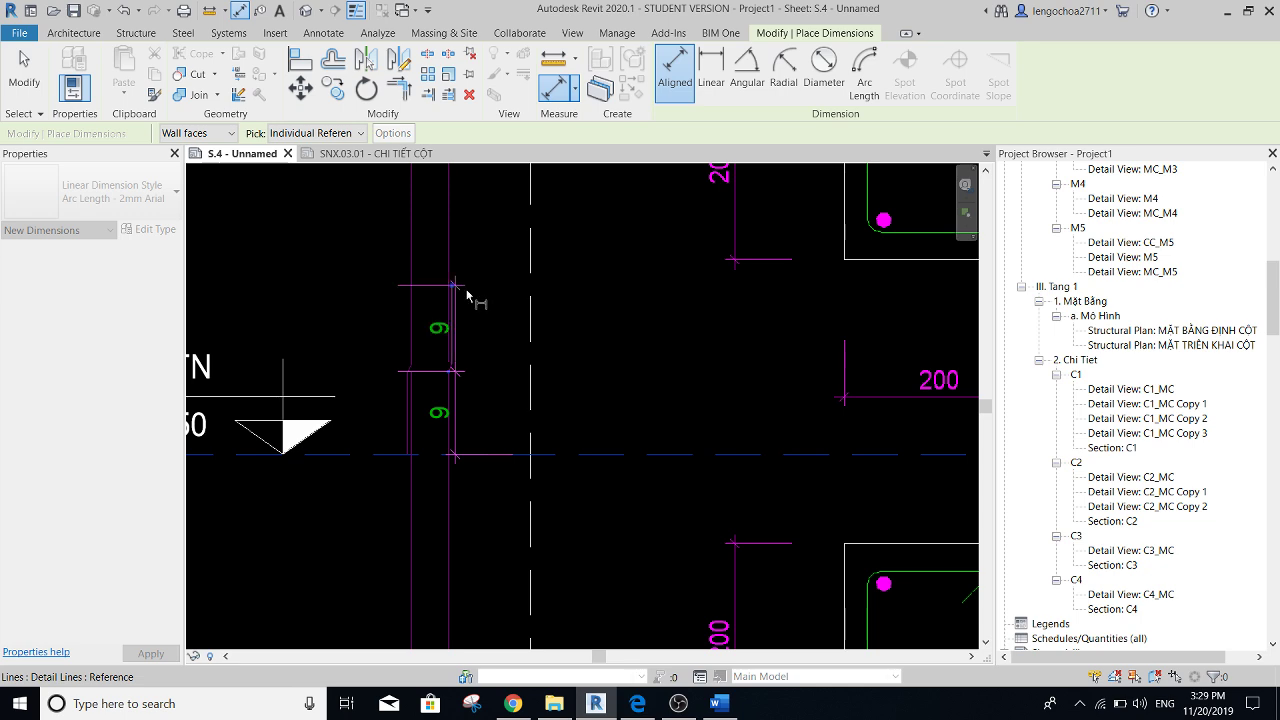
scroll(505, 330, "down", 2)
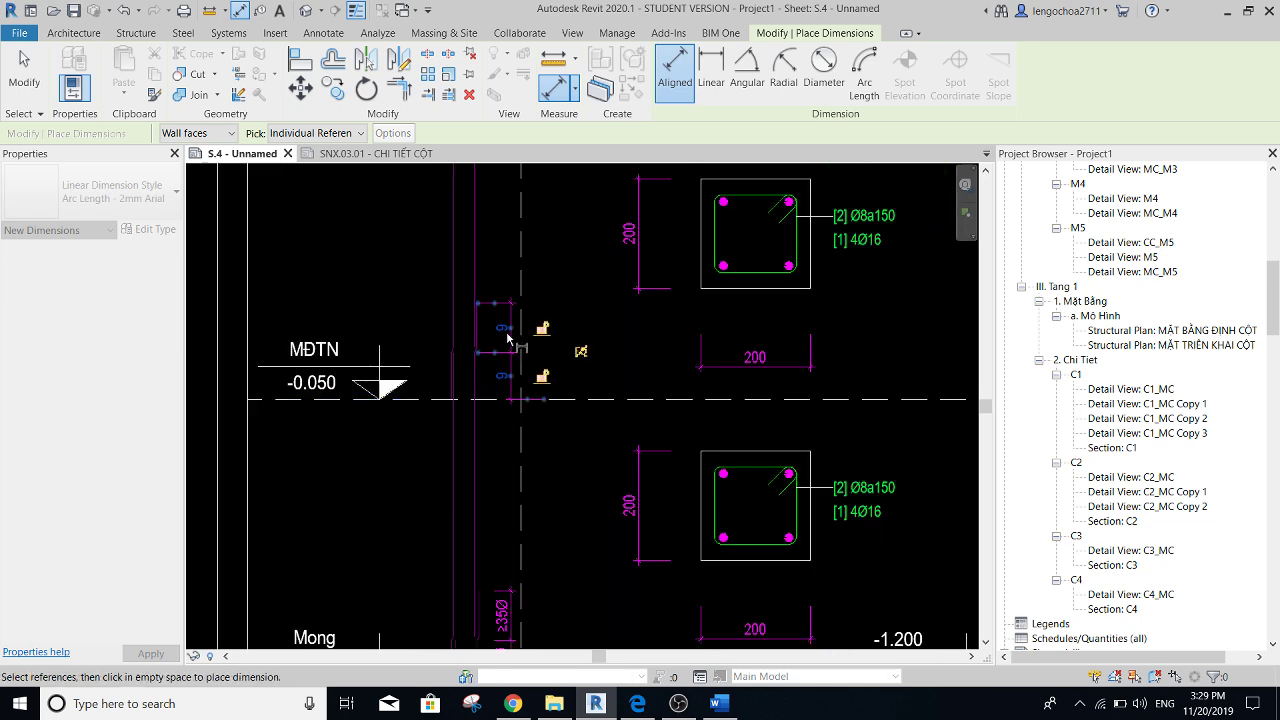
scroll(495, 358, "up", 3)
scroll(443, 343, "up", 2)
key("Escape")
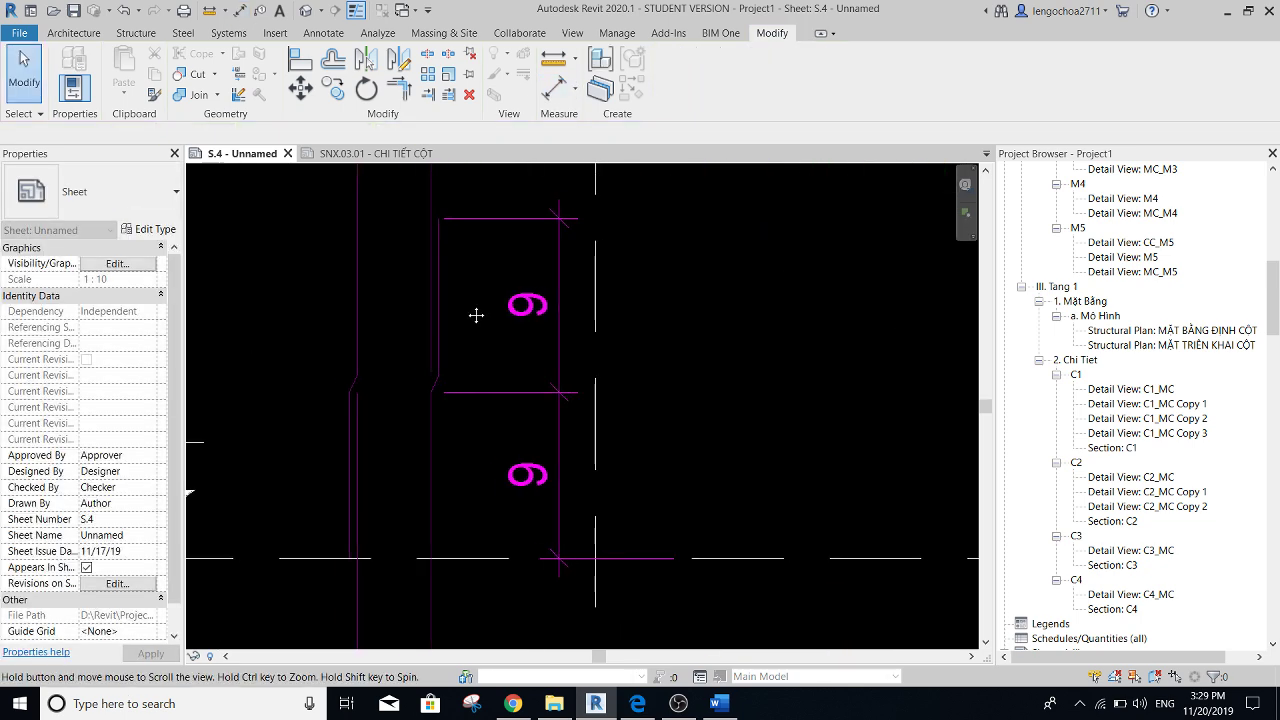
scroll(477, 314, "up", 1)
- Replace the text of both 9 lap dimensions on the column with ≥35Ø
double_click(512, 303)
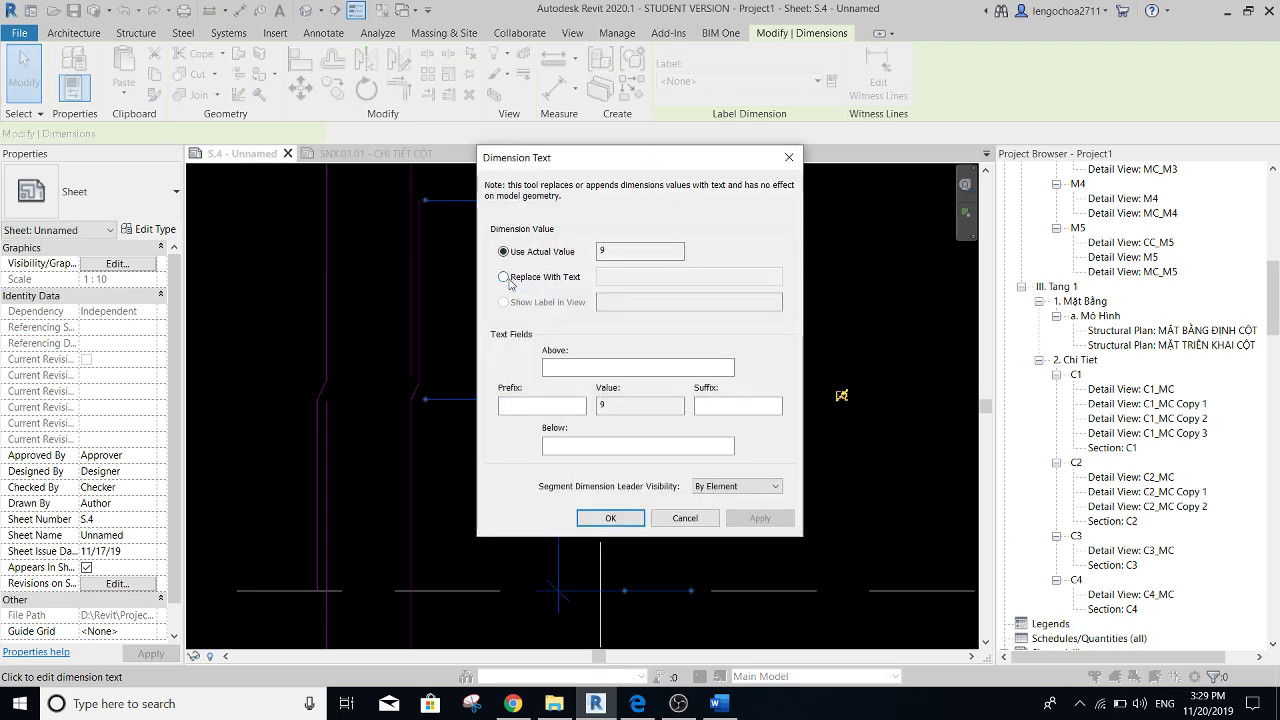
left_click(506, 279)
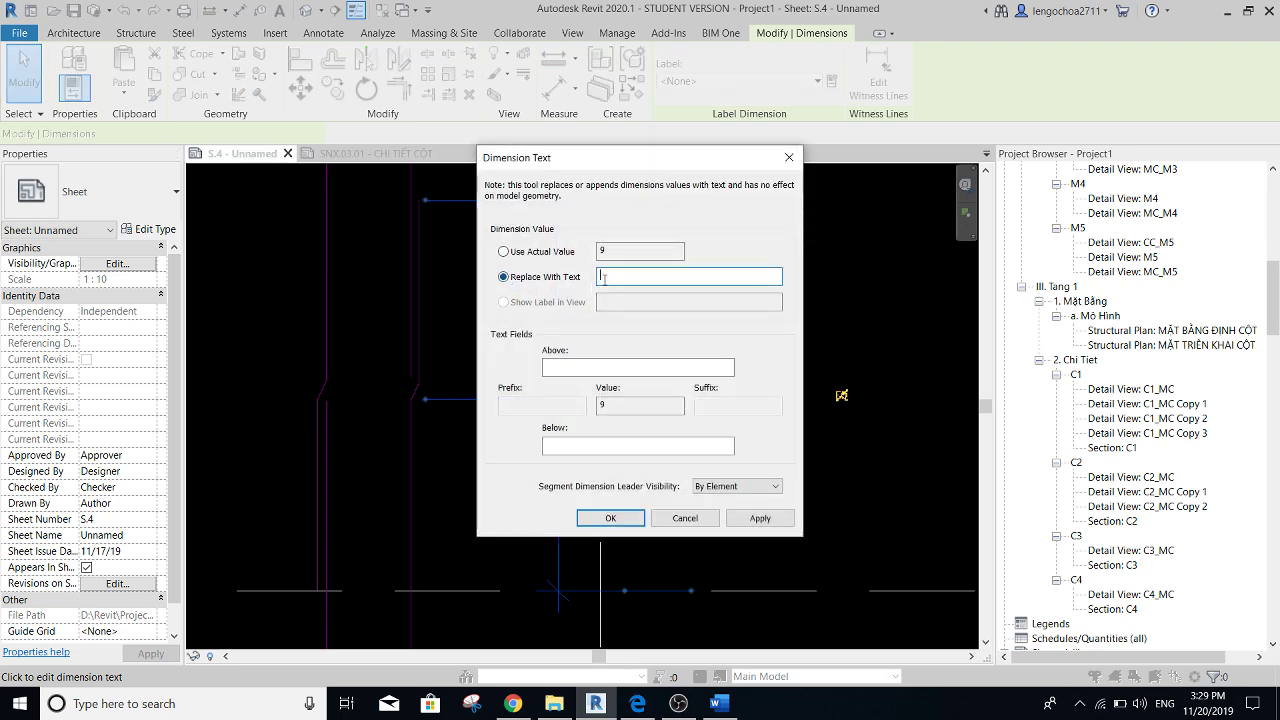
left_click(612, 517)
key("Escape")
left_click(579, 387)
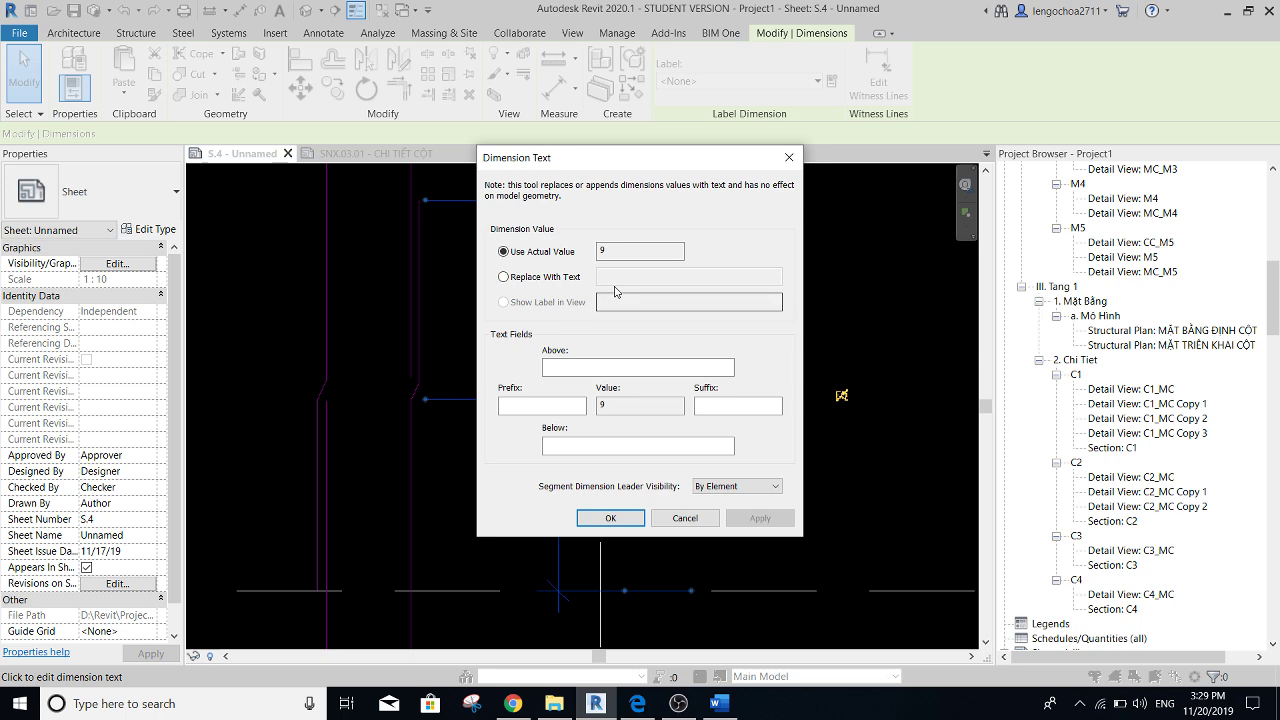
left_click(506, 278)
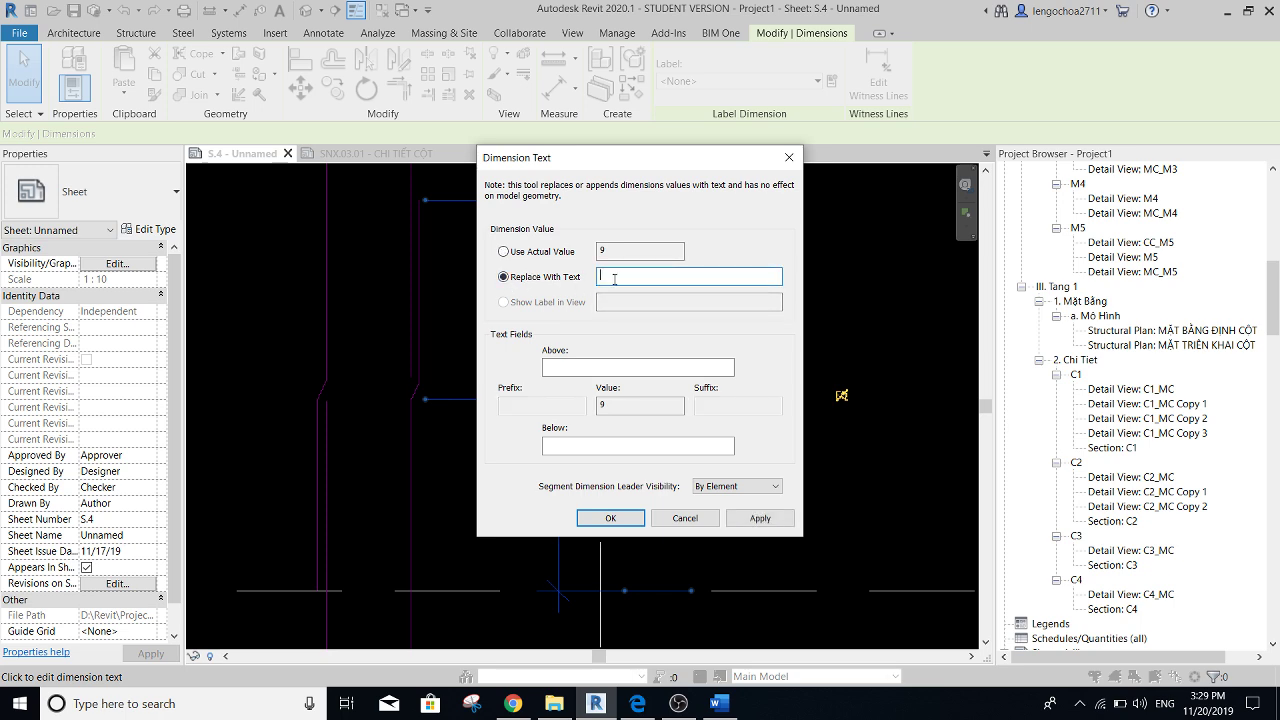
left_click(610, 518)
- Window-select the cranked bar end detail lines at the MĐTN lap
key("Escape")
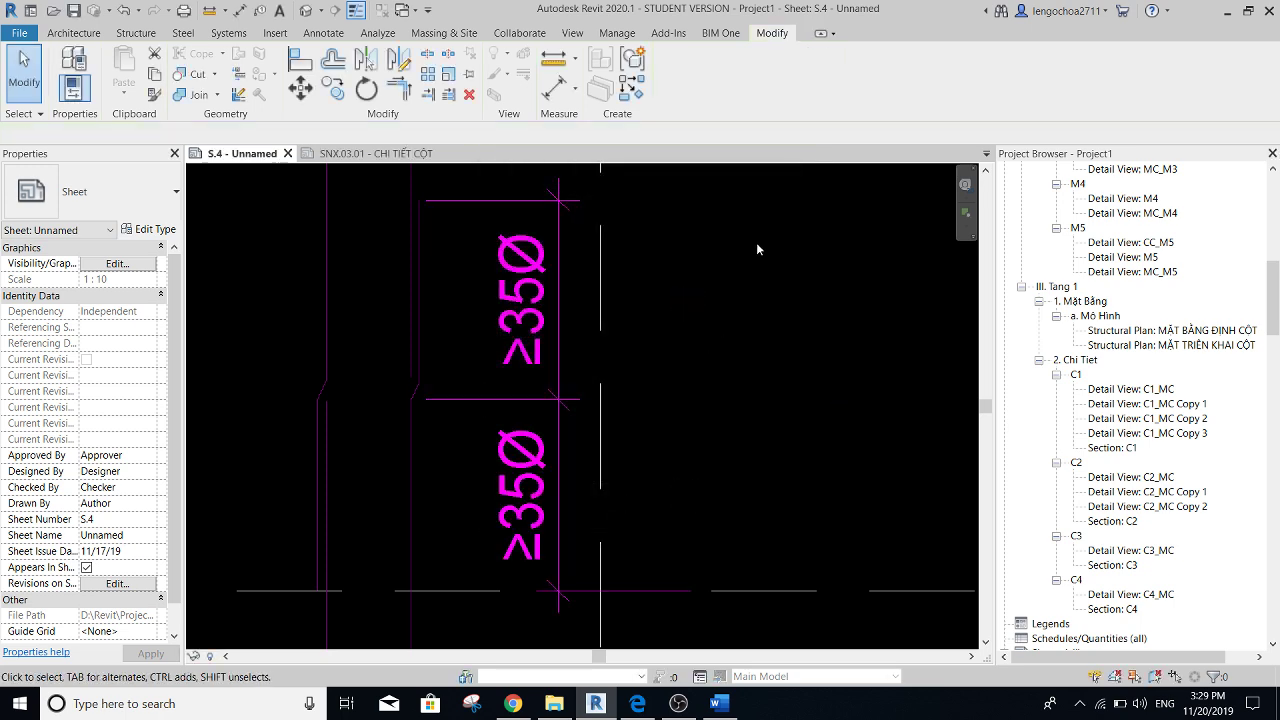
scroll(683, 272, "down", 2)
scroll(708, 313, "down", 2)
scroll(708, 310, "down", 1)
middle_click_drag(620, 328, 535, 365)
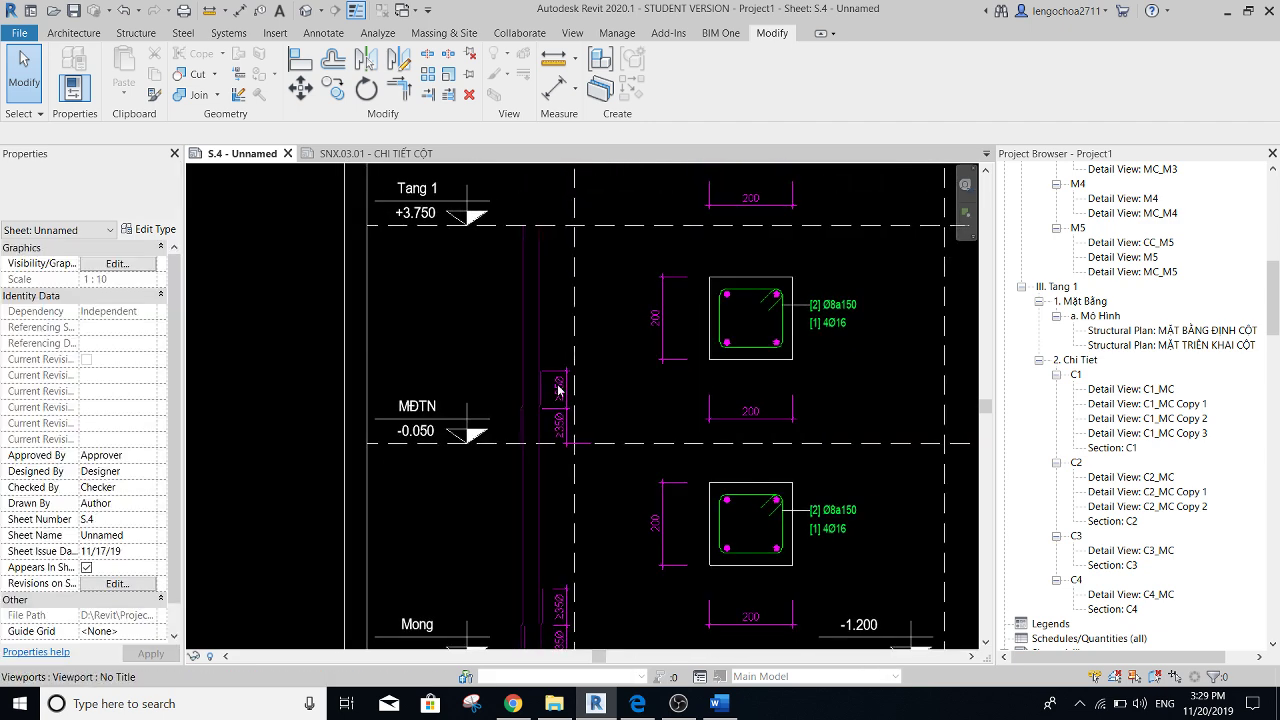
scroll(540, 355, "up", 2)
scroll(543, 370, "up", 1)
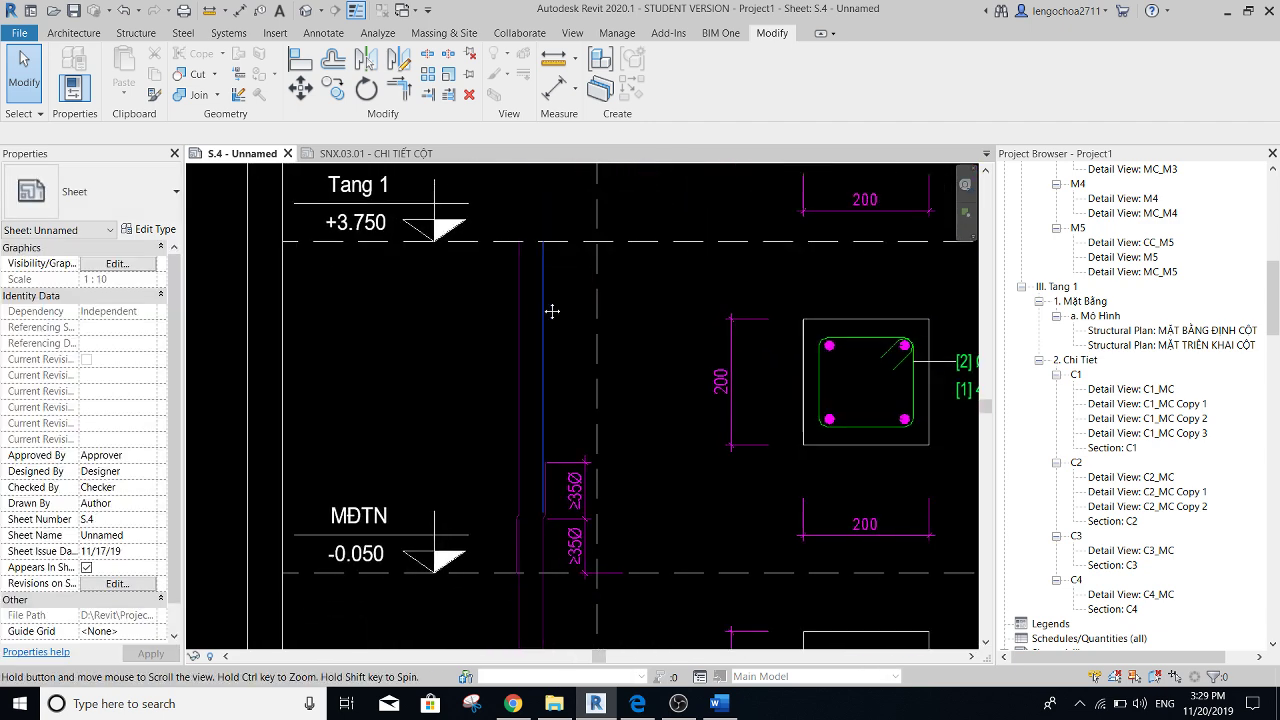
scroll(509, 528, "up", 1)
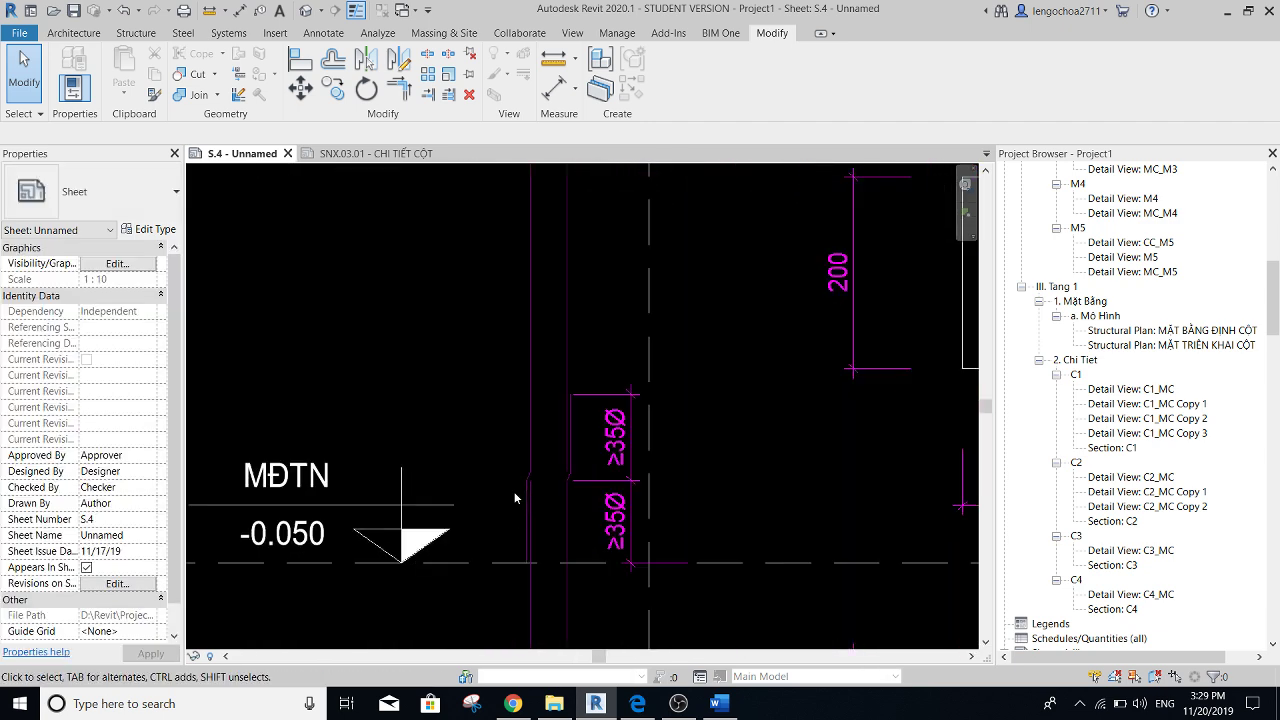
scroll(517, 500, "down", 1)
scroll(517, 391, "up", 2)
mouse_move(528, 356)
middle_mouse_down()
mouse_move(506, 274)
mouse_move(511, 289)
middle_mouse_up()
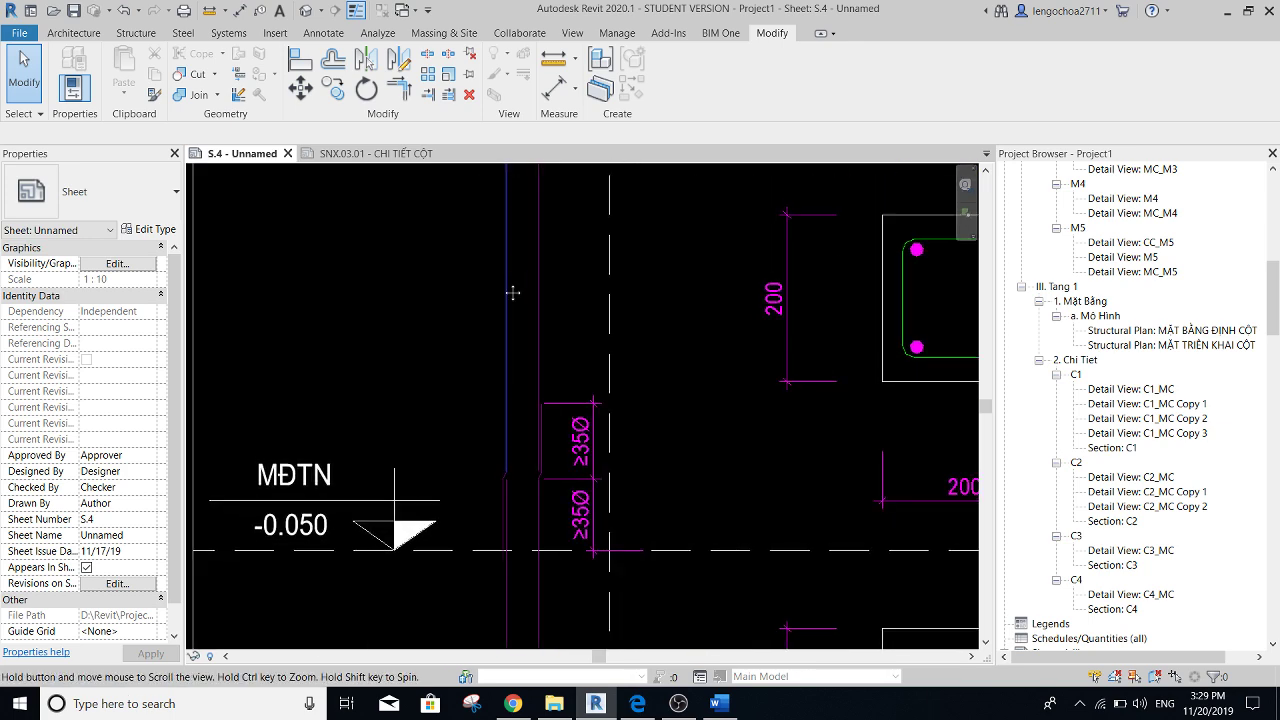
left_click(508, 525)
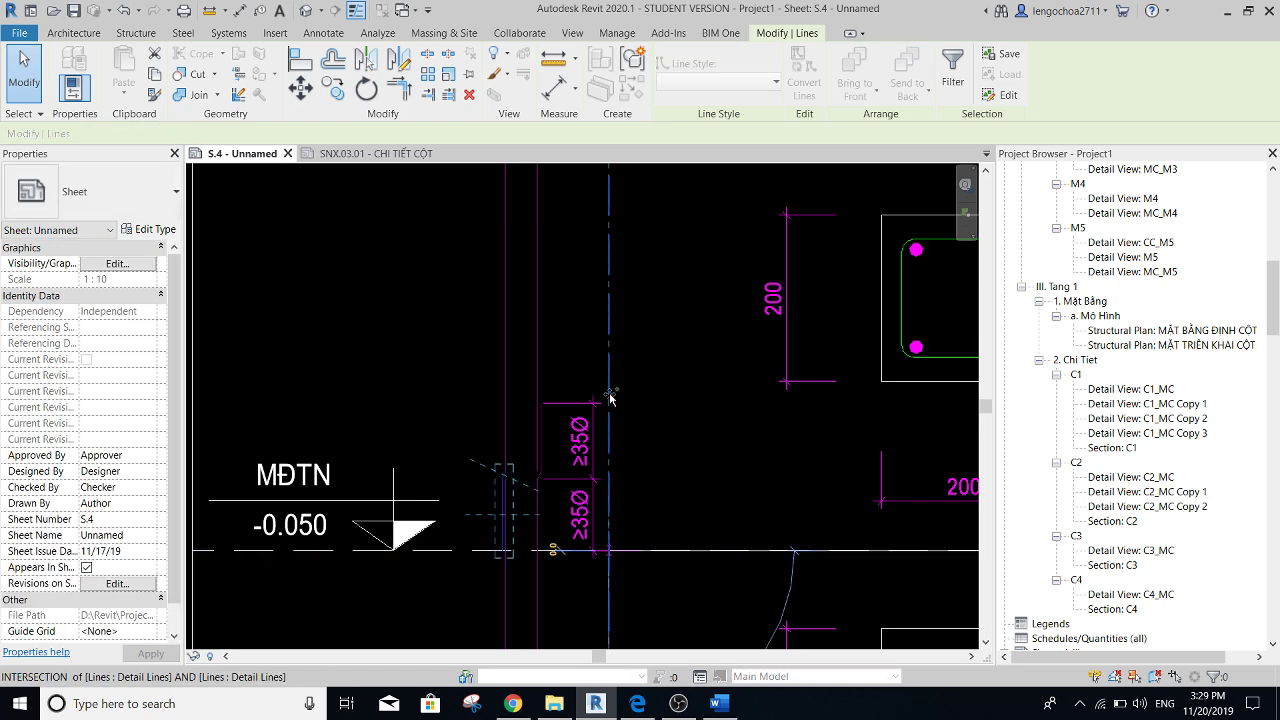
middle_click_drag(603, 180, 603, 352)
- Copy the cranked bar end from MĐTN up to the Tang 1 level and check the copy
key("c")
key("o")
left_click(603, 352)
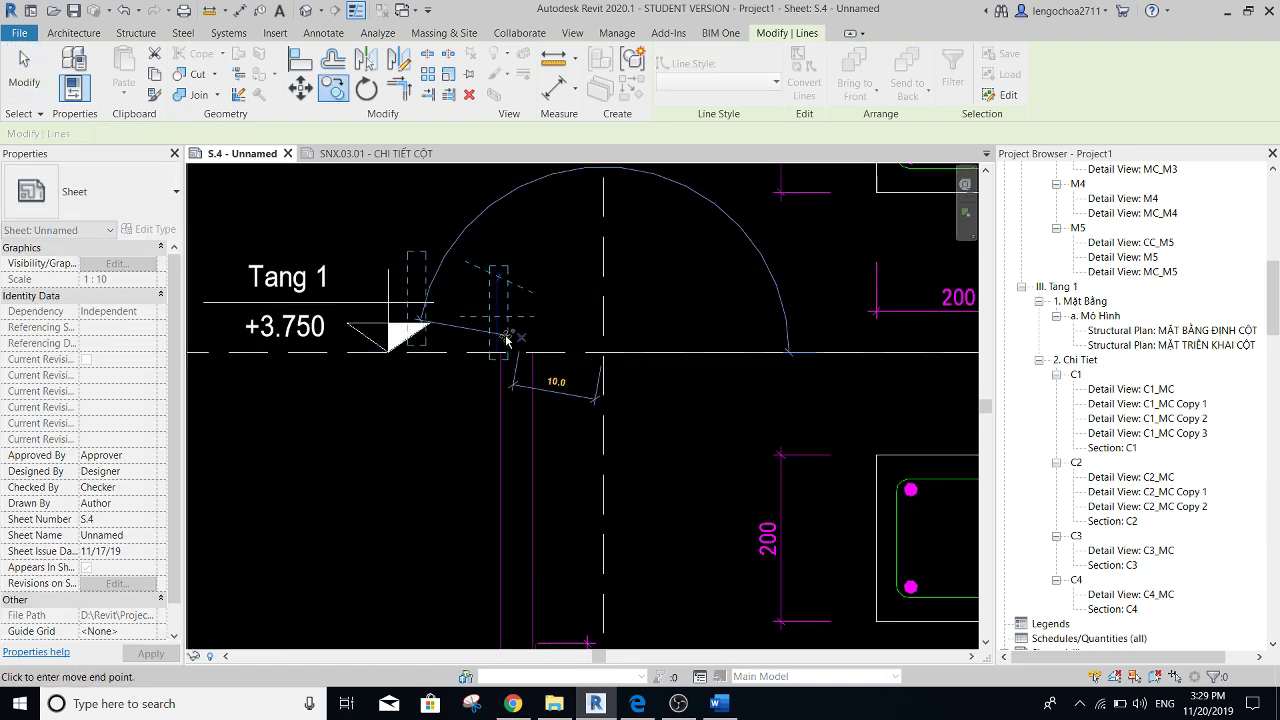
left_click(508, 345)
scroll(508, 360, "up", 5)
key("Escape")
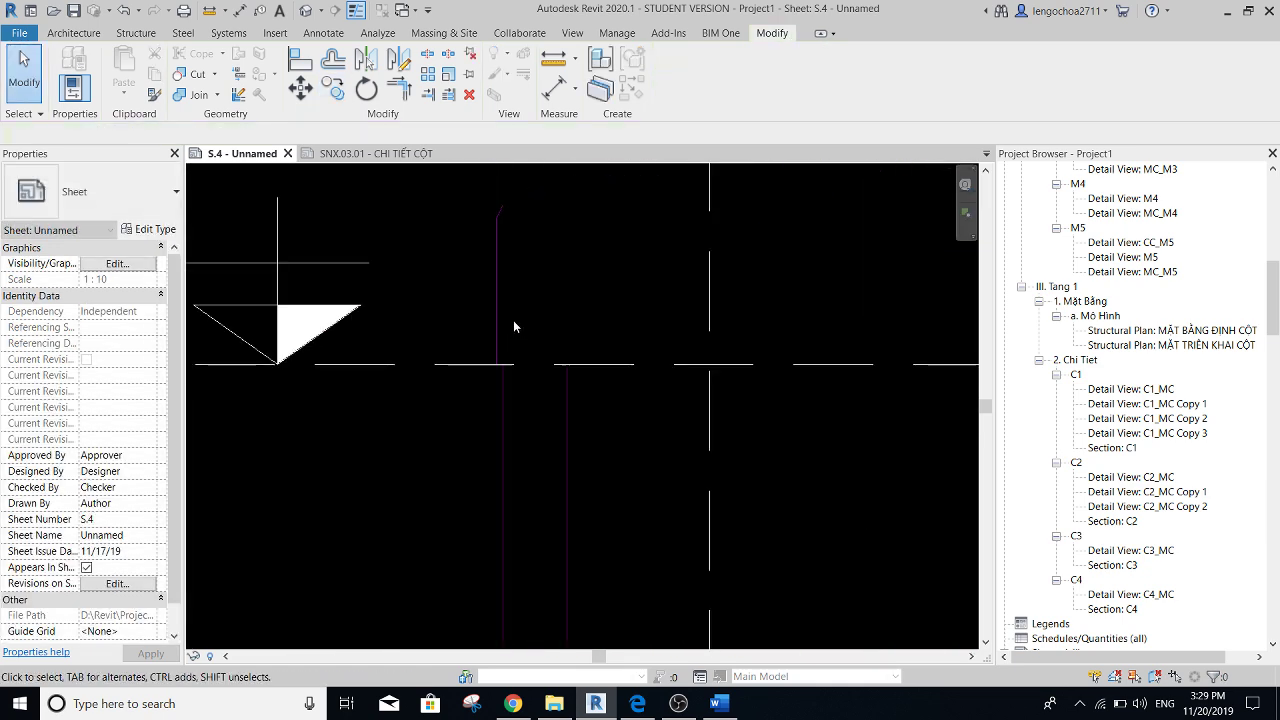
scroll(508, 359, "down", 2)
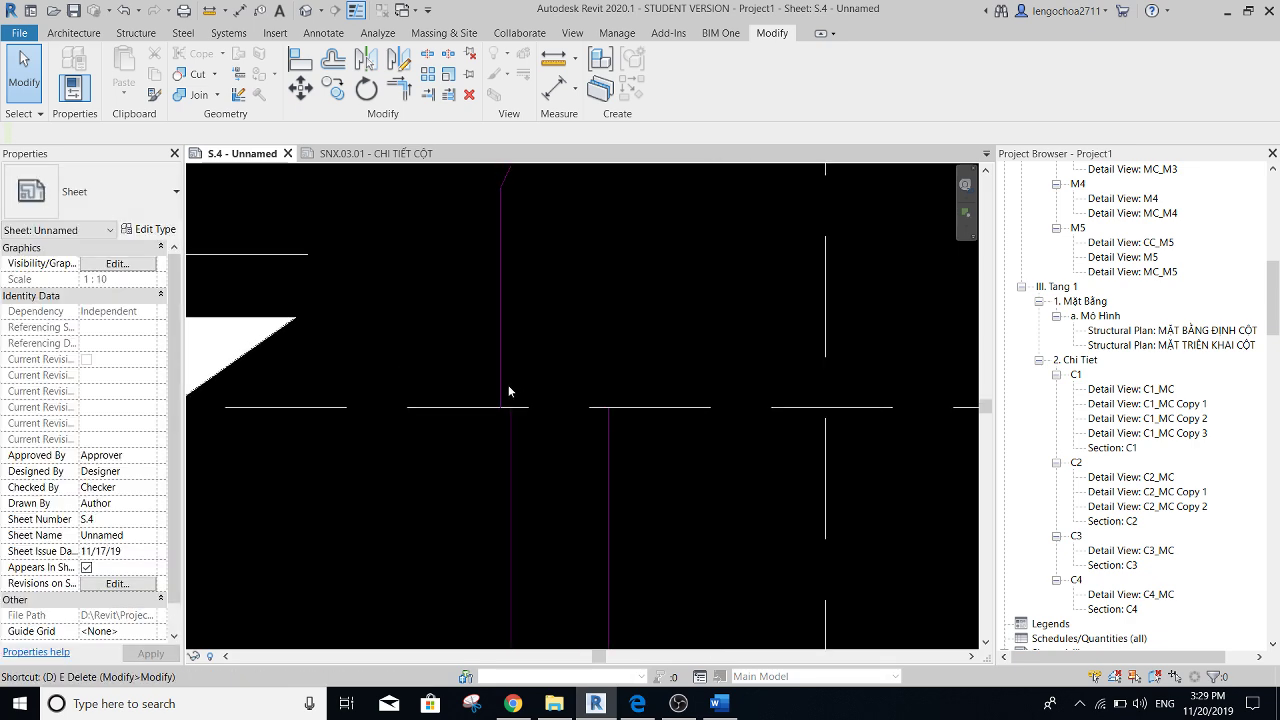
left_click(512, 407)
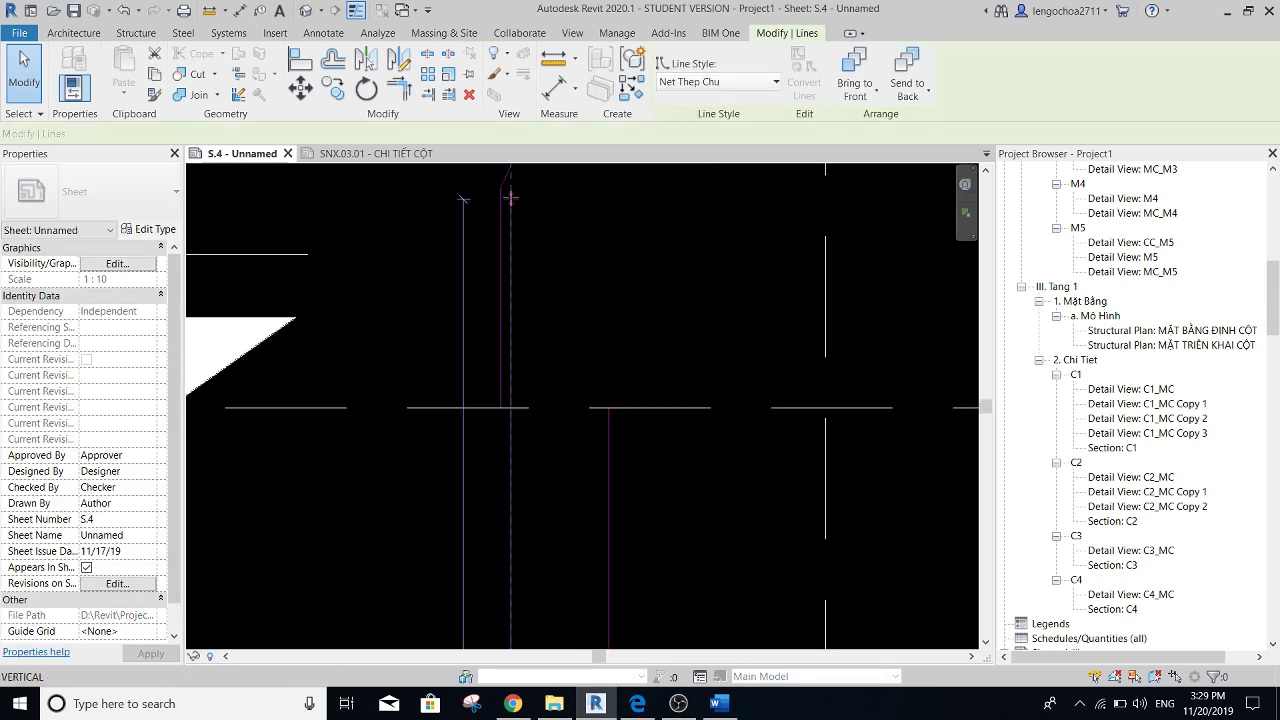
key("Escape")
scroll(514, 324, "up", 3)
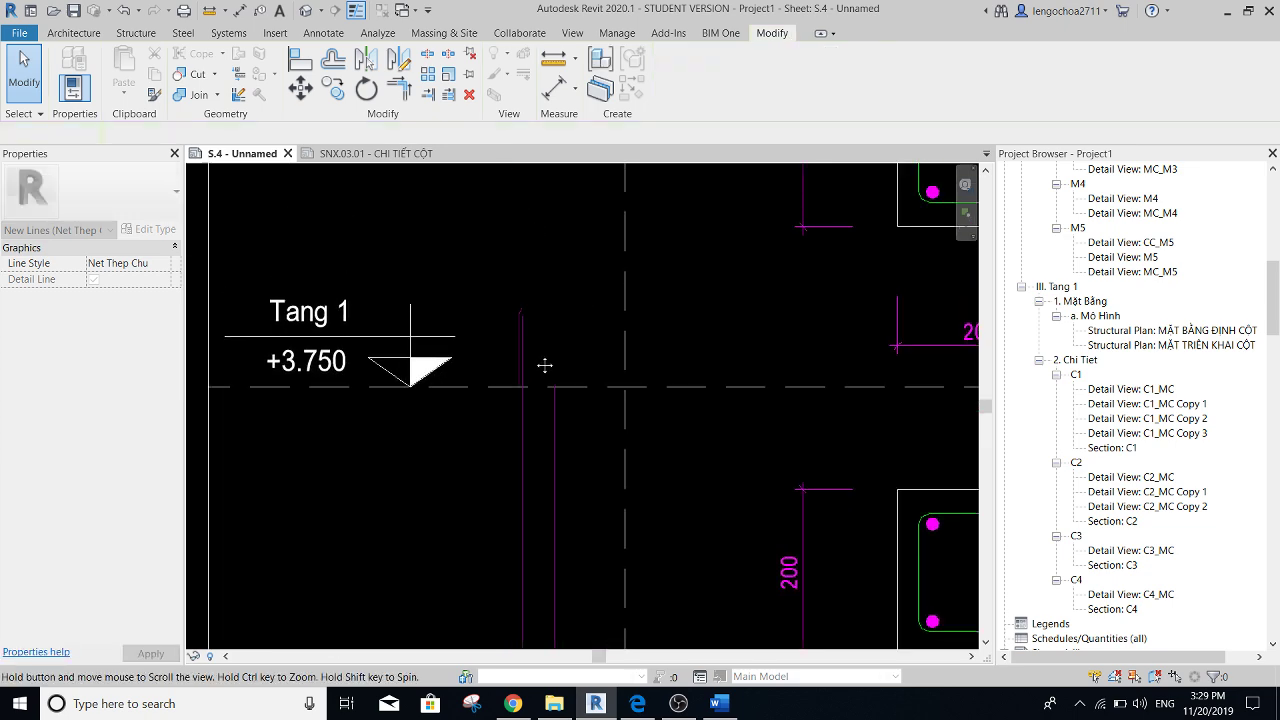
scroll(514, 324, "down", 4)
- Draw a rebar detail line ending at the Tang 2 level
key("d")
key("l")
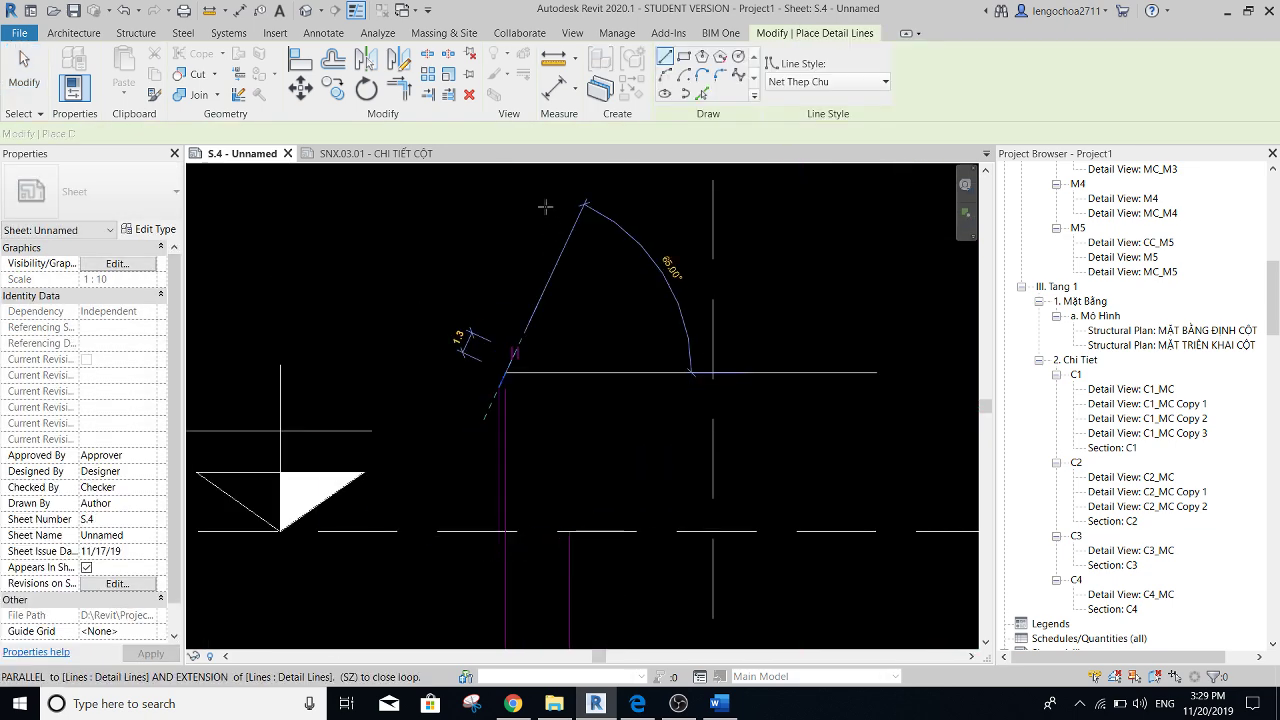
scroll(560, 380, "up", 3)
mouse_move(583, 437)
middle_mouse_down()
mouse_move(561, 370)
mouse_move(560, 458)
middle_mouse_up()
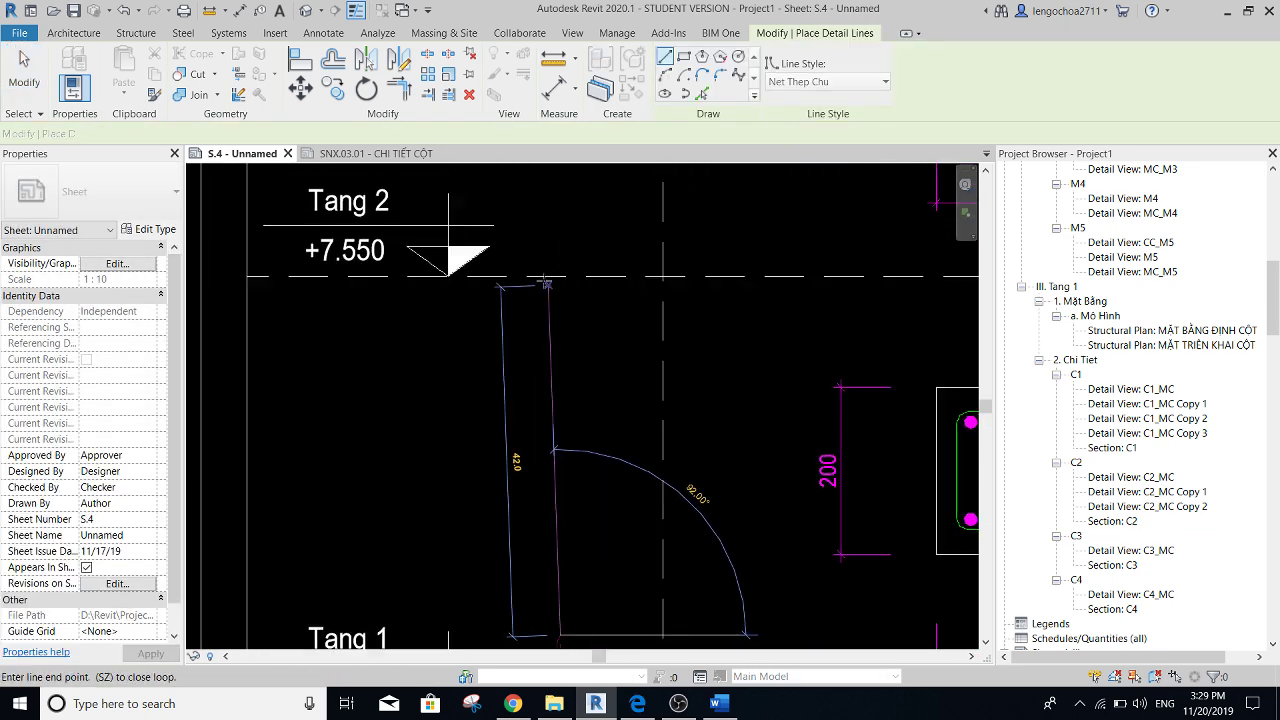
left_click(560, 276)
scroll(561, 377, "down", 3)
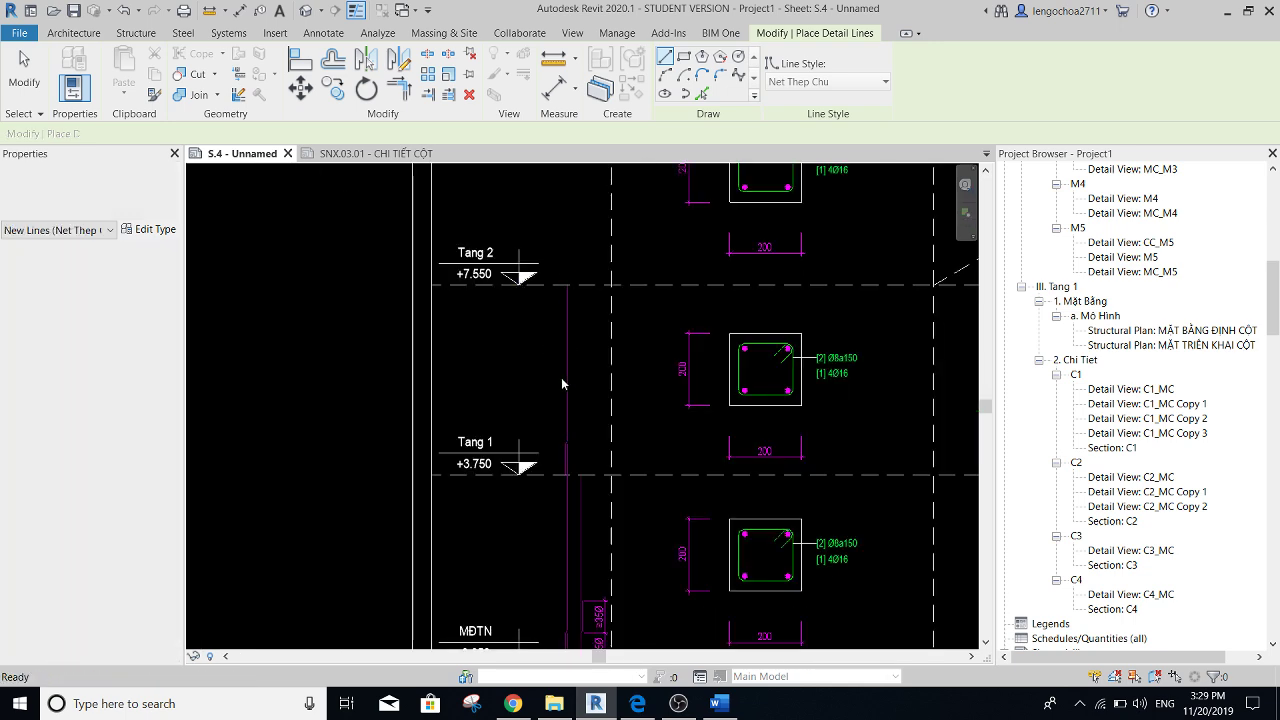
scroll(598, 493, "up", 5)
key("Escape")
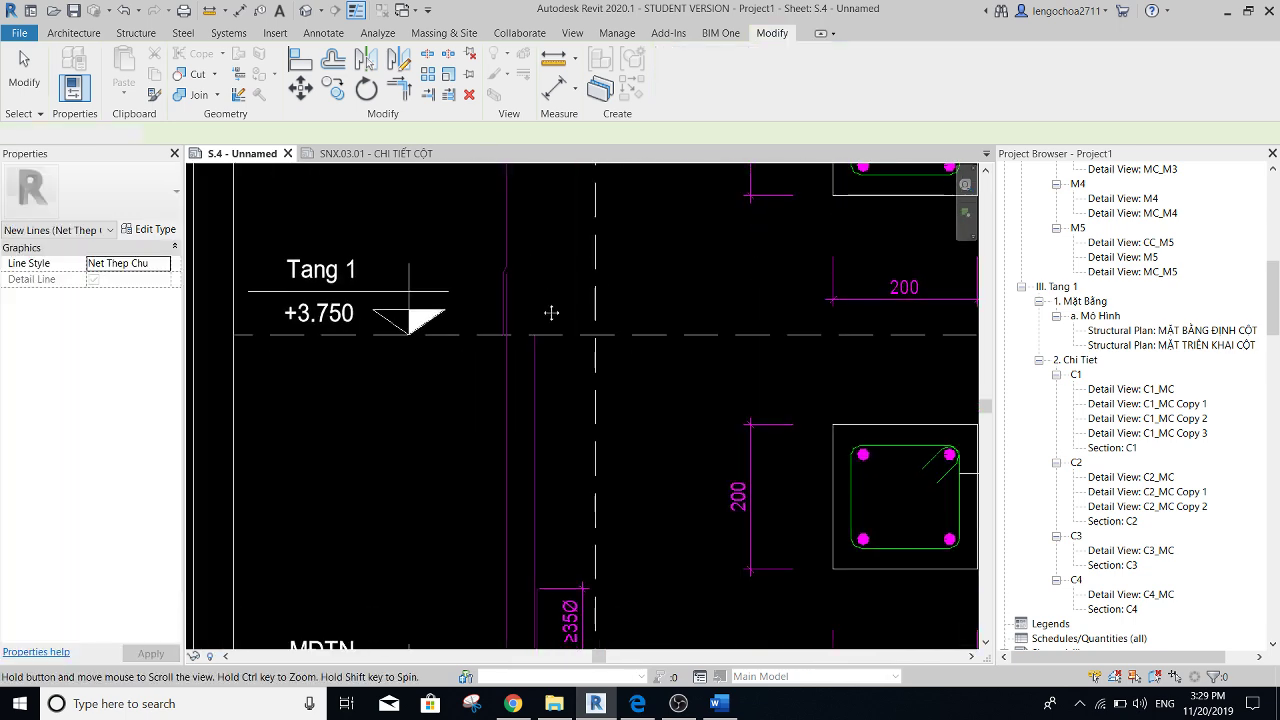
- Select the lap rebar line with its ≥35Ø dimension string for copying, viewing MĐTN
middle_click_drag(549, 309, 509, 329)
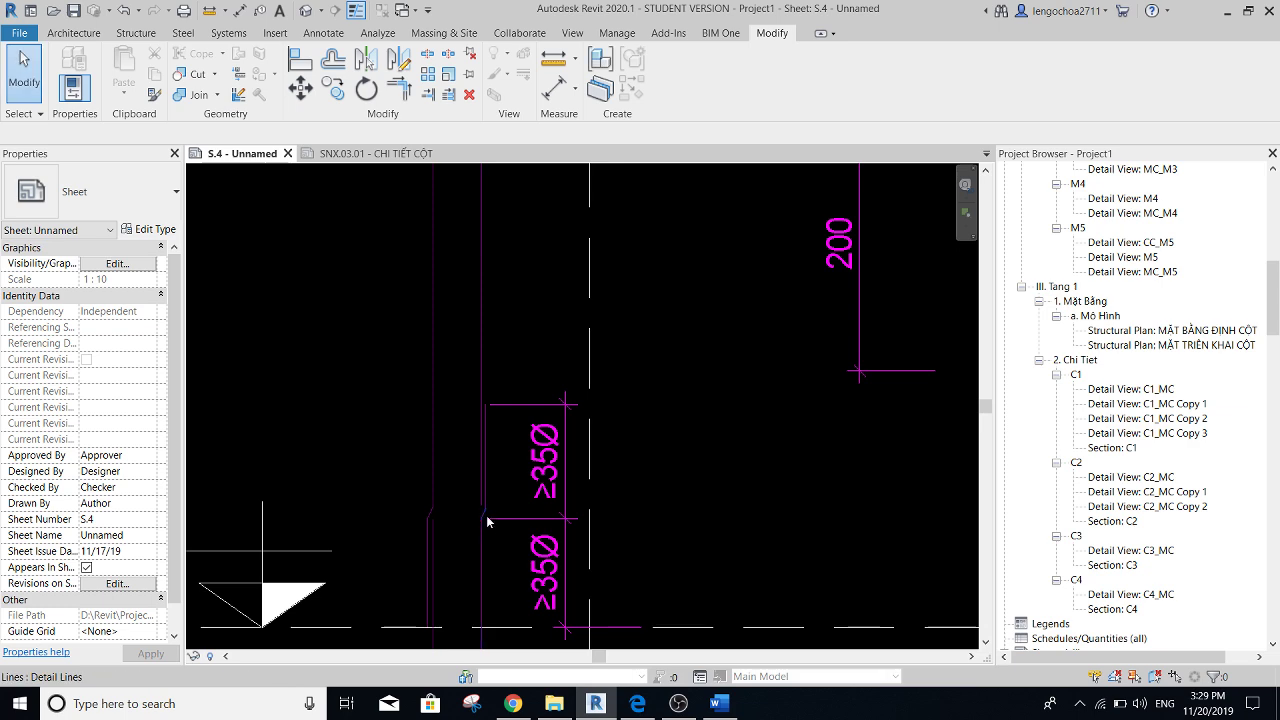
left_click(491, 452)
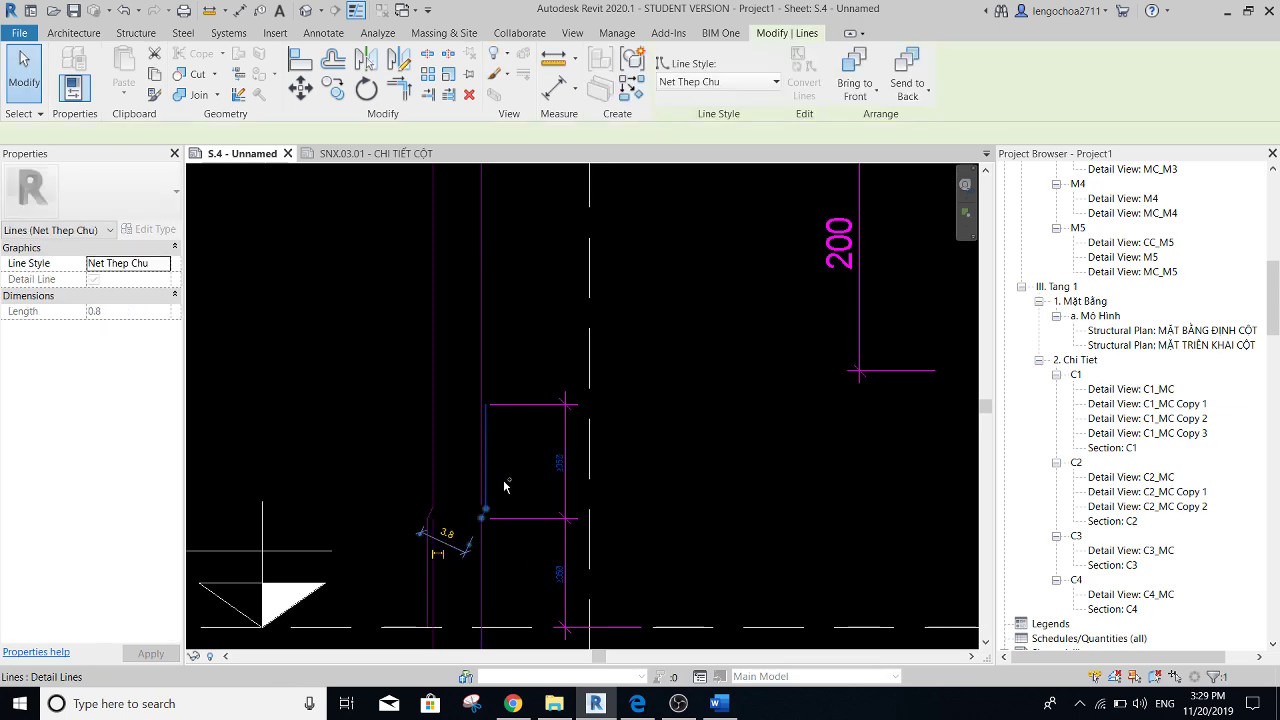
left_click(577, 541, "ctrl")
key("r")
key("o")
scroll(600, 240, "down", 2)
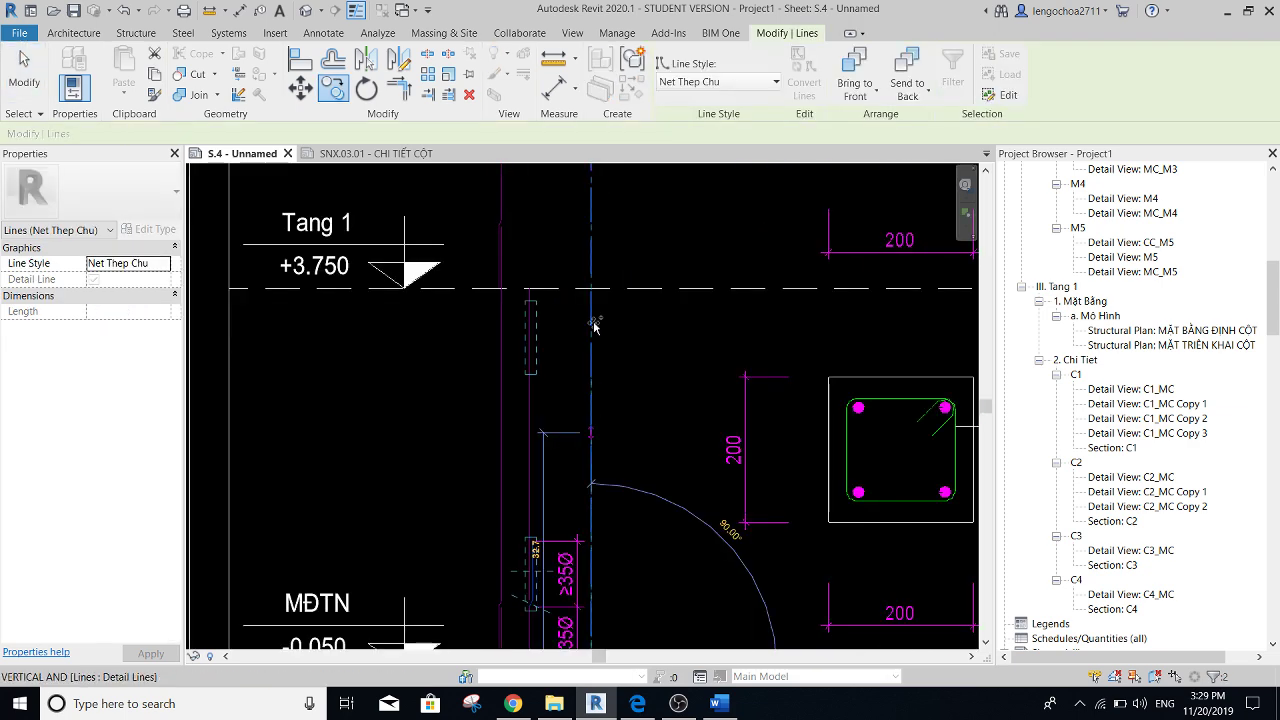
scroll(557, 253, "up", 2)
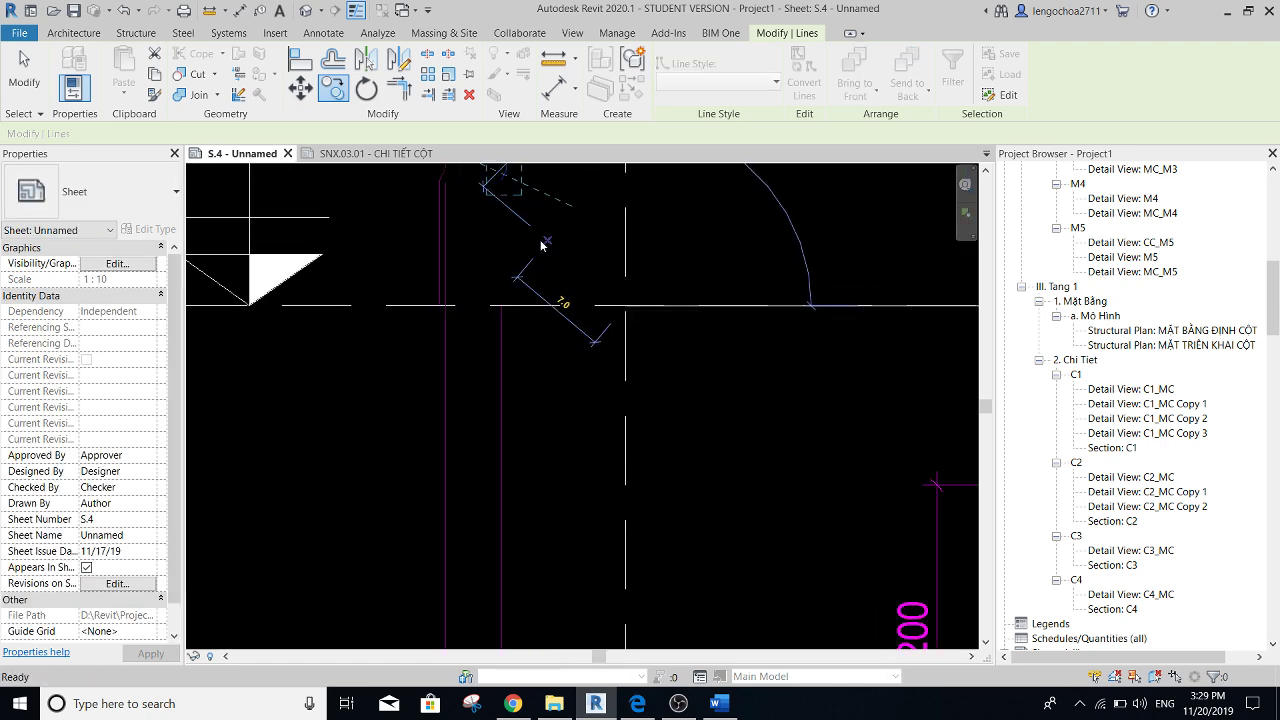
scroll(514, 263, "down", 3)
scroll(514, 263, "down", 1)
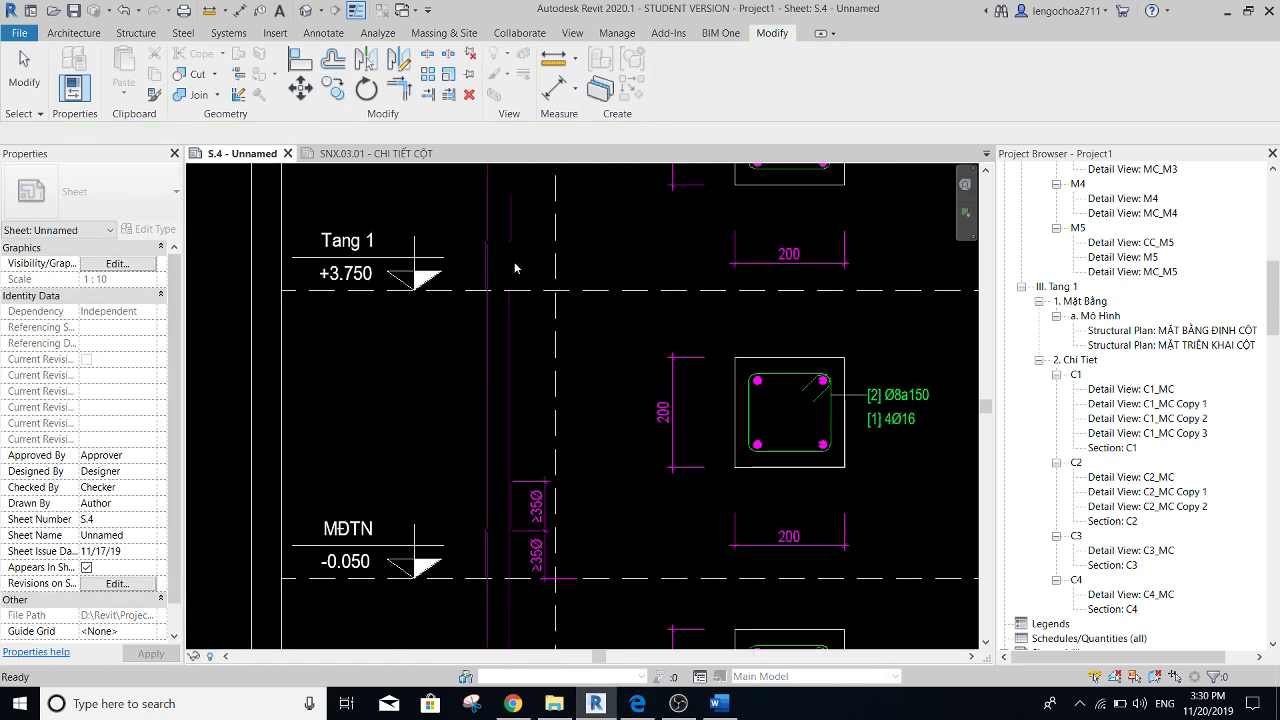
scroll(529, 262, "up", 2)
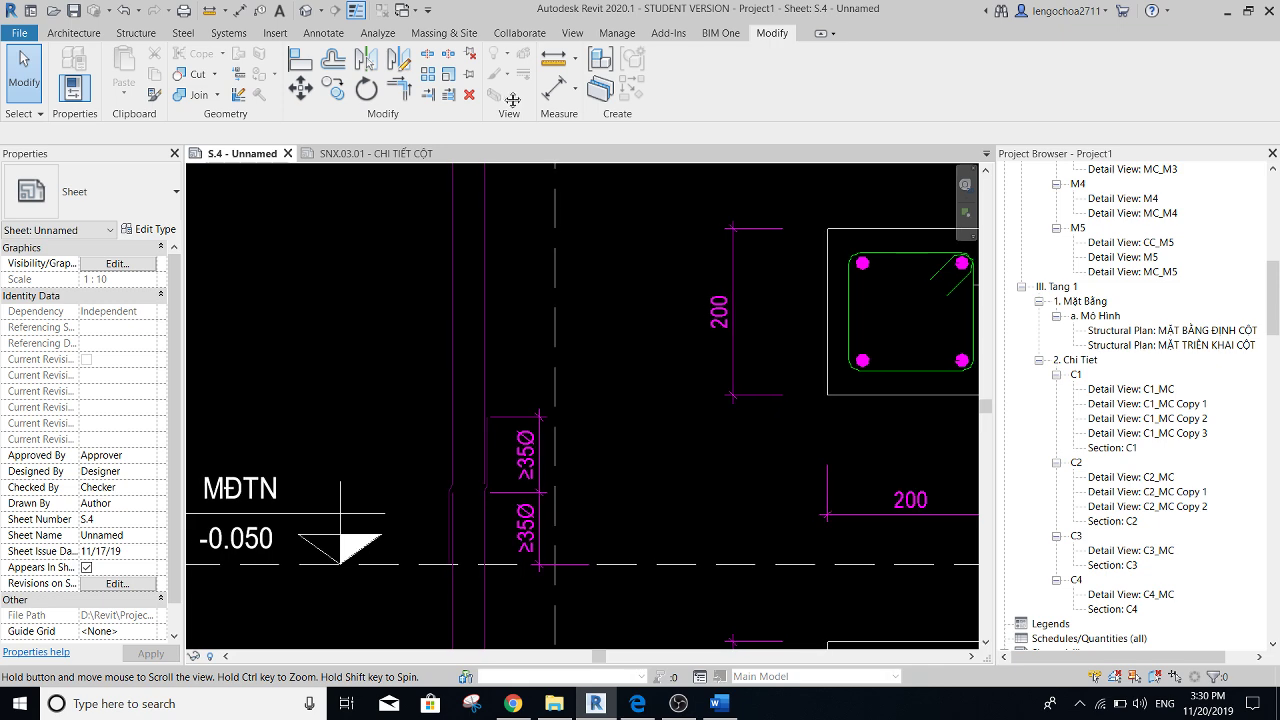
mouse_move(529, 262)
middle_mouse_down()
mouse_move(547, 219)
mouse_move(551, 277)
middle_mouse_up()
scroll(547, 219, "down", 1)
scroll(540, 285, "up", 1)
scroll(535, 290, "up", 2)
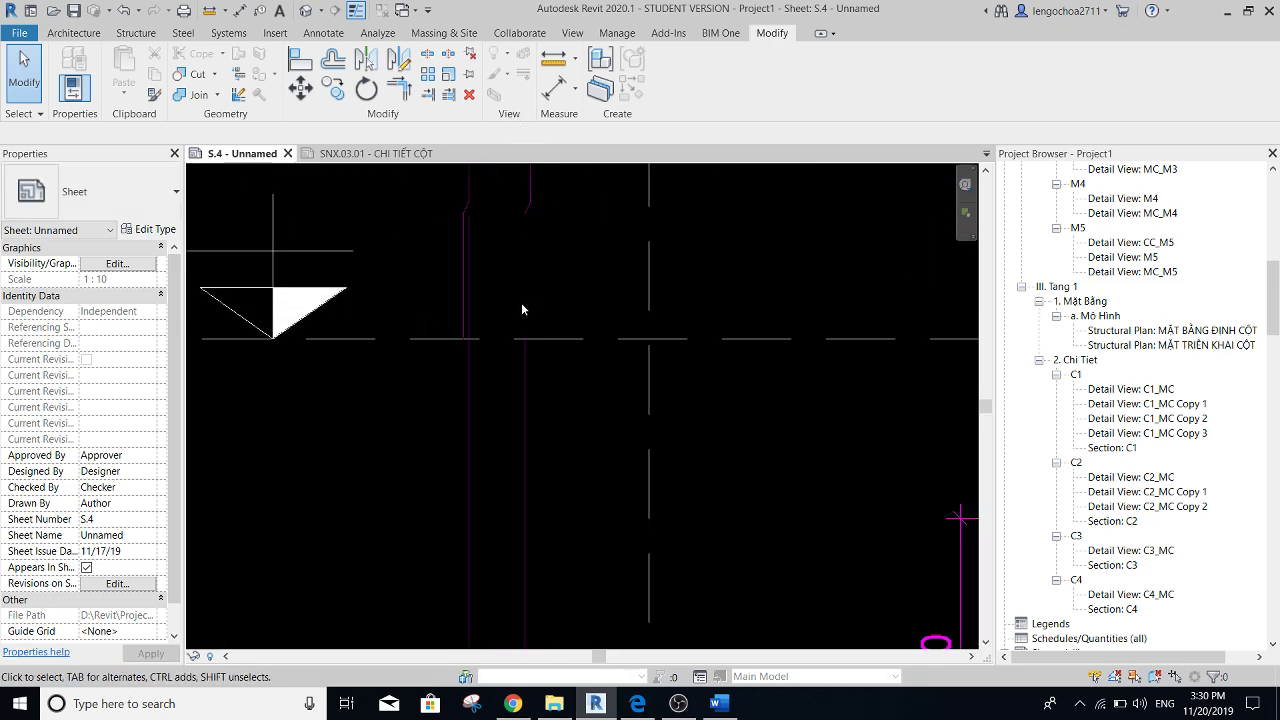
- Abandon a new rebar line at the bar end and inspect the vertical bar at the level
key("l")
scroll(521, 204, "up", 1)
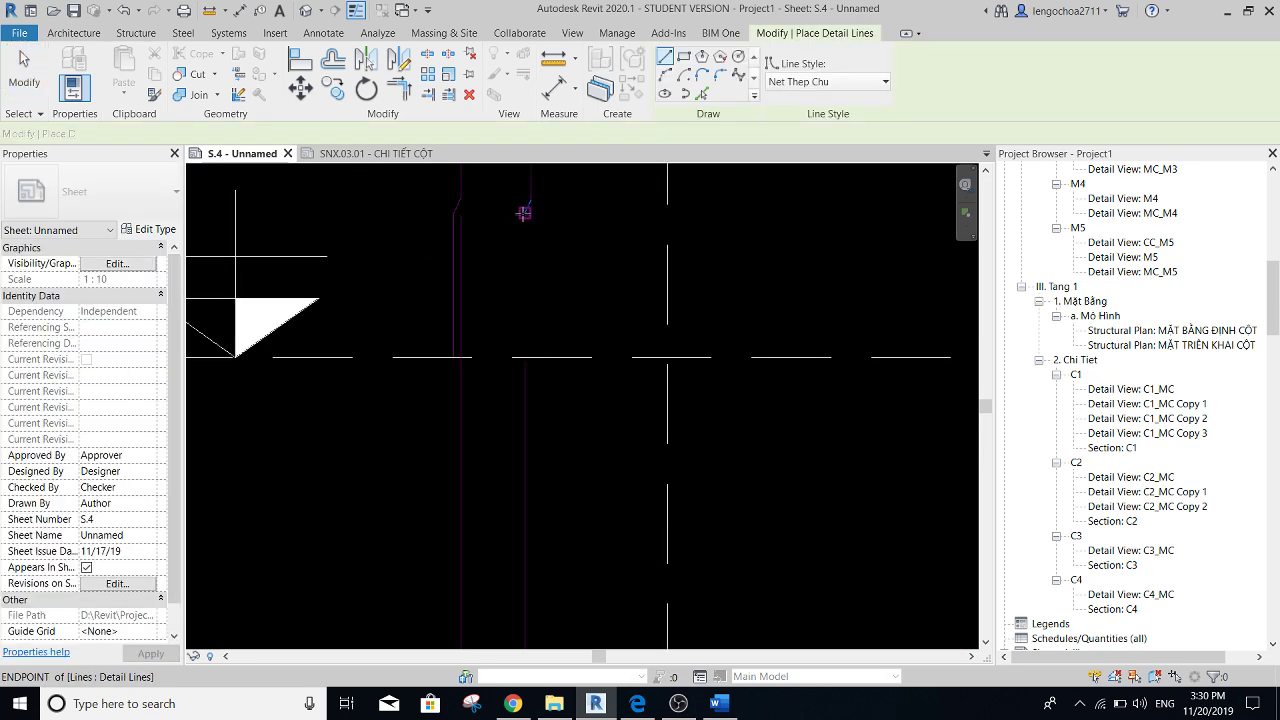
left_click(525, 212)
key("Escape")
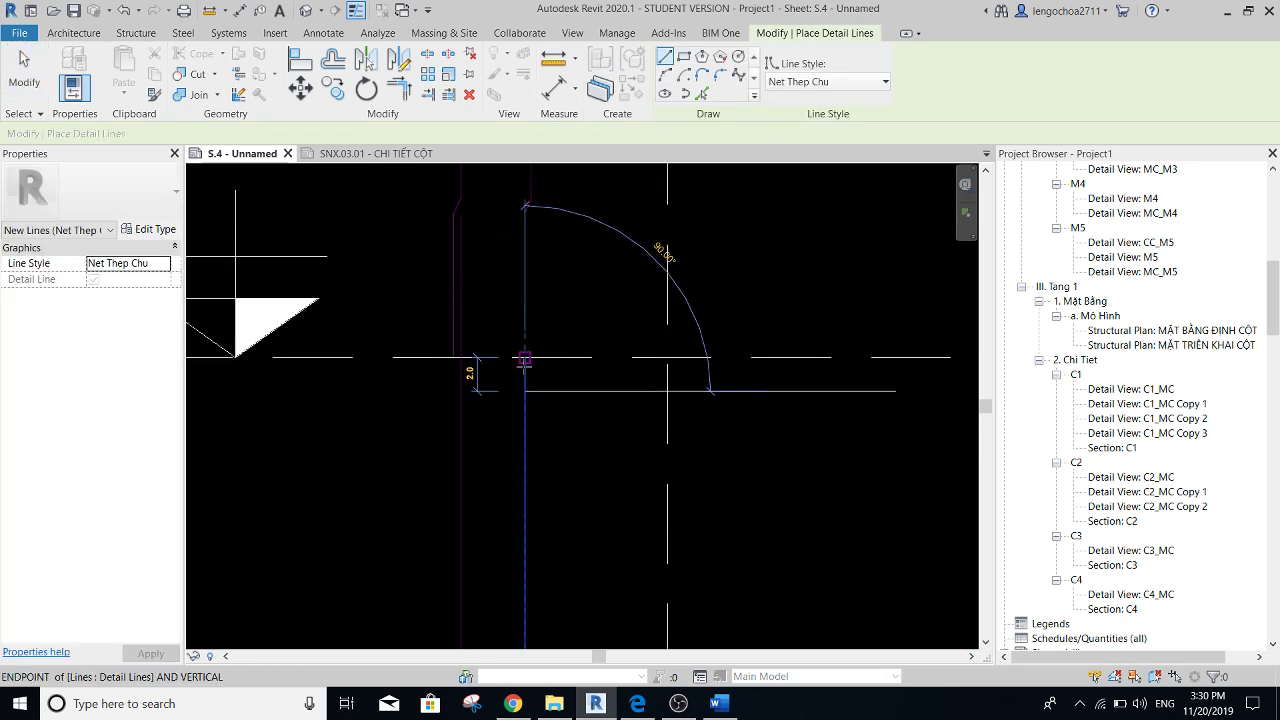
key("Escape")
key("Escape")
left_click(525, 357)
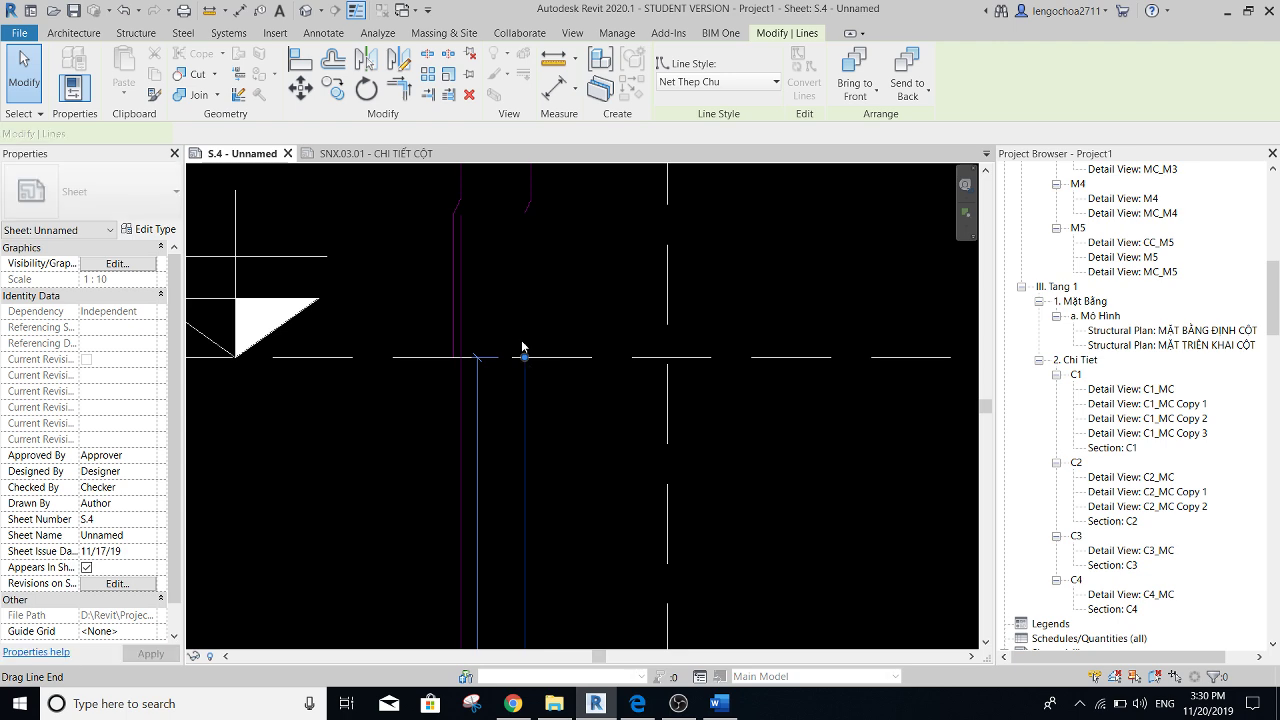
key("Escape")
scroll(560, 260, "down", 2)
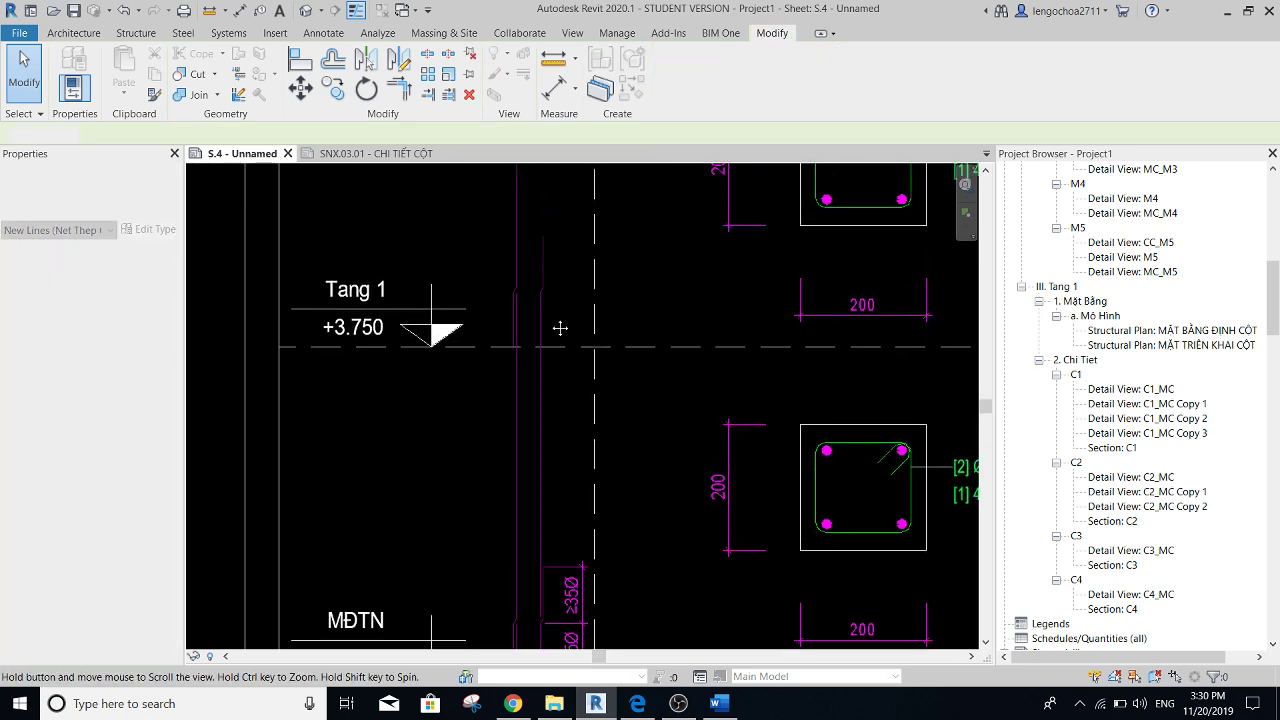
middle_click_drag(533, 312, 517, 233)
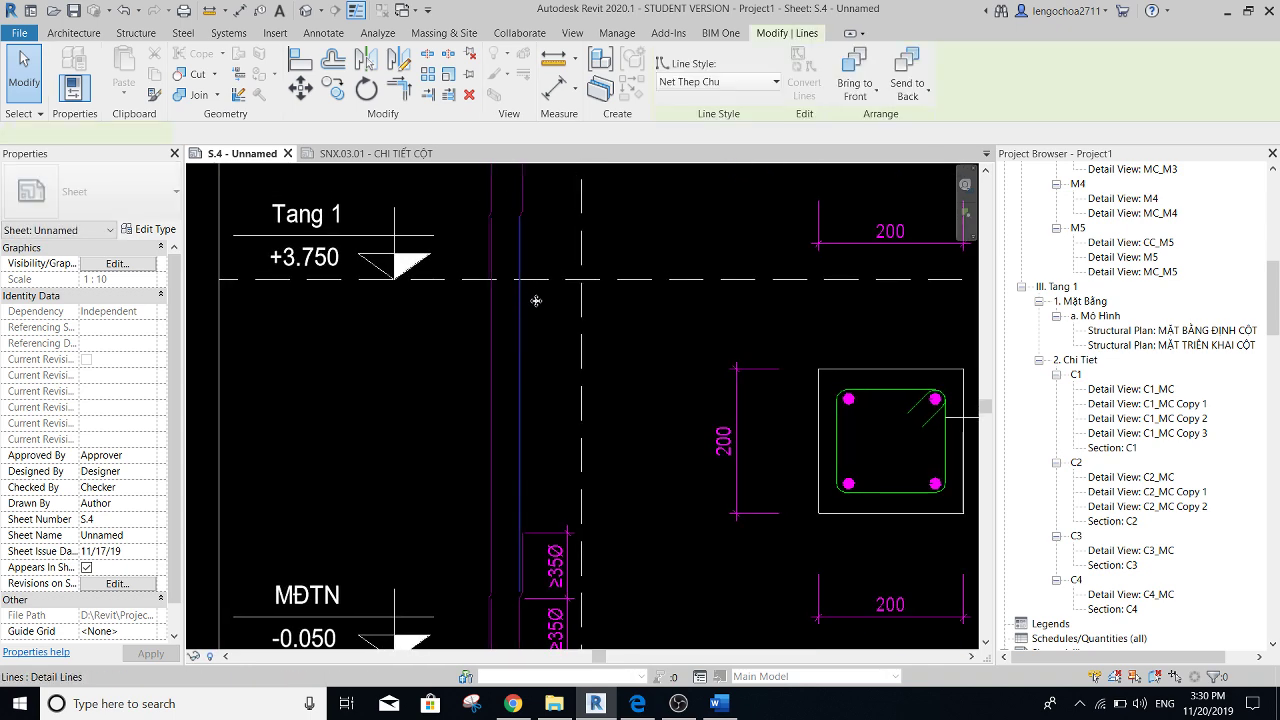
scroll(536, 300, "down", 5)
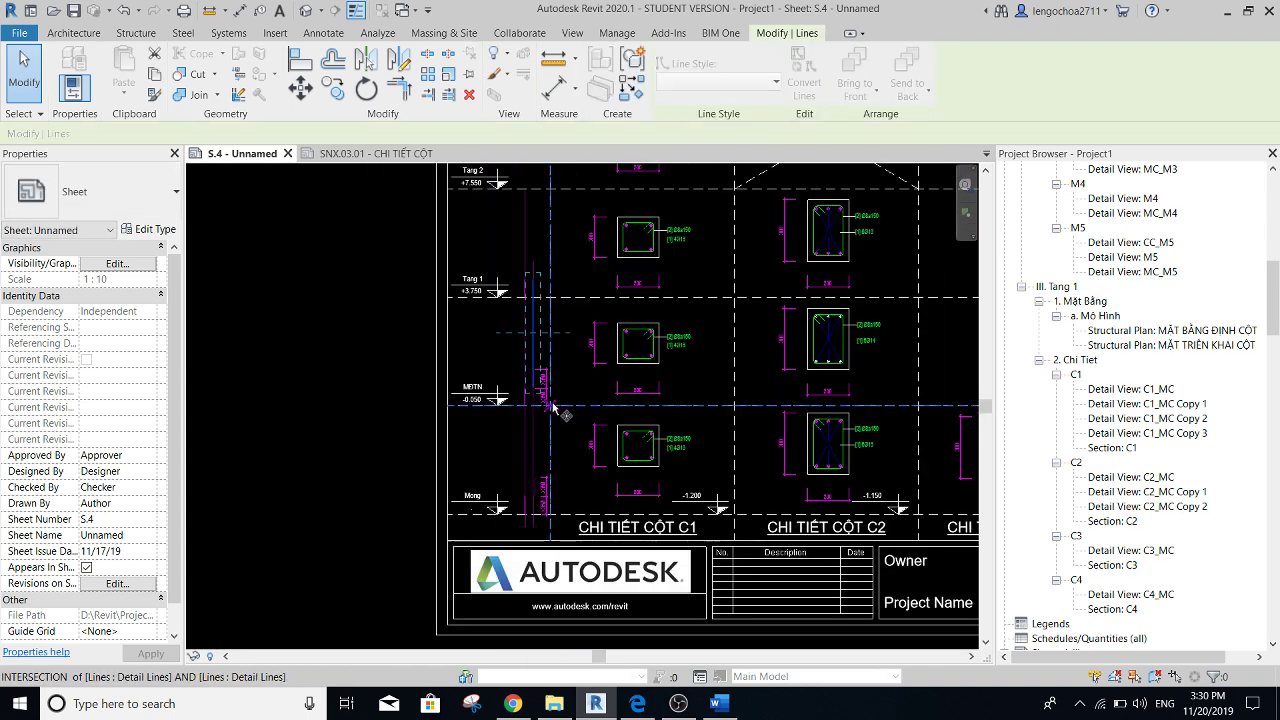
- Attempt a copy of the rebar lines from the level intersection, then cancel it
key("c")
key("o")
left_click(549, 297)
scroll(550, 290, "up", 2)
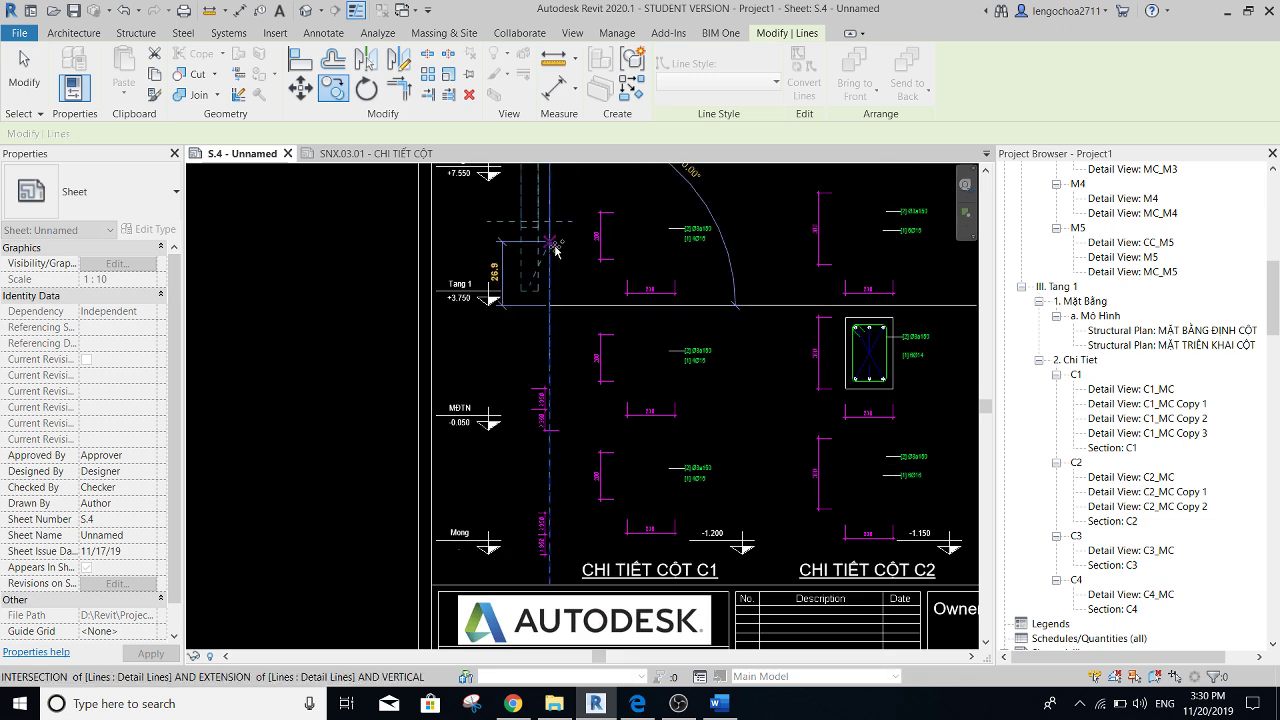
scroll(555, 250, "up", 3)
key("Escape")
scroll(530, 245, "down", 2)
scroll(535, 248, "up", 3)
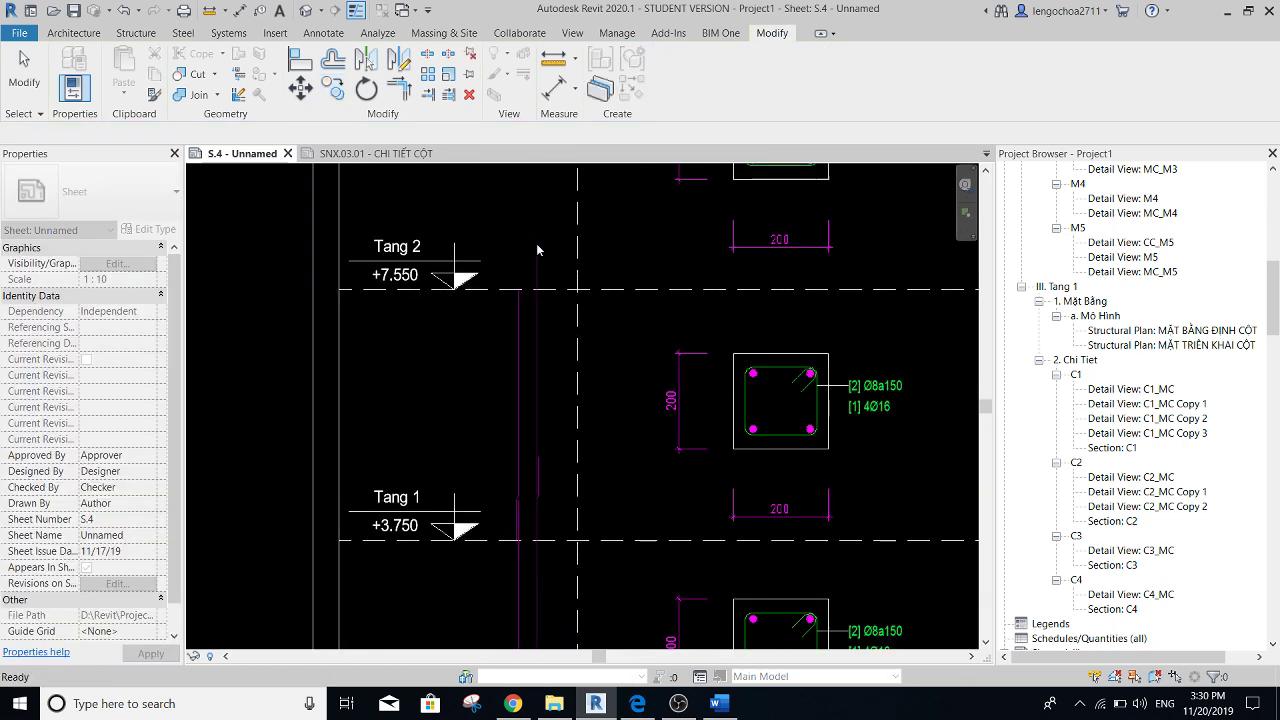
scroll(558, 295, "down", 2)
middle_click_drag(552, 277, 543, 343)
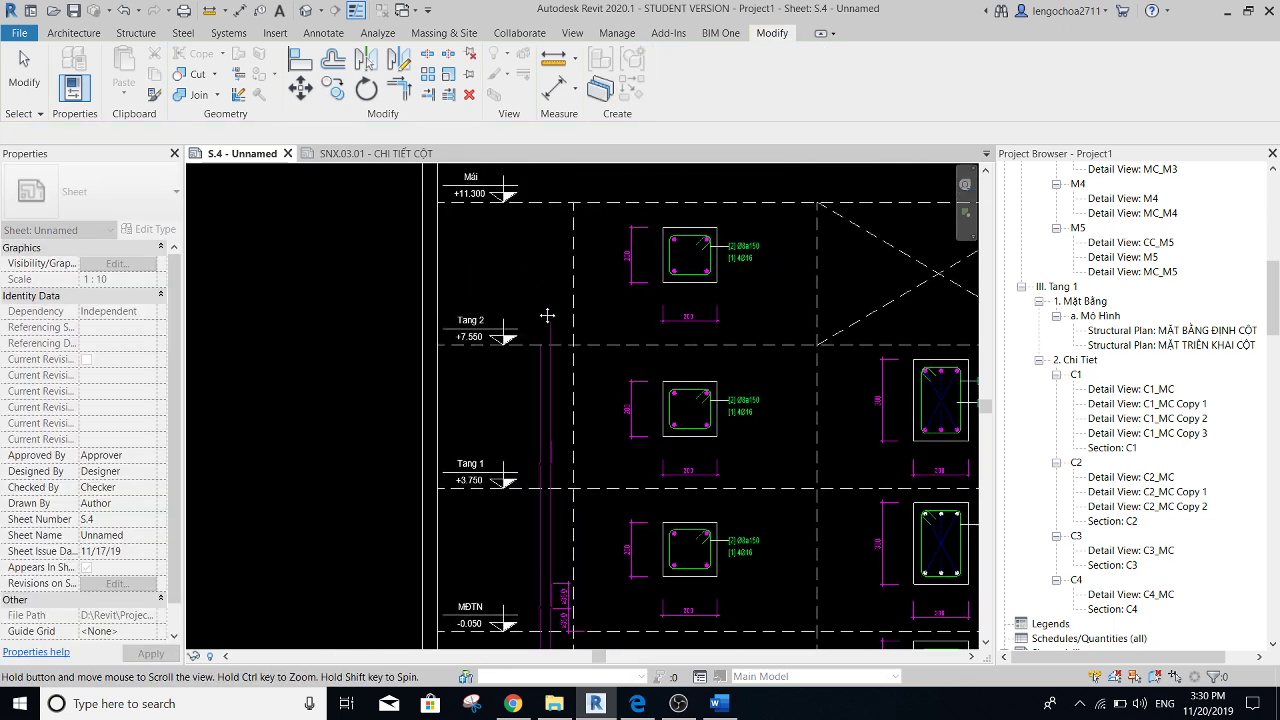
scroll(535, 393, "up", 2)
key("Escape")
- Attempt a copy of the rebar line between Tang 1 and Tang 2 to Tang 2, then cancel
middle_click_drag(492, 493, 491, 375)
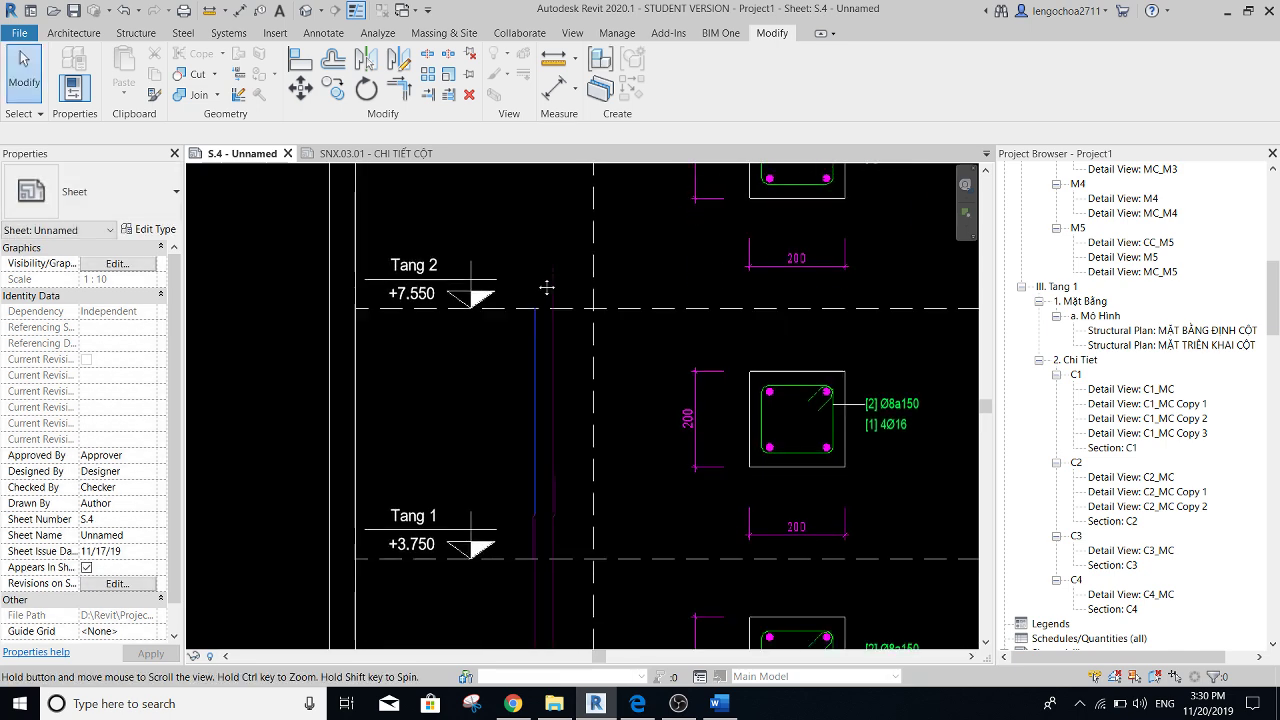
left_click(592, 525)
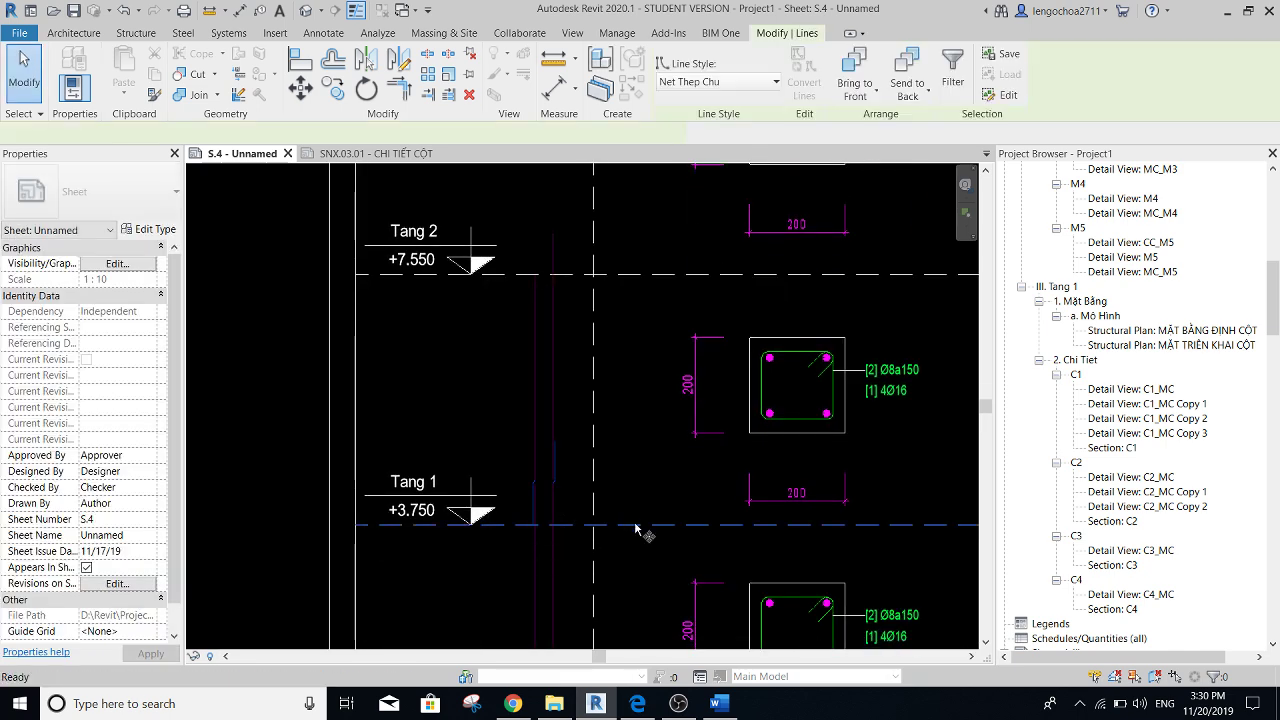
key("c")
key("o")
left_click(594, 524)
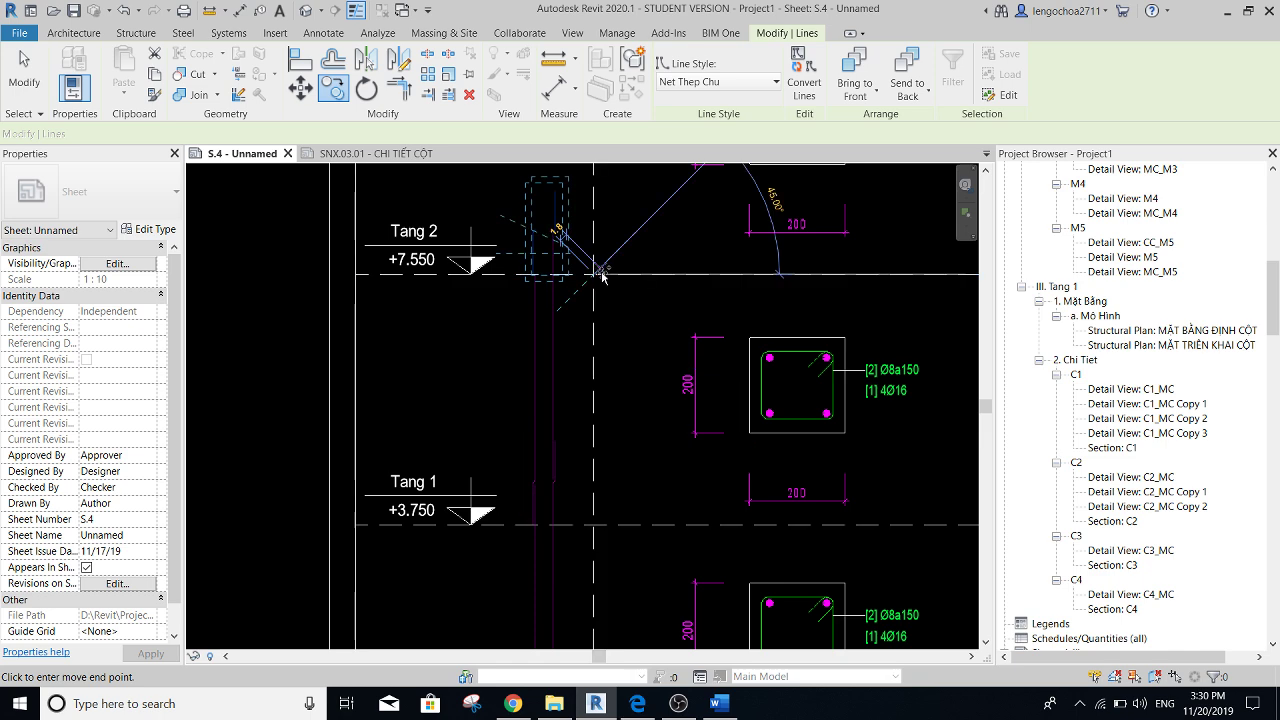
left_click(594, 274)
key("Escape")
scroll(523, 266, "up", 3)
scroll(532, 441, "up", 2)
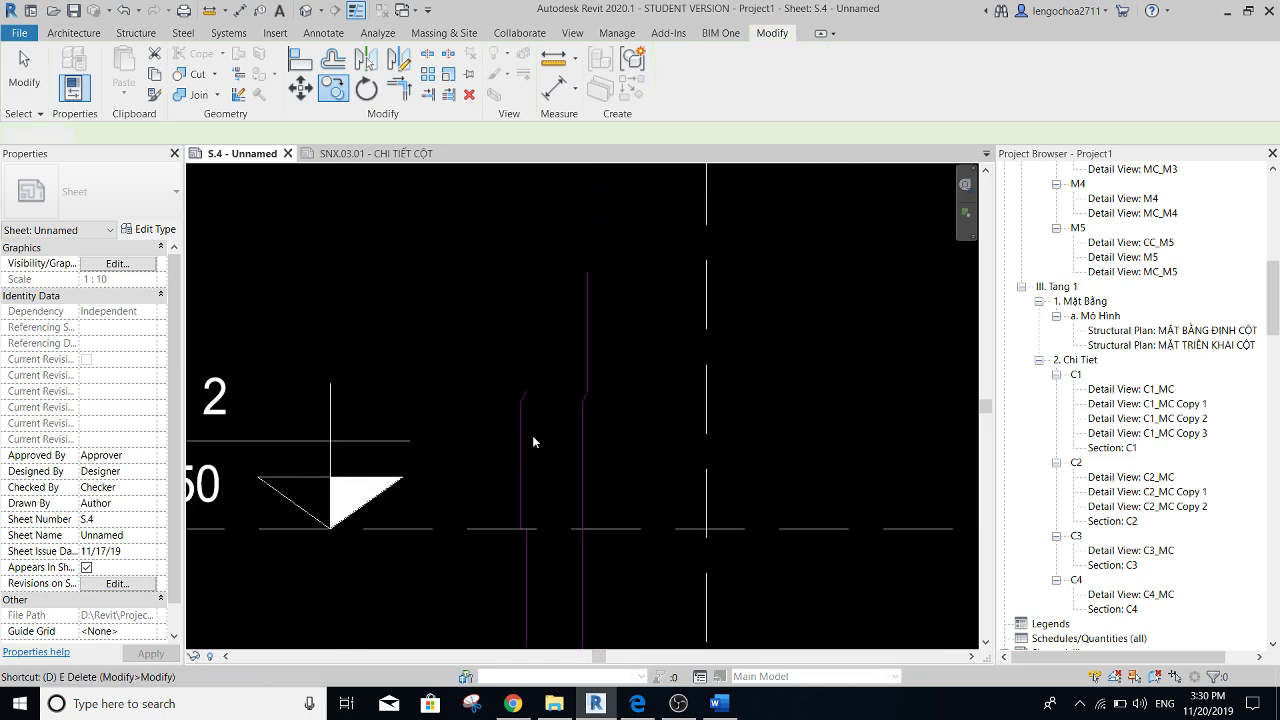
- Cancel the lapped bar line above Tang 2 and delete the stray blue detail line
key("d")
key("l")
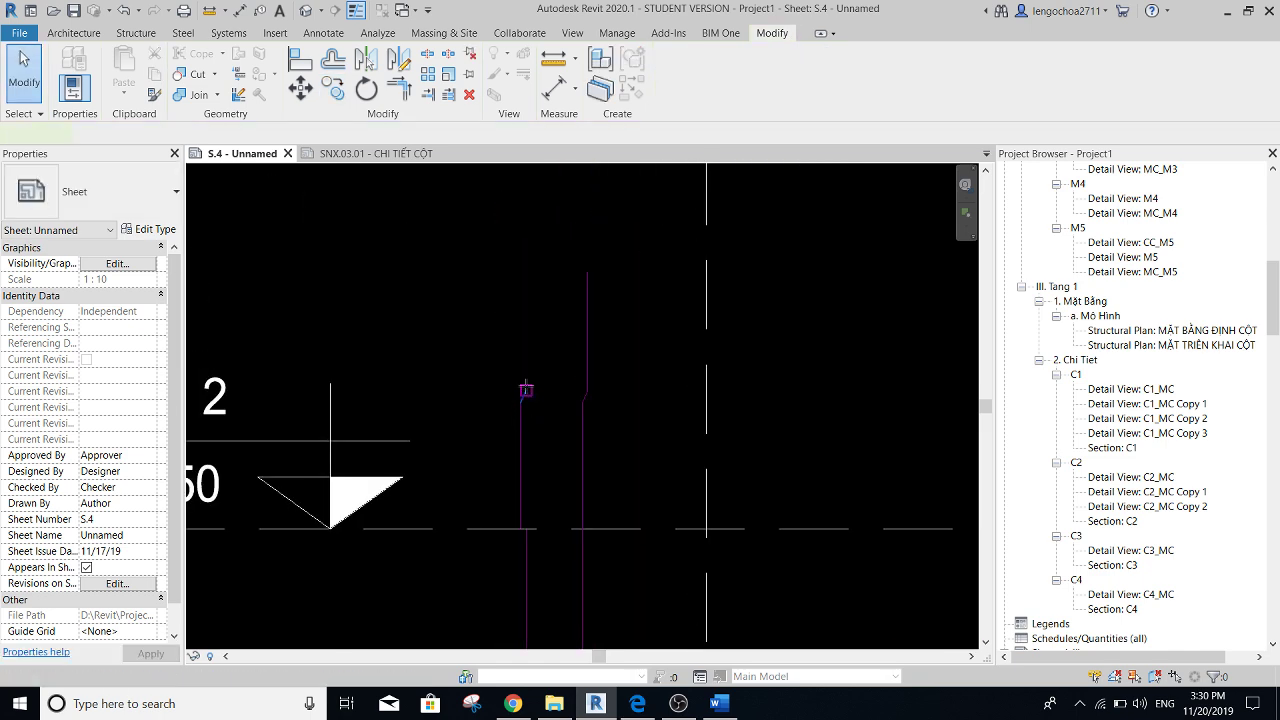
left_click(526, 390)
scroll(526, 270, "down", 2)
scroll(530, 275, "down", 1)
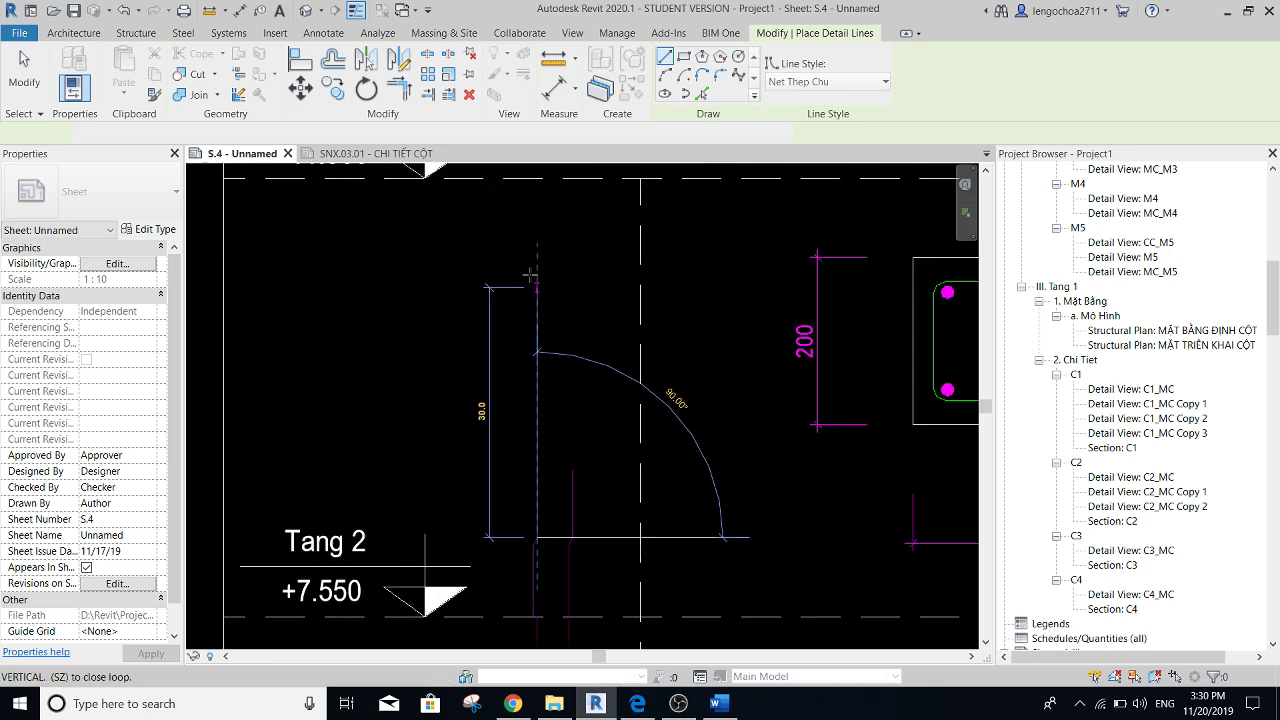
key("Escape")
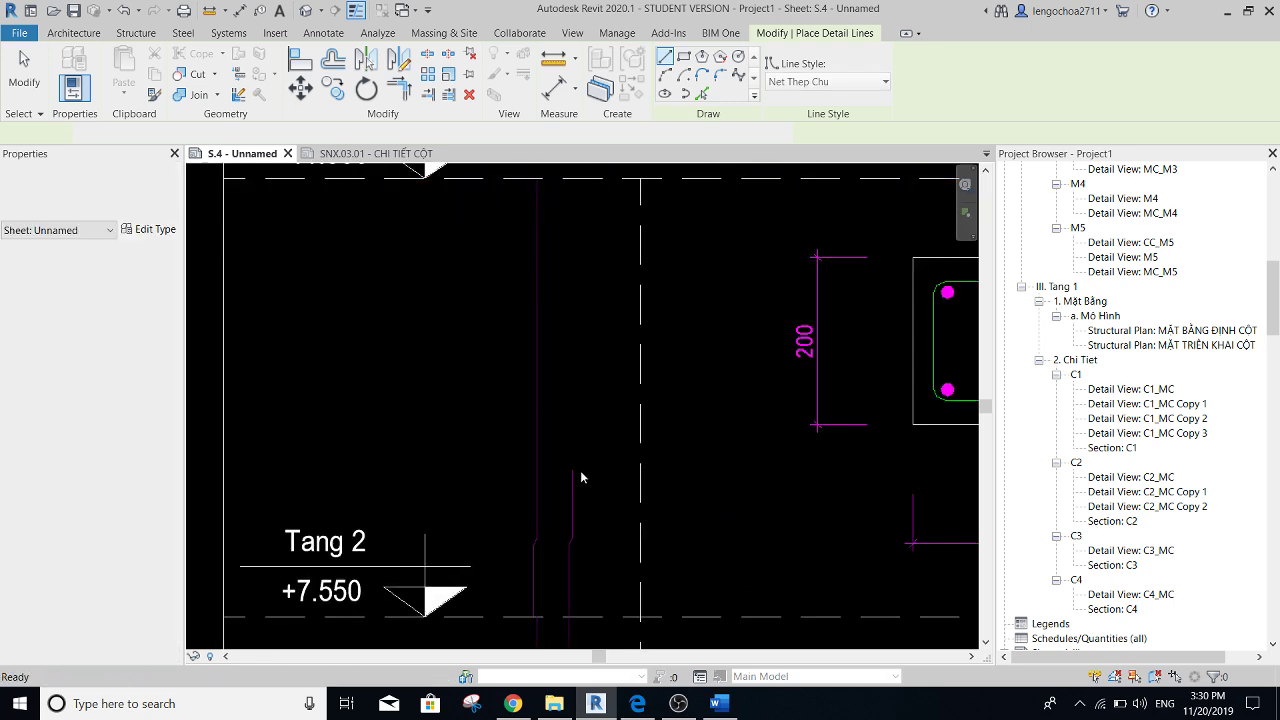
key("Escape")
key("d")
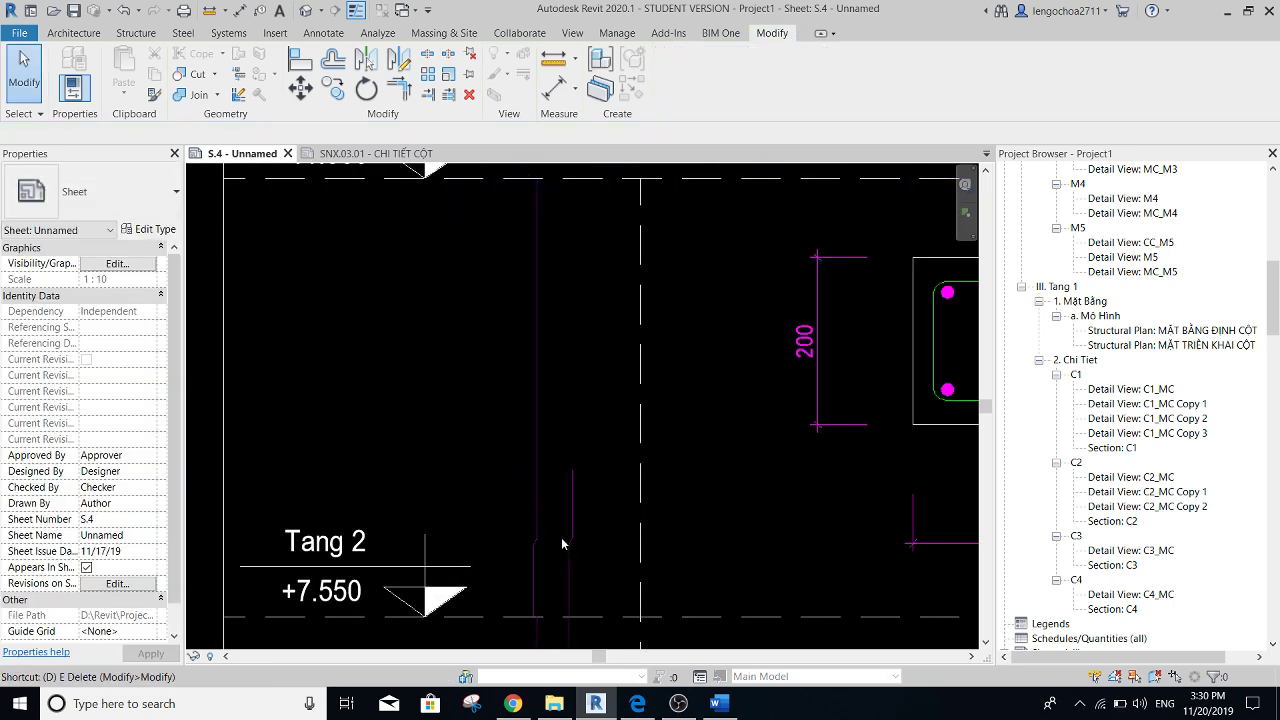
scroll(563, 400, "down", 1, "ctrl")
scroll(540, 430, "down", 1, "ctrl")
scroll(534, 440, "up", 3)
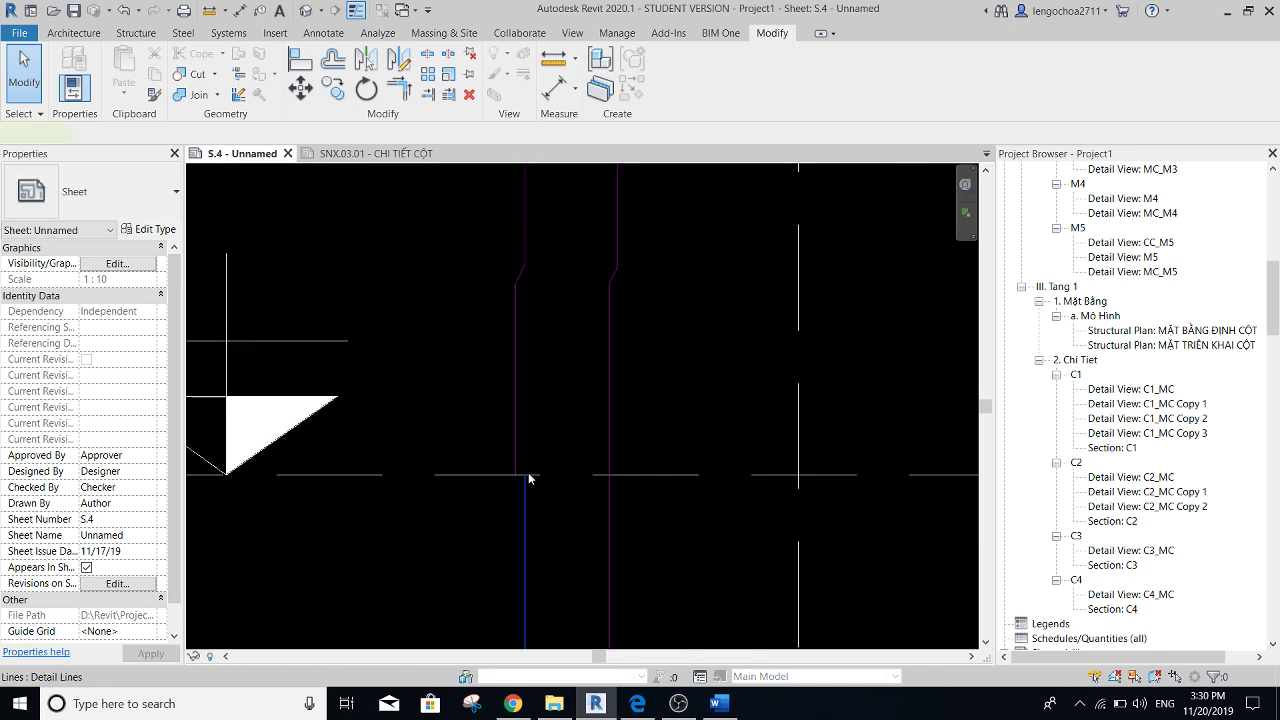
left_click(527, 476)
key("Delete")
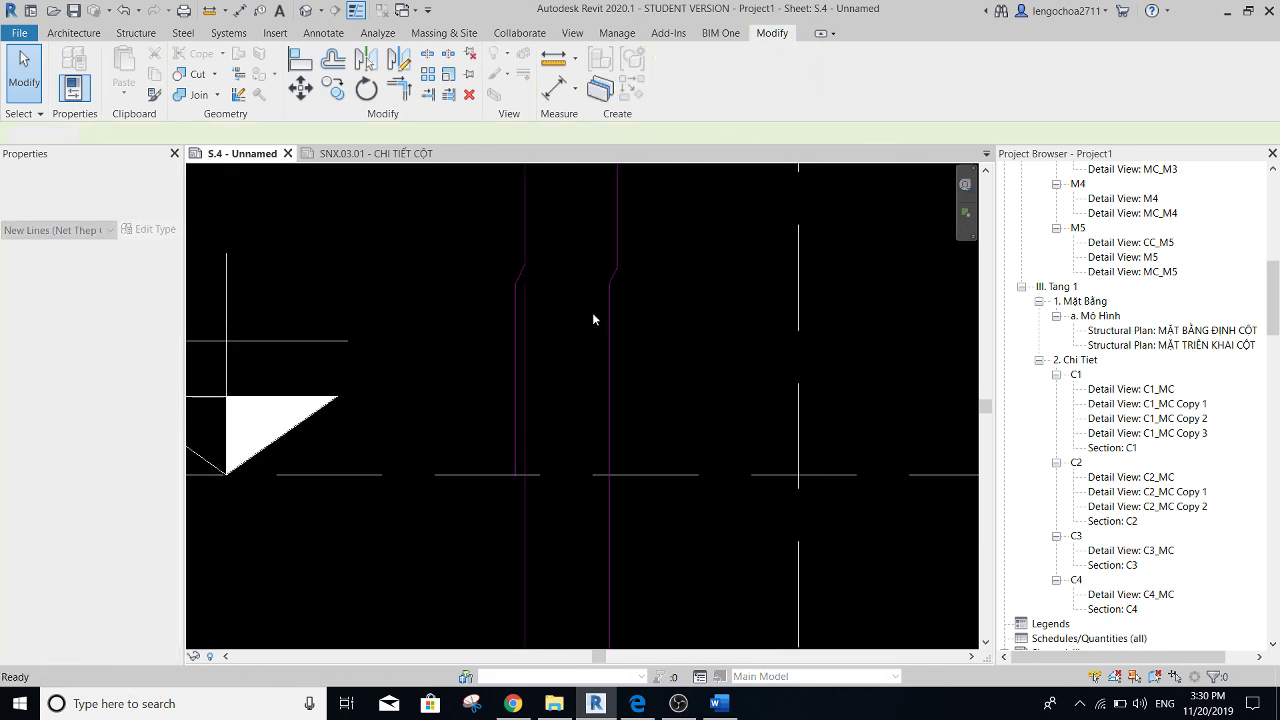
- Draw a new Net Thep Chu rebar line rising up the column toward the Mái level
middle_click_drag(584, 281, 549, 340)
key("d")
key("l")
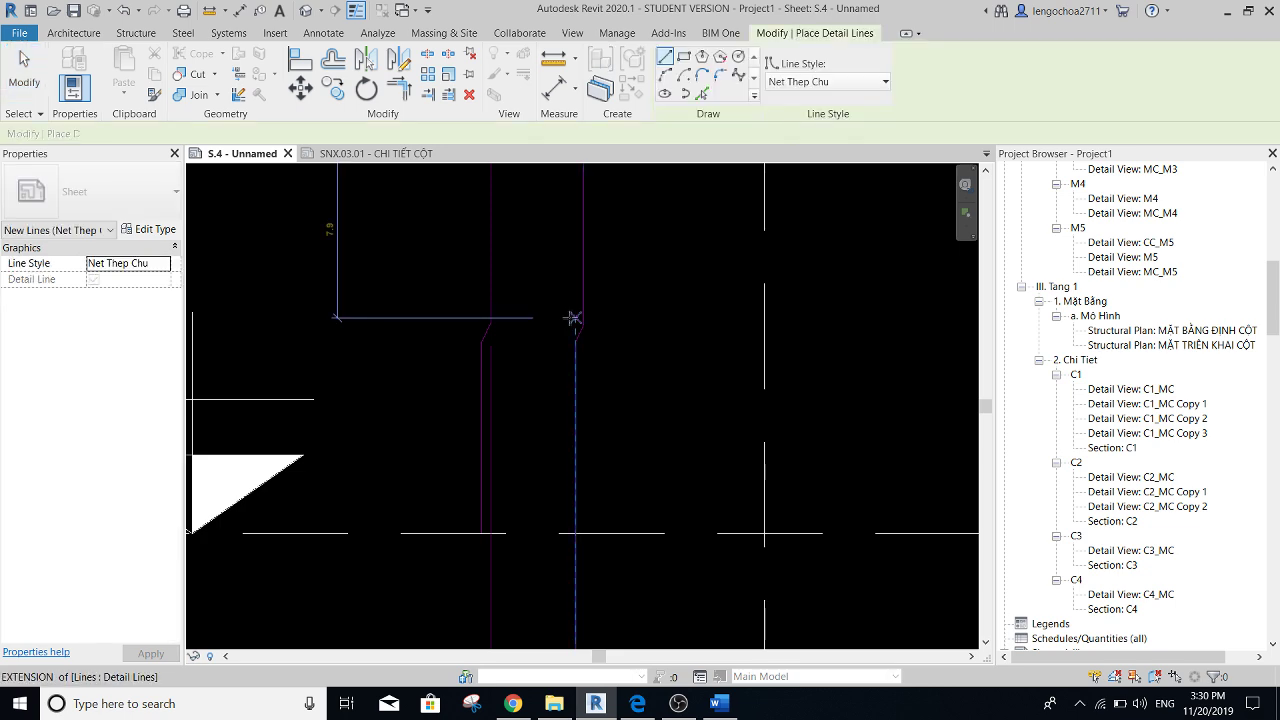
left_click(580, 312)
scroll(580, 300, "down", 2)
mouse_move(580, 343)
middle_mouse_down()
mouse_move(578, 412)
mouse_move(587, 382)
middle_mouse_up()
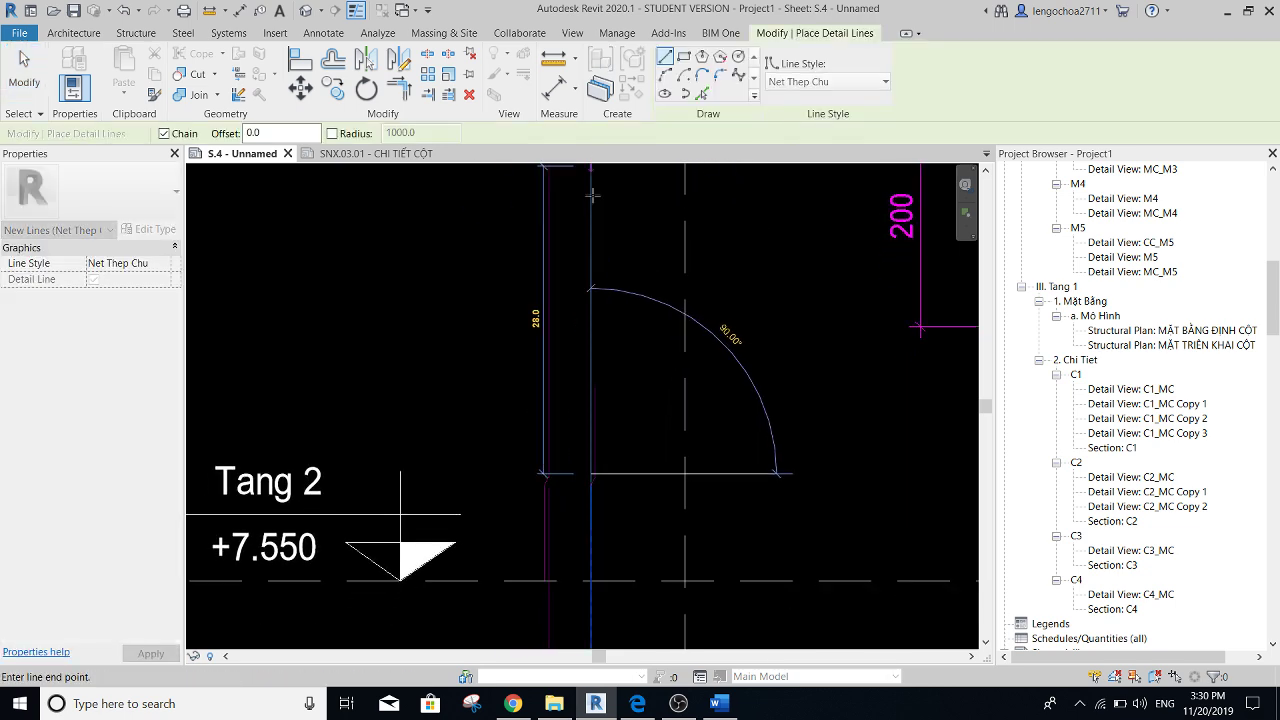
middle_click_drag(592, 205, 614, 423)
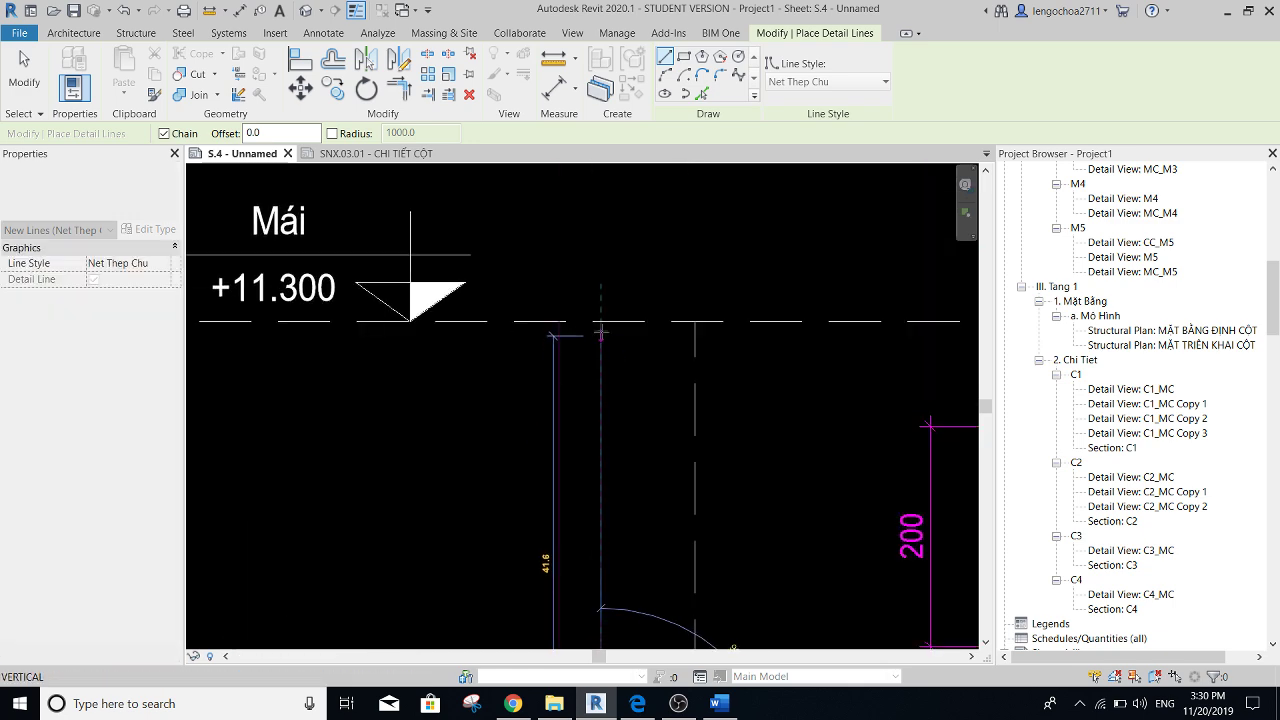
scroll(600, 322, "down", 3)
scroll(563, 330, "down", 3)
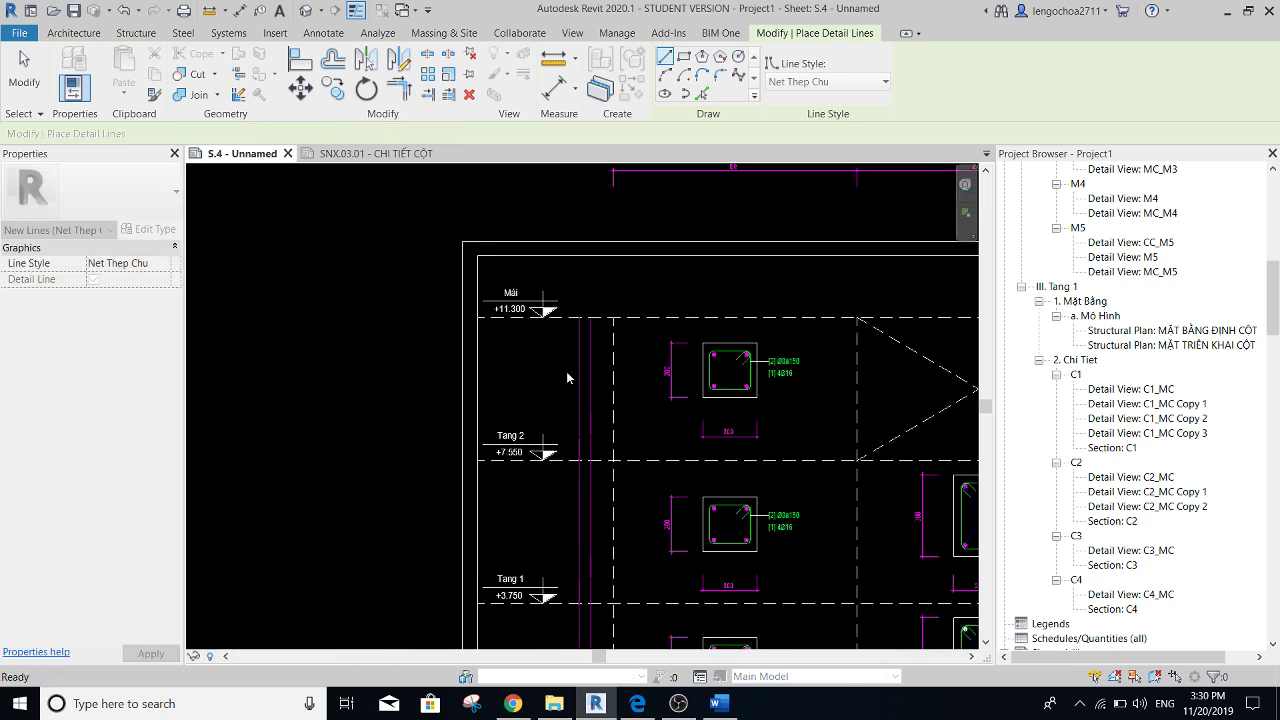
key("Escape")
scroll(590, 420, "down", 2)
scroll(560, 395, "down", 2)
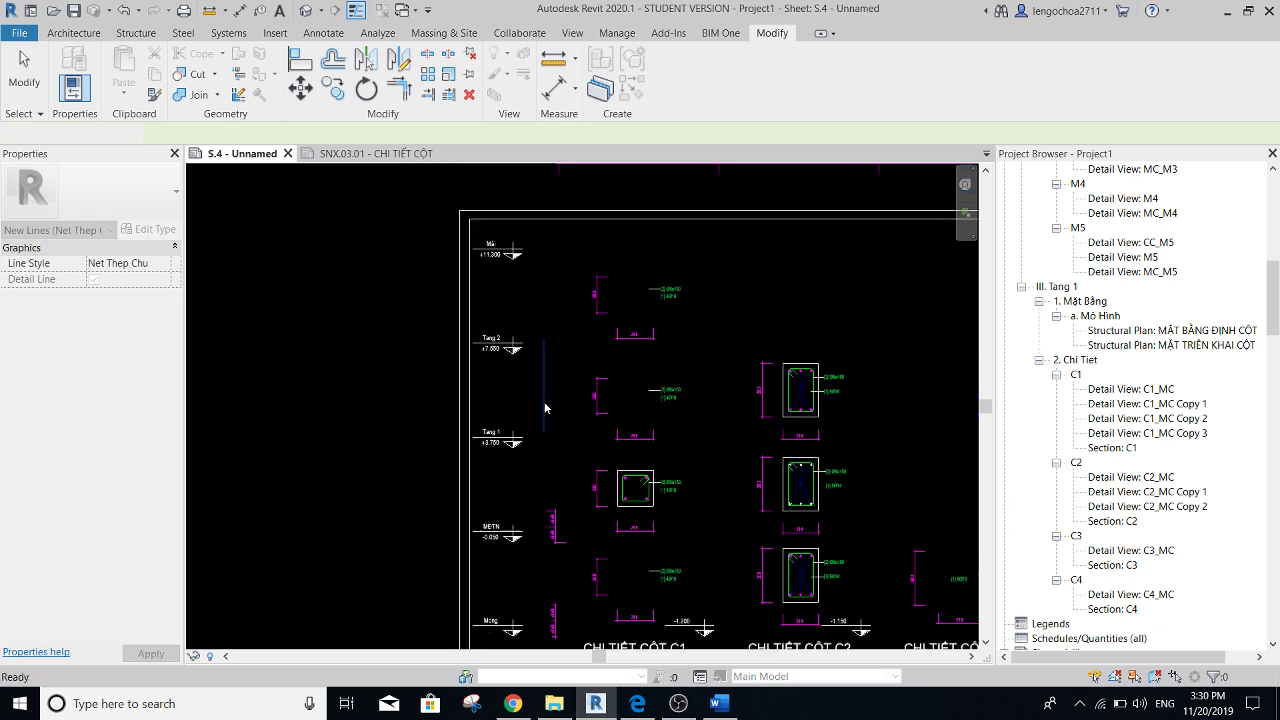
- Copy the C1 ≥35Ø lap dimension to a point higher up the column
scroll(557, 533, "up", 2)
left_click(556, 530)
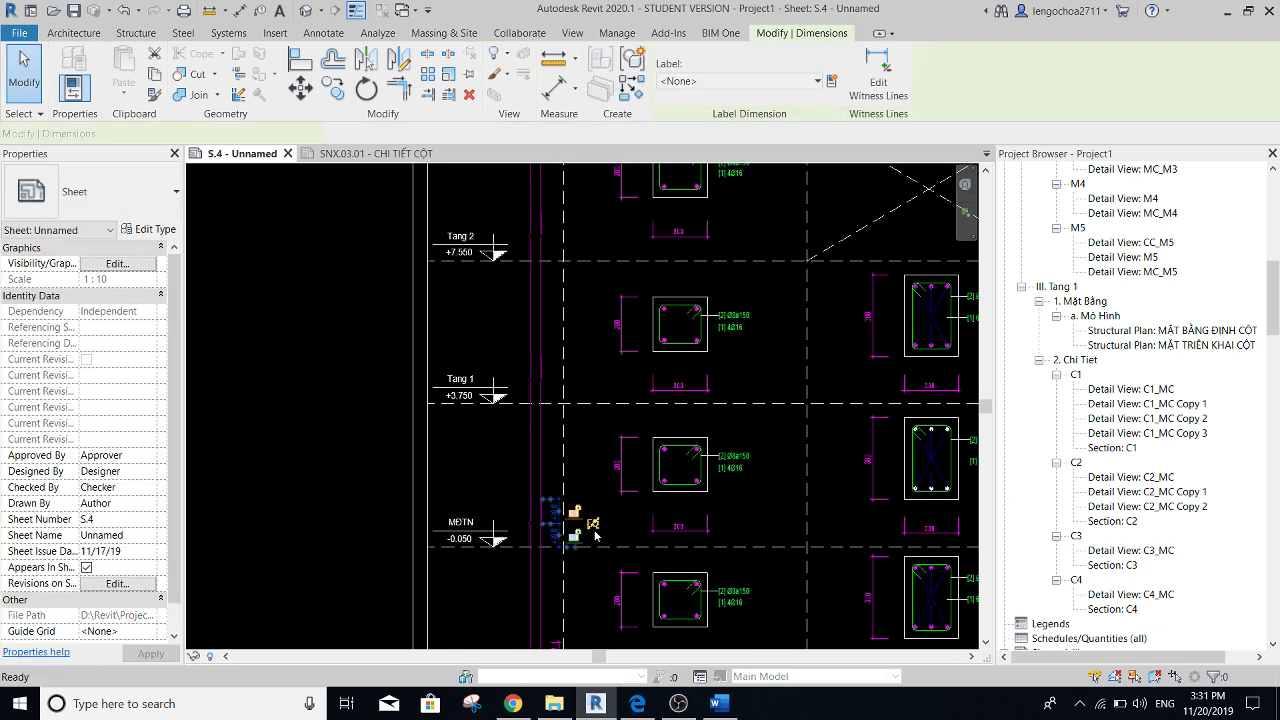
key("c")
key("o")
left_click(560, 548)
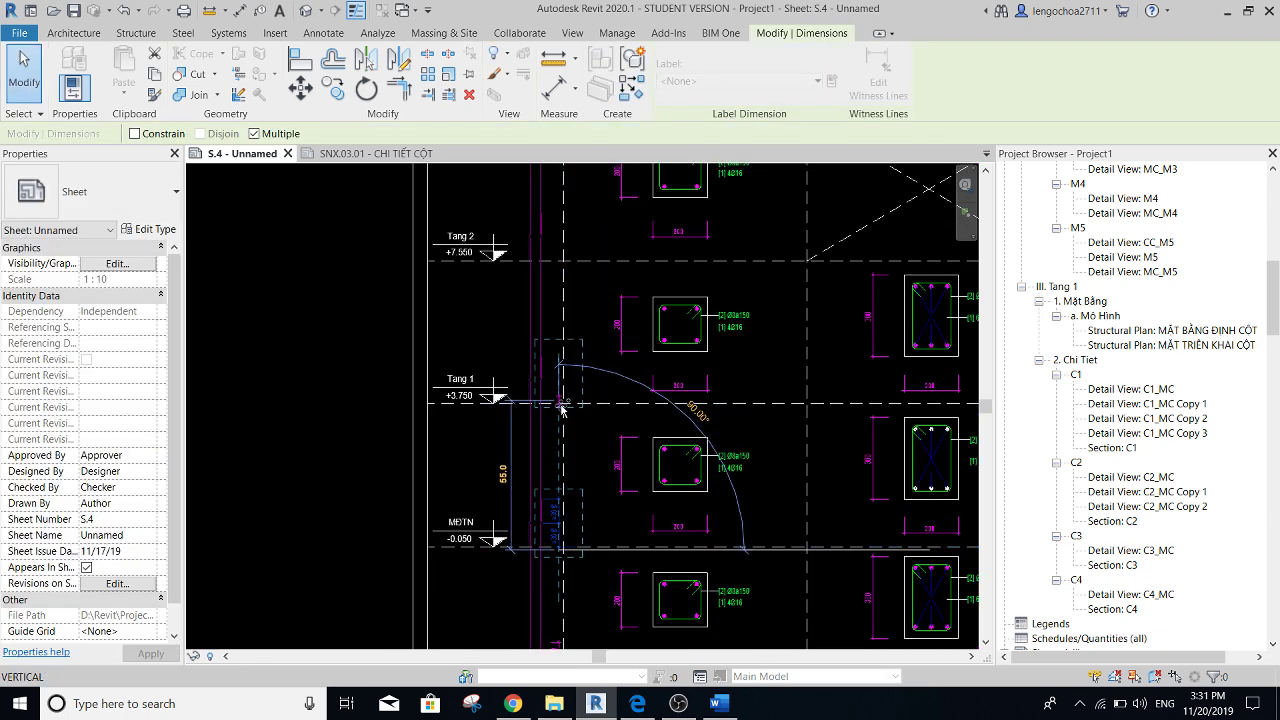
left_click(562, 406)
key("Escape")
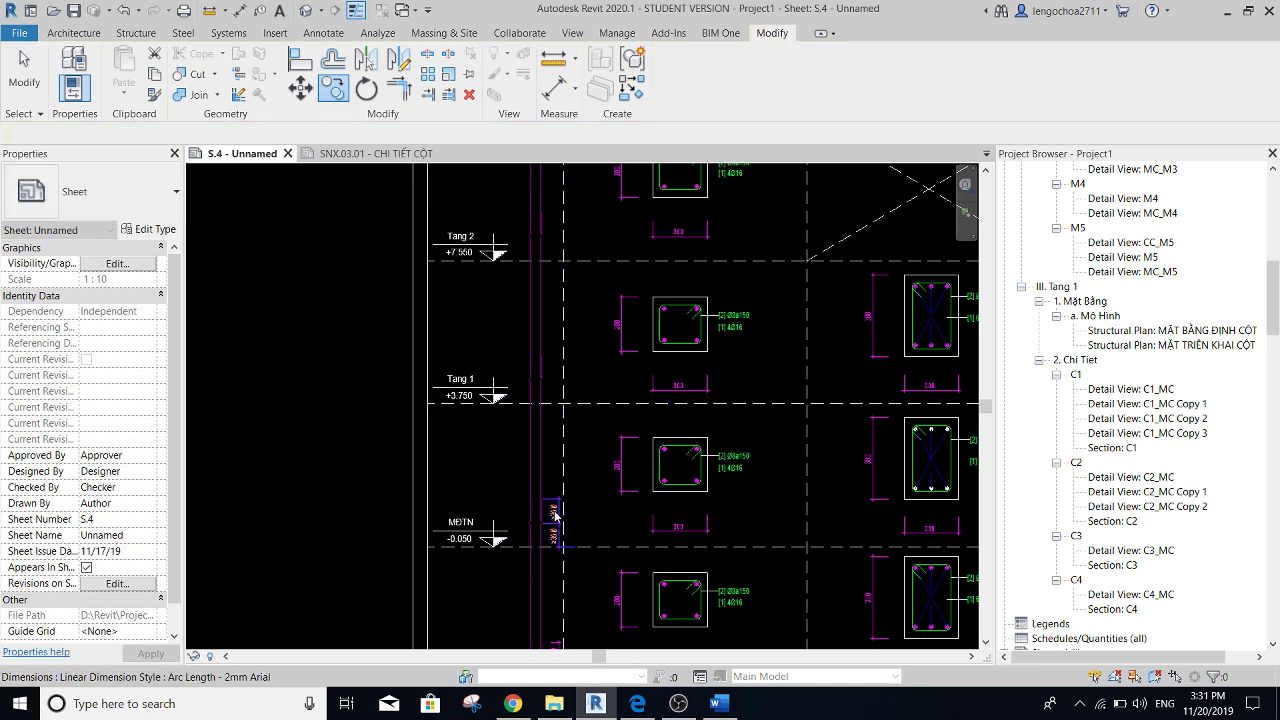
- Copy the lap dimension again to the Tang 1 and Tang 2 levels
key("c")
key("o")
left_click(593, 548)
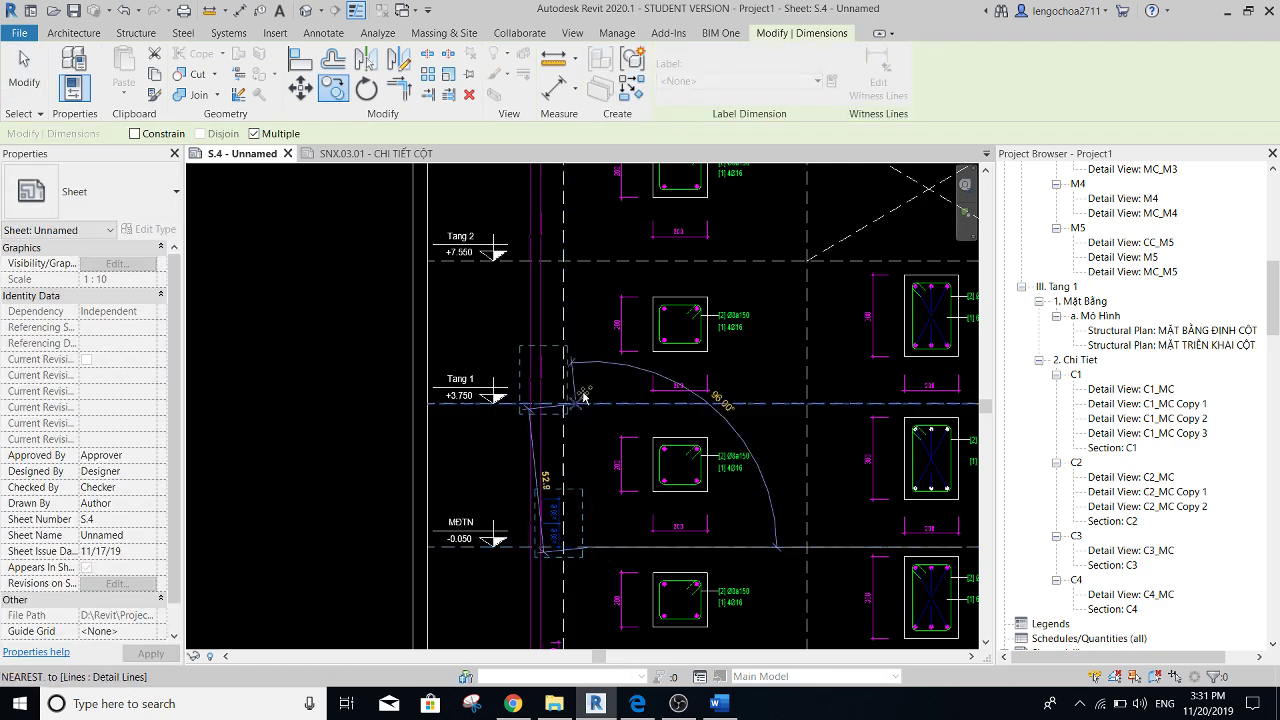
left_click(590, 405)
left_click(597, 258)
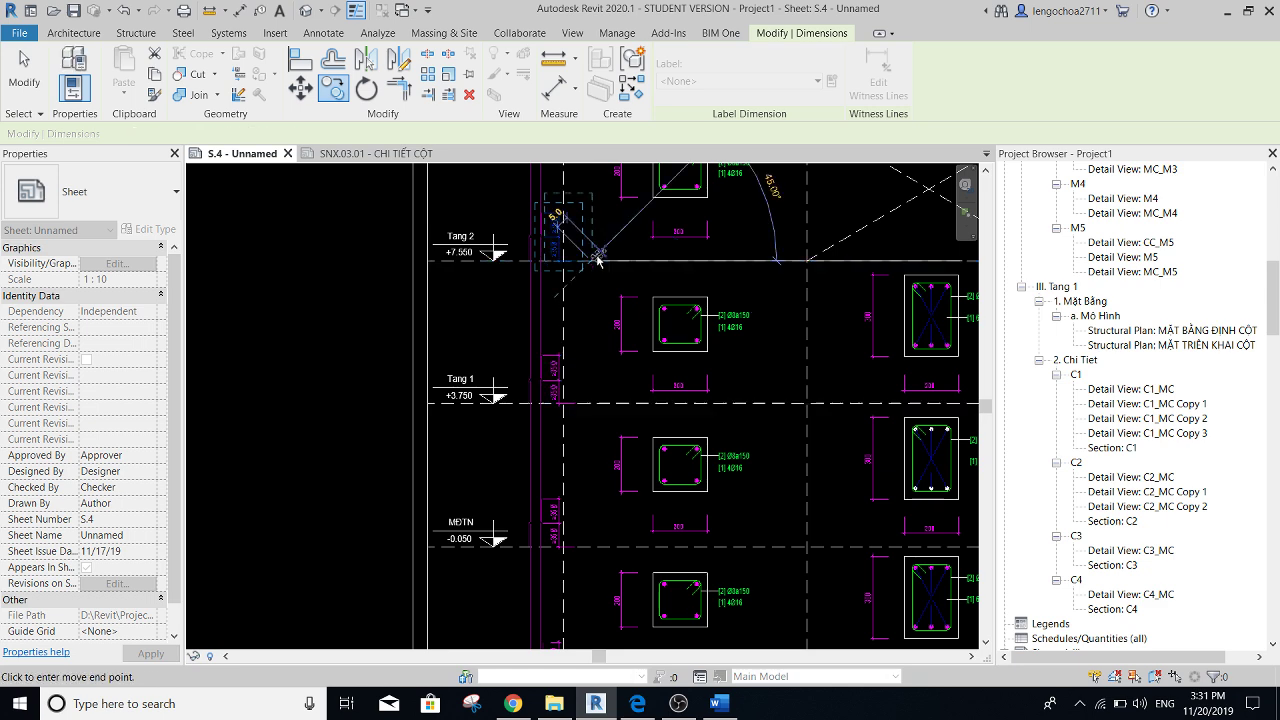
key("Escape")
key("Escape")
scroll(585, 313, "down", 5)
scroll(577, 297, "up", 4)
- Delete the top EQ dimension string over the C1–C4 details, accepting the equality-constraint warning
scroll(590, 300, "up", 1)
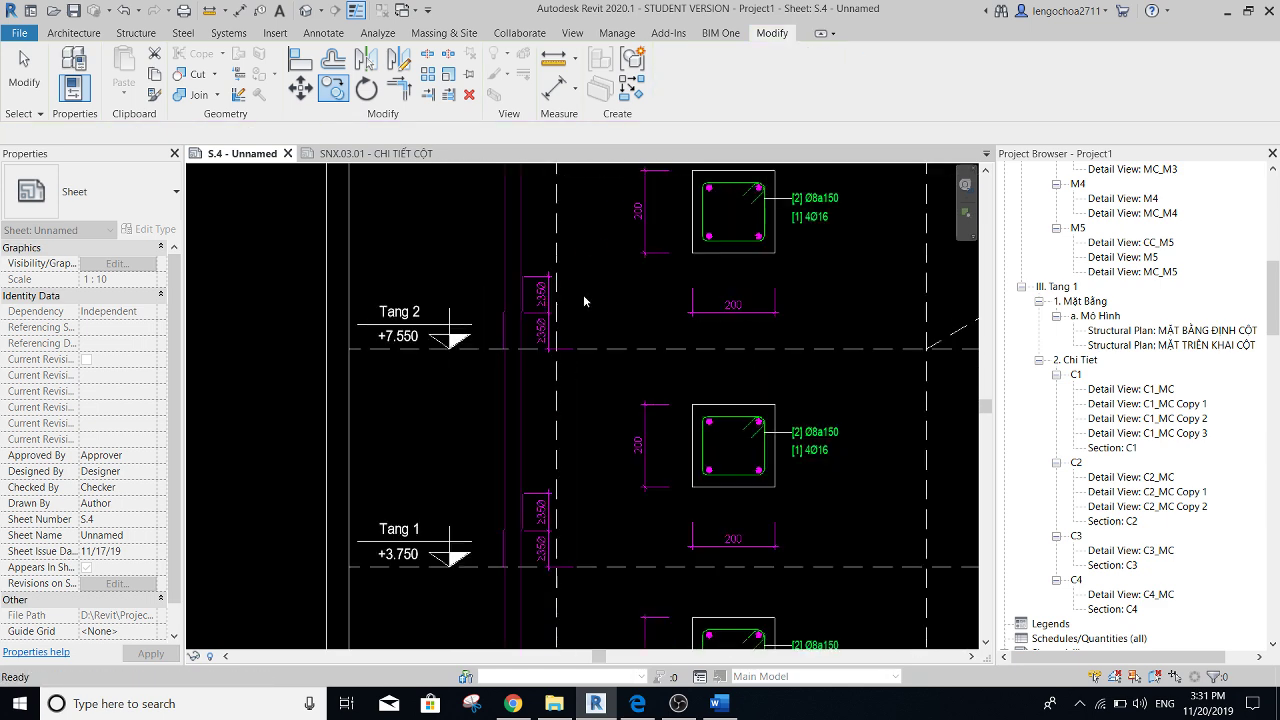
scroll(590, 320, "down", 2)
scroll(590, 335, "up", 2)
scroll(615, 400, "down", 2)
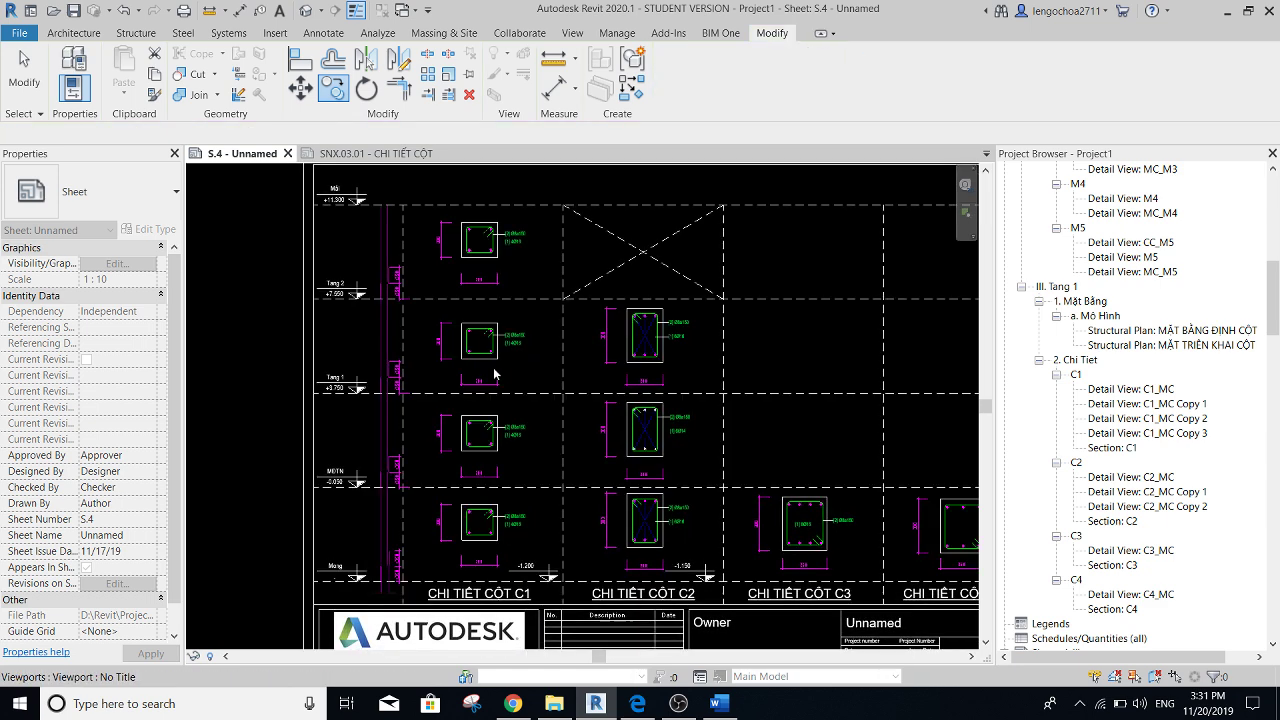
scroll(580, 470, "down", 2)
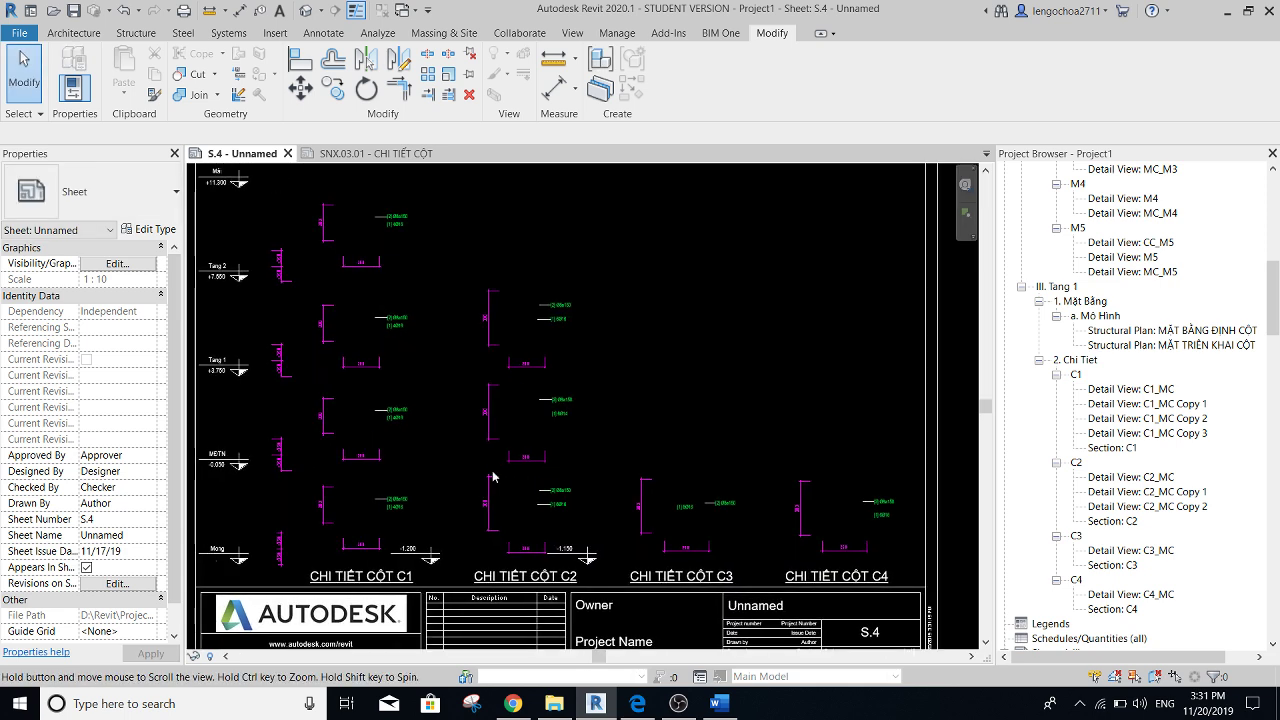
scroll(629, 462, "down", 2)
scroll(657, 530, "up", 1)
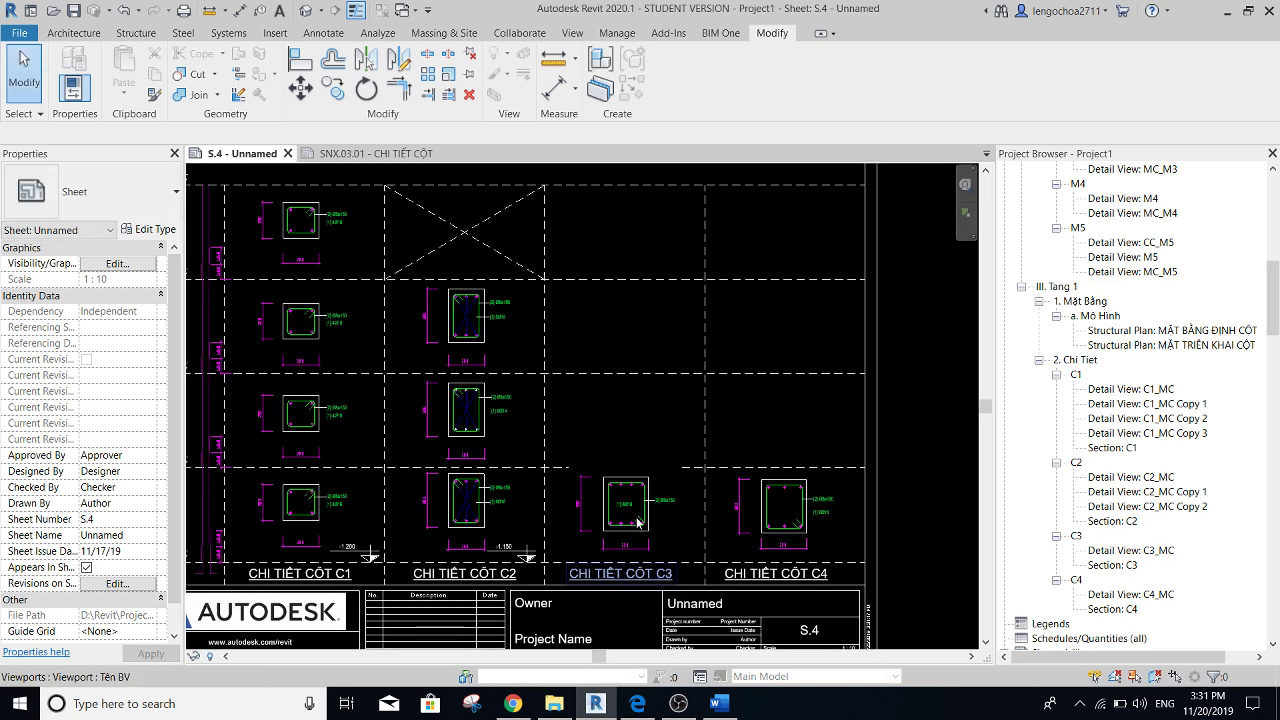
scroll(630, 530, "down", 1)
middle_click_drag(613, 530, 659, 519)
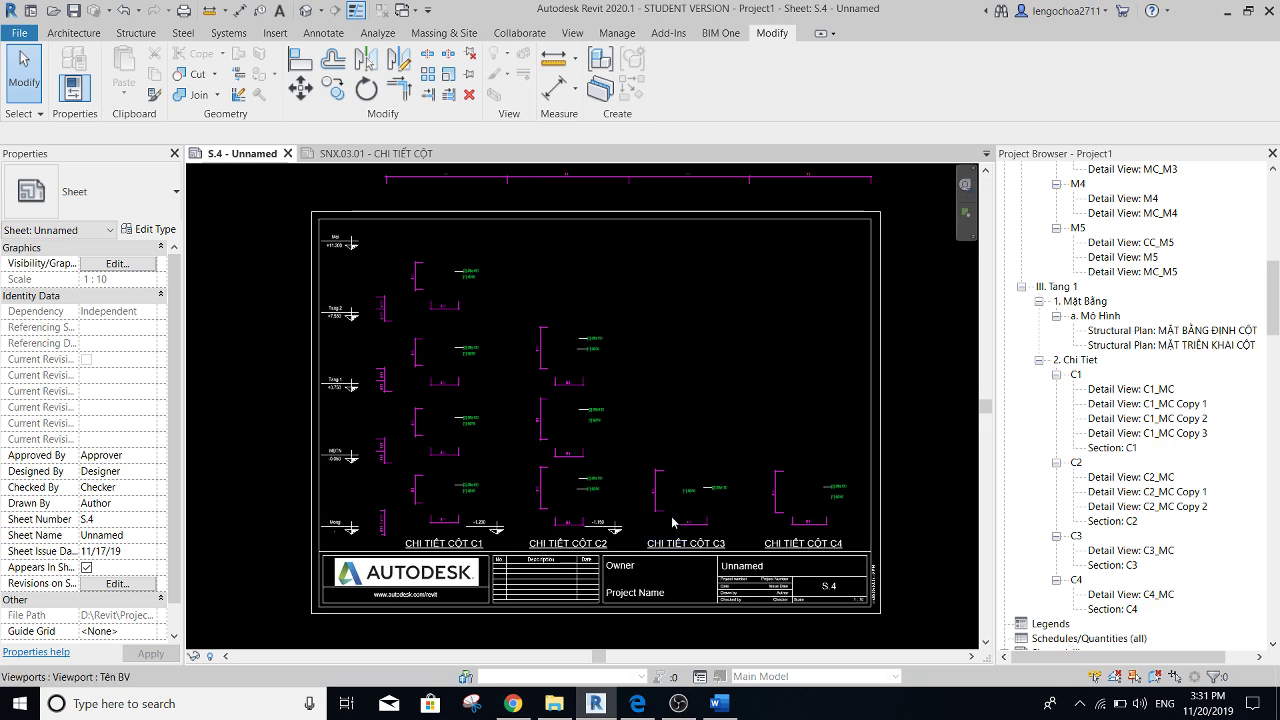
left_click(637, 172)
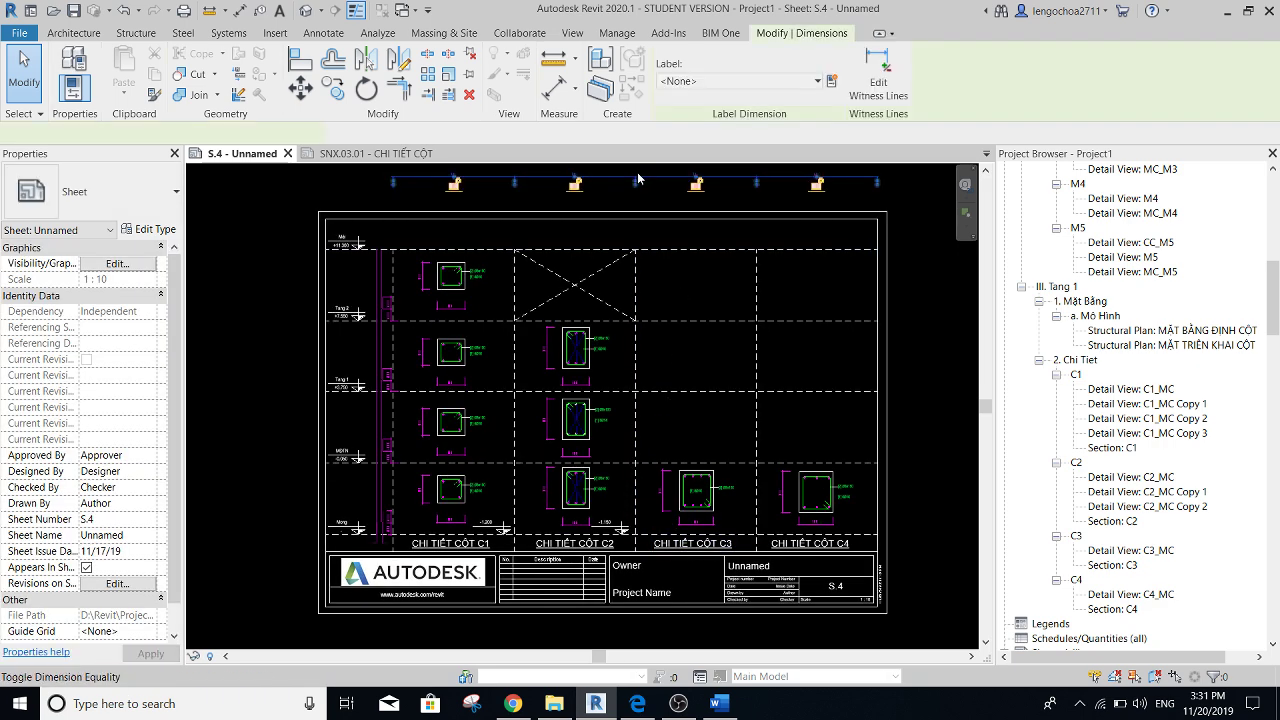
key("Delete")
left_click(1157, 665)
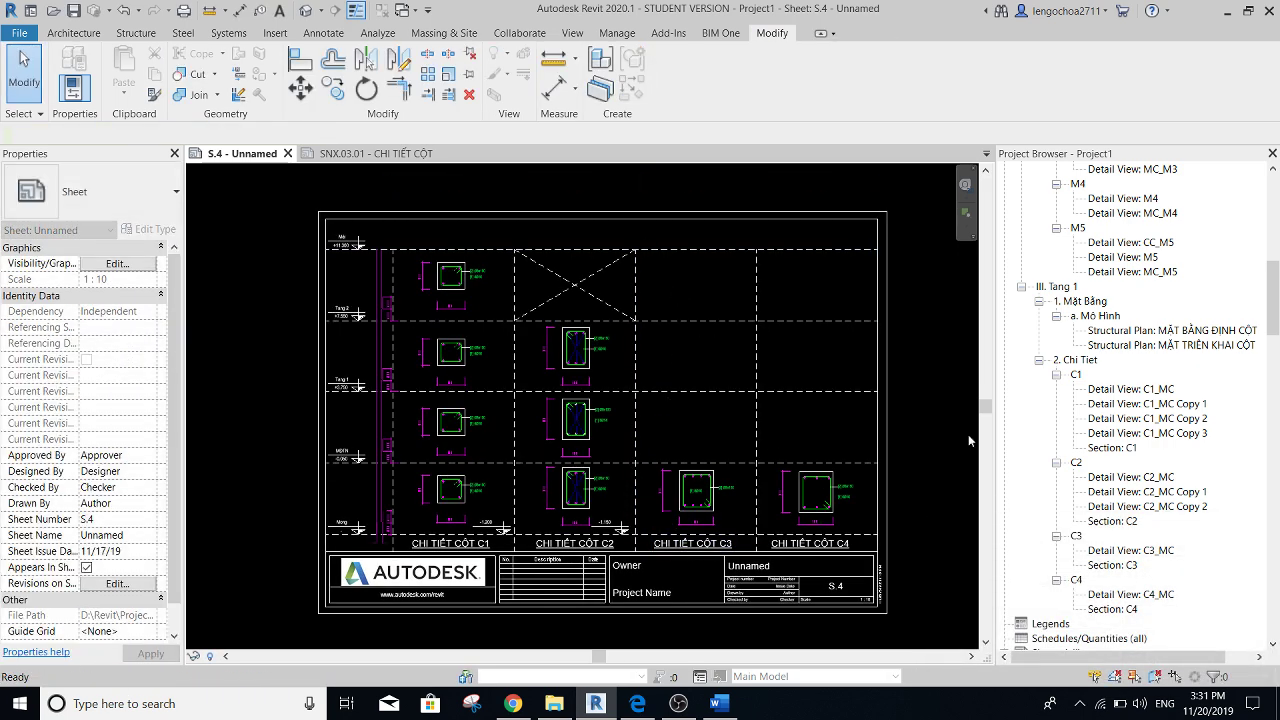
scroll(720, 430, "up", 1)
scroll(703, 405, "down", 1)
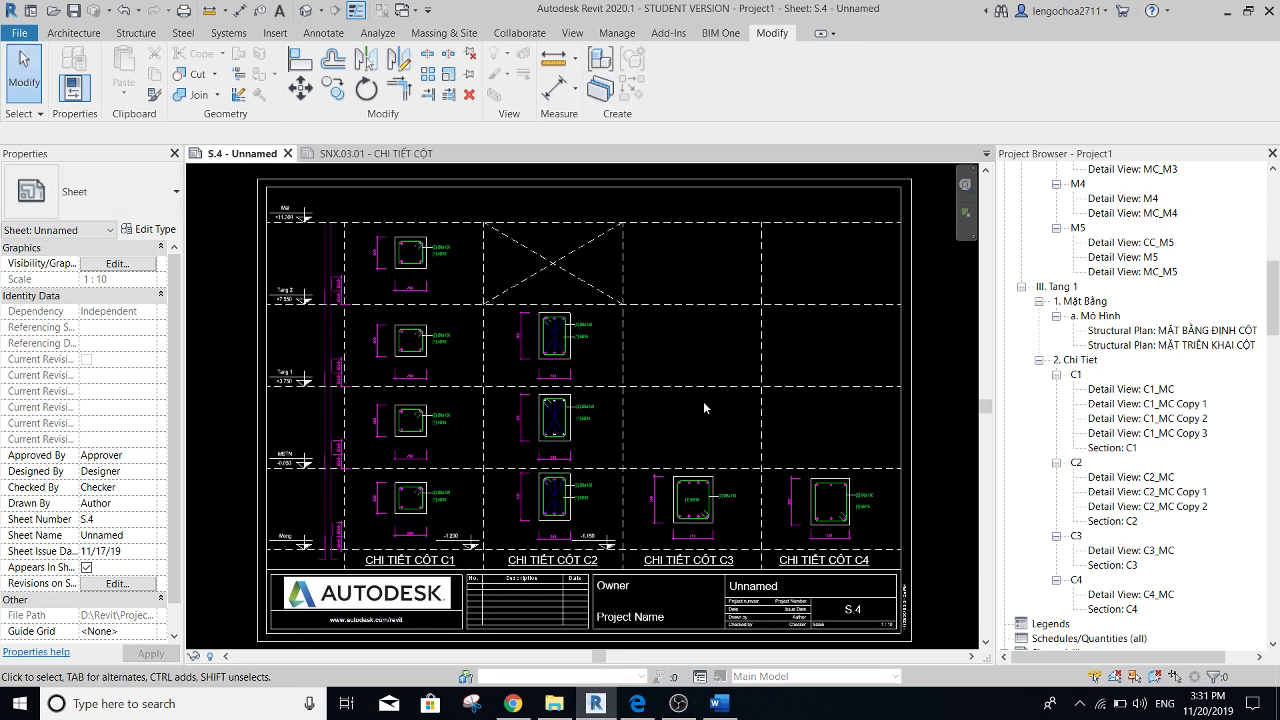